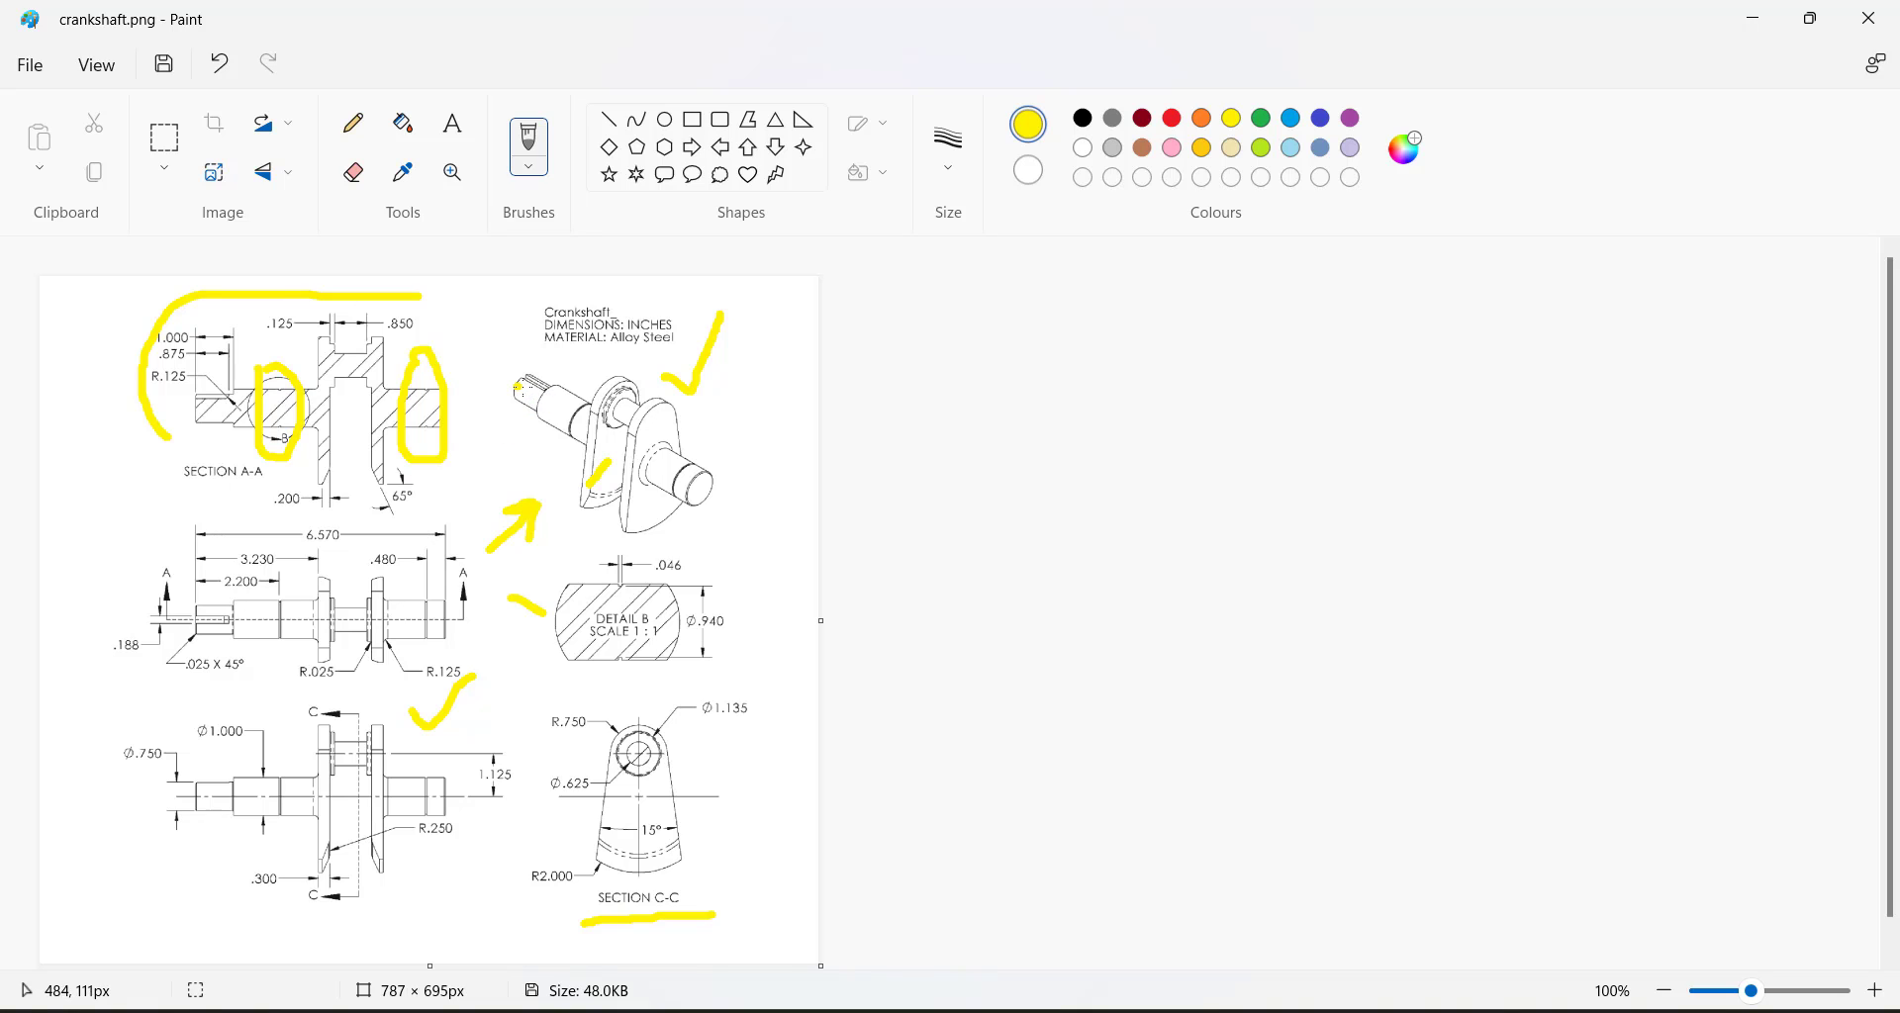
# Undo all the yellow brush marks on the crankshaft drawing, including a trial stroke along the shaft in the isometric view.
pyautogui.moveTo(519, 387); pyautogui.dragTo(697, 490)
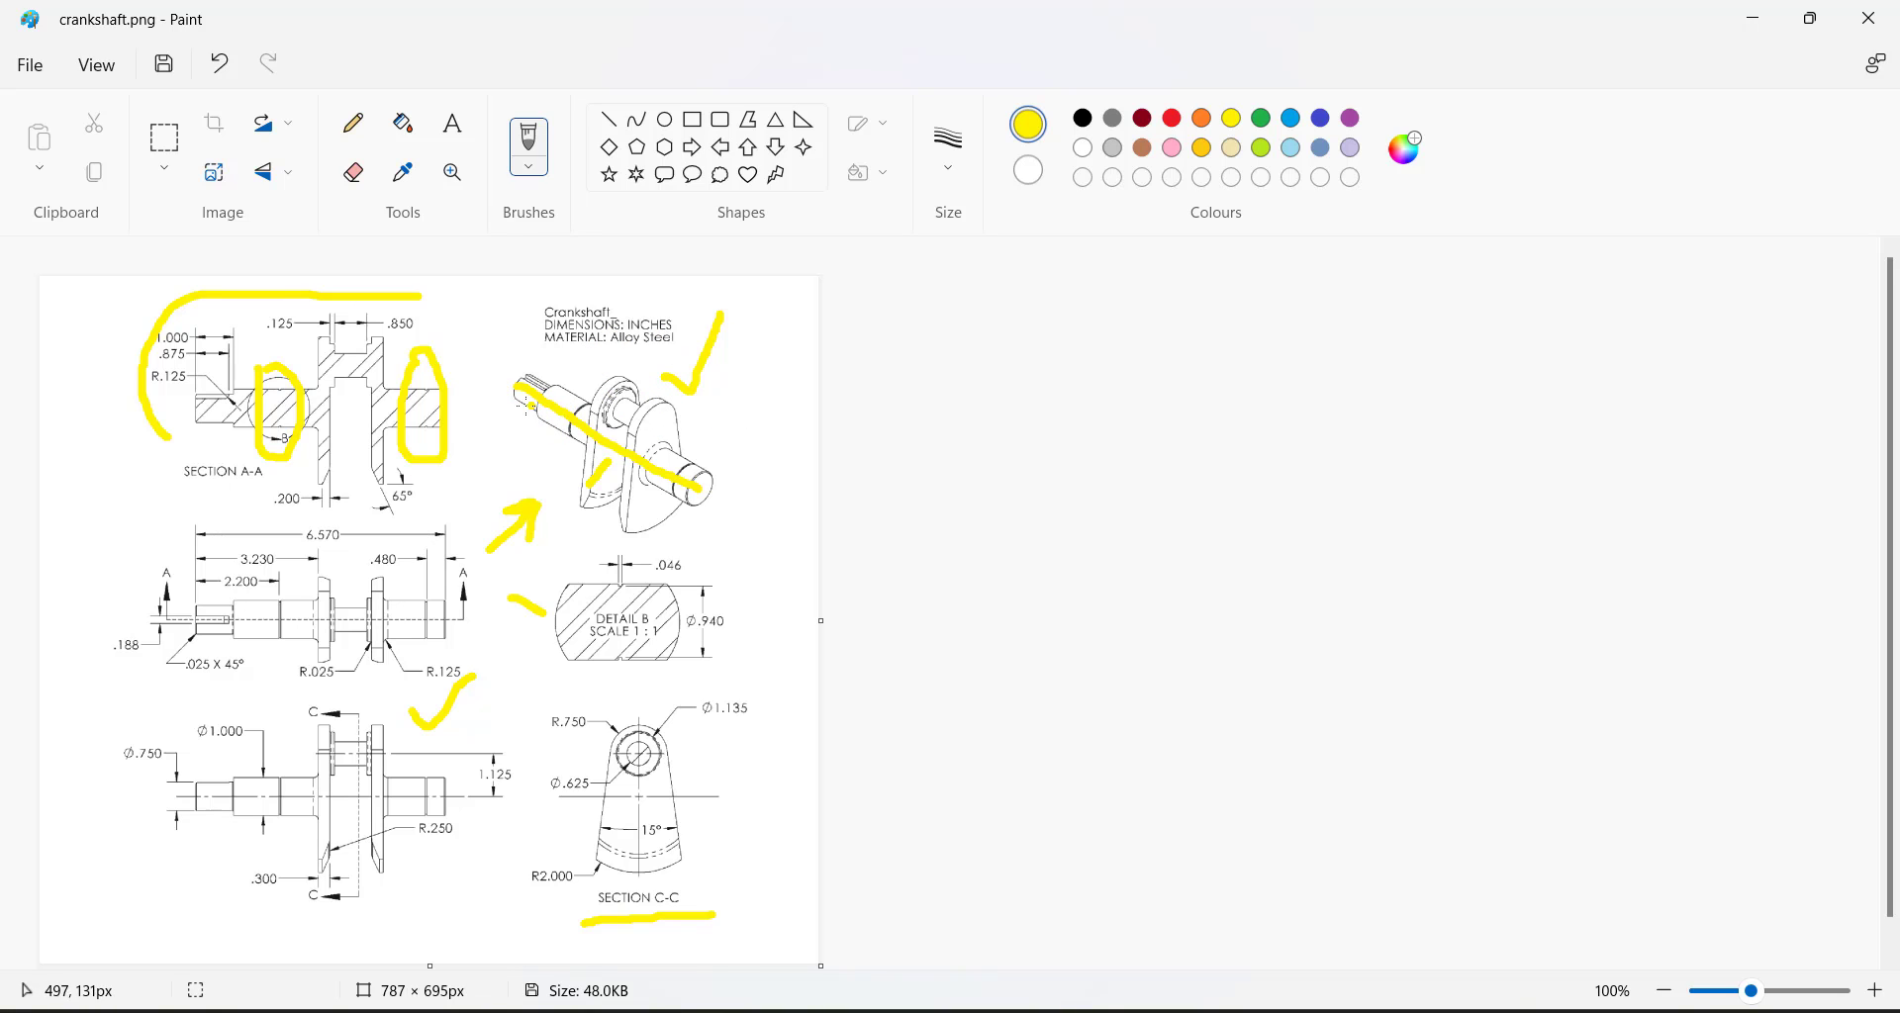
pyautogui.moveTo(190, 623)
pyautogui.mouseDown()
pyautogui.moveTo(457, 606)
pyautogui.moveTo(206, 600)
pyautogui.mouseUp()
pyautogui.click(218, 63)
pyautogui.click(218, 63)
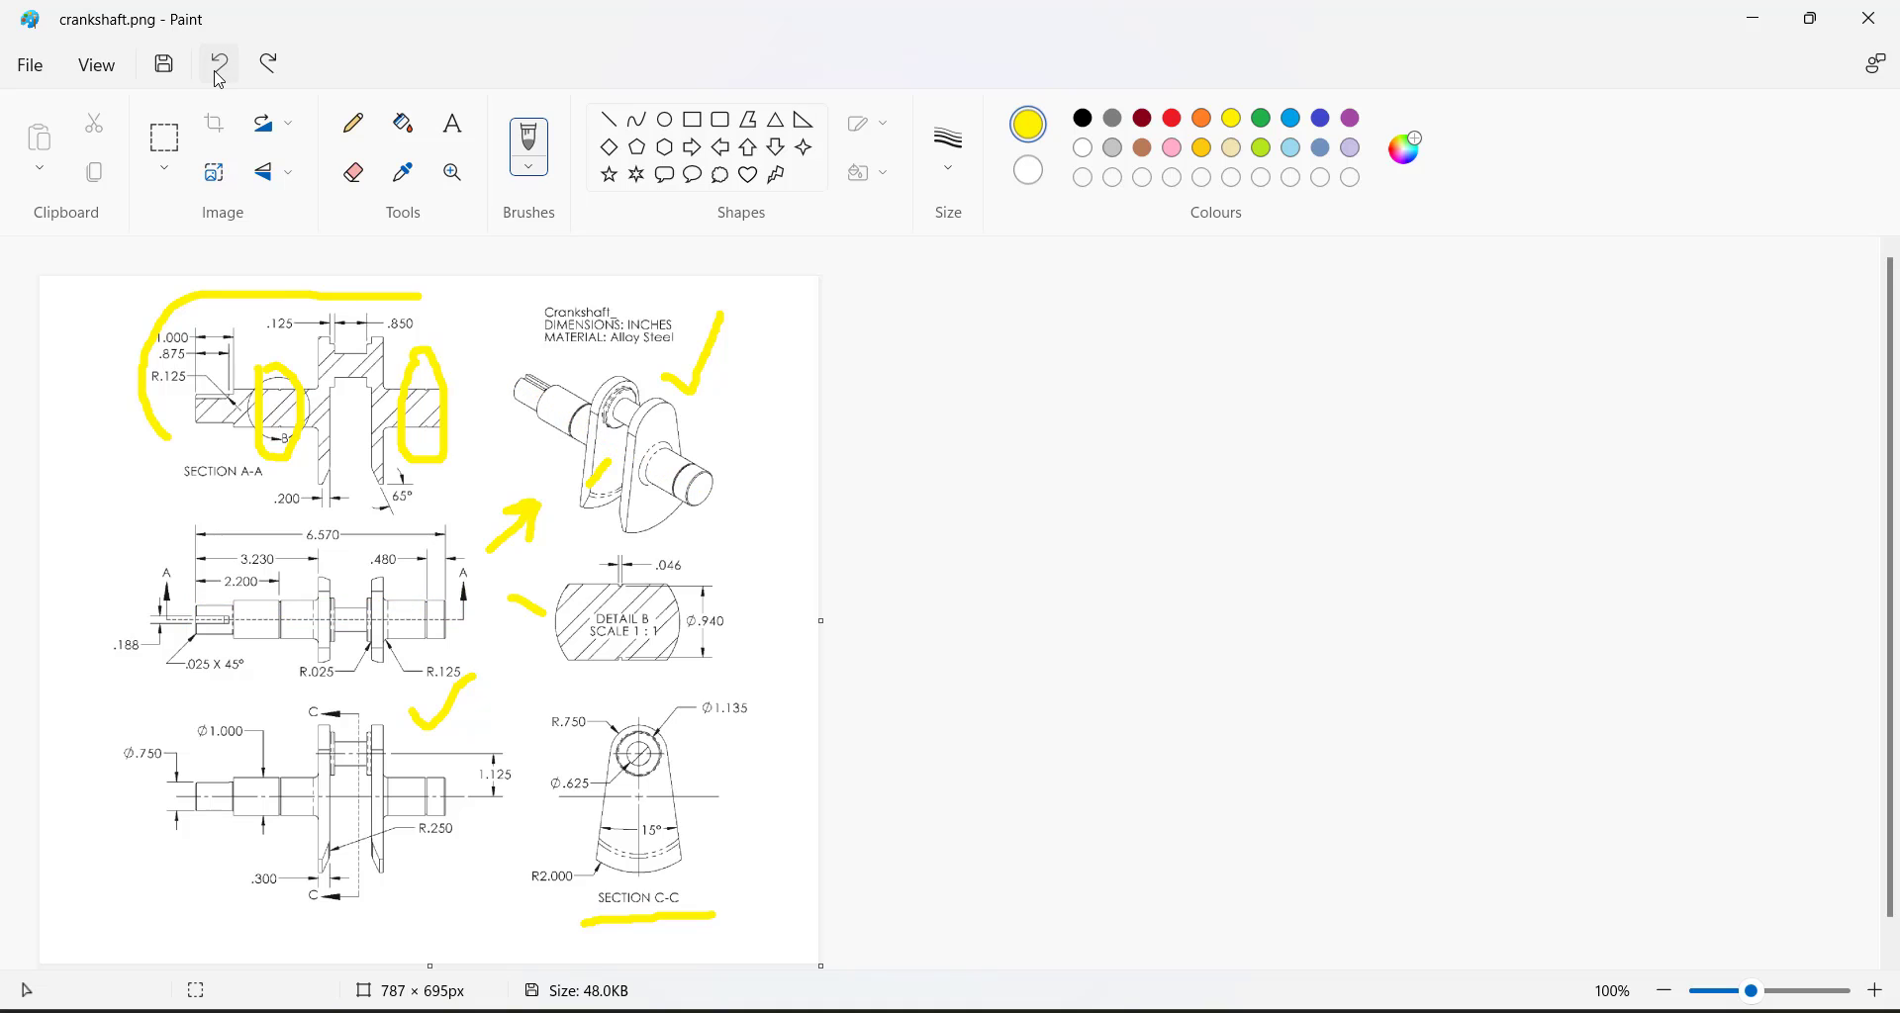
pyautogui.click(219, 63)
pyautogui.click(218, 64)
pyautogui.click(218, 64)
pyautogui.click(219, 63)
pyautogui.click(219, 64)
pyautogui.click(218, 63)
pyautogui.click(219, 63)
pyautogui.click(219, 63)
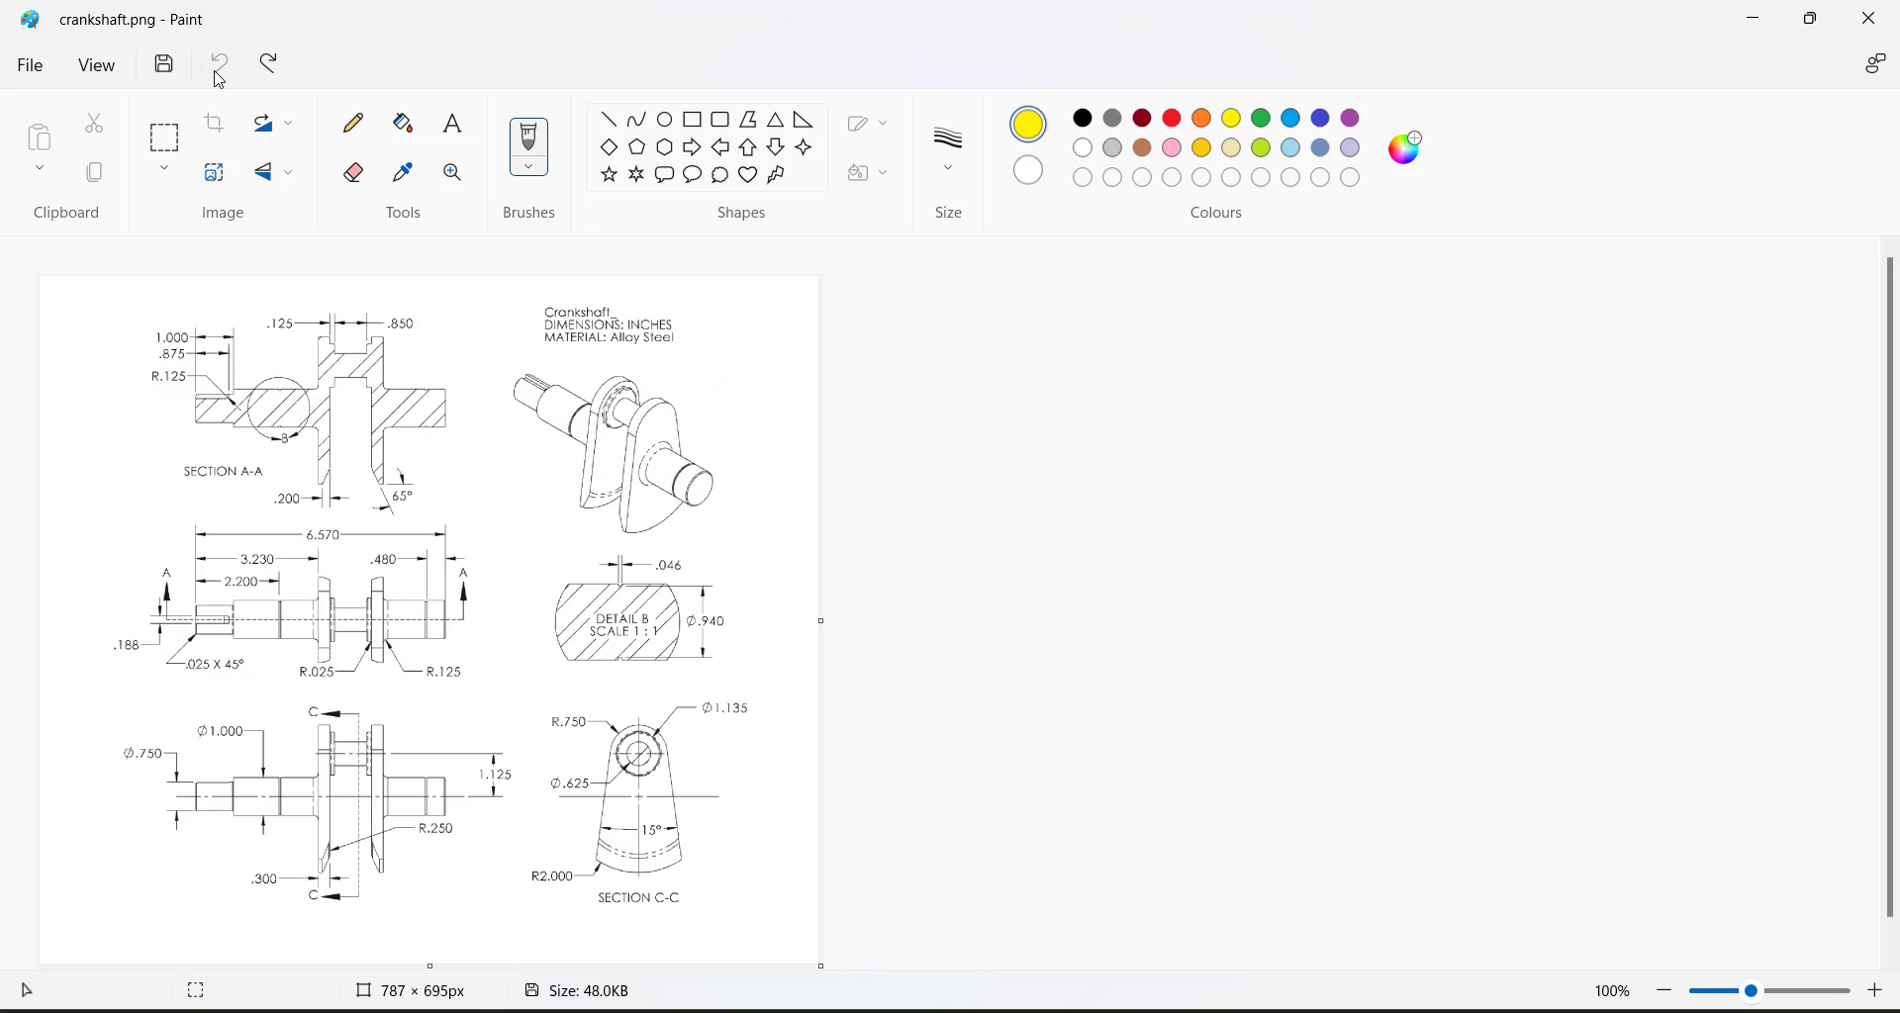
# Choose the Pencil with a different line thickness and mark the keyed end of the shaft in the middle view.
pyautogui.click(354, 127)
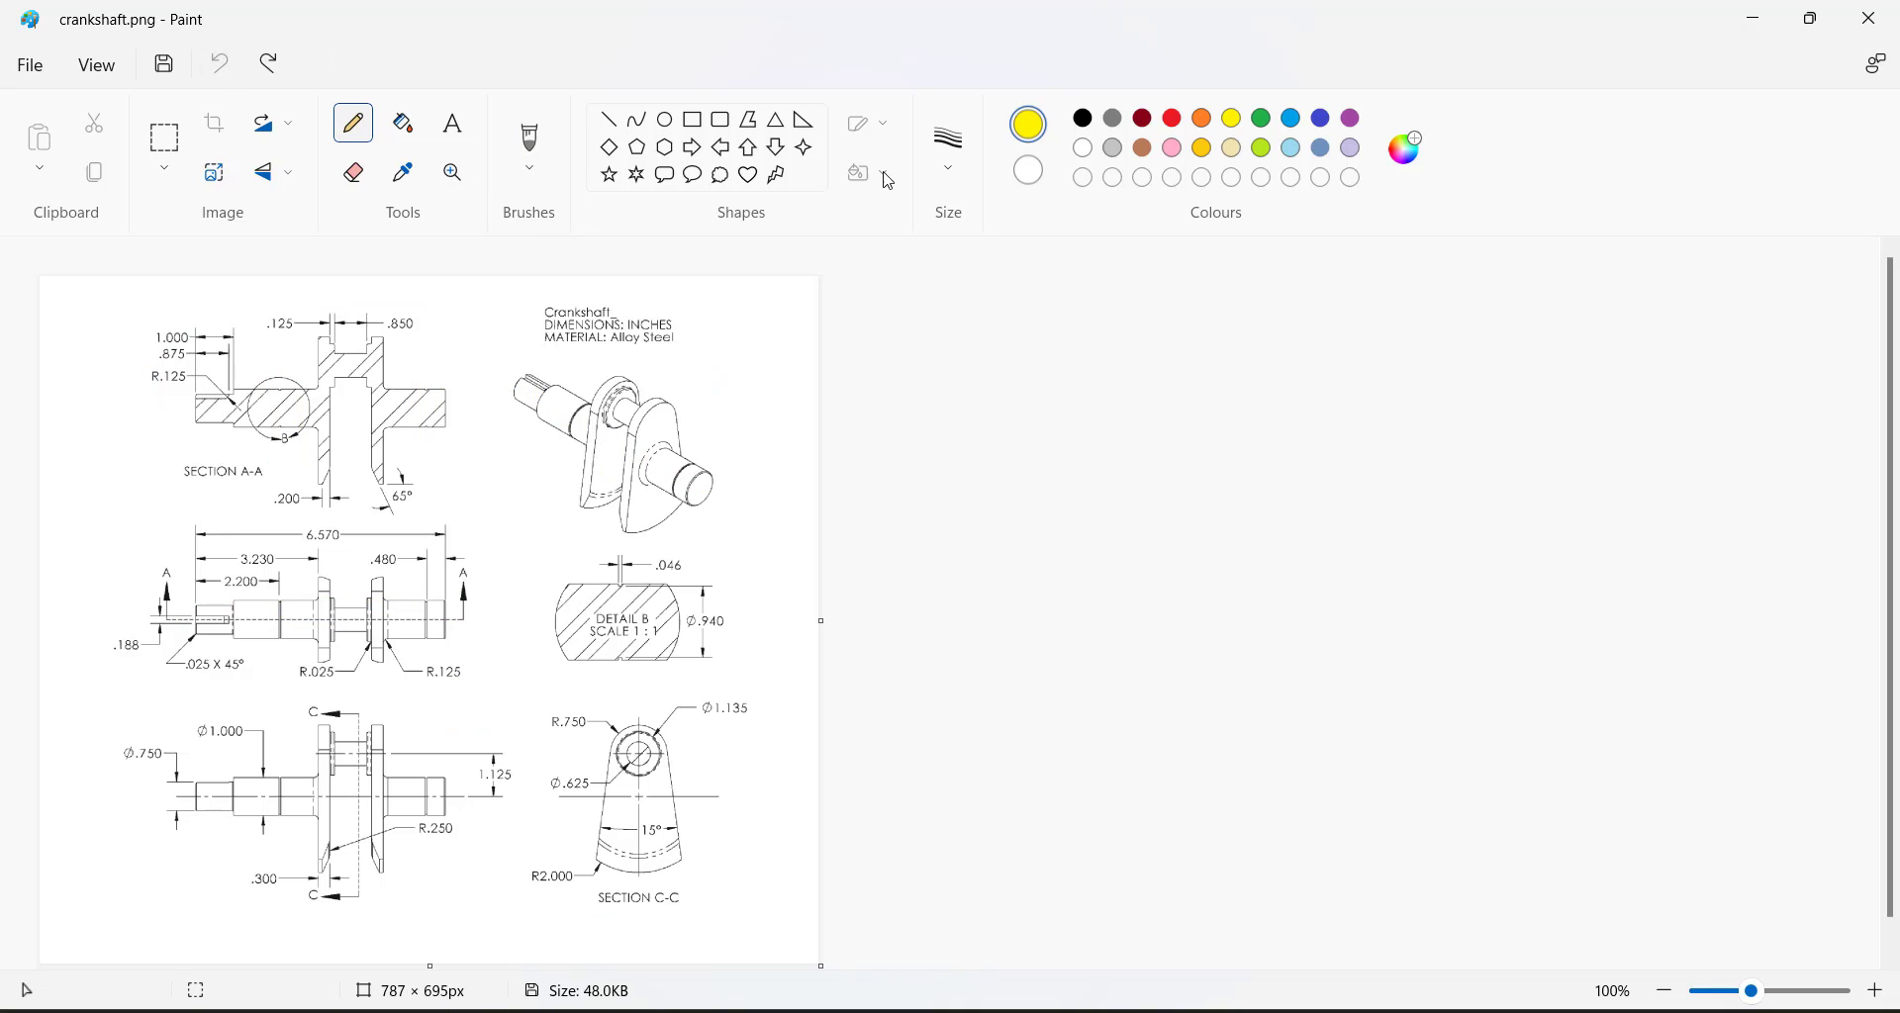
pyautogui.click(948, 146)
pyautogui.click(950, 384)
pyautogui.moveTo(191, 621)
pyautogui.mouseDown()
pyautogui.moveTo(465, 615)
pyautogui.moveTo(230, 603)
pyautogui.moveTo(193, 621)
pyautogui.mouseUp()
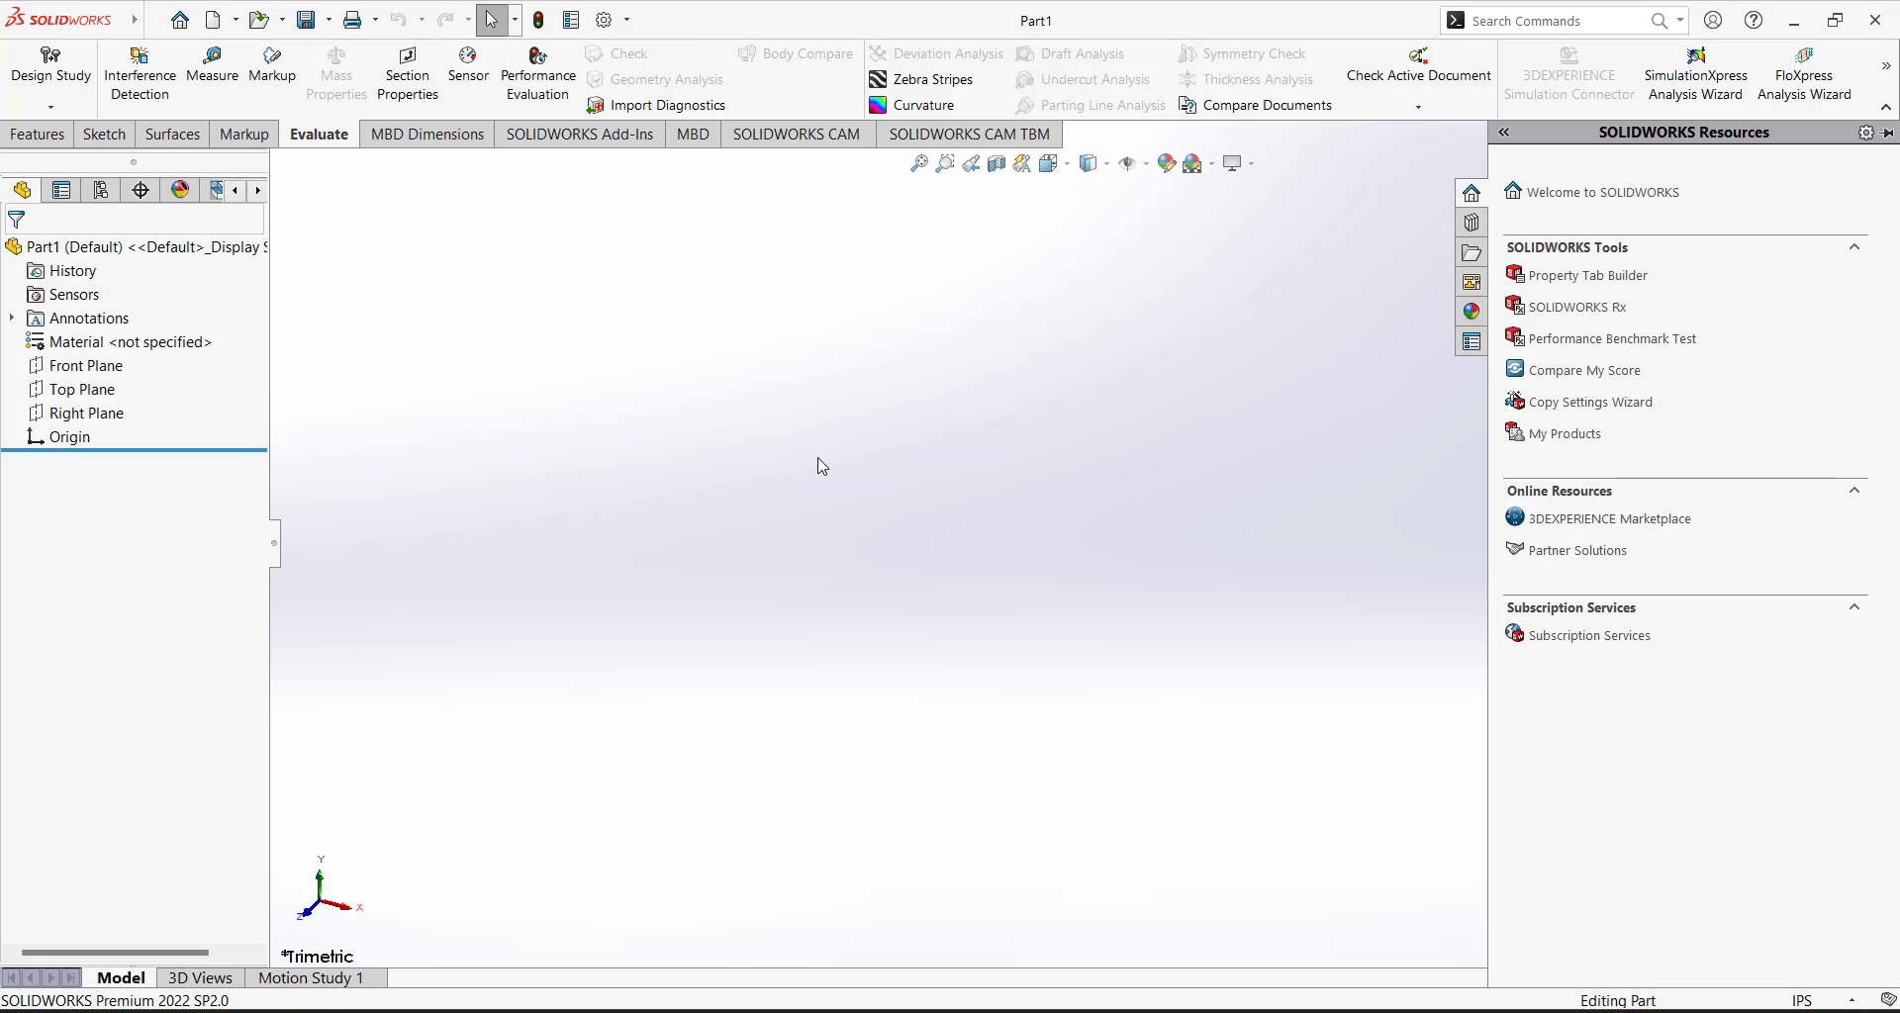
# Switch to SOLIDWORKS, check the part's unit system and start a new sketch on the Front Plane.
pyautogui.click(1803, 1001)
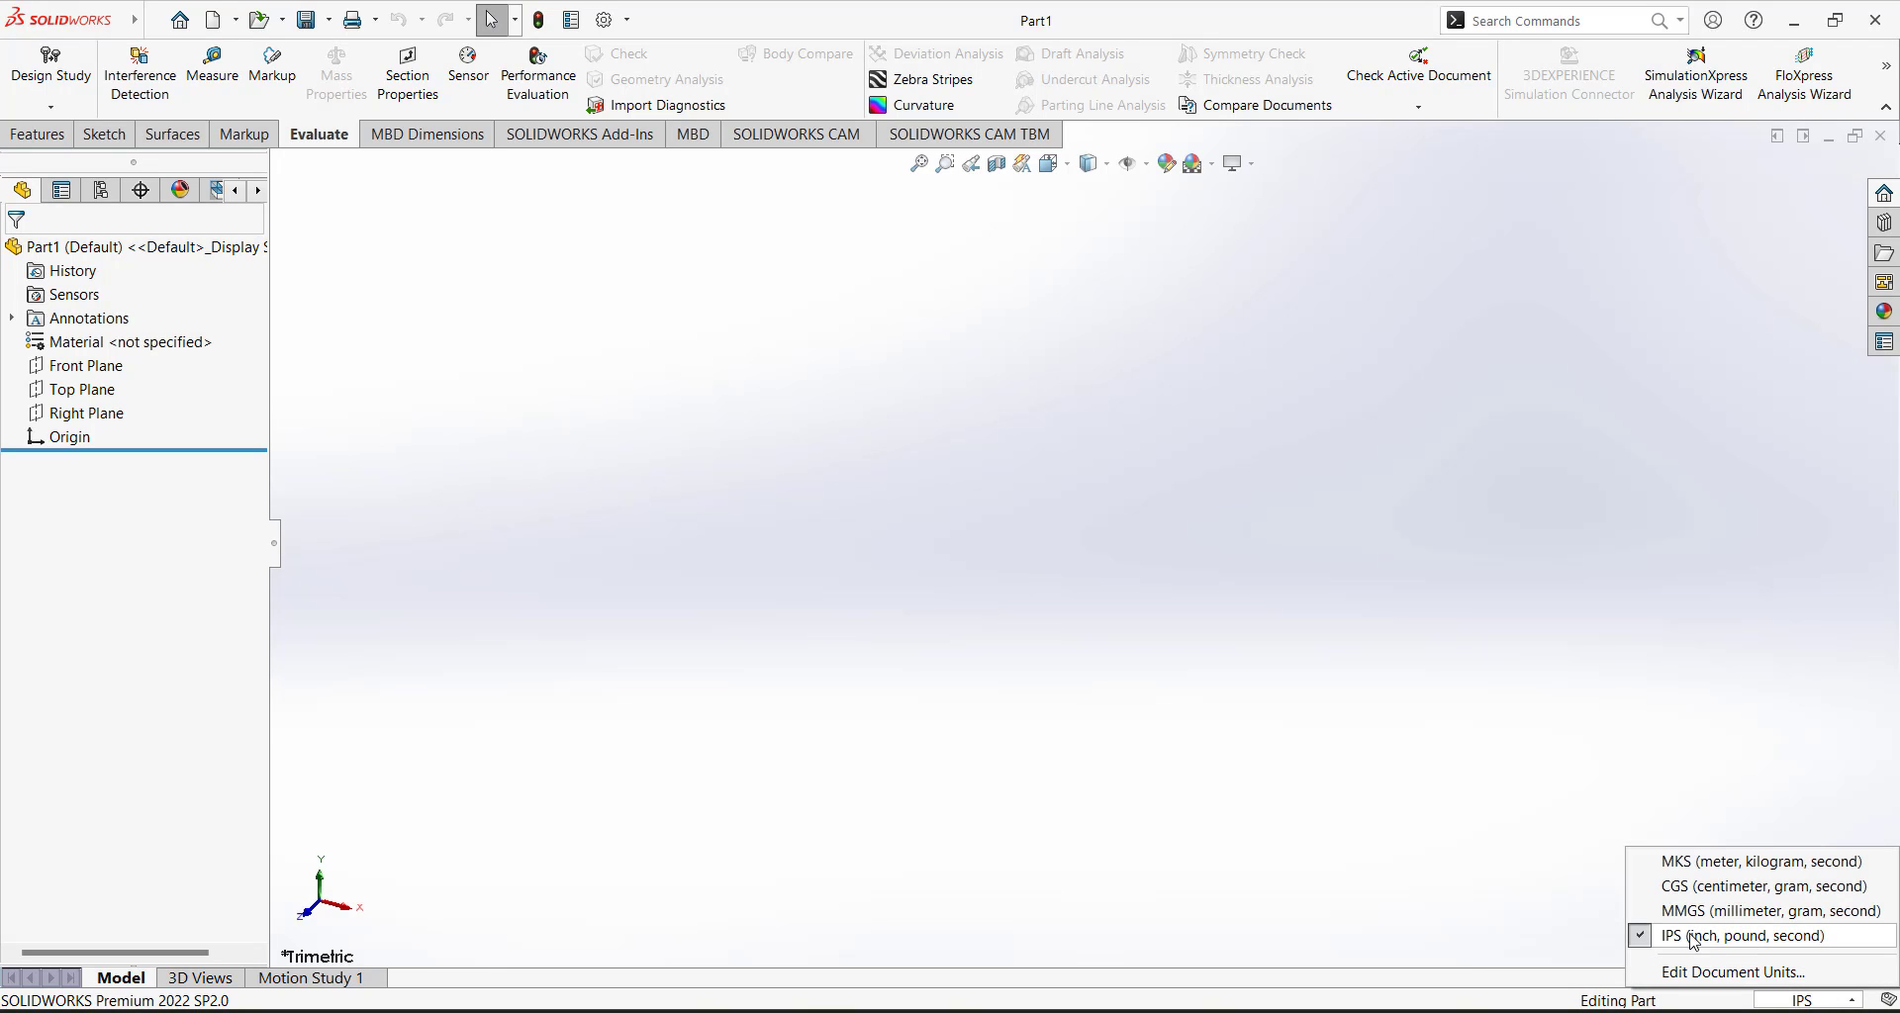
pyautogui.click(1445, 819)
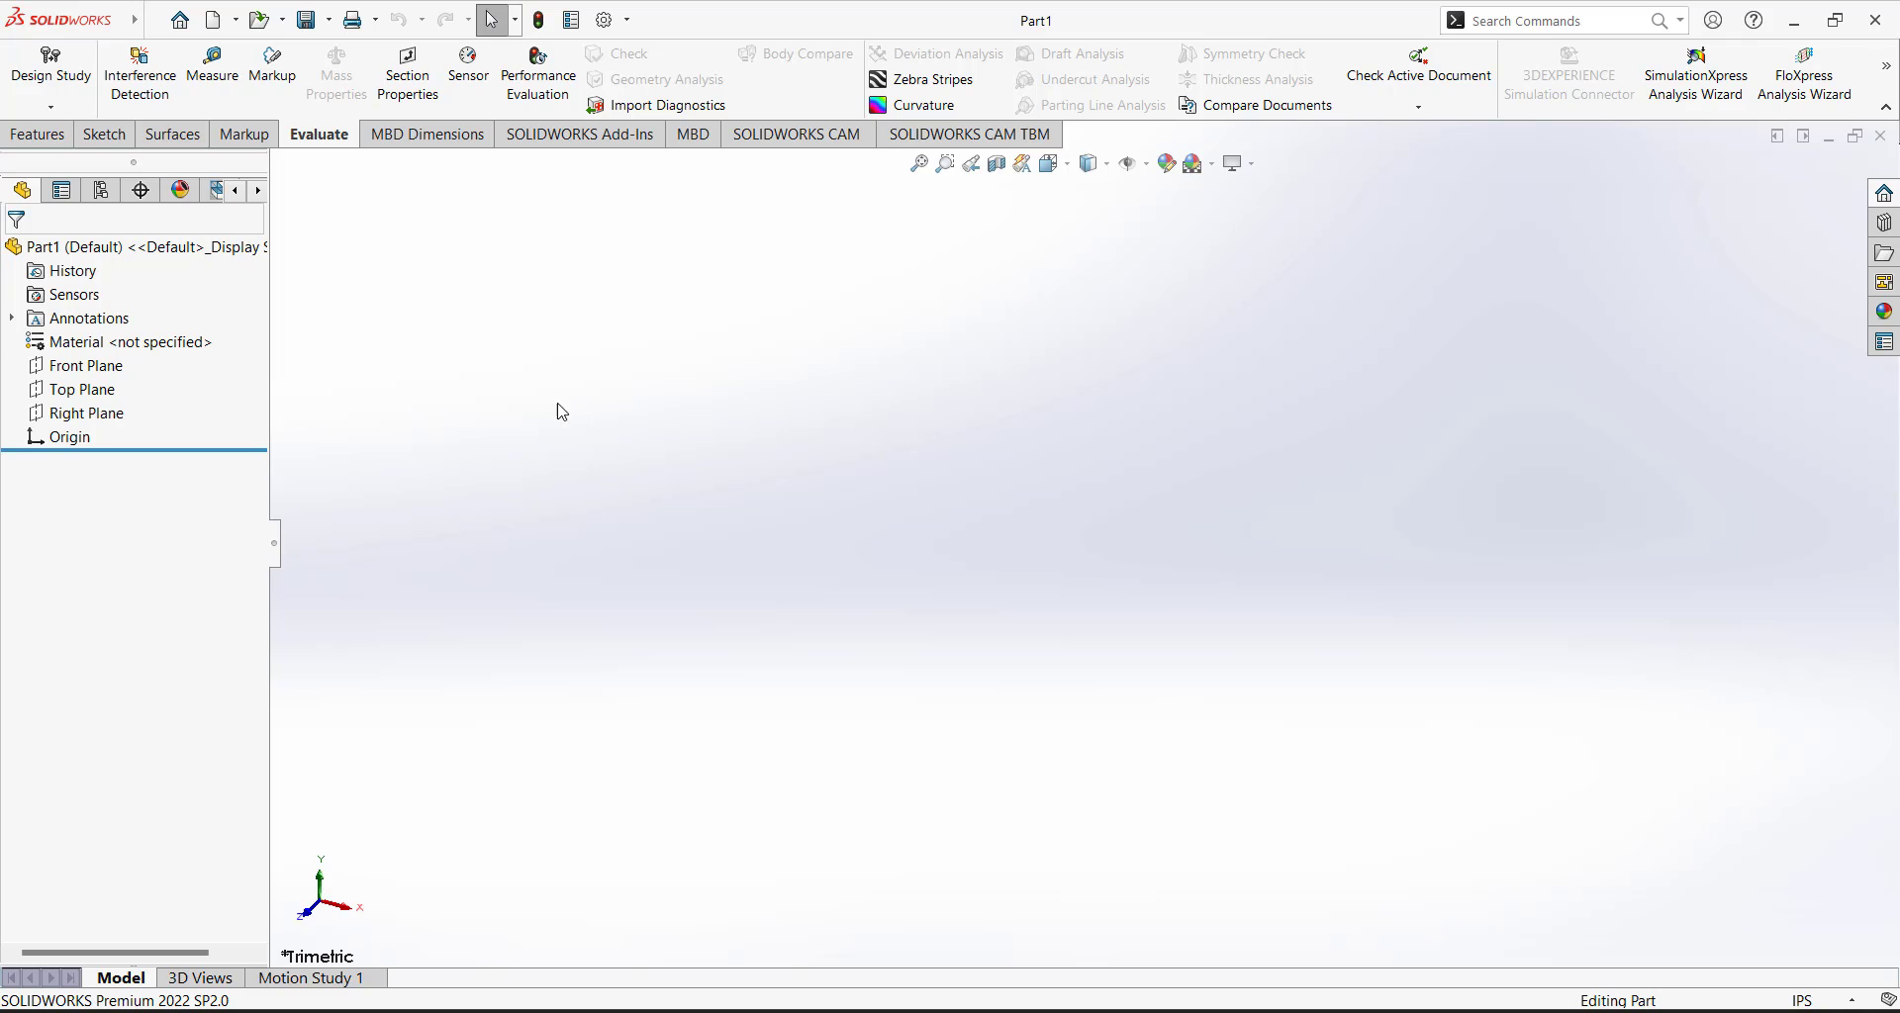
pyautogui.click(105, 135)
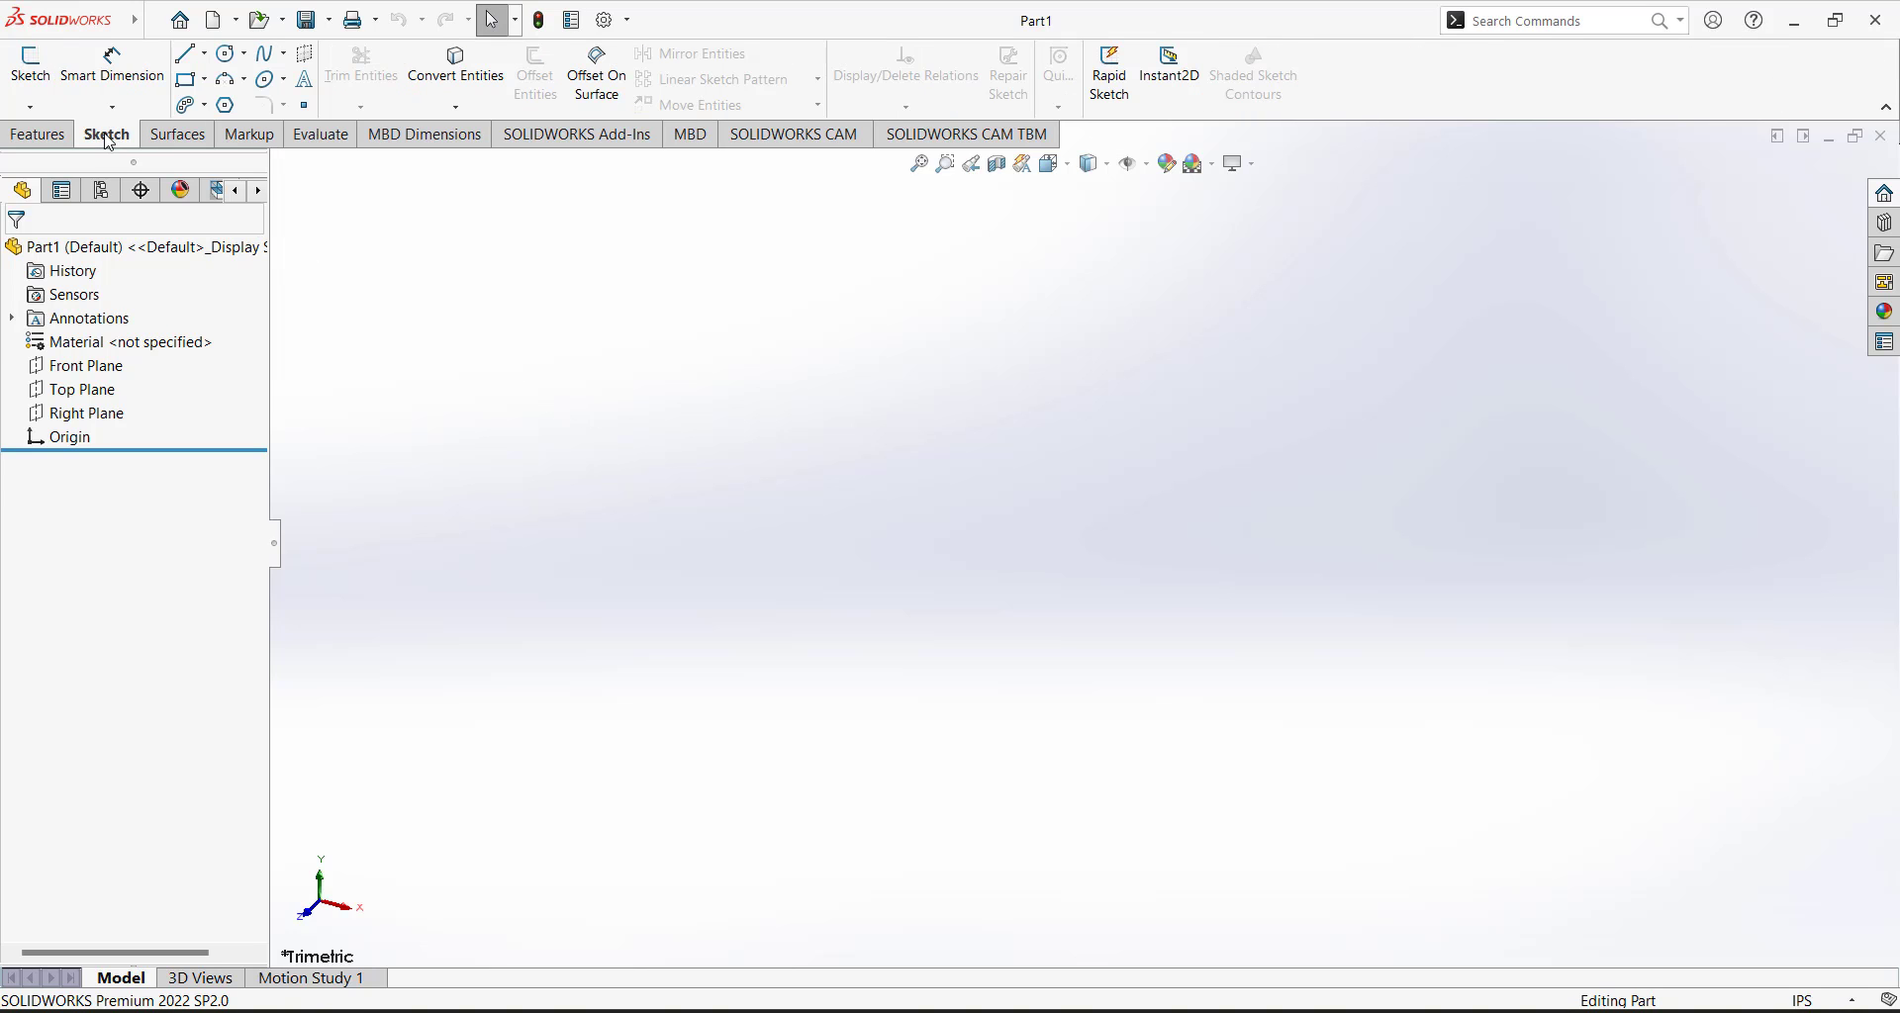
pyautogui.click(31, 68)
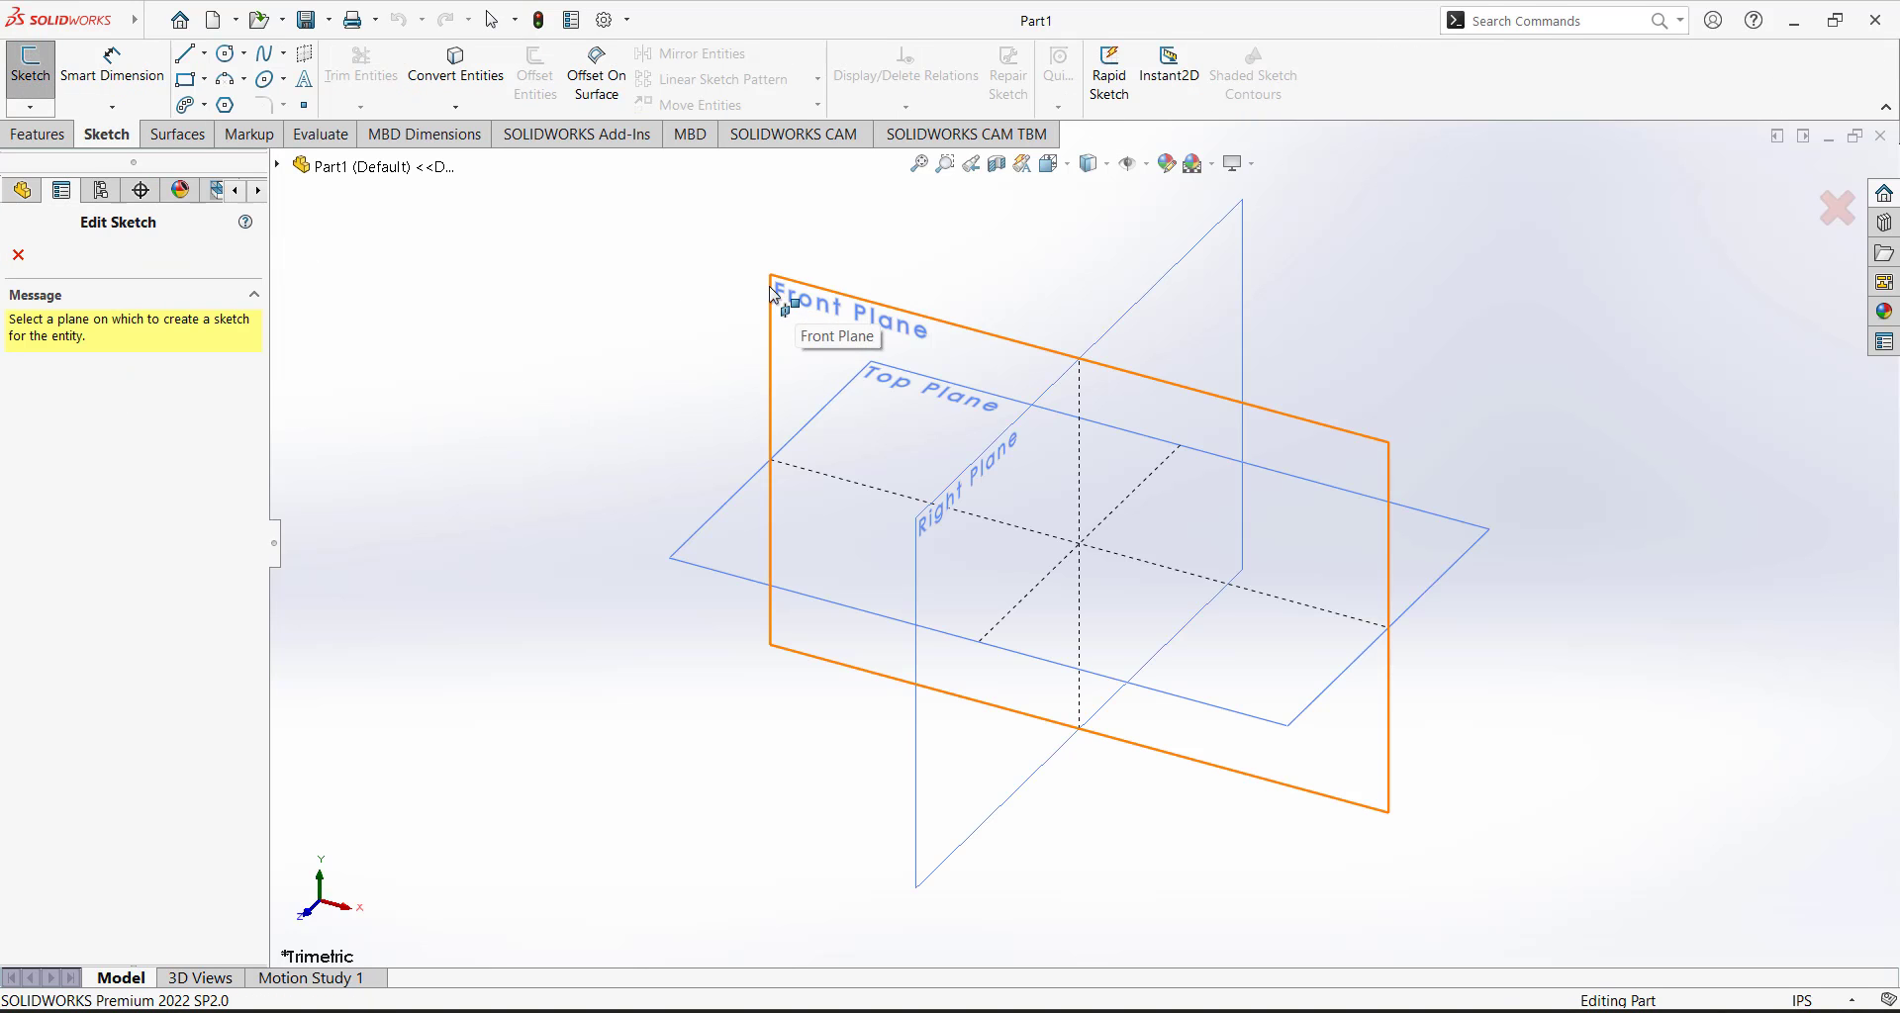
pyautogui.click(810, 326)
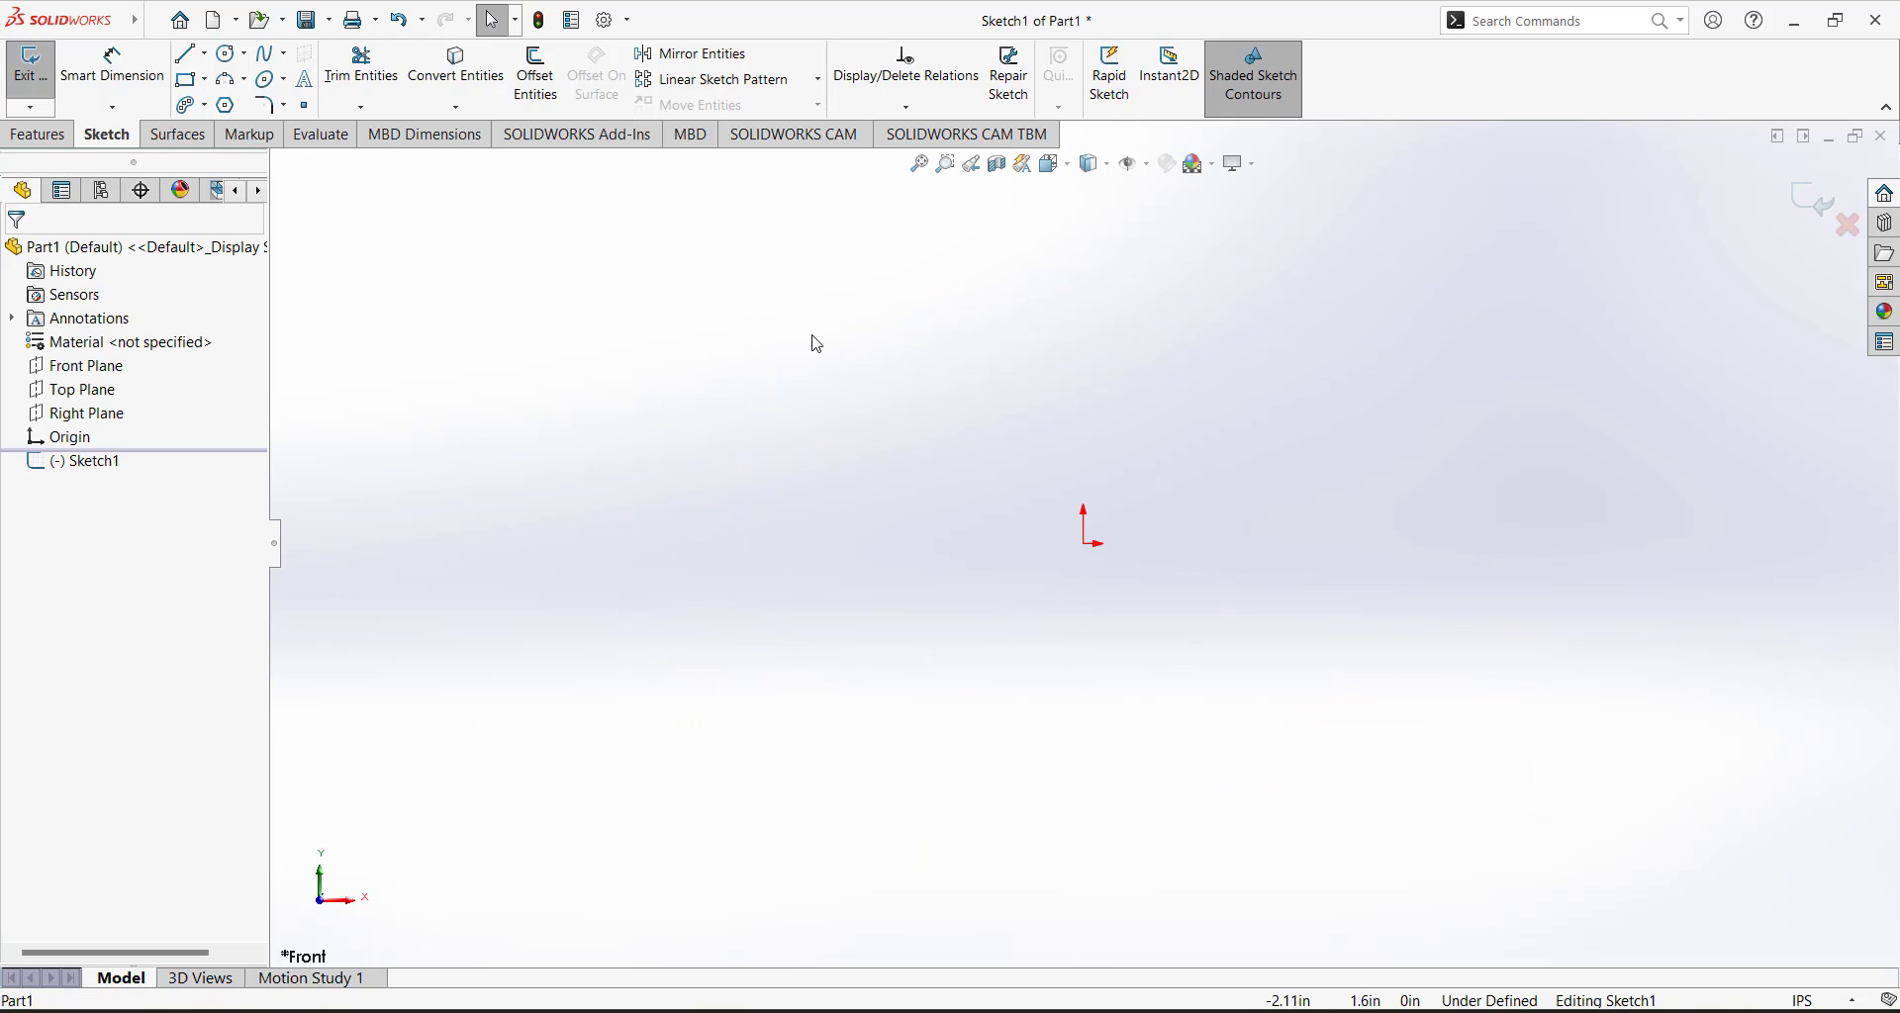
# Draw a nearly horizontal centerline about 4.46 in long, starting at the origin.
pyautogui.click(206, 54)
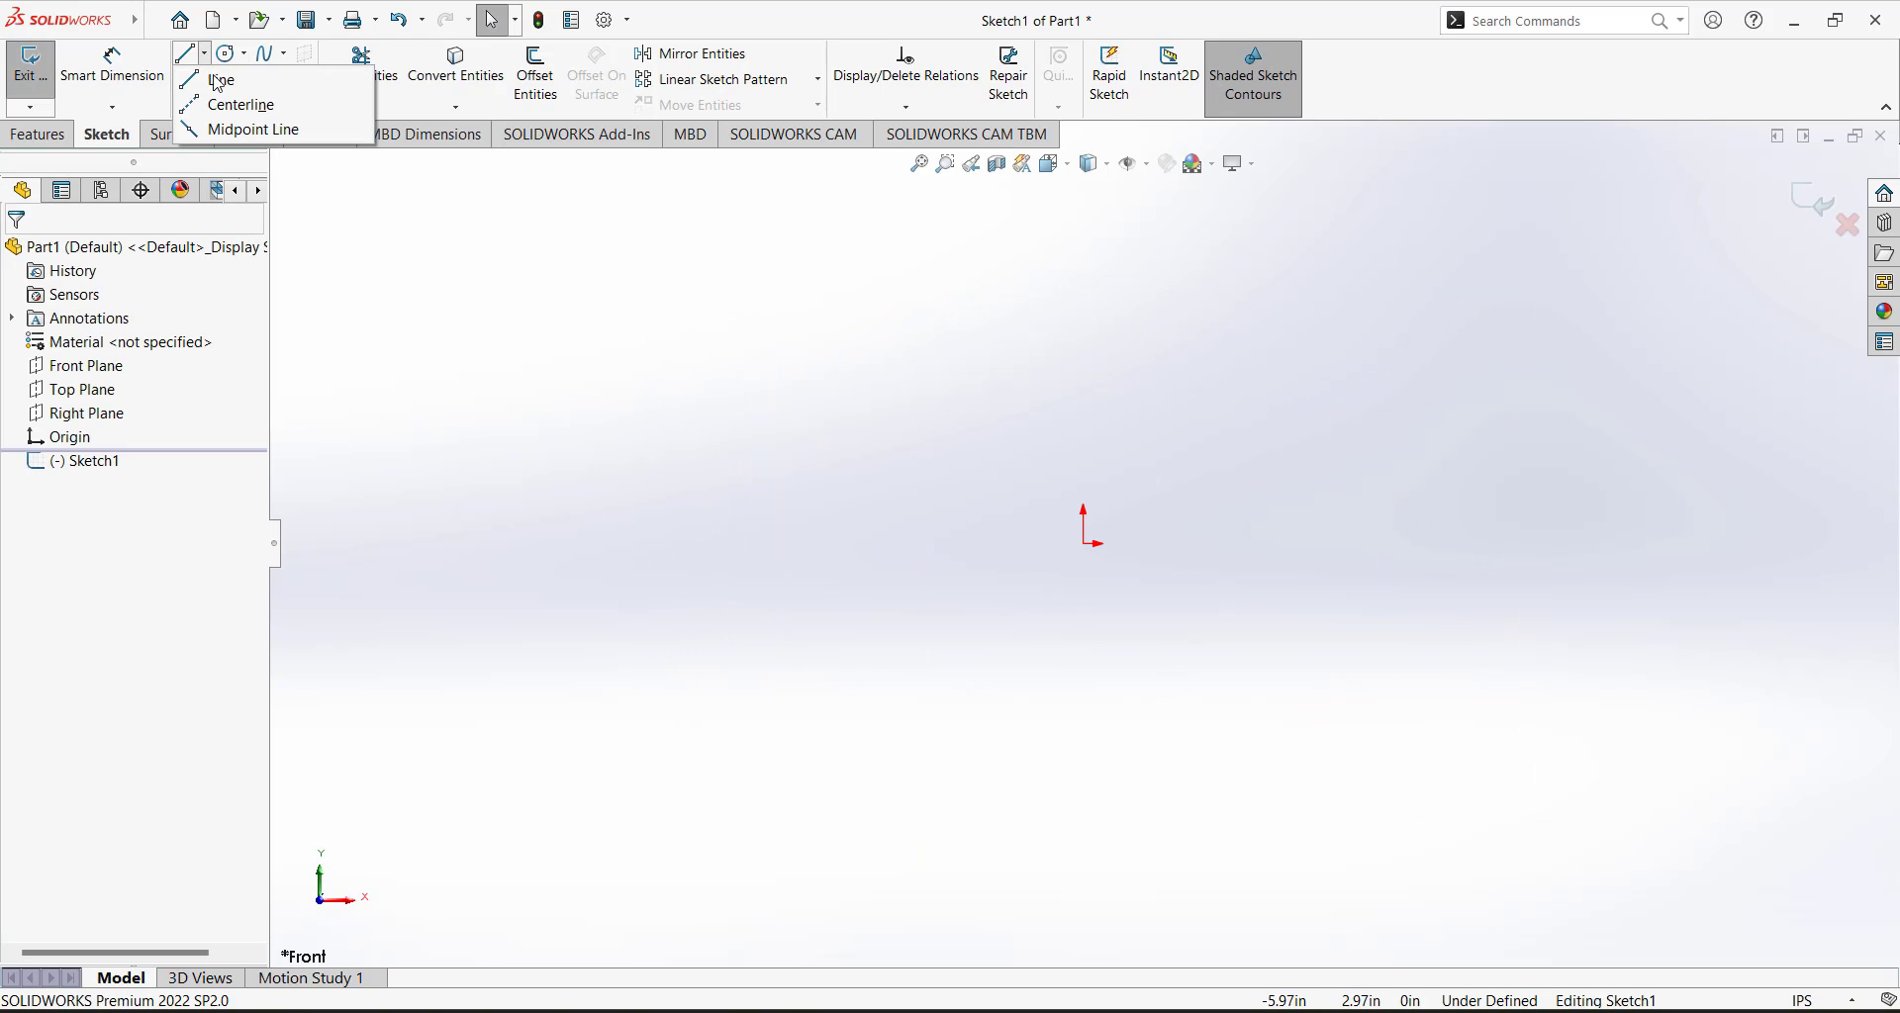
pyautogui.click(211, 103)
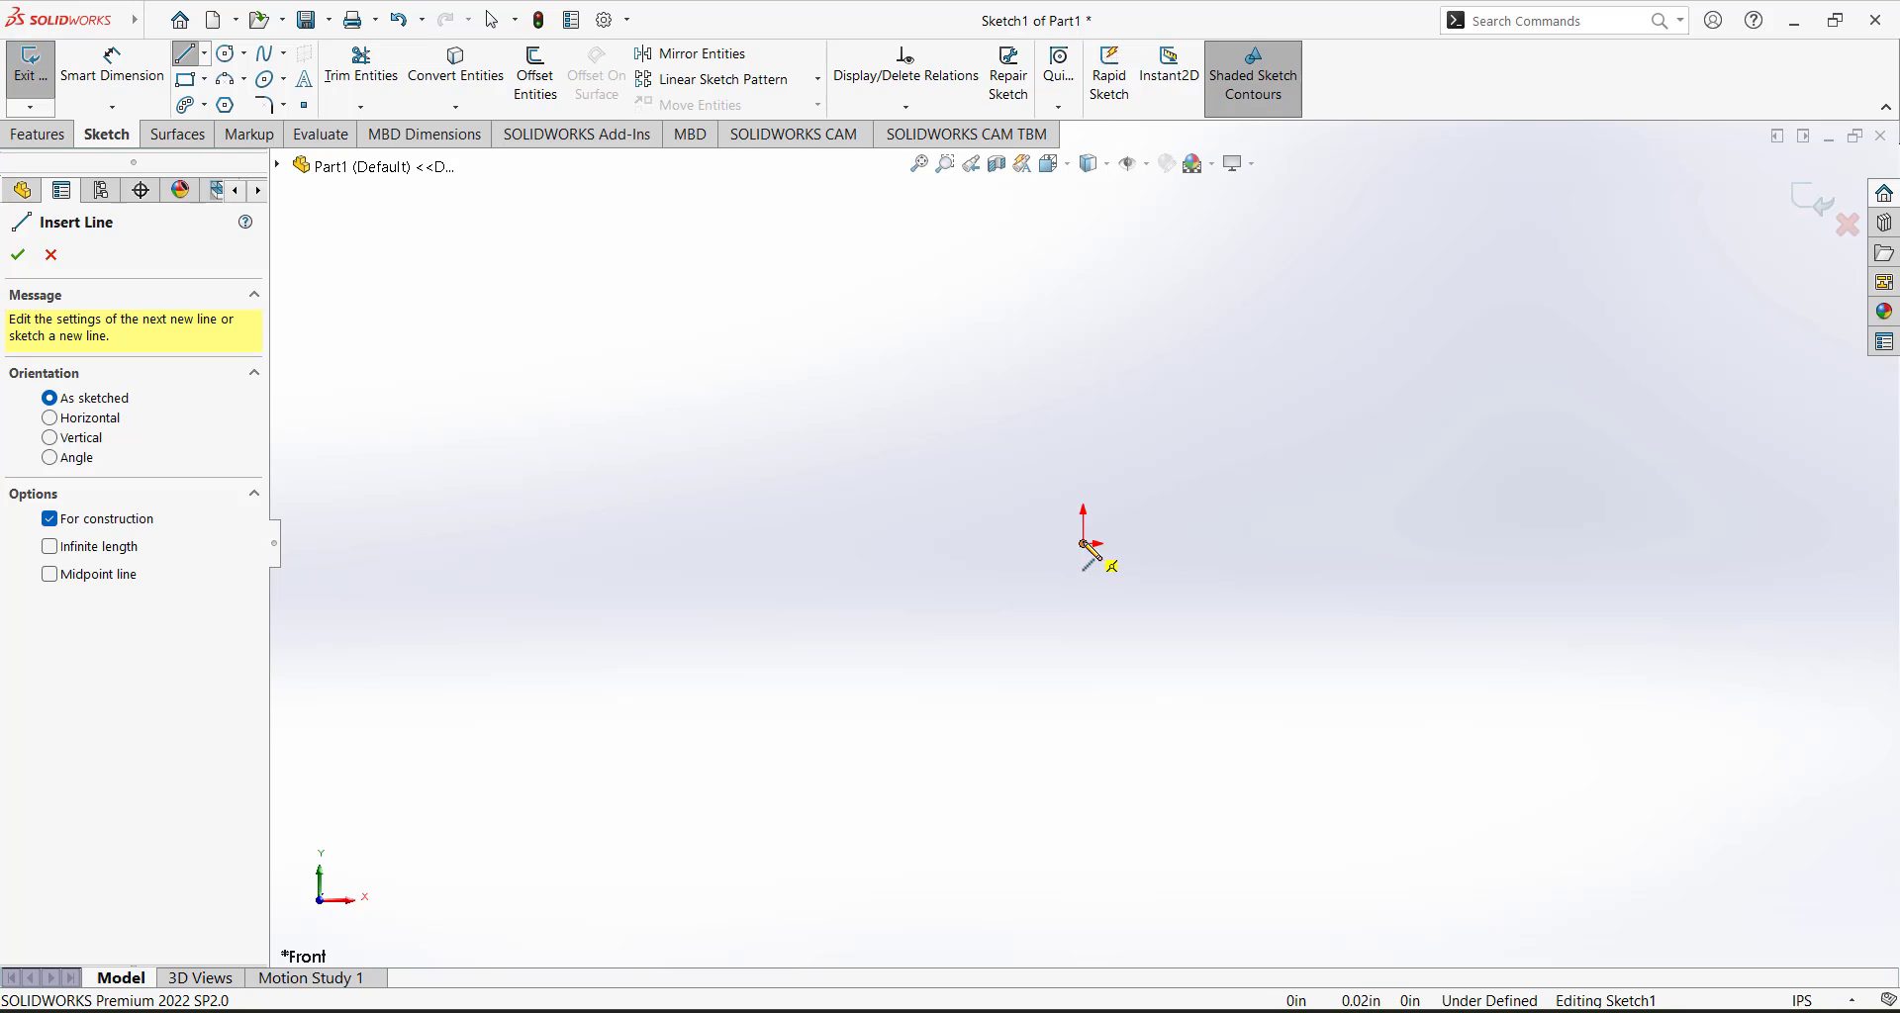
pyautogui.click(1087, 545)
pyautogui.click(1669, 553)
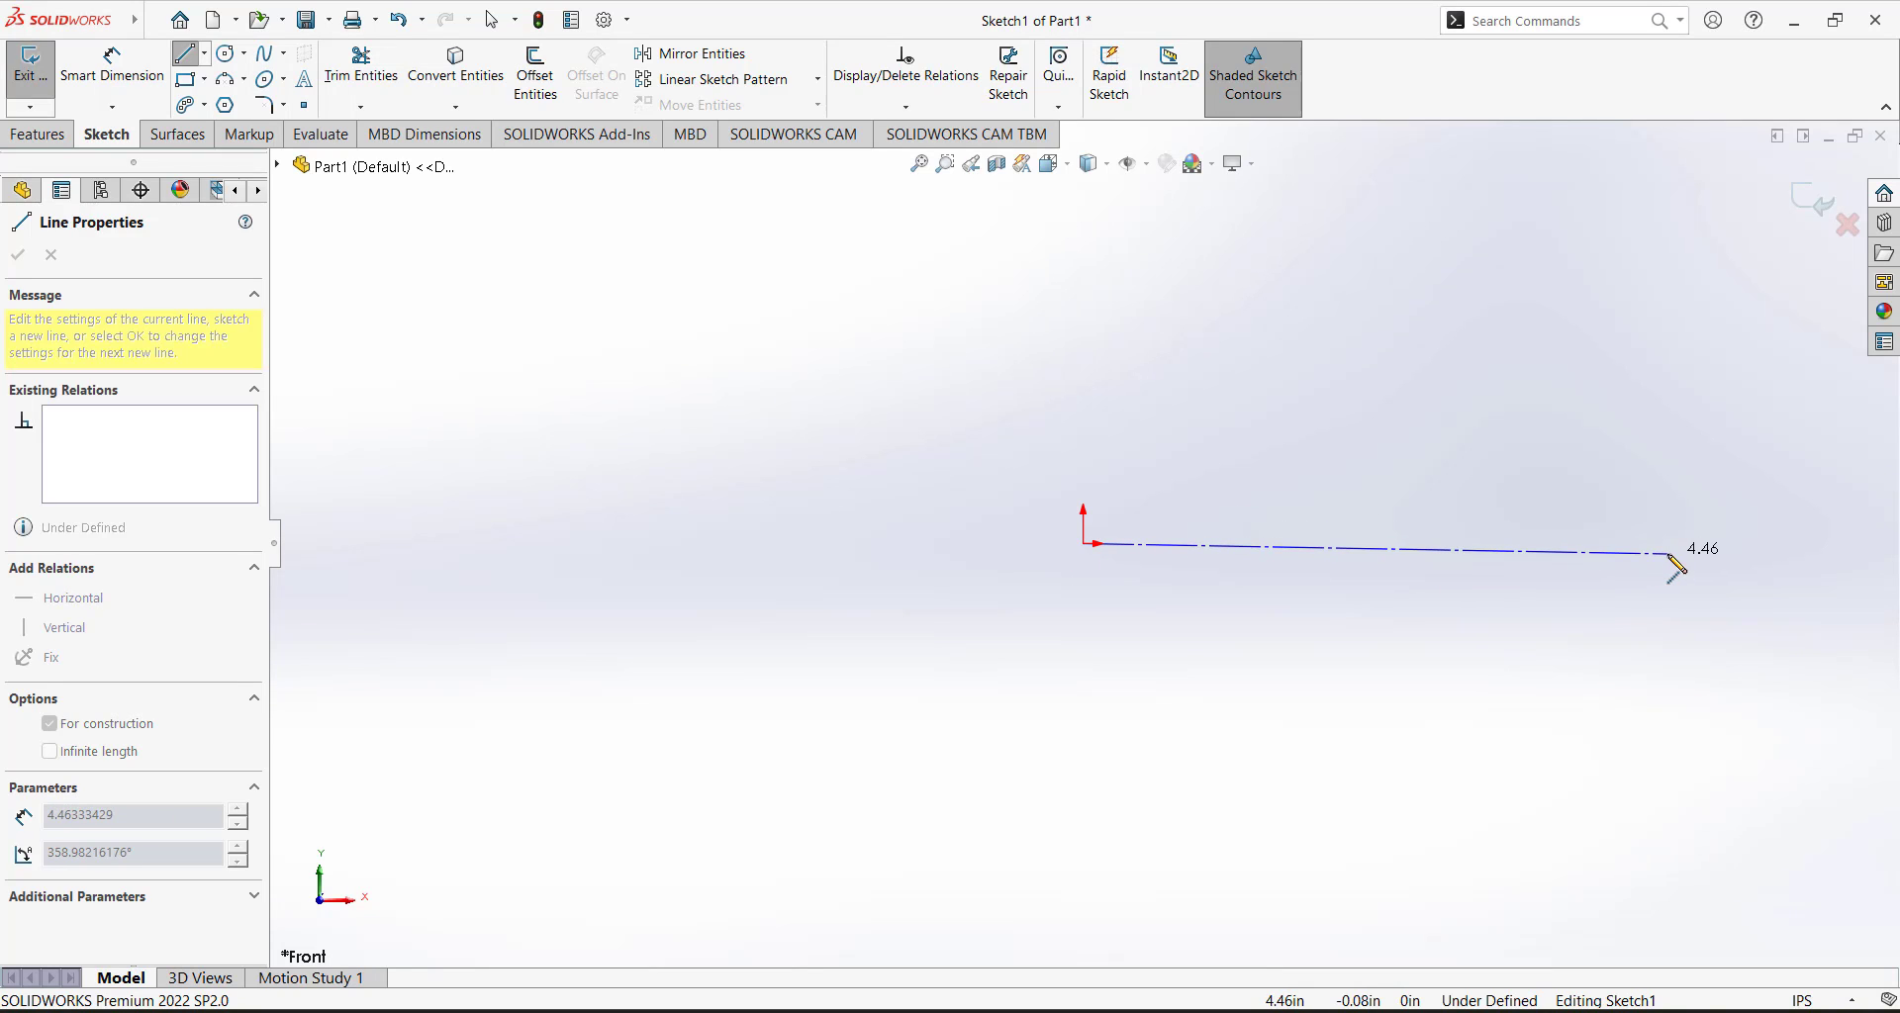
pyautogui.press('Escape')
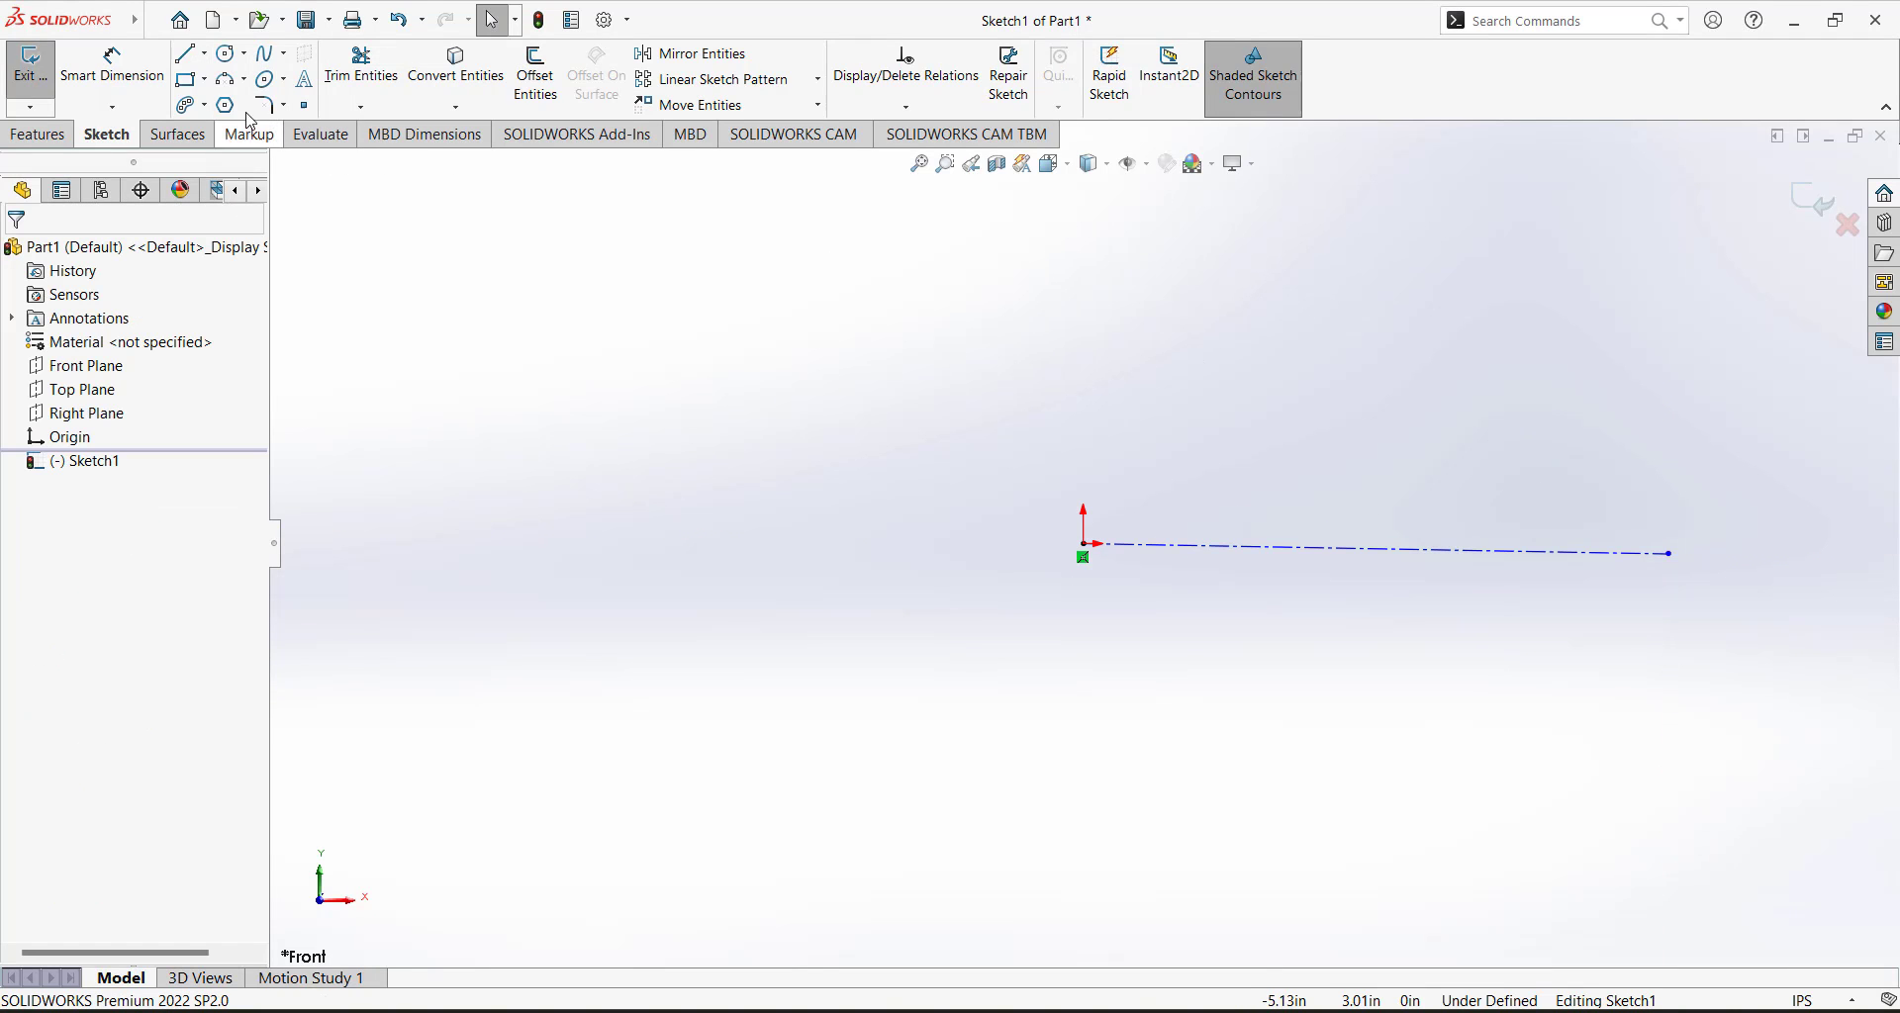
# Sketch a stepped open shaft profile from the origin to the far end of the centerline, with a shallow notch near that end.
pyautogui.click(185, 53)
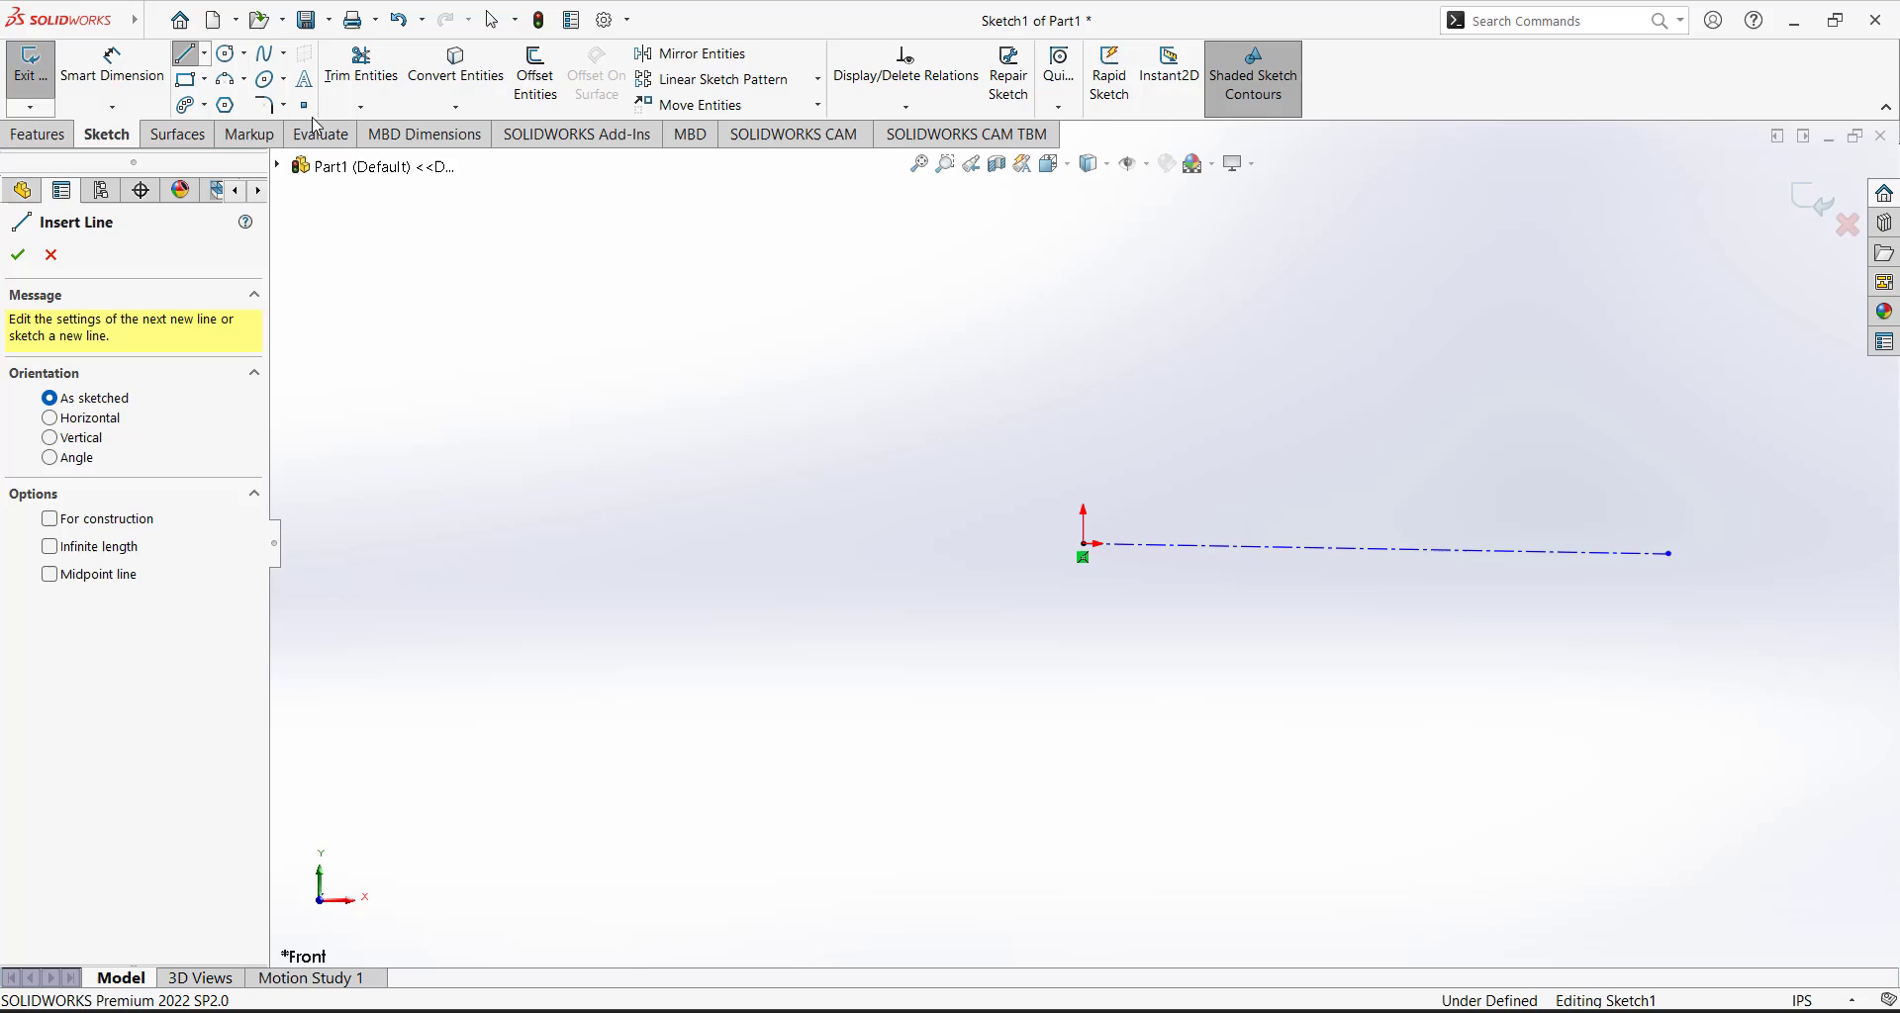
pyautogui.click(1084, 544)
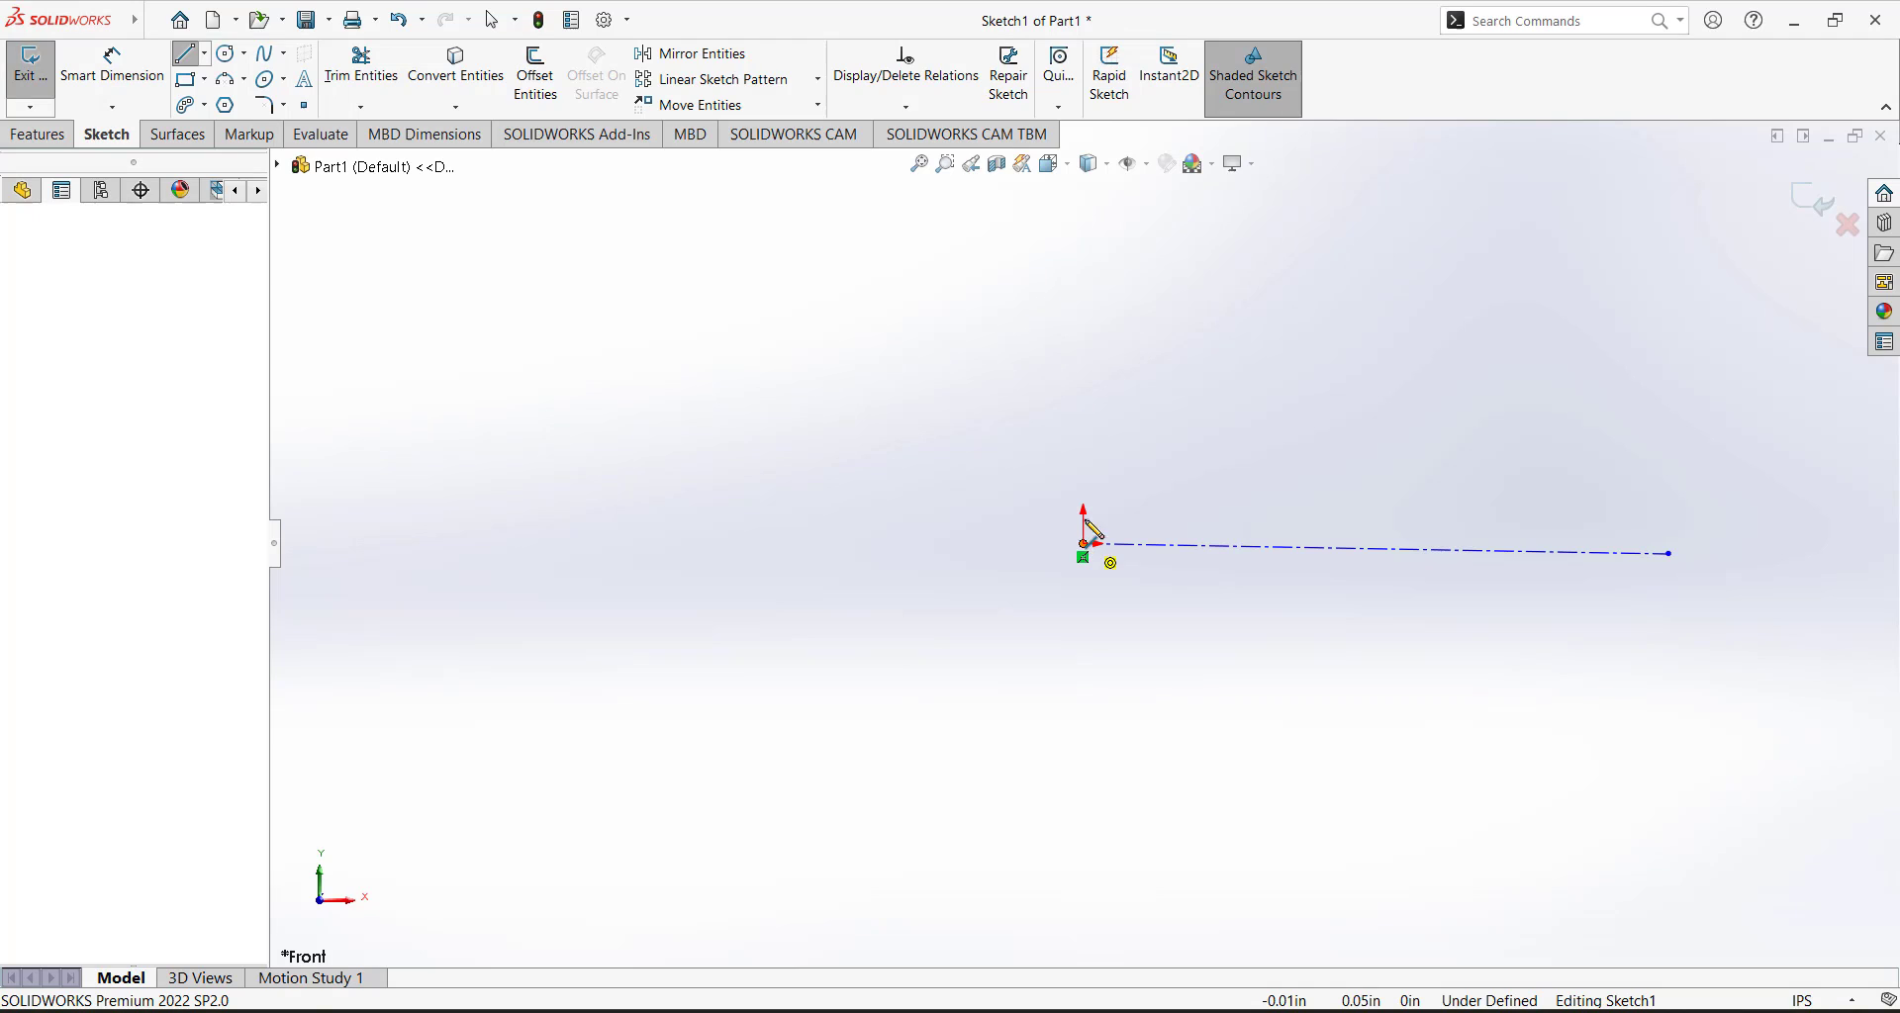
pyautogui.click(1083, 477)
pyautogui.click(1220, 477)
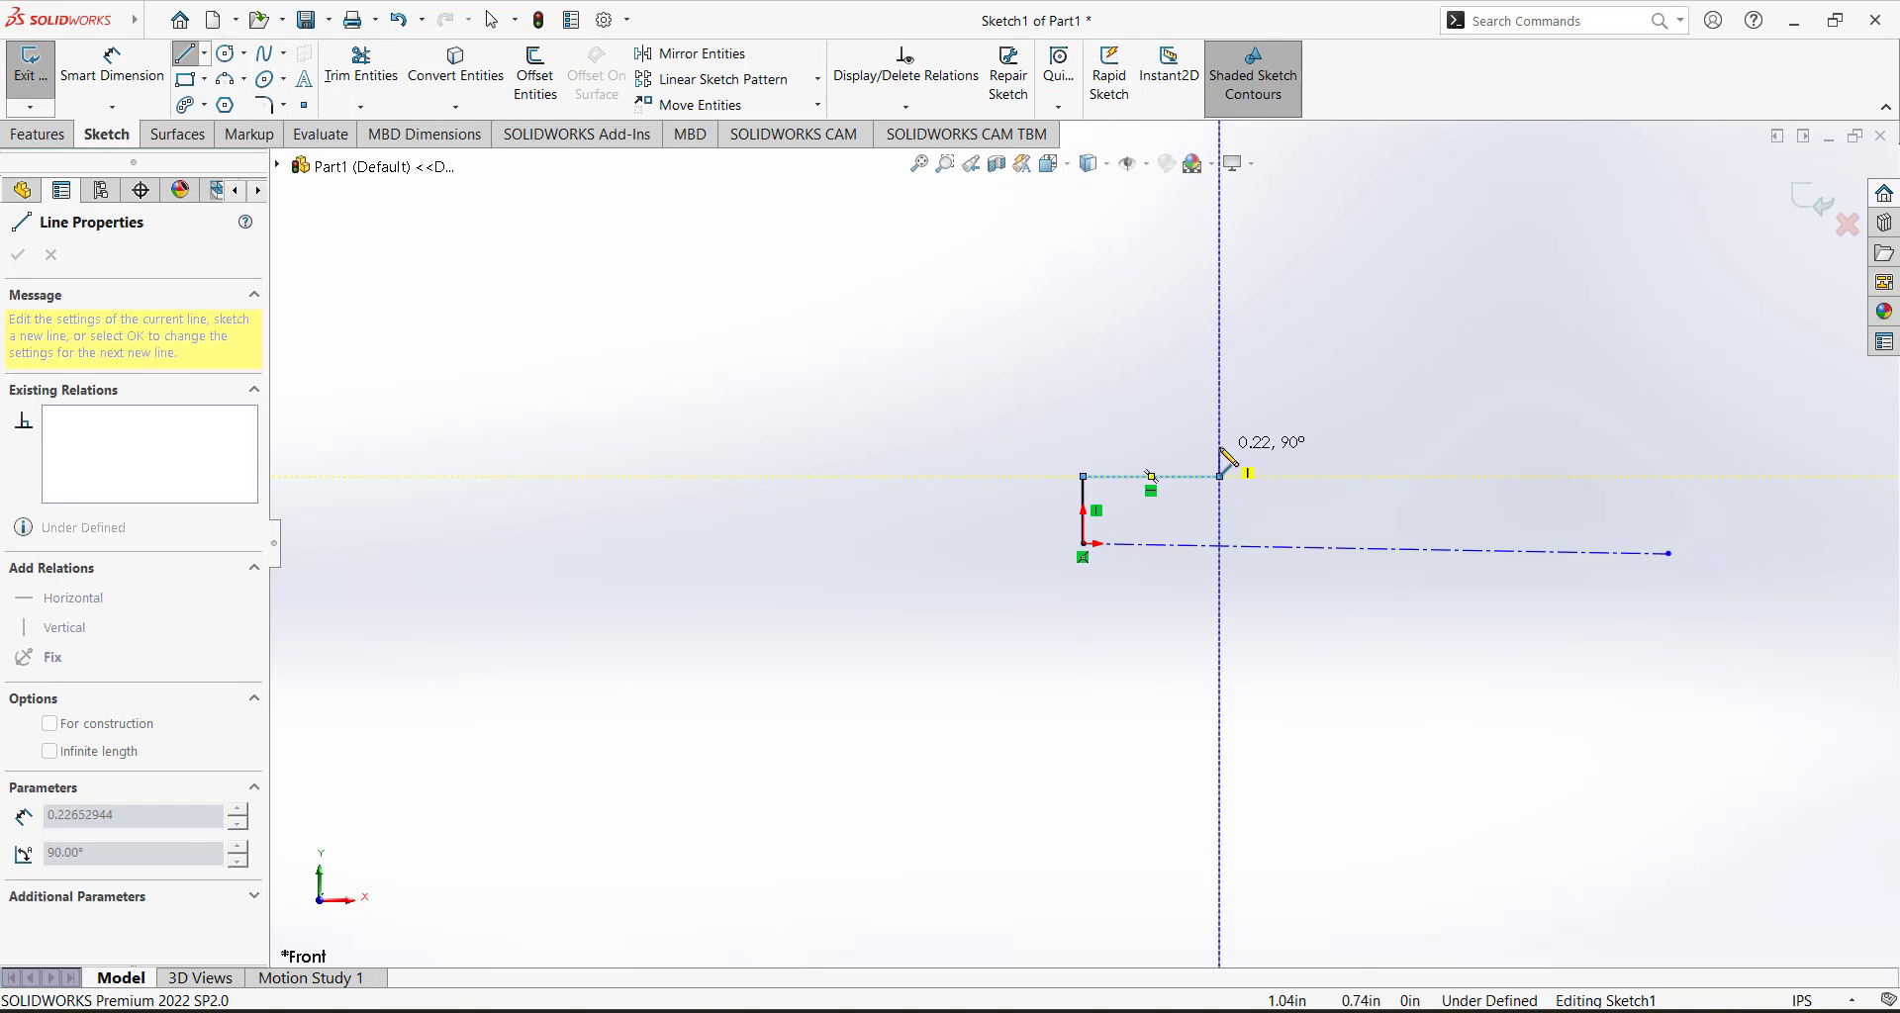
pyautogui.click(1220, 447)
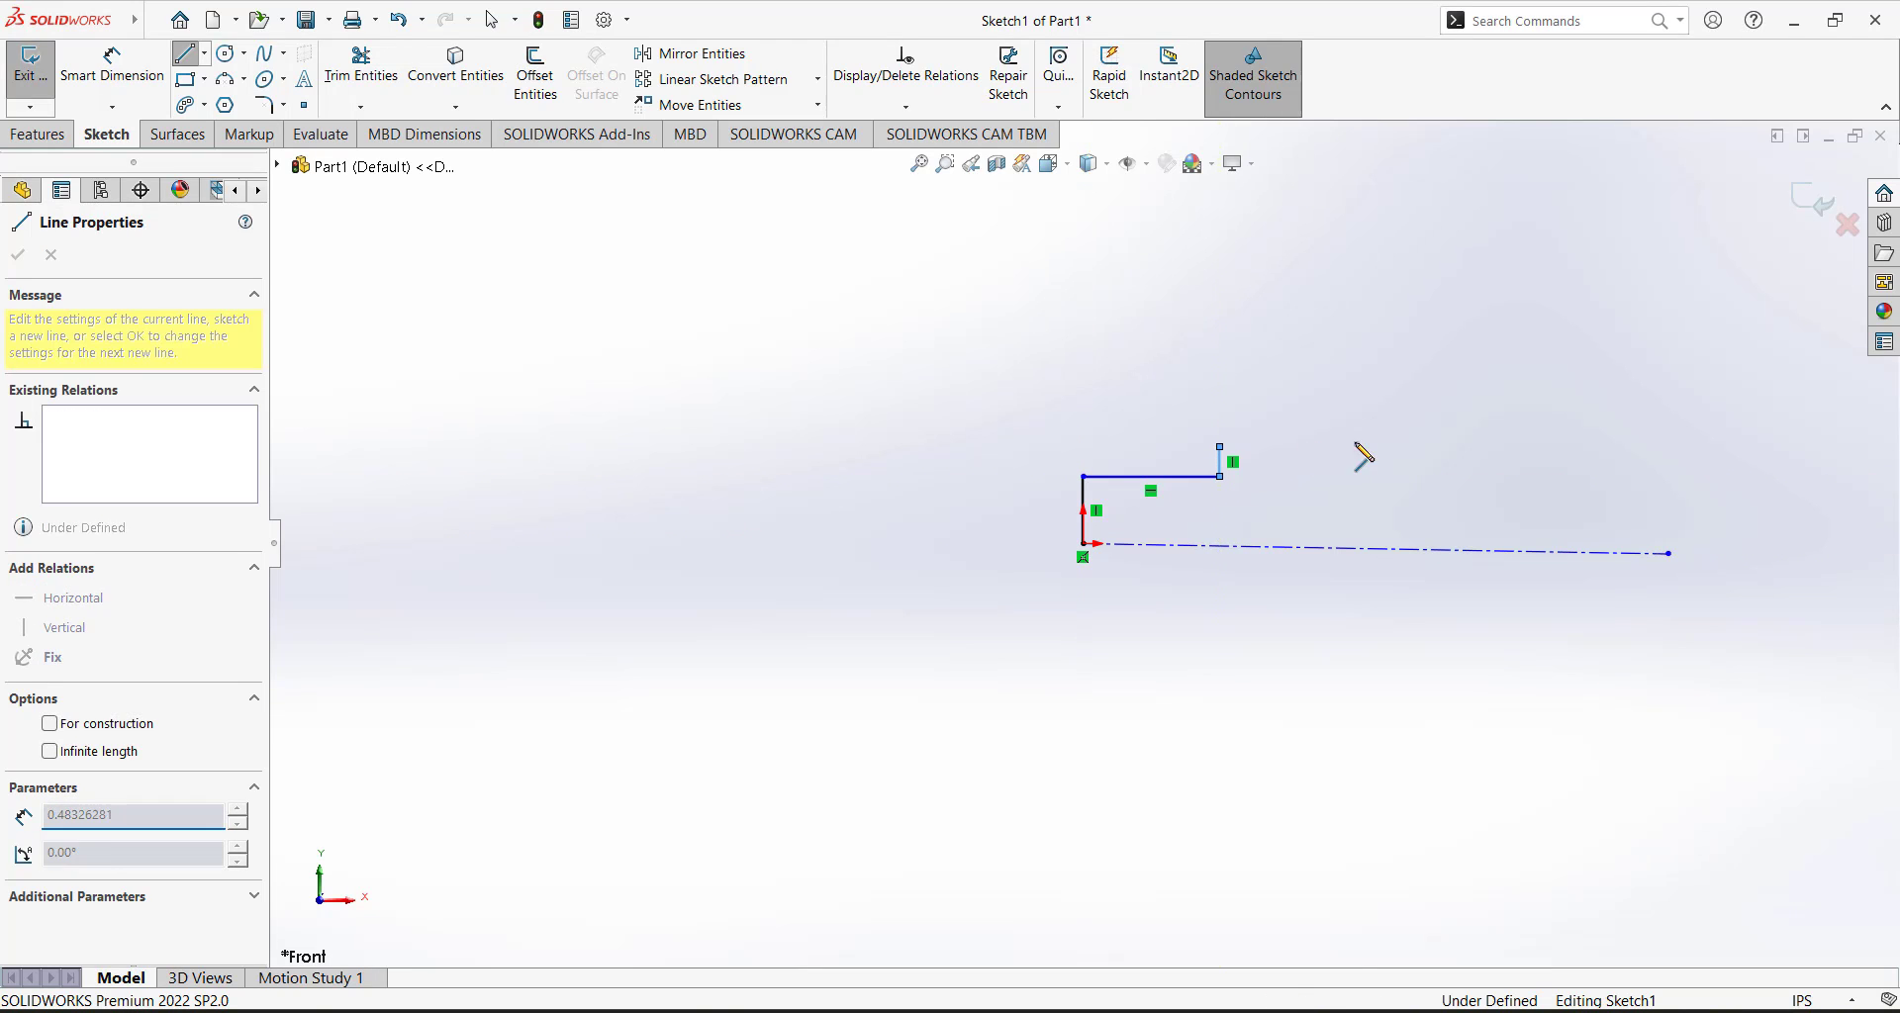
pyautogui.click(1579, 448)
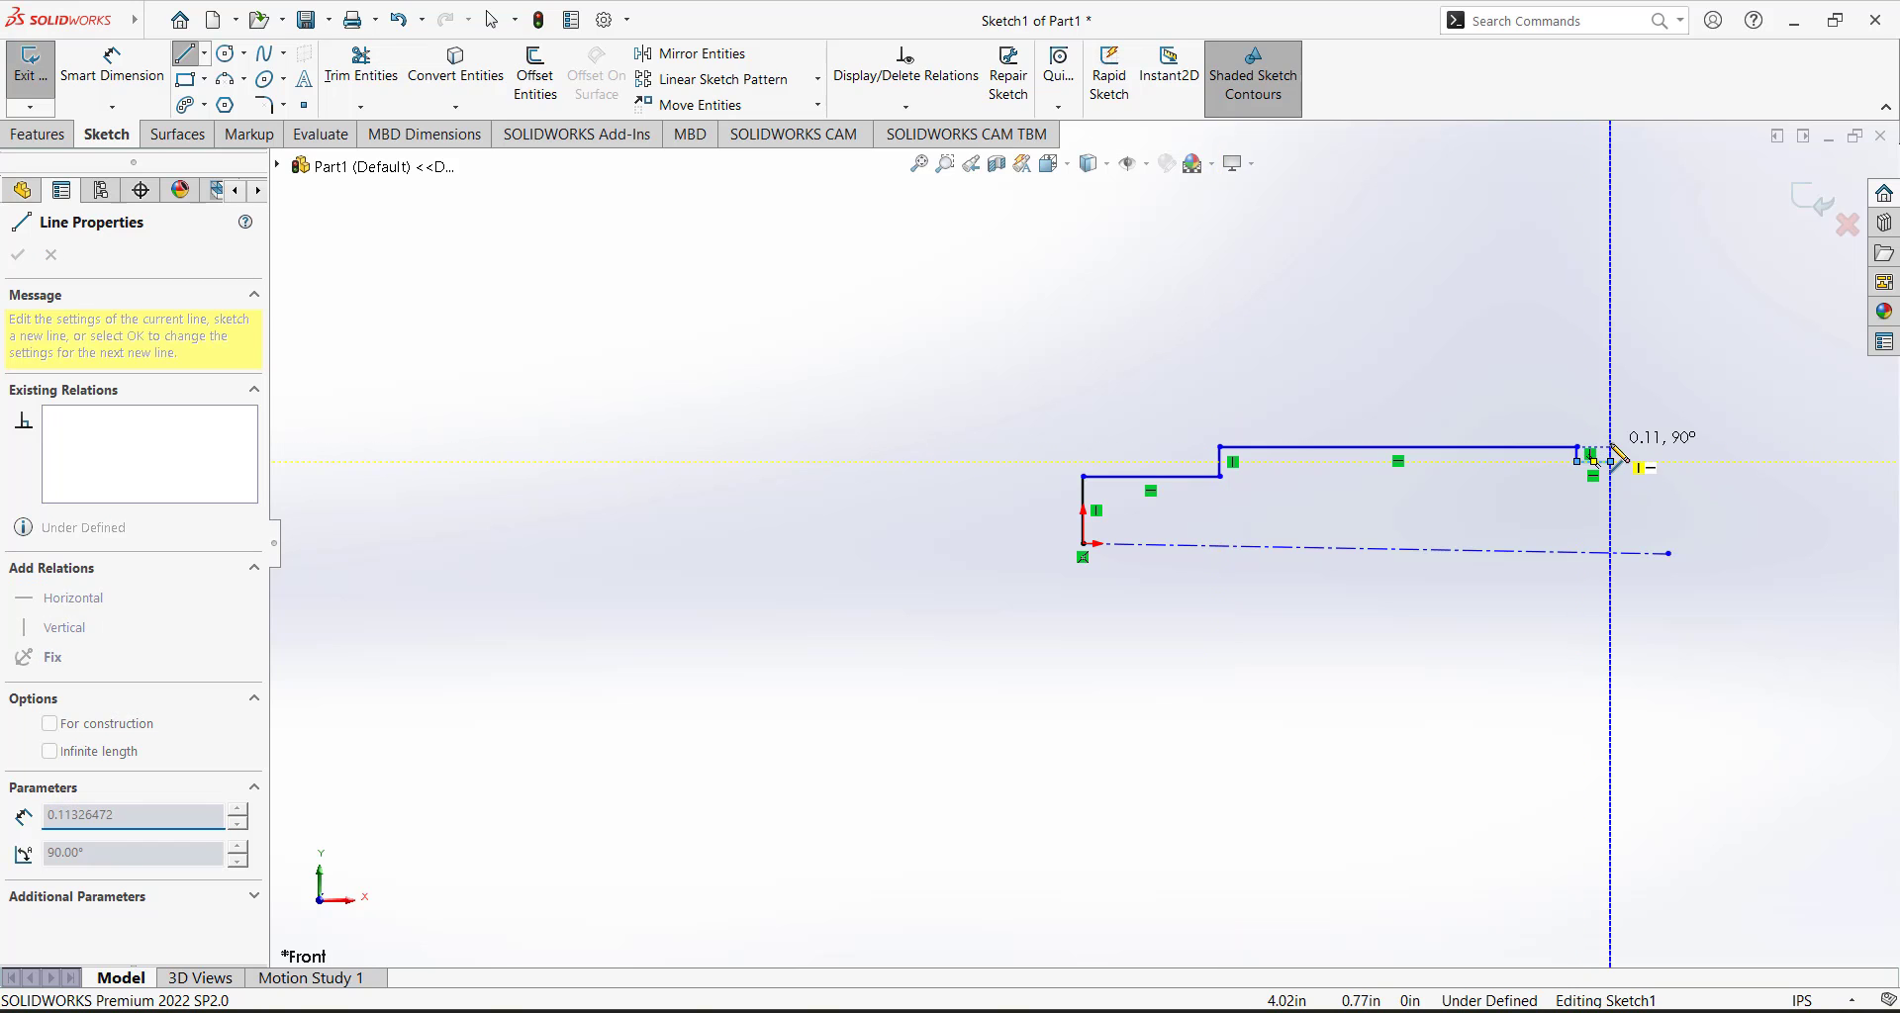
pyautogui.click(1611, 448)
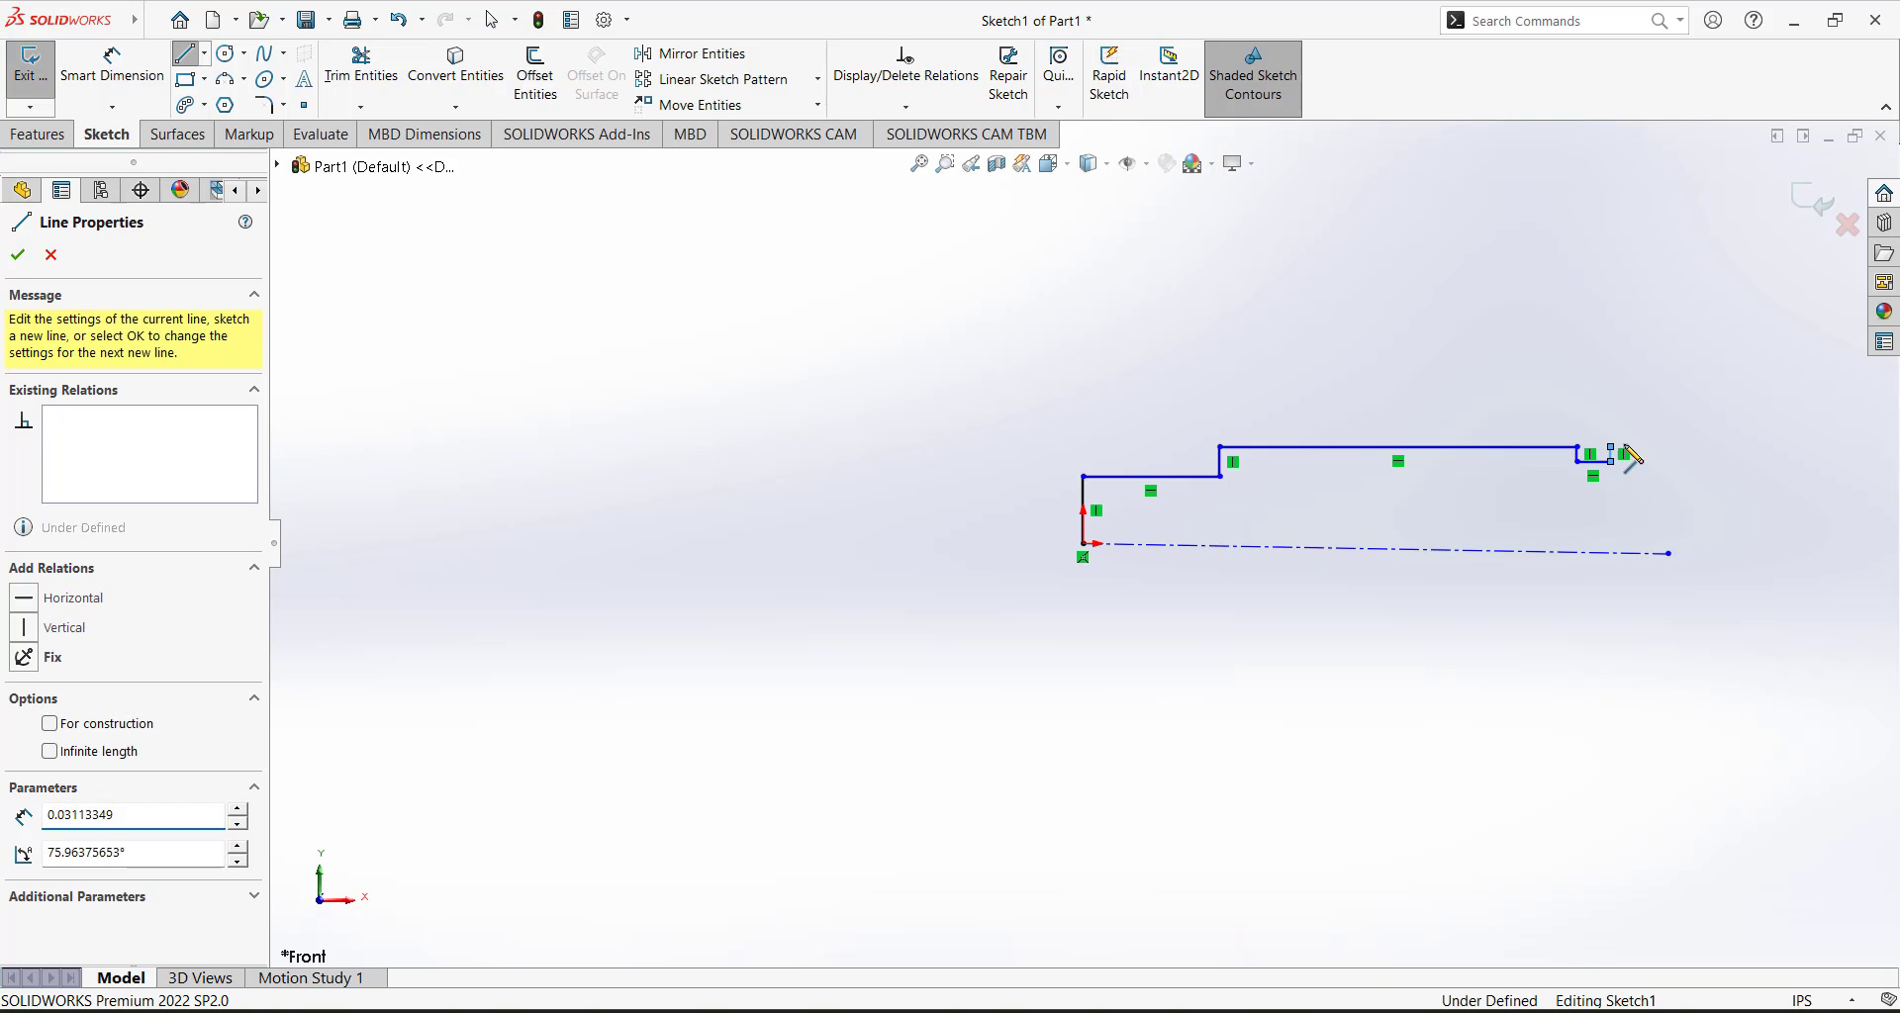
pyautogui.click(1649, 553)
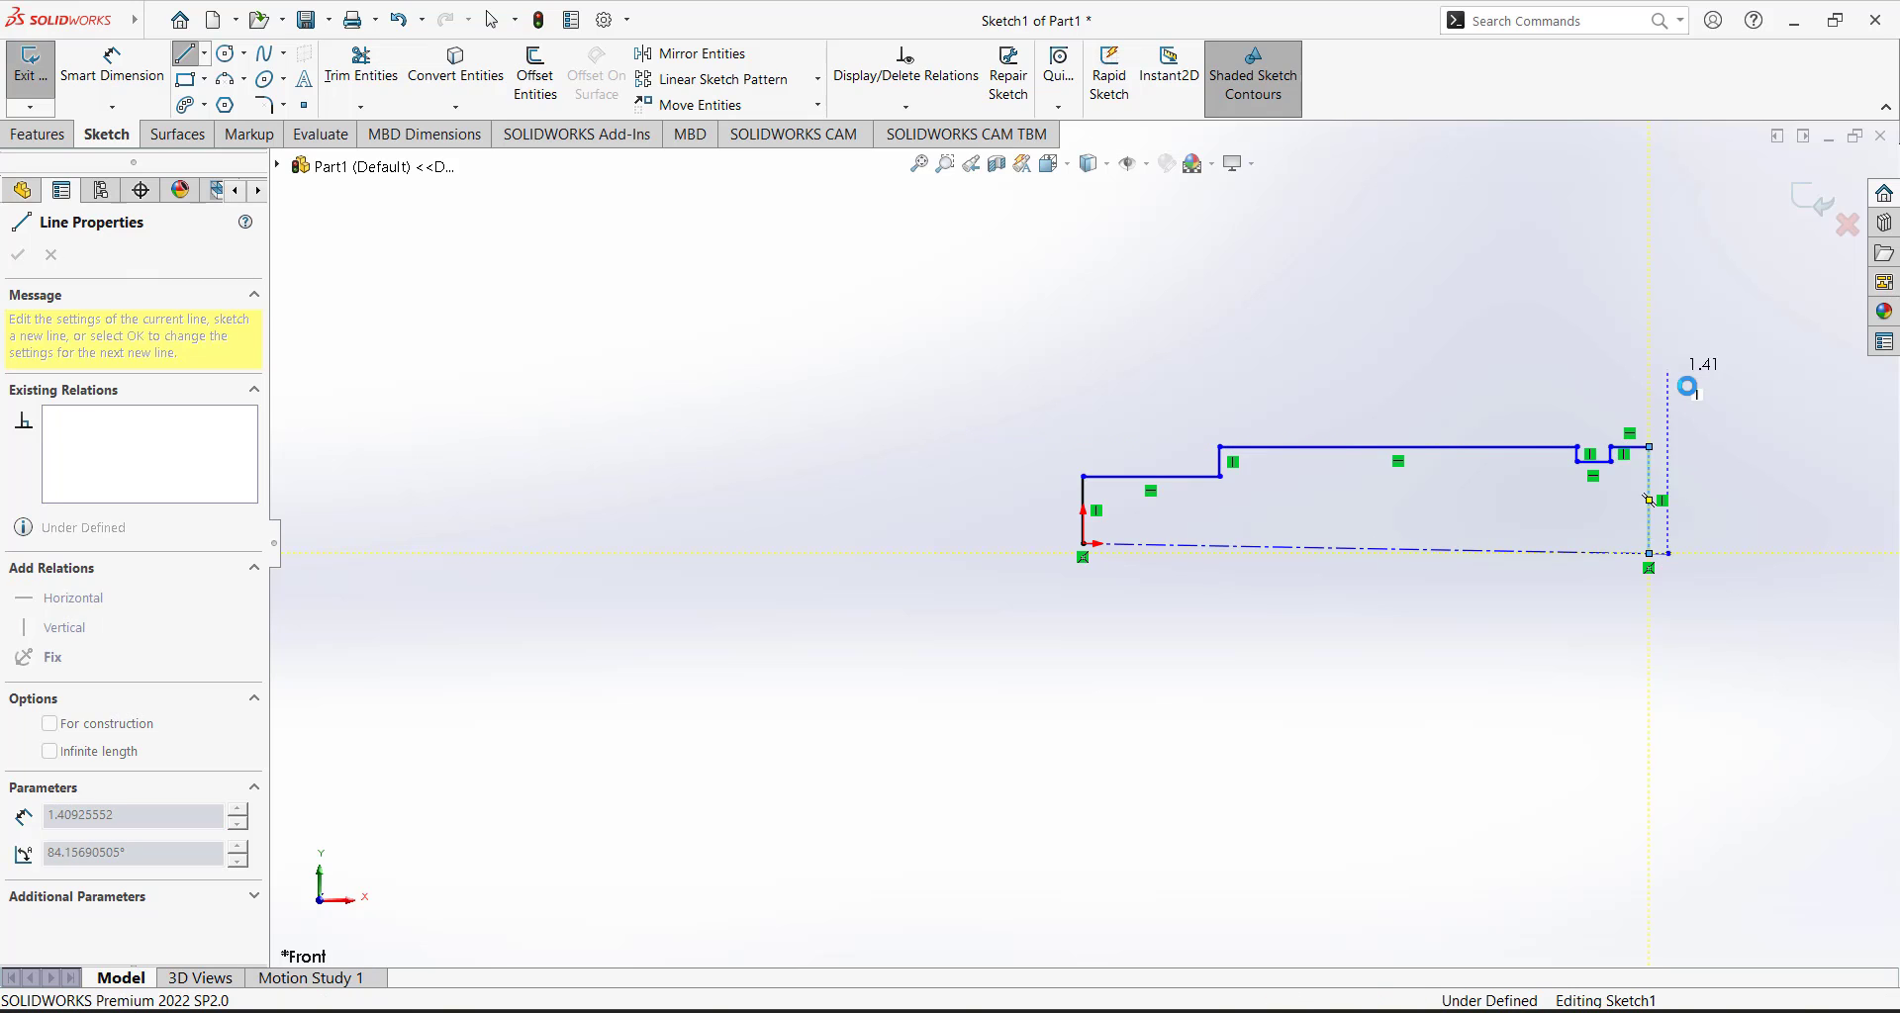
pyautogui.press('Escape')
# Sketch three connected lines forming a rectangular notch below the long upper edge, close to the profile's step.
pyautogui.scroll(3, 1633, 428)
pyautogui.scroll(-5, 1287, 446)
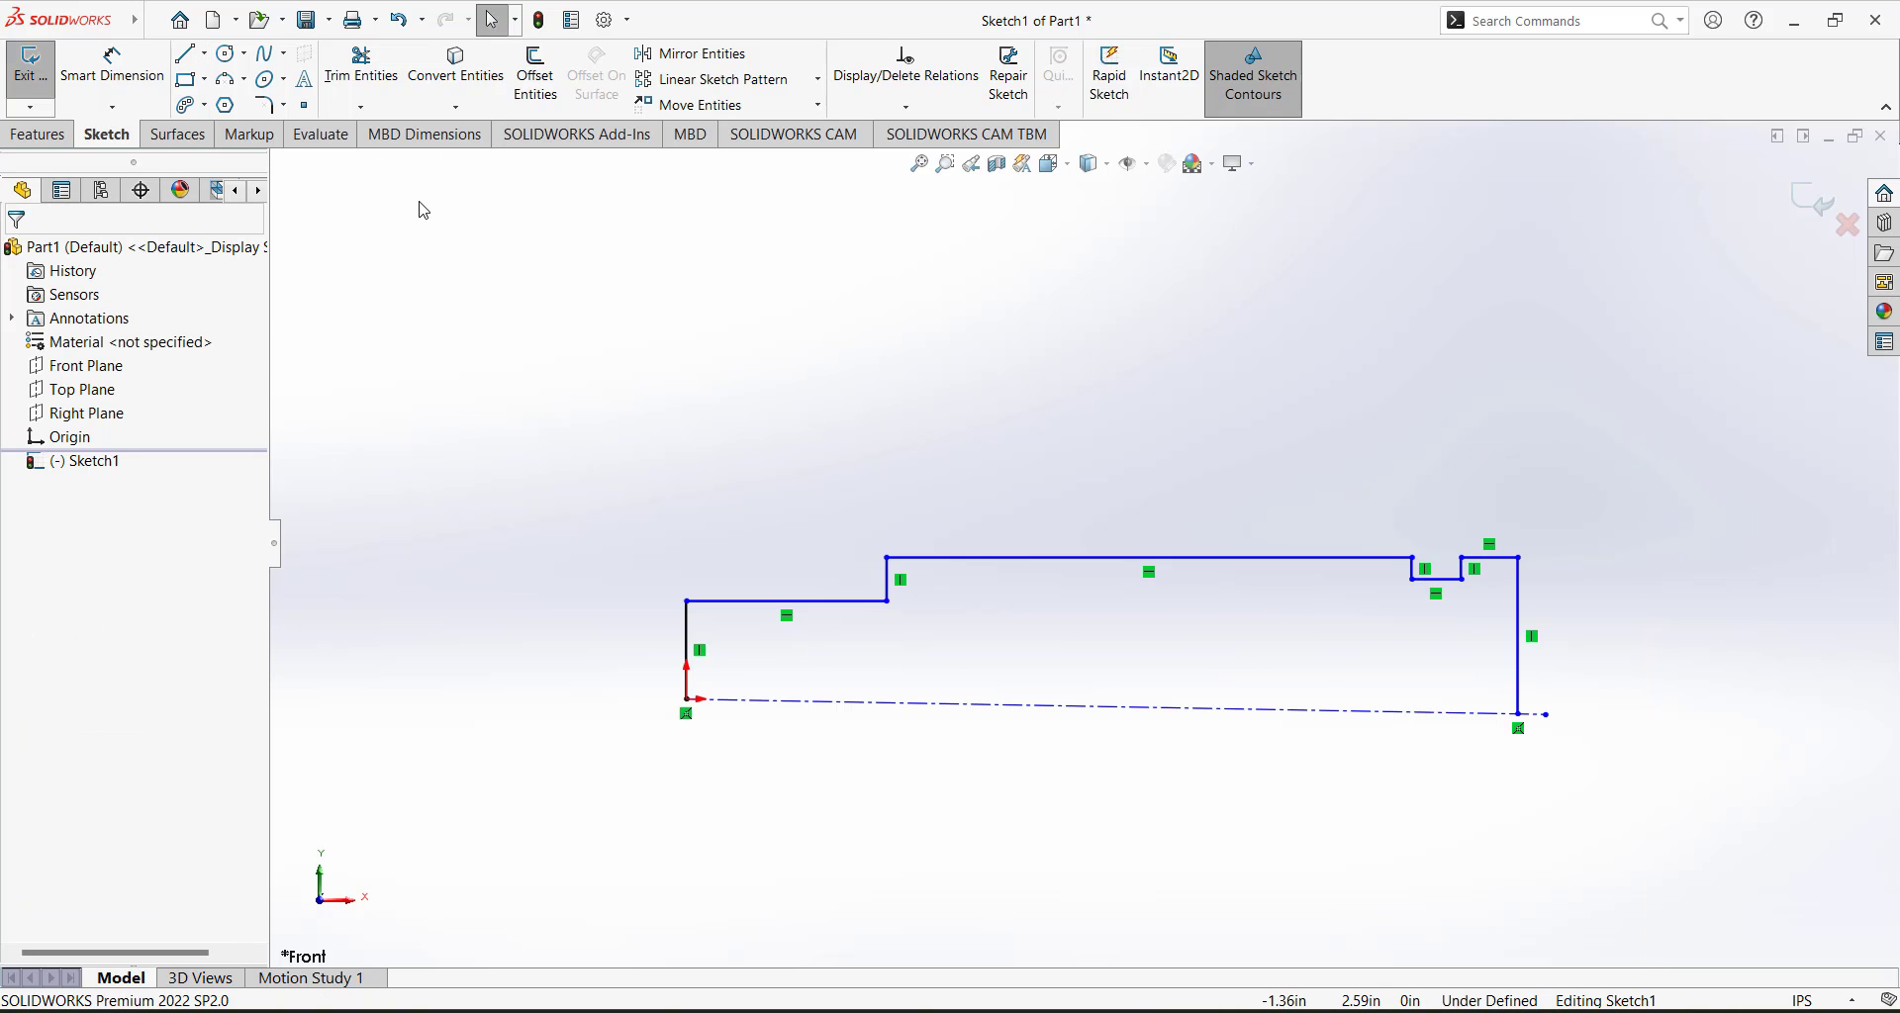
pyautogui.click(185, 53)
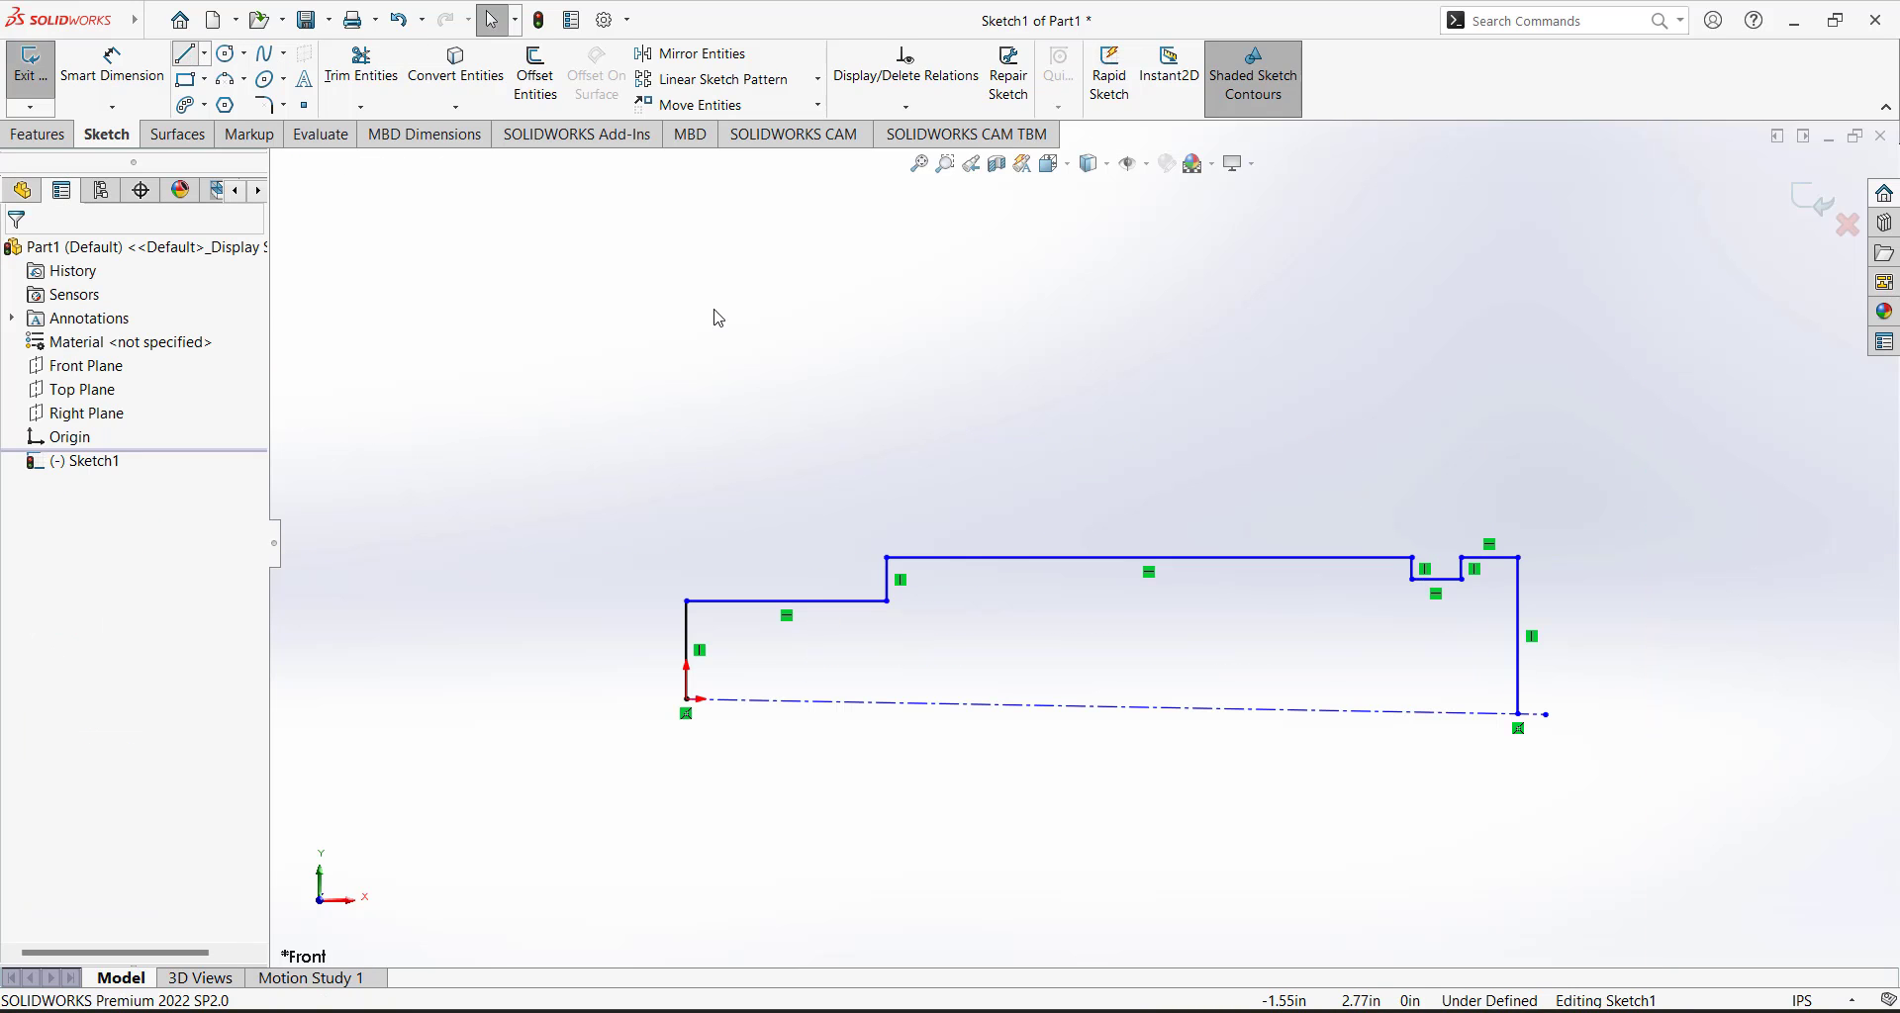
pyautogui.click(955, 558)
pyautogui.click(955, 600)
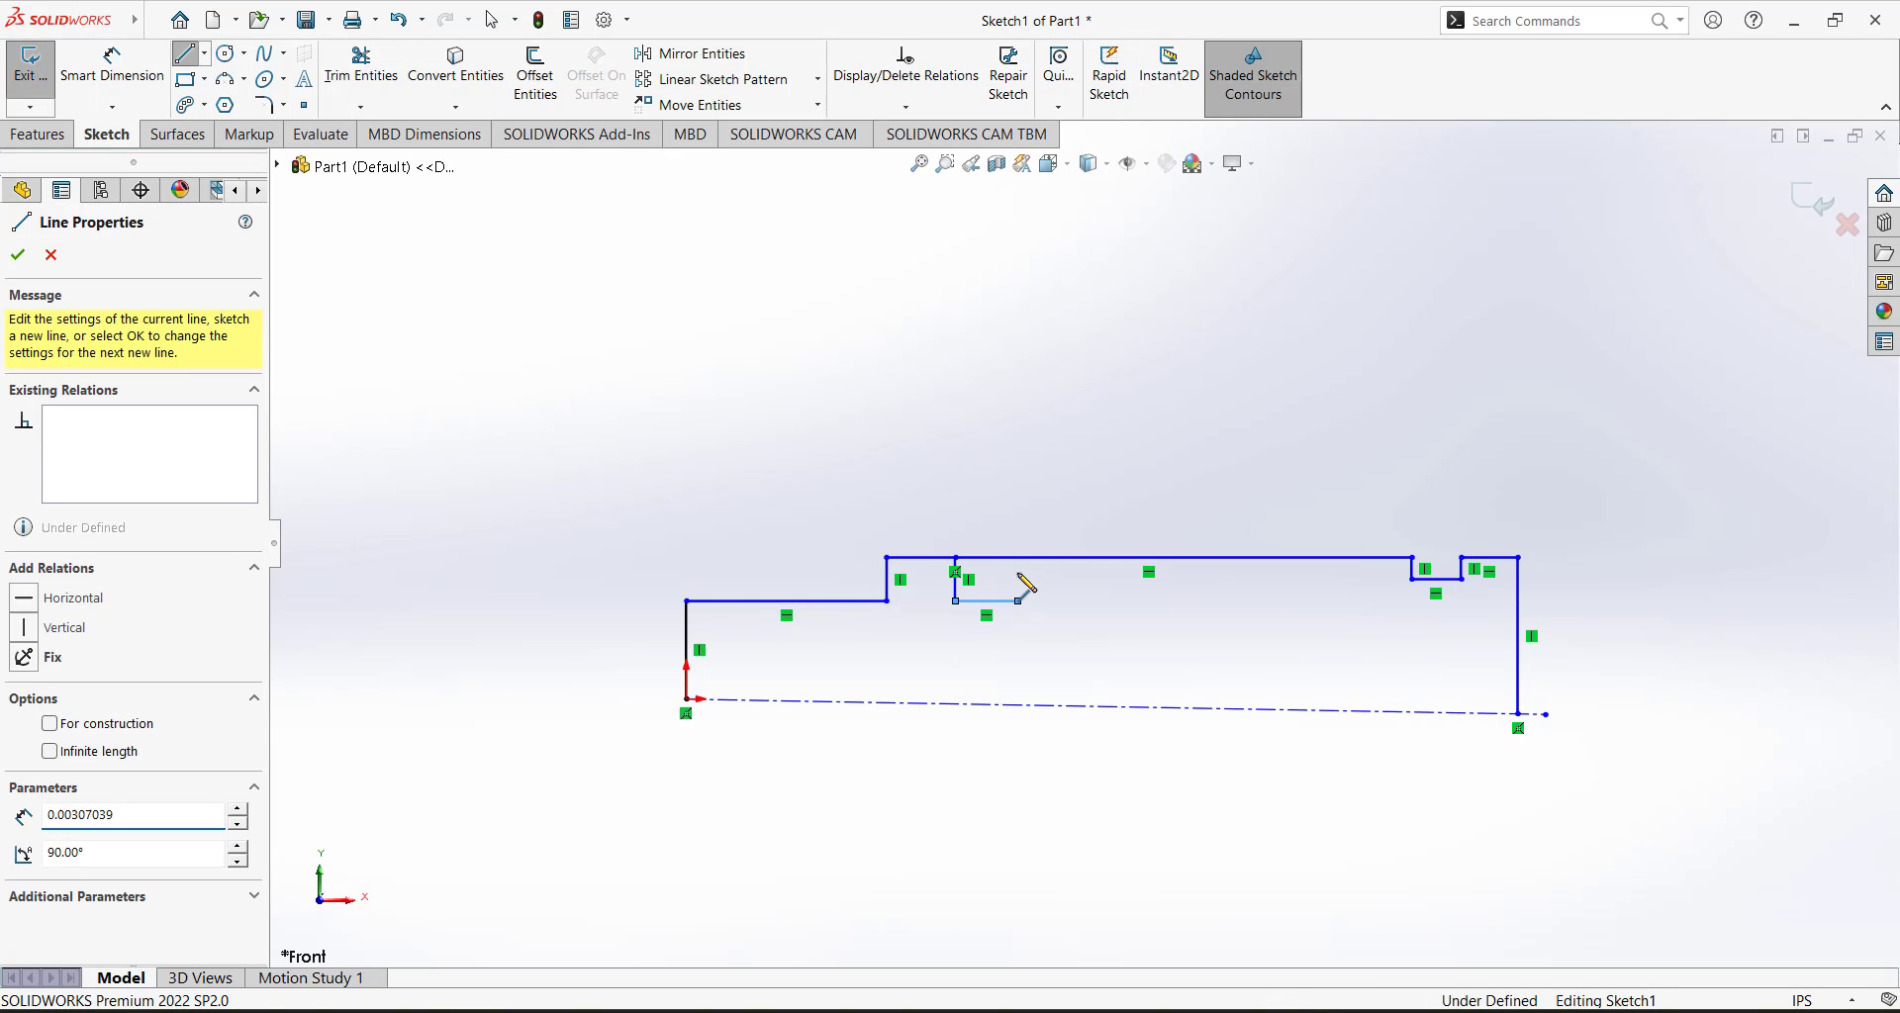
pyautogui.click(1018, 600)
pyautogui.click(1019, 558)
pyautogui.rightClick(1018, 558)
pyautogui.click(980, 434)
pyautogui.press('Escape')
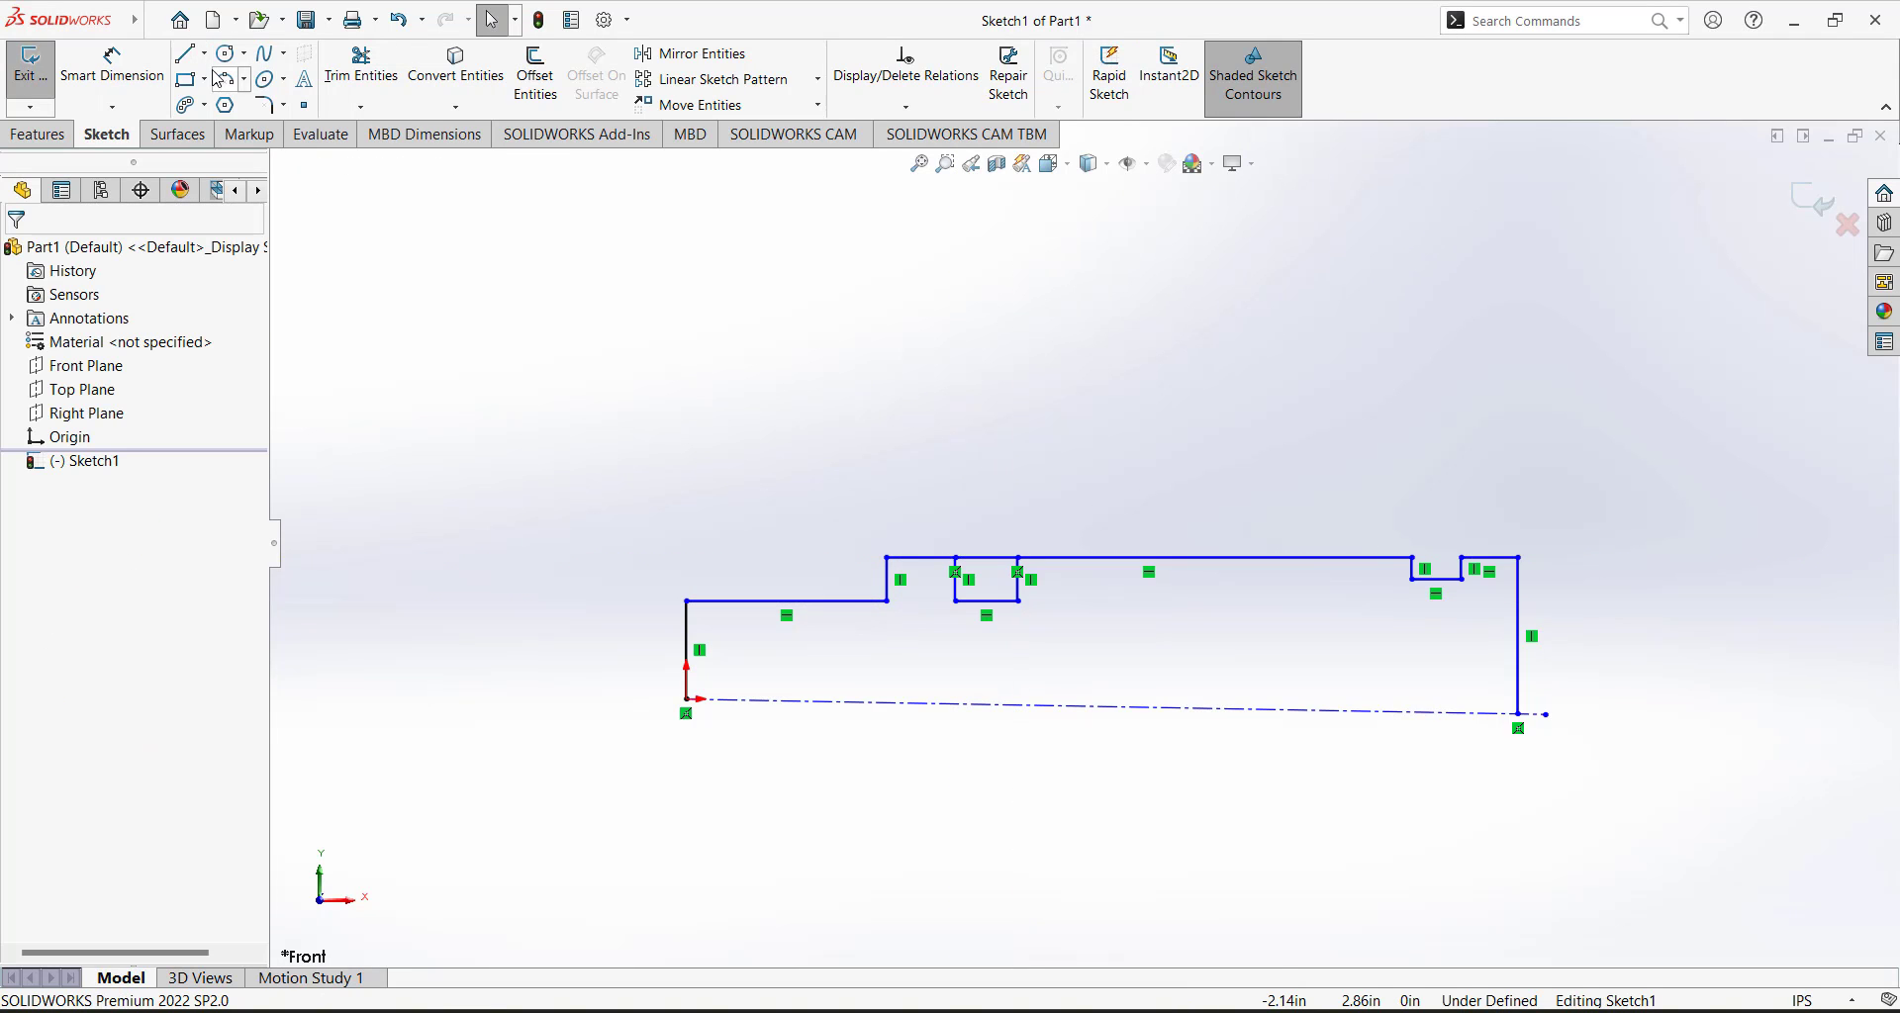
# Trim the upper edge segment across the new notch using Trim to closest.
pyautogui.click(361, 71)
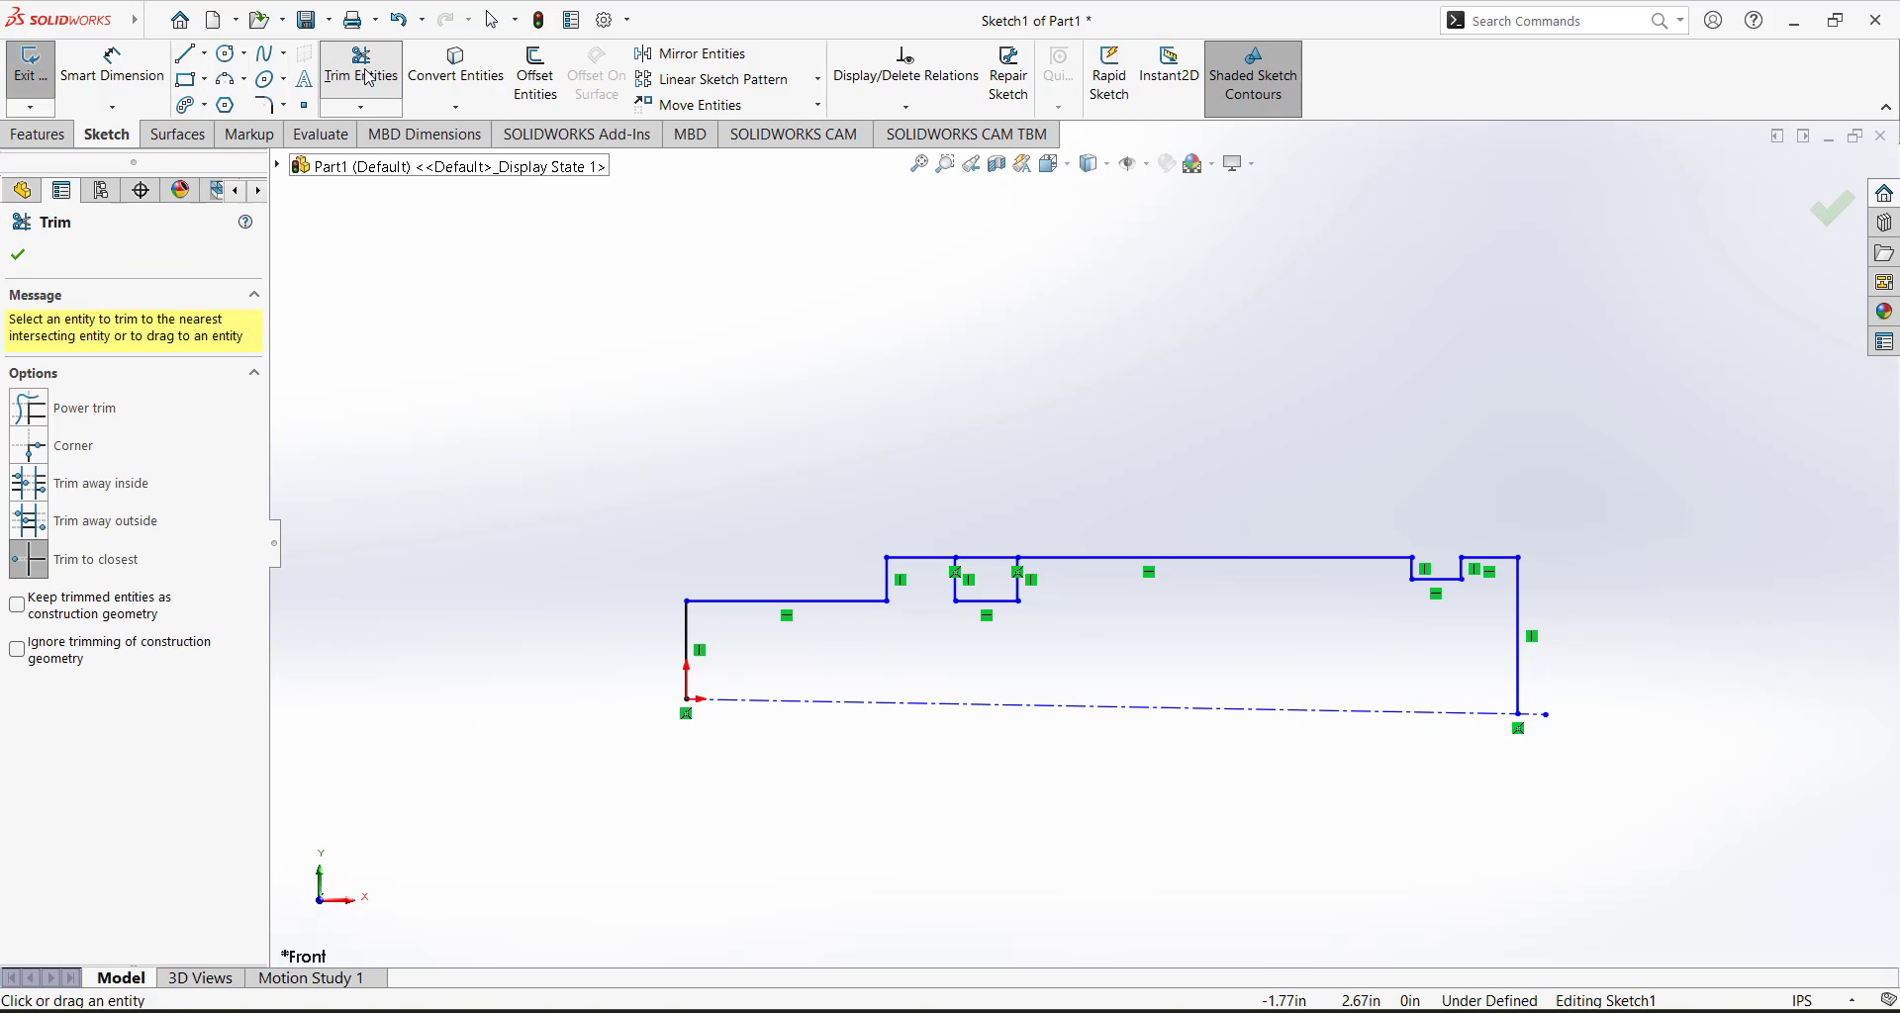
pyautogui.click(982, 558)
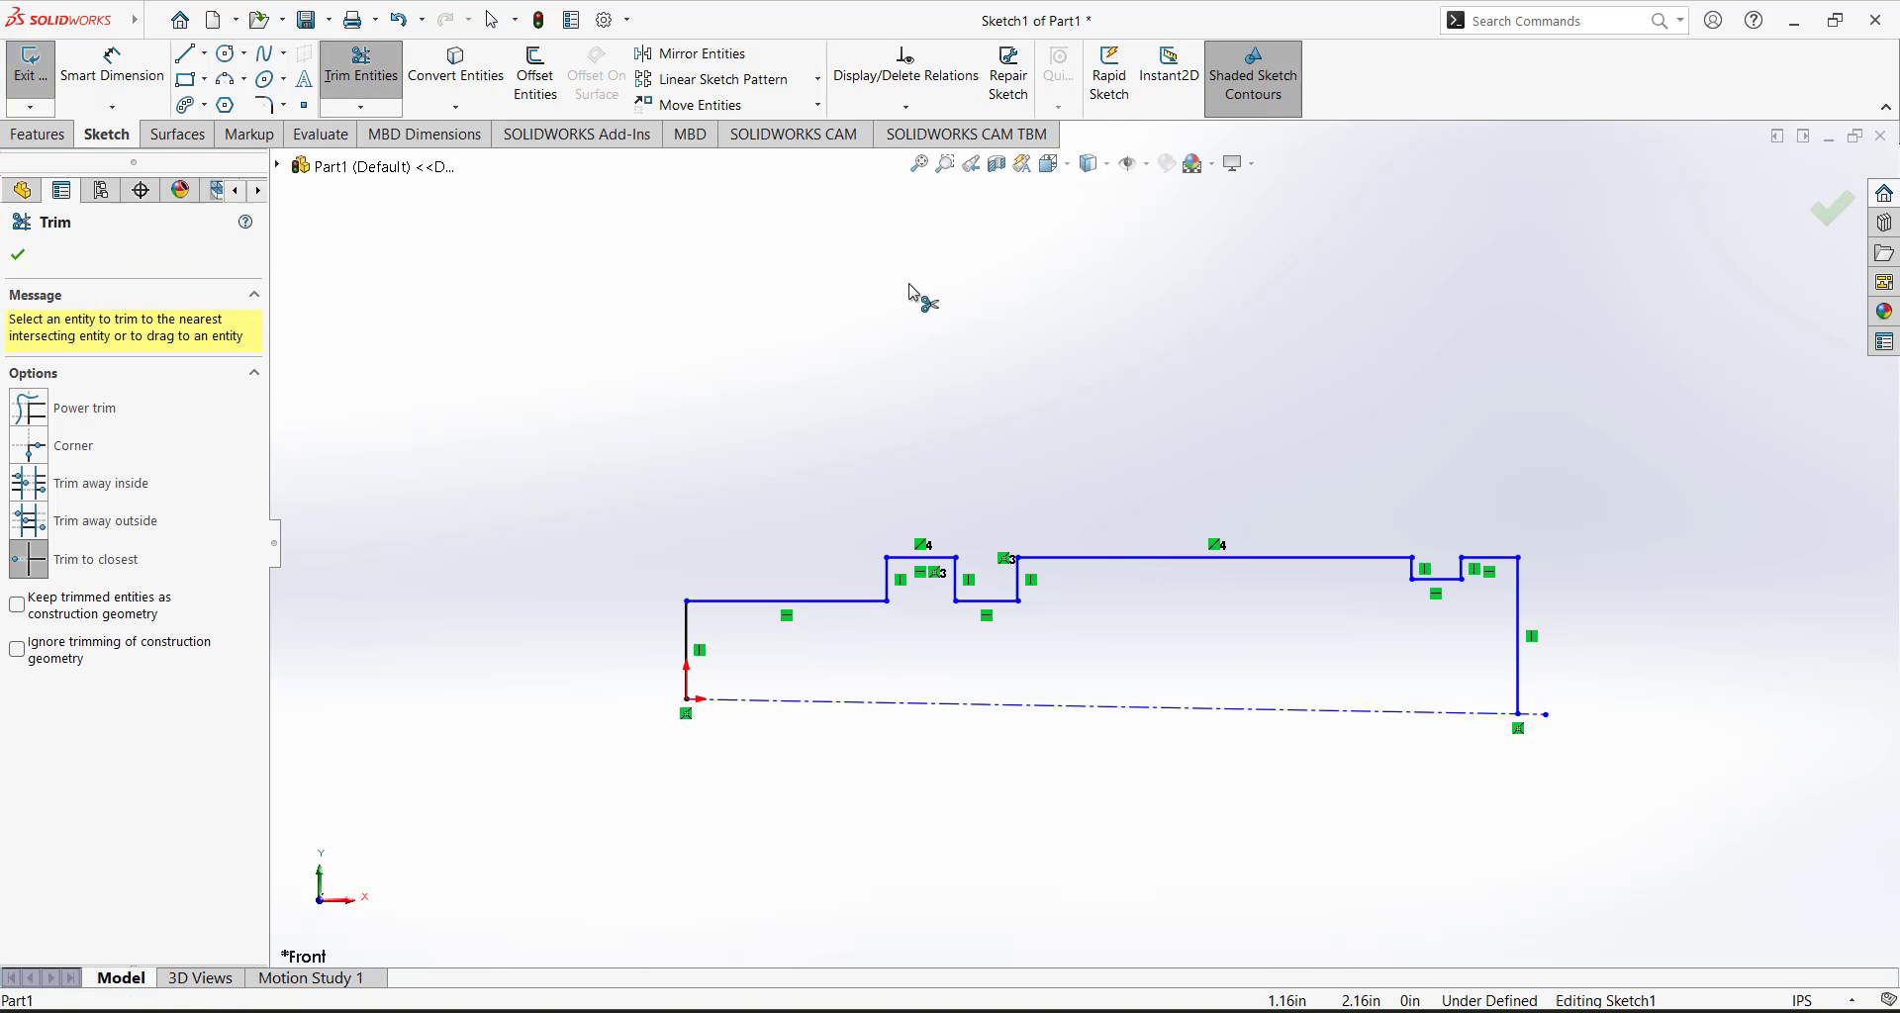
pyautogui.click(18, 254)
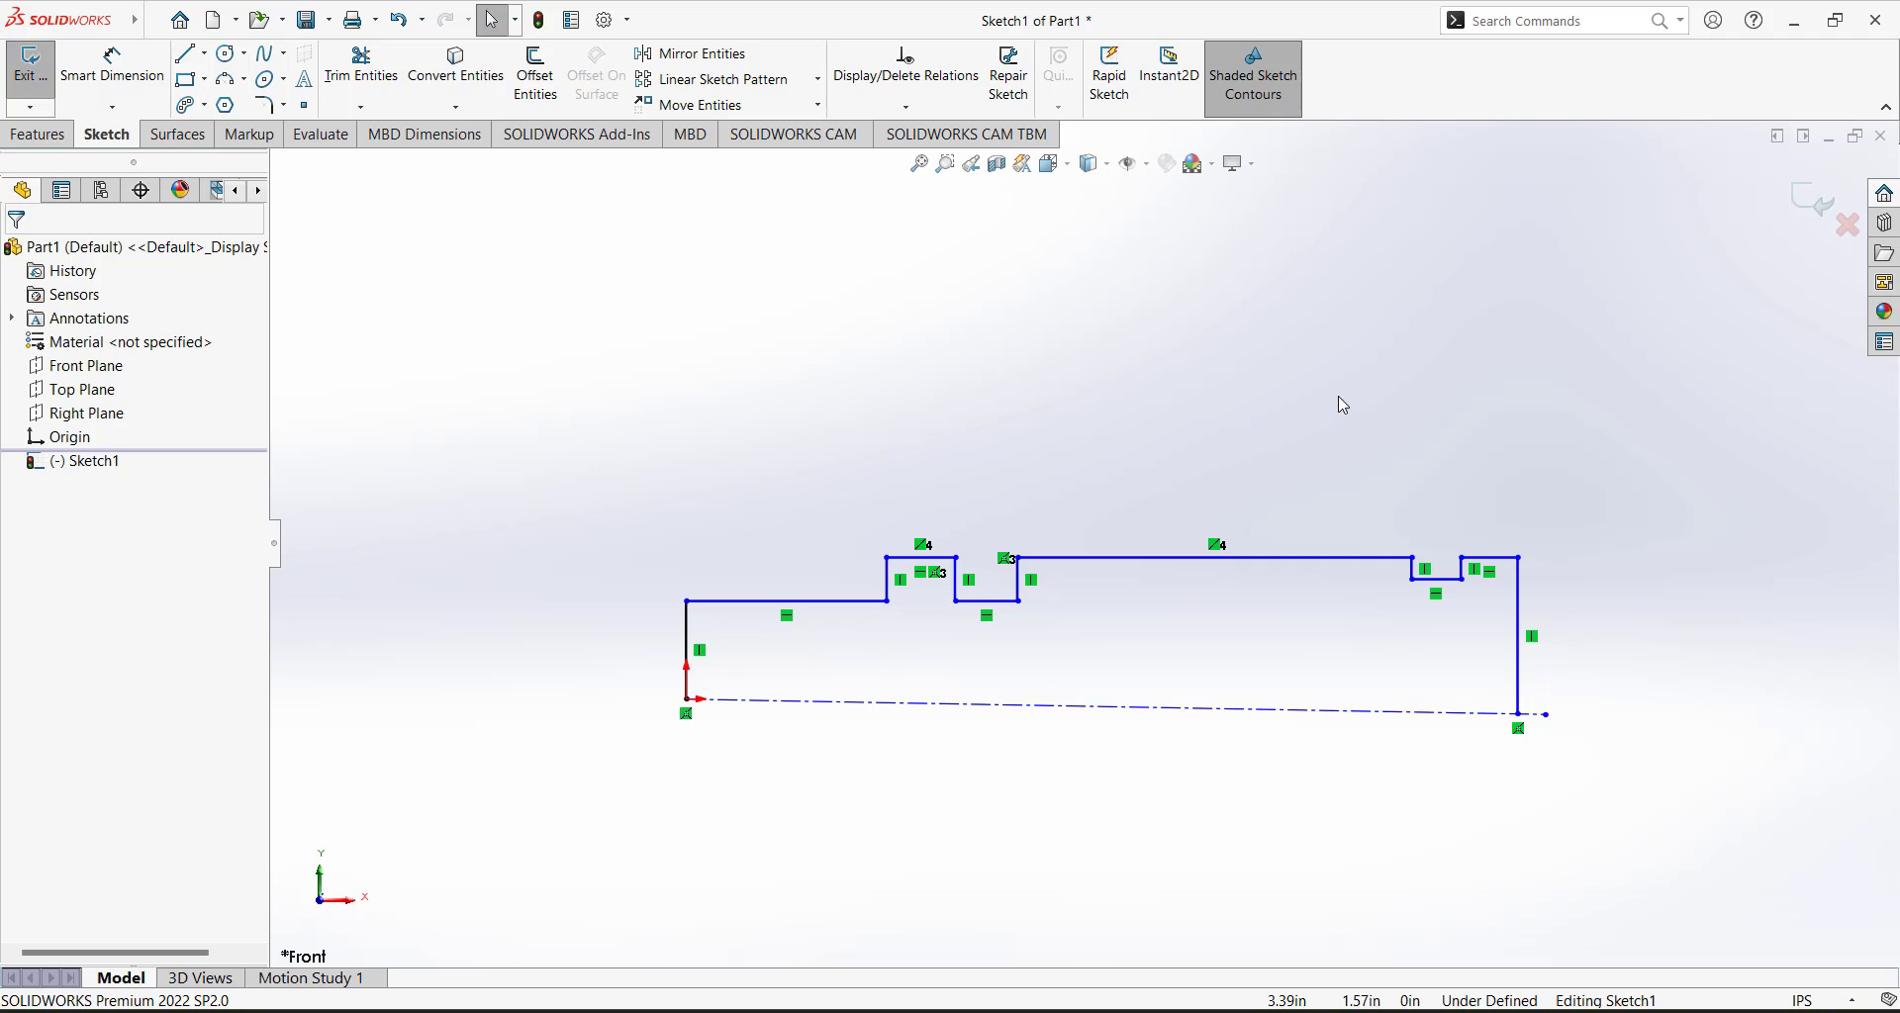
# Close the shaft profile with a line from the origin along the centerline to the end of the far vertical line.
pyautogui.click(184, 53)
pyautogui.click(687, 701)
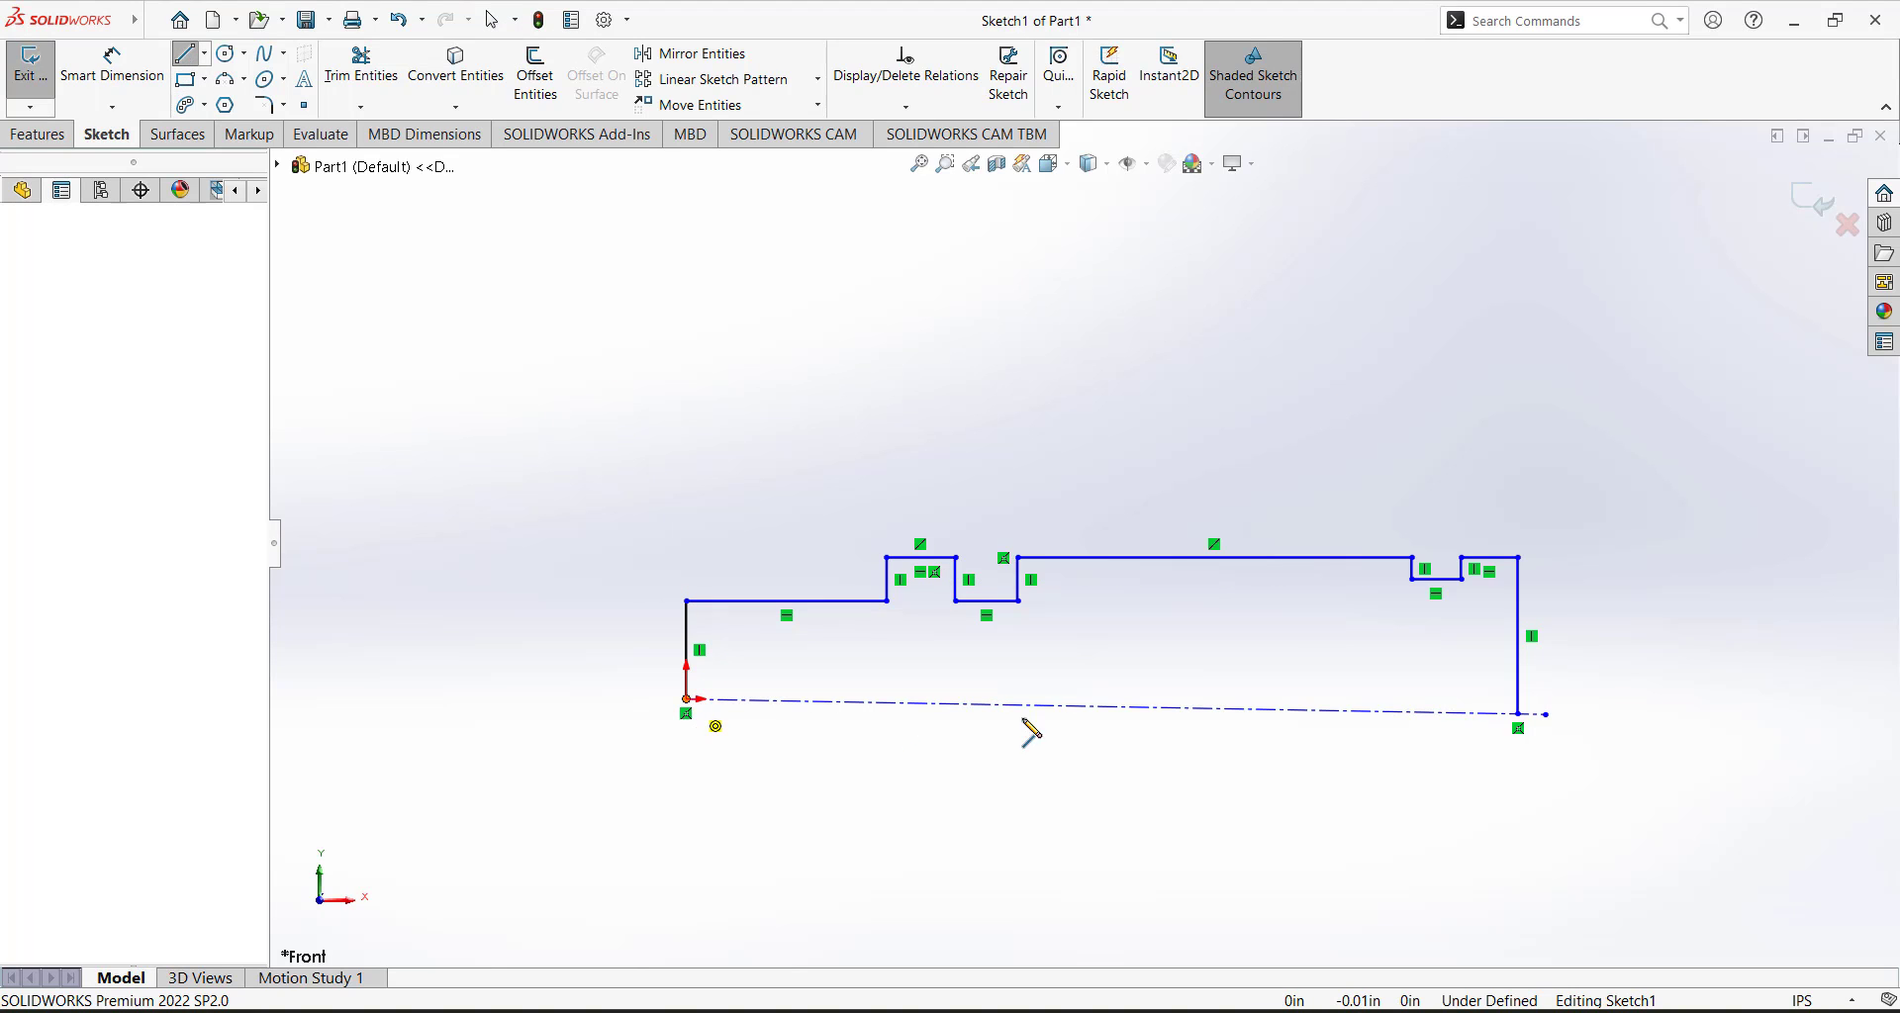
pyautogui.click(1518, 713)
pyautogui.rightClick(1381, 327)
pyautogui.click(1392, 409)
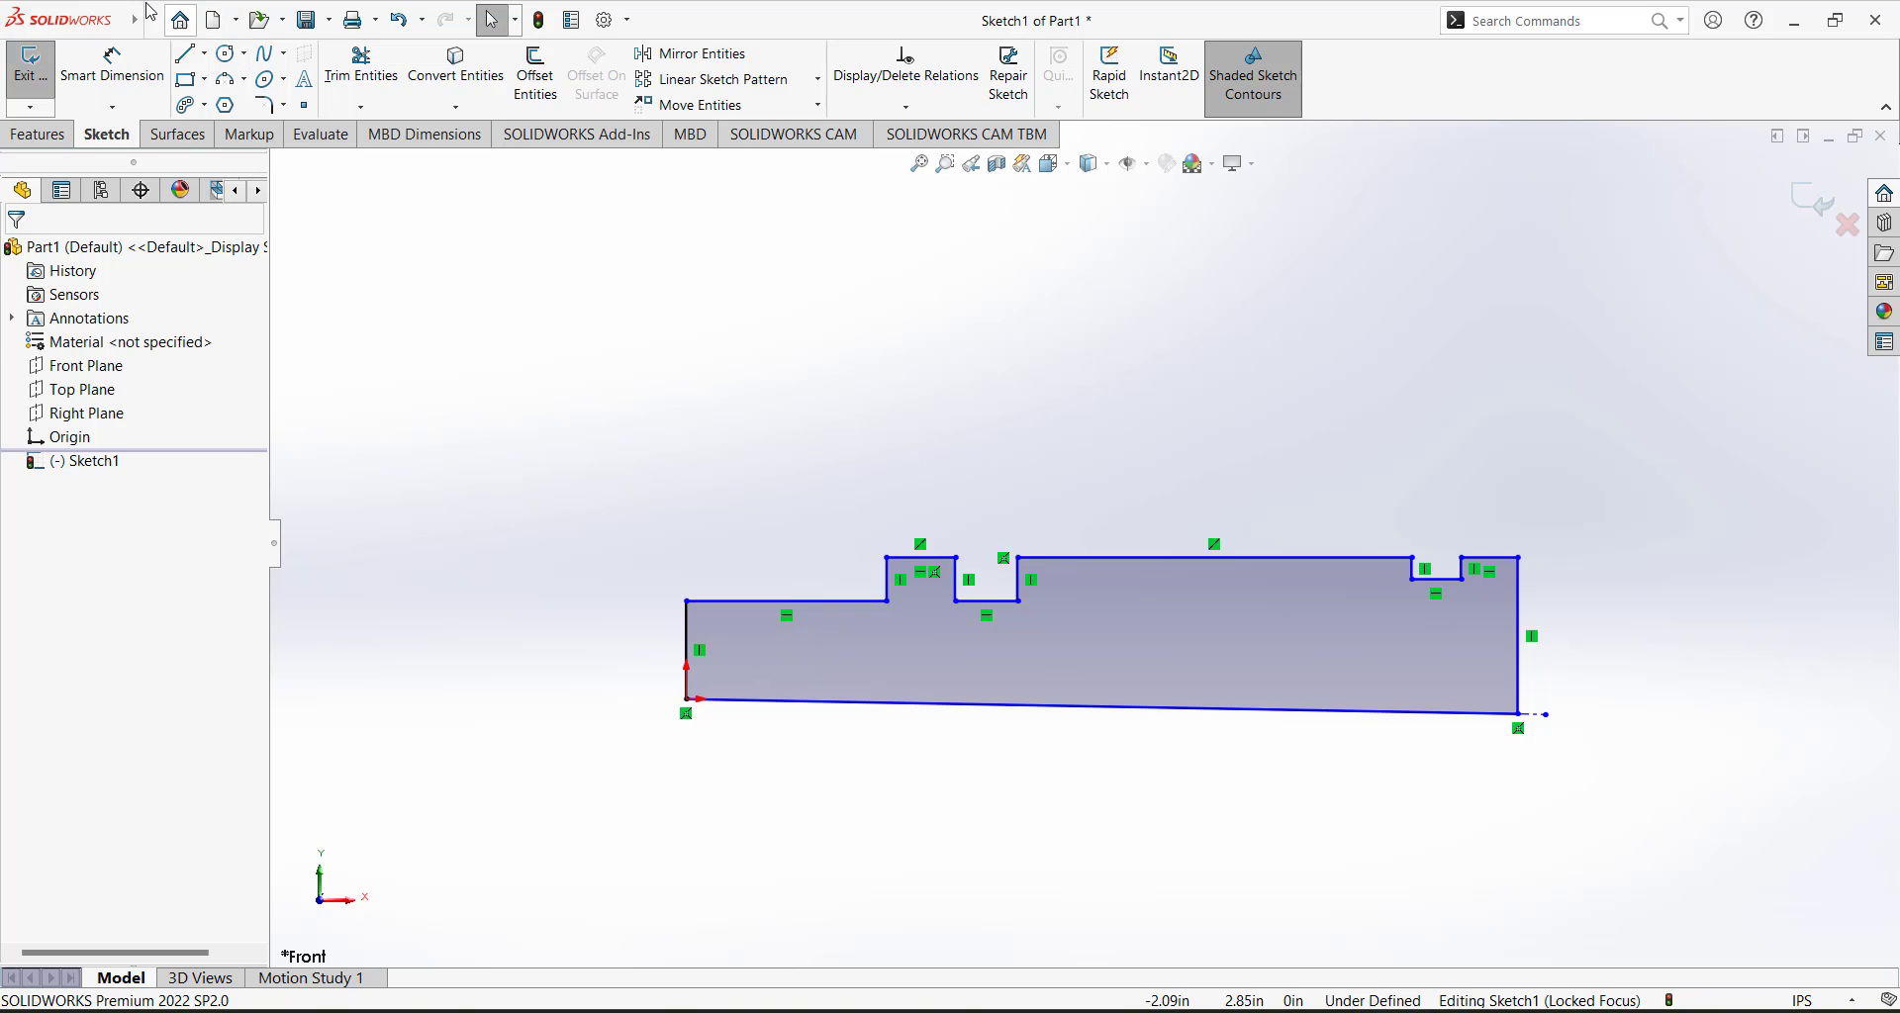
# Try to hide the sketch relation symbols.
pyautogui.moveTo(149, 14)
pyautogui.click(235, 24)
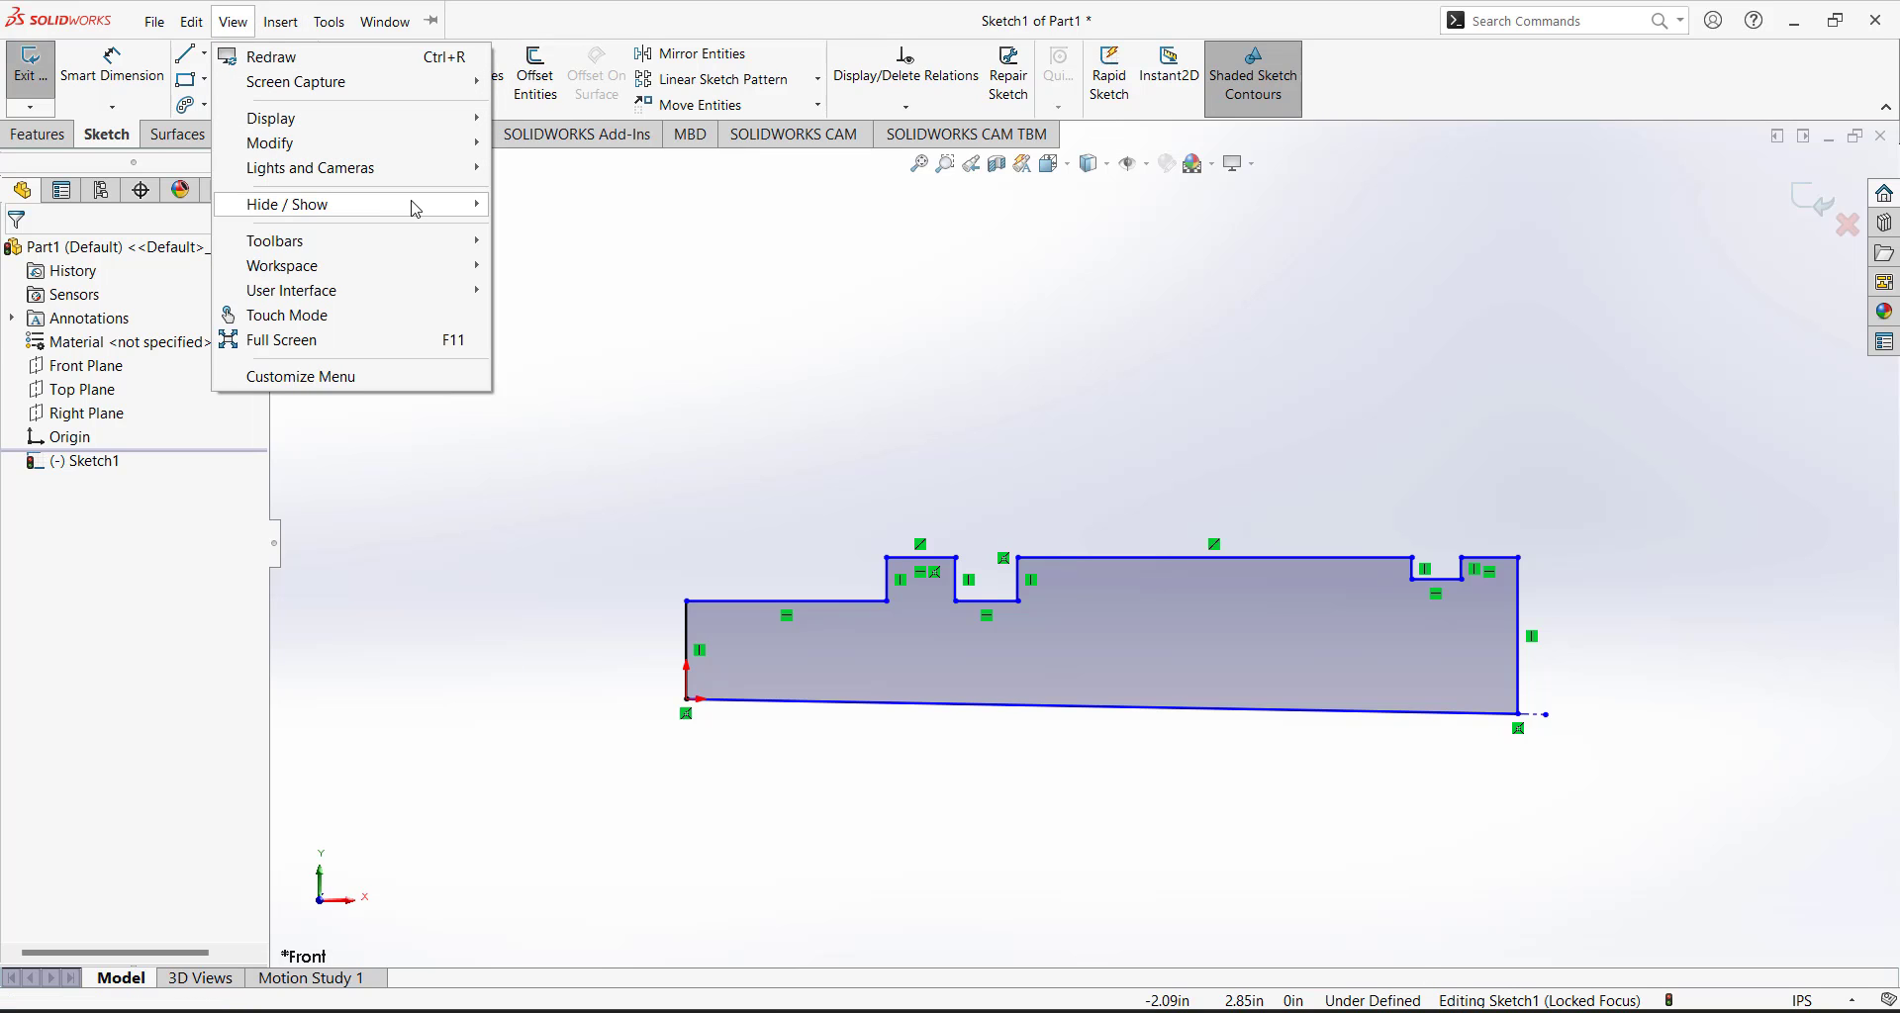
pyautogui.moveTo(416, 204)
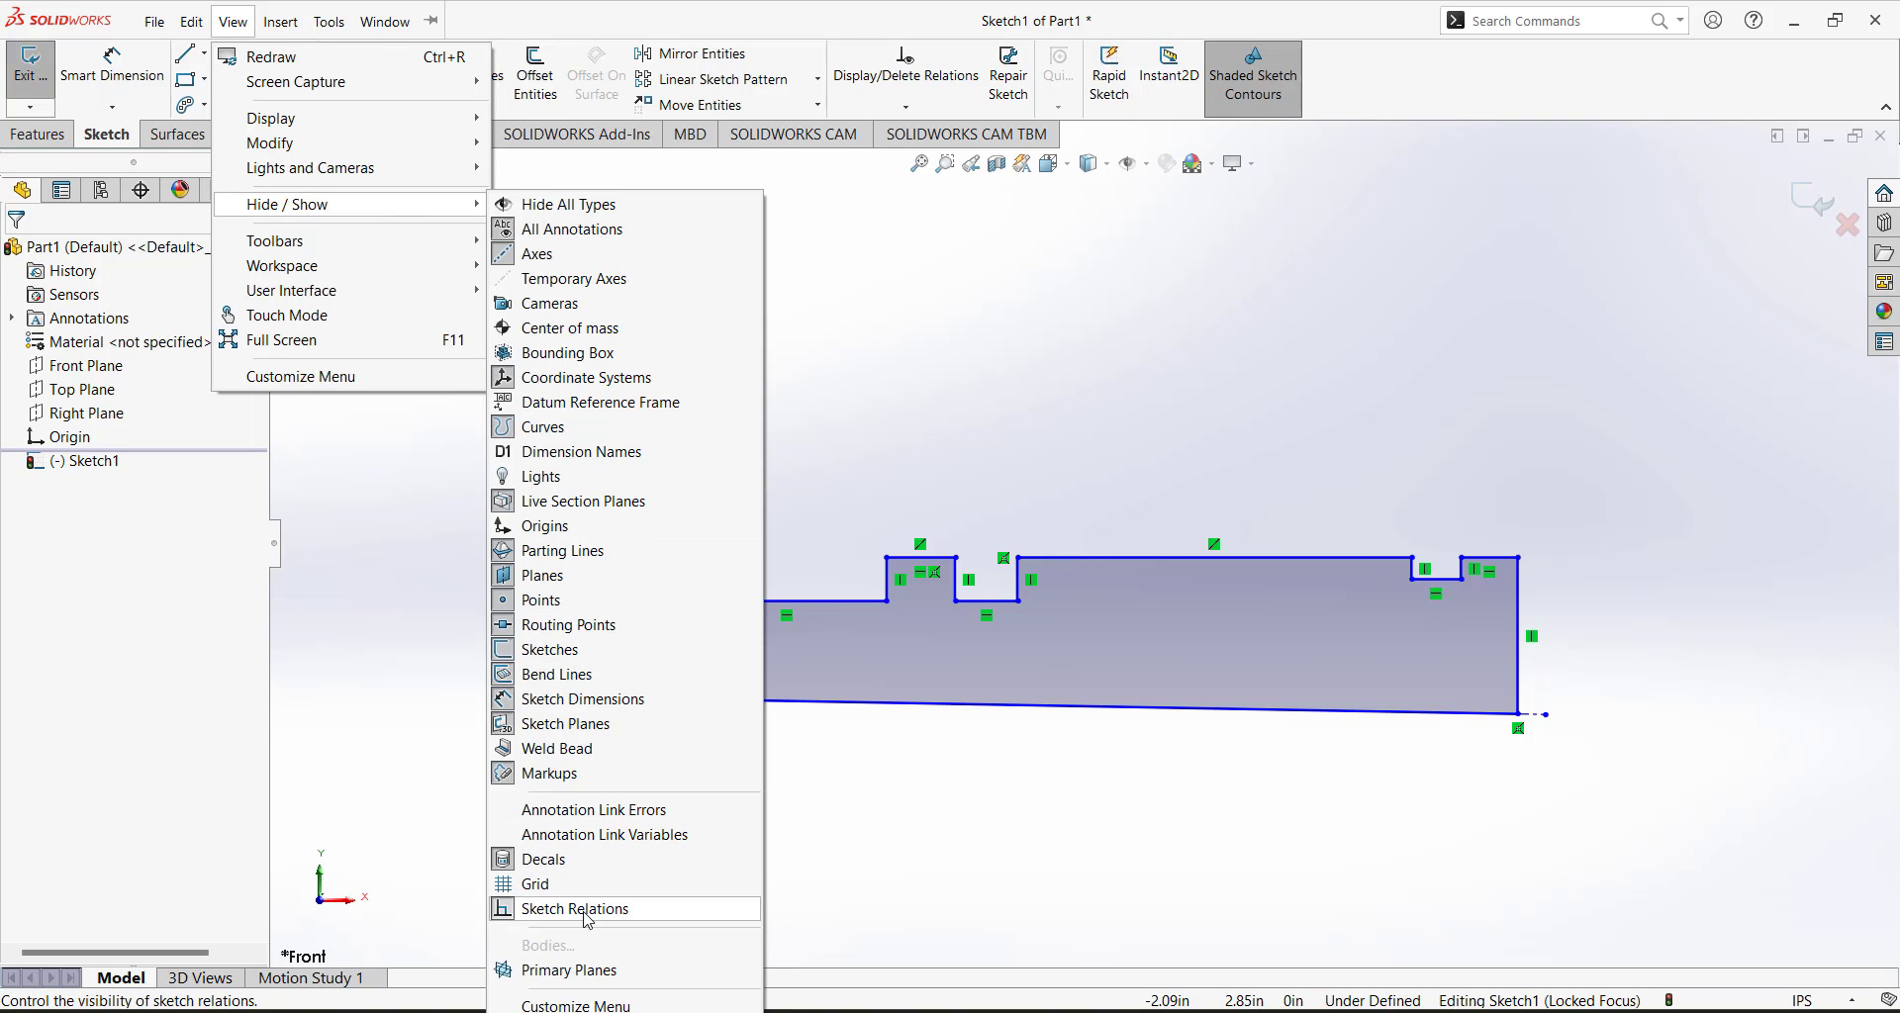
pyautogui.click(552, 918)
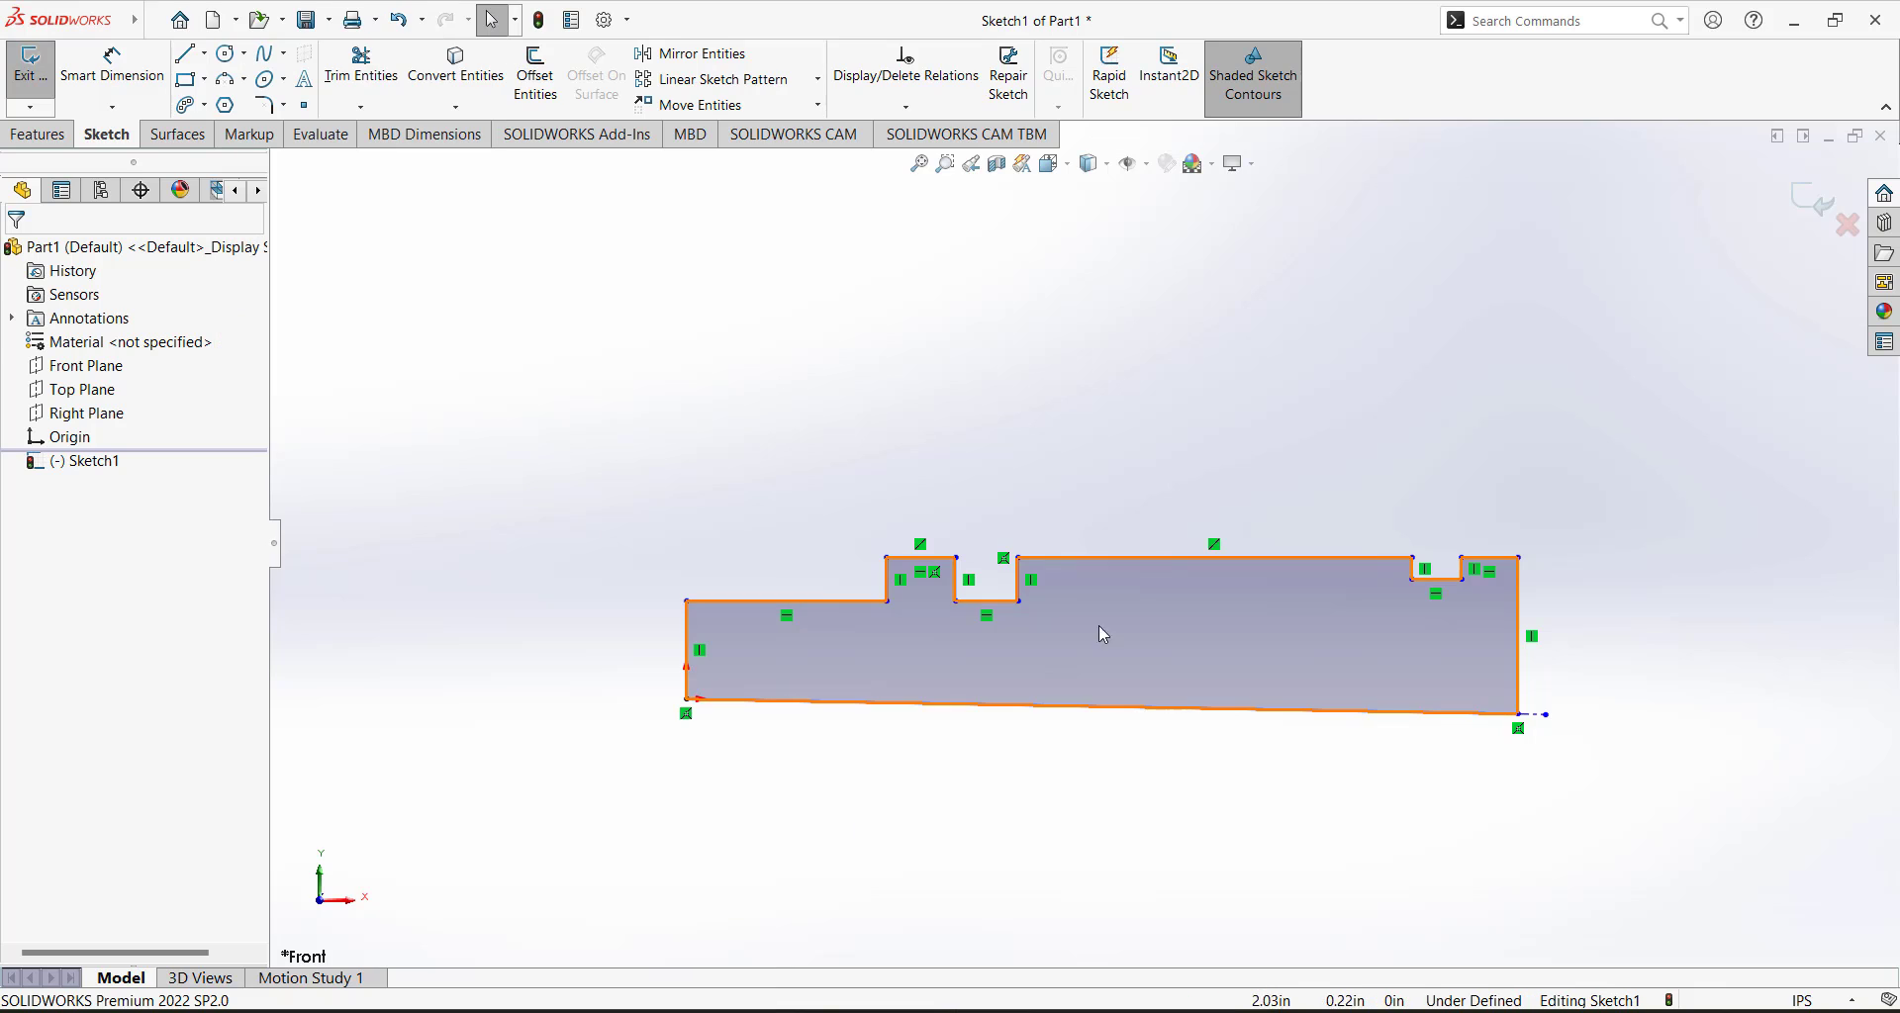
# Add a Horizontal relation to the slanted closing line along the base of the shaft profile.
pyautogui.scroll(-1, 1201, 578)
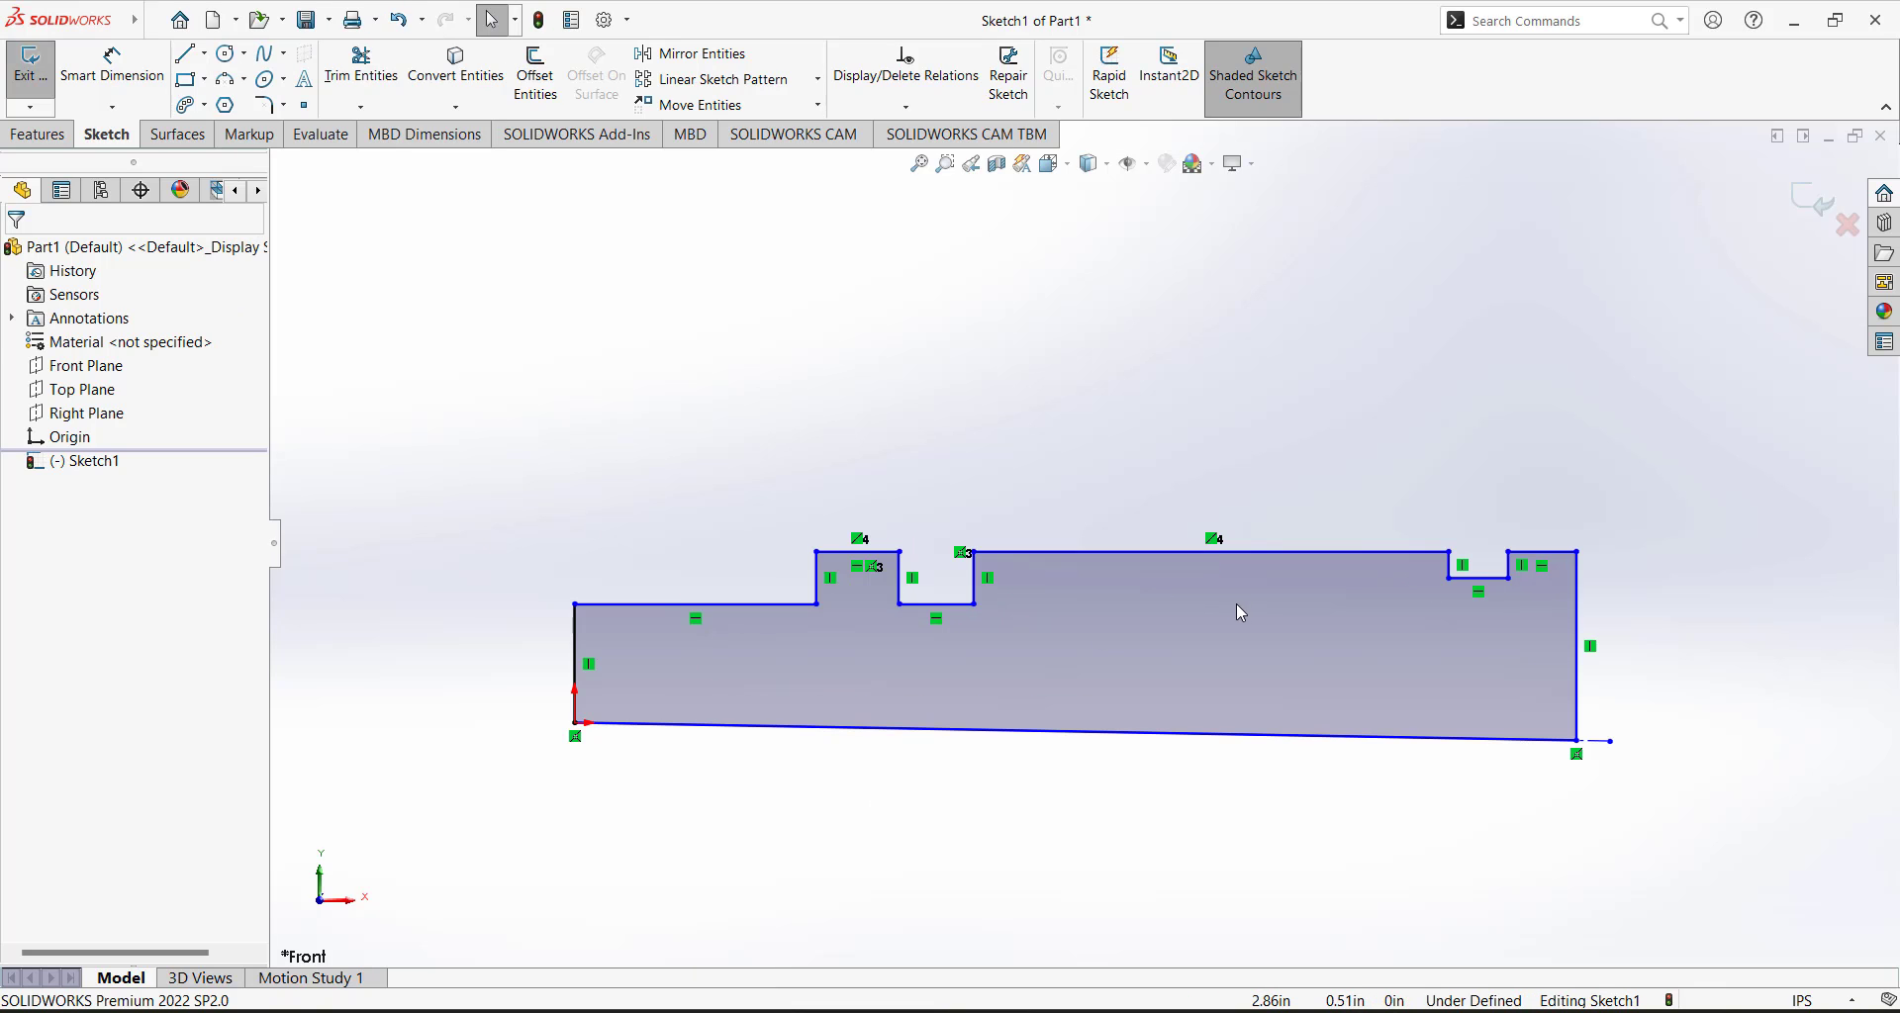
pyautogui.click(1154, 734)
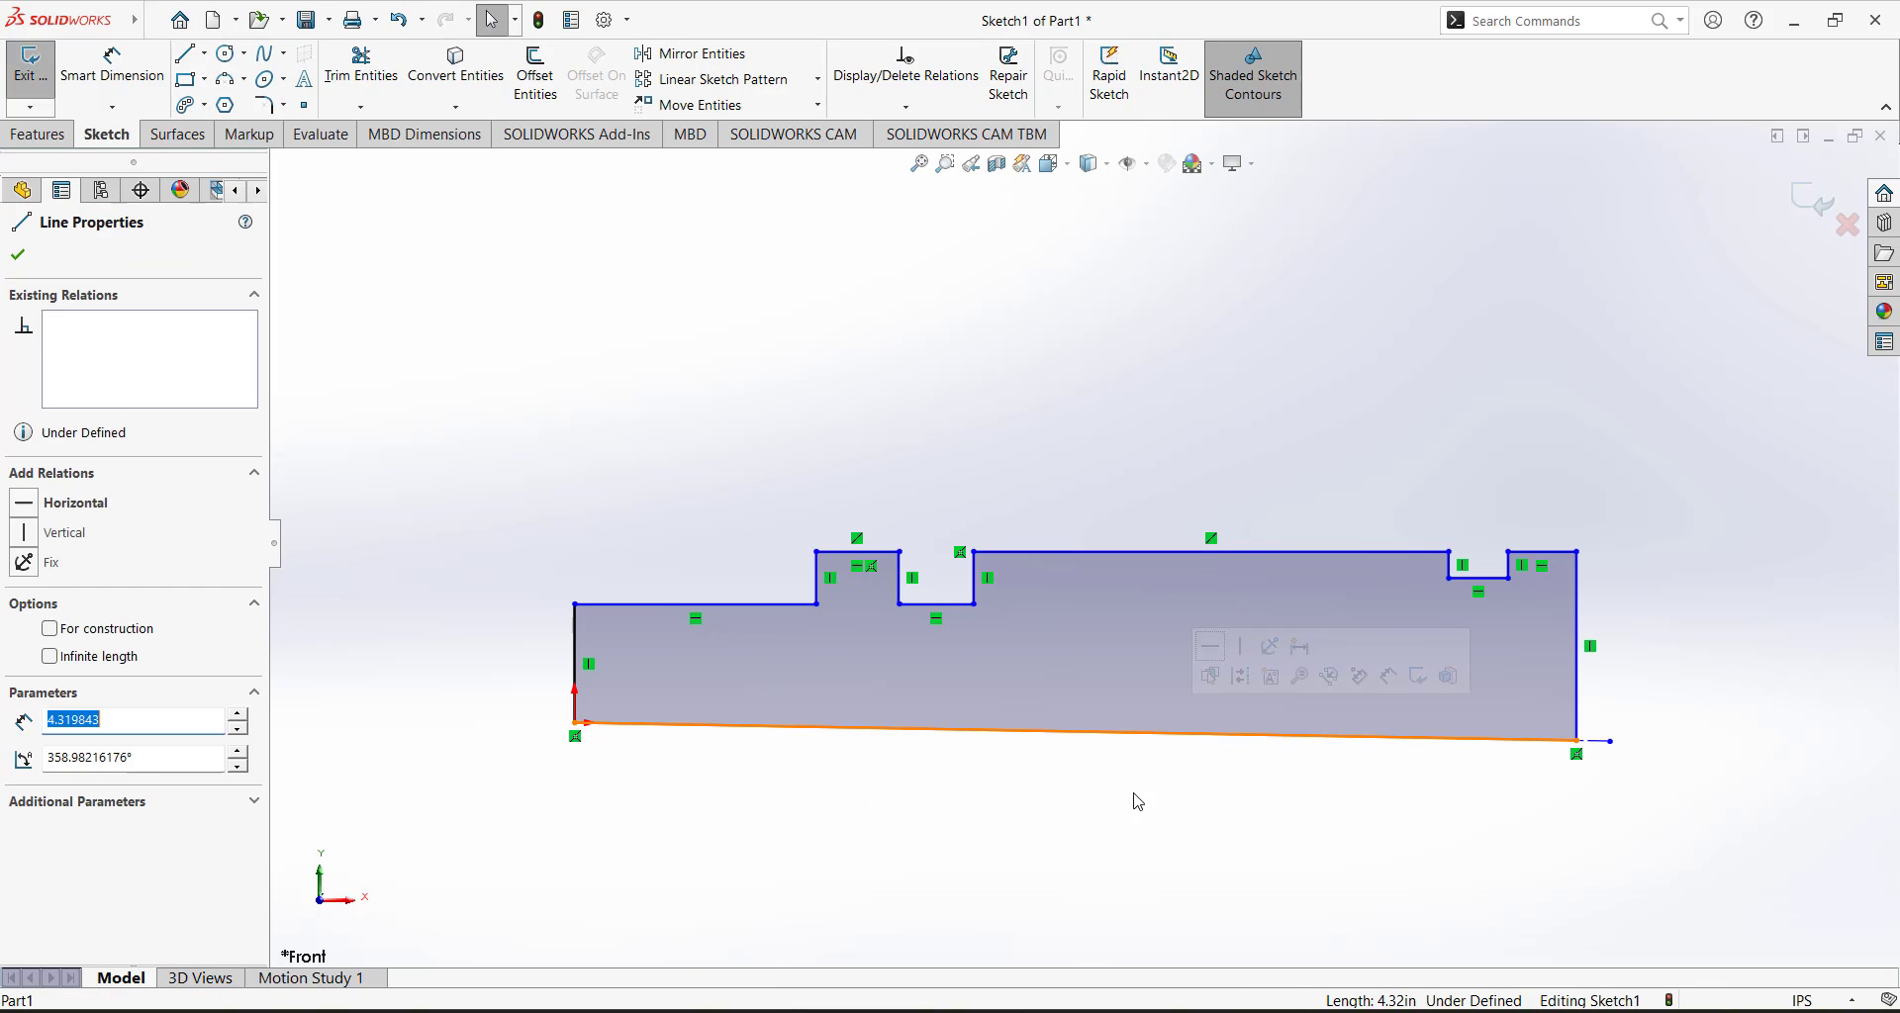
pyautogui.click(24, 503)
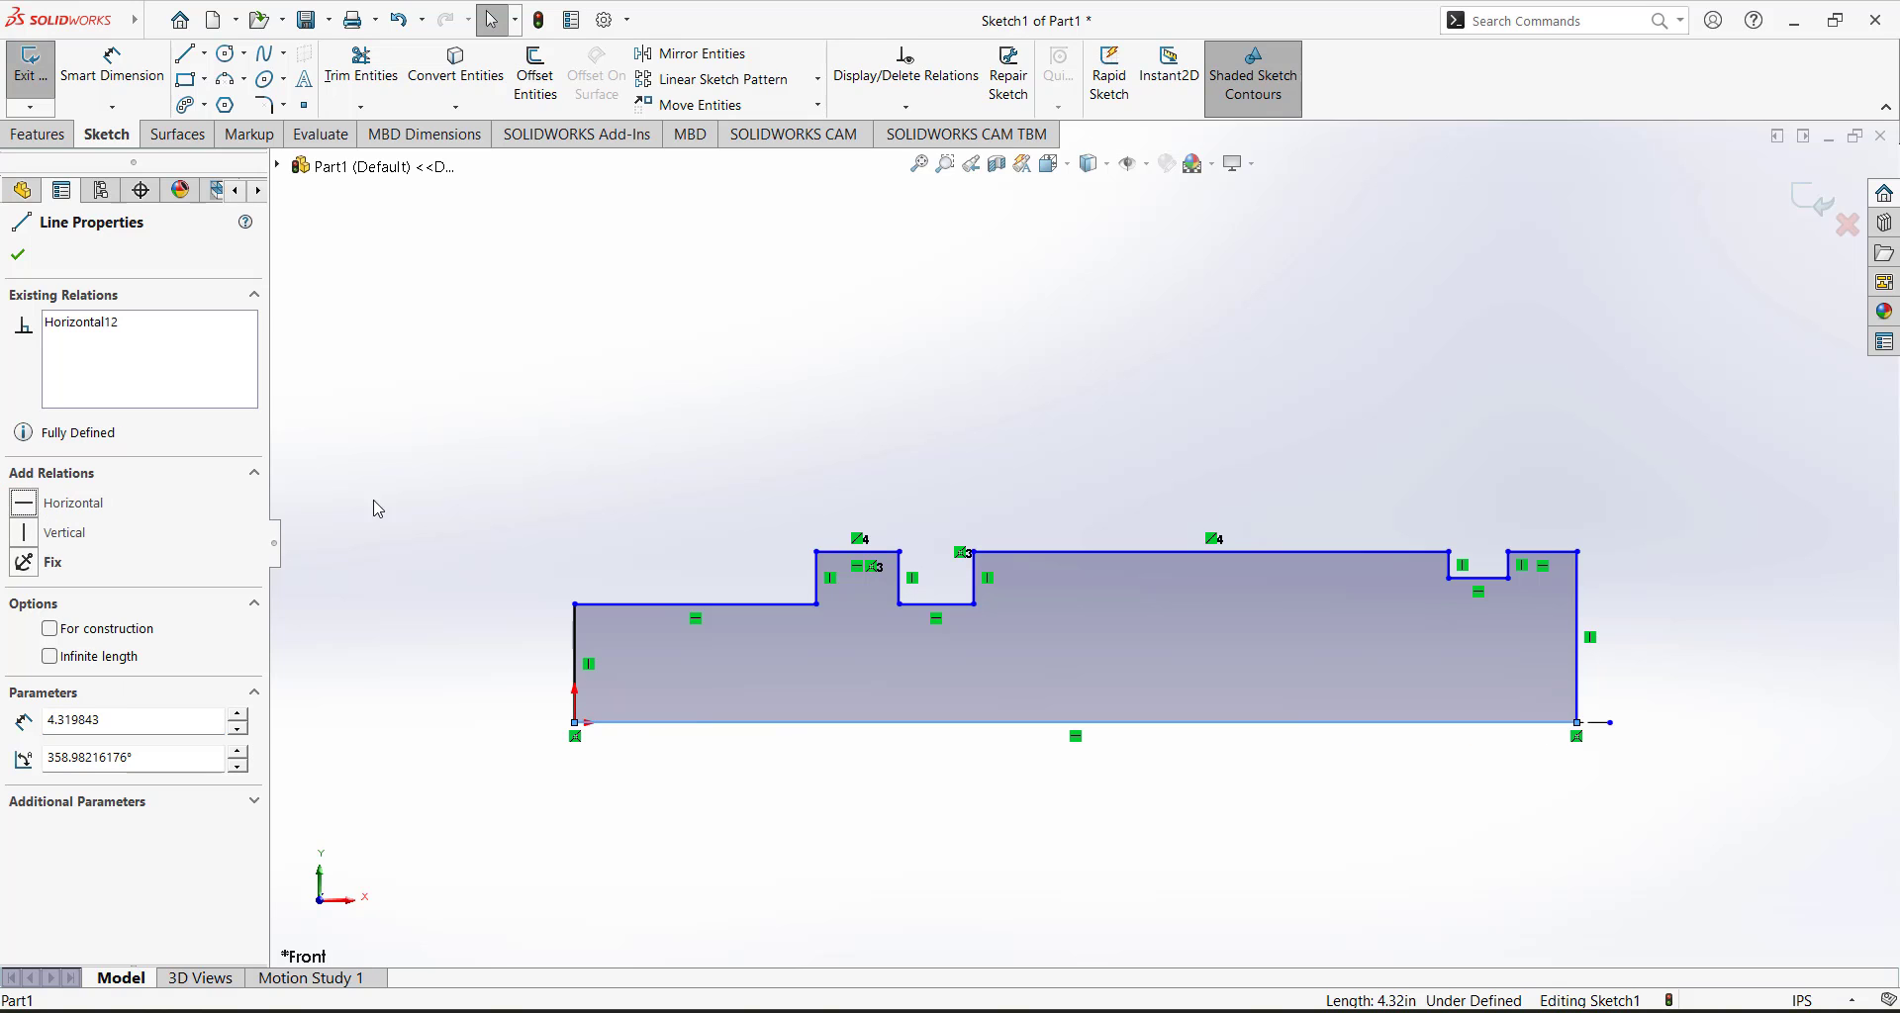
pyautogui.click(607, 410)
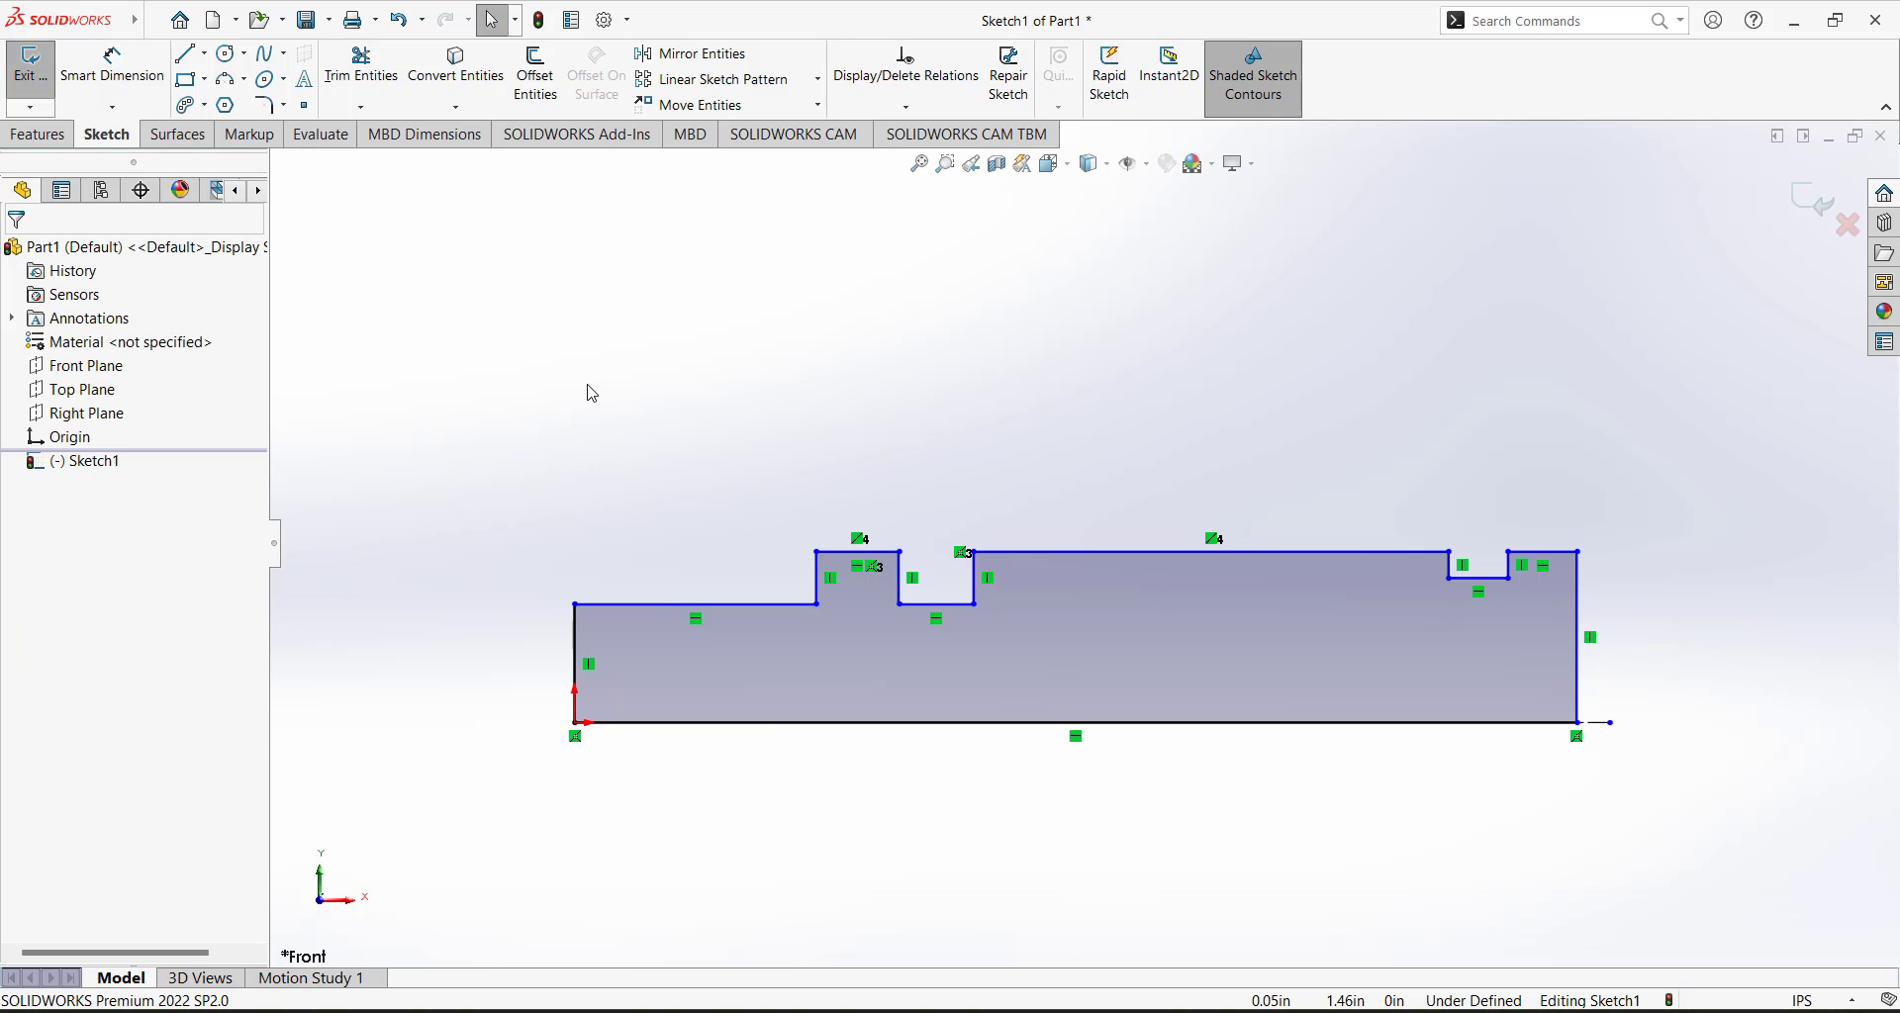
# Dimension the overall shaft length between the profile's two vertical end lines as 6.57 in.
pyautogui.click(112, 66)
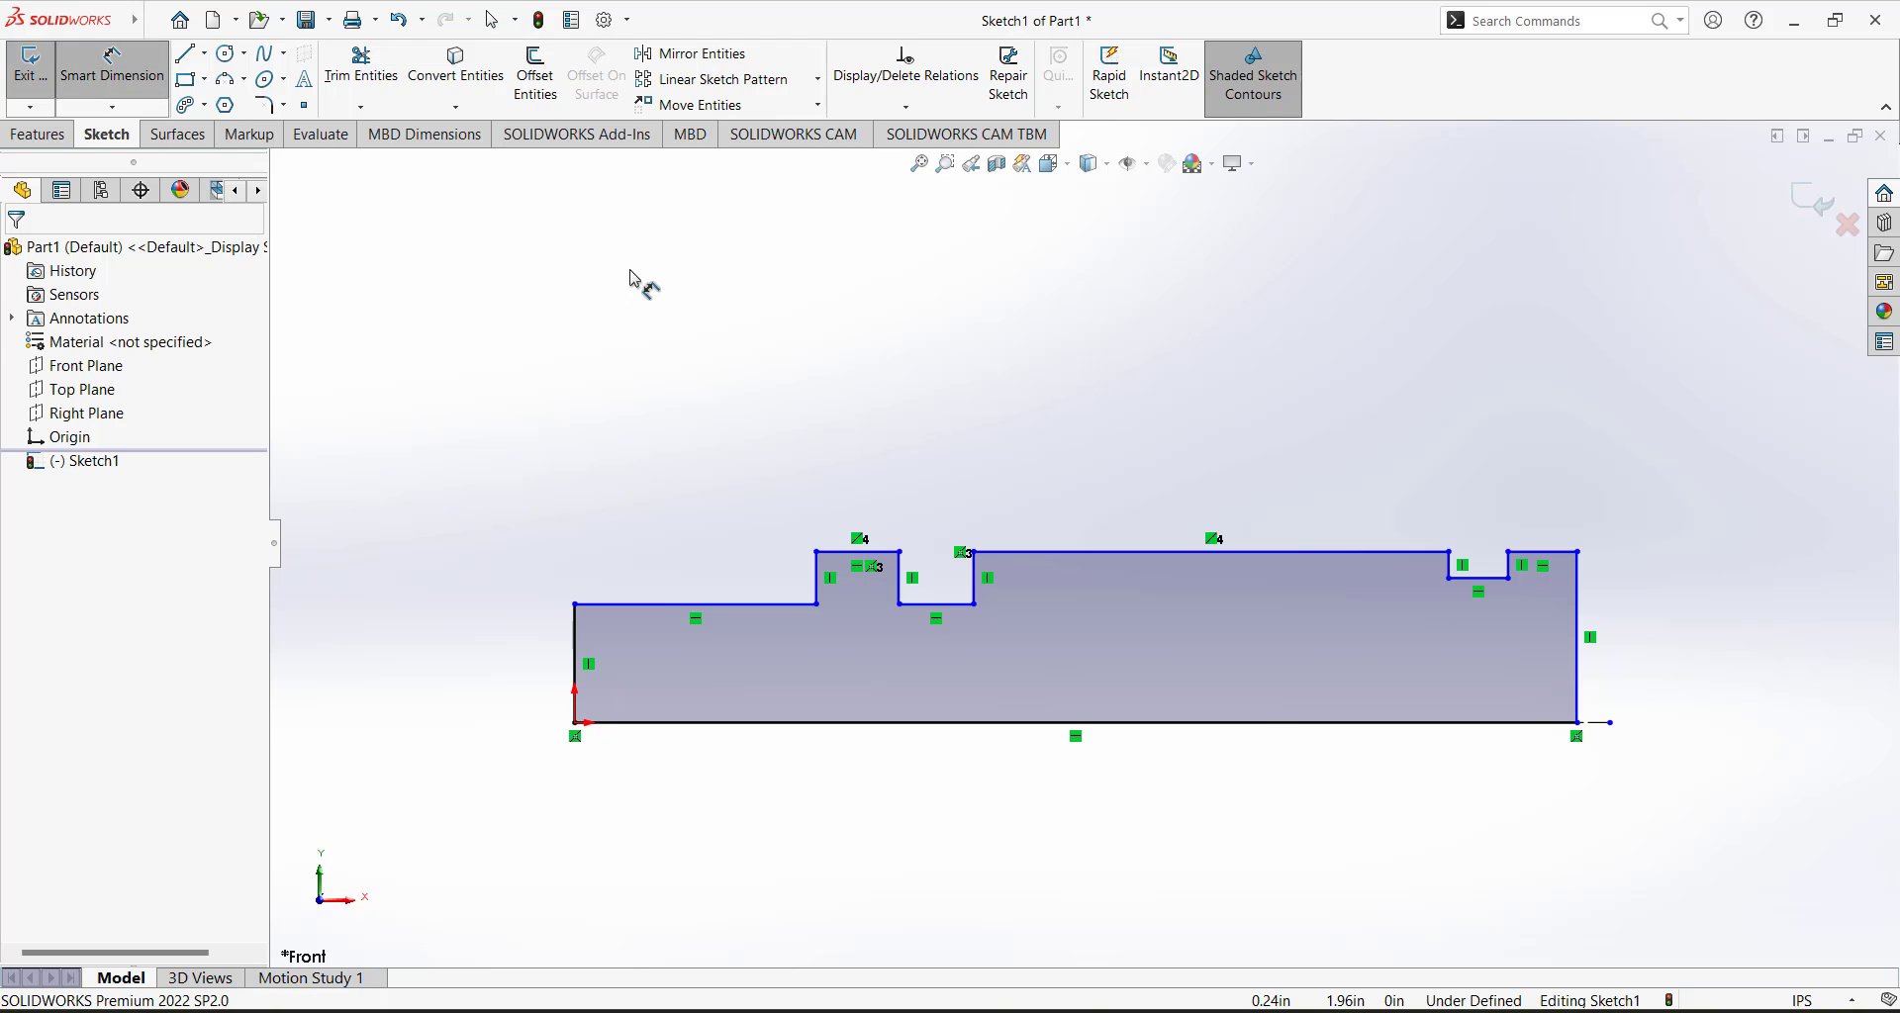
pyautogui.click(1579, 593)
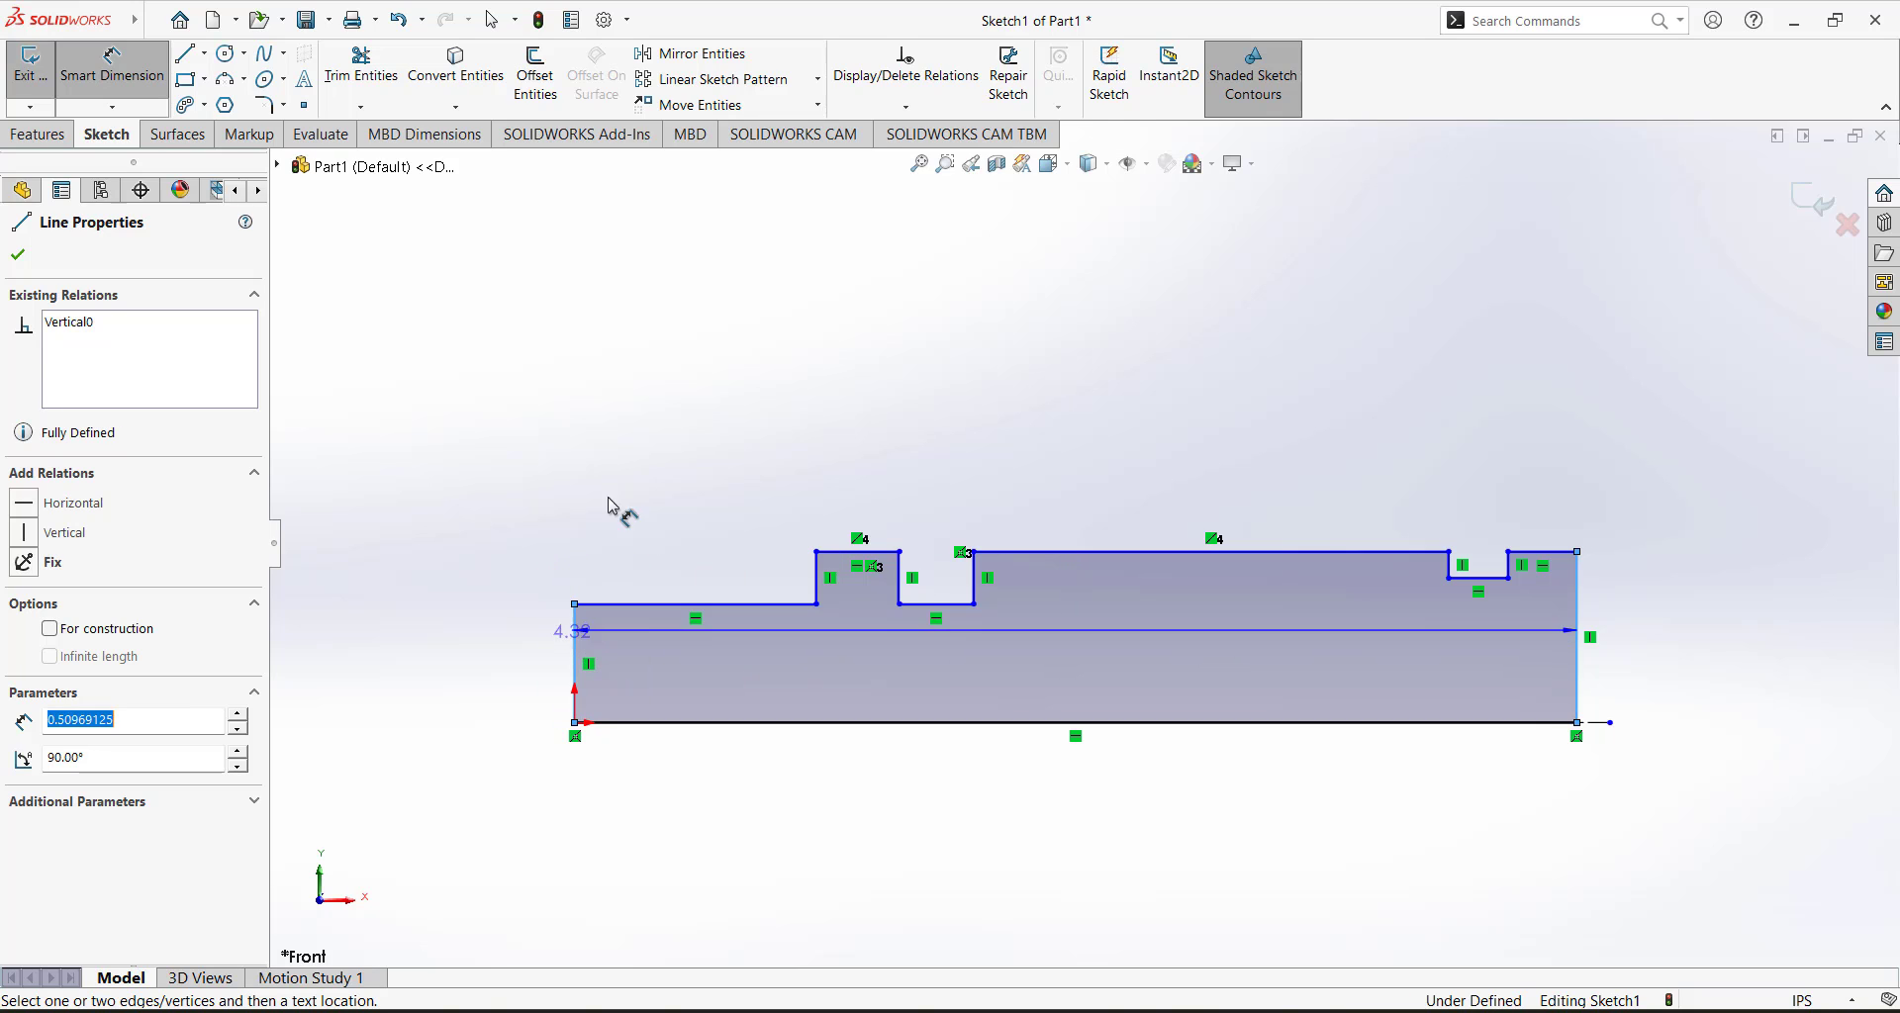
pyautogui.click(970, 300)
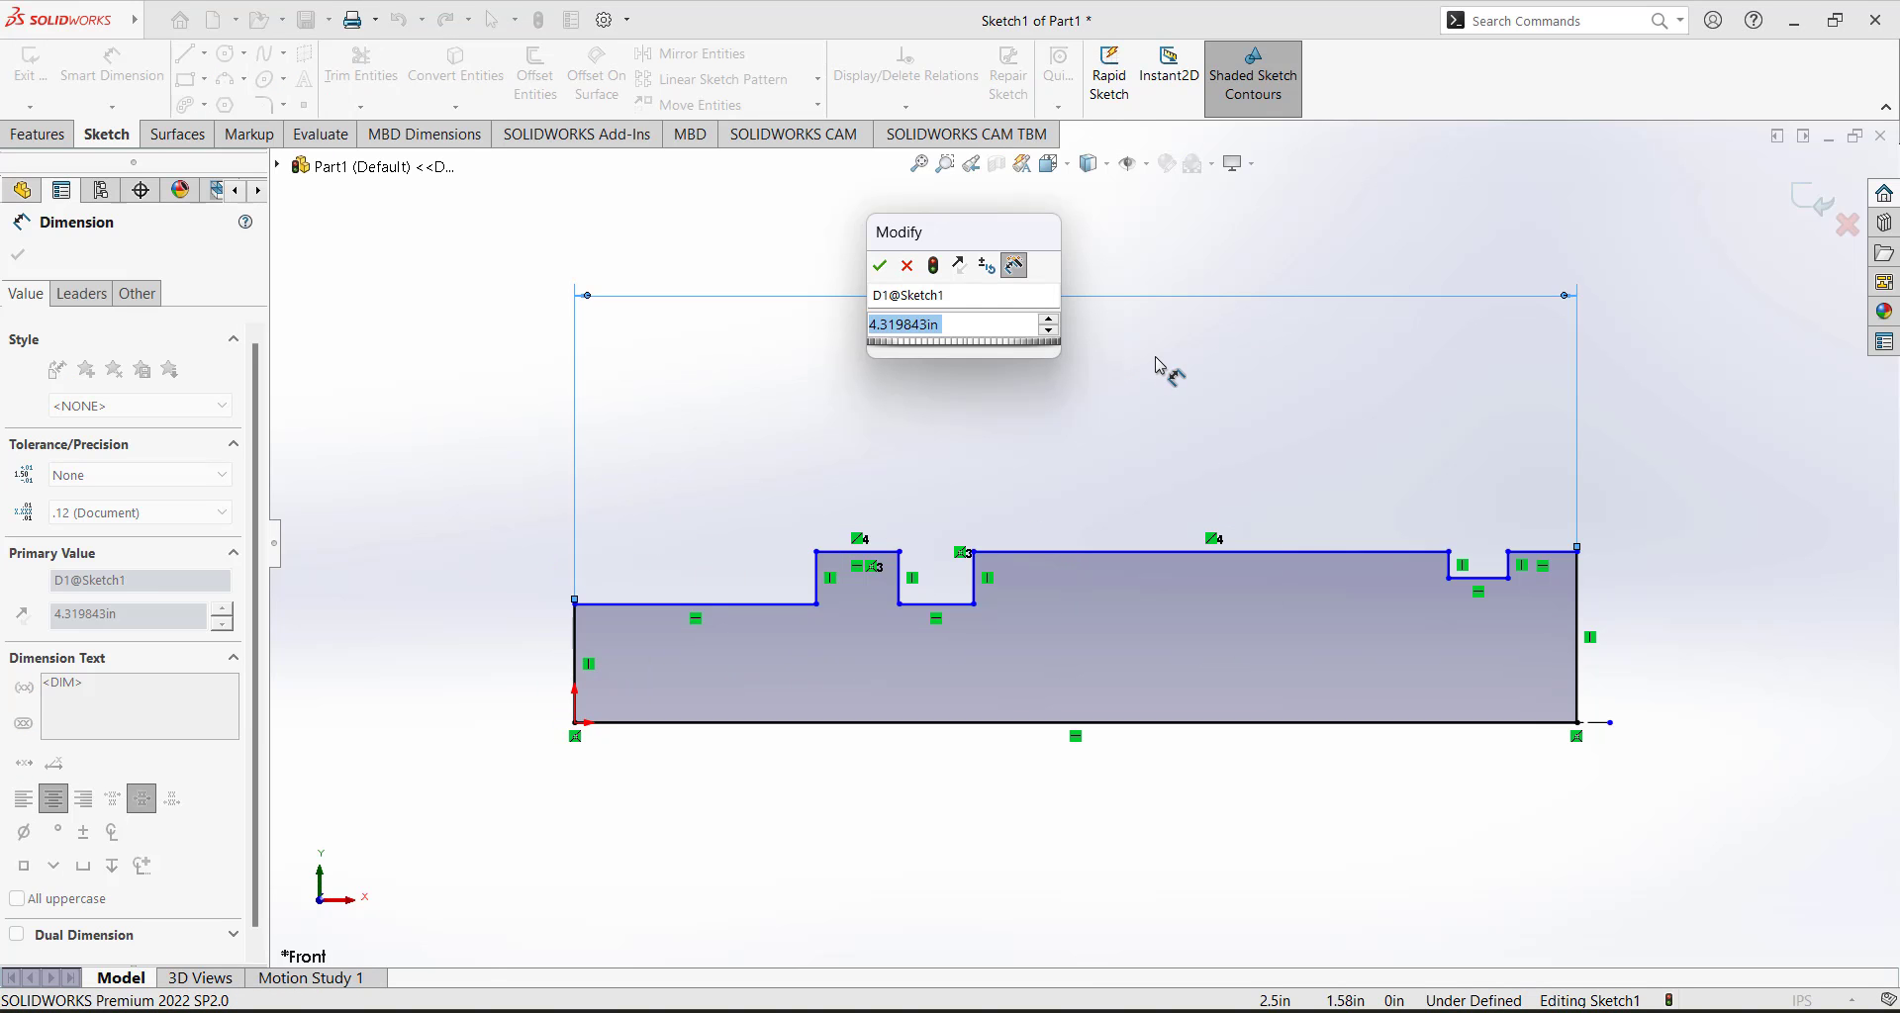
pyautogui.write('6.57')
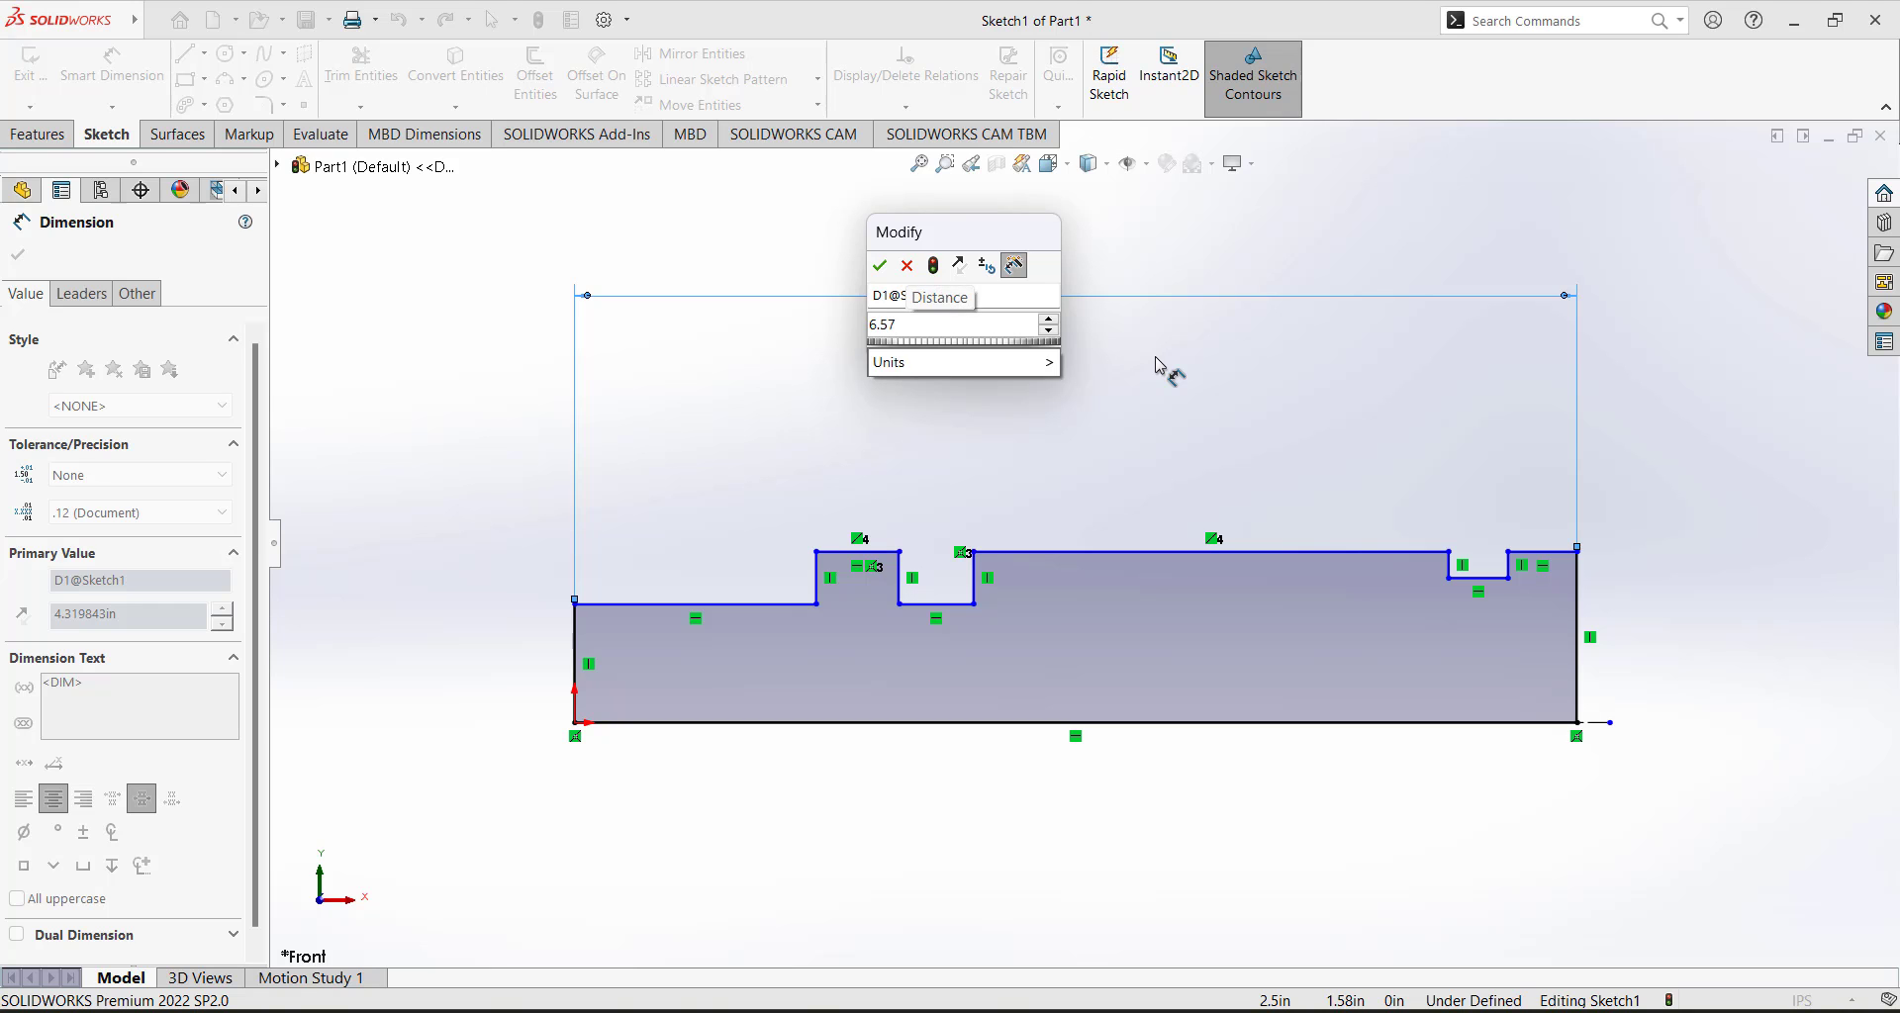
pyautogui.press('Return')
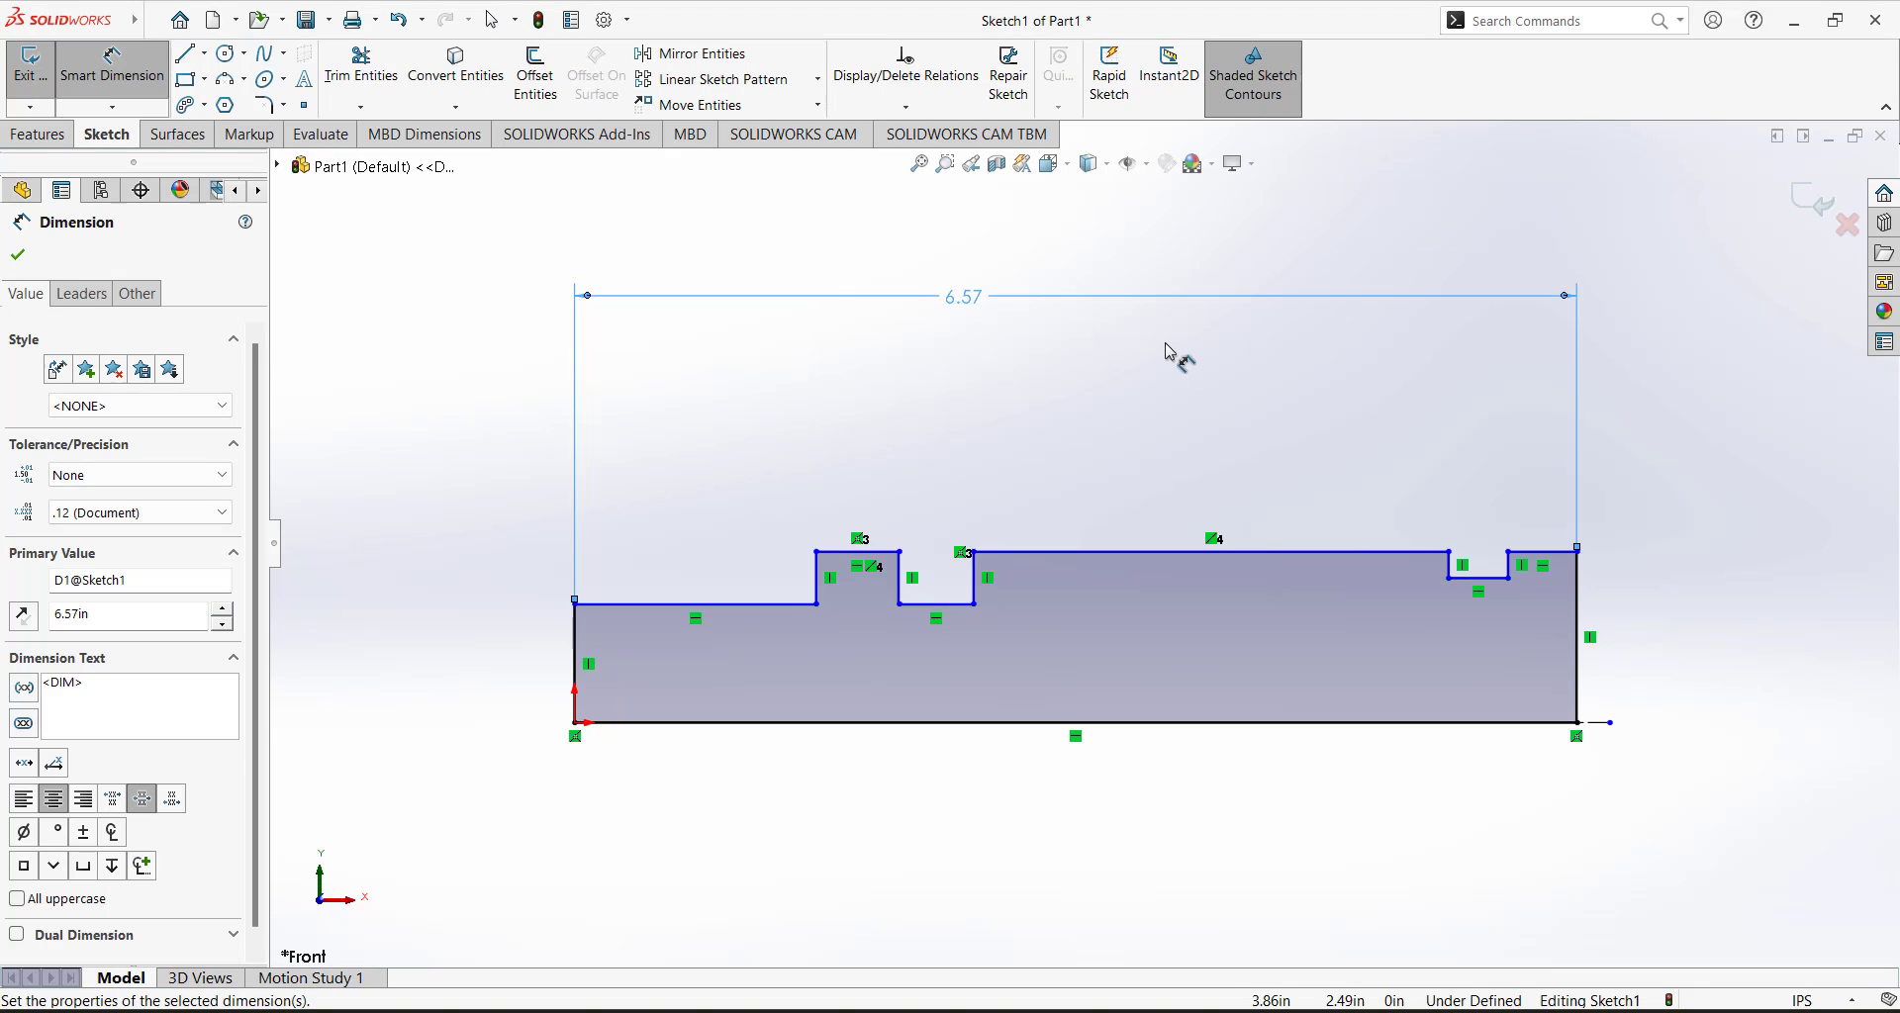
pyautogui.press('Escape')
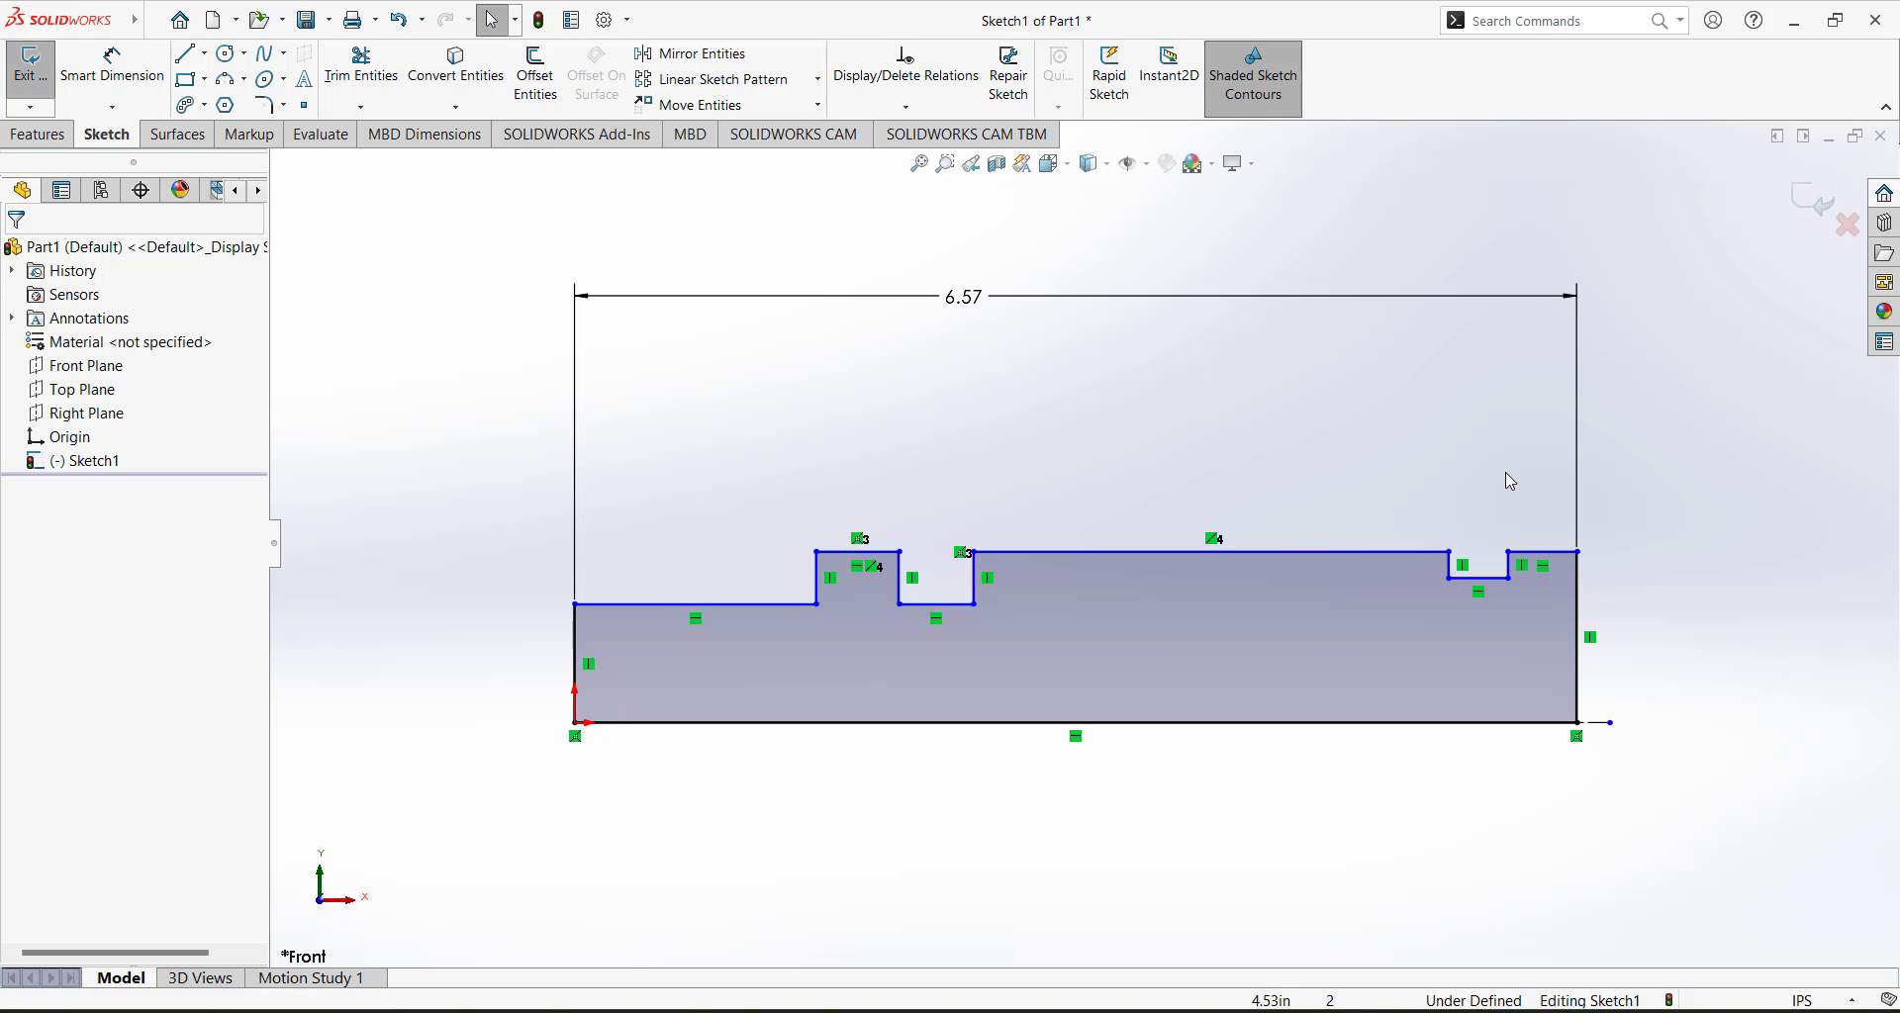
# Extend the free end of the centerline well beyond the far end of the profile and start Smart Dimension.
pyautogui.moveTo(1611, 723); pyautogui.dragTo(1875, 740)
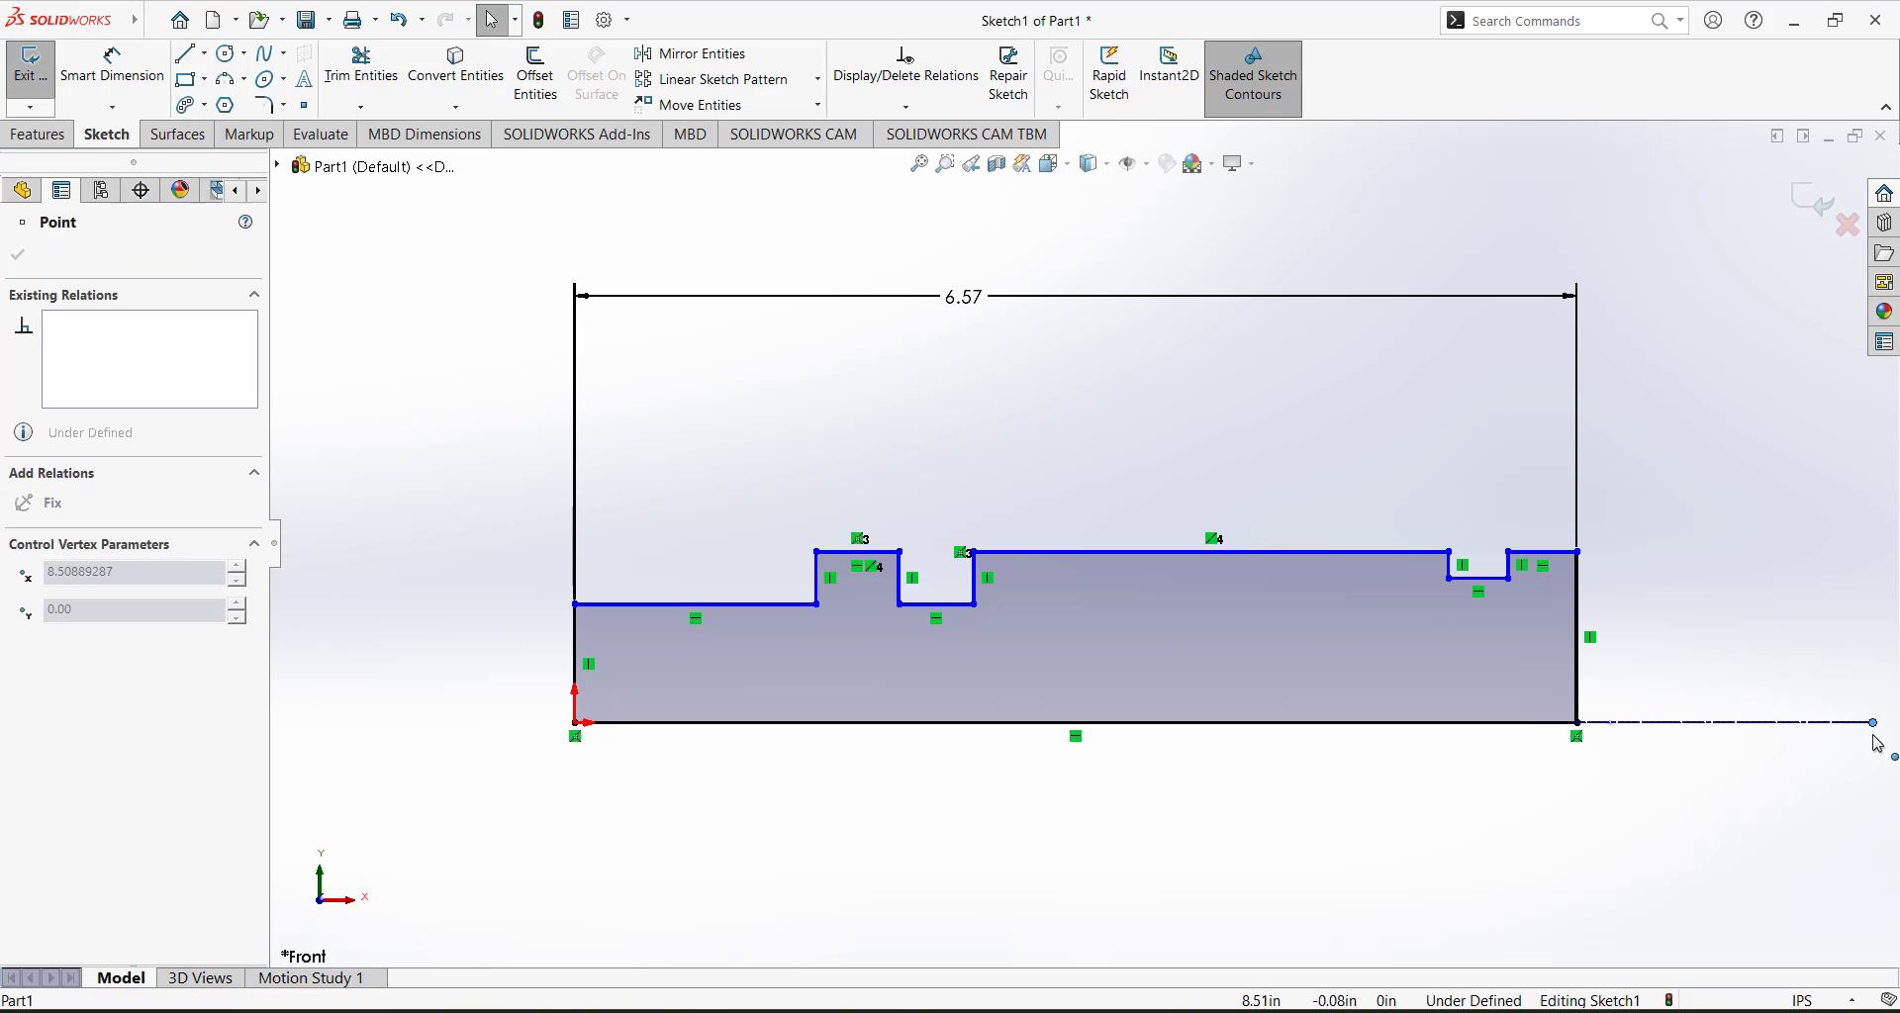
pyautogui.click(1353, 878)
pyautogui.click(115, 77)
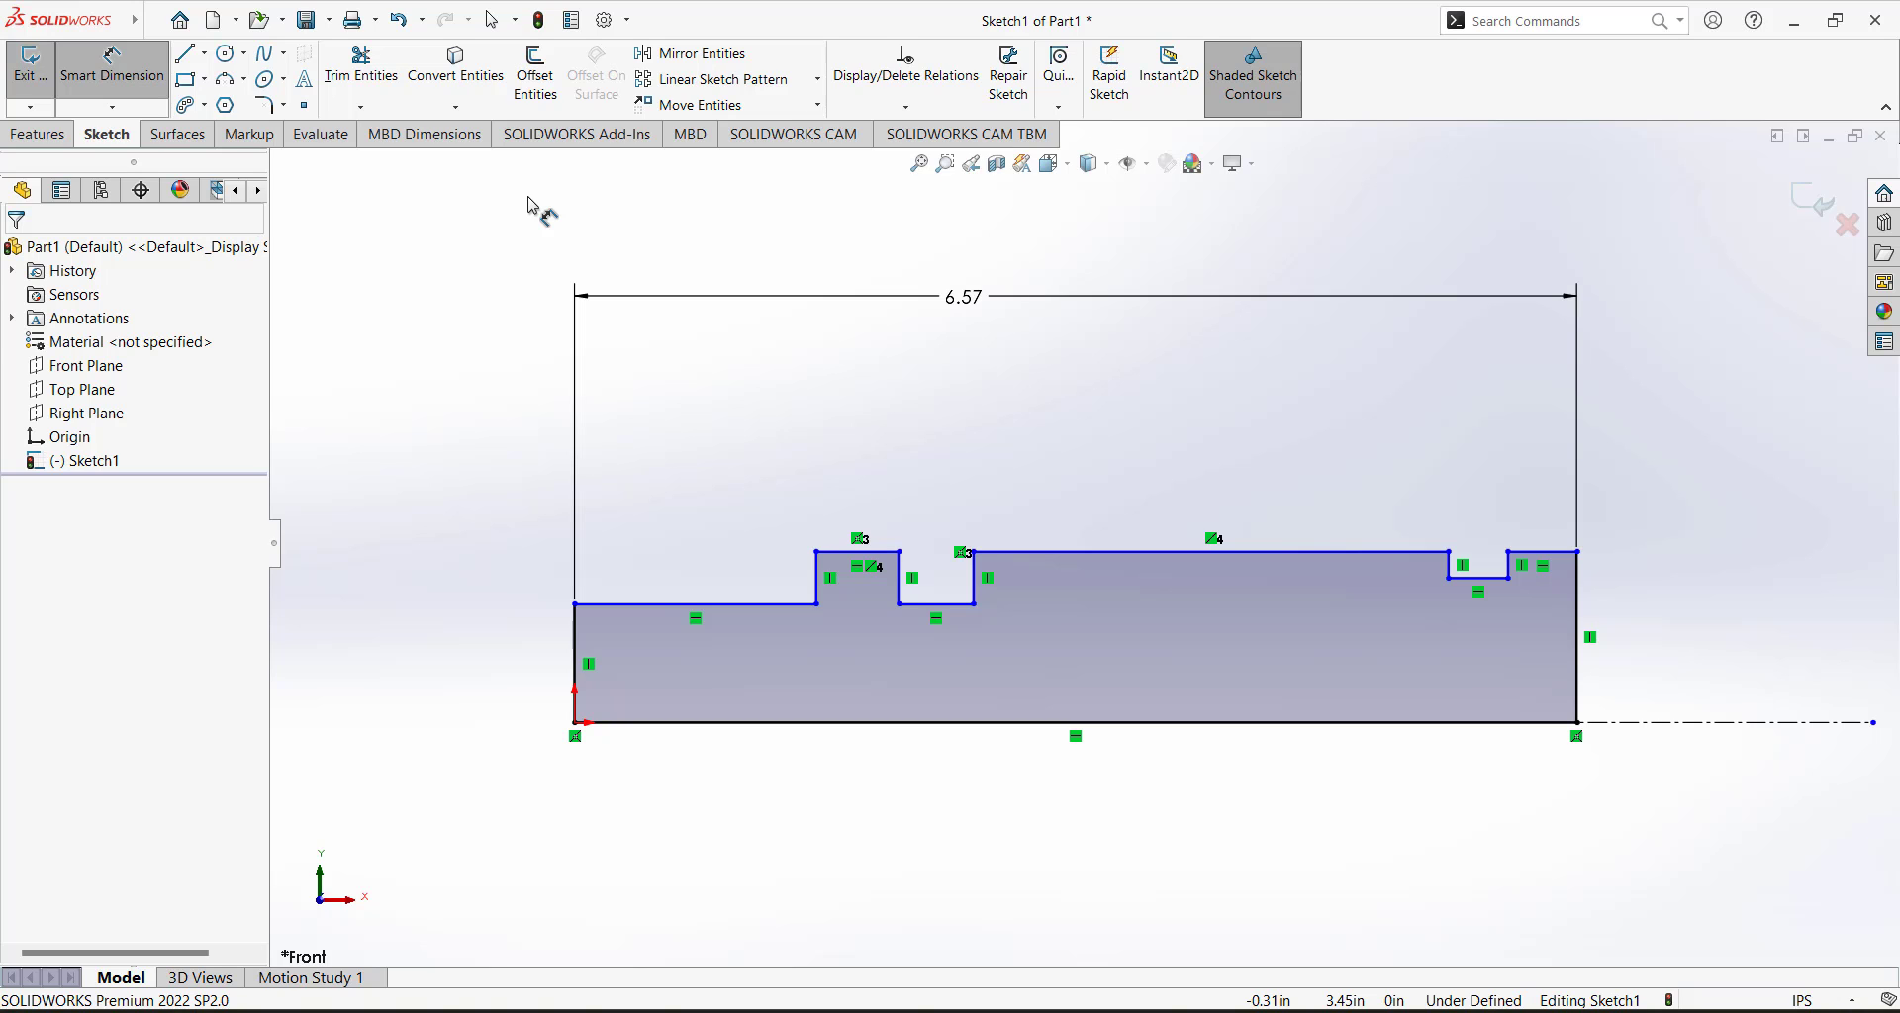
# Switch to the crankshaft drawing in Paint and circle the 6.570 length, 1.000 length and Ø.750 dimensions in yellow.
pyautogui.click(1287, 1011)
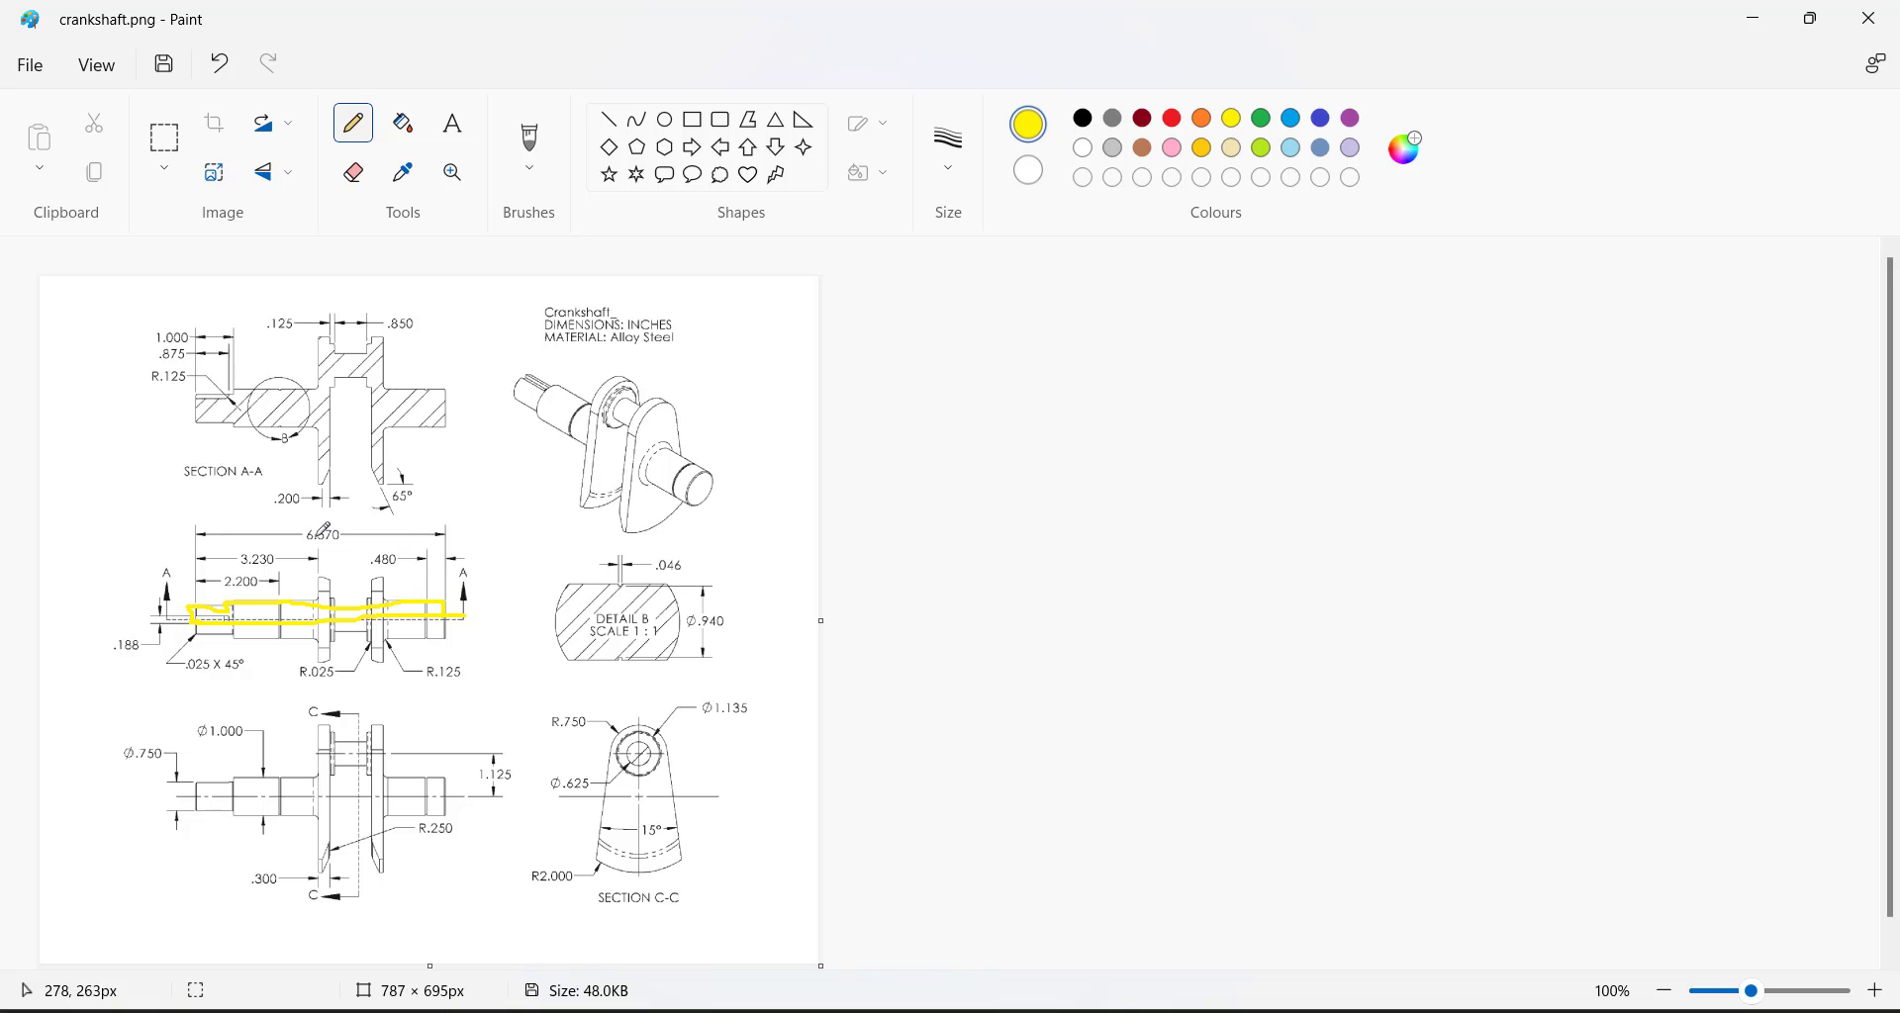
pyautogui.moveTo(315, 538)
pyautogui.mouseDown()
pyautogui.moveTo(299, 544)
pyautogui.moveTo(351, 543)
pyautogui.moveTo(305, 528)
pyautogui.mouseUp()
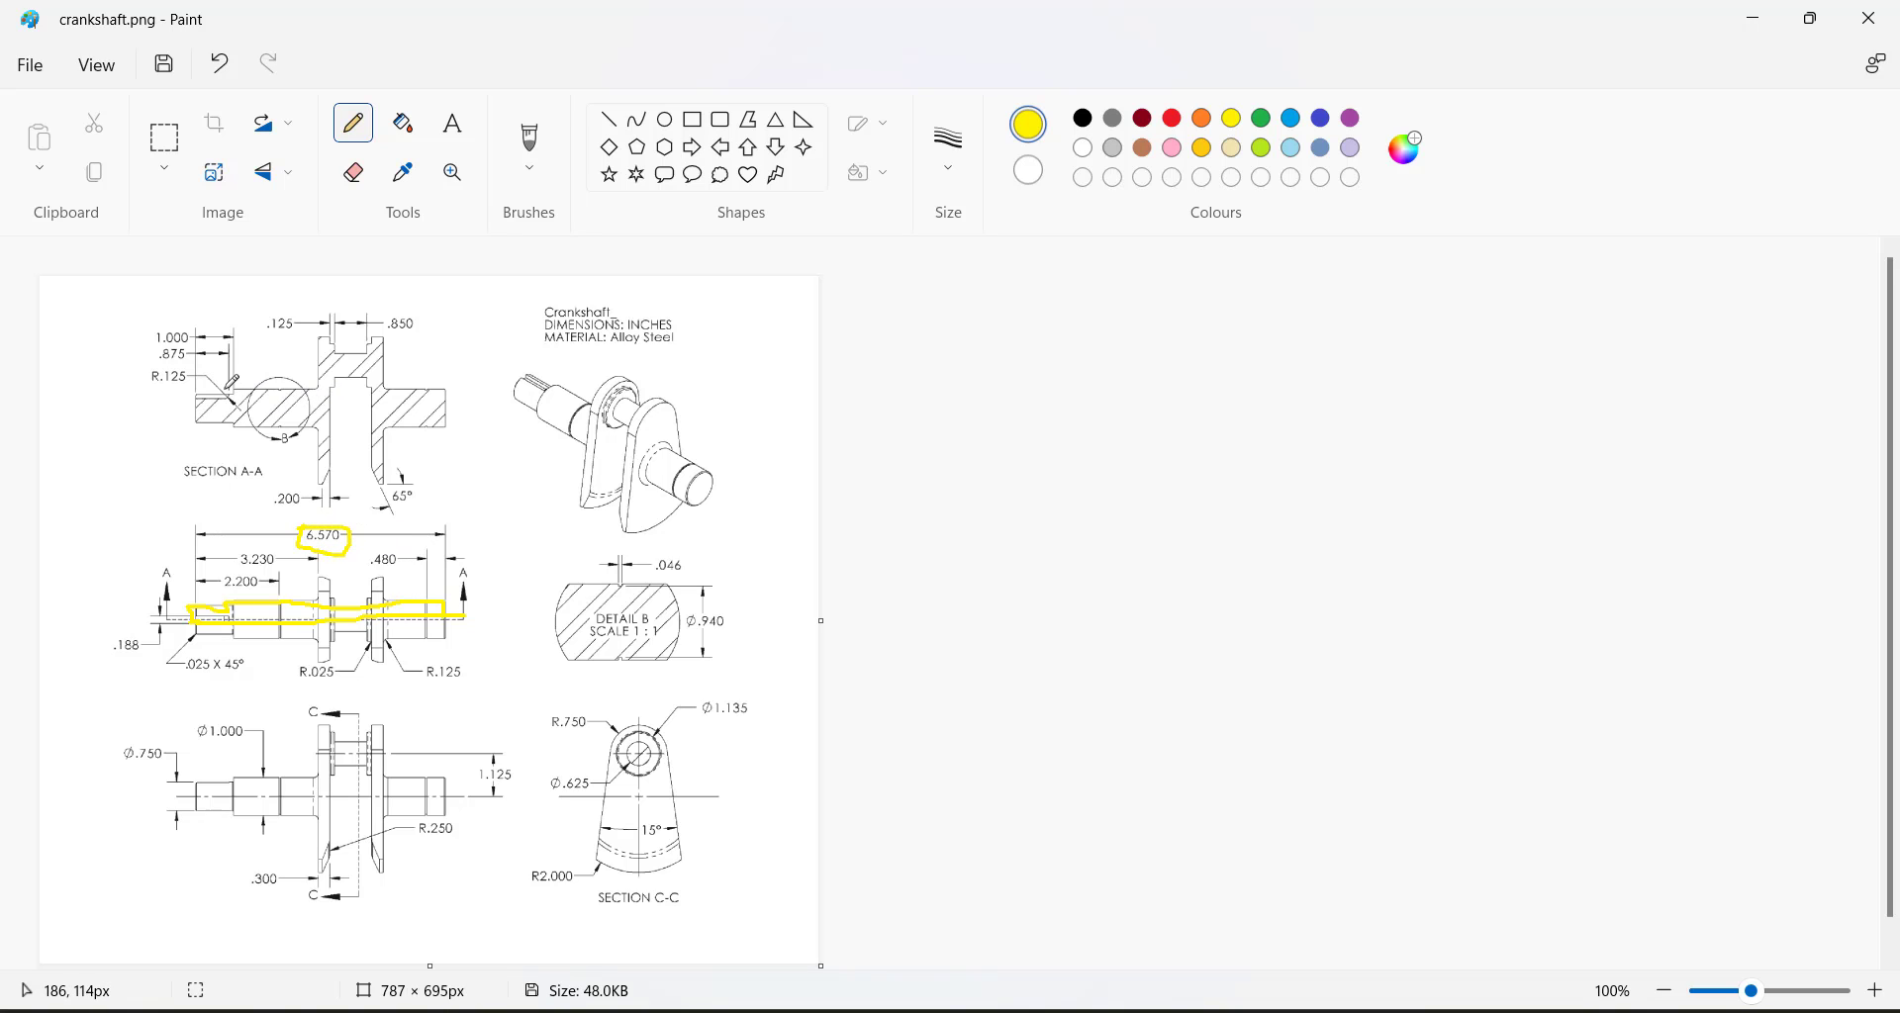
pyautogui.moveTo(161, 323)
pyautogui.mouseDown()
pyautogui.moveTo(159, 346)
pyautogui.moveTo(168, 326)
pyautogui.mouseUp()
pyautogui.moveTo(167, 741)
pyautogui.mouseDown()
pyautogui.moveTo(114, 774)
pyautogui.moveTo(205, 817)
pyautogui.moveTo(158, 743)
pyautogui.mouseUp()
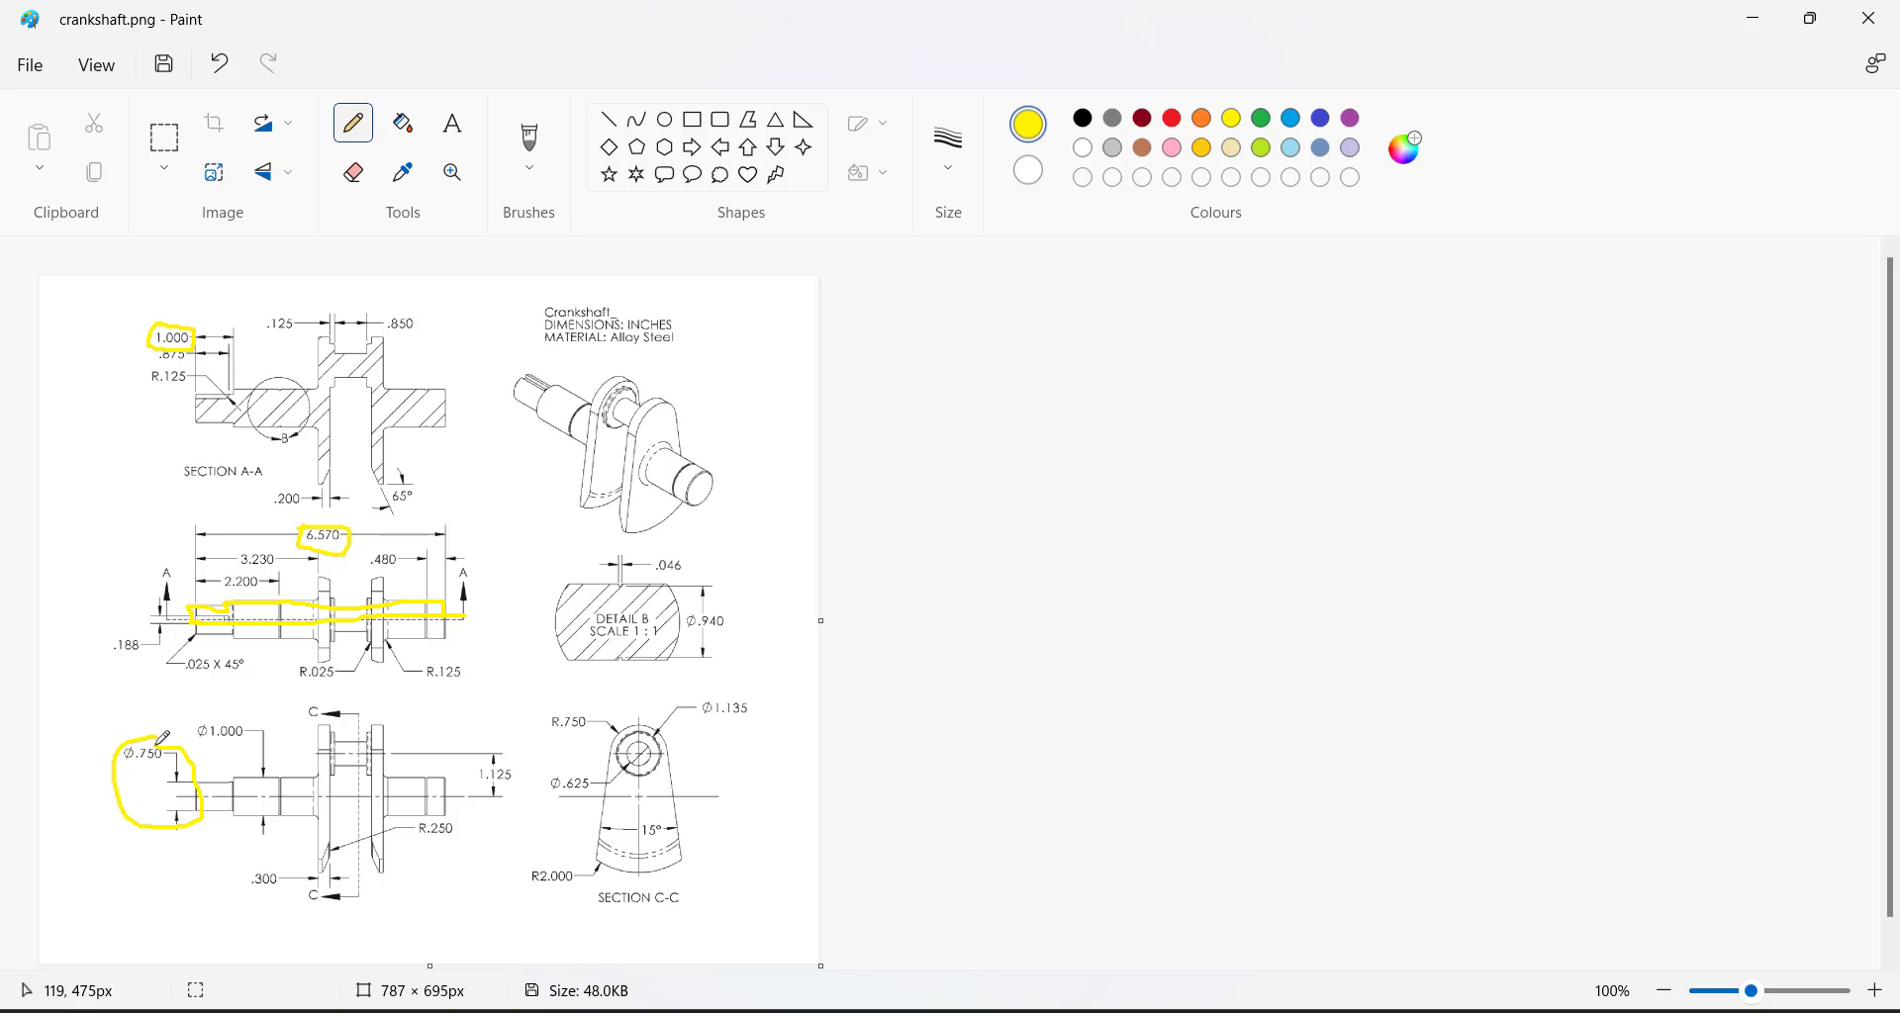
# Circle the Ø1.000, .046, Ø.940 and 2.200 dimensions on the drawing and return to SOLIDWORKS.
pyautogui.moveTo(249, 704)
pyautogui.mouseDown()
pyautogui.moveTo(194, 704)
pyautogui.moveTo(212, 782)
pyautogui.moveTo(275, 843)
pyautogui.moveTo(276, 746)
pyautogui.moveTo(252, 704)
pyautogui.mouseUp()
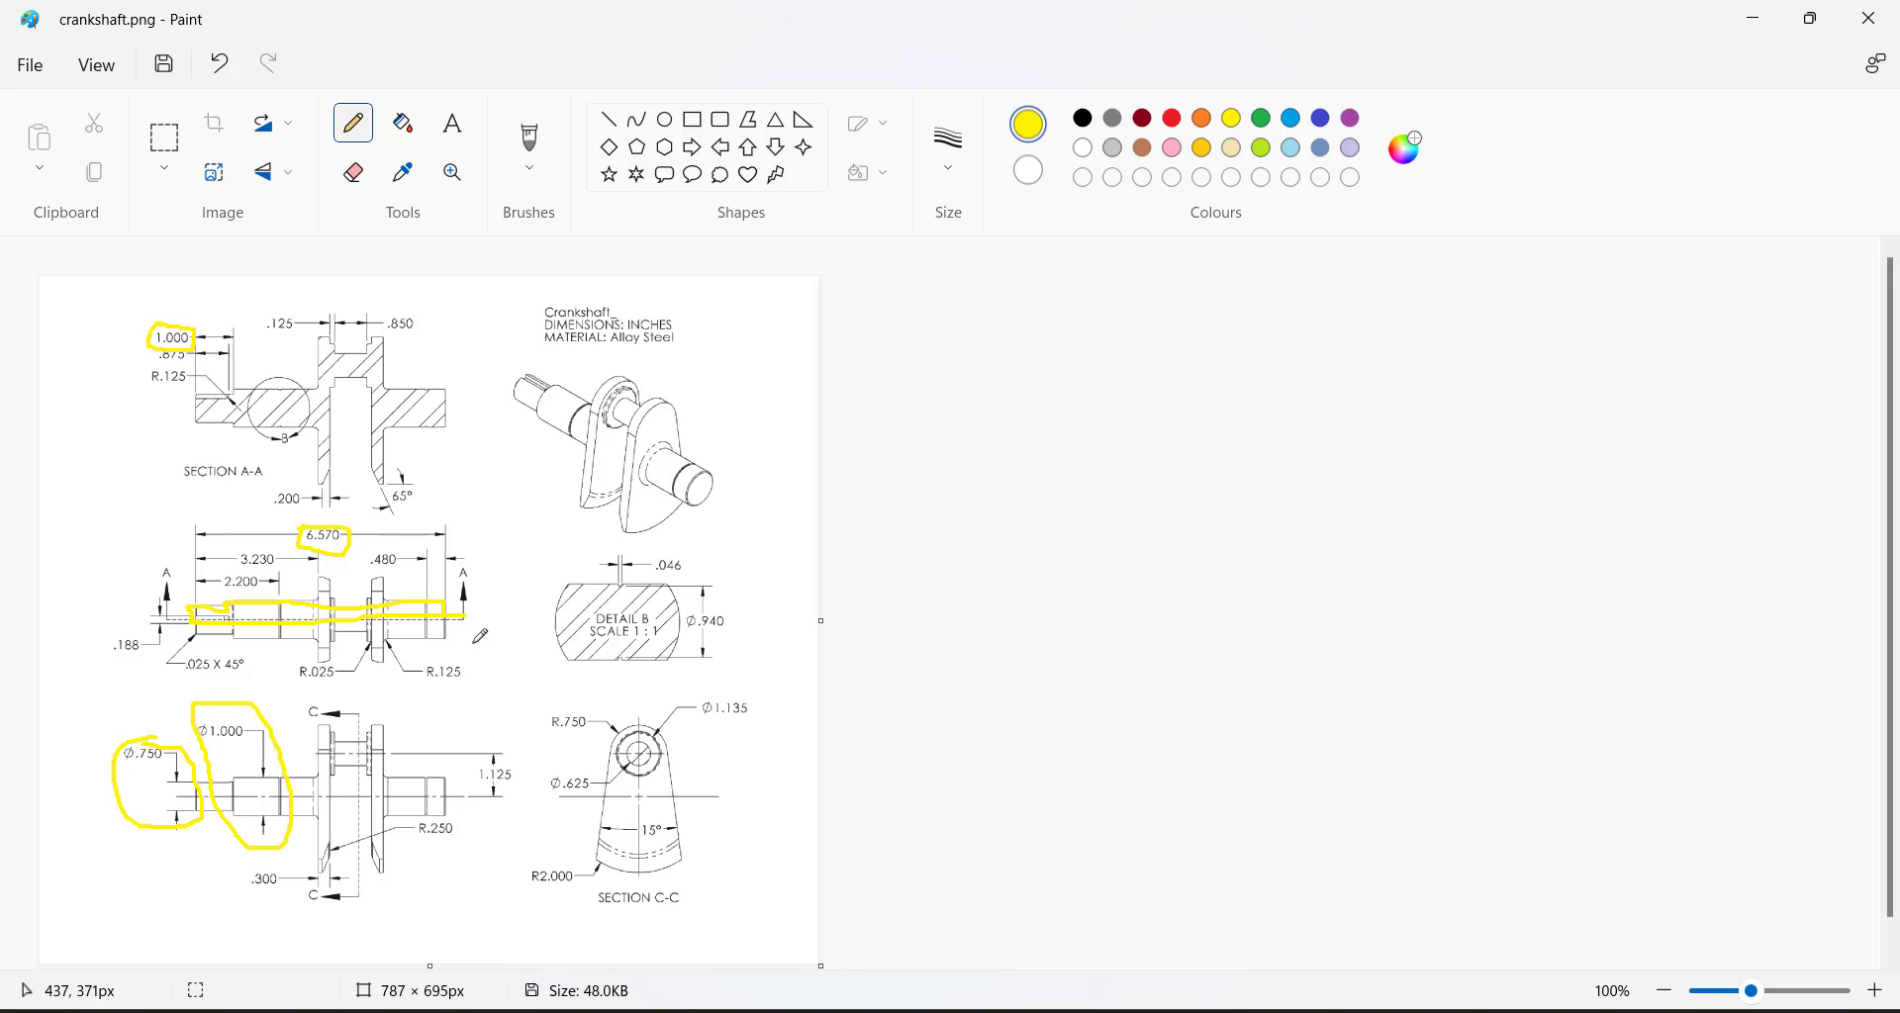
pyautogui.moveTo(718, 591)
pyautogui.mouseDown()
pyautogui.moveTo(679, 644)
pyautogui.moveTo(725, 606)
pyautogui.moveTo(649, 570)
pyautogui.mouseUp()
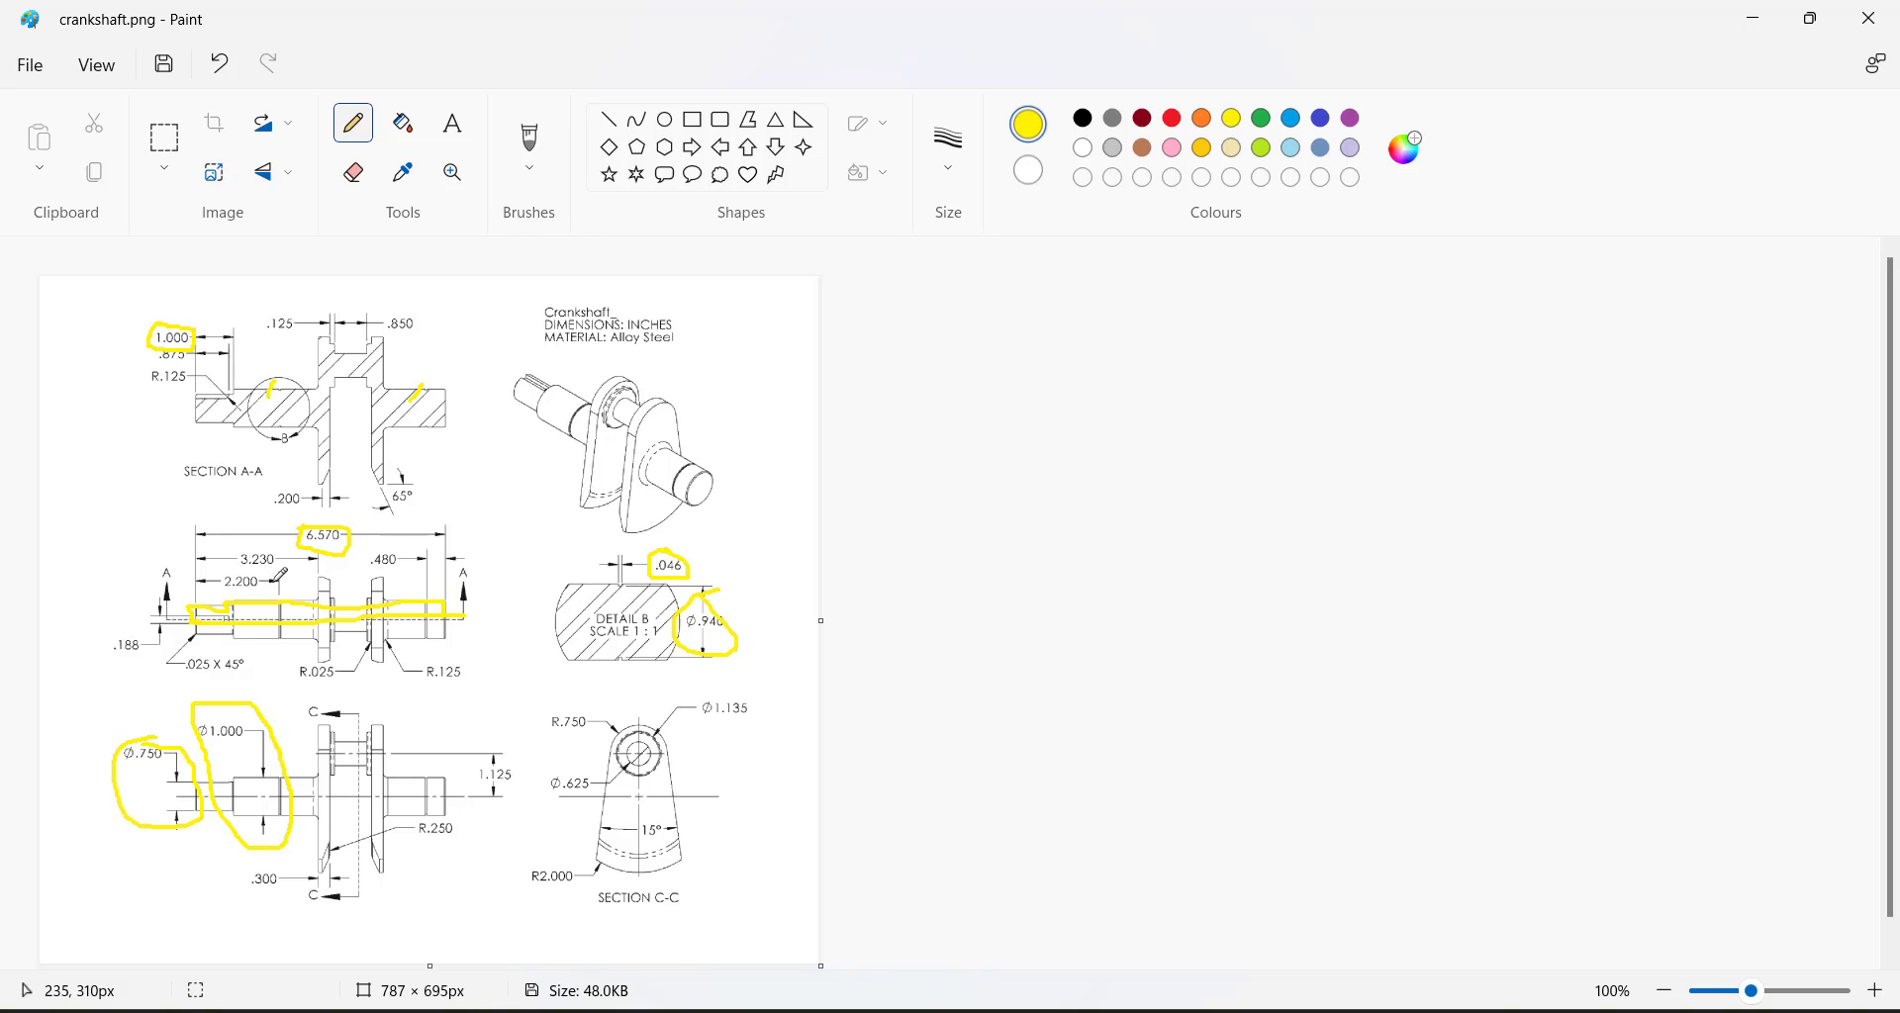
pyautogui.moveTo(234, 570); pyautogui.dragTo(238, 590)
pyautogui.hotkey('alt', 'Tab')
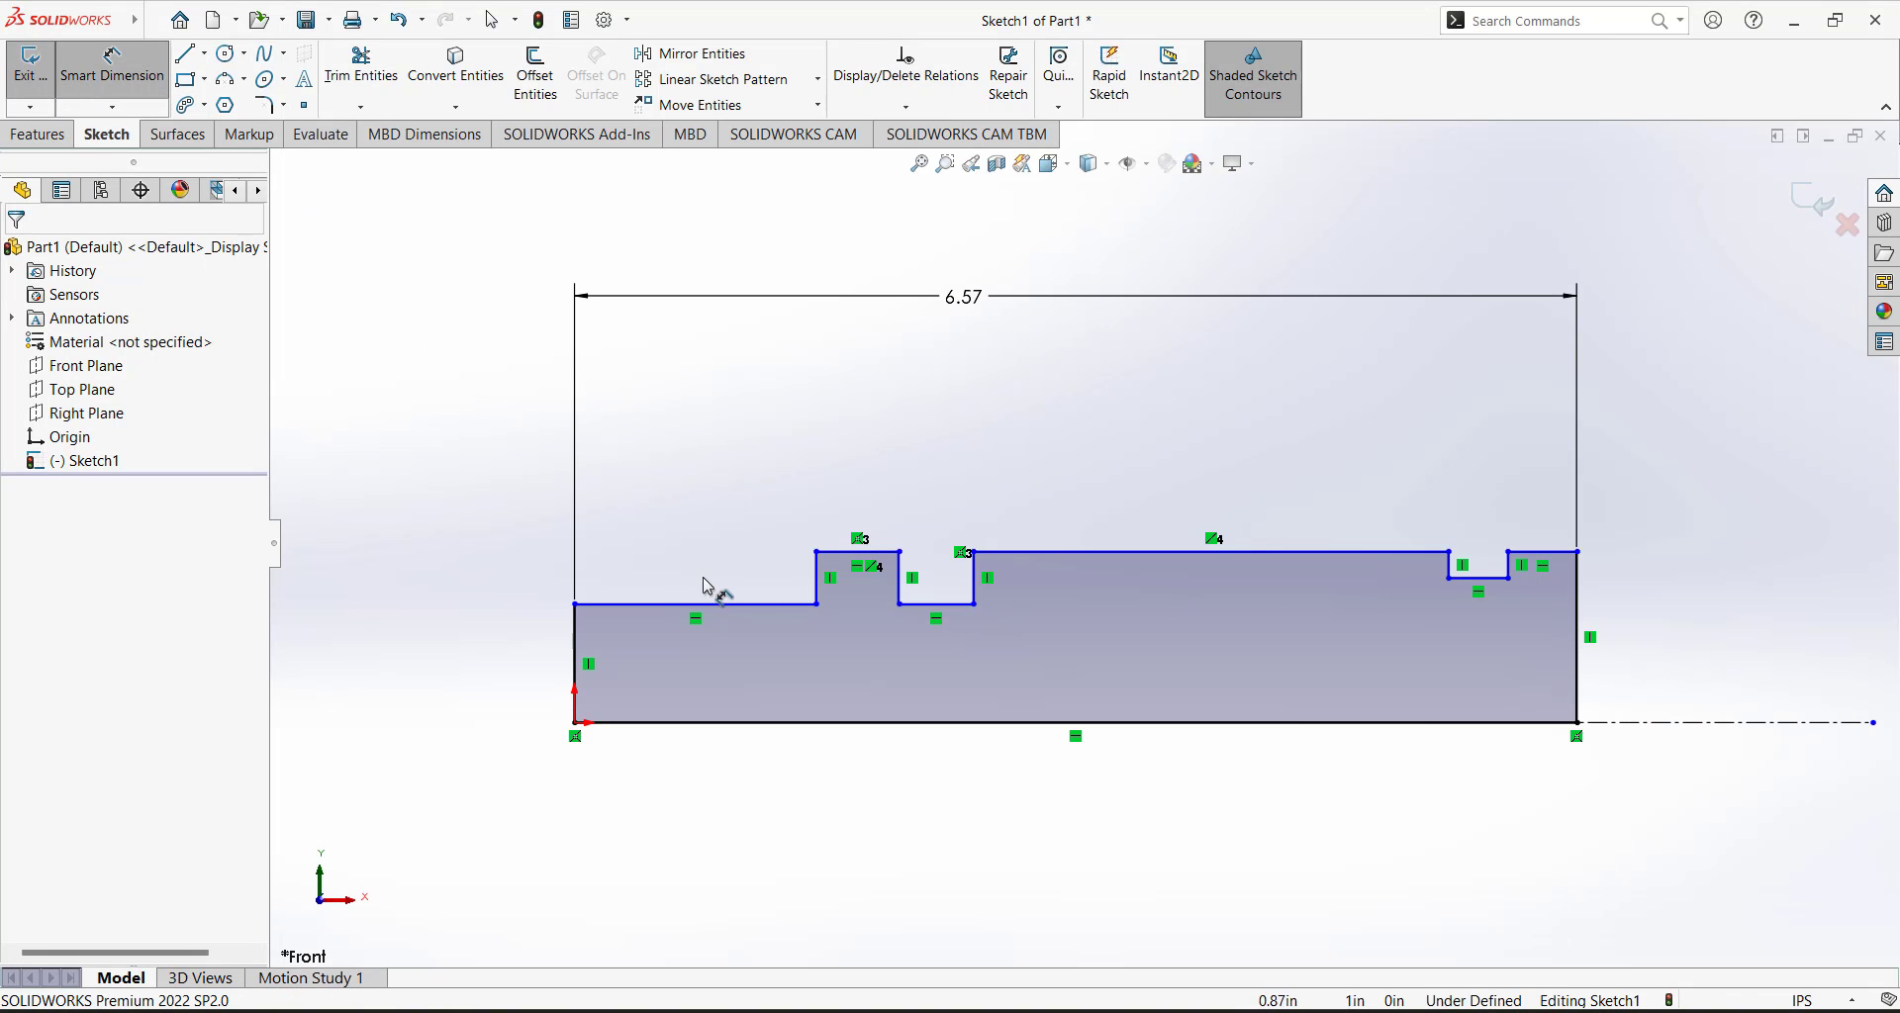
# Dimension the lower end step of the shaft as a doubled distance about the centerline, set to .75 in.
pyautogui.click(750, 605)
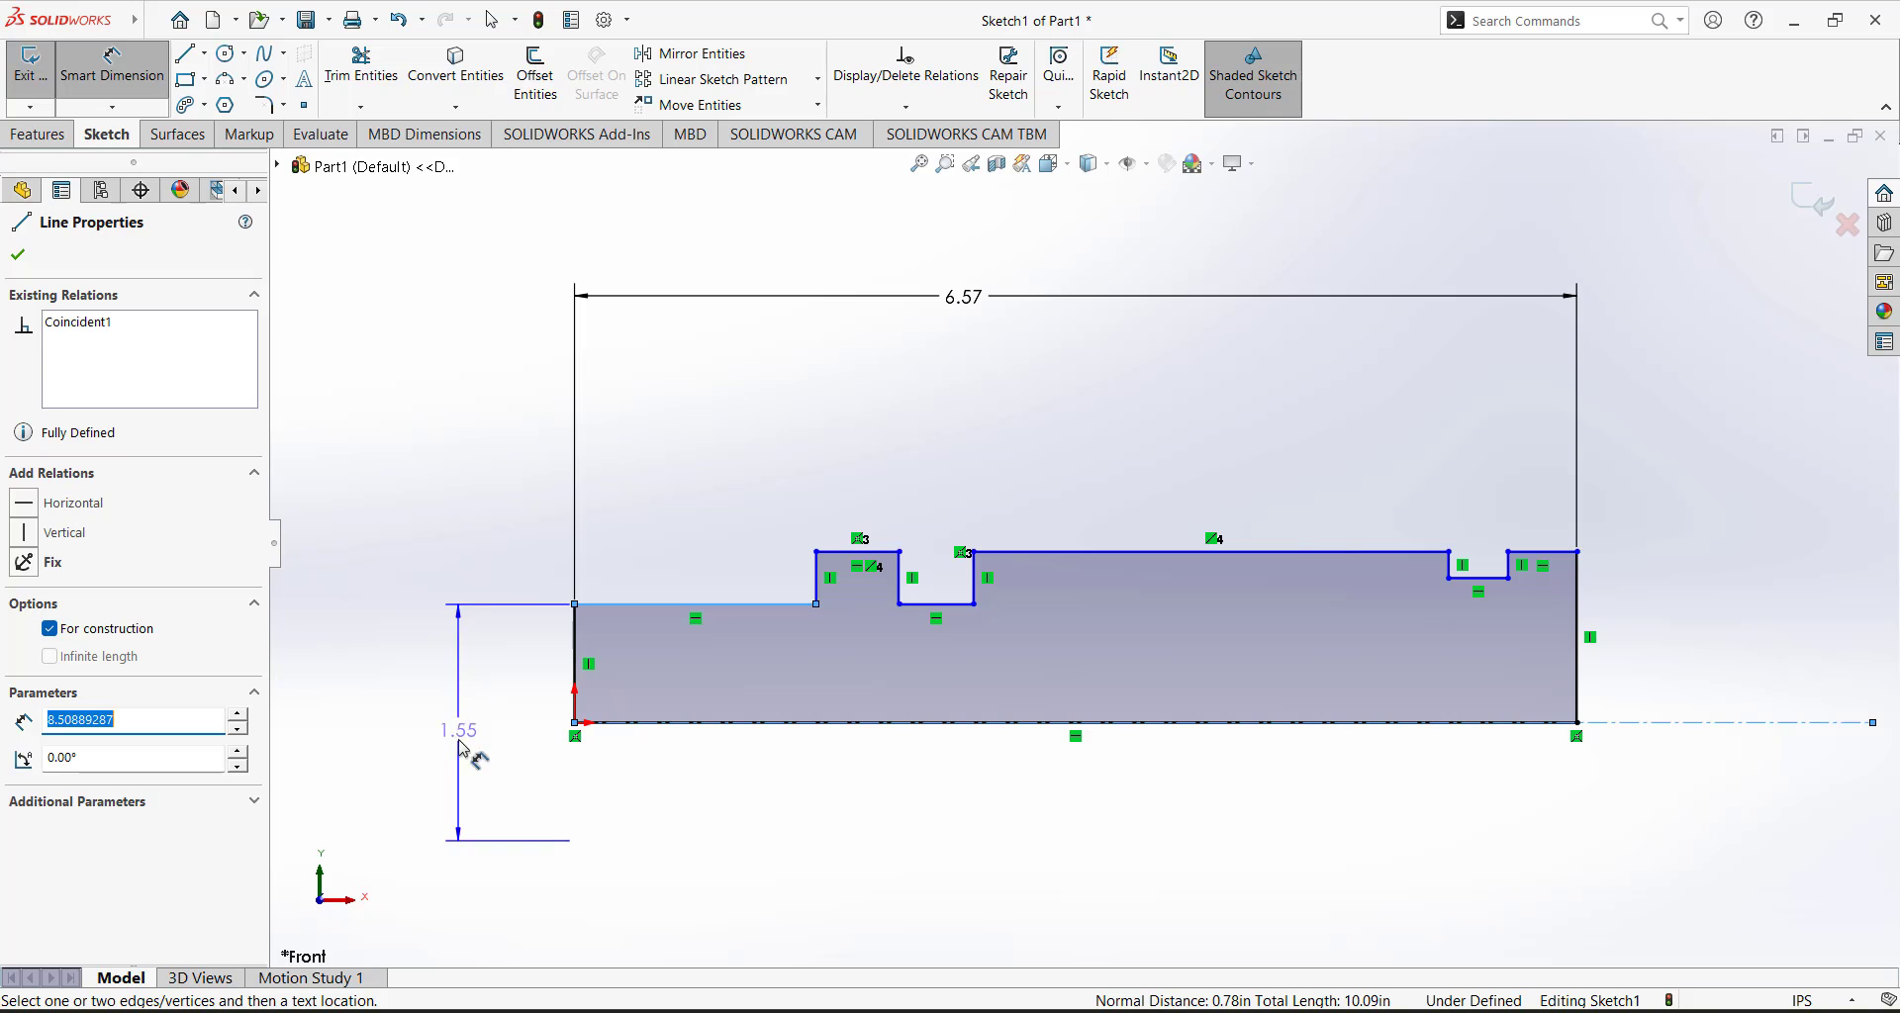
pyautogui.click(466, 764)
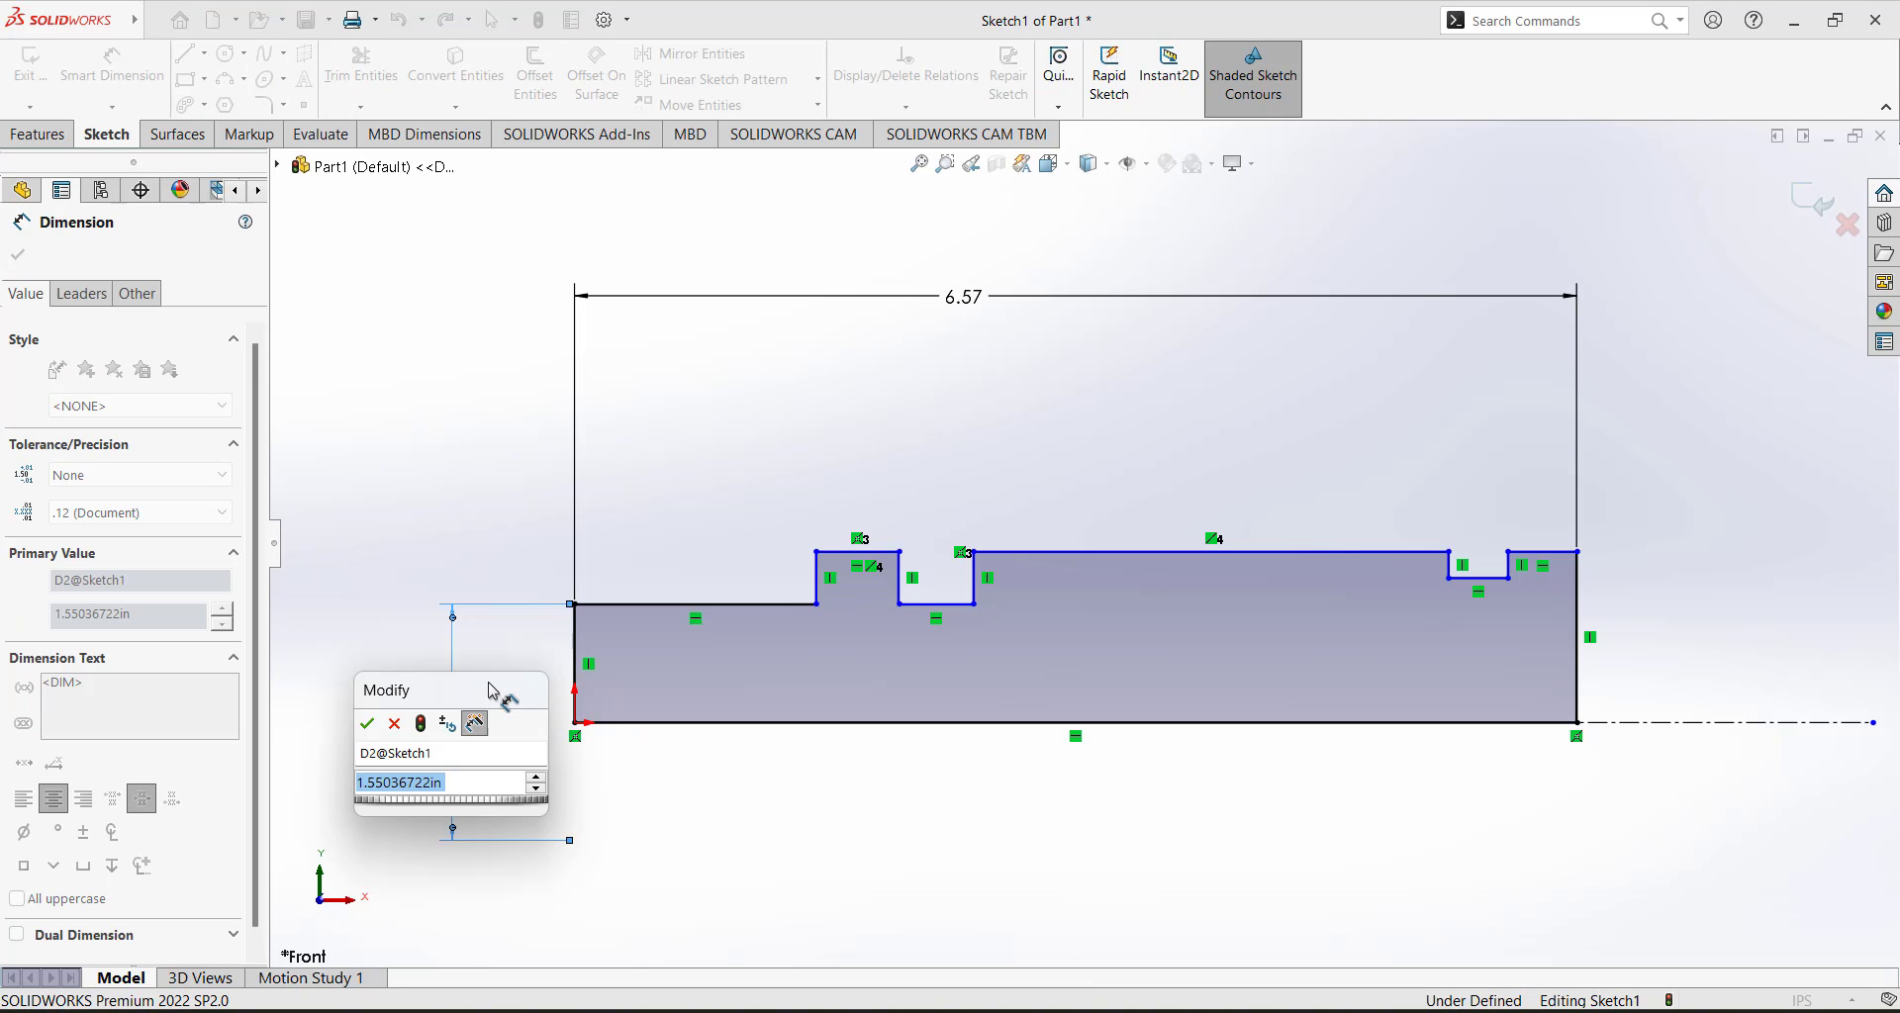
pyautogui.write('.75')
pyautogui.press('Return')
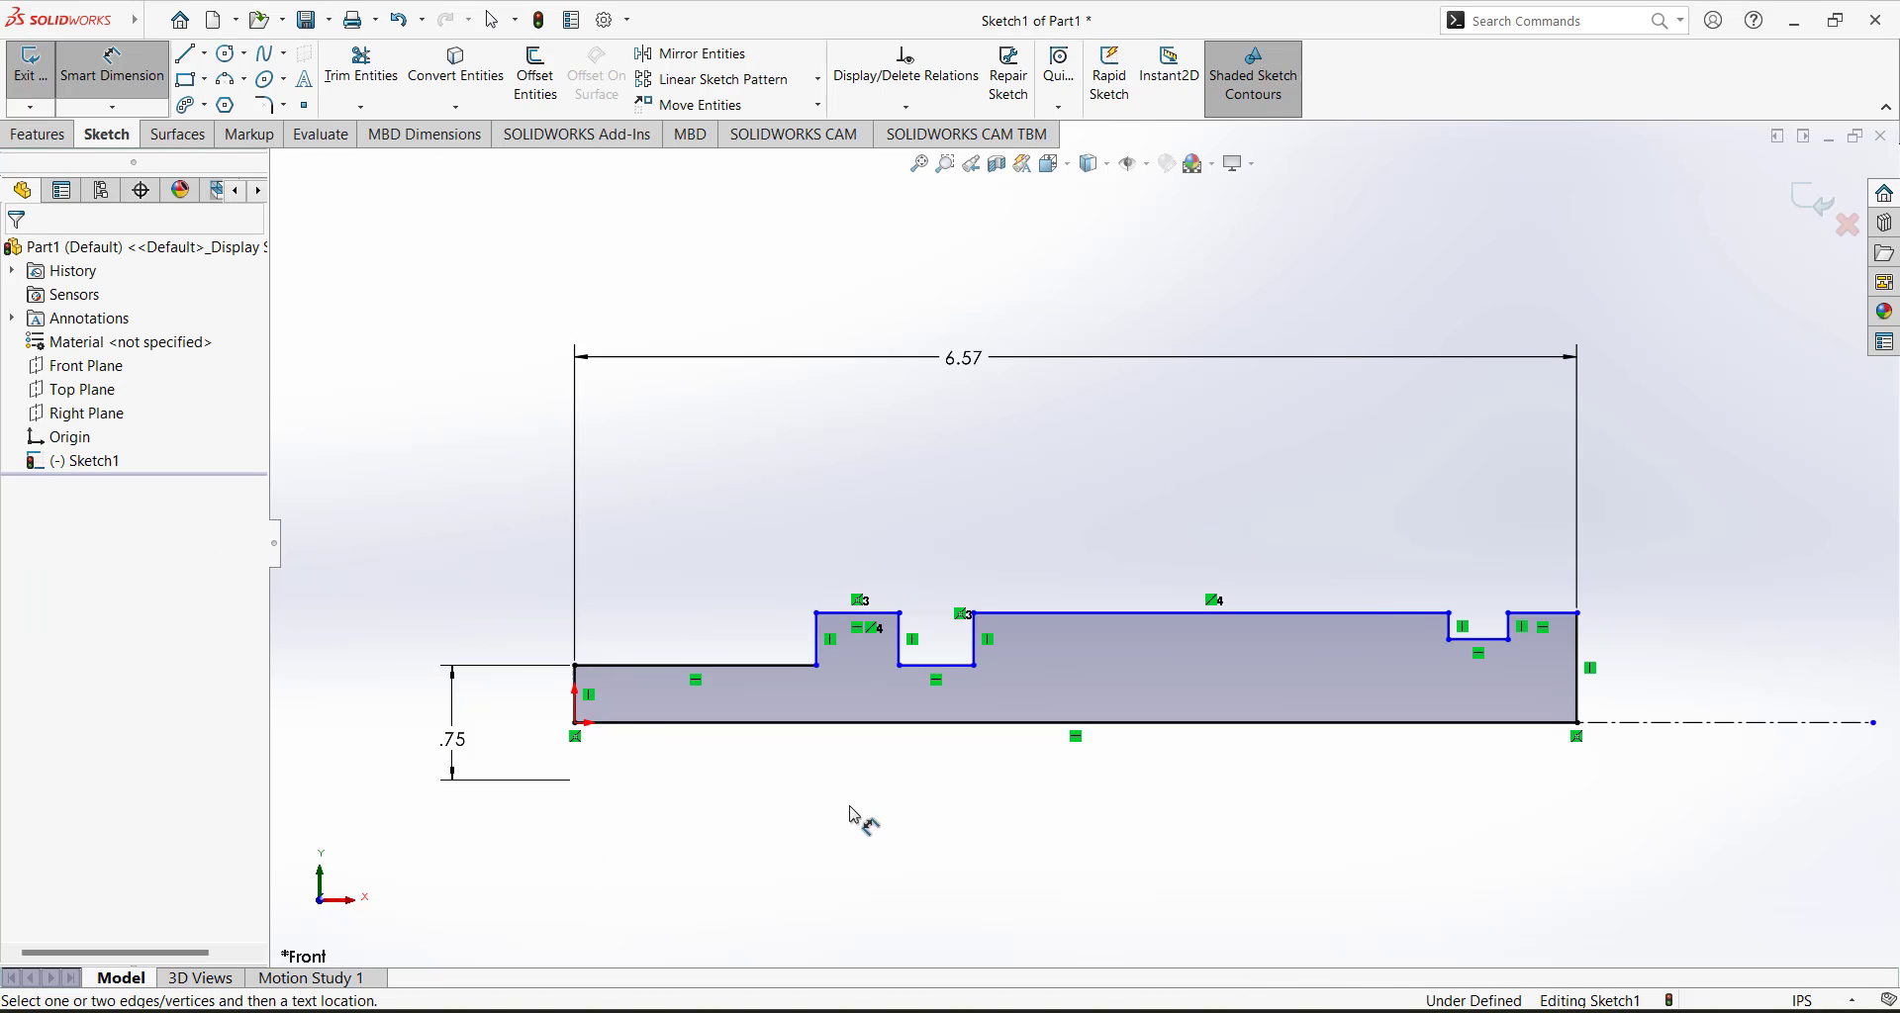
pyautogui.click(859, 616)
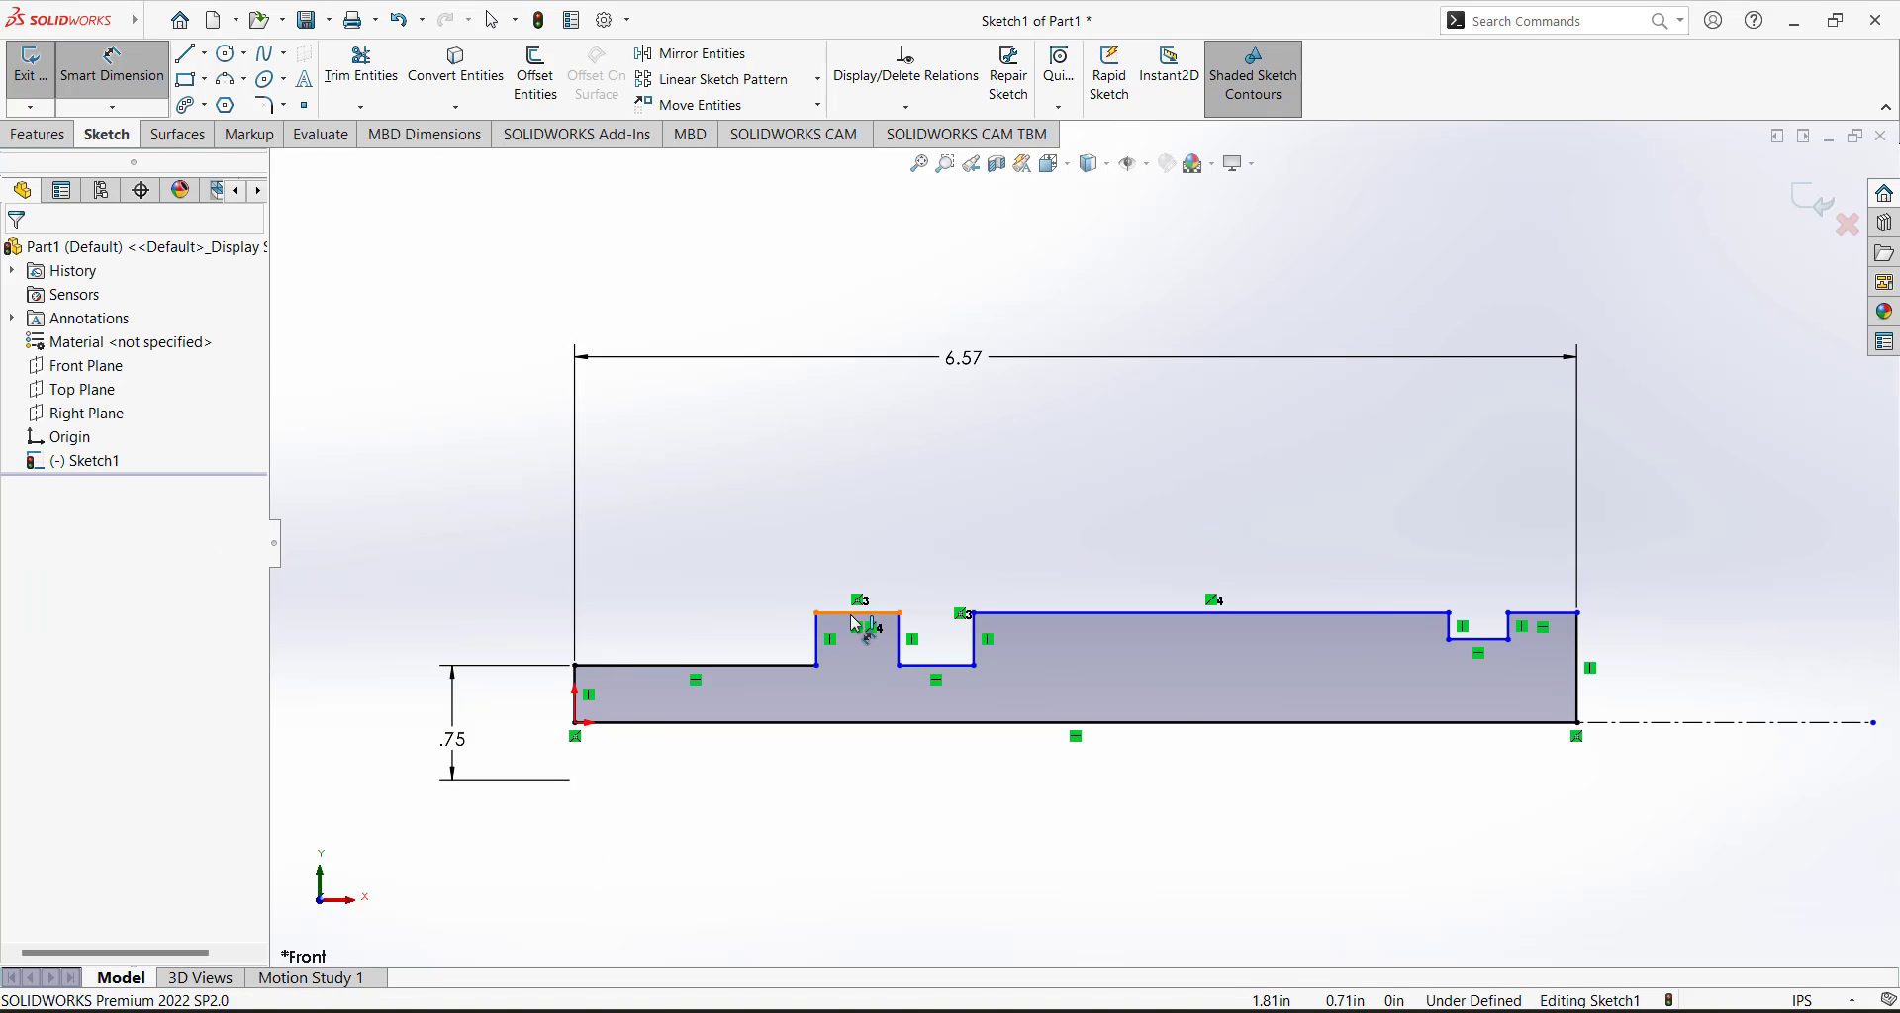
pyautogui.click(1649, 723)
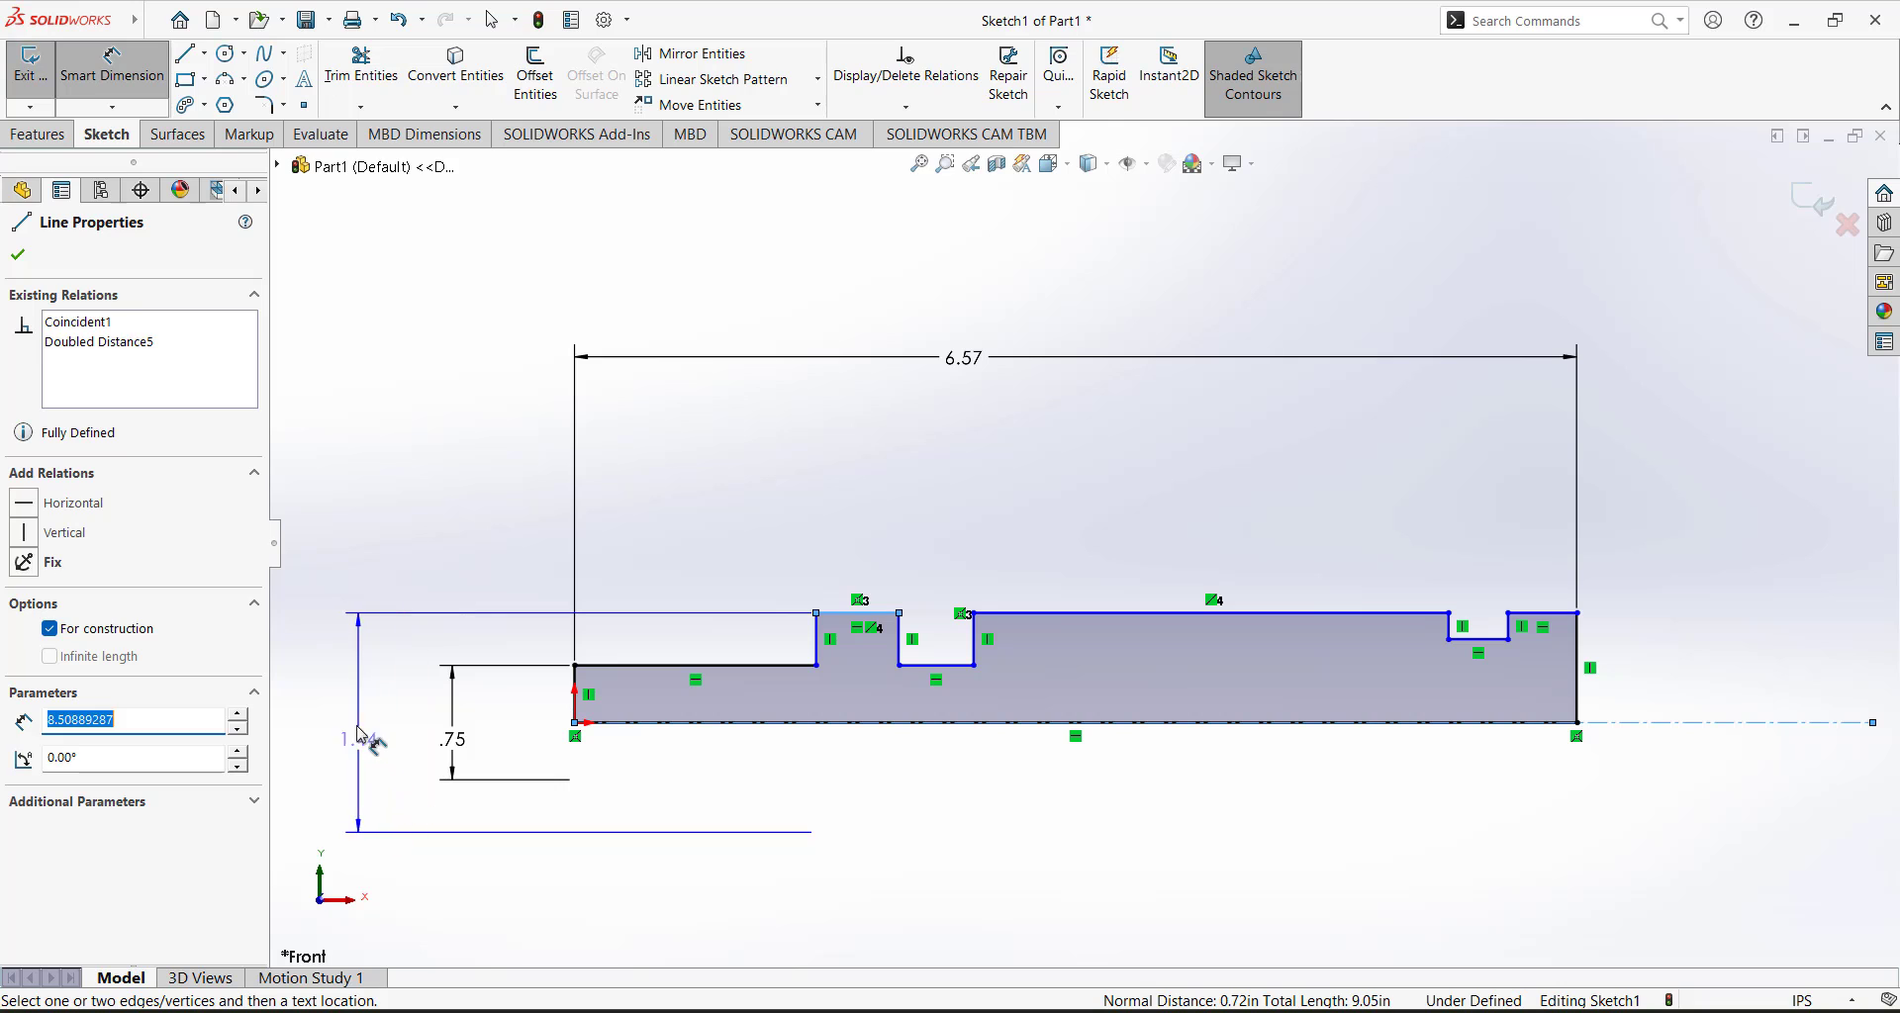
pyautogui.click(368, 732)
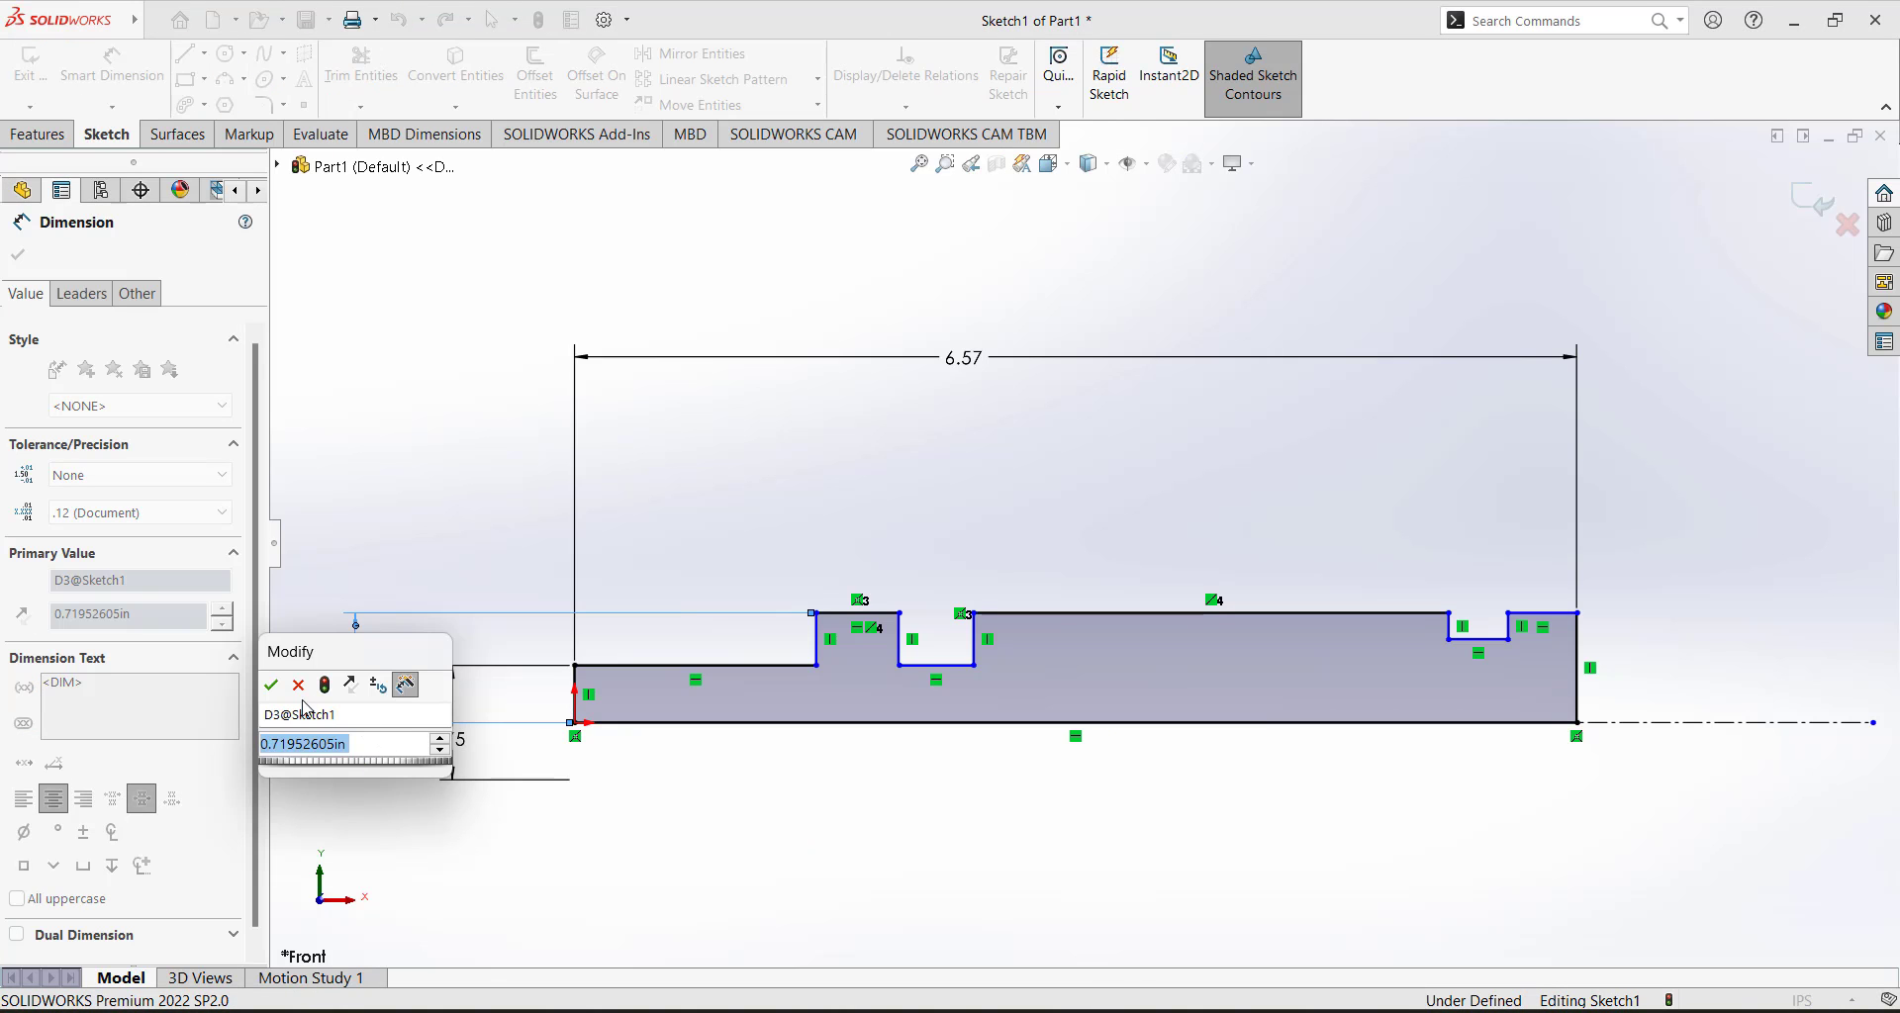
pyautogui.press('Return')
pyautogui.rightClick(357, 712)
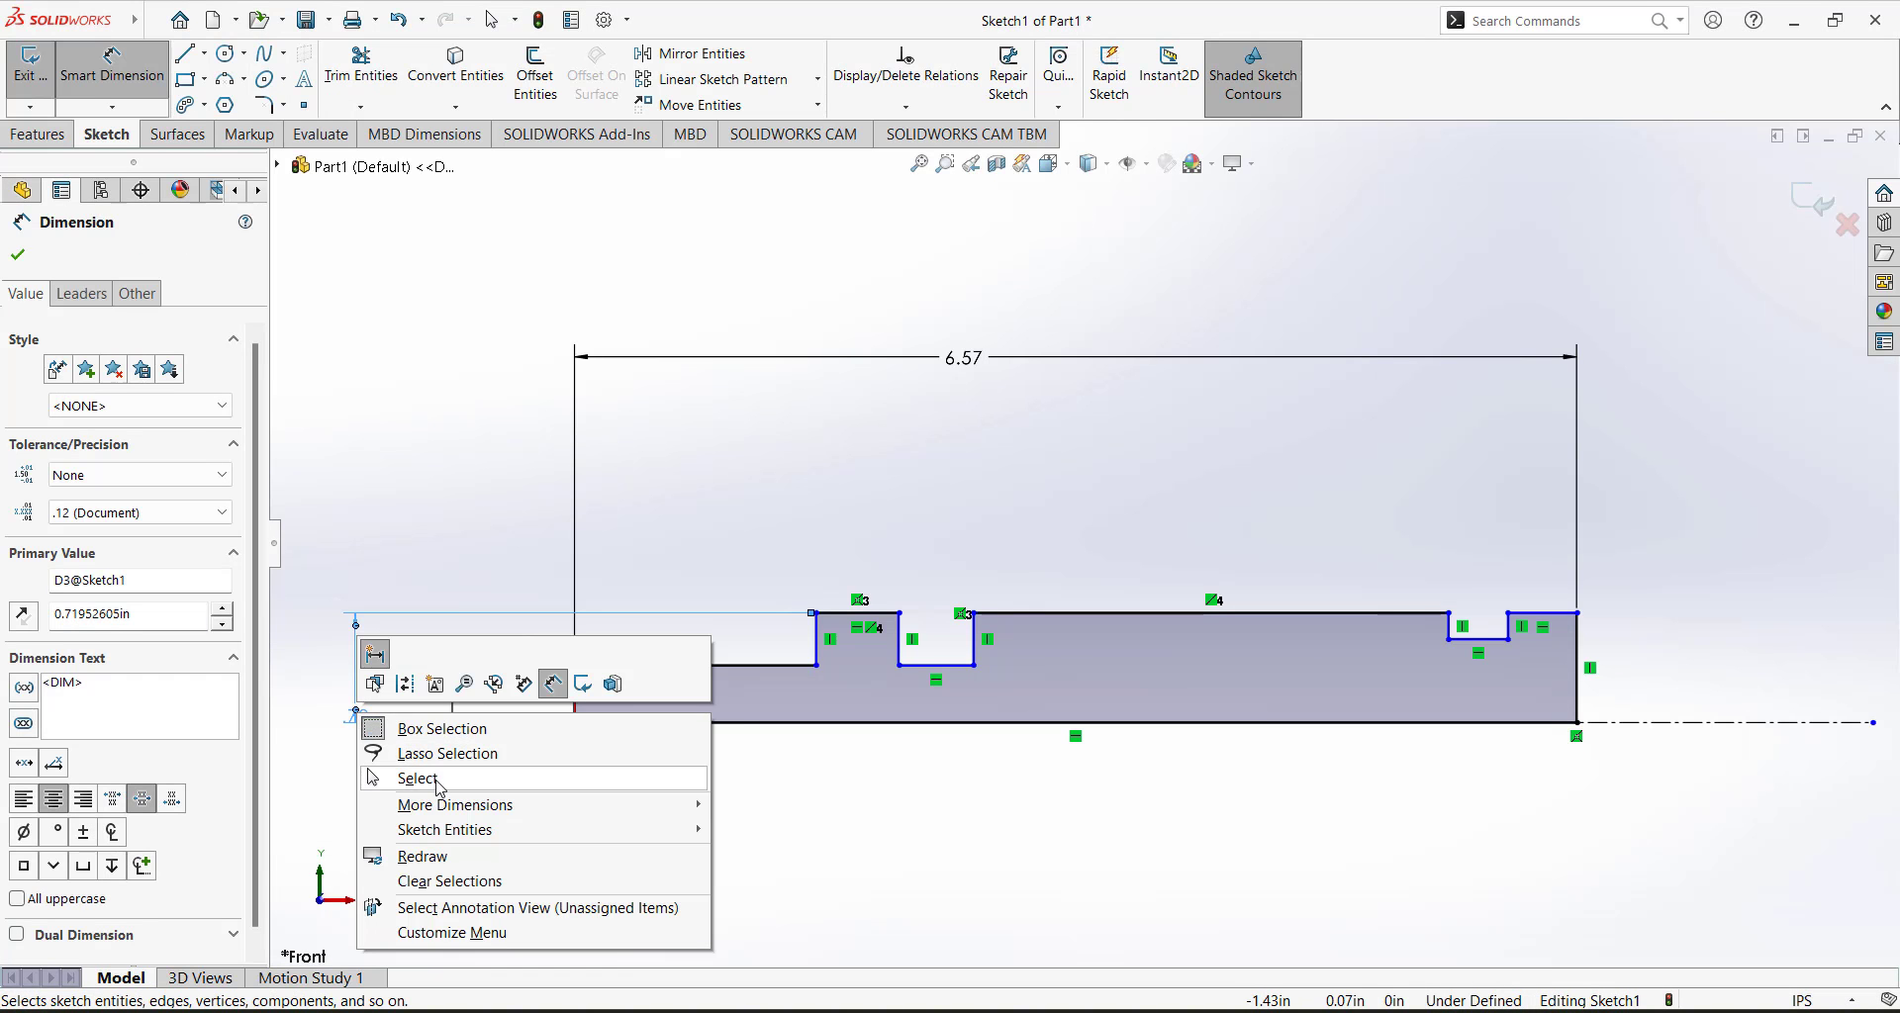
pyautogui.click(438, 783)
pyautogui.rightClick(358, 714)
pyautogui.click(401, 724)
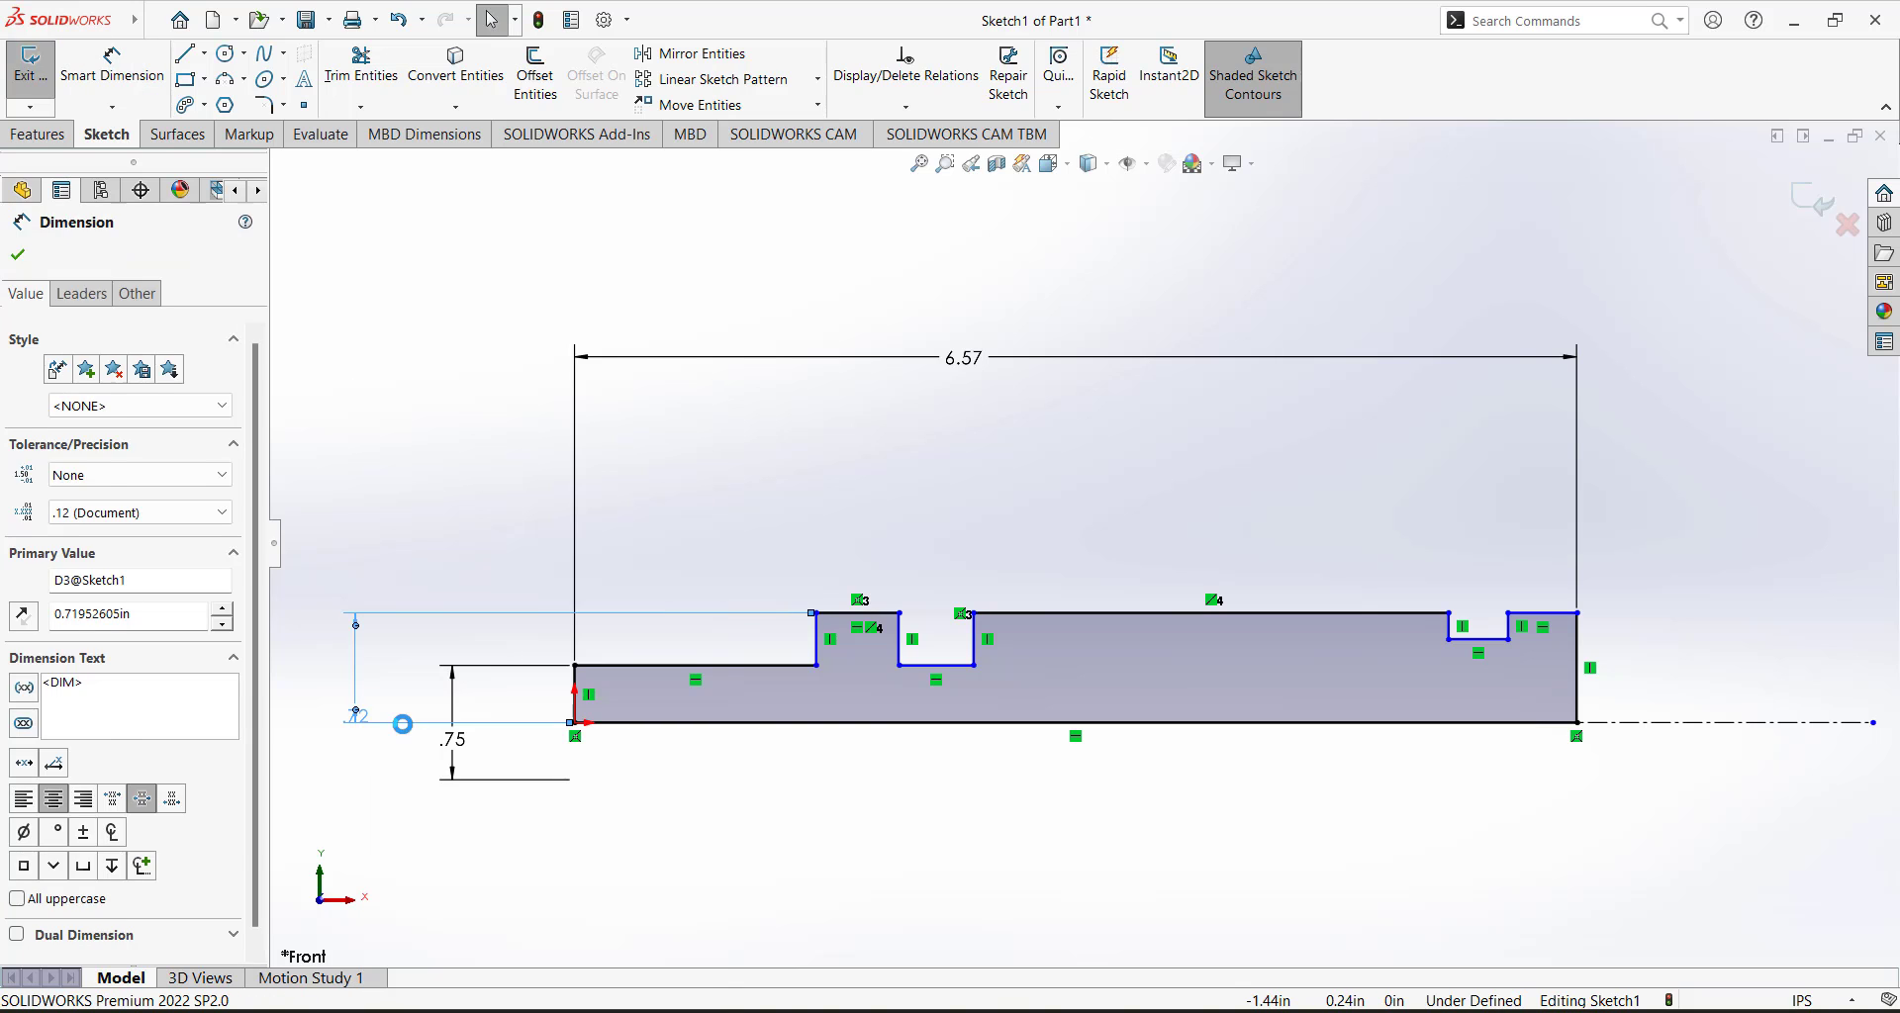
# Dimension the raised shaft segment's upper edge as a doubled distance about the centerline, set to 1 in.
pyautogui.click(112, 64)
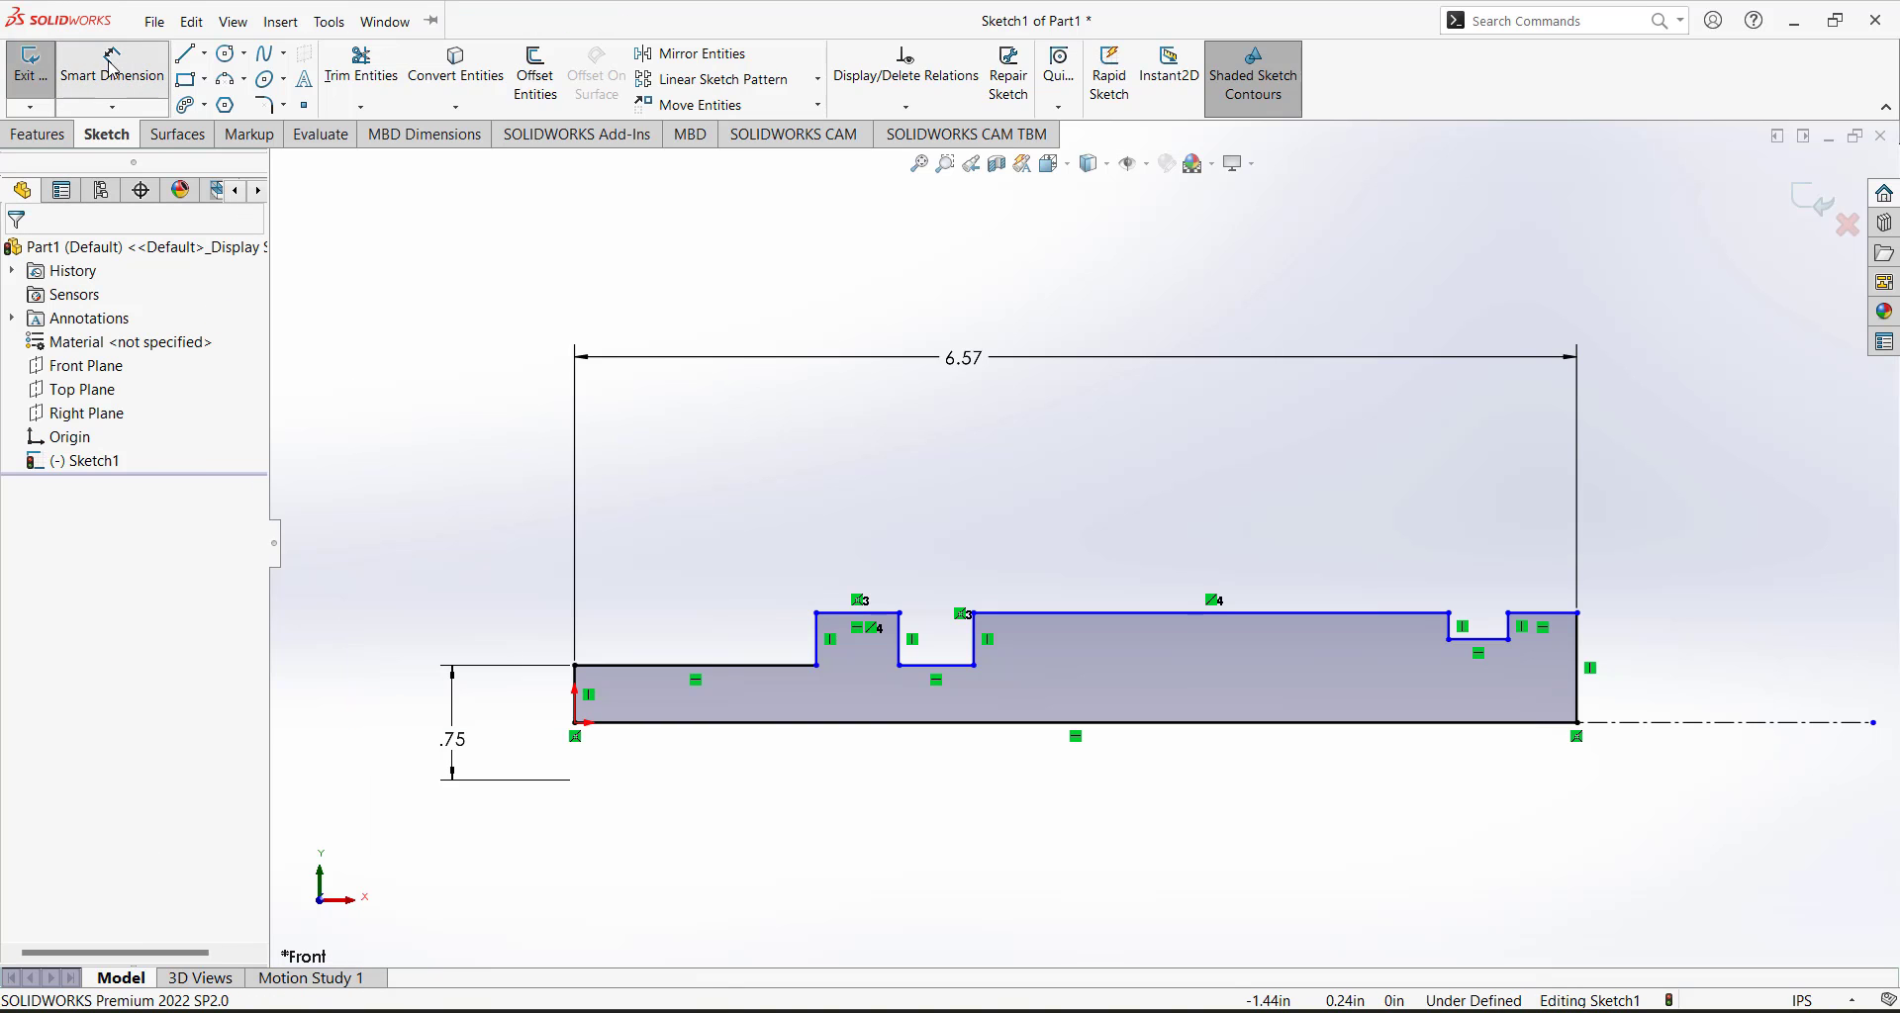
pyautogui.click(840, 615)
pyautogui.click(1730, 723)
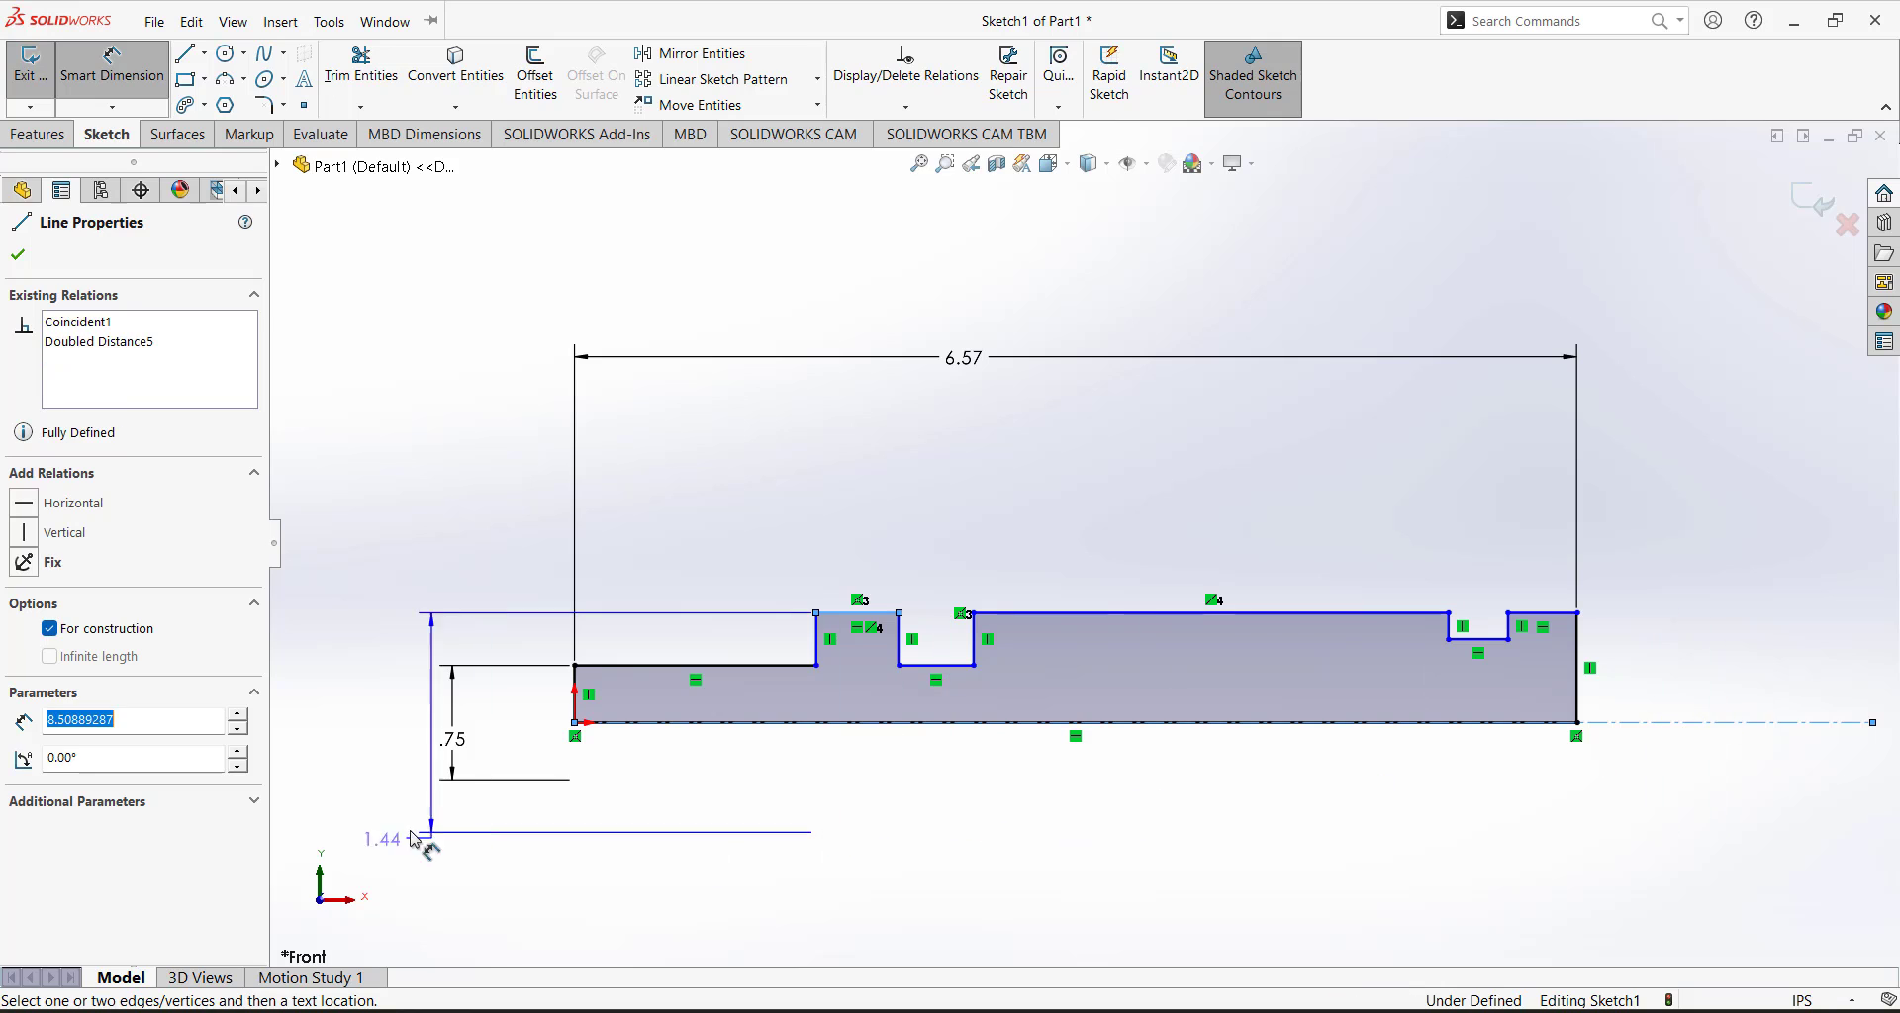
pyautogui.click(359, 775)
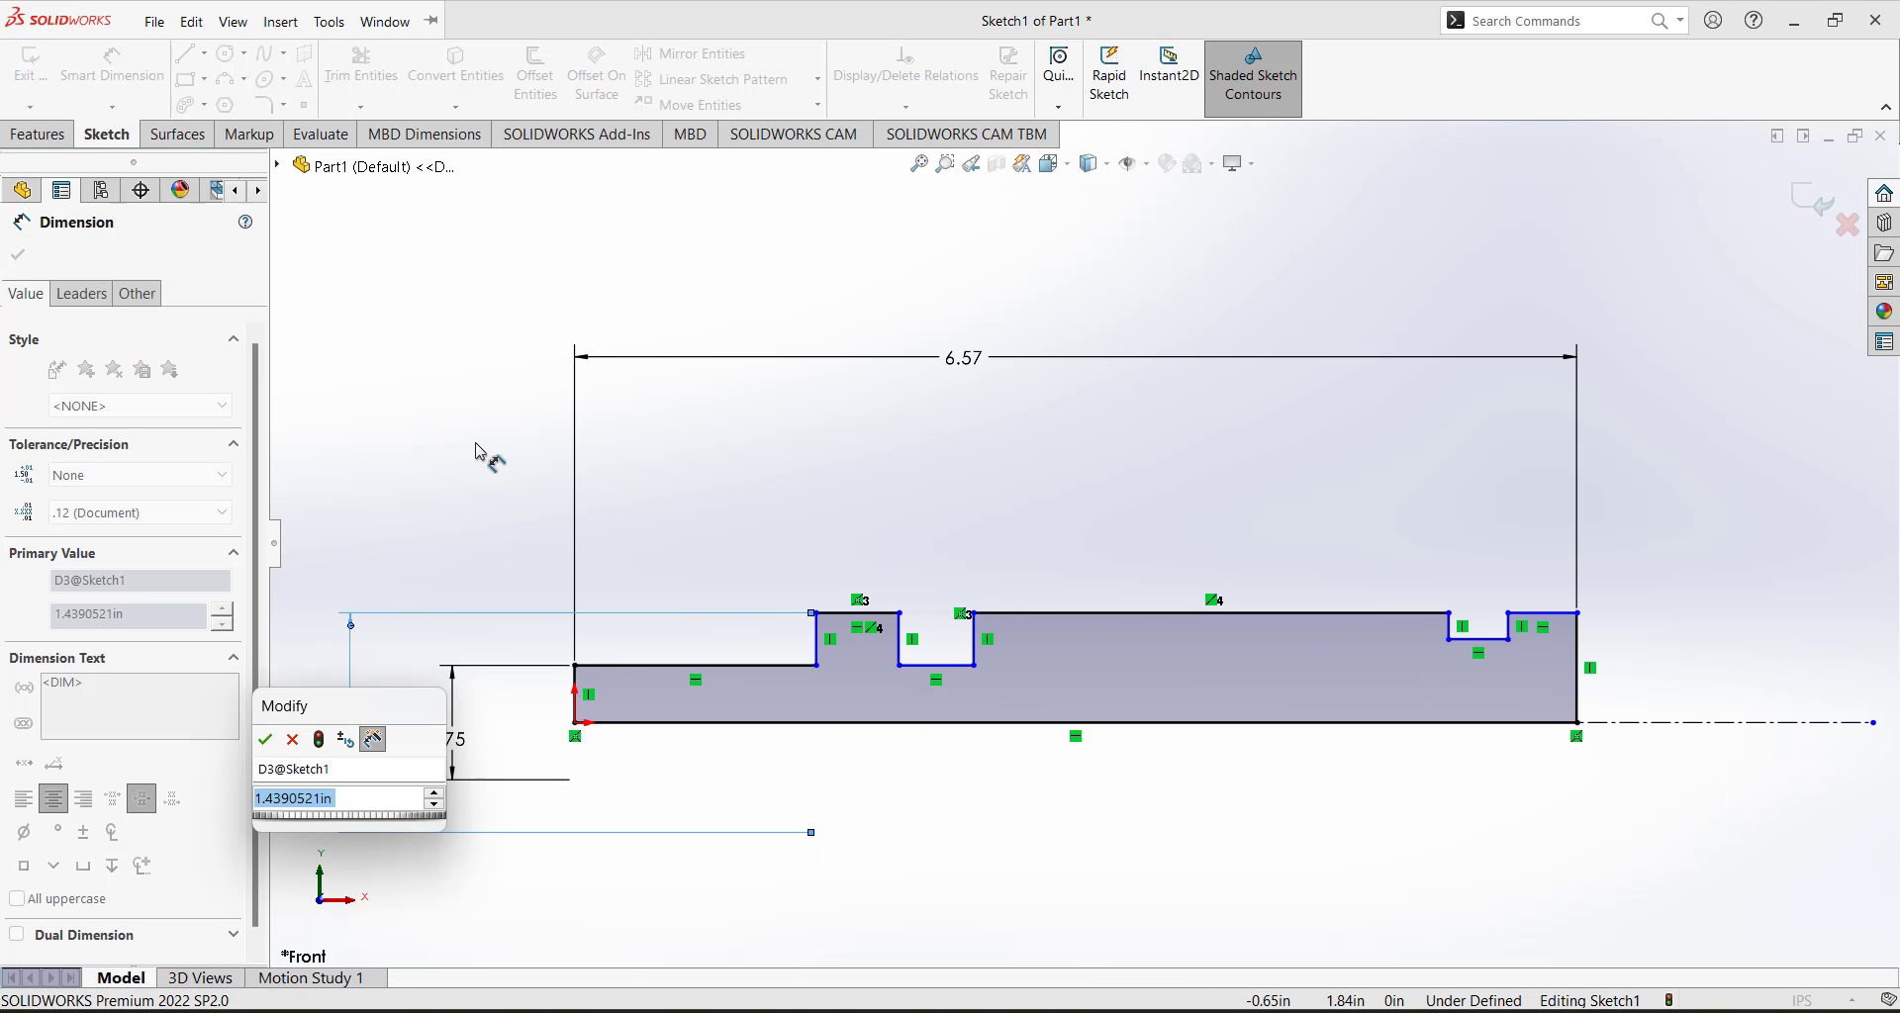
pyautogui.write('1')
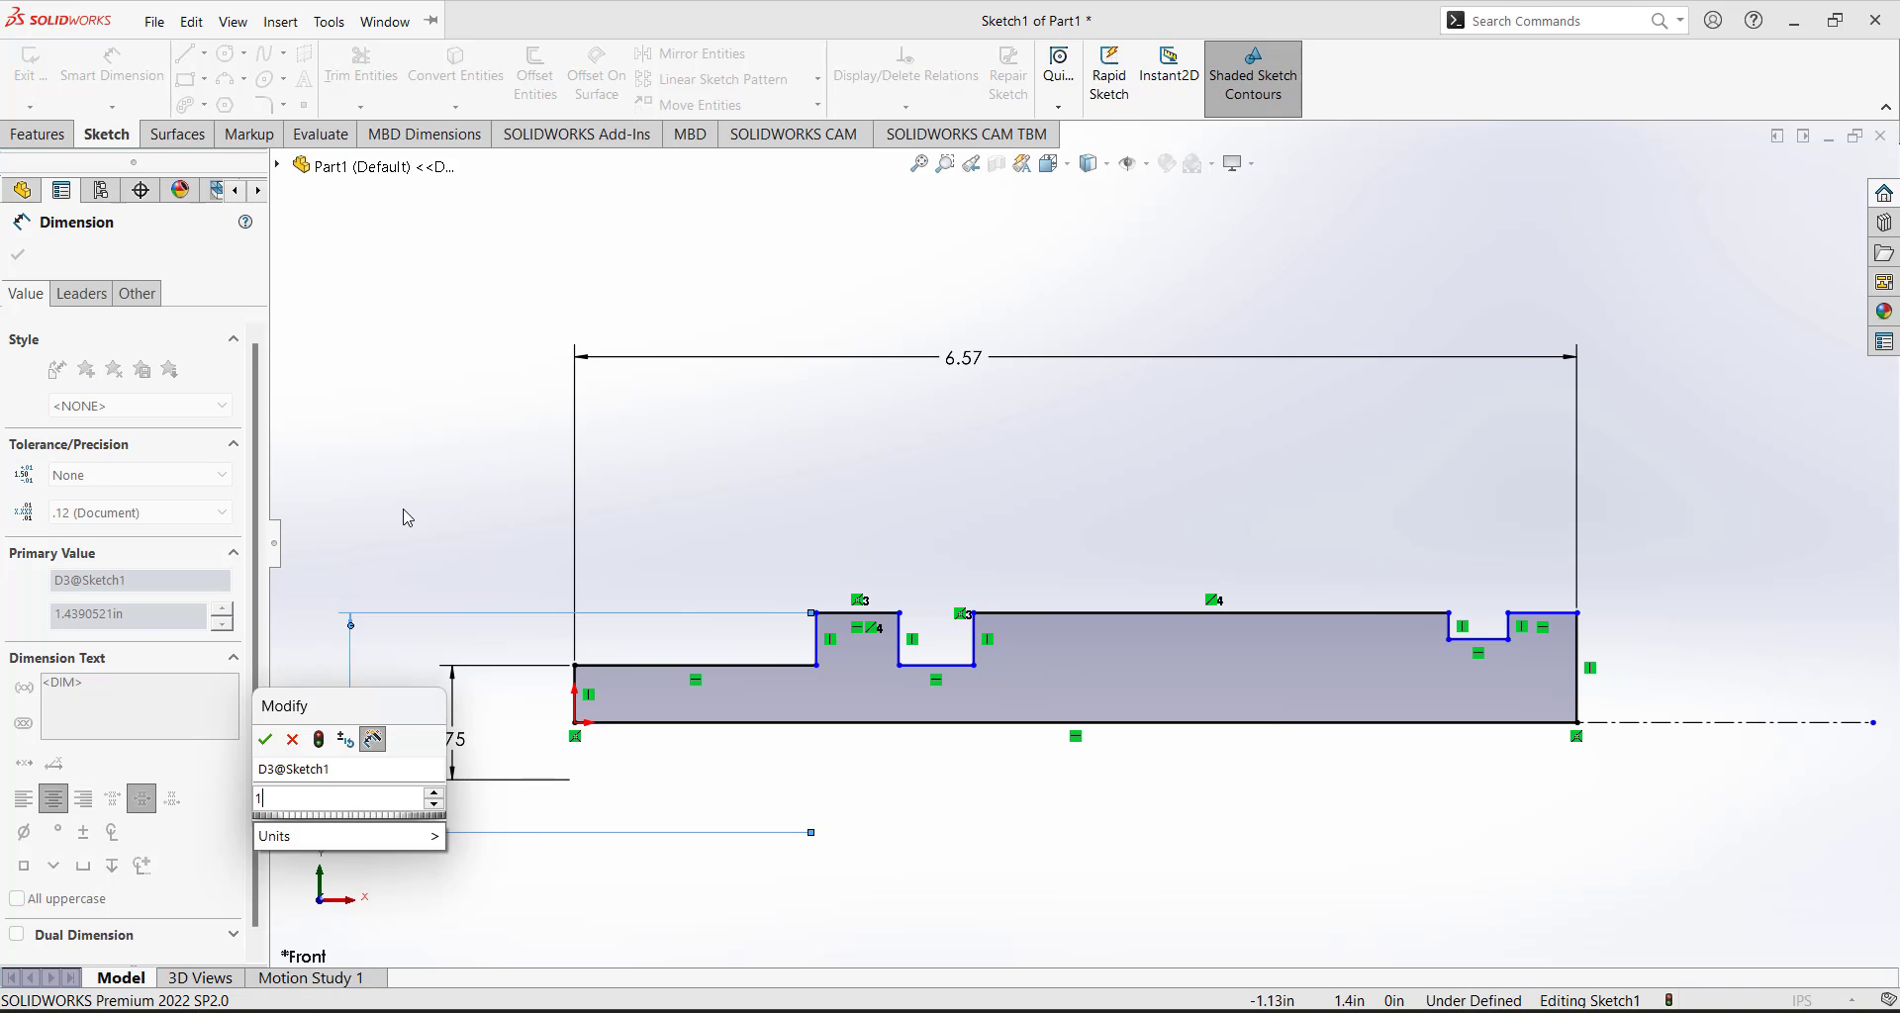
pyautogui.press('Return')
# Dimension the distance from the shaft's origin end to the near wall of the middle groove and set it to 3.23 in.
pyautogui.scroll(-2, 979, 537)
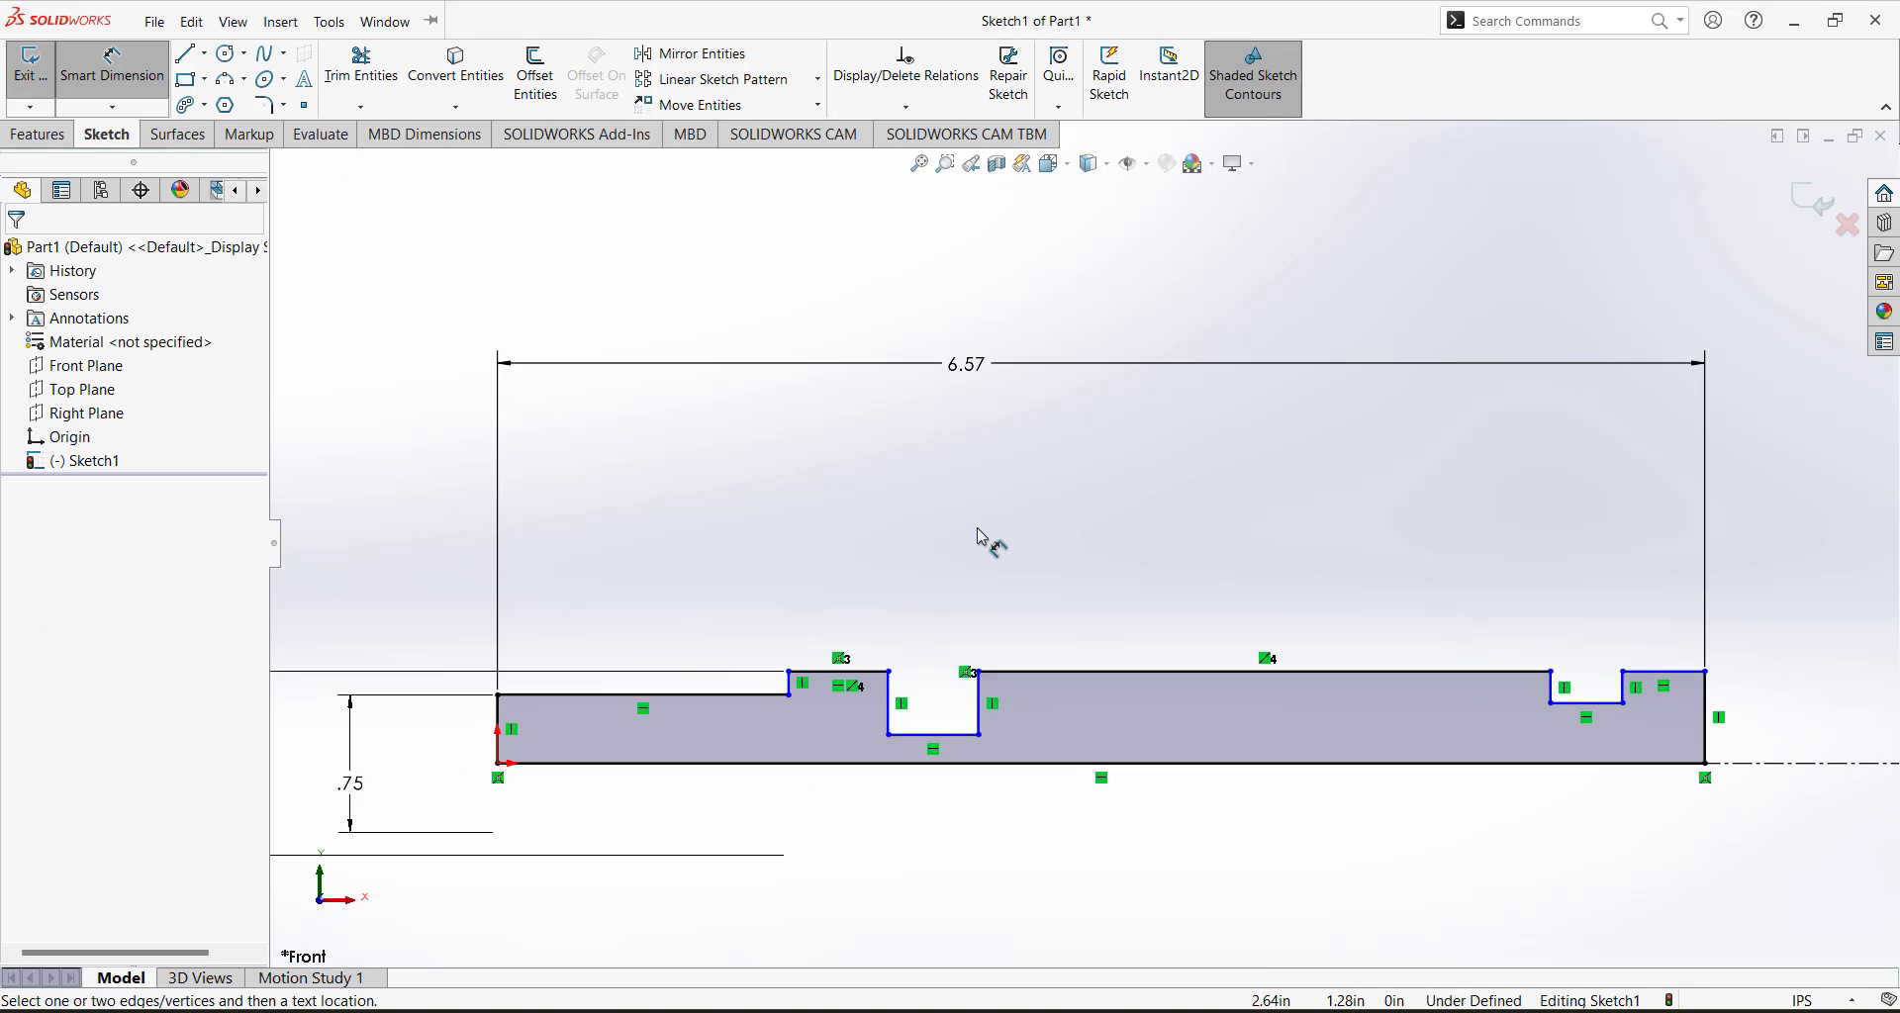
pyautogui.scroll(1, 1058, 608)
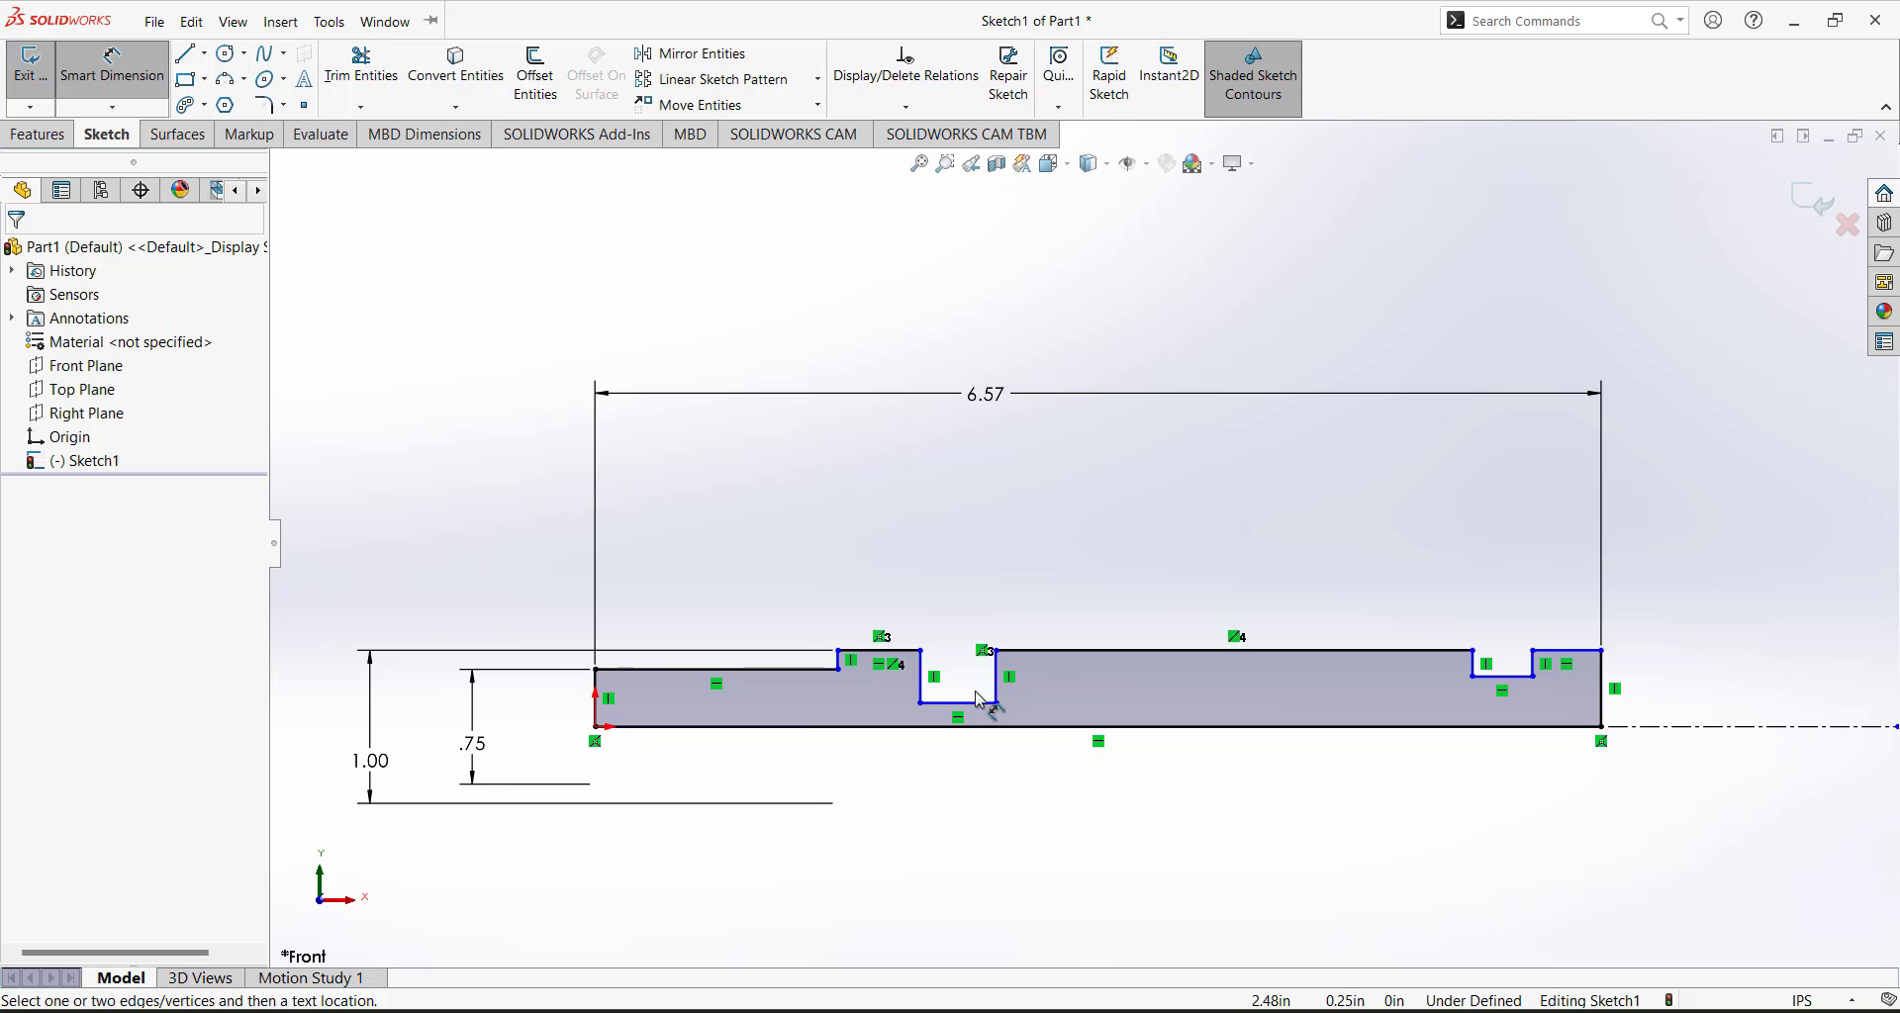
pyautogui.click(923, 690)
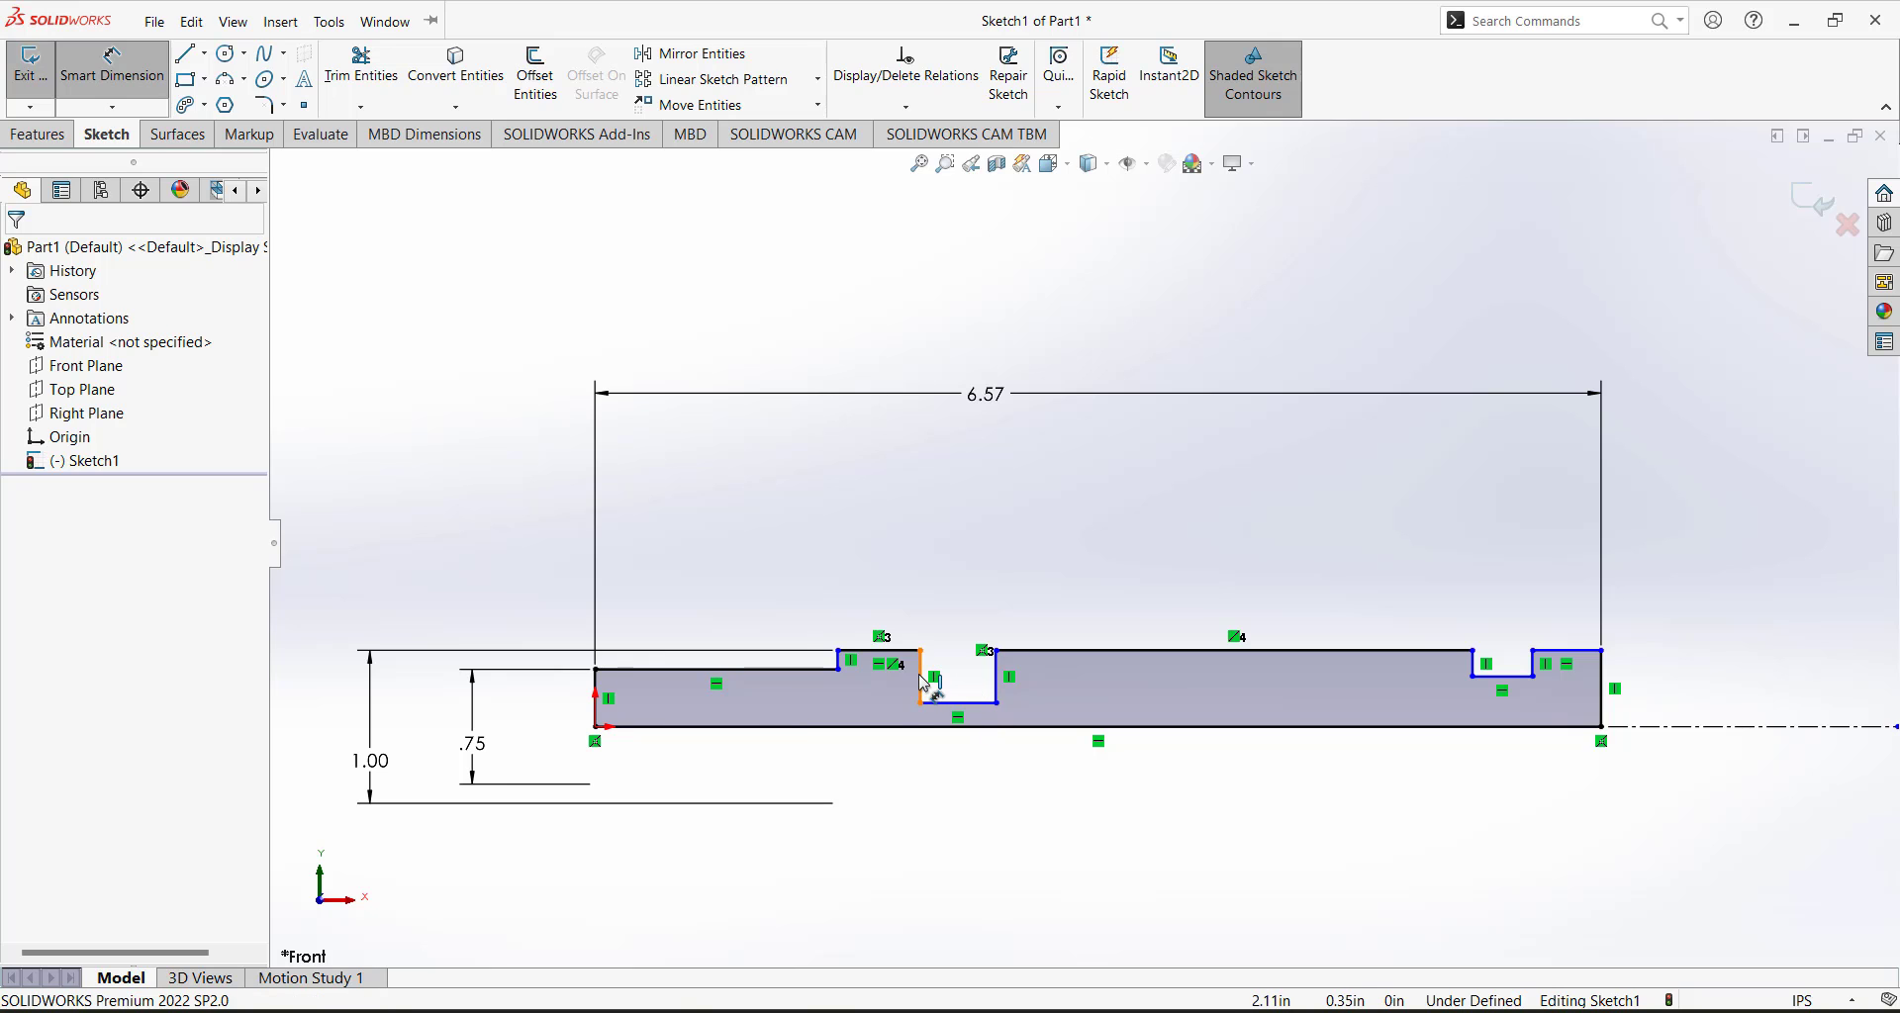
pyautogui.click(600, 696)
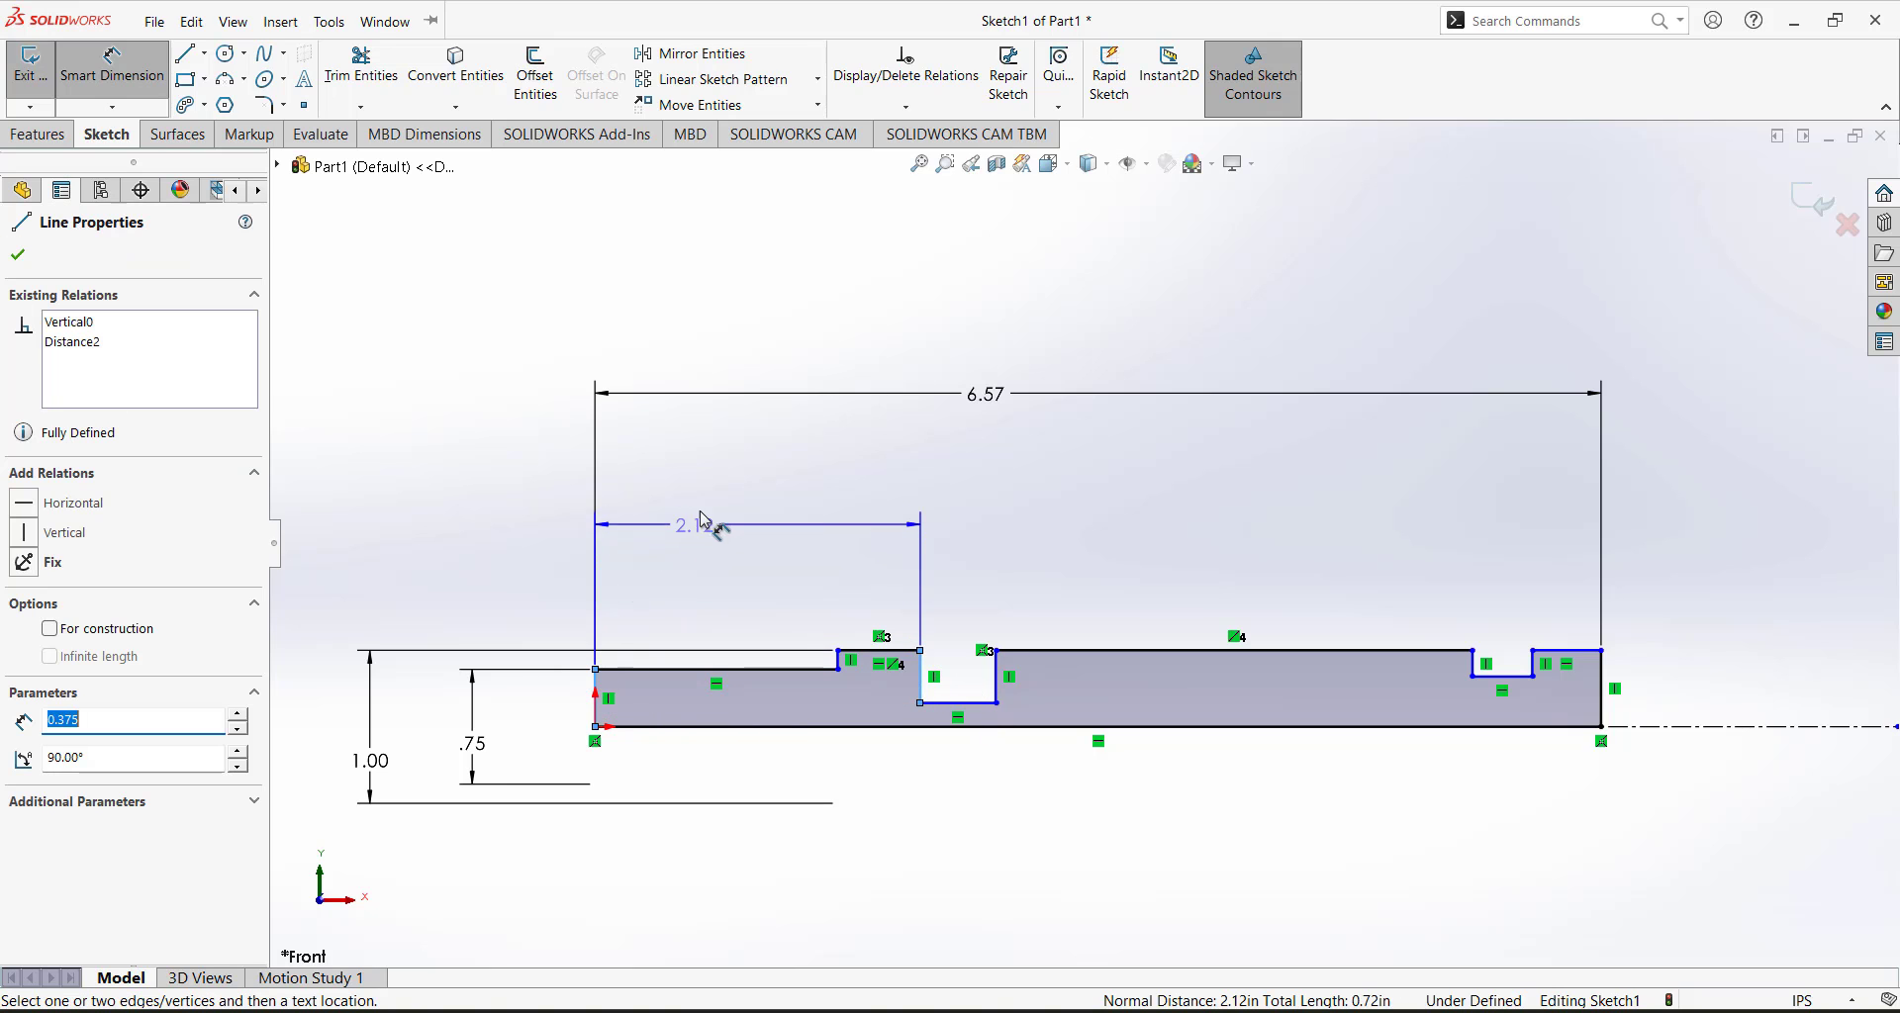
pyautogui.click(752, 469)
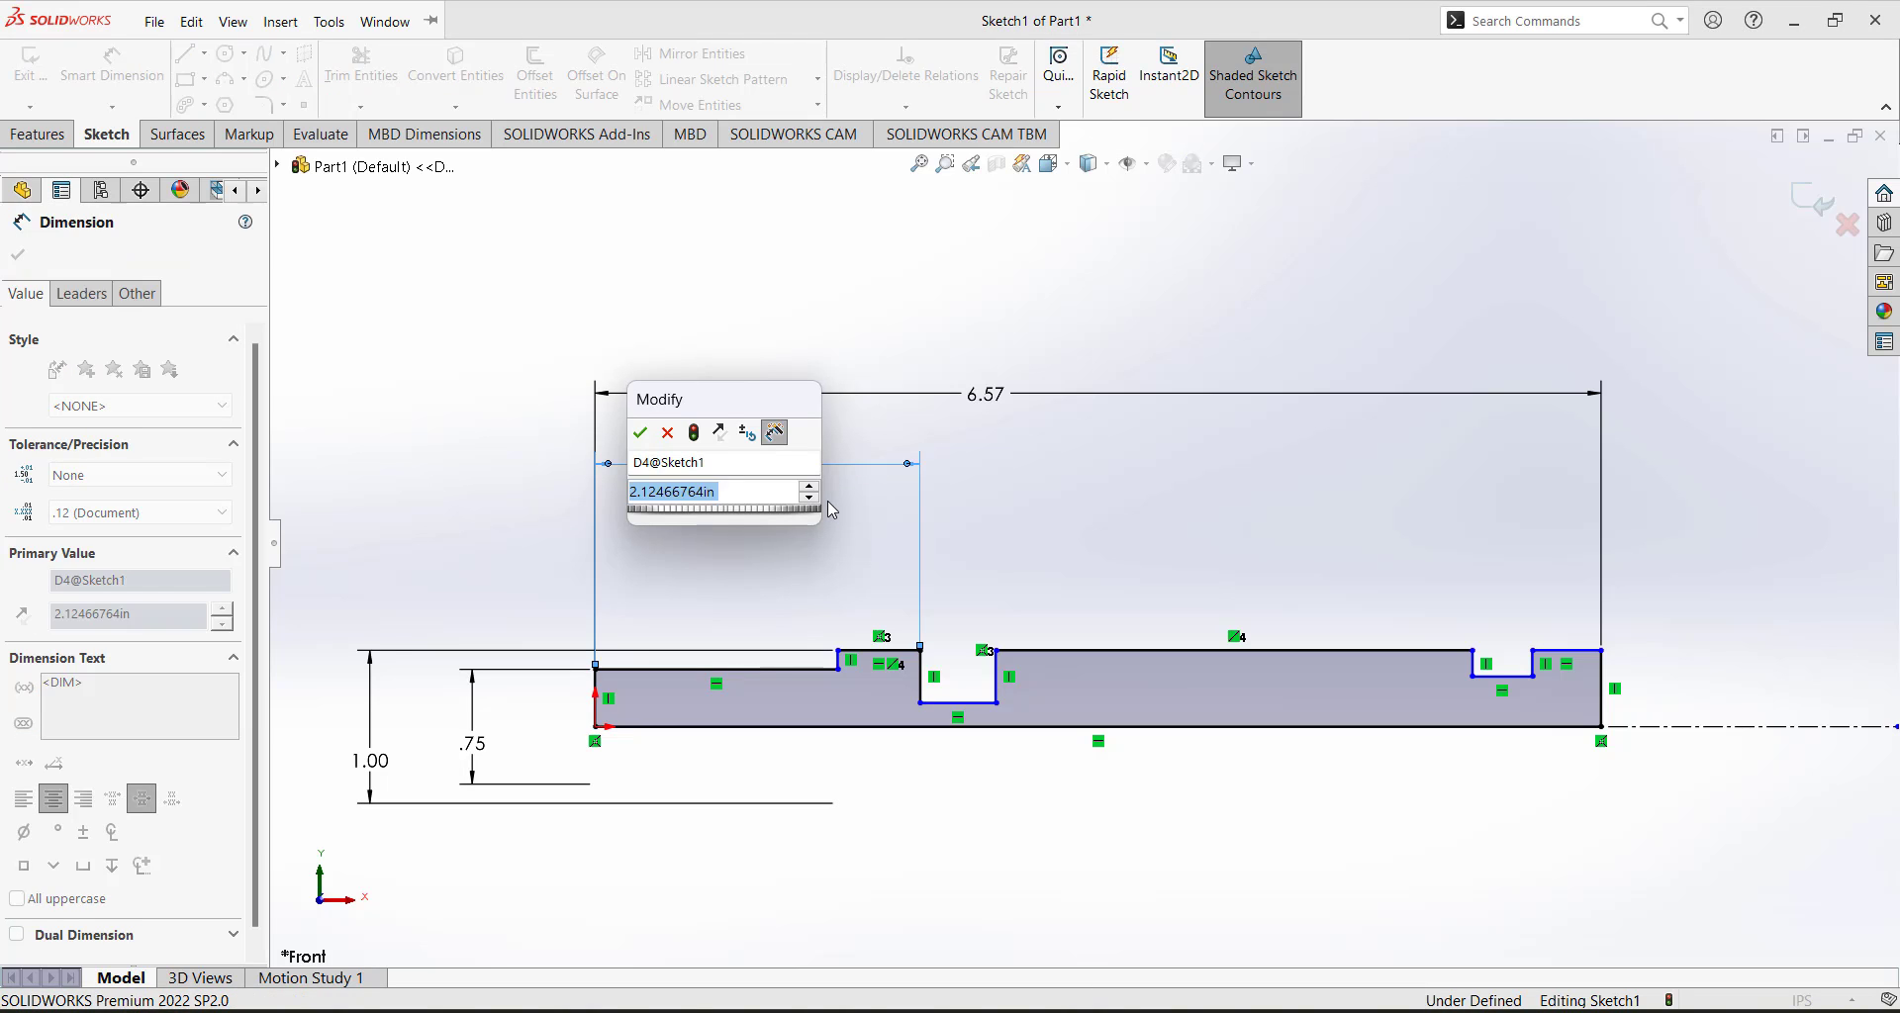
pyautogui.write('3.23')
pyautogui.press('Return')
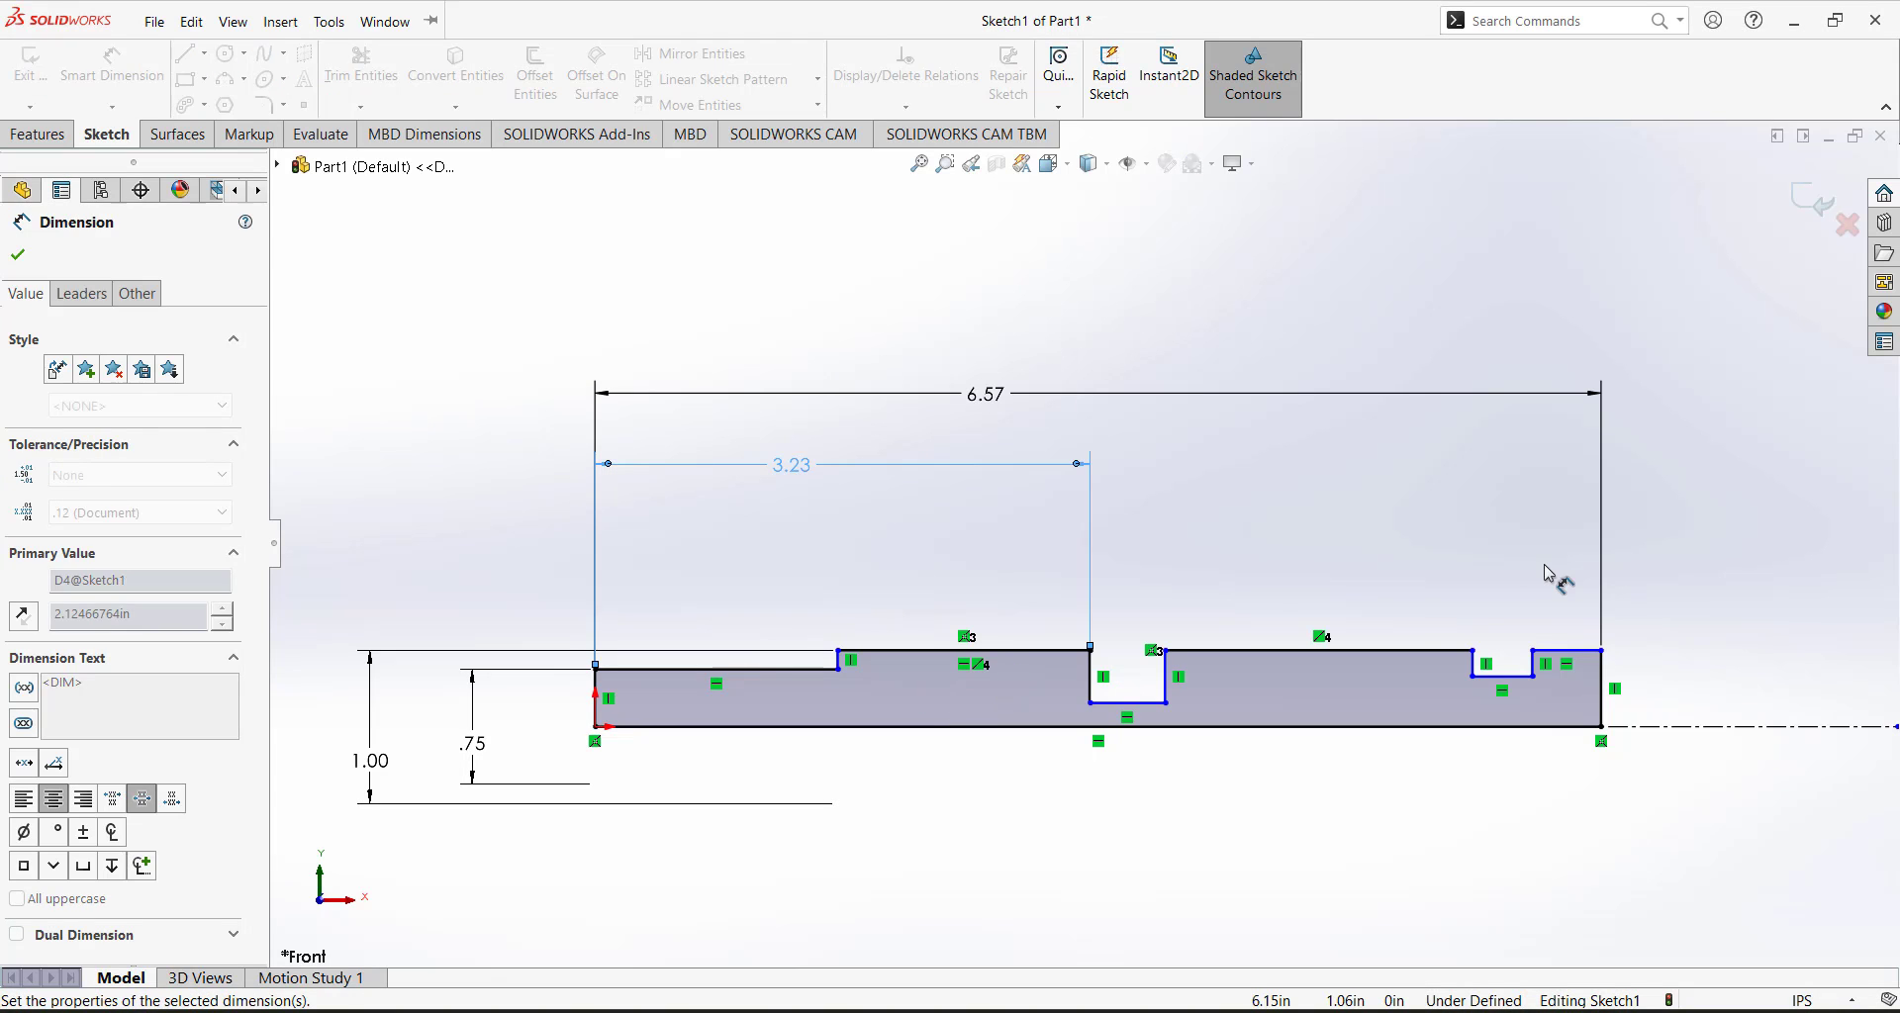
# Dimension the middle groove's bottom edge as a doubled distance about the centerline, set to 0.94 in.
pyautogui.click(1146, 704)
pyautogui.click(1633, 727)
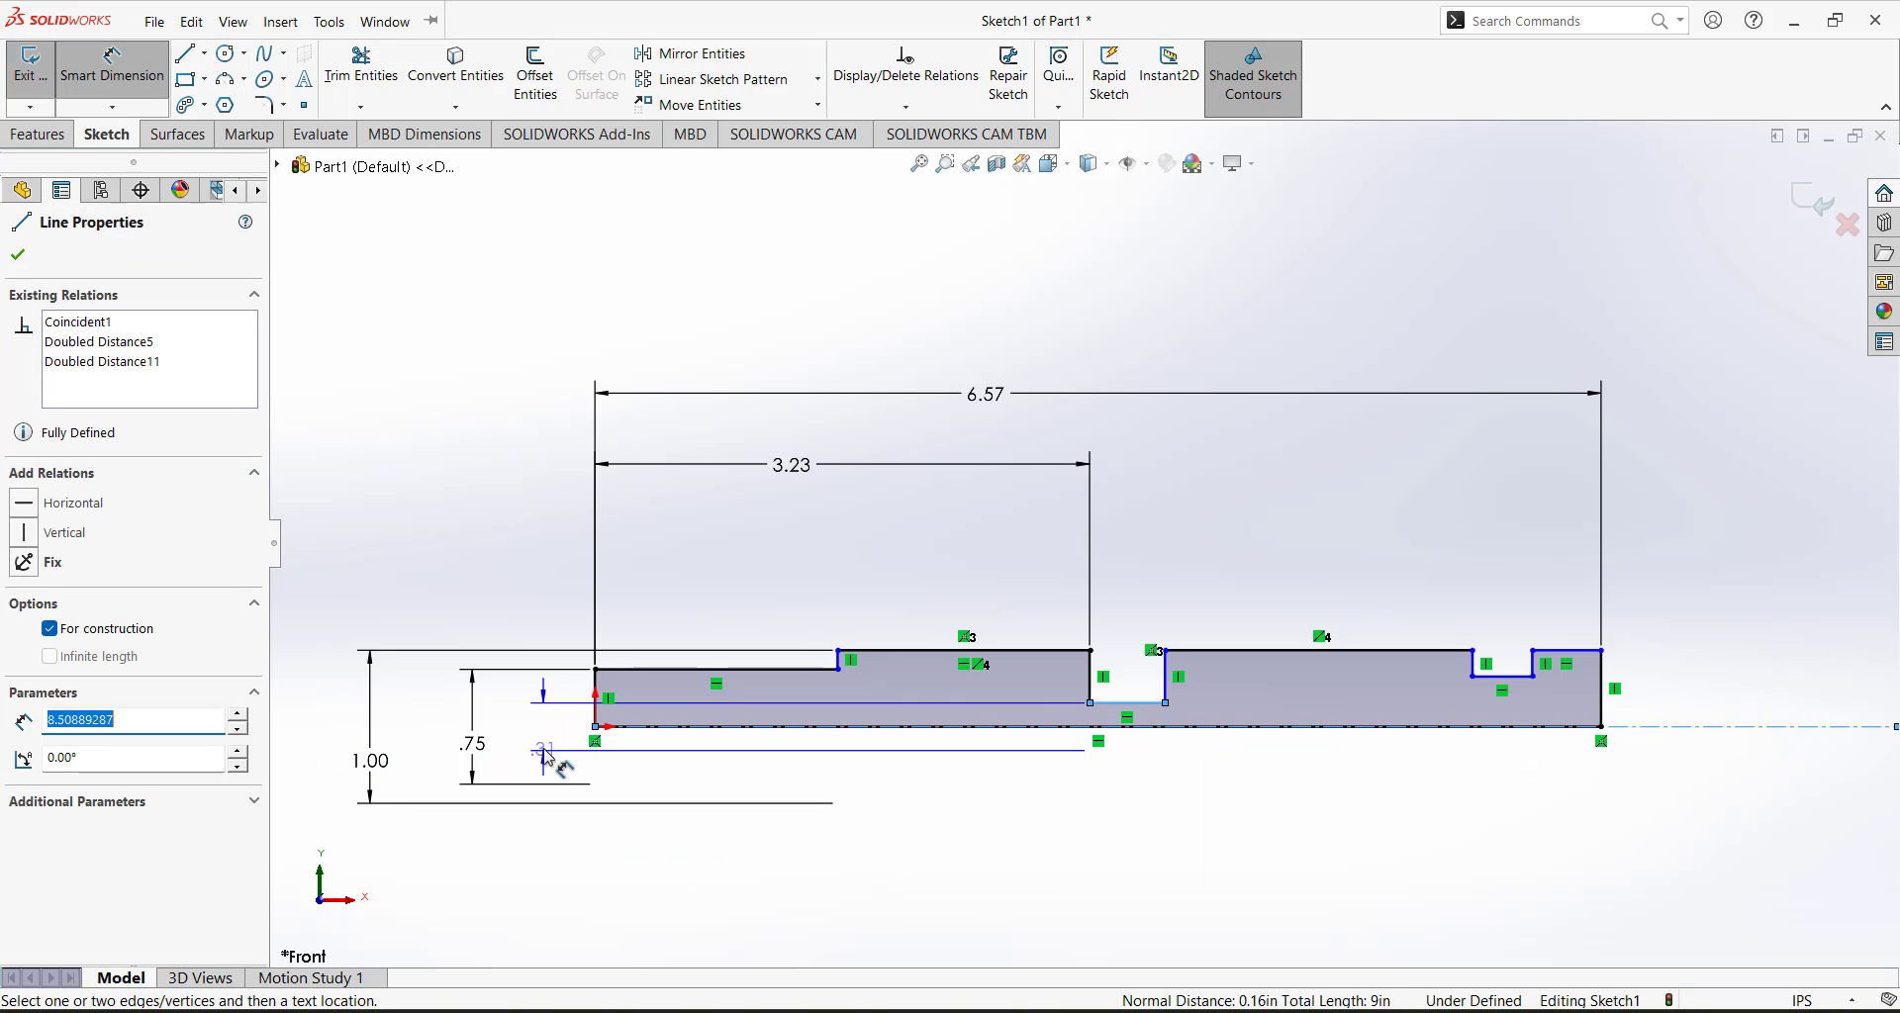
pyautogui.click(546, 757)
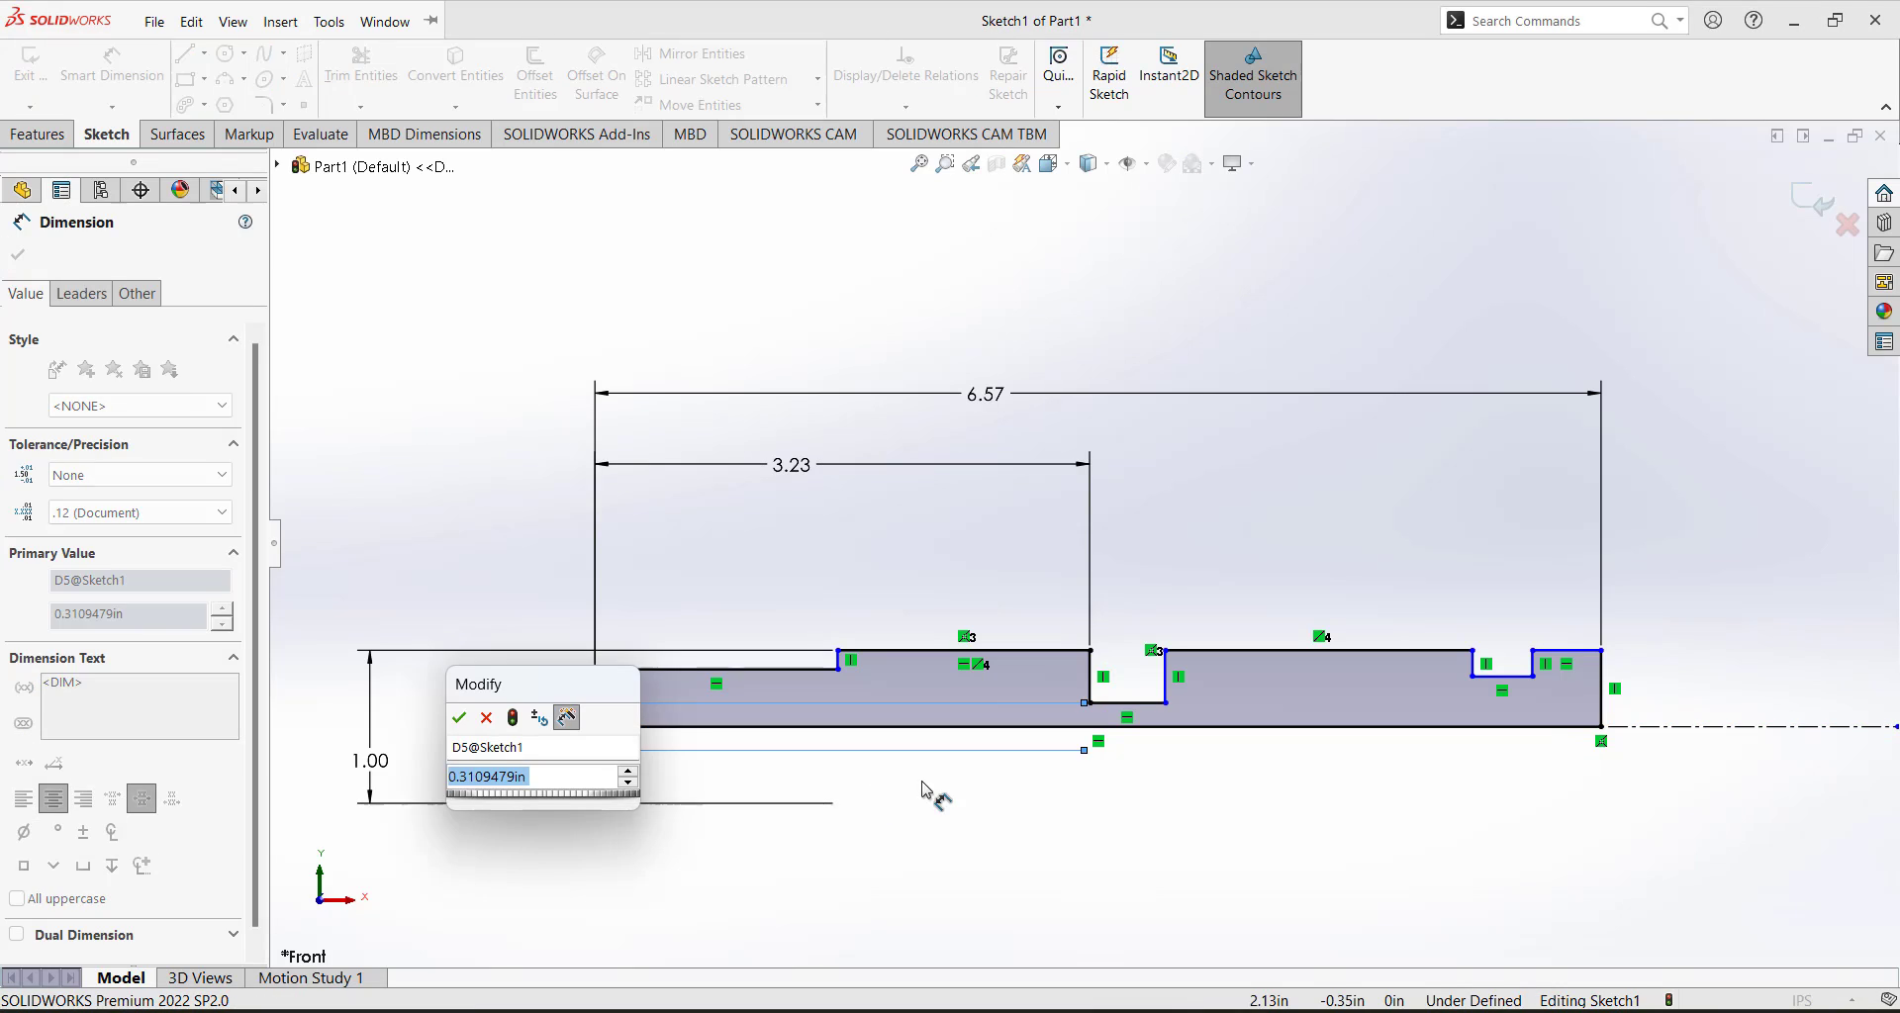
pyautogui.write('0.98')
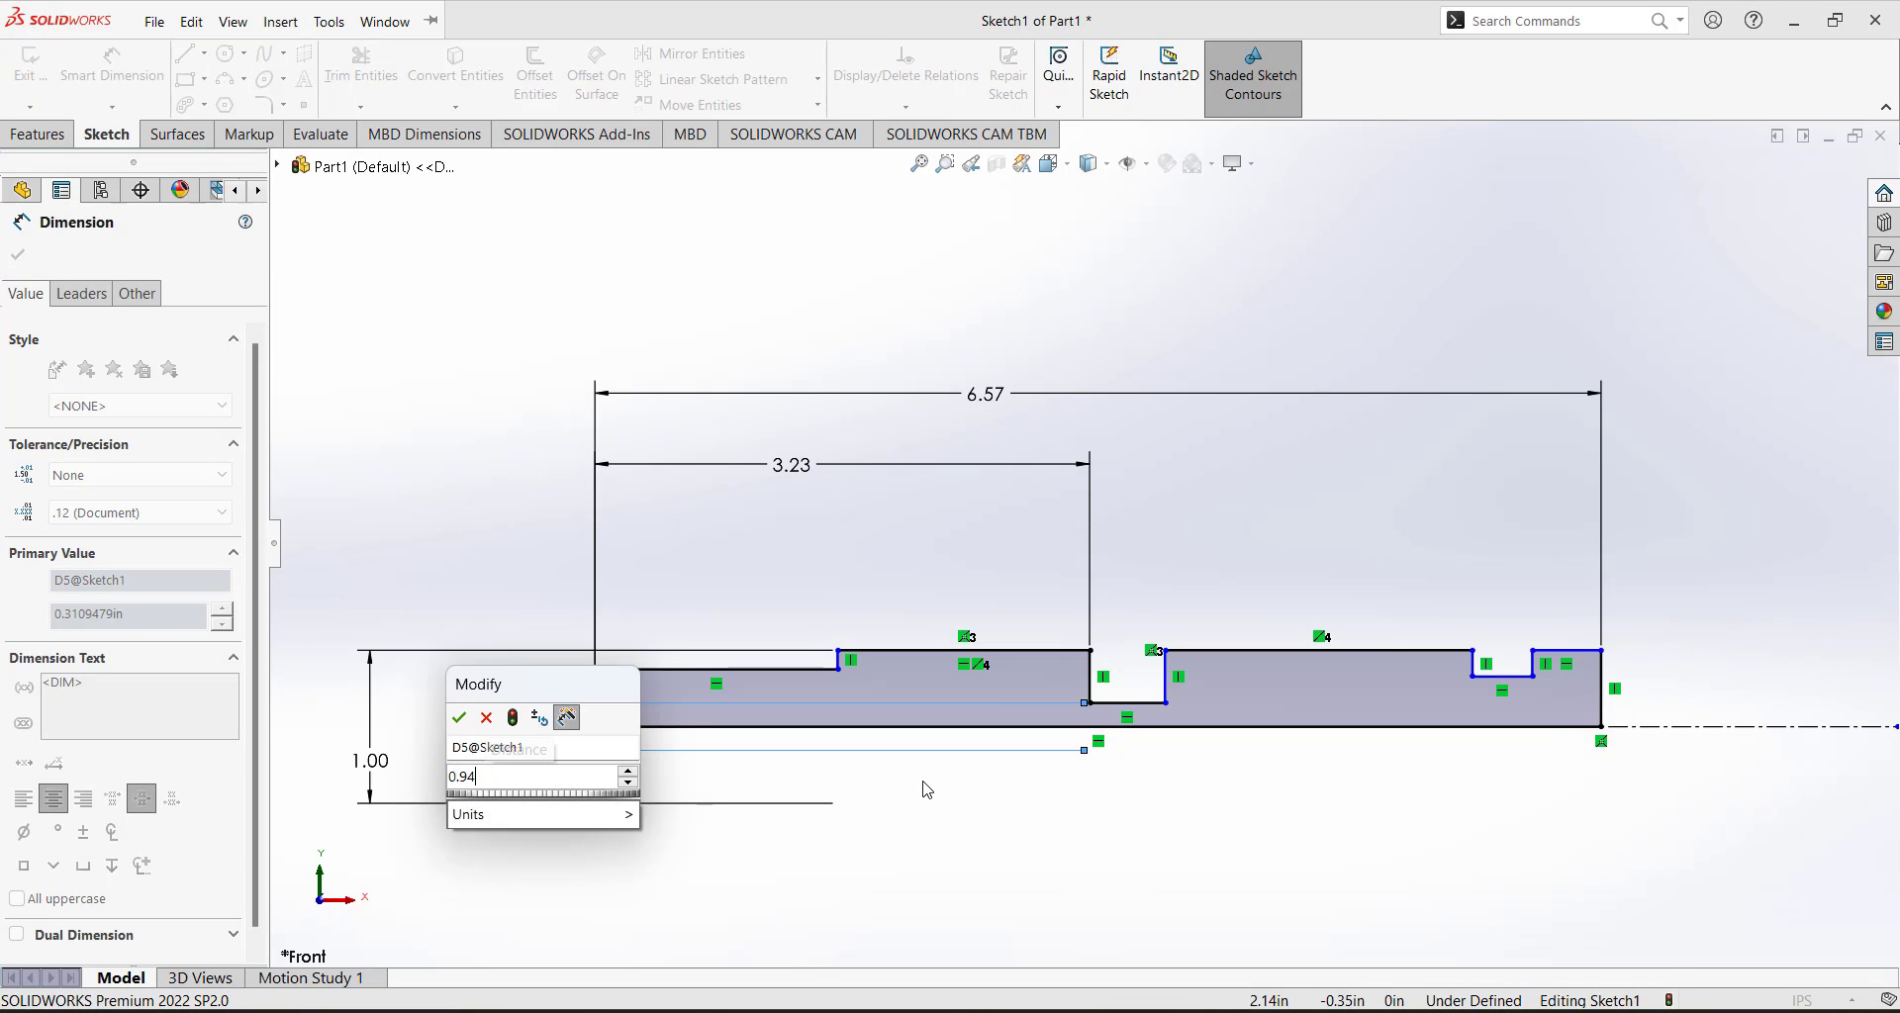
pyautogui.press('Return')
pyautogui.click(1074, 823)
# Dimension the width of the middle groove and set it to .046 in.
pyautogui.scroll(-2, 1173, 616)
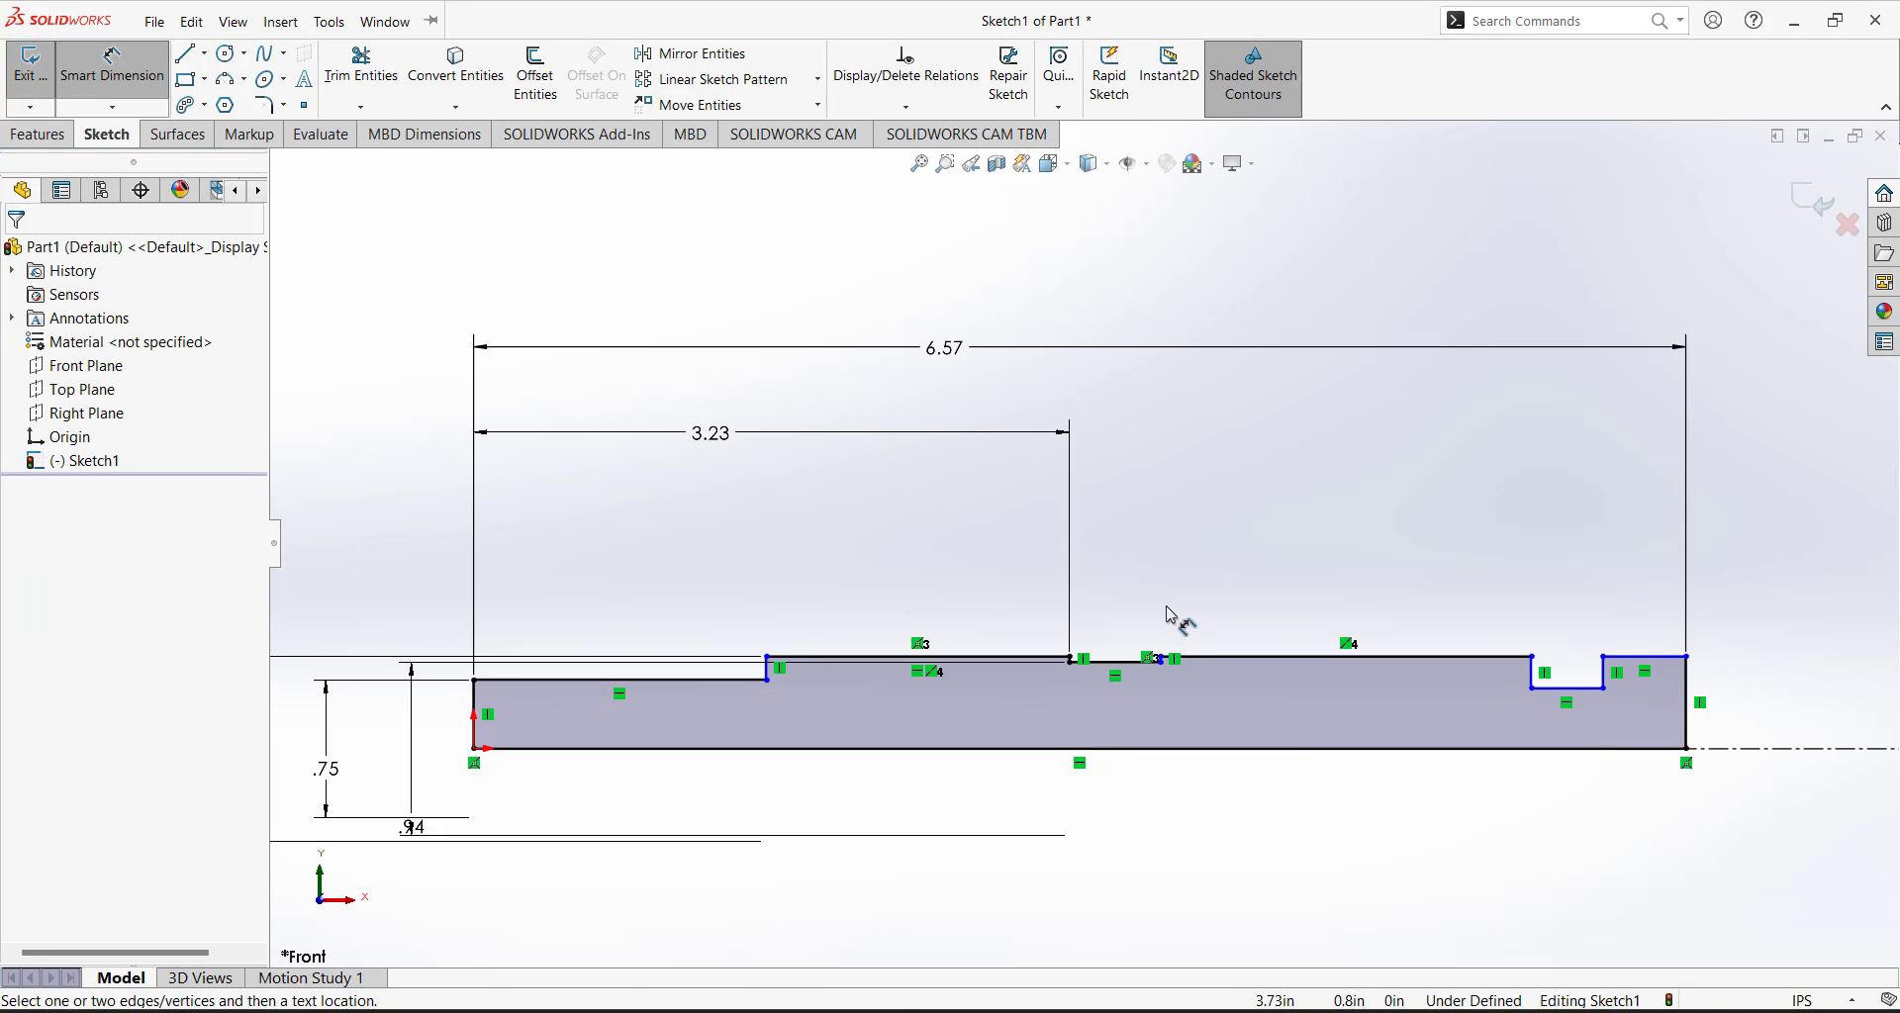
pyautogui.click(1119, 660)
pyautogui.click(1117, 566)
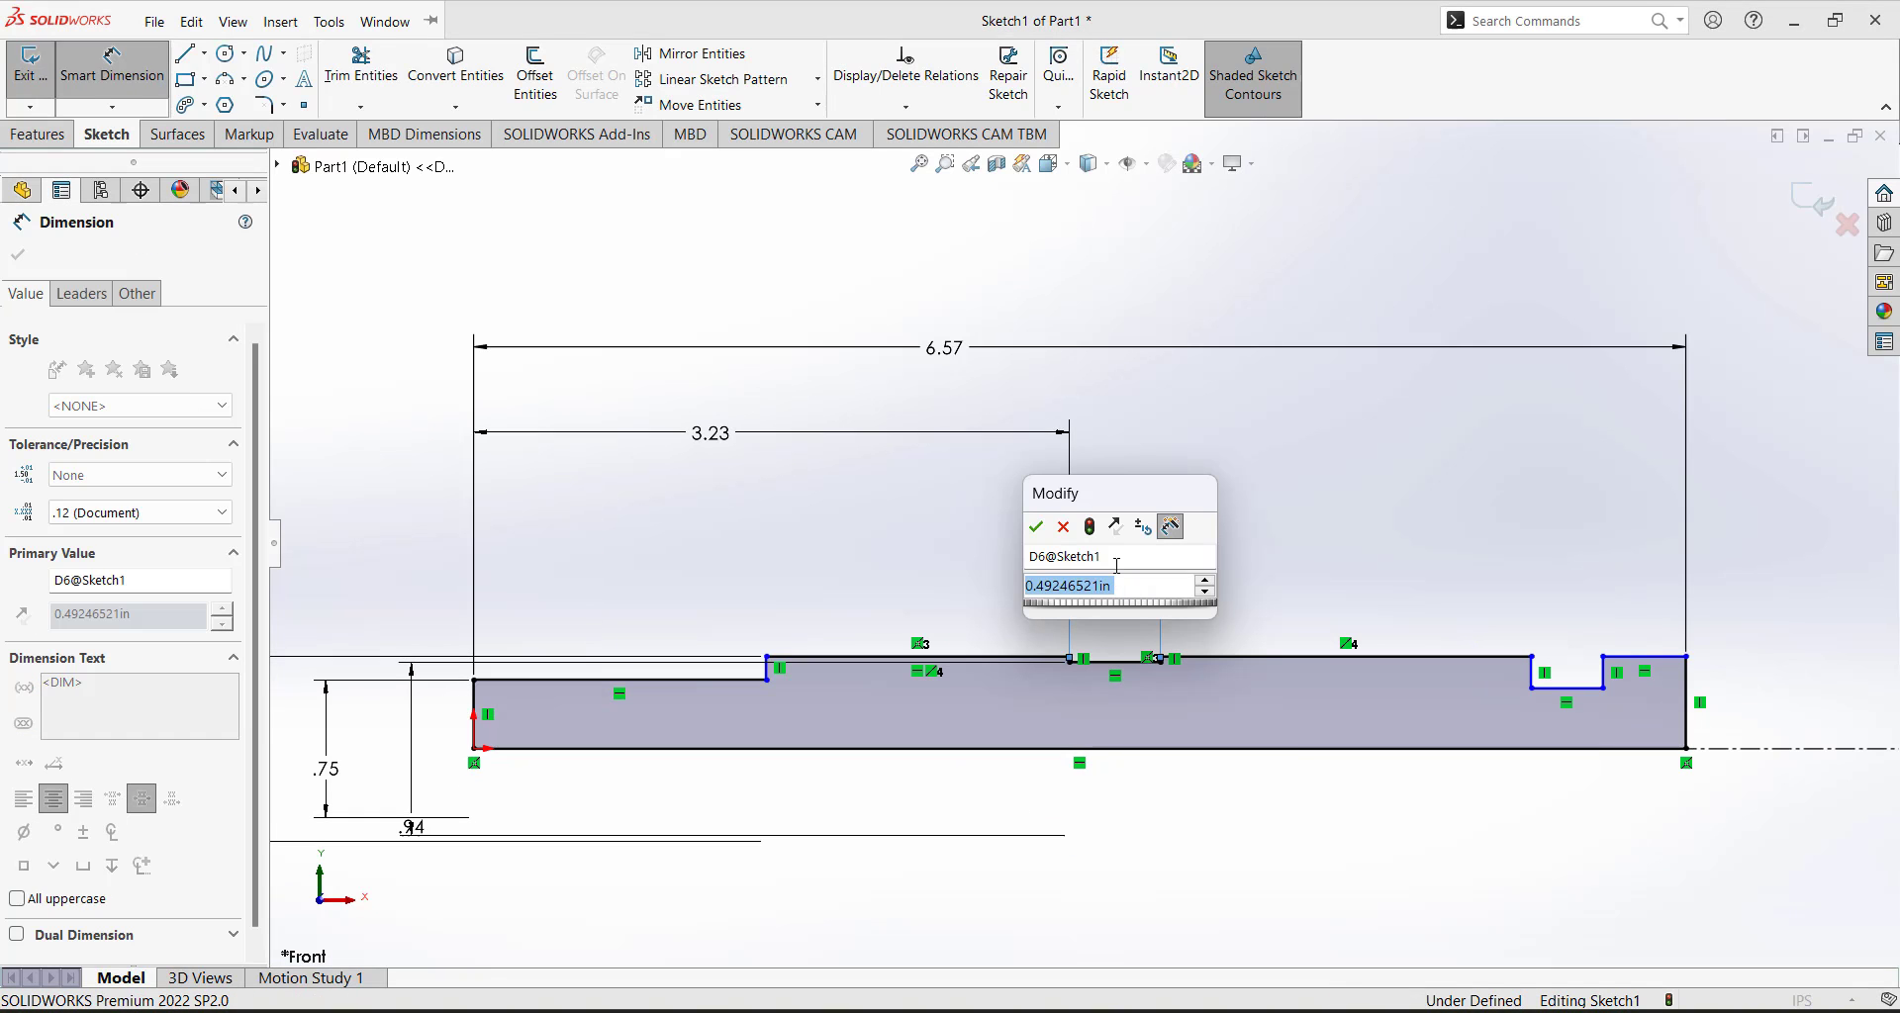
pyautogui.write('.046')
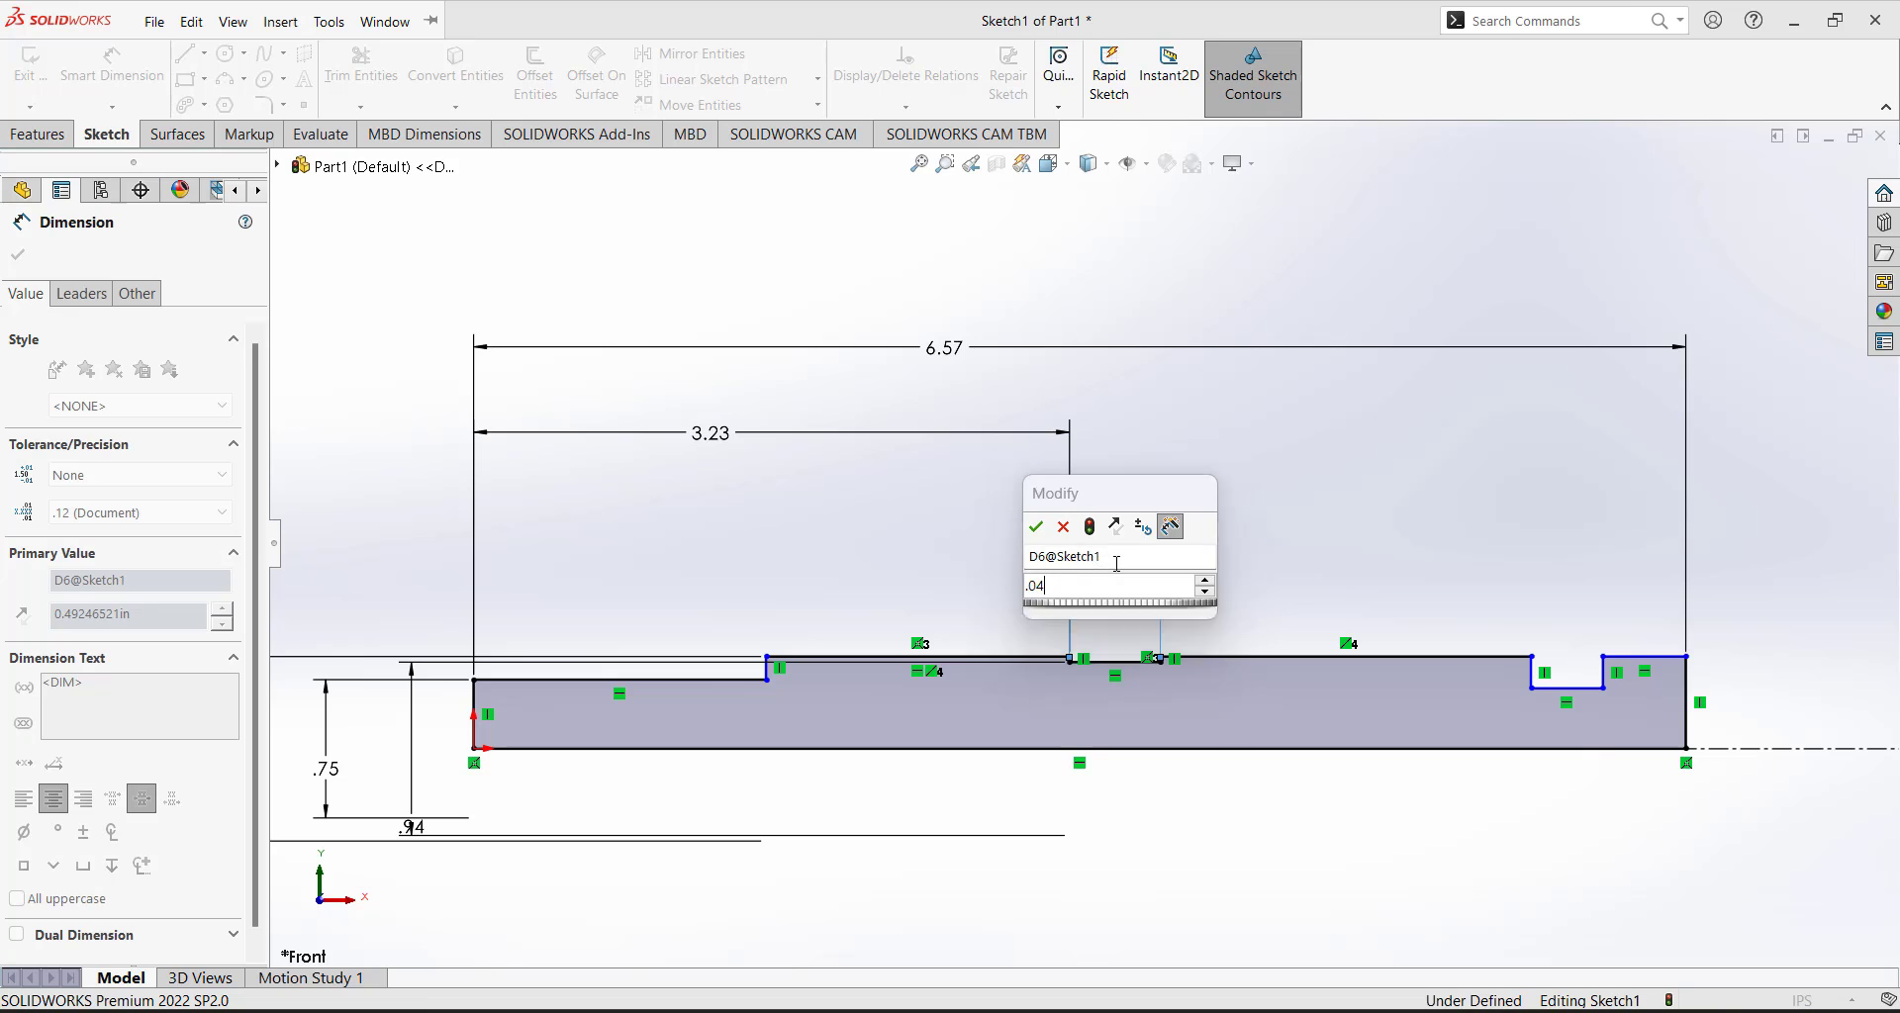
pyautogui.press('Return')
pyautogui.click(1409, 496)
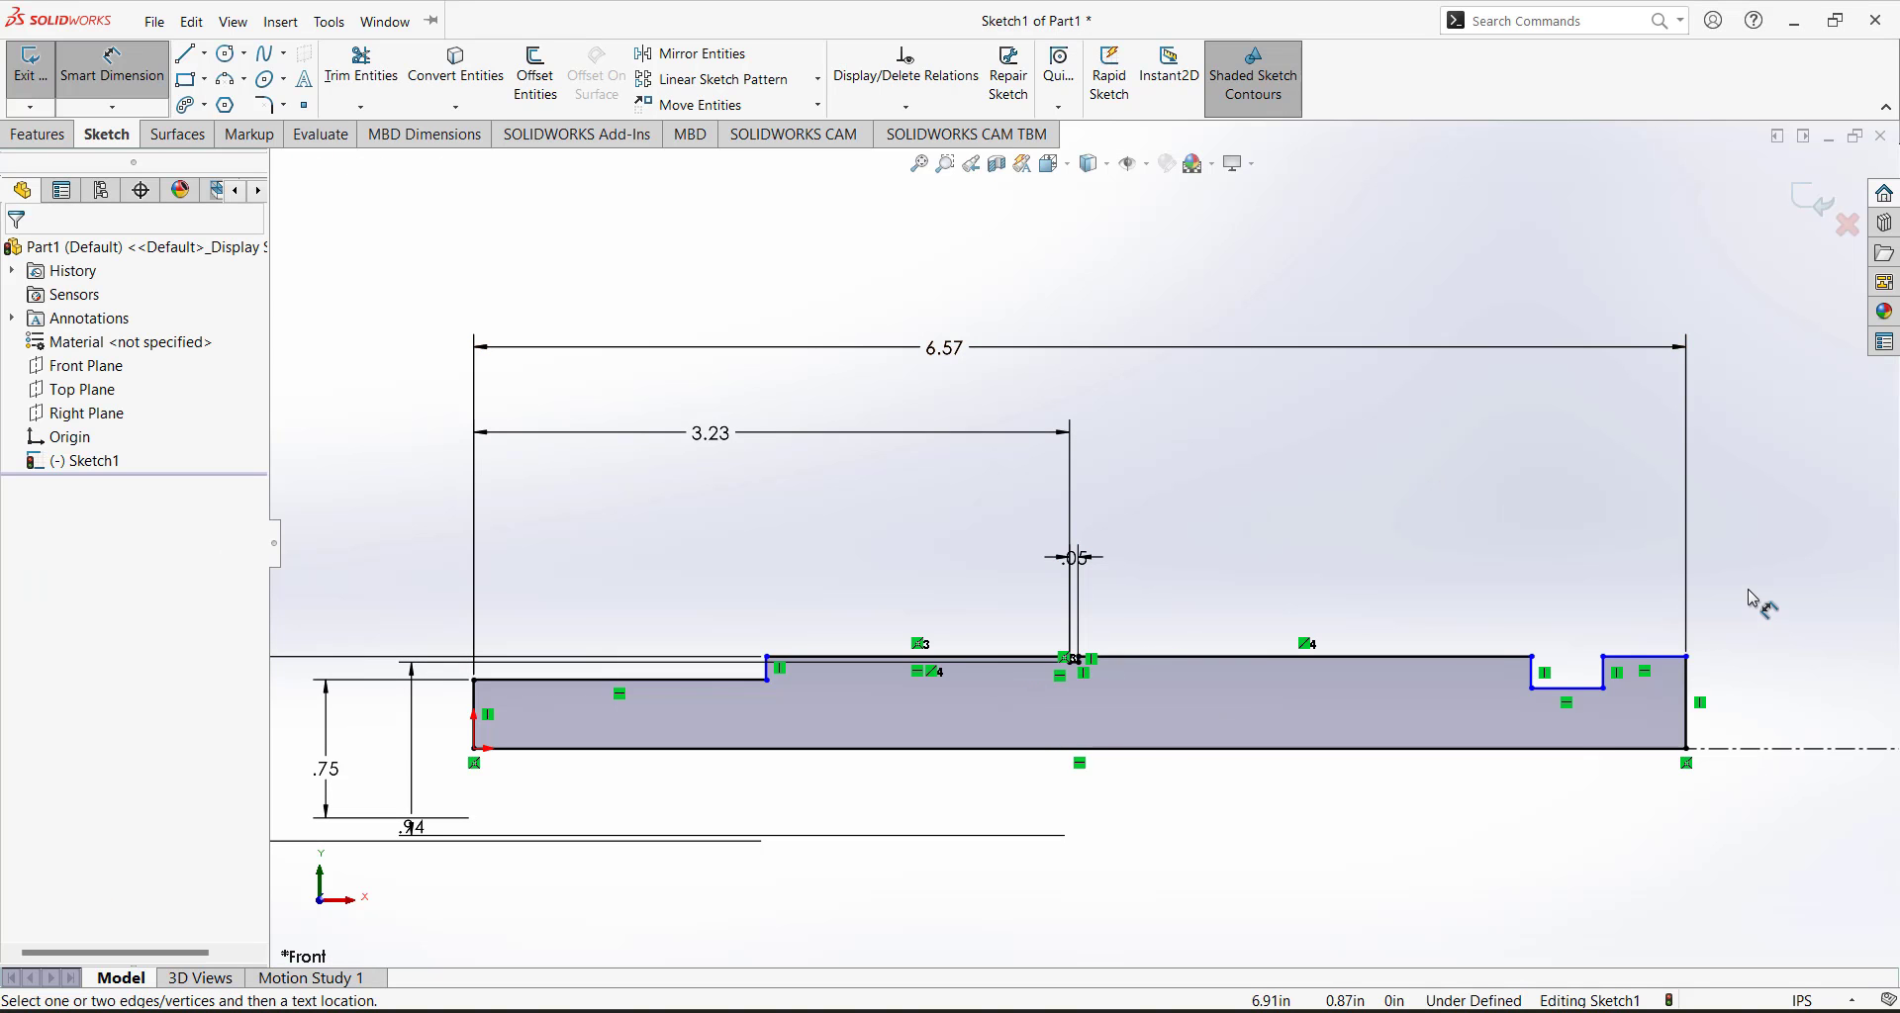
# Dimension the distance from the shaft's far end to the near wall of the second groove and set it to 0.48 in.
pyautogui.click(1688, 685)
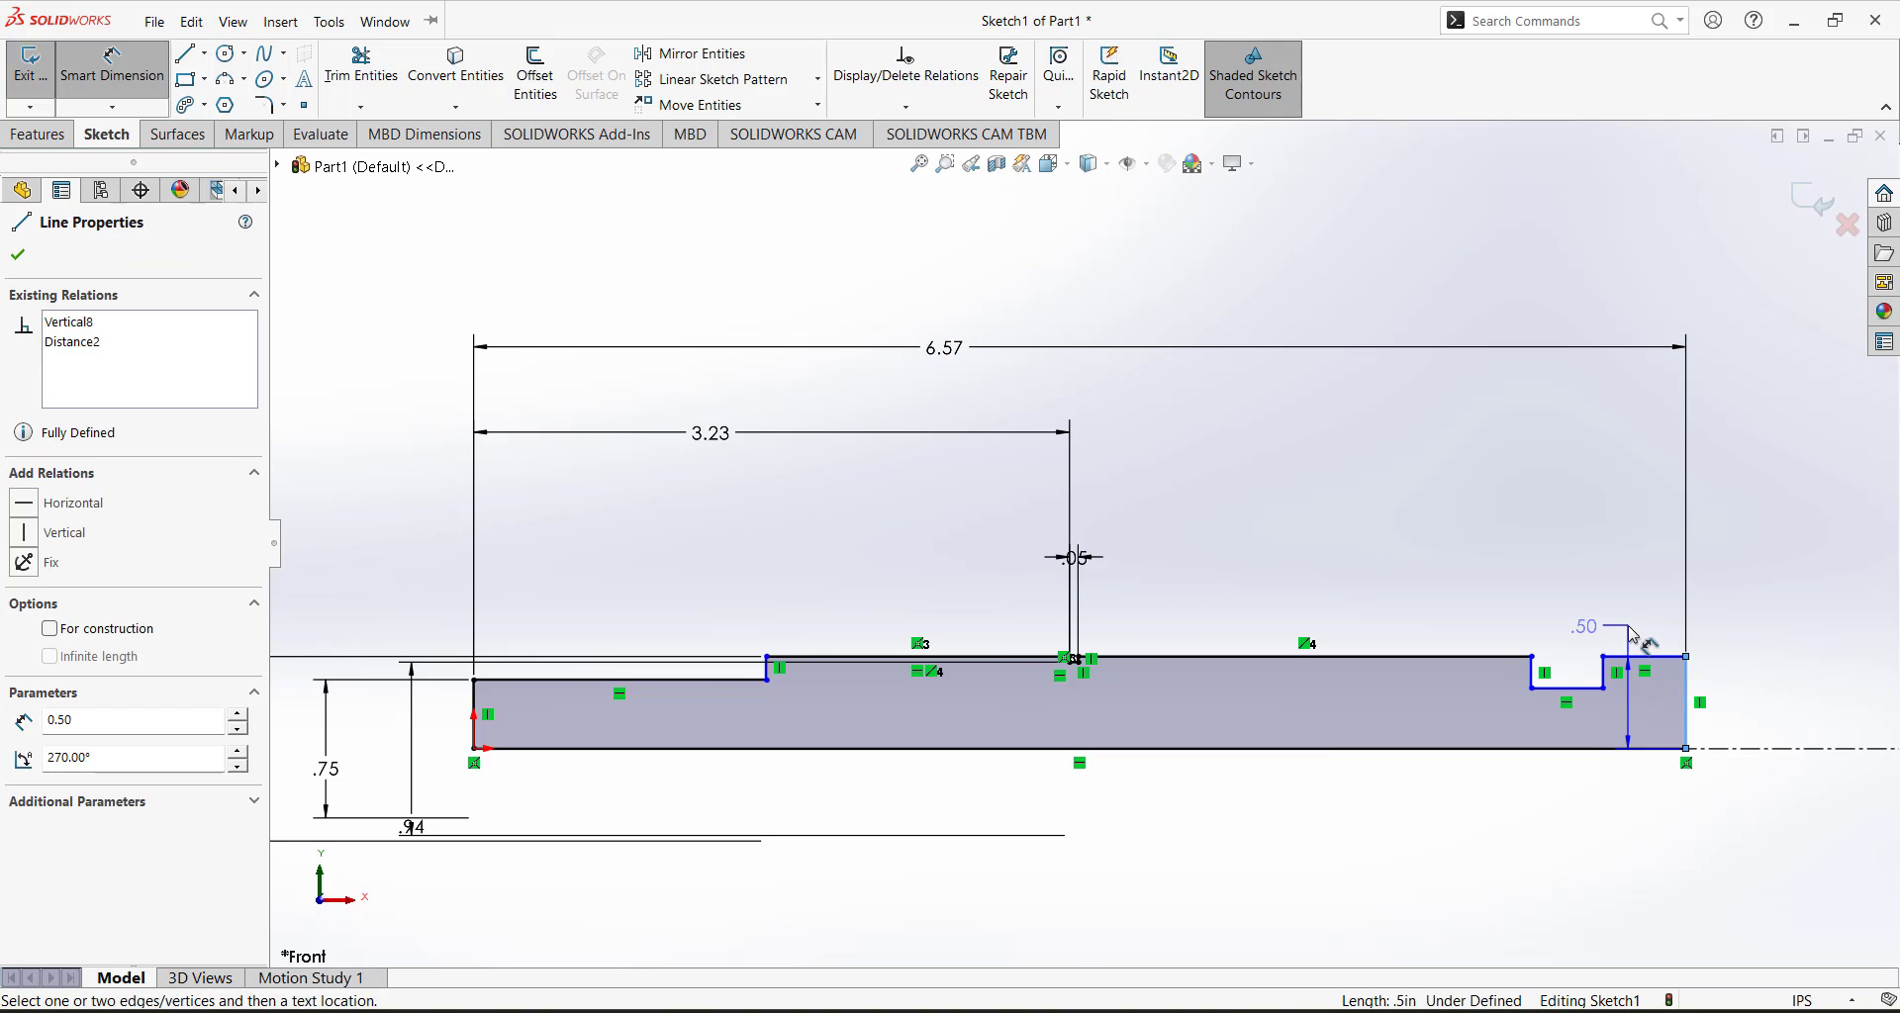
pyautogui.click(1604, 673)
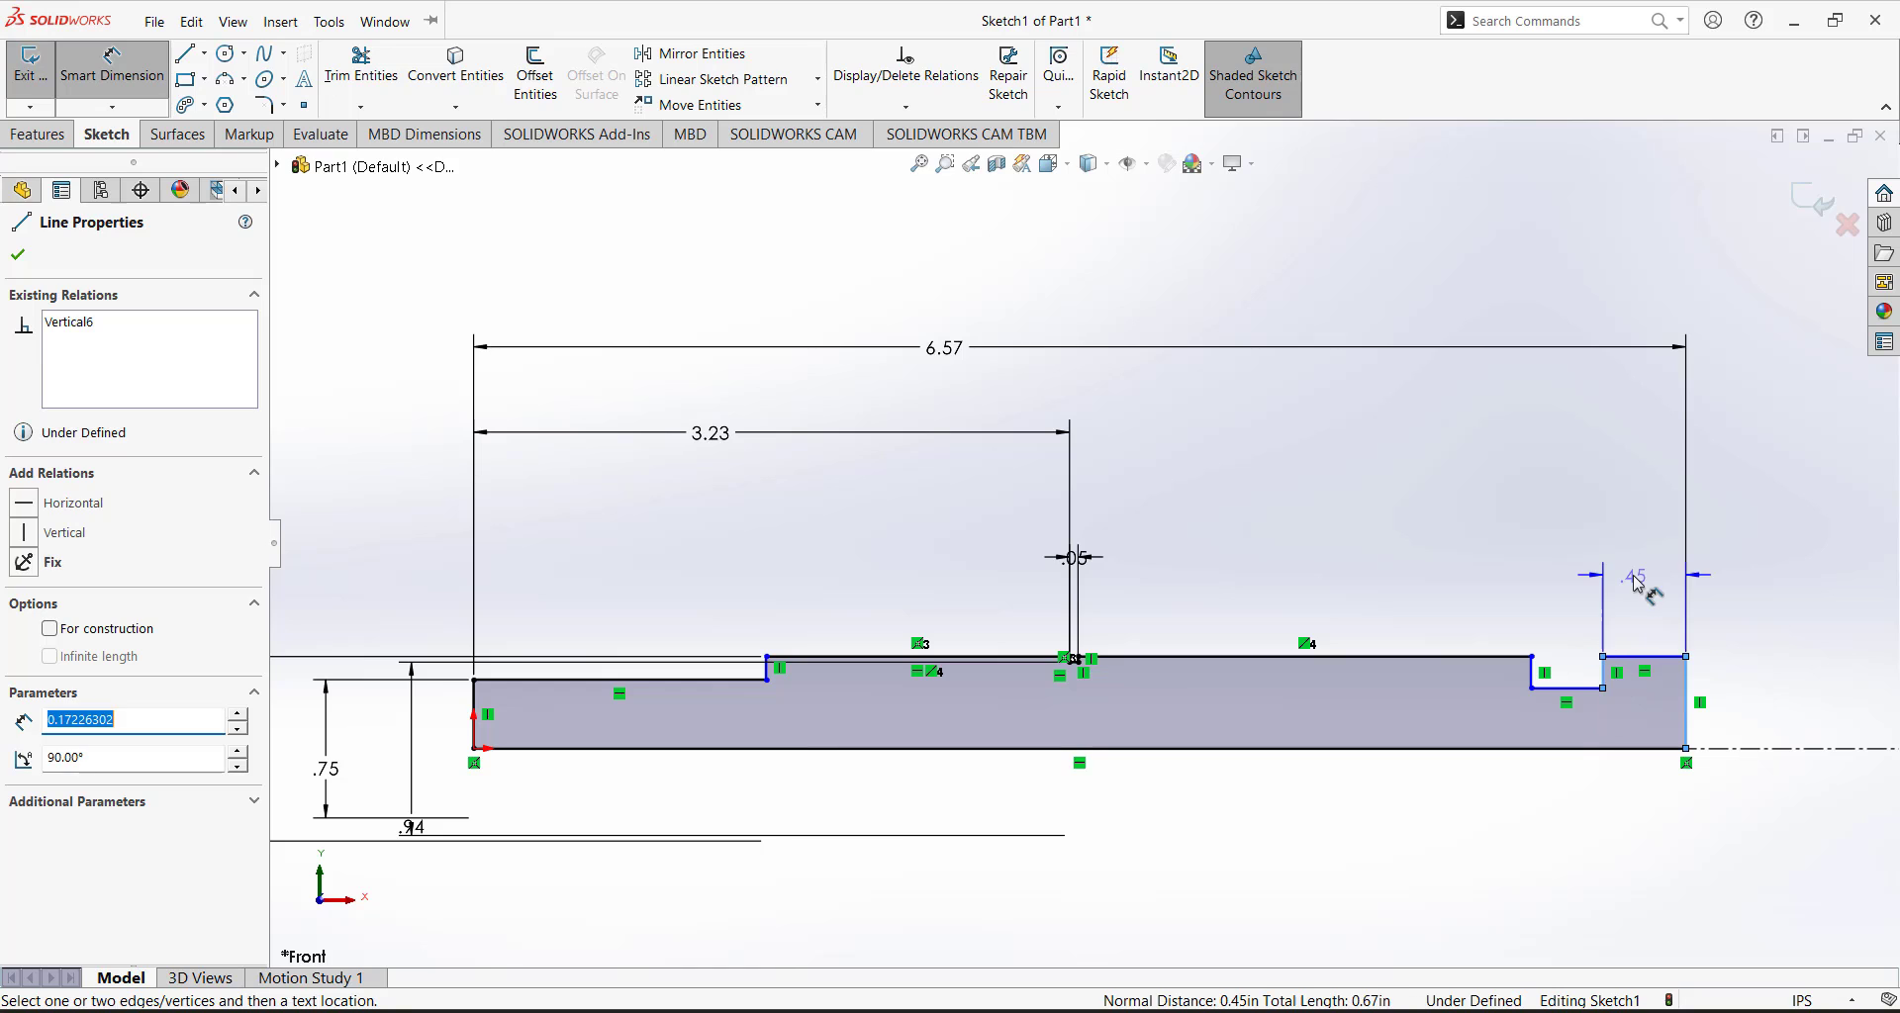
pyautogui.click(1742, 500)
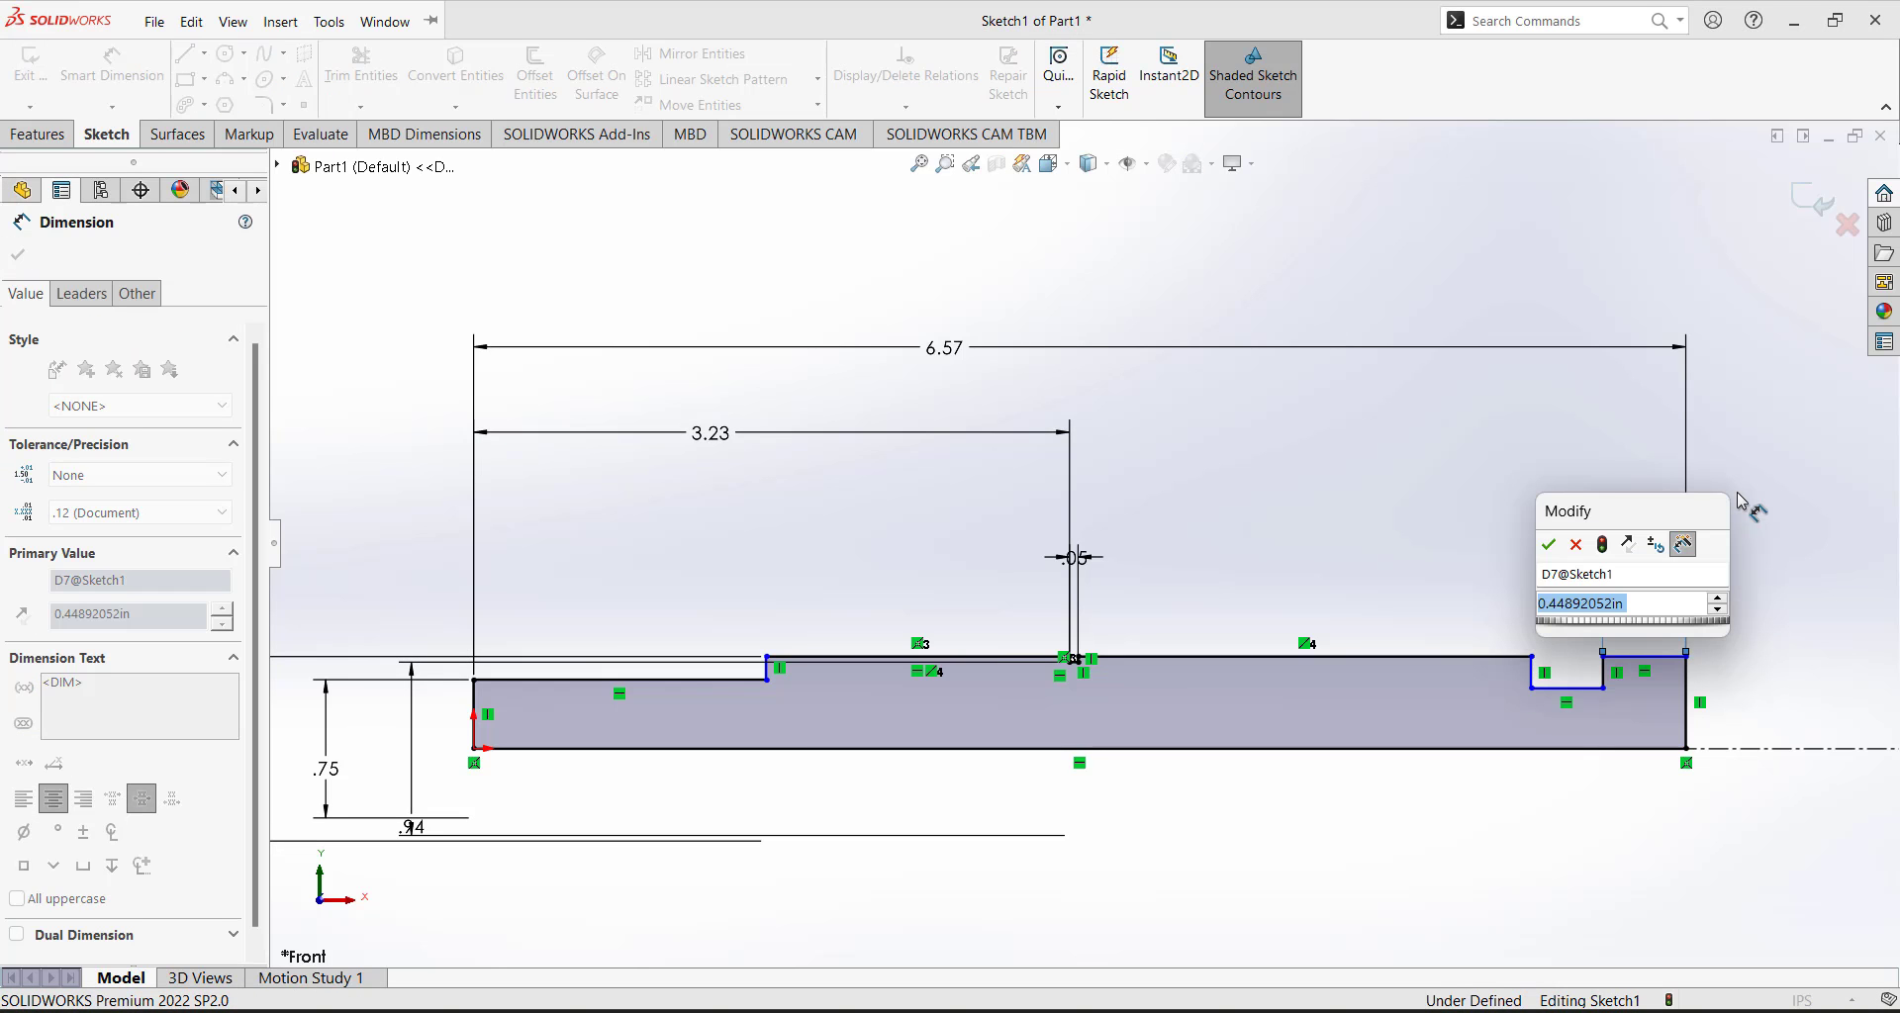
pyautogui.write('0.48')
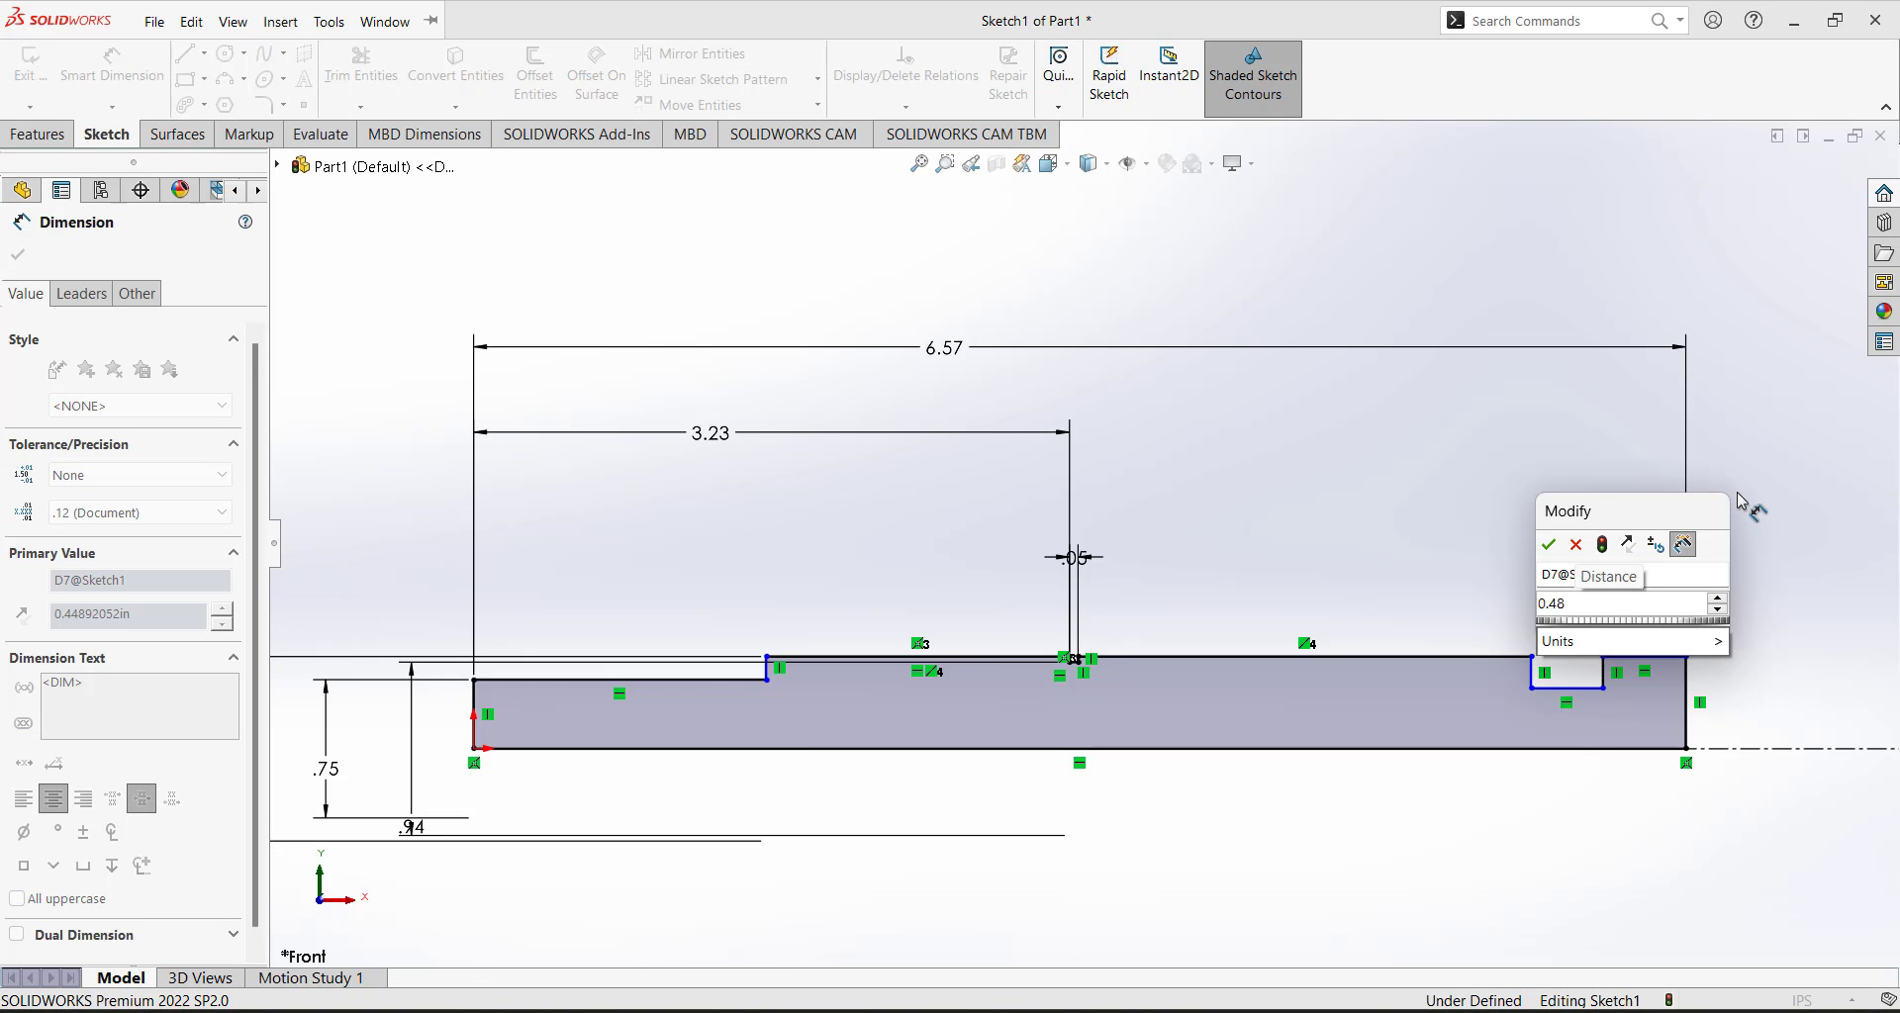
pyautogui.press('Return')
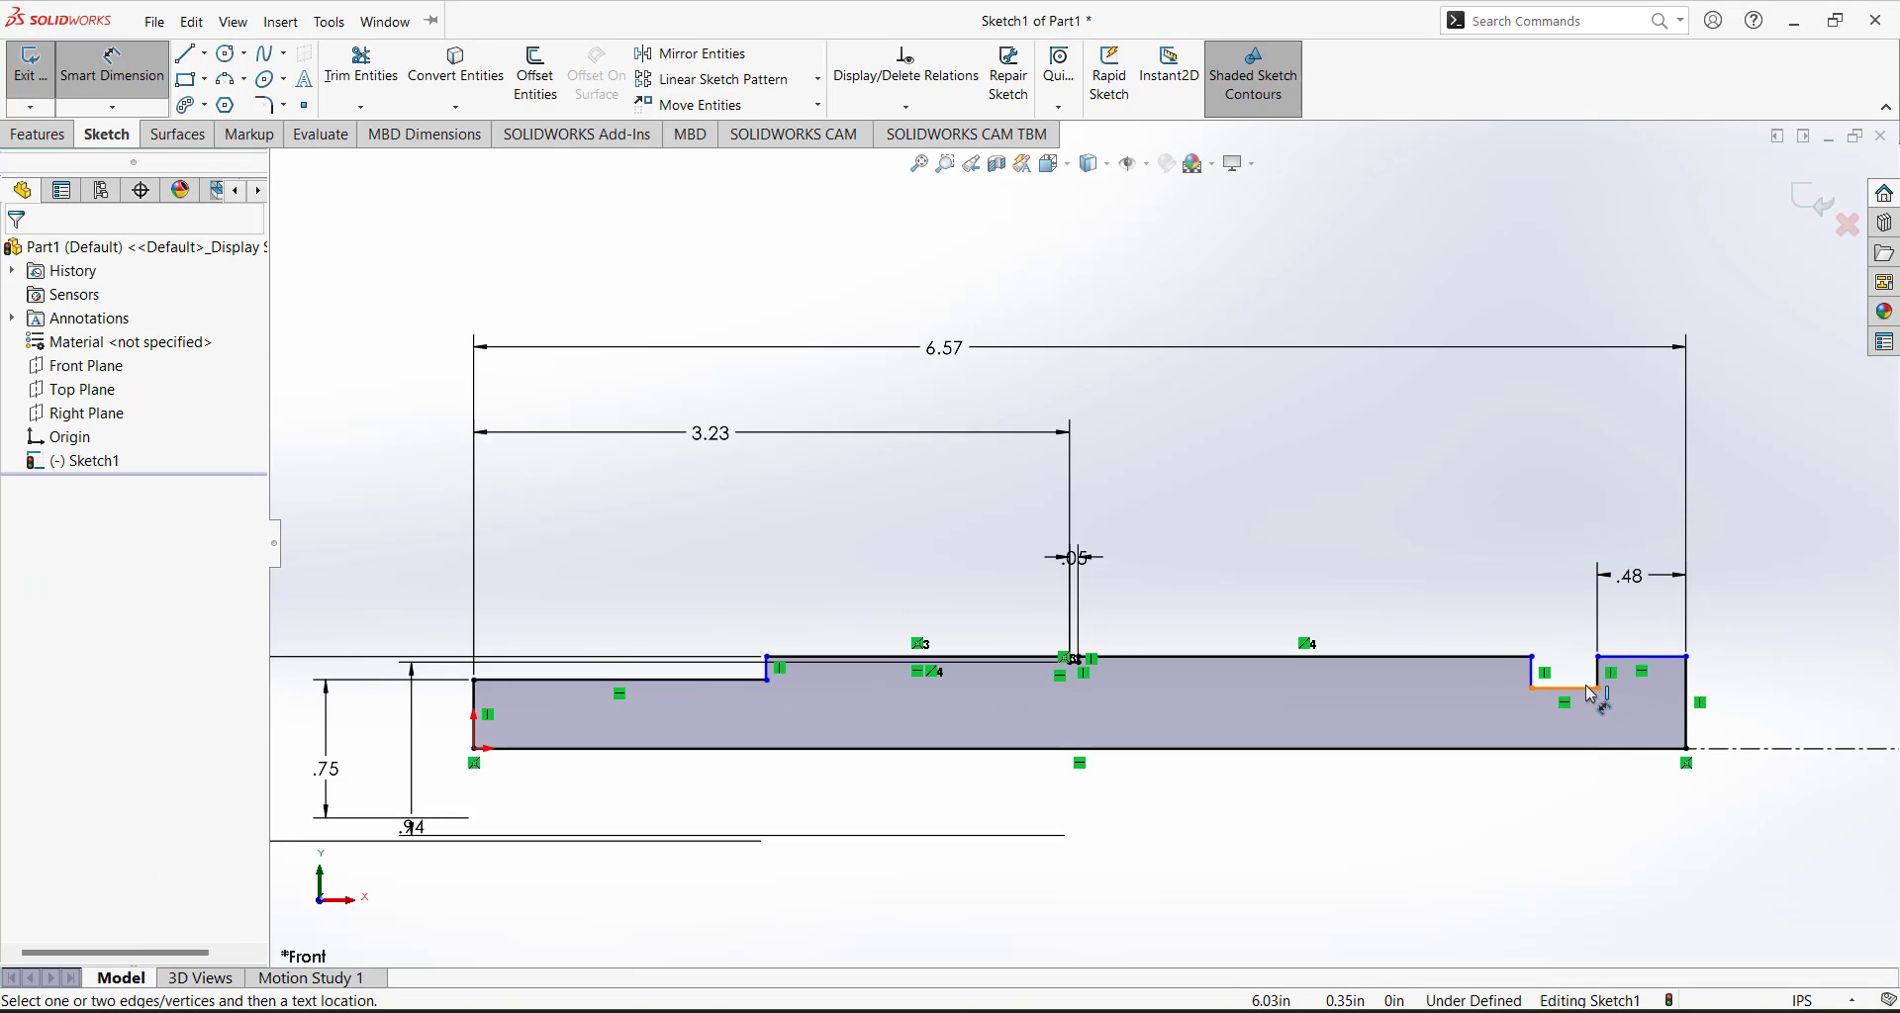
# Dimension the second groove's bottom edge as a doubled distance about the centerline, set to 0.94 in.
pyautogui.click(1591, 690)
pyautogui.click(1750, 749)
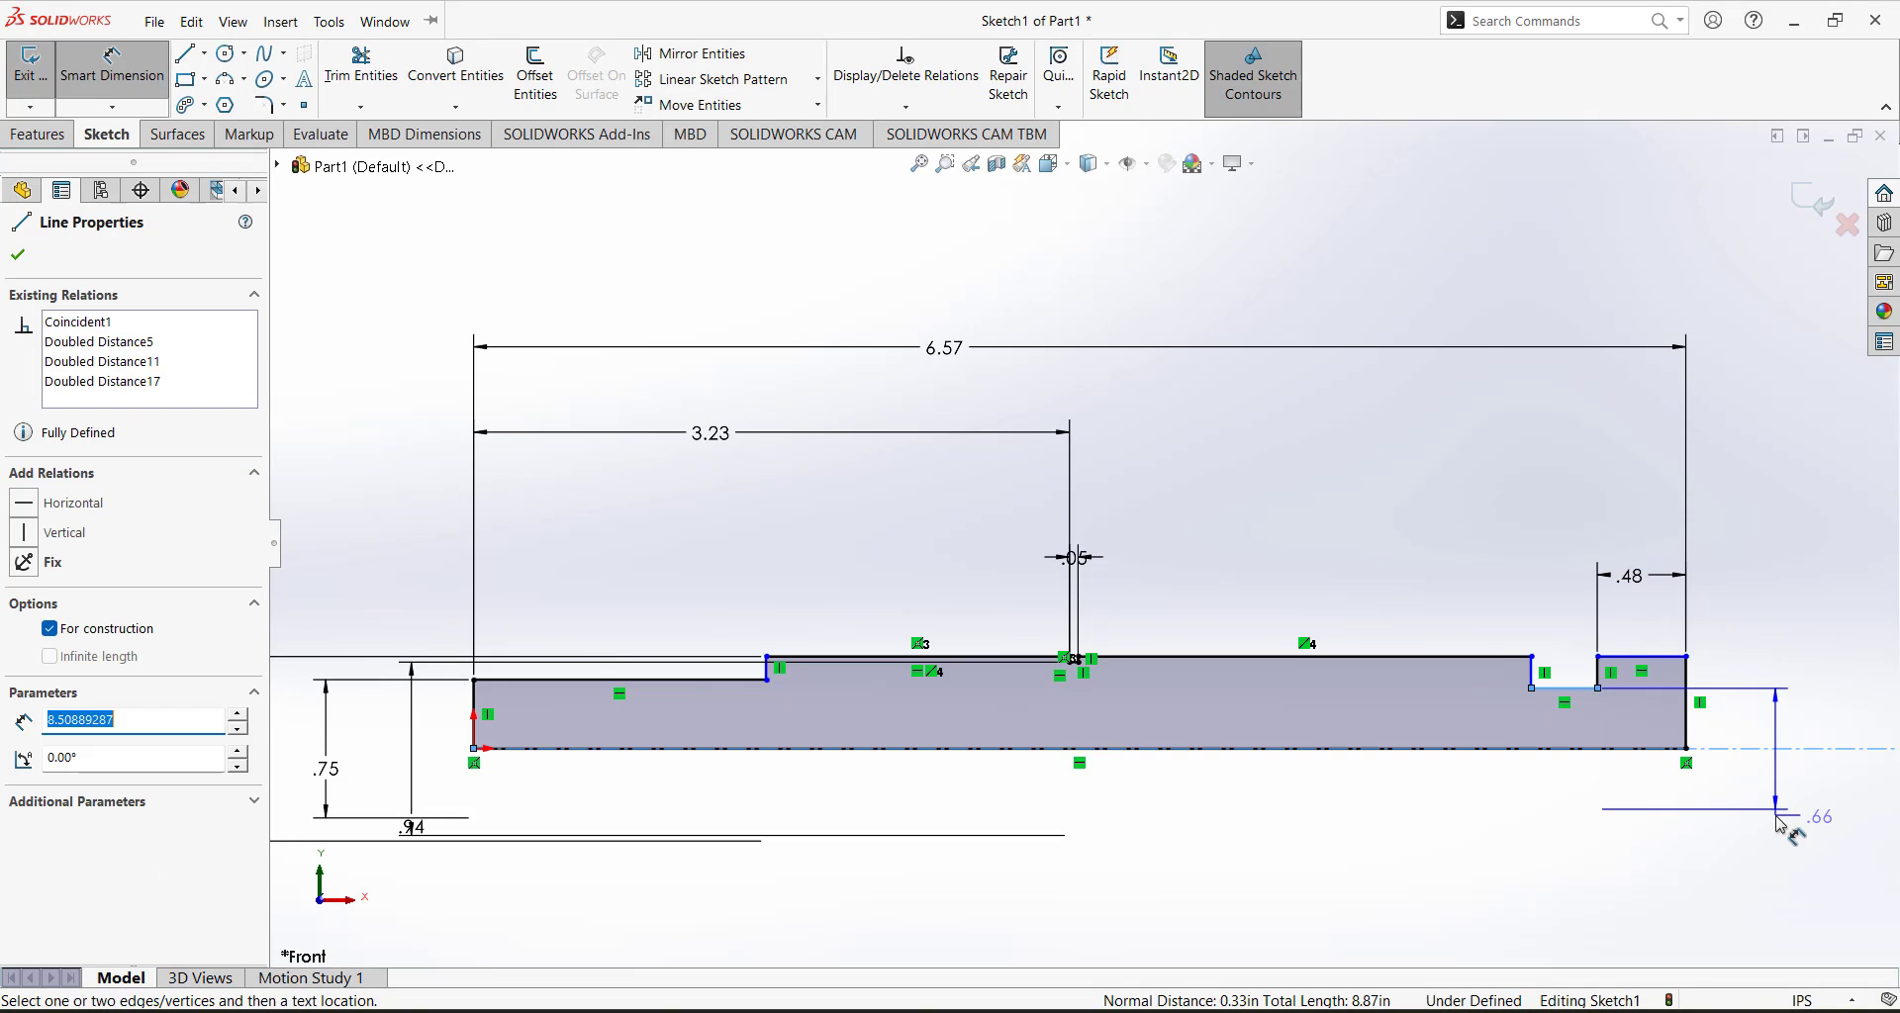
pyautogui.click(1779, 792)
pyautogui.write('0.94')
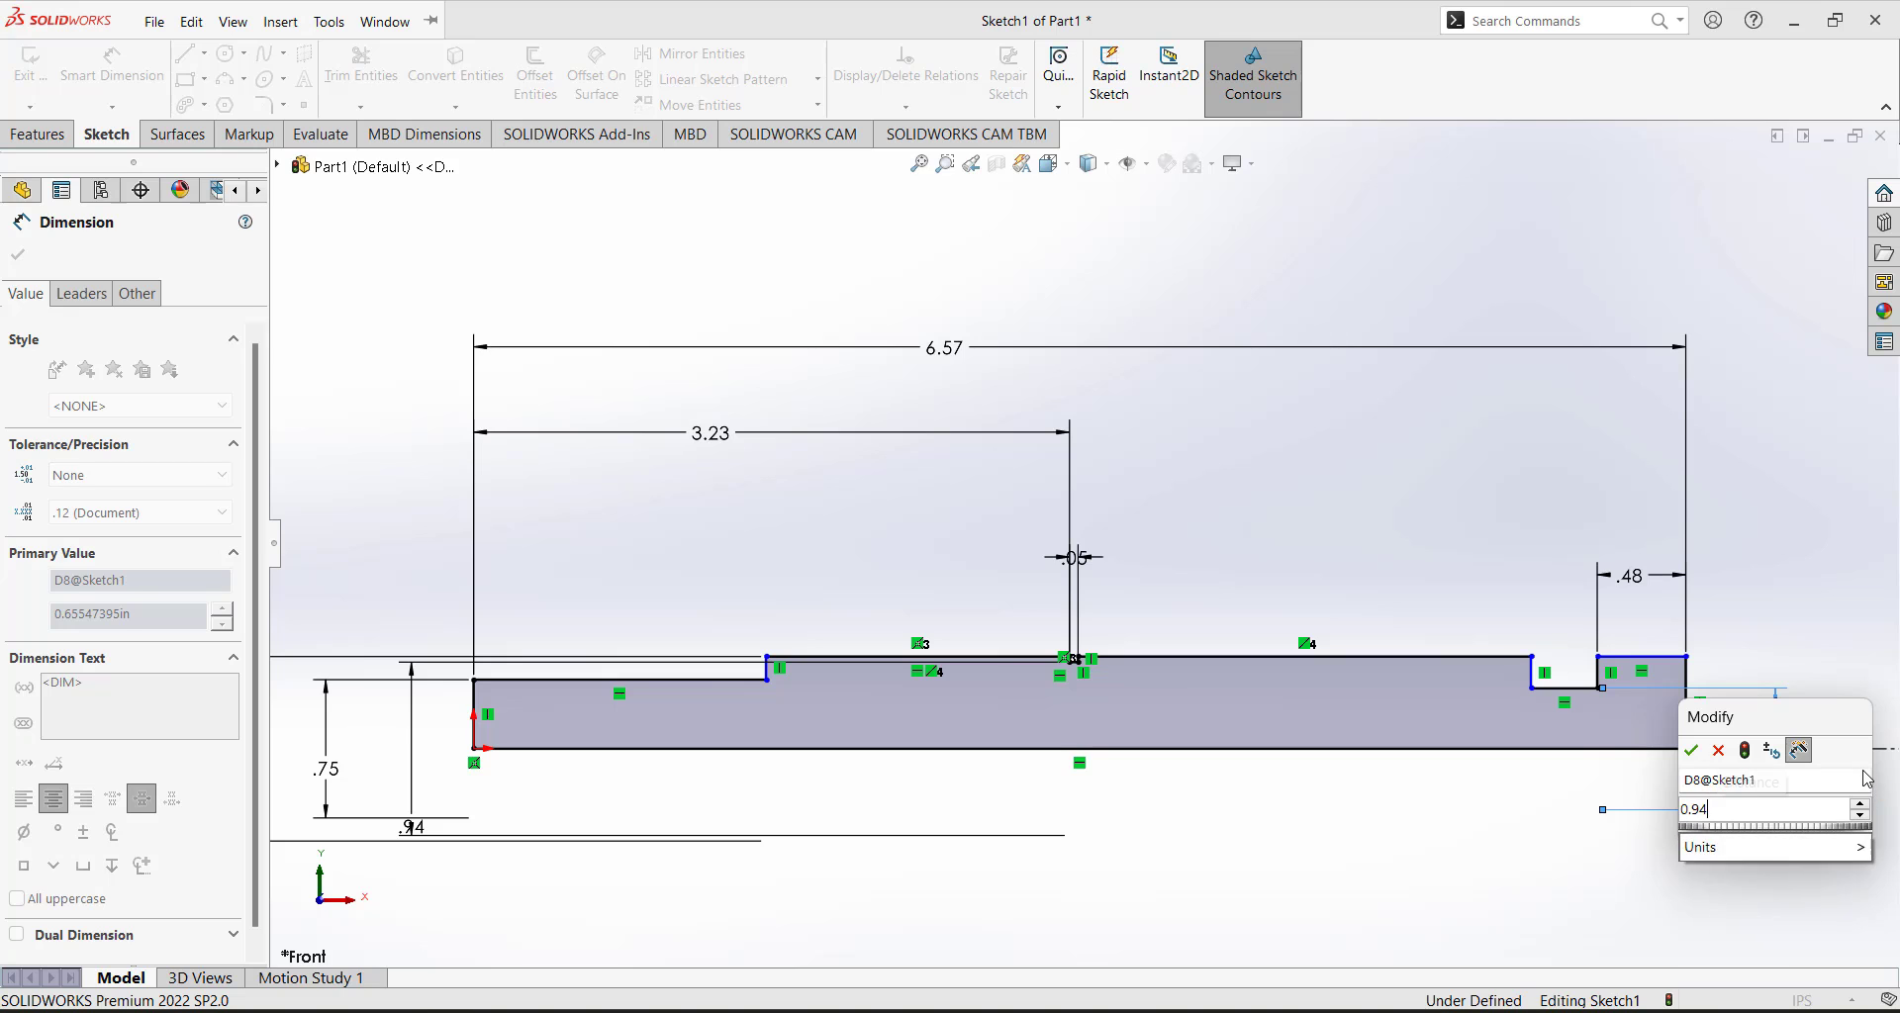
pyautogui.press('Return')
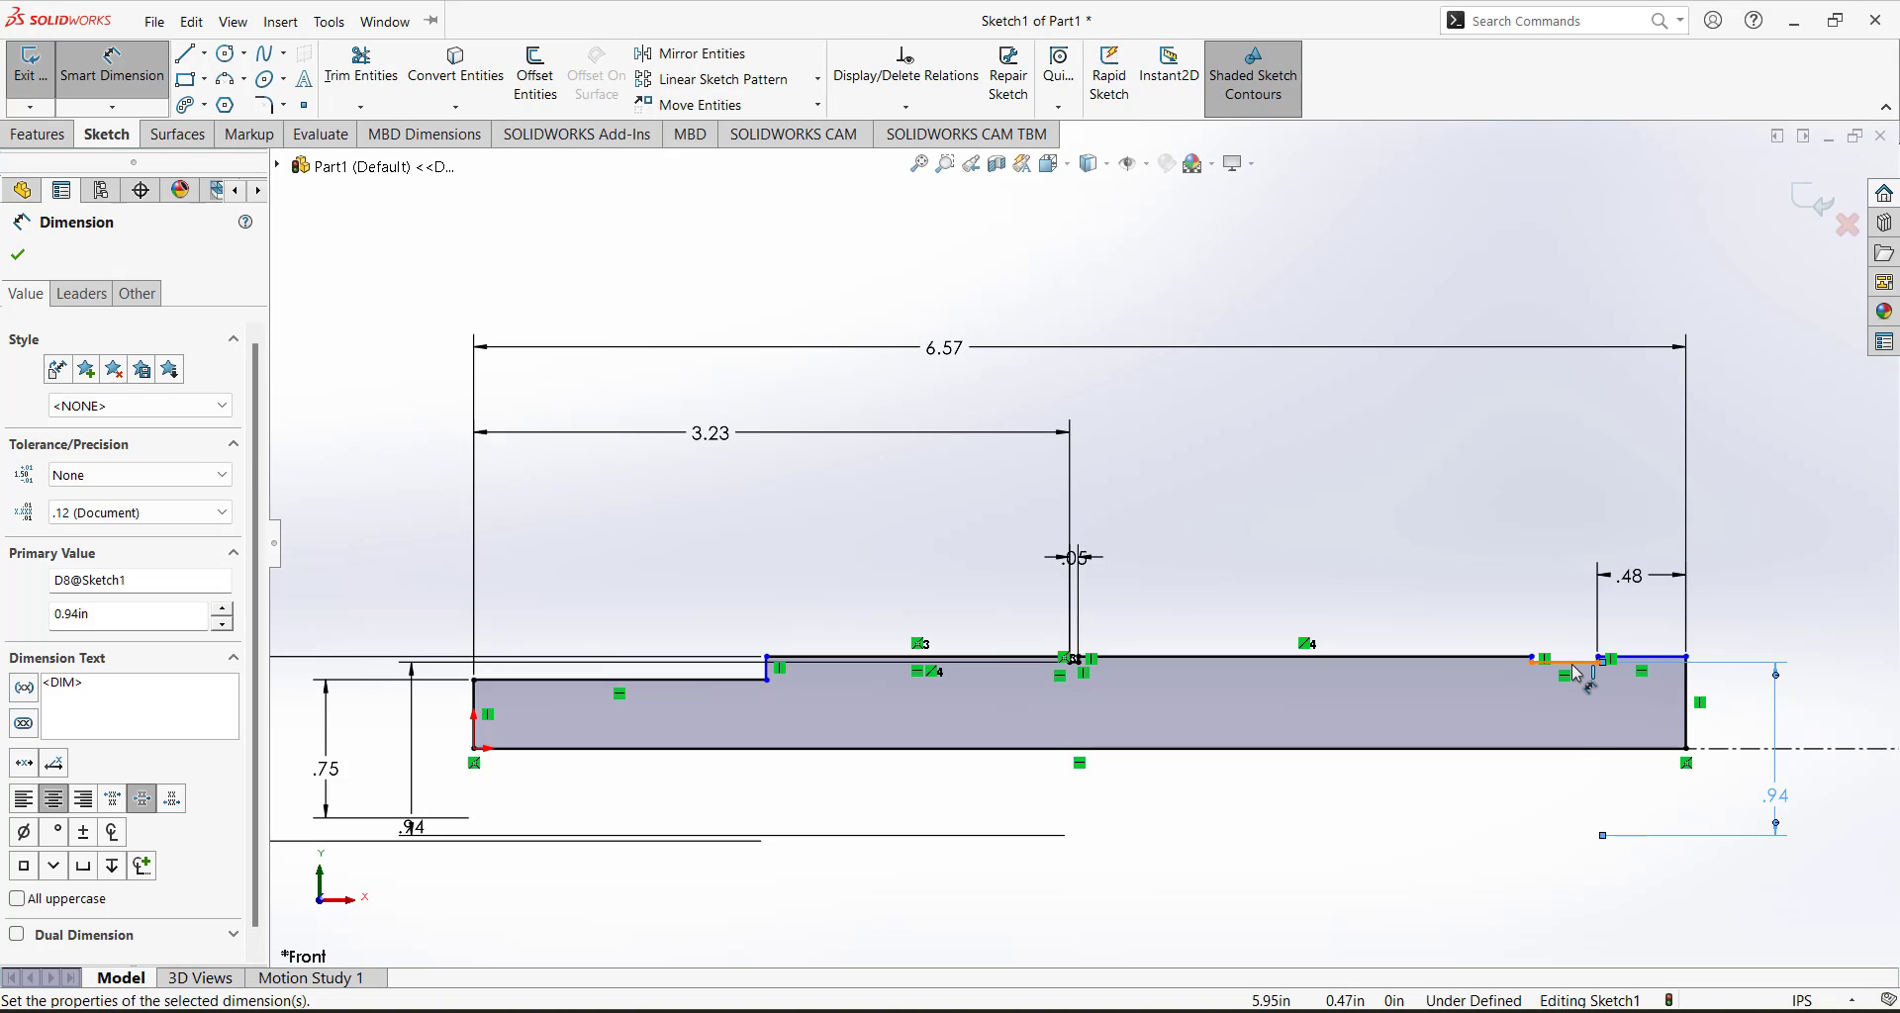
# Dimension the width of the second groove near the far end and set it to 0.046 in.
pyautogui.click(1573, 660)
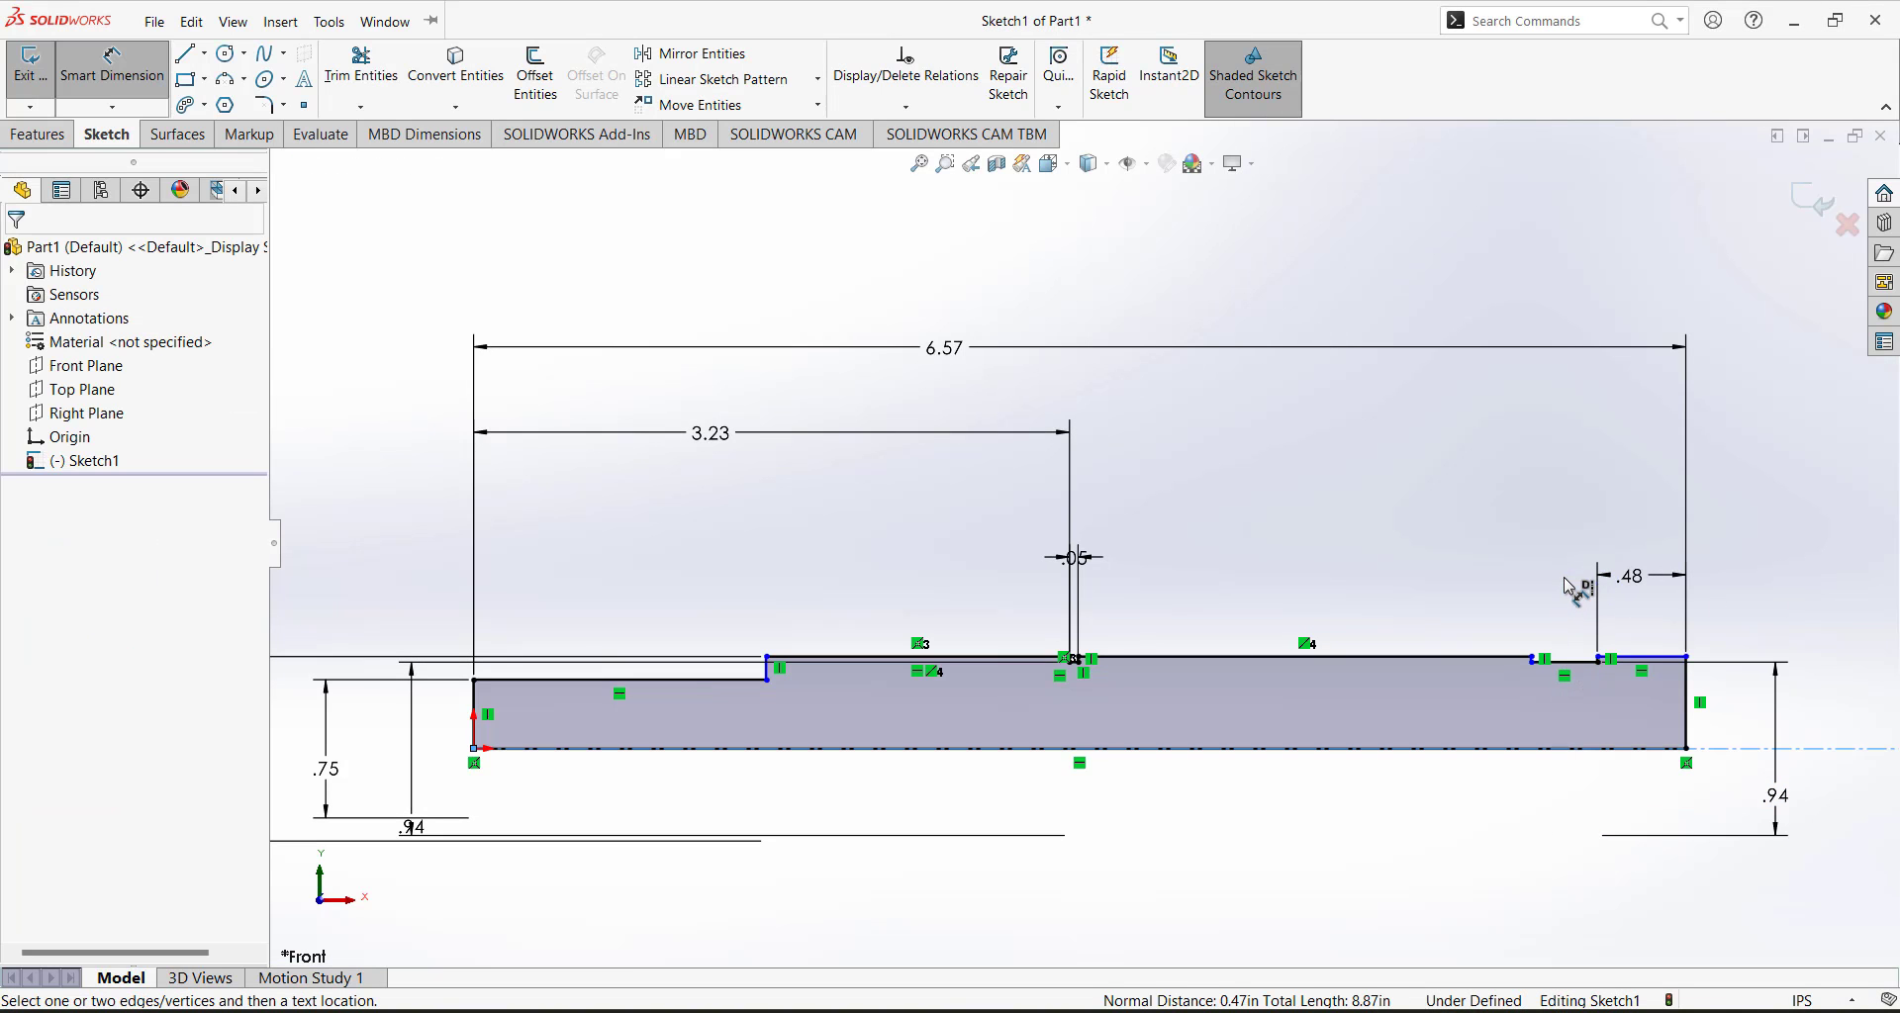
pyautogui.click(1569, 552)
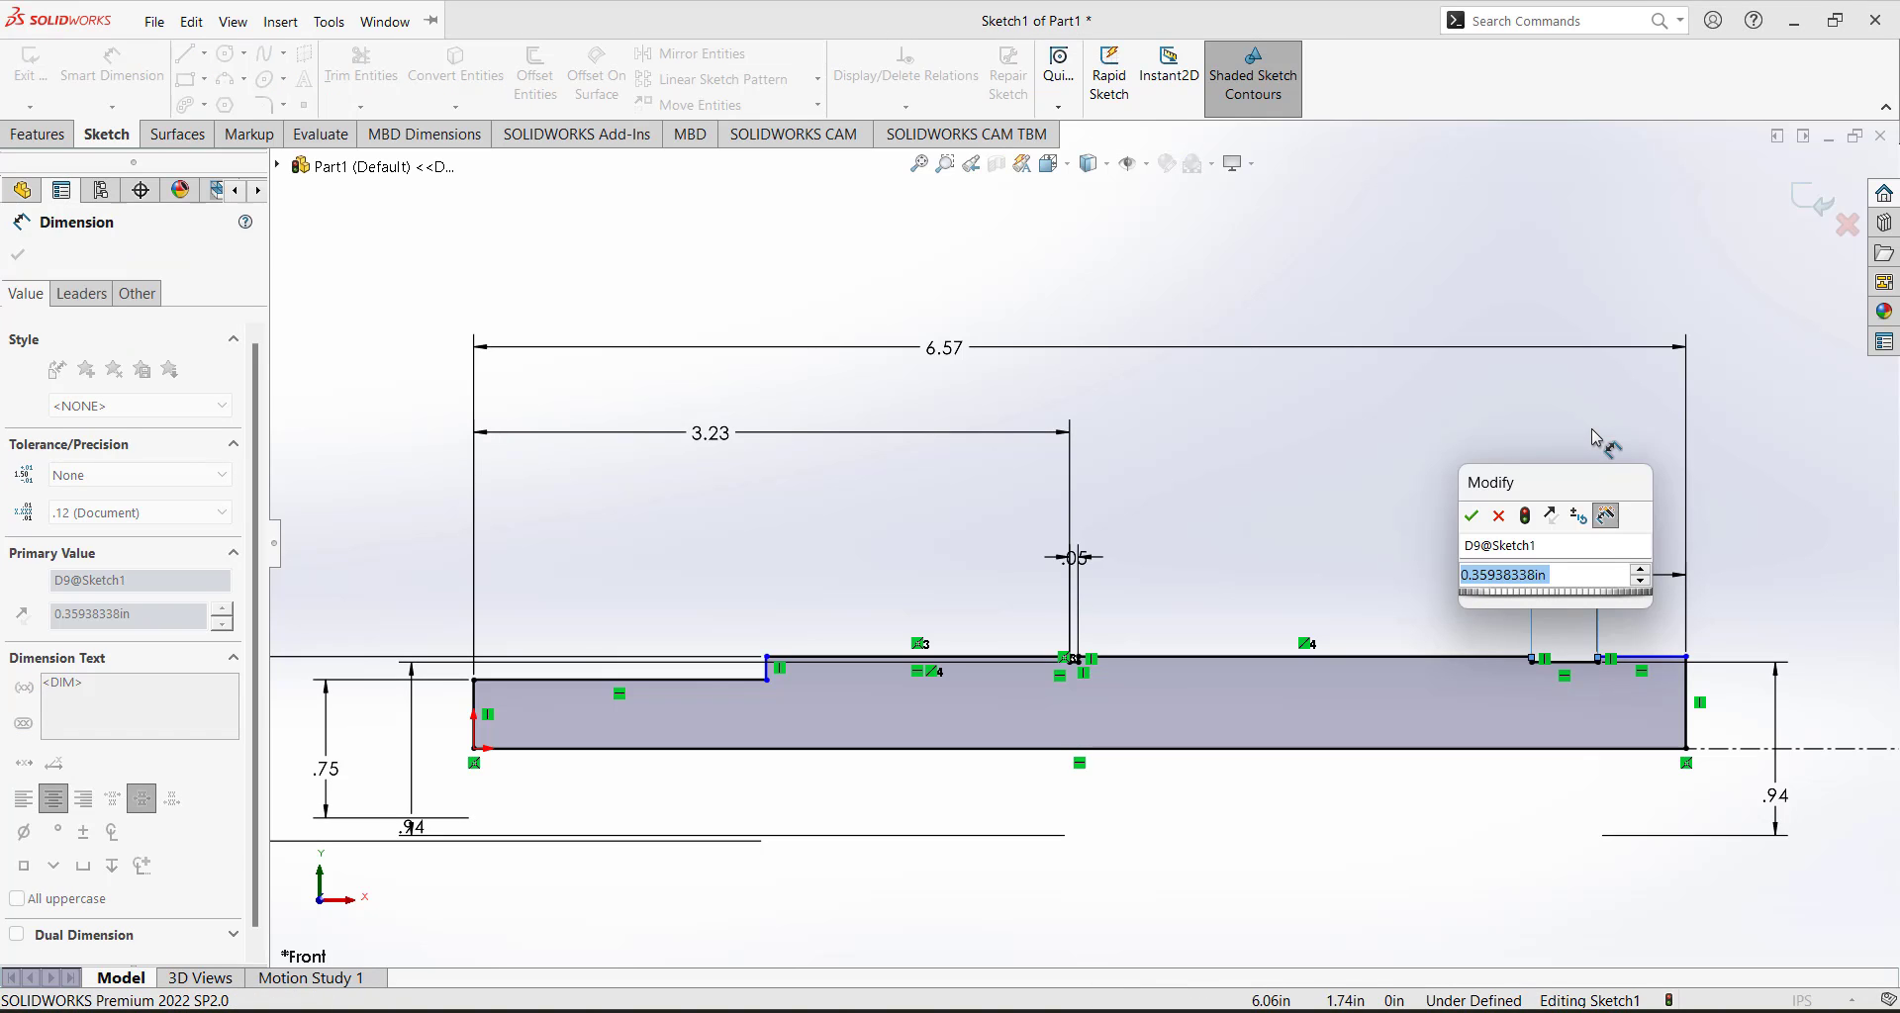
pyautogui.write('0.')
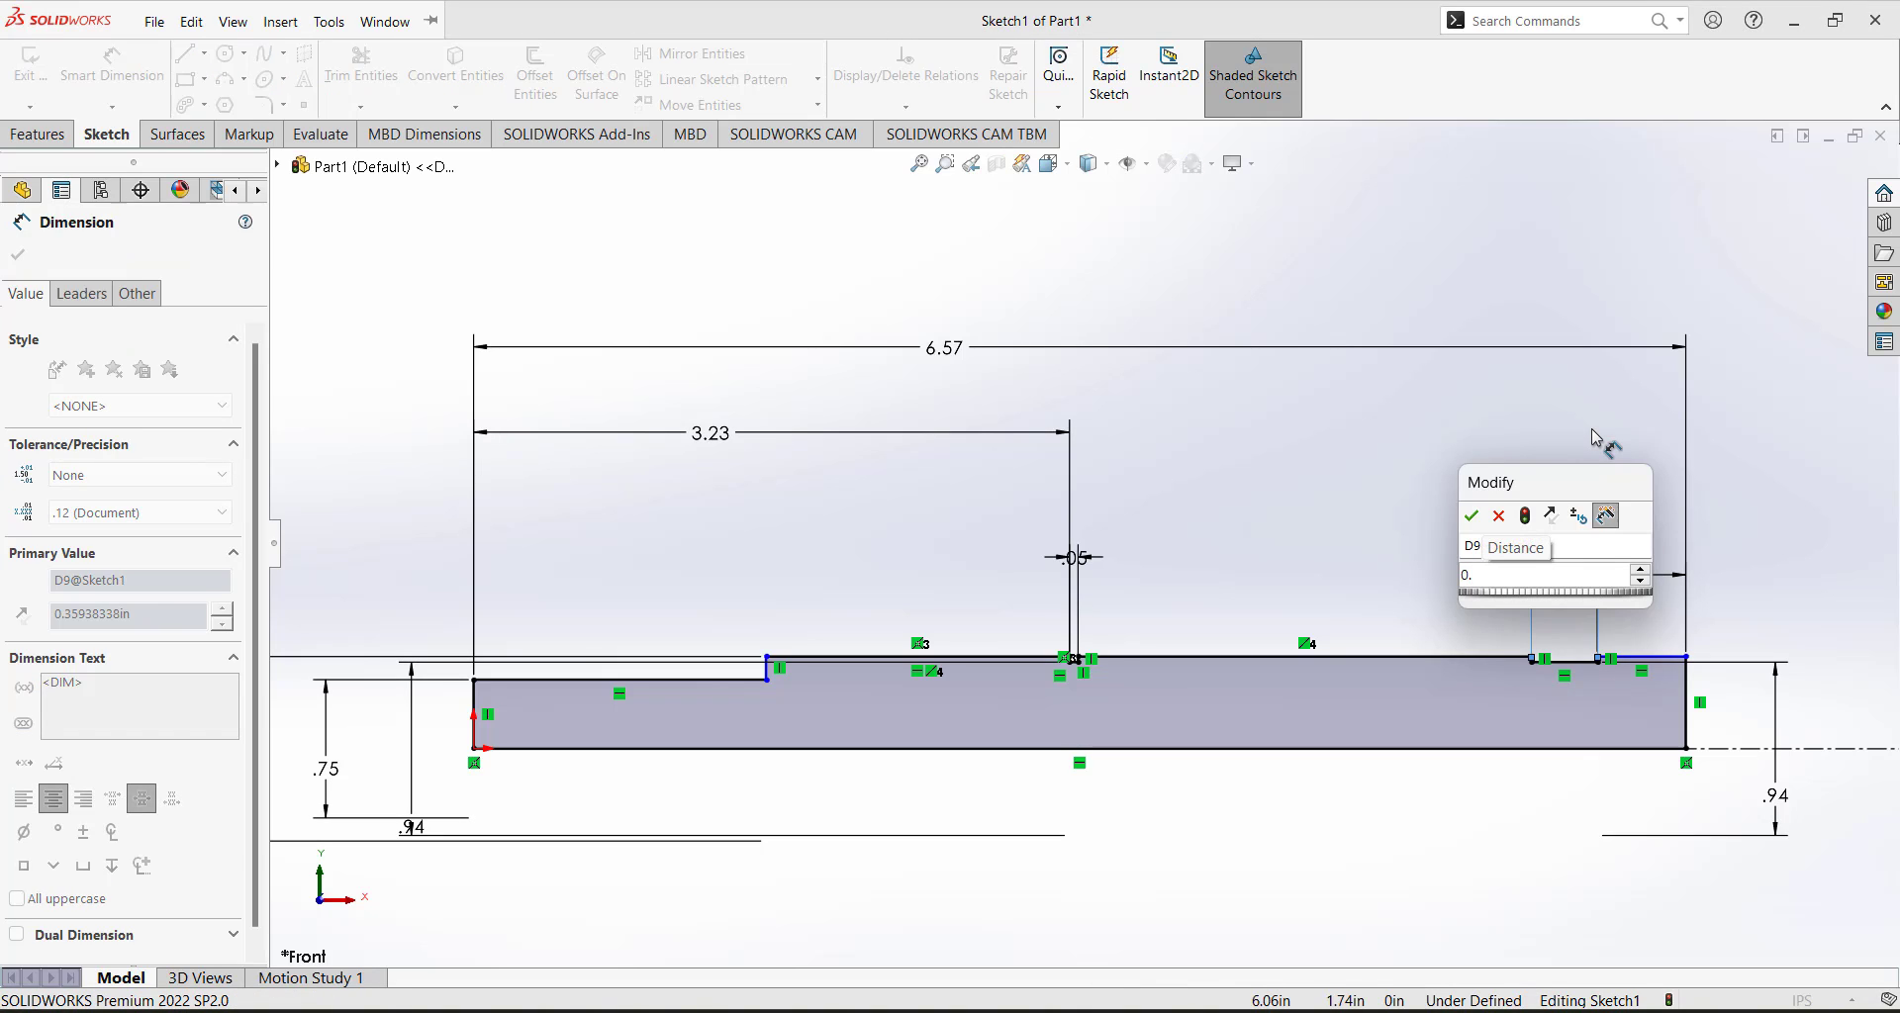
pyautogui.write('0')
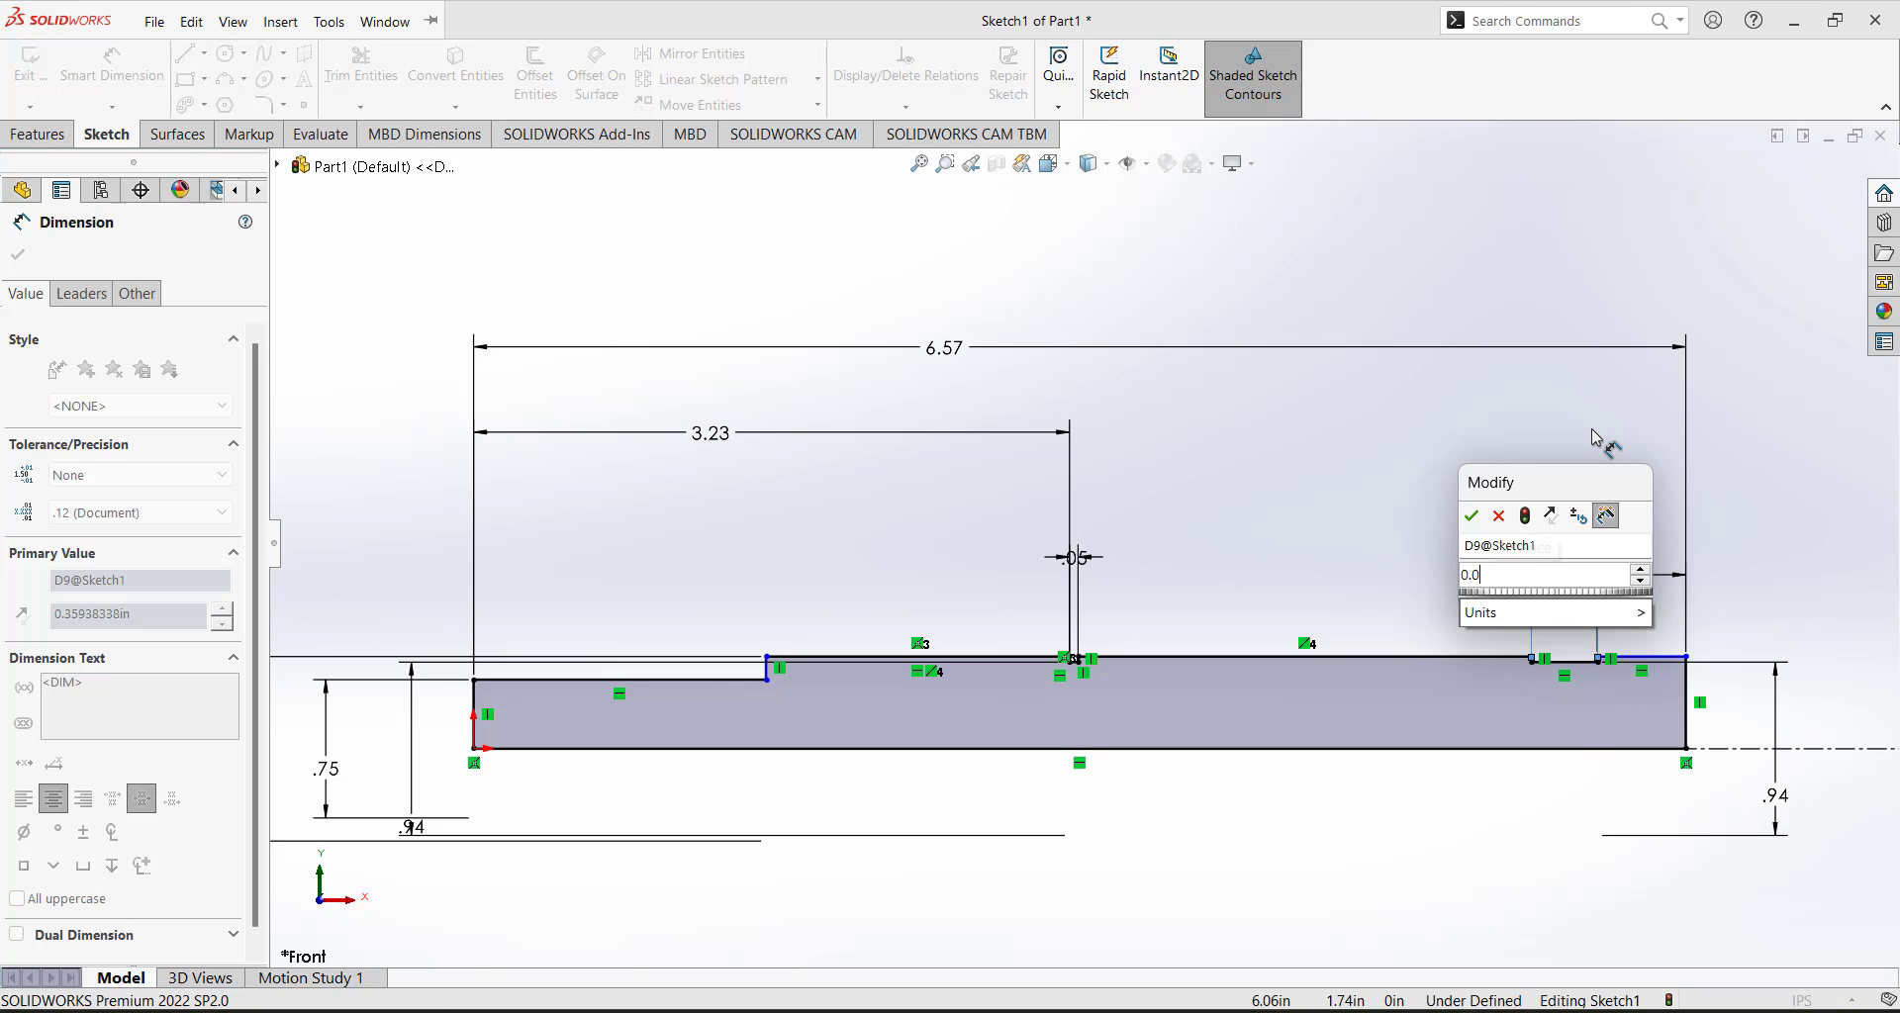
pyautogui.write('46')
pyautogui.press('Return')
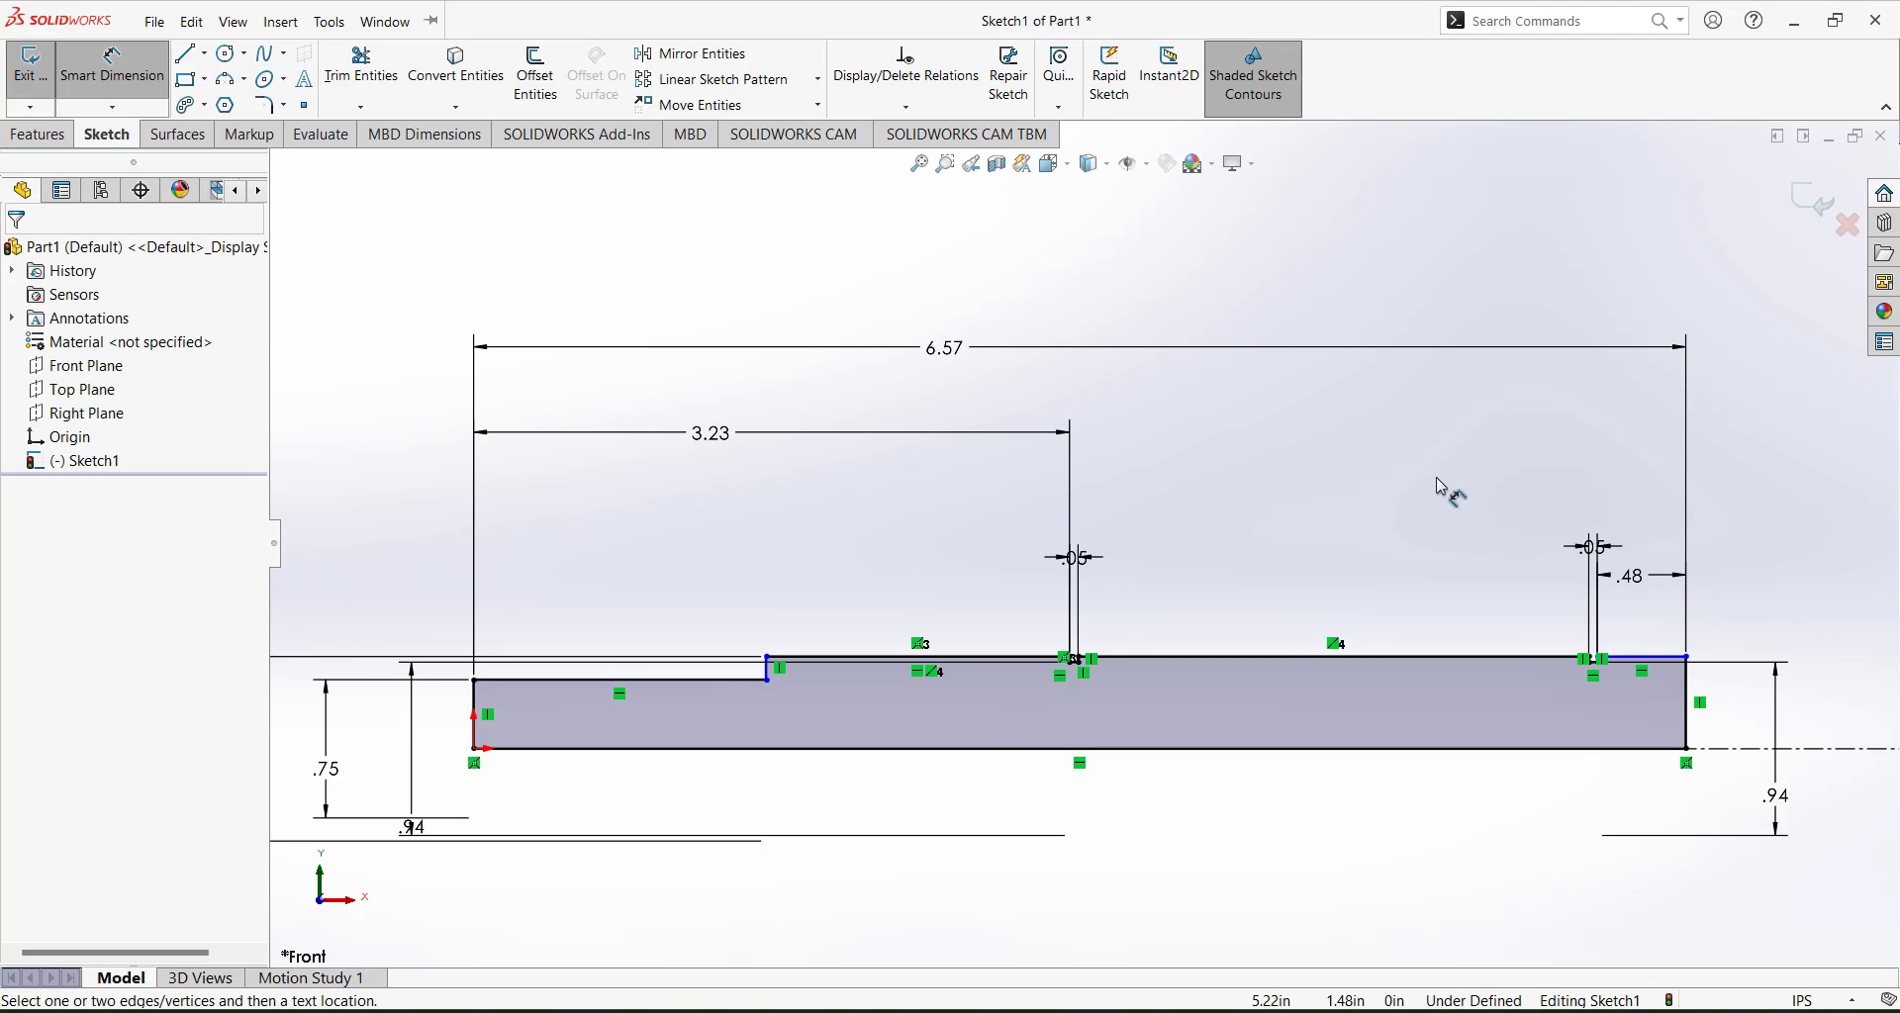
# Leave dimensioning and pull the far end segment's upper edge above the adjoining shaft edge to test its freedom.
pyautogui.scroll(-3, 1715, 604)
pyautogui.scroll(6, 1682, 613)
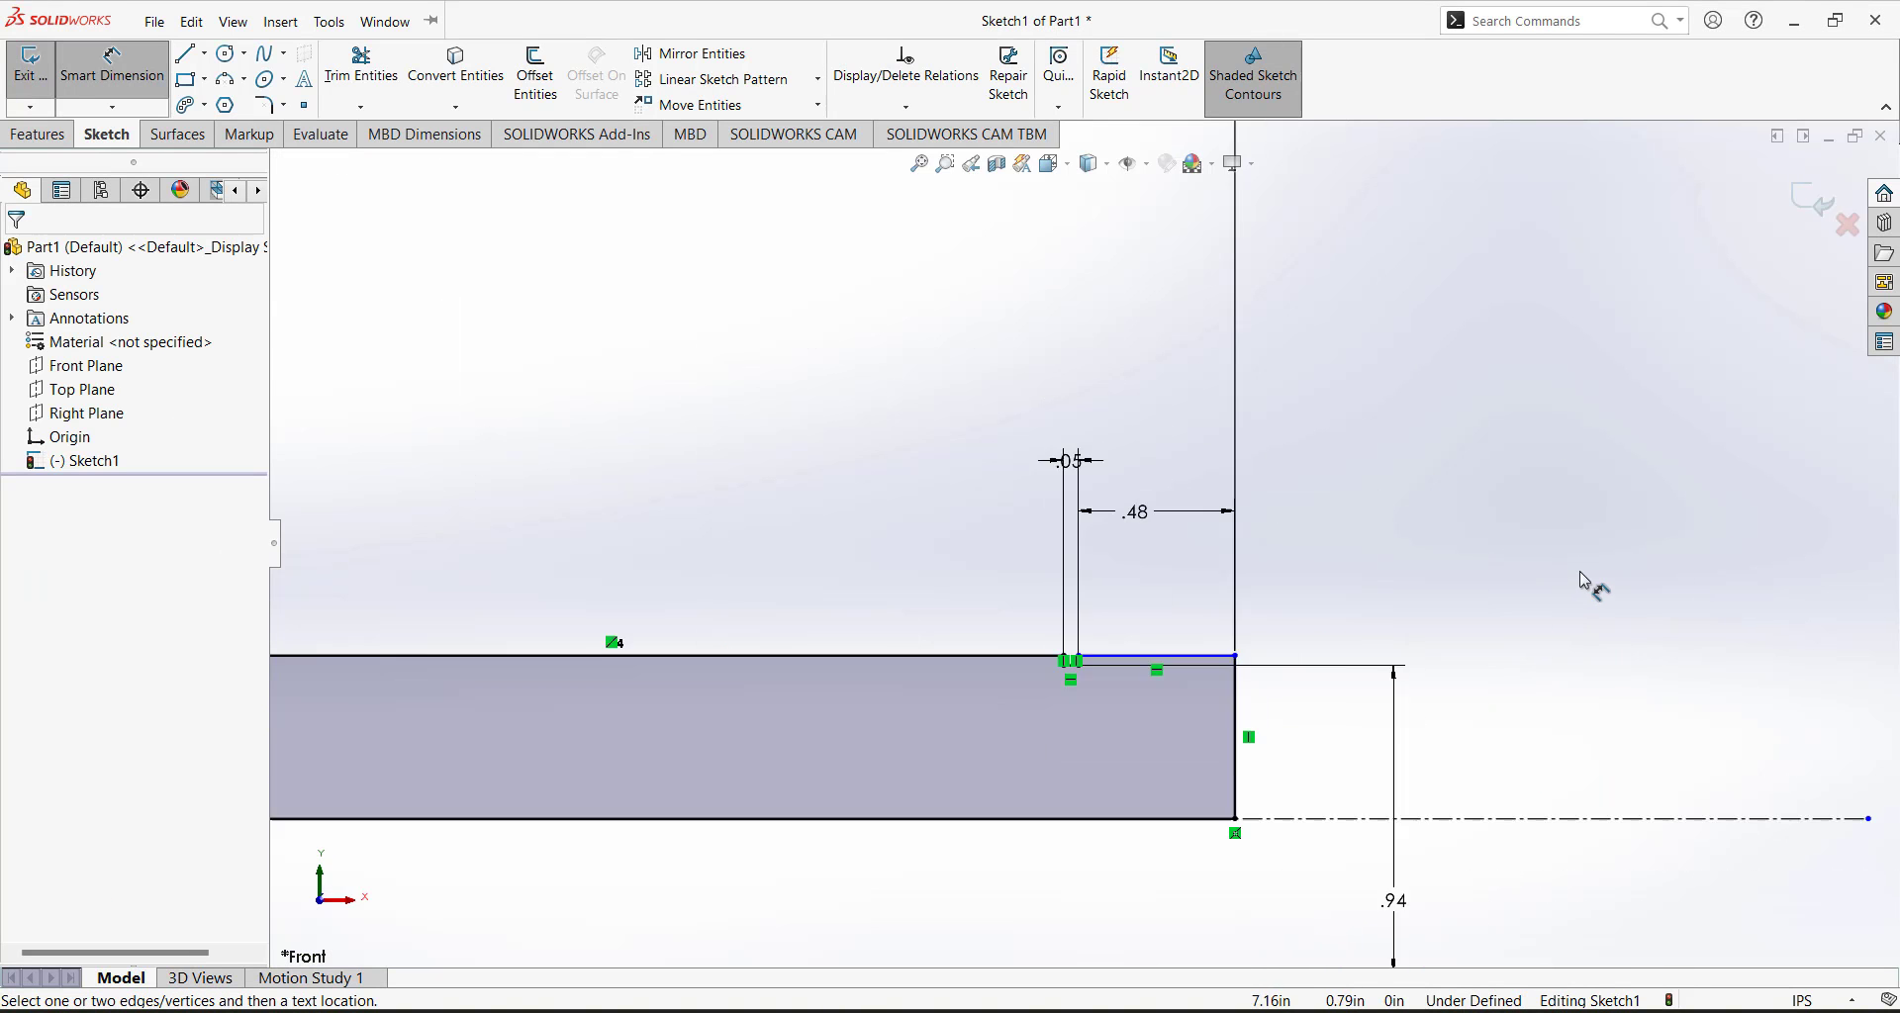
pyautogui.scroll(-5, 904, 564)
pyautogui.scroll(-3, 1717, 560)
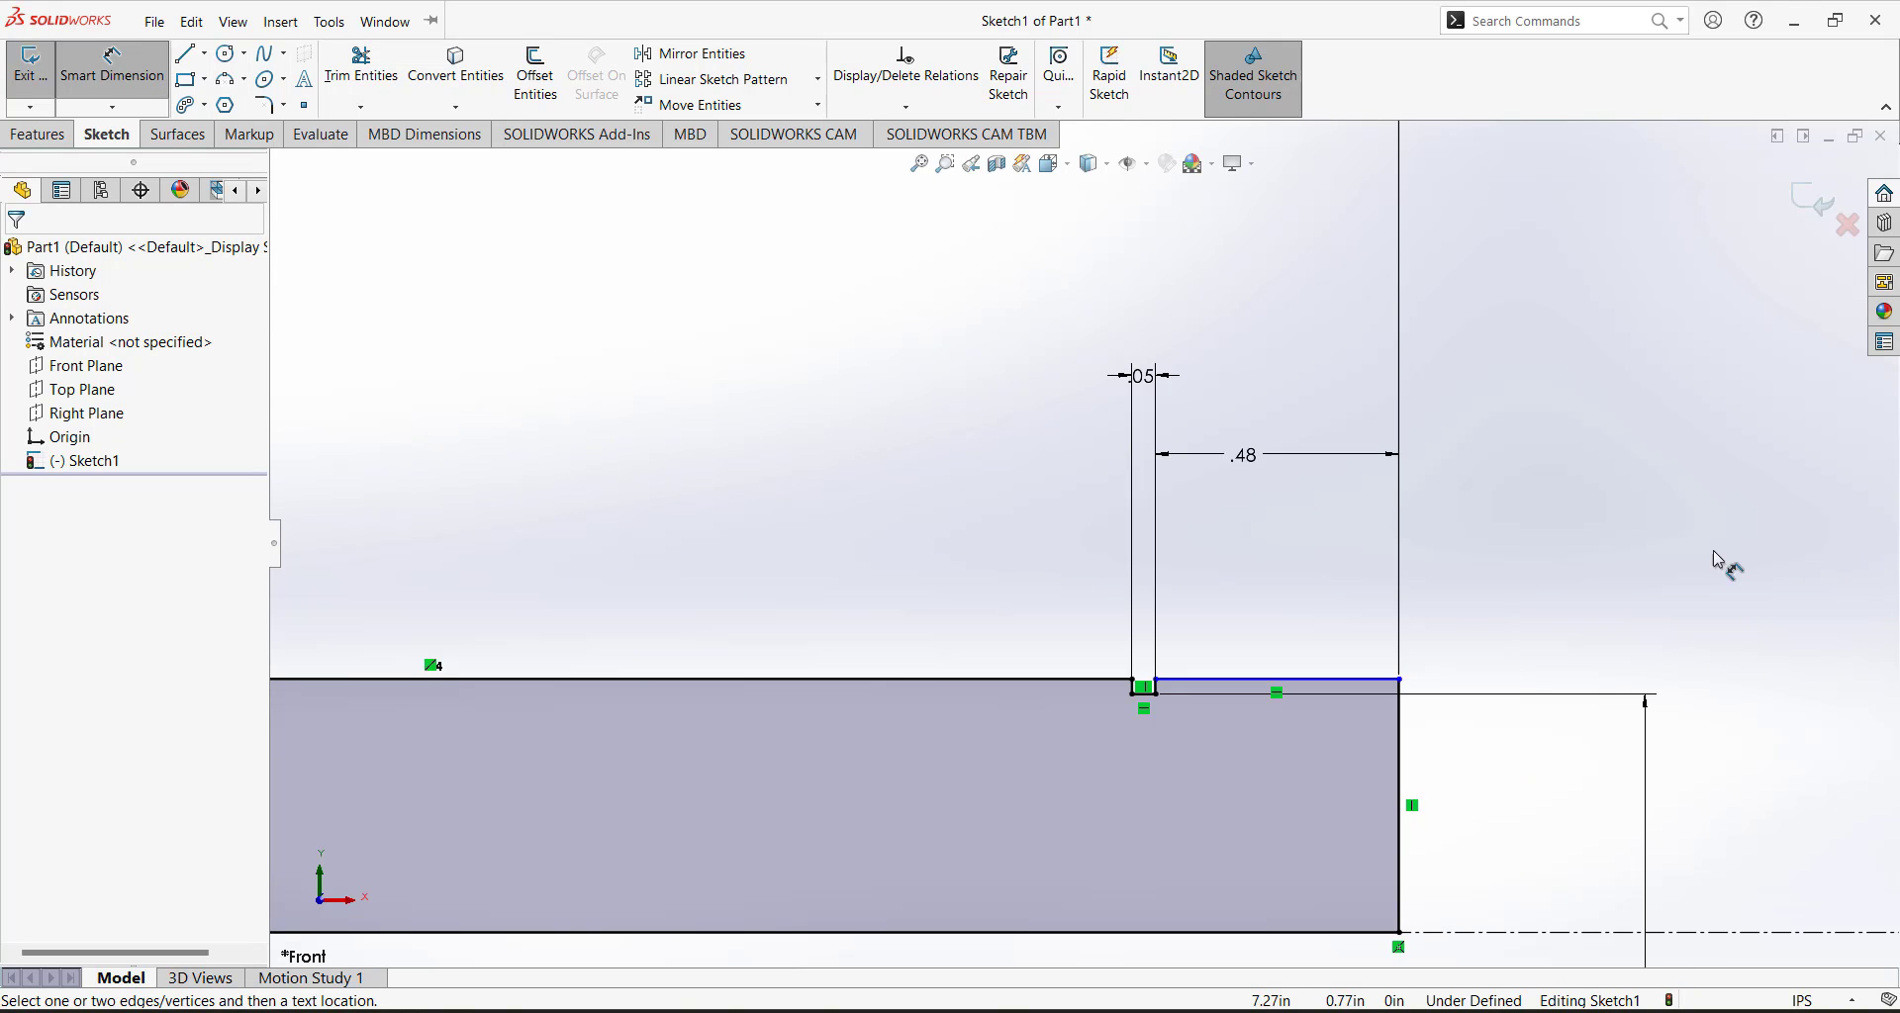
pyautogui.scroll(2, 1678, 584)
pyautogui.scroll(-2, 1485, 555)
pyautogui.press('Escape')
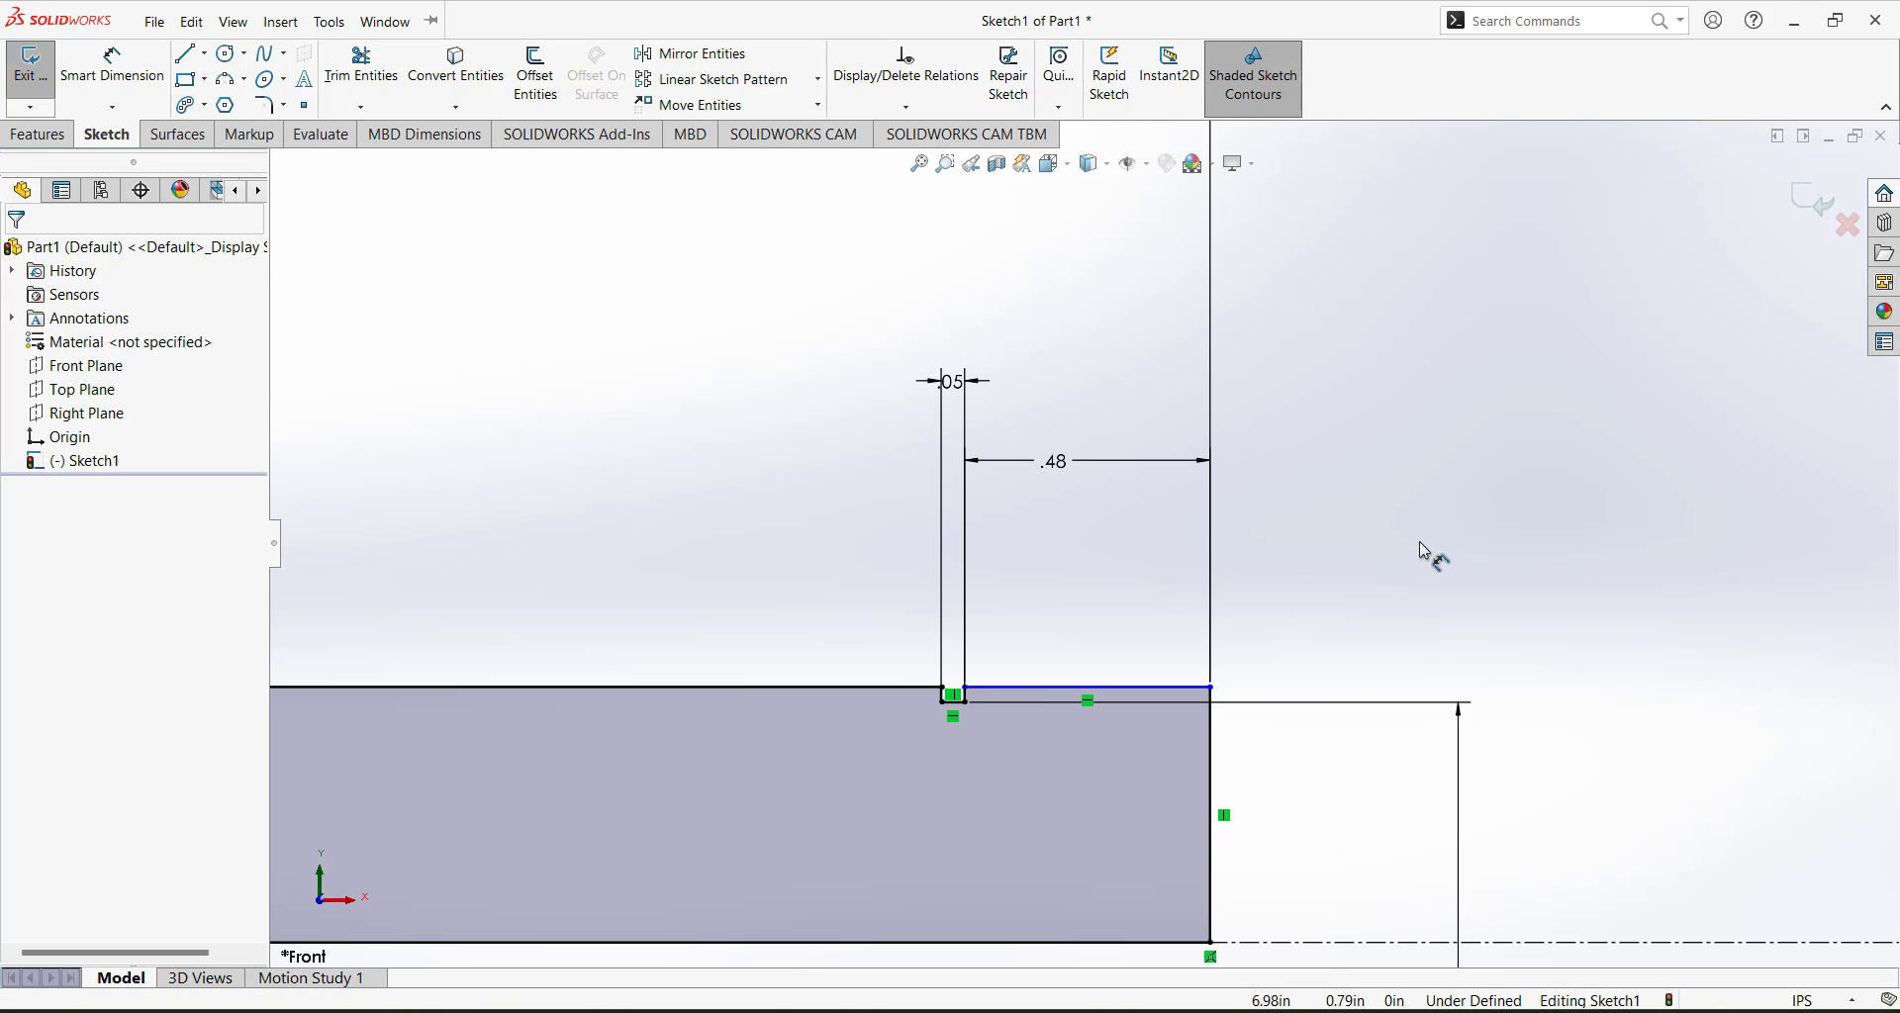
pyautogui.moveTo(1064, 687)
pyautogui.mouseDown()
pyautogui.moveTo(1072, 579)
pyautogui.moveTo(1090, 592)
pyautogui.moveTo(1090, 576)
pyautogui.moveTo(1114, 762)
pyautogui.moveTo(1108, 650)
pyautogui.mouseUp()
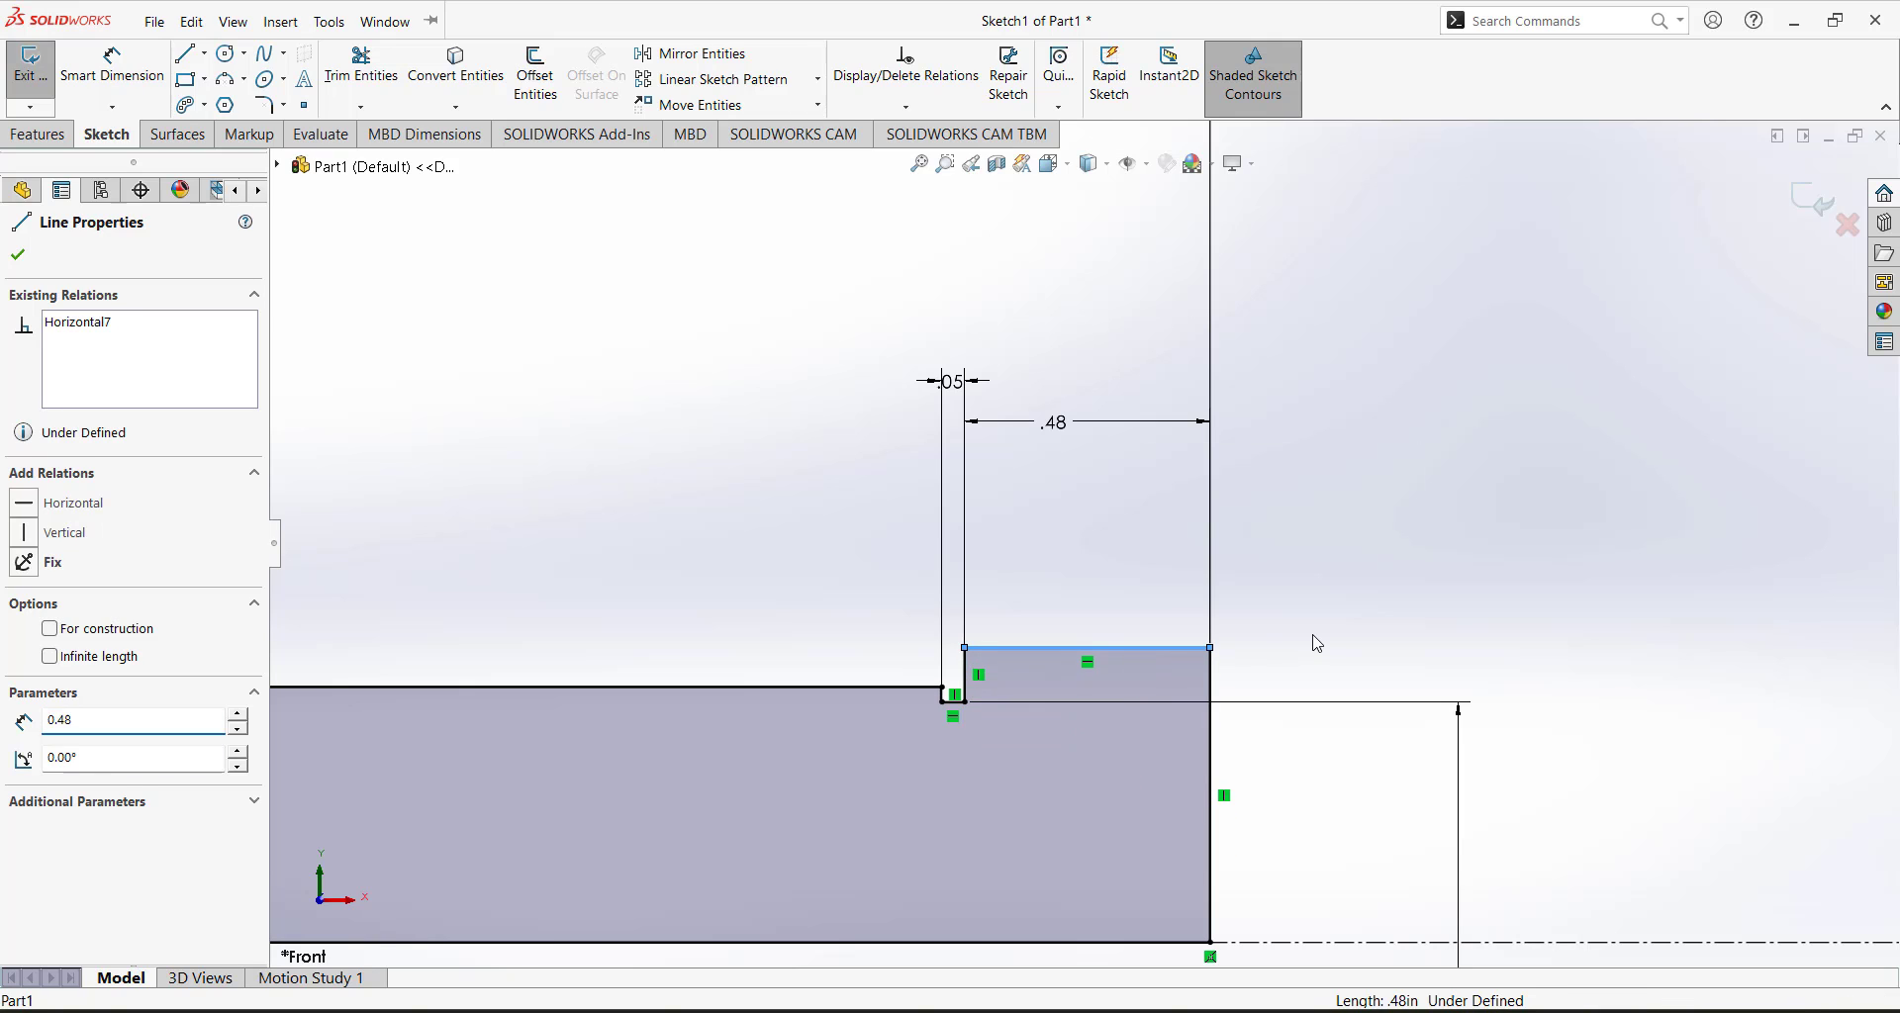
pyautogui.click(1309, 643)
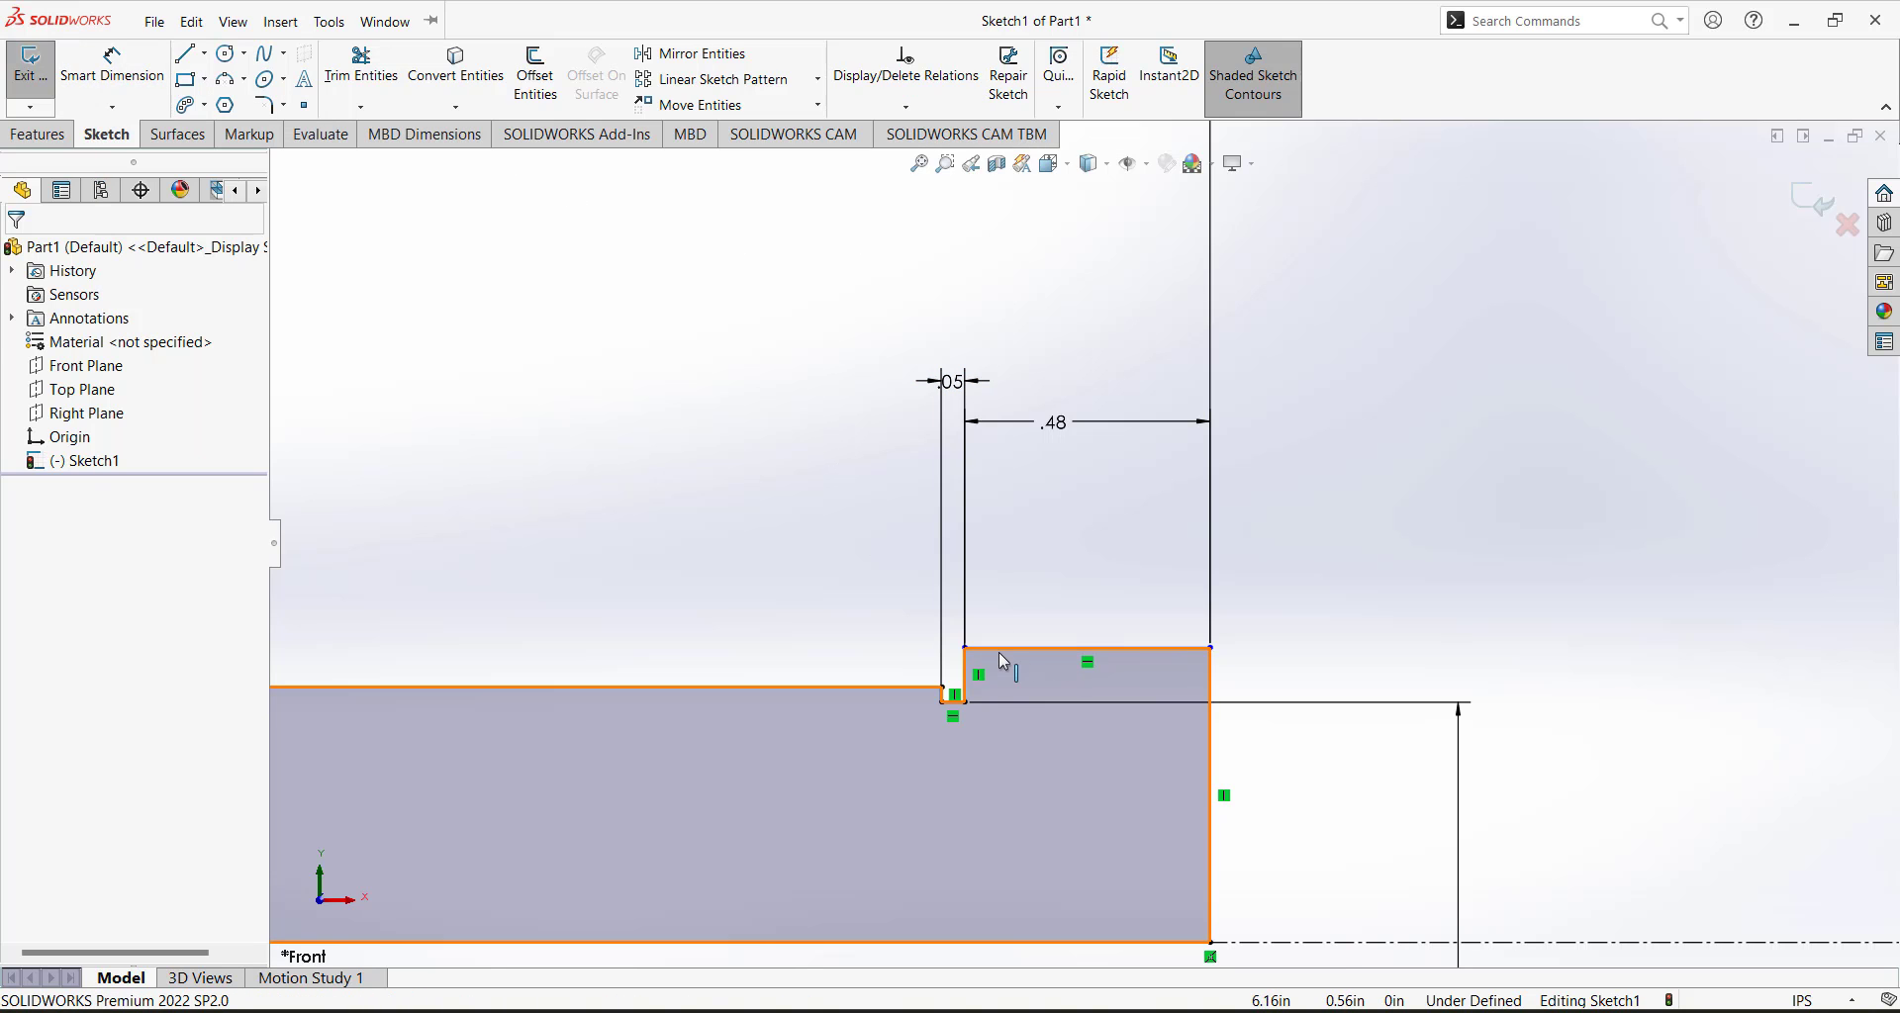
# Make the far end segment's upper edge collinear with the long upper edge between the grooves.
pyautogui.click(880, 687)
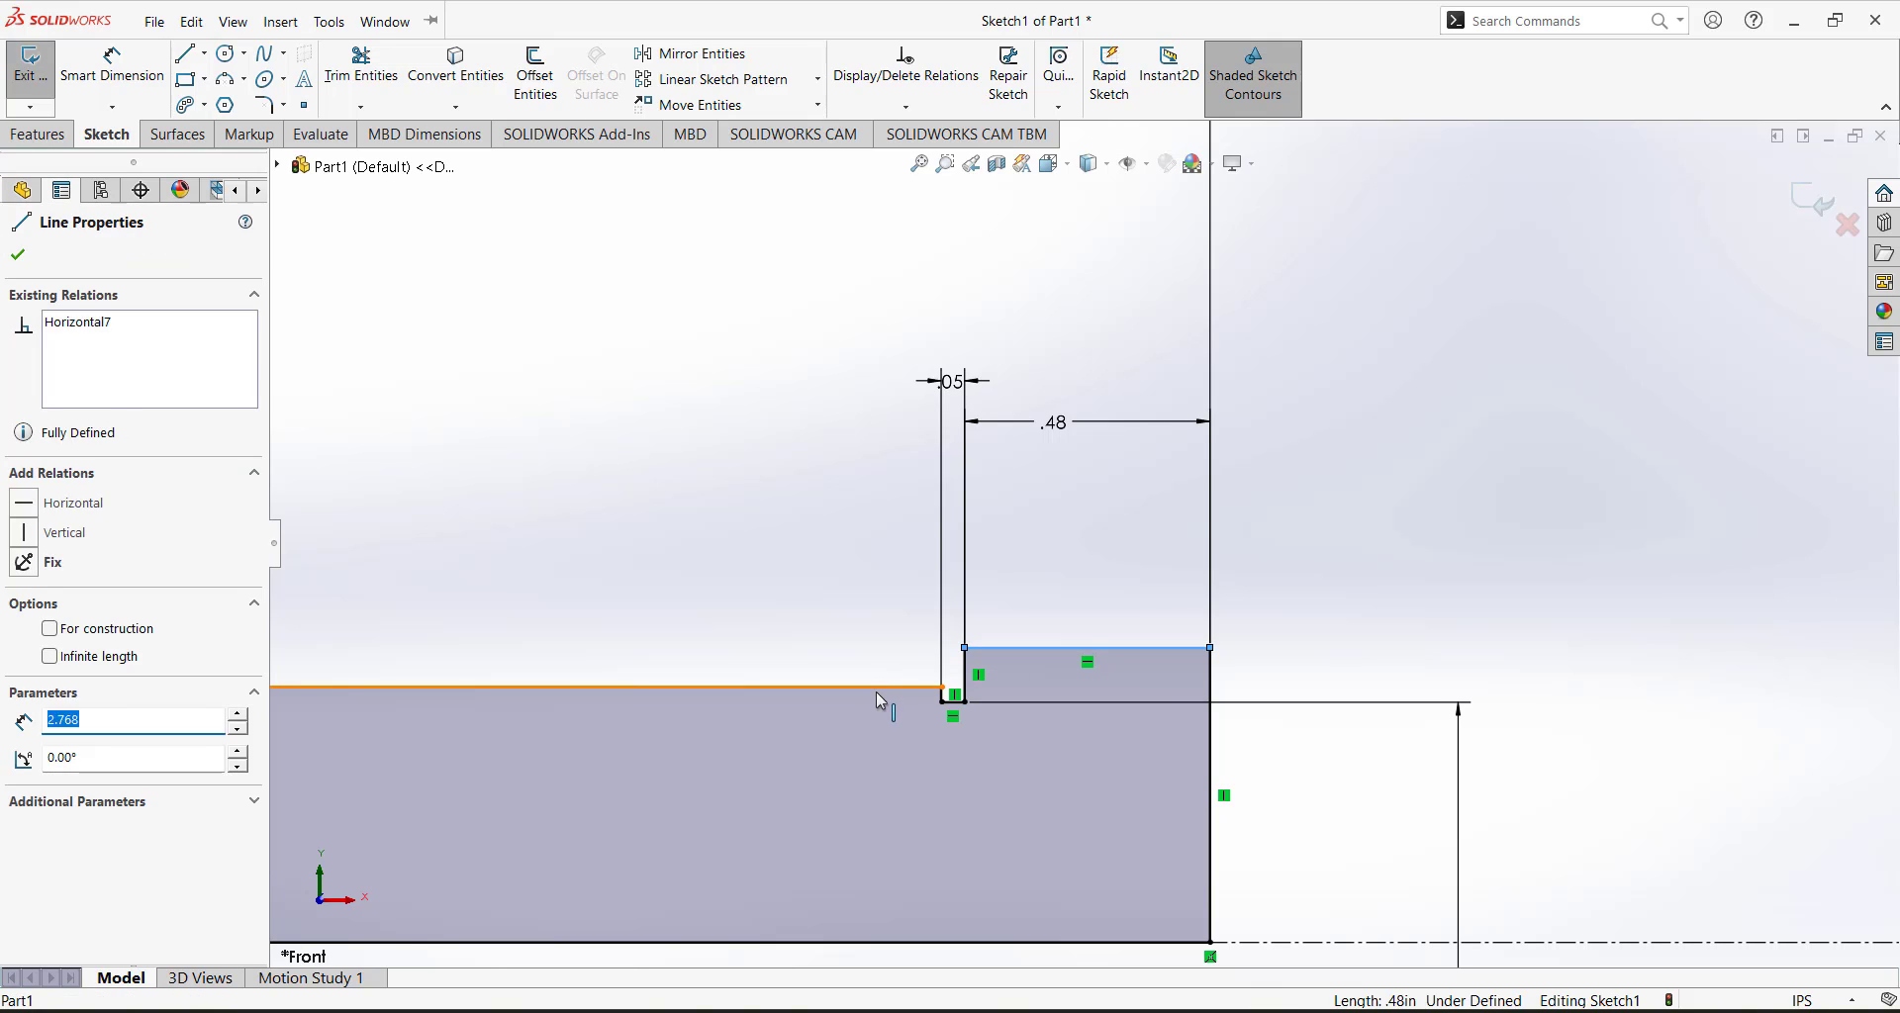
pyautogui.keyDown('ctrl'); pyautogui.click(875, 690); pyautogui.keyUp('ctrl')
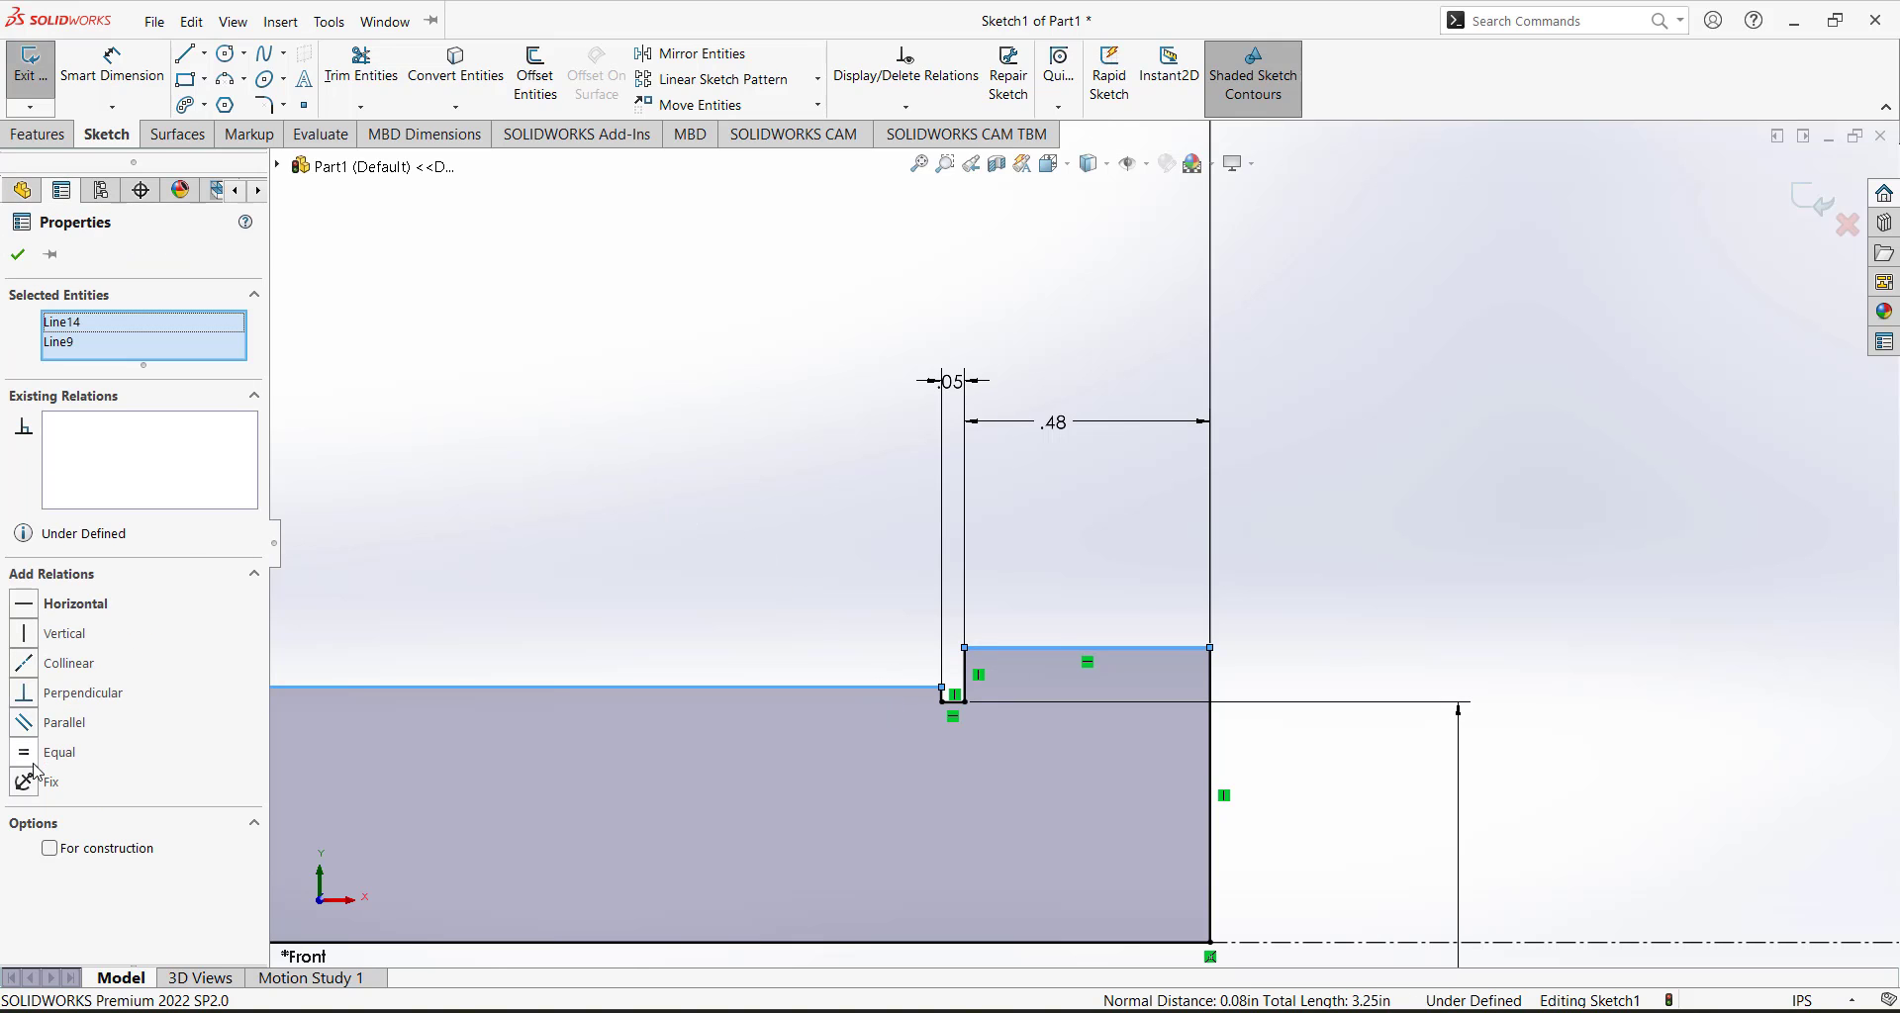
pyautogui.click(34, 664)
pyautogui.press('Escape')
pyautogui.press('f')
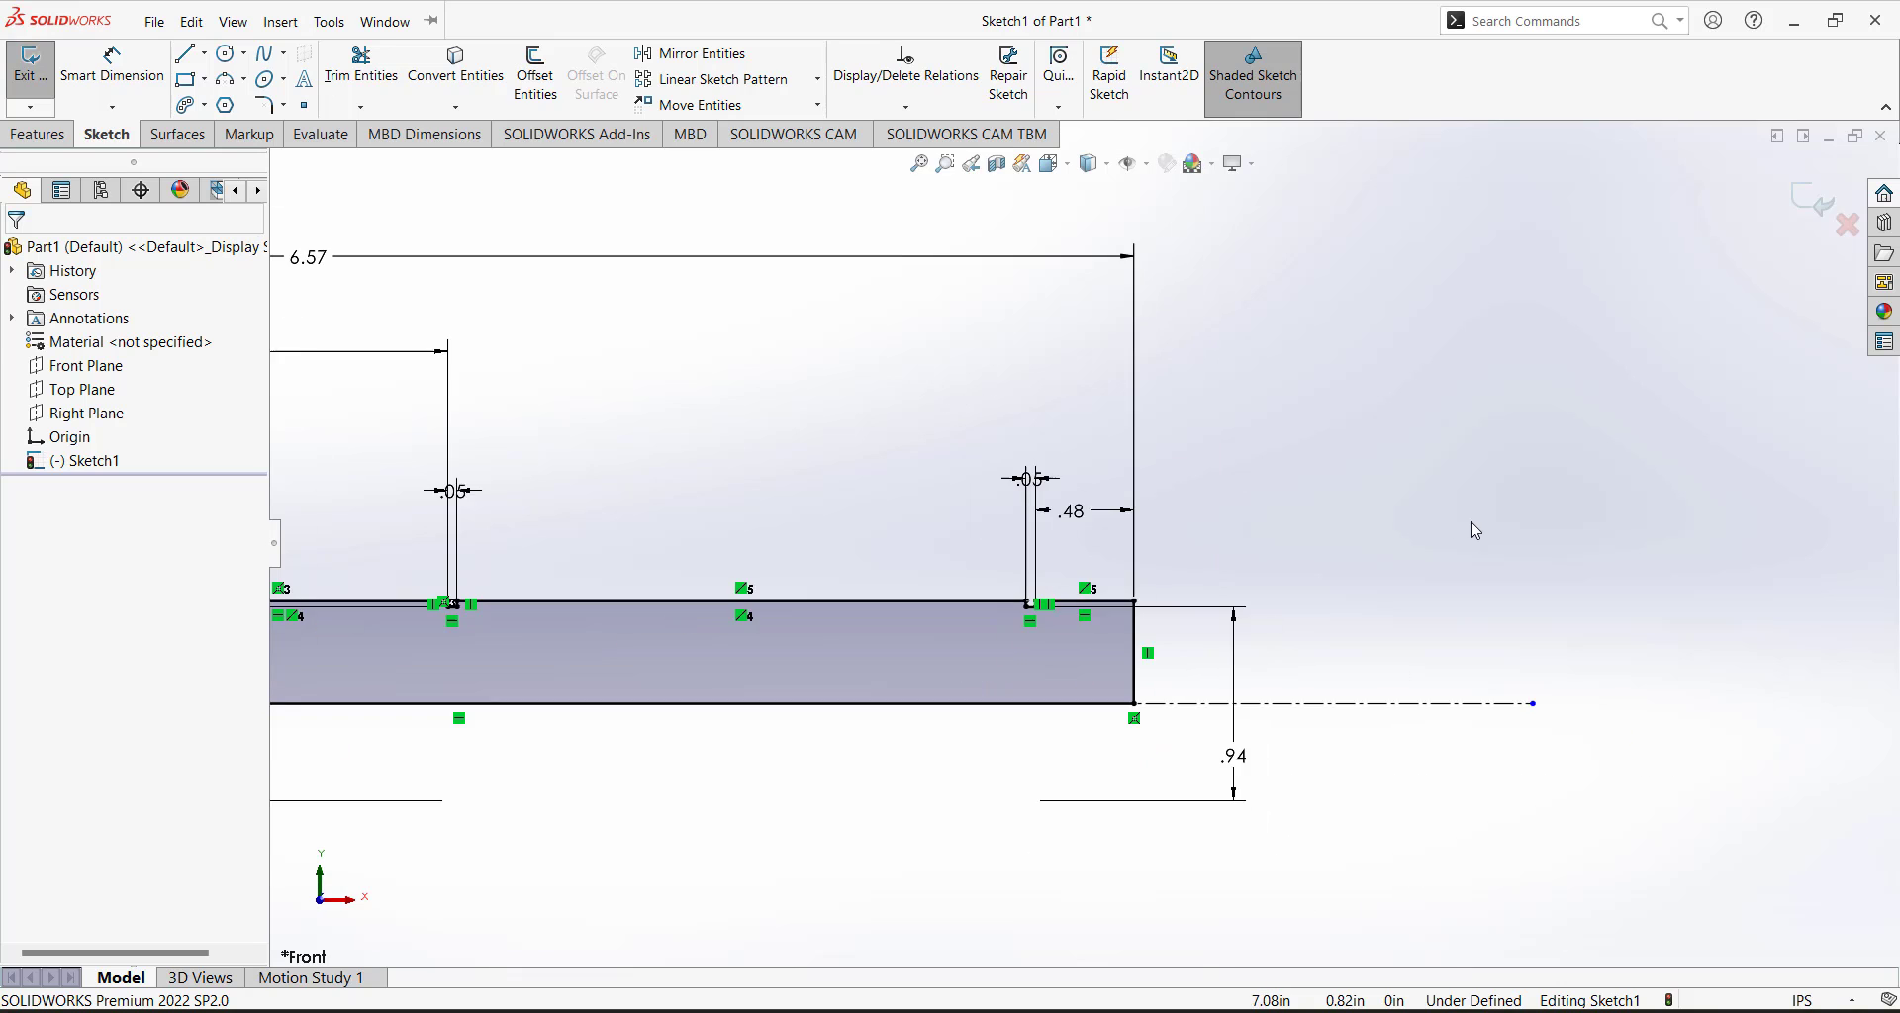
pyautogui.scroll(1, 1075, 542)
pyautogui.scroll(-3, 673, 445)
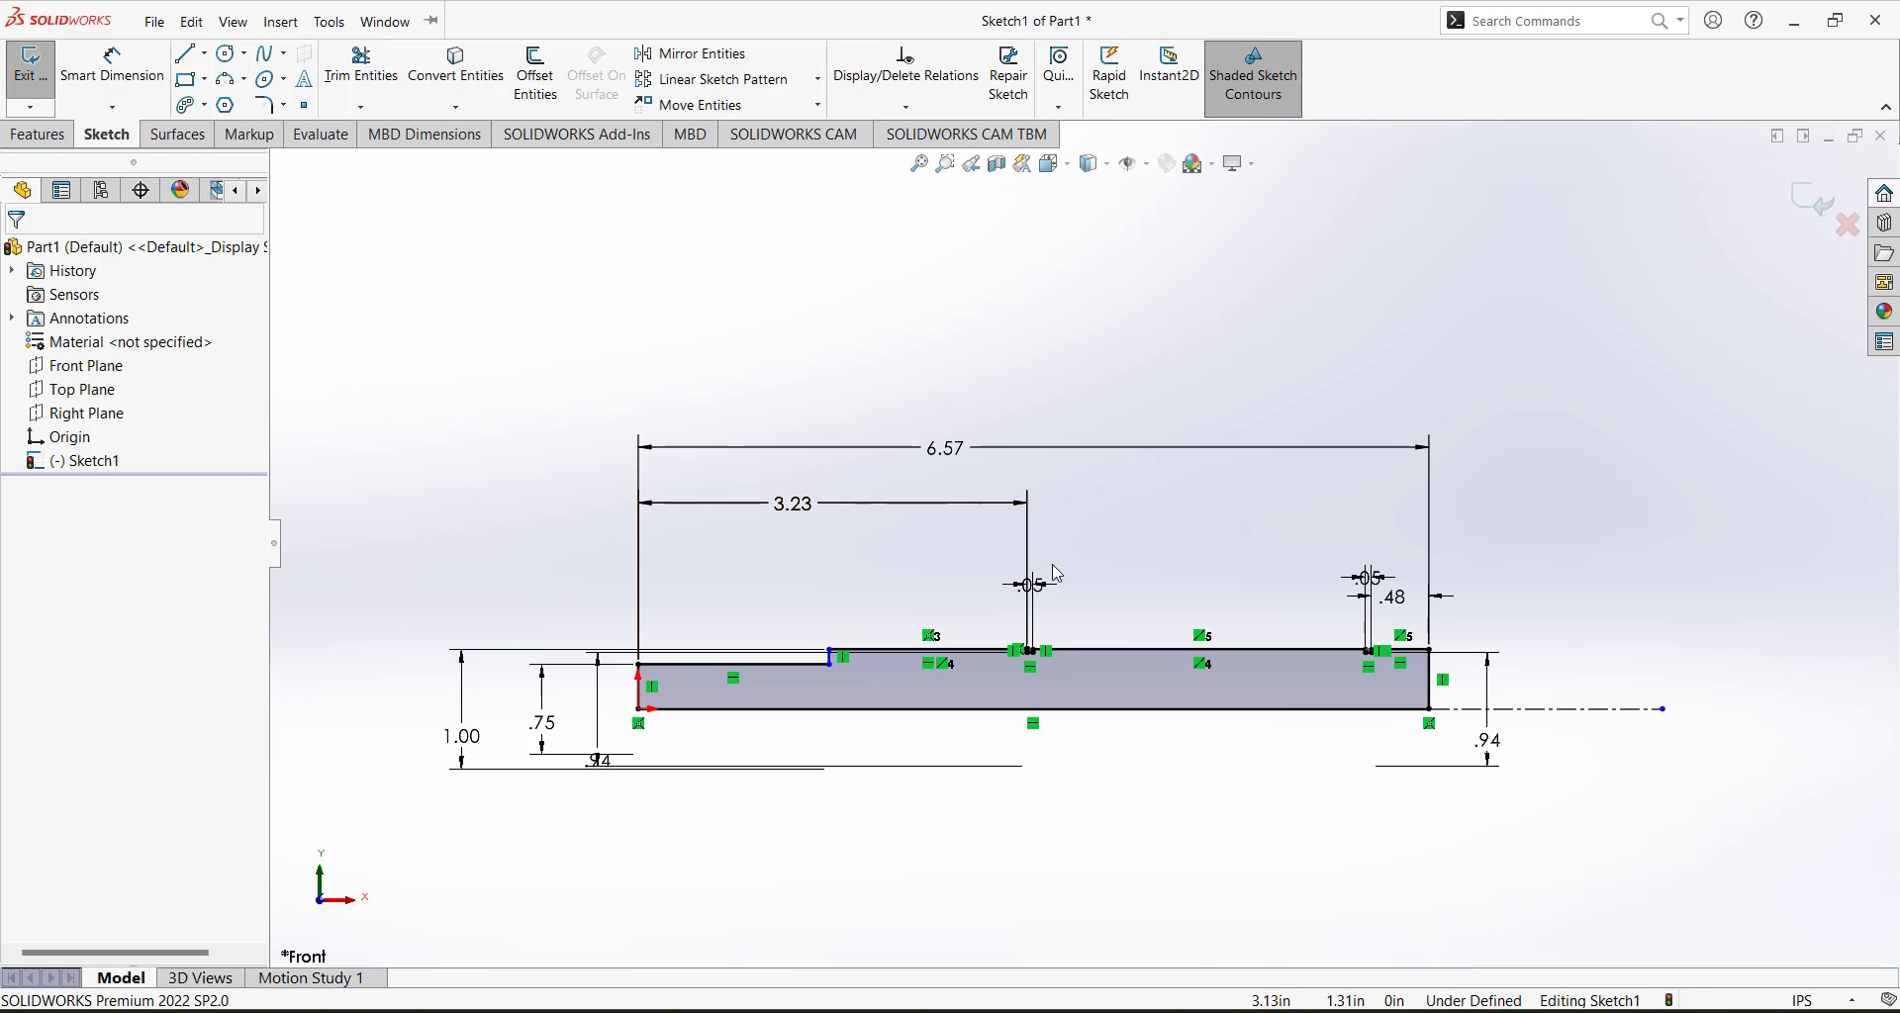
# Reposition the first groove's 0.94 diameter dimension text so it sits clear of the extension lines.
pyautogui.scroll(-1, 1087, 584)
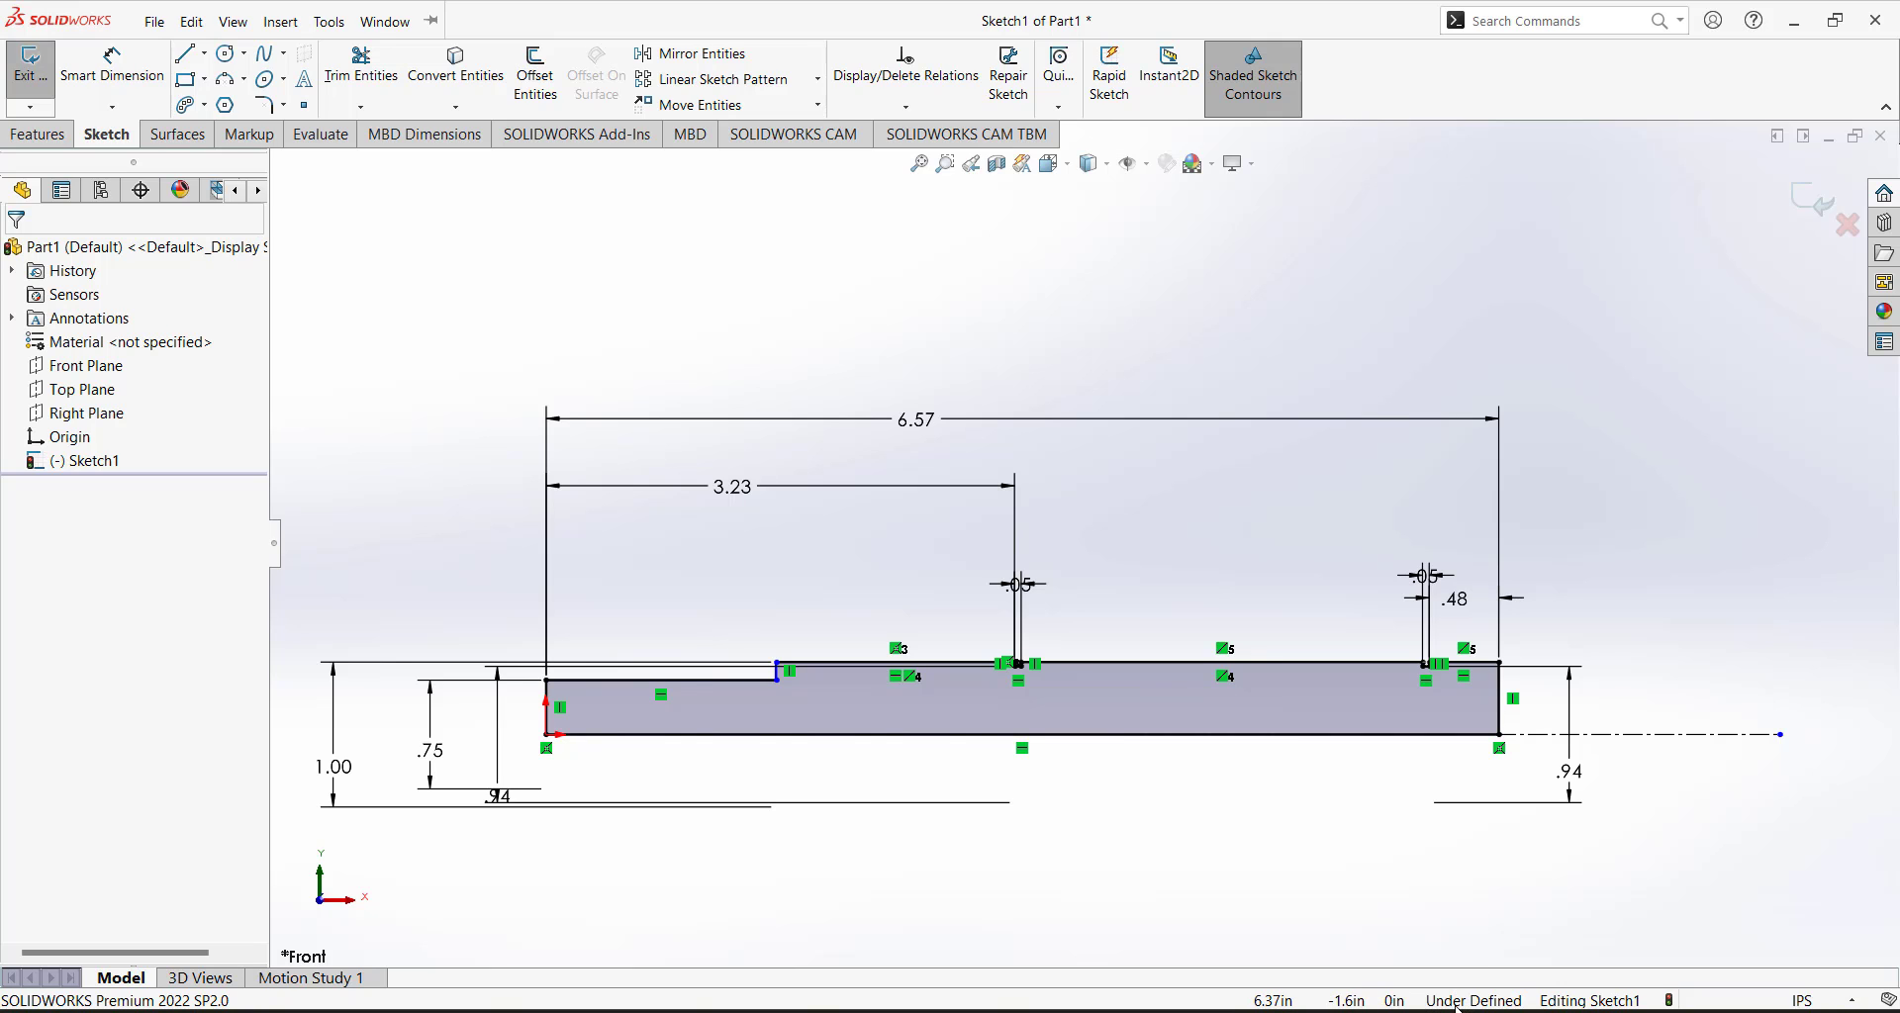
pyautogui.scroll(-2, 1114, 592)
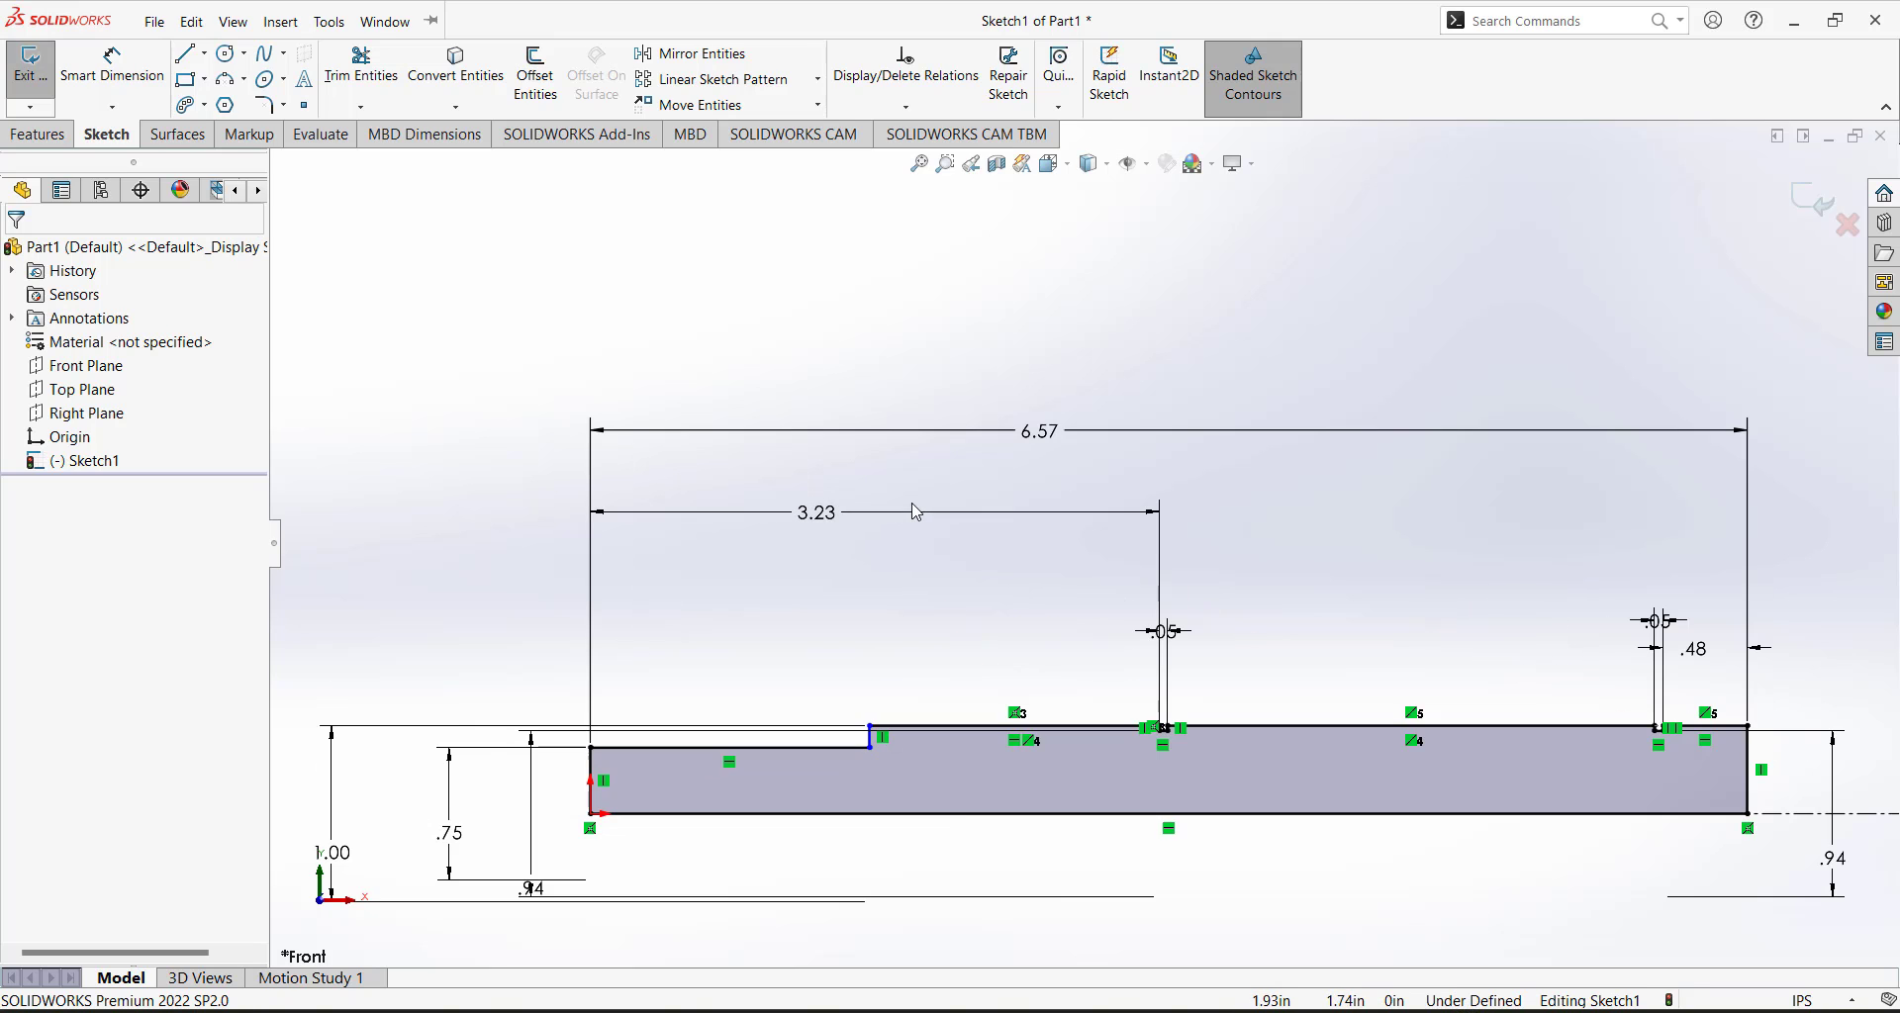
pyautogui.moveTo(531, 888); pyautogui.dragTo(535, 827)
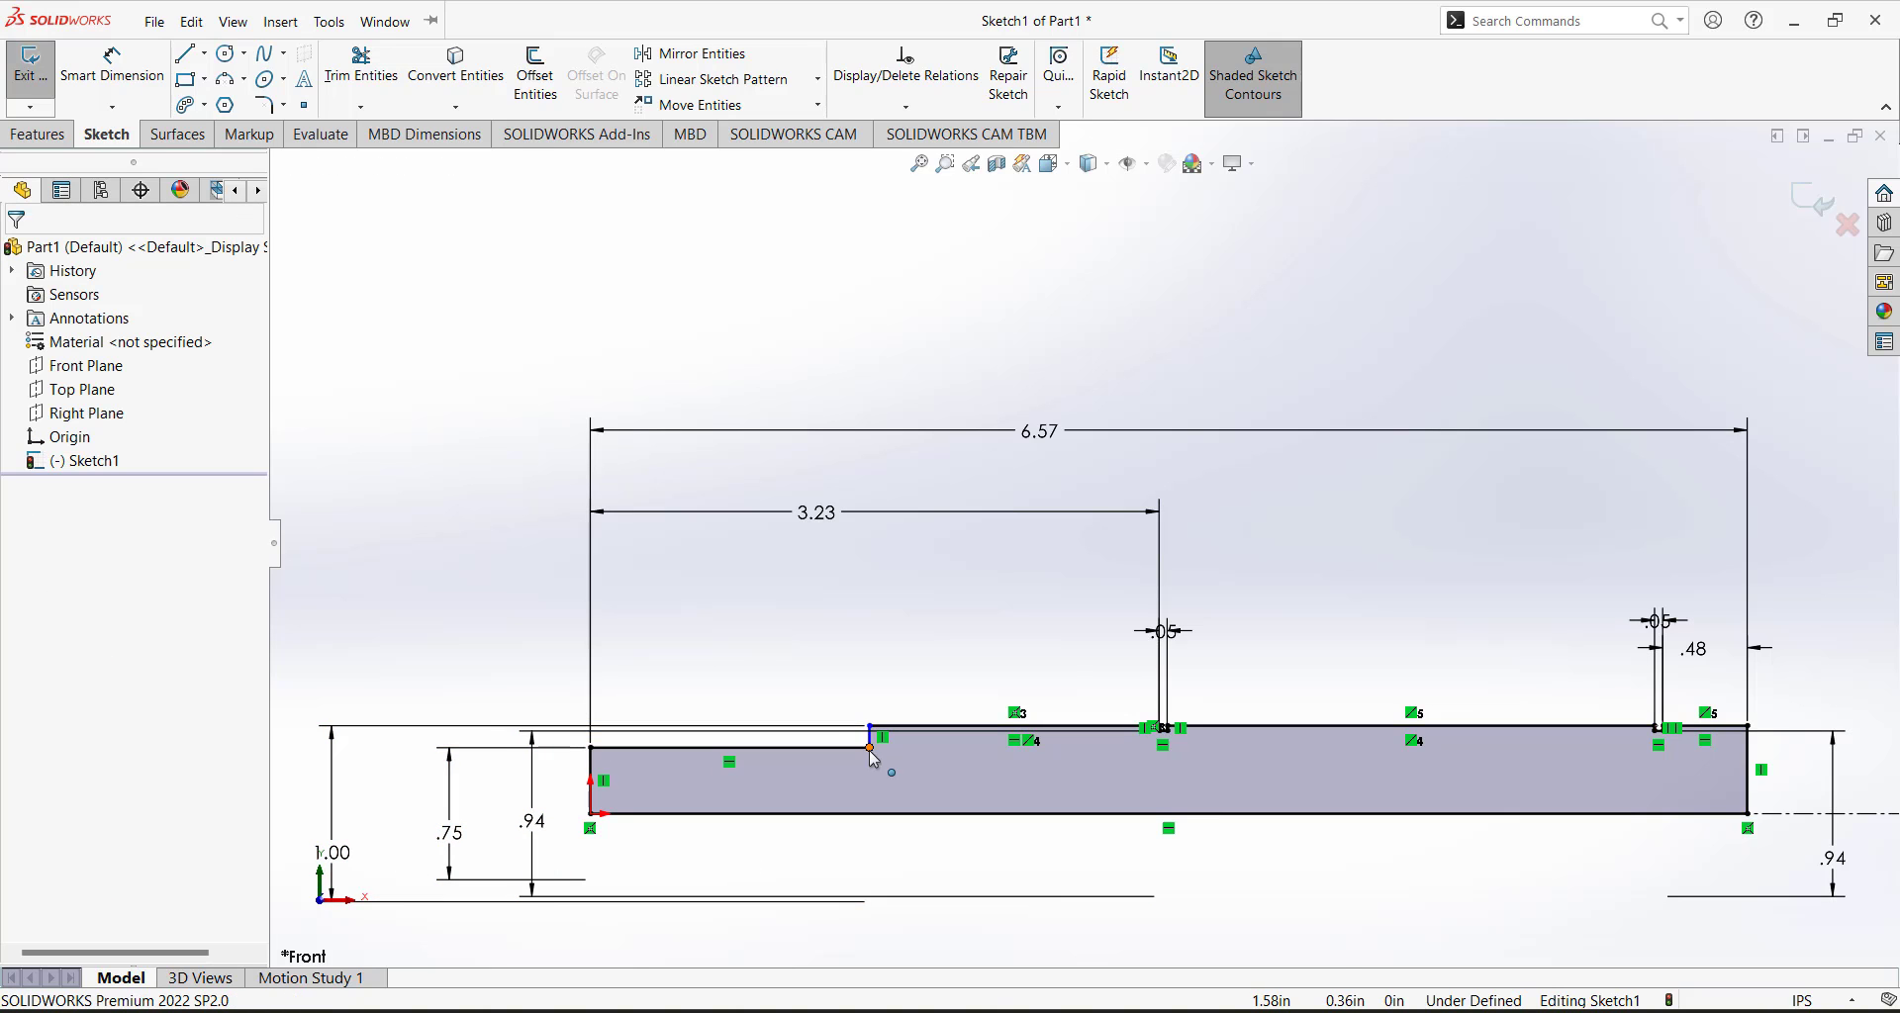
# Pull both endpoints of the shaft's shoulder edge along the axis to test its freedom.
pyautogui.moveTo(871, 749); pyautogui.dragTo(833, 772)
pyautogui.click(802, 631)
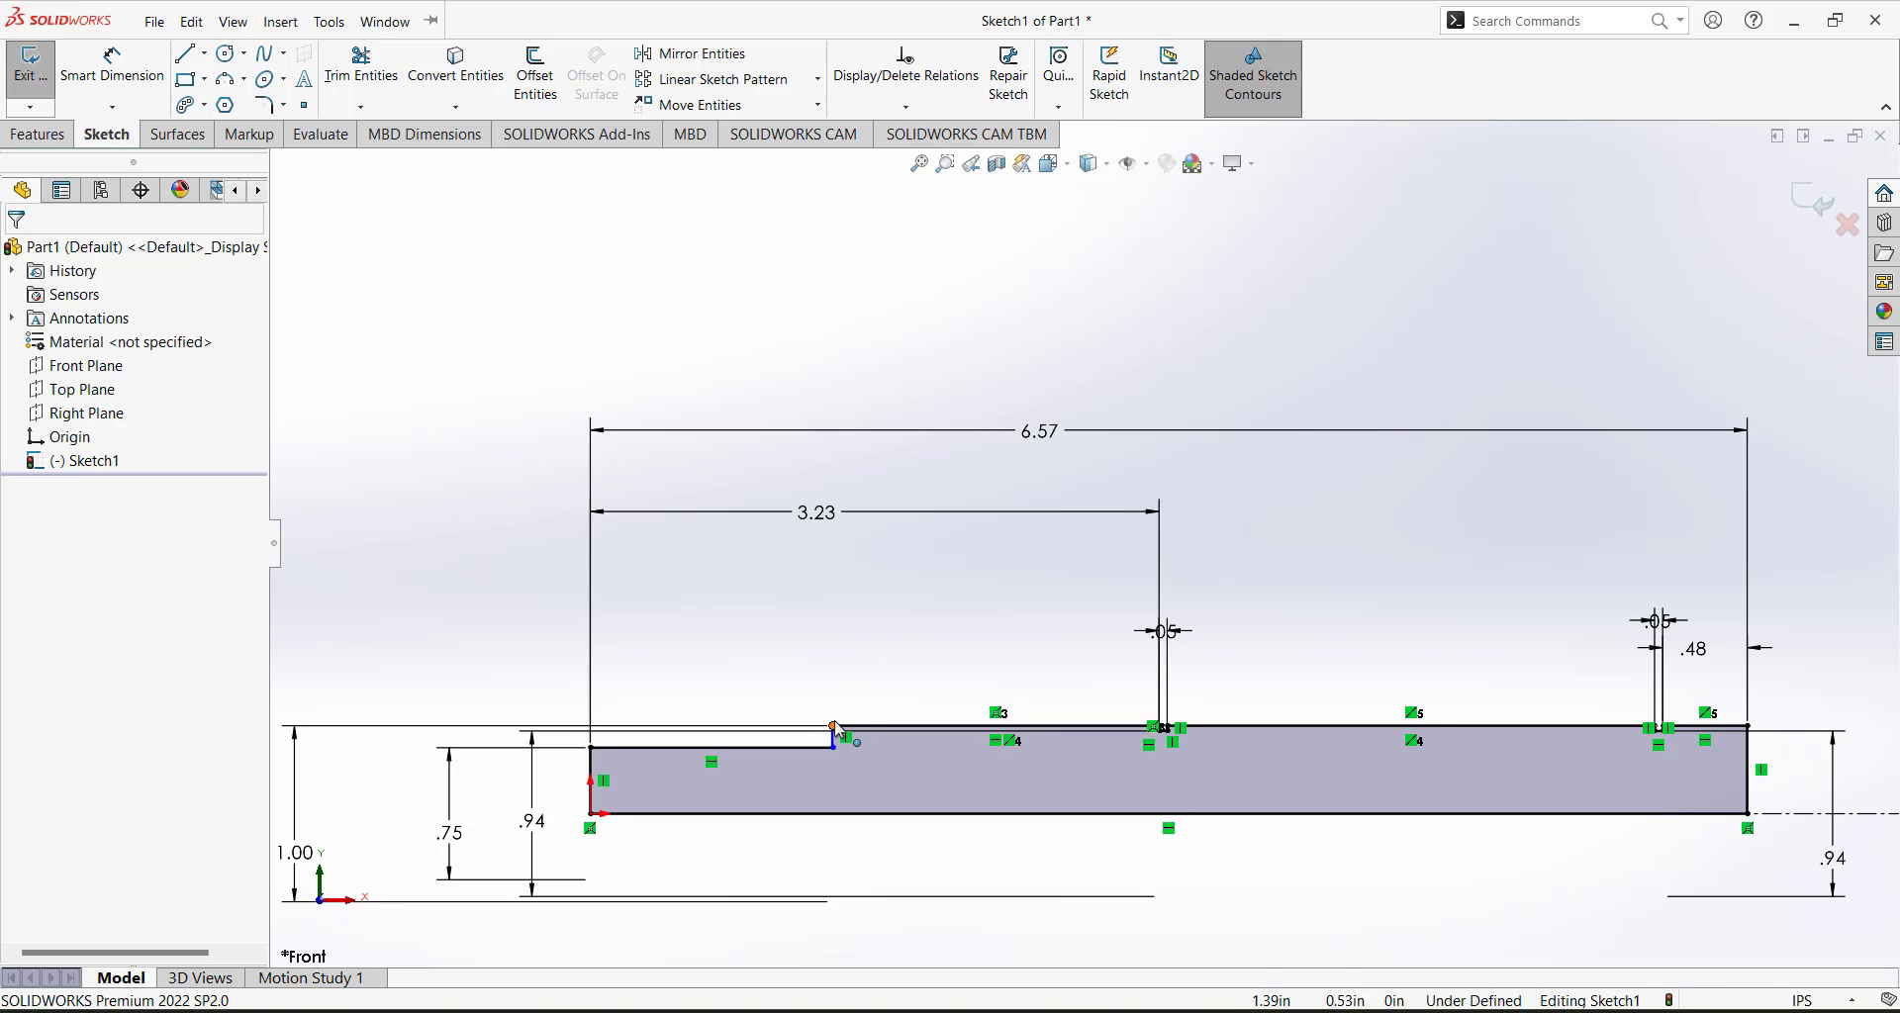
pyautogui.moveTo(834, 728); pyautogui.dragTo(881, 728)
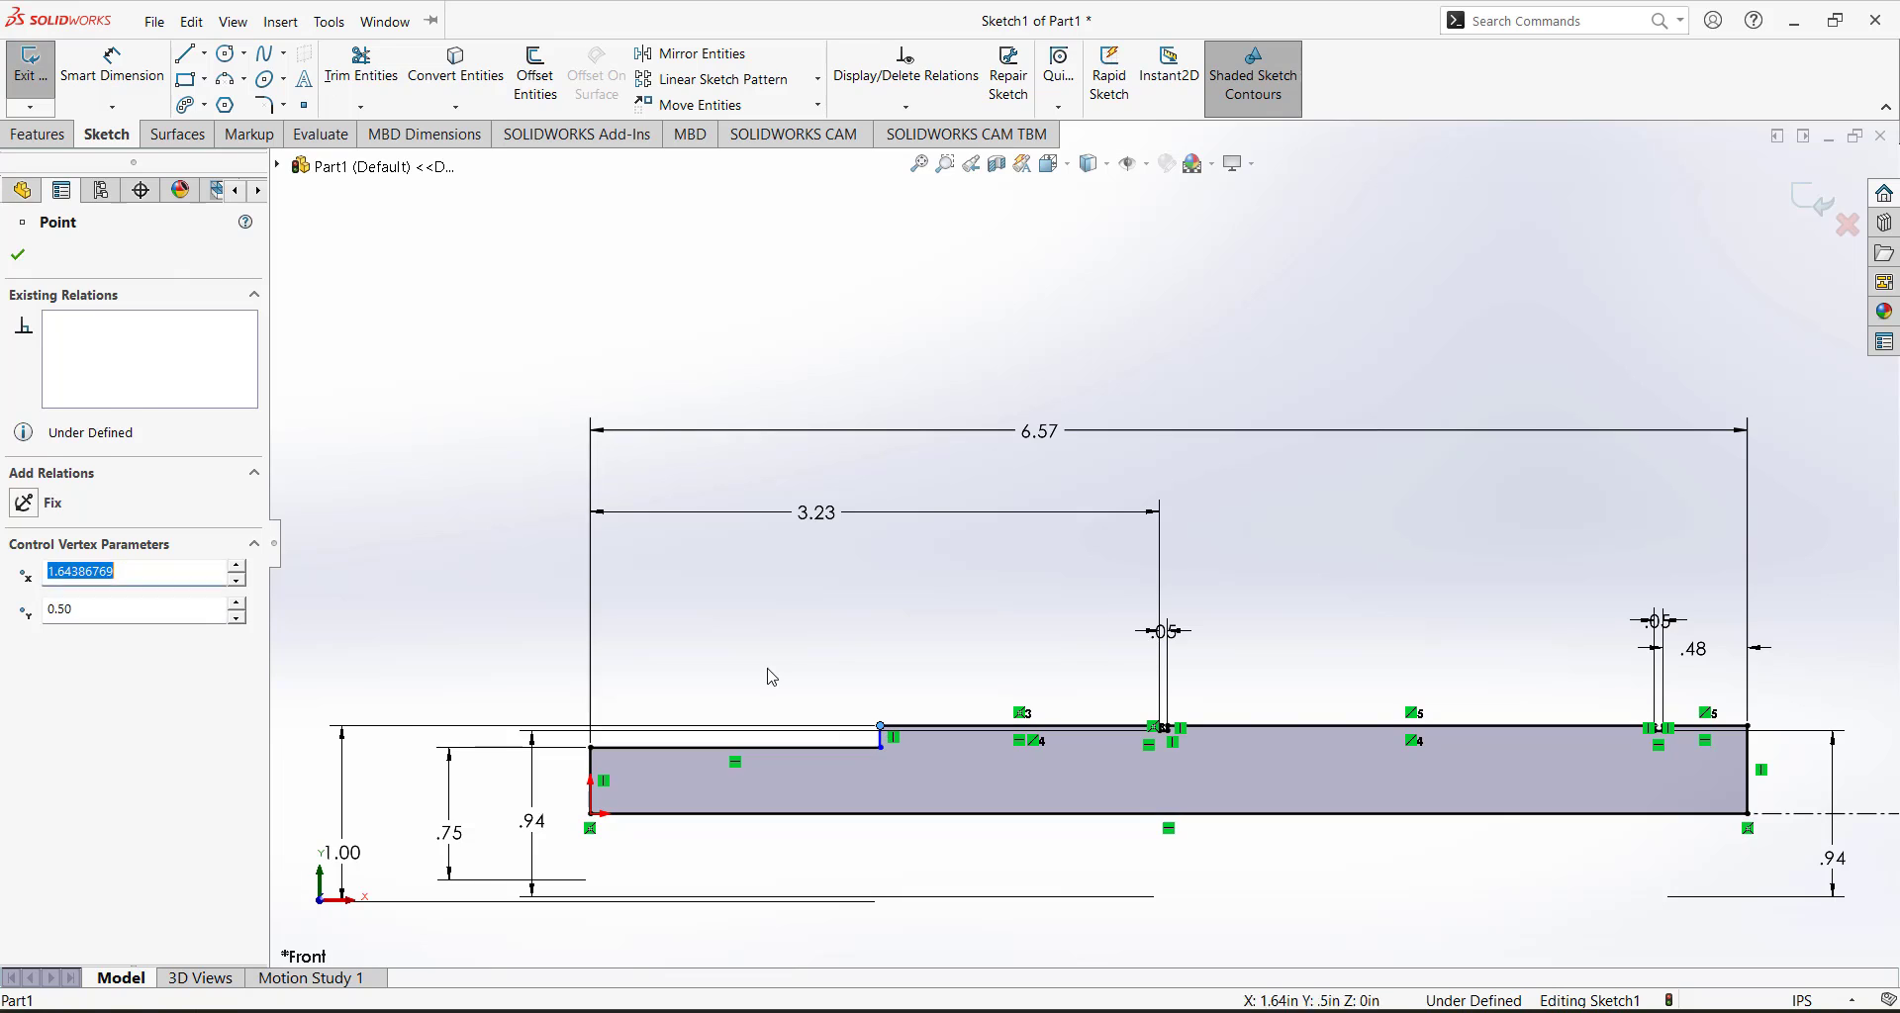
pyautogui.click(767, 670)
# Dimension the length of the smaller-diameter end section from the shaft's end to the shoulder and set it to 1 in.
pyautogui.click(96, 69)
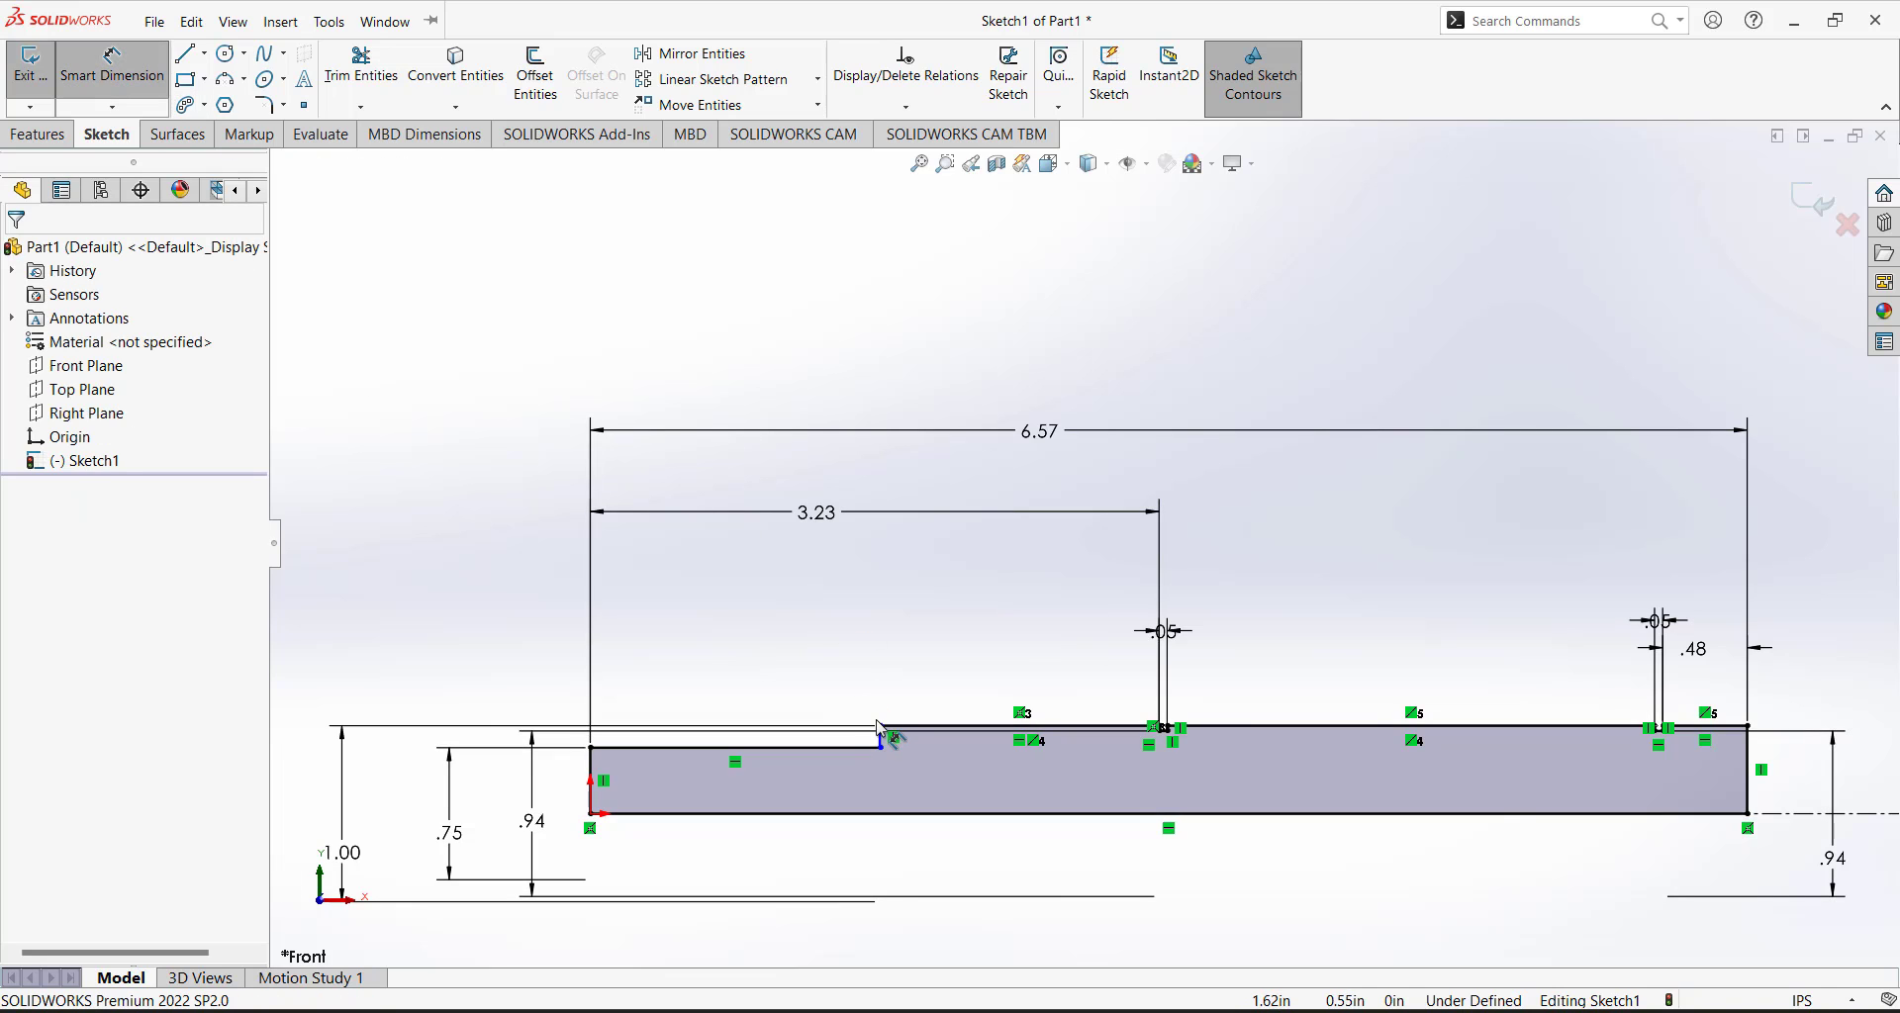
pyautogui.click(881, 728)
pyautogui.click(593, 750)
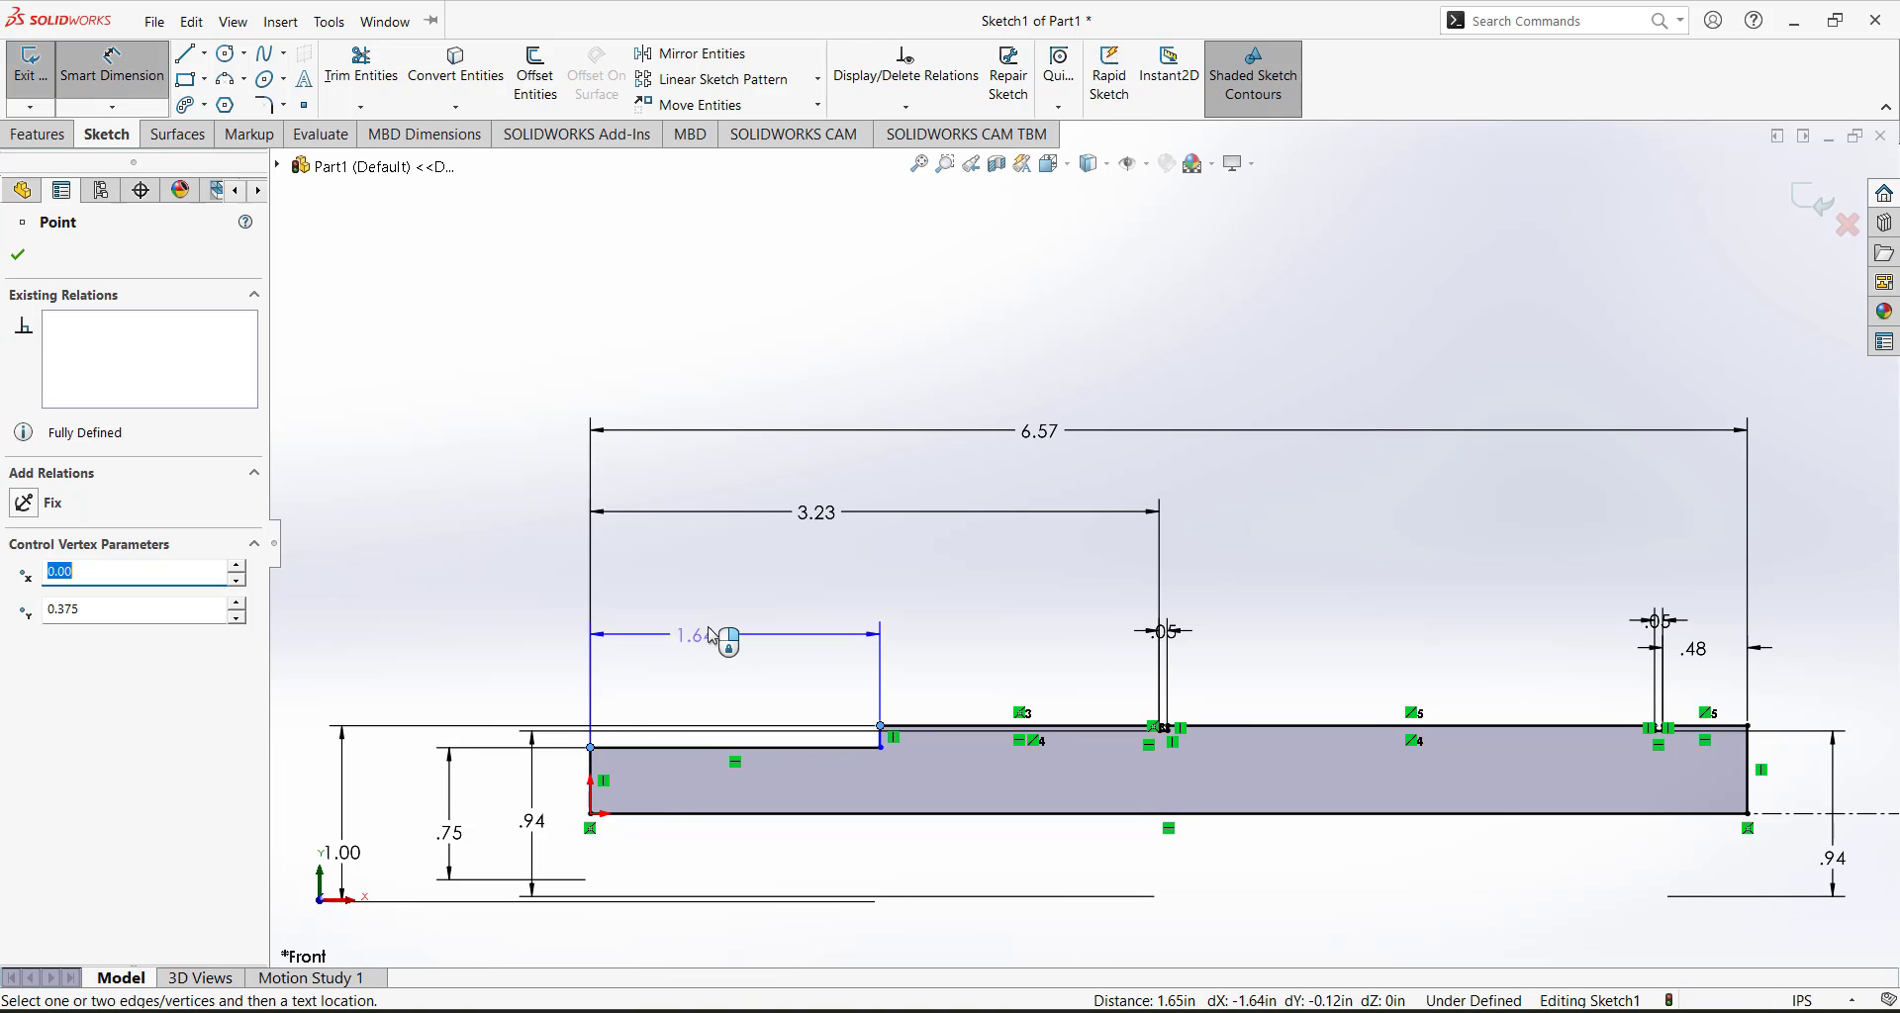
pyautogui.click(720, 636)
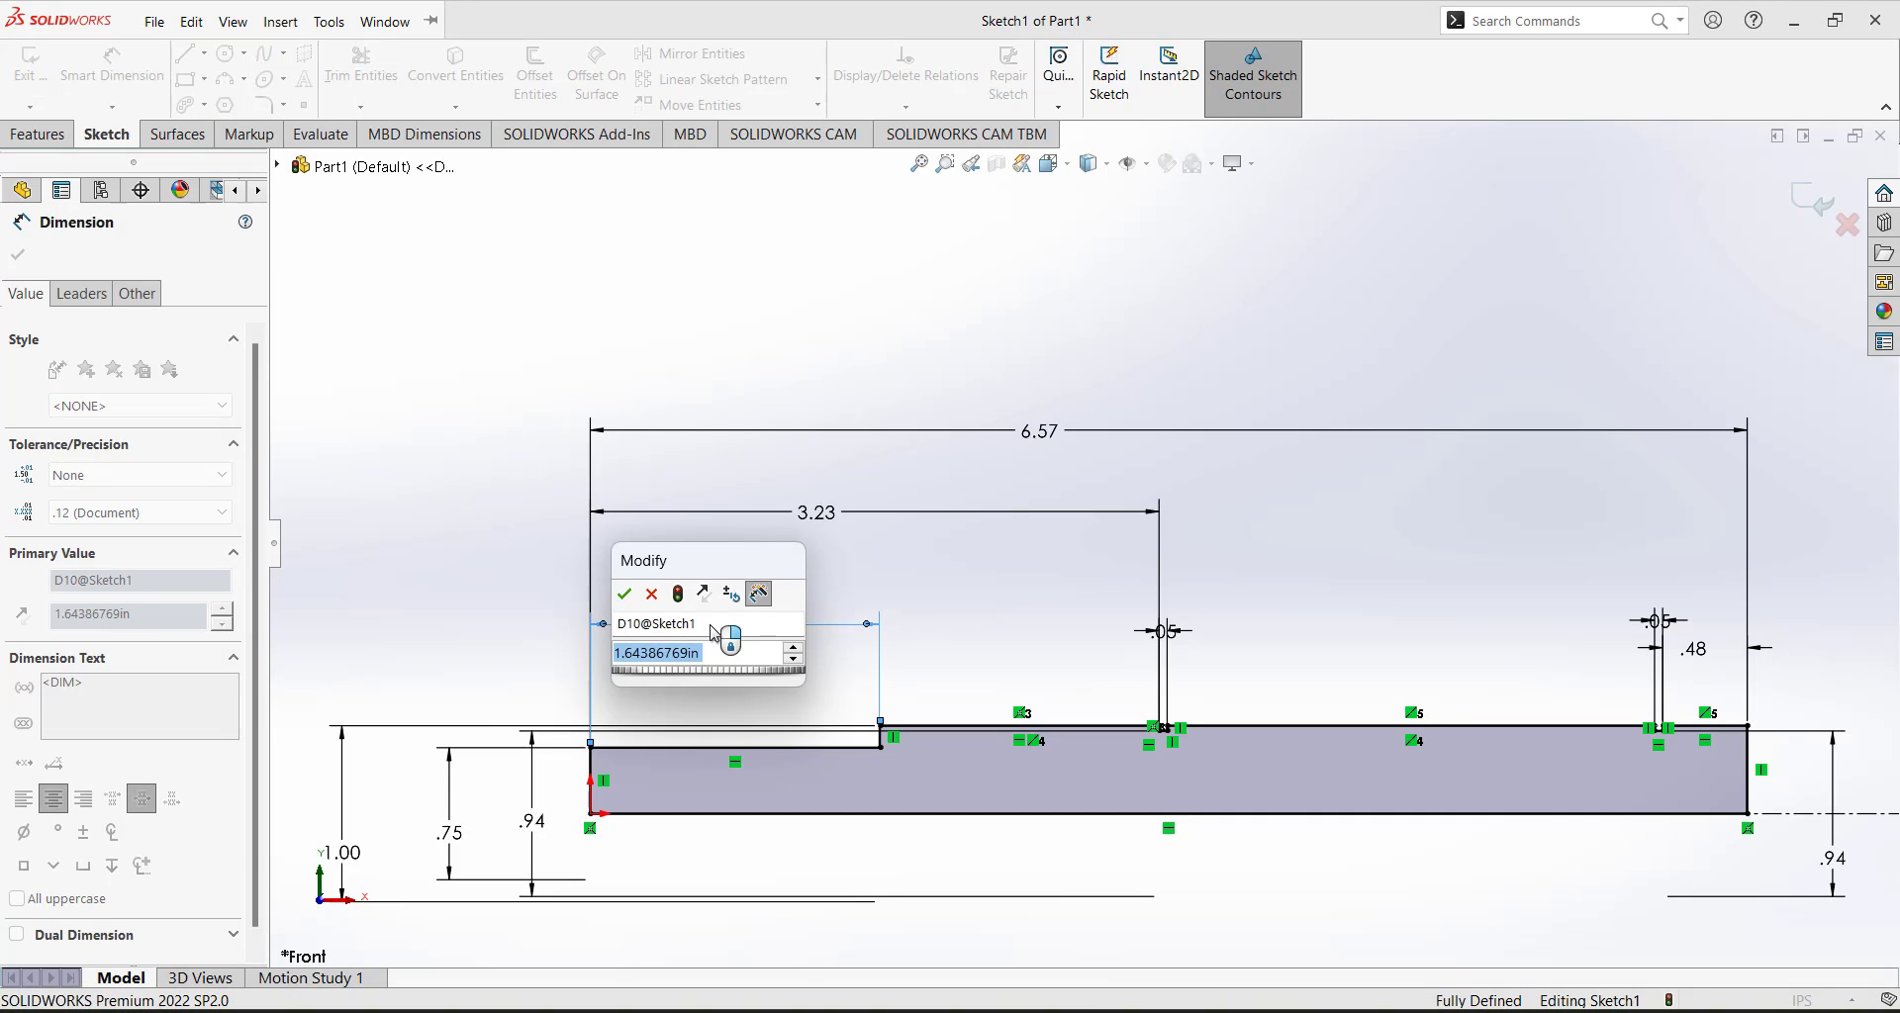
pyautogui.write('1')
pyautogui.press('Return')
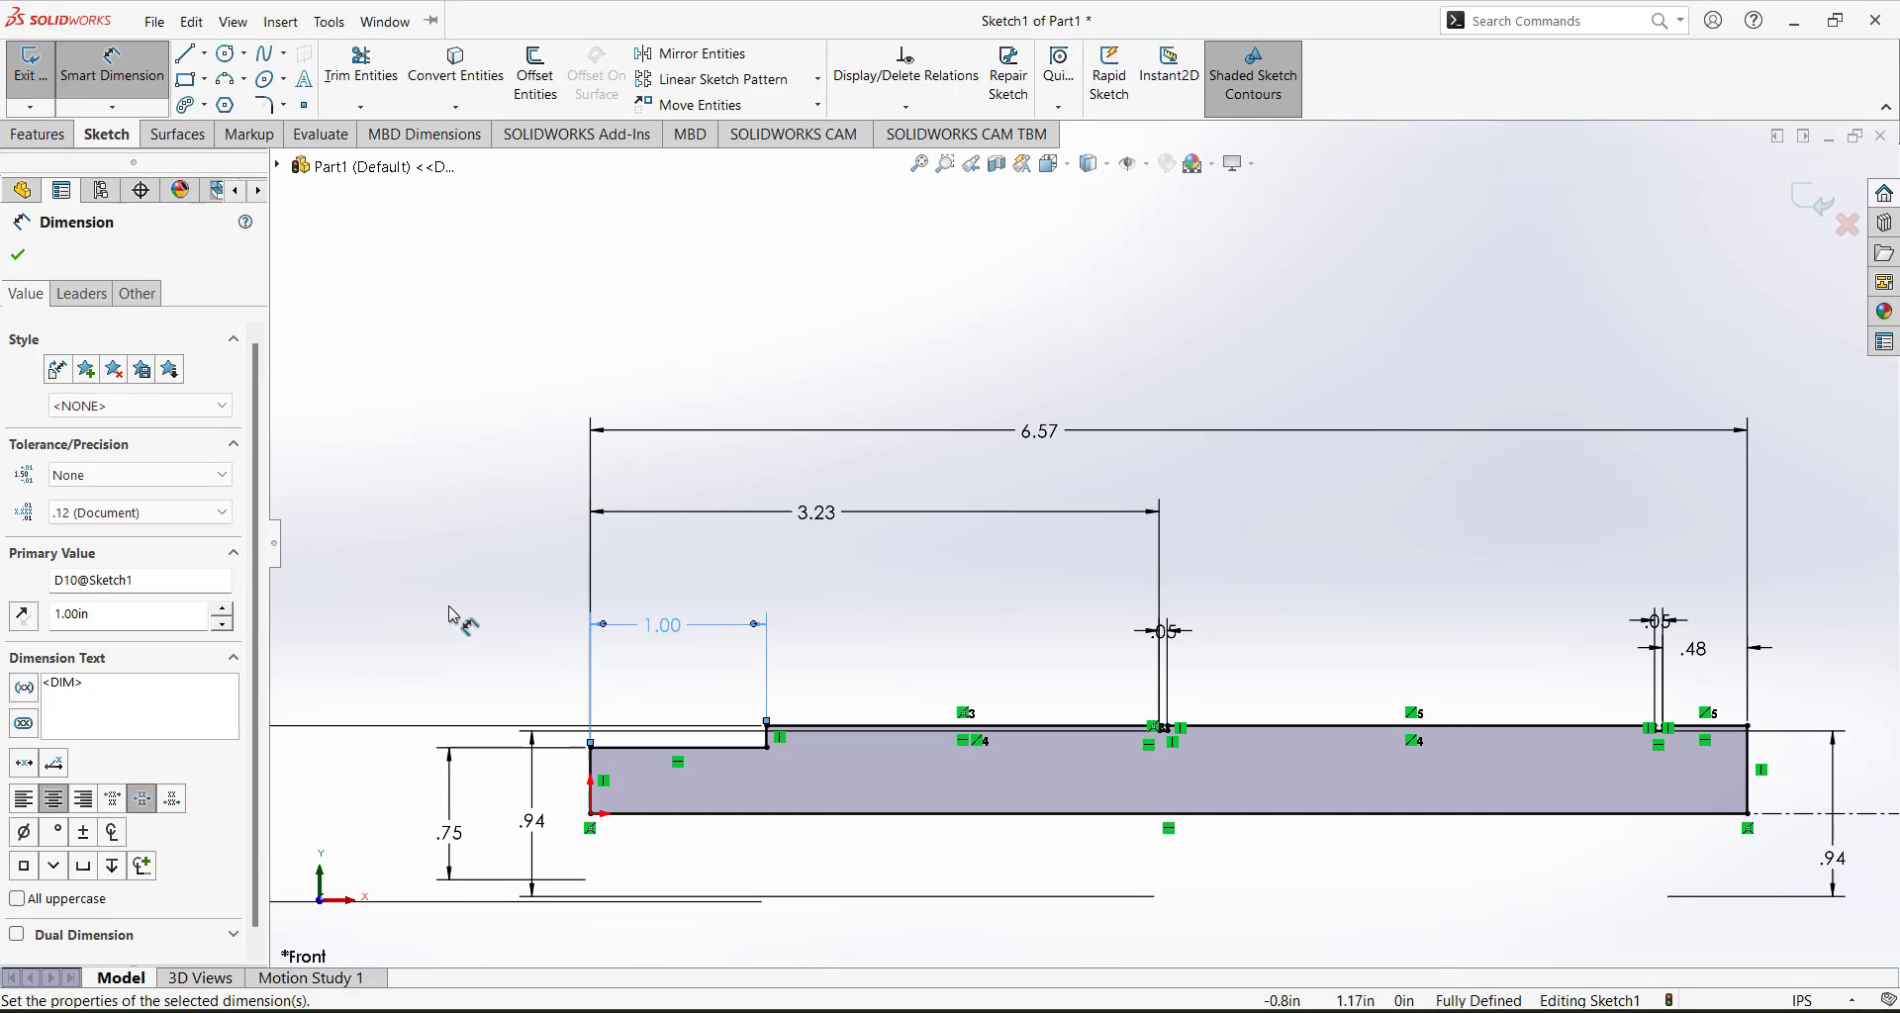
pyautogui.click(475, 611)
# Move the first groove's width dimension text outside its extension lines so it is readable.
pyautogui.scroll(5, 518, 574)
pyautogui.scroll(-3, 1138, 412)
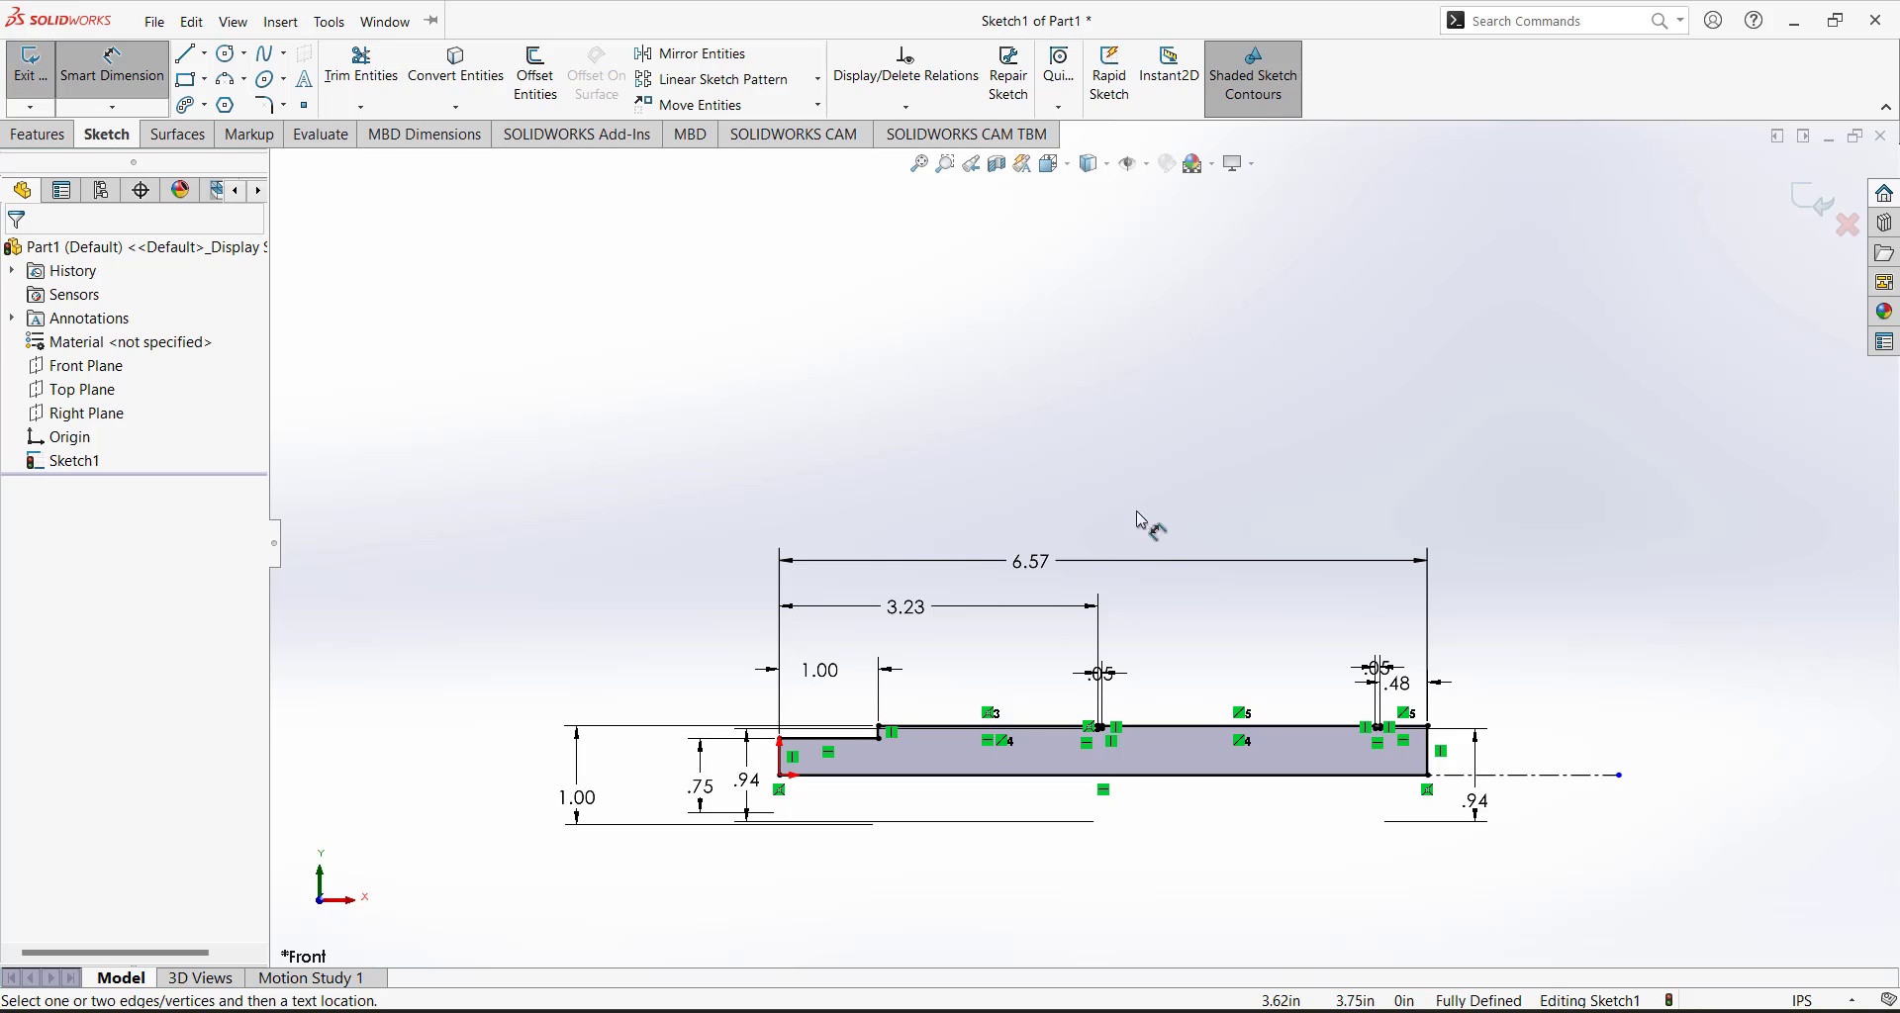
pyautogui.scroll(-3, 1109, 593)
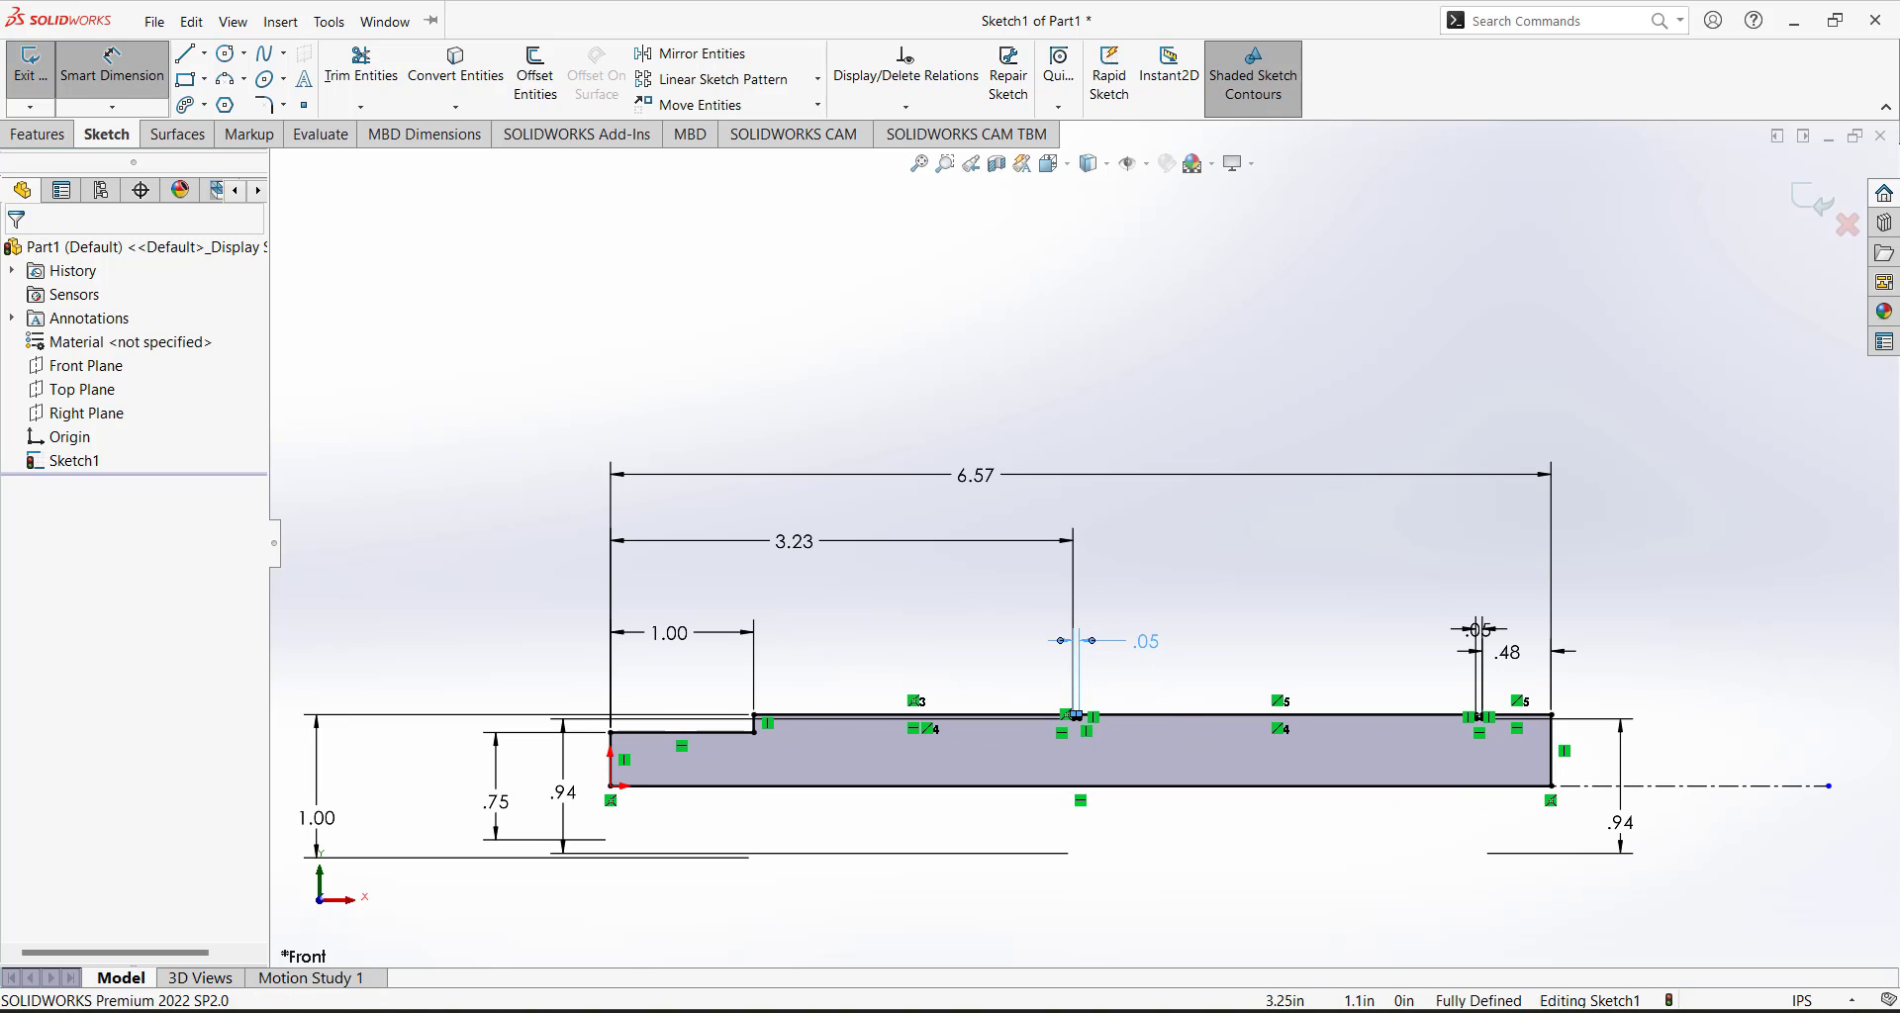
pyautogui.click(1143, 611)
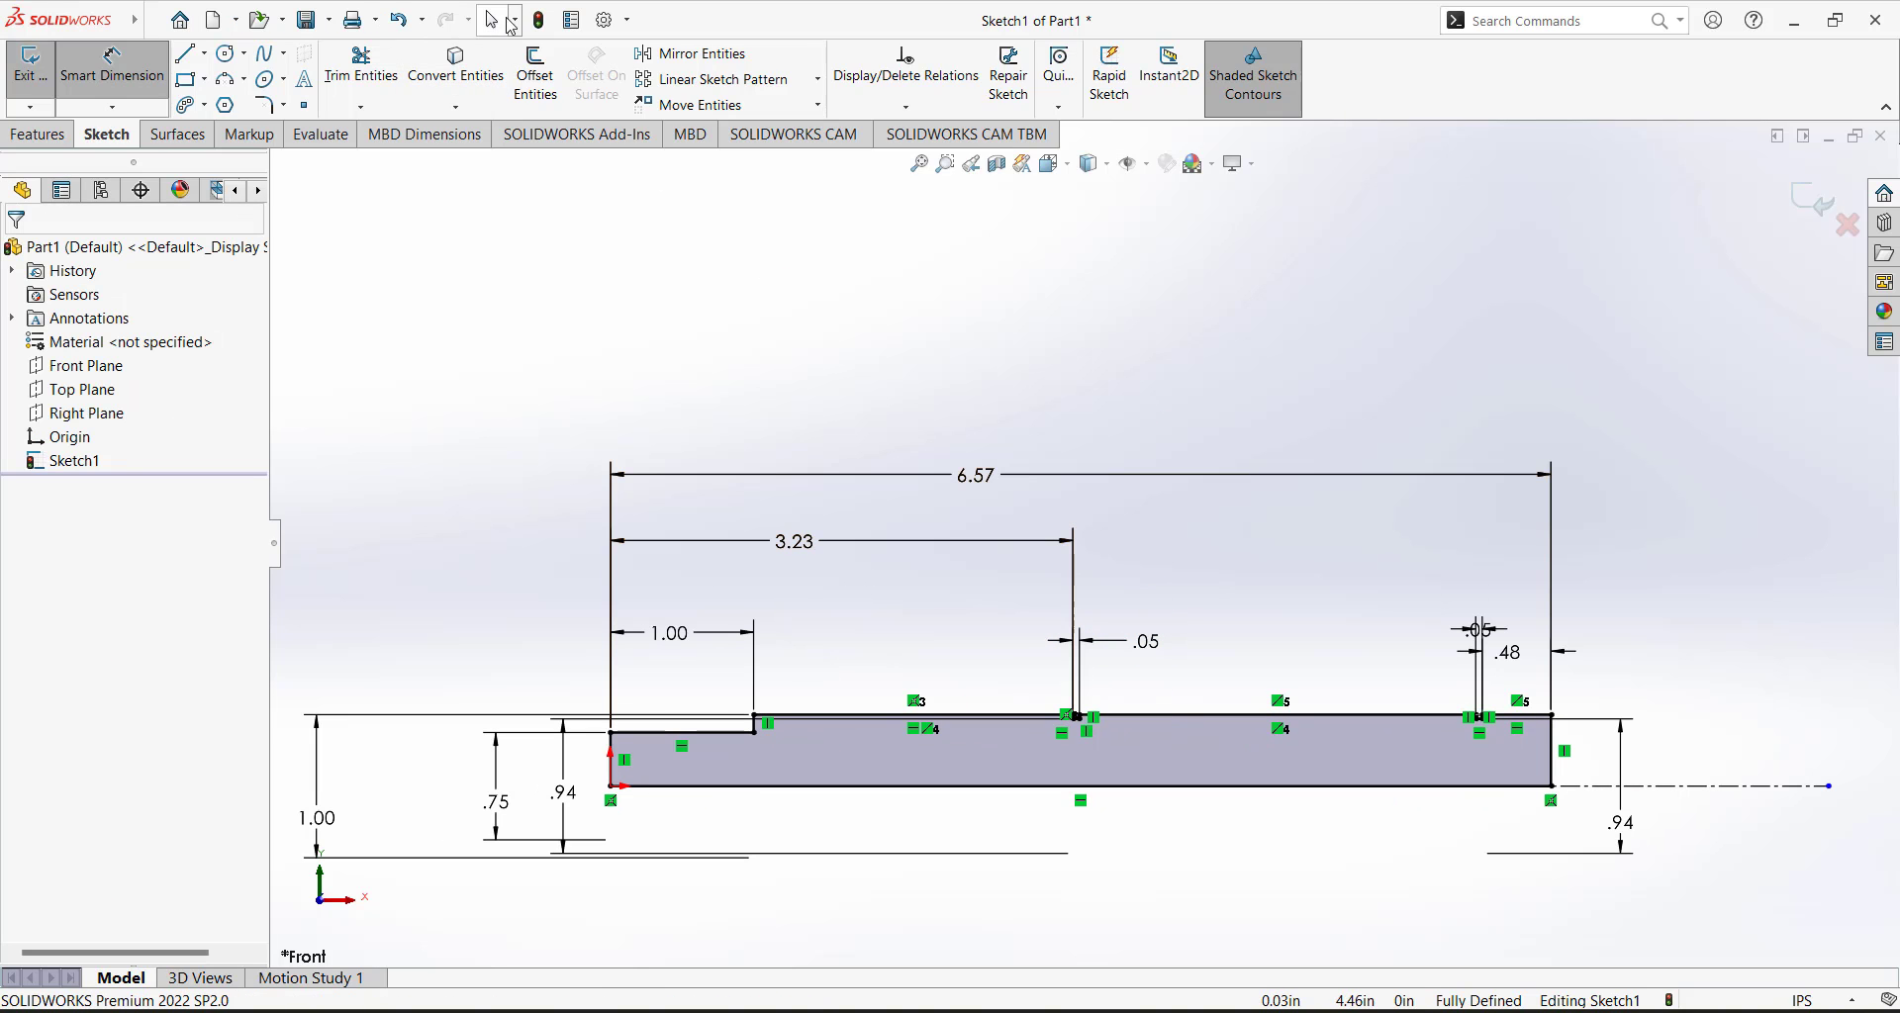
# Set the document's length units to display three decimal places.
pyautogui.click(605, 21)
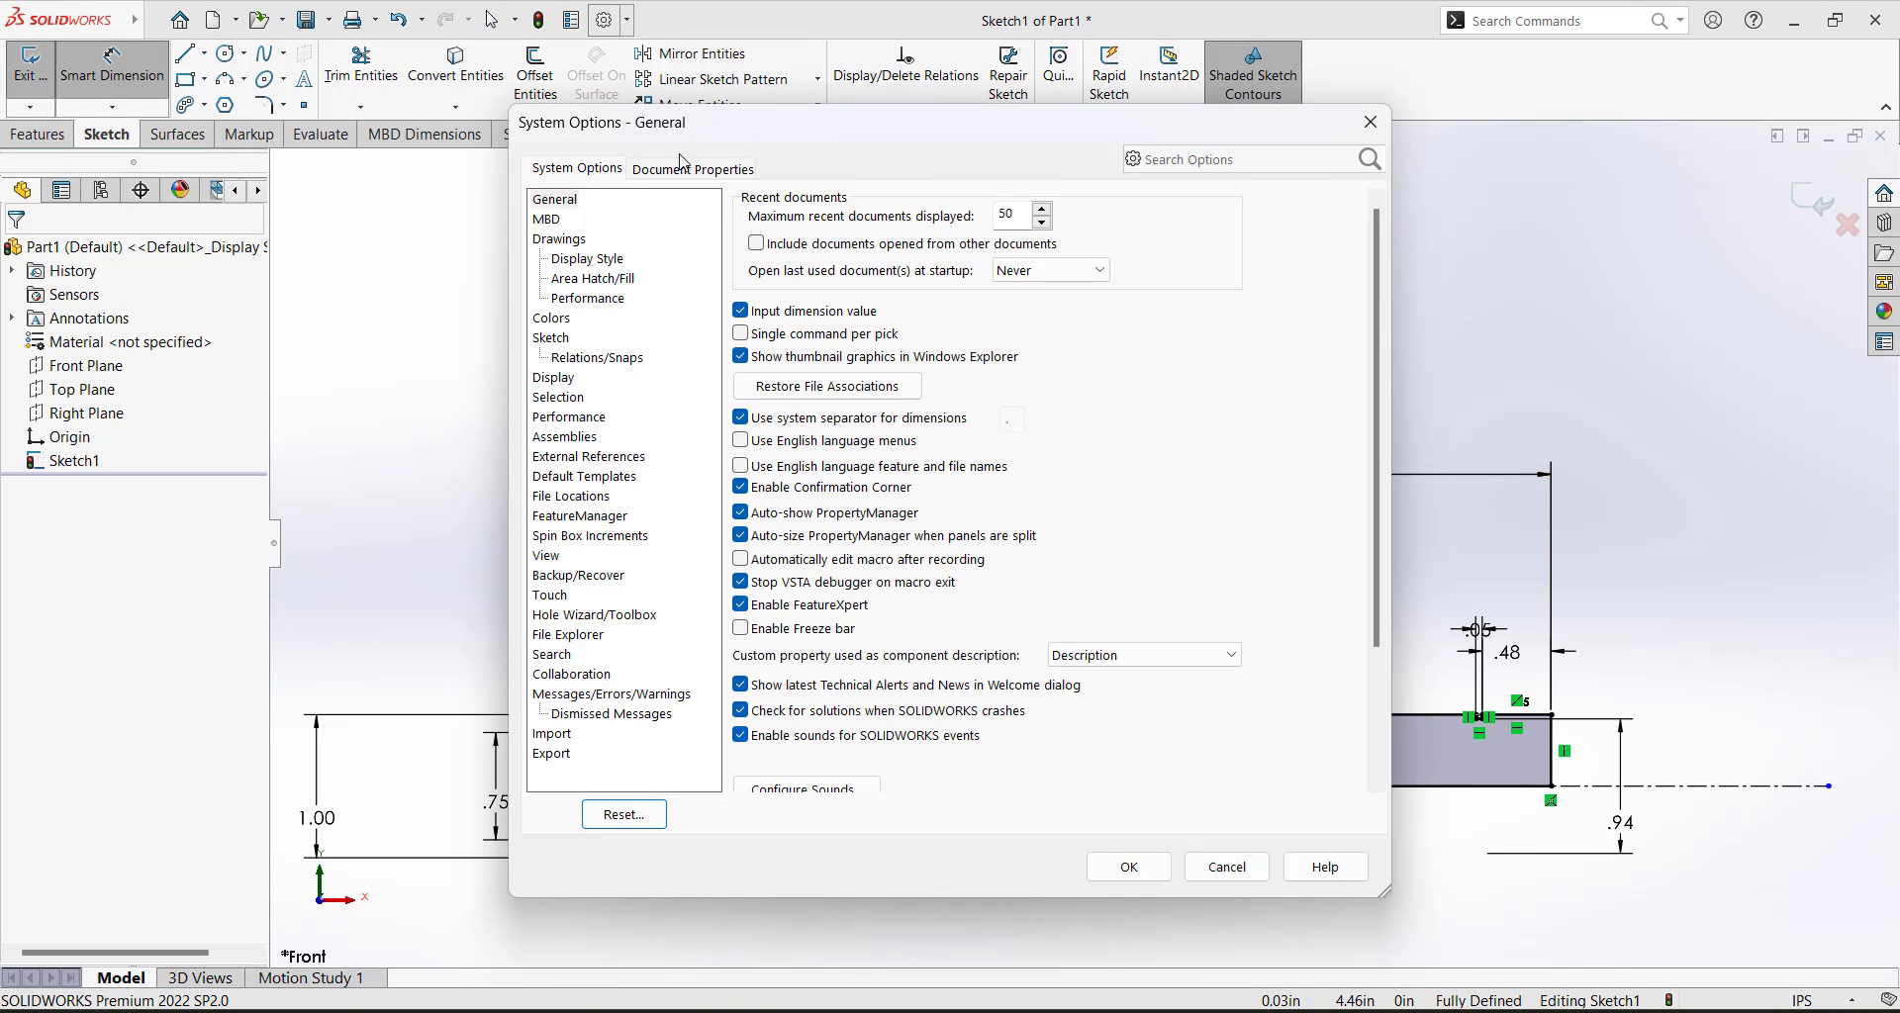
pyautogui.click(687, 169)
pyautogui.click(547, 357)
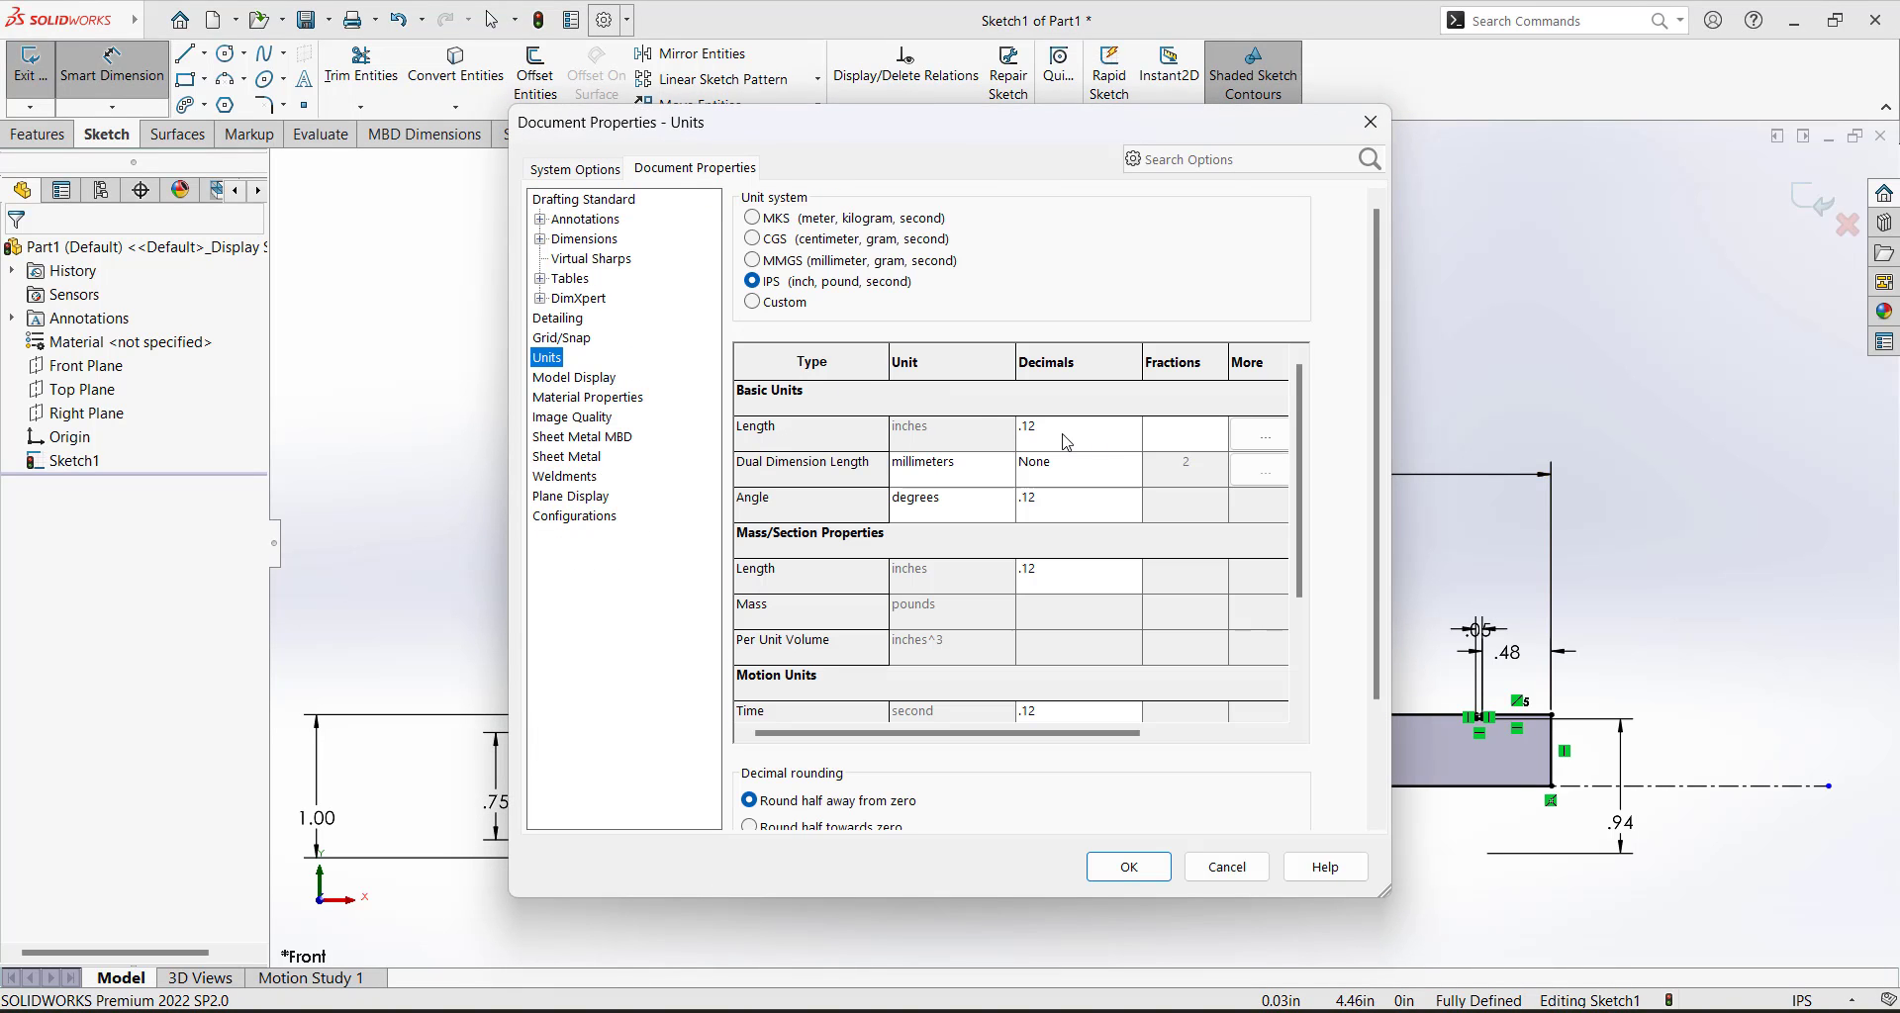
pyautogui.click(1133, 427)
pyautogui.click(1057, 492)
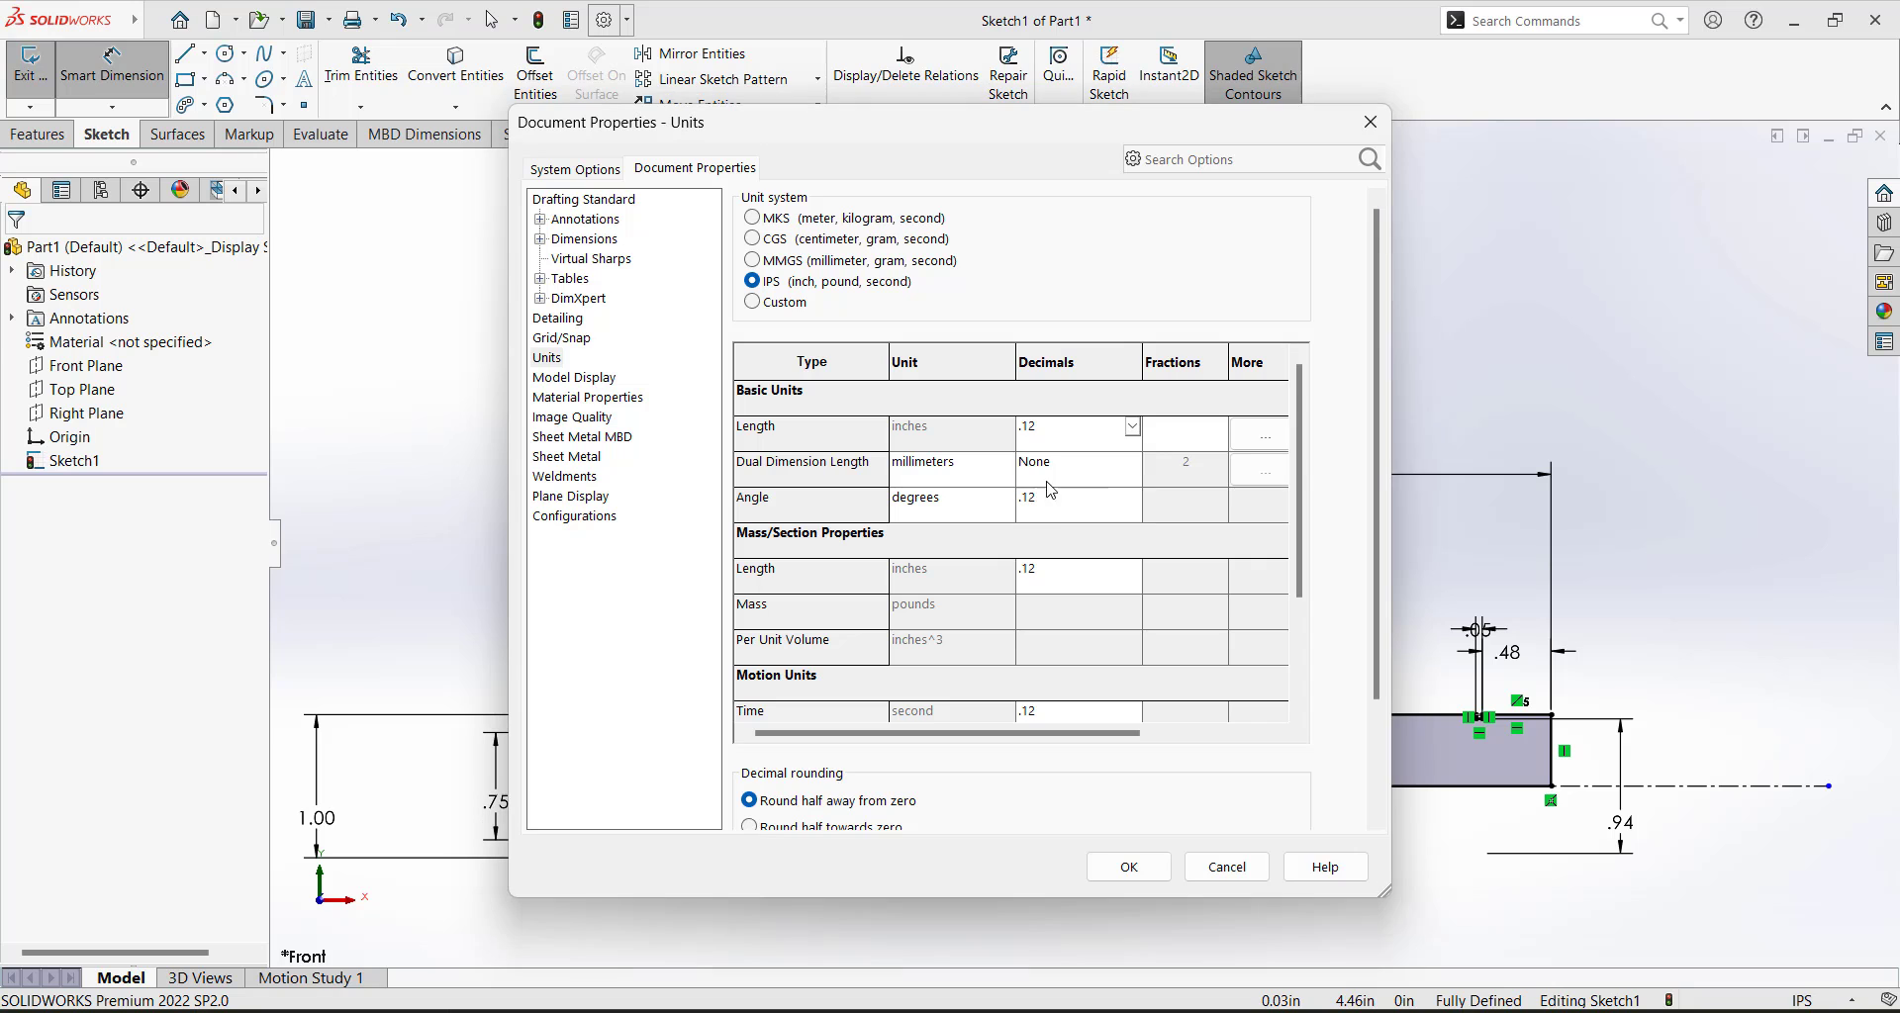
pyautogui.click(1129, 867)
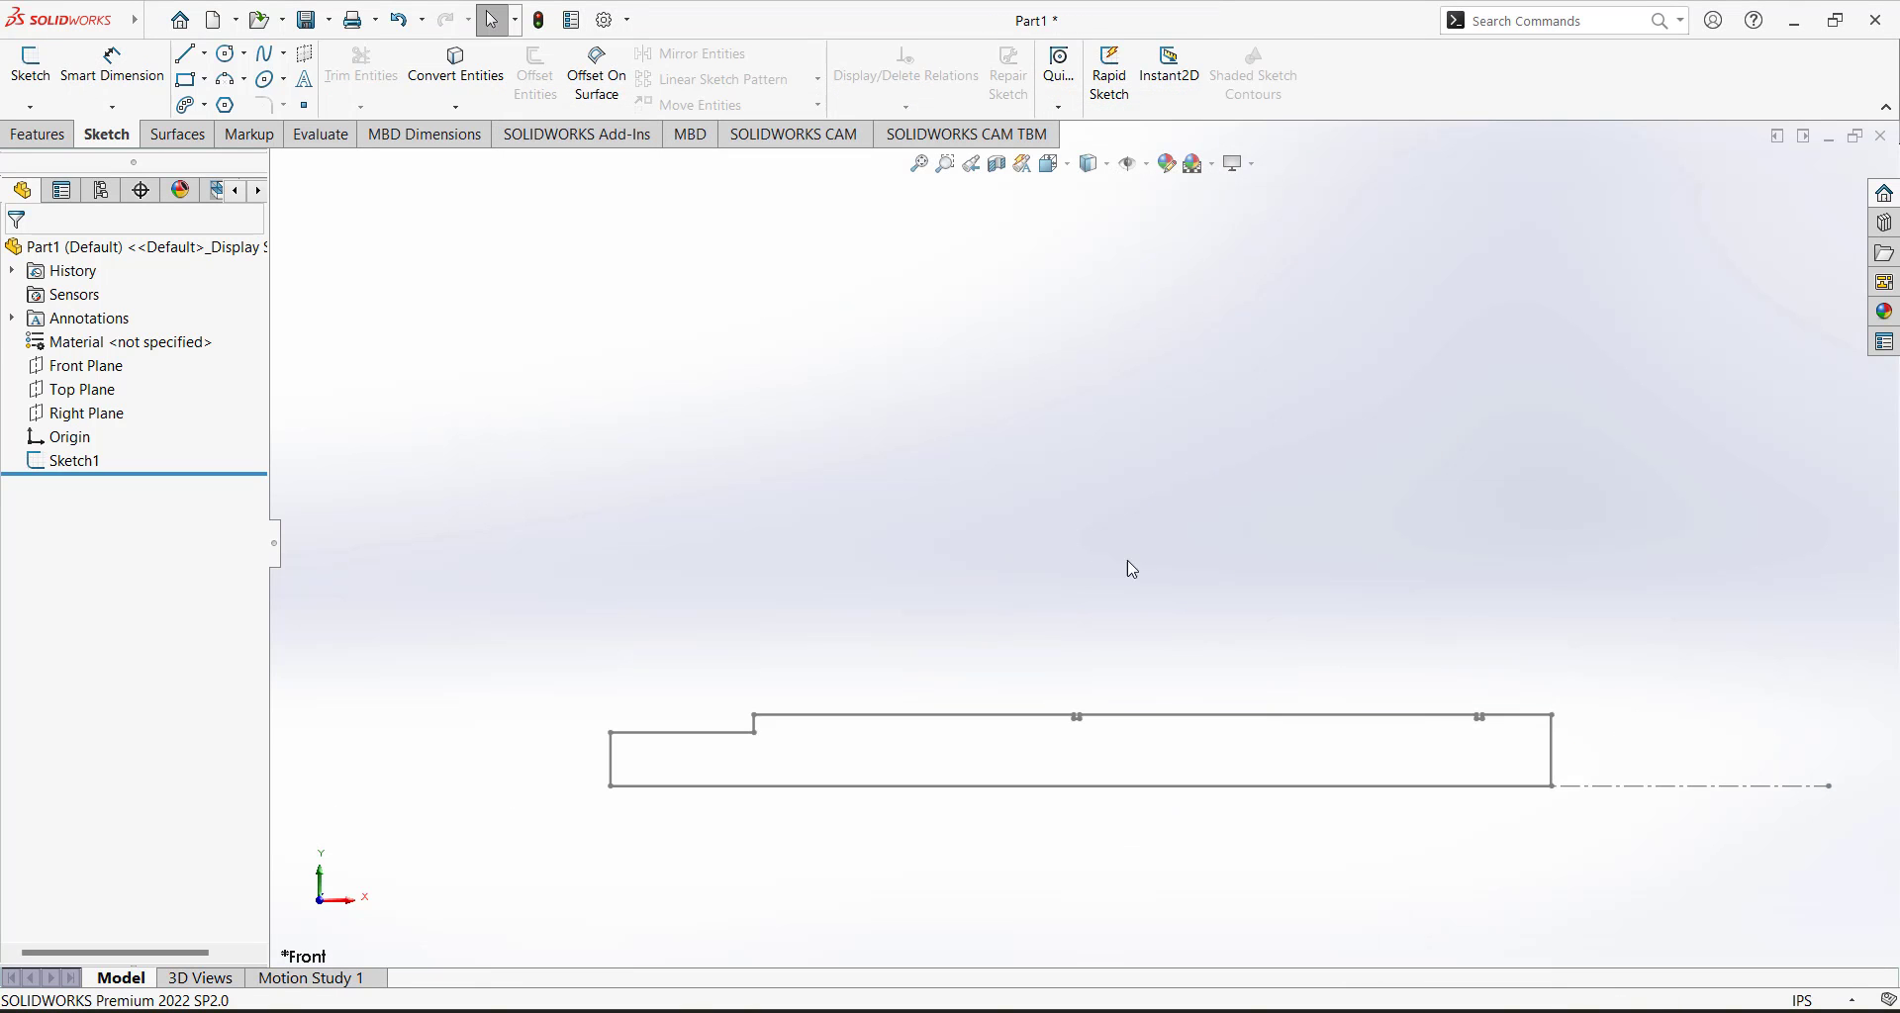
pyautogui.rightClick(99, 462)
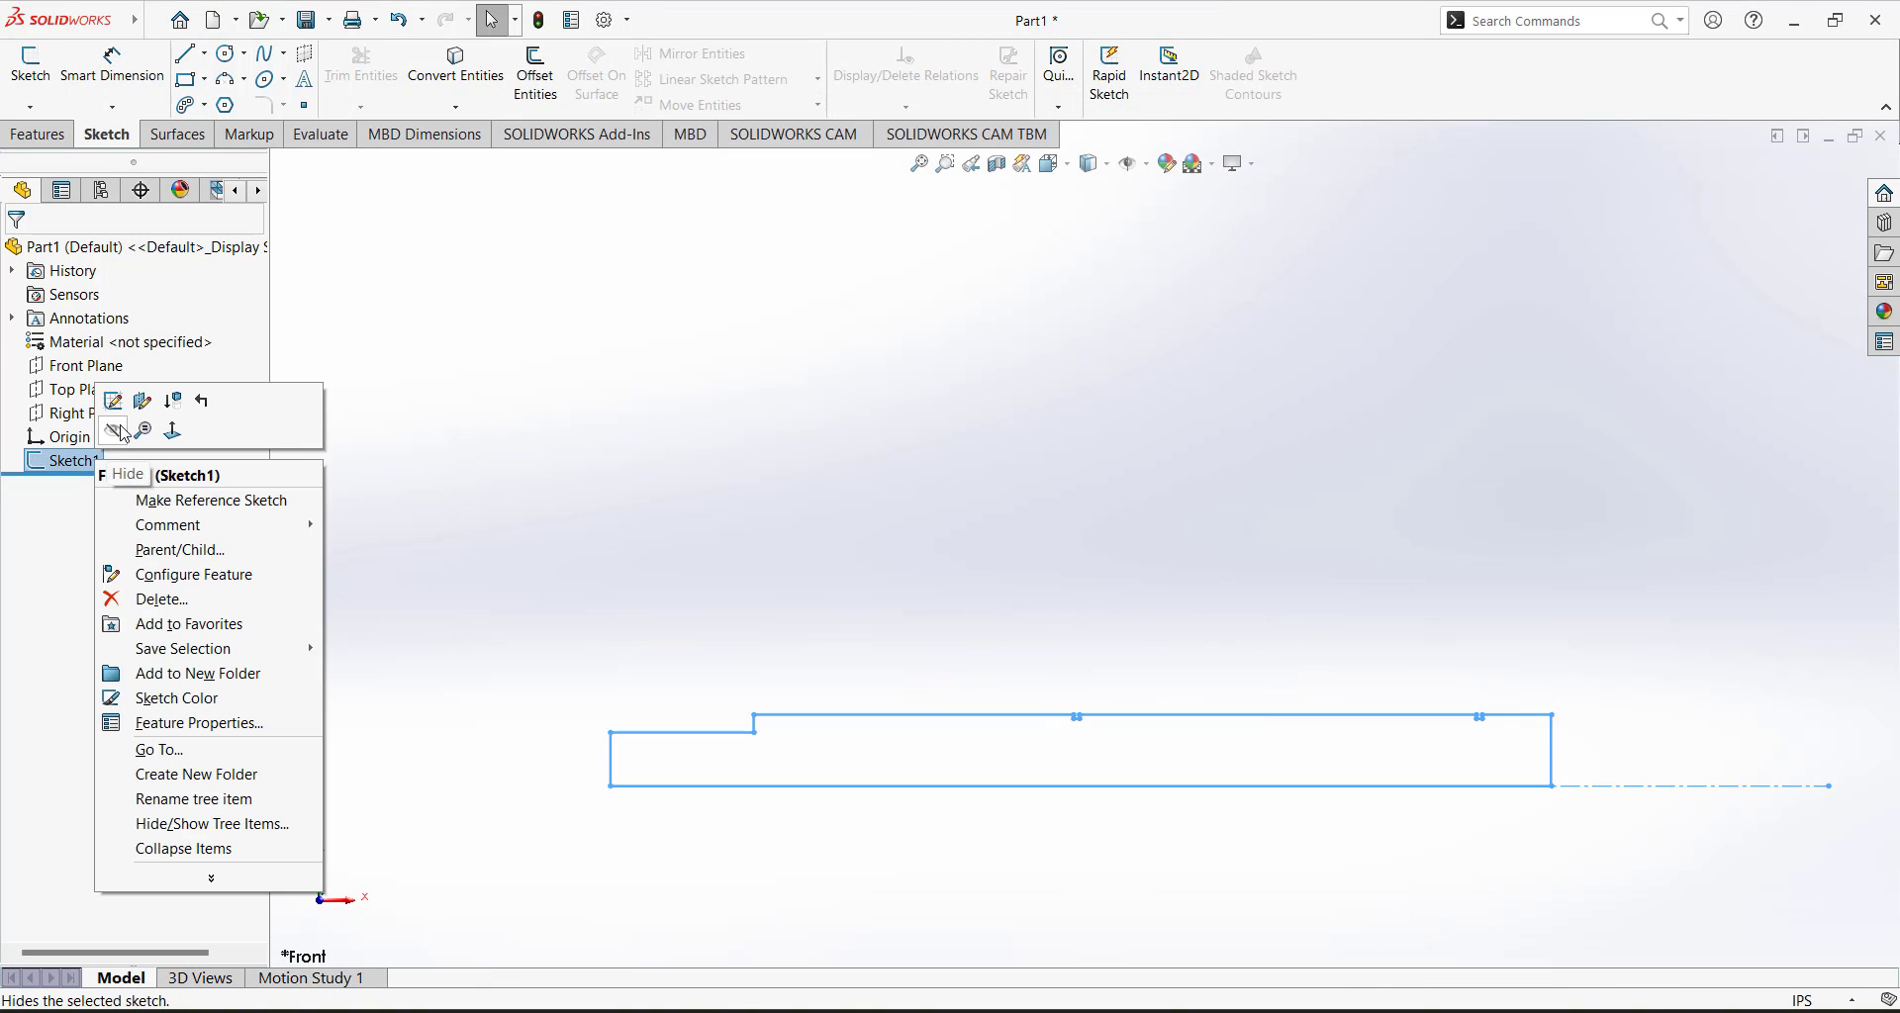
pyautogui.click(123, 427)
pyautogui.rightClick(96, 461)
pyautogui.click(109, 423)
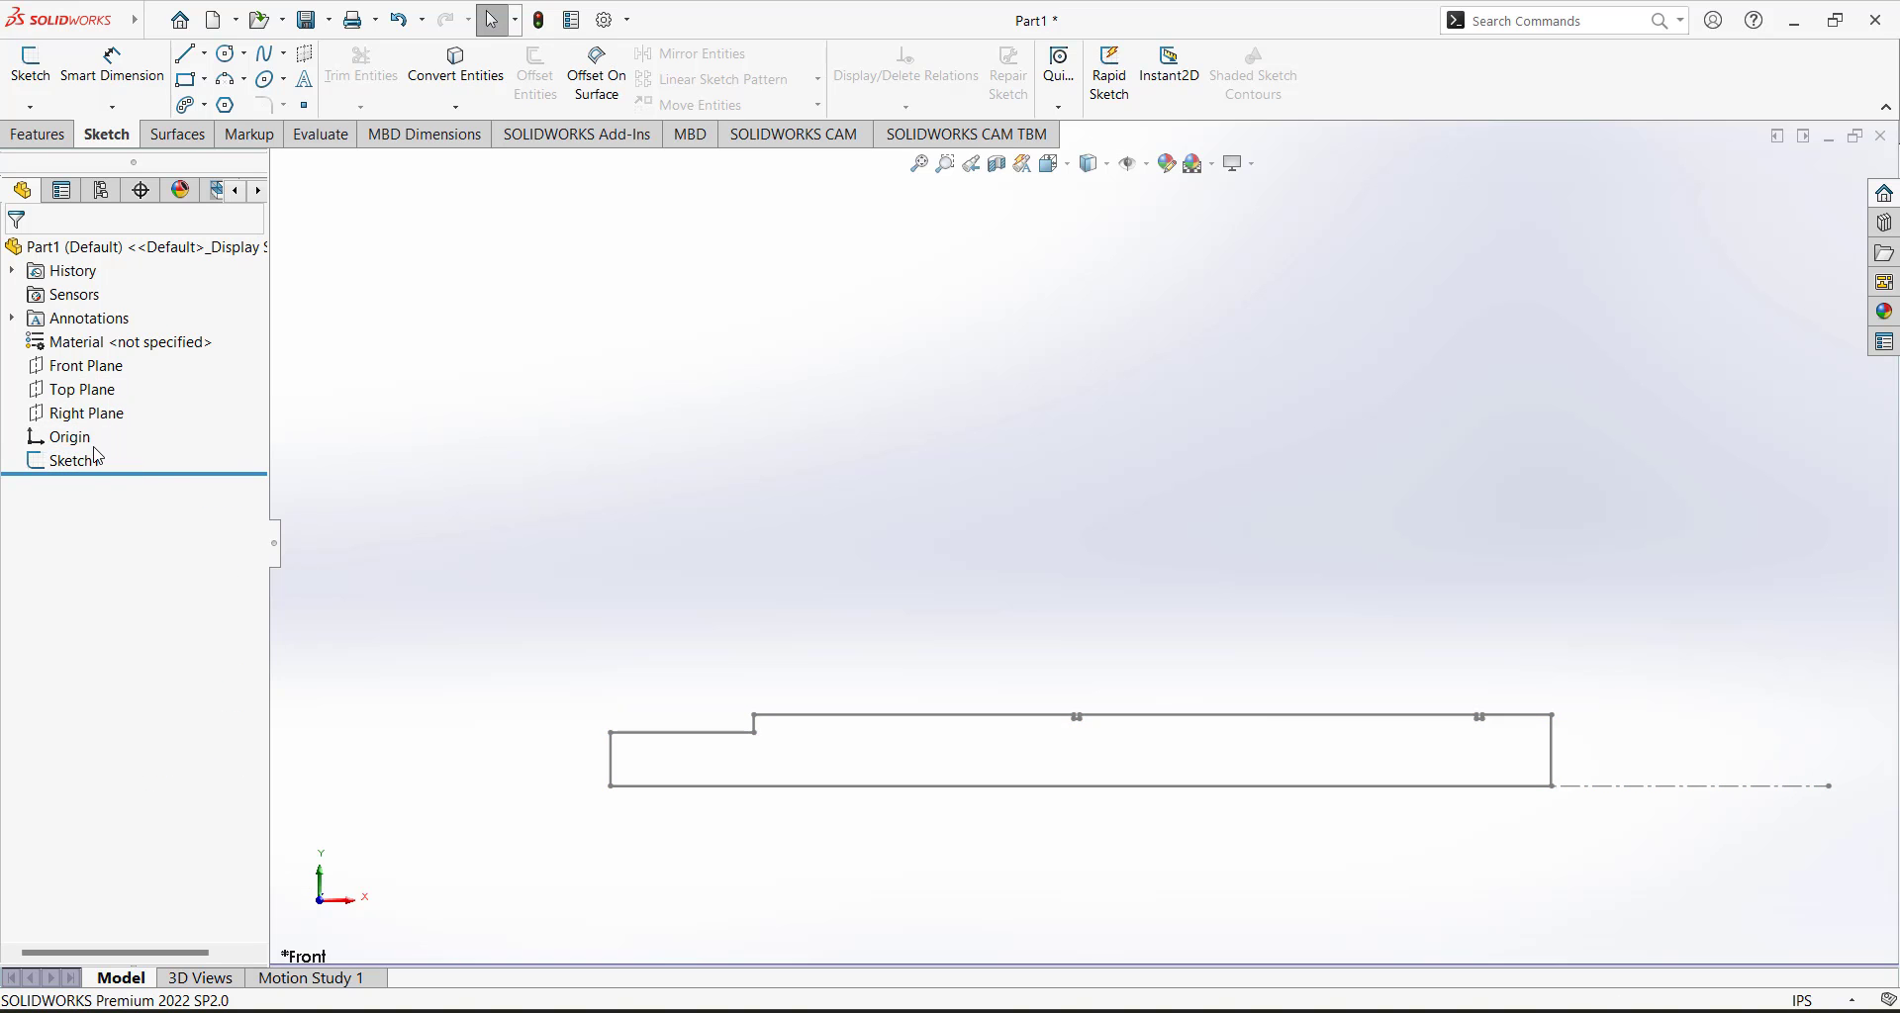
pyautogui.rightClick(96, 462)
pyautogui.click(109, 393)
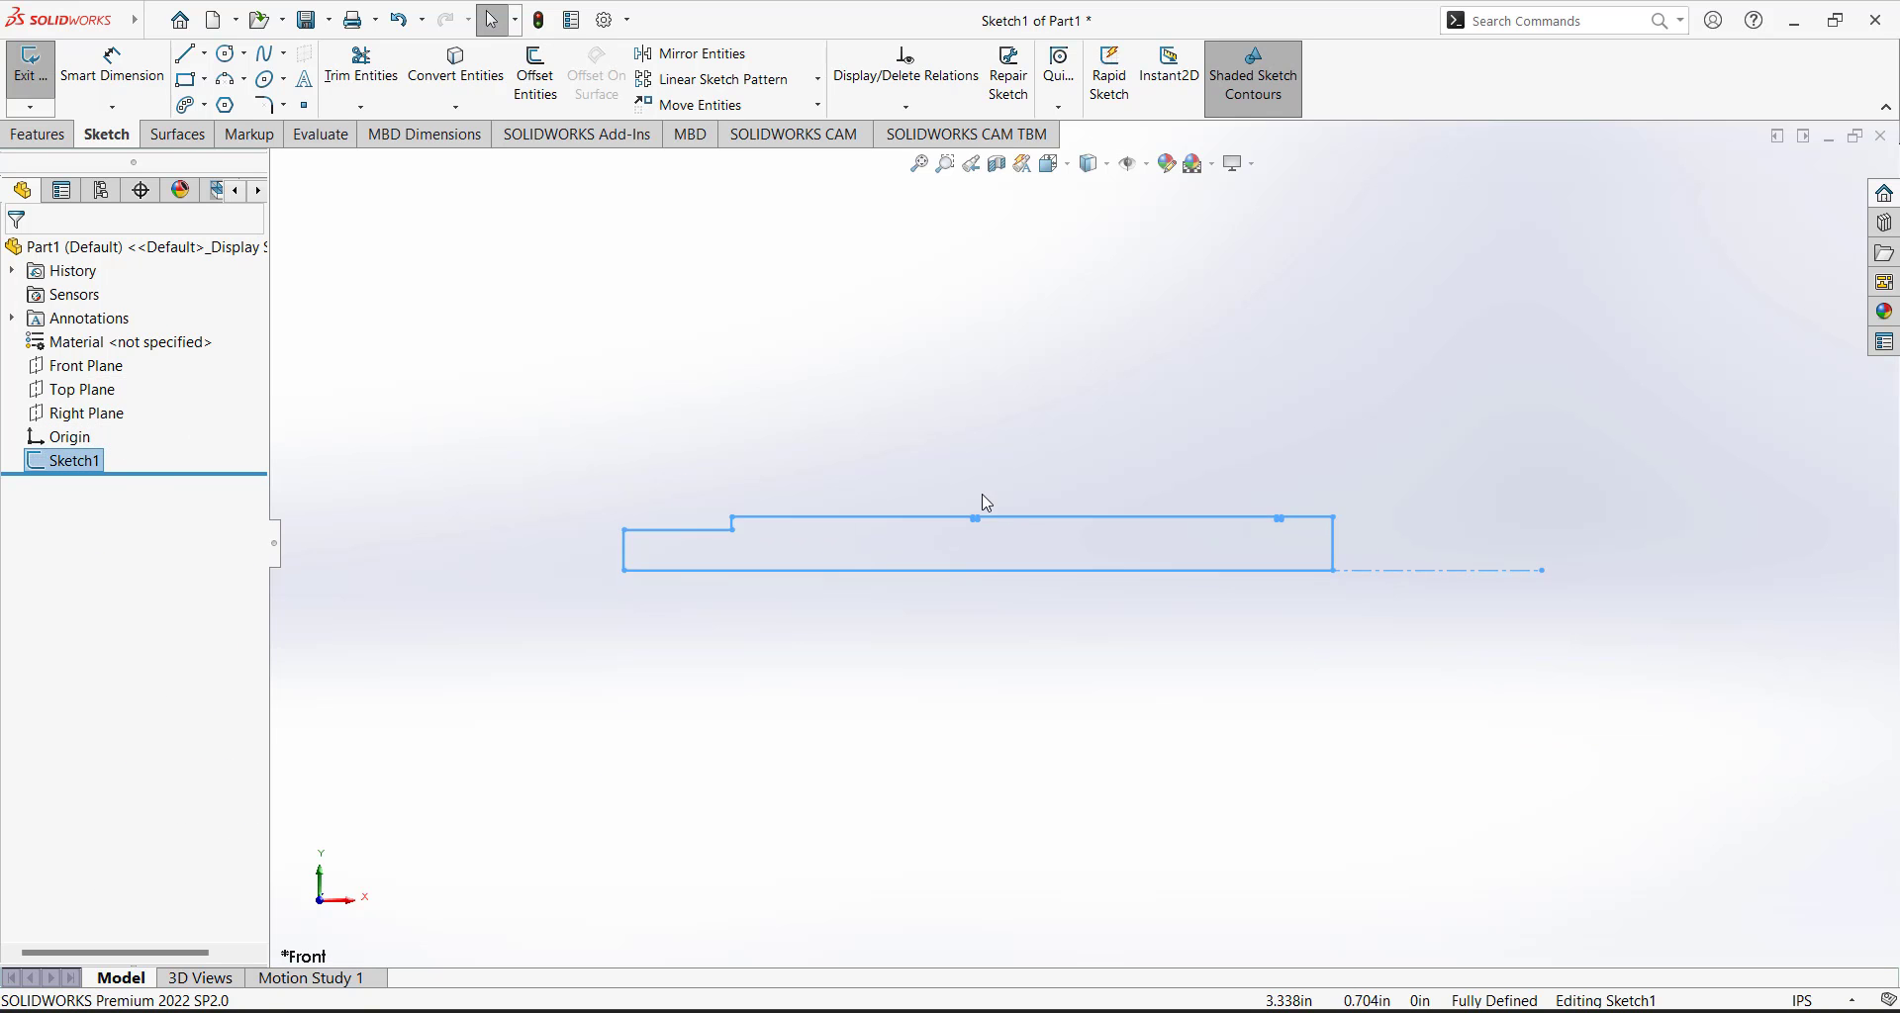
pyautogui.click(33, 76)
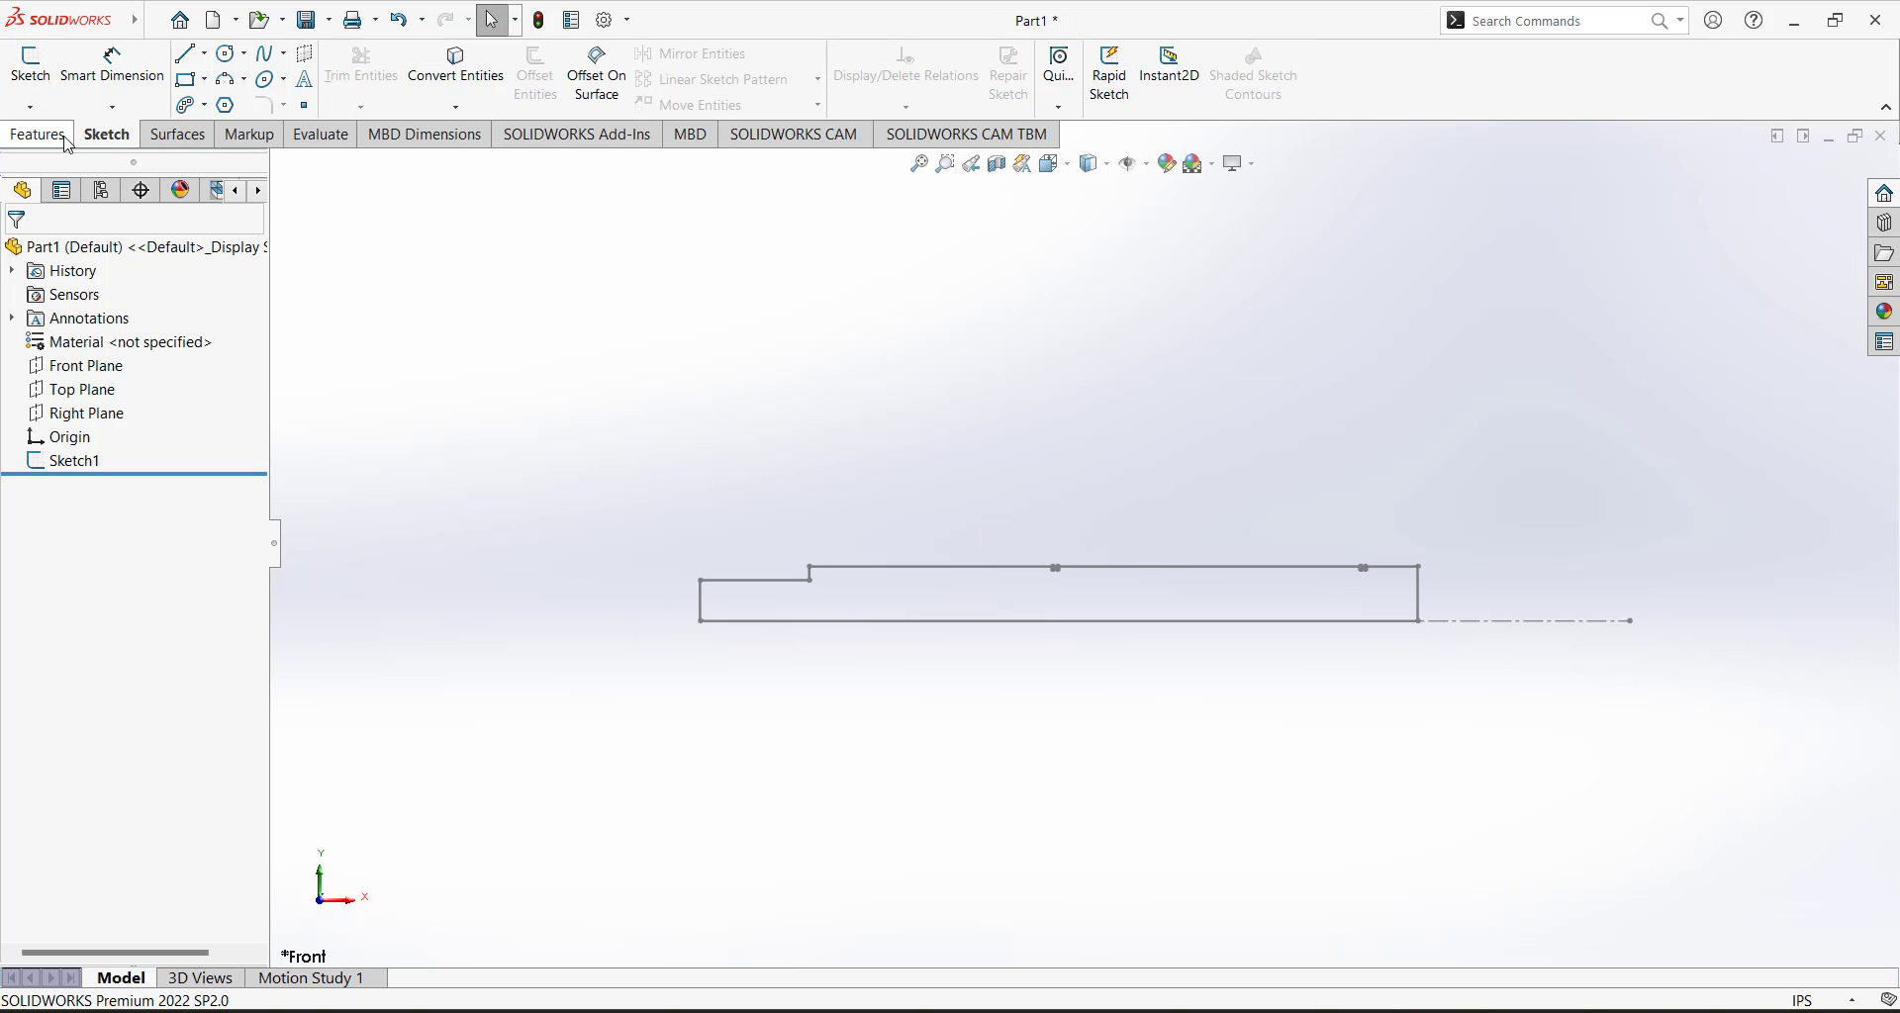
# Revolve Sketch1 360 degrees about its centerline into a solid shaft.
pyautogui.click(80, 463)
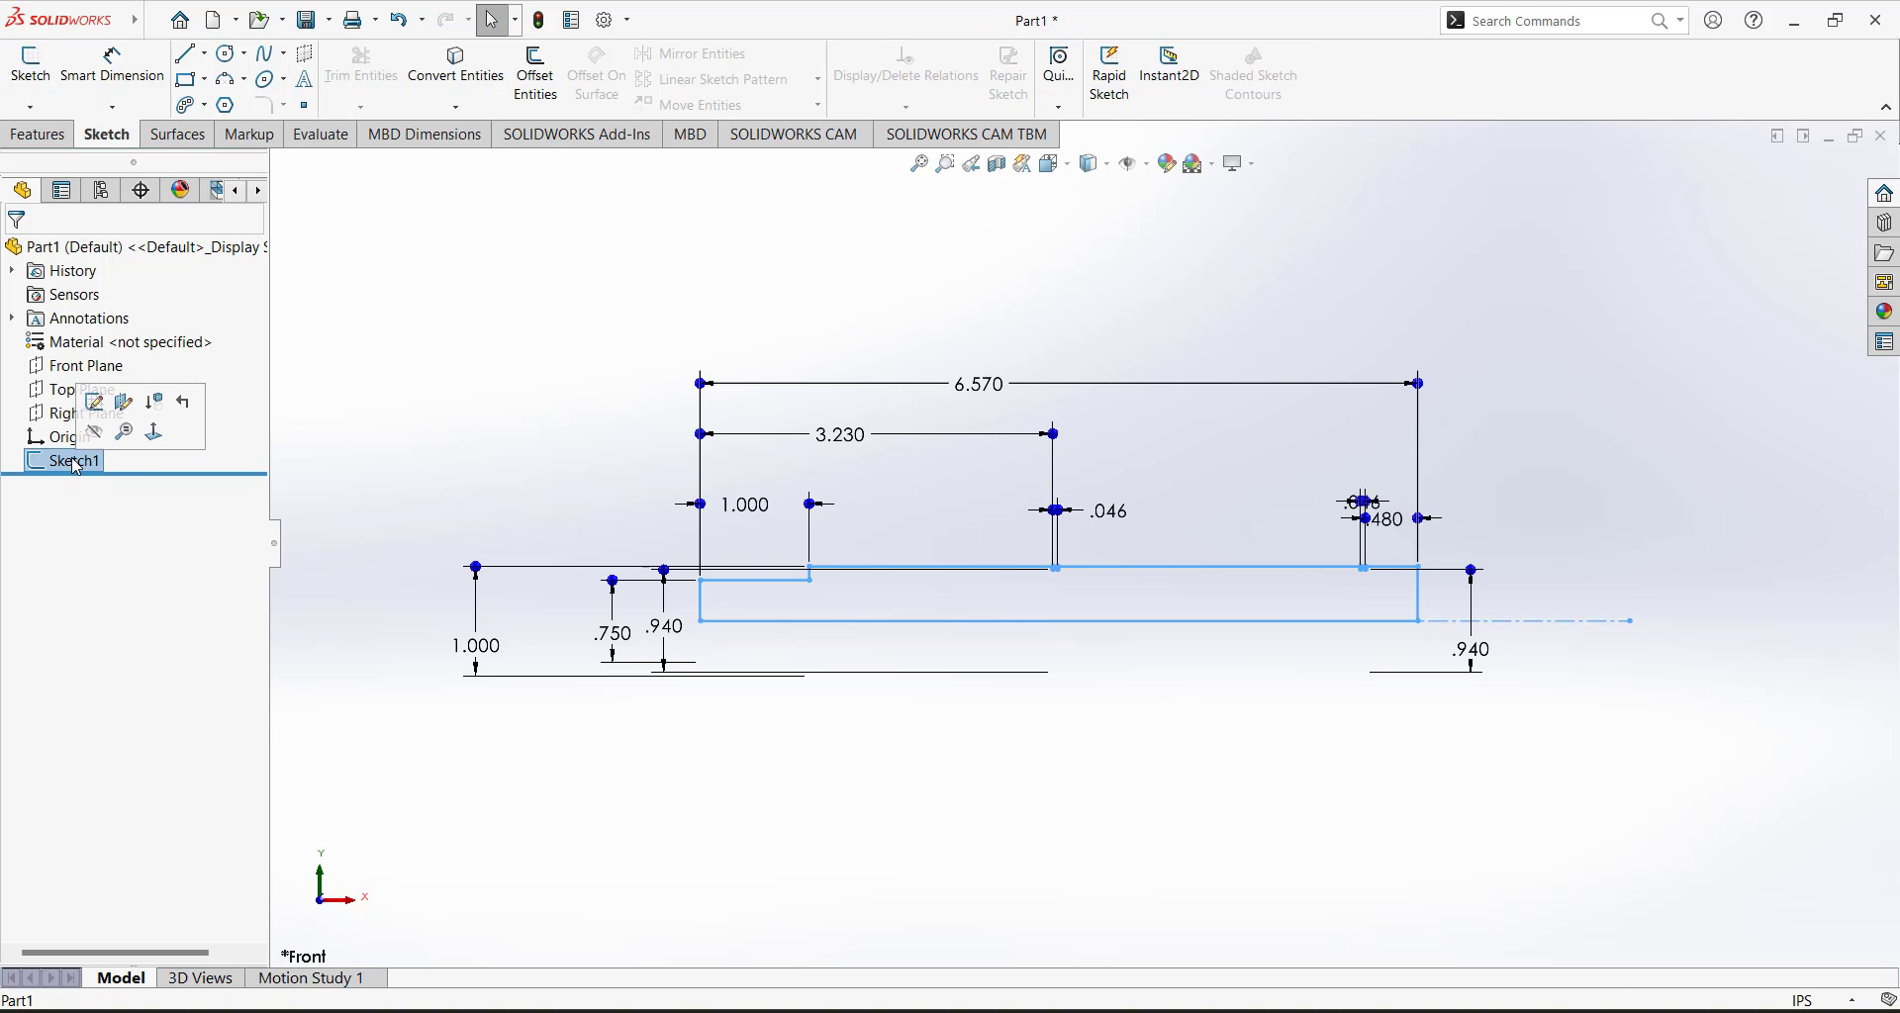
pyautogui.click(61, 140)
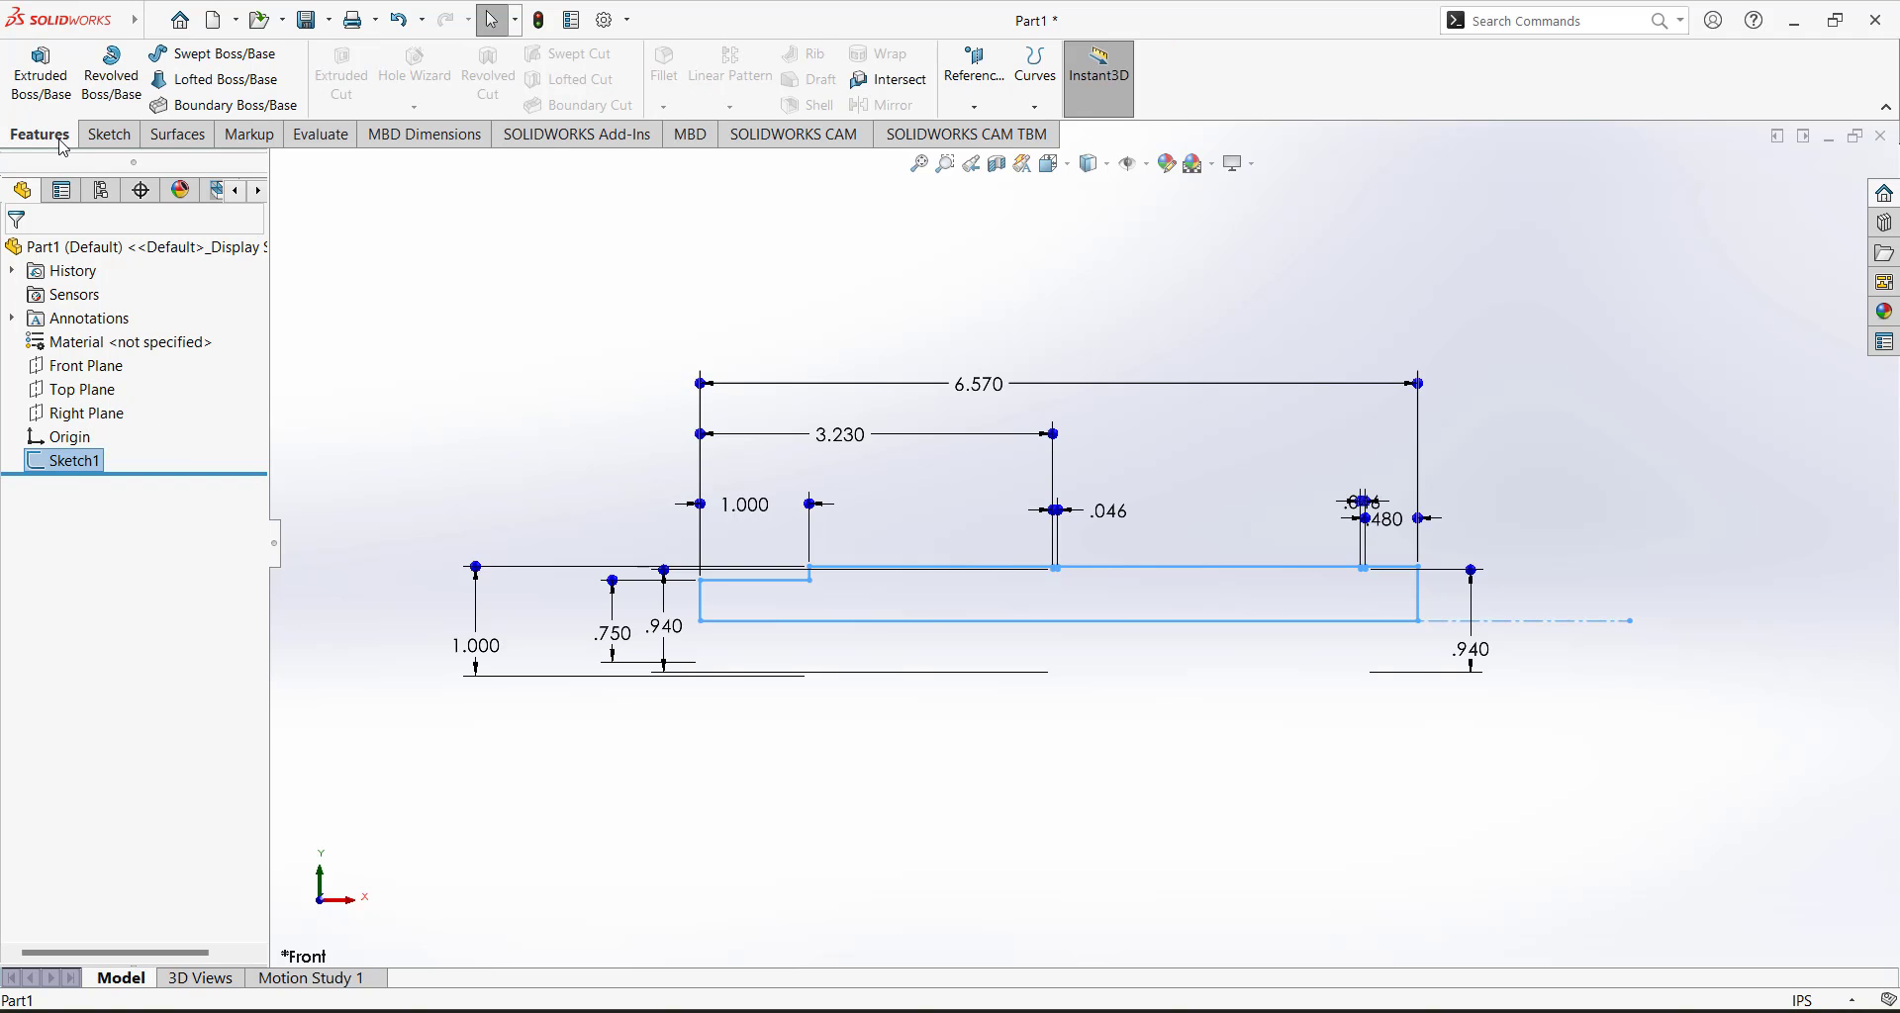
pyautogui.click(111, 74)
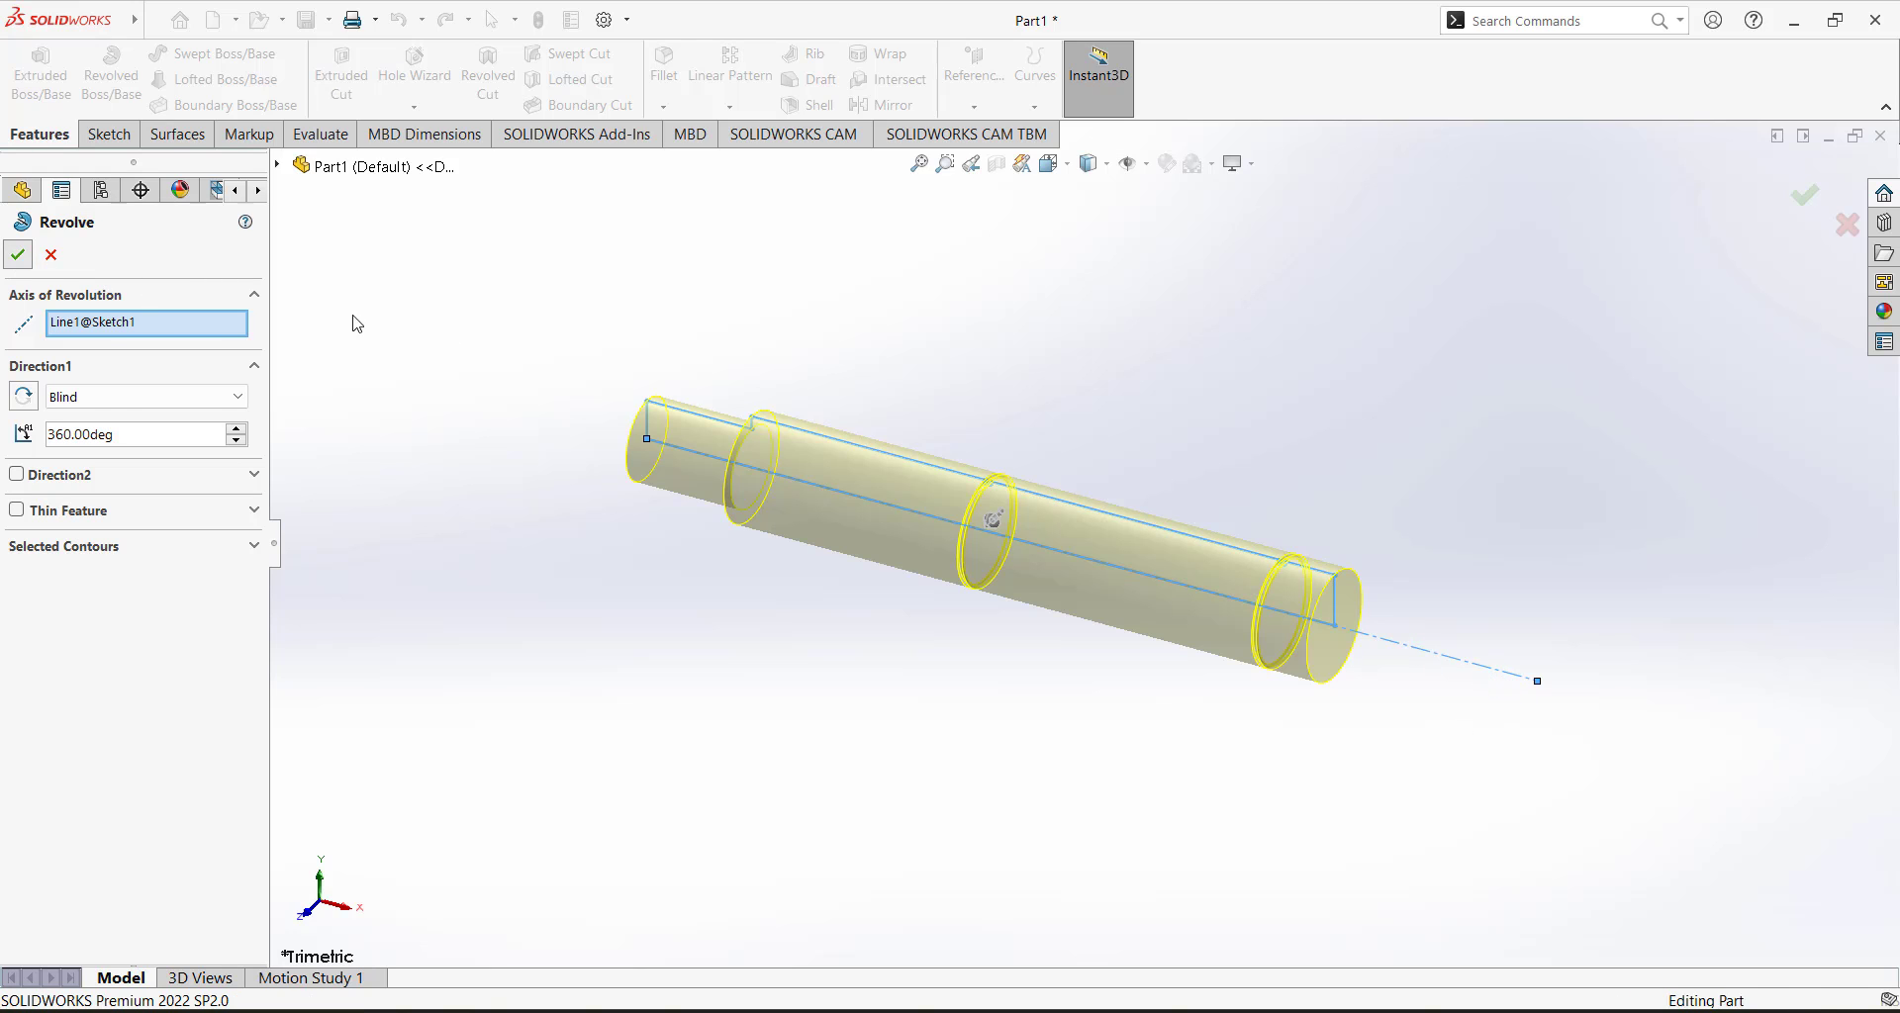
pyautogui.press('Return')
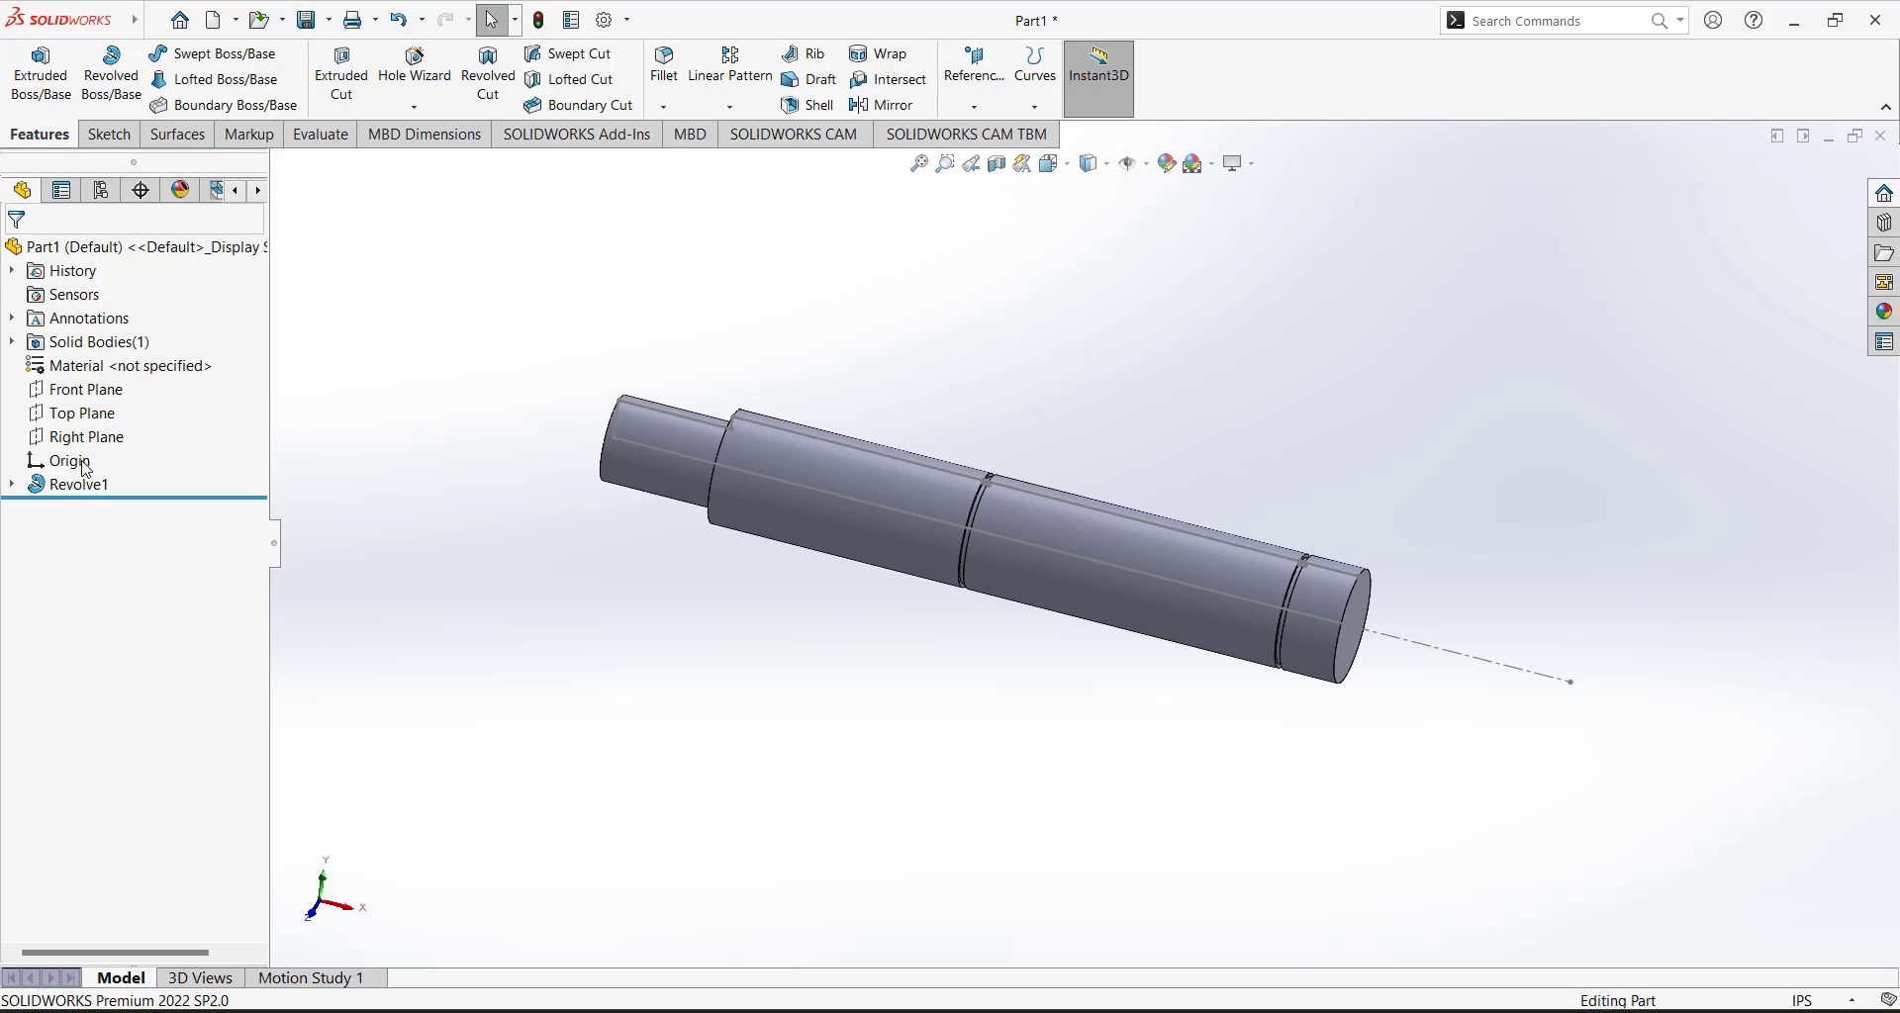
# Hide the revolve's Sketch1 and set the shaft to the isometric view.
pyautogui.click(11, 484)
pyautogui.click(87, 508)
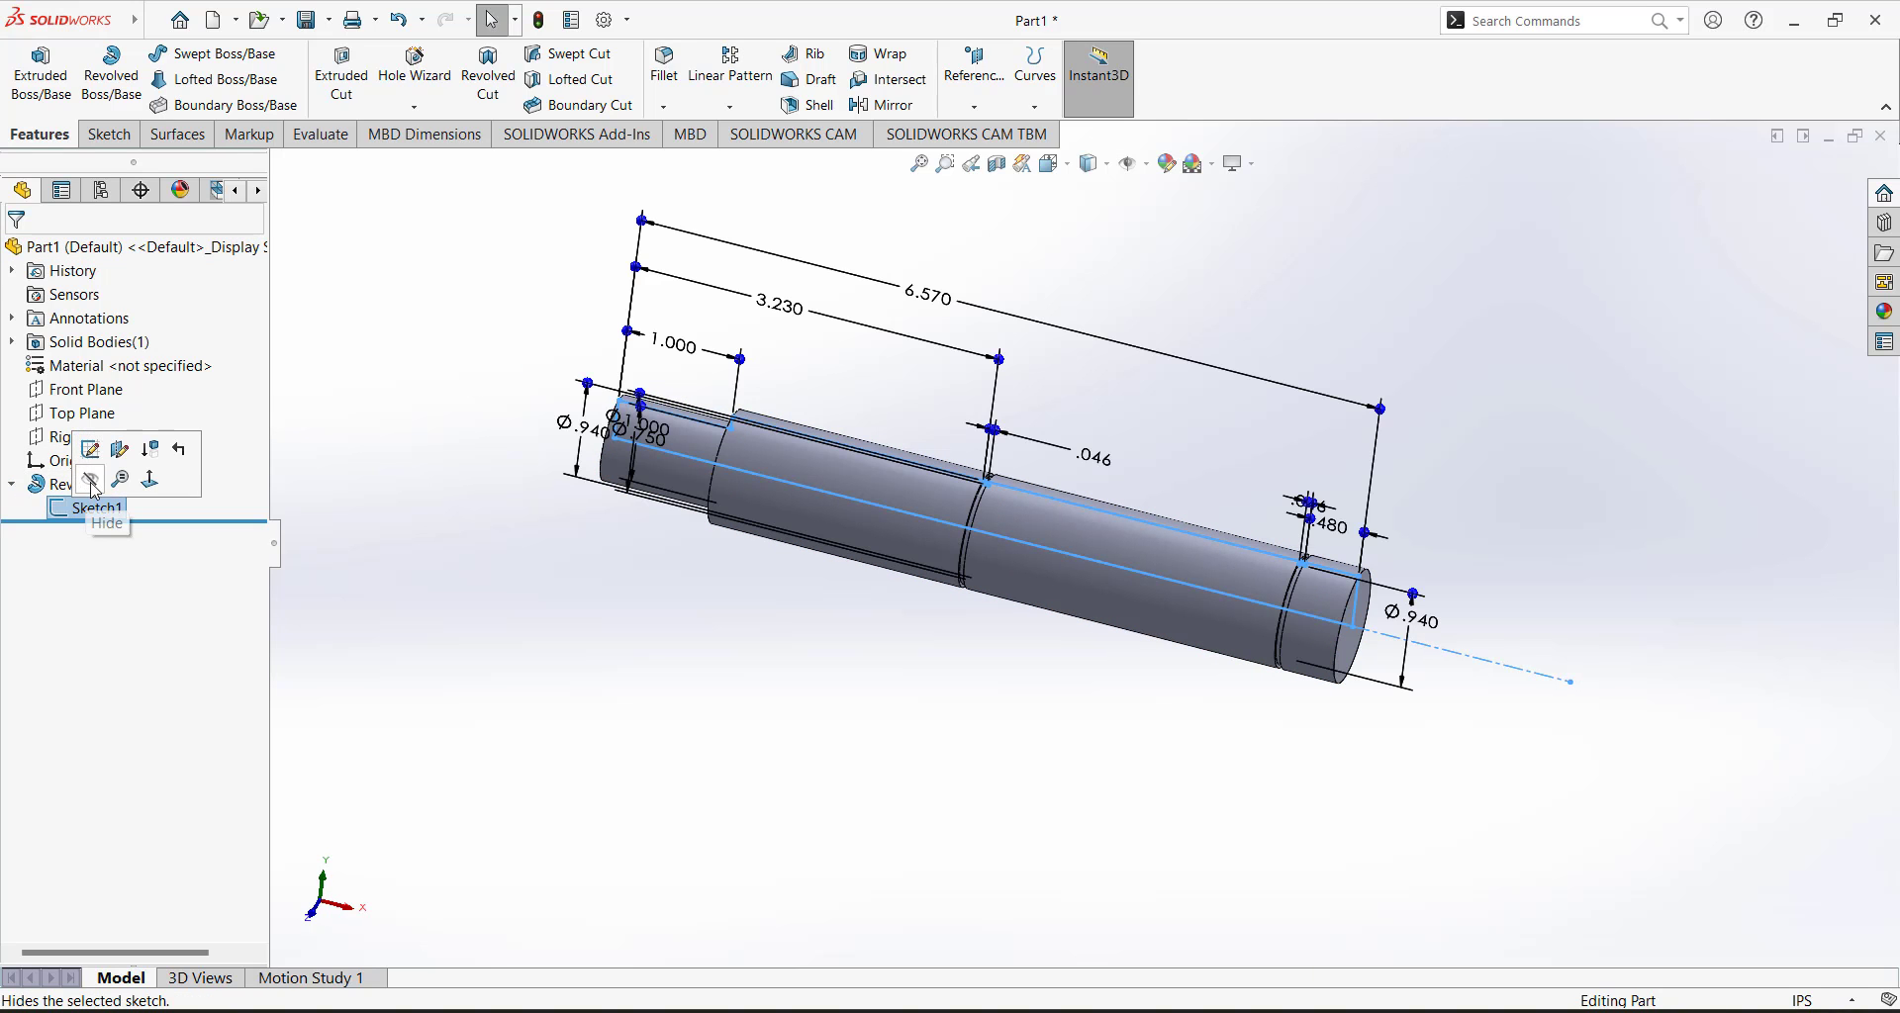
pyautogui.click(90, 482)
pyautogui.moveTo(490, 424); pyautogui.dragTo(463, 463, button='middle')
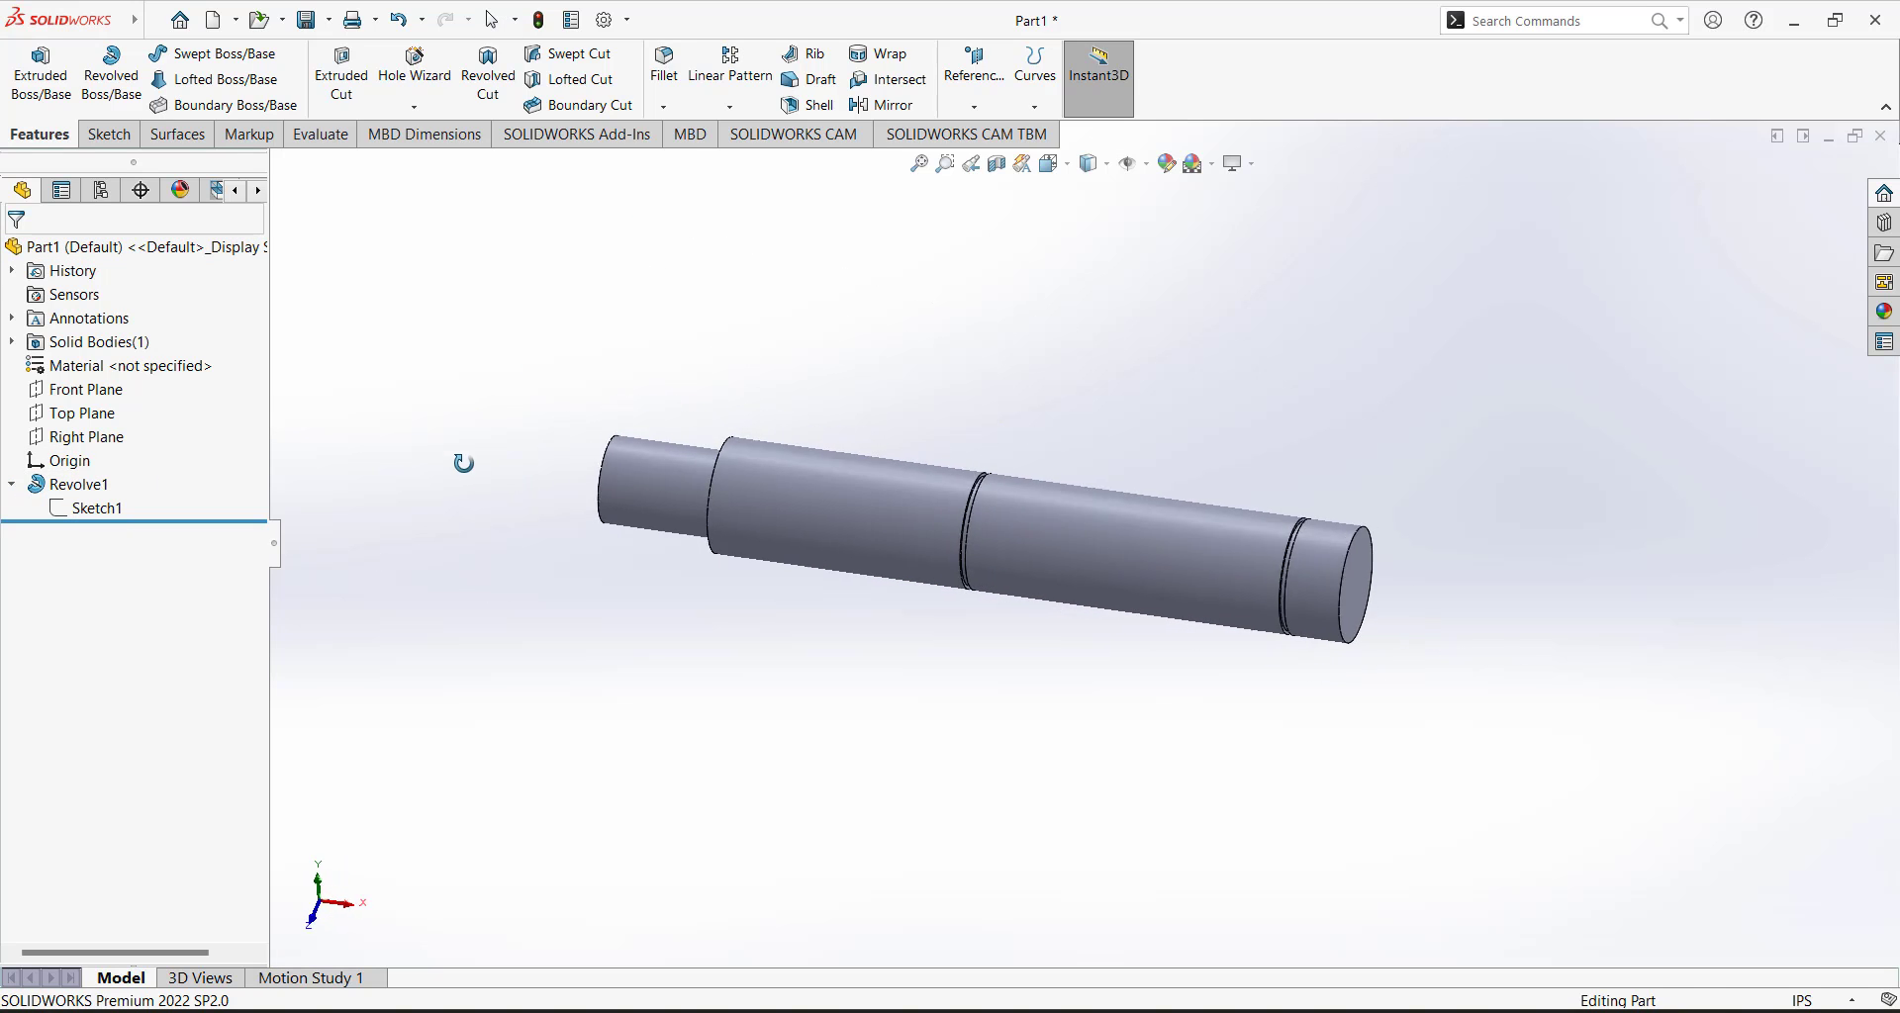
pyautogui.click(1051, 163)
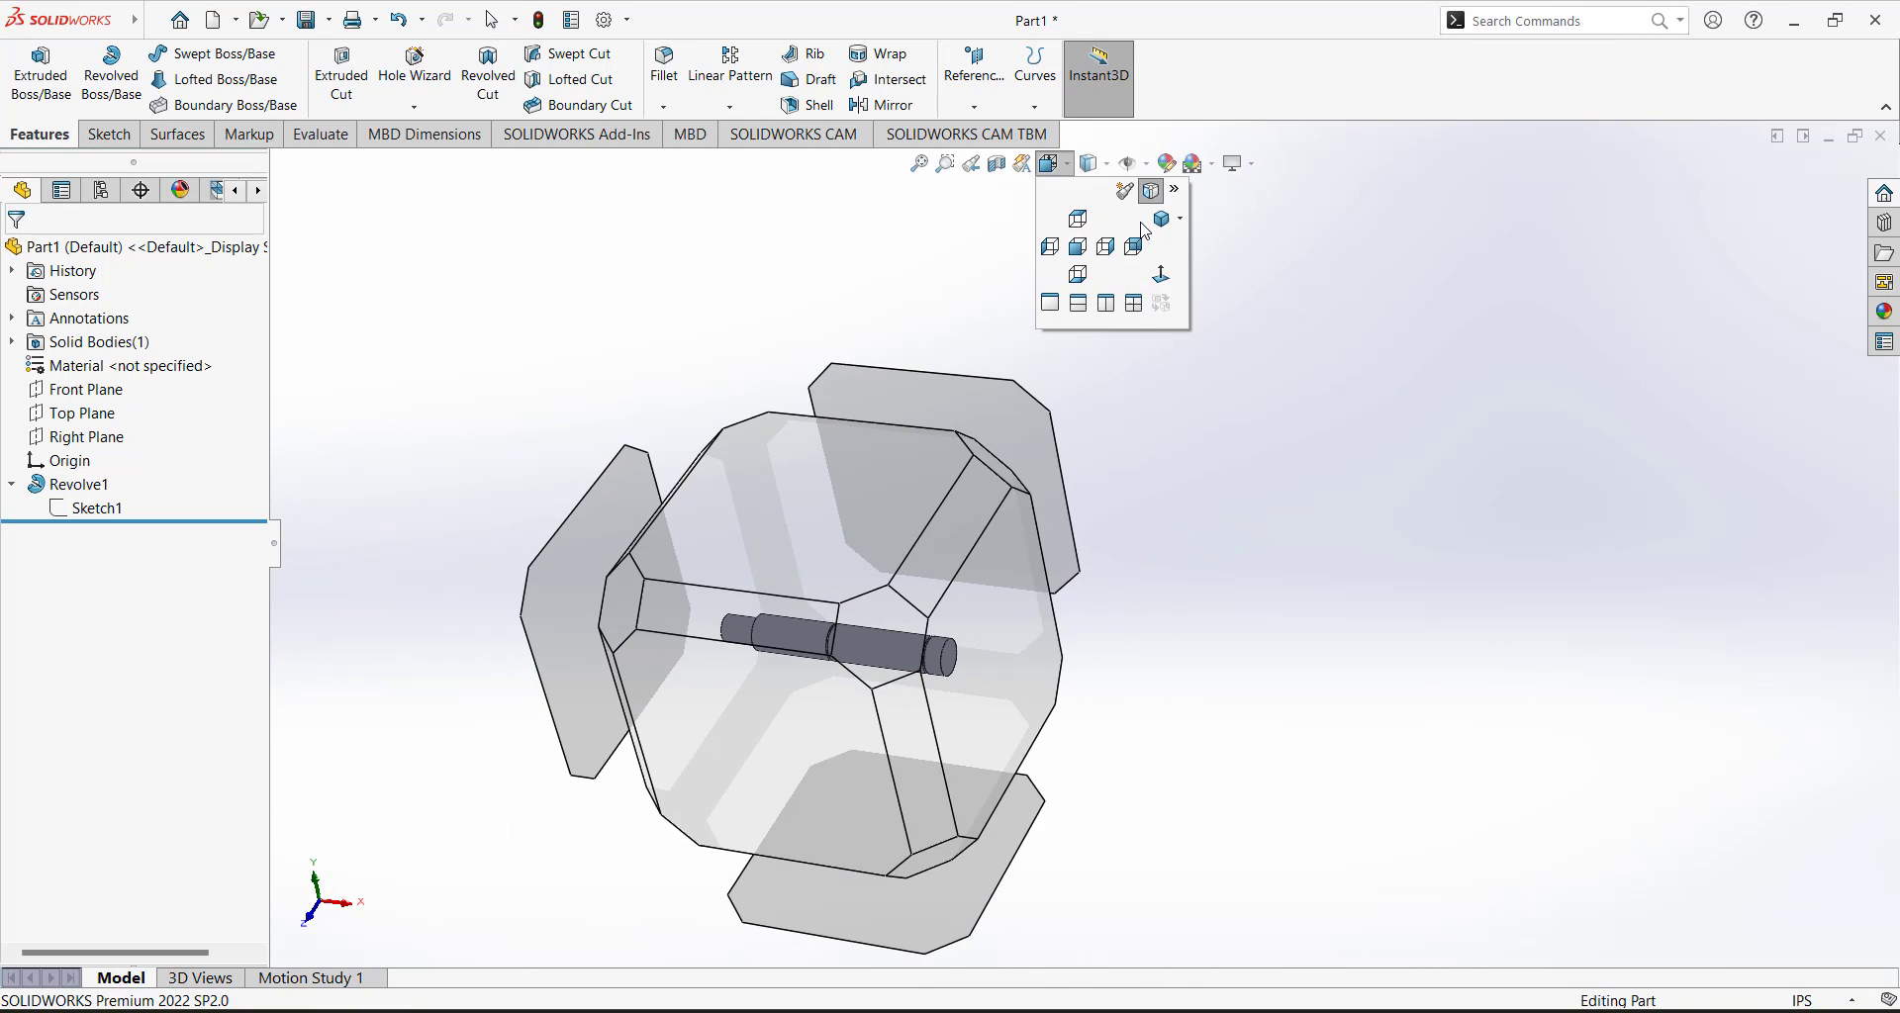
pyautogui.click(1150, 224)
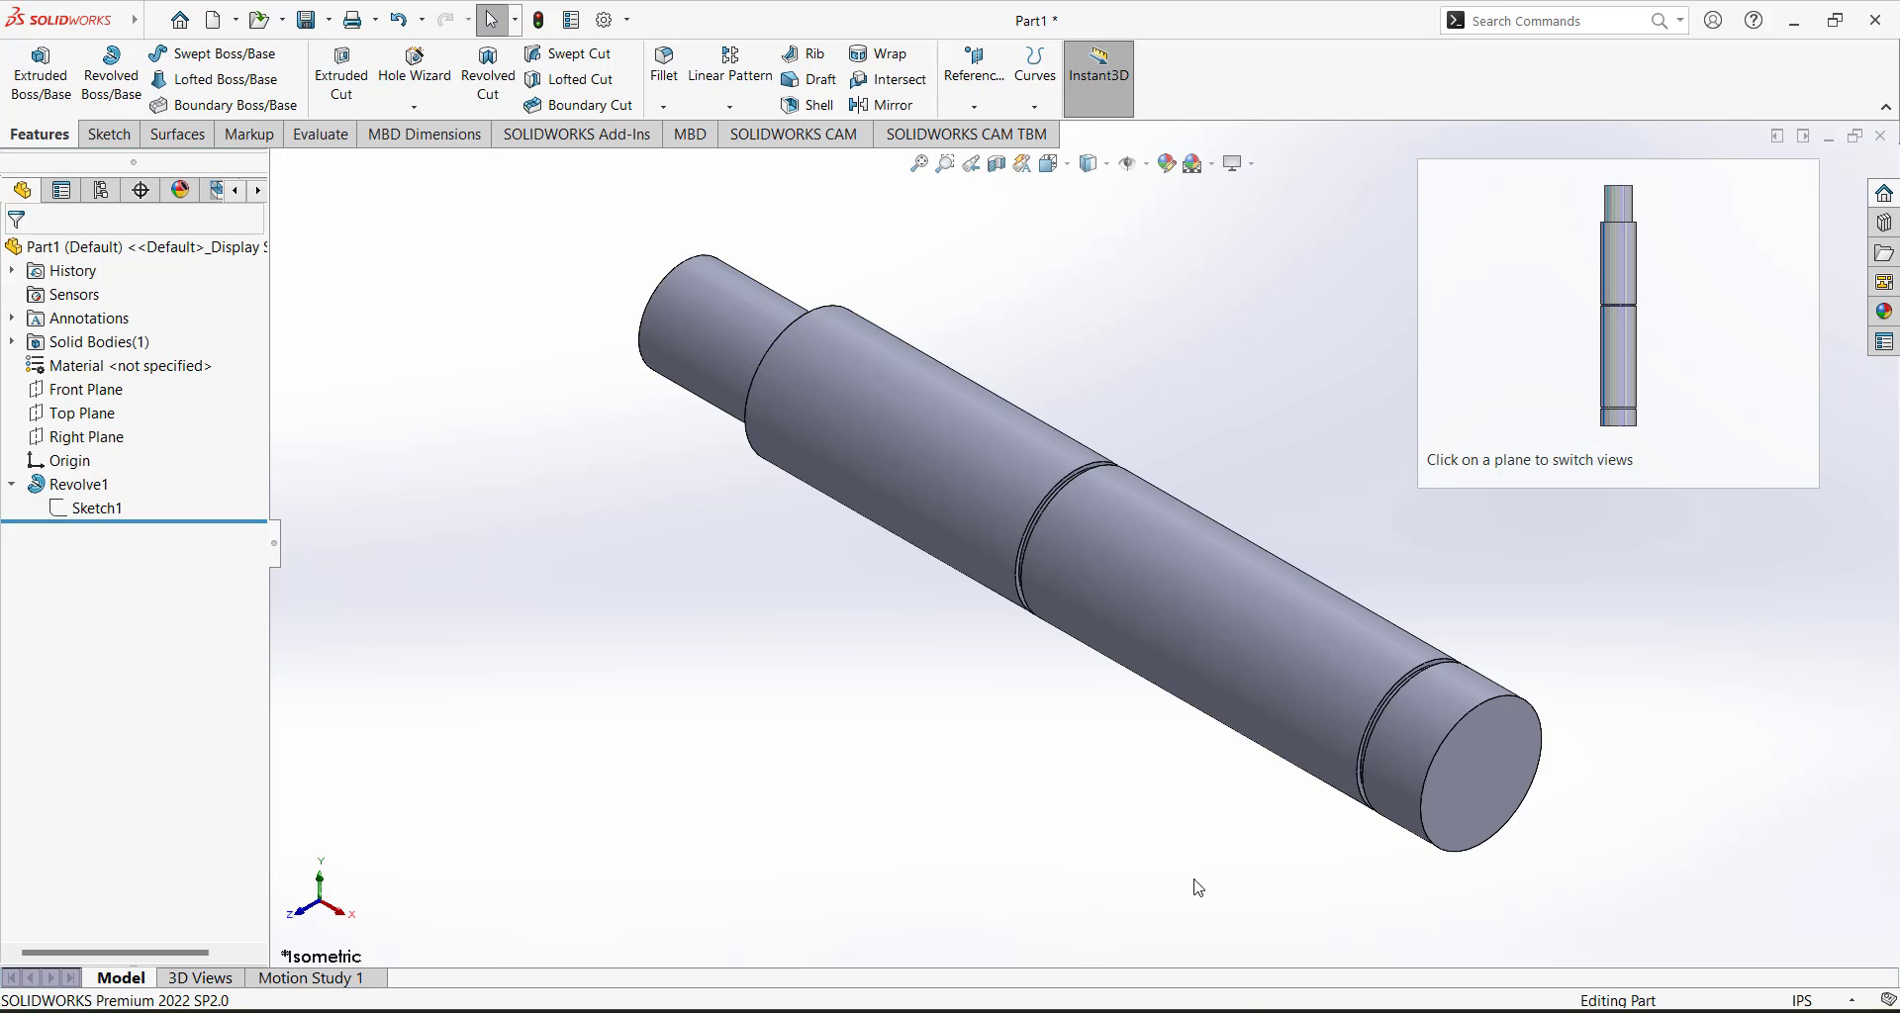
# Switch to Paint and mark the first crank web in the isometric view, plus its 3.230 location dimension and face in the front view.
pyautogui.hotkey('alt', 'Tab')
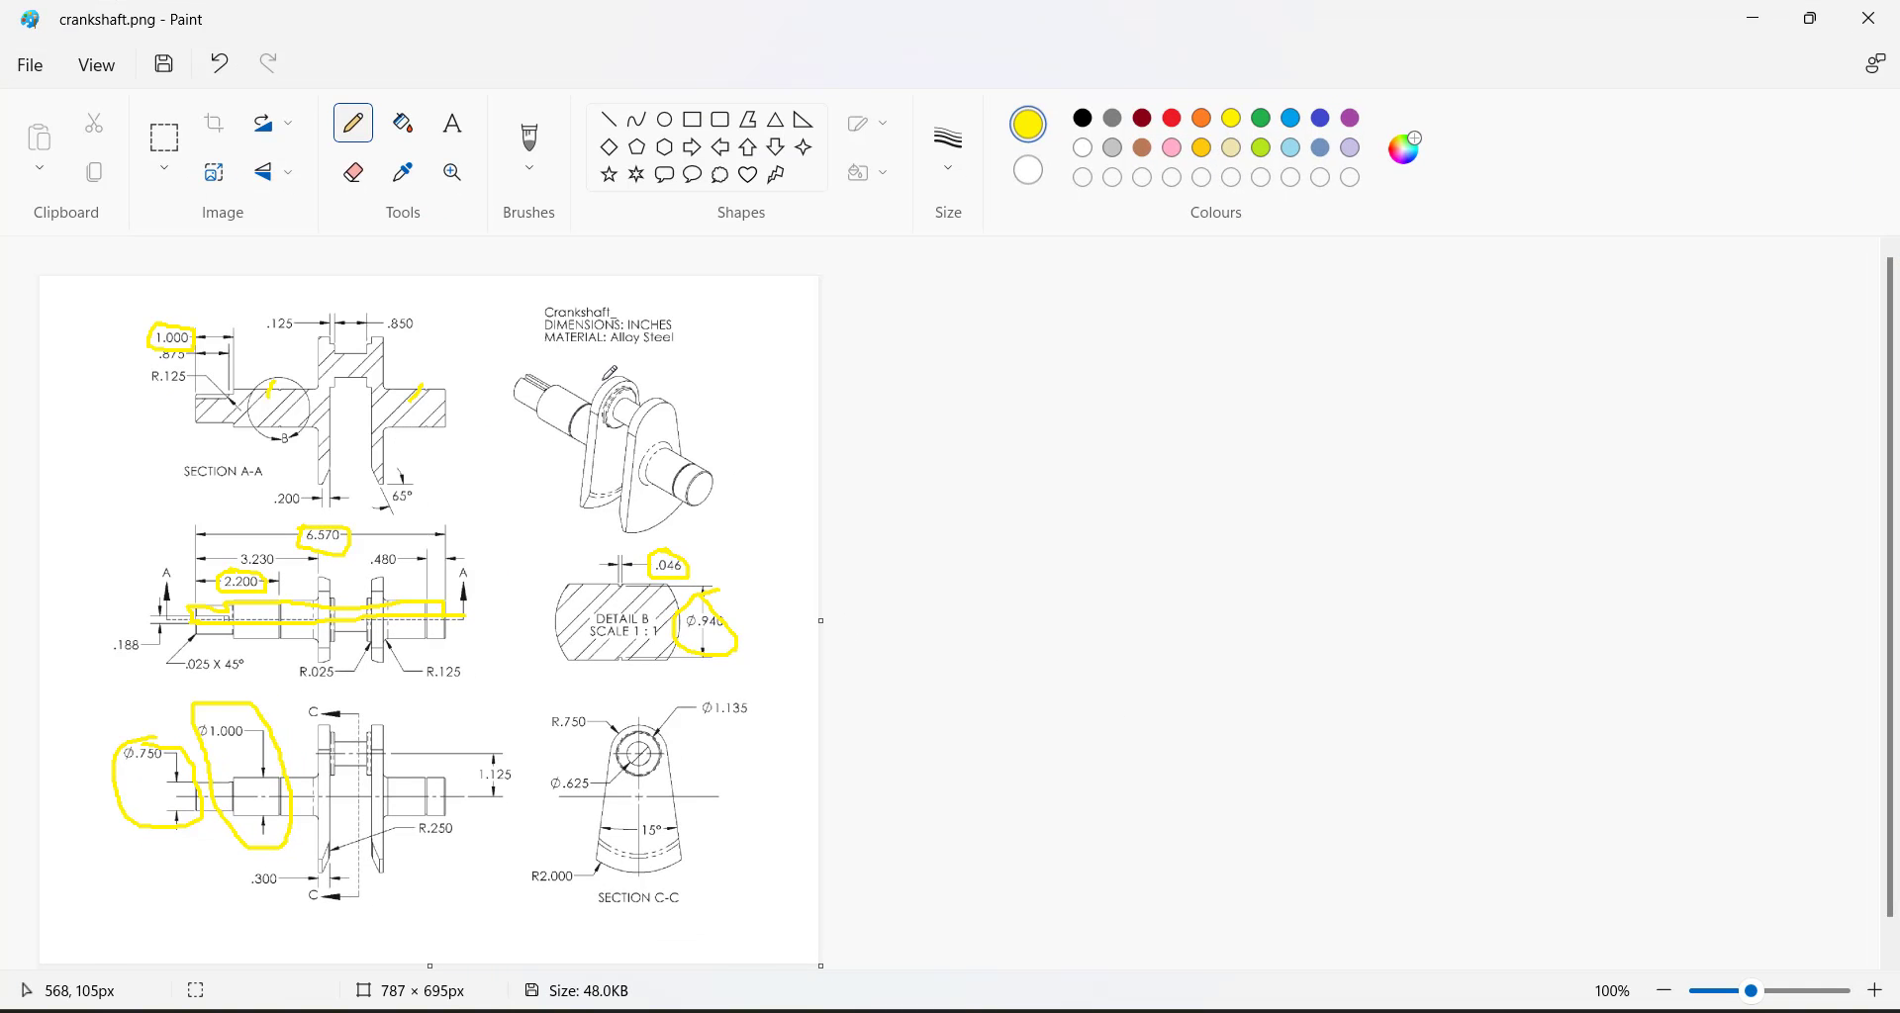
pyautogui.moveTo(603, 380)
pyautogui.mouseDown()
pyautogui.moveTo(571, 495)
pyautogui.moveTo(608, 517)
pyautogui.moveTo(643, 408)
pyautogui.moveTo(620, 370)
pyautogui.mouseUp()
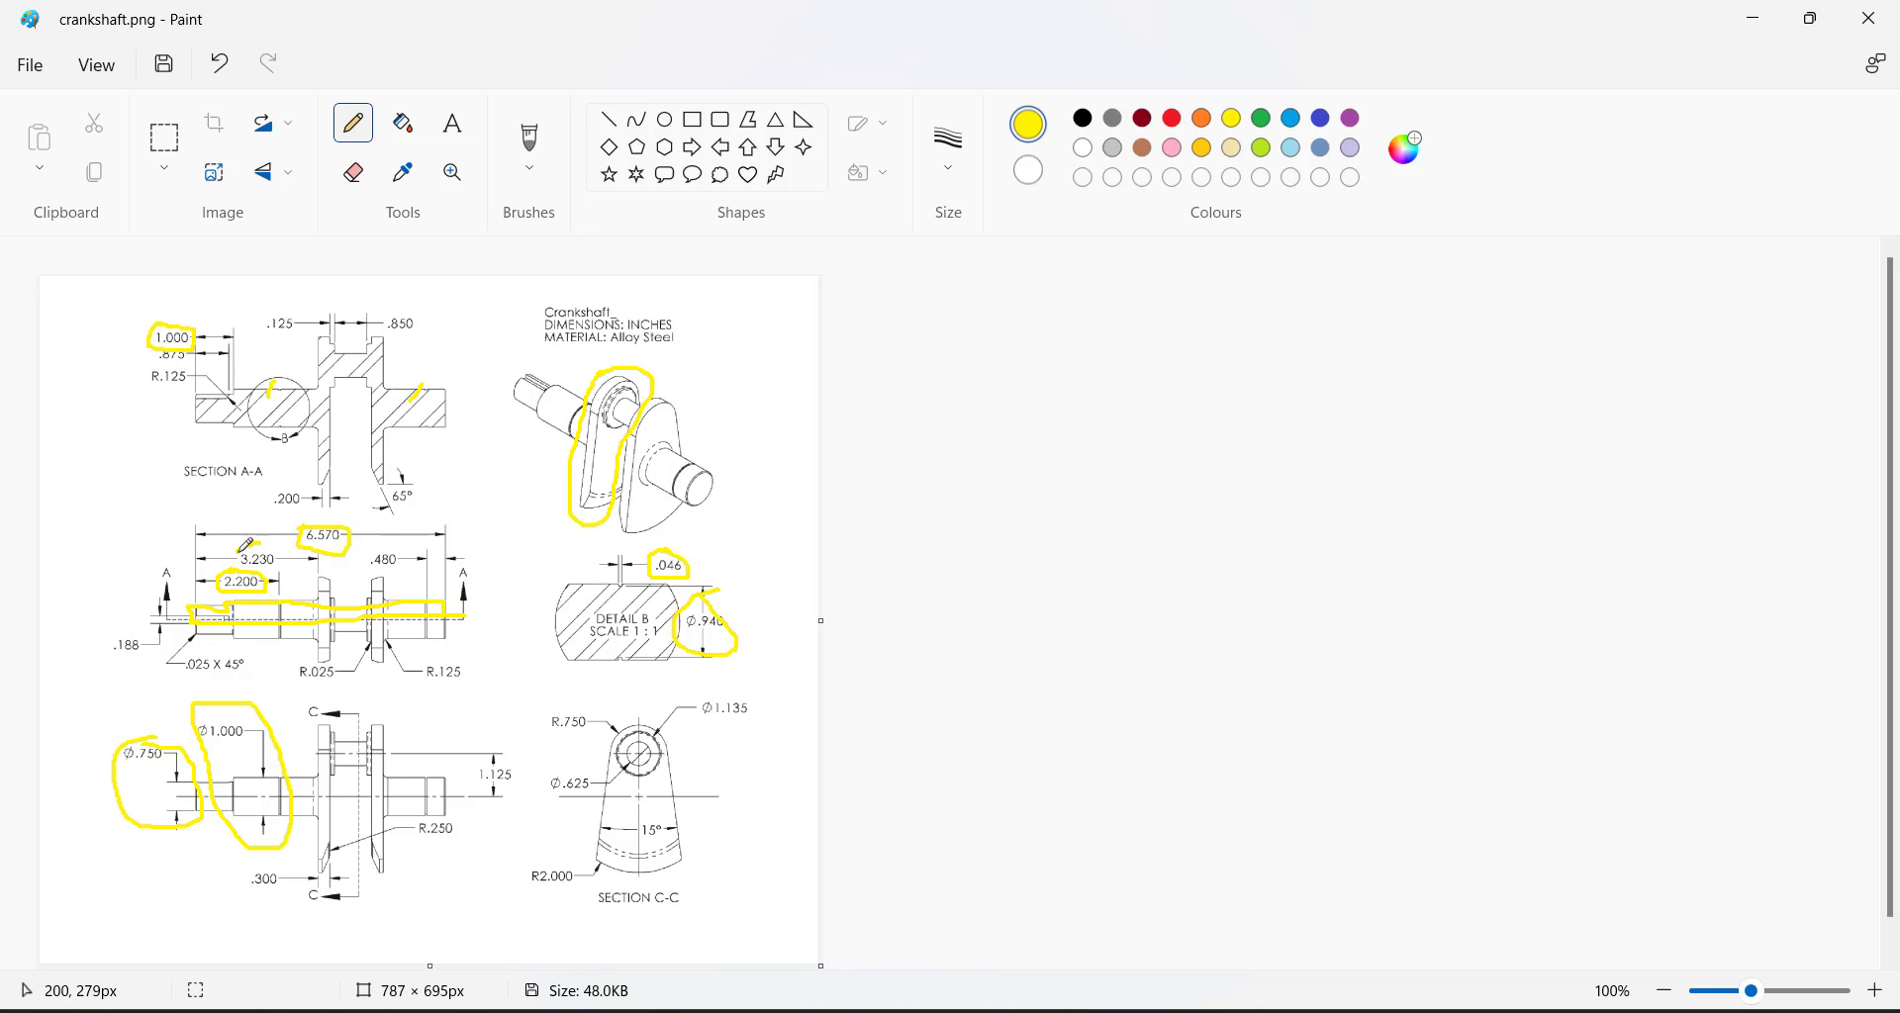
pyautogui.moveTo(248, 572)
pyautogui.mouseDown()
pyautogui.moveTo(286, 553)
pyautogui.moveTo(259, 542)
pyautogui.mouseUp()
pyautogui.moveTo(317, 573); pyautogui.dragTo(322, 655)
pyautogui.moveTo(317, 574); pyautogui.dragTo(320, 660)
pyautogui.moveTo(260, 541); pyautogui.dragTo(255, 504)
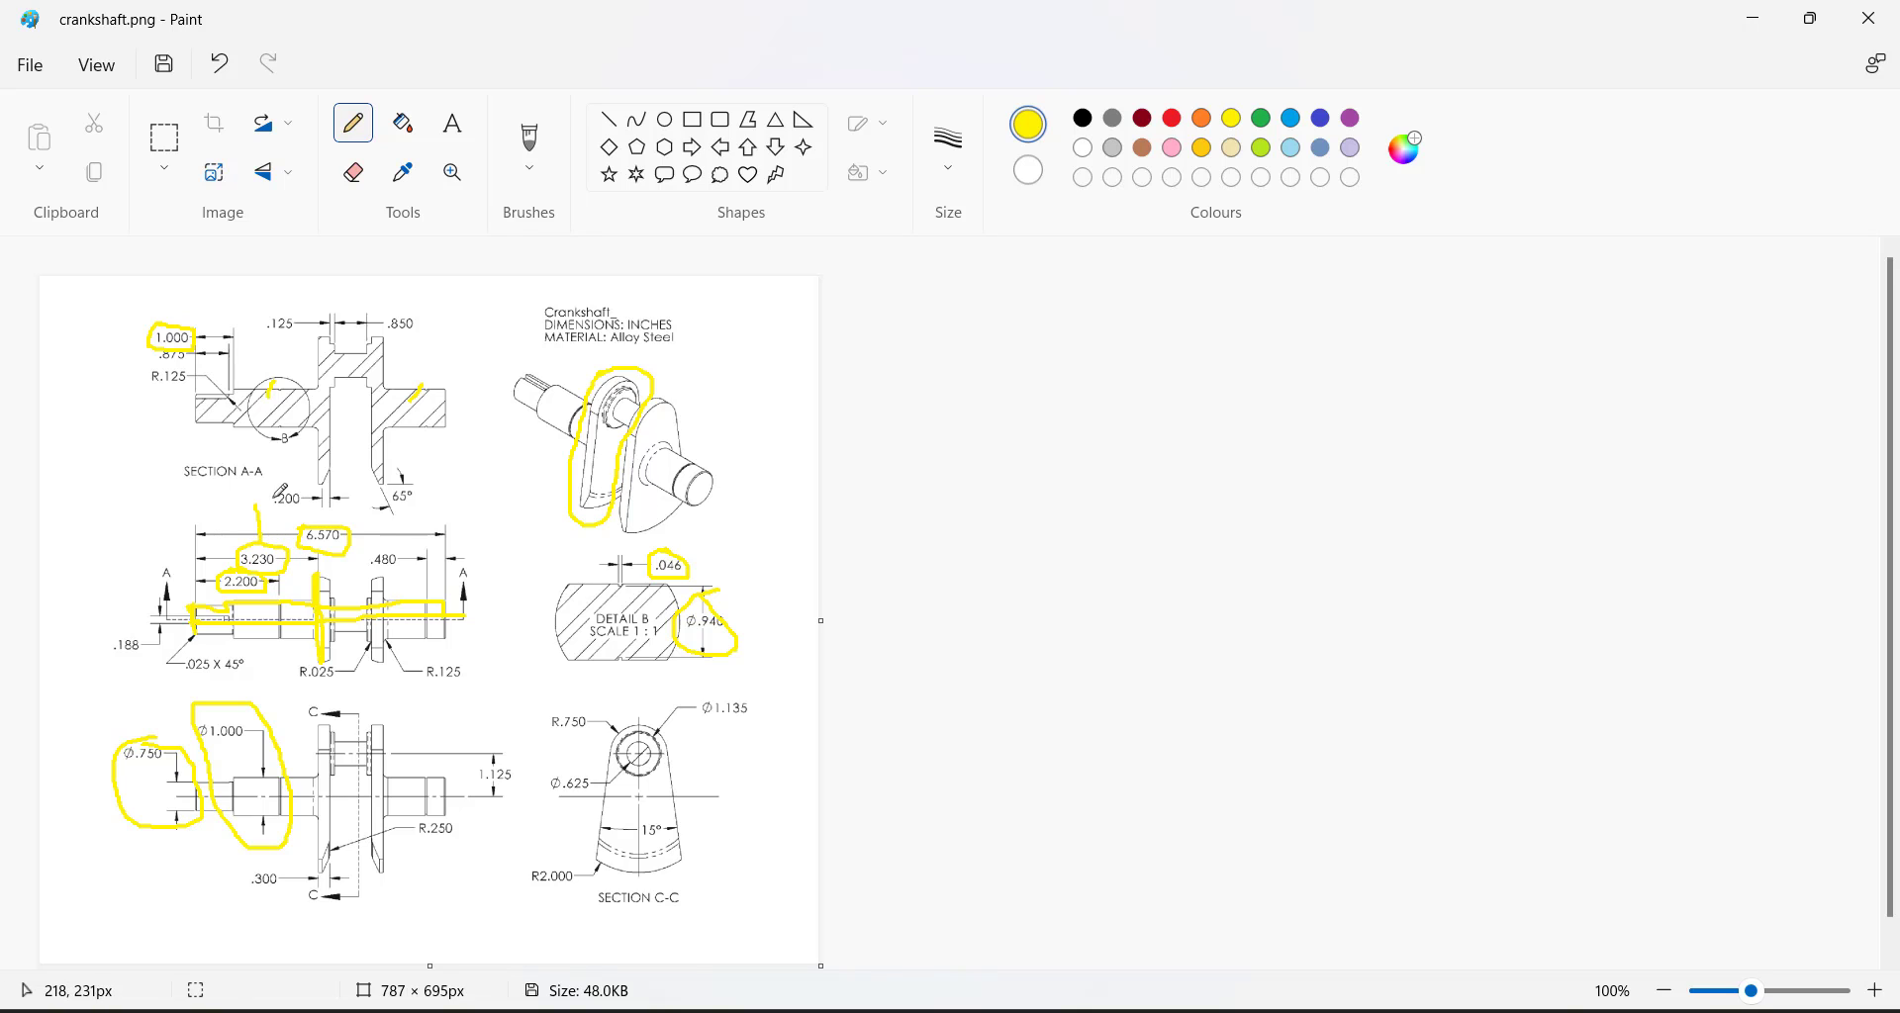
pyautogui.click(1174, 123)
pyautogui.moveTo(254, 547); pyautogui.dragTo(265, 508)
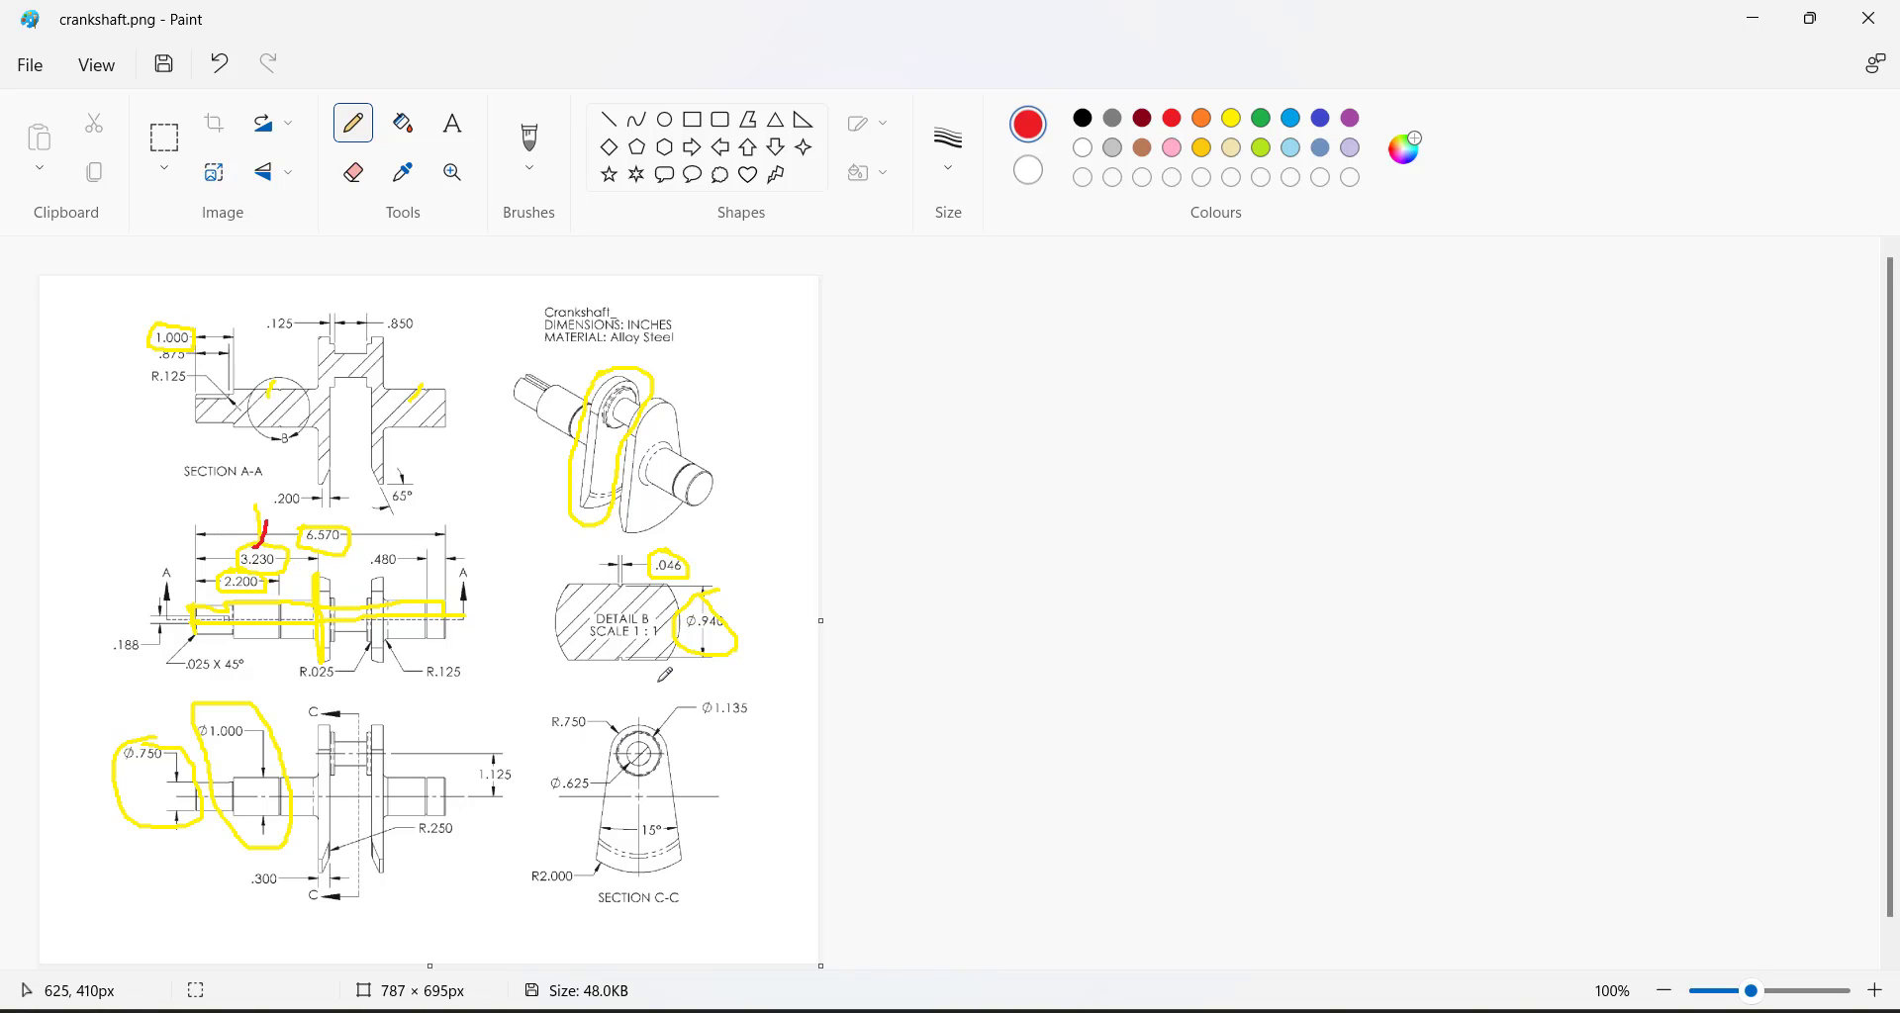
# Circle the Section C-C view in red, undo the circle, and switch back to SOLIDWORKS.
pyautogui.moveTo(659, 682)
pyautogui.mouseDown()
pyautogui.moveTo(569, 692)
pyautogui.moveTo(538, 763)
pyautogui.moveTo(551, 867)
pyautogui.moveTo(661, 921)
pyautogui.moveTo(725, 758)
pyautogui.moveTo(659, 676)
pyautogui.mouseUp()
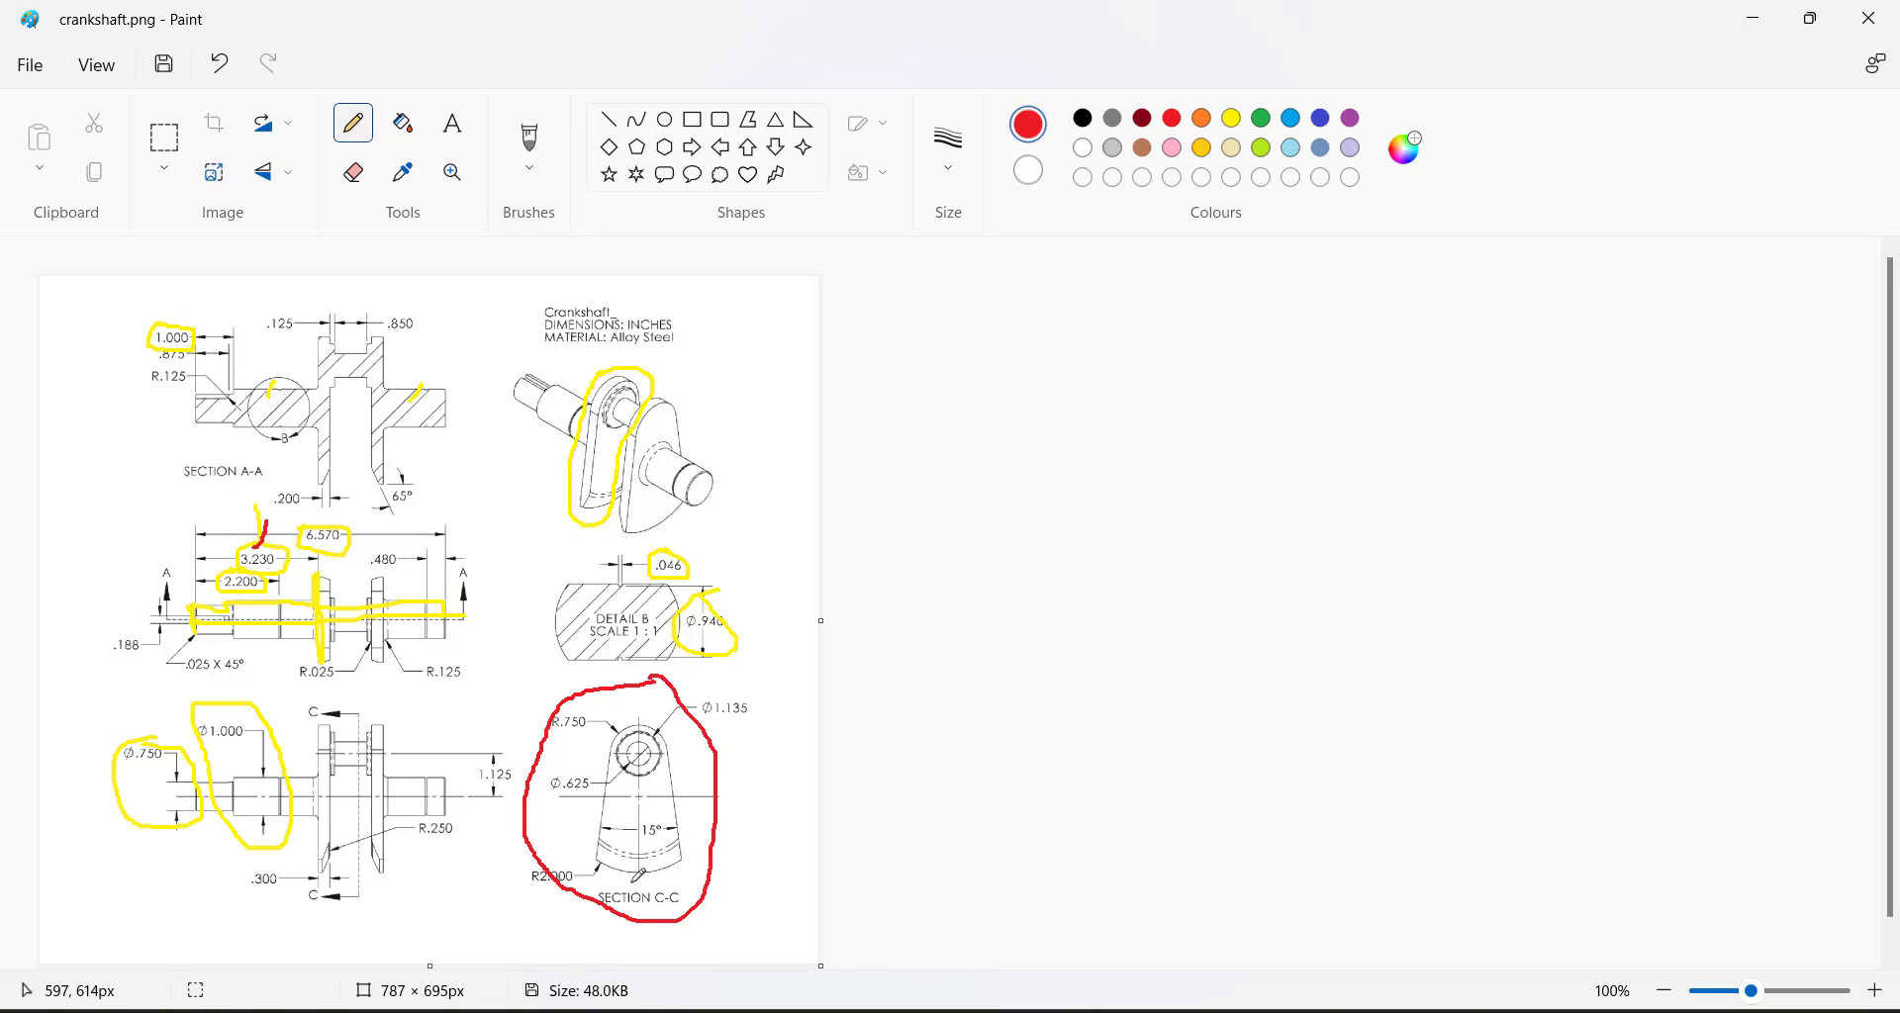
pyautogui.click(217, 65)
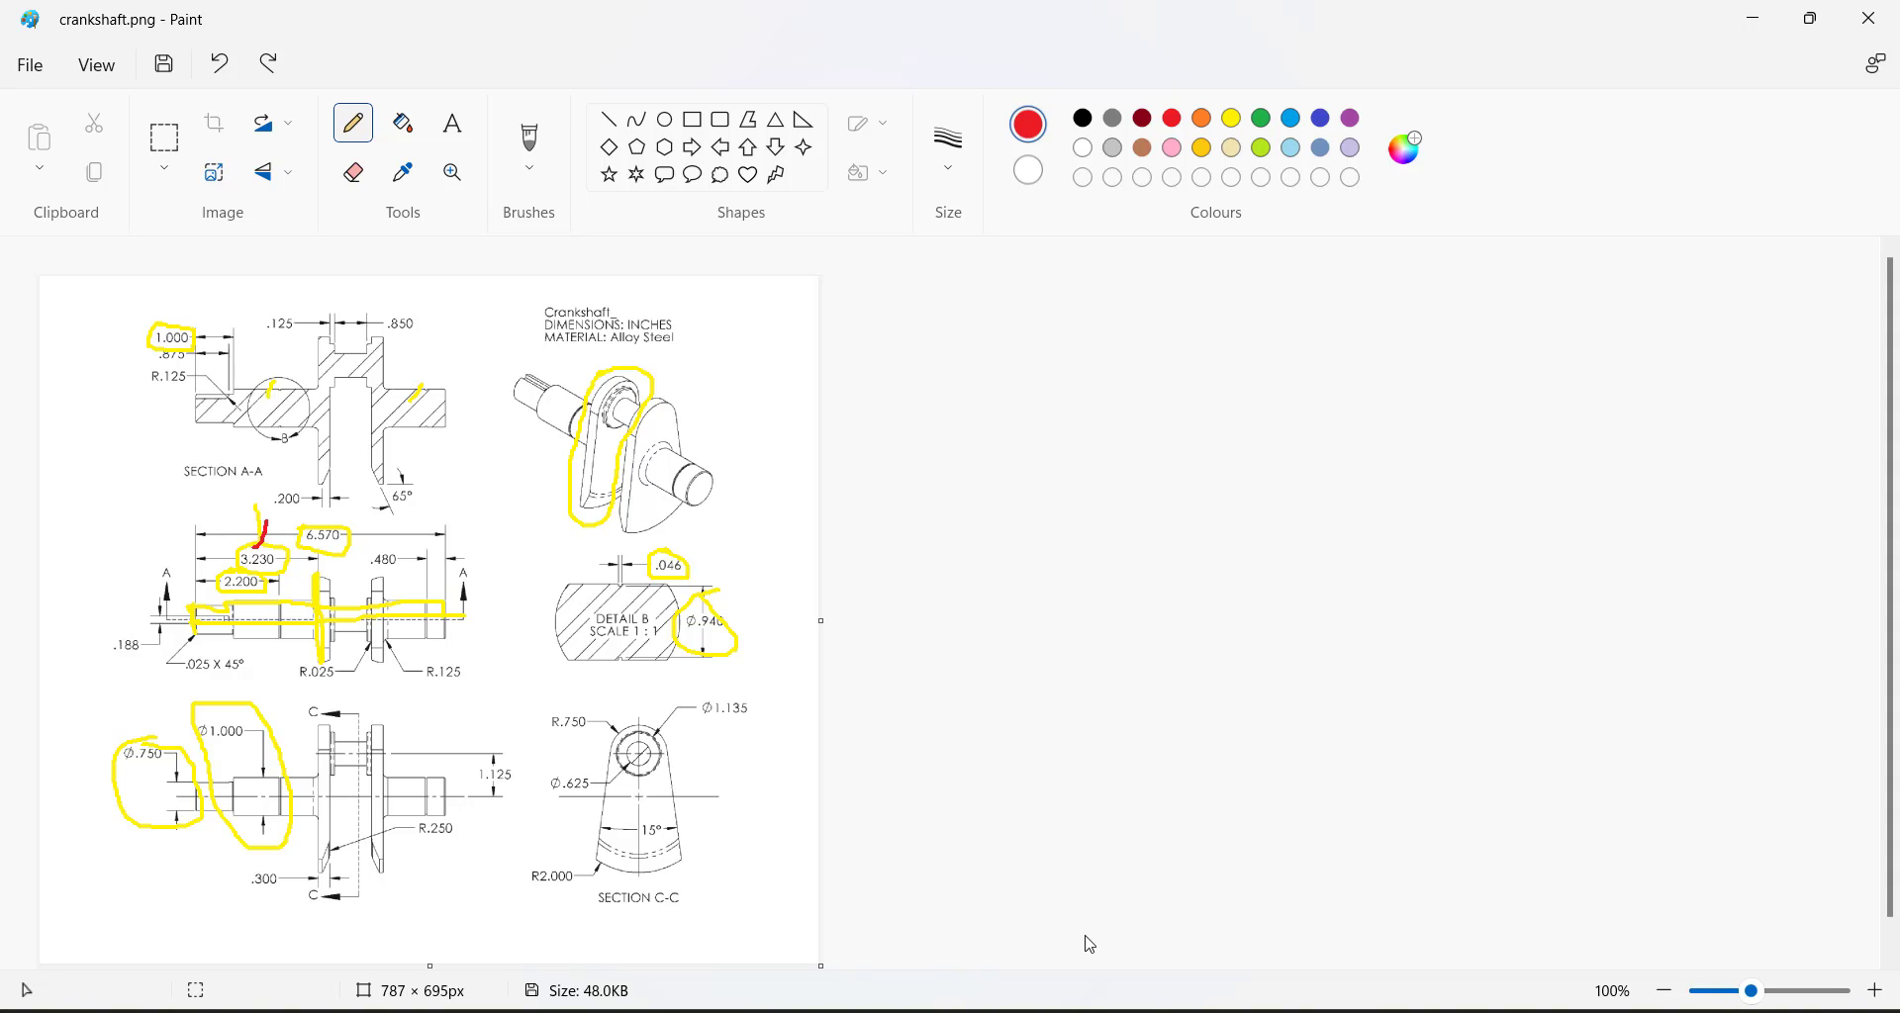
pyautogui.hotkey('alt', 'Tab')
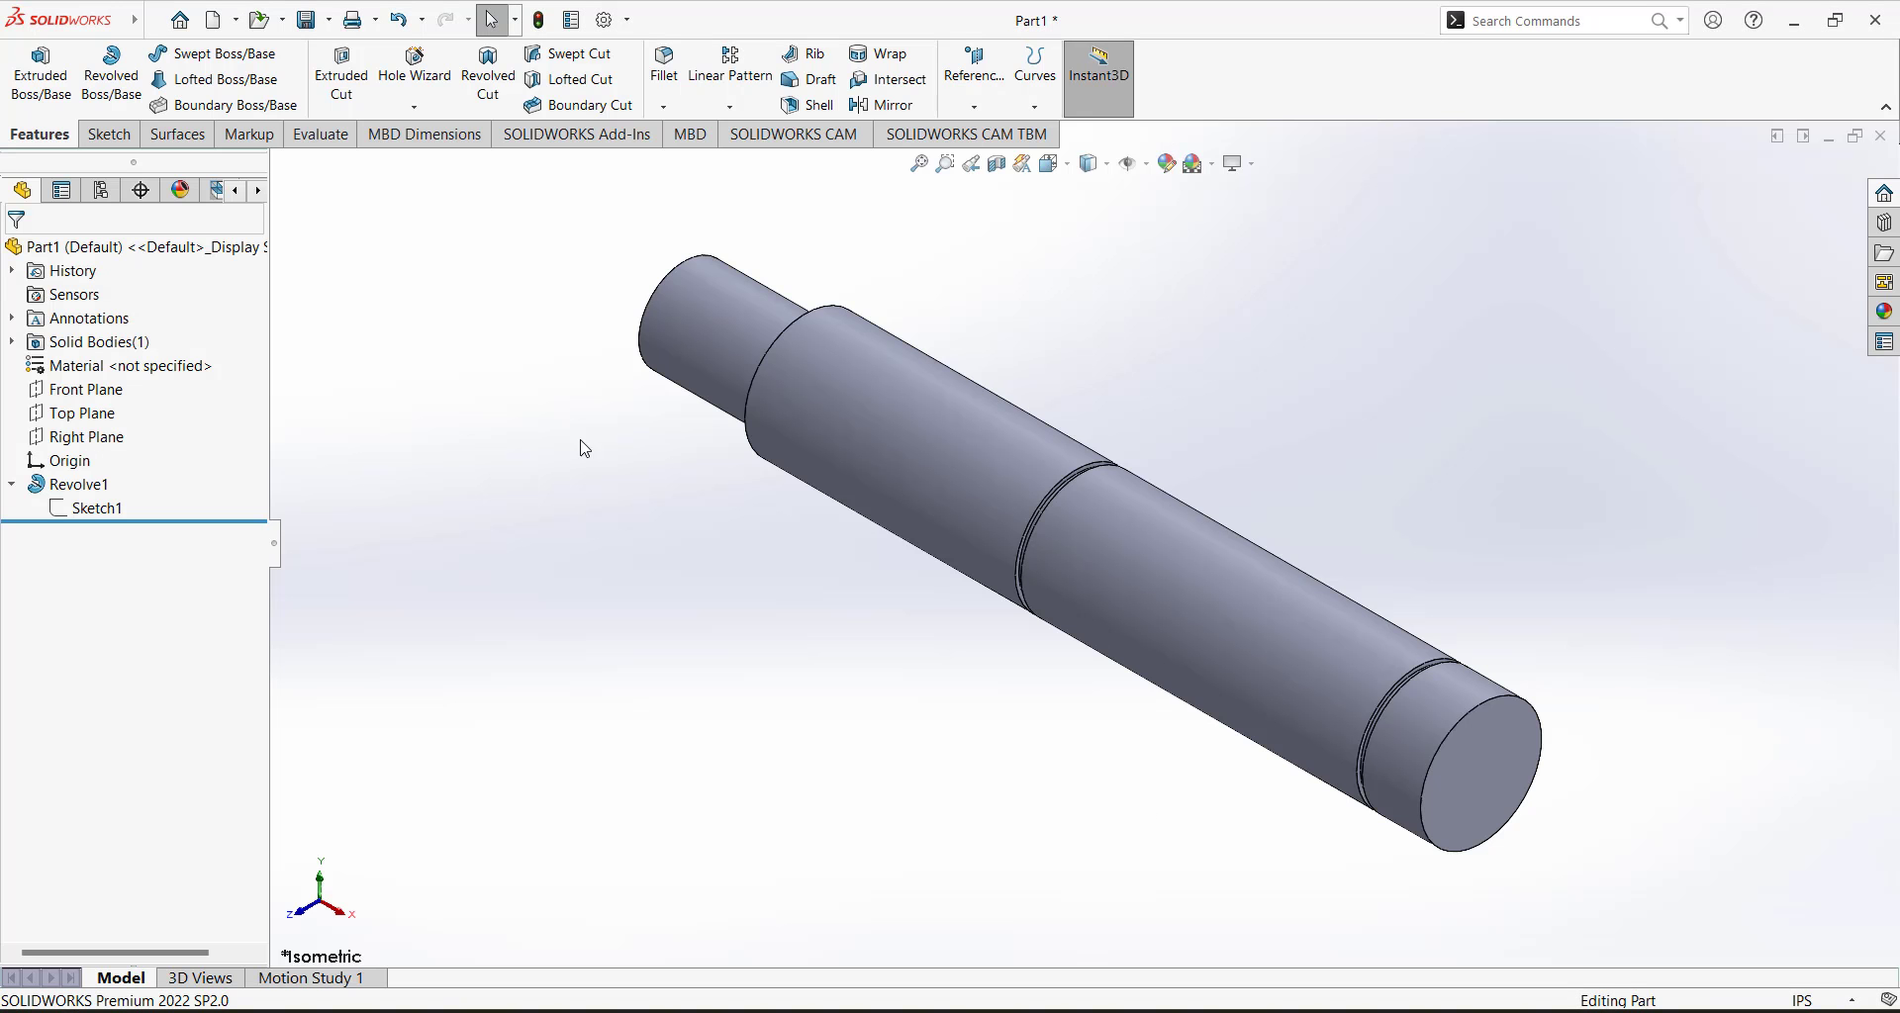
# Edit the revolve's Sketch1, set the first groove's distance from the shaft's smaller-diameter end to 2.2 in, and exit the sketch.
pyautogui.click(100, 509)
pyautogui.click(132, 458)
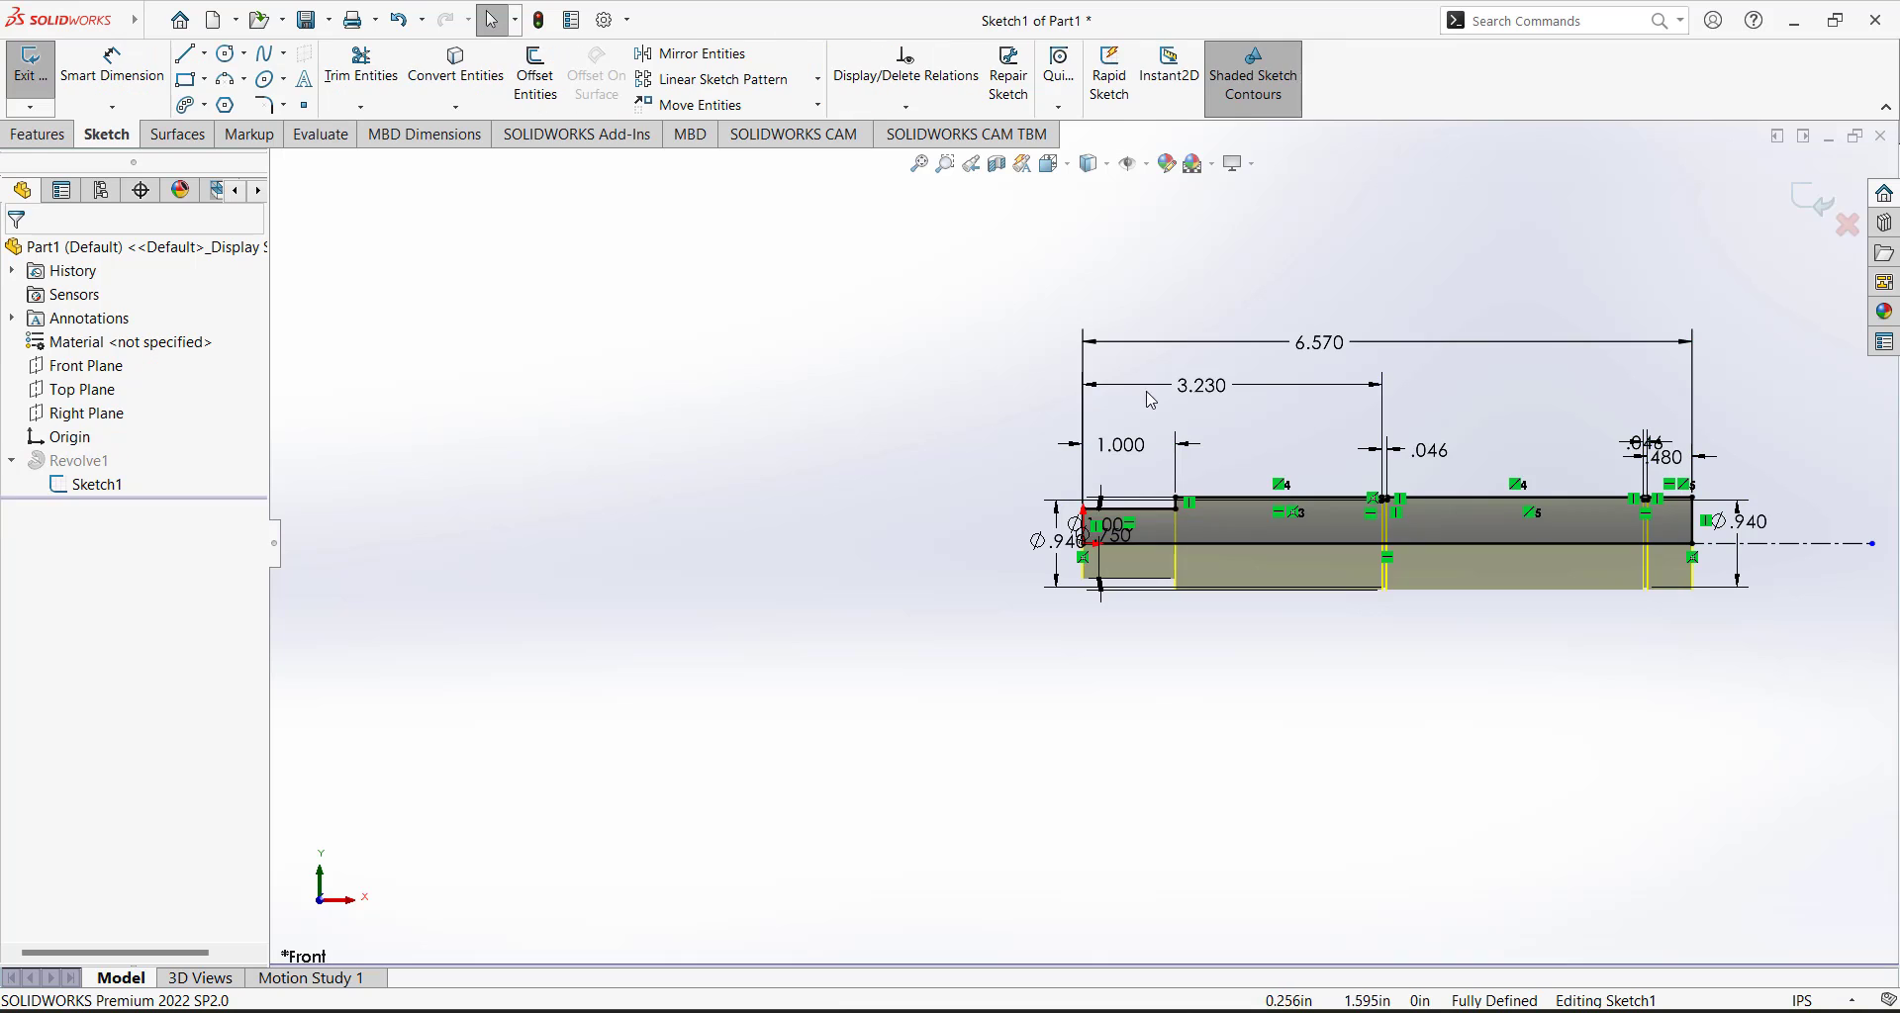
pyautogui.doubleClick(1206, 396)
pyautogui.write('2.2')
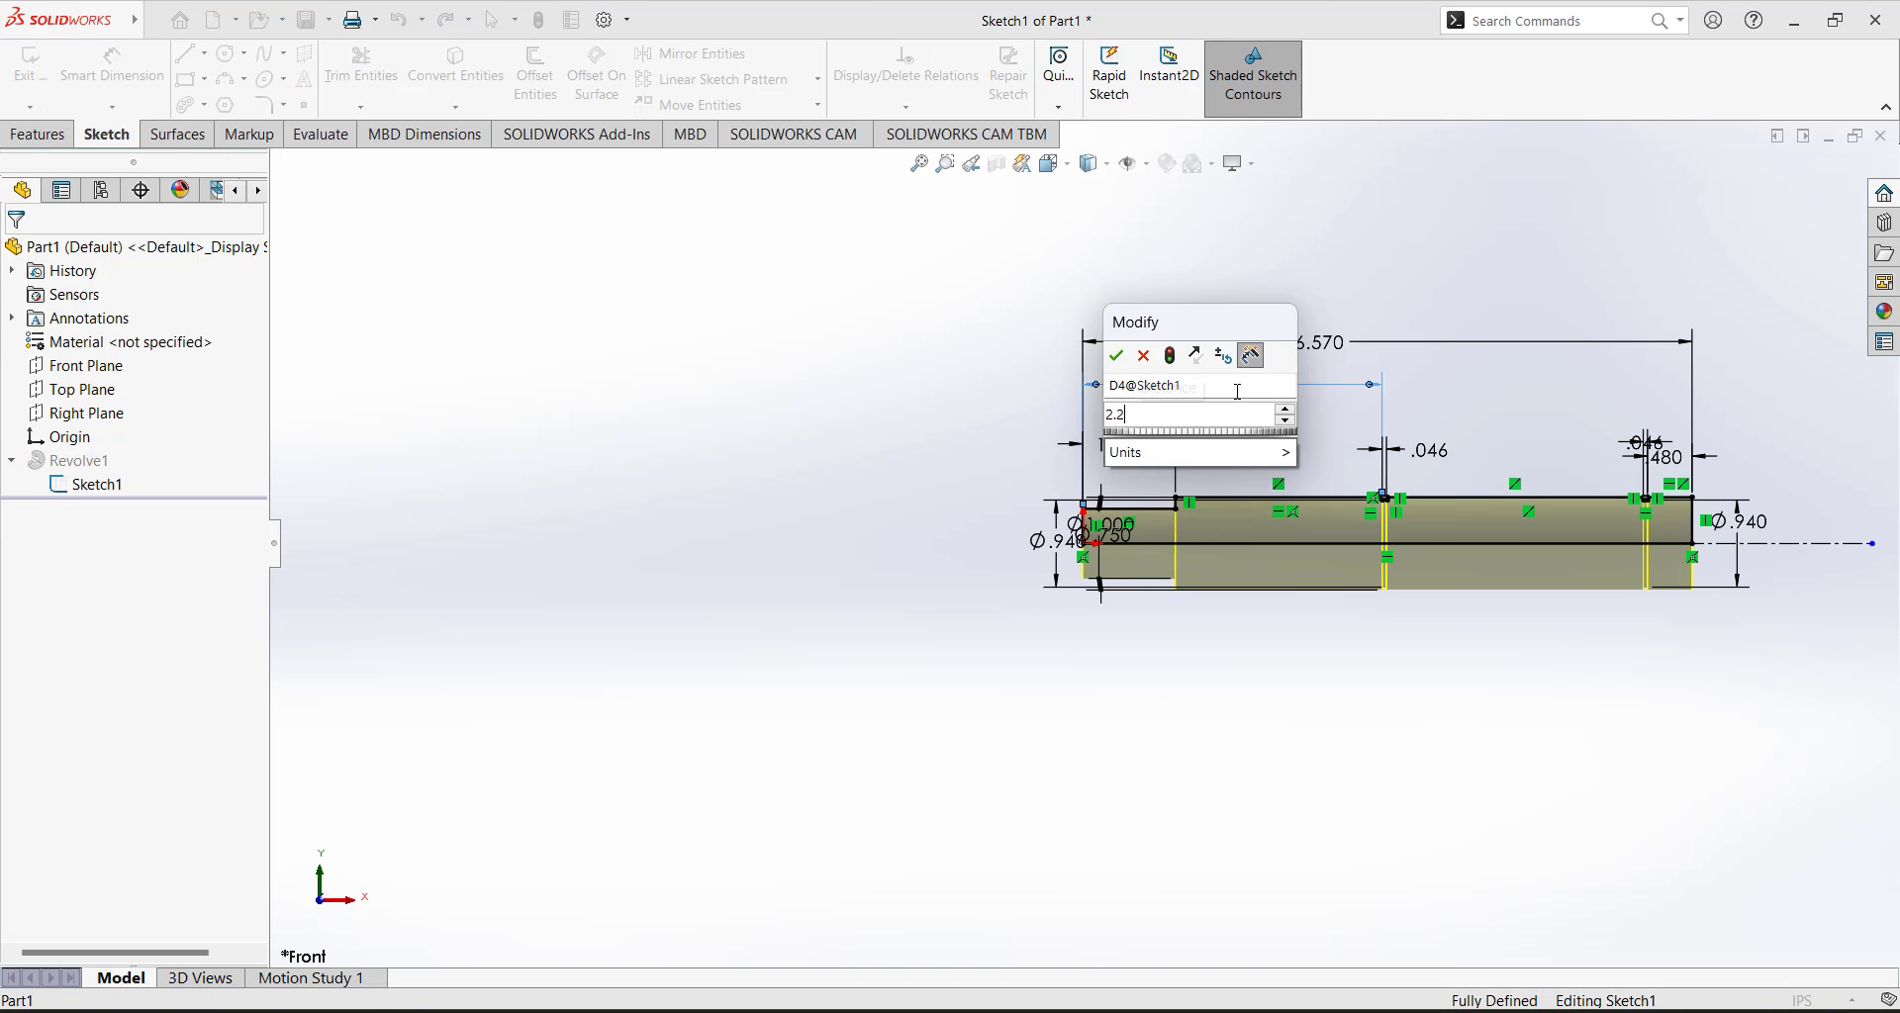
pyautogui.press('Return')
pyautogui.click(784, 436)
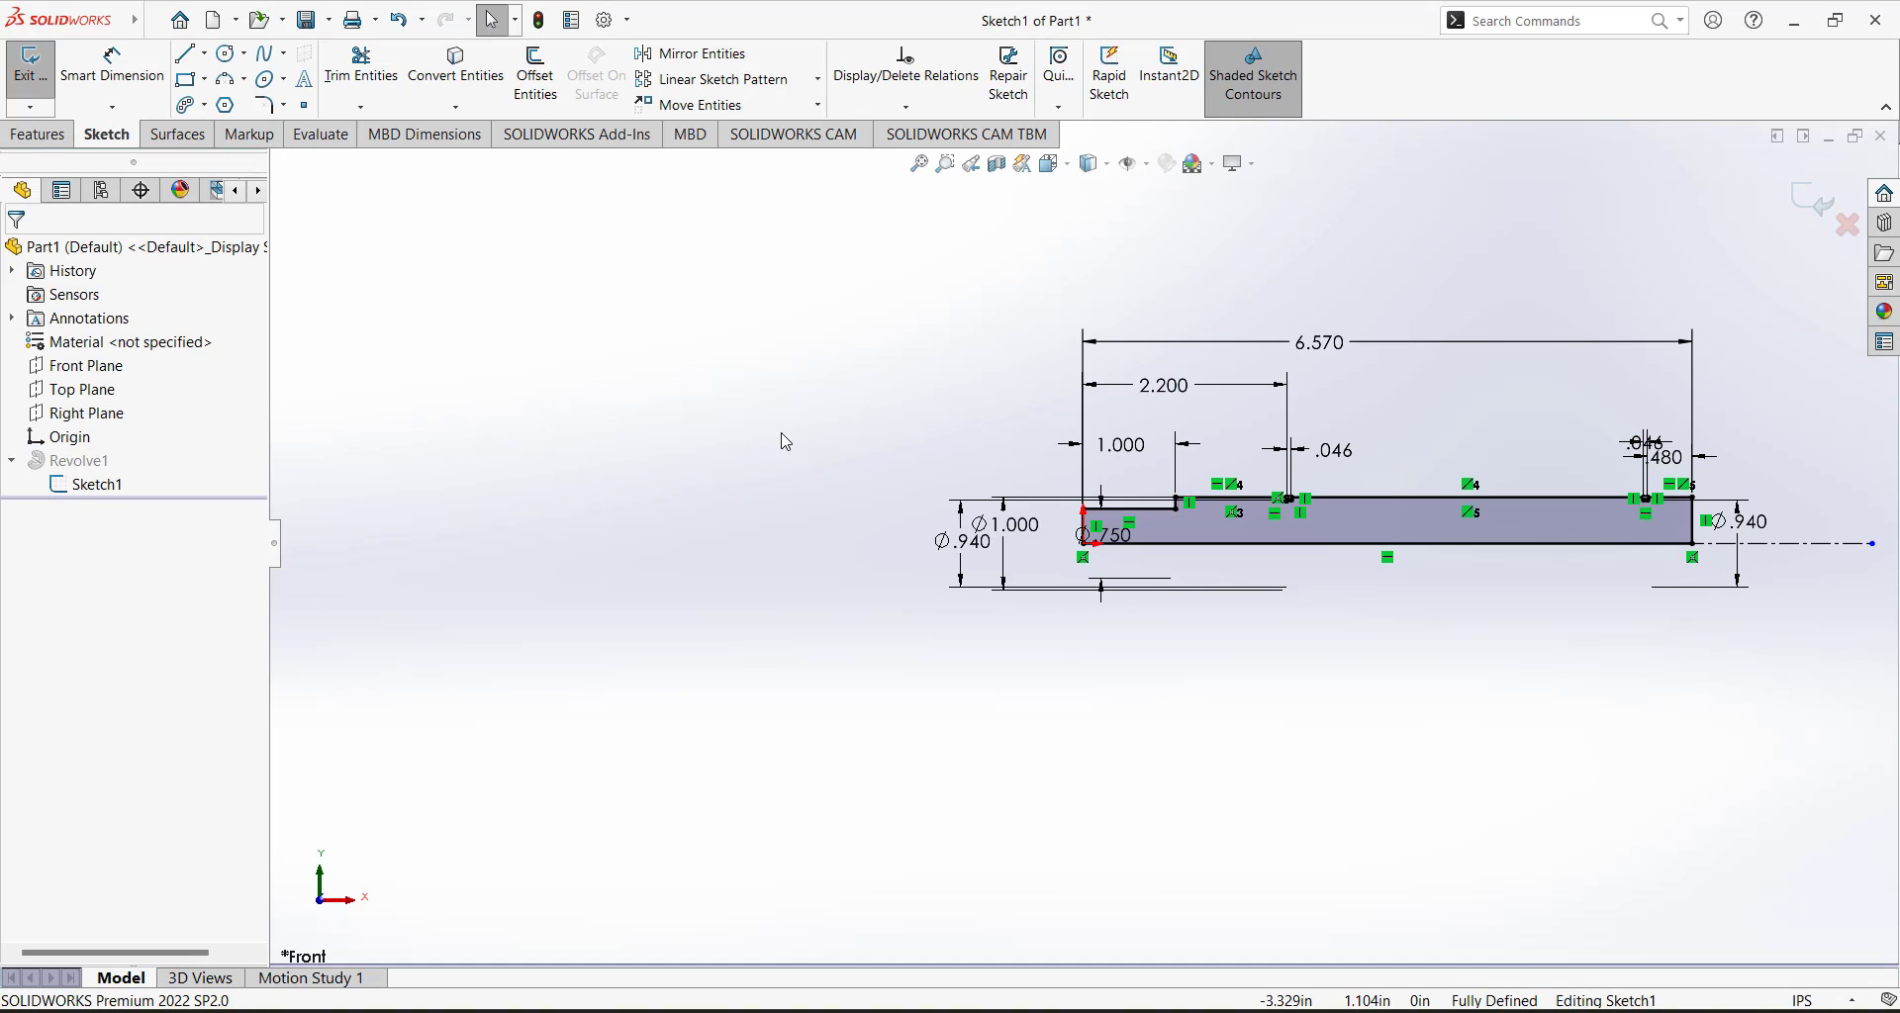
pyautogui.click(29, 65)
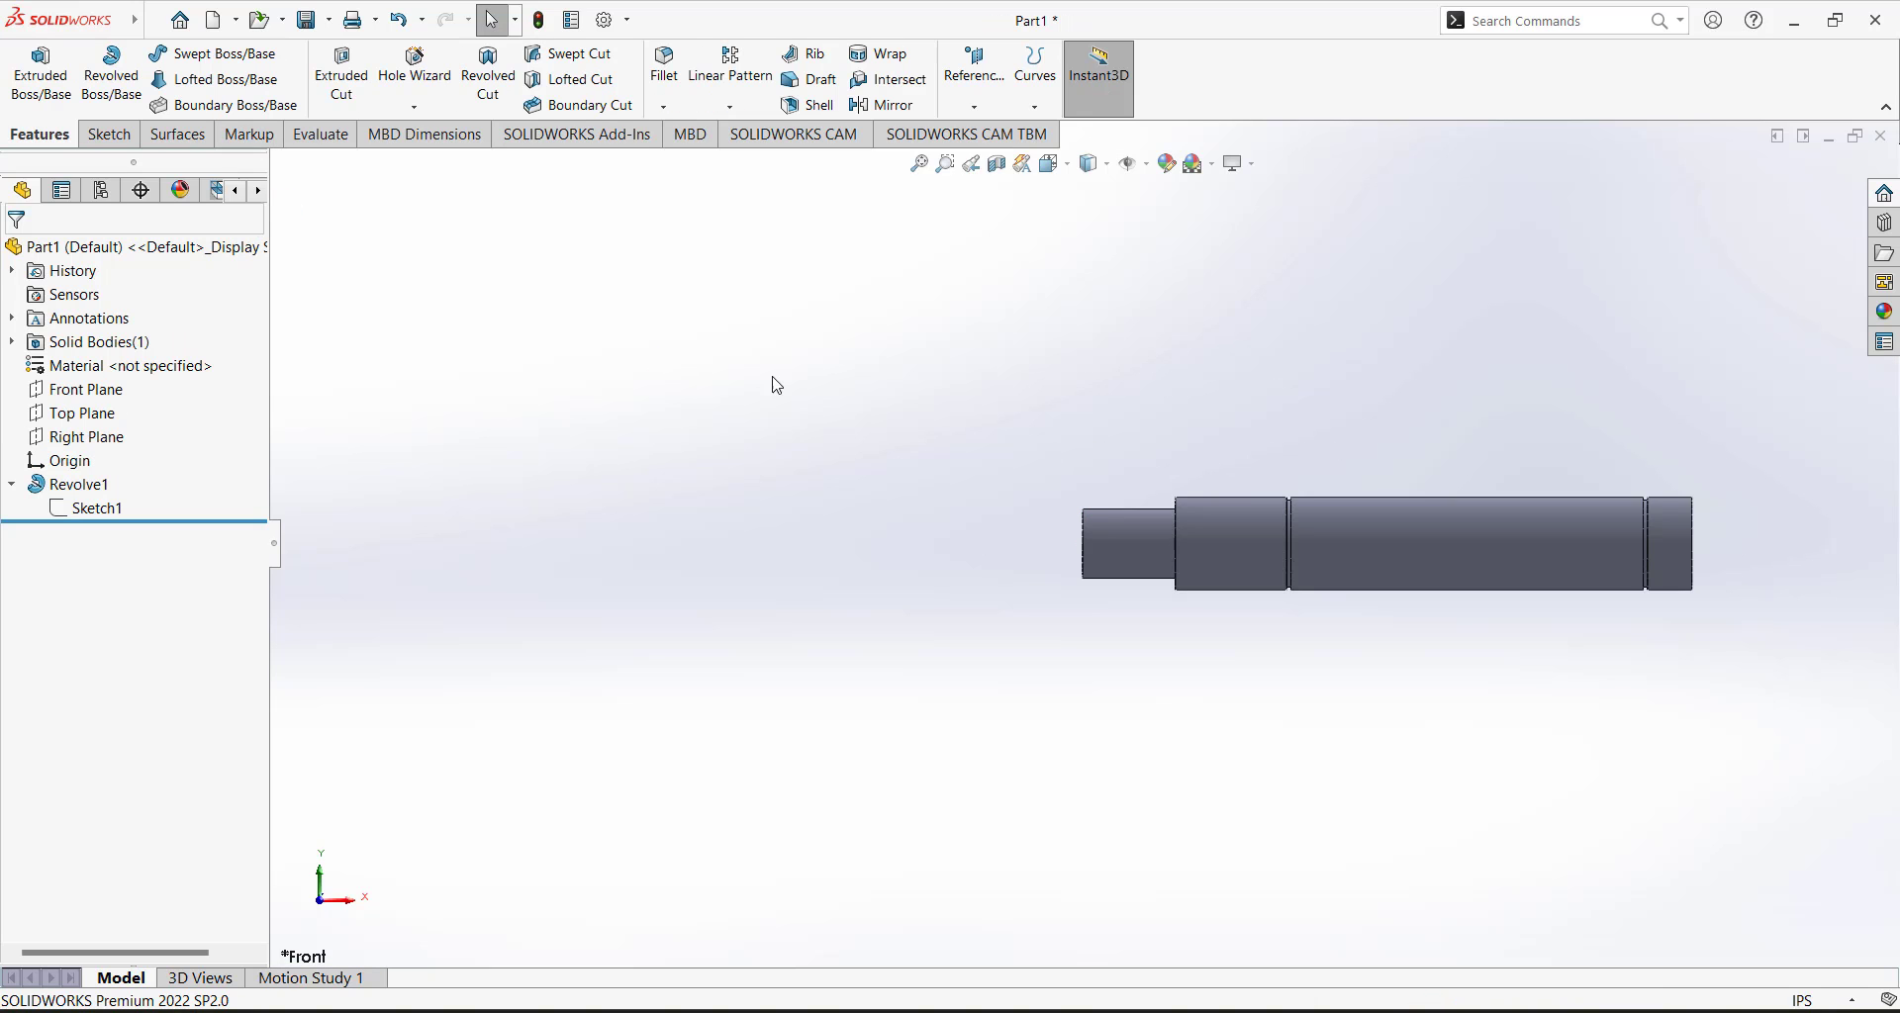
# Define a reference plane offset 3.23 in from the end face of the shaft's smaller-diameter section.
pyautogui.moveTo(848, 483); pyautogui.dragTo(891, 561, button='middle')
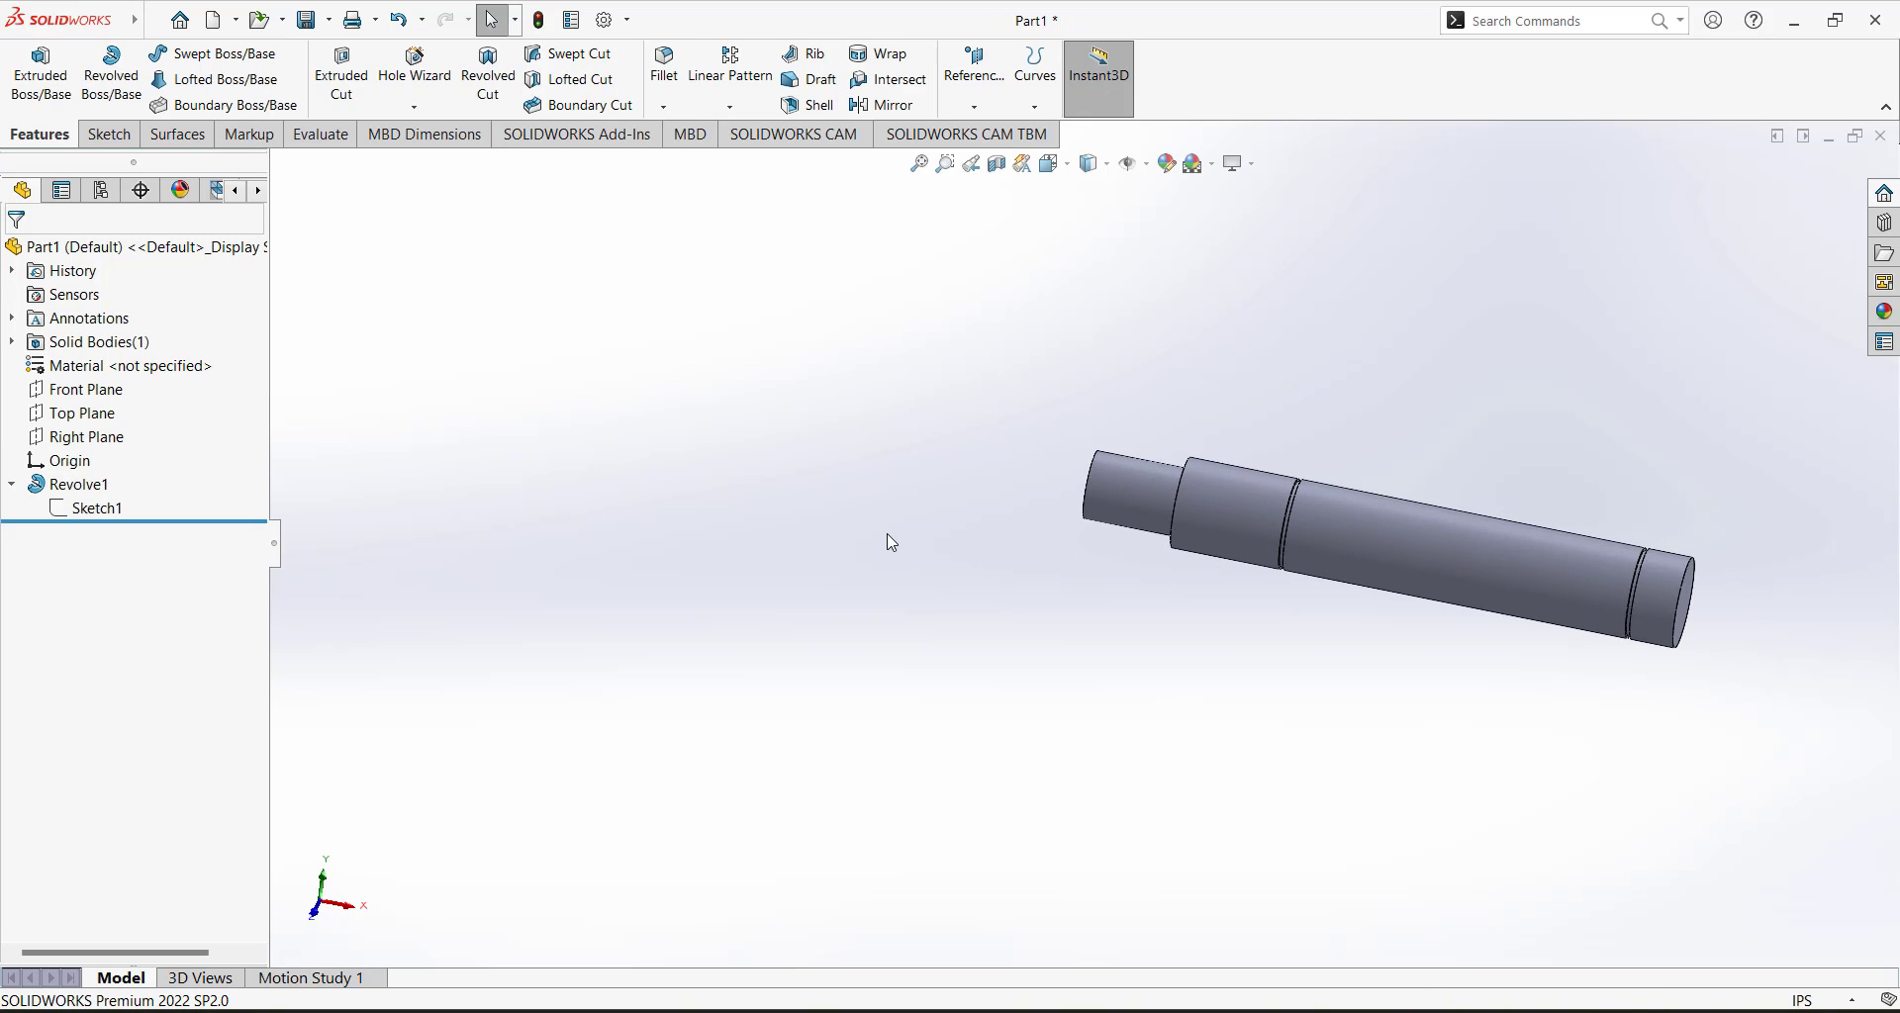
pyautogui.moveTo(853, 441); pyautogui.dragTo(862, 447, button='middle')
pyautogui.click(974, 106)
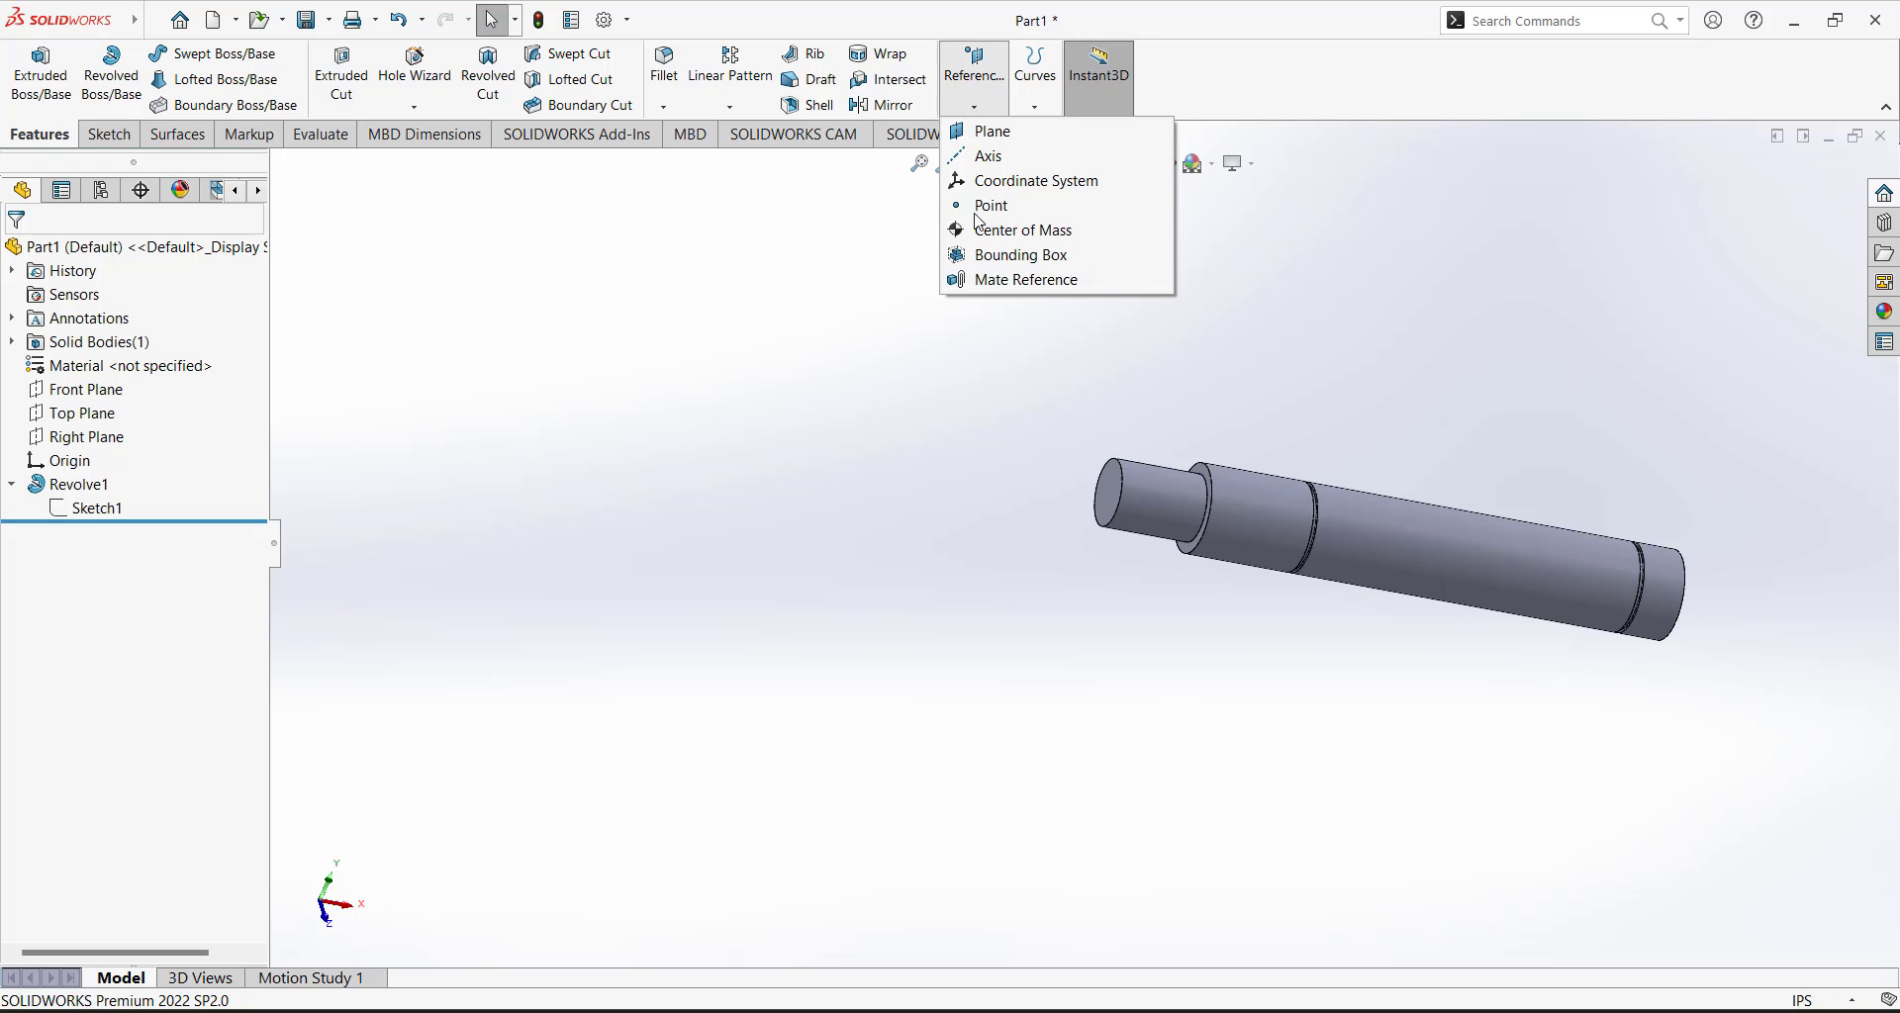
pyautogui.click(995, 139)
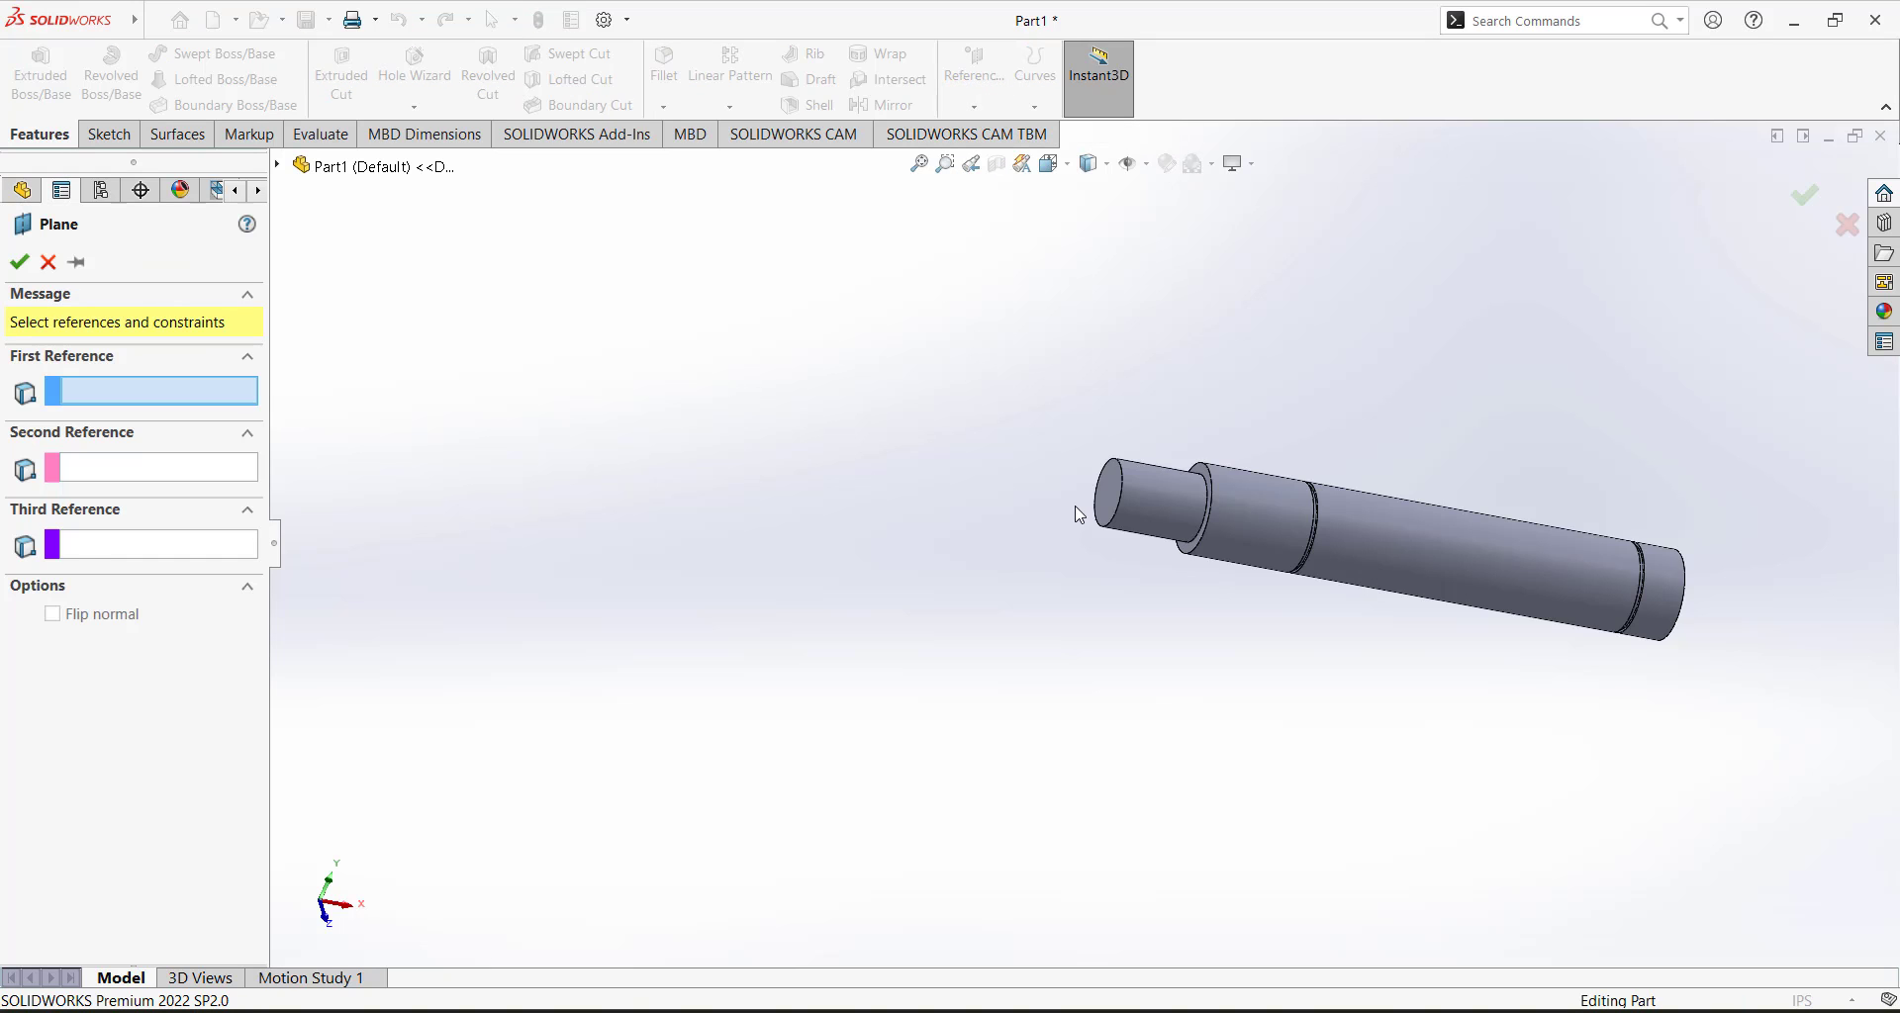
pyautogui.click(1112, 497)
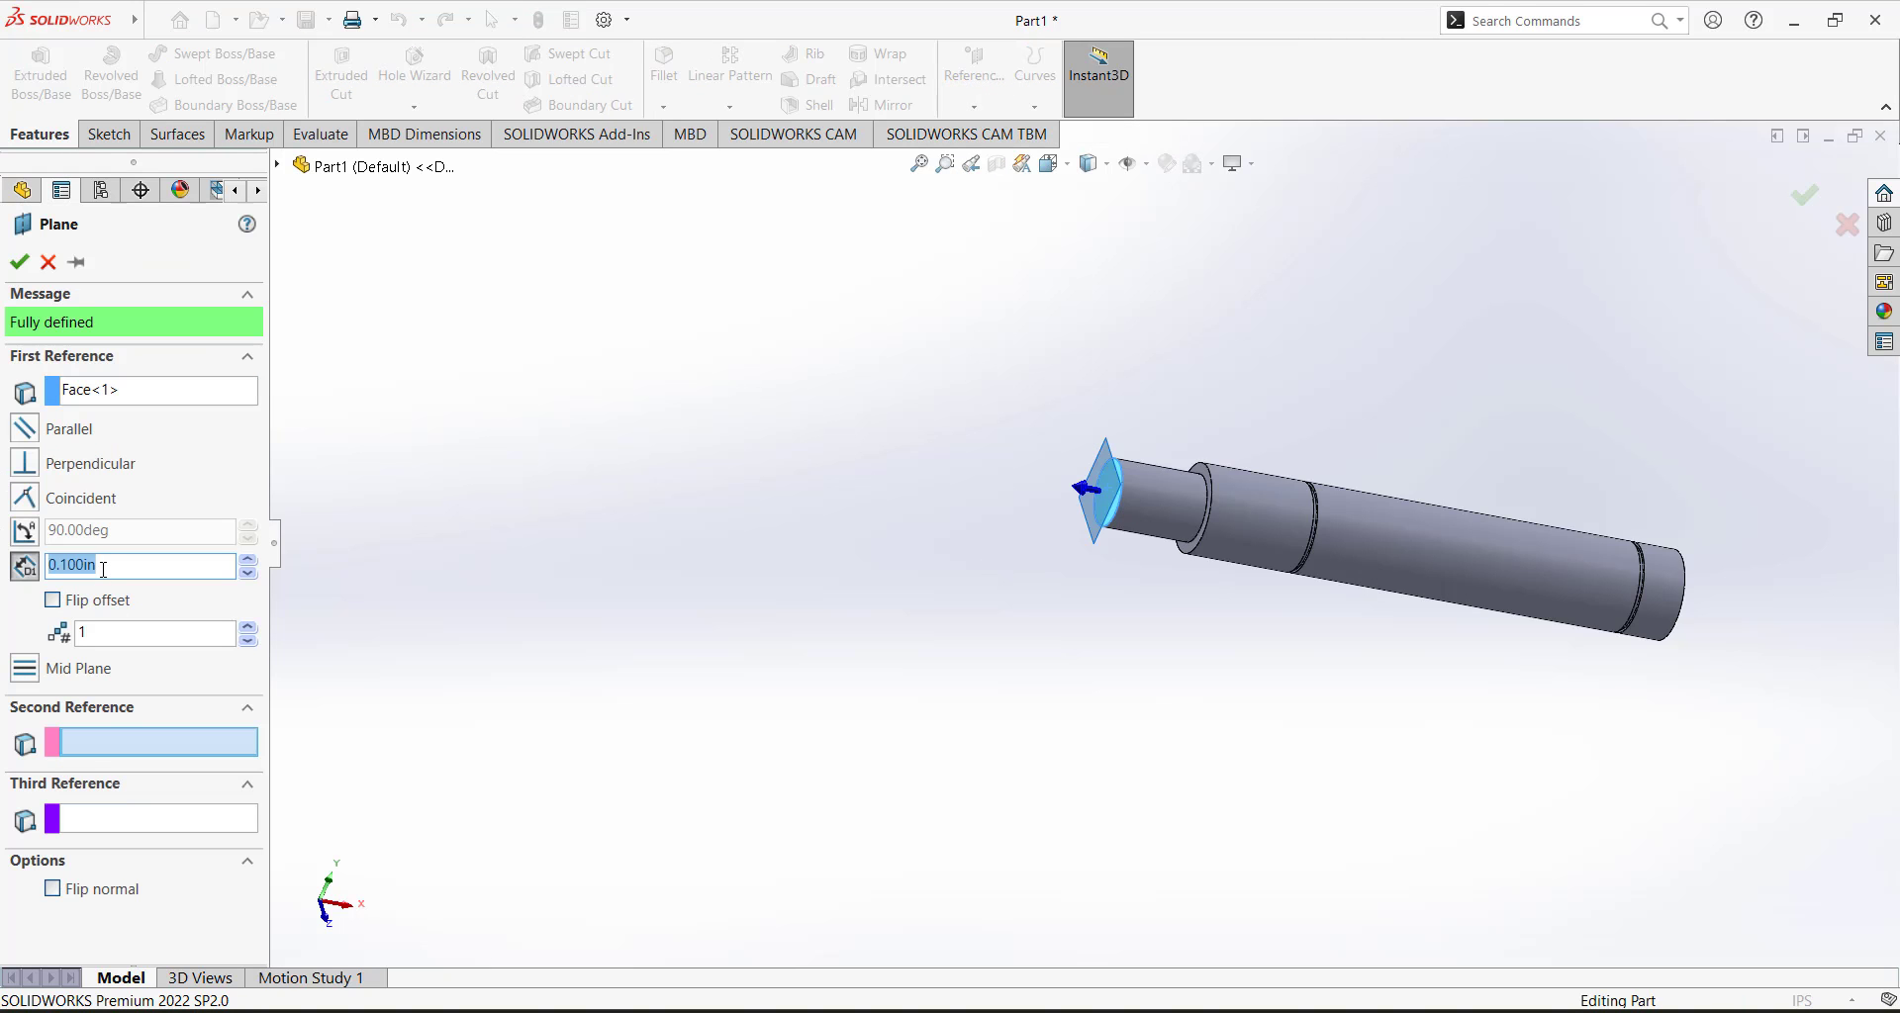
pyautogui.write('3')
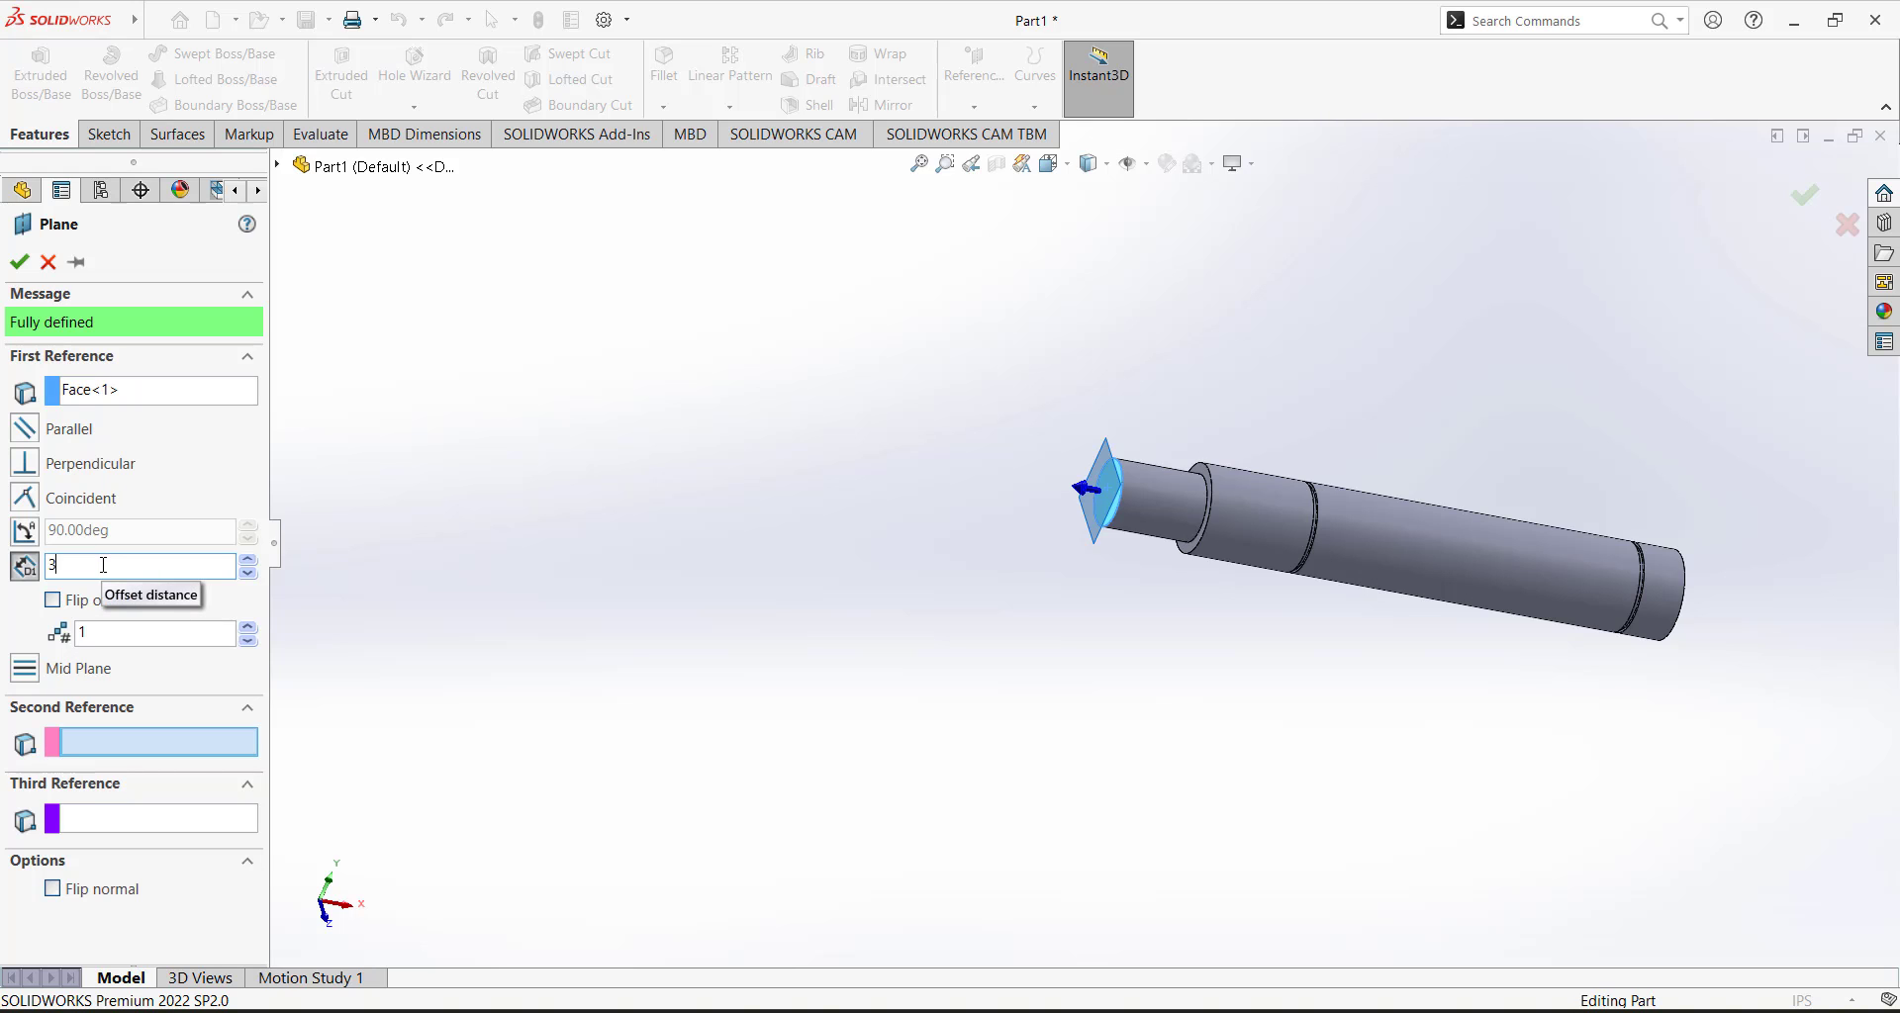
pyautogui.write('.23')
pyautogui.press('Return')
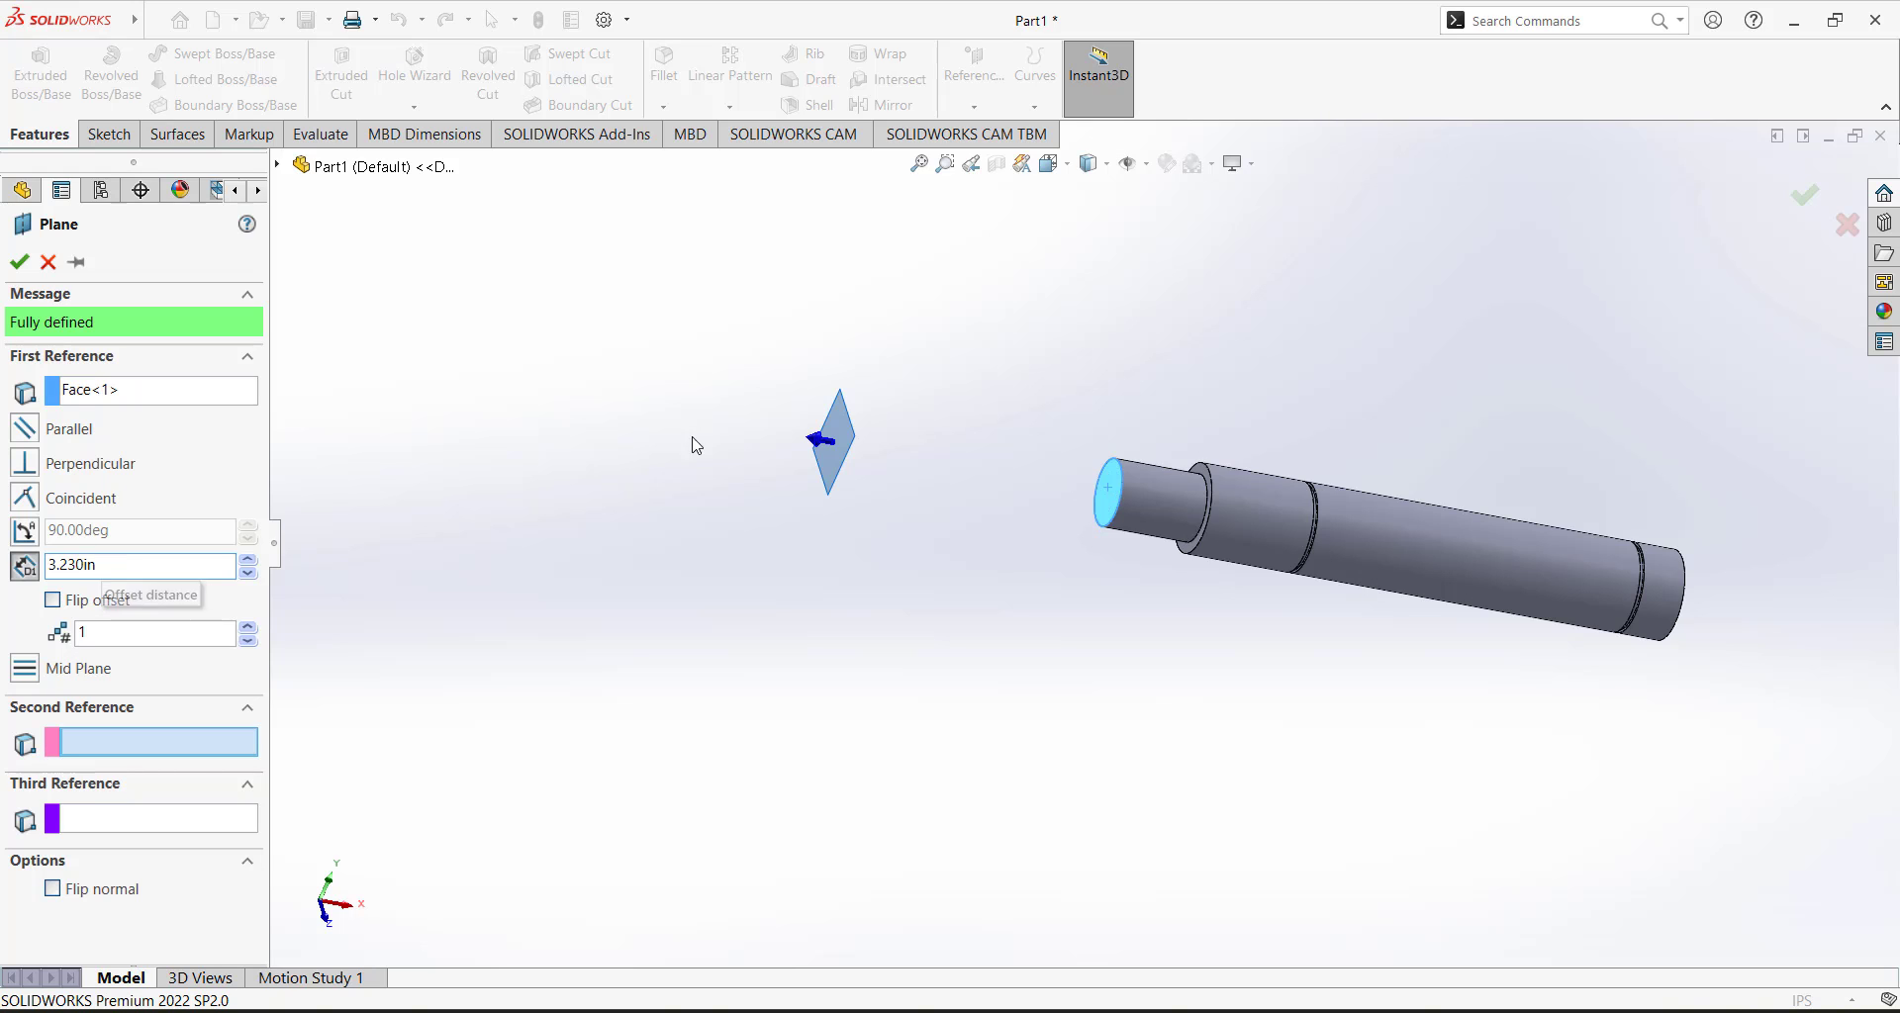
pyautogui.moveTo(875, 423)
pyautogui.mouseDown(button='middle')
pyautogui.moveTo(838, 417)
pyautogui.moveTo(891, 437)
pyautogui.mouseUp(button='middle')
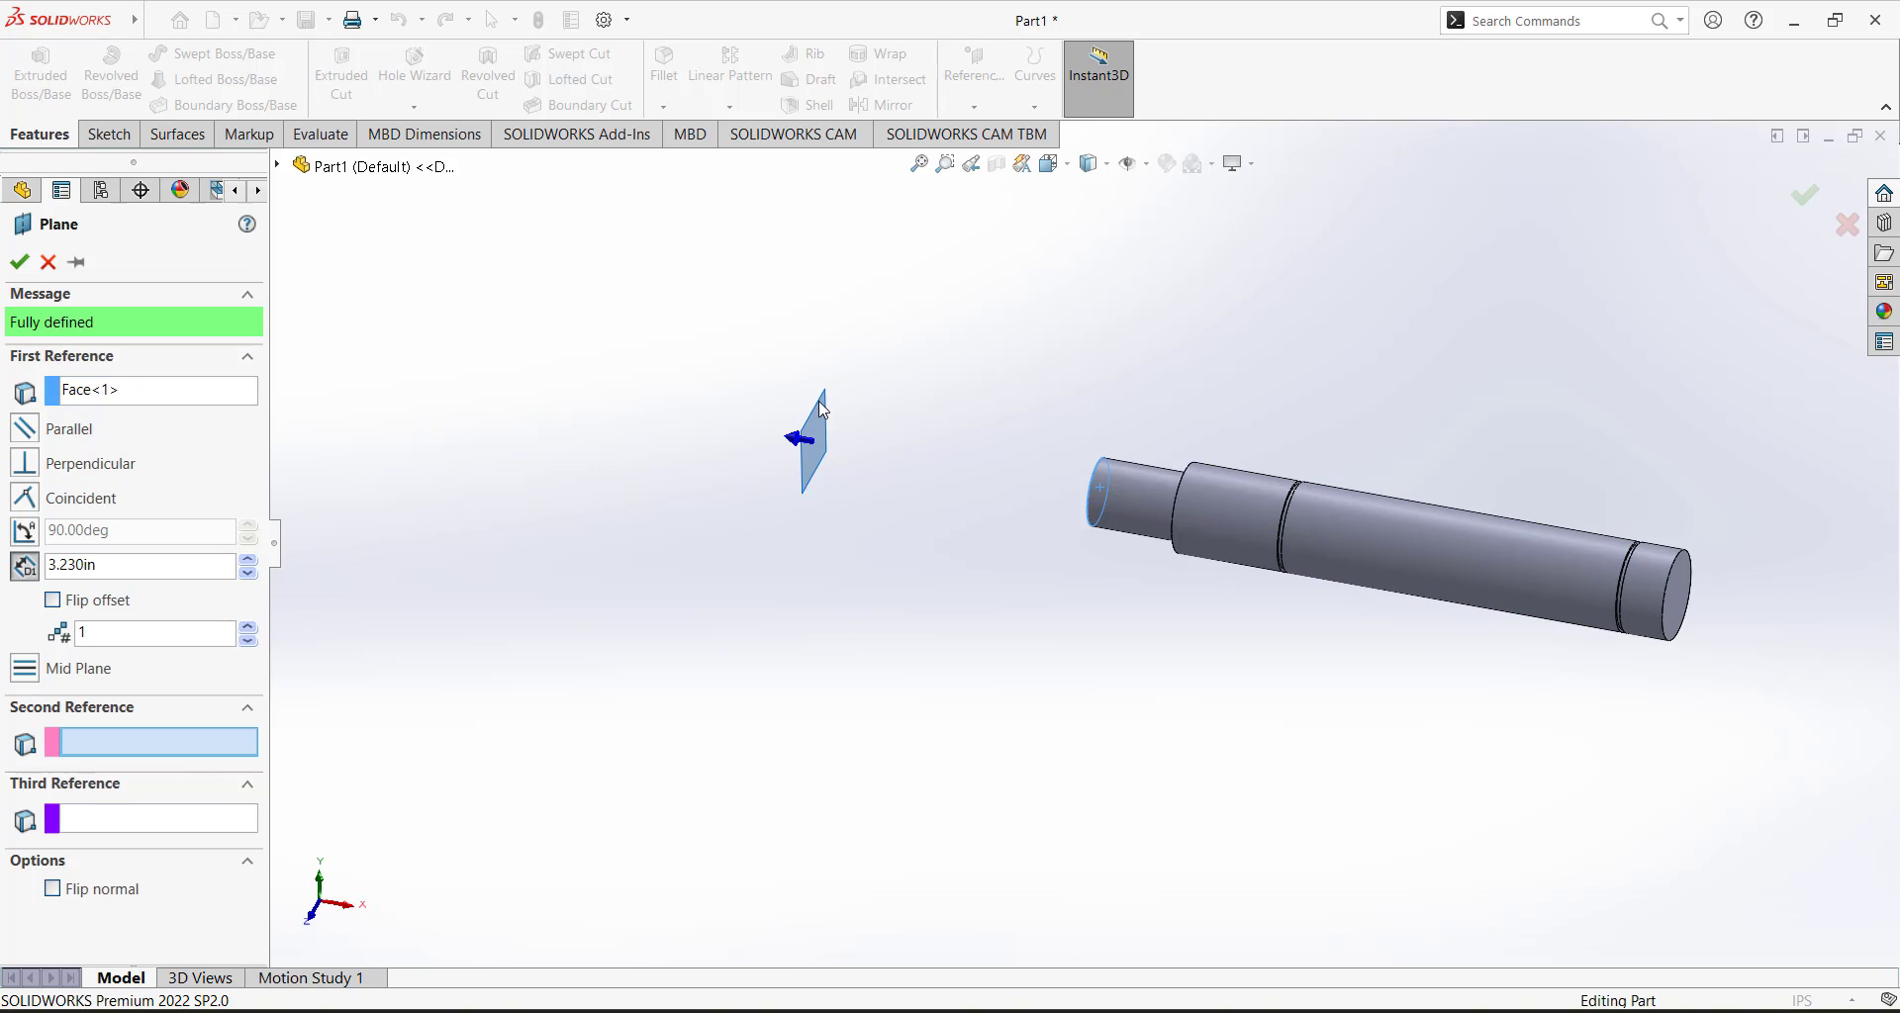
pyautogui.moveTo(1168, 636); pyautogui.dragTo(1106, 625, button='middle')
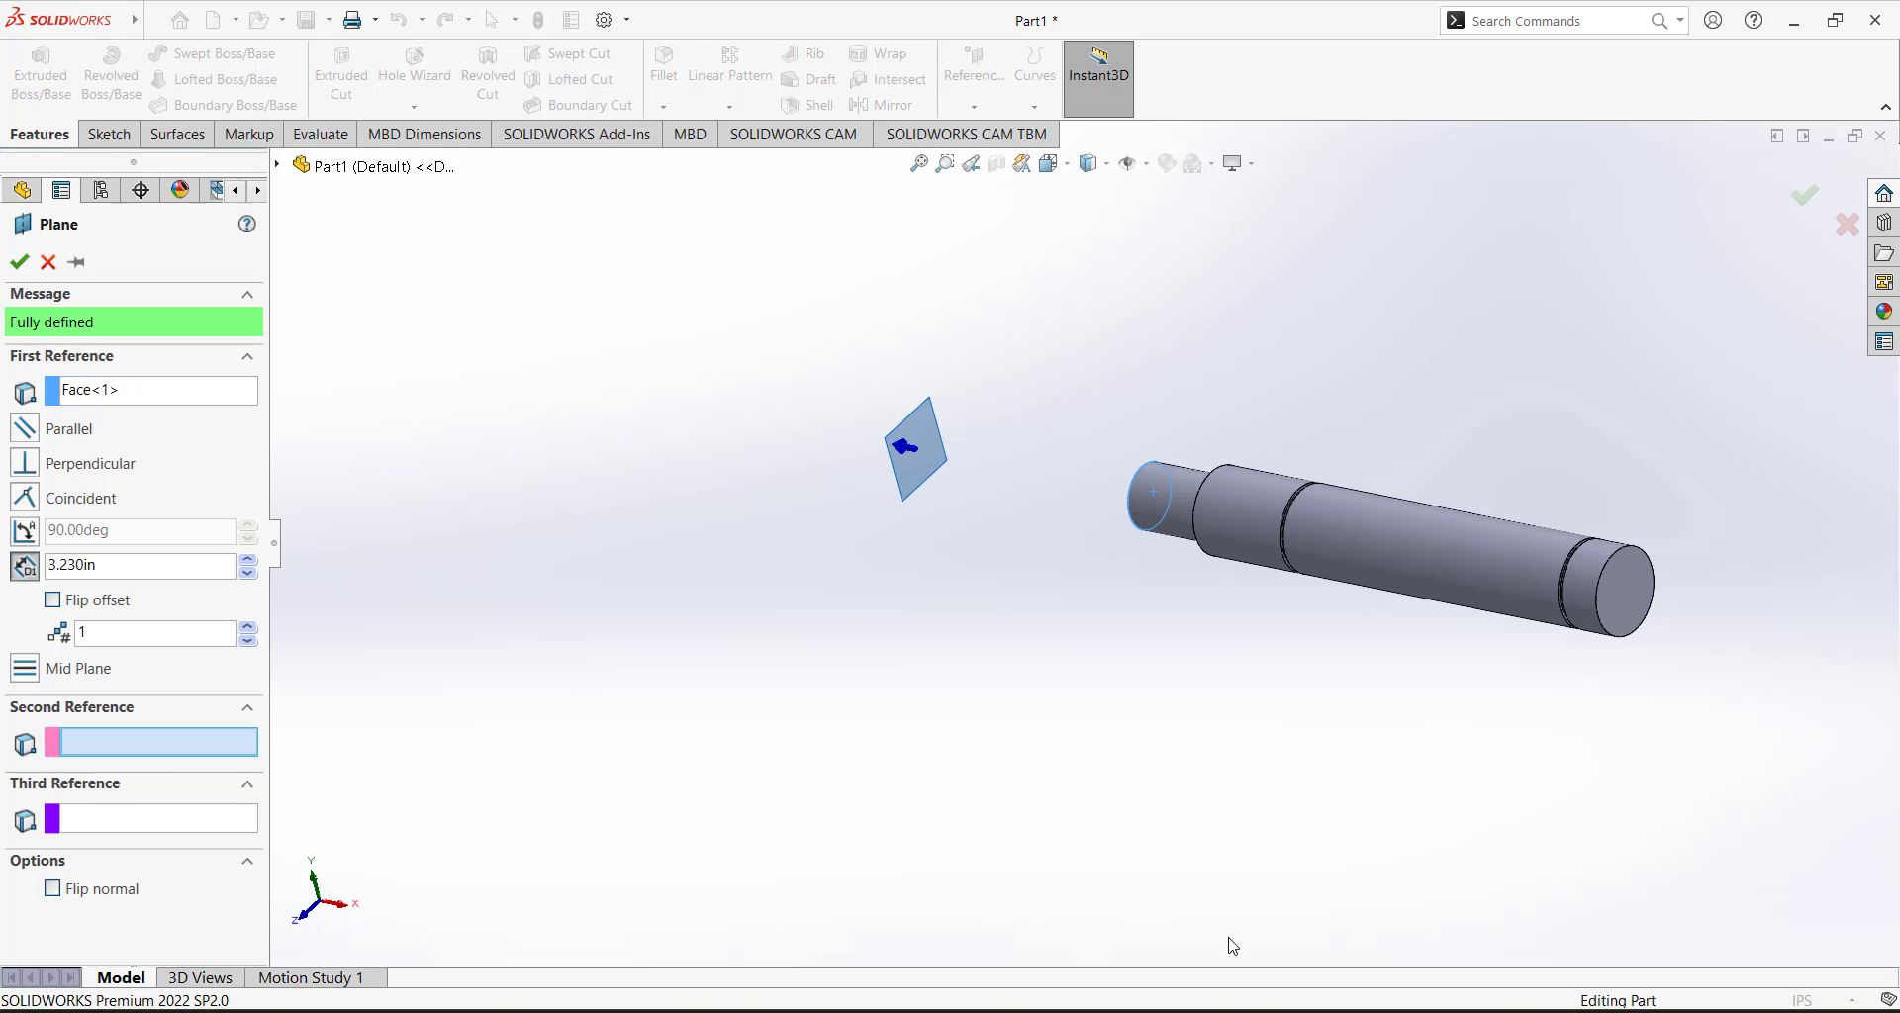
# Switch to Paint and undo all the markings on the crankshaft drawing.
pyautogui.hotkey('alt', 'Tab')
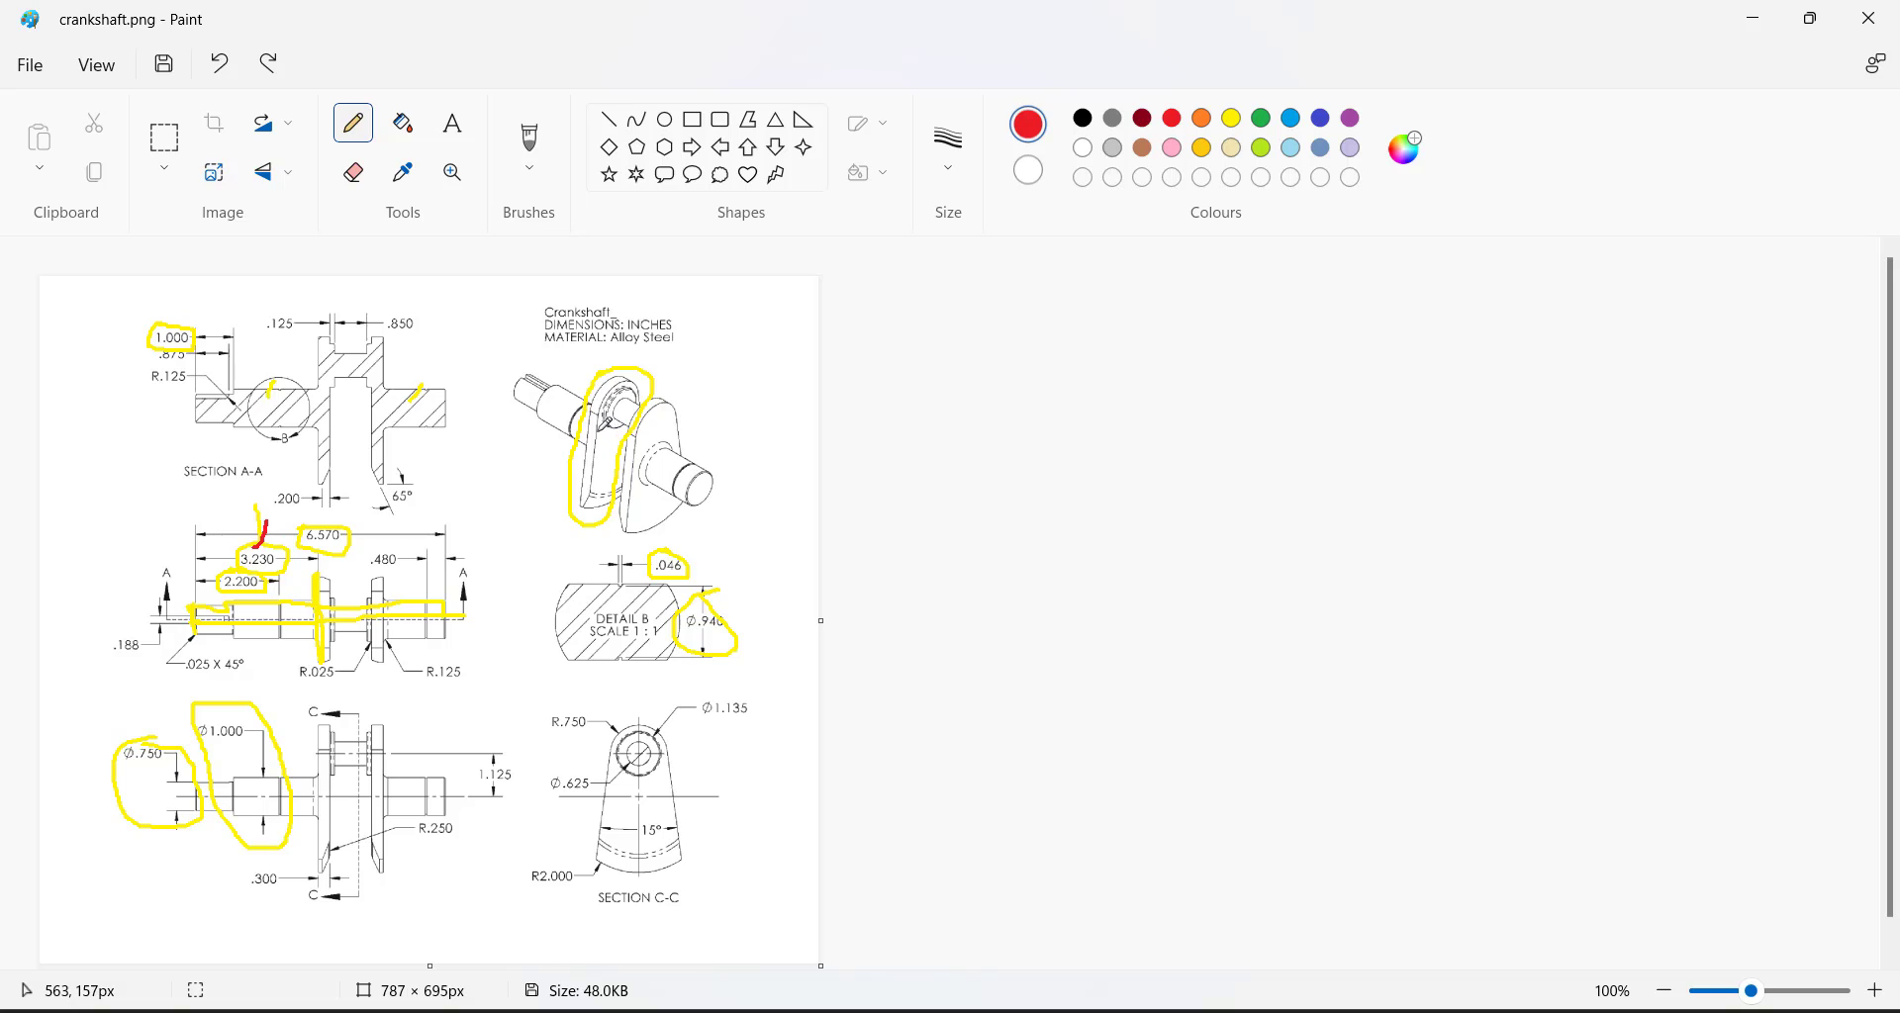
pyautogui.click(222, 64)
pyautogui.click(222, 64)
pyautogui.click(222, 65)
pyautogui.click(222, 64)
pyautogui.click(222, 64)
pyautogui.click(222, 65)
pyautogui.click(221, 65)
pyautogui.click(221, 64)
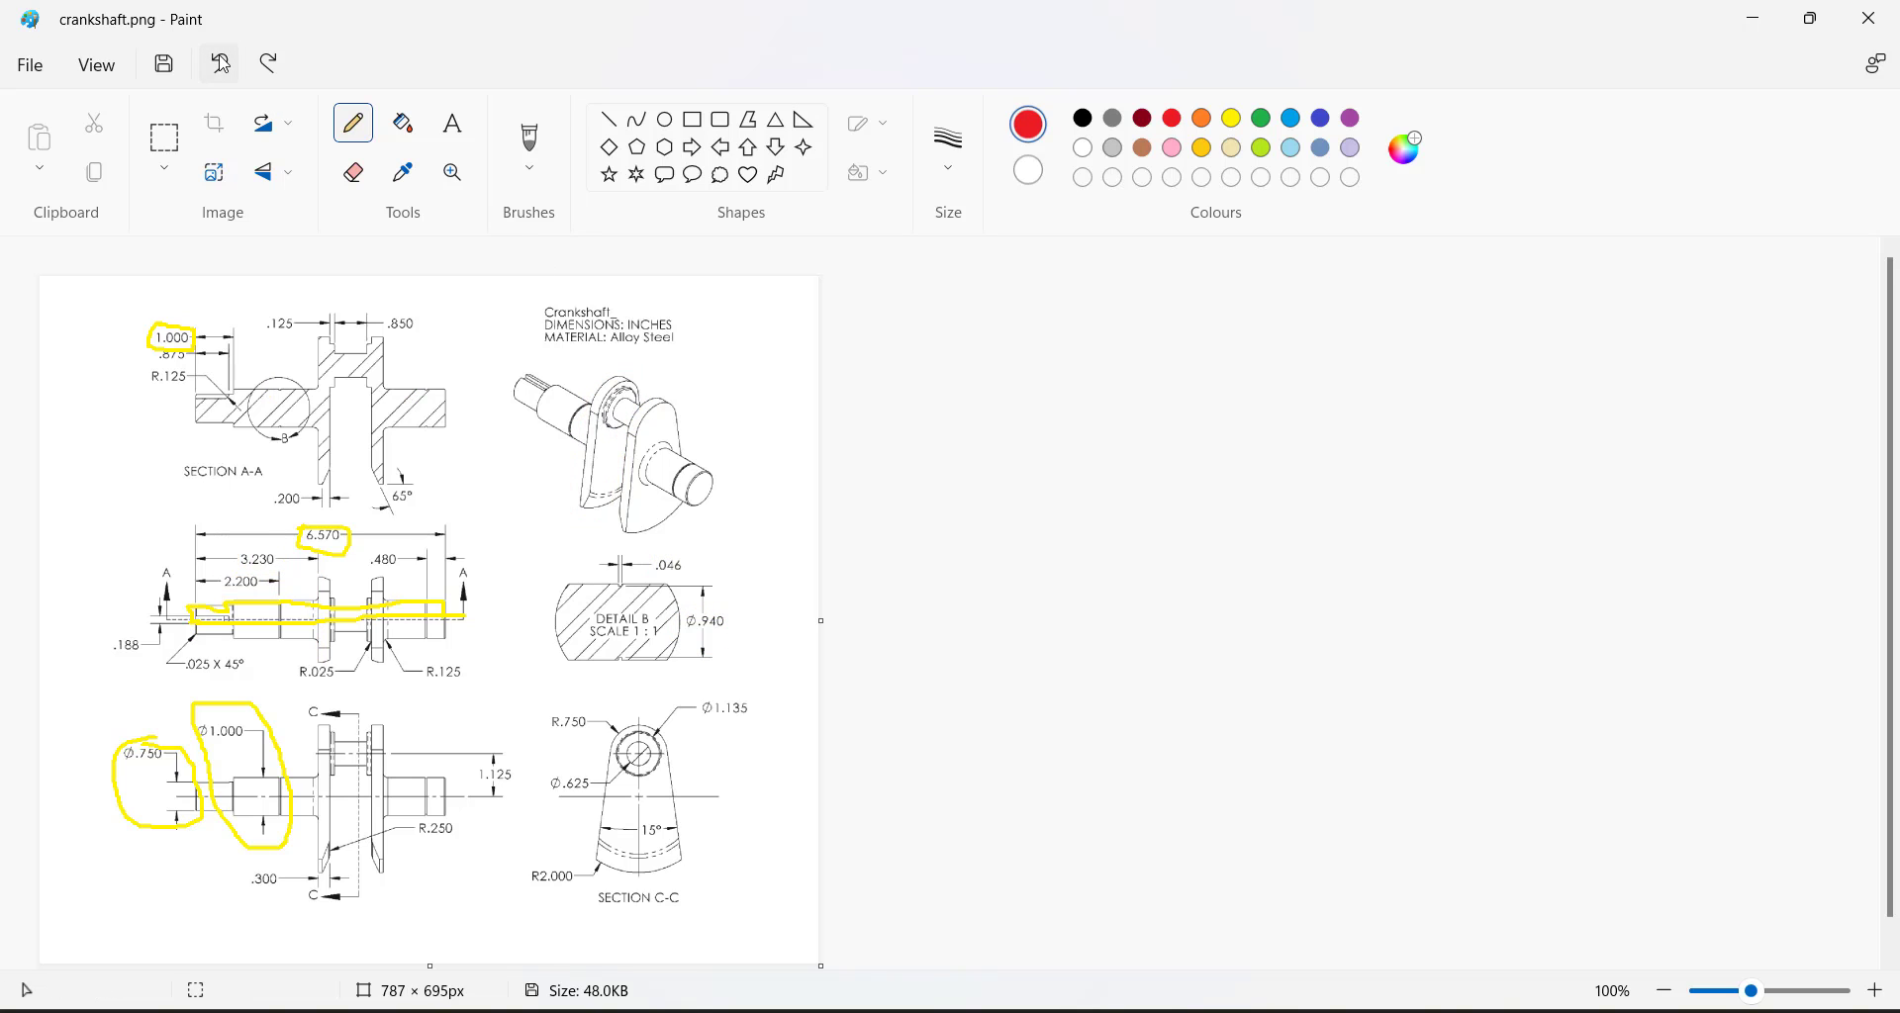
pyautogui.click(221, 64)
pyautogui.click(222, 64)
pyautogui.click(222, 64)
pyautogui.click(221, 65)
pyautogui.click(222, 65)
pyautogui.click(221, 64)
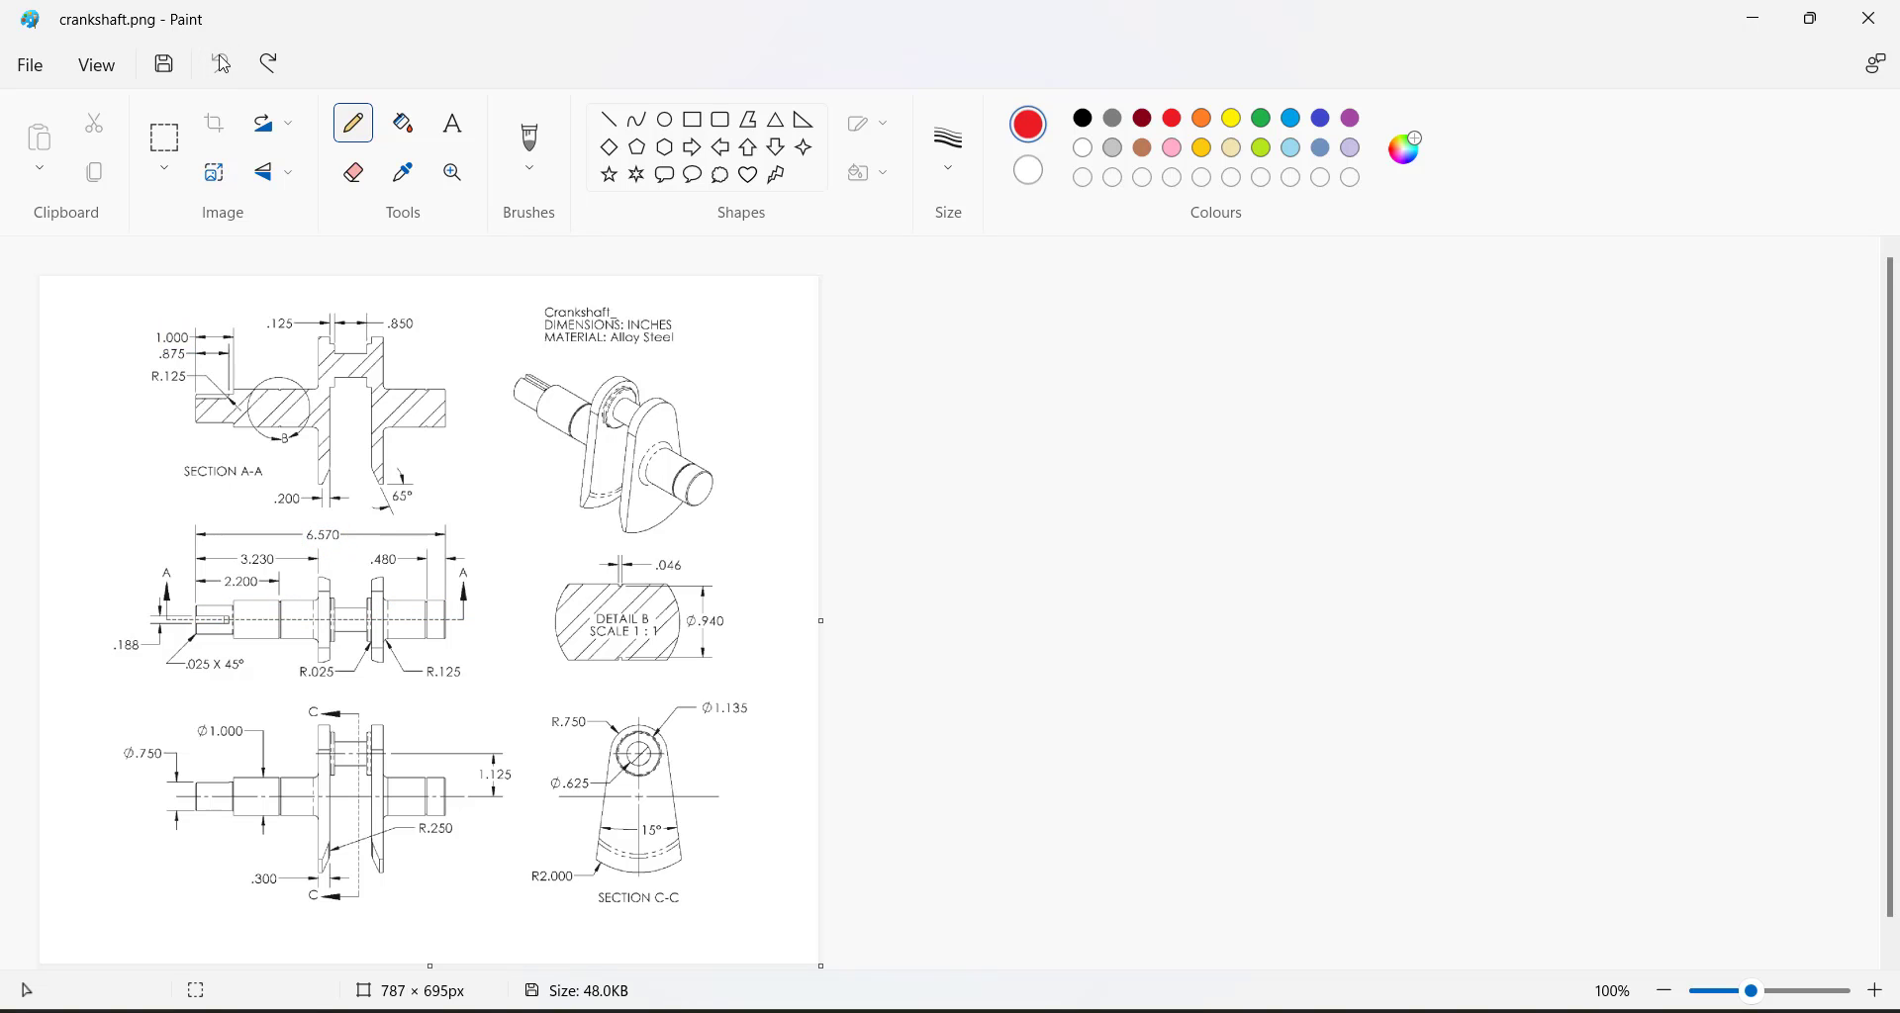
pyautogui.click(223, 64)
# Mark the shaft axis, shaft end and web face in Section A-A, plus the 3.230 dimension and web face in the front view, in red.
pyautogui.moveTo(184, 410); pyautogui.dragTo(450, 412)
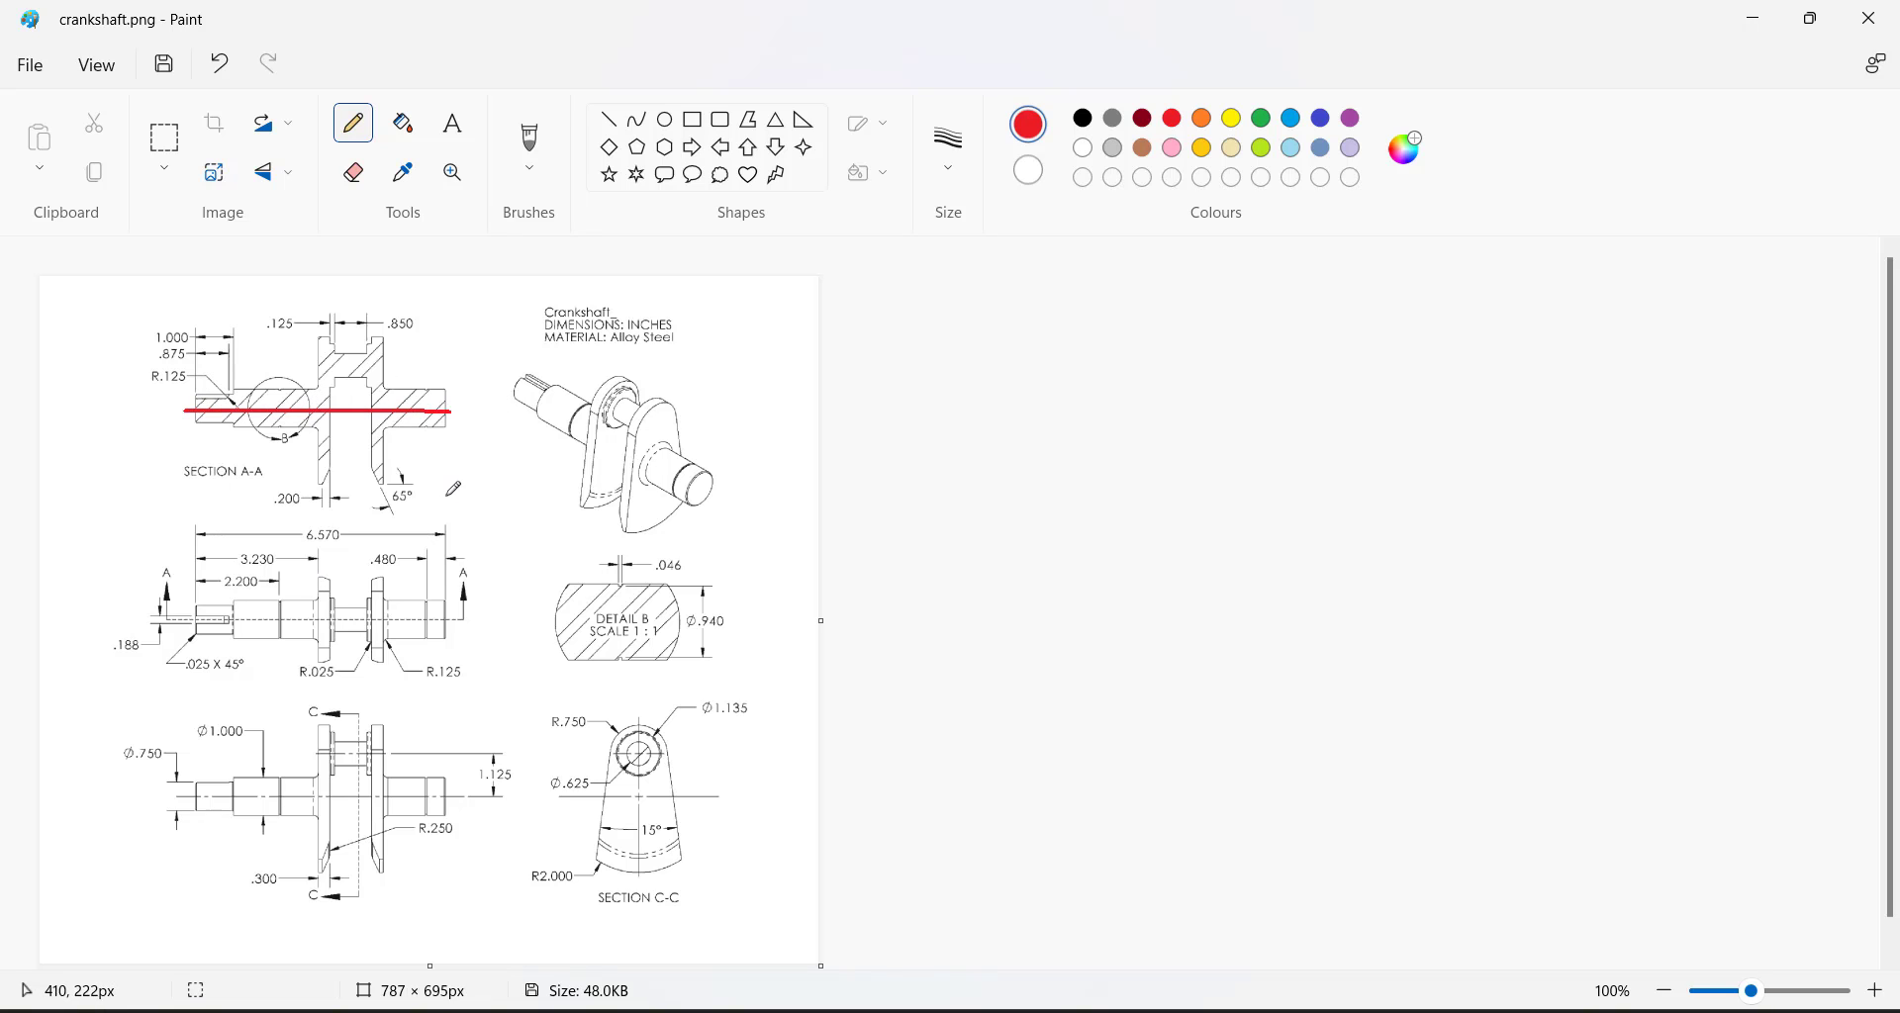
pyautogui.moveTo(316, 336); pyautogui.dragTo(319, 475)
pyautogui.moveTo(311, 338); pyautogui.dragTo(313, 477)
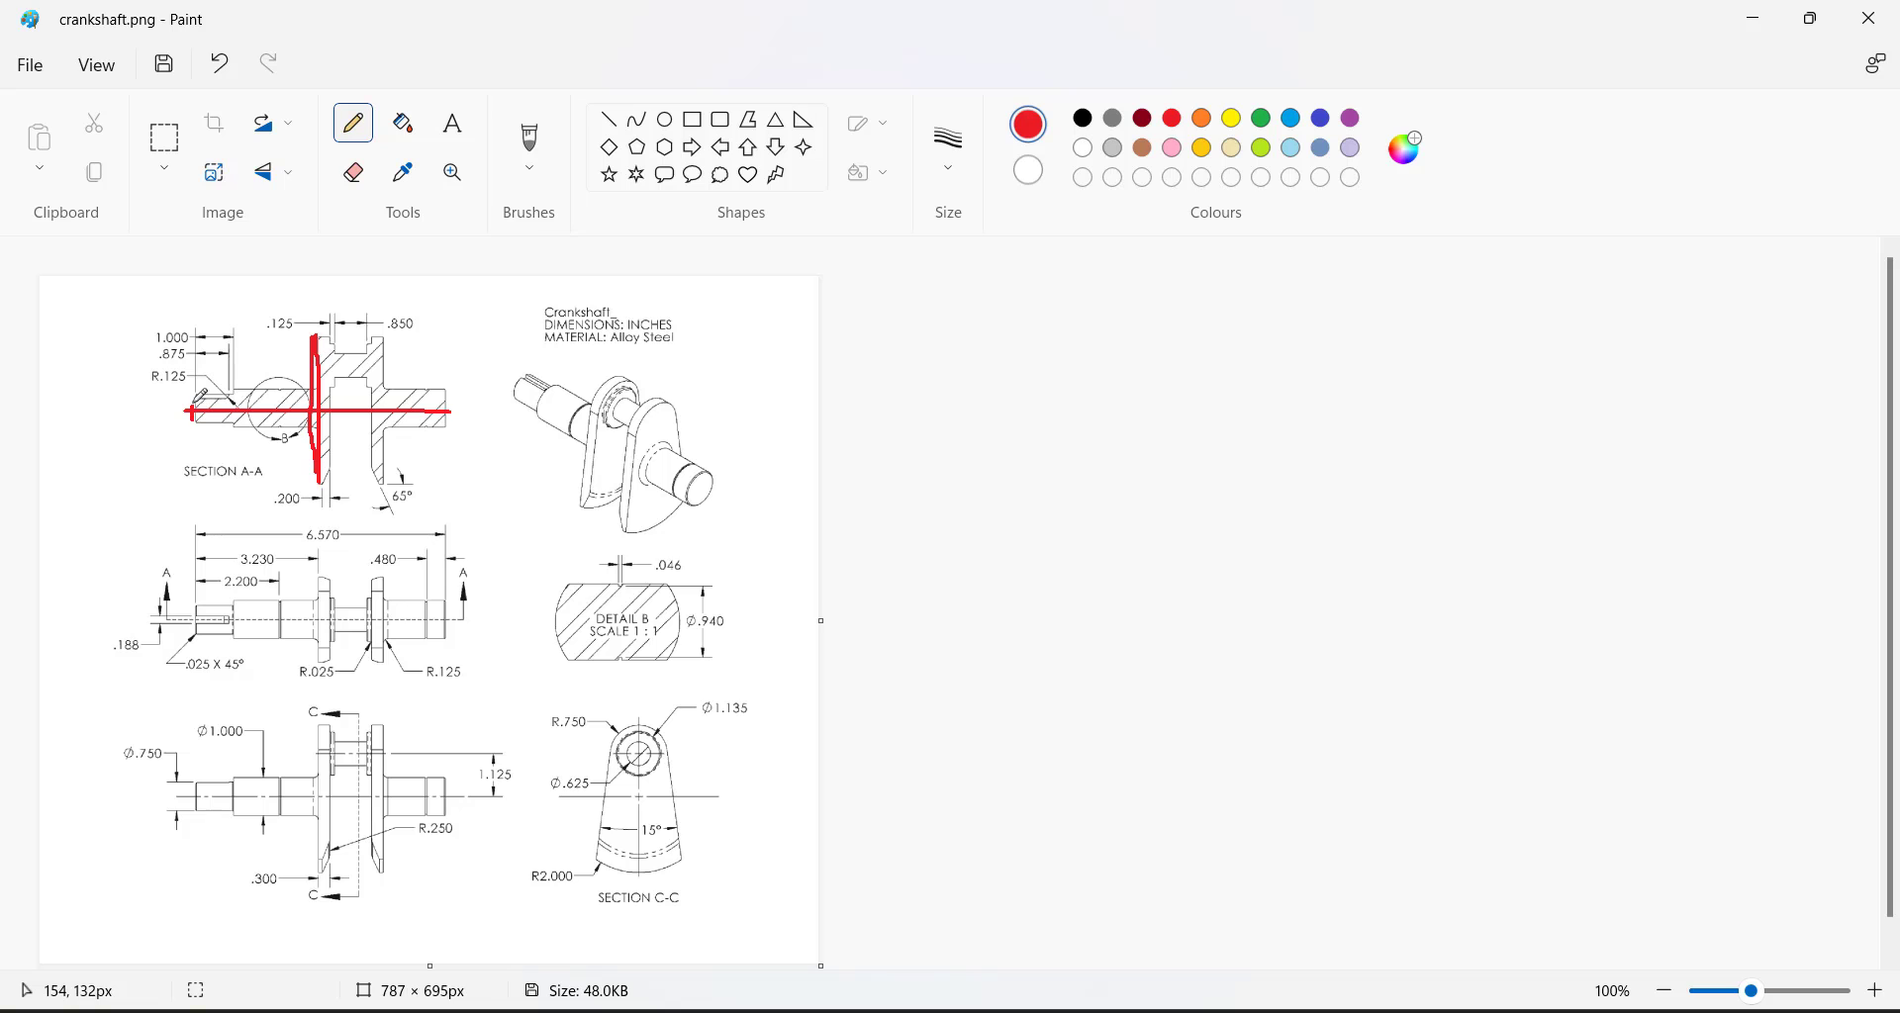
pyautogui.moveTo(193, 406); pyautogui.dragTo(200, 314)
pyautogui.moveTo(276, 544)
pyautogui.mouseDown()
pyautogui.moveTo(235, 560)
pyautogui.moveTo(282, 572)
pyautogui.moveTo(276, 544)
pyautogui.mouseUp()
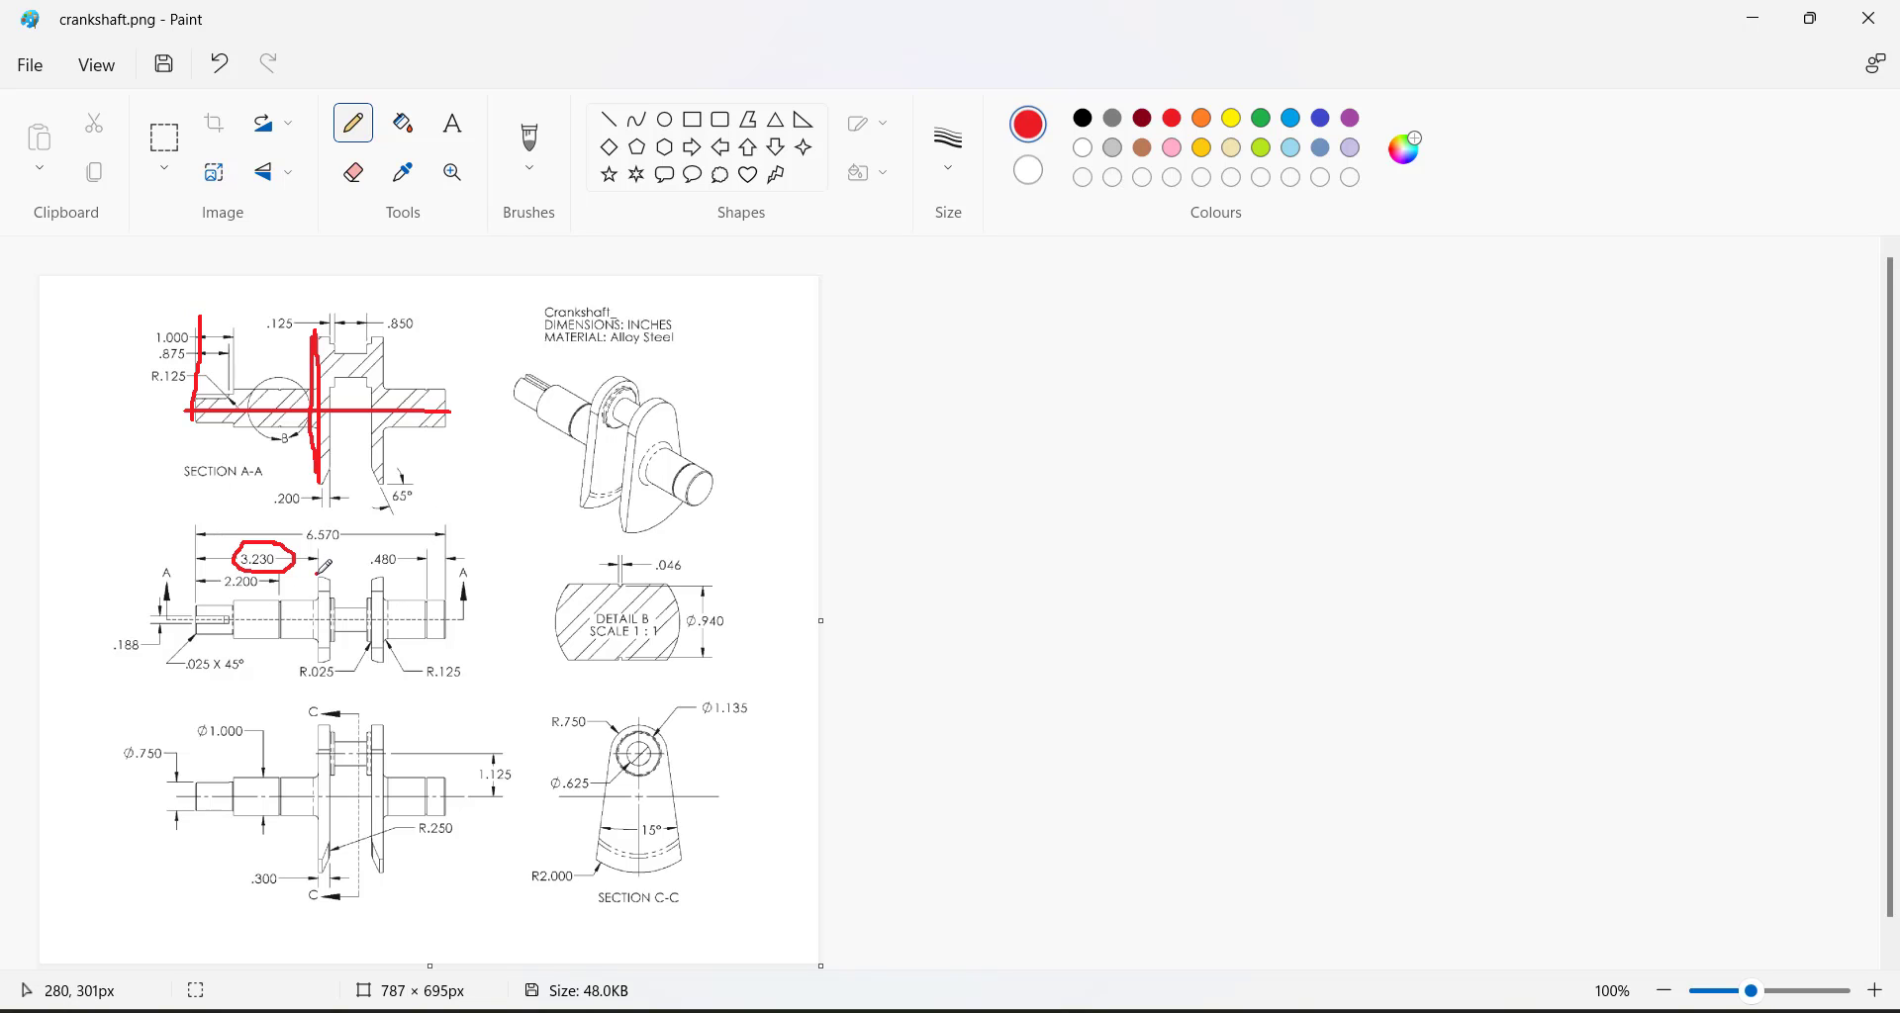
pyautogui.moveTo(316, 574); pyautogui.dragTo(312, 650)
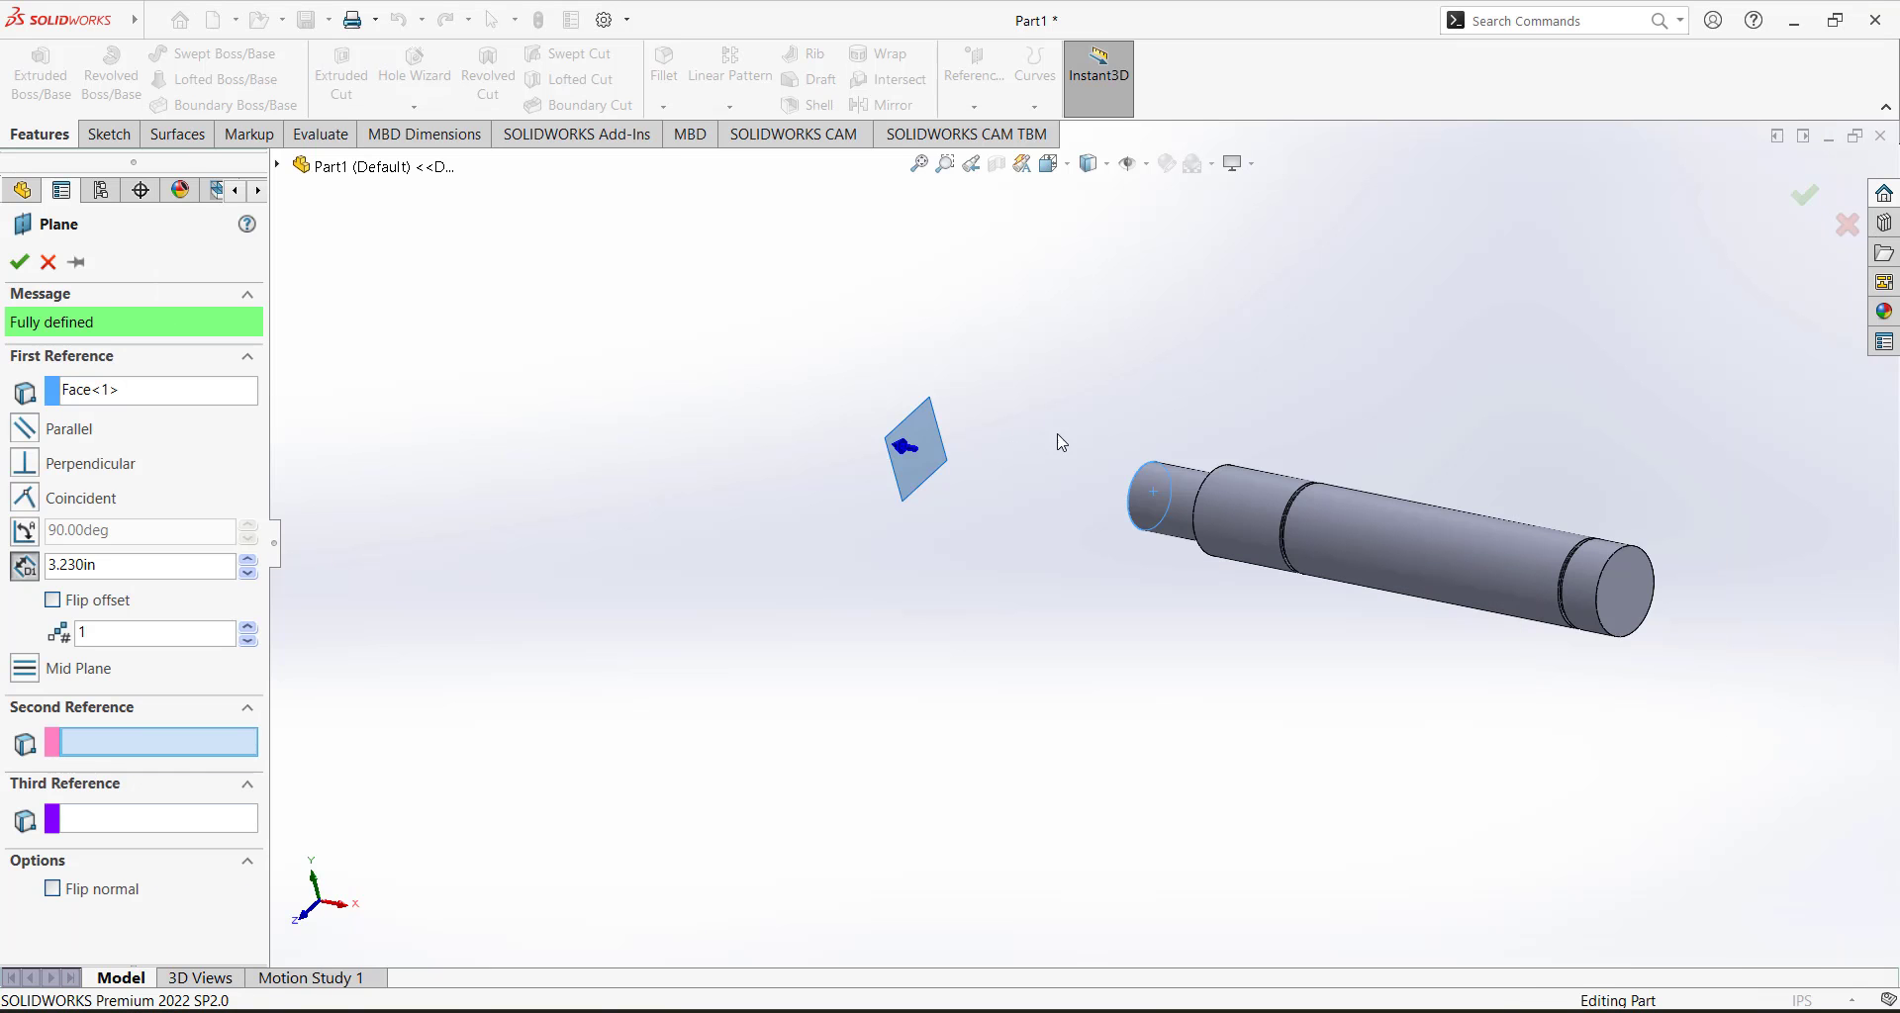
# In SOLIDWORKS, flip the plane's offset so that it crosses the shaft, and create the plane.
pyautogui.moveTo(1209, 492); pyautogui.dragTo(1229, 493, button='middle')
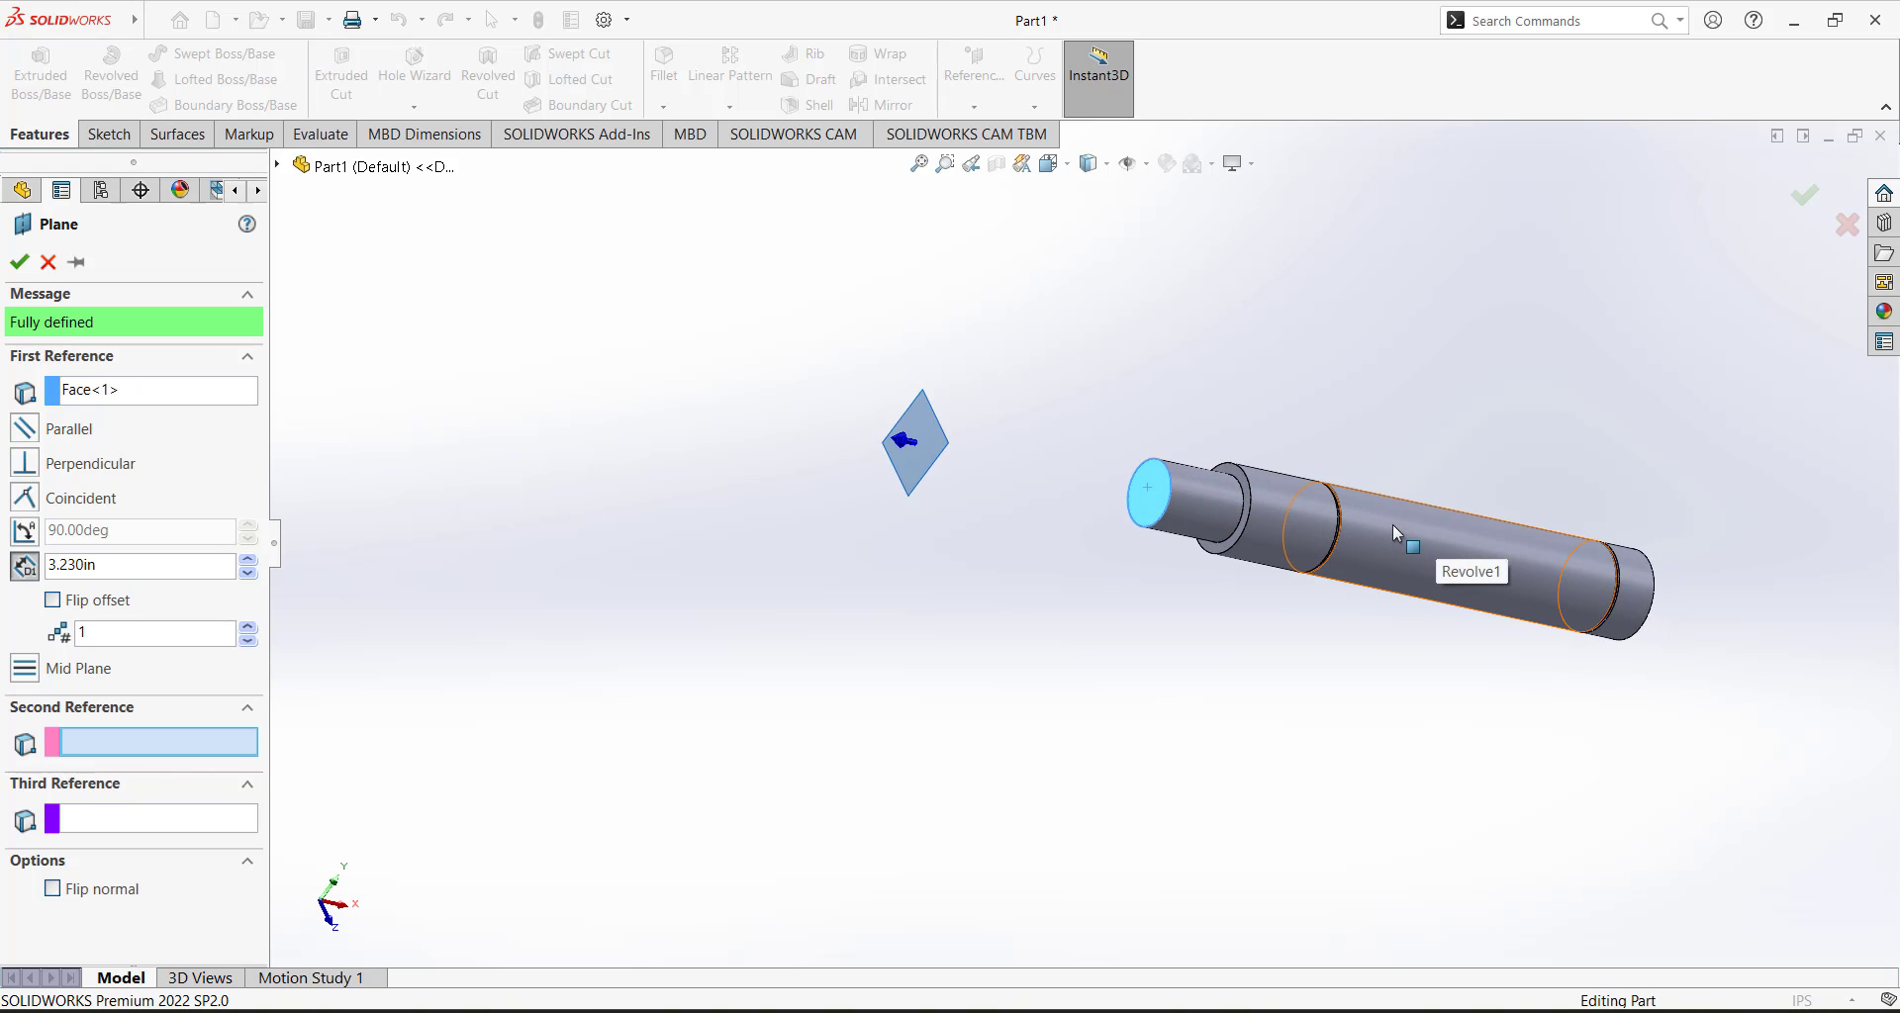
pyautogui.moveTo(994, 524); pyautogui.dragTo(919, 525, button='middle')
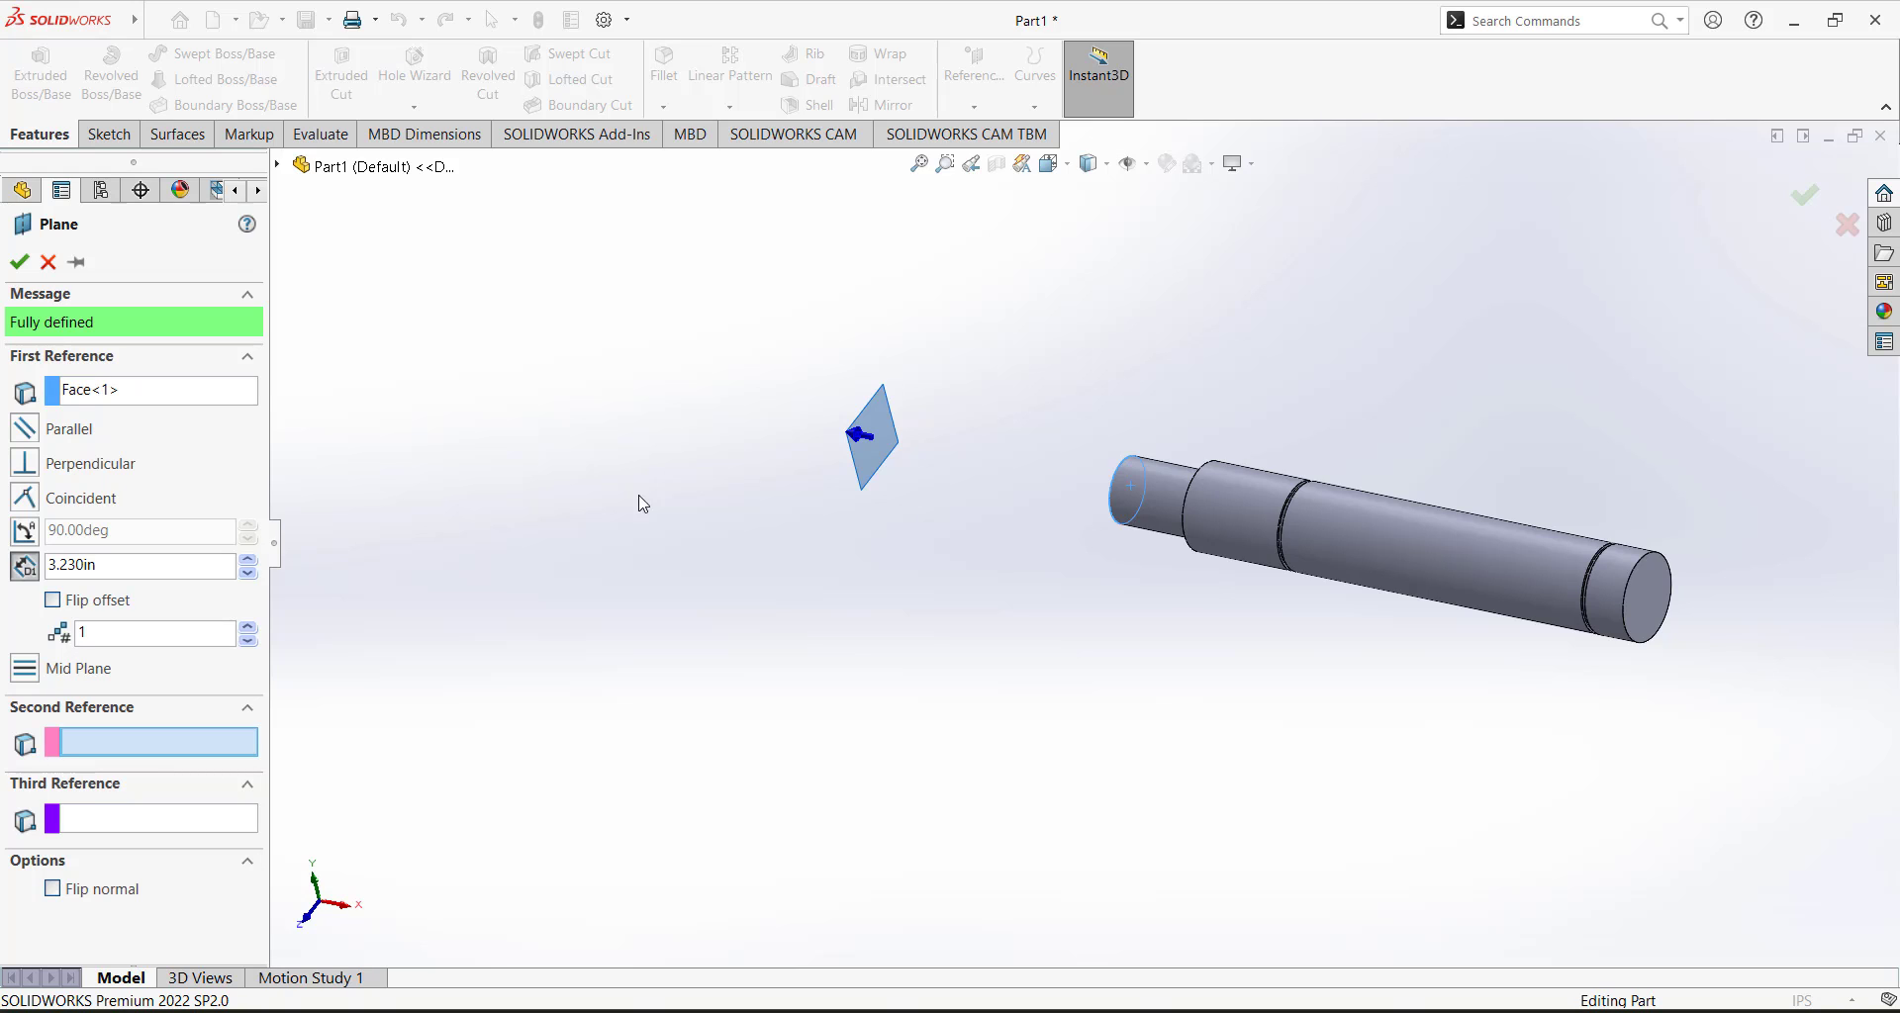
pyautogui.click(53, 601)
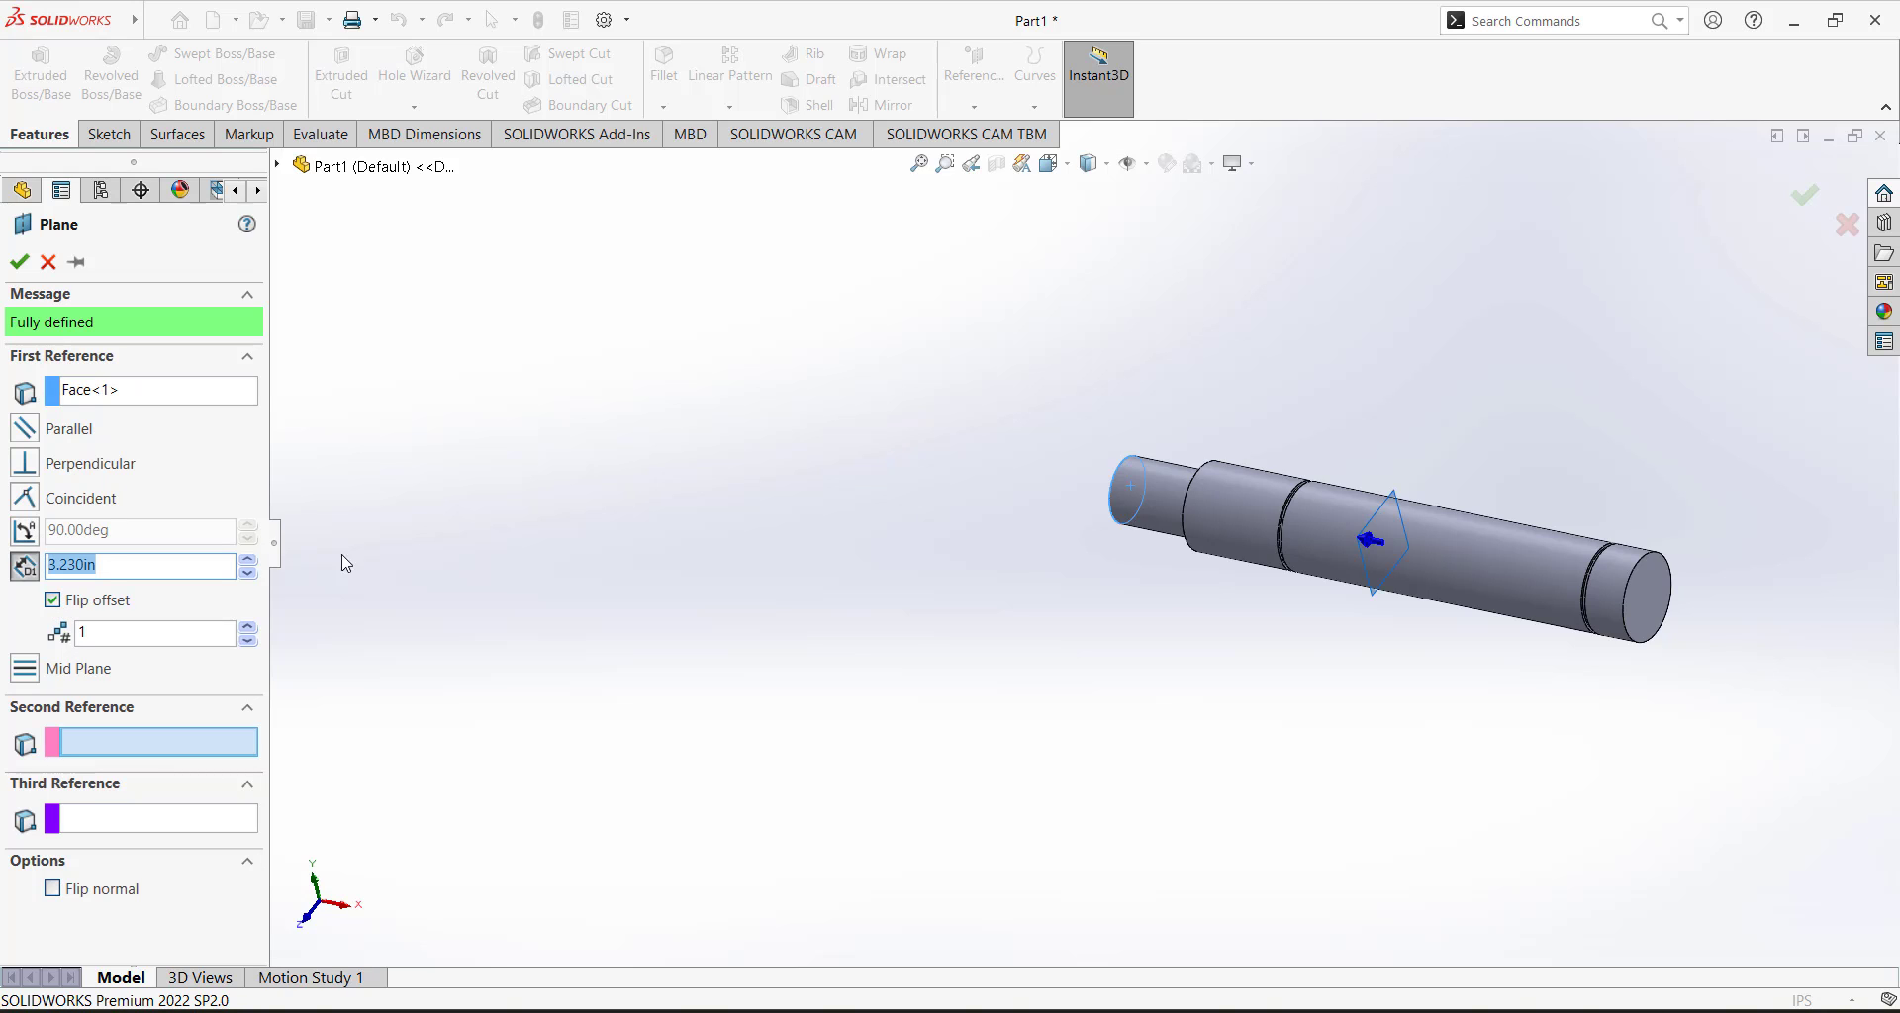
pyautogui.moveTo(1022, 590)
pyautogui.mouseDown(button='middle')
pyautogui.moveTo(1090, 594)
pyautogui.moveTo(1052, 568)
pyautogui.mouseUp(button='middle')
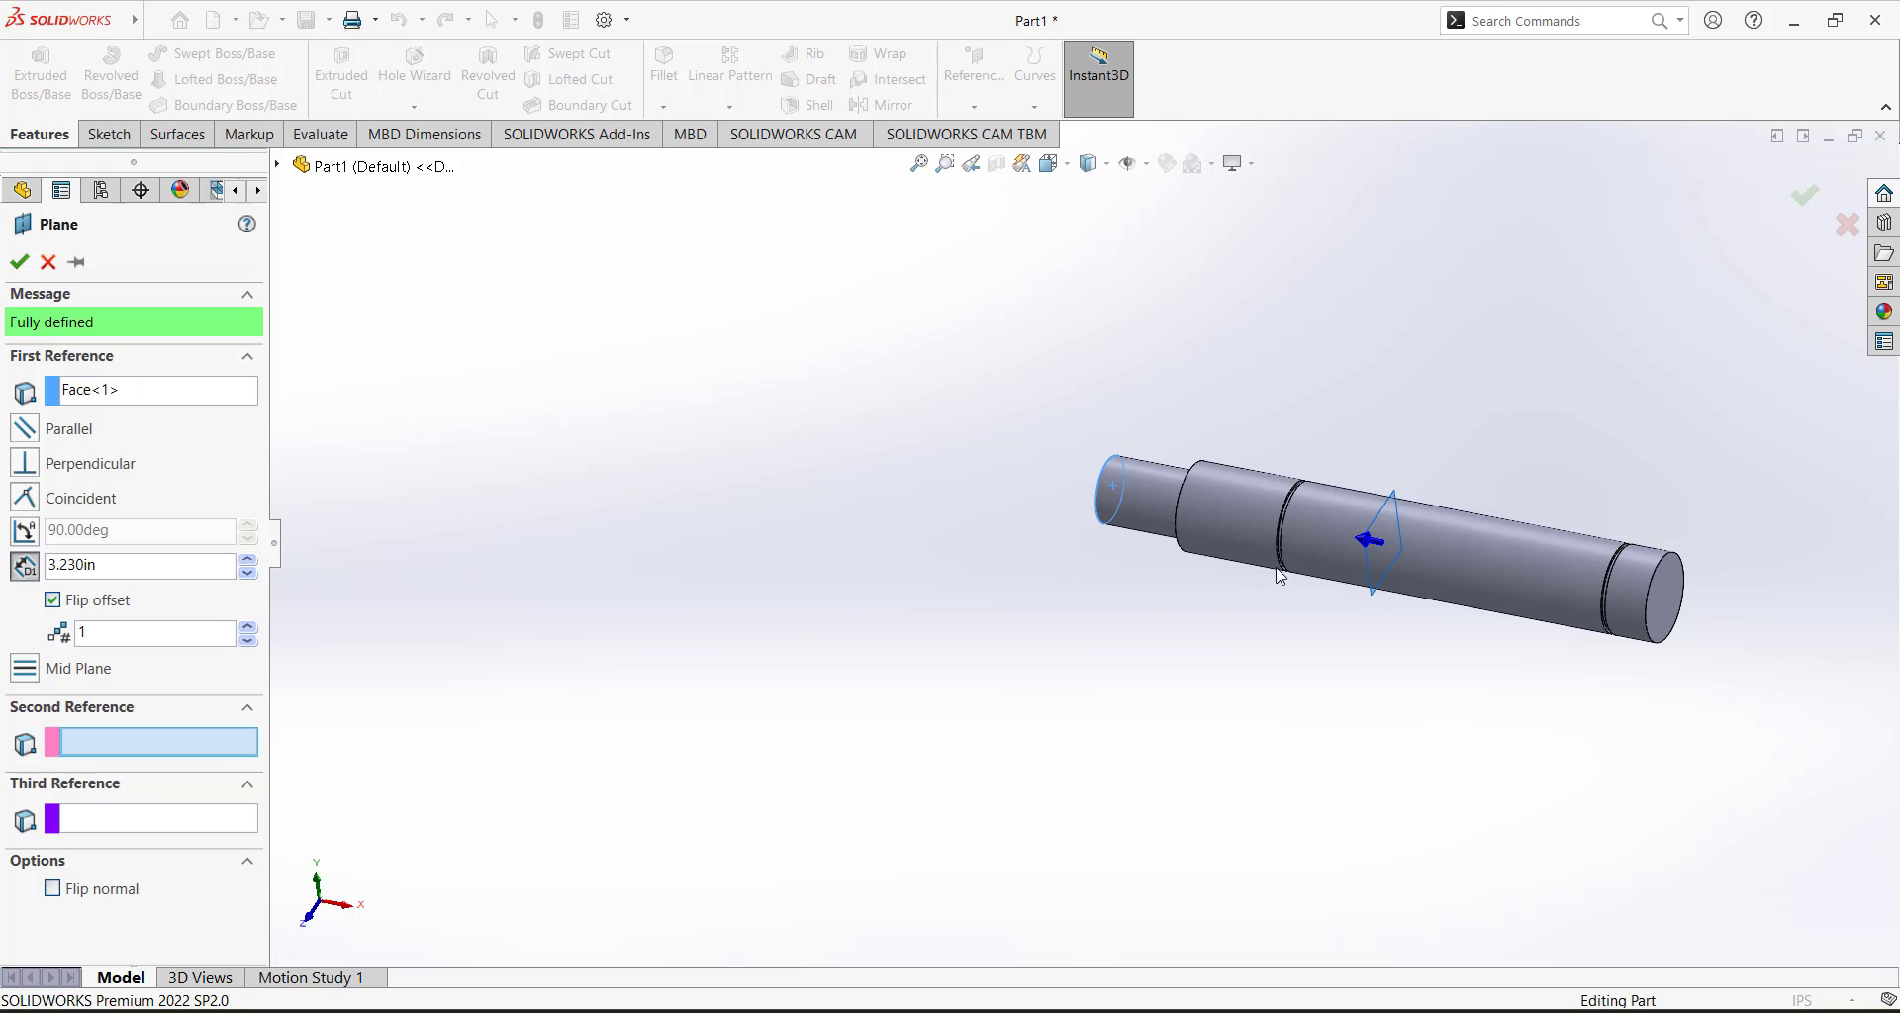
pyautogui.click(18, 262)
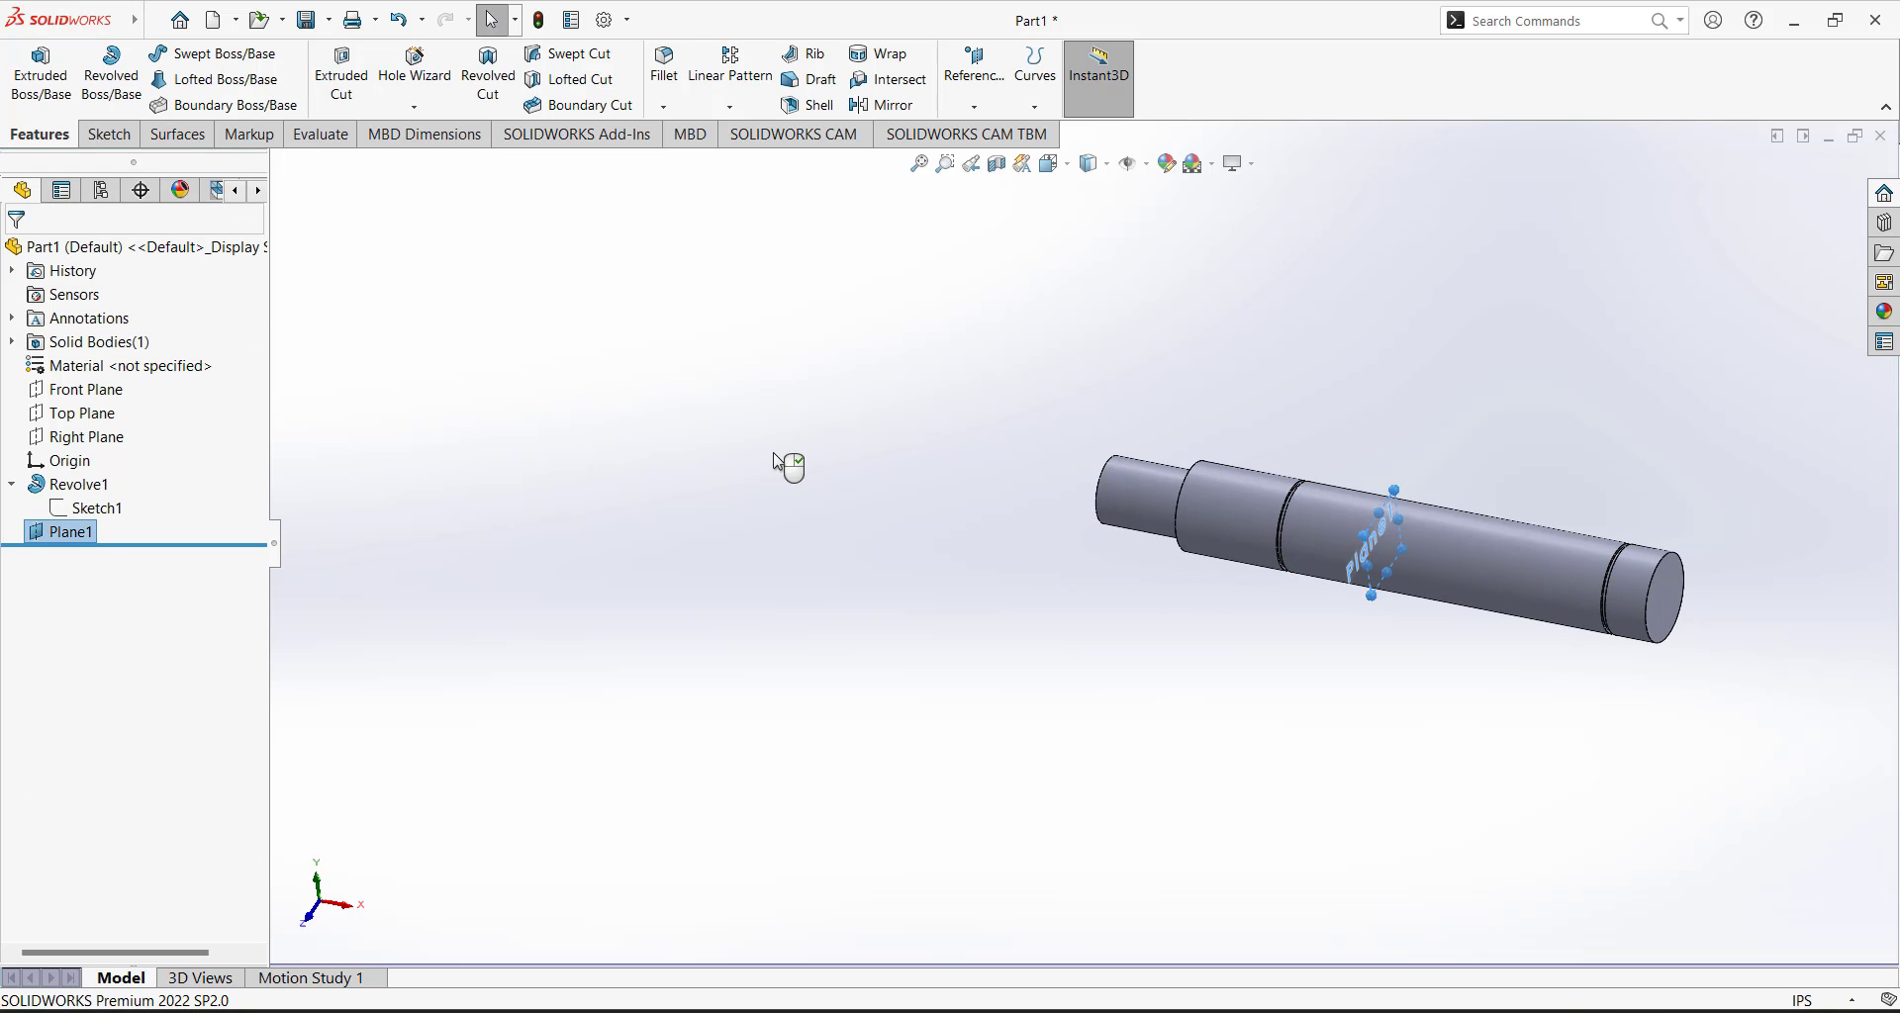
# Start a sketch on the new offset plane and draw a circle of about 0.122 in radius about 1.147 in above the origin.
pyautogui.click(109, 135)
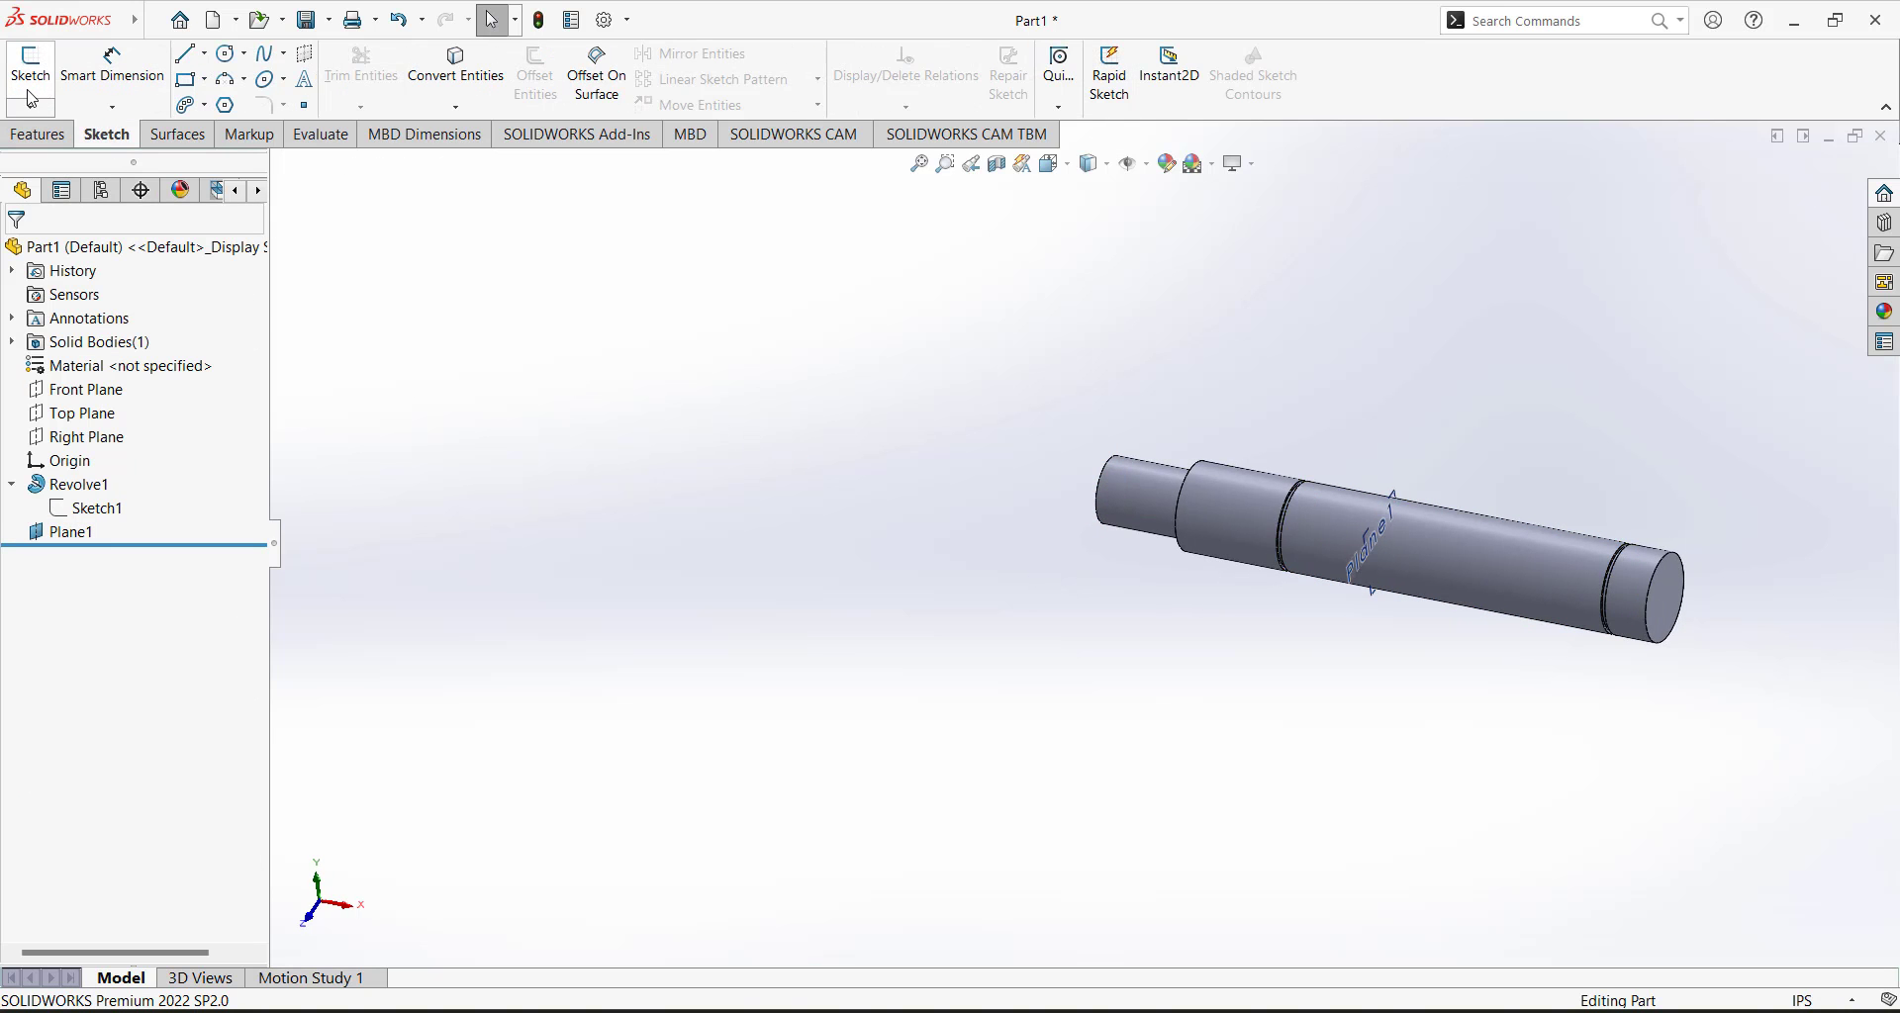
pyautogui.click(30, 68)
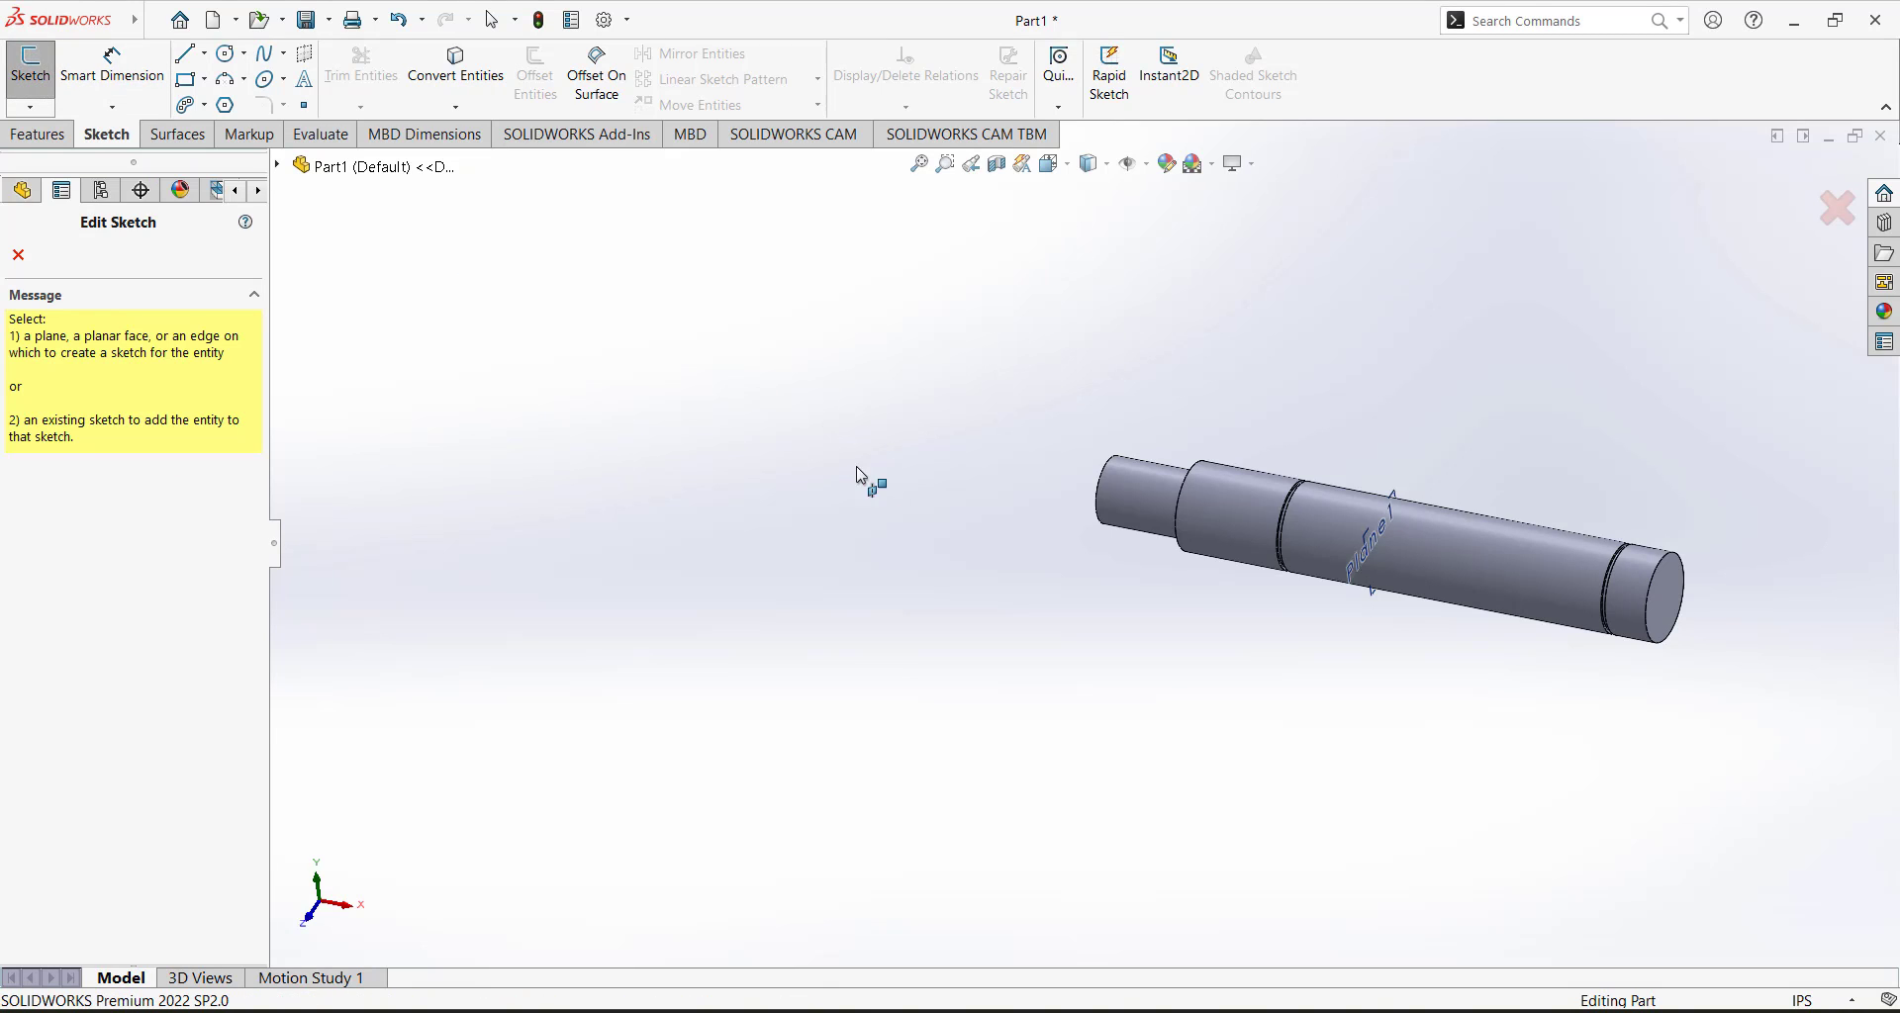
pyautogui.click(279, 166)
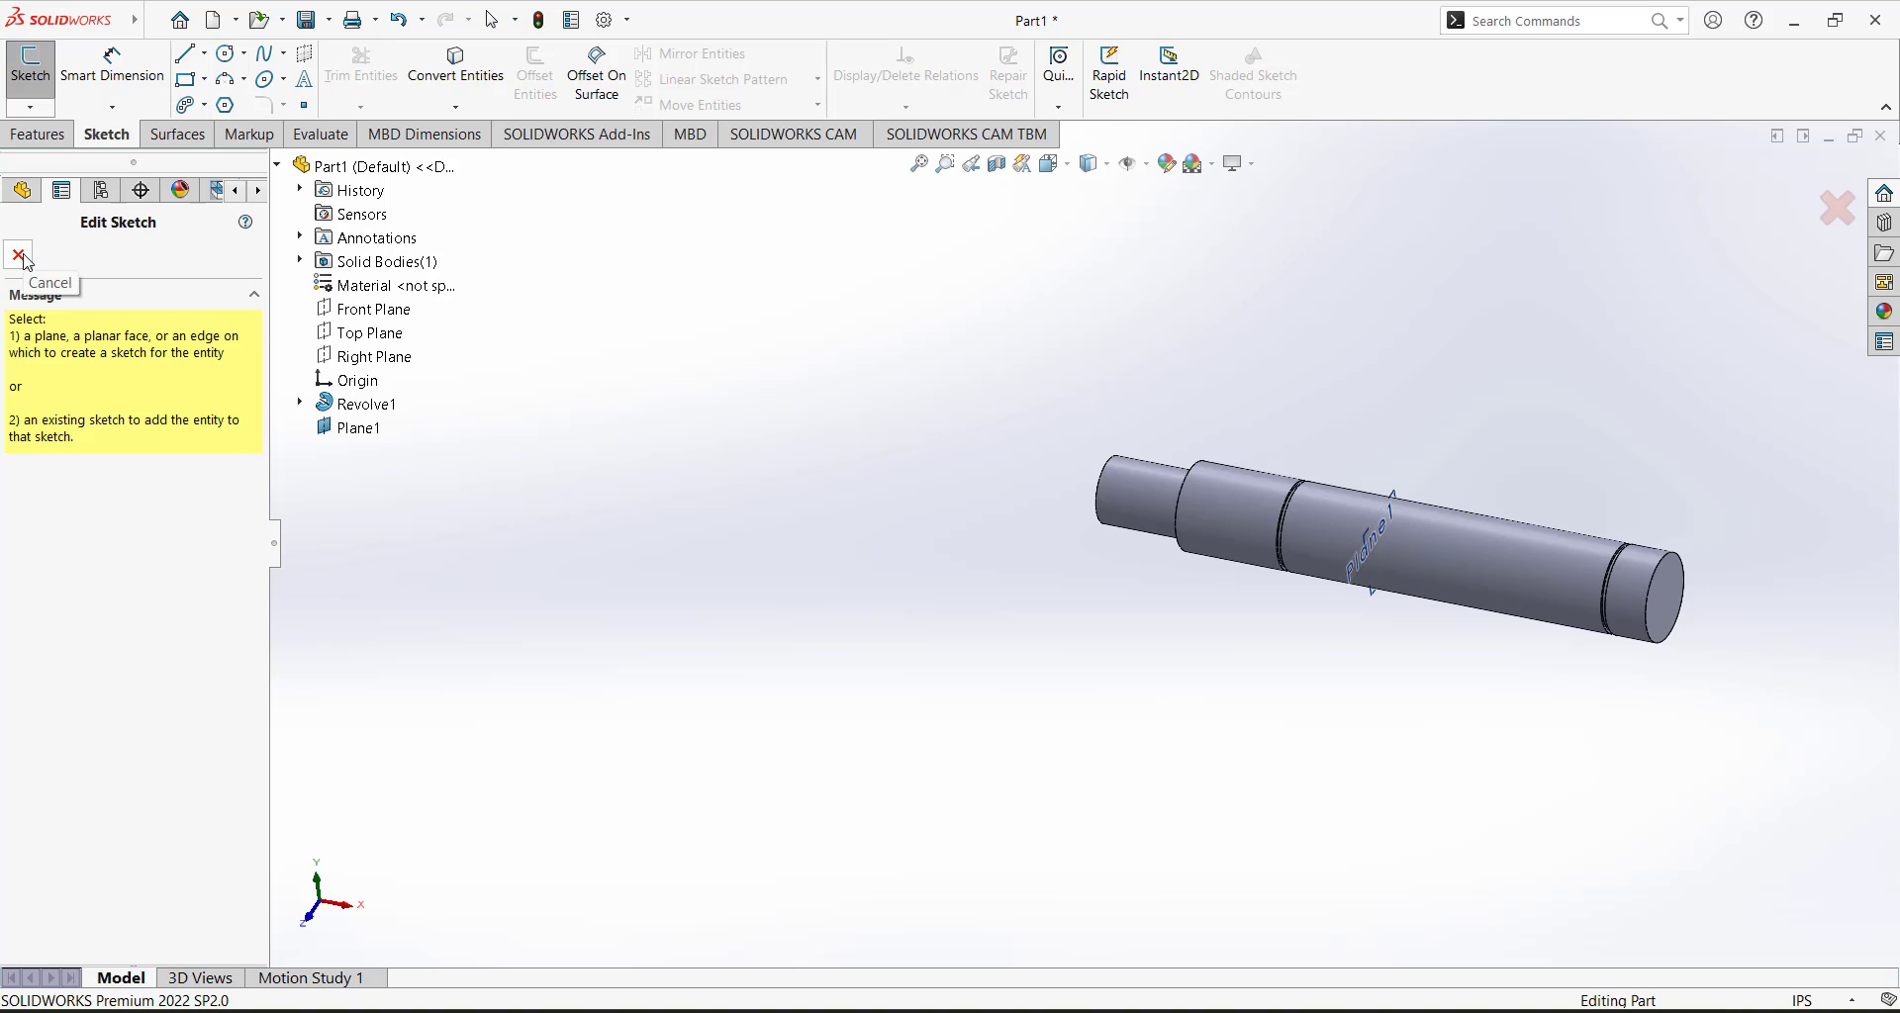
pyautogui.click(1391, 480)
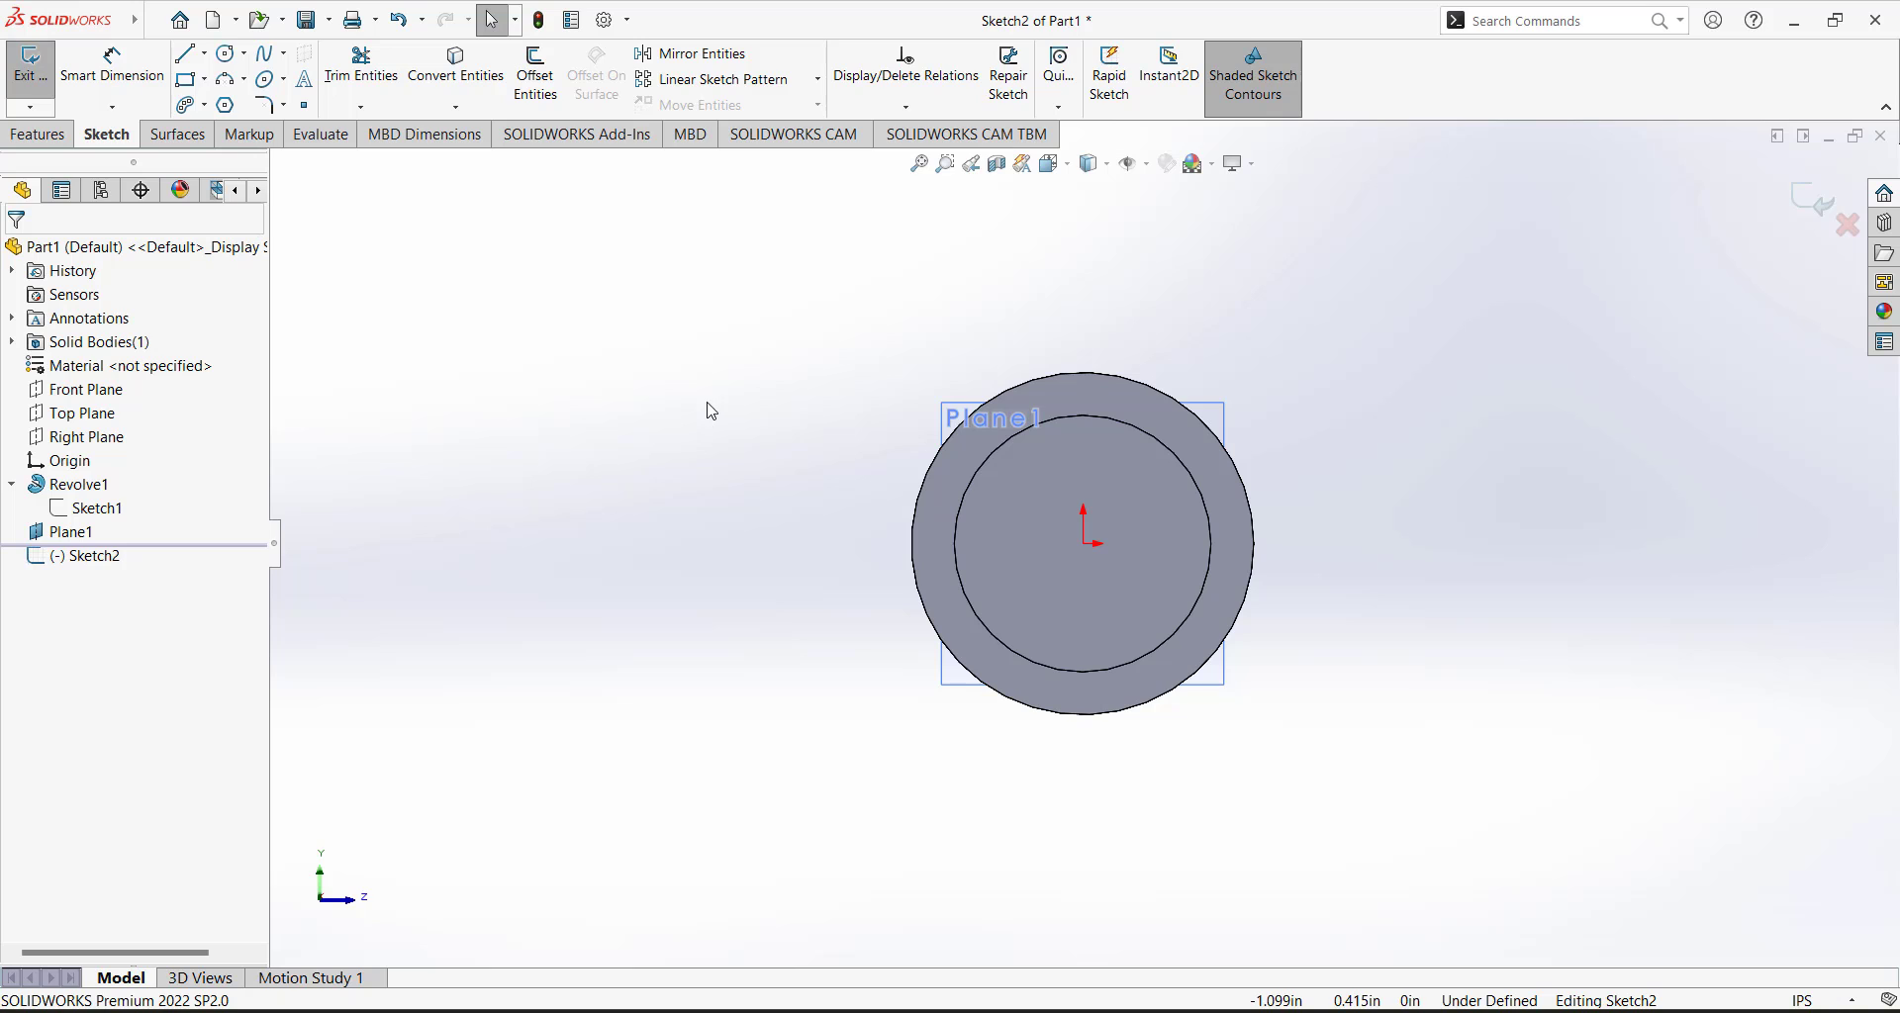
pyautogui.click(229, 52)
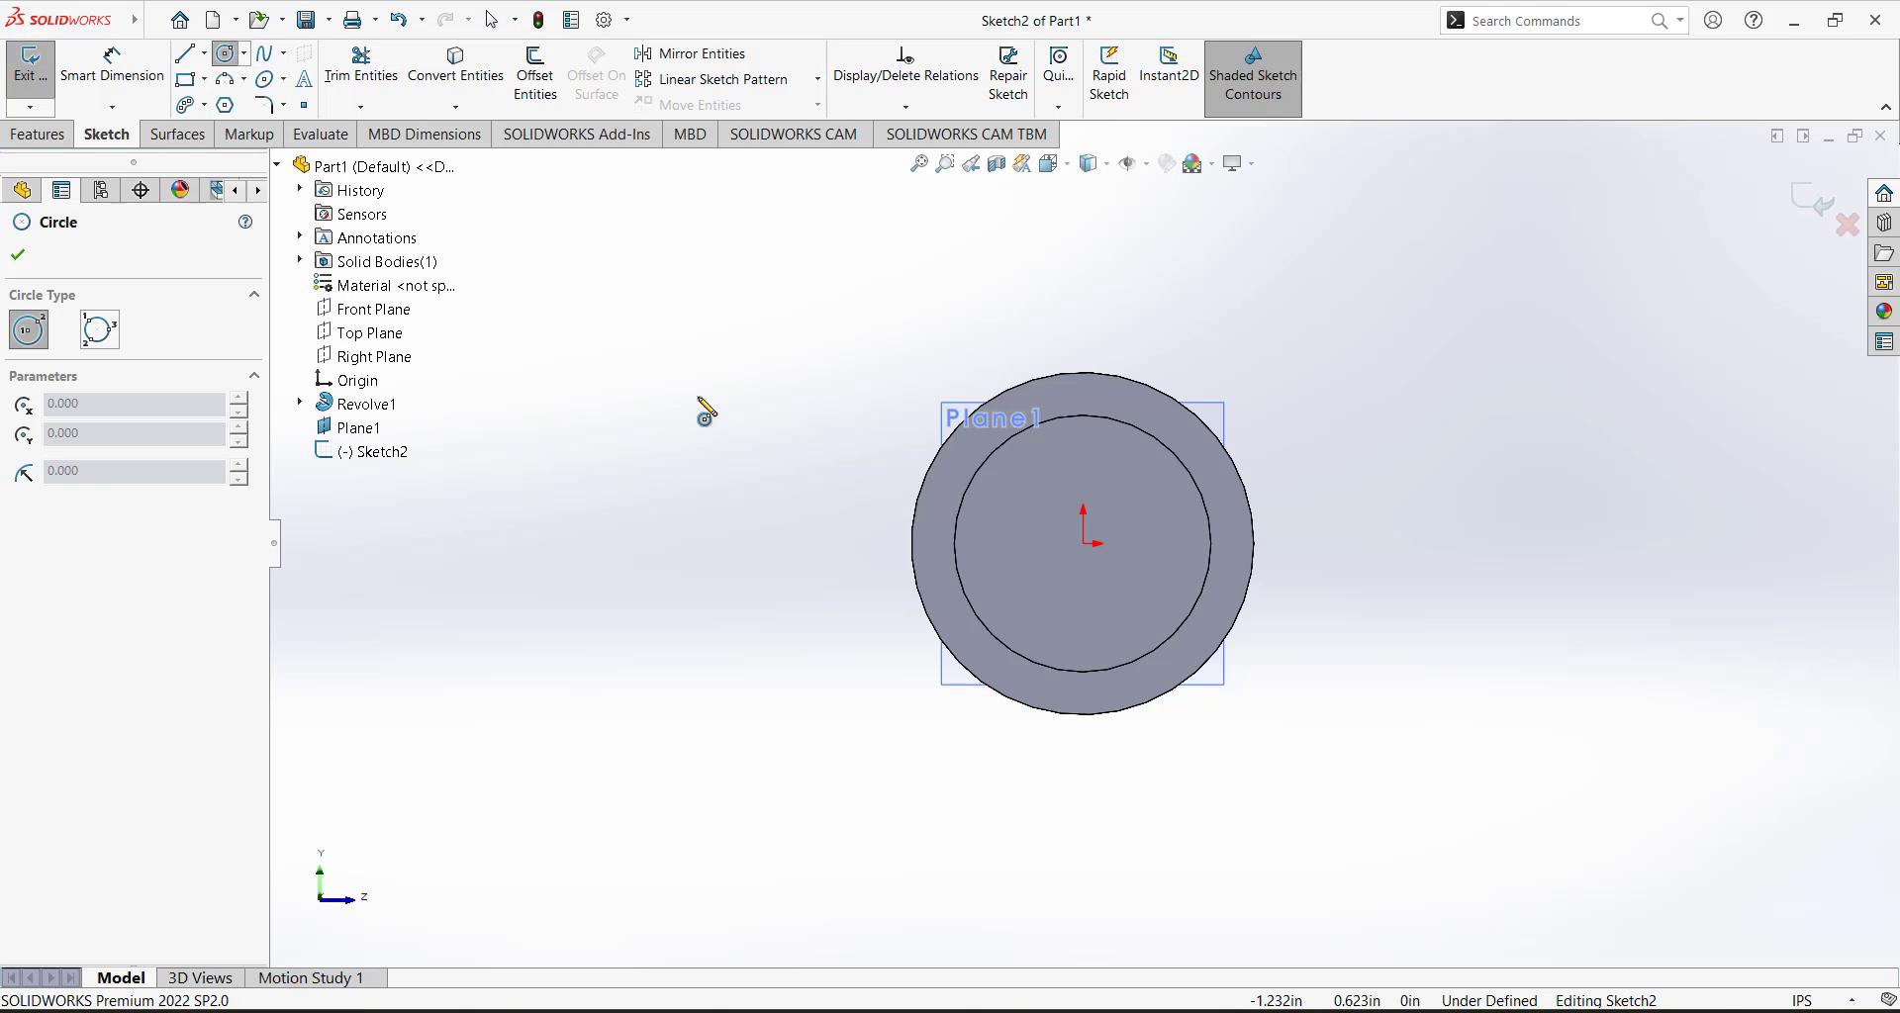
pyautogui.scroll(2, 1178, 305)
pyautogui.scroll(-1, 1154, 309)
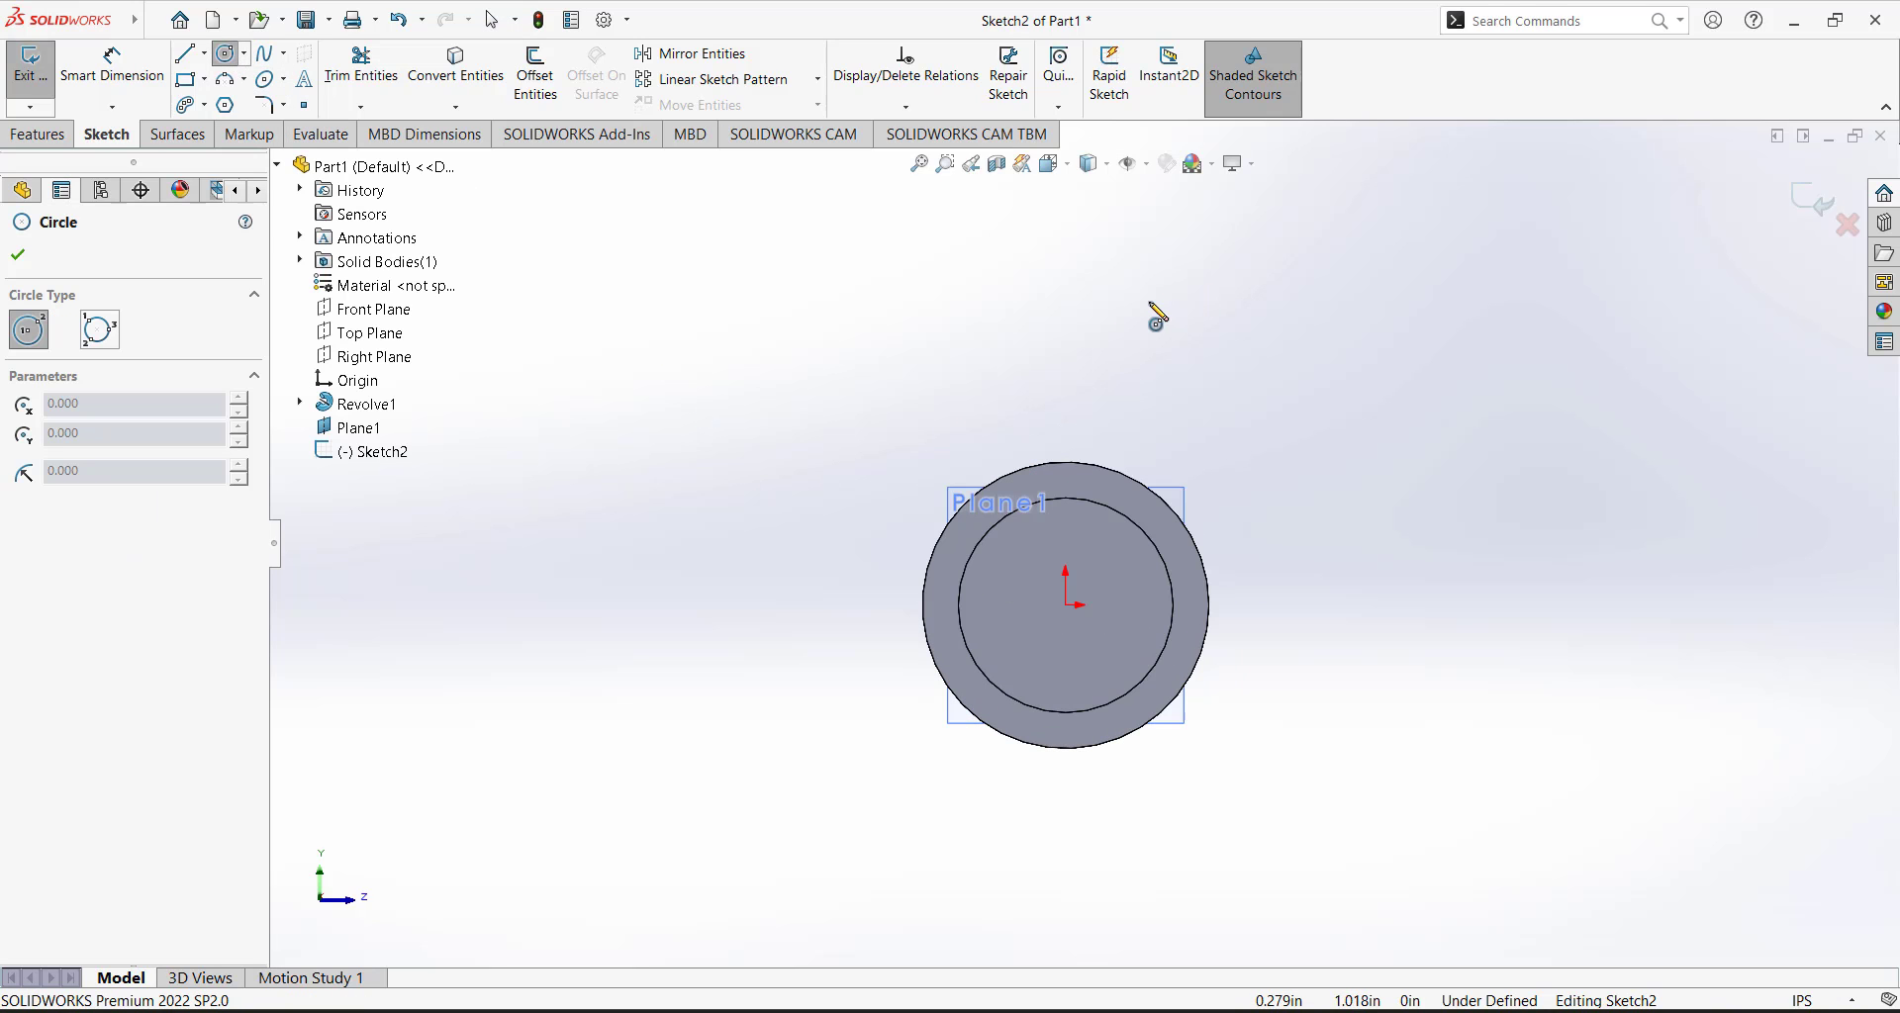
pyautogui.click(1065, 277)
pyautogui.click(1101, 279)
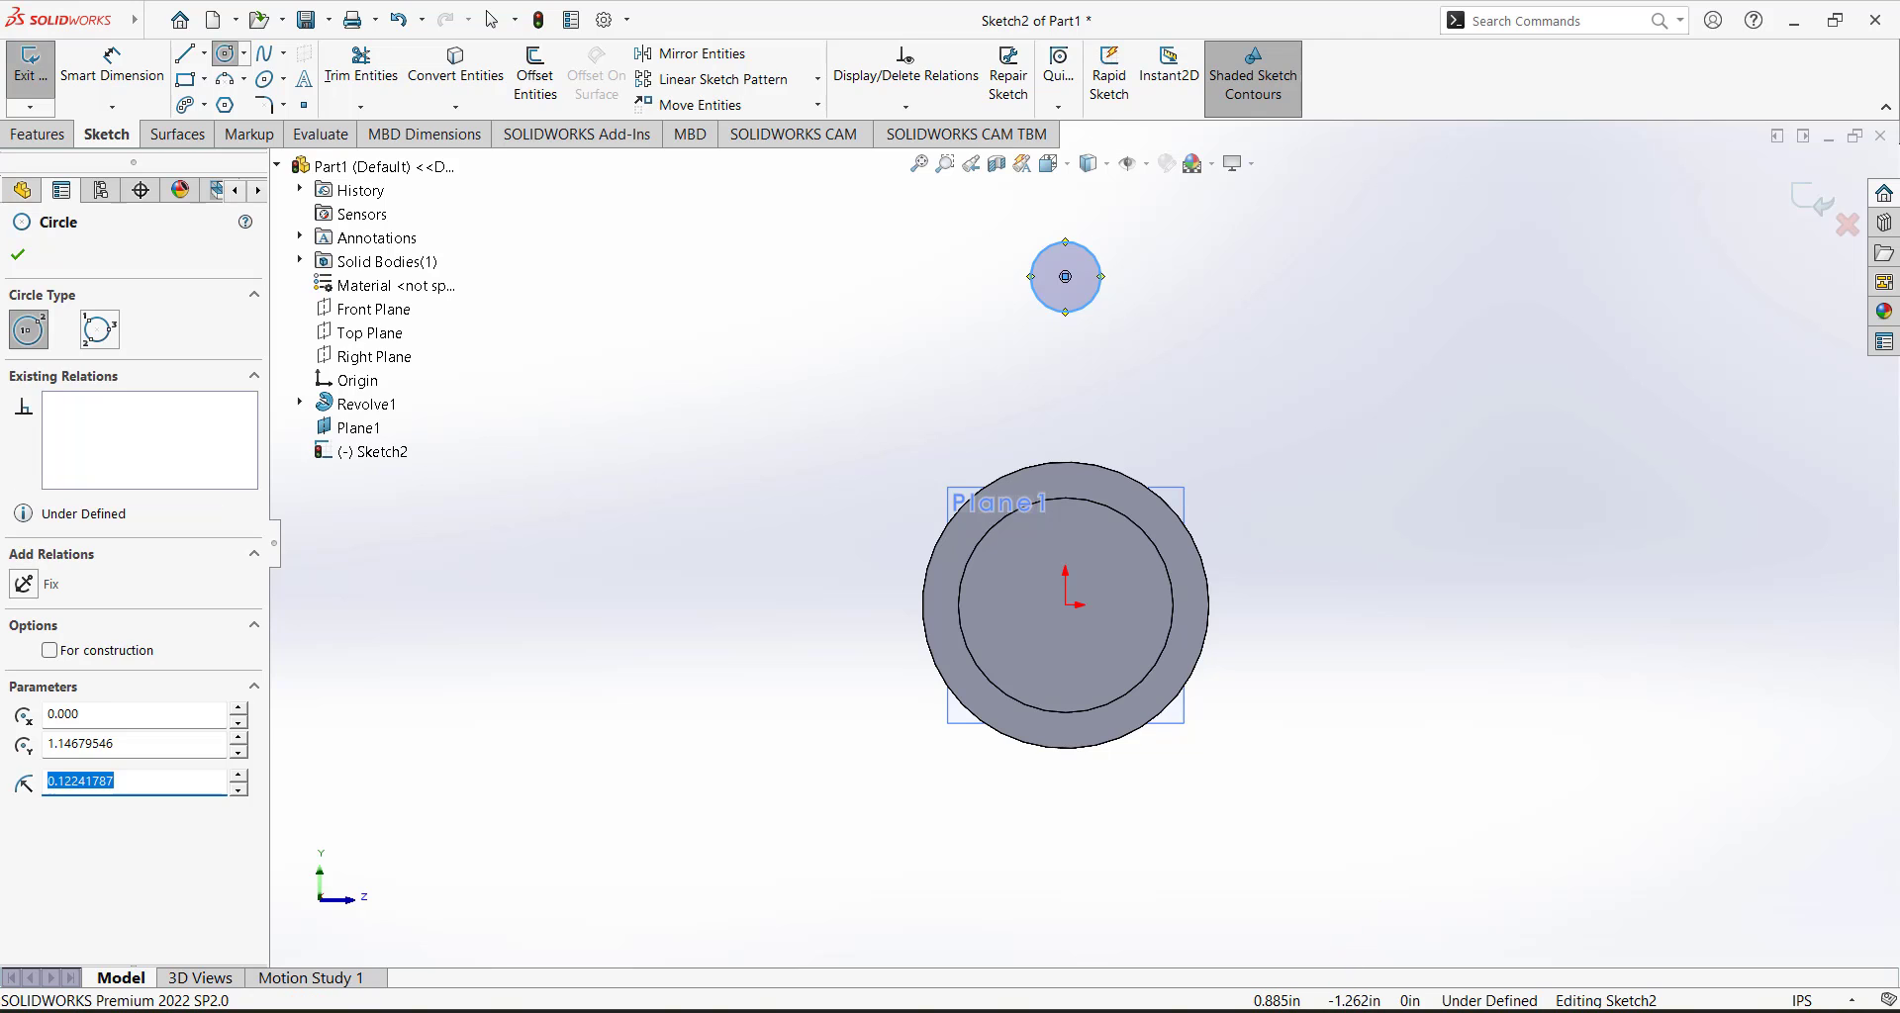
# Switch to Paint and mark the Section C-C view, its upper circles, the shaft-centre line and the R2.000 arc in red.
pyautogui.hotkey('alt', 'Tab')
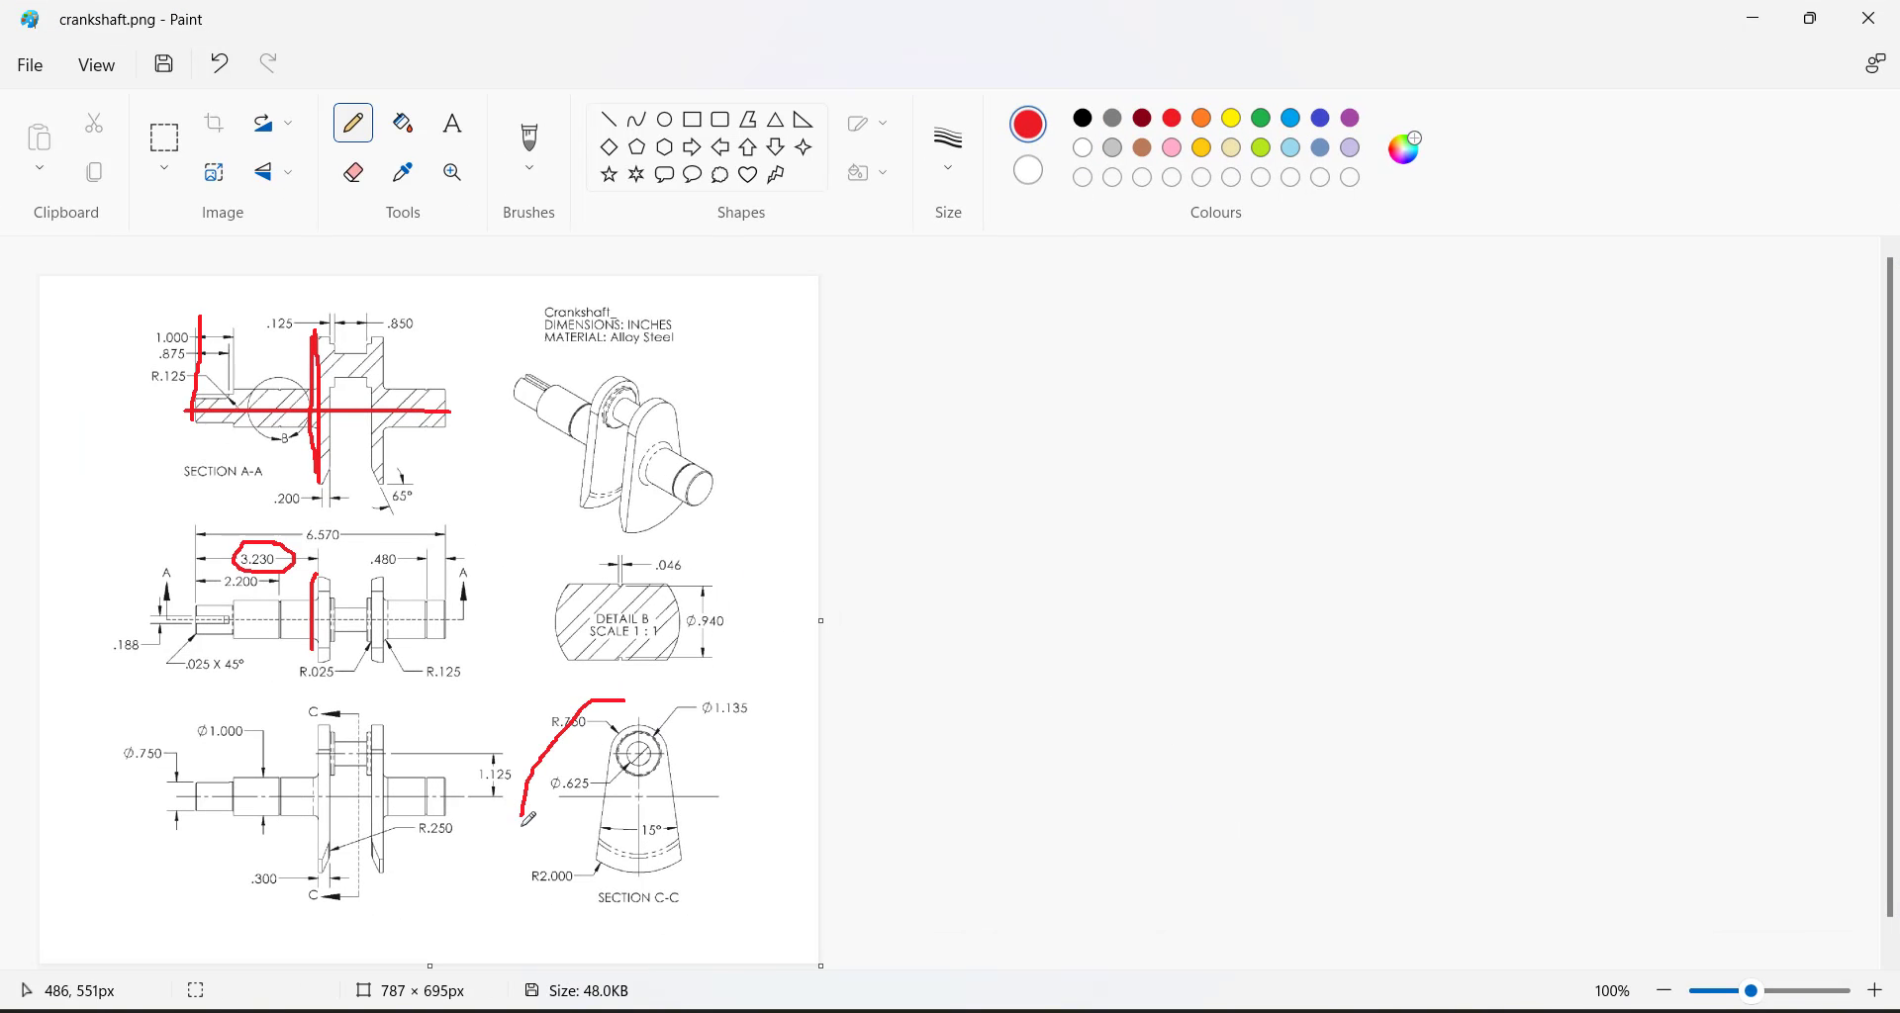
pyautogui.moveTo(524, 822)
pyautogui.mouseDown()
pyautogui.moveTo(693, 896)
pyautogui.moveTo(665, 731)
pyautogui.mouseUp()
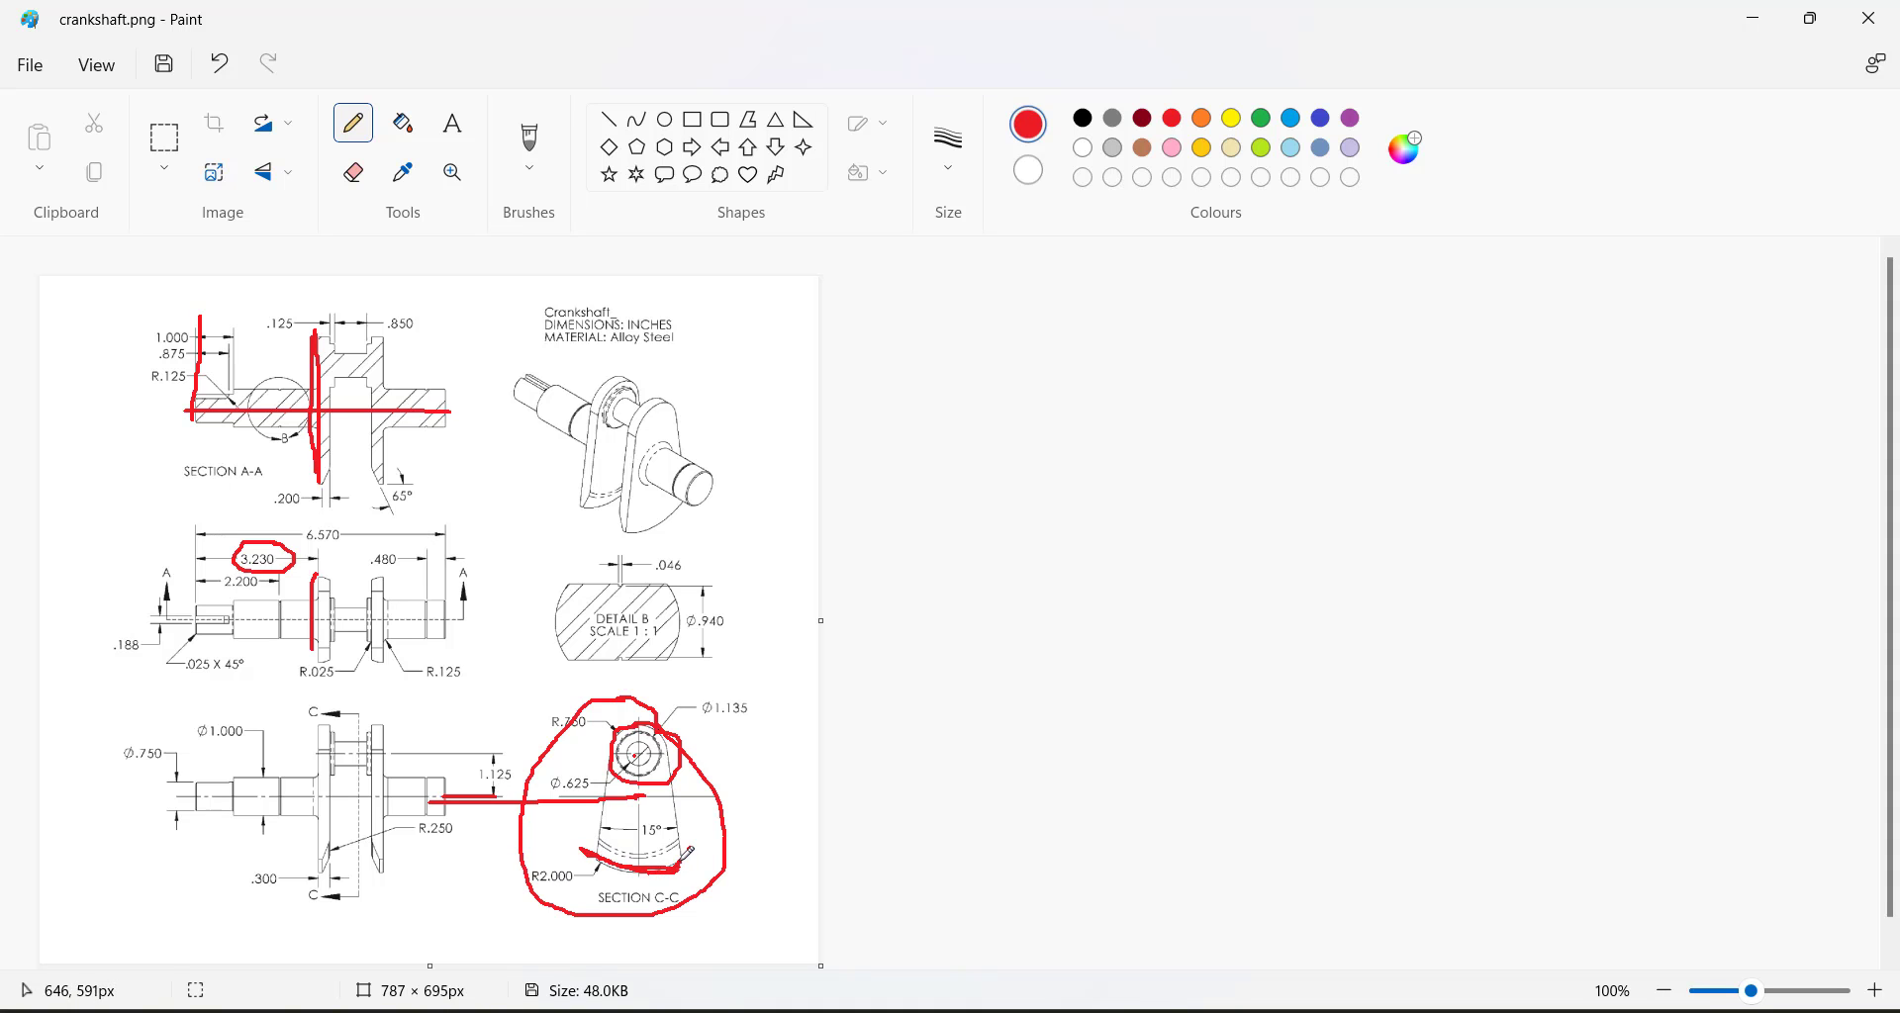
# Return to SOLIDWORKS and draw a circle of about 0.953 in radius centred on the origin.
pyautogui.click(1732, 24)
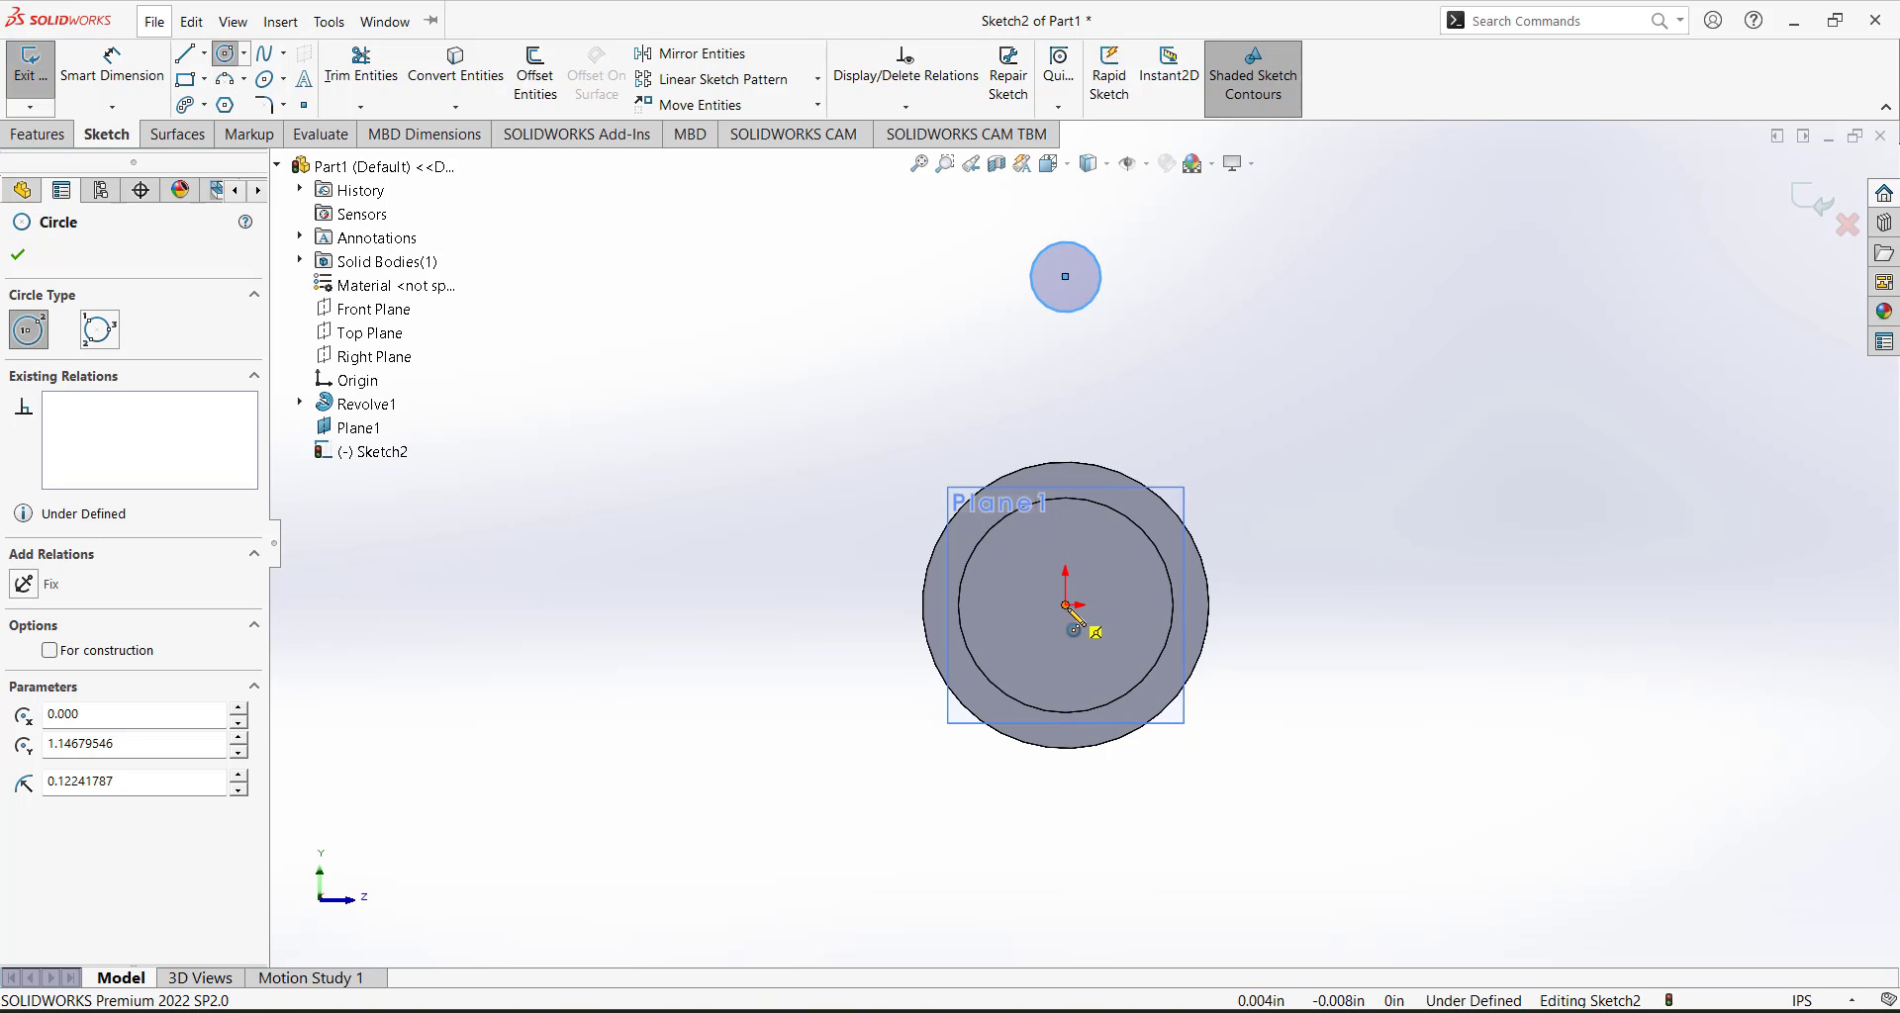
pyautogui.moveTo(1066, 606); pyautogui.dragTo(900, 825)
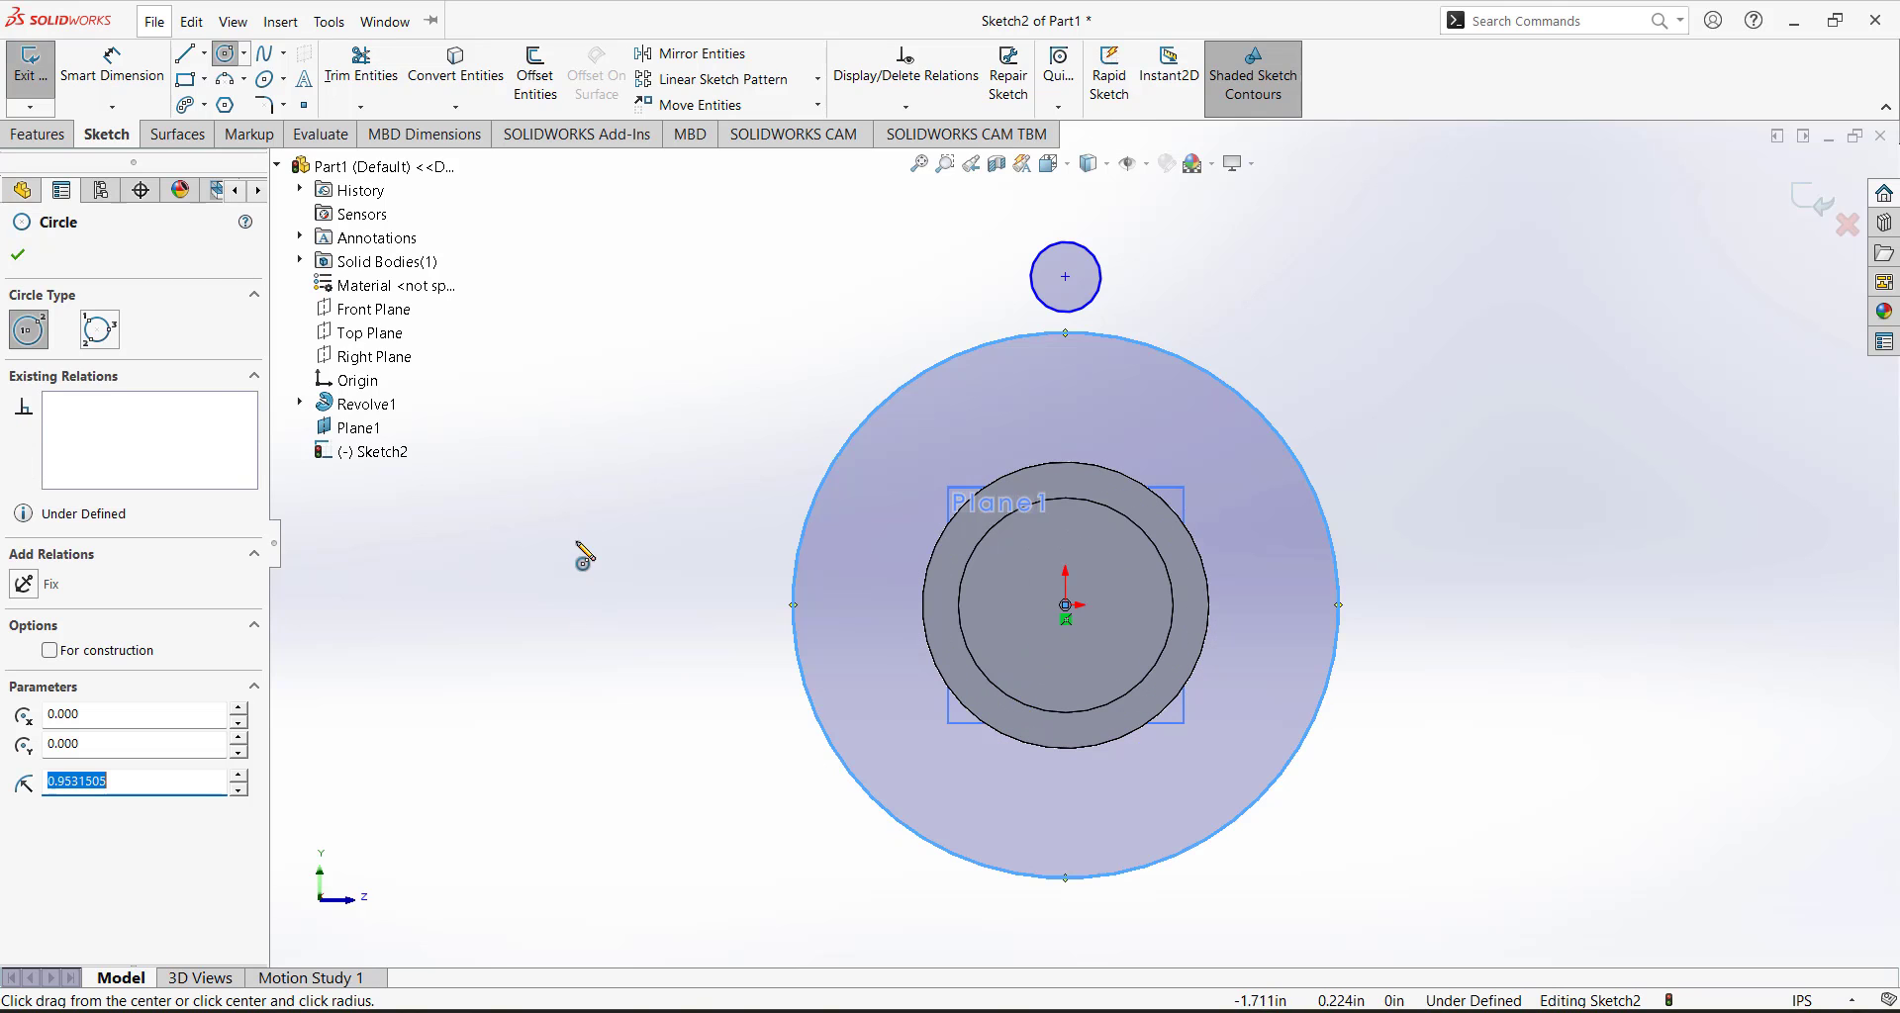
# Dimension the small upper circle's diameter as 0.75*2, giving 1.5 in.
pyautogui.click(18, 255)
pyautogui.click(147, 66)
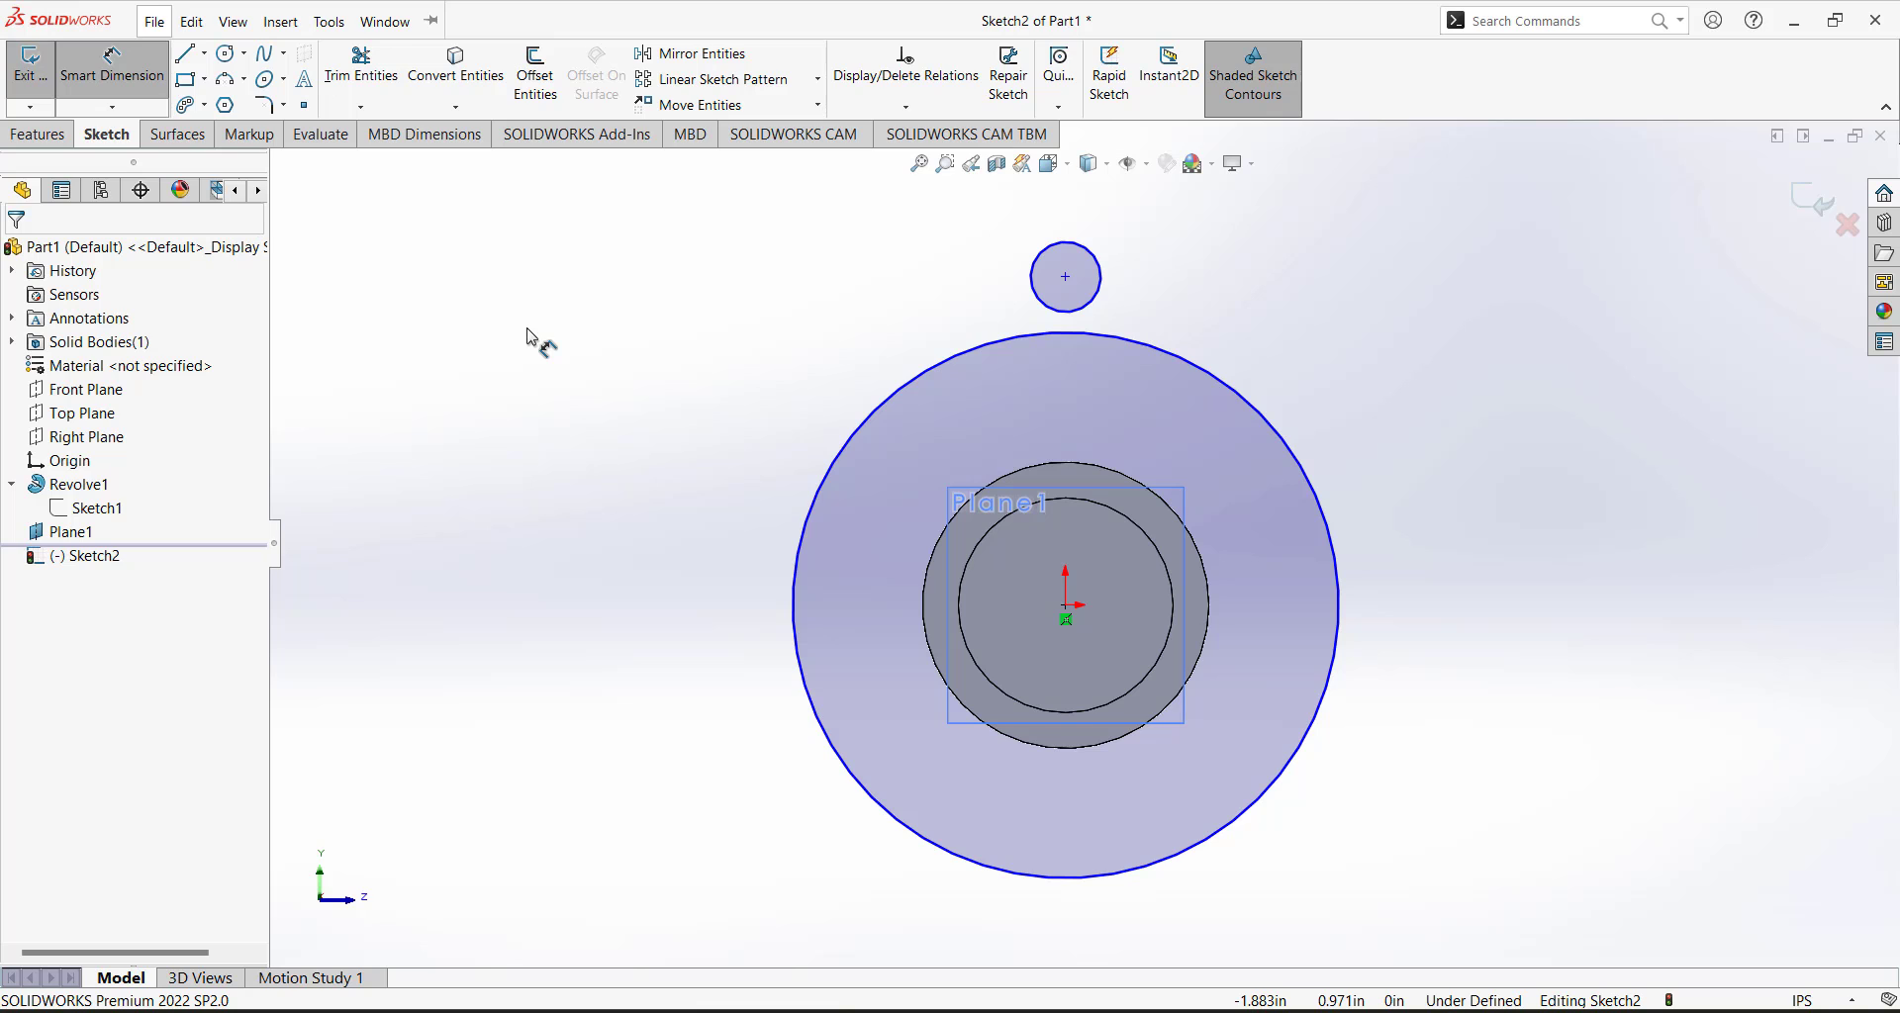
pyautogui.click(1076, 256)
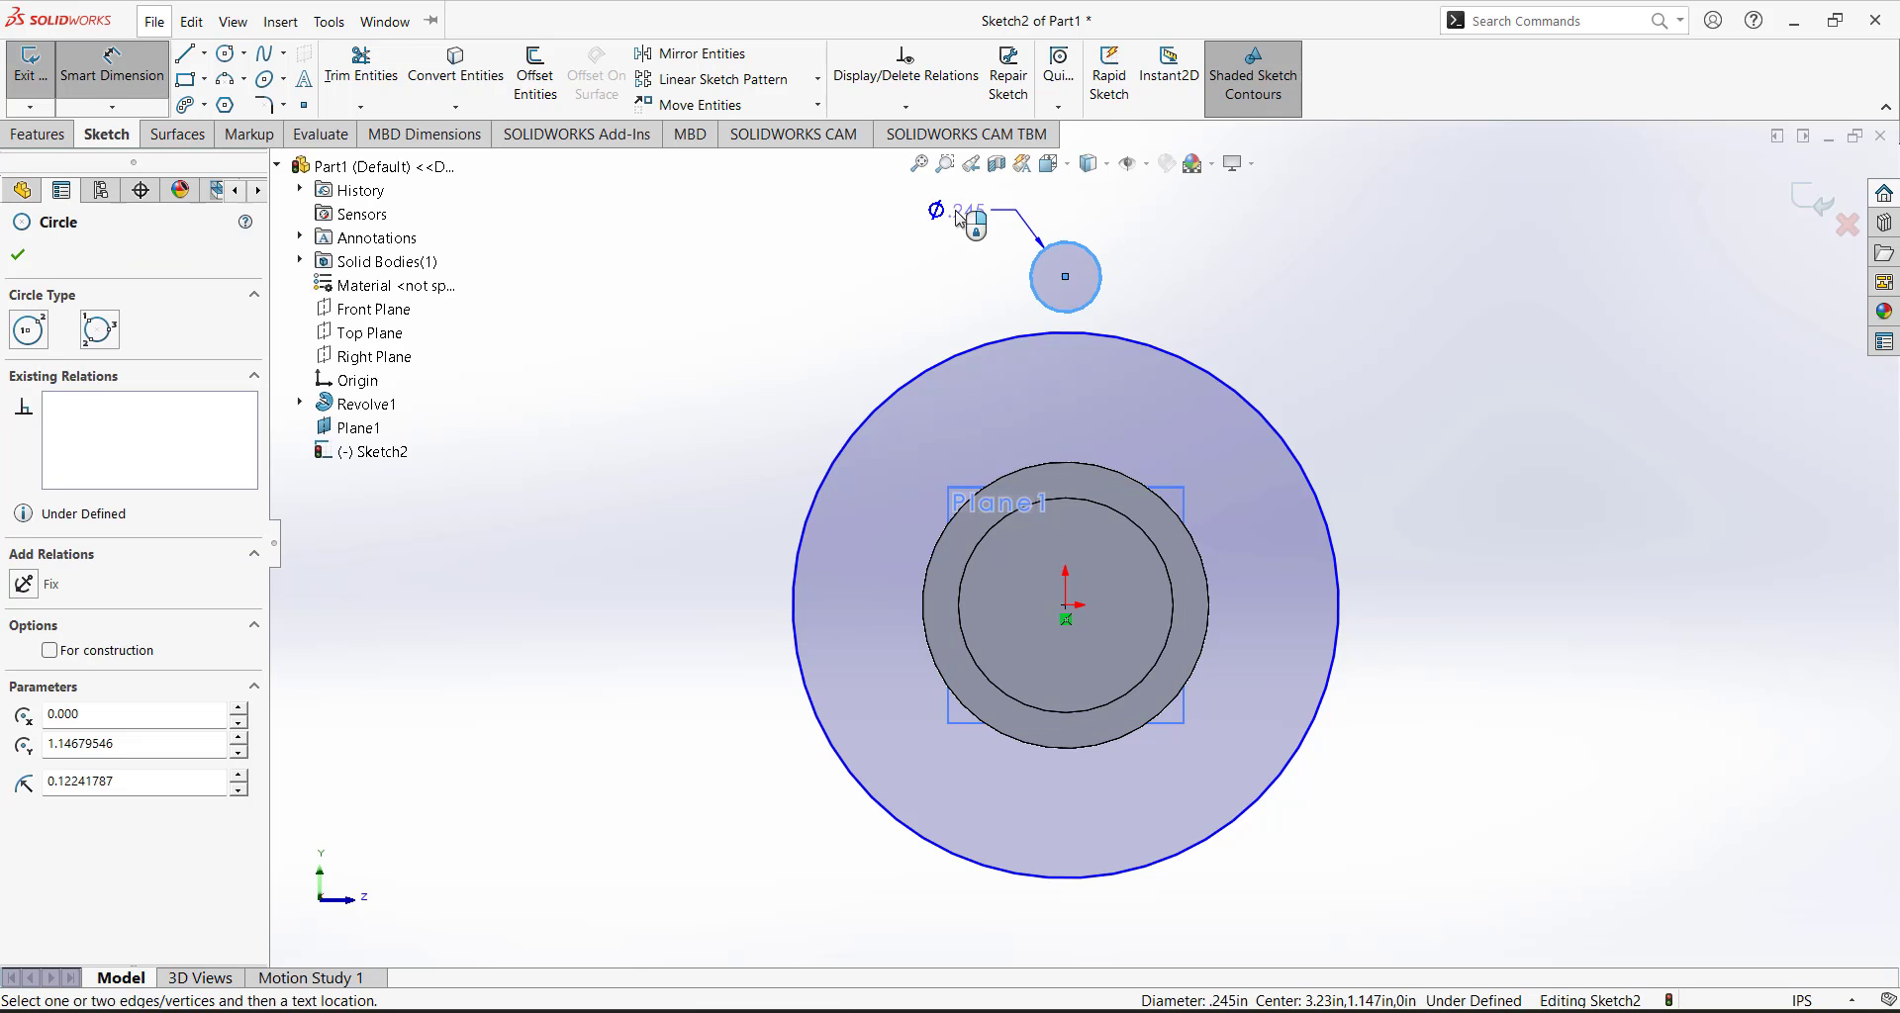
pyautogui.click(844, 286)
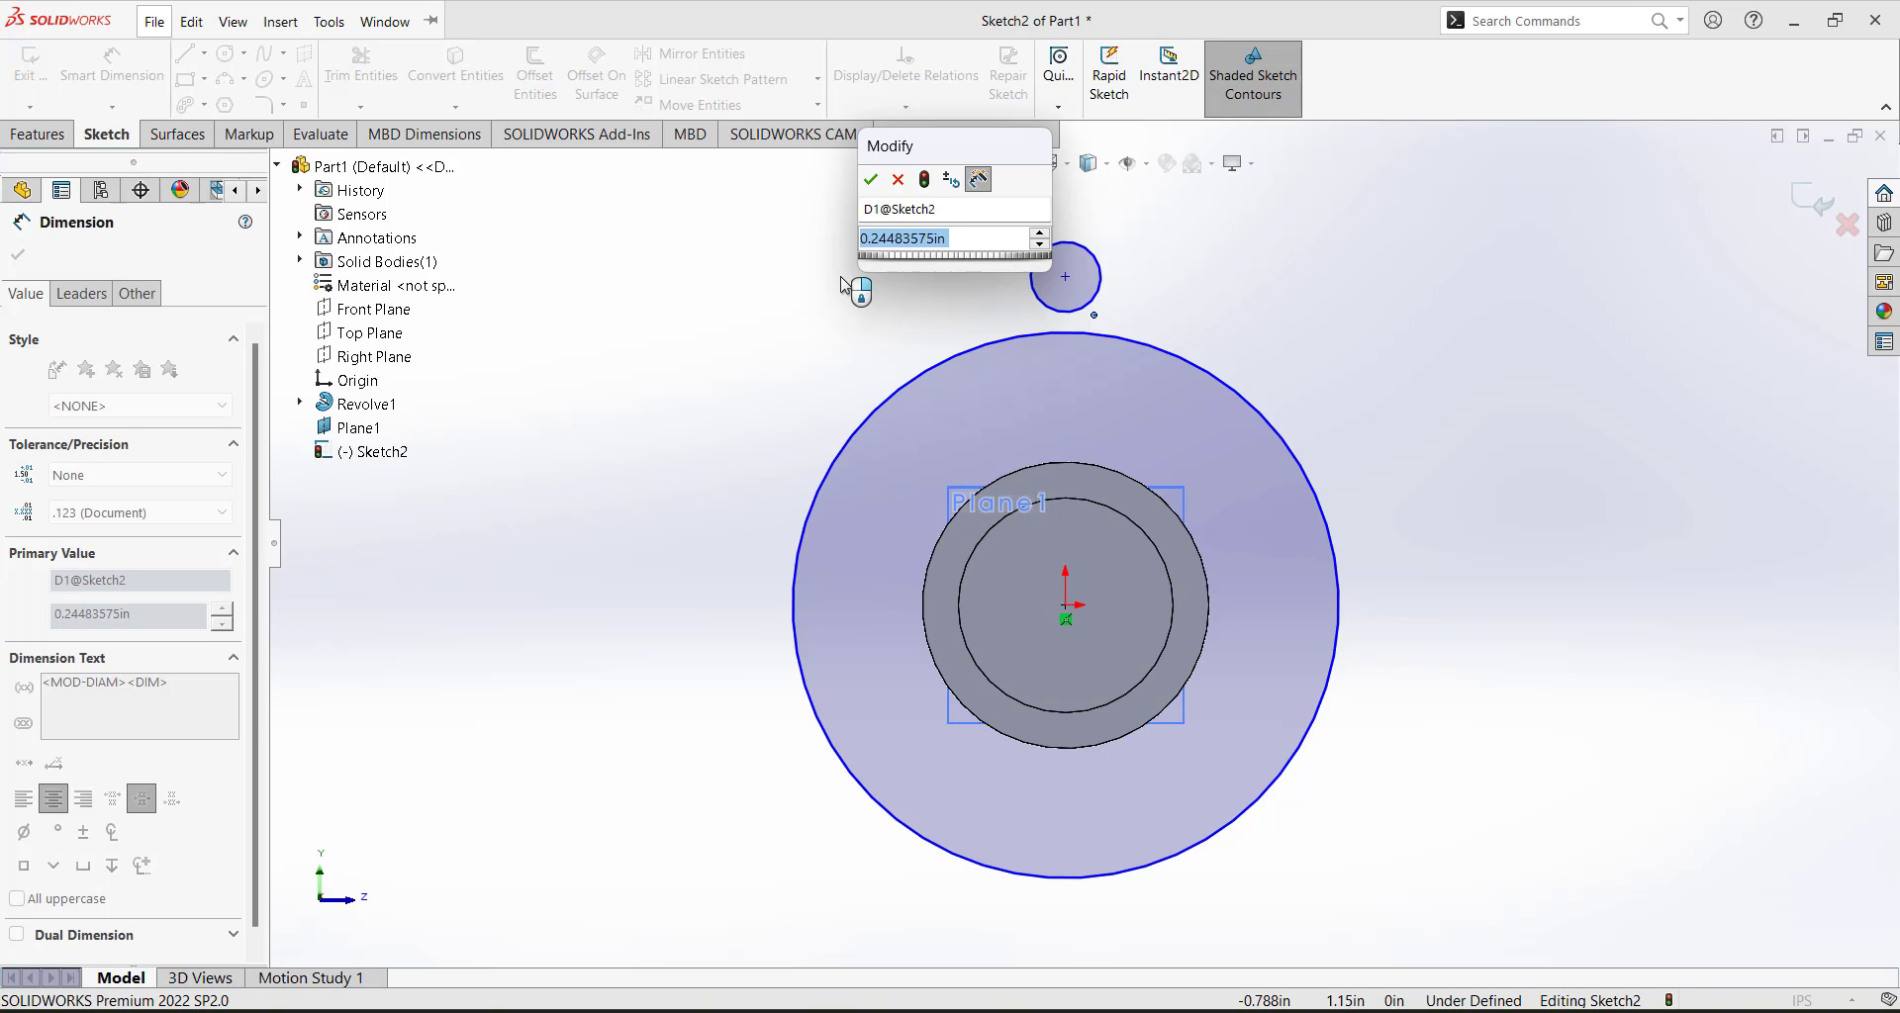
pyautogui.write('0.75*2')
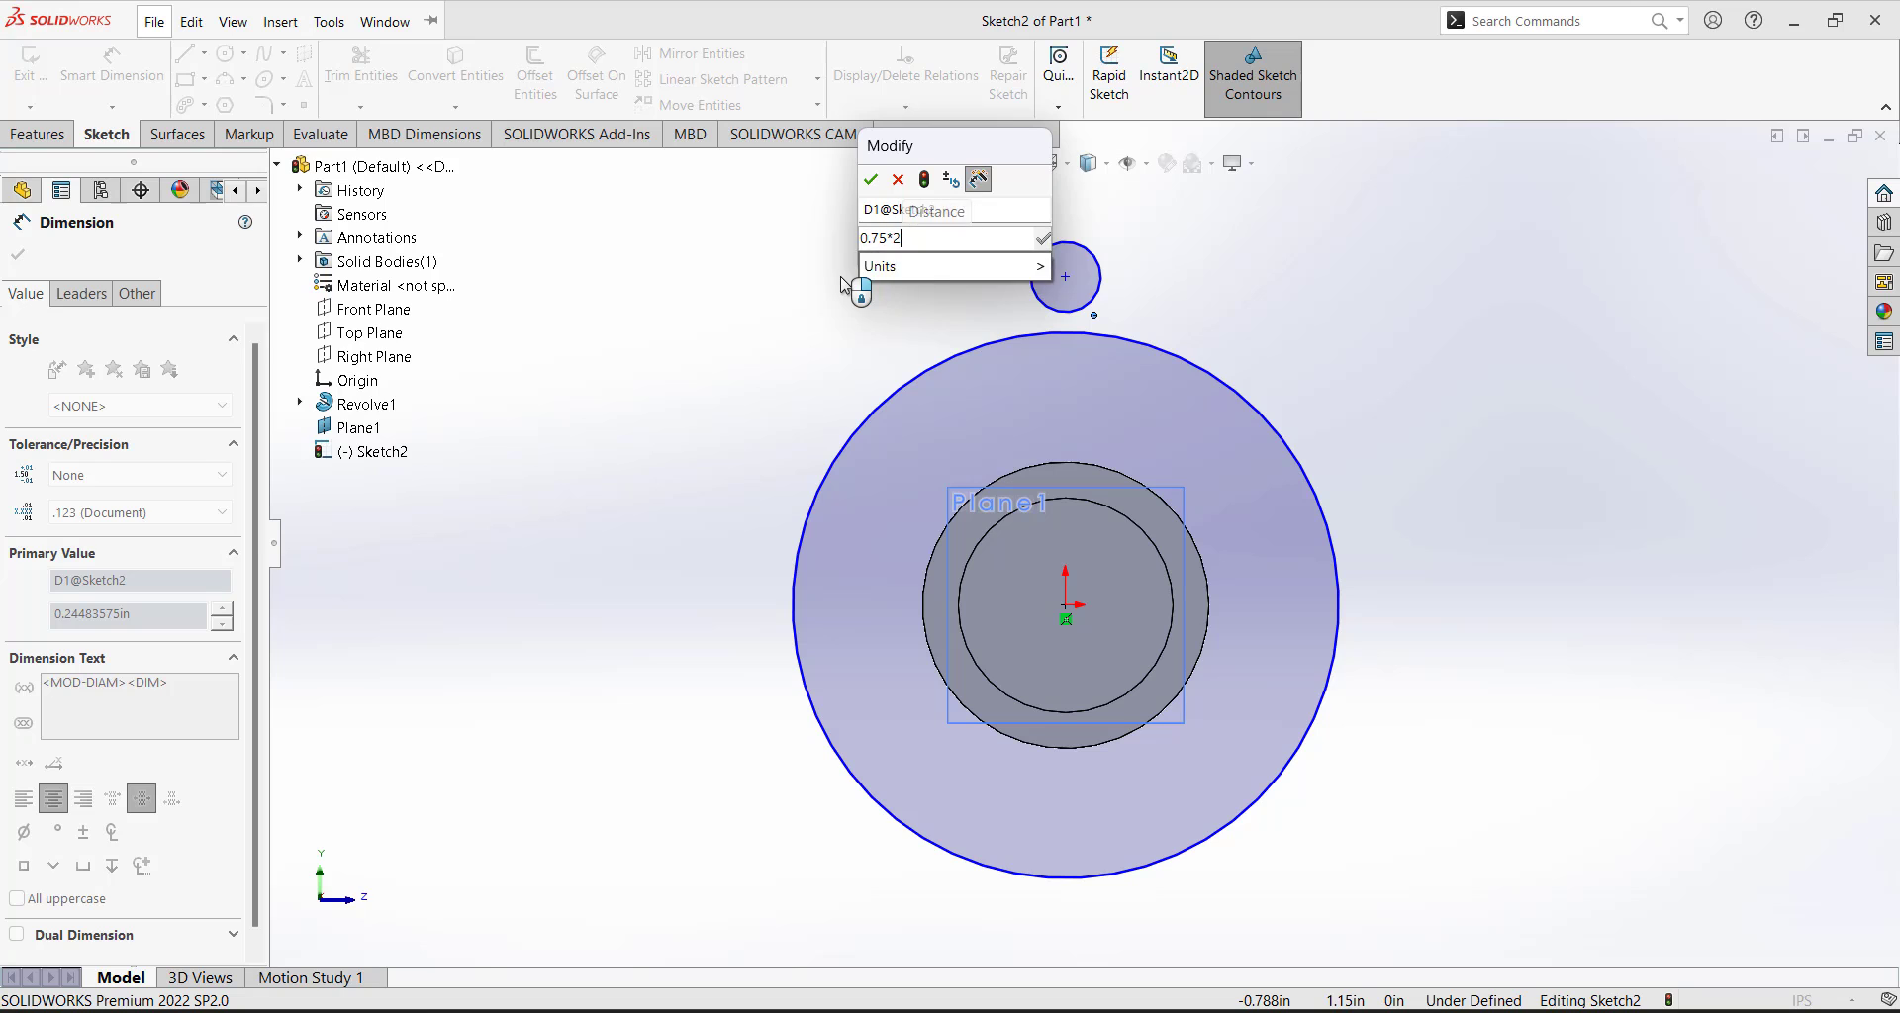
pyautogui.press('Return')
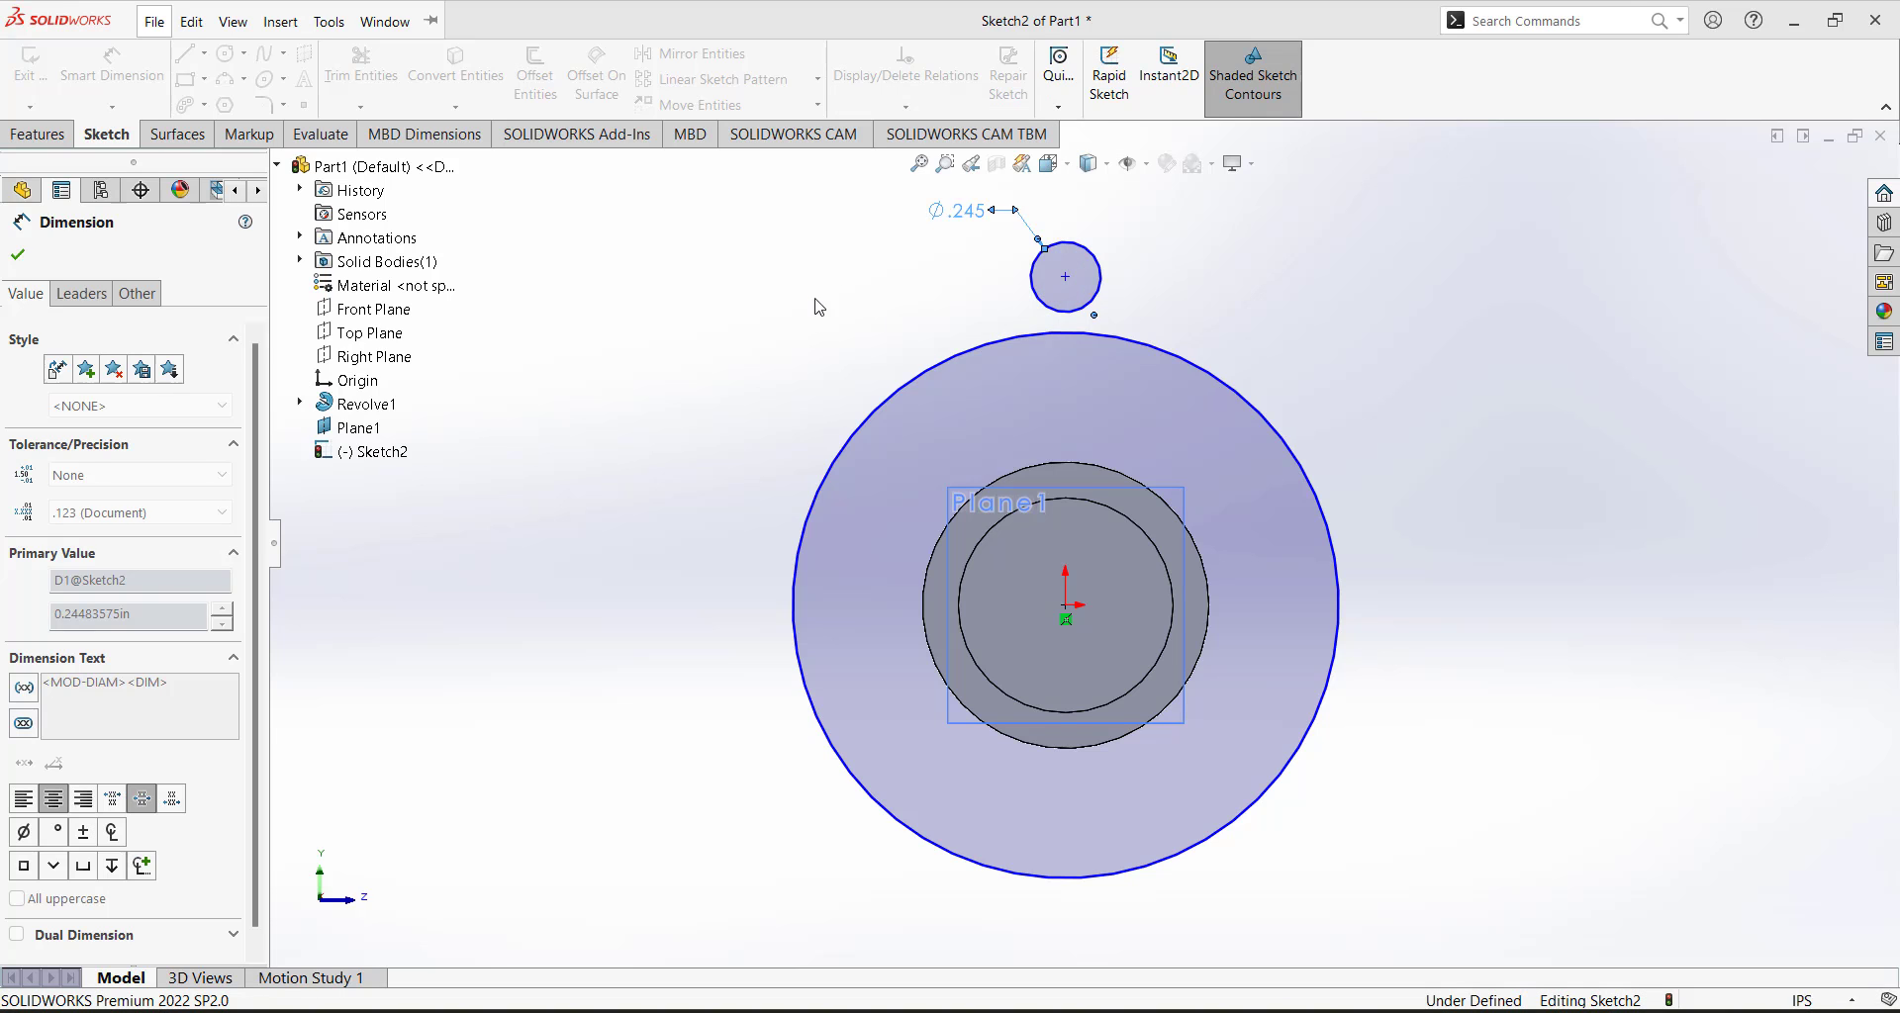
pyautogui.click(769, 333)
pyautogui.scroll(2, 730, 505)
pyautogui.scroll(-2, 1362, 285)
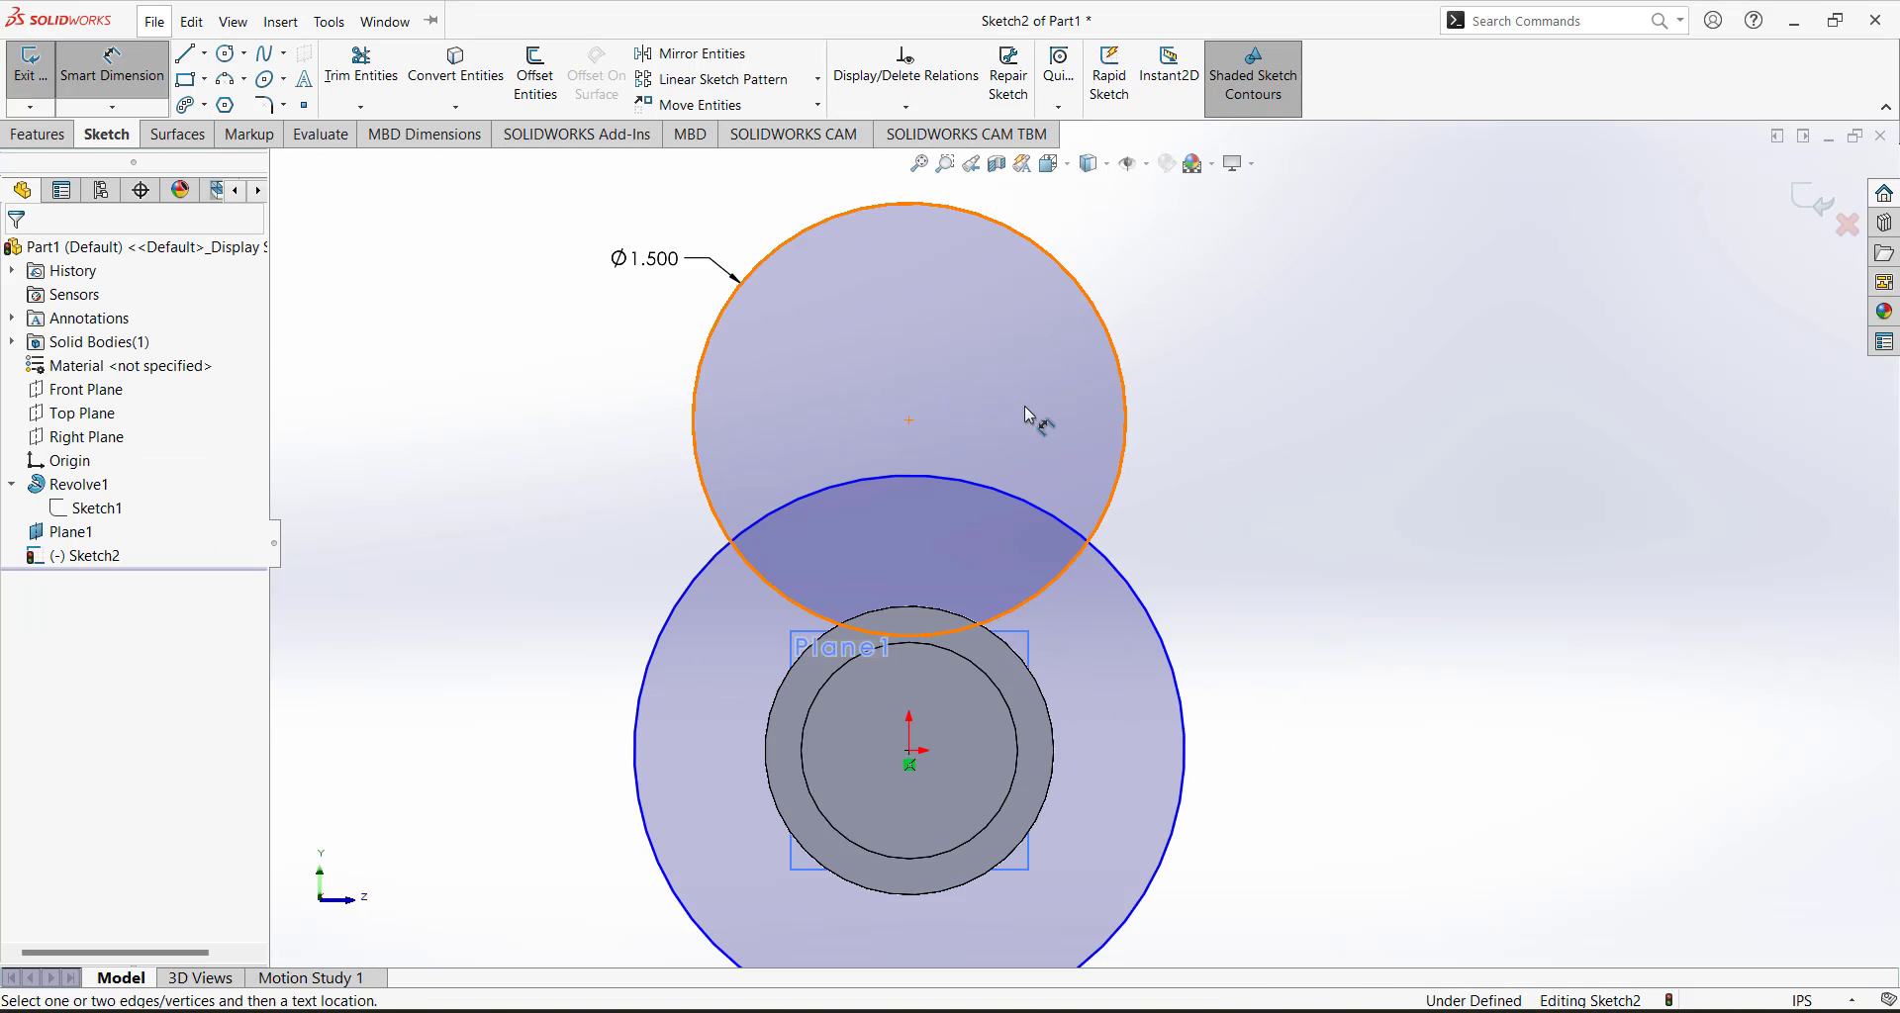
# Dimension the distance between the upper circle's centre and the origin as 1.125 in.
pyautogui.click(909, 421)
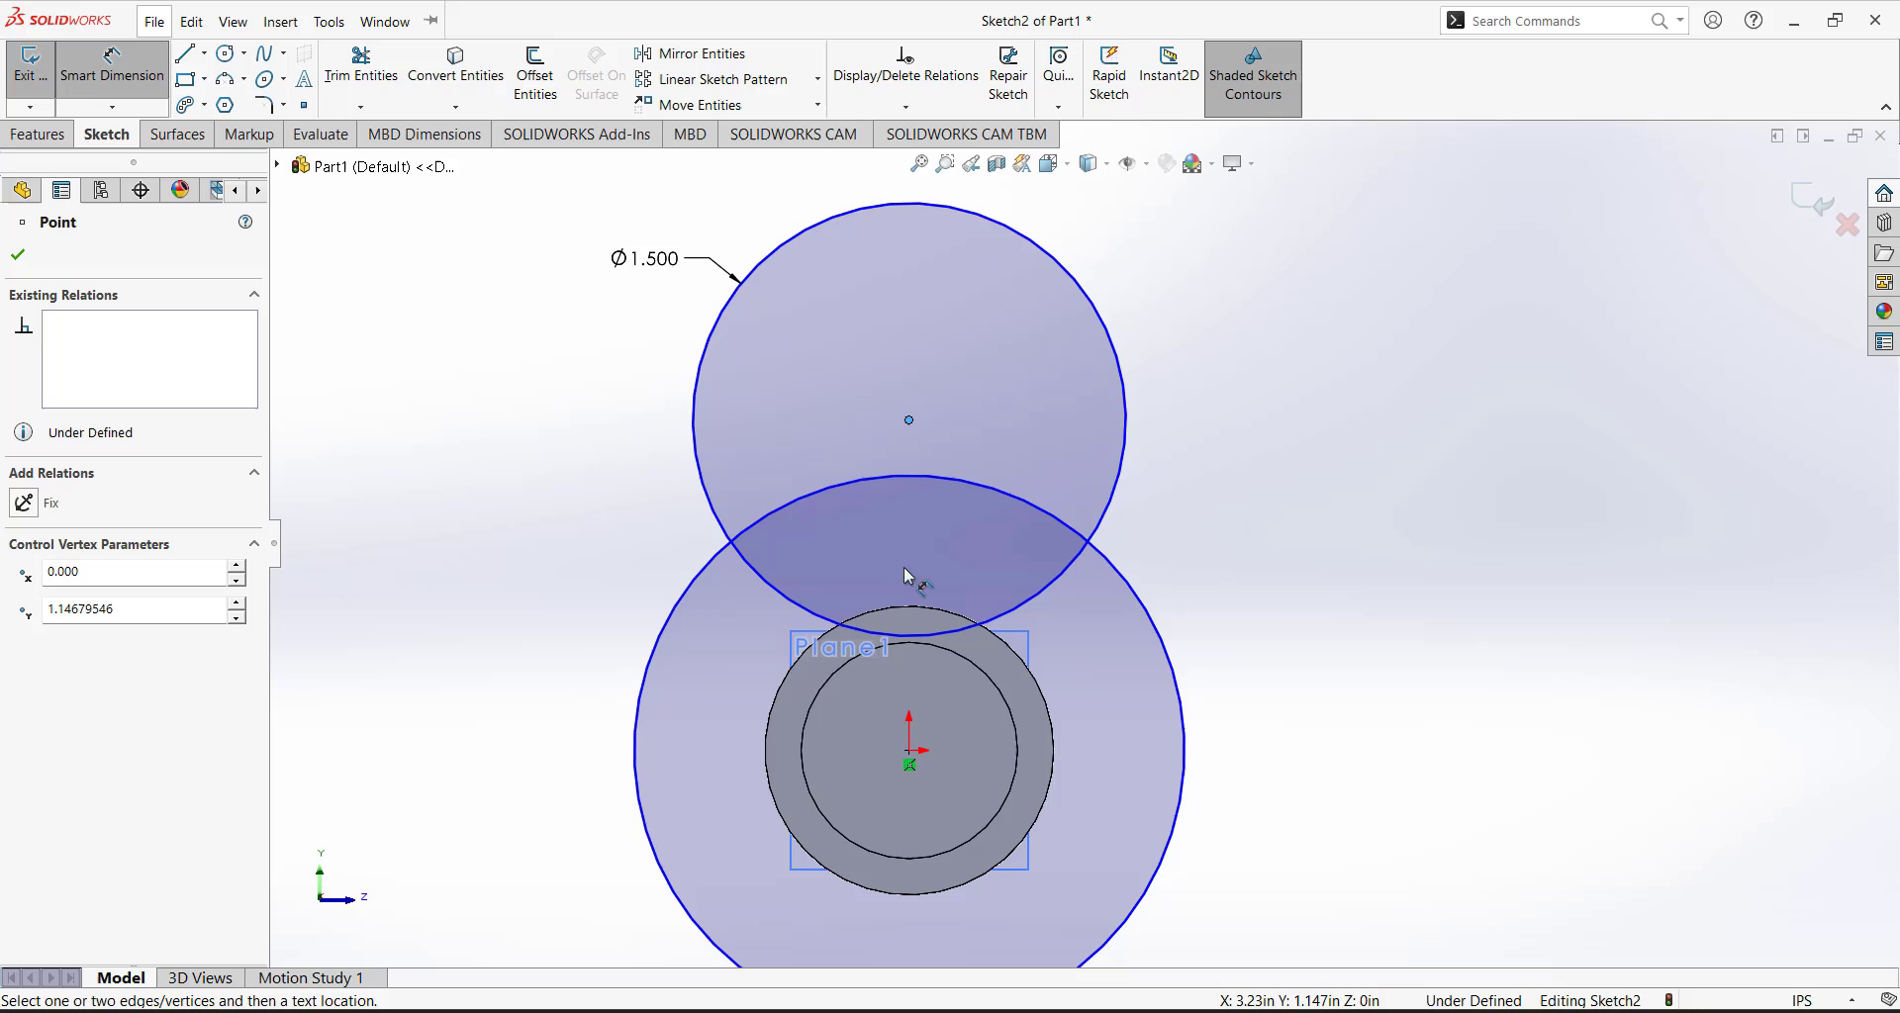
pyautogui.click(911, 755)
pyautogui.click(1391, 591)
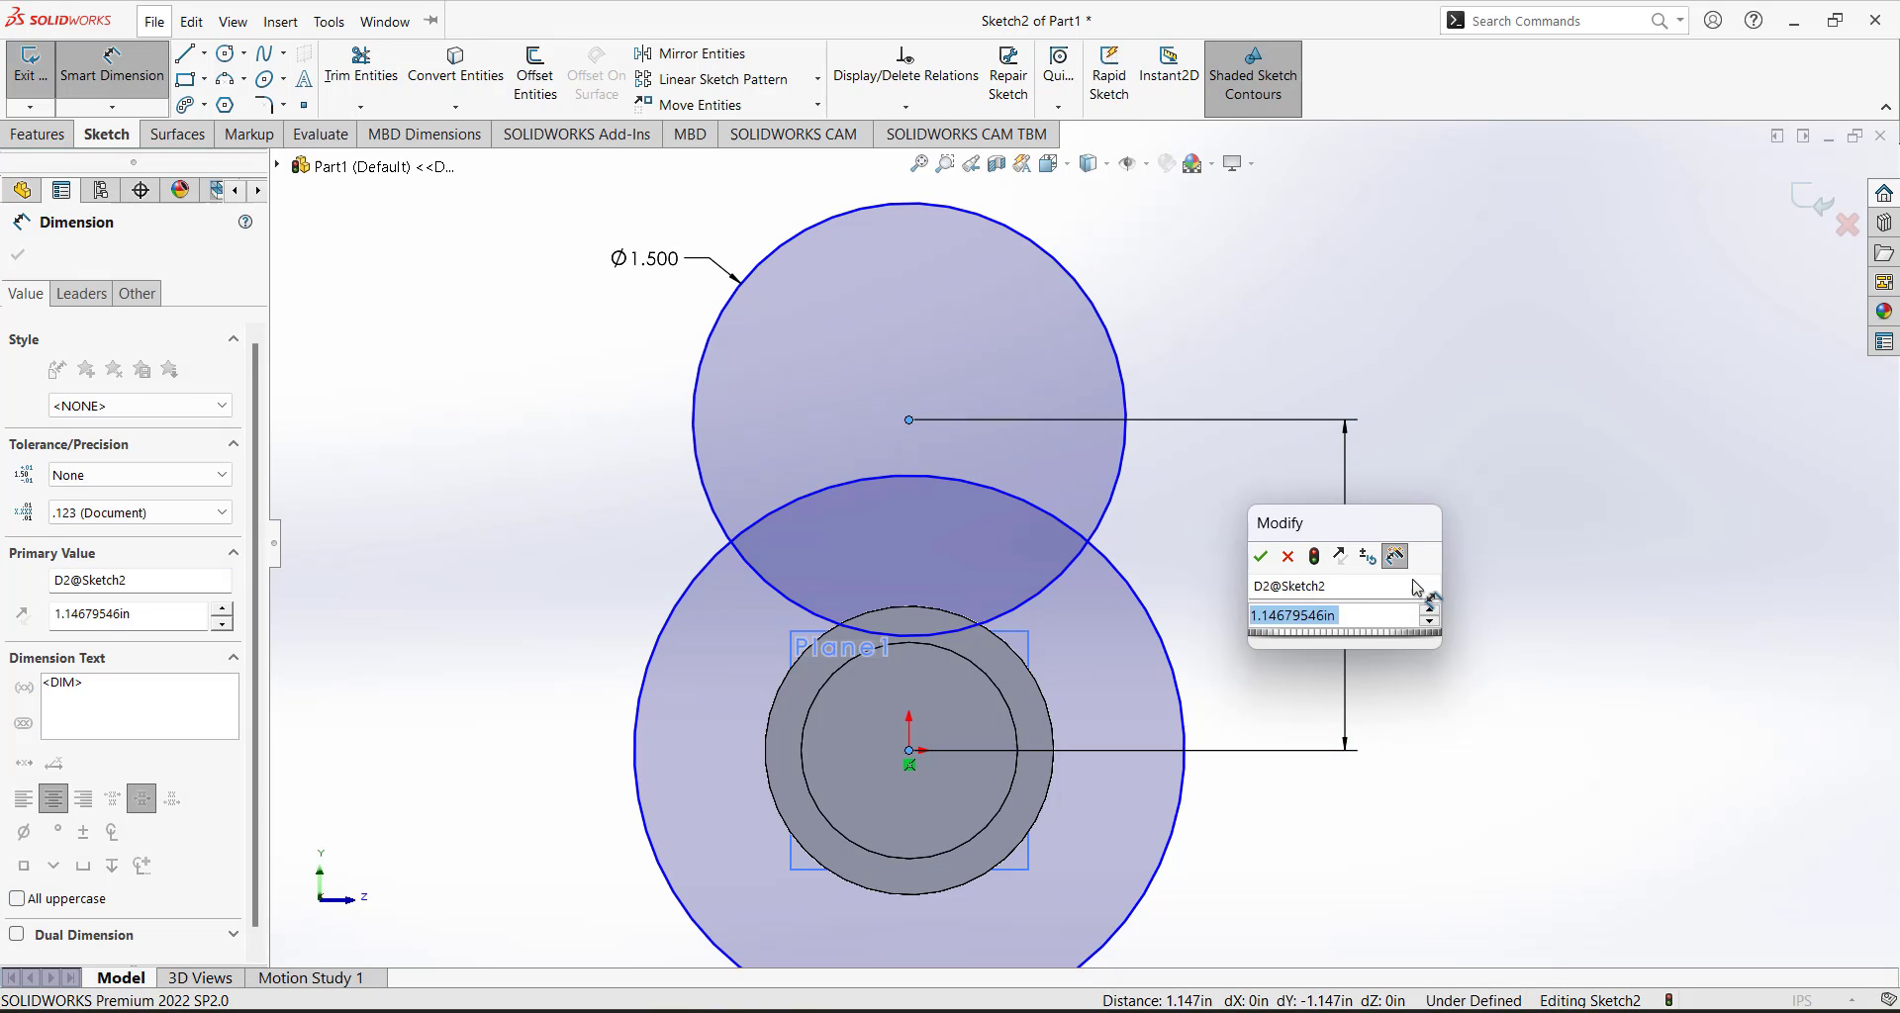
pyautogui.write('1.125')
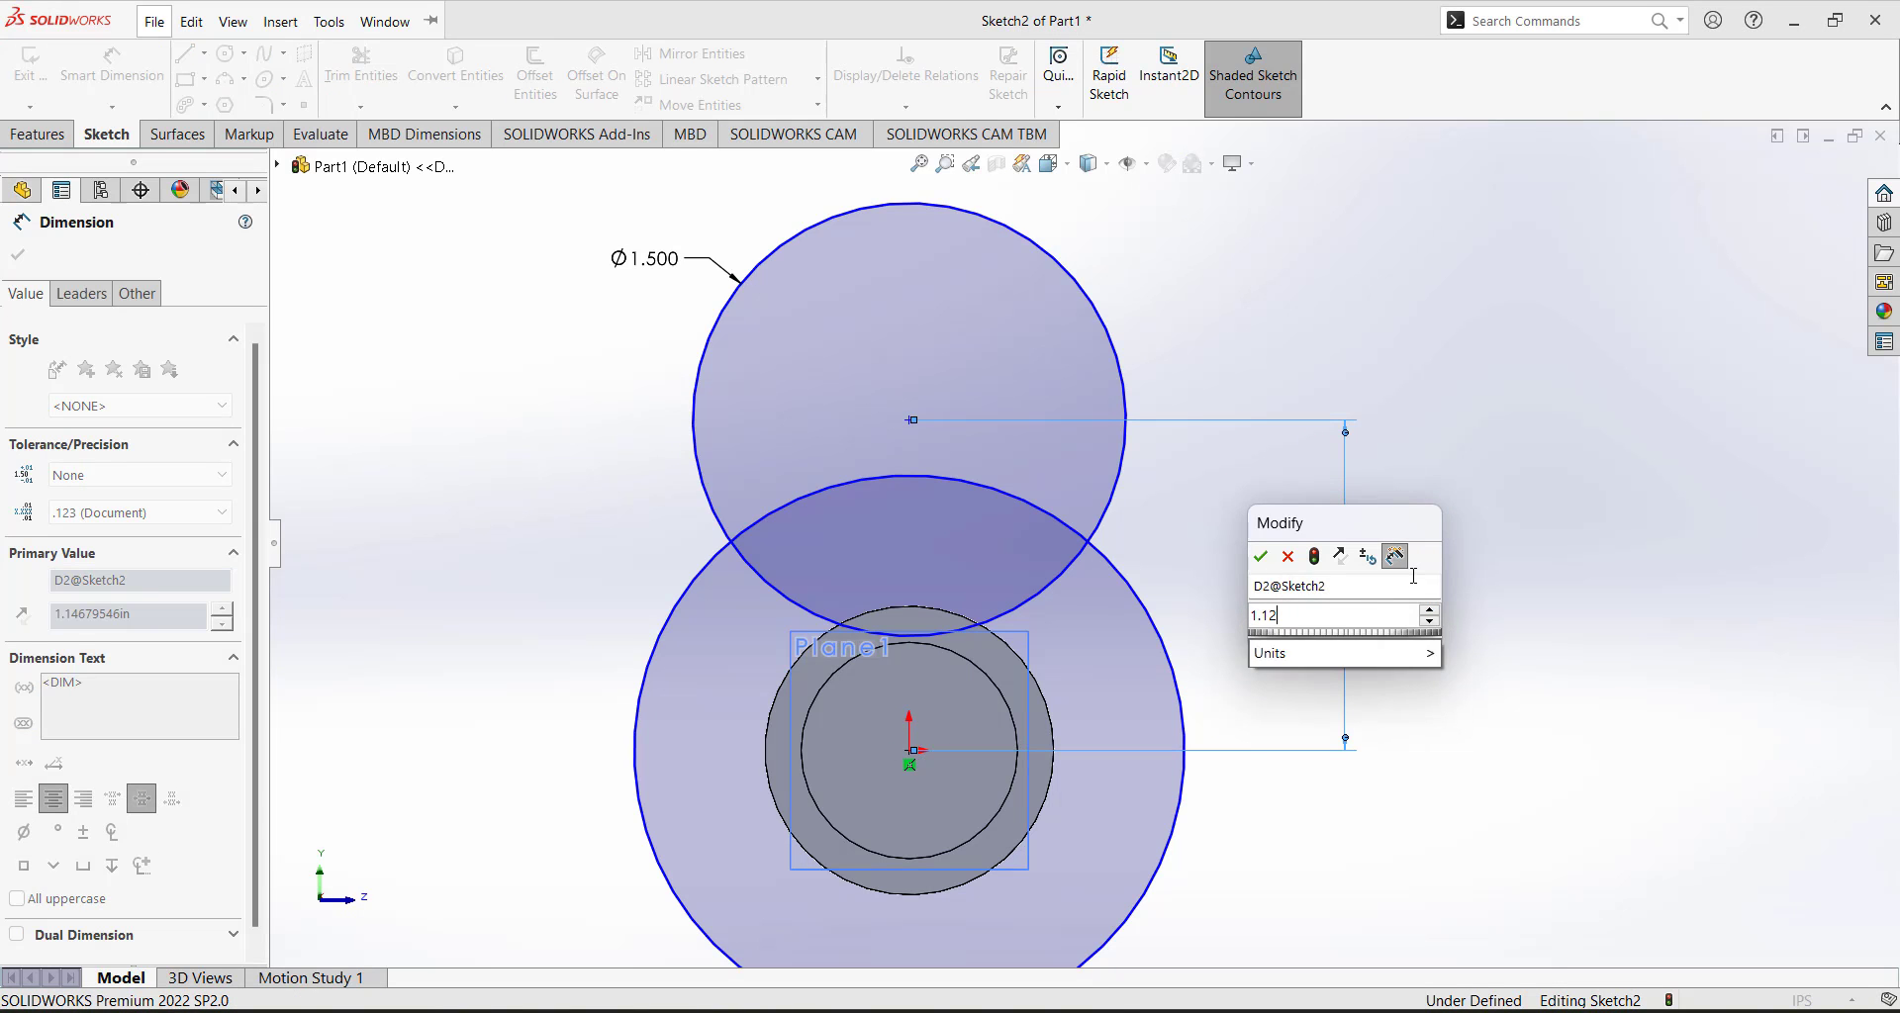
pyautogui.press('Return')
pyautogui.press('f')
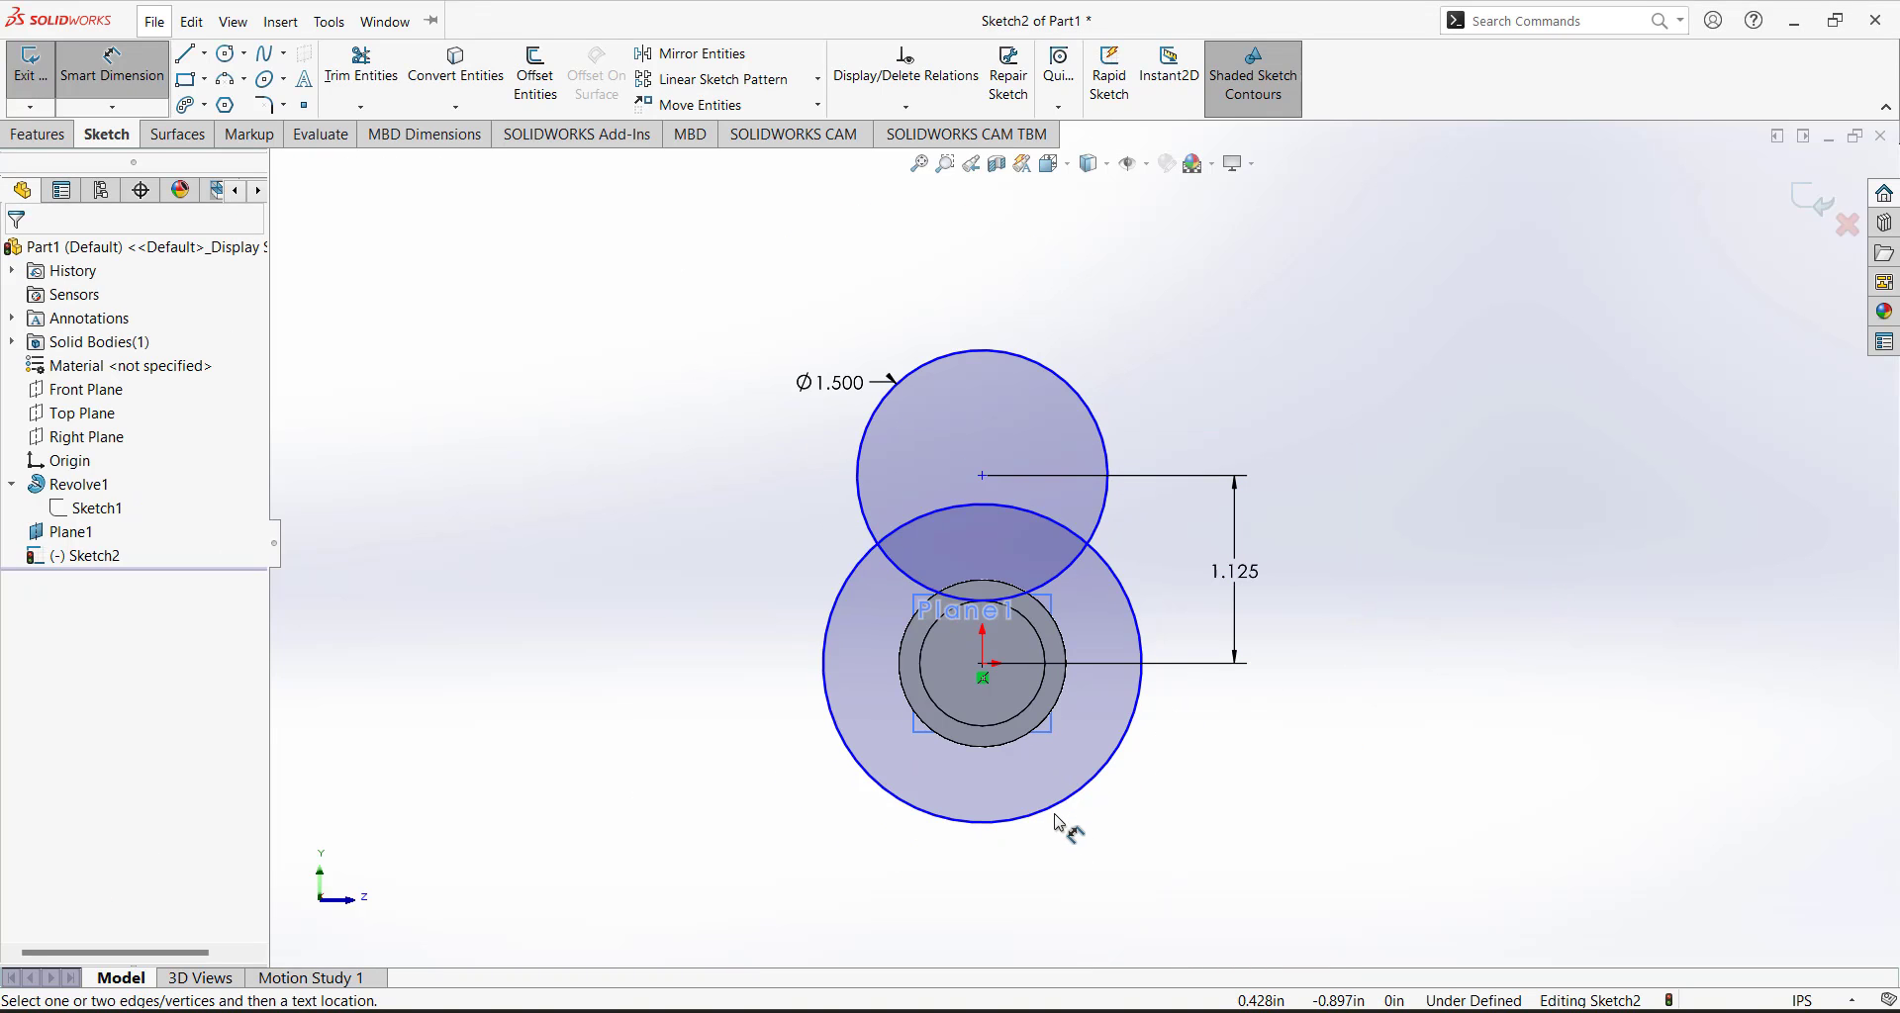
pyautogui.press('Escape')
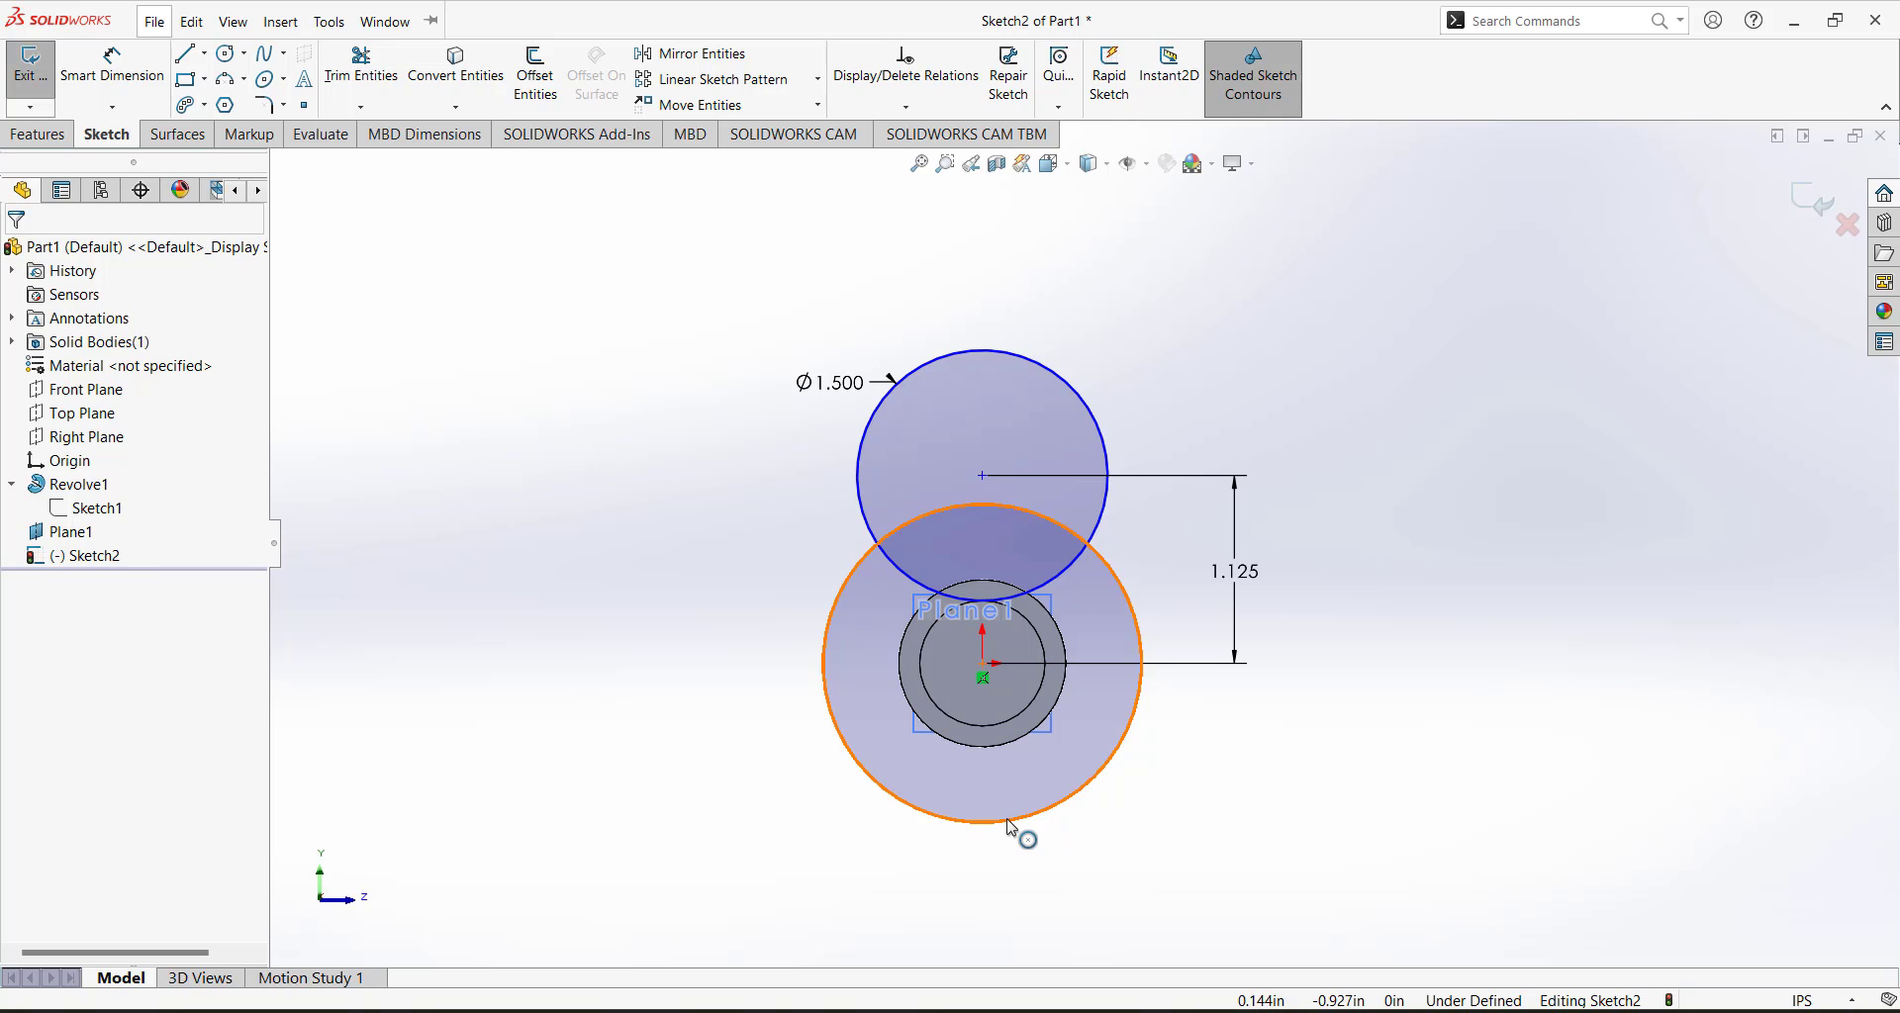
# Set the radius of the circle centred on the origin to 2 in.
pyautogui.click(1016, 822)
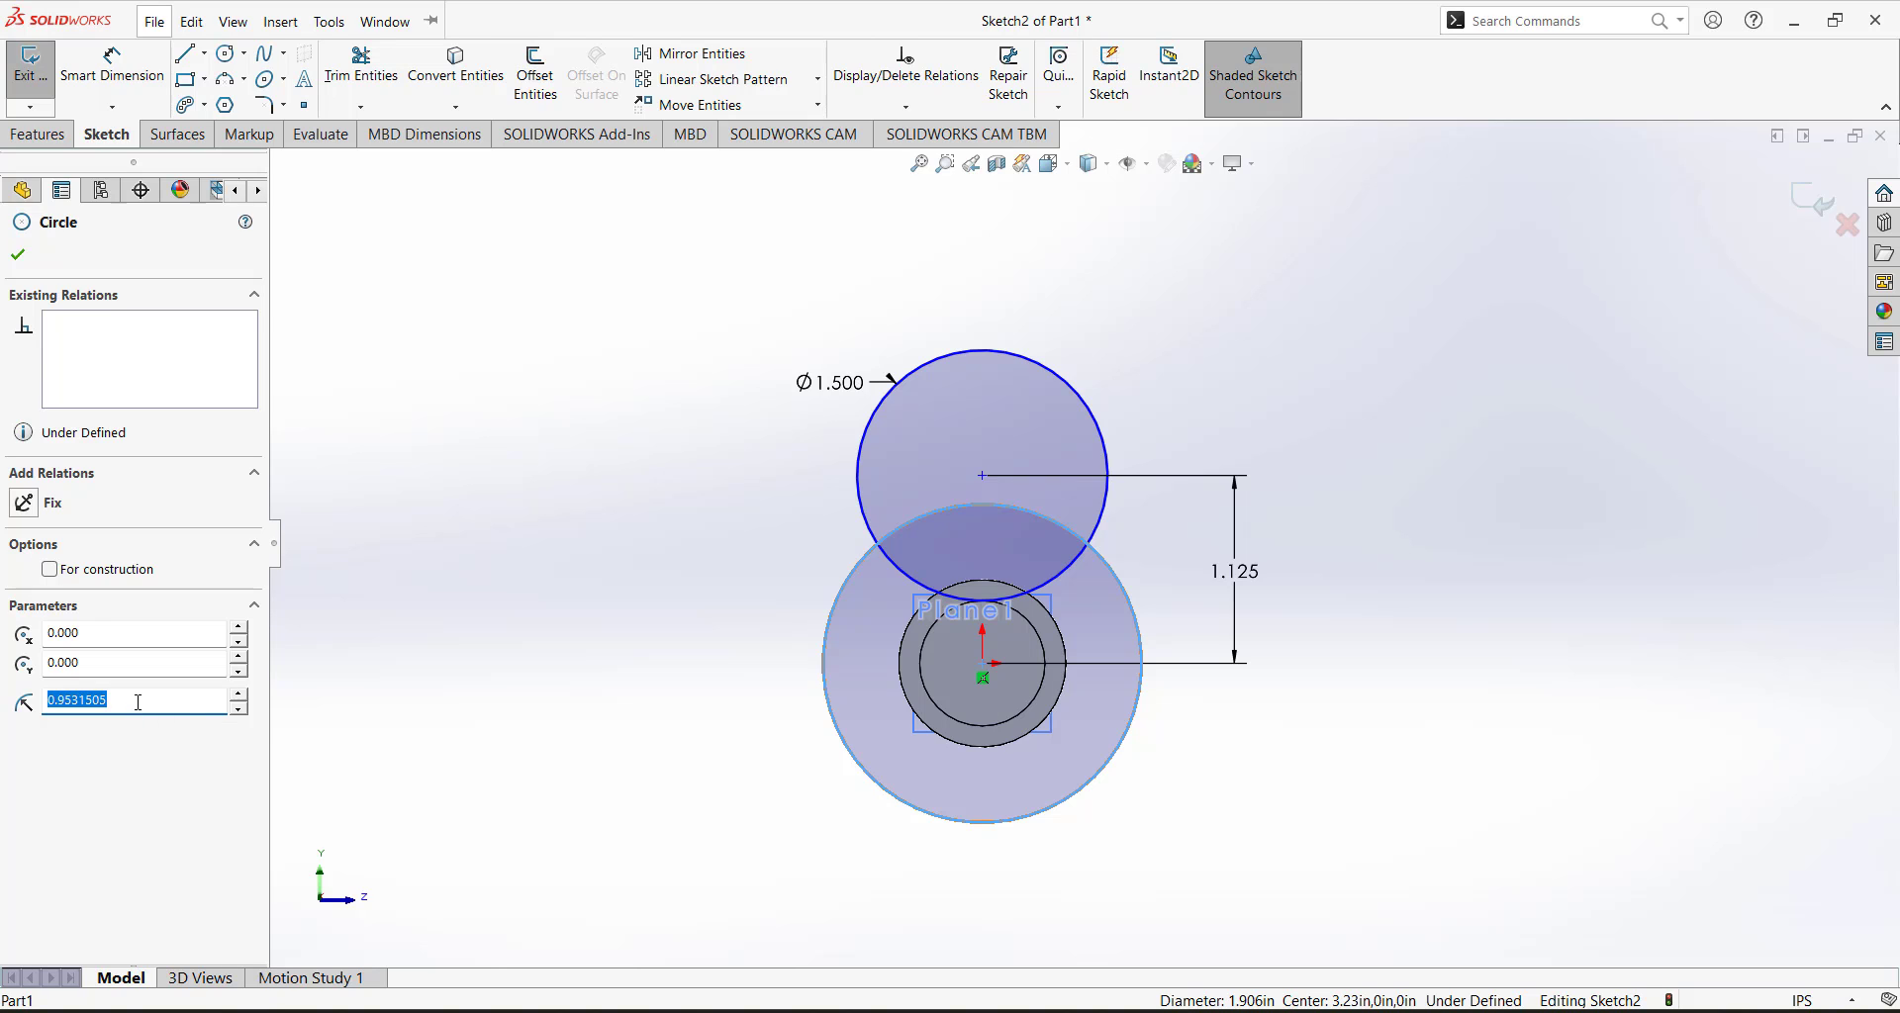
pyautogui.write('2')
pyautogui.press('Return')
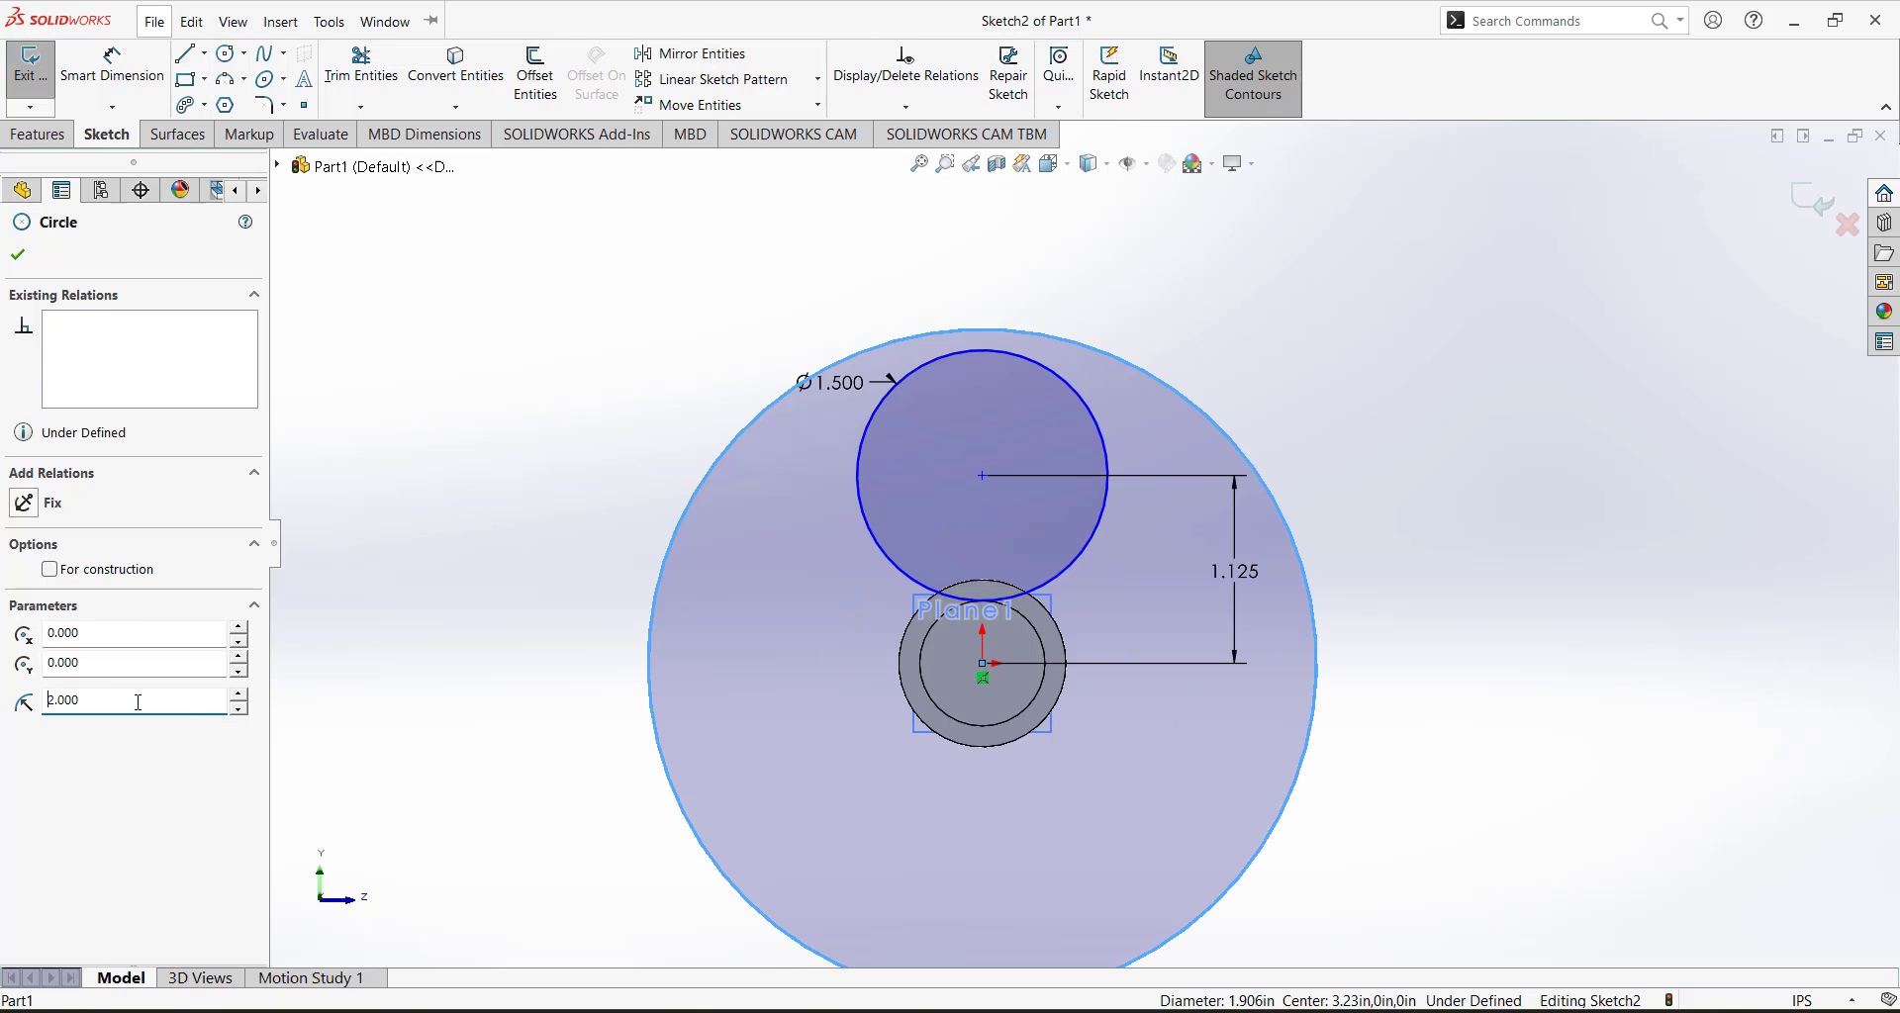
pyautogui.click(413, 557)
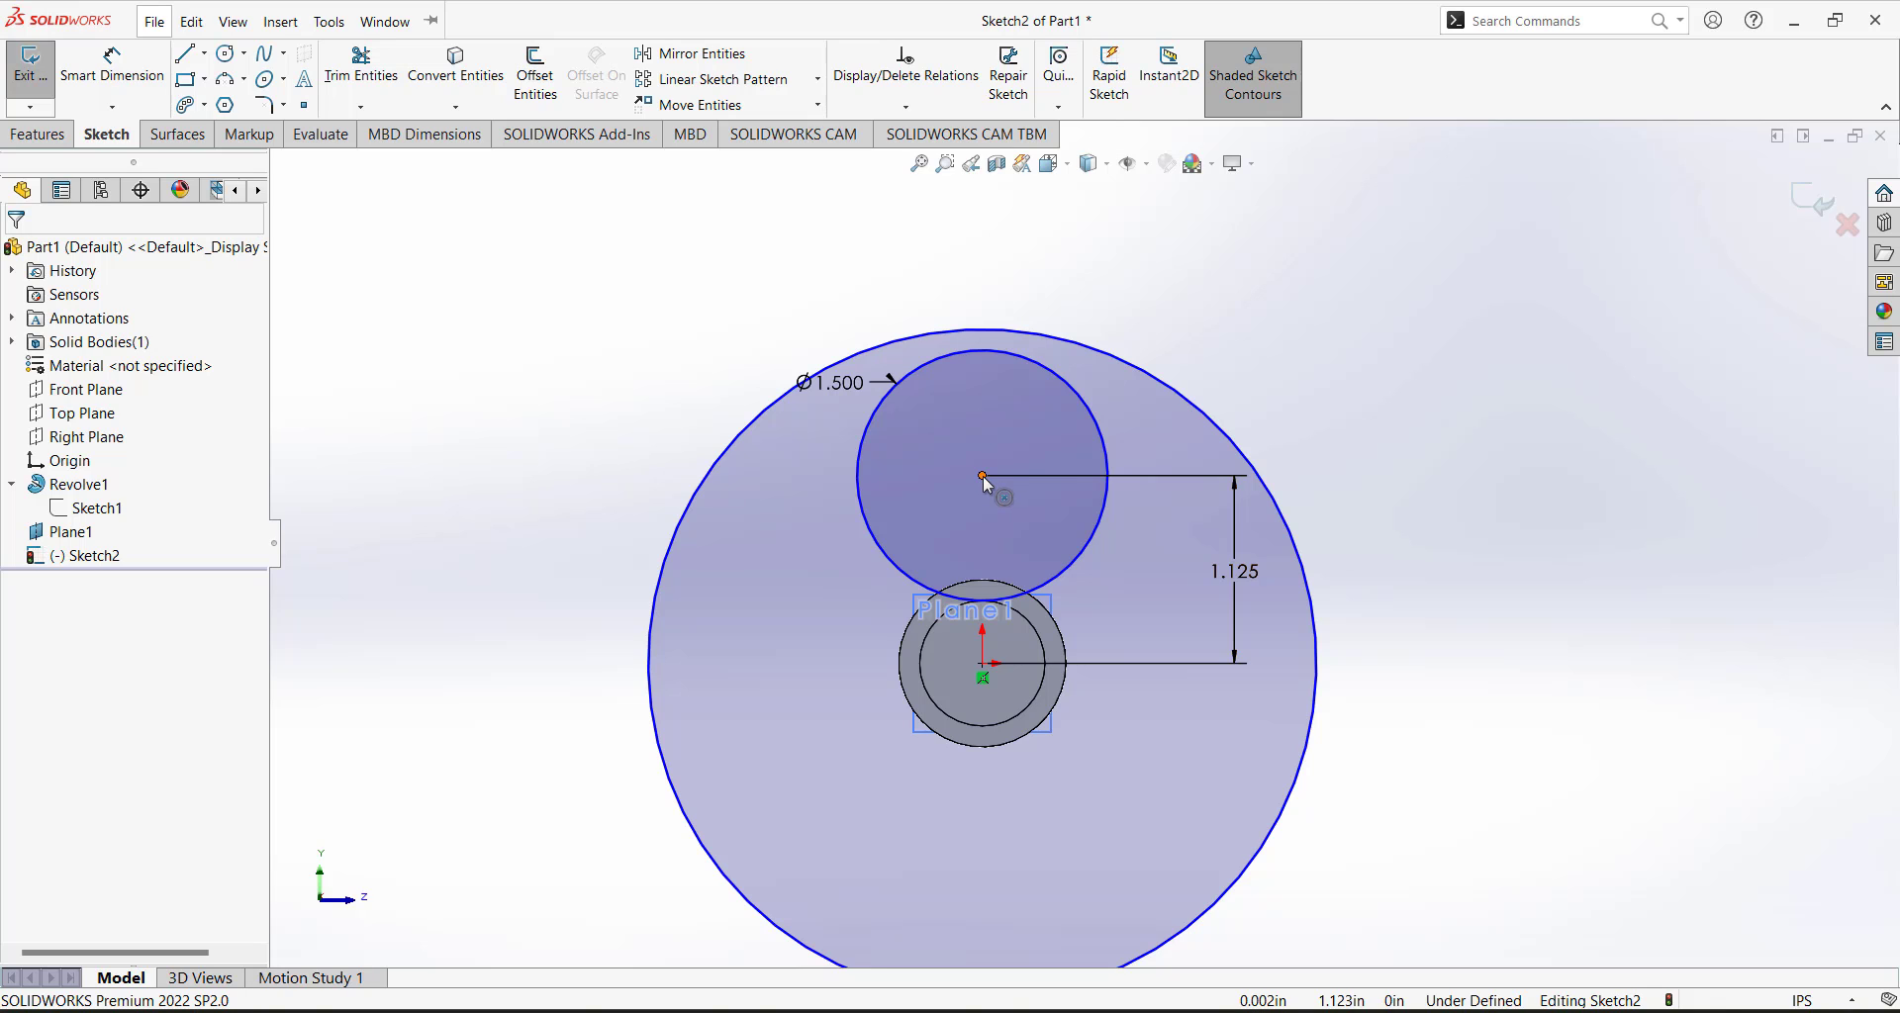
# Add a Vertical relation between the upper circle's centre and the centre point at the origin.
pyautogui.click(983, 664)
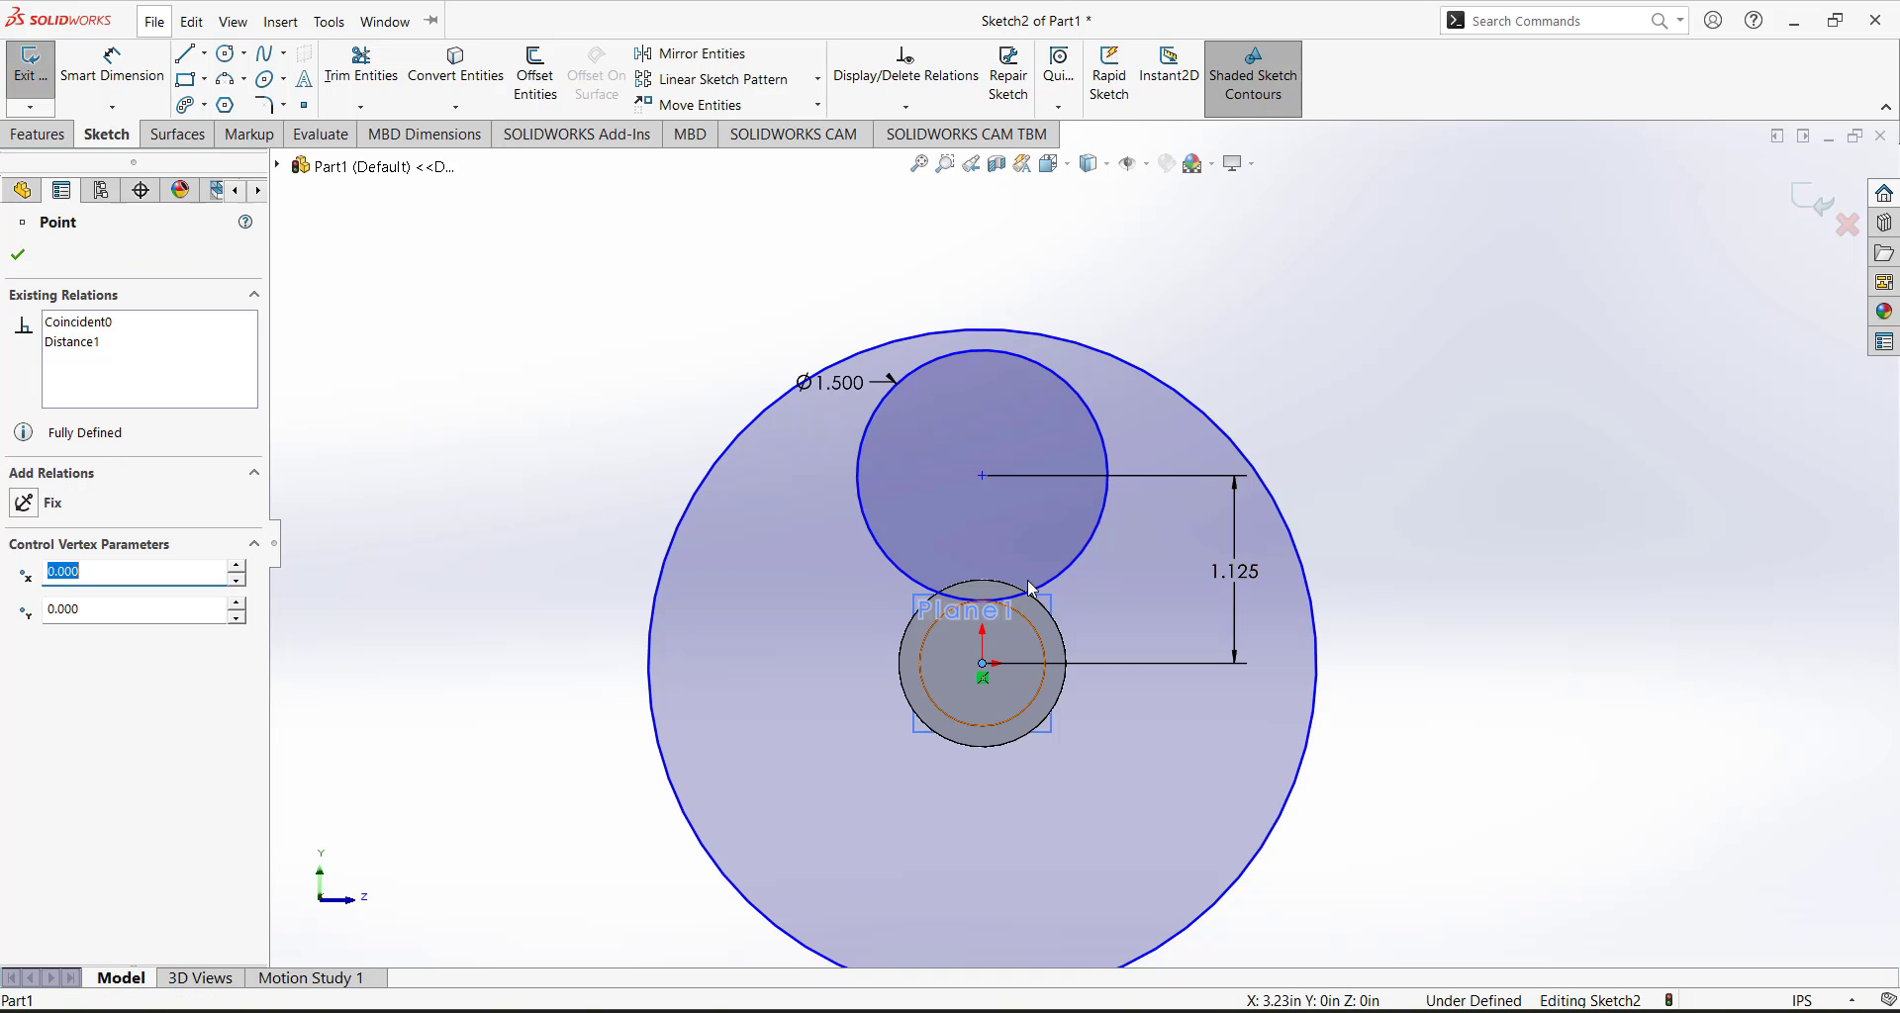
pyautogui.keyDown('ctrl'); pyautogui.click(982, 476); pyautogui.keyUp('ctrl')
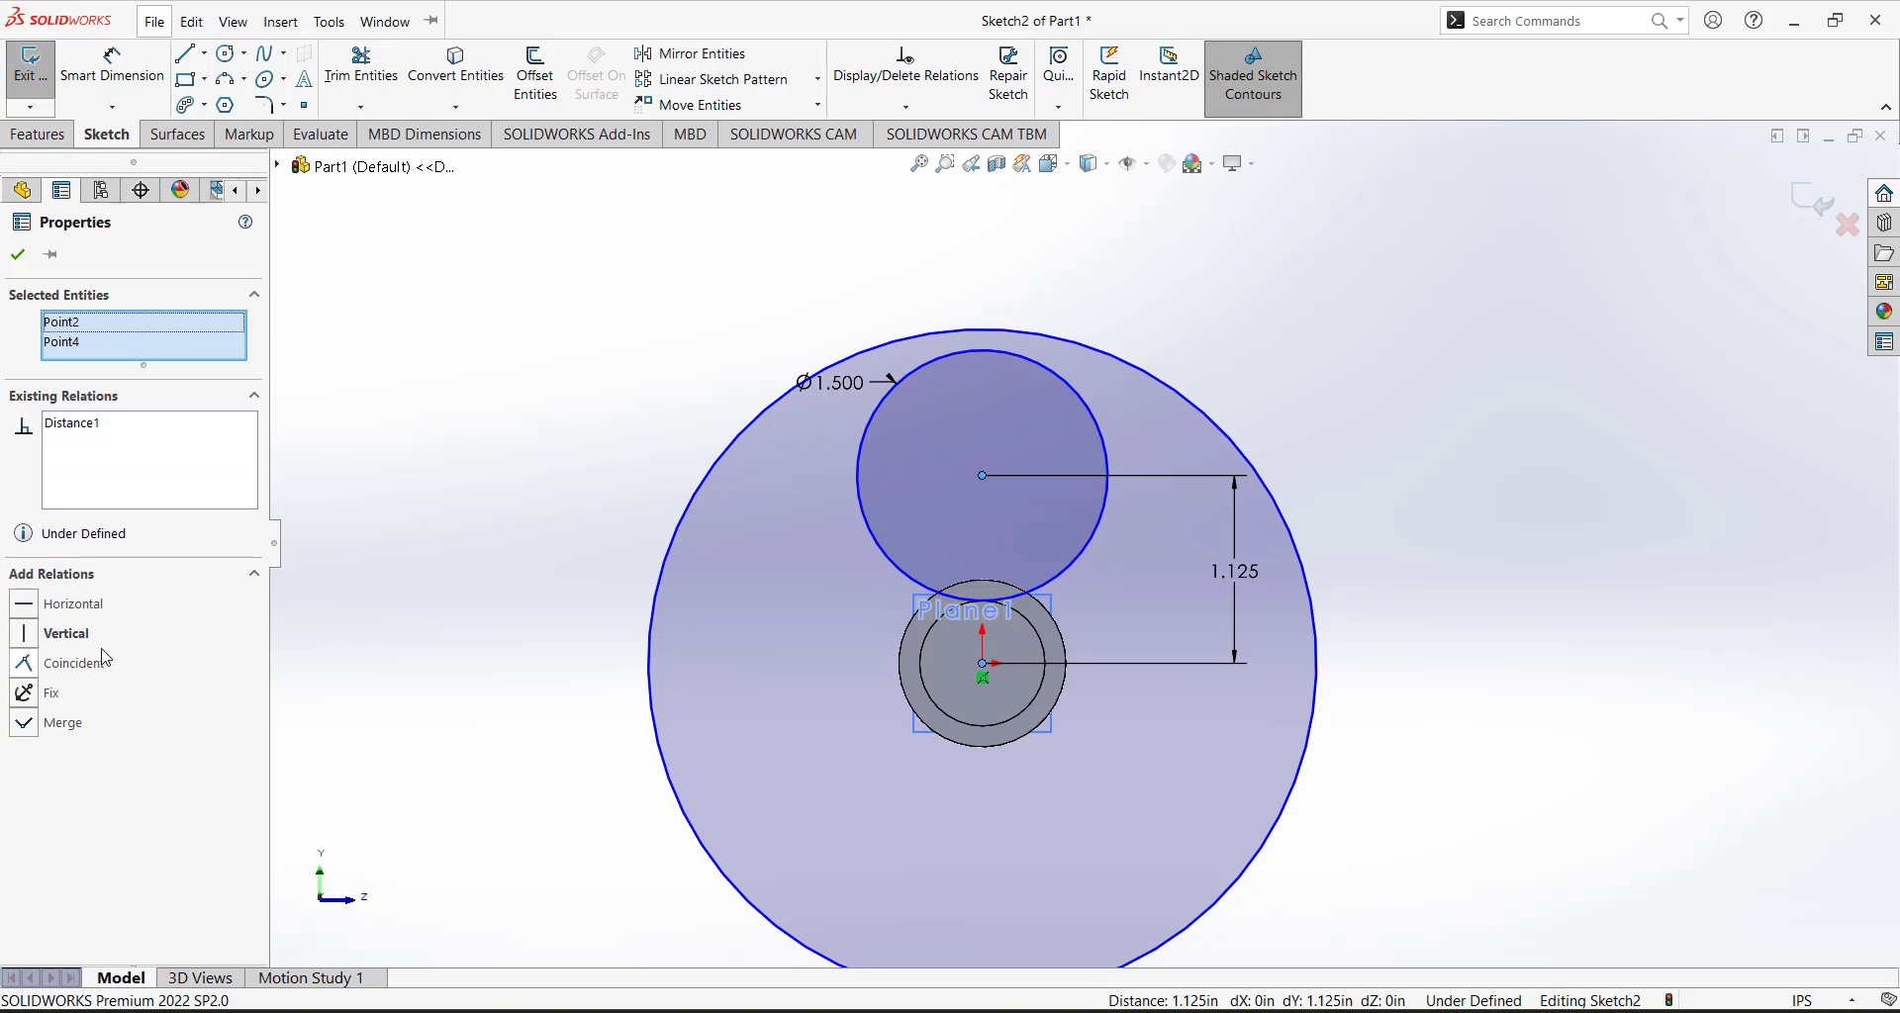
pyautogui.click(33, 638)
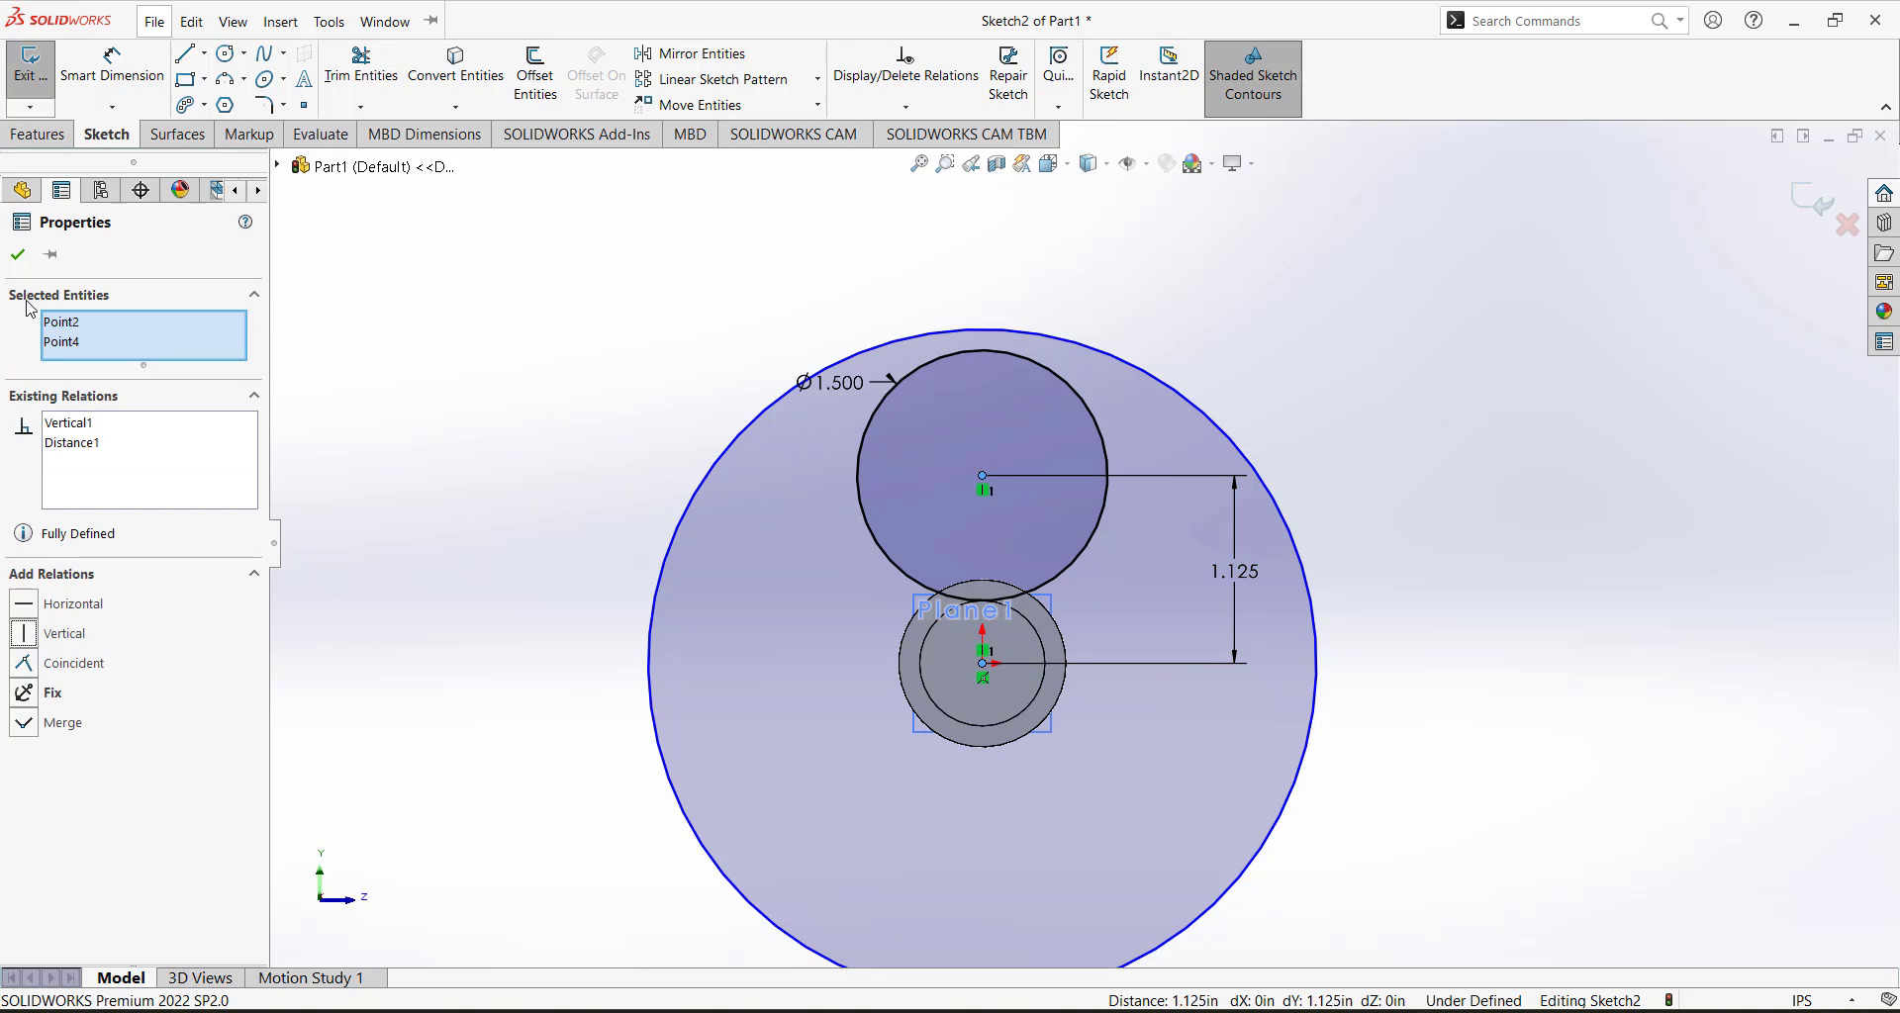
pyautogui.click(18, 254)
pyautogui.click(154, 20)
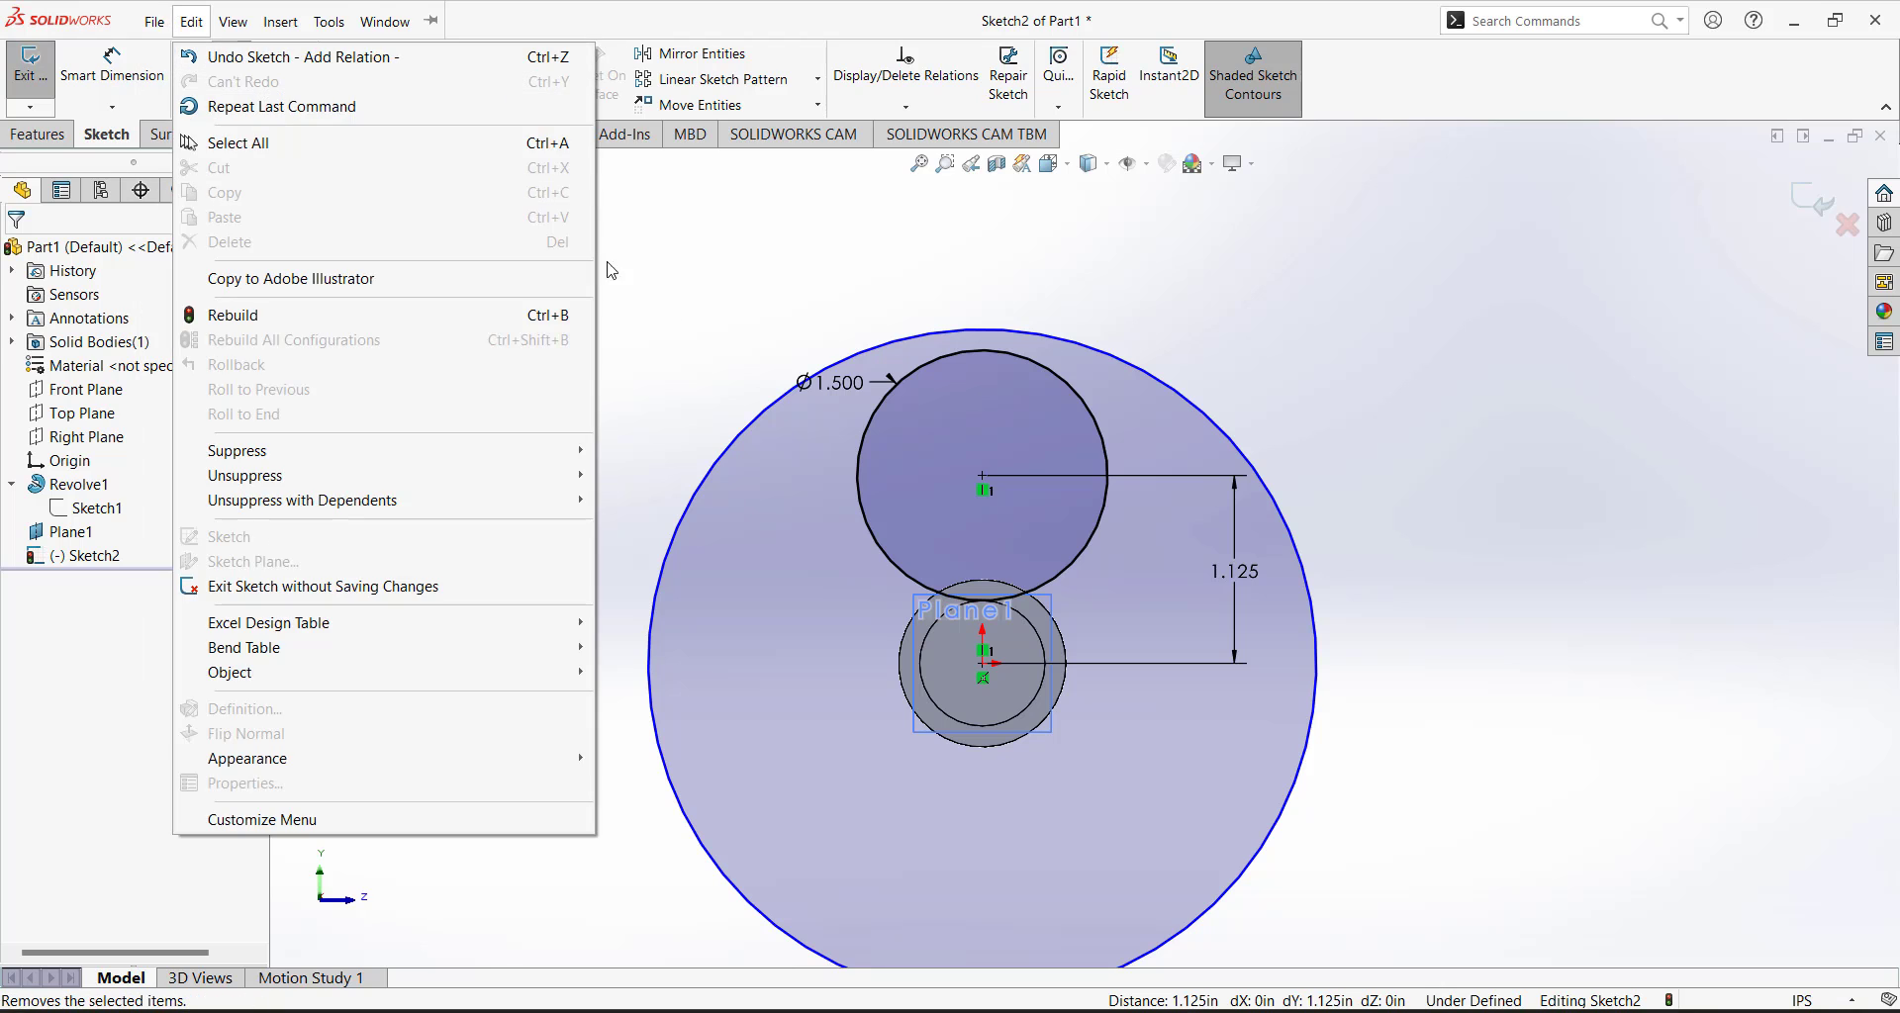
pyautogui.click(701, 280)
# Draw a vertical centerline about 1.06 in long downward from the origin.
pyautogui.click(204, 53)
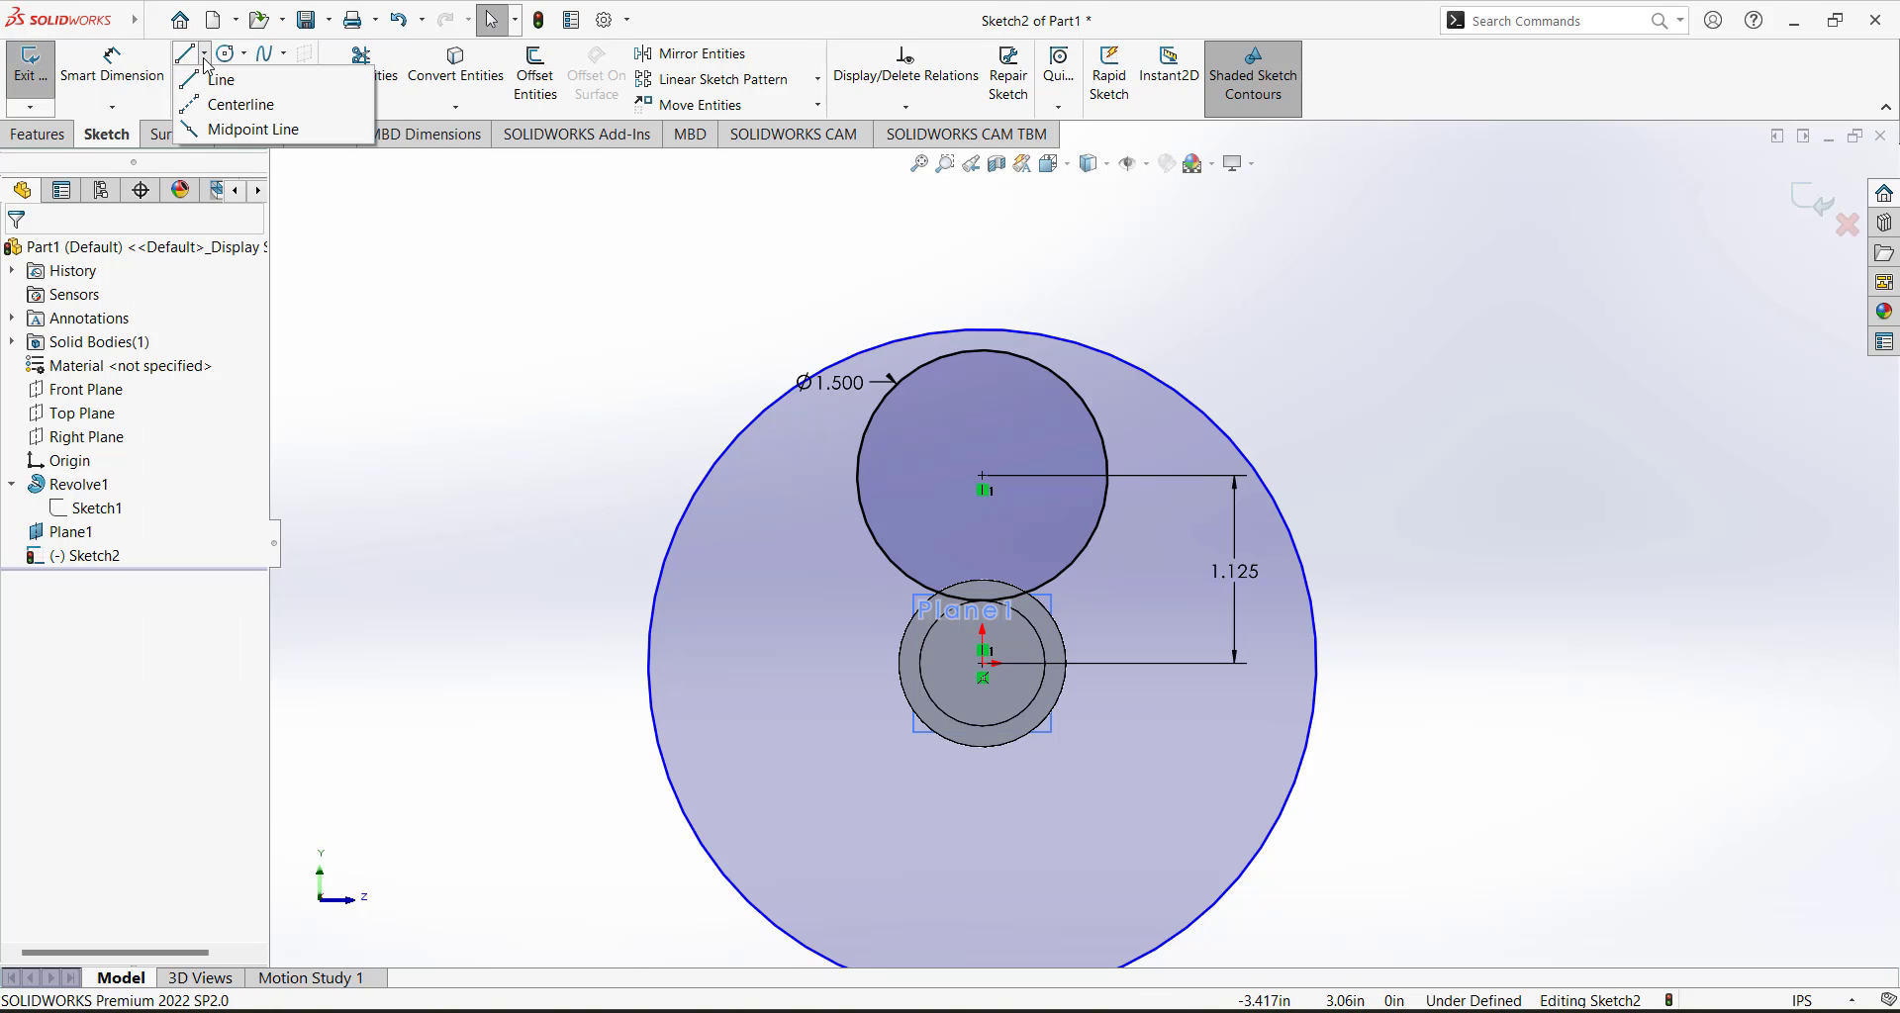
pyautogui.click(239, 98)
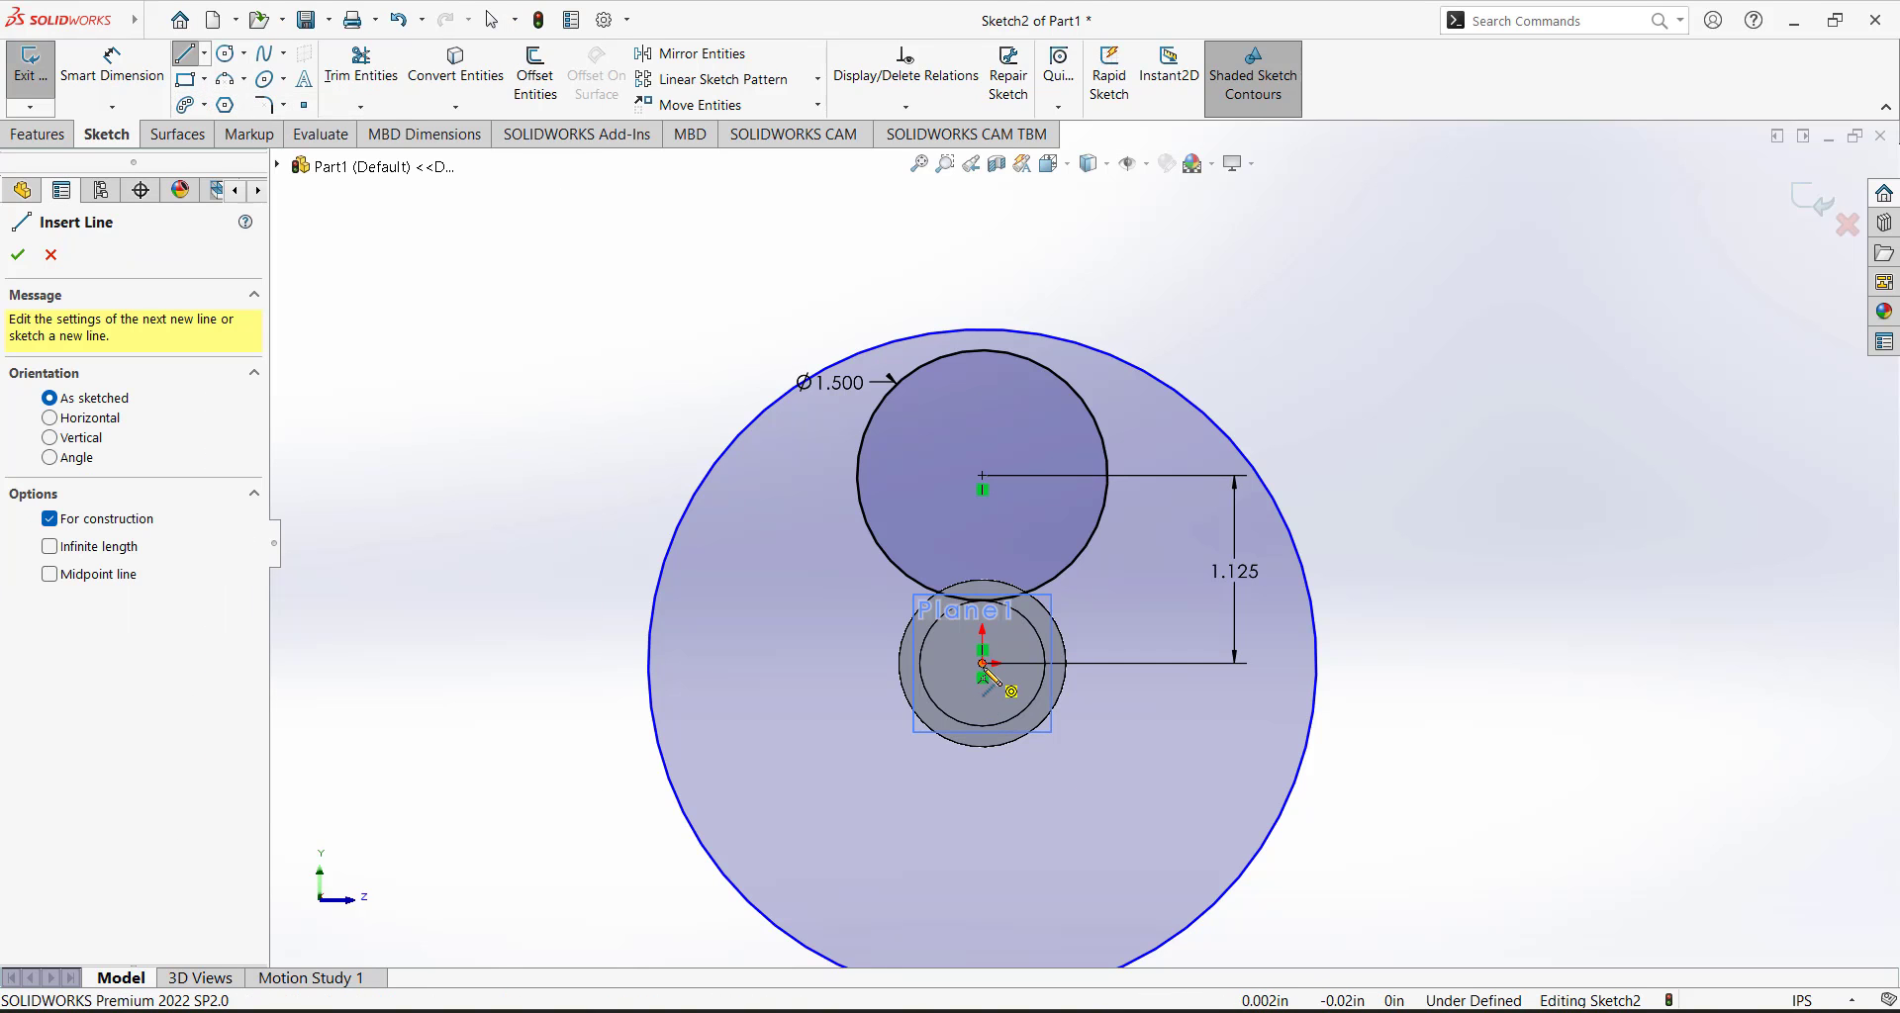
pyautogui.click(983, 677)
pyautogui.click(983, 841)
pyautogui.rightClick(1039, 770)
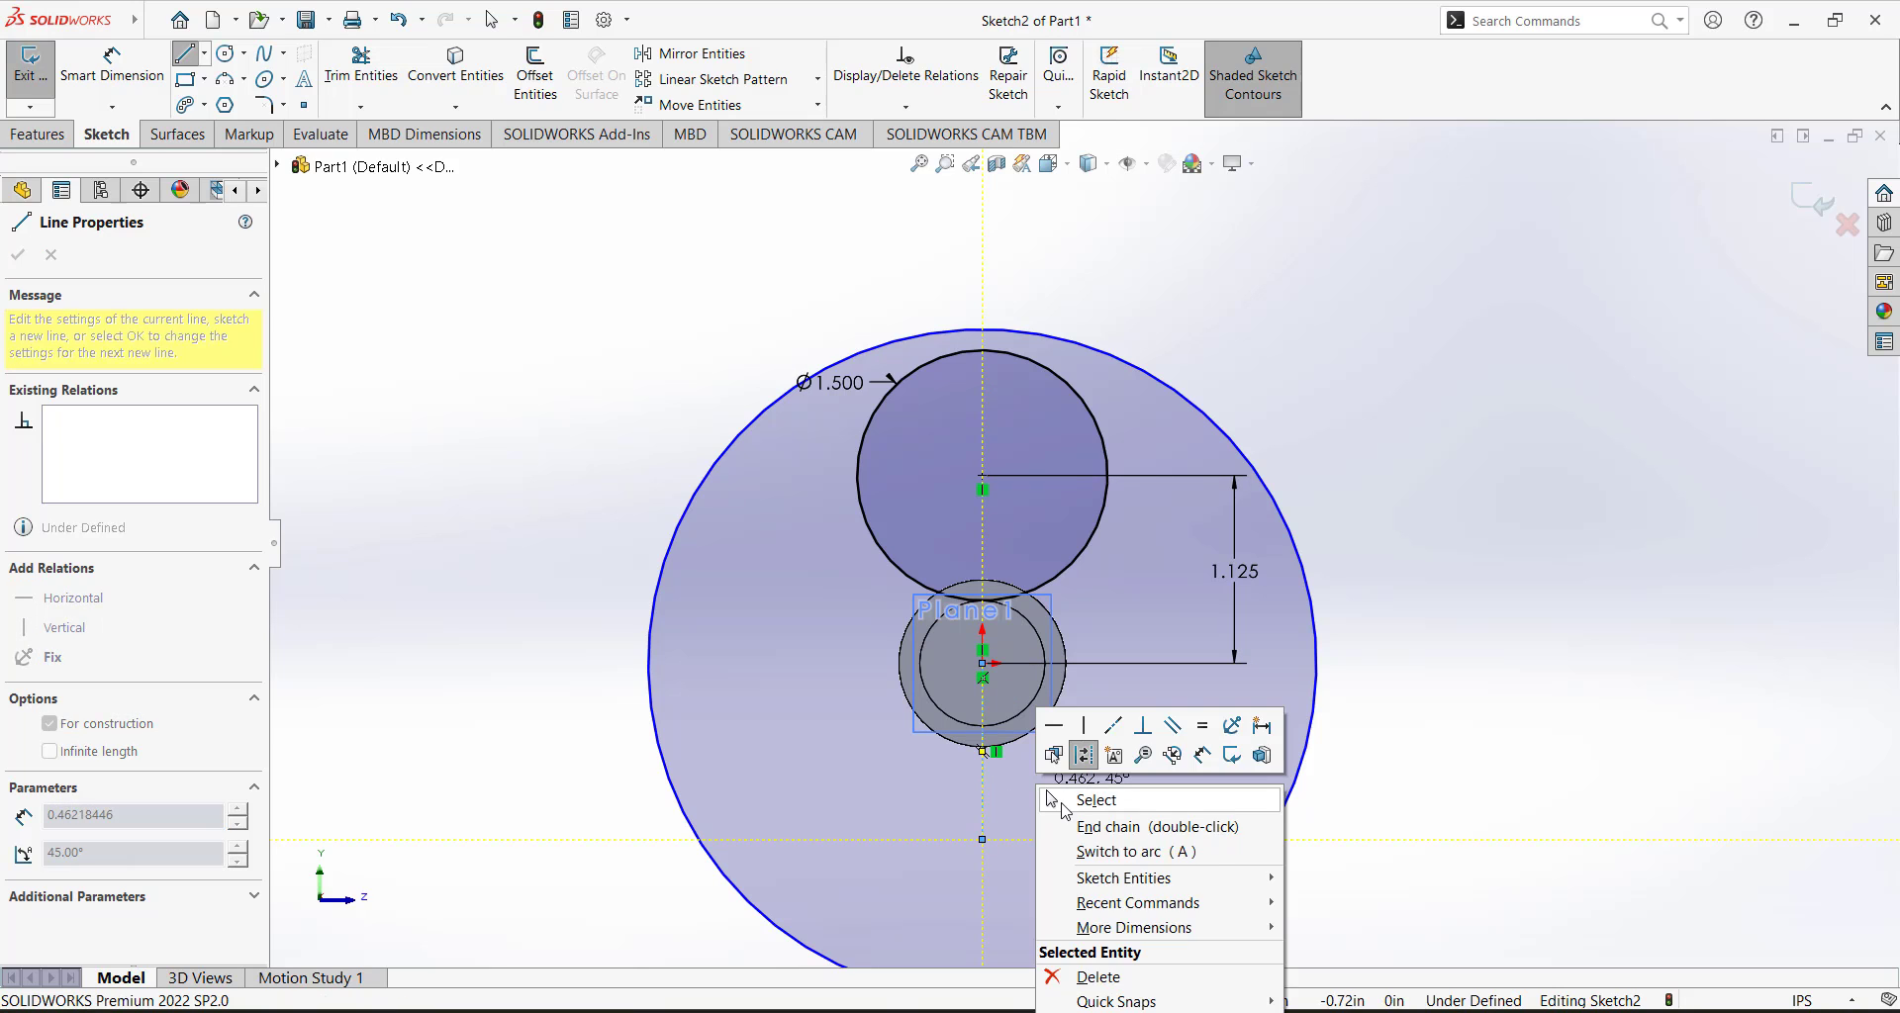
pyautogui.click(1074, 788)
# Draw a line about 2.82 in long from the left side of the 1.5 in circle, tangent to it, down to the 2 in radius circle.
pyautogui.press('l')
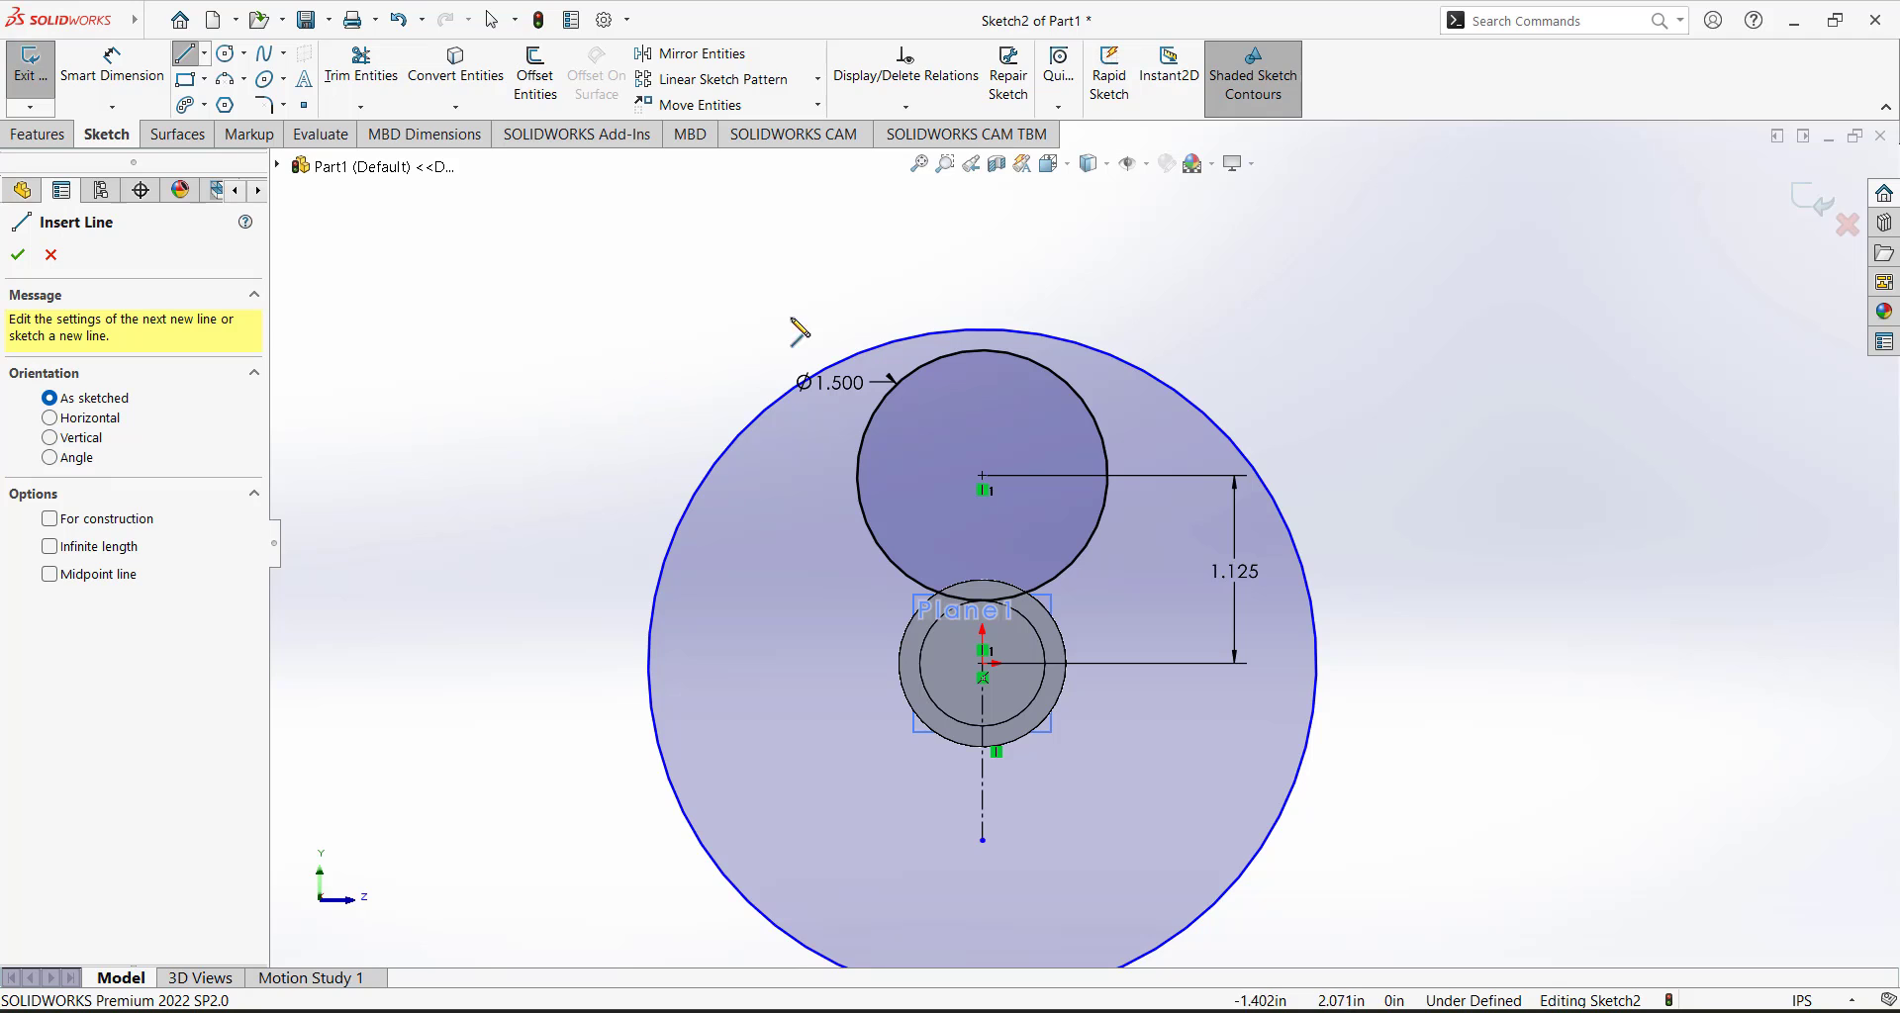
pyautogui.click(865, 513)
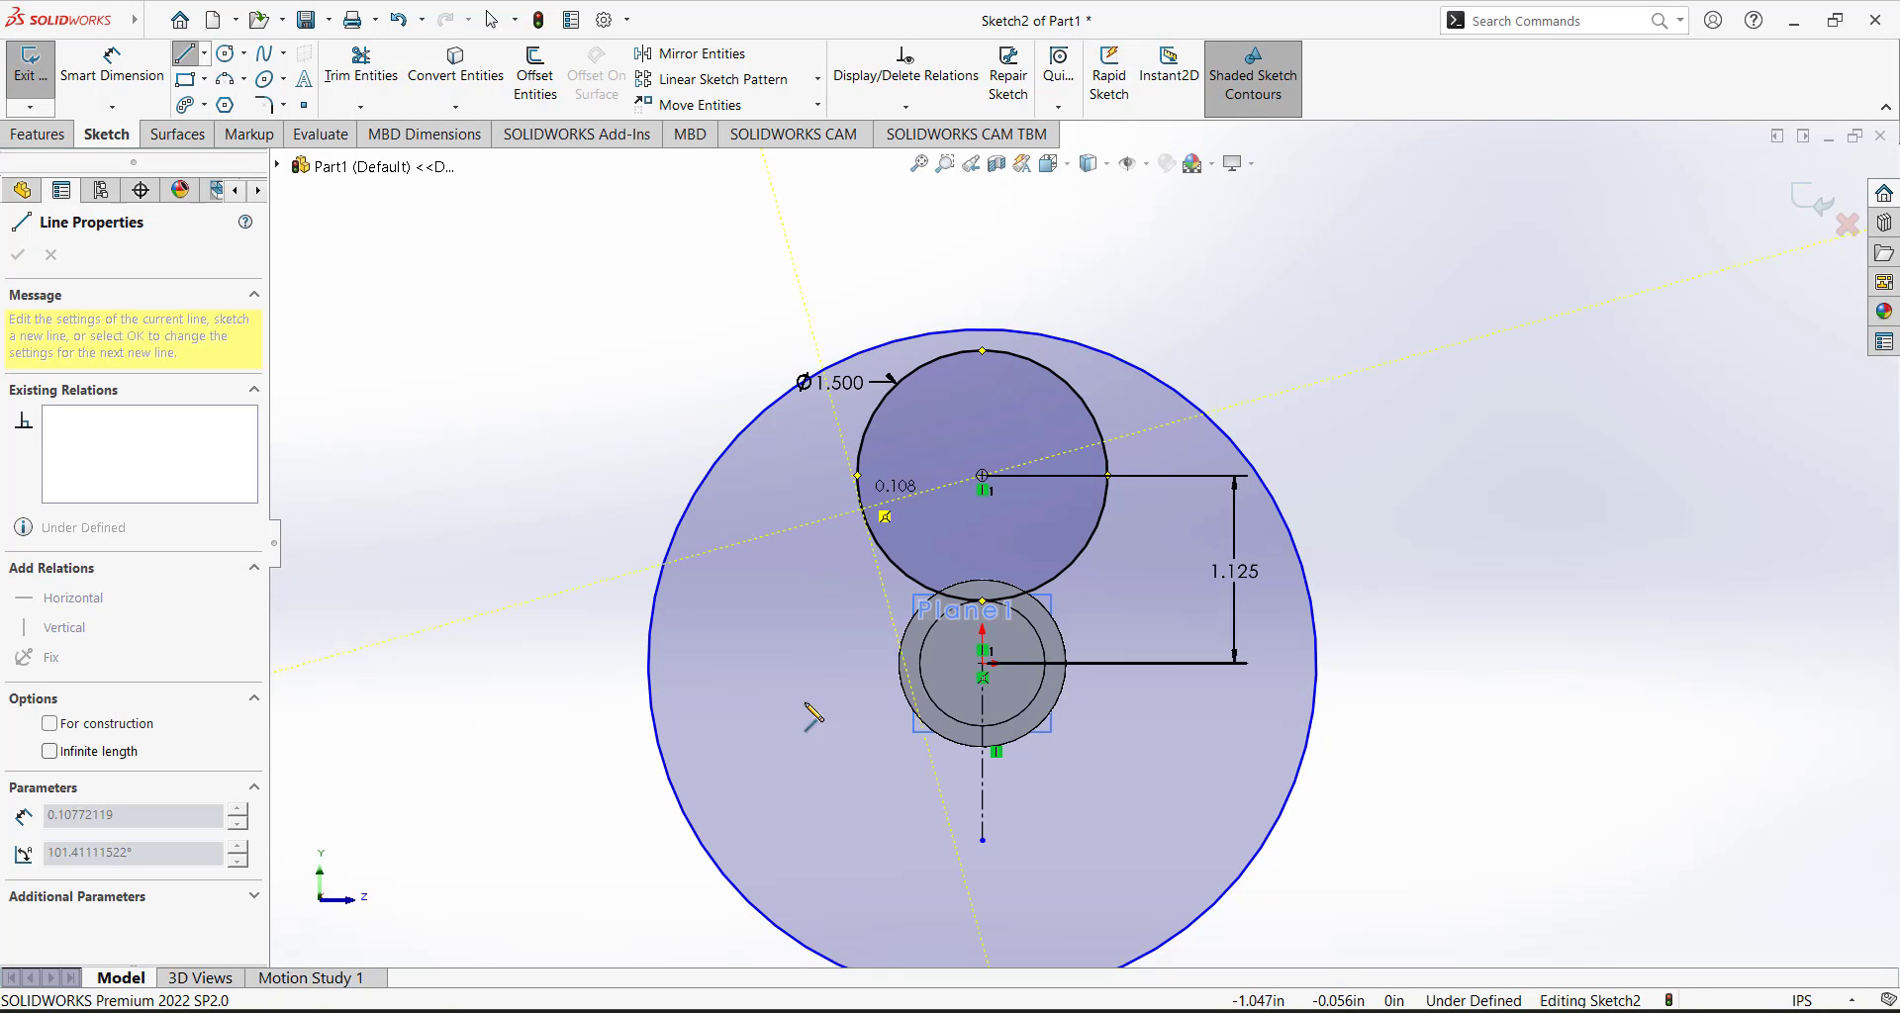
pyautogui.doubleClick(750, 895)
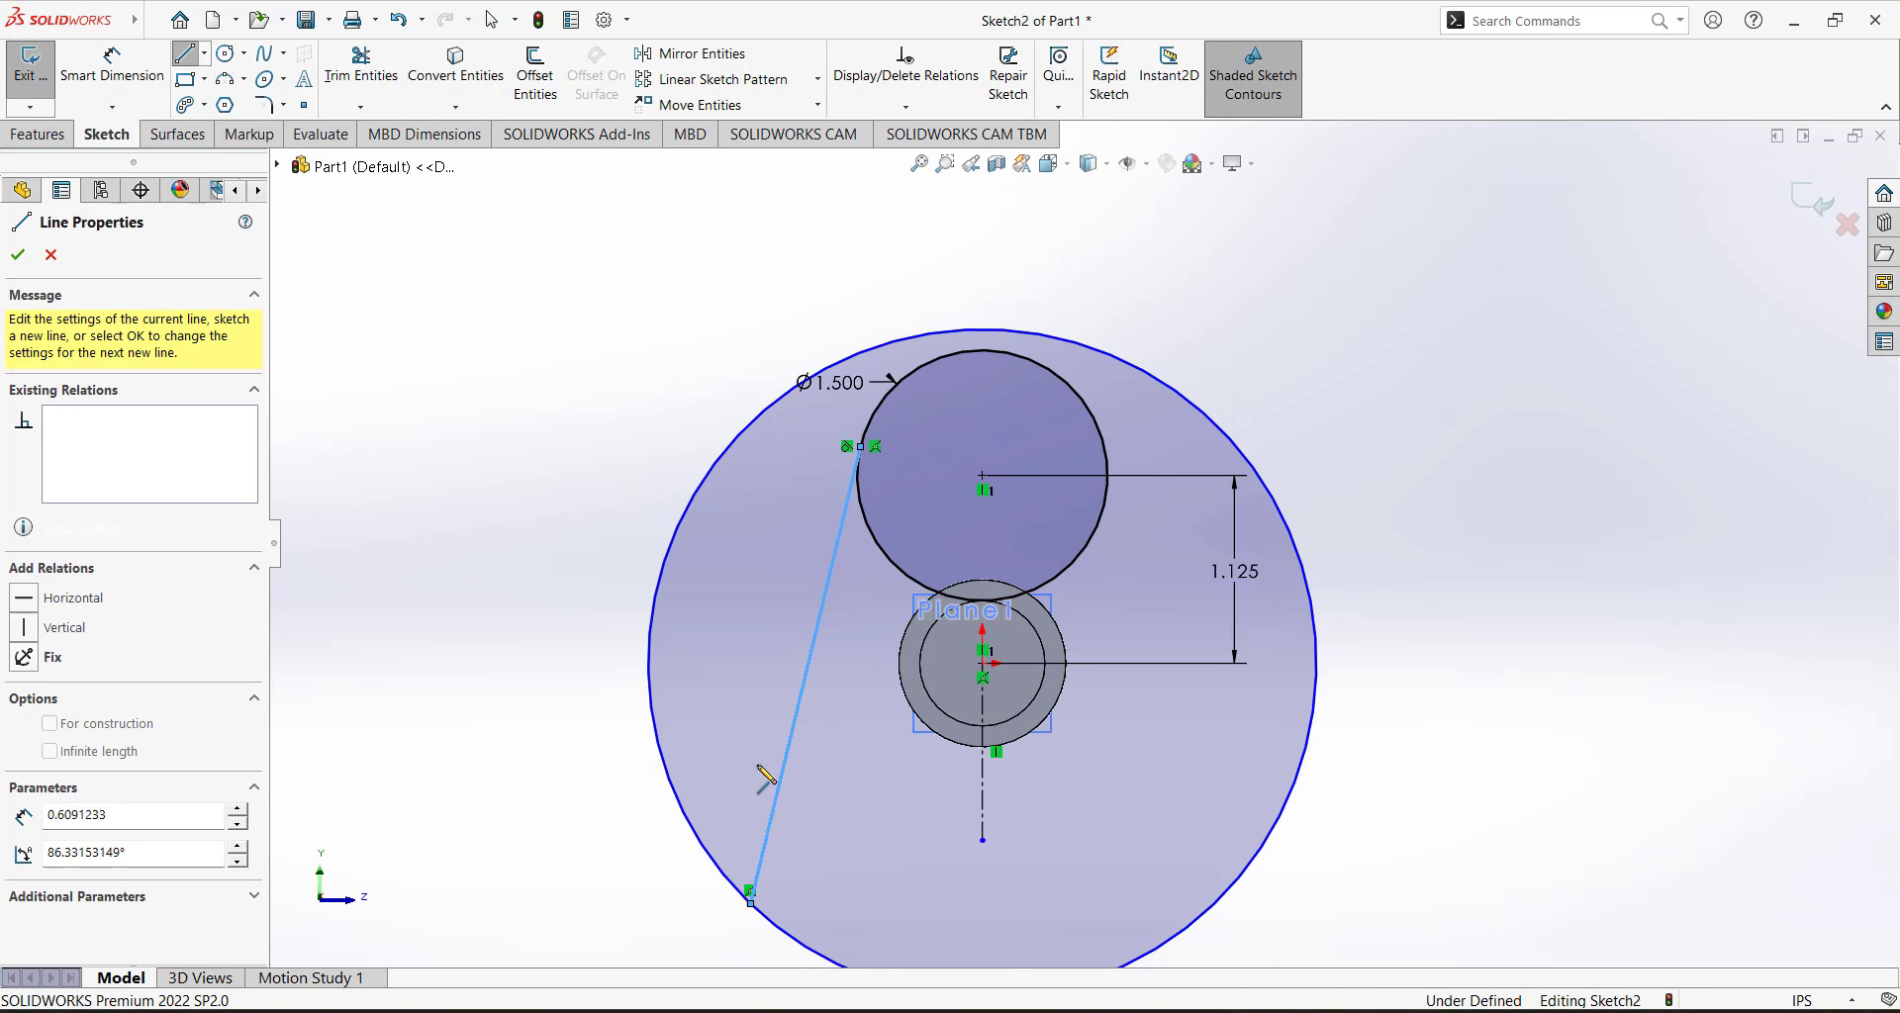
pyautogui.rightClick(746, 673)
pyautogui.click(767, 688)
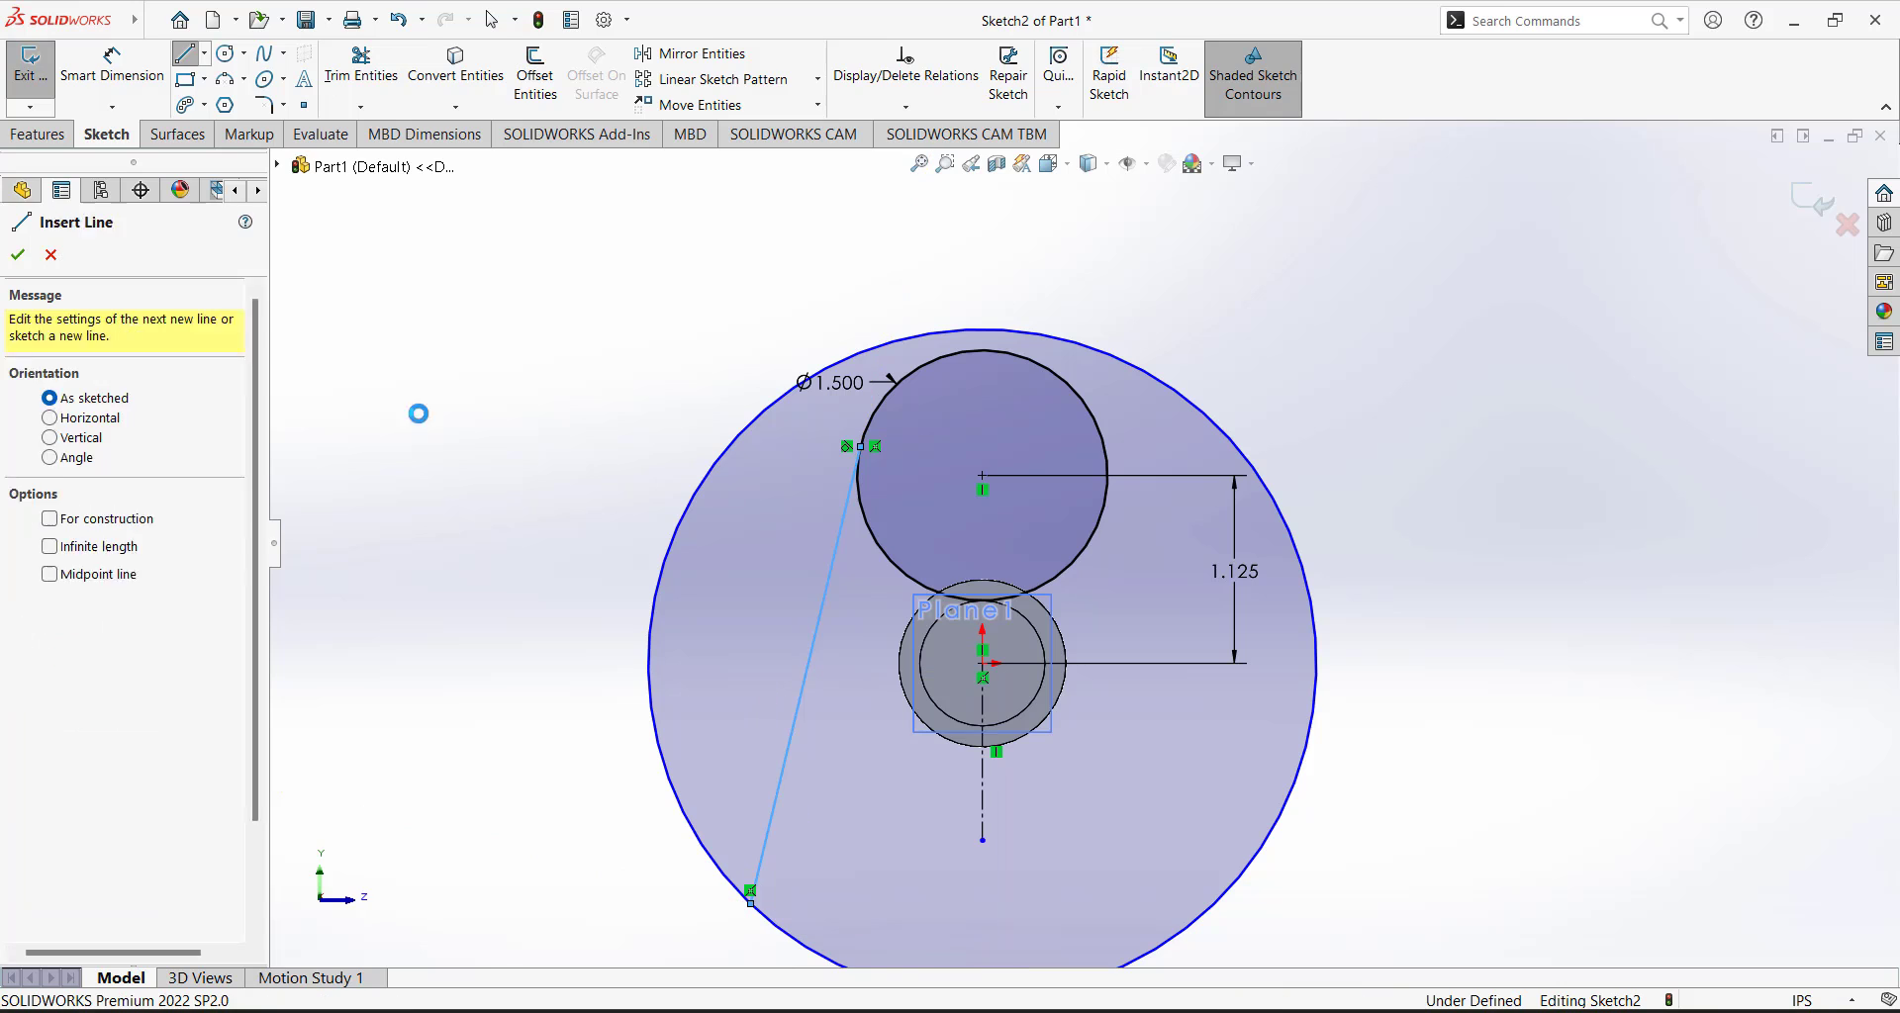
# Draw a line about 2.89 in long from the right side of the 1.5 in circle, tangent to it, down to the large circle.
pyautogui.click(185, 56)
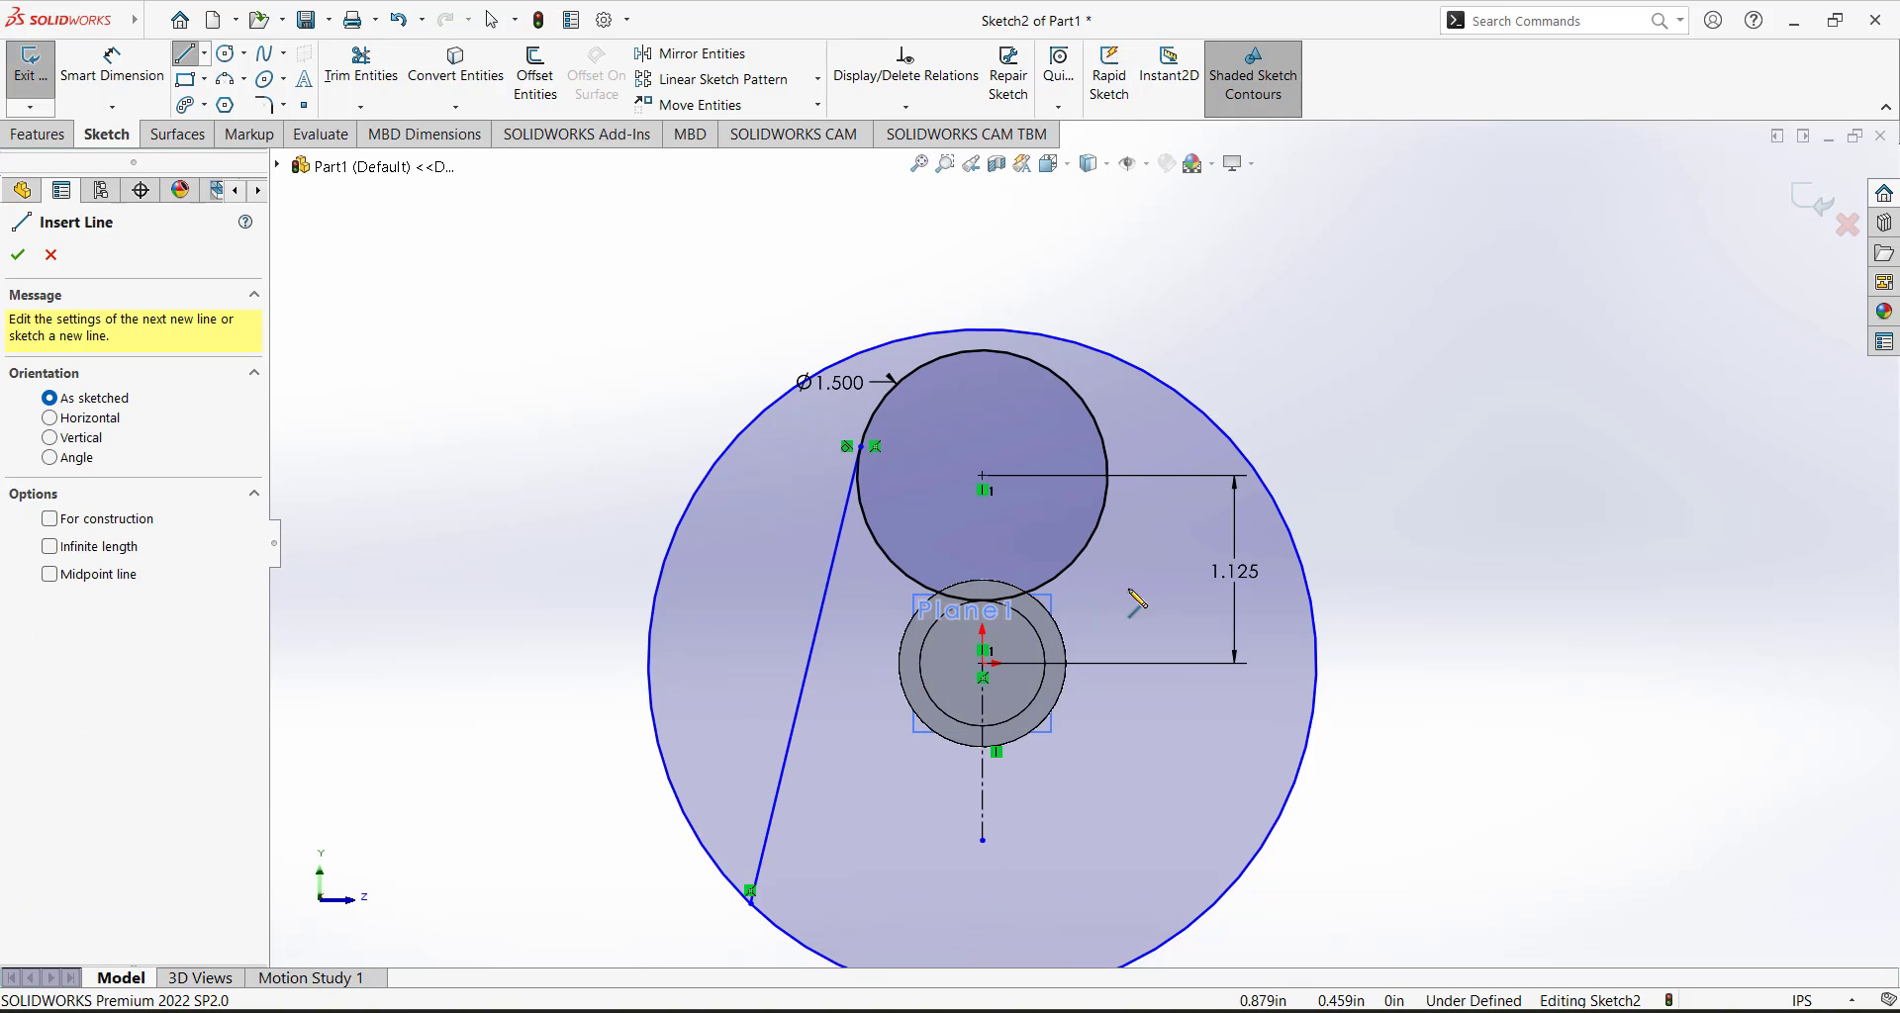
pyautogui.click(1107, 490)
pyautogui.doubleClick(1178, 931)
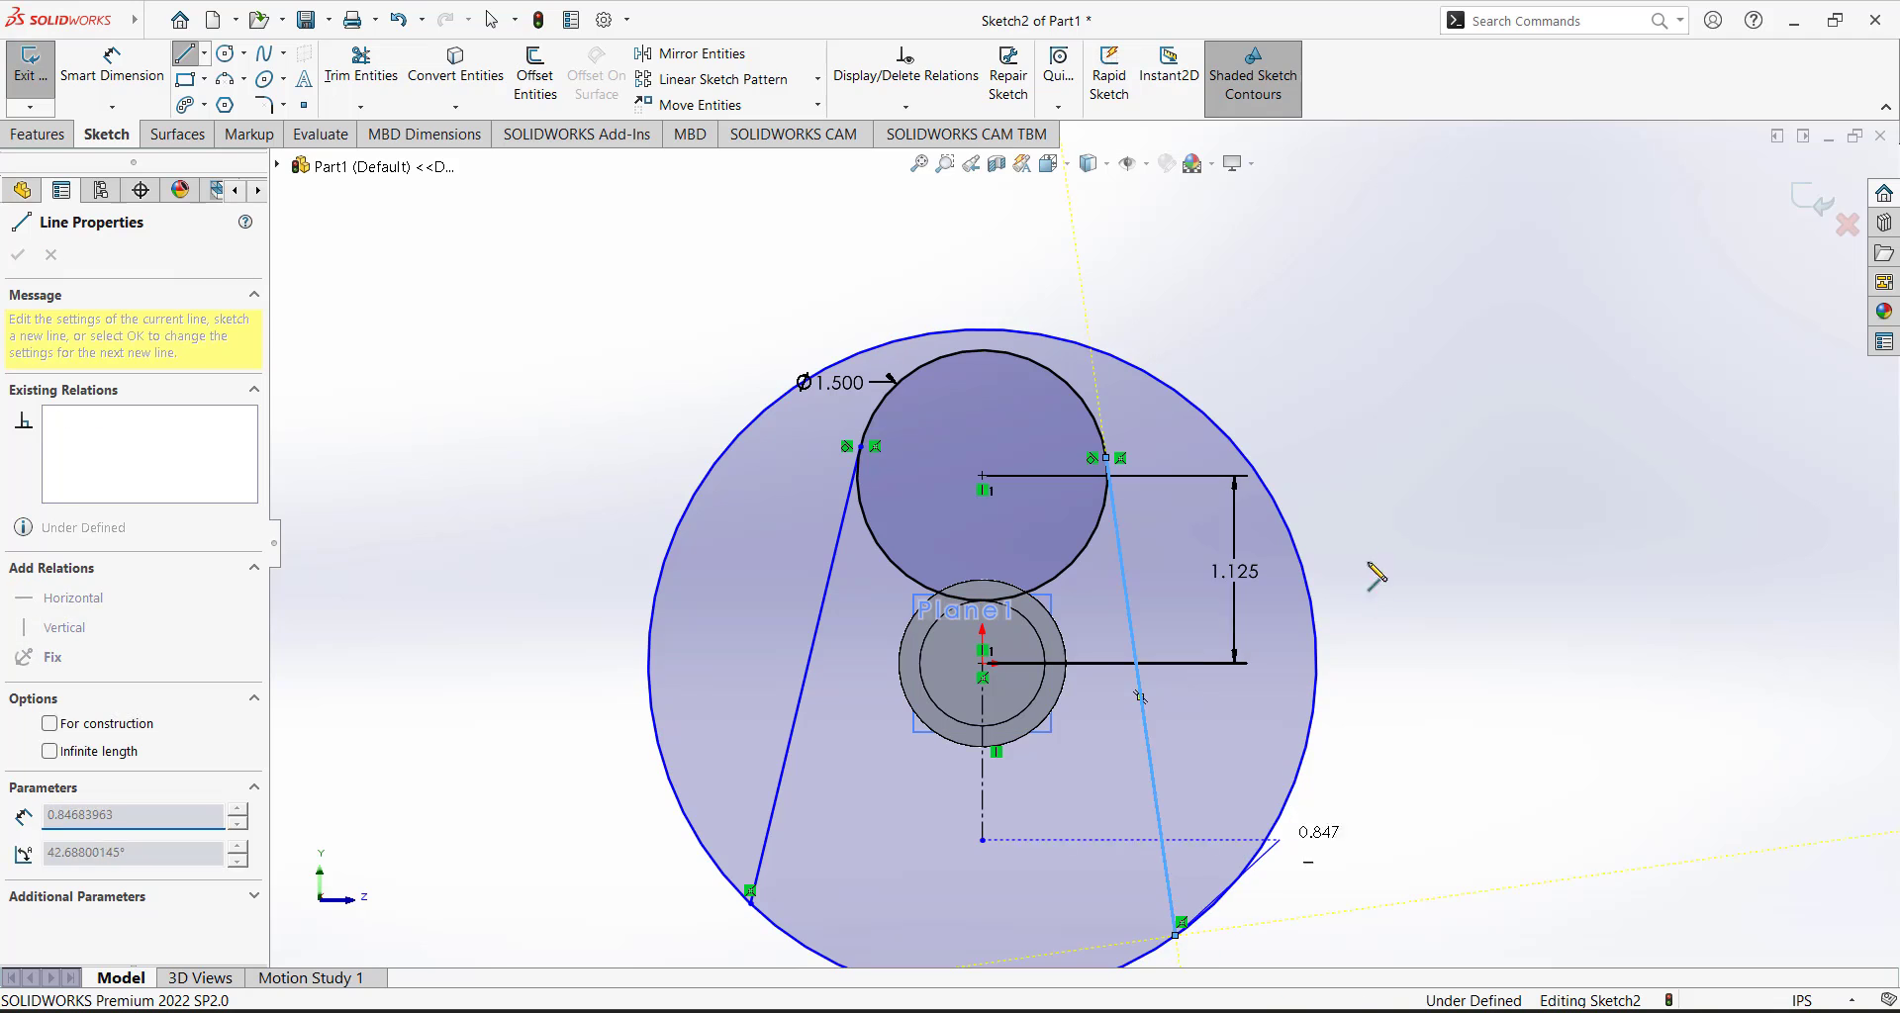
pyautogui.press('Escape')
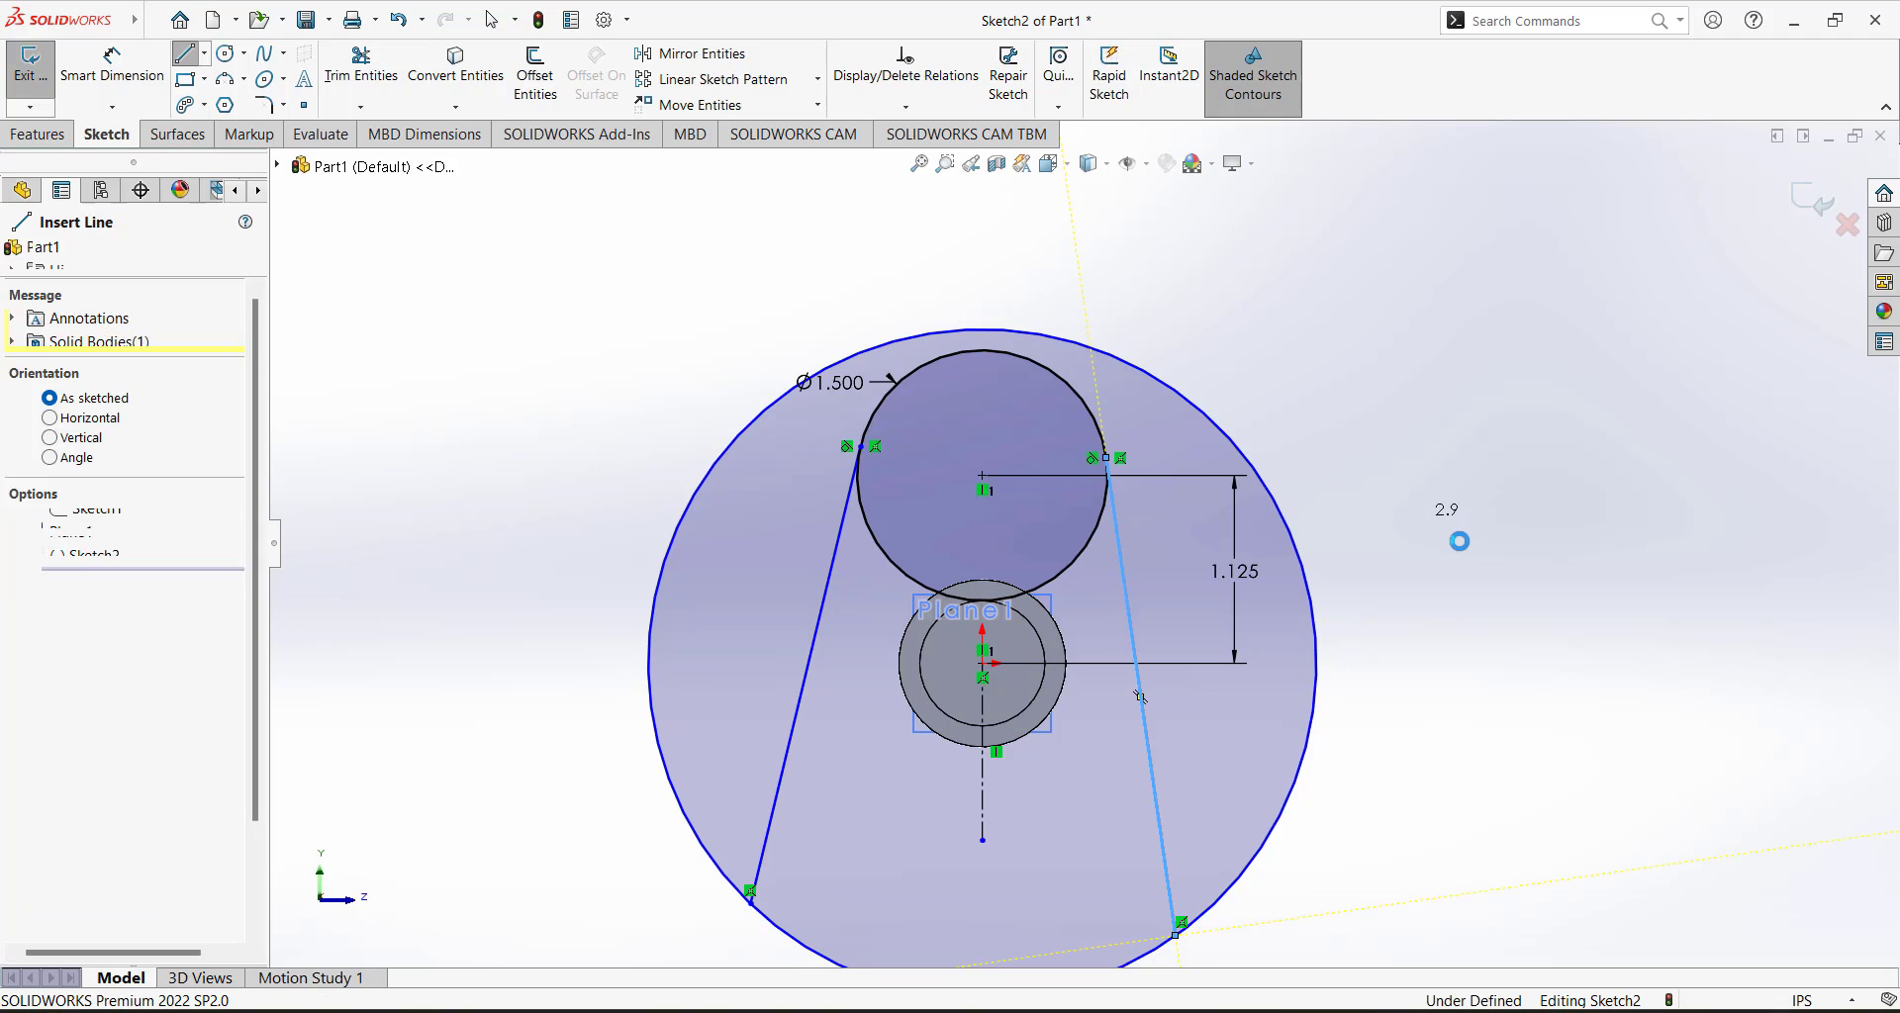
# Trim the large circle, keeping only its lower arc between the two tangent lines.
pyautogui.scroll(4, 1460, 541)
pyautogui.scroll(-3, 1037, 527)
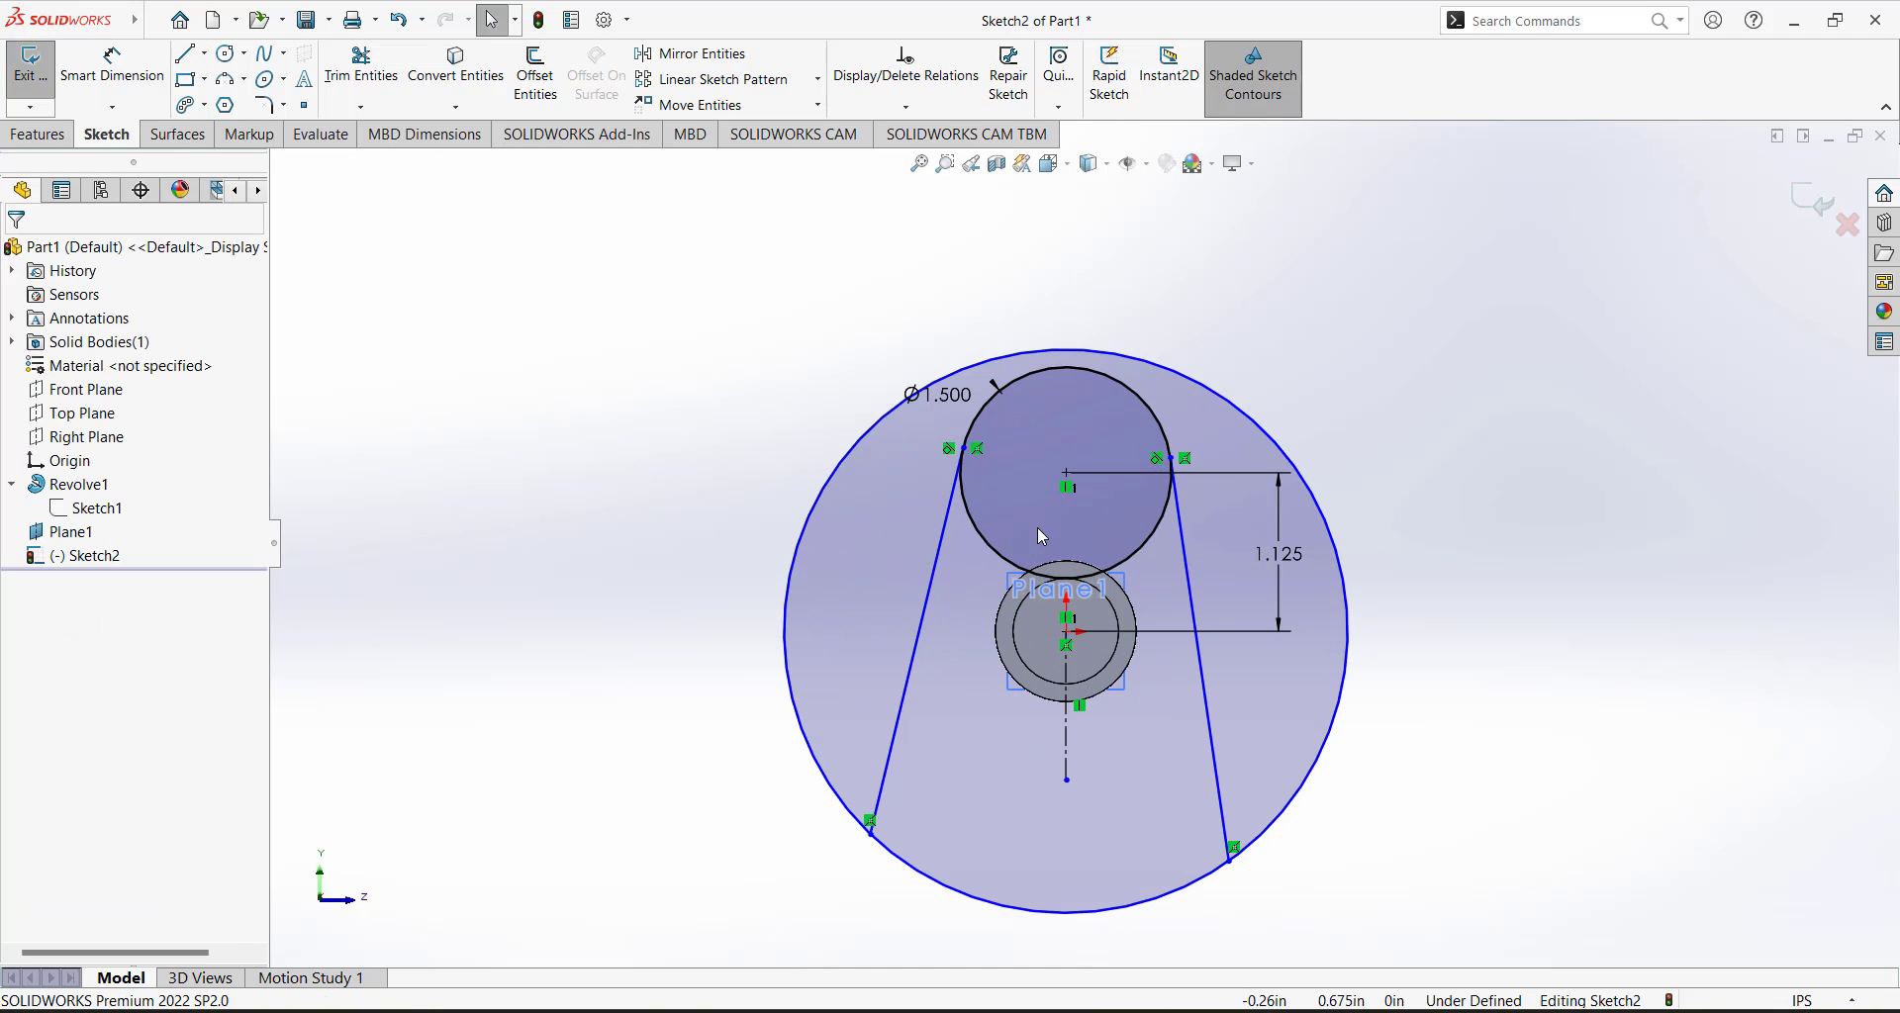
pyautogui.click(361, 67)
pyautogui.click(810, 512)
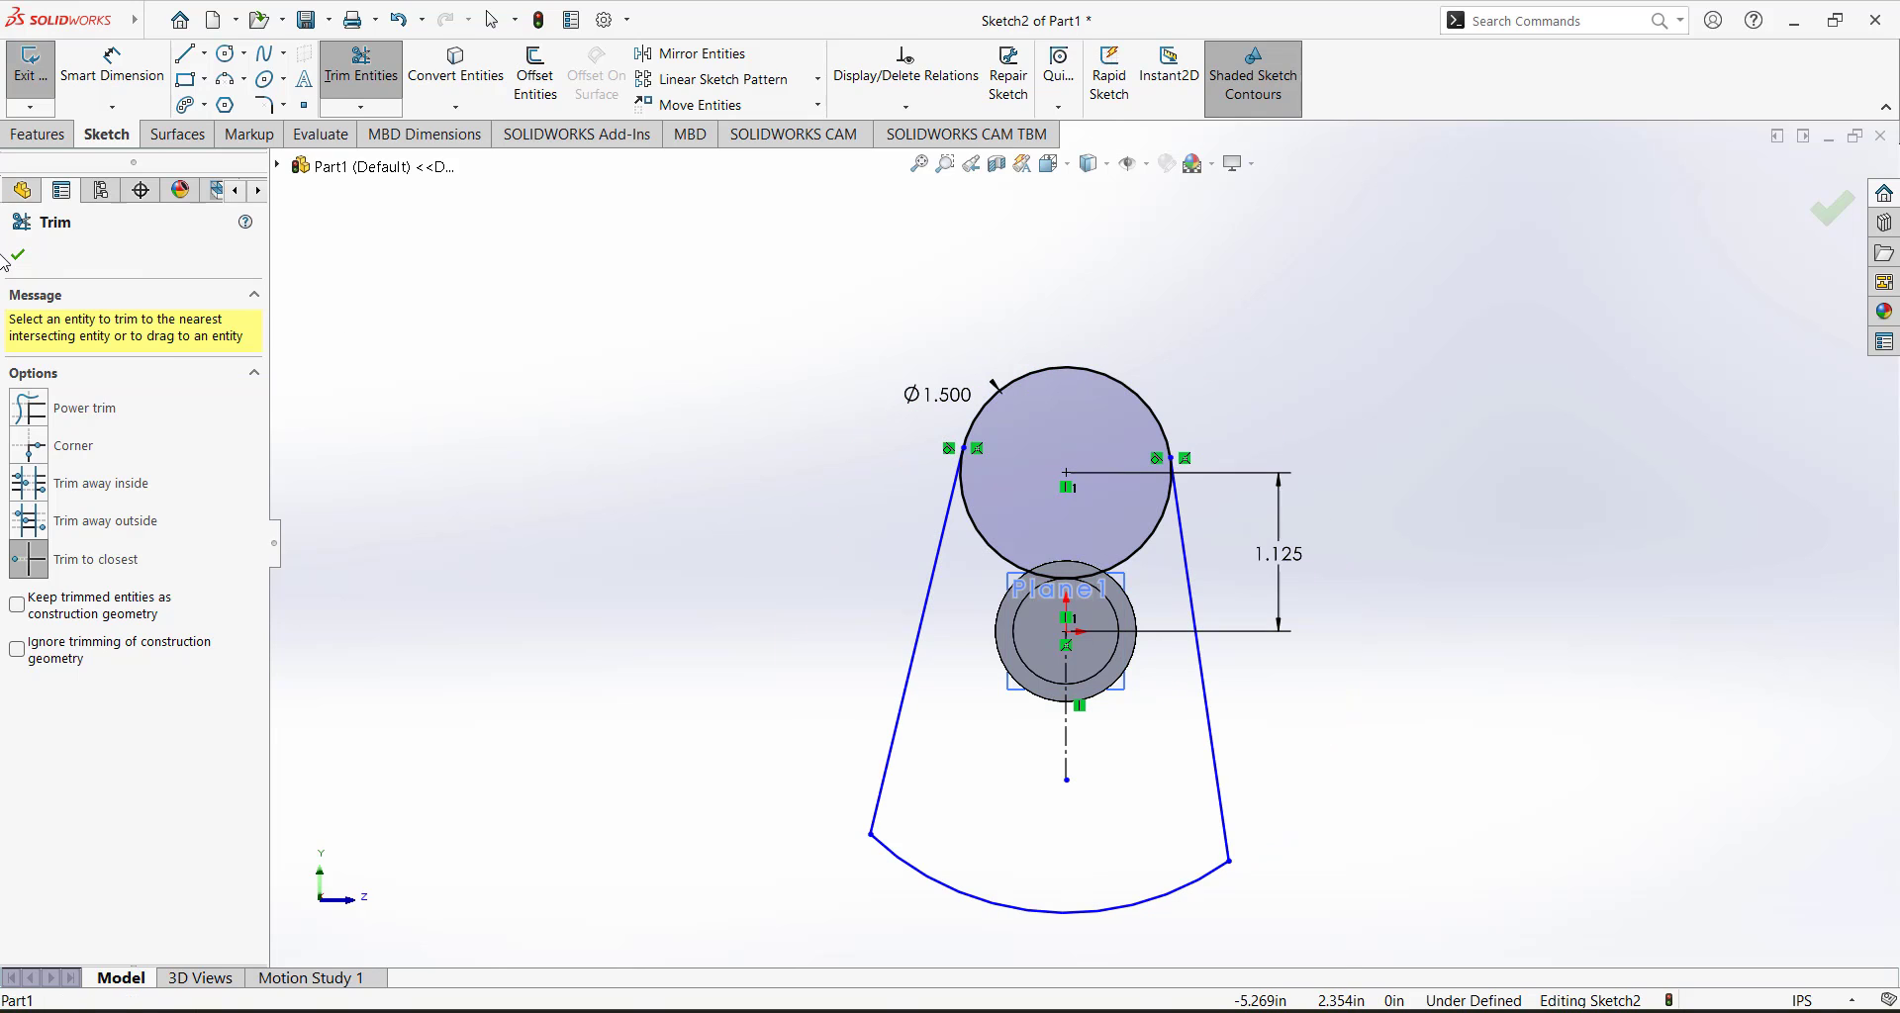
pyautogui.press('Escape')
pyautogui.scroll(2, 1039, 753)
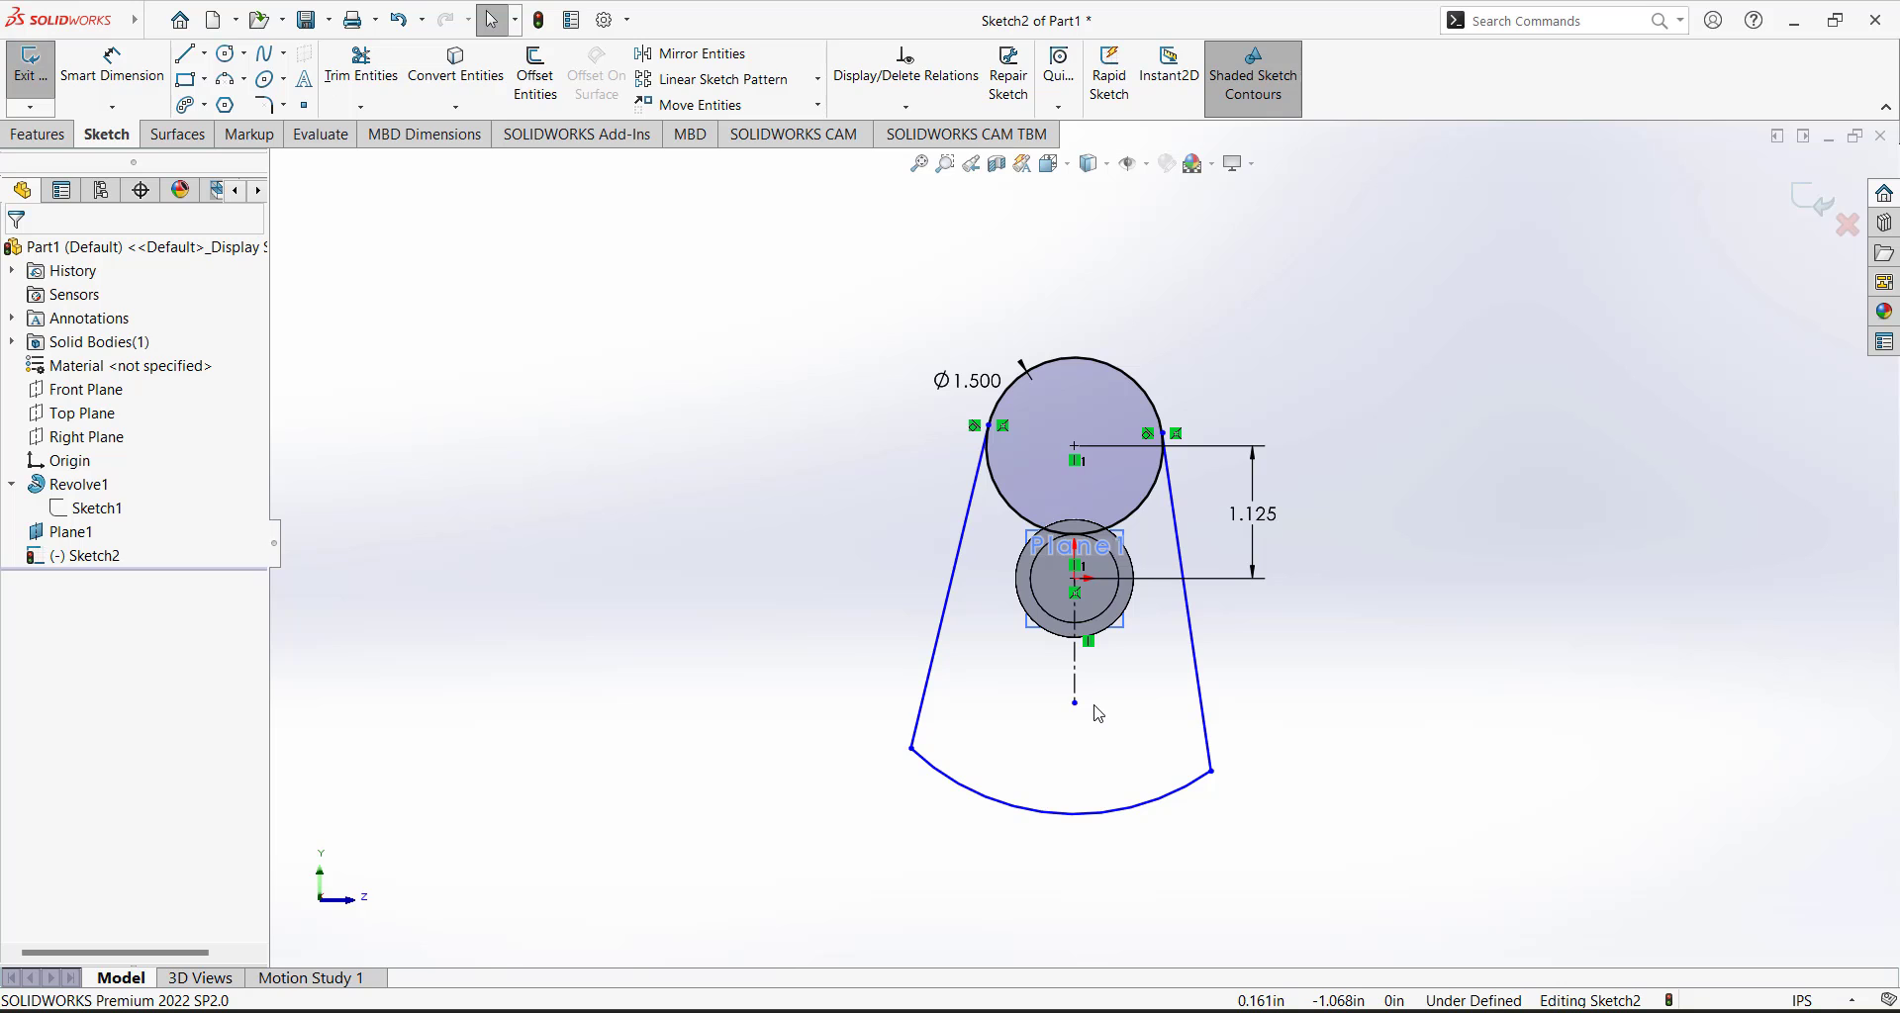
# Dimension the angle between the two tangent side lines as 15°, placed below the lower arc.
pyautogui.click(112, 69)
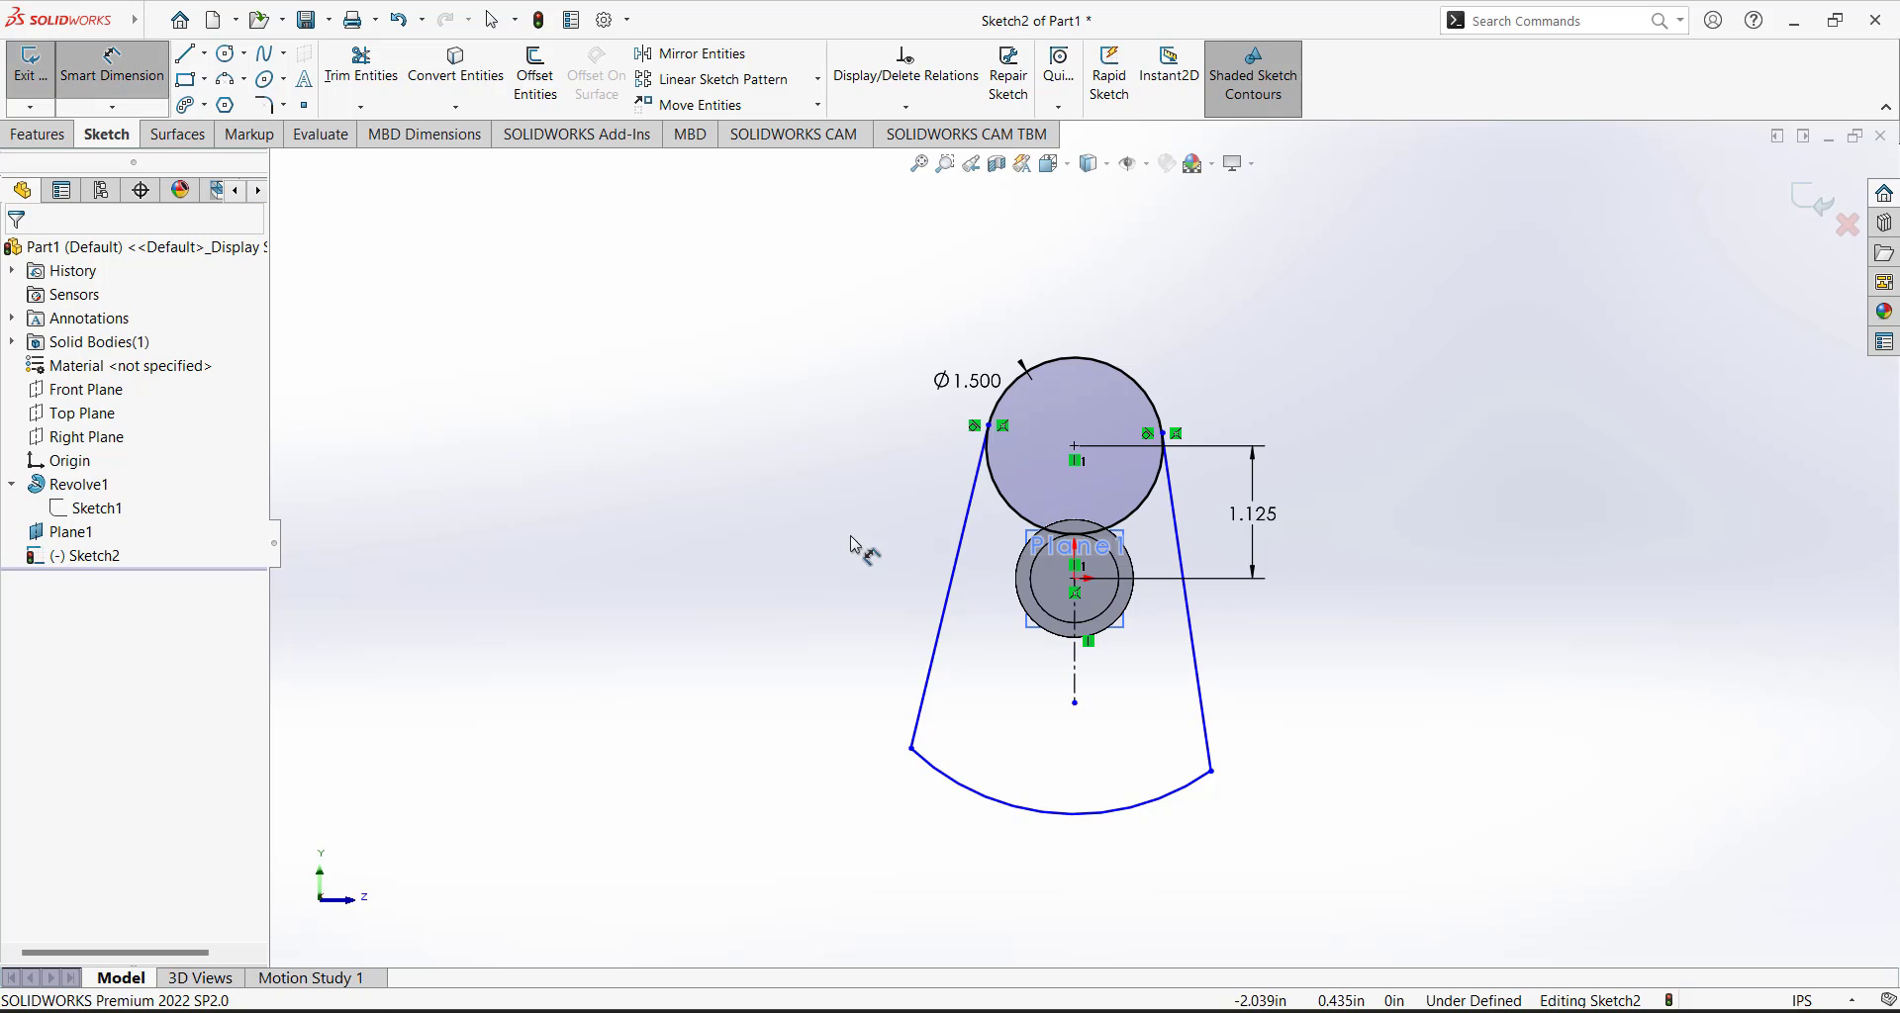
pyautogui.click(940, 663)
pyautogui.click(1196, 668)
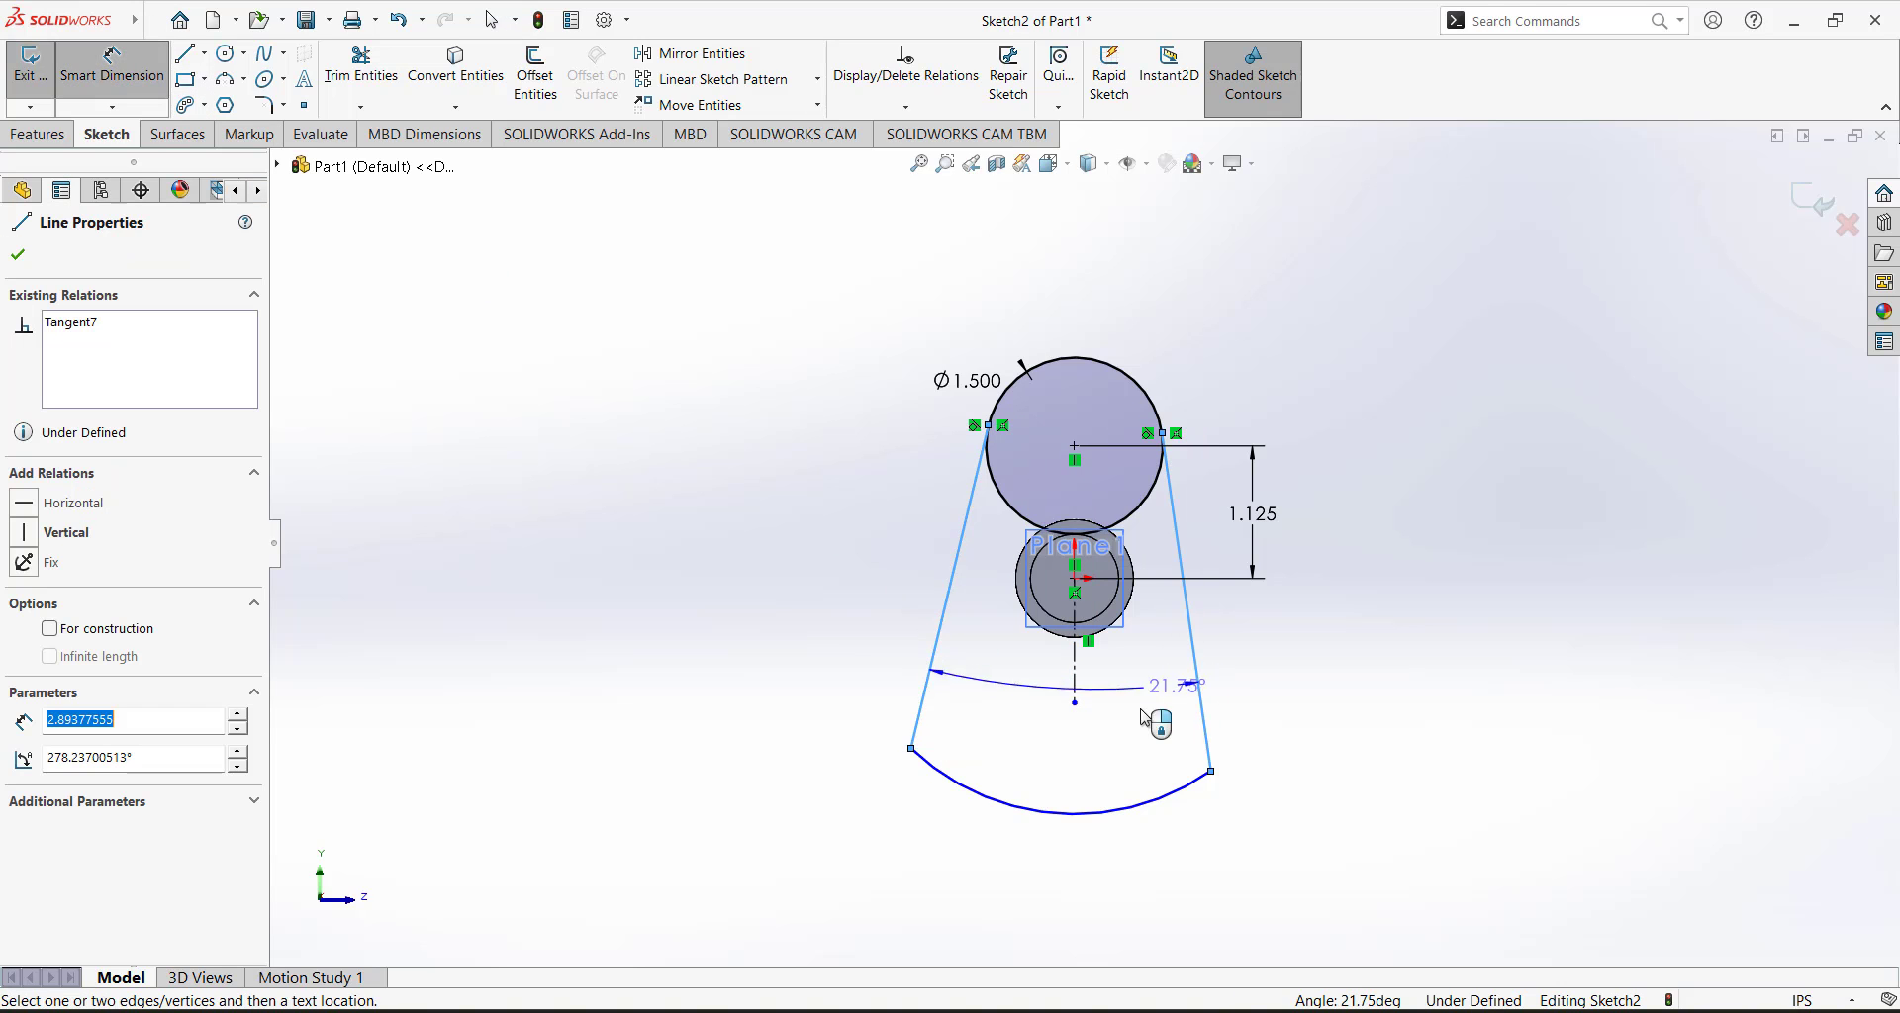
pyautogui.click(1079, 877)
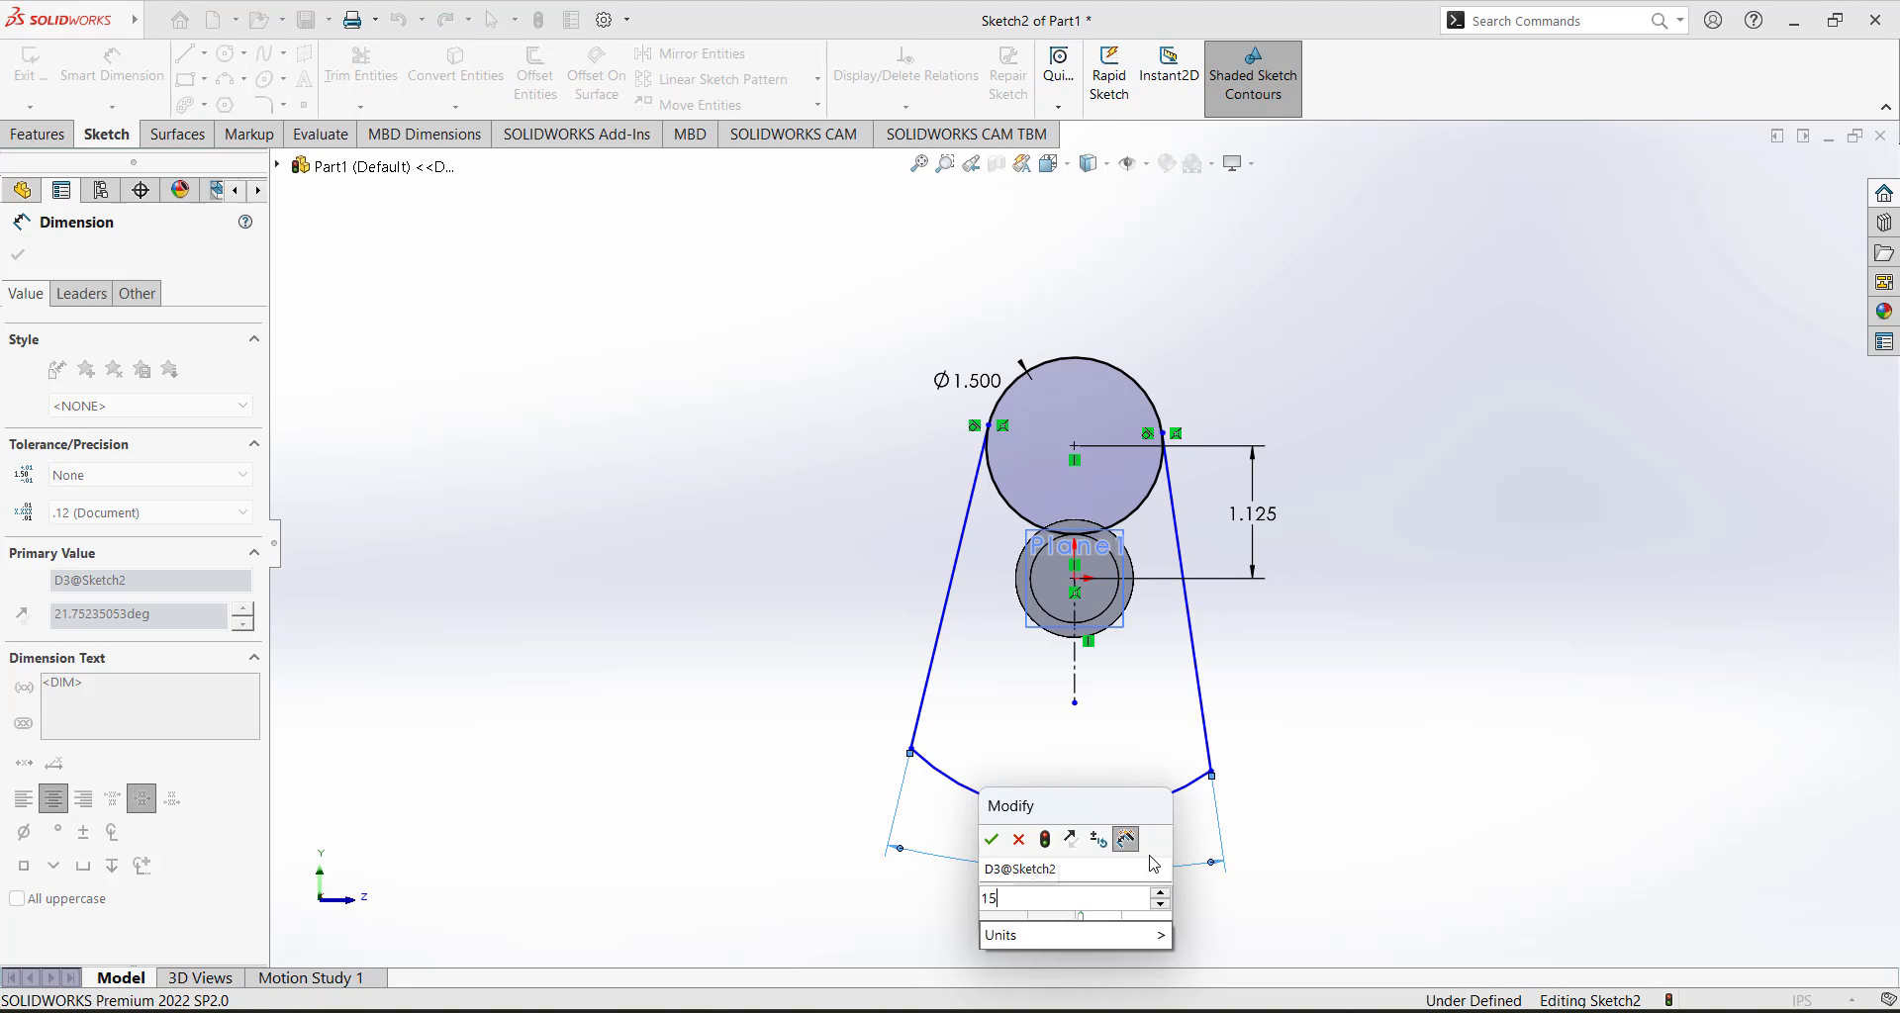
pyautogui.press('Return')
pyautogui.click(1328, 713)
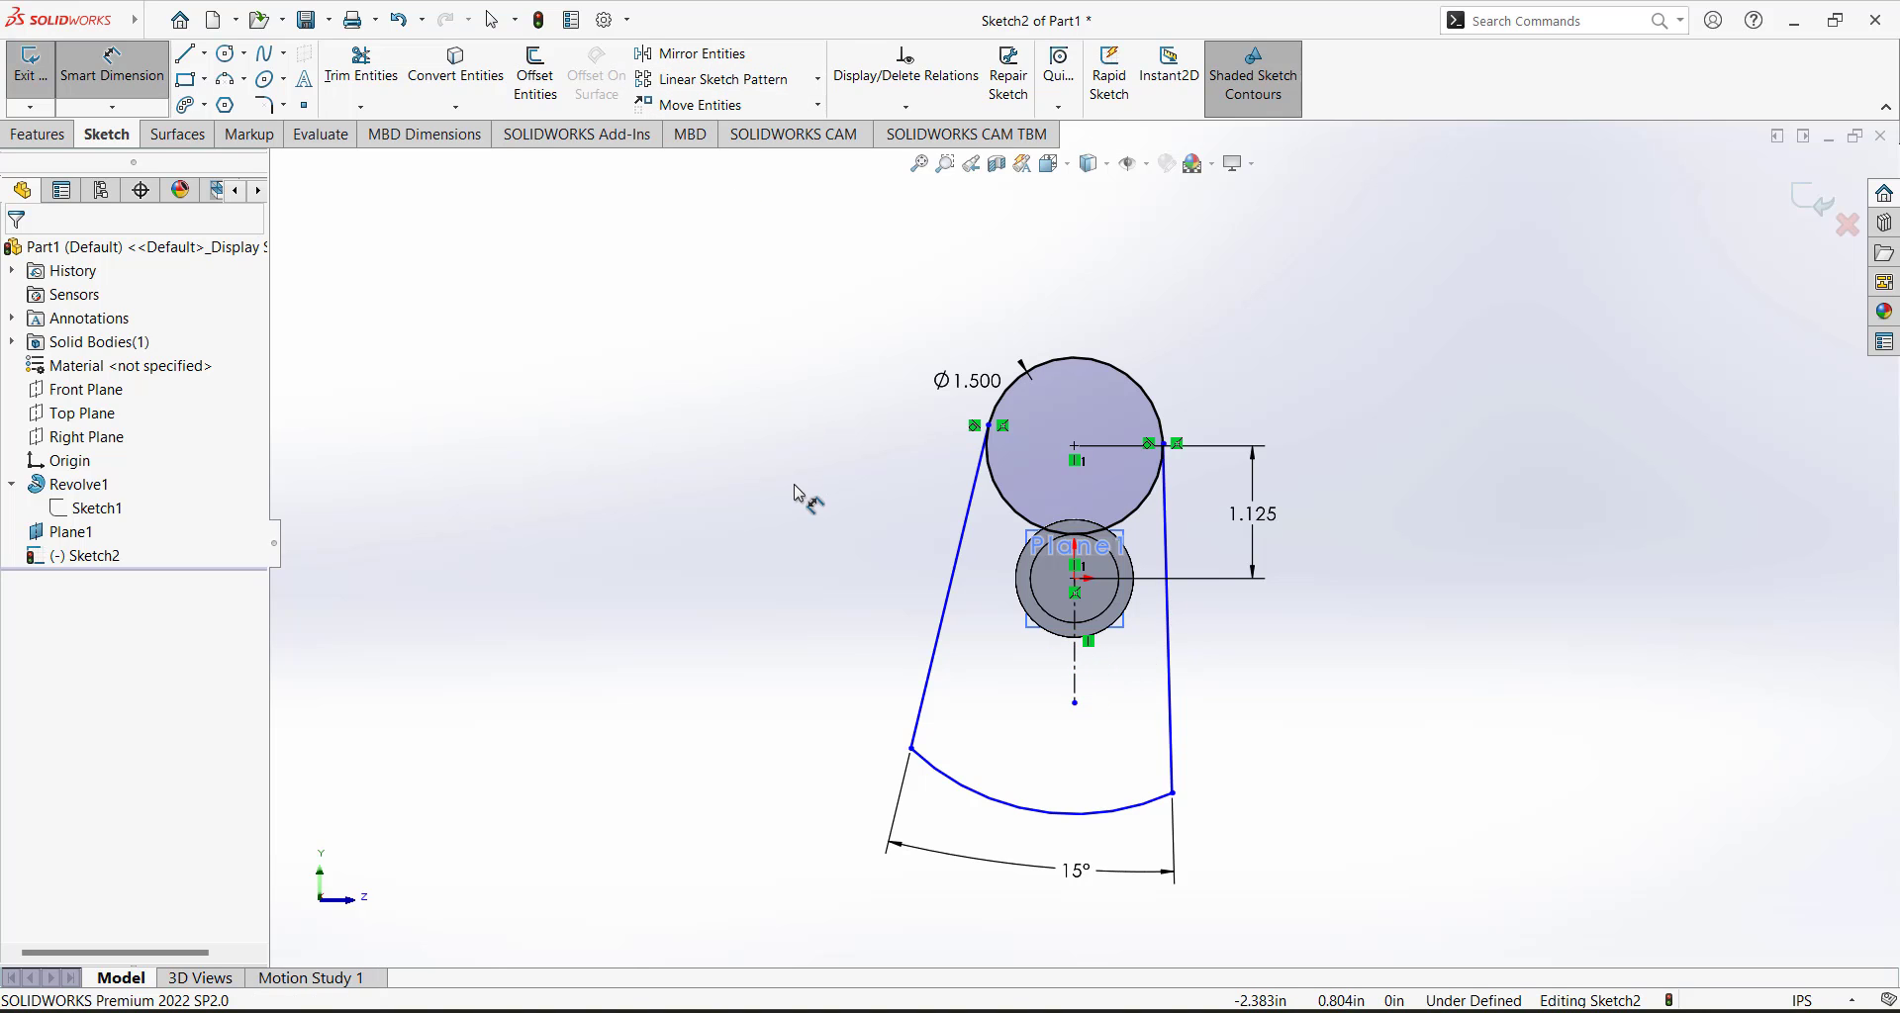
# Dimension the angle between the vertical centerline and the left tangent line as 15°.
pyautogui.click(1075, 685)
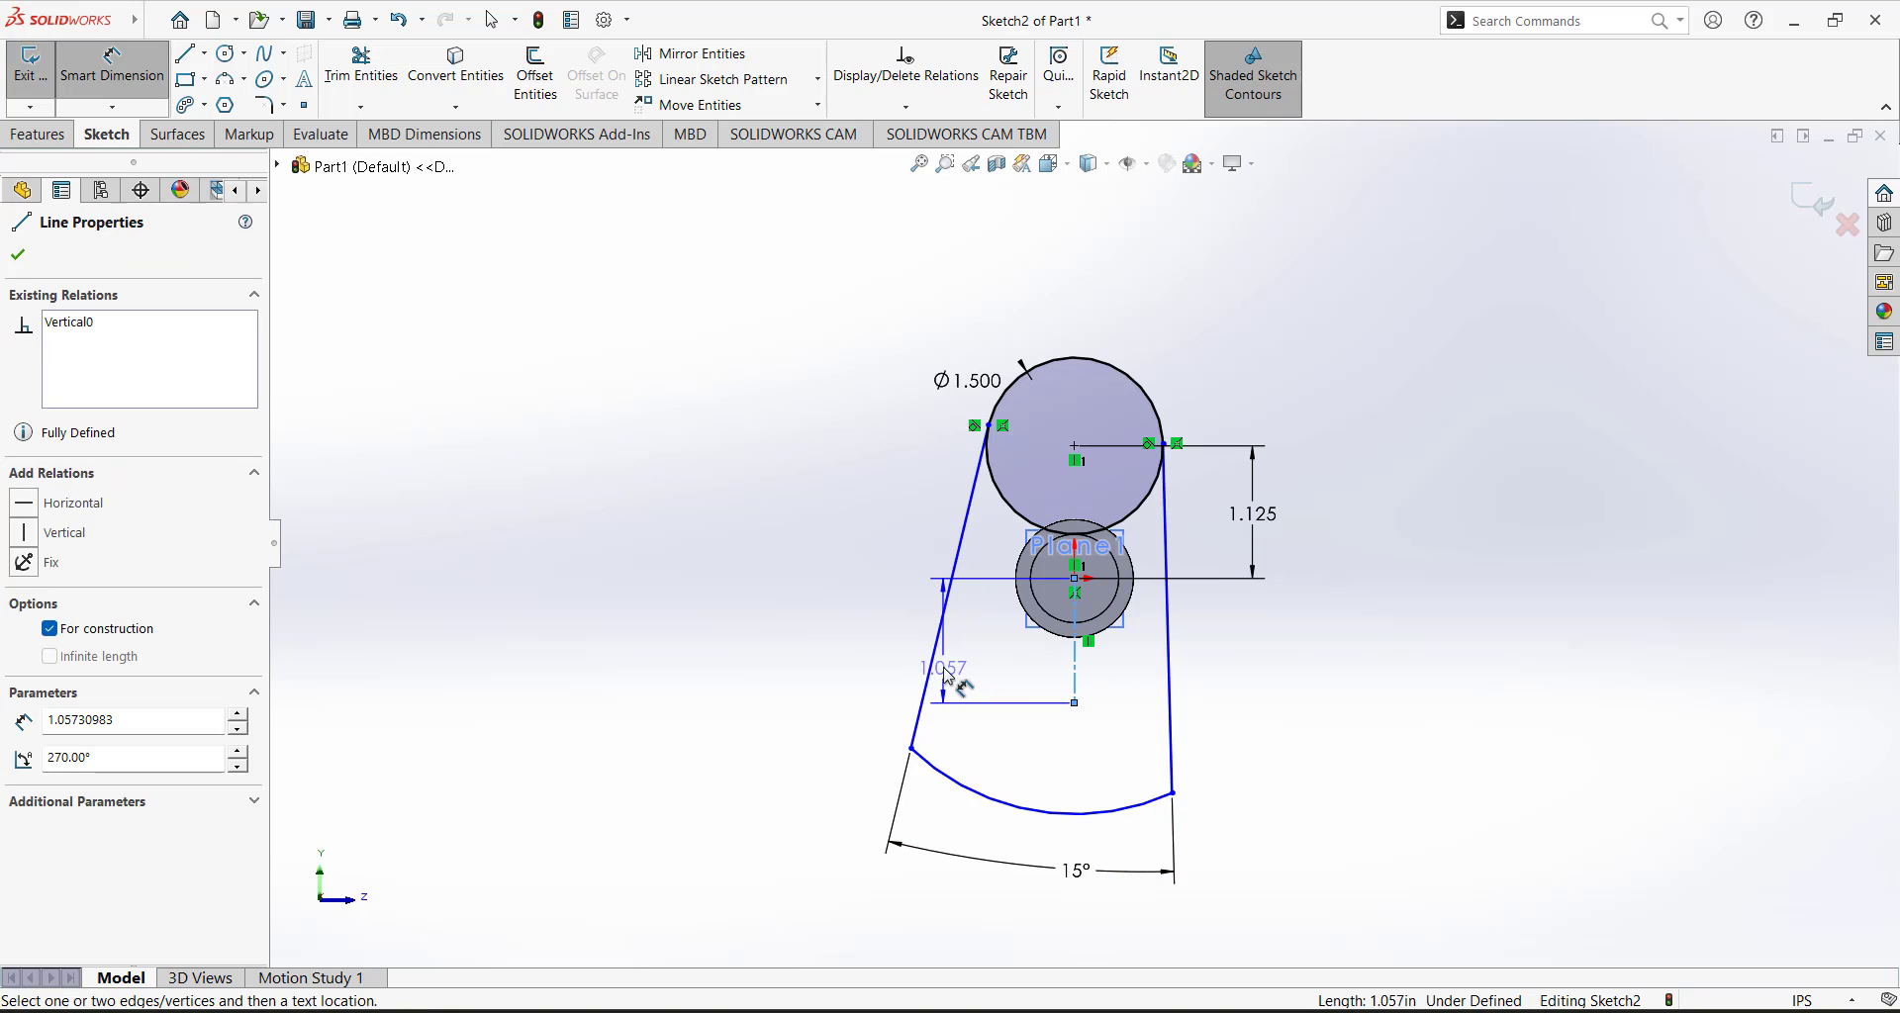
pyautogui.click(930, 666)
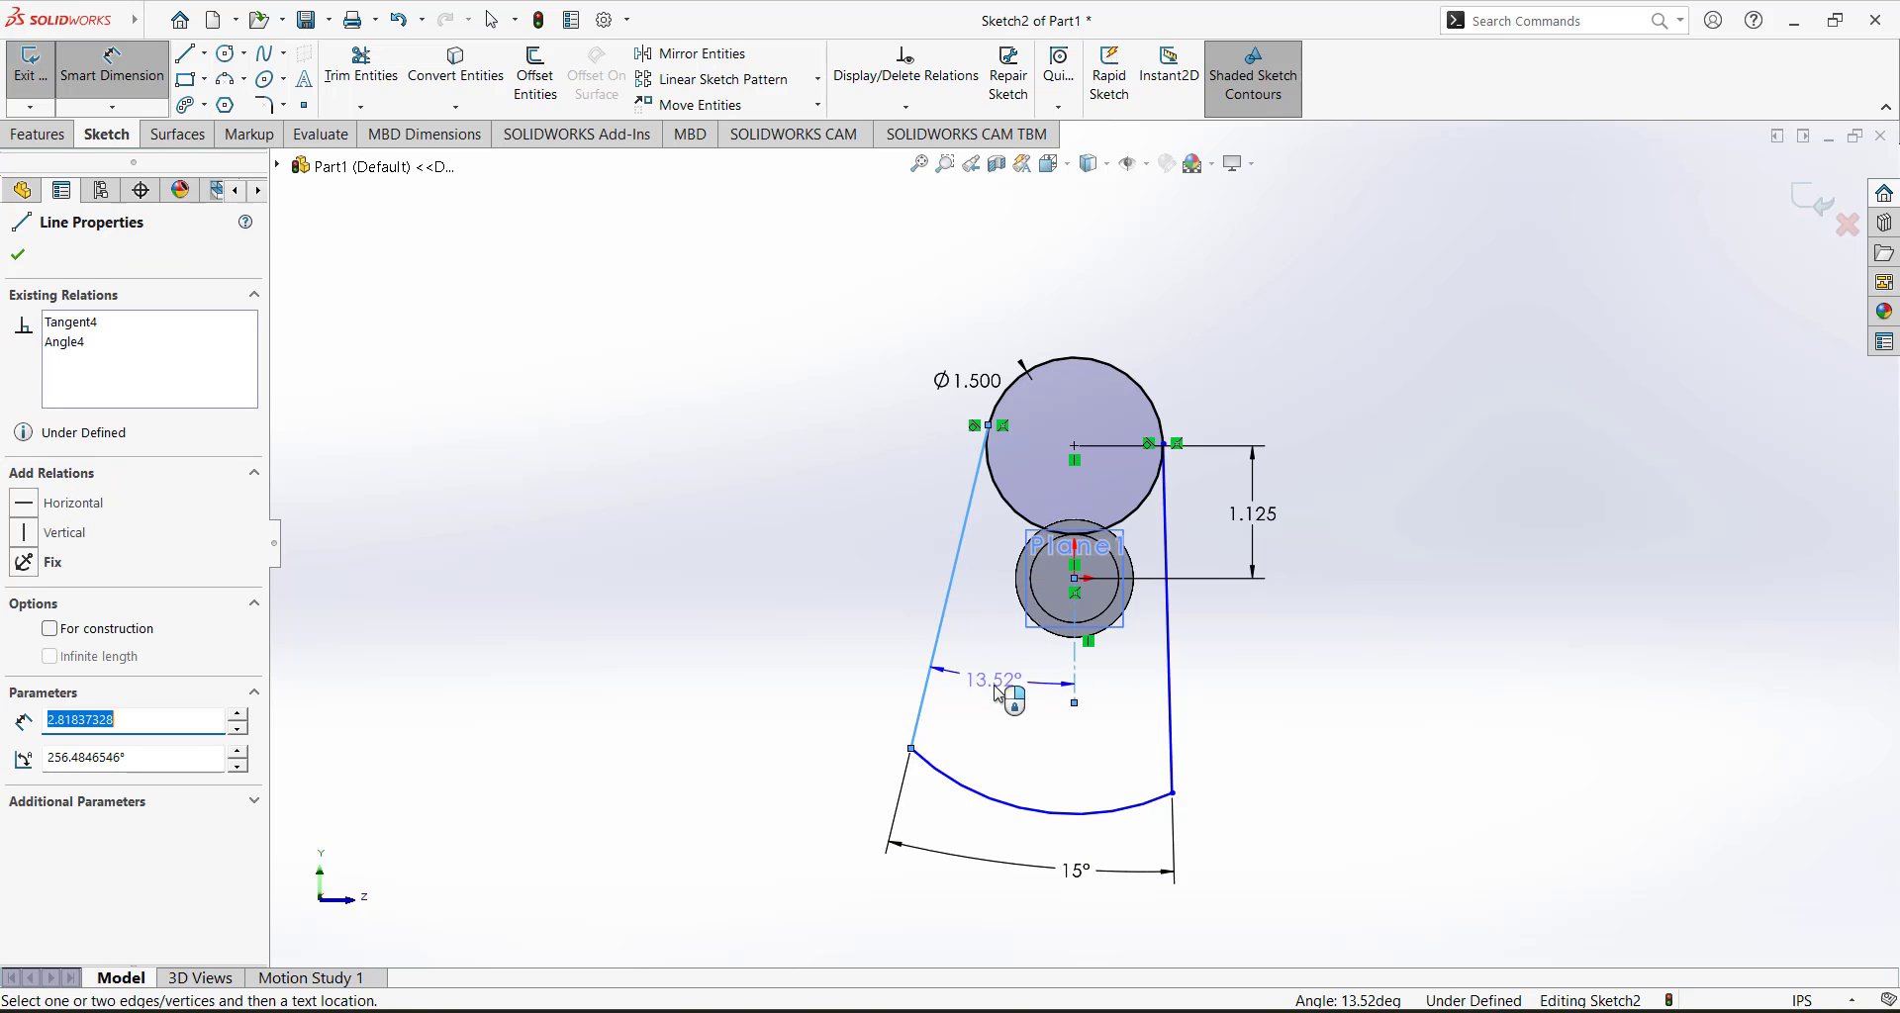
pyautogui.click(998, 694)
pyautogui.write('15')
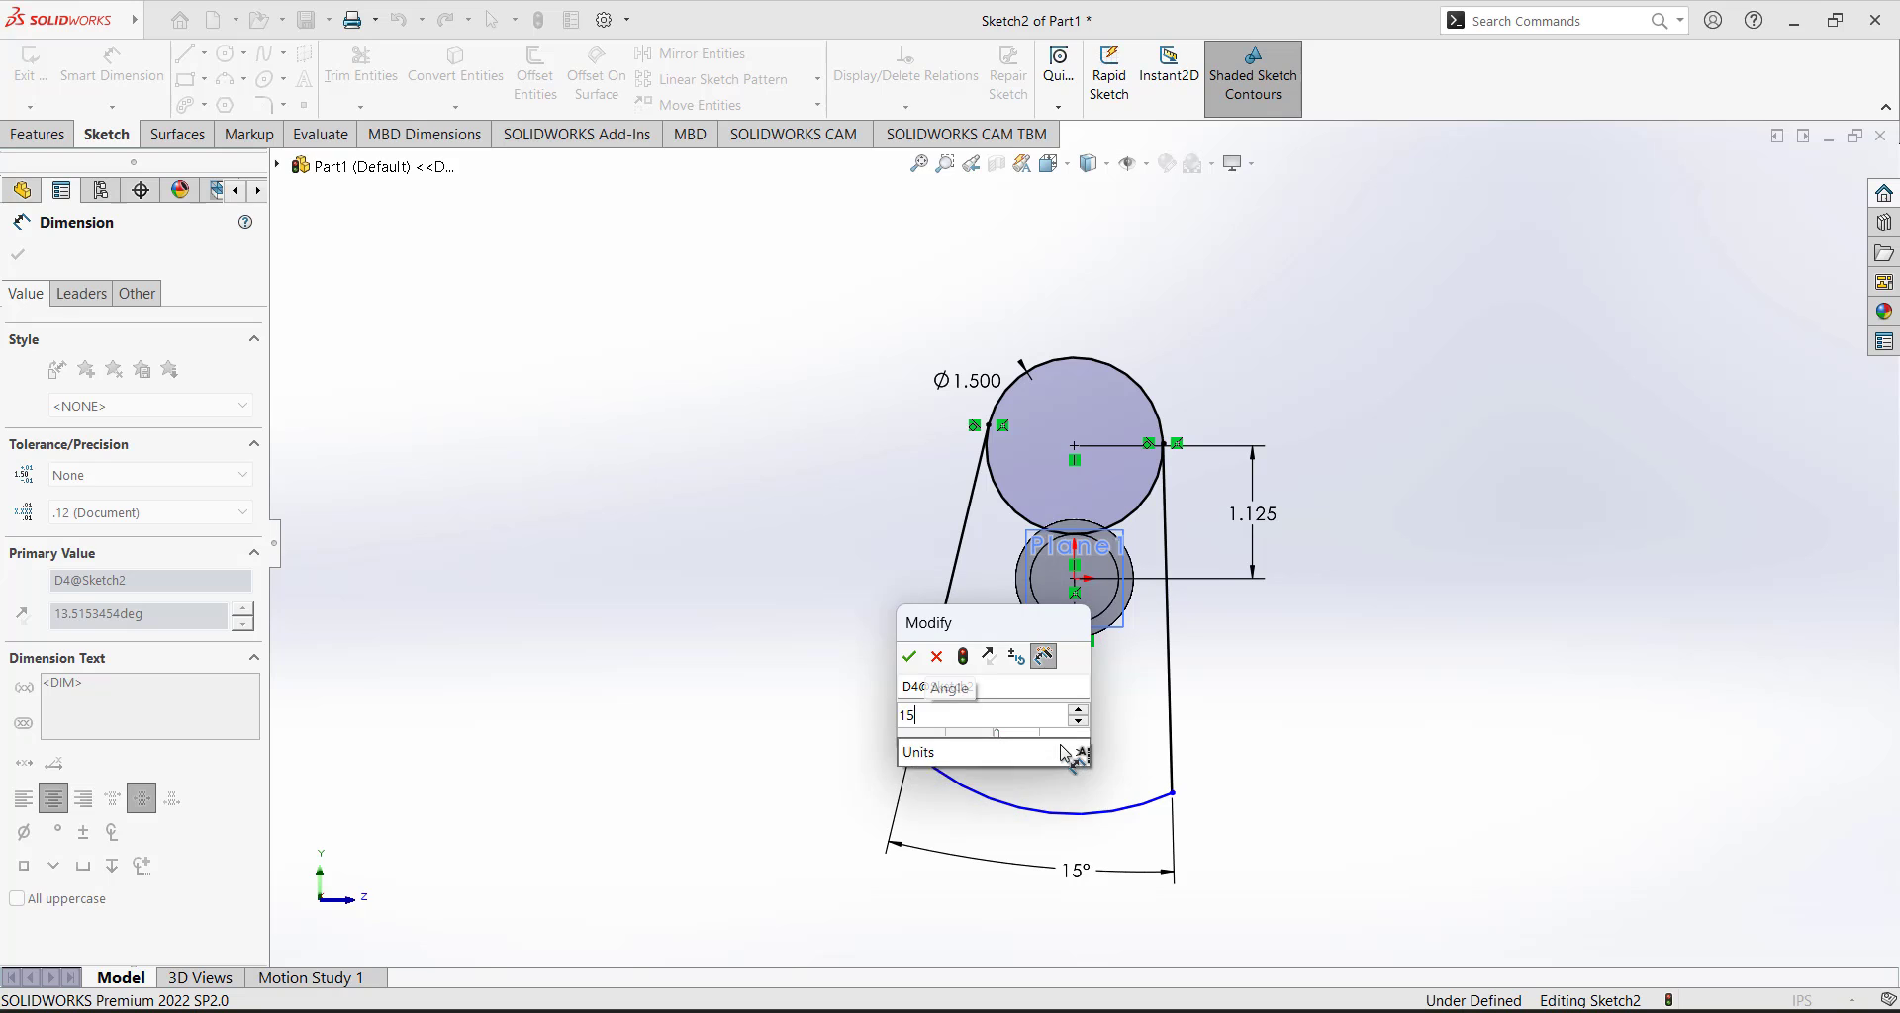
# Set the angle between the profile's slanted side line and the vertical centerline to 15/2 degrees.
pyautogui.write('/2')
pyautogui.press('Return')
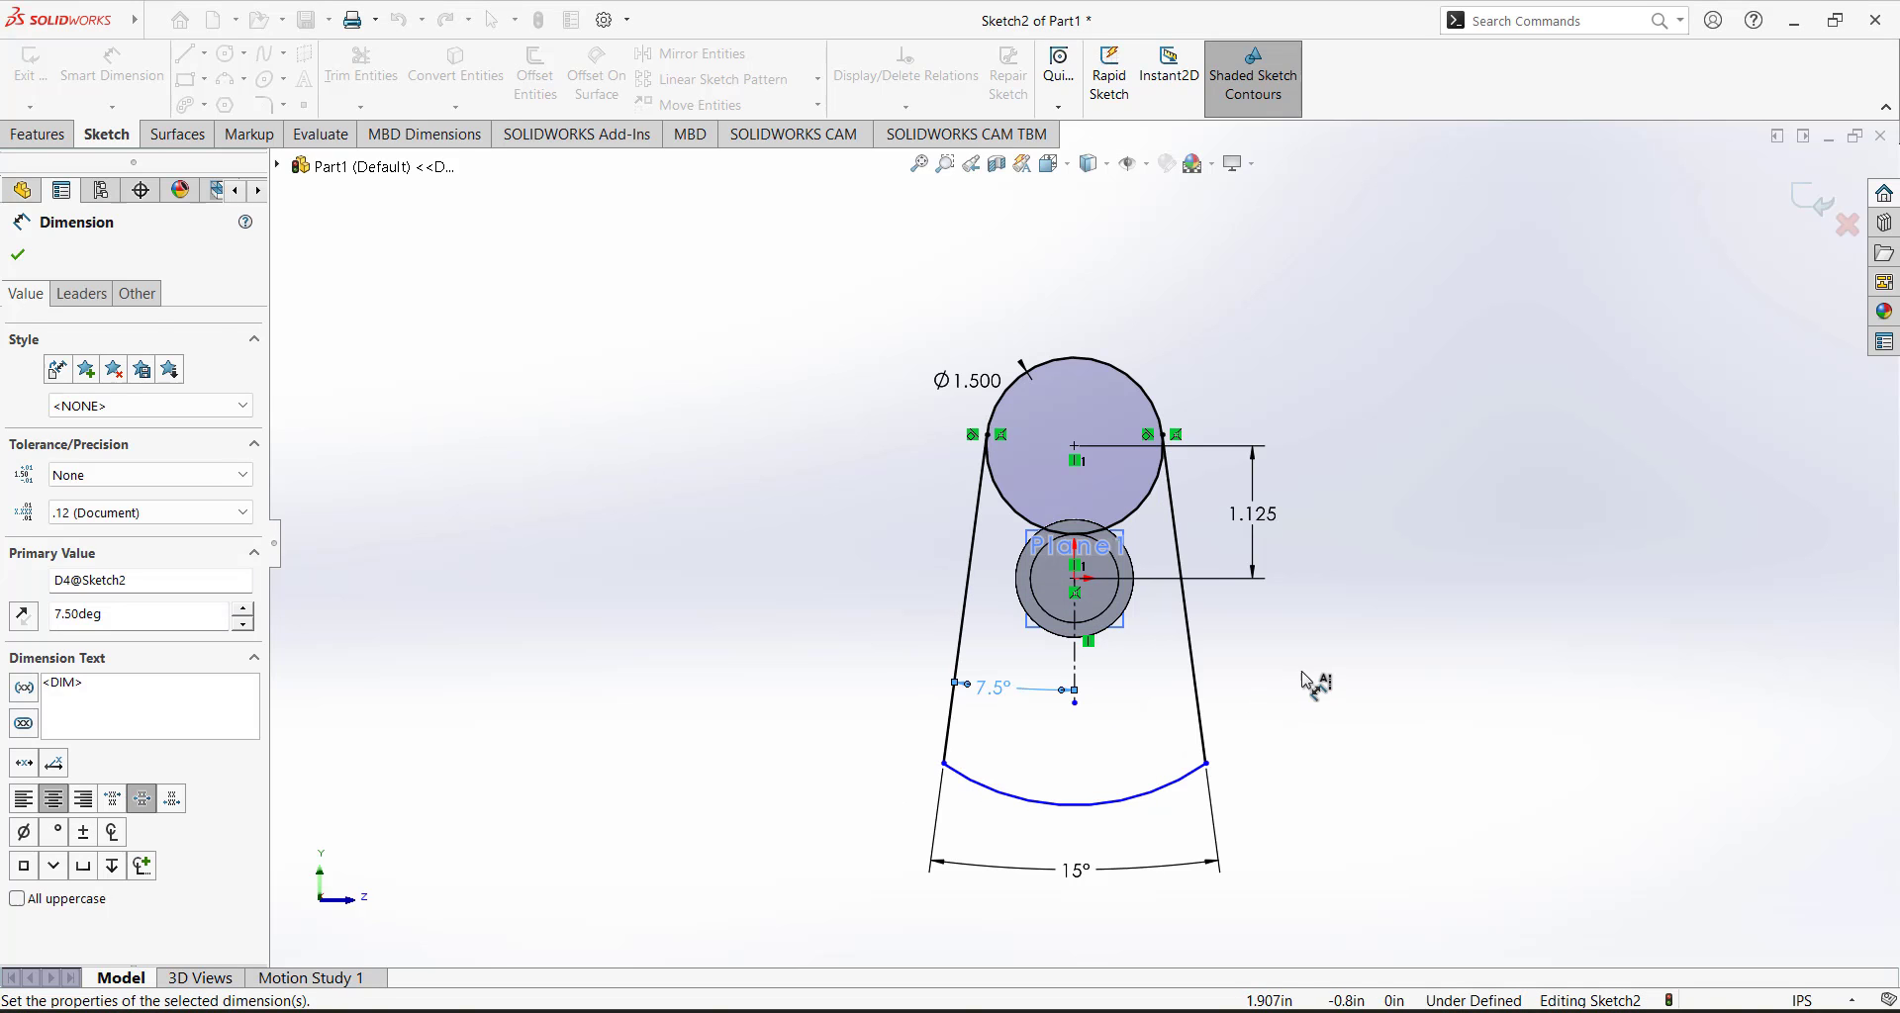
pyautogui.click(1307, 684)
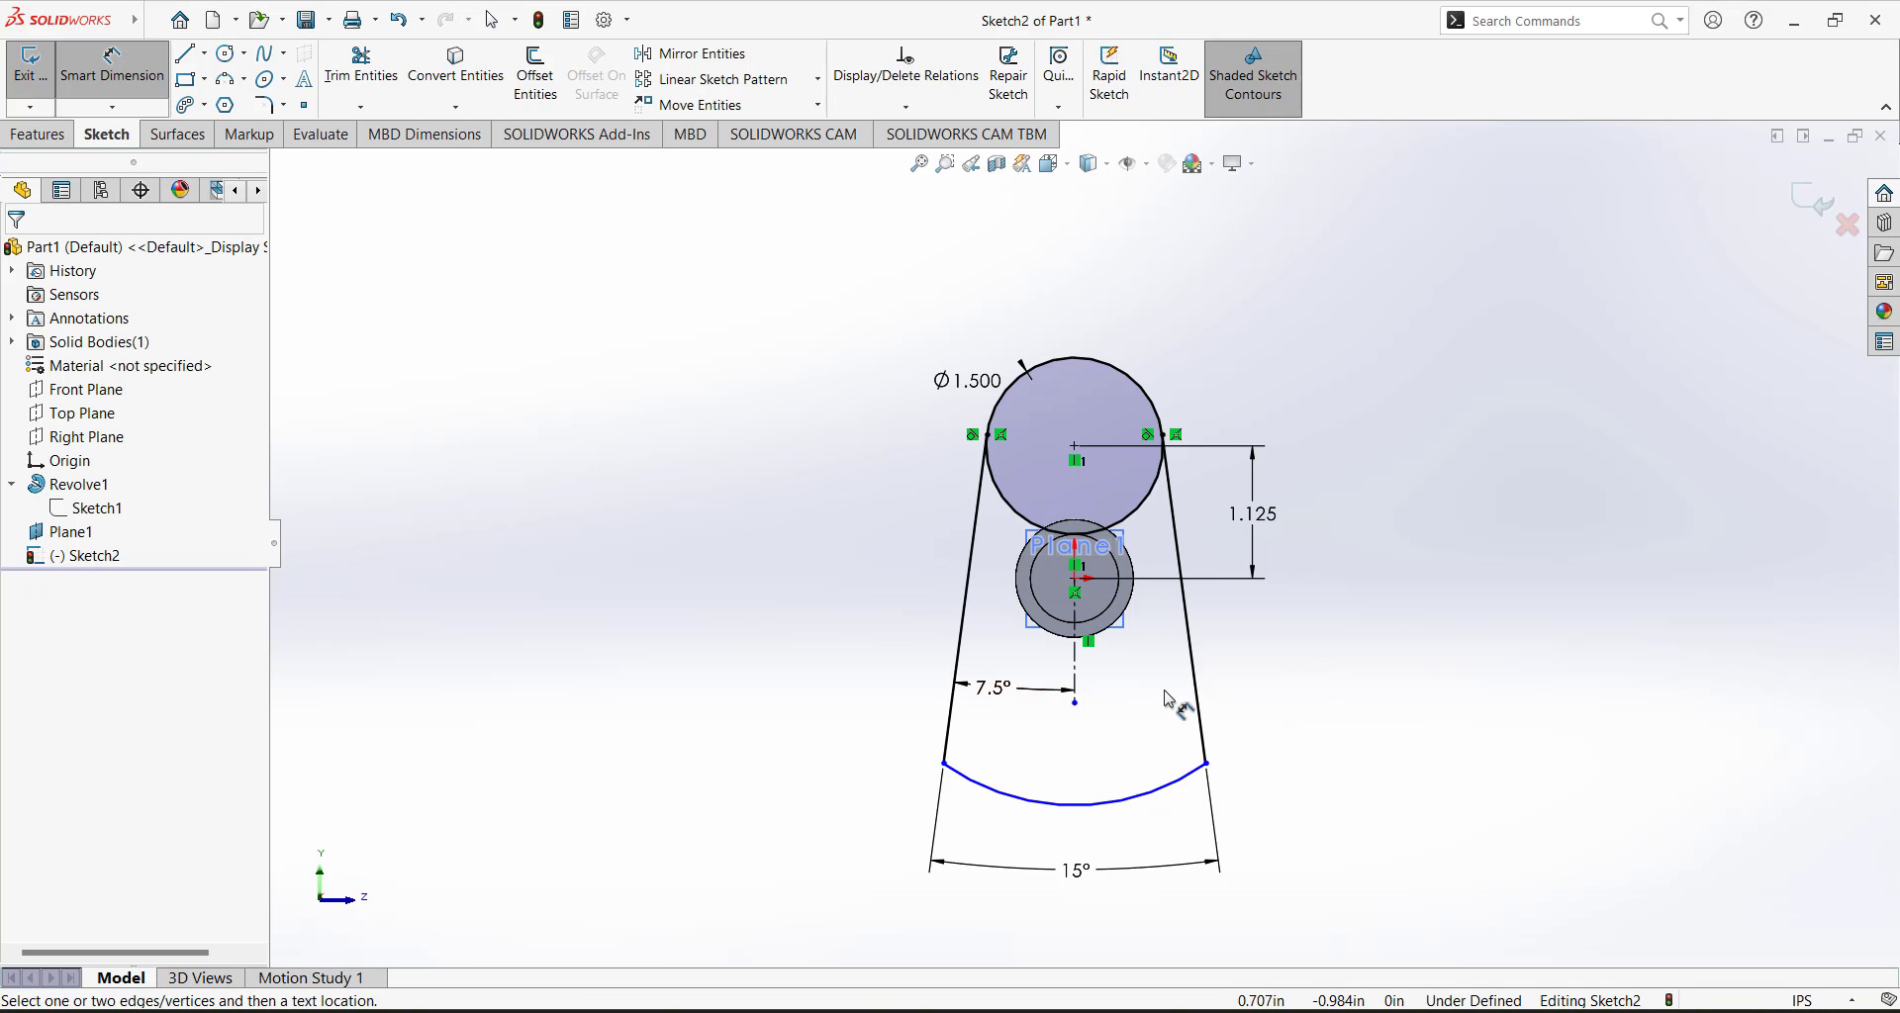
# Dimension the profile's bottom arc with a radius of 2 in and place the dimension just below the arc.
pyautogui.click(1083, 802)
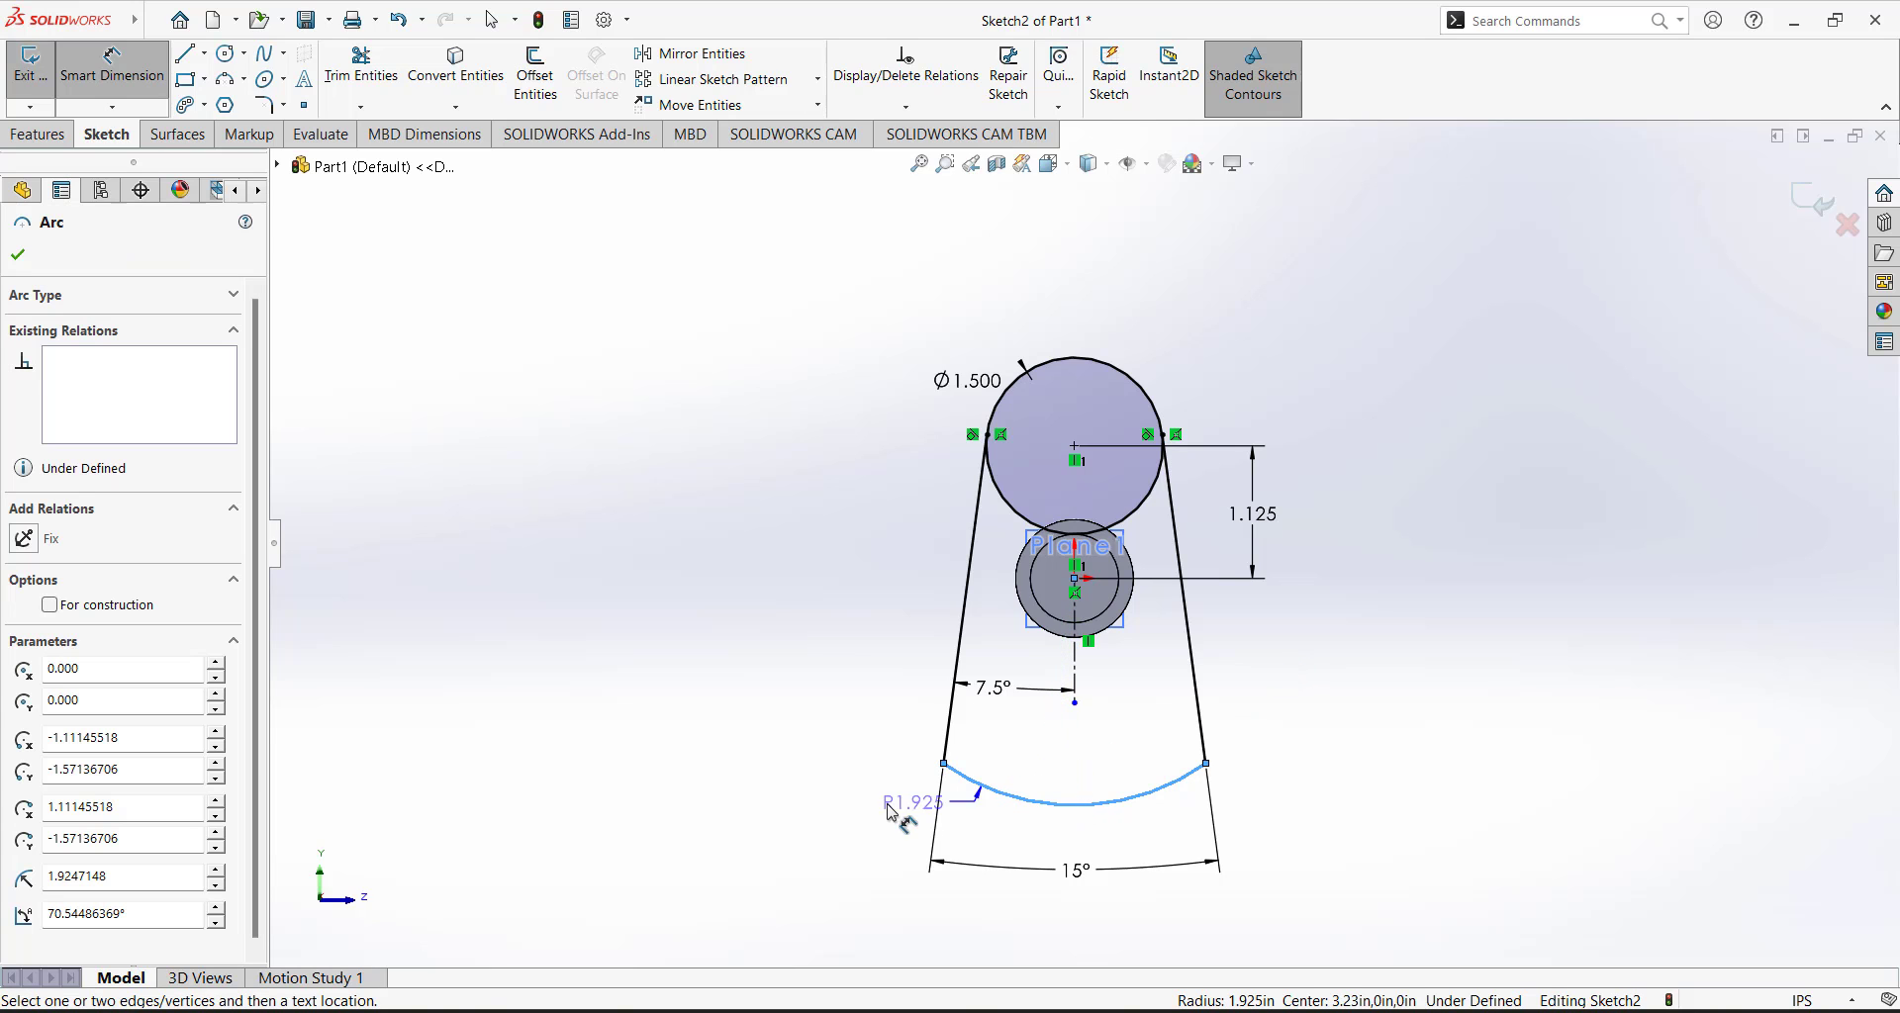
pyautogui.click(826, 863)
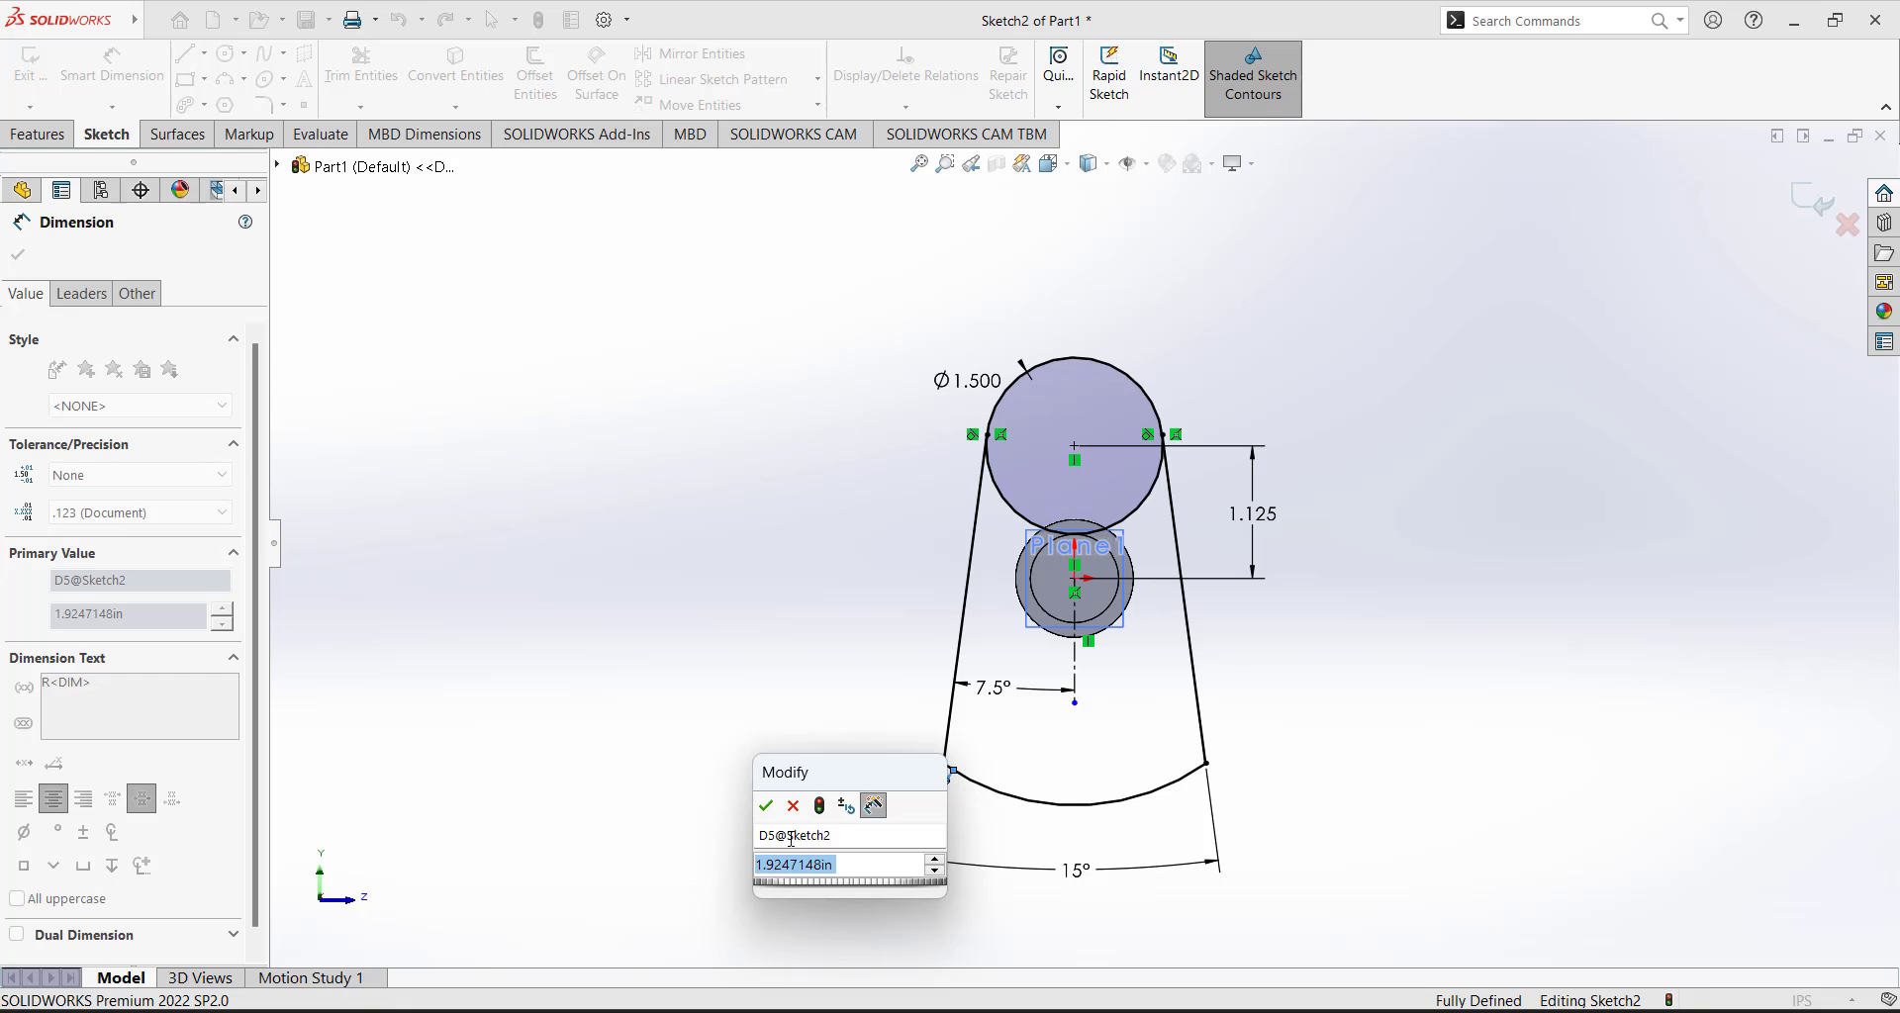
pyautogui.write('2')
pyautogui.press('Return')
pyautogui.click(724, 673)
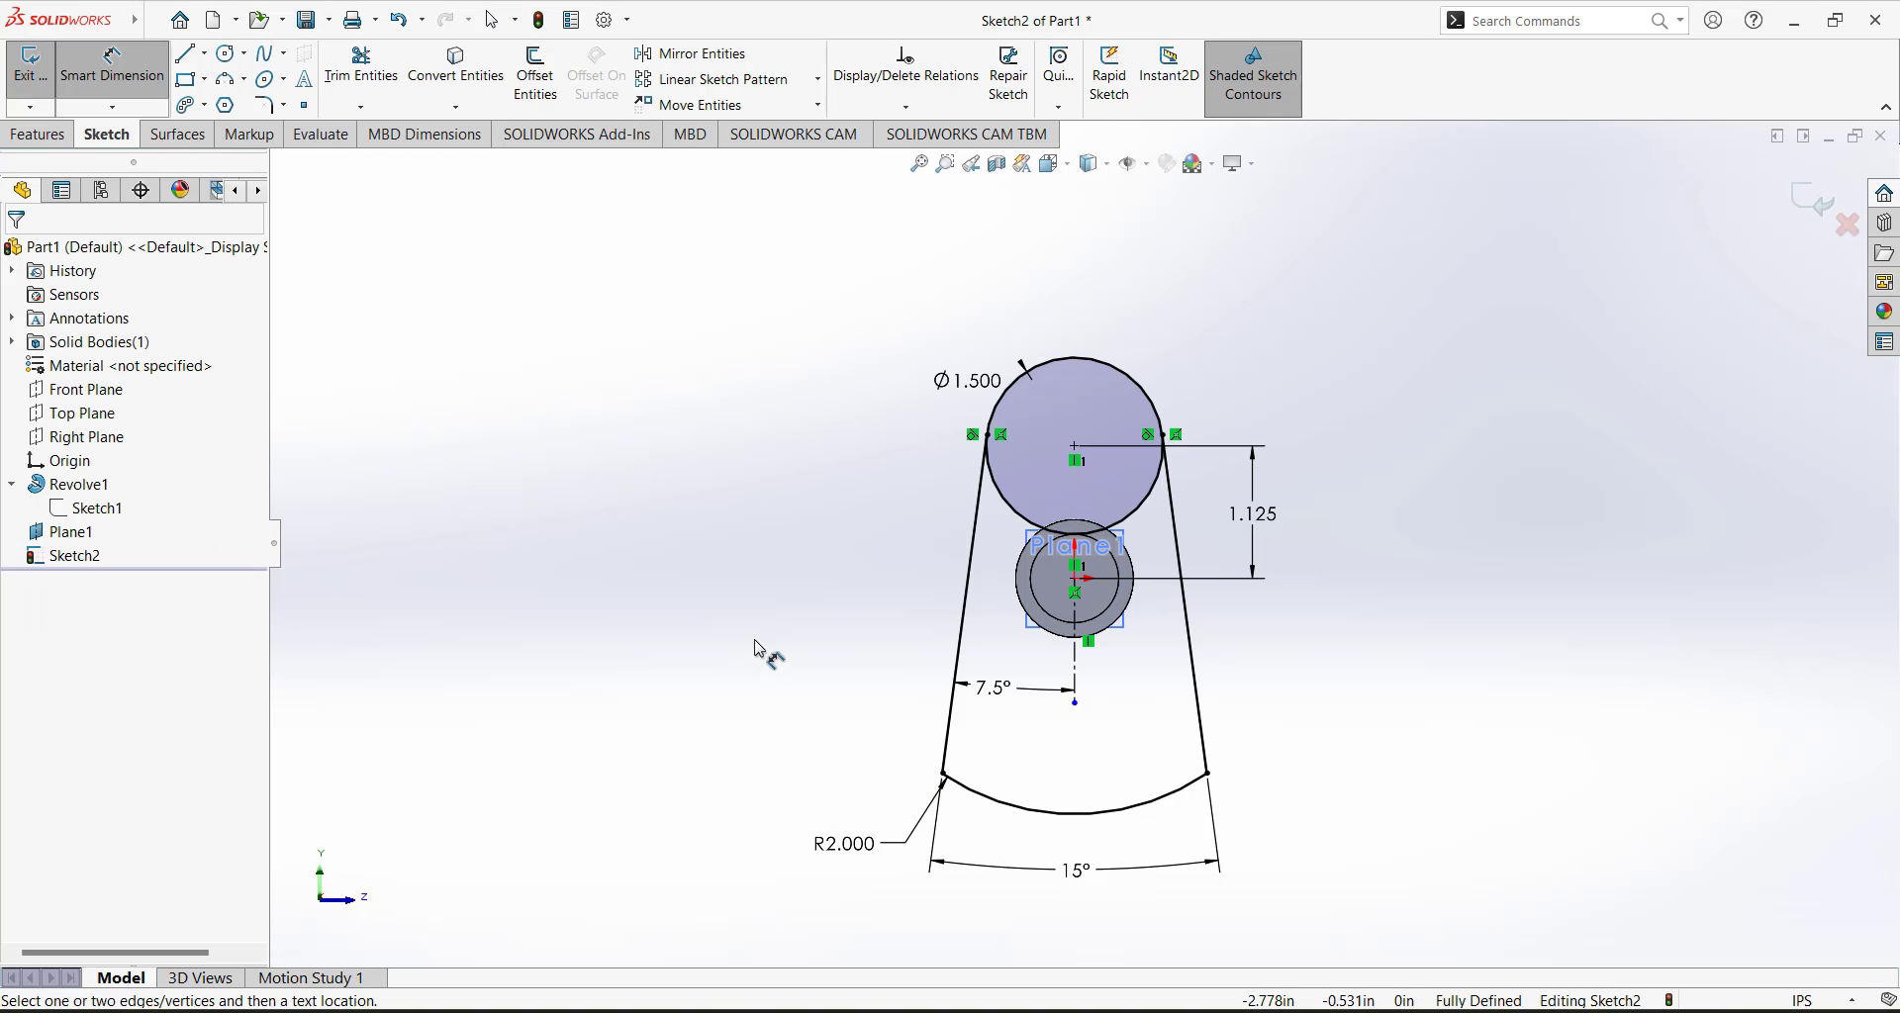
pyautogui.moveTo(839, 833); pyautogui.dragTo(973, 839)
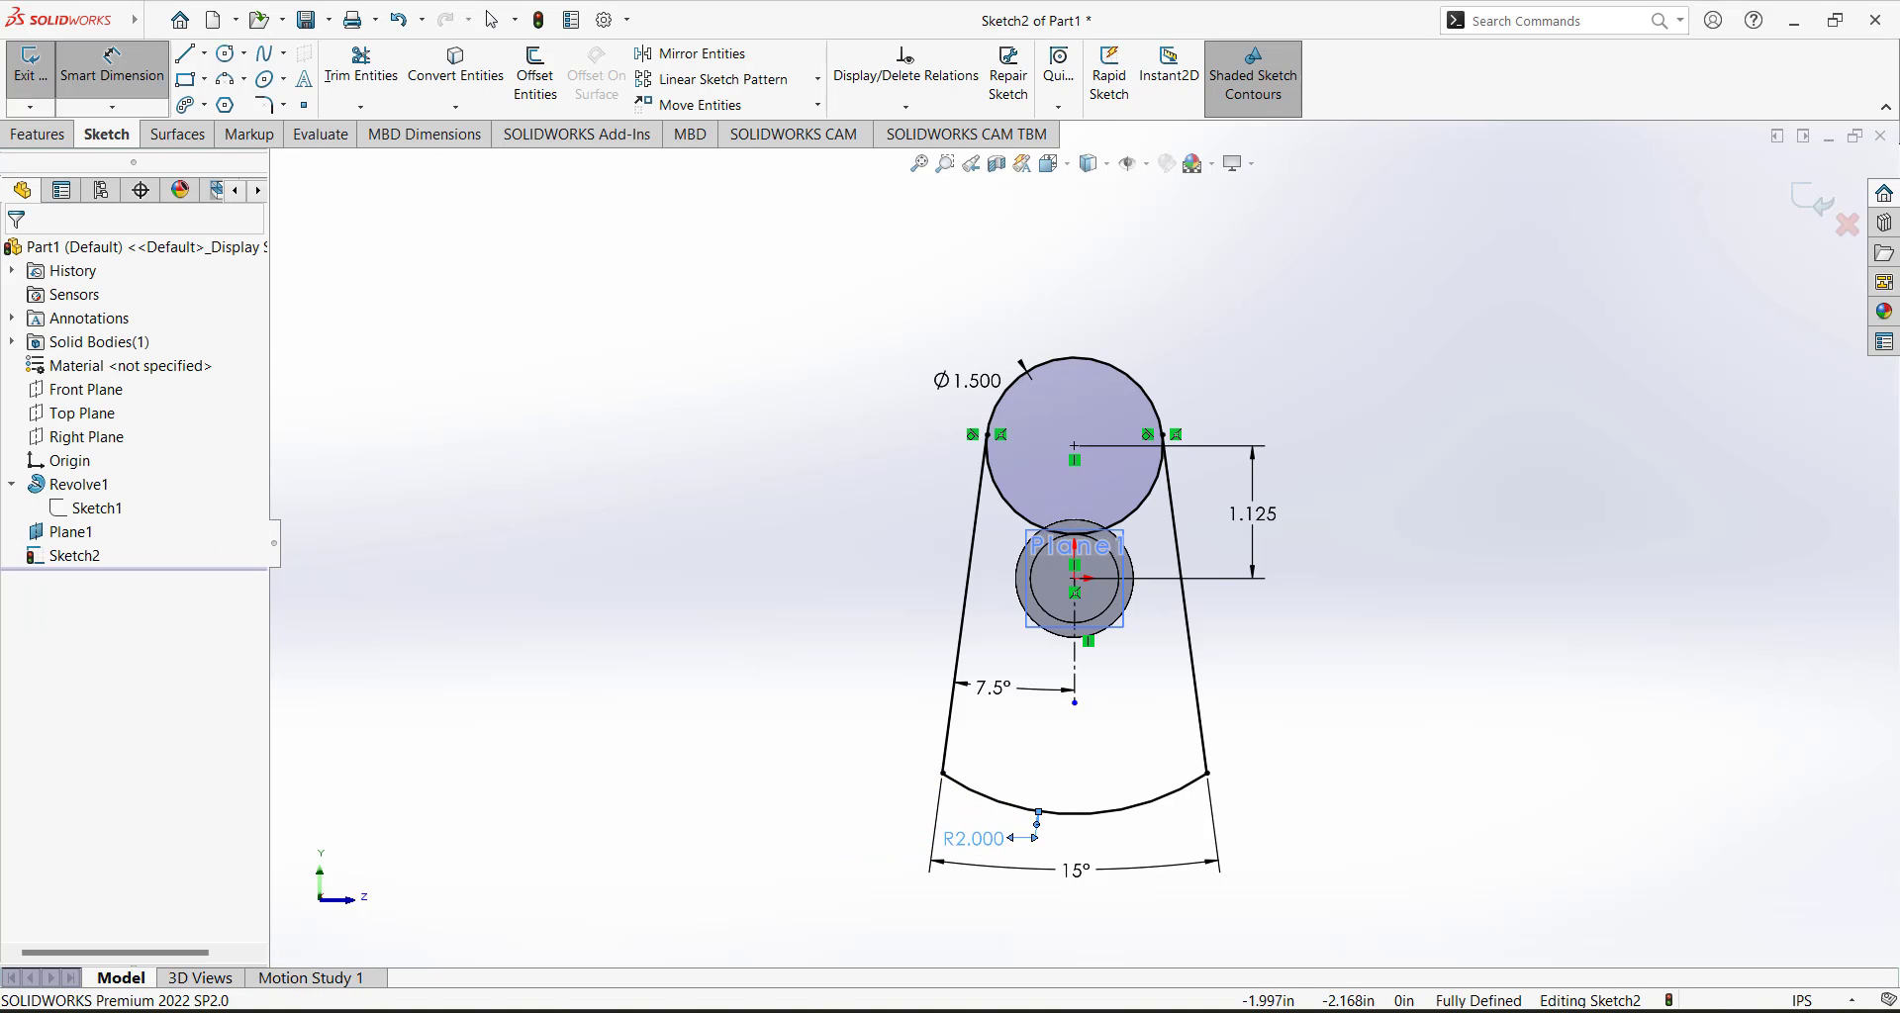
pyautogui.click(763, 727)
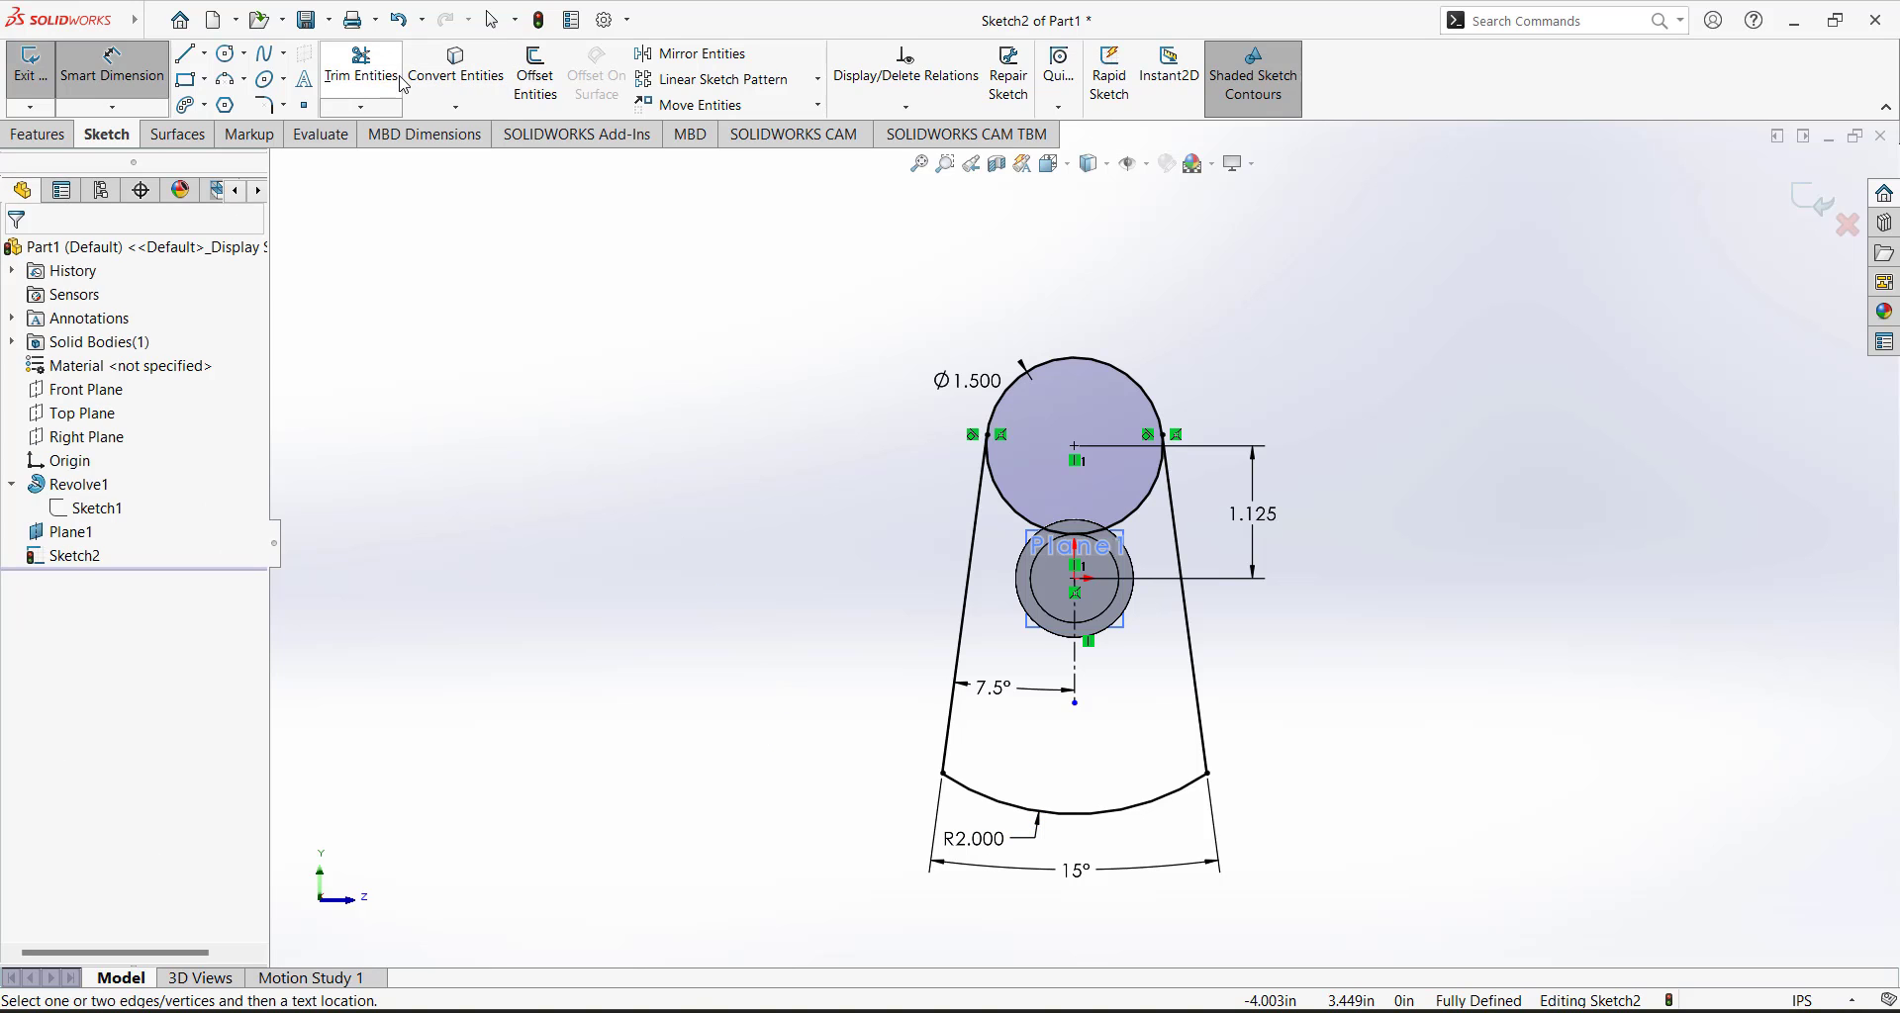
# Trim away the 1.500 in circle's lower portion inside the profile using Trim to closest, and exit the sketch.
pyautogui.click(361, 69)
pyautogui.click(1000, 508)
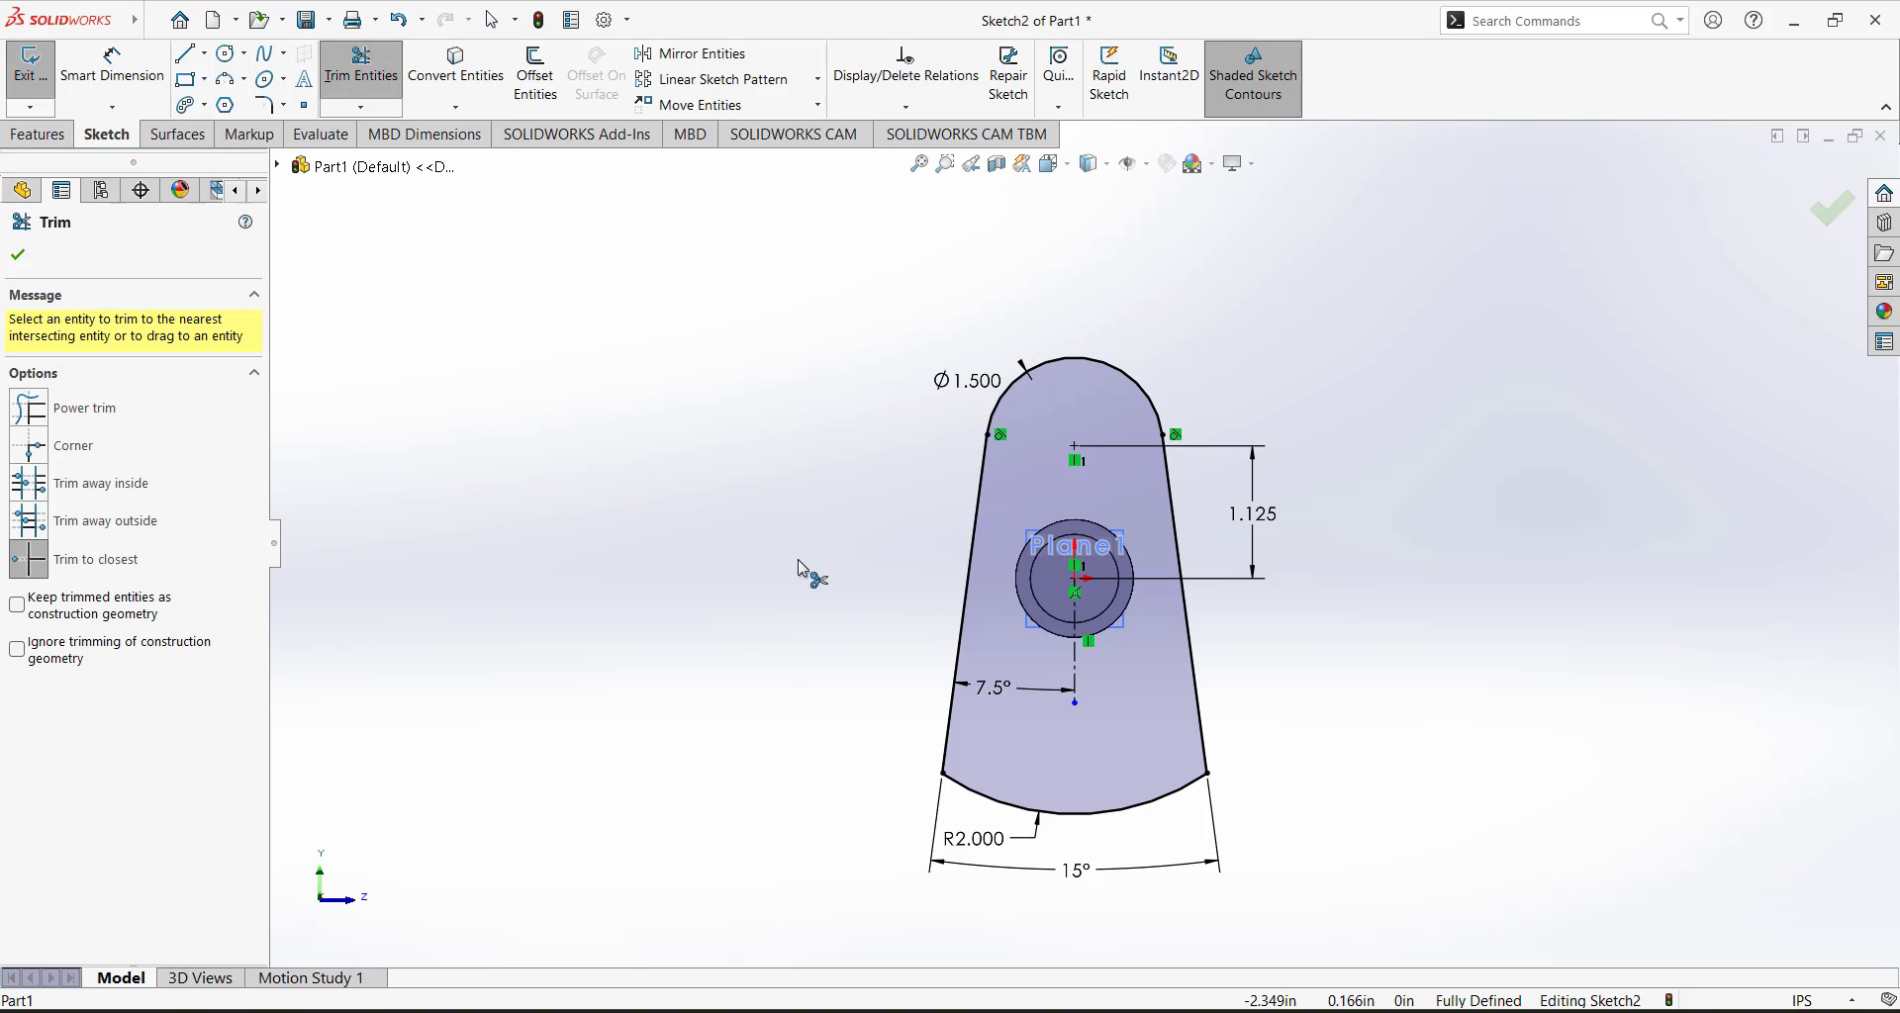
pyautogui.click(18, 254)
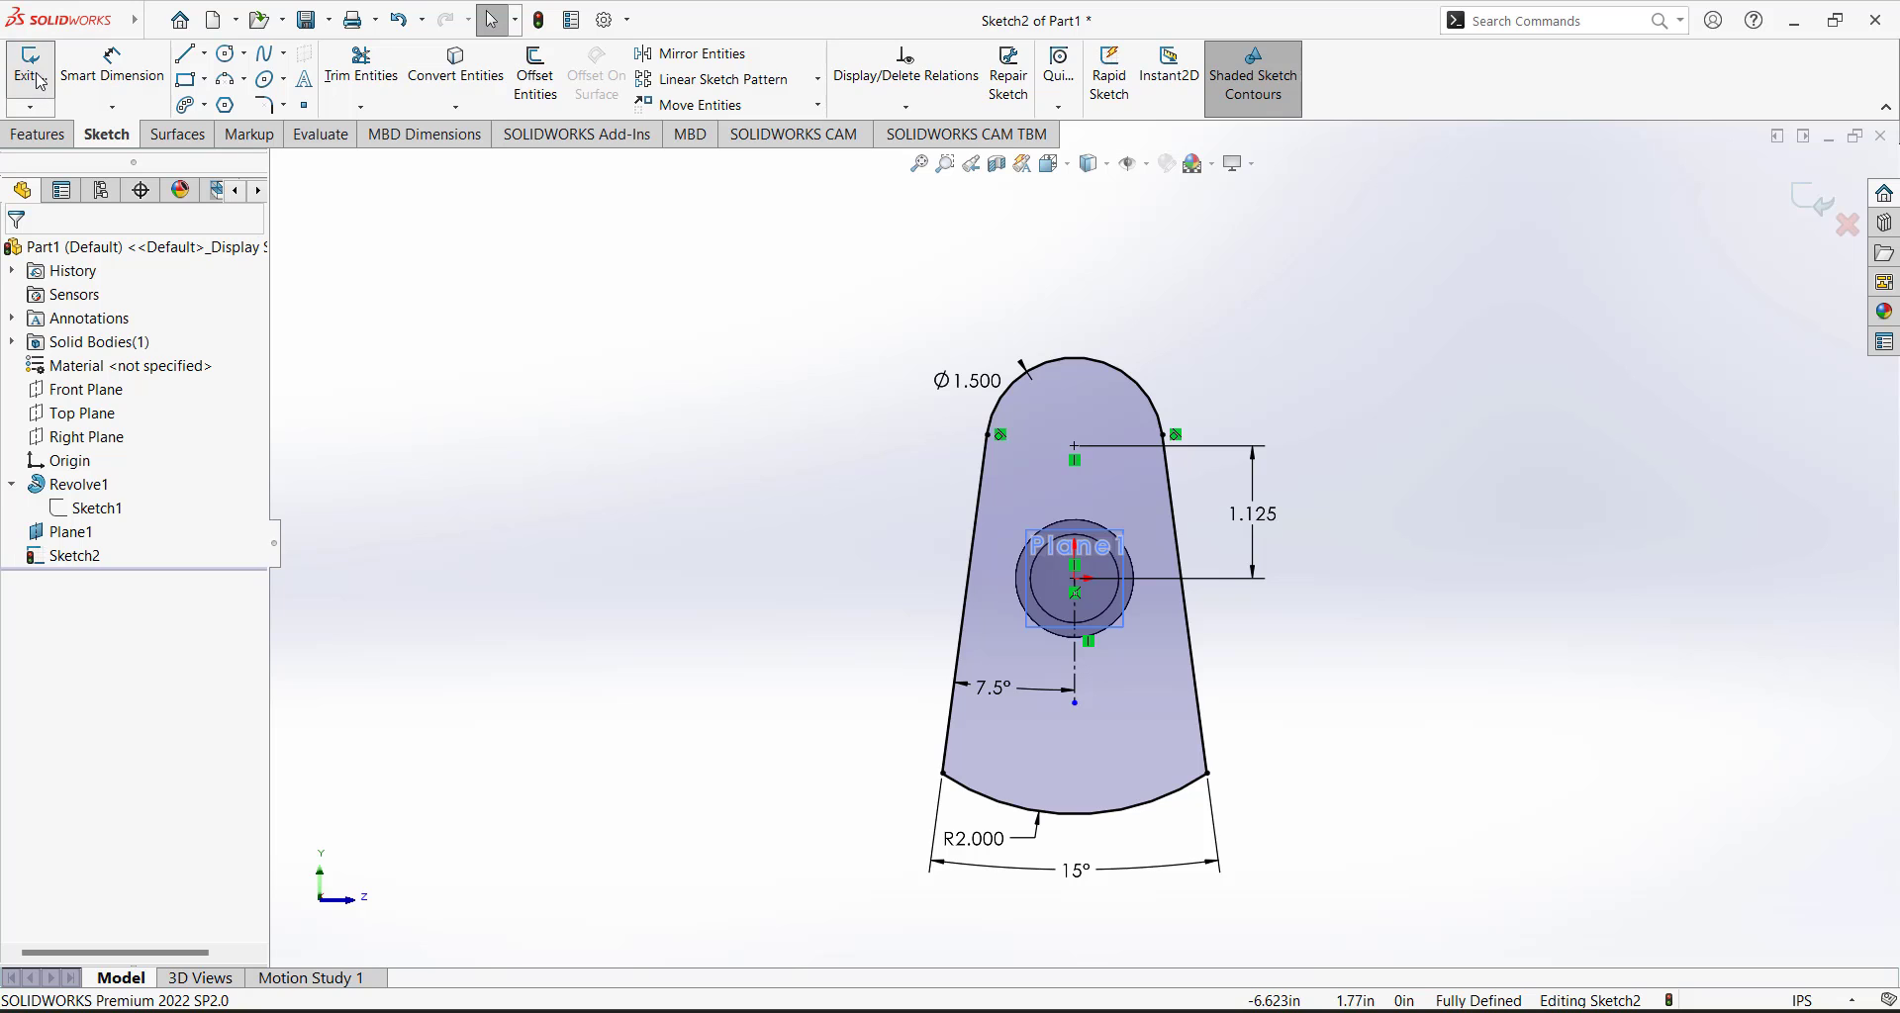
pyautogui.click(37, 79)
# Set up a blind Boss-Extrude of the crank web profile with a depth of 0.3 in.
pyautogui.moveTo(690, 458); pyautogui.dragTo(805, 619, button='middle')
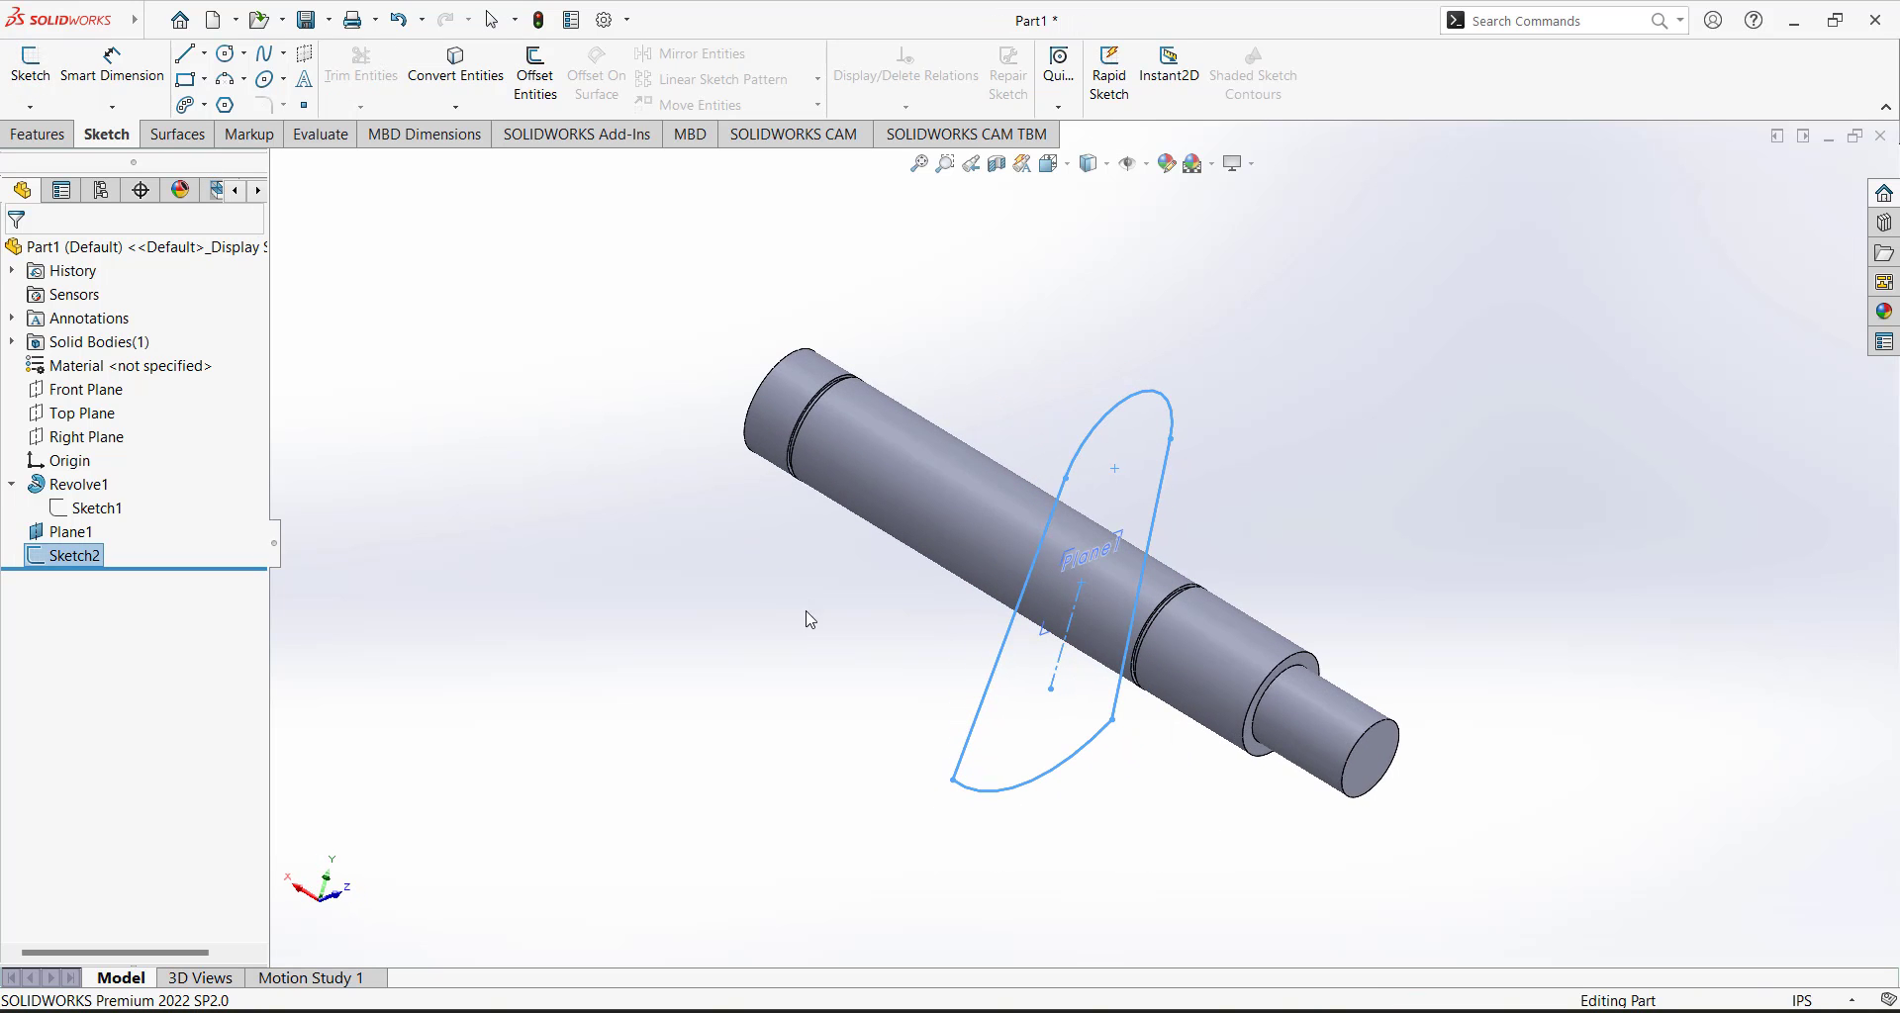
pyautogui.click(47, 134)
pyautogui.click(39, 70)
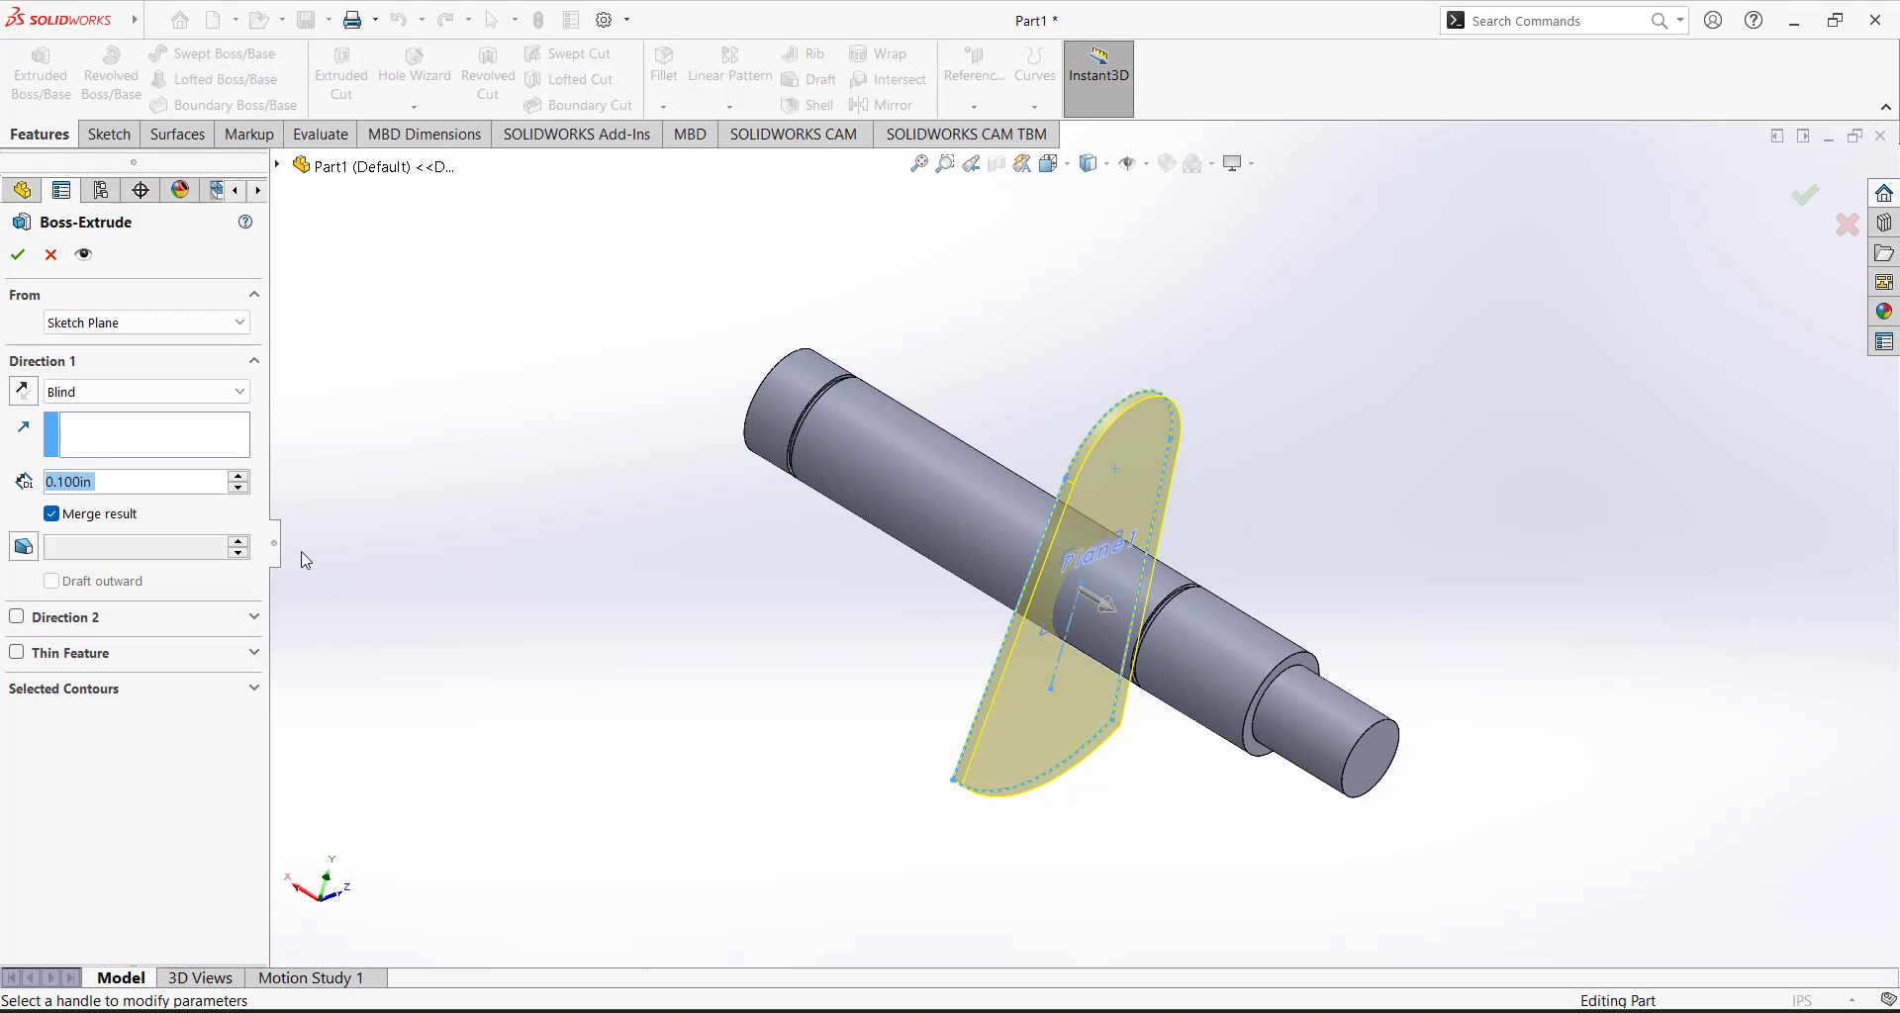
pyautogui.write('0.3')
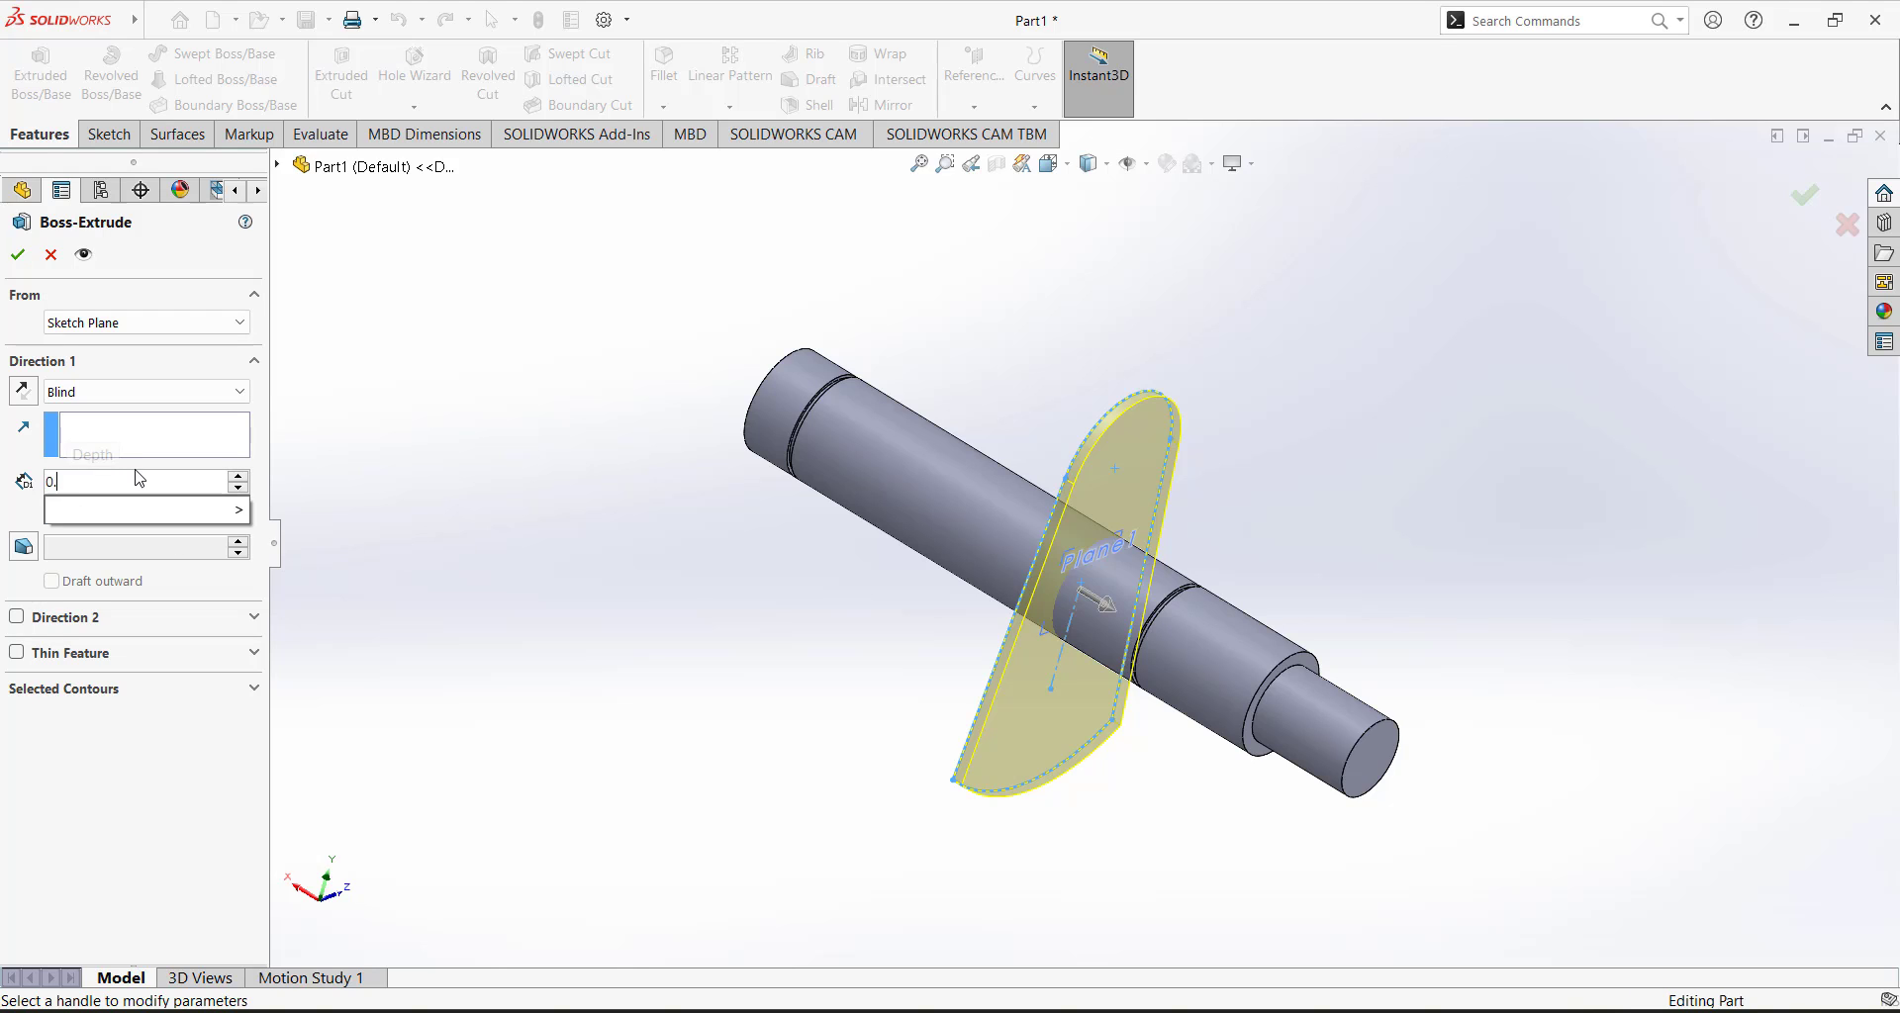
pyautogui.press('Return')
# Try reversing the direction of the crank web extrusion while inspecting its preview along the shaft.
pyautogui.moveTo(764, 492); pyautogui.dragTo(805, 578, button='middle')
pyautogui.moveTo(1109, 576); pyautogui.dragTo(906, 456, button='middle')
pyautogui.moveTo(914, 374); pyautogui.dragTo(840, 422, button='middle')
pyautogui.click(22, 390)
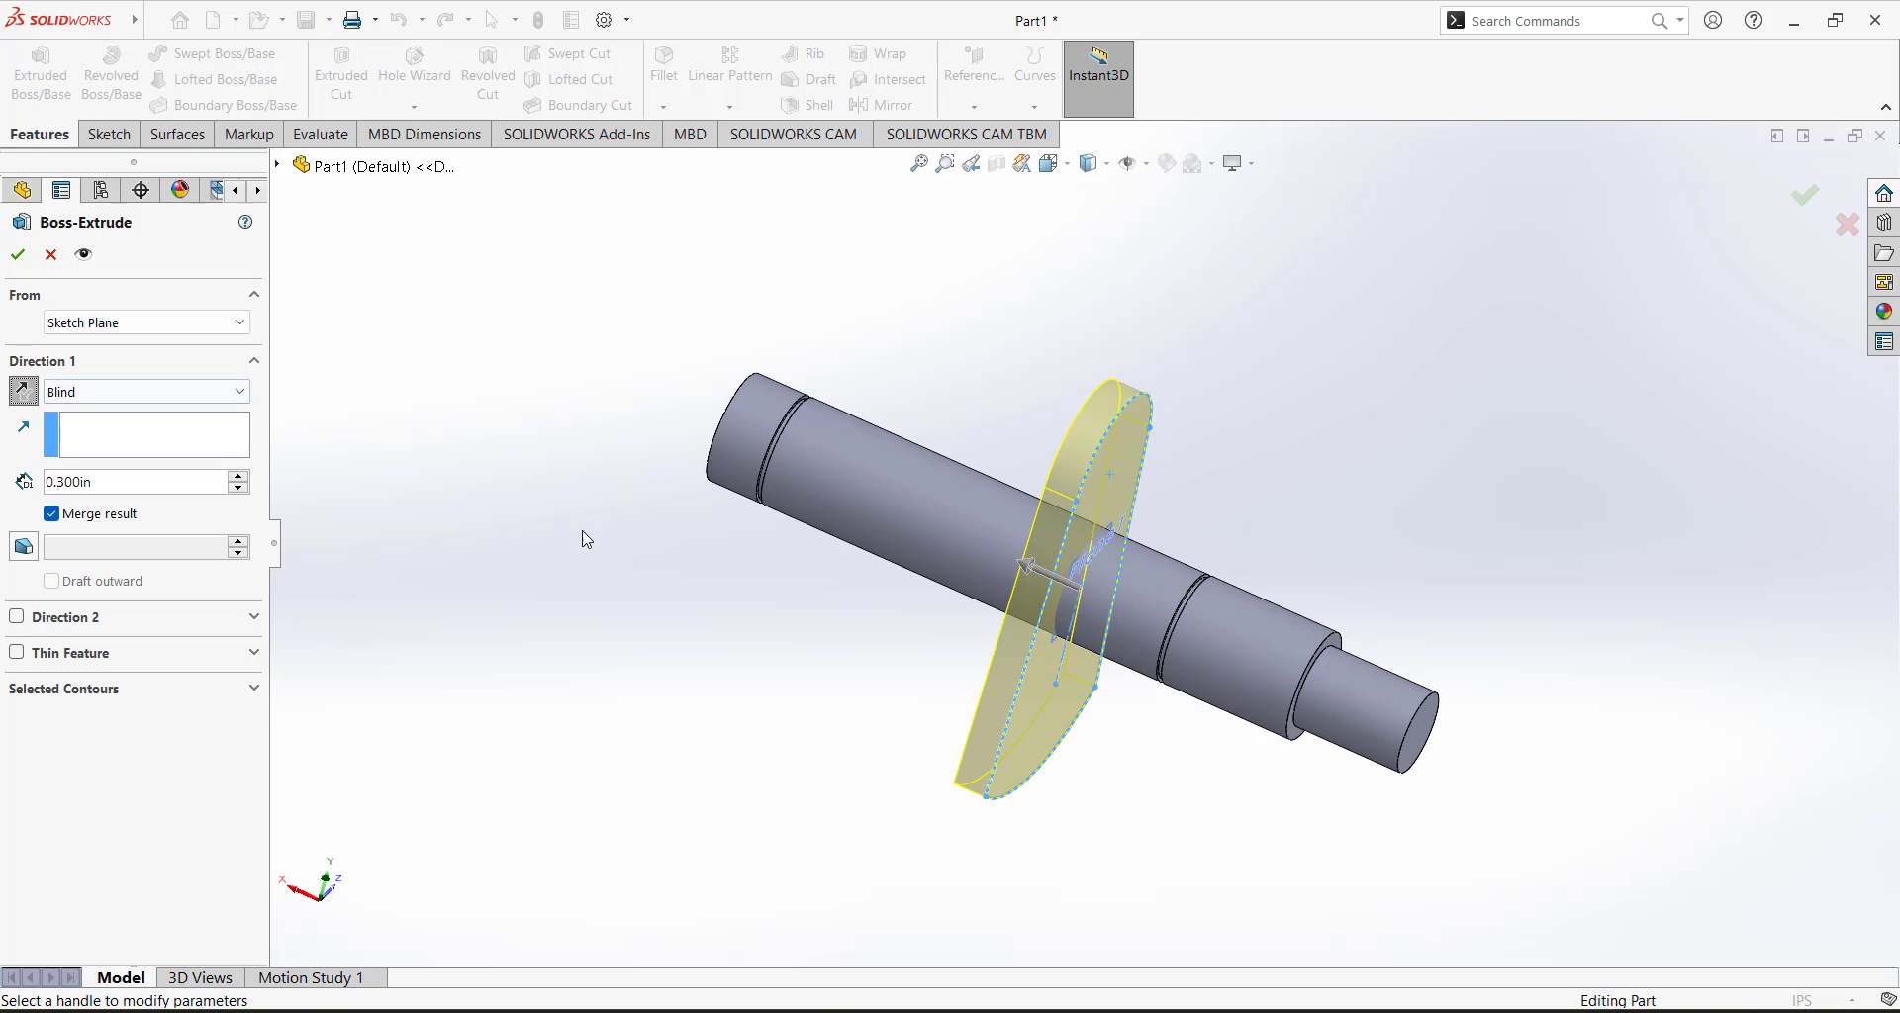
pyautogui.moveTo(585, 534)
pyautogui.mouseDown(button='middle')
pyautogui.moveTo(683, 607)
pyautogui.moveTo(599, 582)
pyautogui.moveTo(662, 564)
pyautogui.moveTo(614, 543)
pyautogui.mouseUp(button='middle')
pyautogui.click(22, 391)
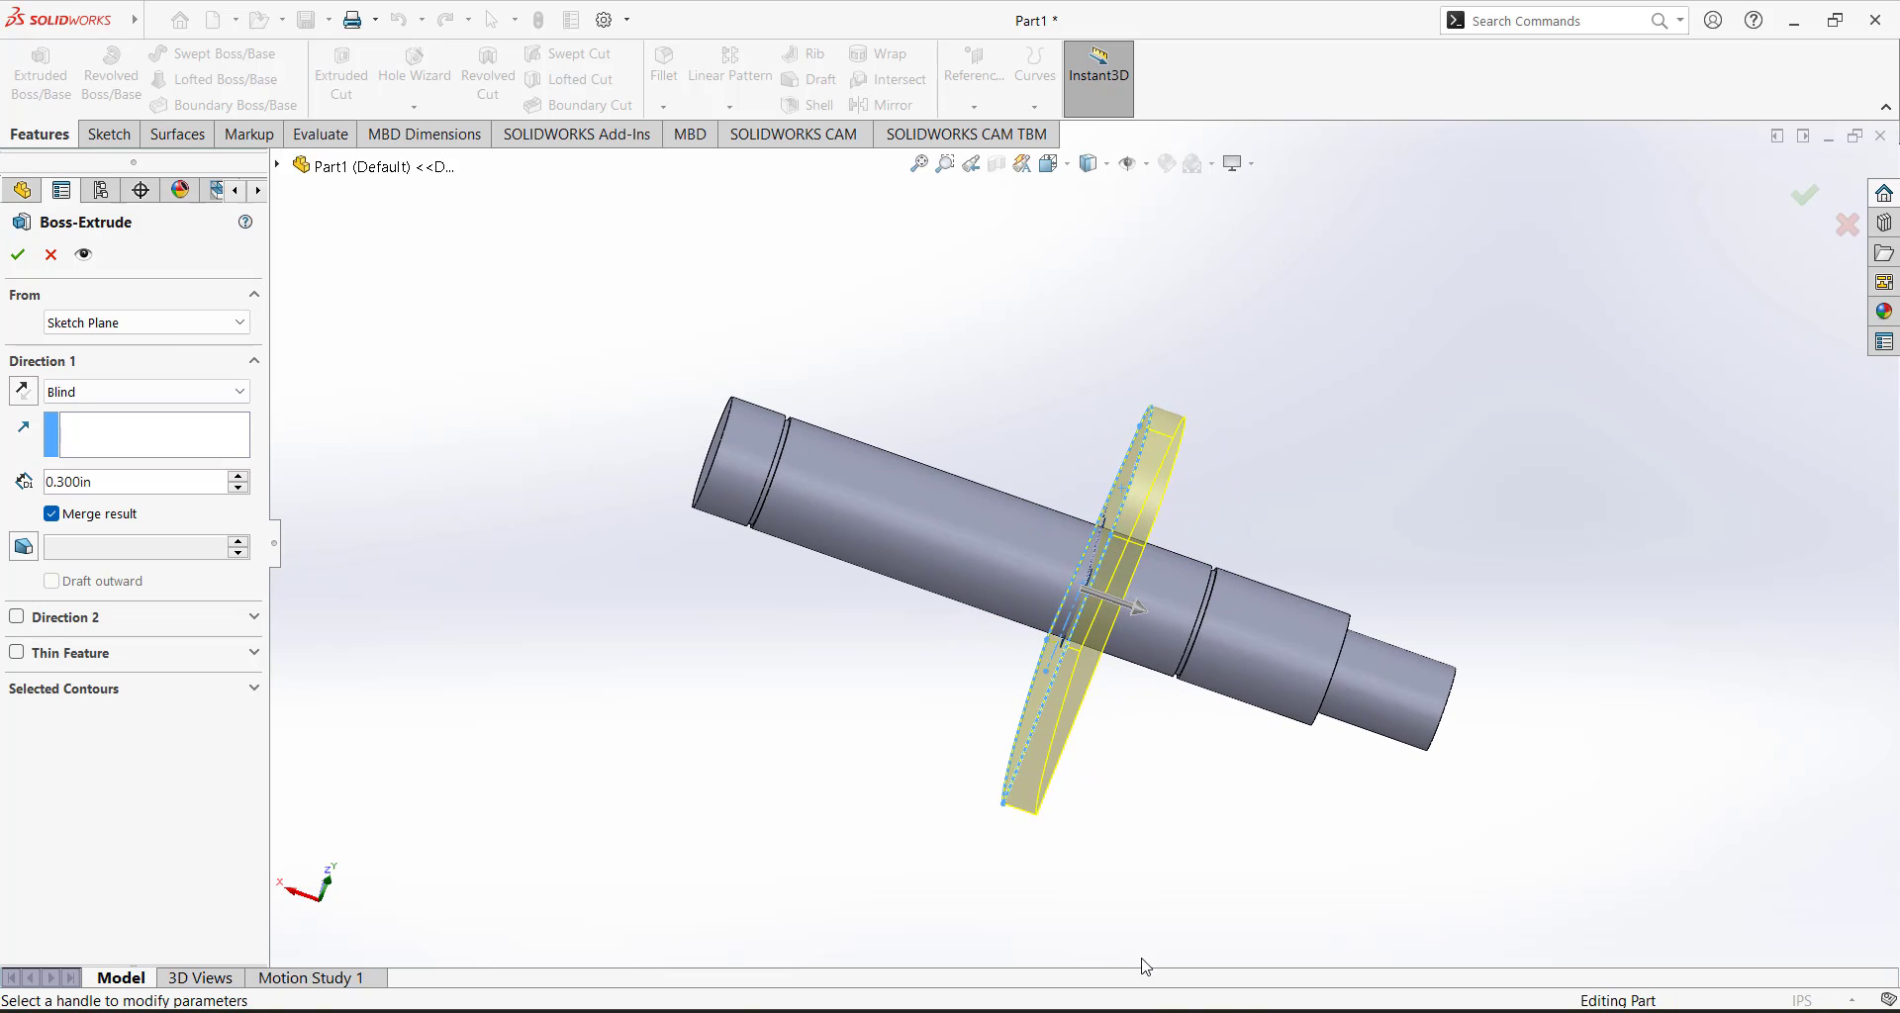
# Switch to the crankshaft drawing in Paint and undo all the red markings on it.
pyautogui.click(1232, 1008)
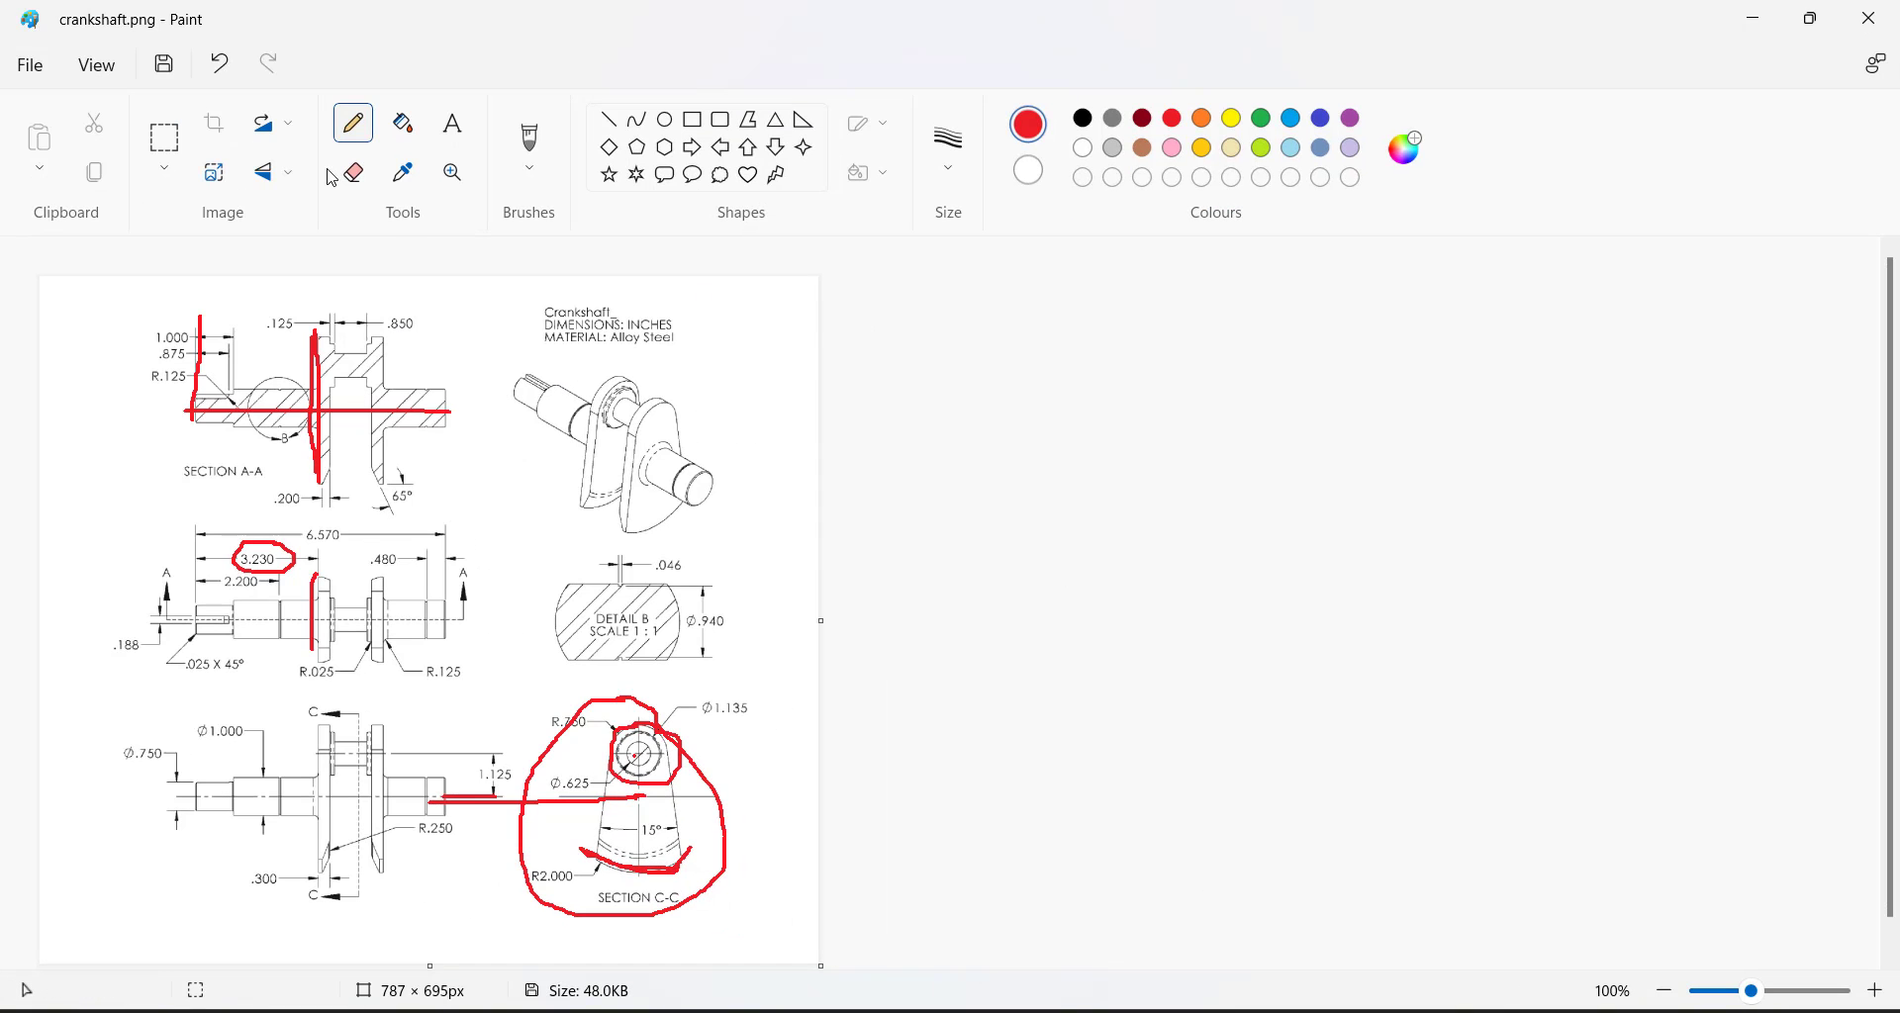
pyautogui.click(223, 76)
pyautogui.click(223, 76)
pyautogui.click(224, 77)
pyautogui.click(223, 76)
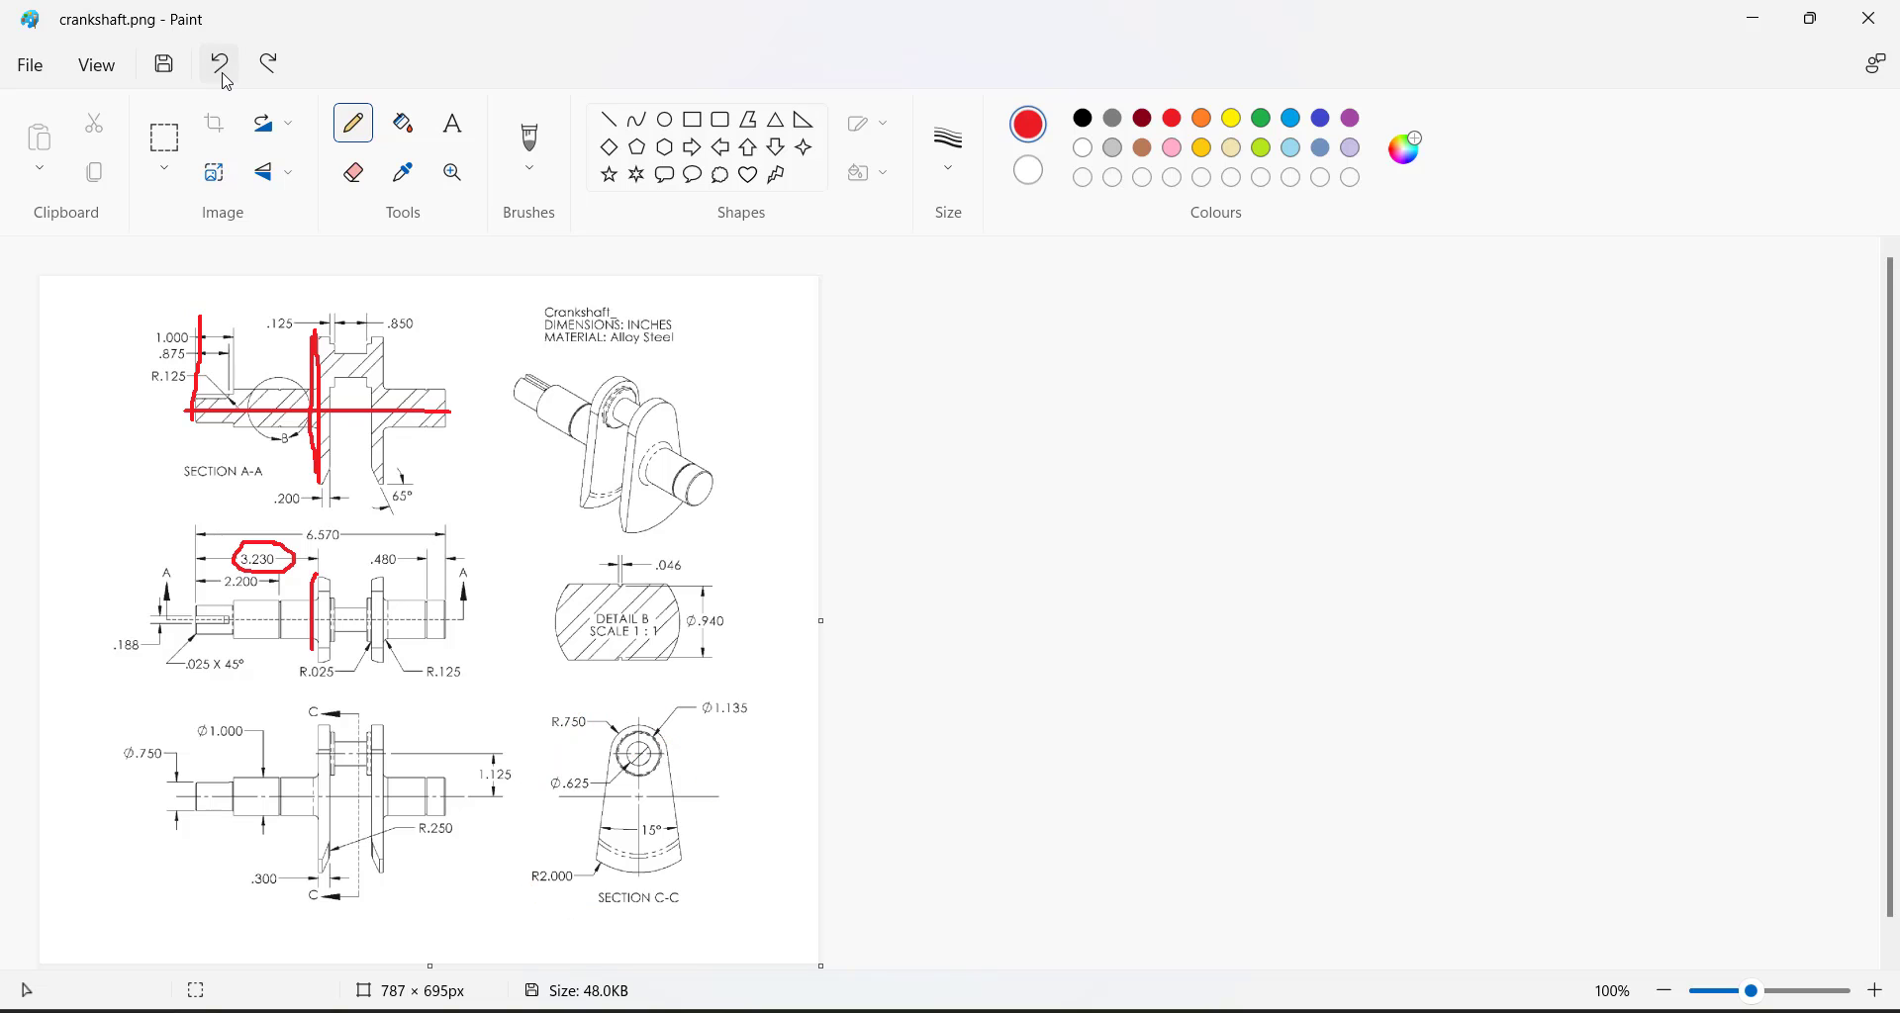
pyautogui.click(224, 76)
pyautogui.click(224, 76)
pyautogui.click(223, 76)
pyautogui.click(223, 76)
pyautogui.click(224, 76)
pyautogui.click(223, 76)
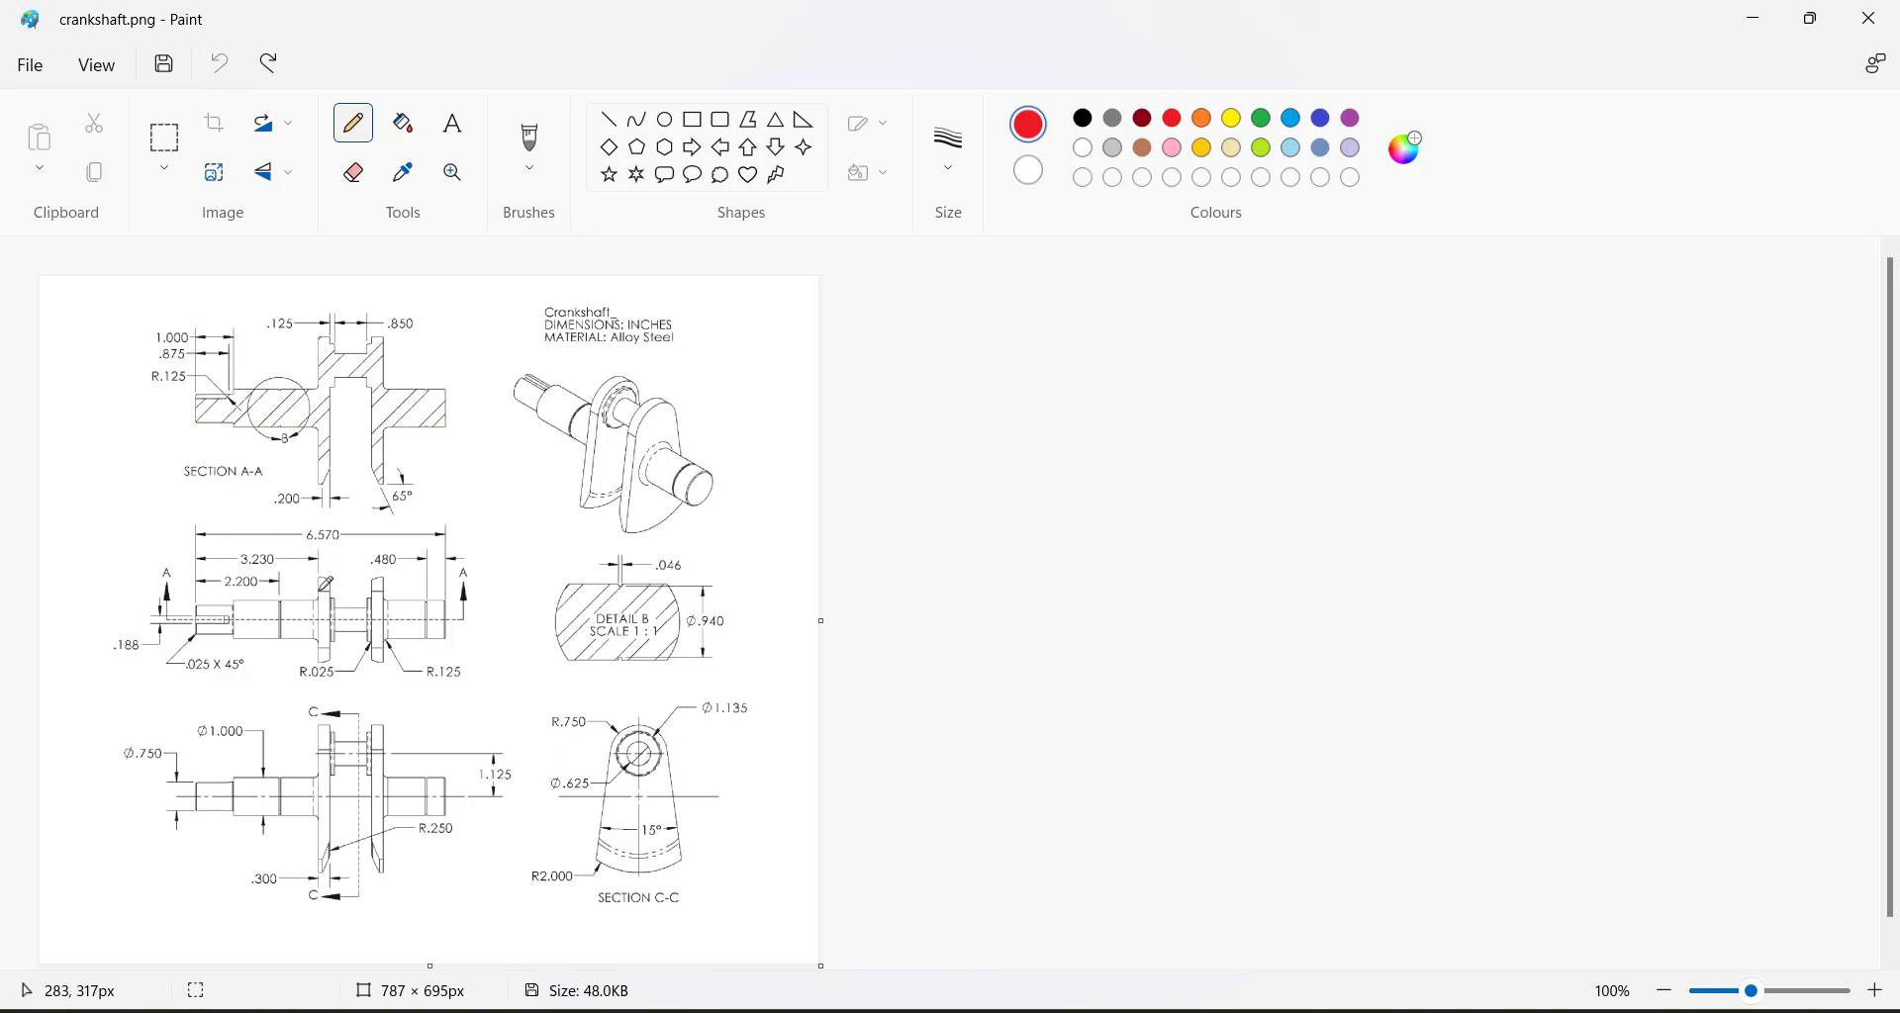
# Mark in red the 3.230 position, the .300 web thickness and the extrusion direction on the drawing.
pyautogui.moveTo(318, 588); pyautogui.dragTo(272, 552)
pyautogui.moveTo(269, 860)
pyautogui.mouseDown()
pyautogui.moveTo(242, 878)
pyautogui.moveTo(281, 889)
pyautogui.moveTo(262, 863)
pyautogui.mouseUp()
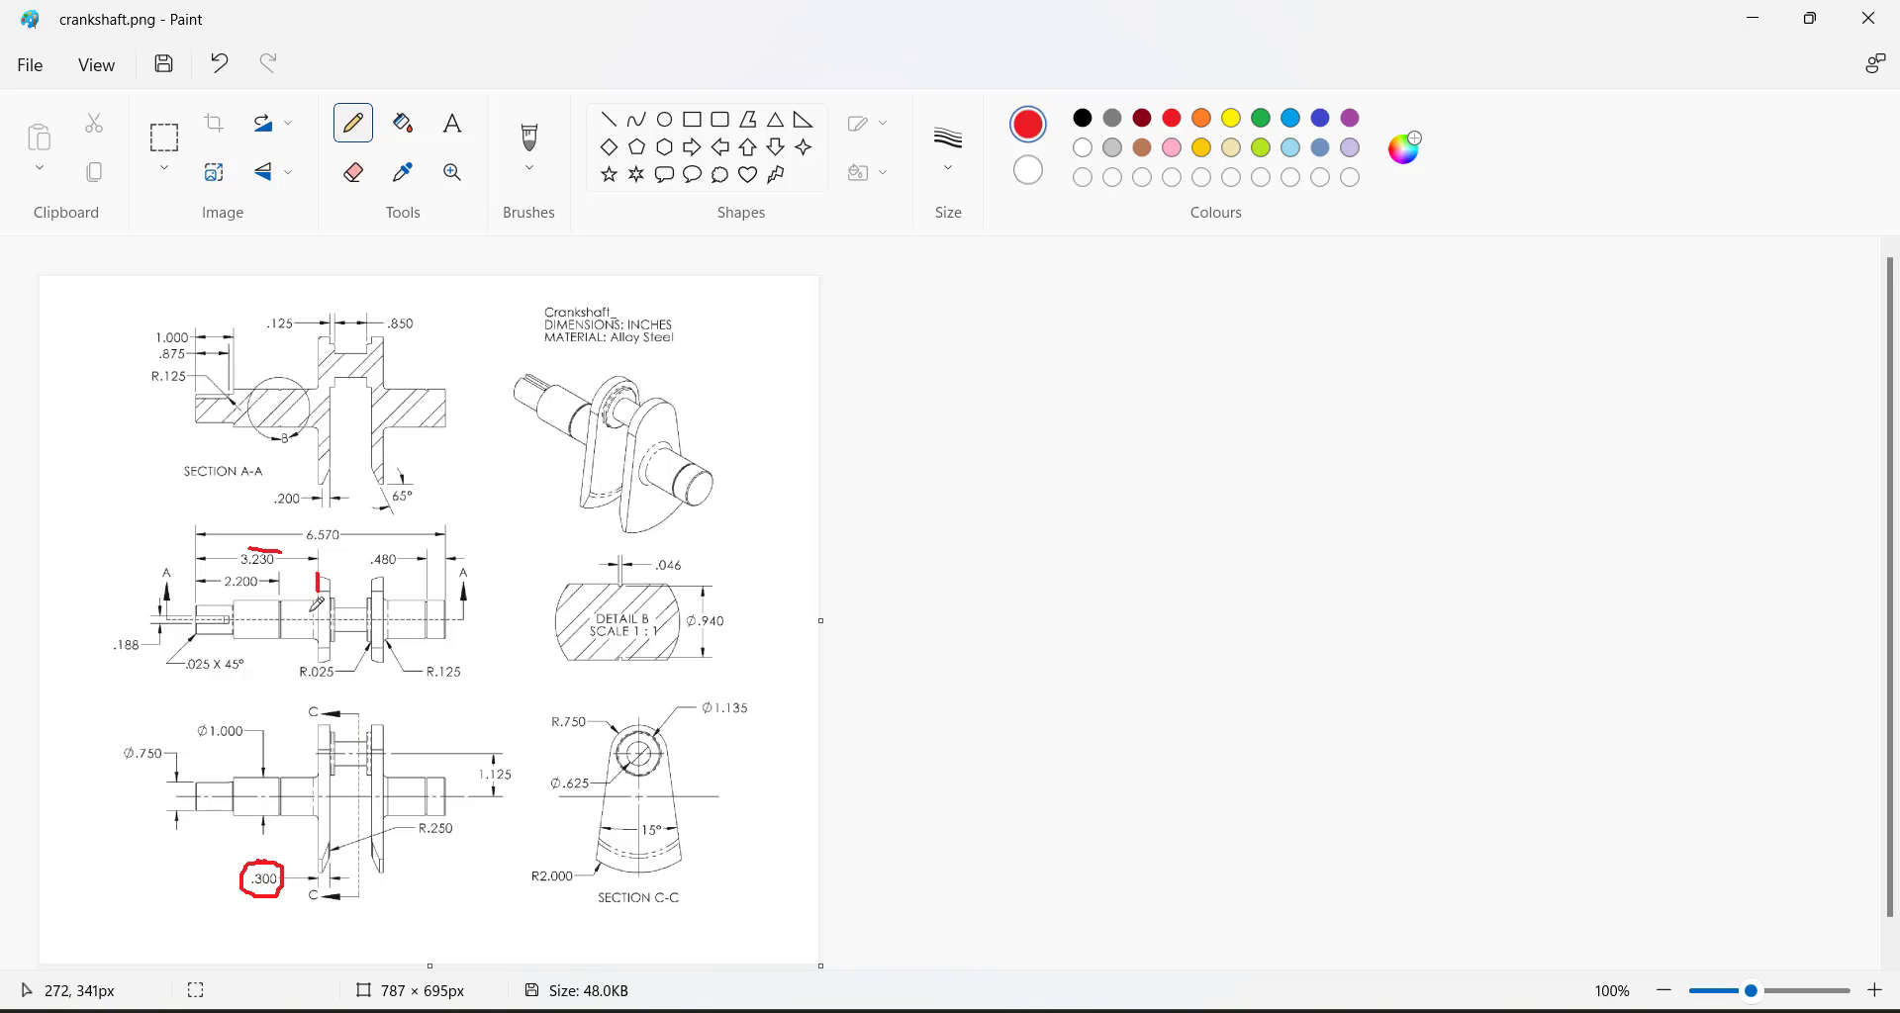
pyautogui.moveTo(313, 610)
pyautogui.mouseDown()
pyautogui.moveTo(362, 622)
pyautogui.moveTo(347, 607)
pyautogui.mouseUp()
# Switch back to SOLIDWORKS, reverse the web's extrusion direction in isometric view and complete the extrusion.
pyautogui.click(1241, 1011)
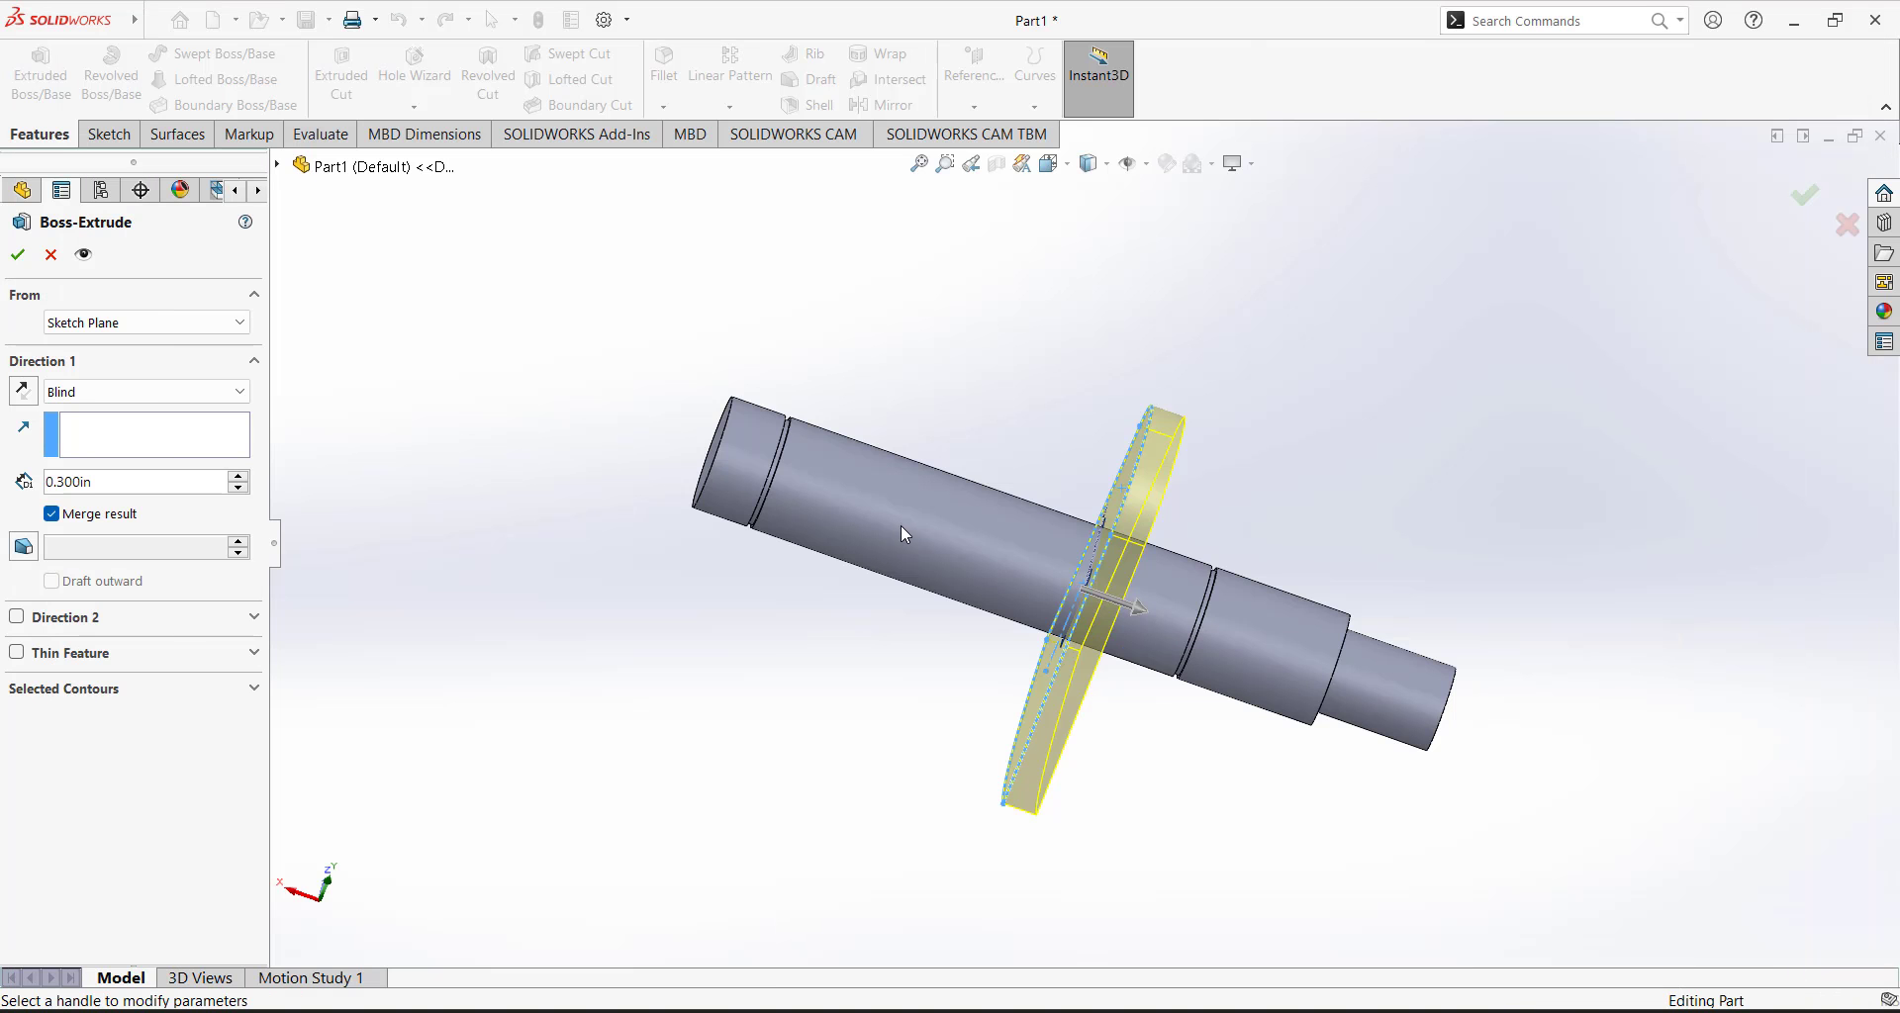
pyautogui.moveTo(816, 643); pyautogui.dragTo(795, 640, button='middle')
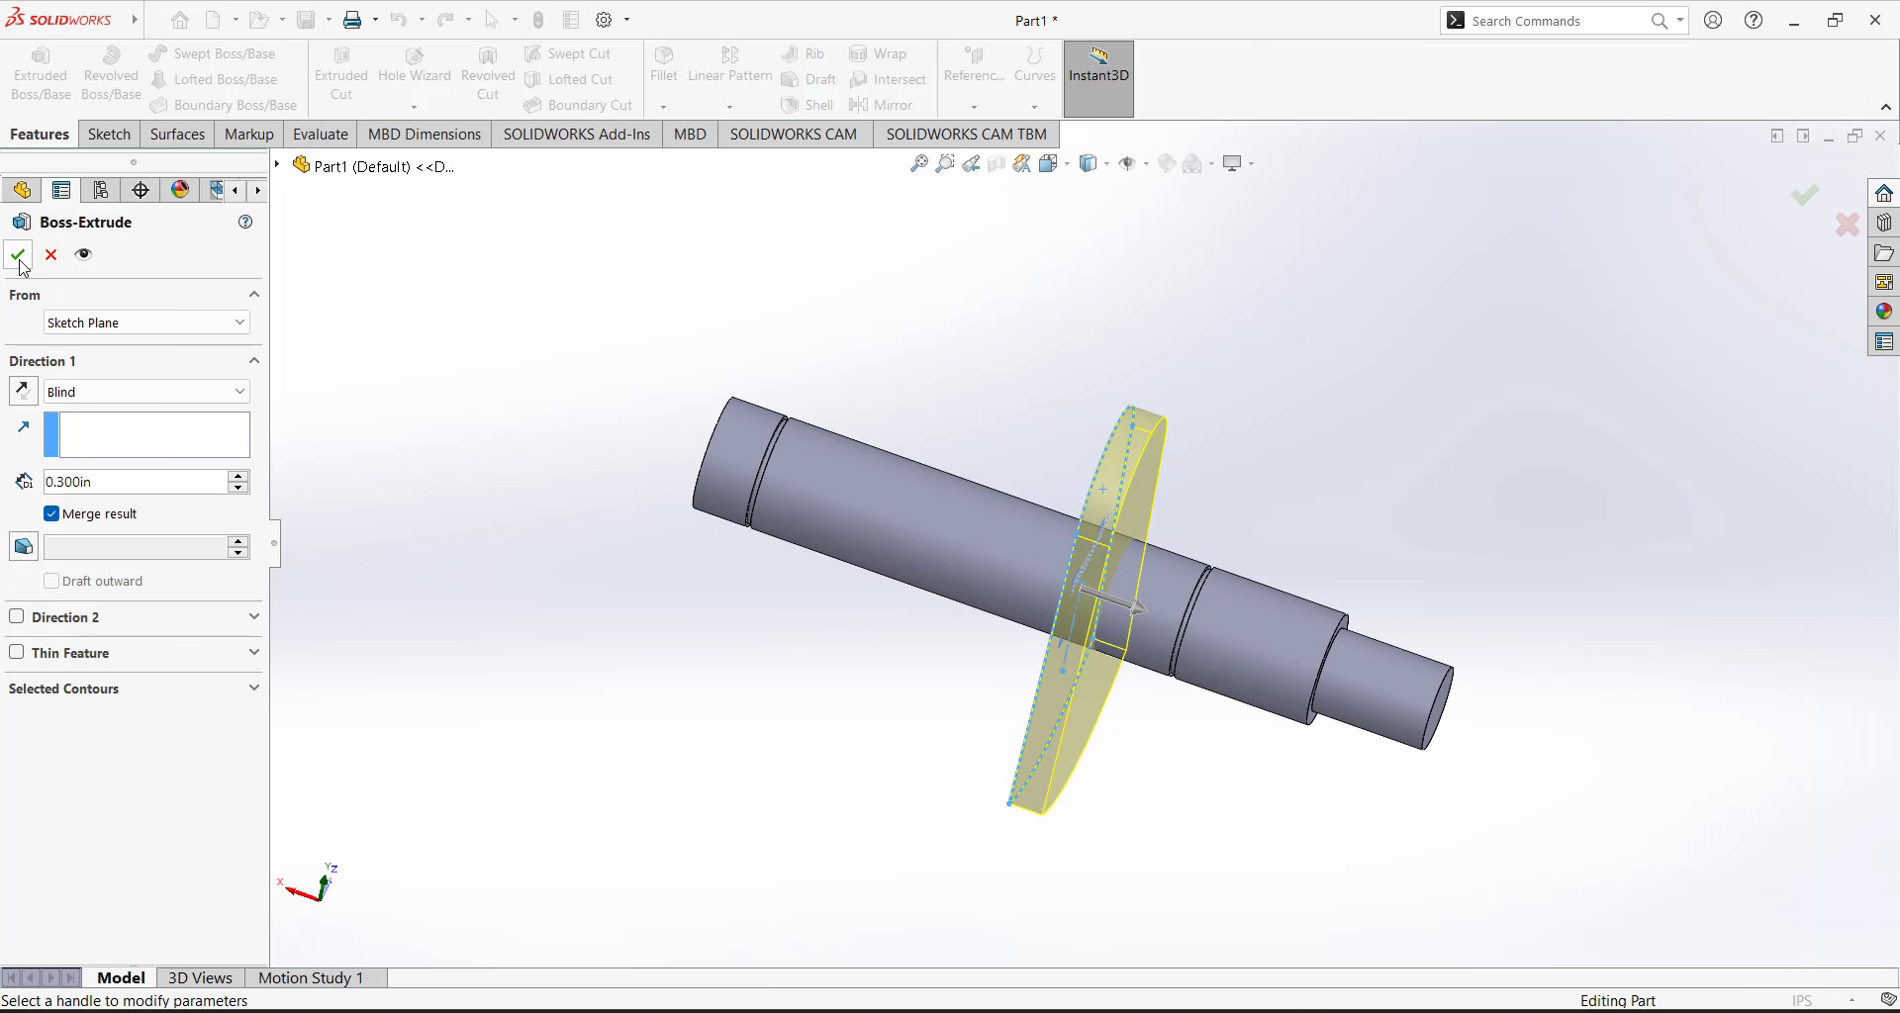
pyautogui.click(1053, 163)
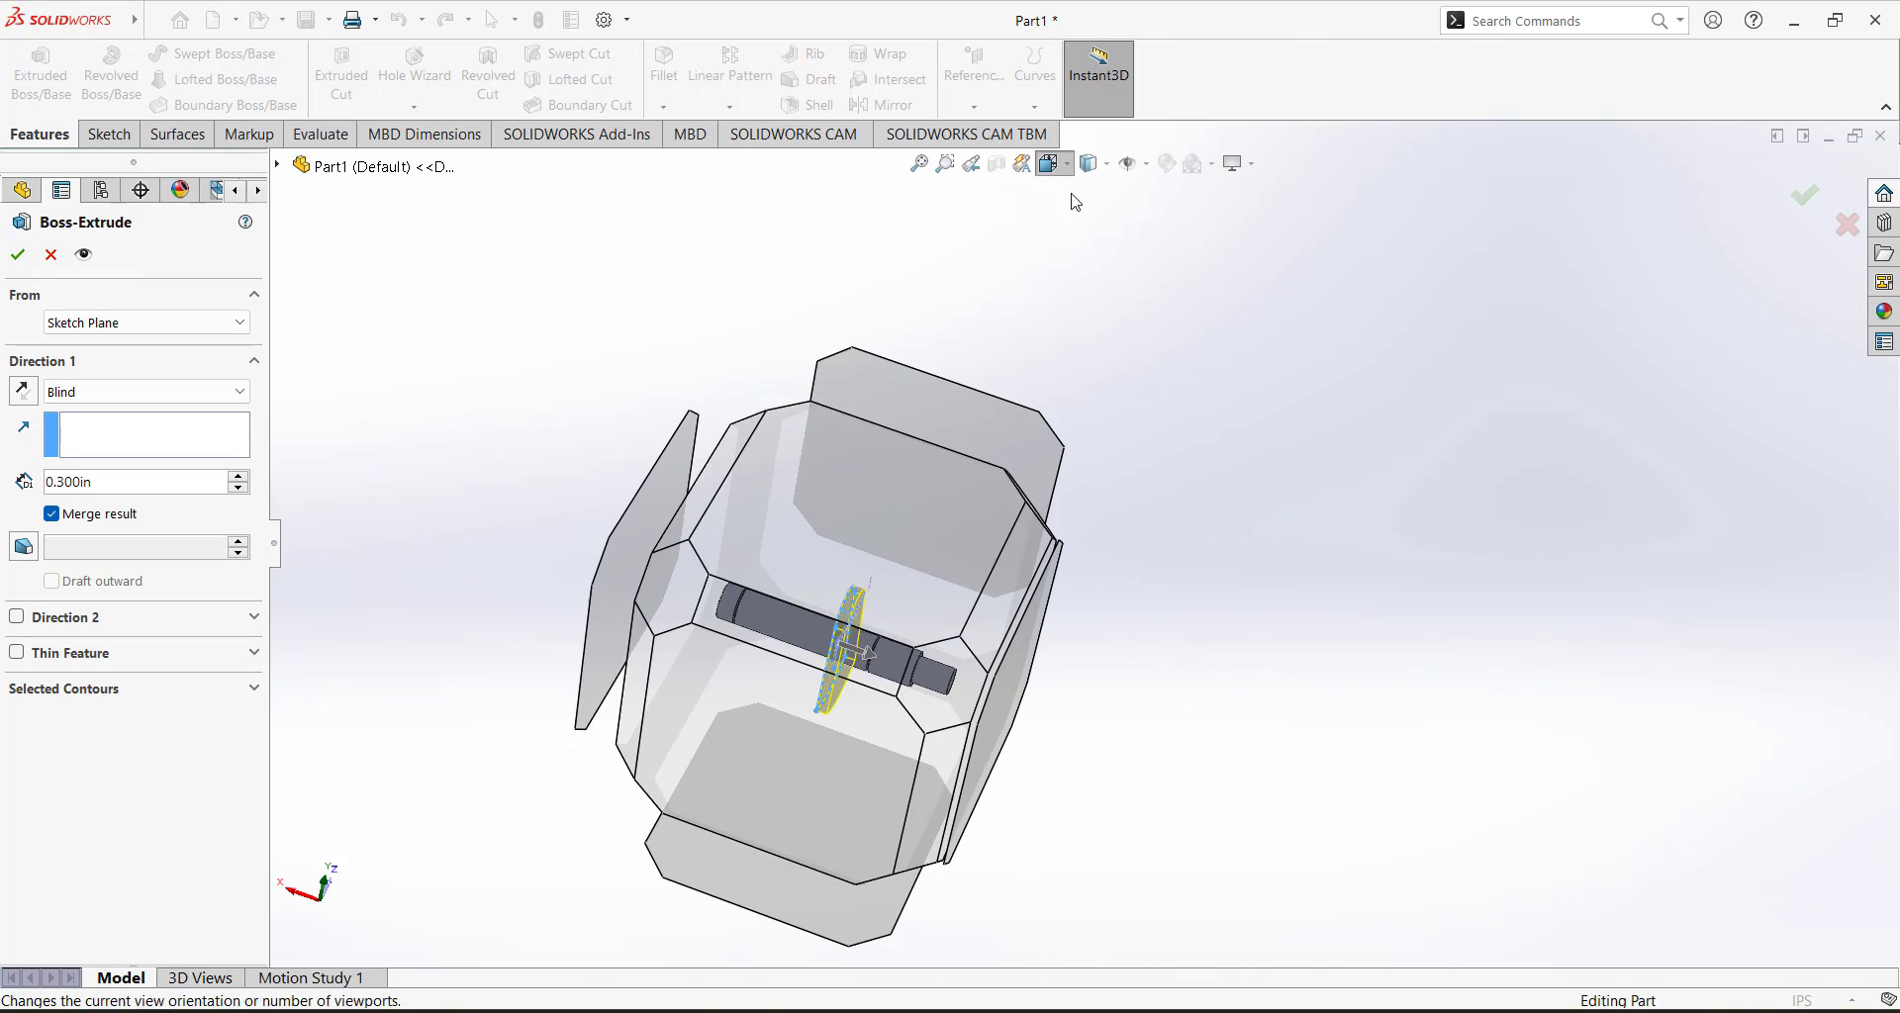
pyautogui.click(1095, 229)
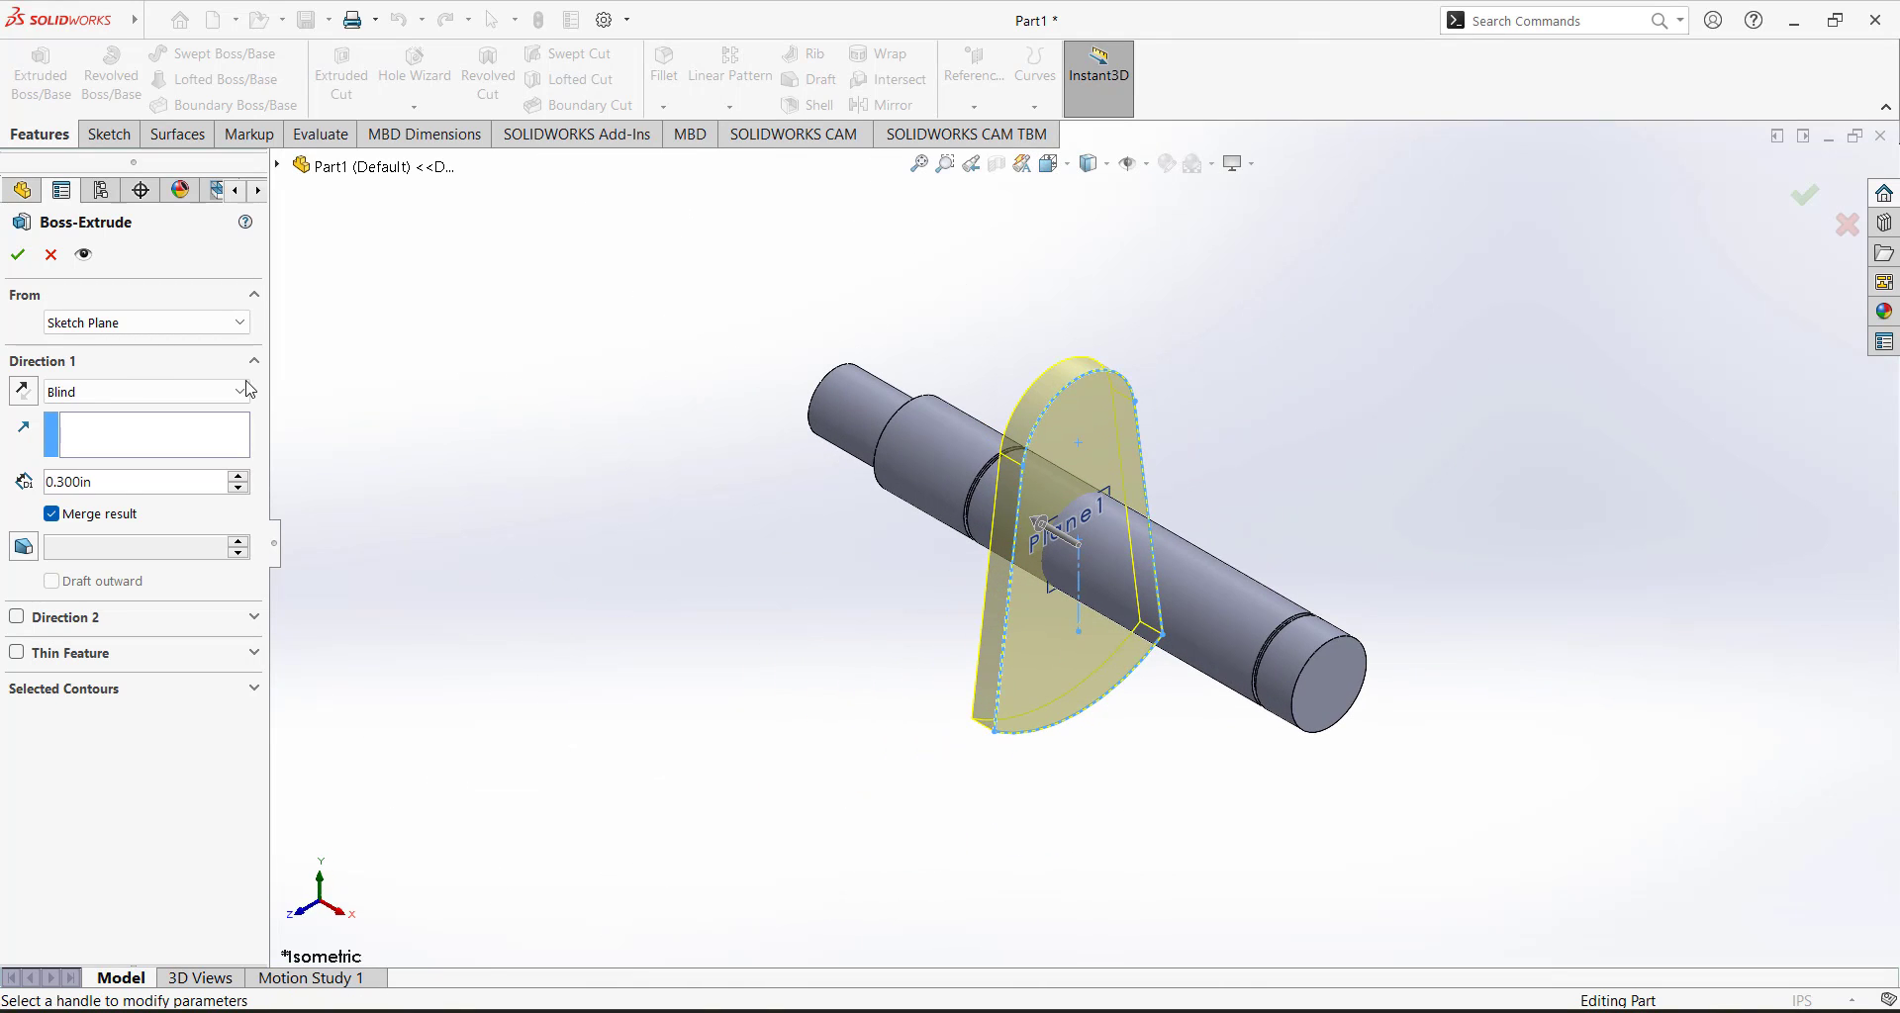
pyautogui.click(23, 391)
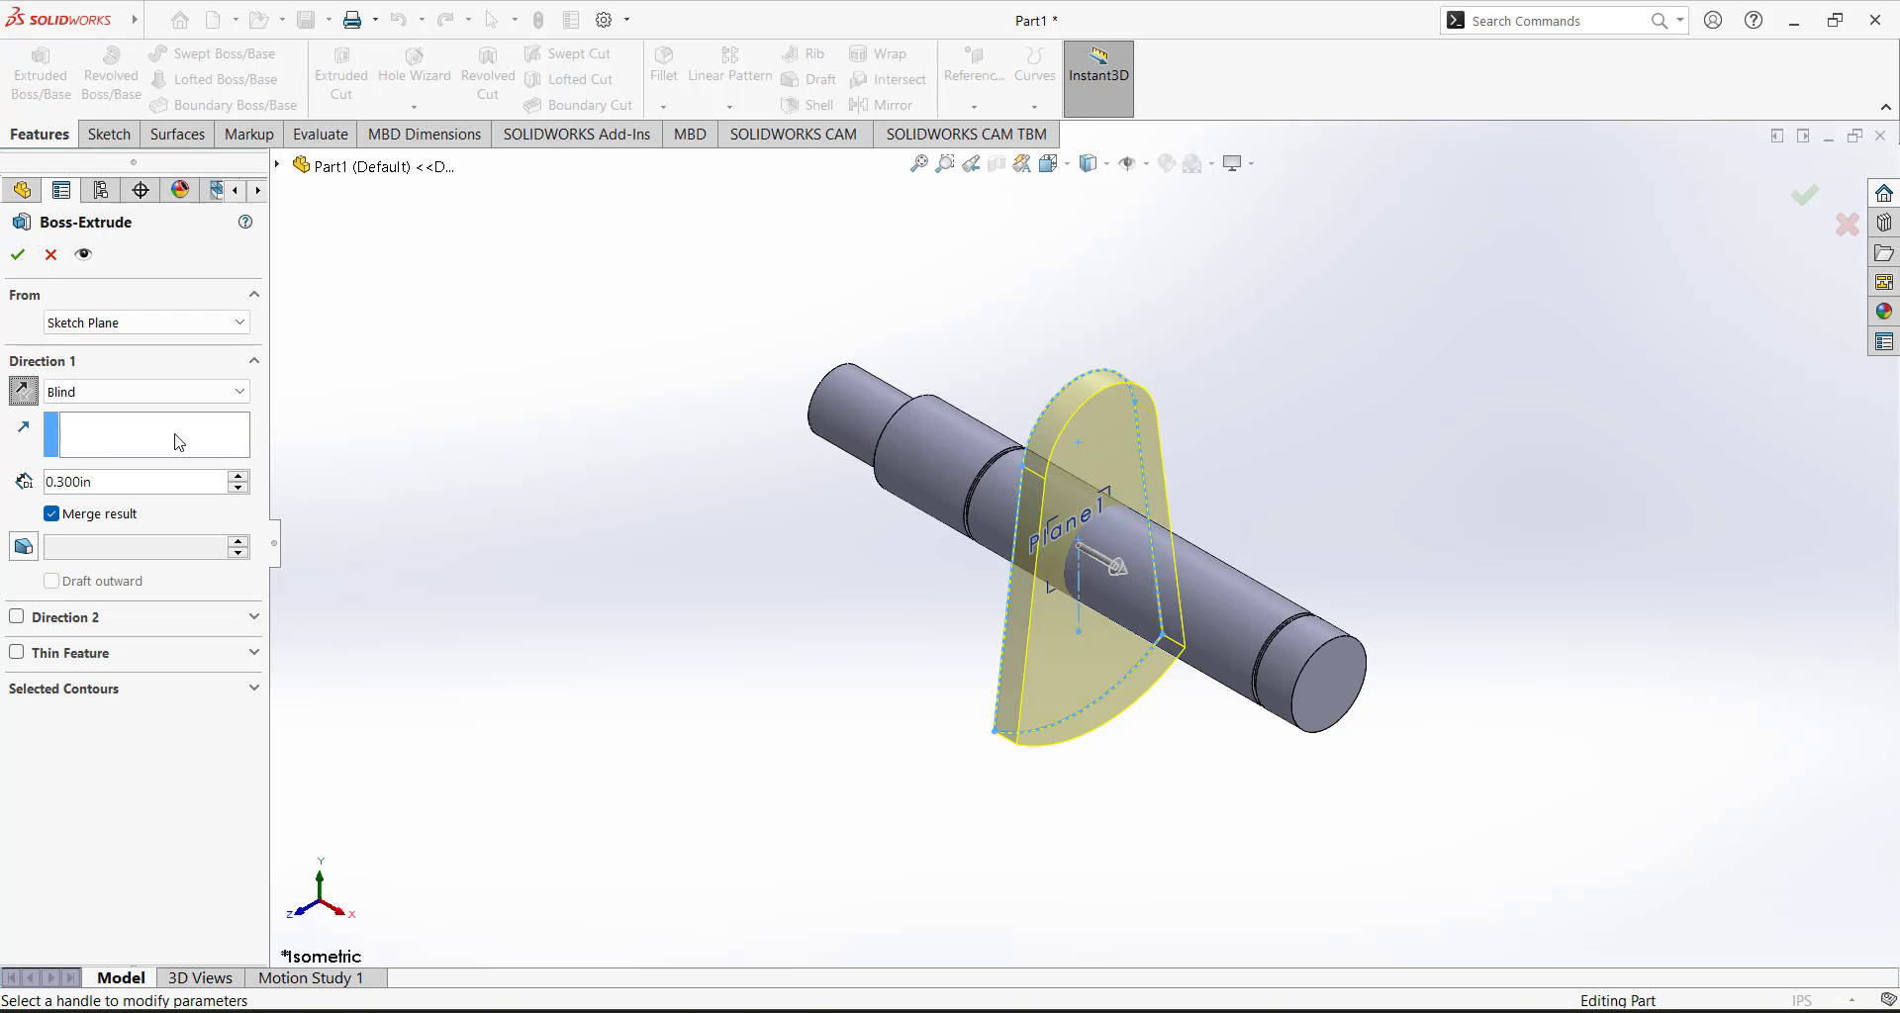
pyautogui.click(17, 255)
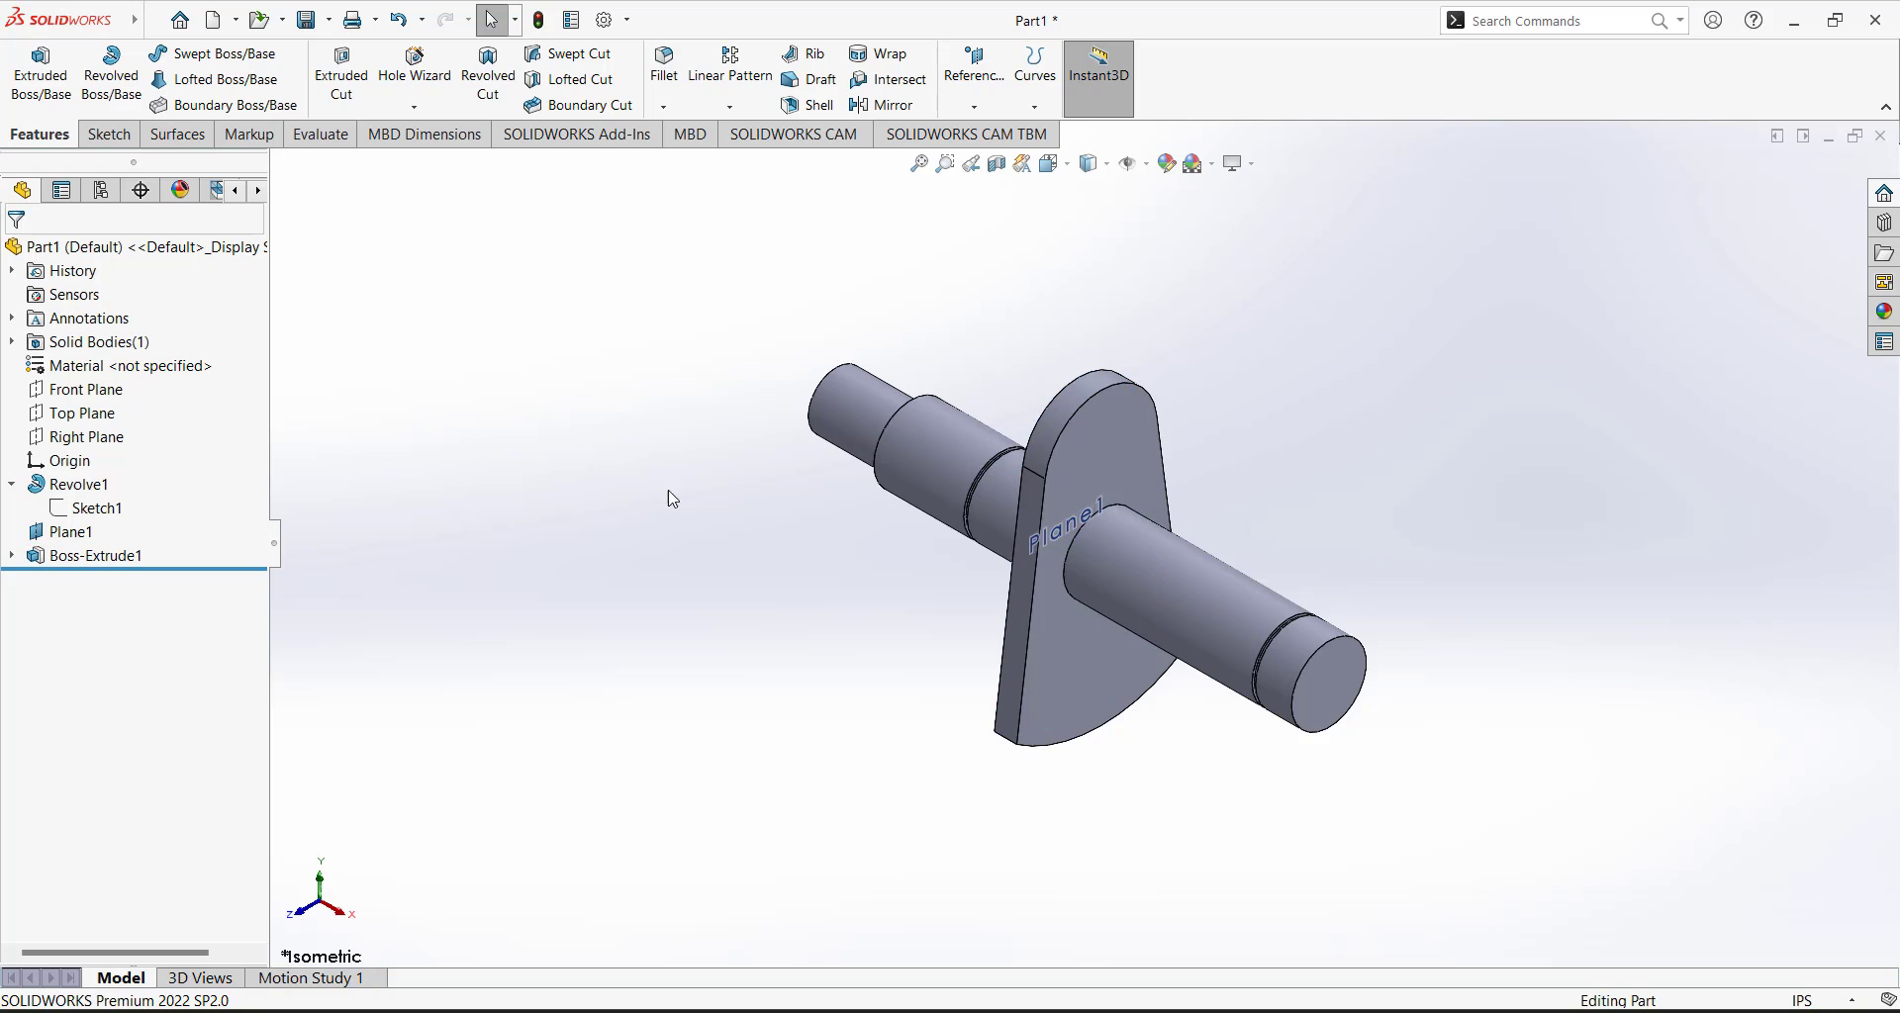
# Hide Plane1 in the model.
pyautogui.click(71, 532)
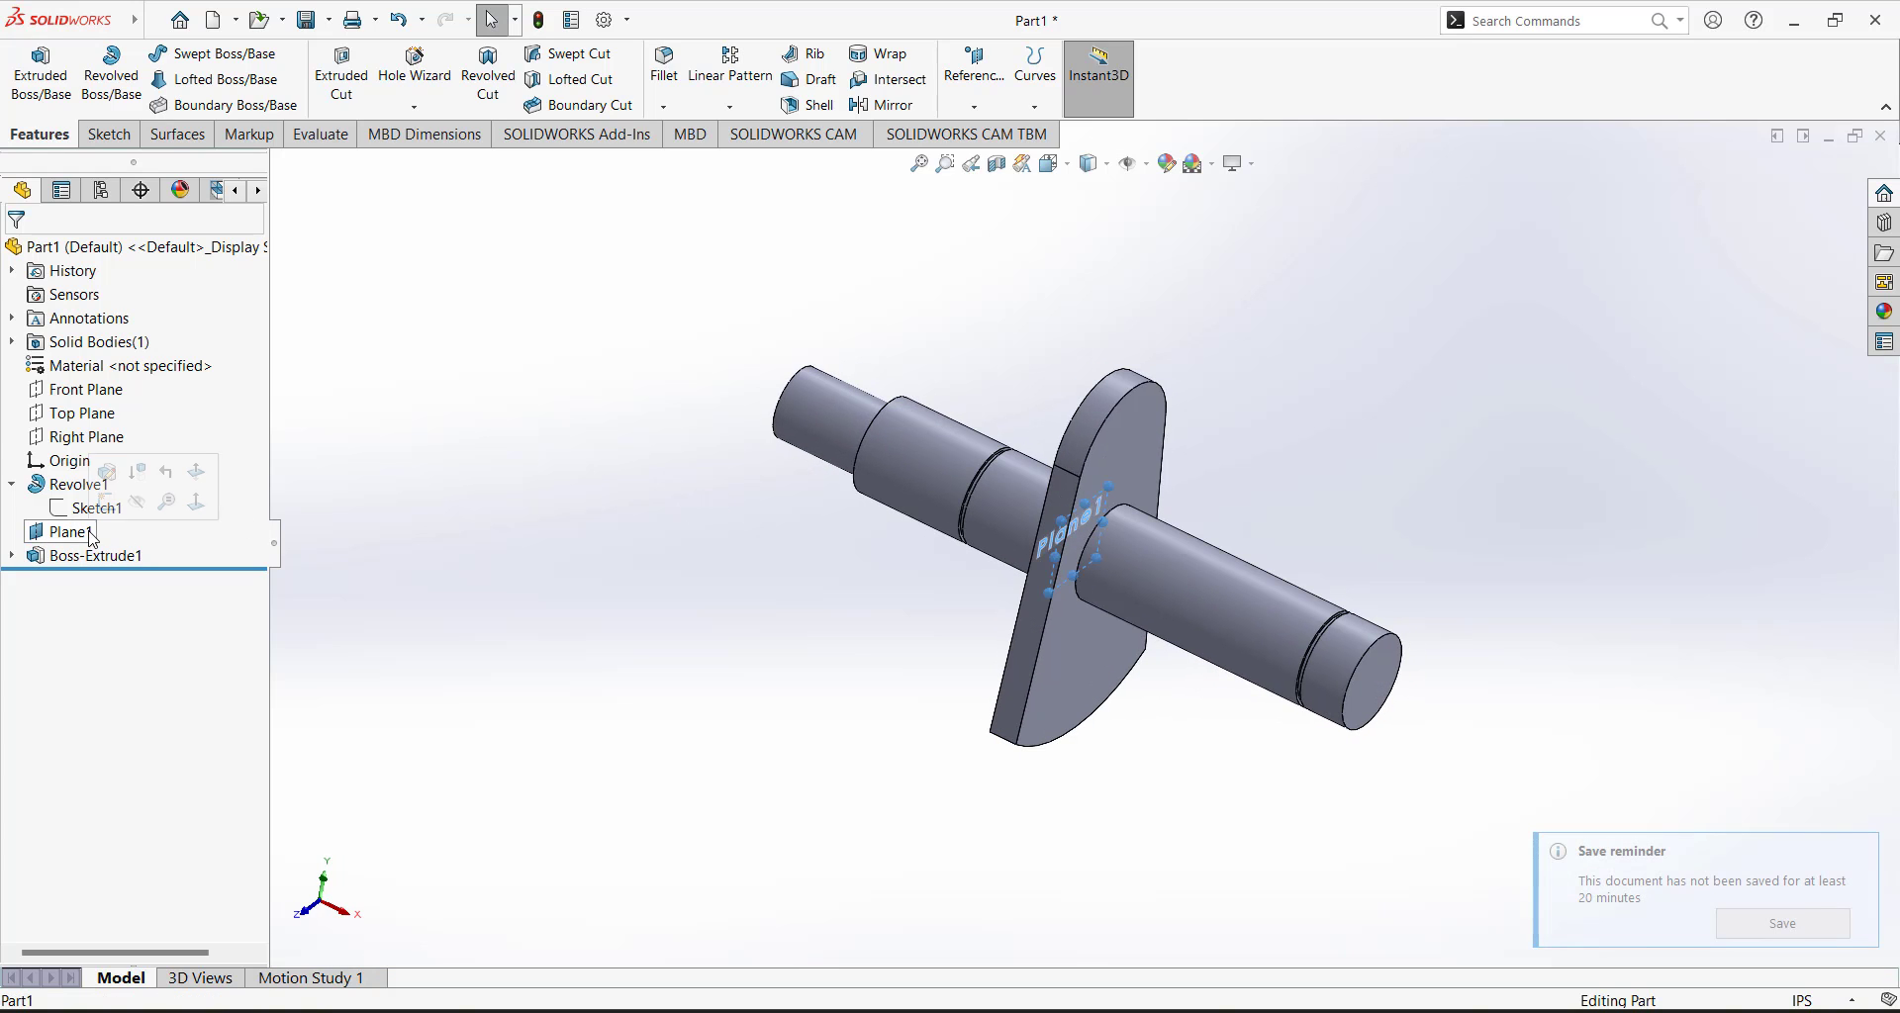
pyautogui.click(137, 502)
pyautogui.moveTo(667, 552)
pyautogui.mouseDown(button='middle')
pyautogui.moveTo(712, 584)
pyautogui.moveTo(661, 582)
pyautogui.mouseUp(button='middle')
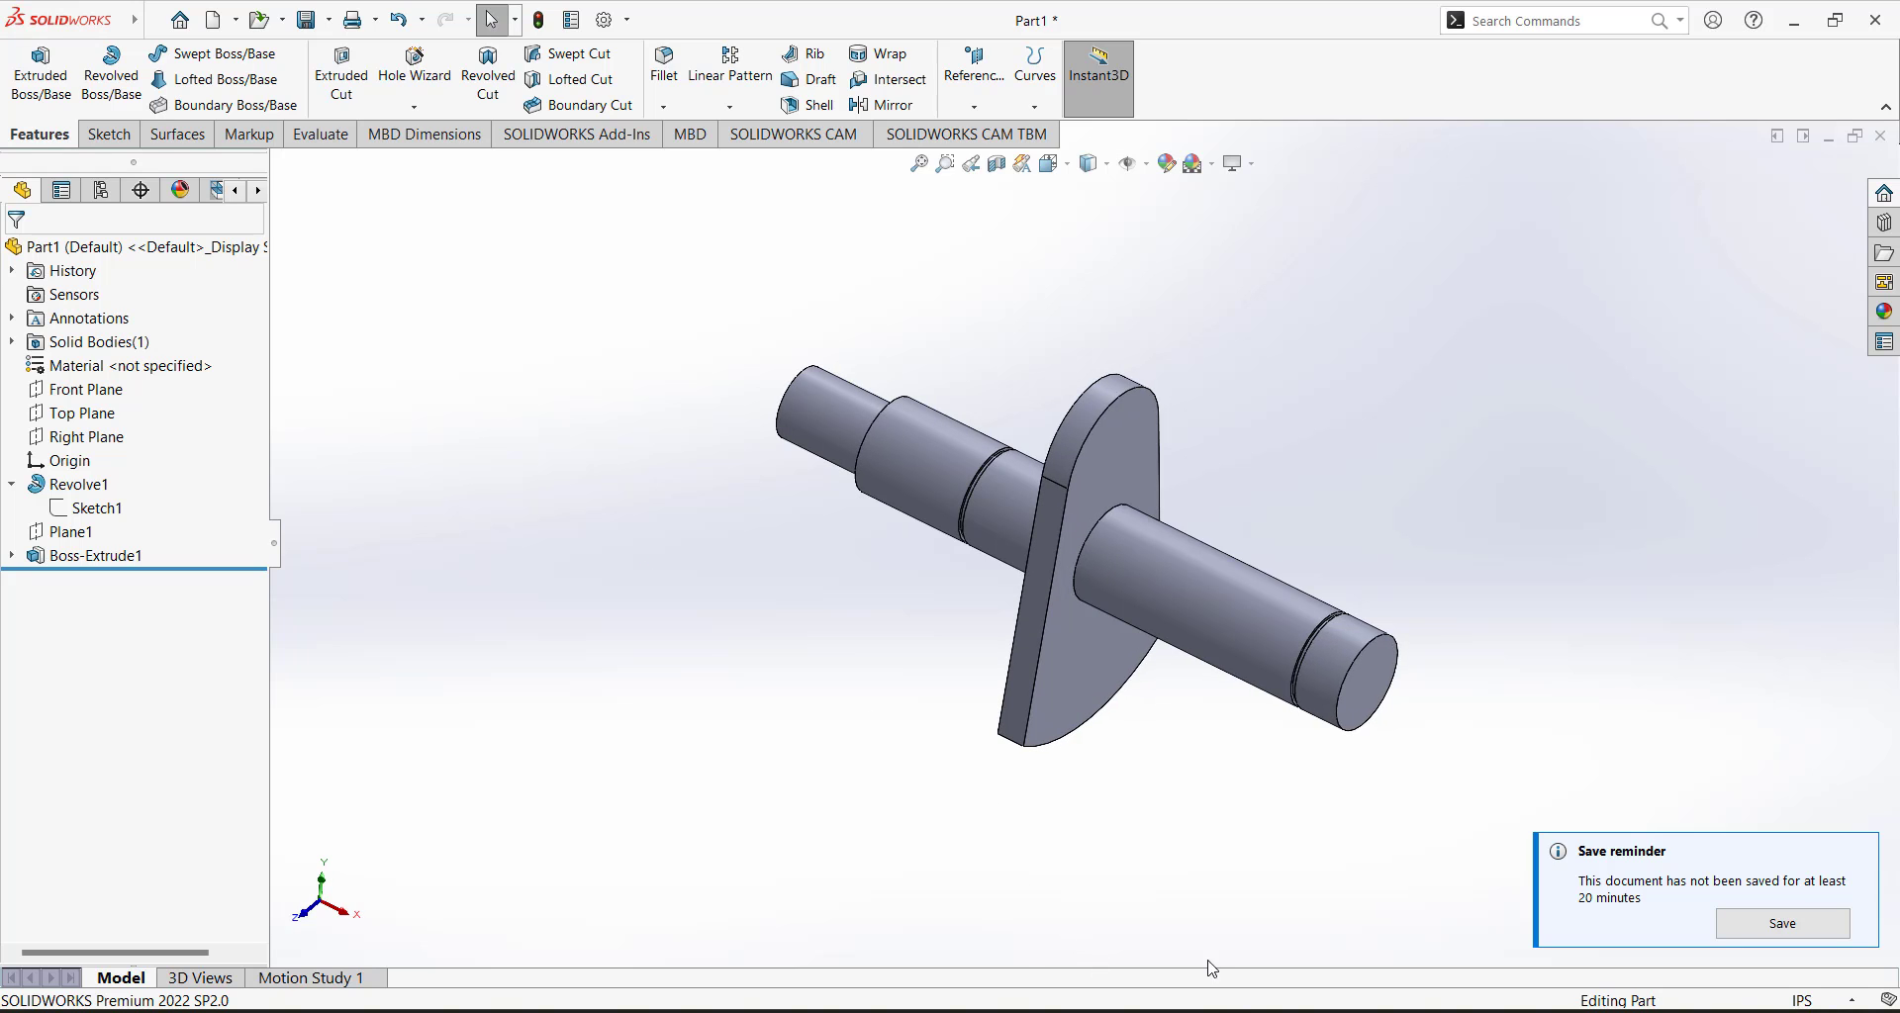
# Switch to the Paint drawing and mark the crankpin collar, its .125 thickness and its Ø1.135 diameter in red.
pyautogui.hotkey('alt', 'Tab')
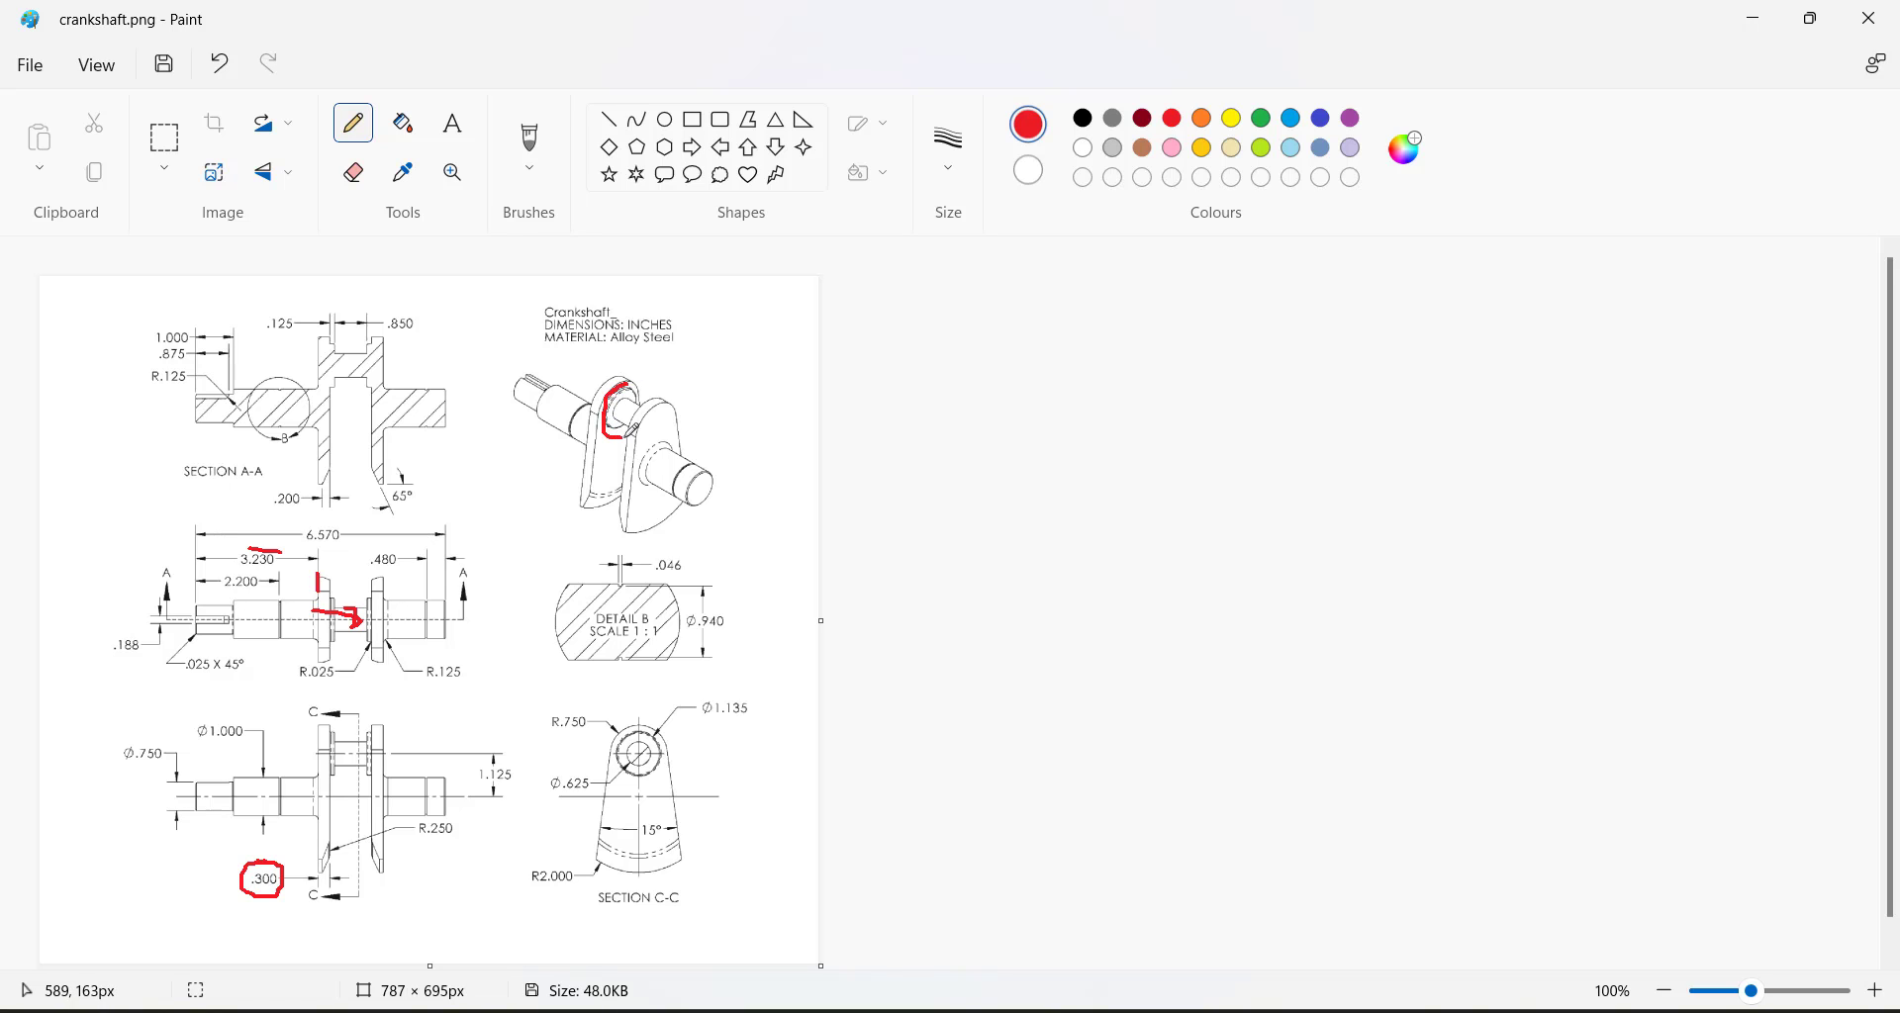
pyautogui.moveTo(622, 438); pyautogui.dragTo(635, 392)
pyautogui.moveTo(268, 344); pyautogui.dragTo(298, 307)
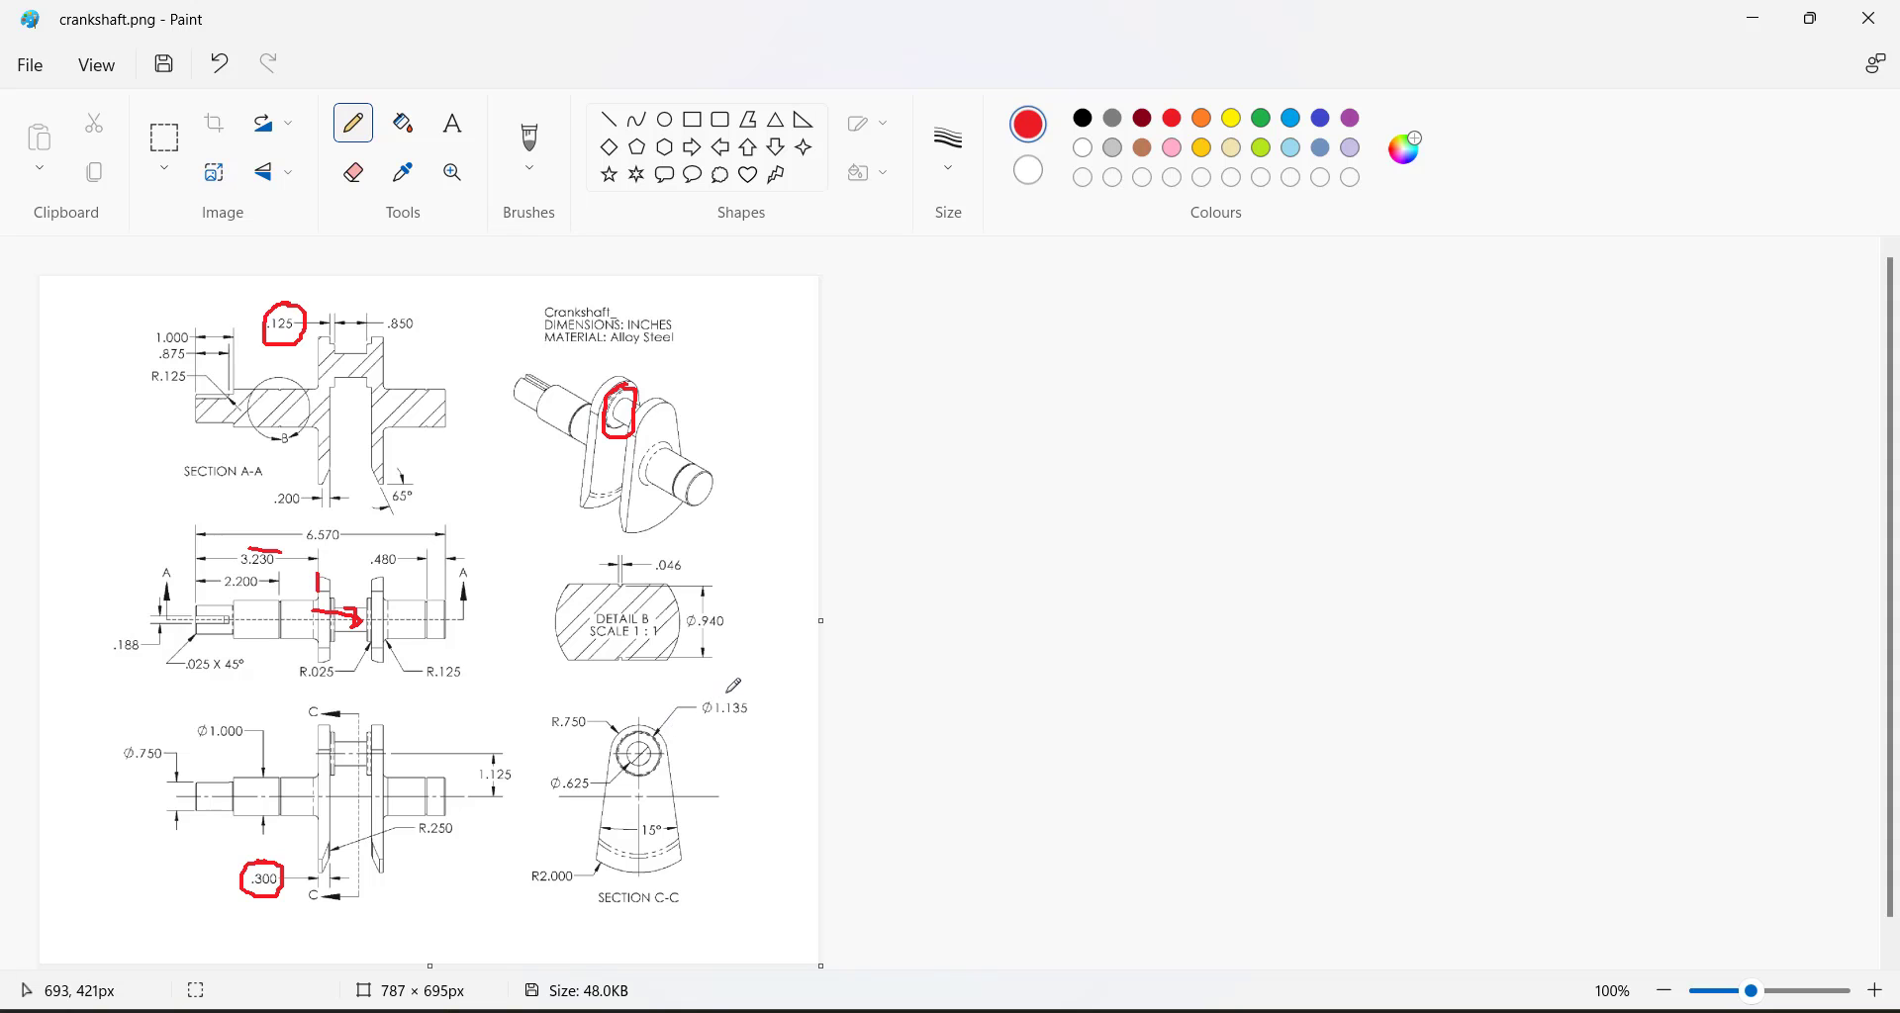
pyautogui.moveTo(729, 690)
pyautogui.mouseDown()
pyautogui.moveTo(703, 693)
pyautogui.moveTo(726, 723)
pyautogui.moveTo(754, 709)
pyautogui.moveTo(716, 687)
pyautogui.mouseUp()
# Return to SOLIDWORKS and start a new sketch on the crank web's flat face facing the longer shaft section.
pyautogui.click(1237, 1011)
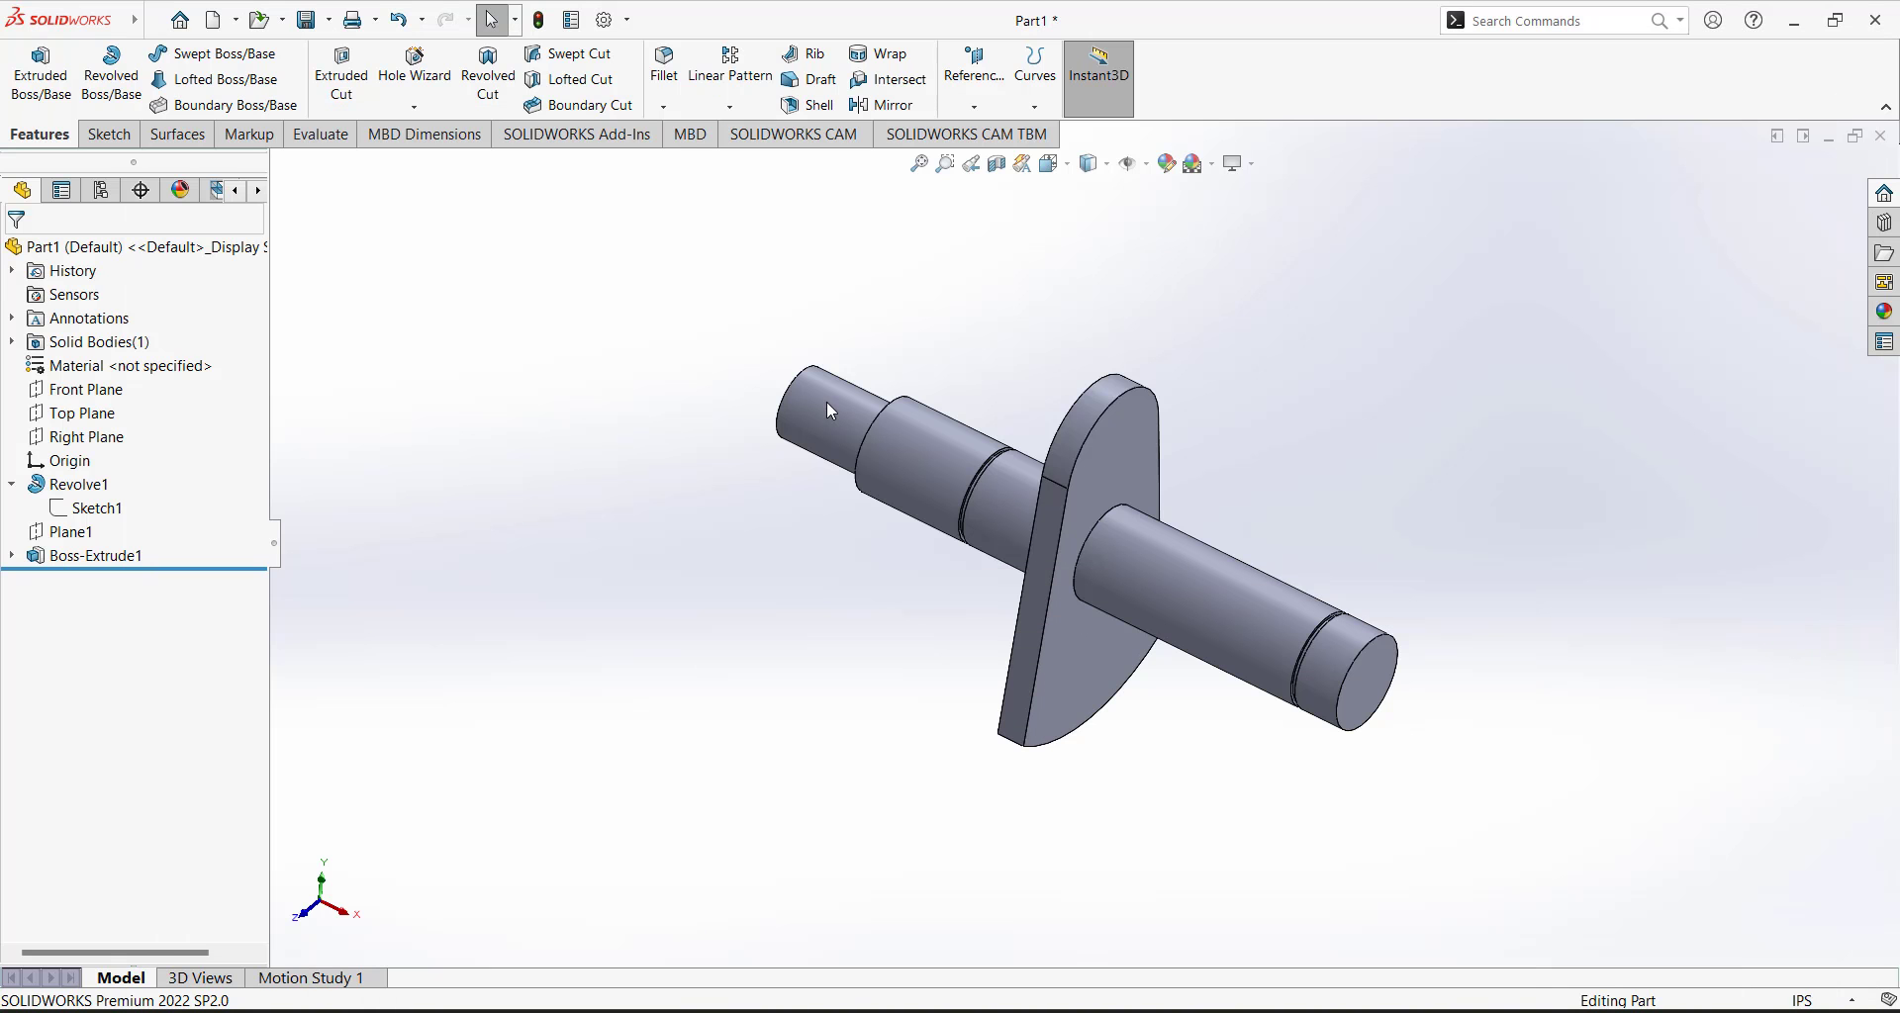
pyautogui.click(106, 131)
pyautogui.click(32, 68)
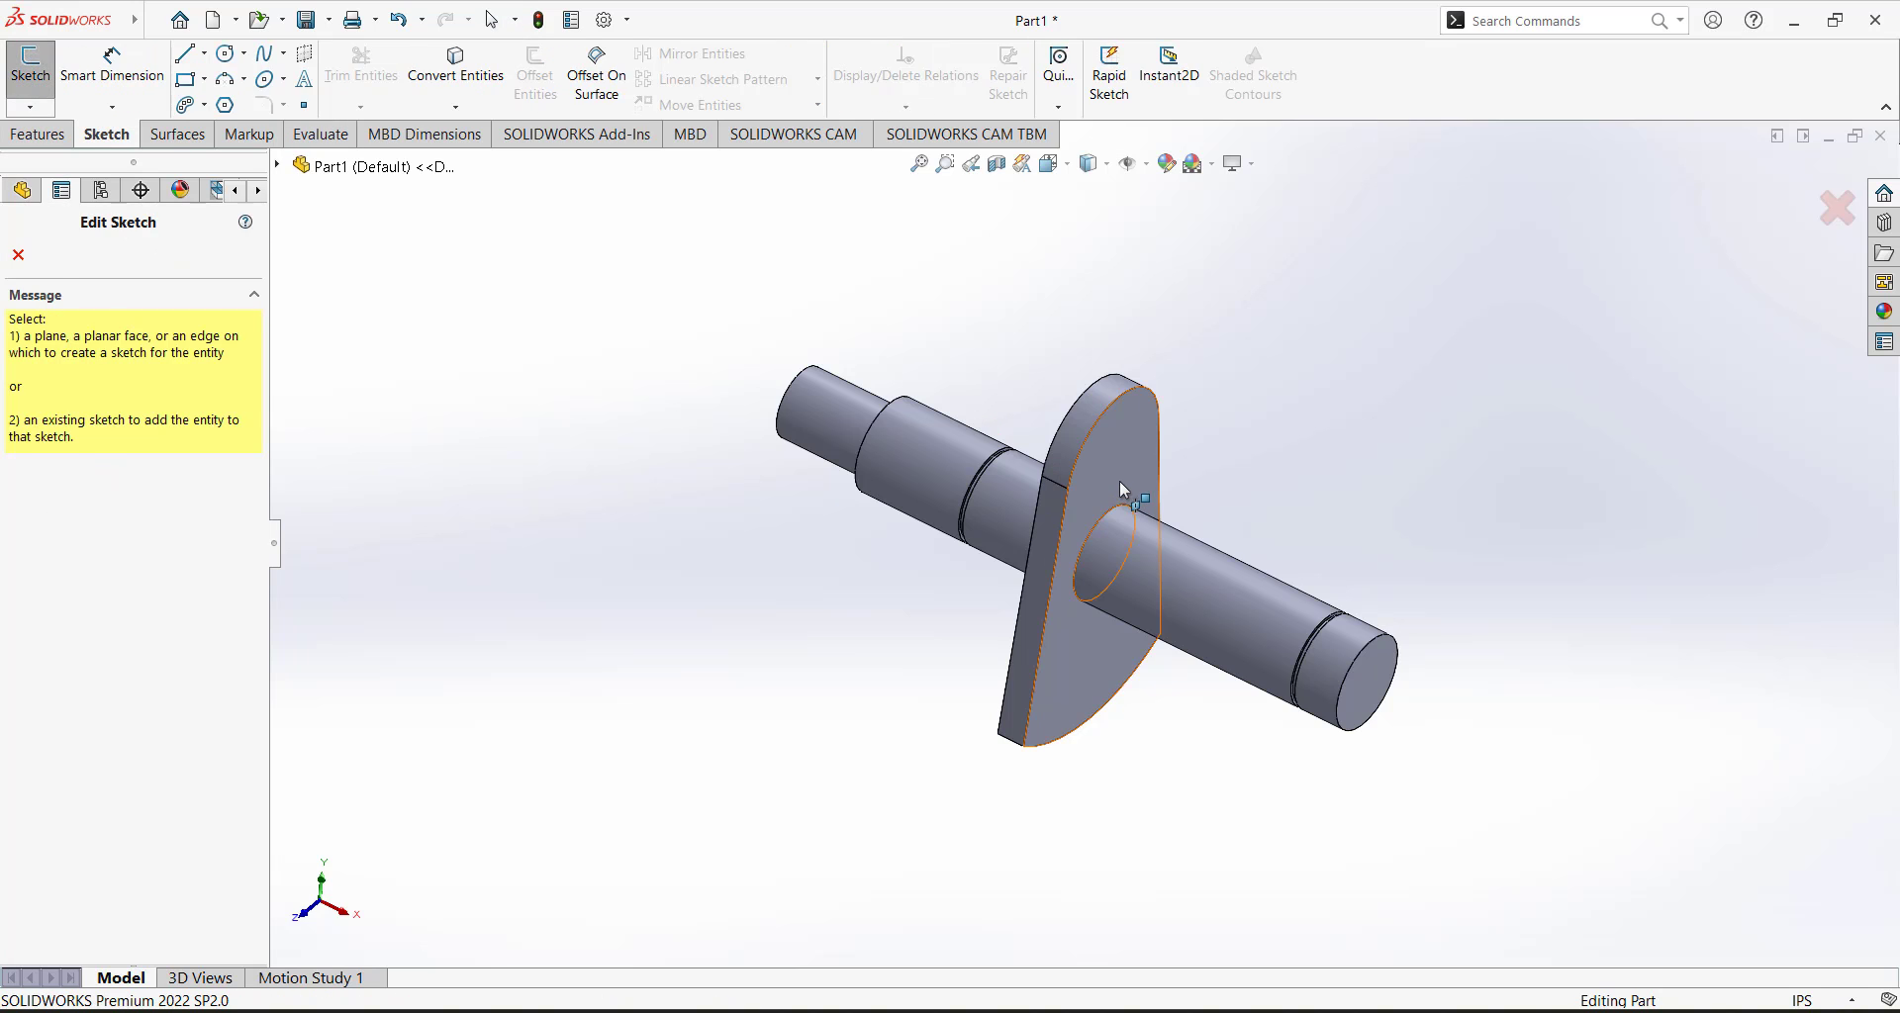
pyautogui.click(1054, 633)
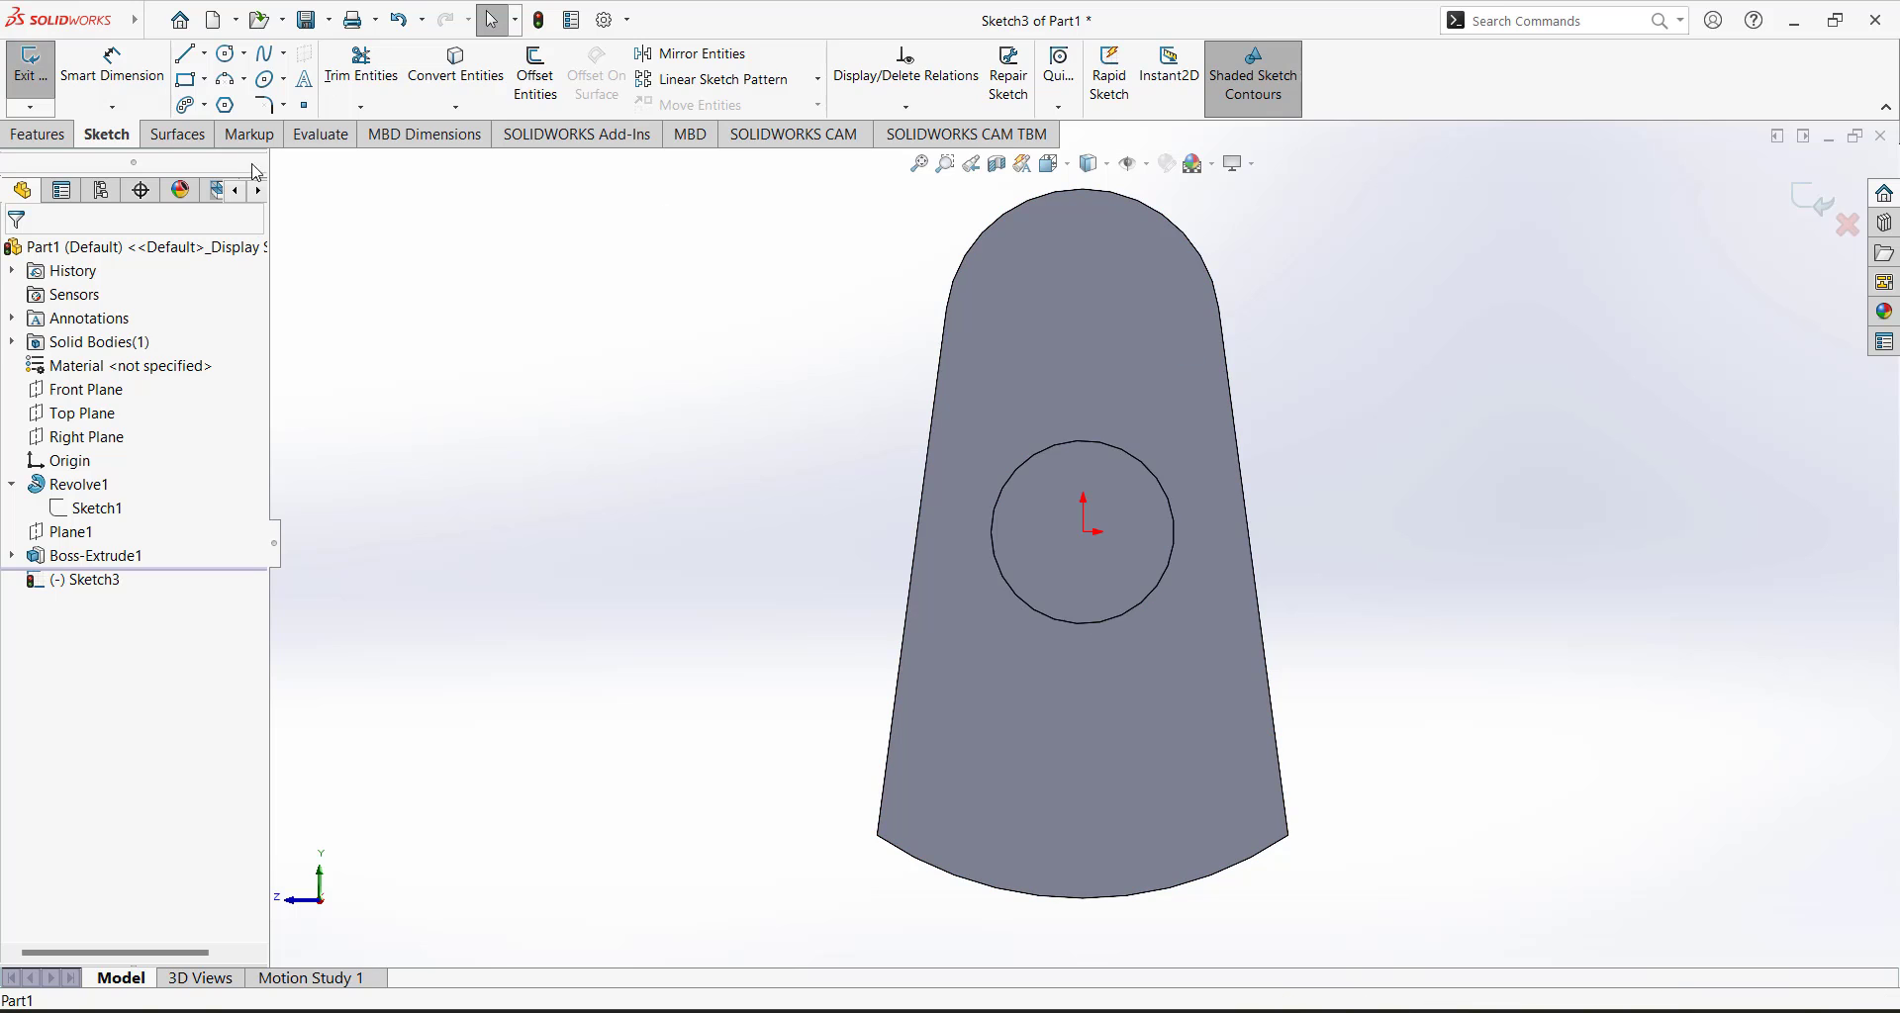
# Sketch a circle on the web face, centred on the centre point of its rounded upper end.
pyautogui.click(224, 53)
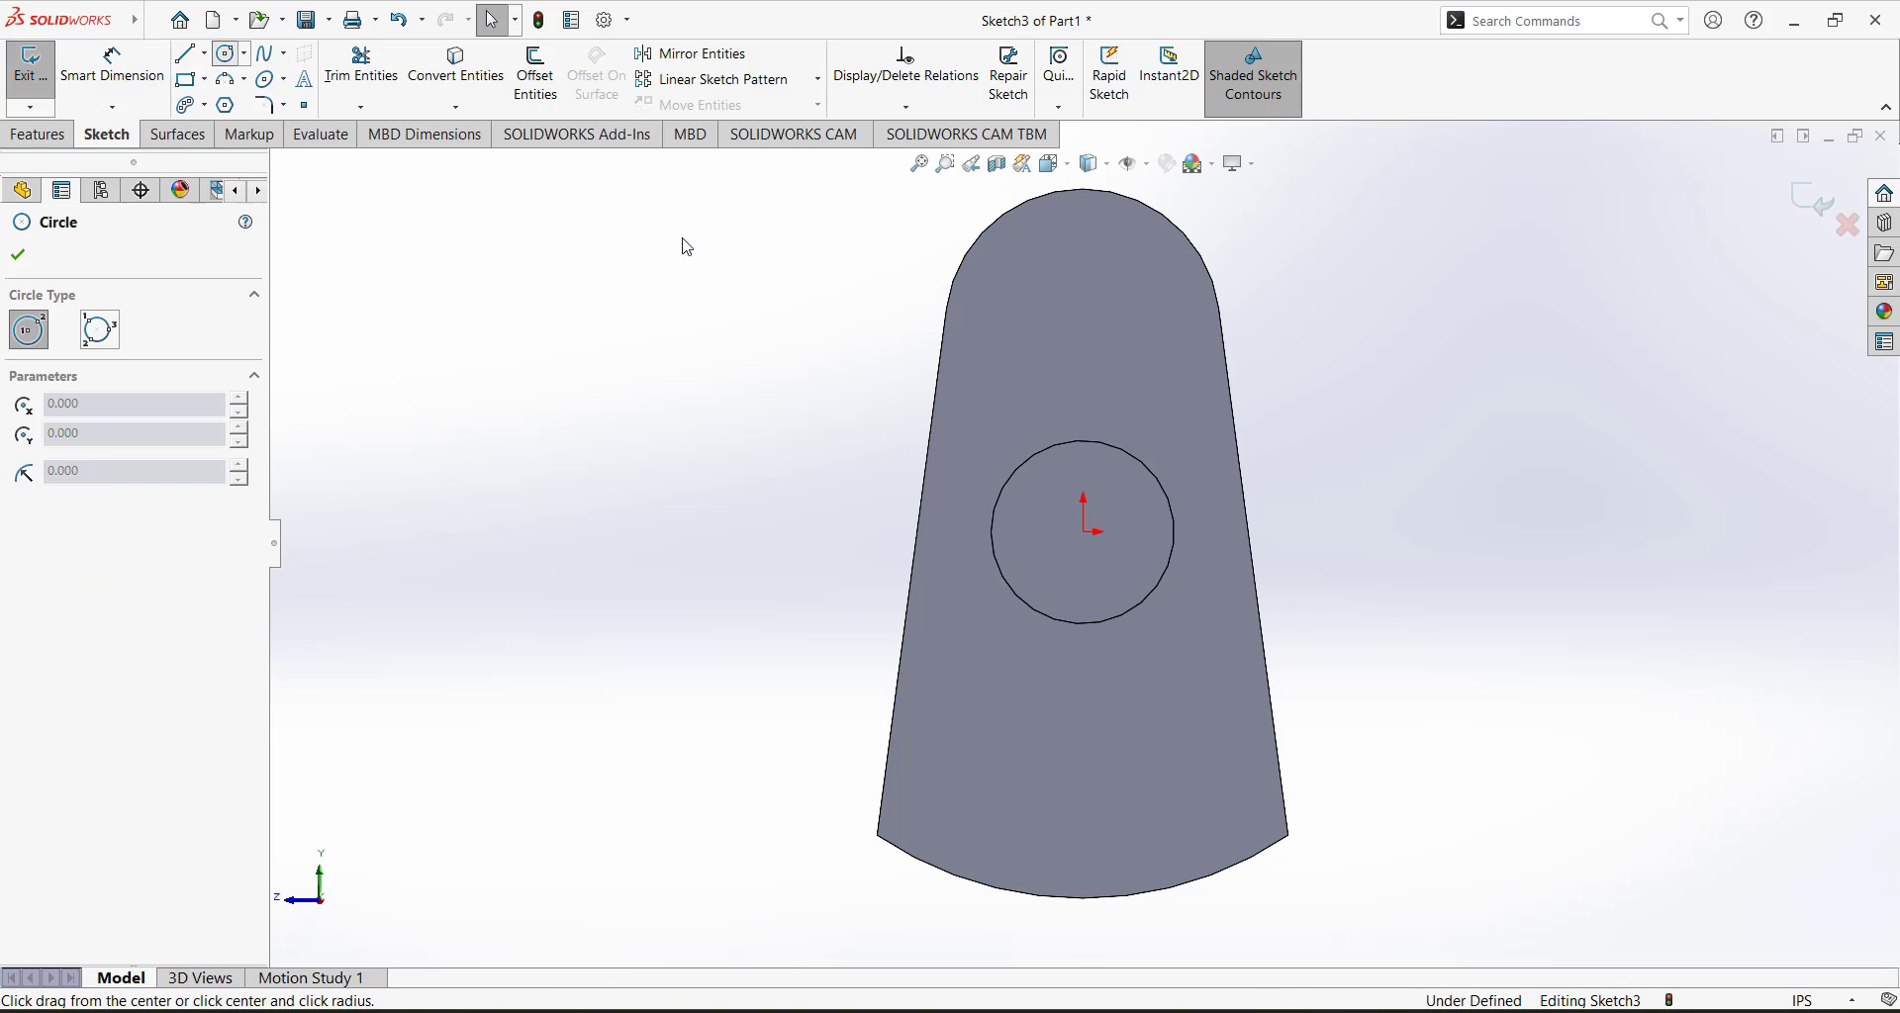
pyautogui.press('z')
pyautogui.scroll(-2, 1301, 260)
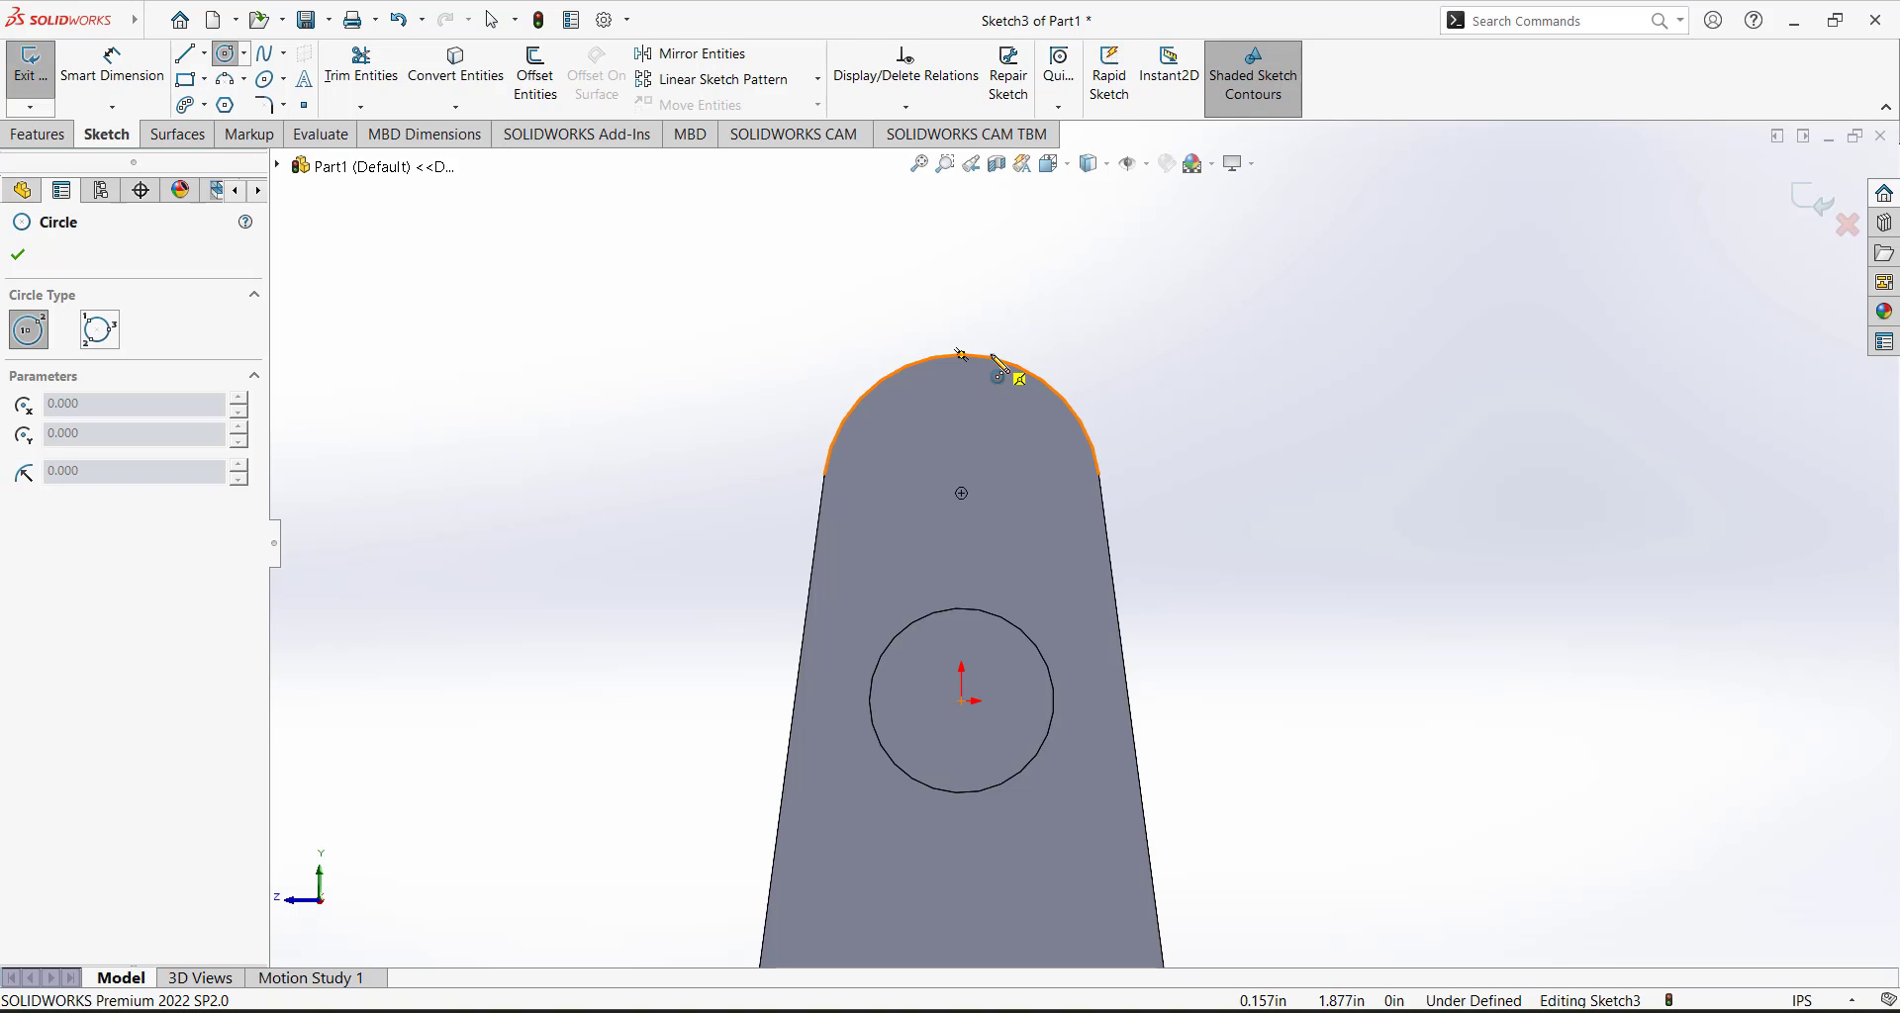
pyautogui.click(962, 494)
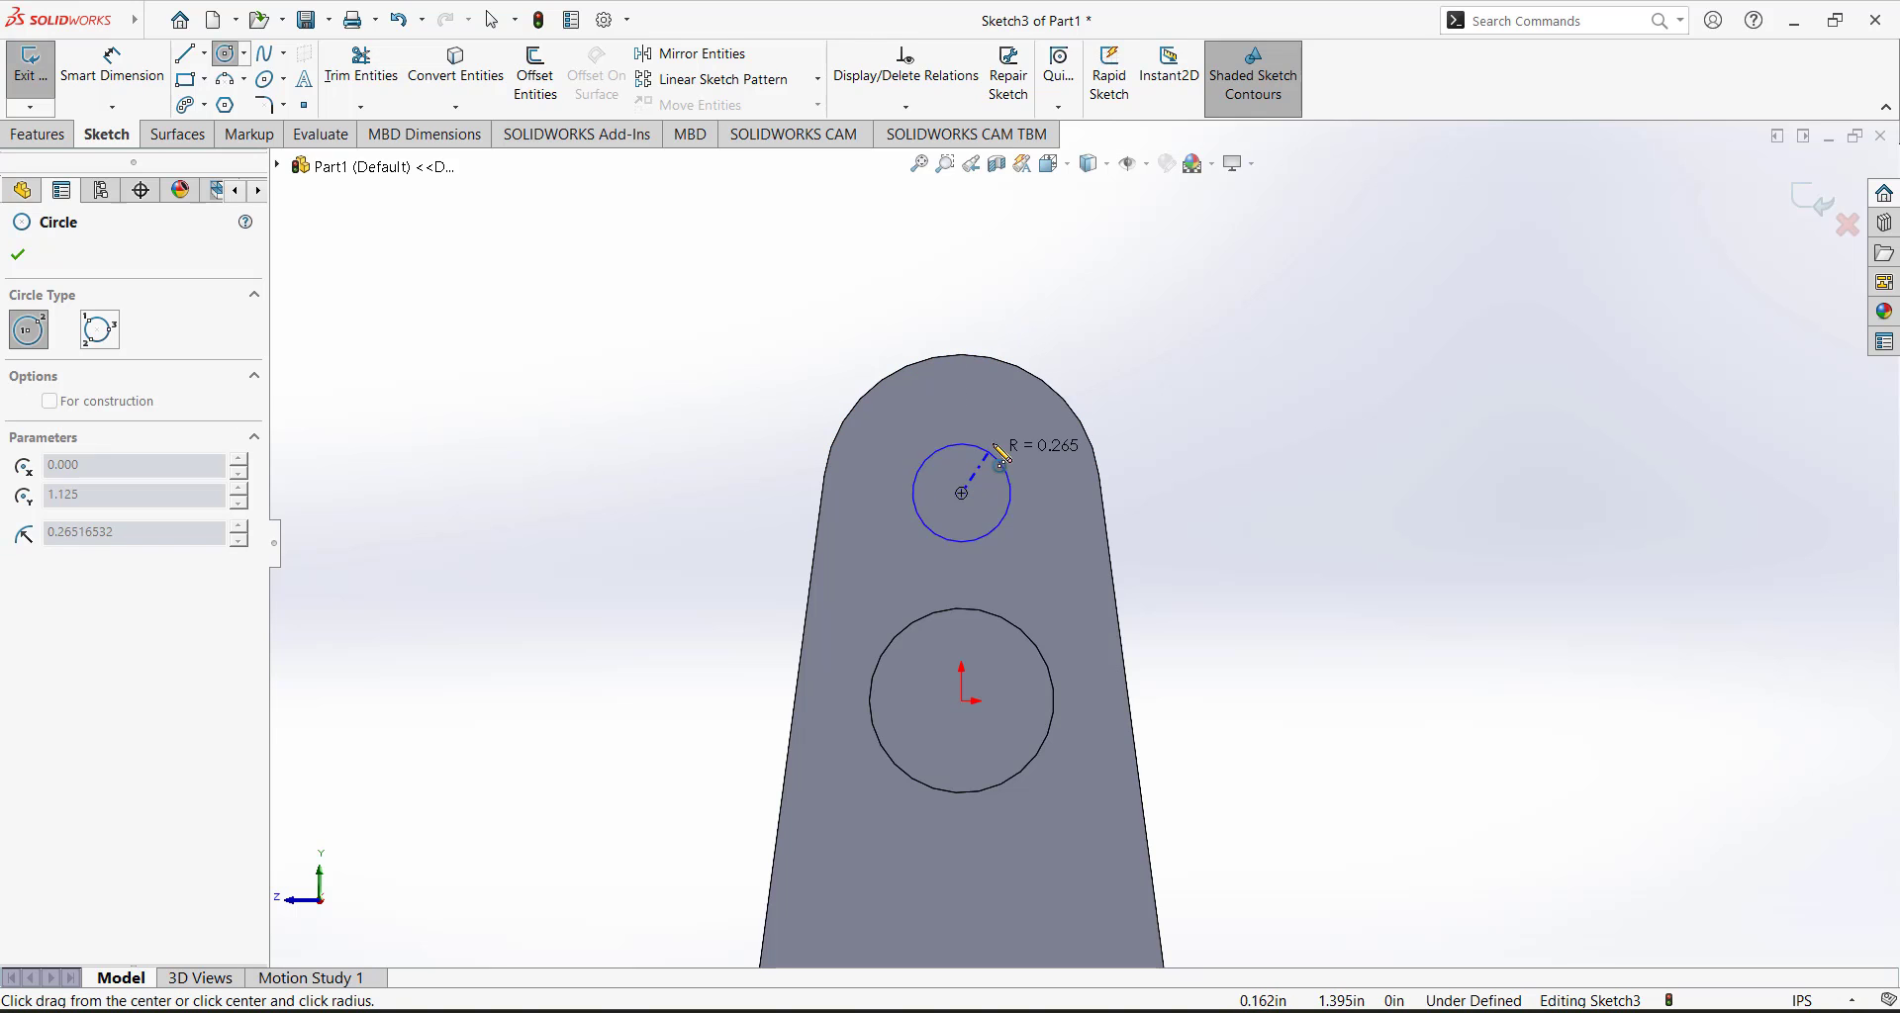
pyautogui.click(1008, 447)
# Dimension the new circle on the crank web face with a diameter of 1.135 in.
pyautogui.click(114, 96)
pyautogui.click(147, 131)
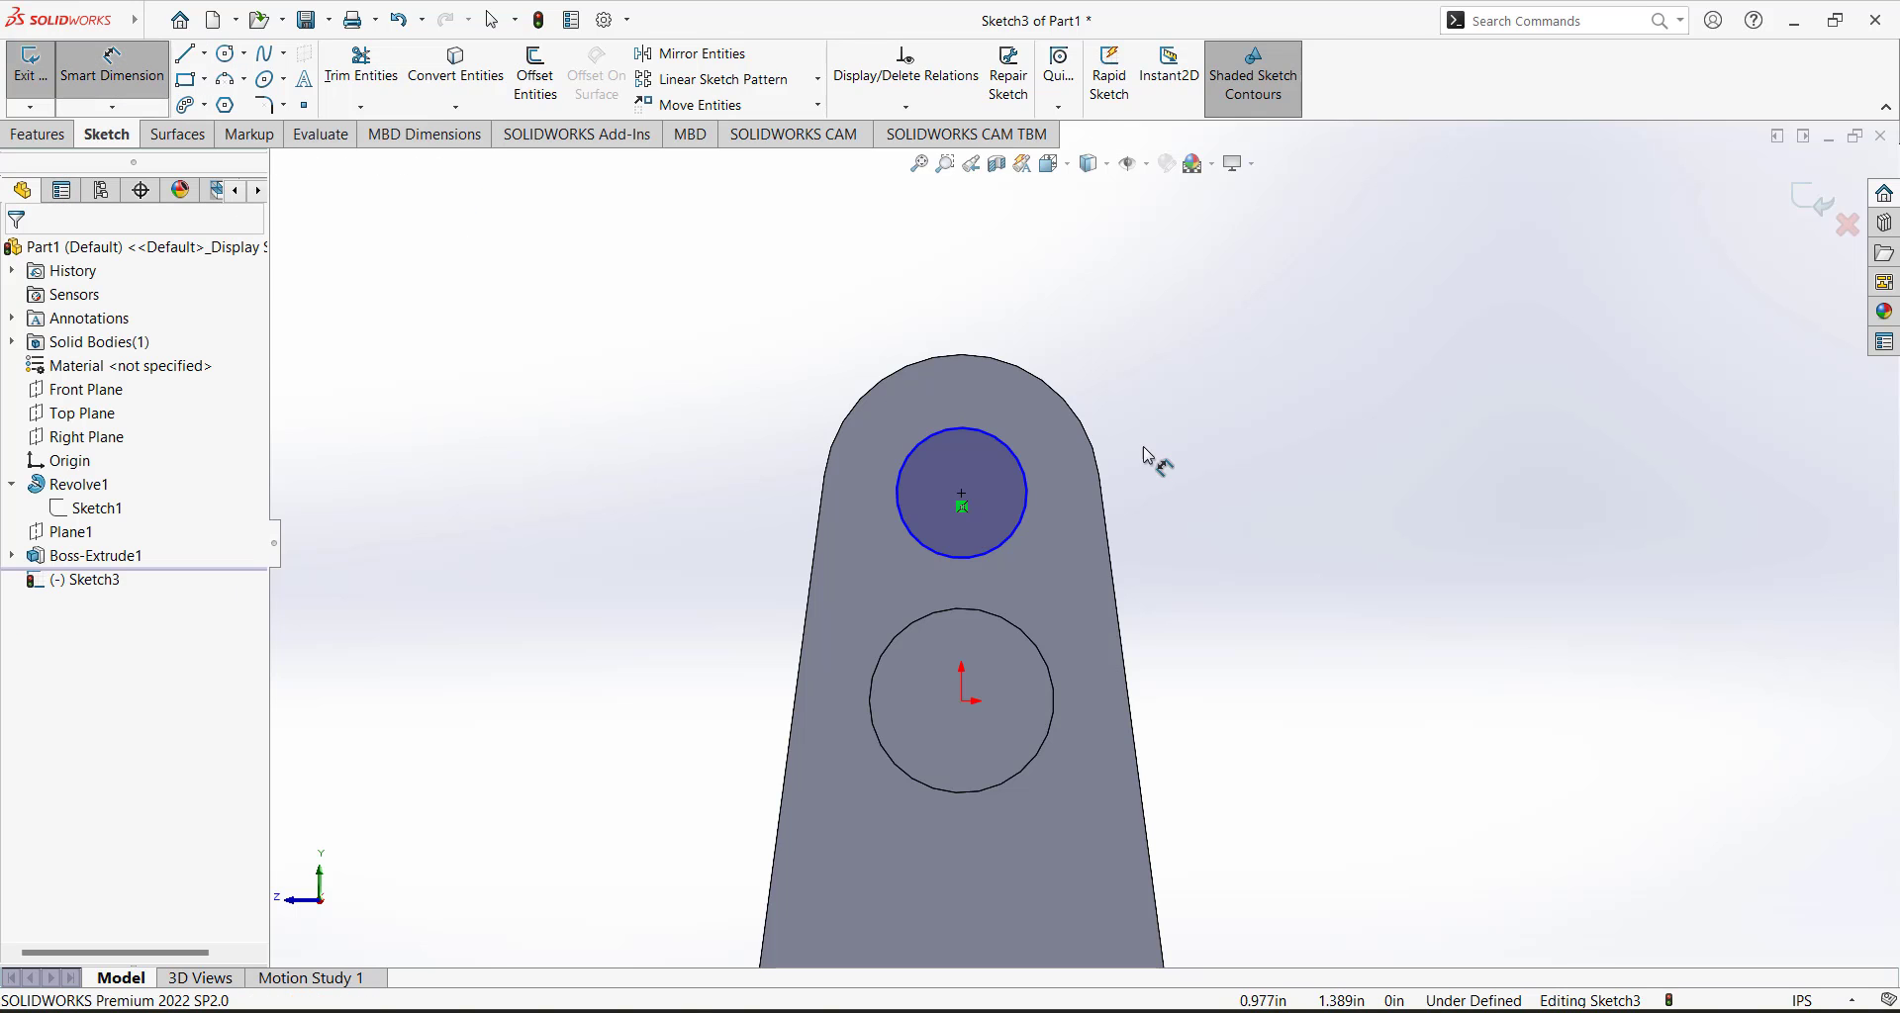
pyautogui.click(988, 429)
pyautogui.click(1093, 333)
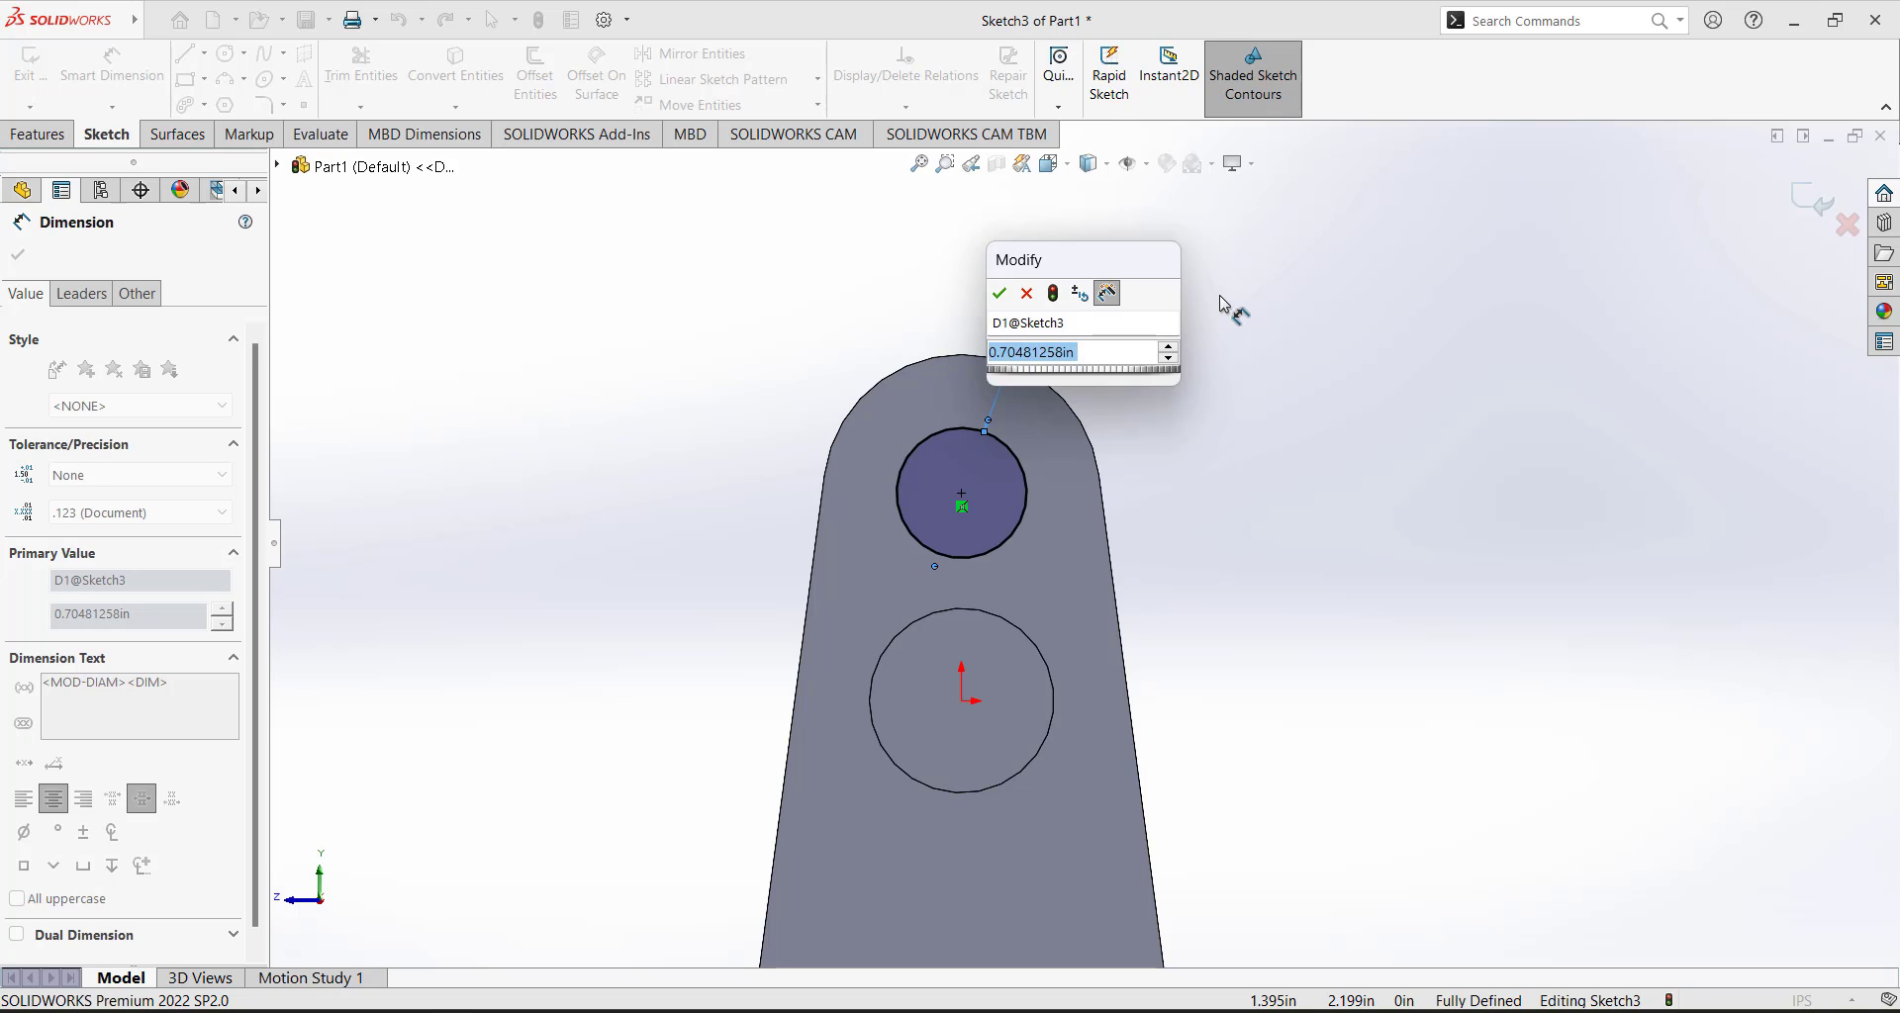
pyautogui.write('1.1')
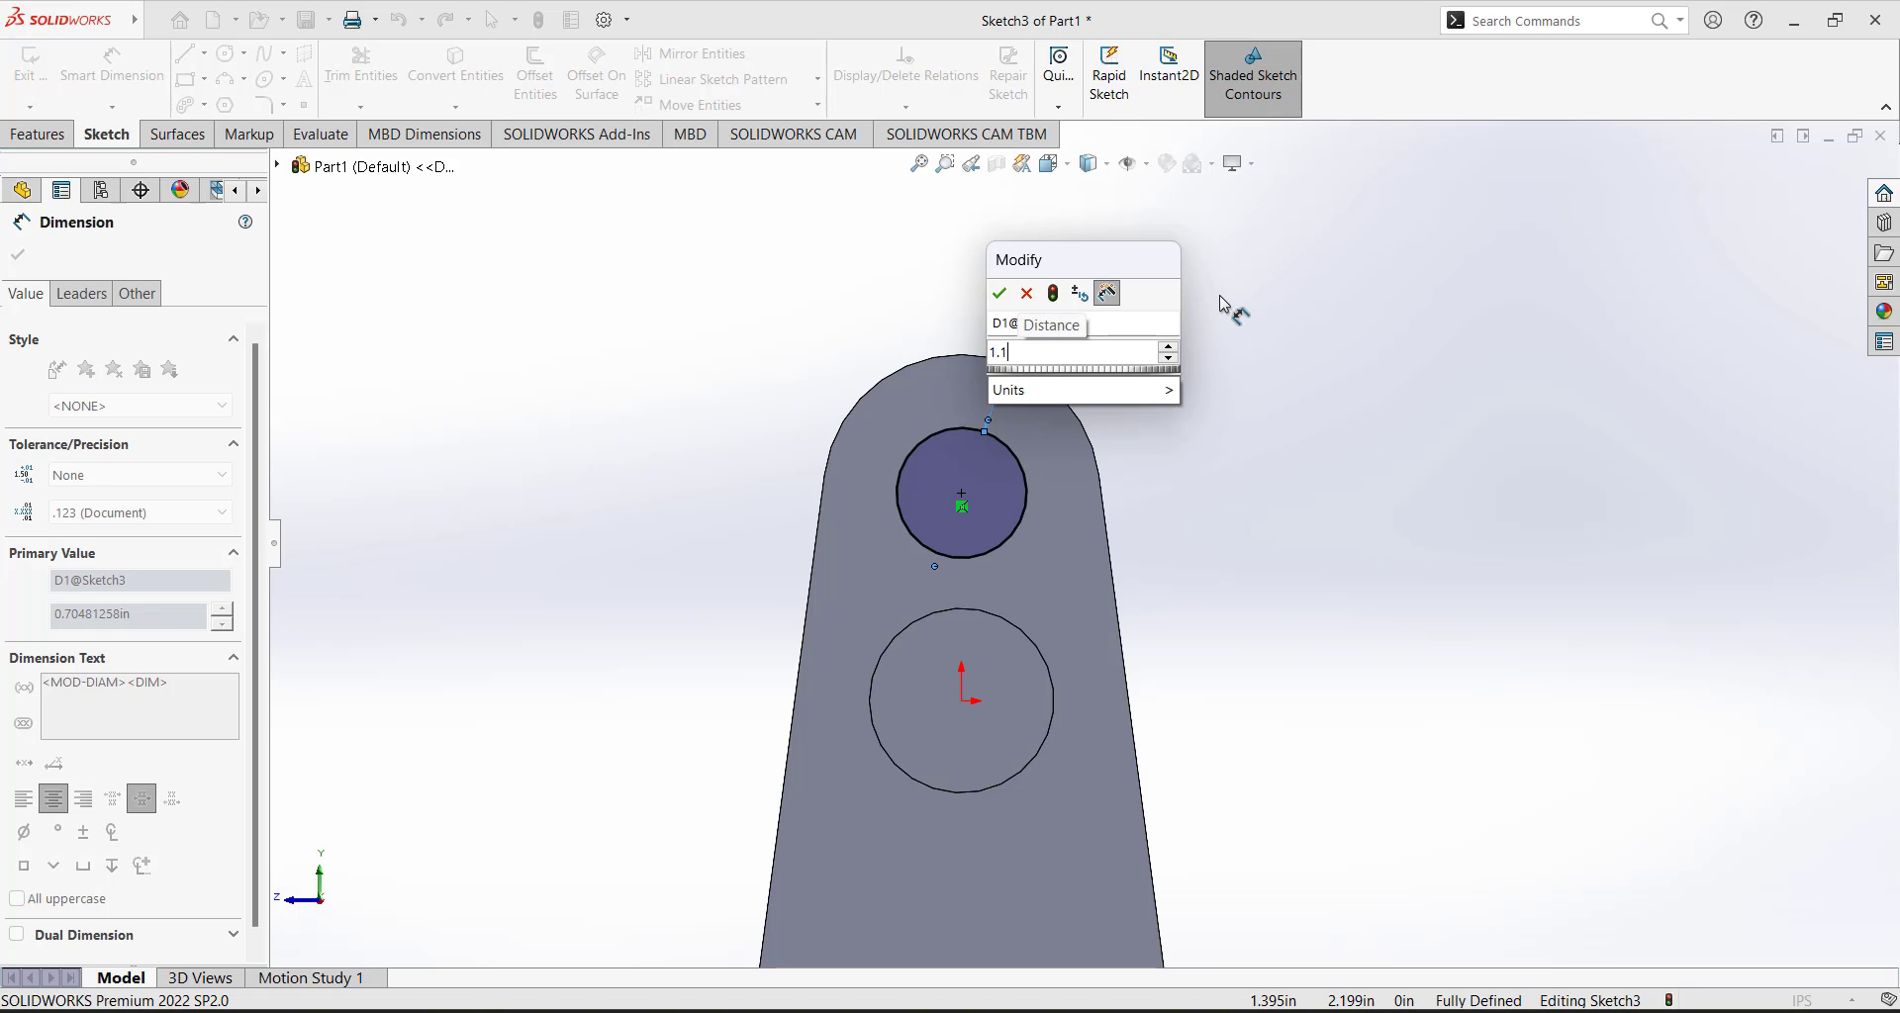
pyautogui.write('35')
pyautogui.press('Return')
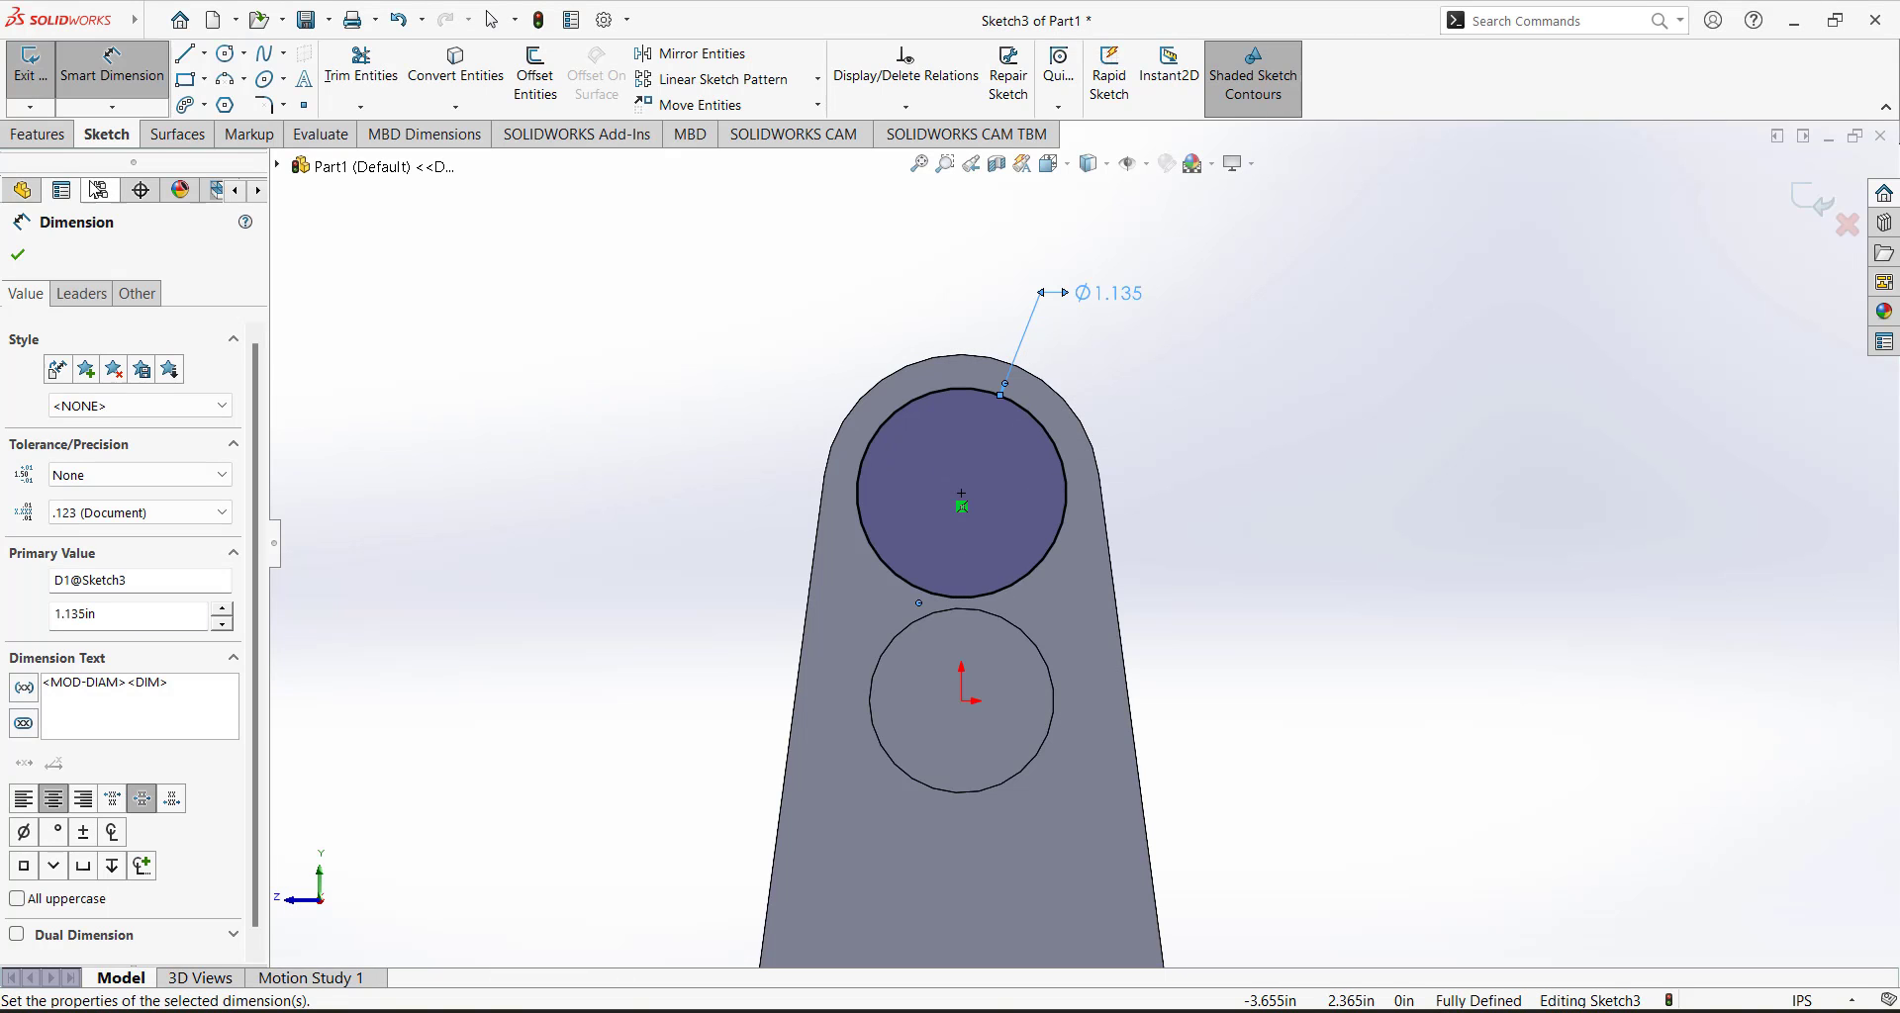
# Extrude the circle sketch 0.125 in outward from the web face to form the crankpin collar.
pyautogui.click(37, 134)
pyautogui.click(40, 74)
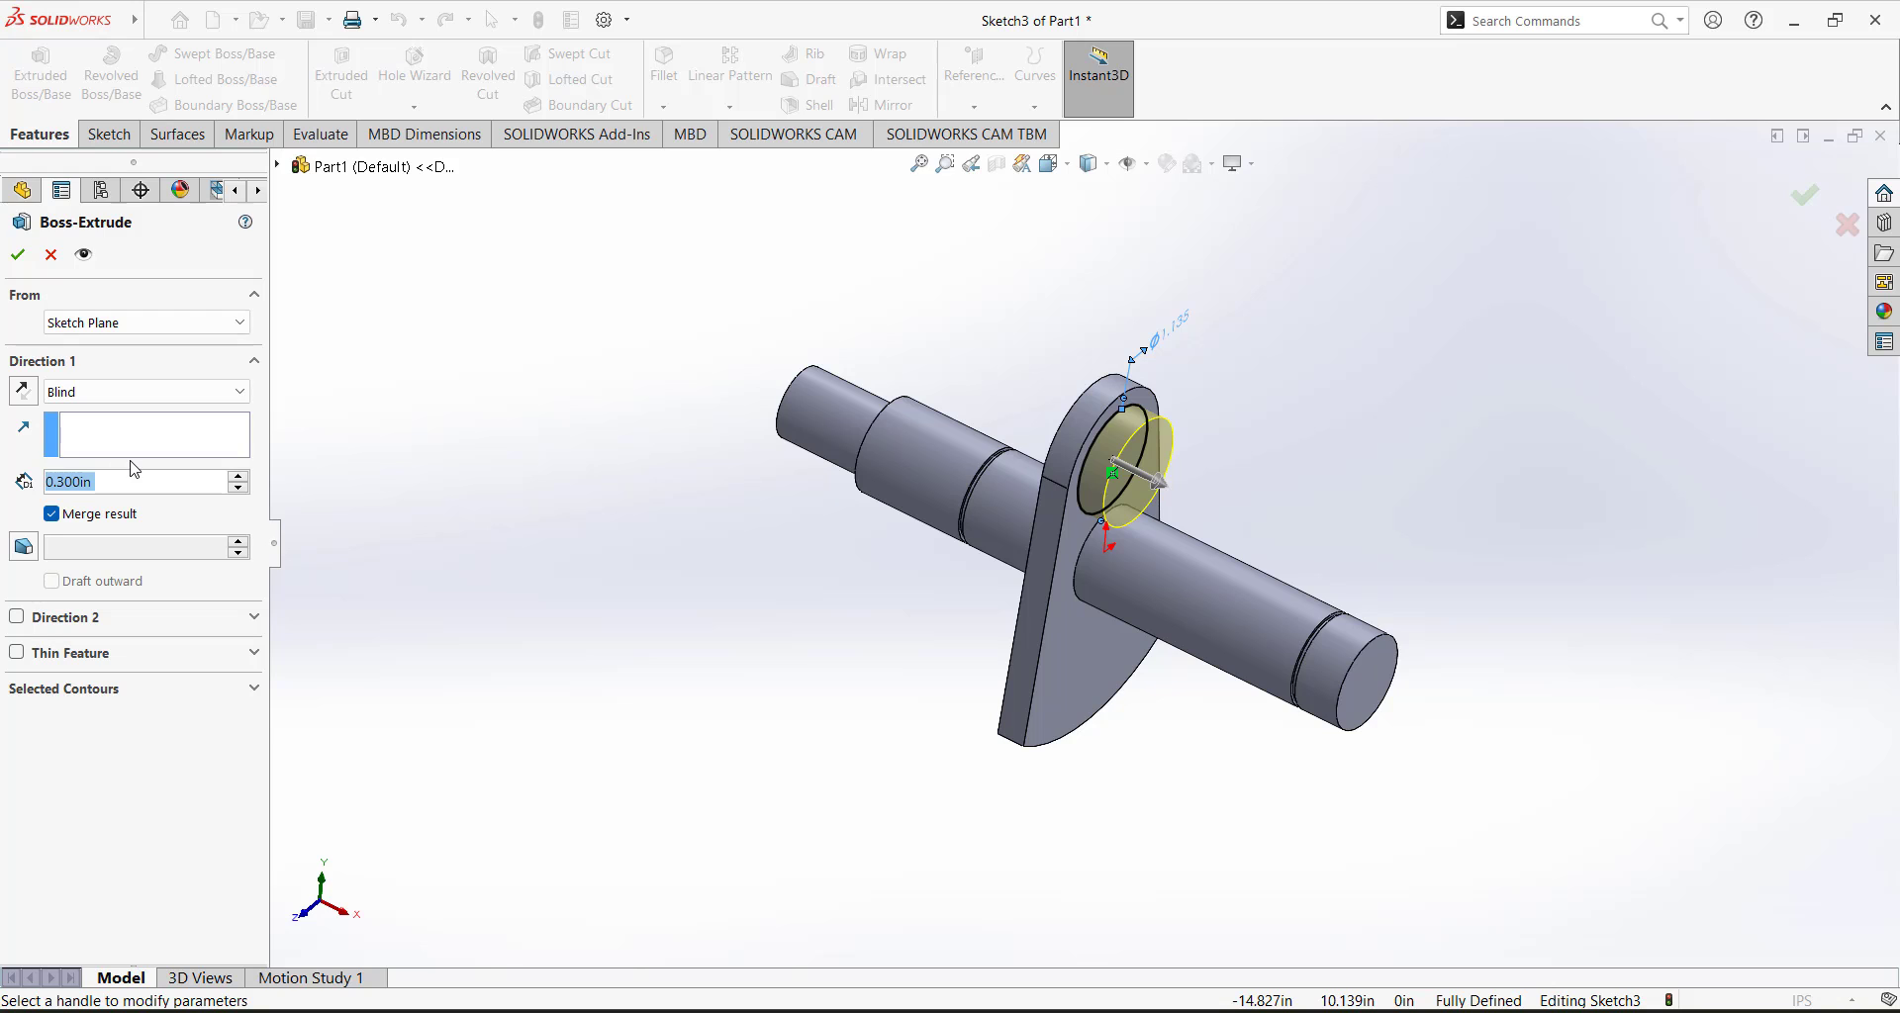
pyautogui.write('0.125')
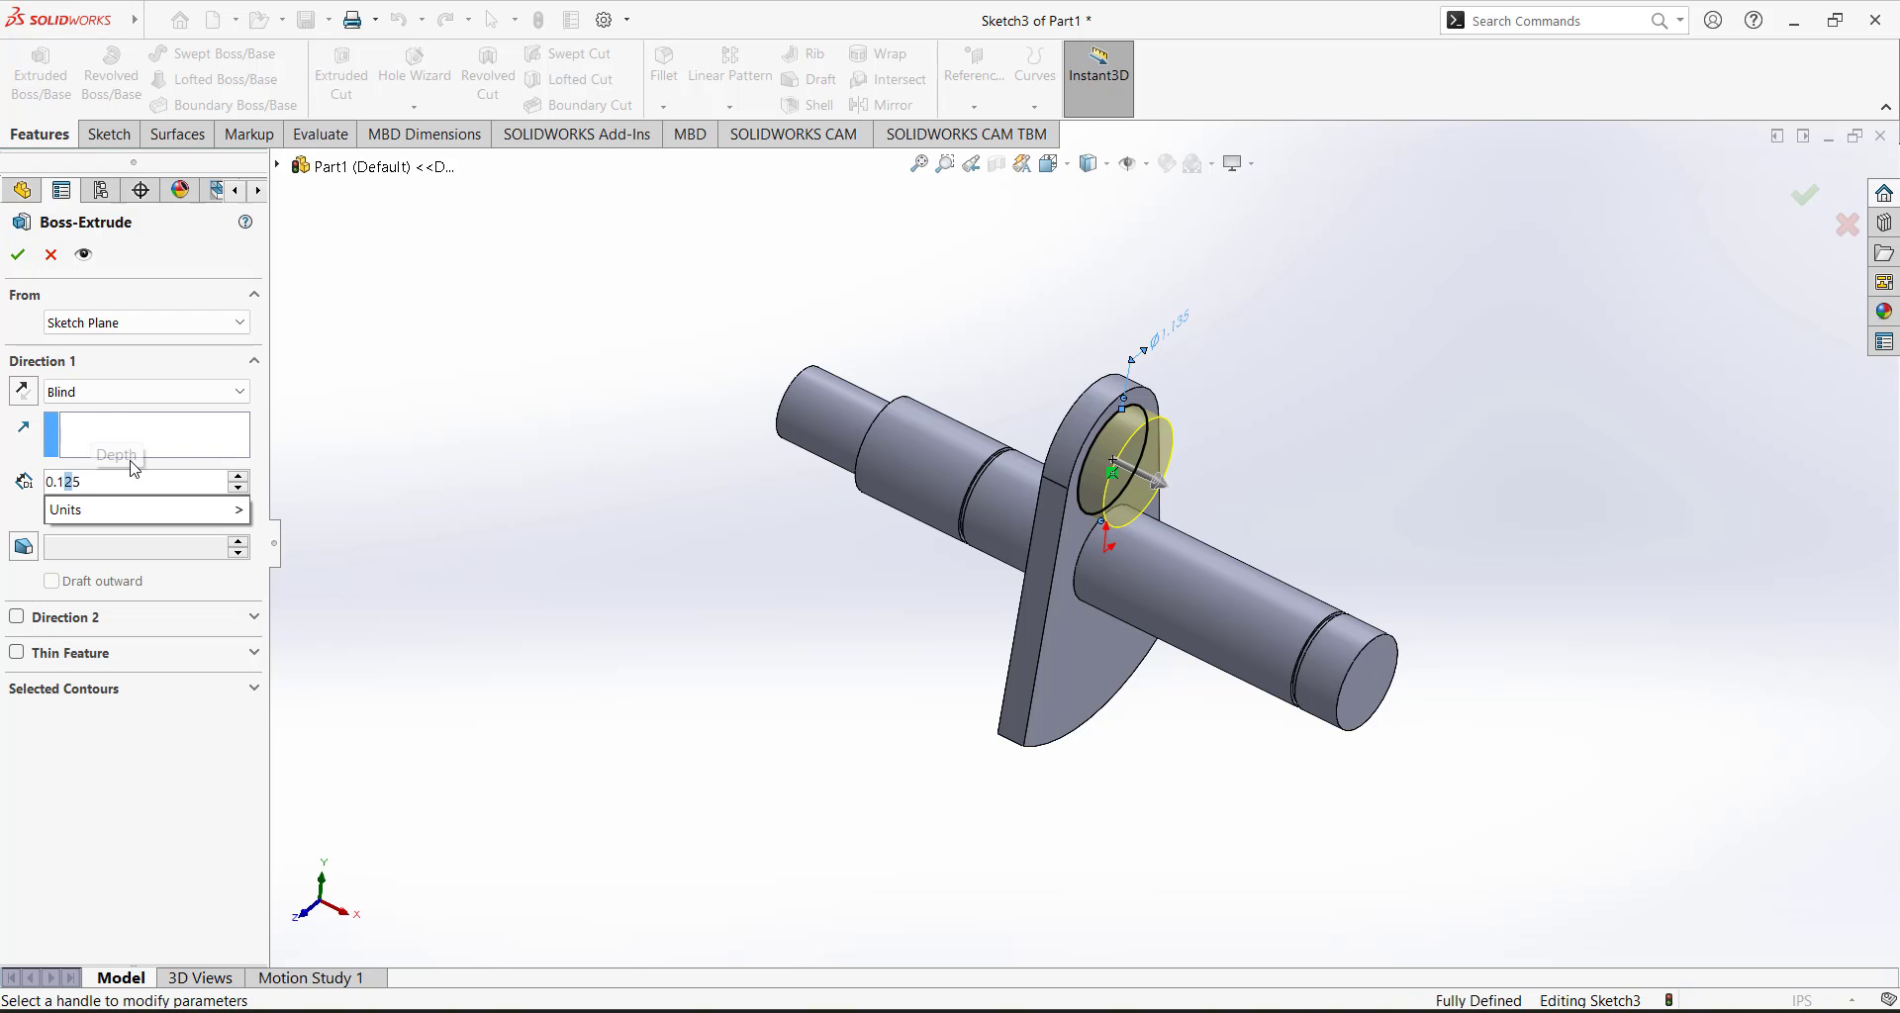
pyautogui.press('Return')
pyautogui.click(18, 255)
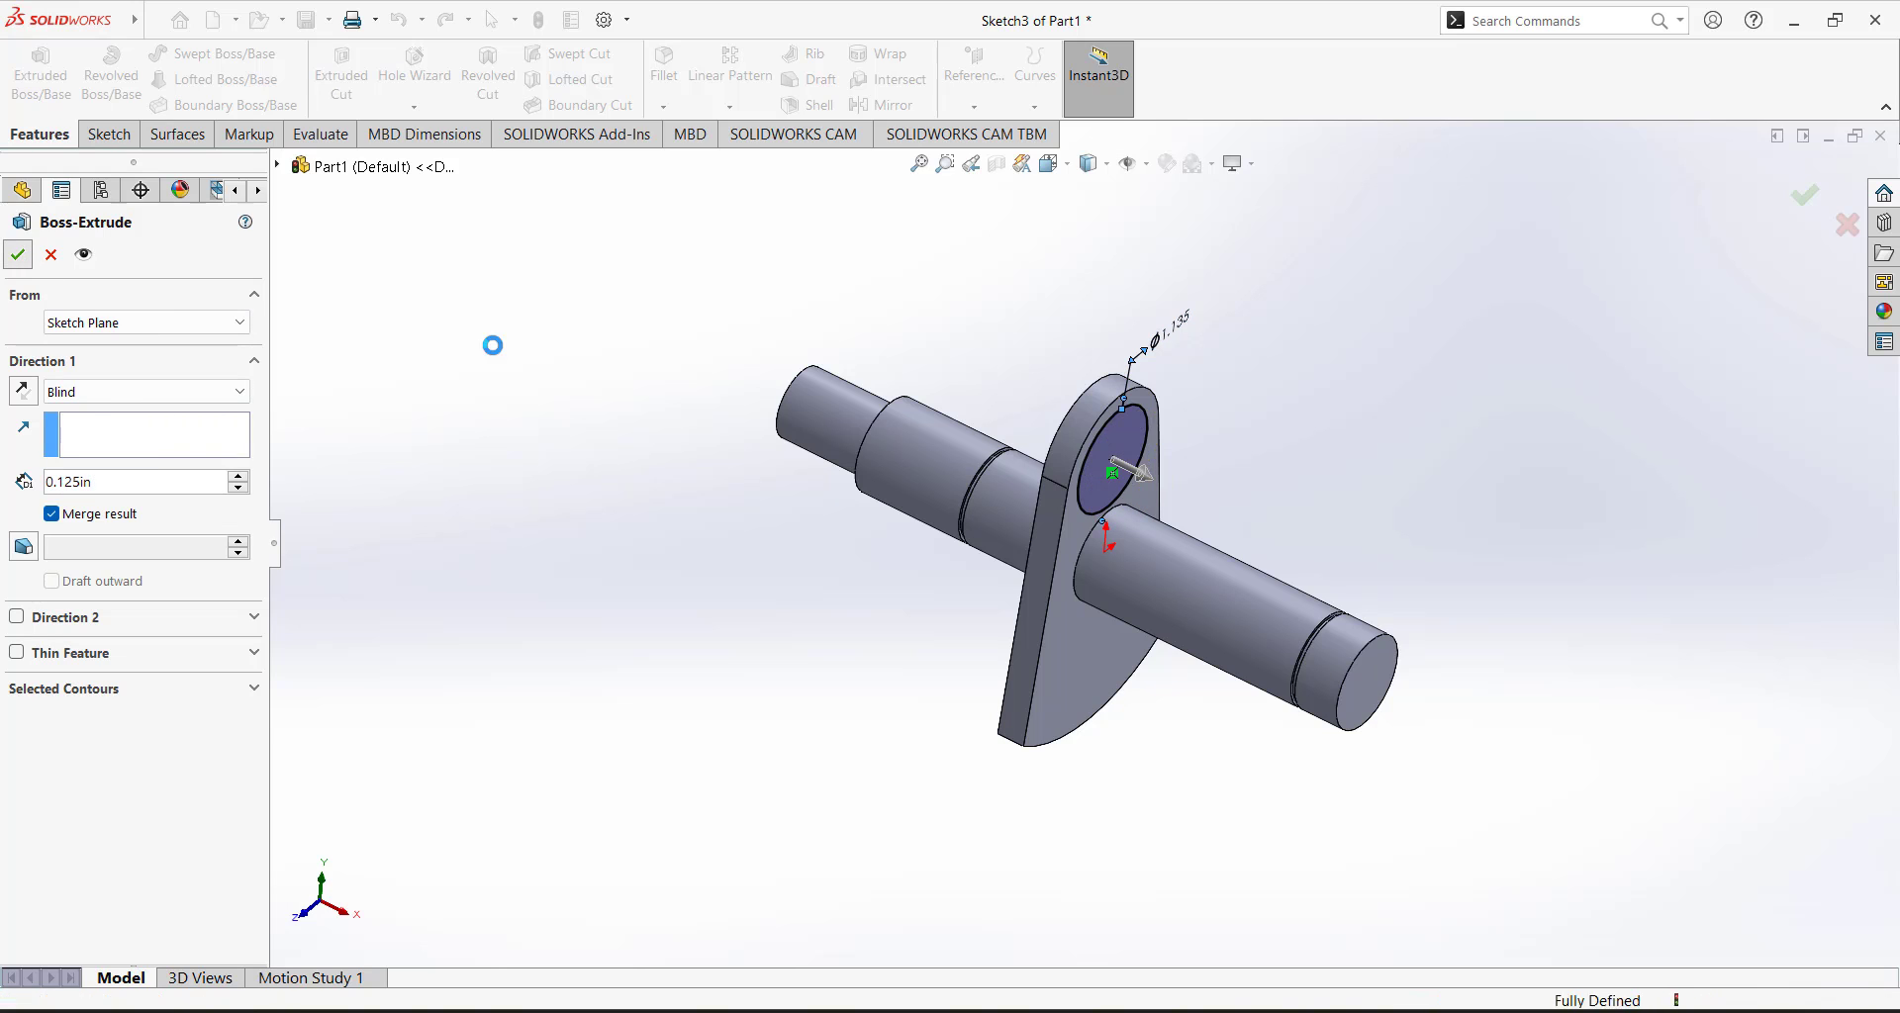
pyautogui.moveTo(622, 544); pyautogui.dragTo(653, 458, button='middle')
# Switch to the Paint drawing and mark both webs, the midline between them and the .850 dimension in red.
pyautogui.click(1256, 995)
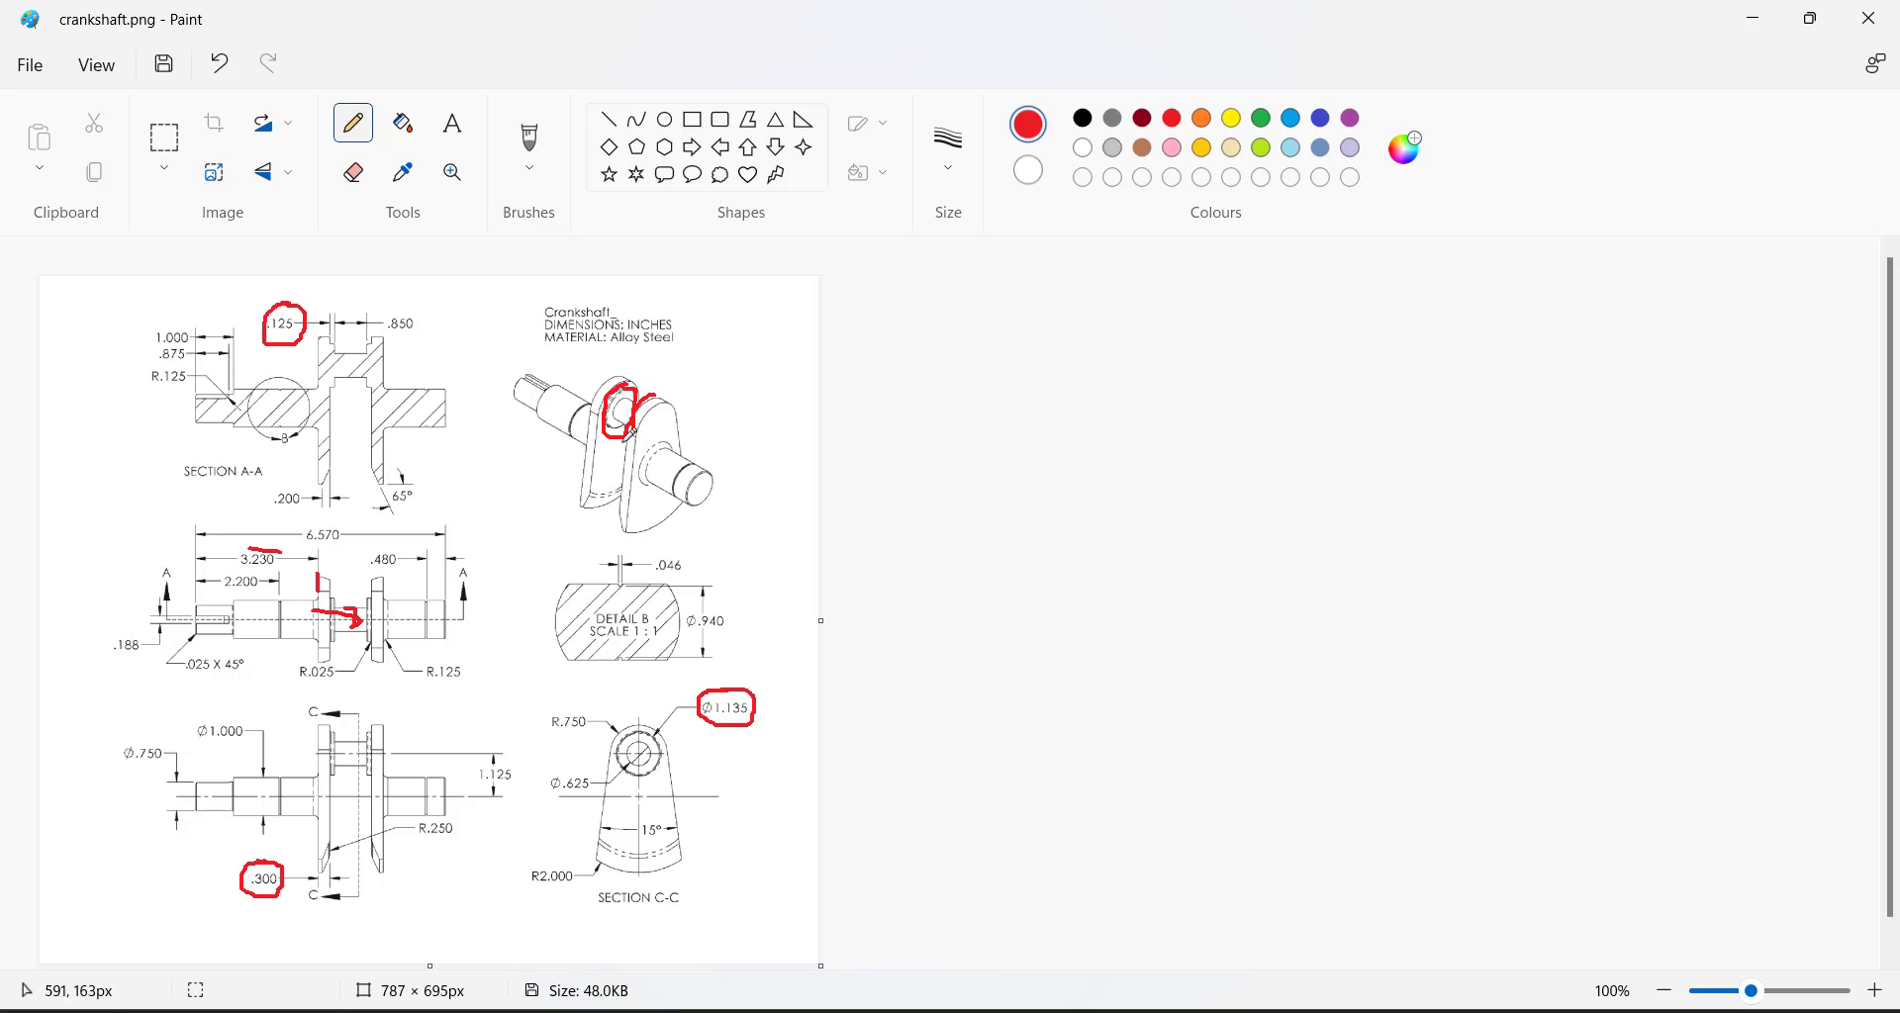
pyautogui.moveTo(627, 436)
pyautogui.mouseDown()
pyautogui.moveTo(614, 509)
pyautogui.moveTo(645, 539)
pyautogui.moveTo(679, 449)
pyautogui.moveTo(653, 396)
pyautogui.mouseUp()
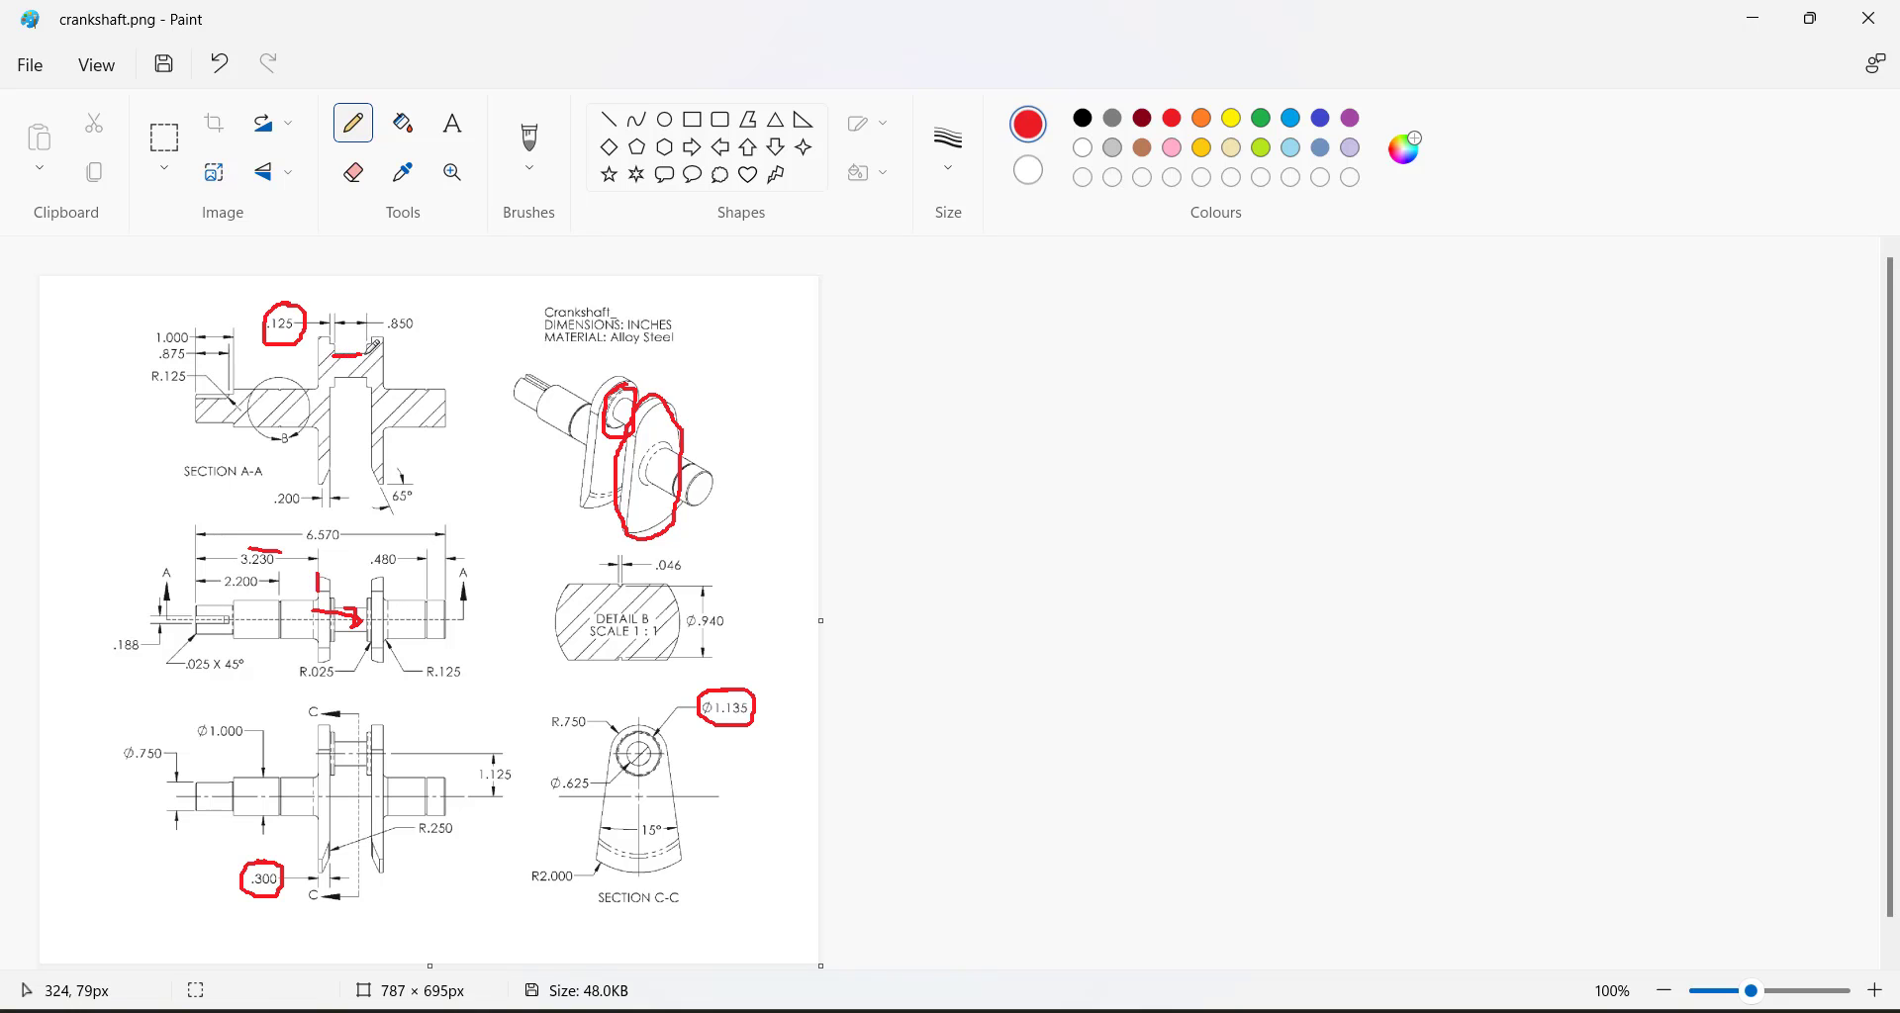
pyautogui.moveTo(387, 311); pyautogui.dragTo(424, 345)
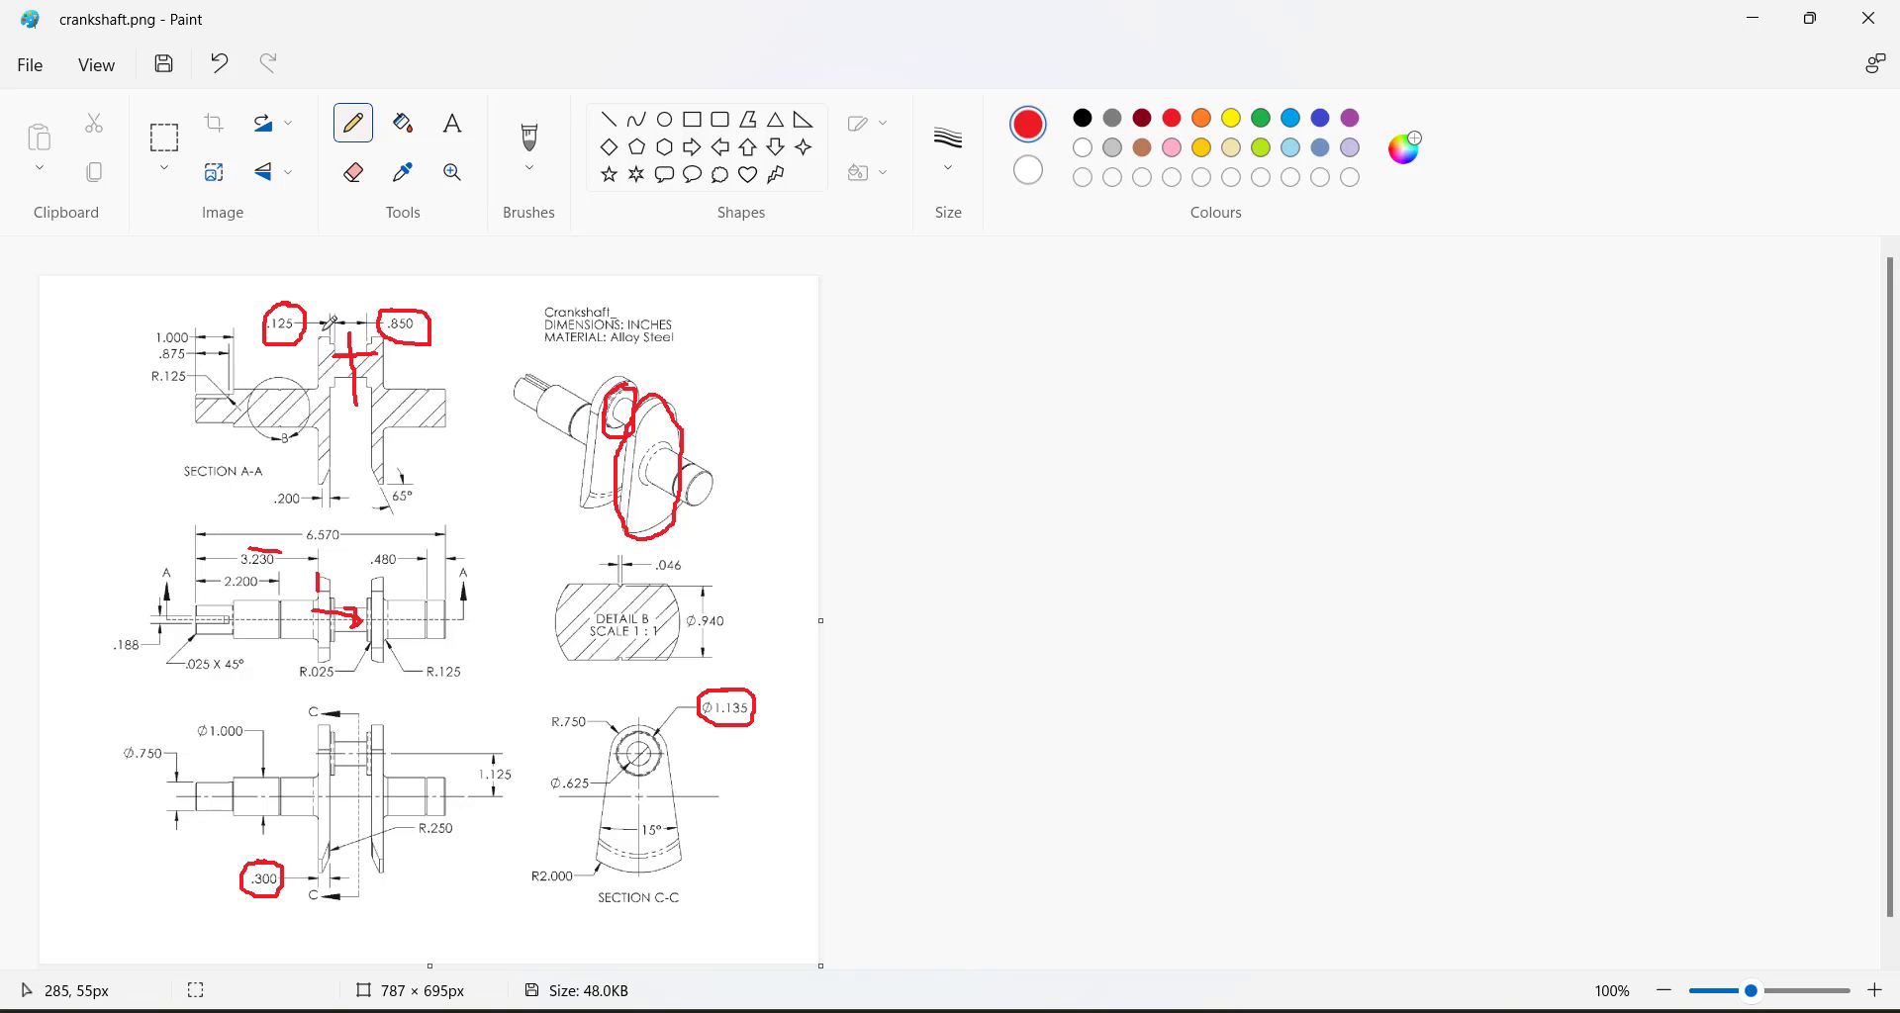
pyautogui.moveTo(317, 355)
pyautogui.mouseDown()
pyautogui.moveTo(318, 473)
pyautogui.moveTo(345, 371)
pyautogui.moveTo(325, 325)
pyautogui.mouseUp()
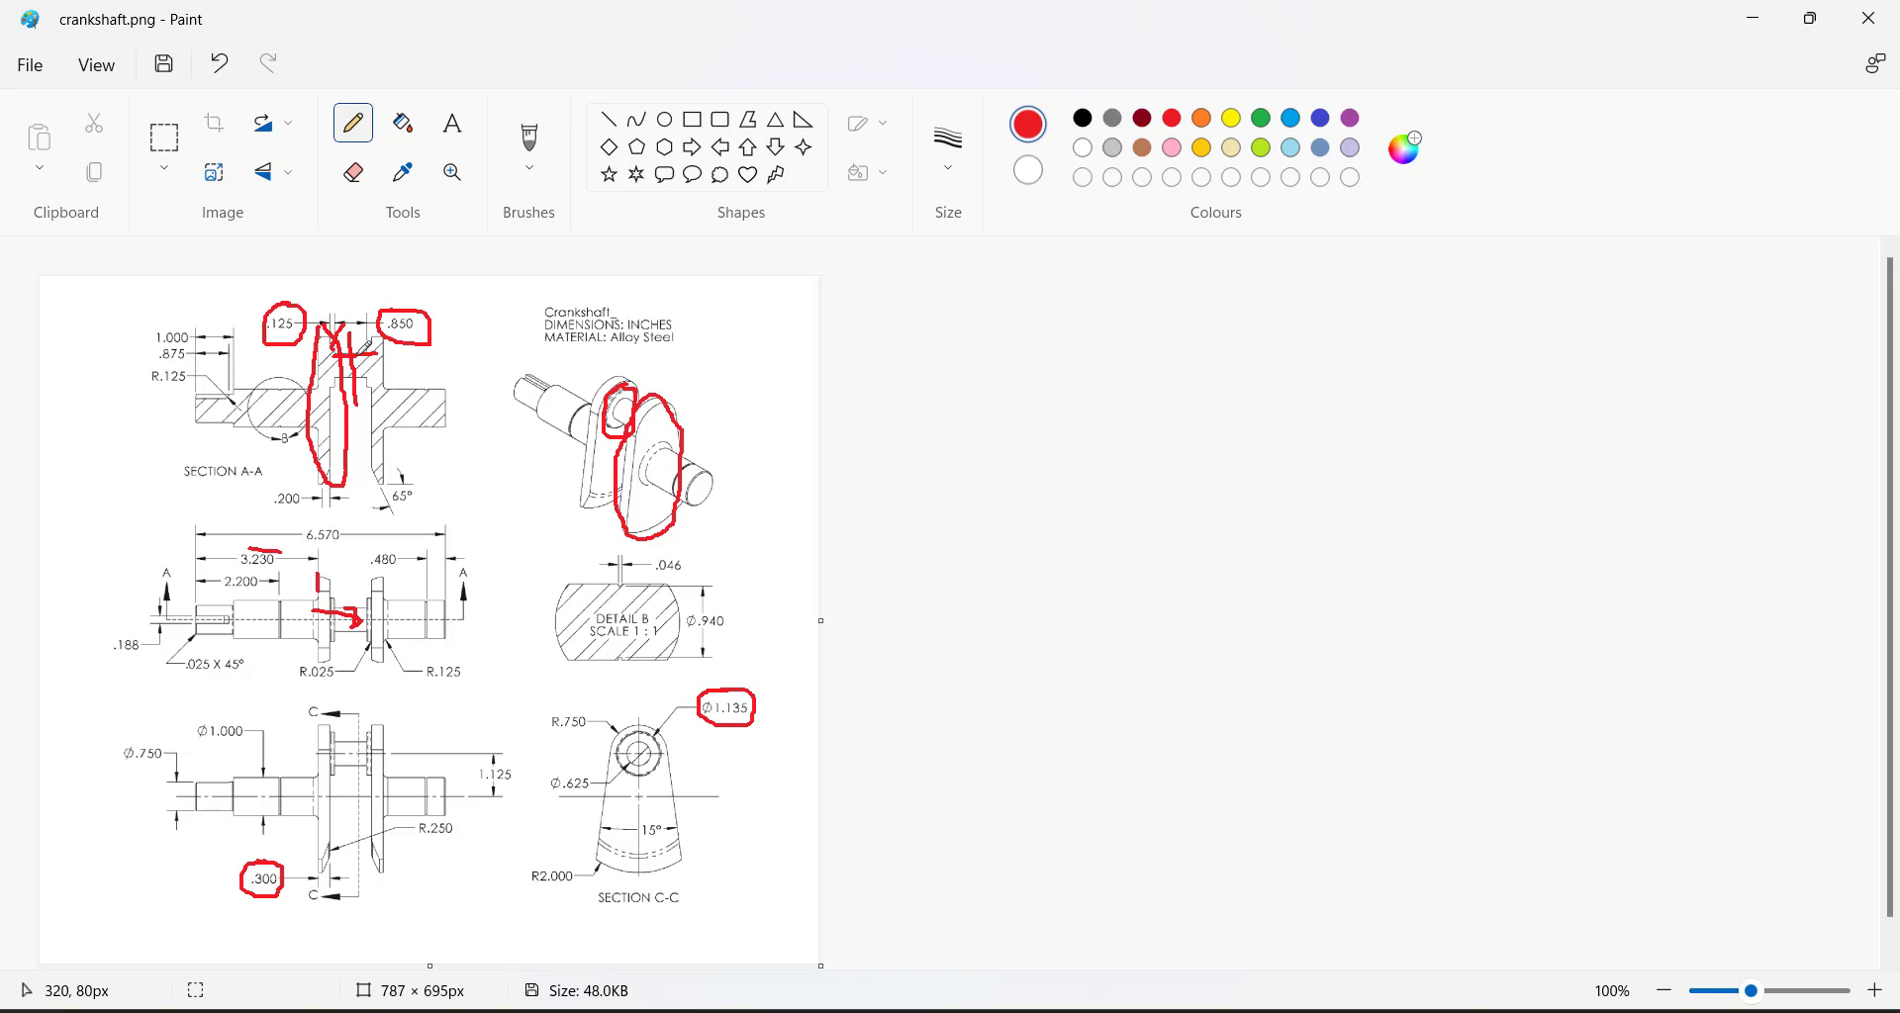
pyautogui.moveTo(356, 361); pyautogui.dragTo(348, 391)
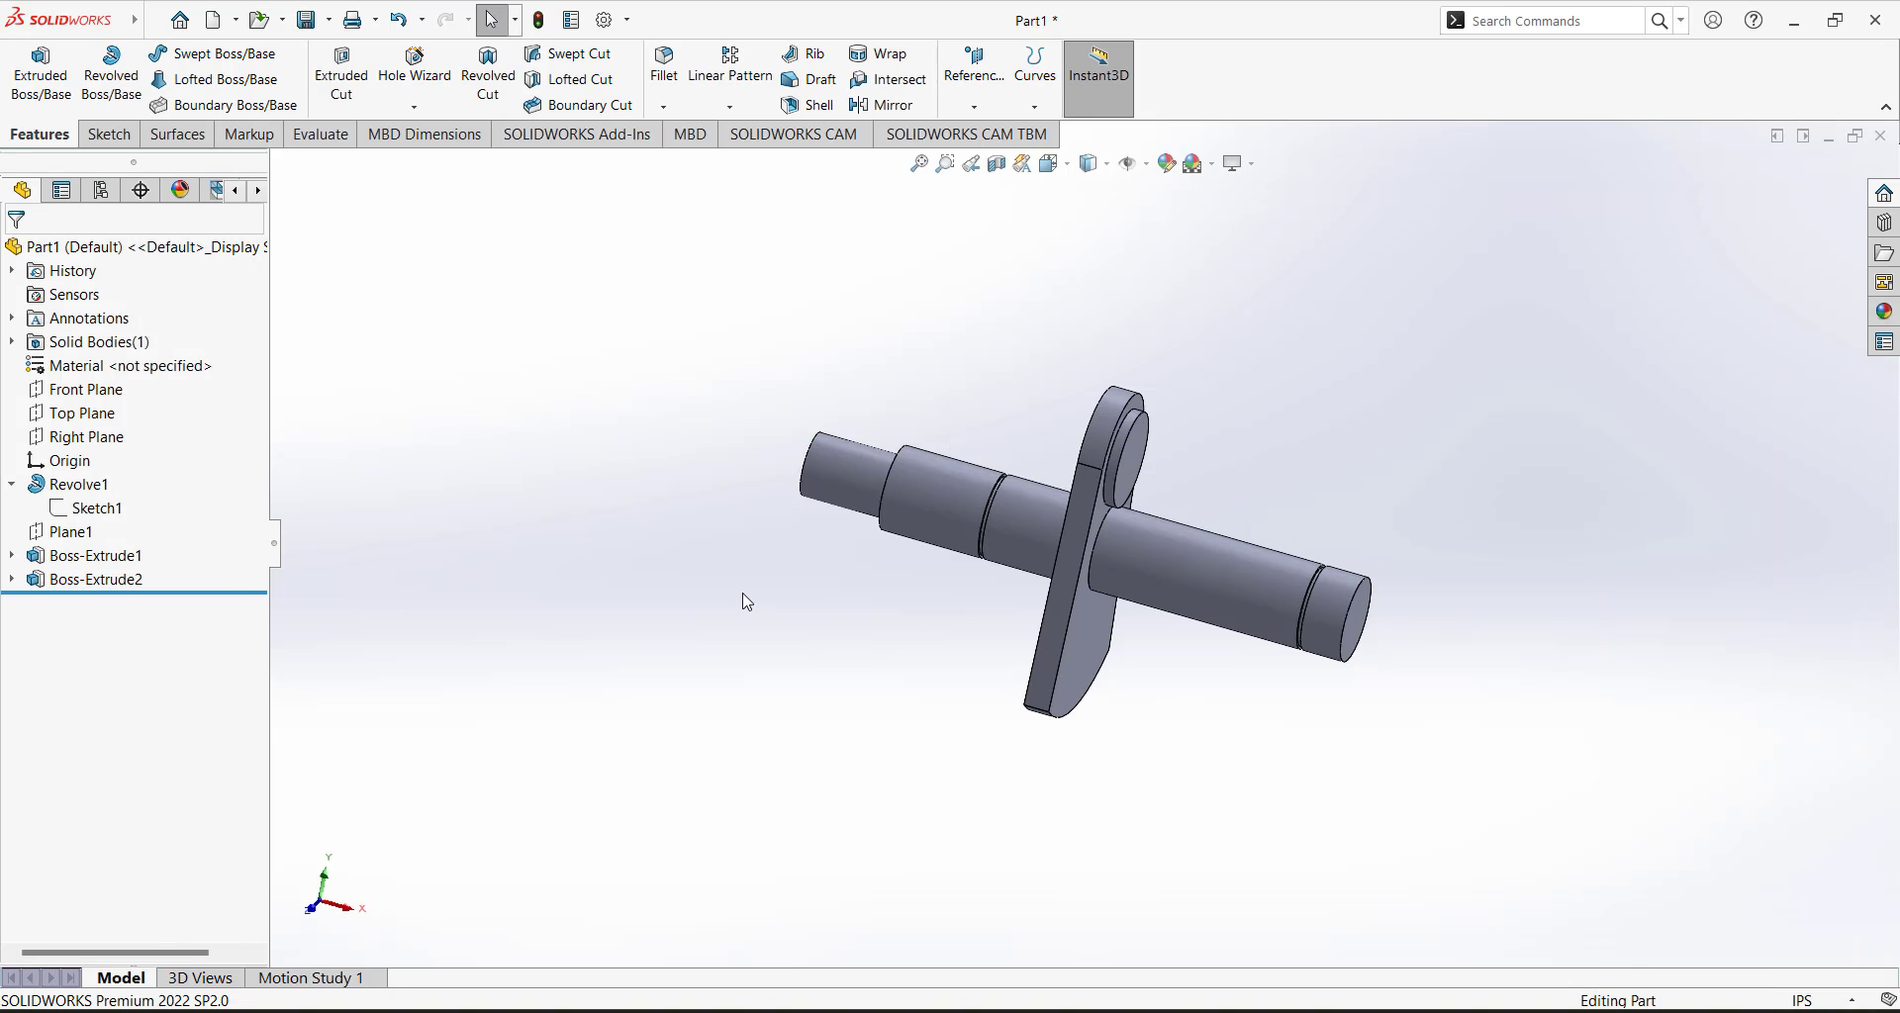
# Create a reference plane offset 0.170 in outward from the flat face of the crankpin collar.
pyautogui.click(976, 104)
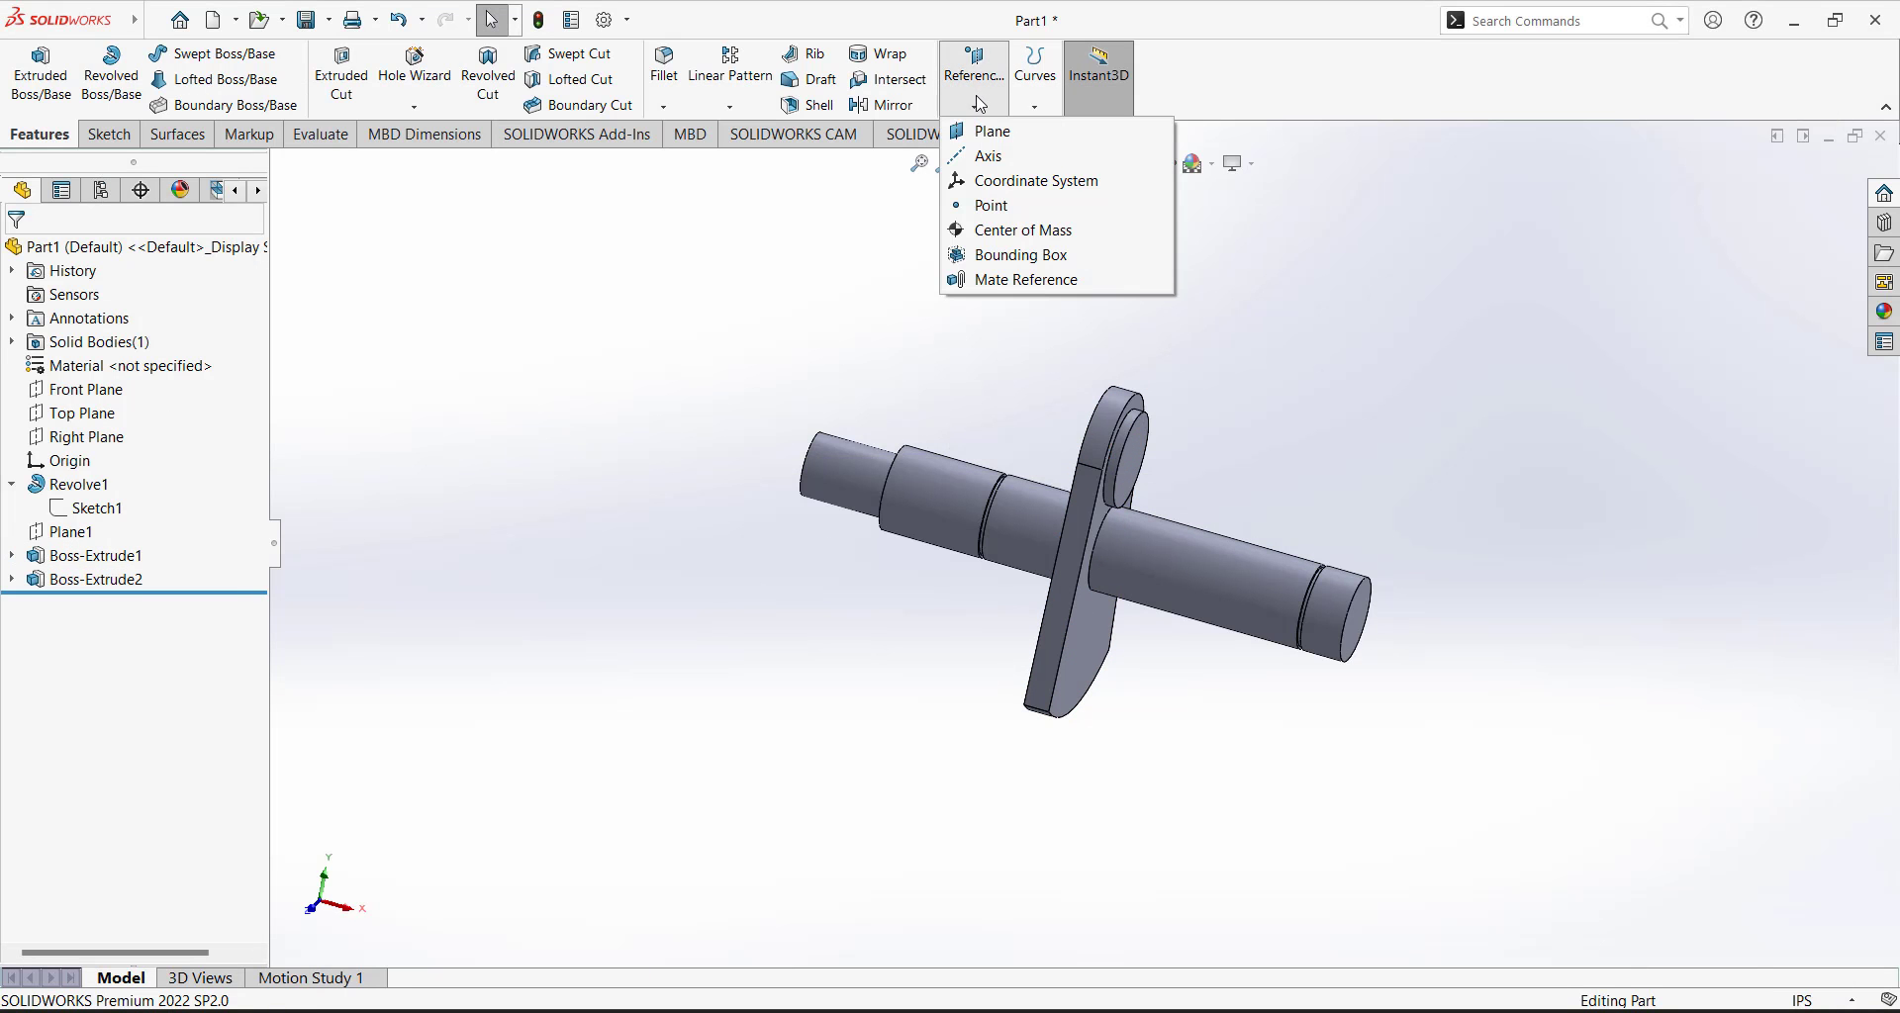
pyautogui.click(993, 130)
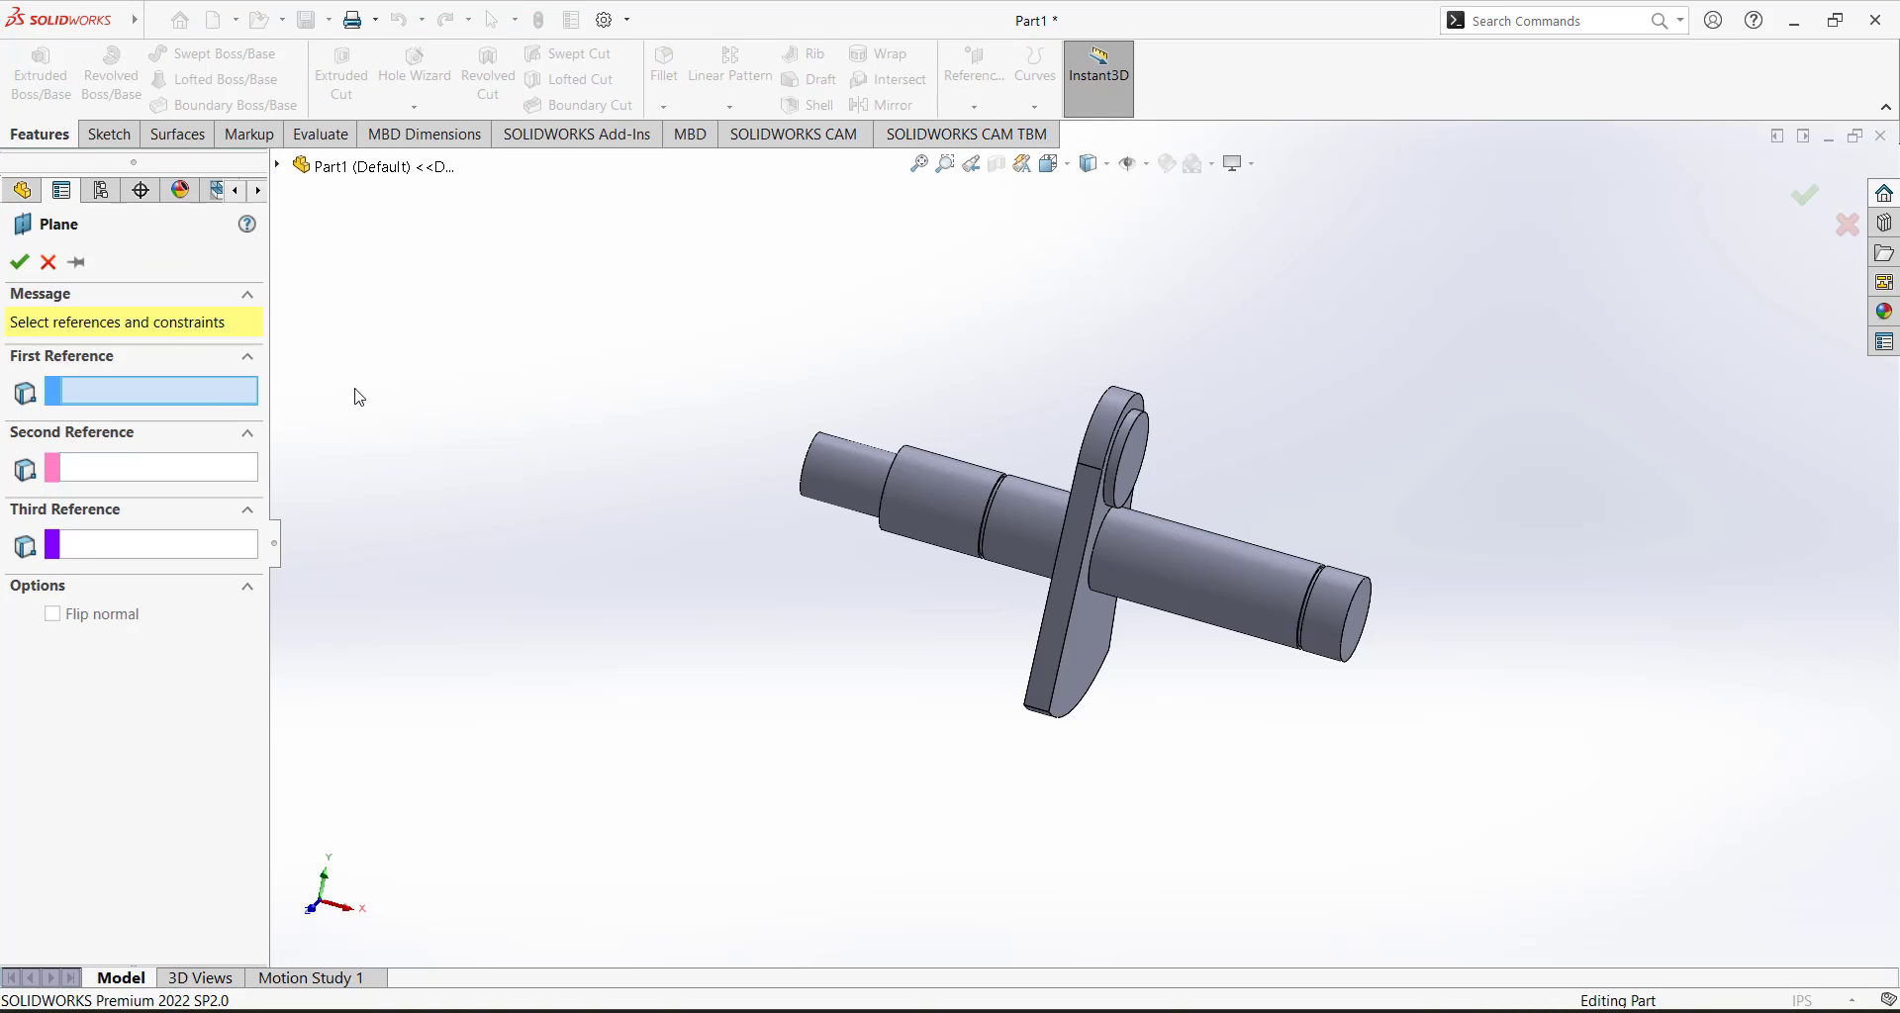
pyautogui.moveTo(621, 411); pyautogui.dragTo(525, 432, button='middle')
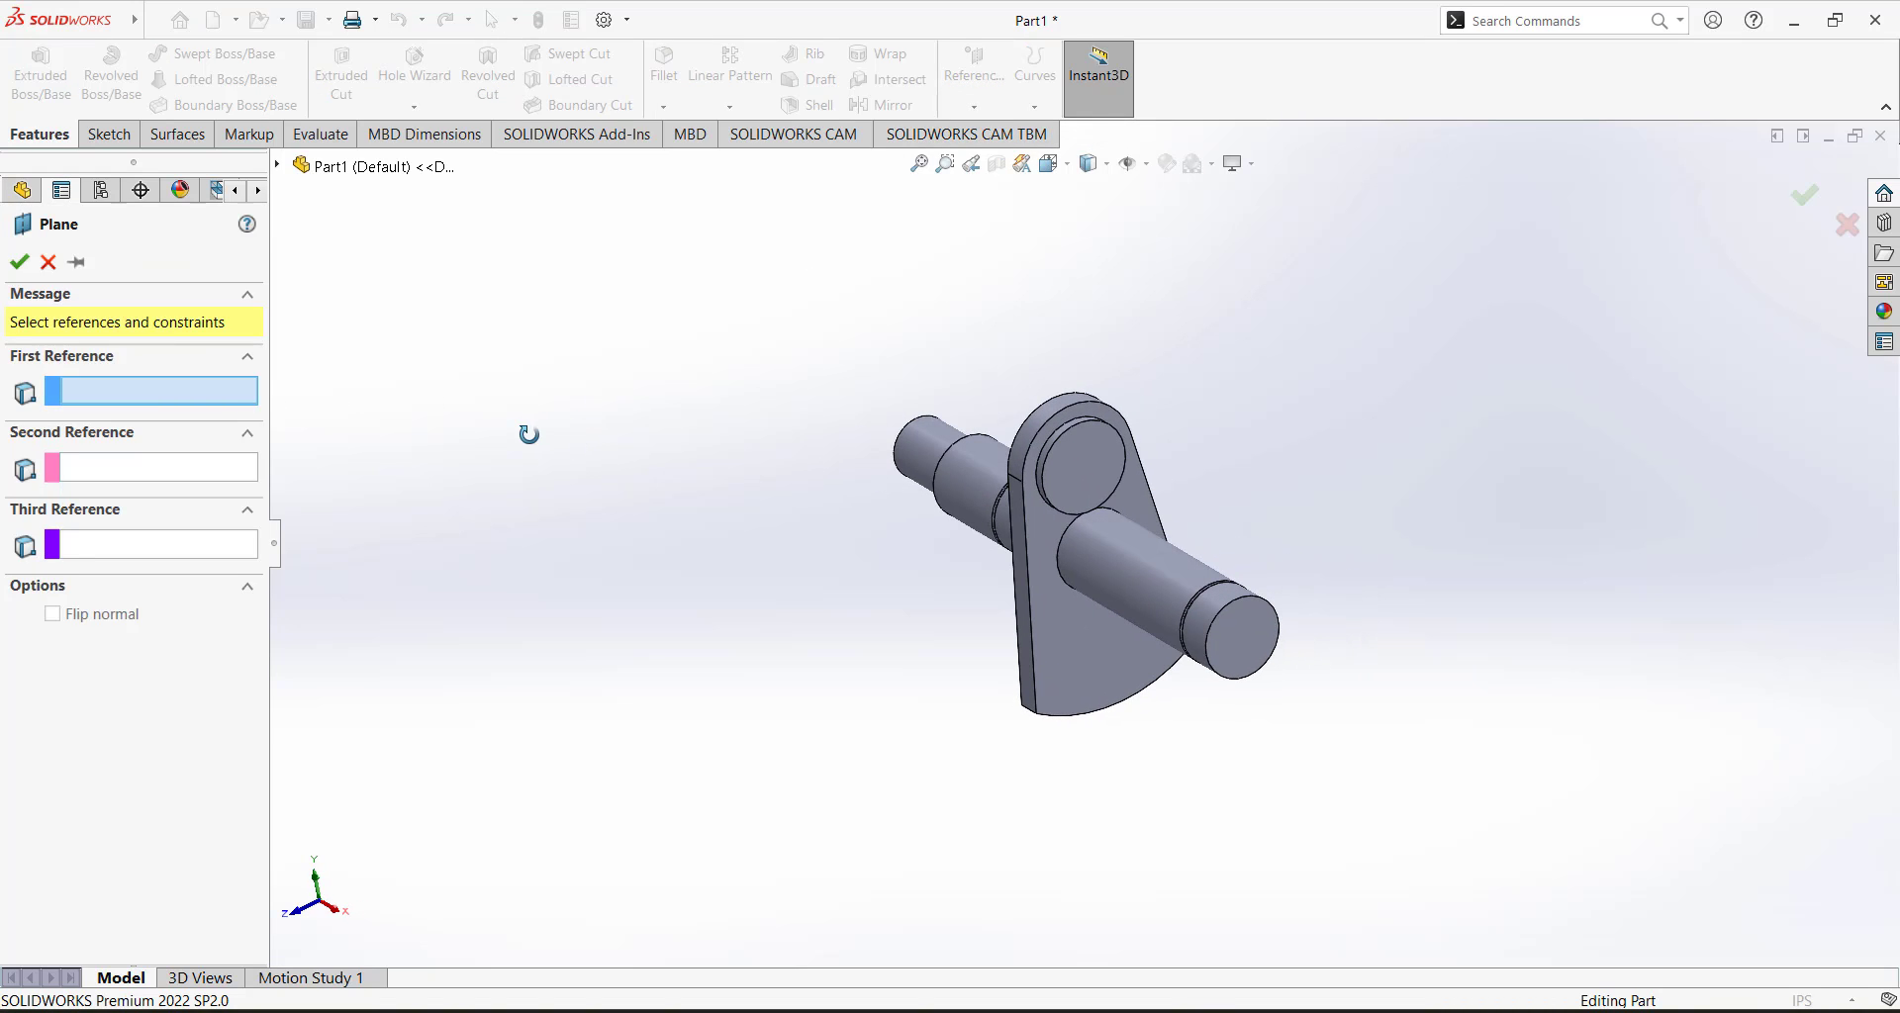
pyautogui.click(1069, 483)
pyautogui.moveTo(692, 603)
pyautogui.mouseDown(button='middle')
pyautogui.moveTo(763, 598)
pyautogui.moveTo(708, 590)
pyautogui.mouseUp(button='middle')
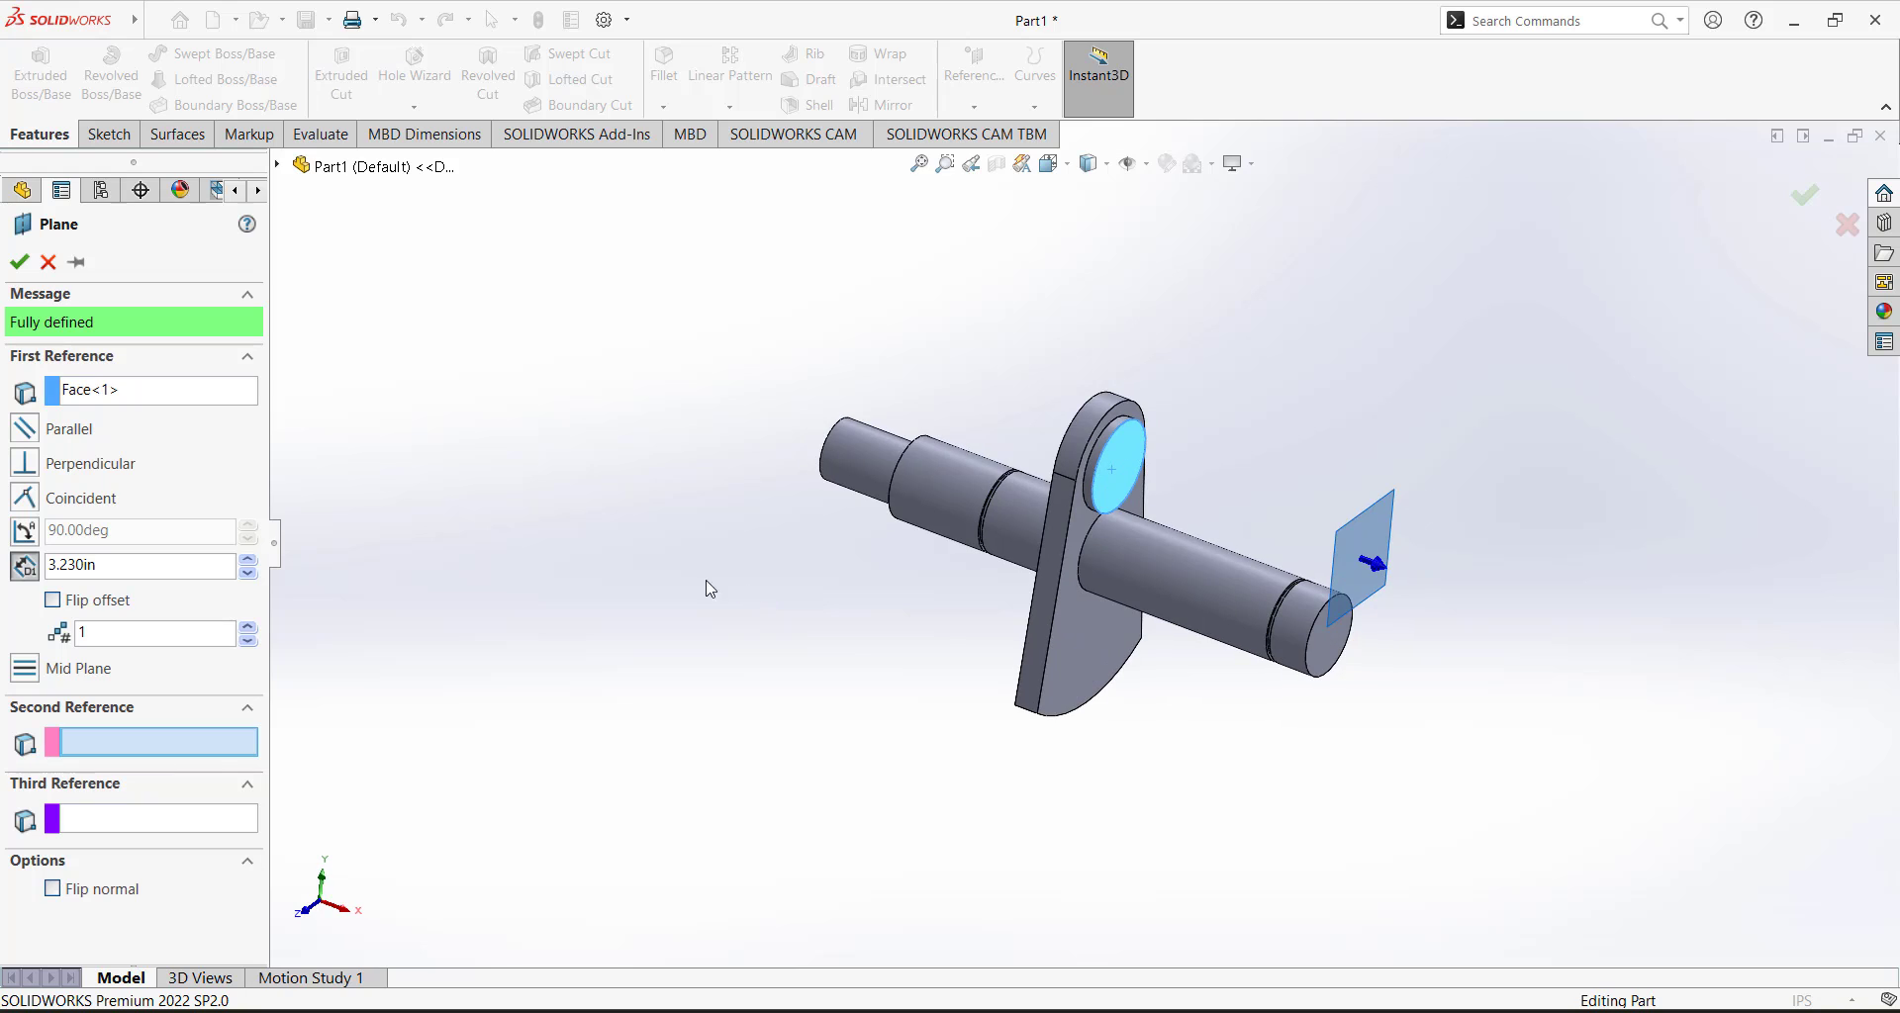
pyautogui.doubleClick(121, 561)
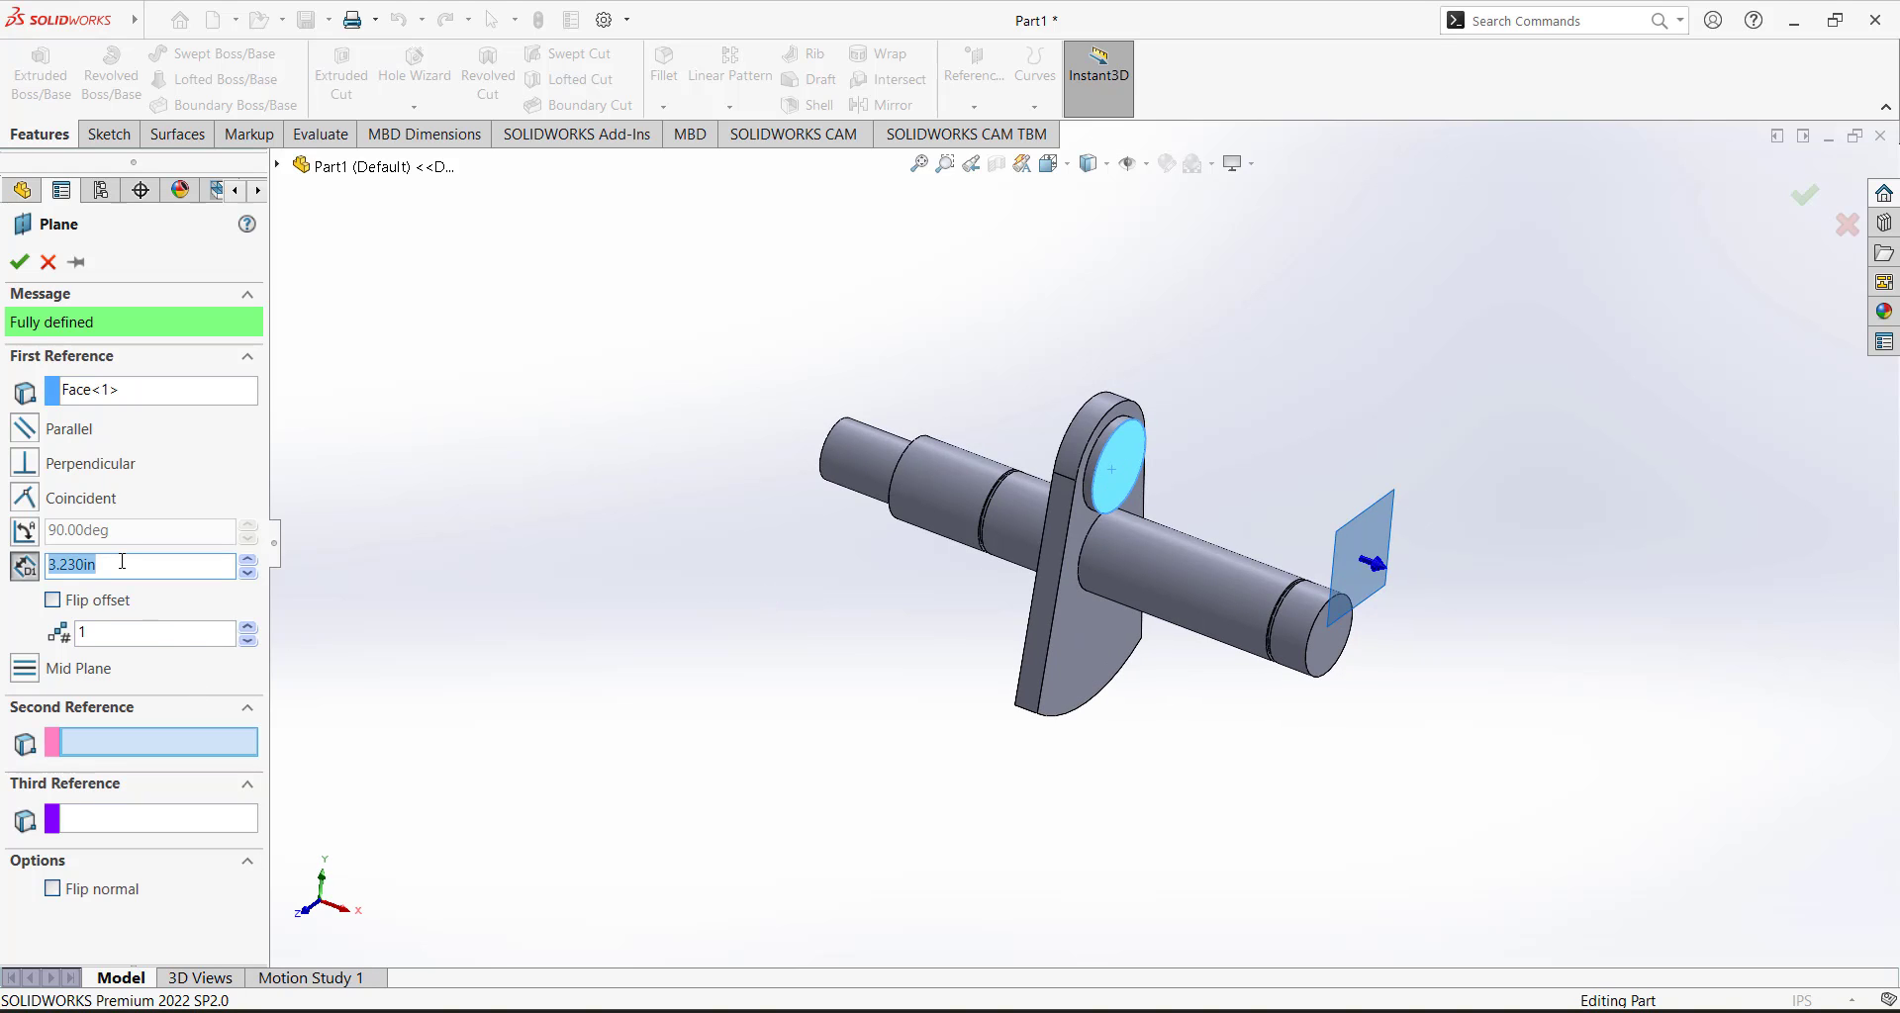
pyautogui.write('0')
pyautogui.press('Return')
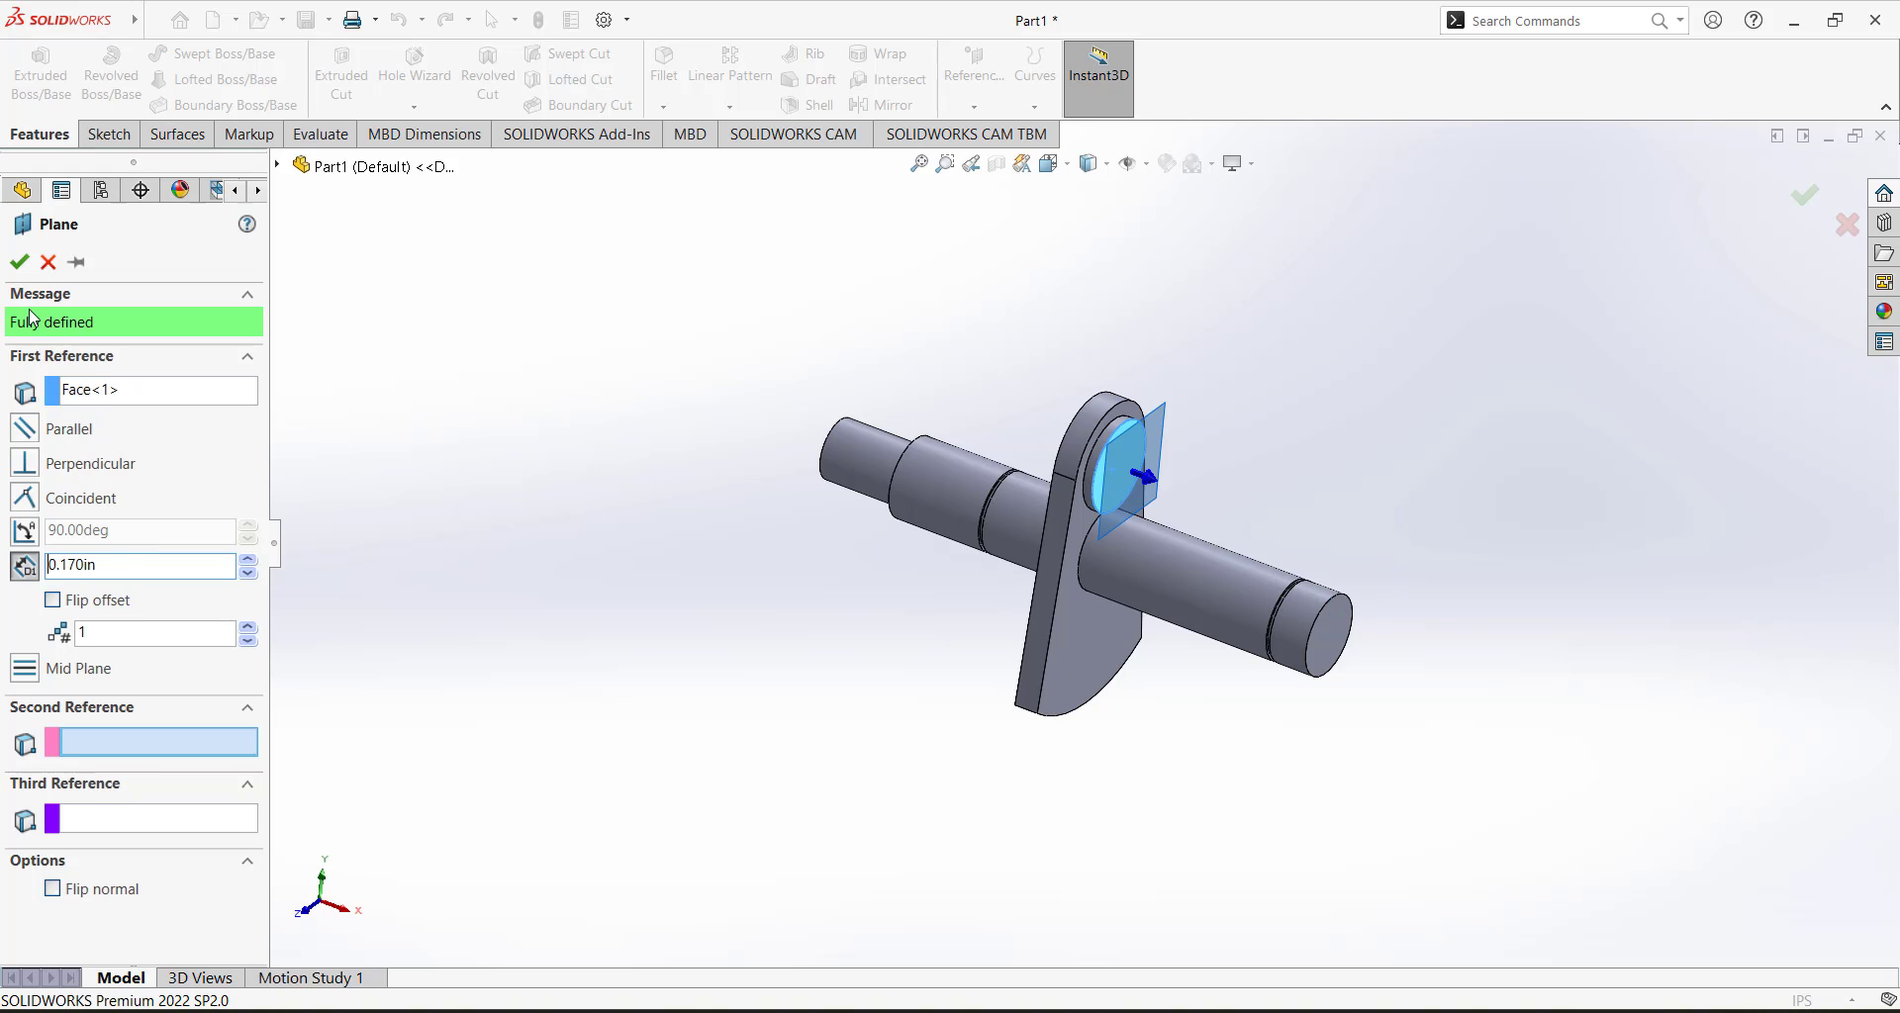
pyautogui.click(19, 261)
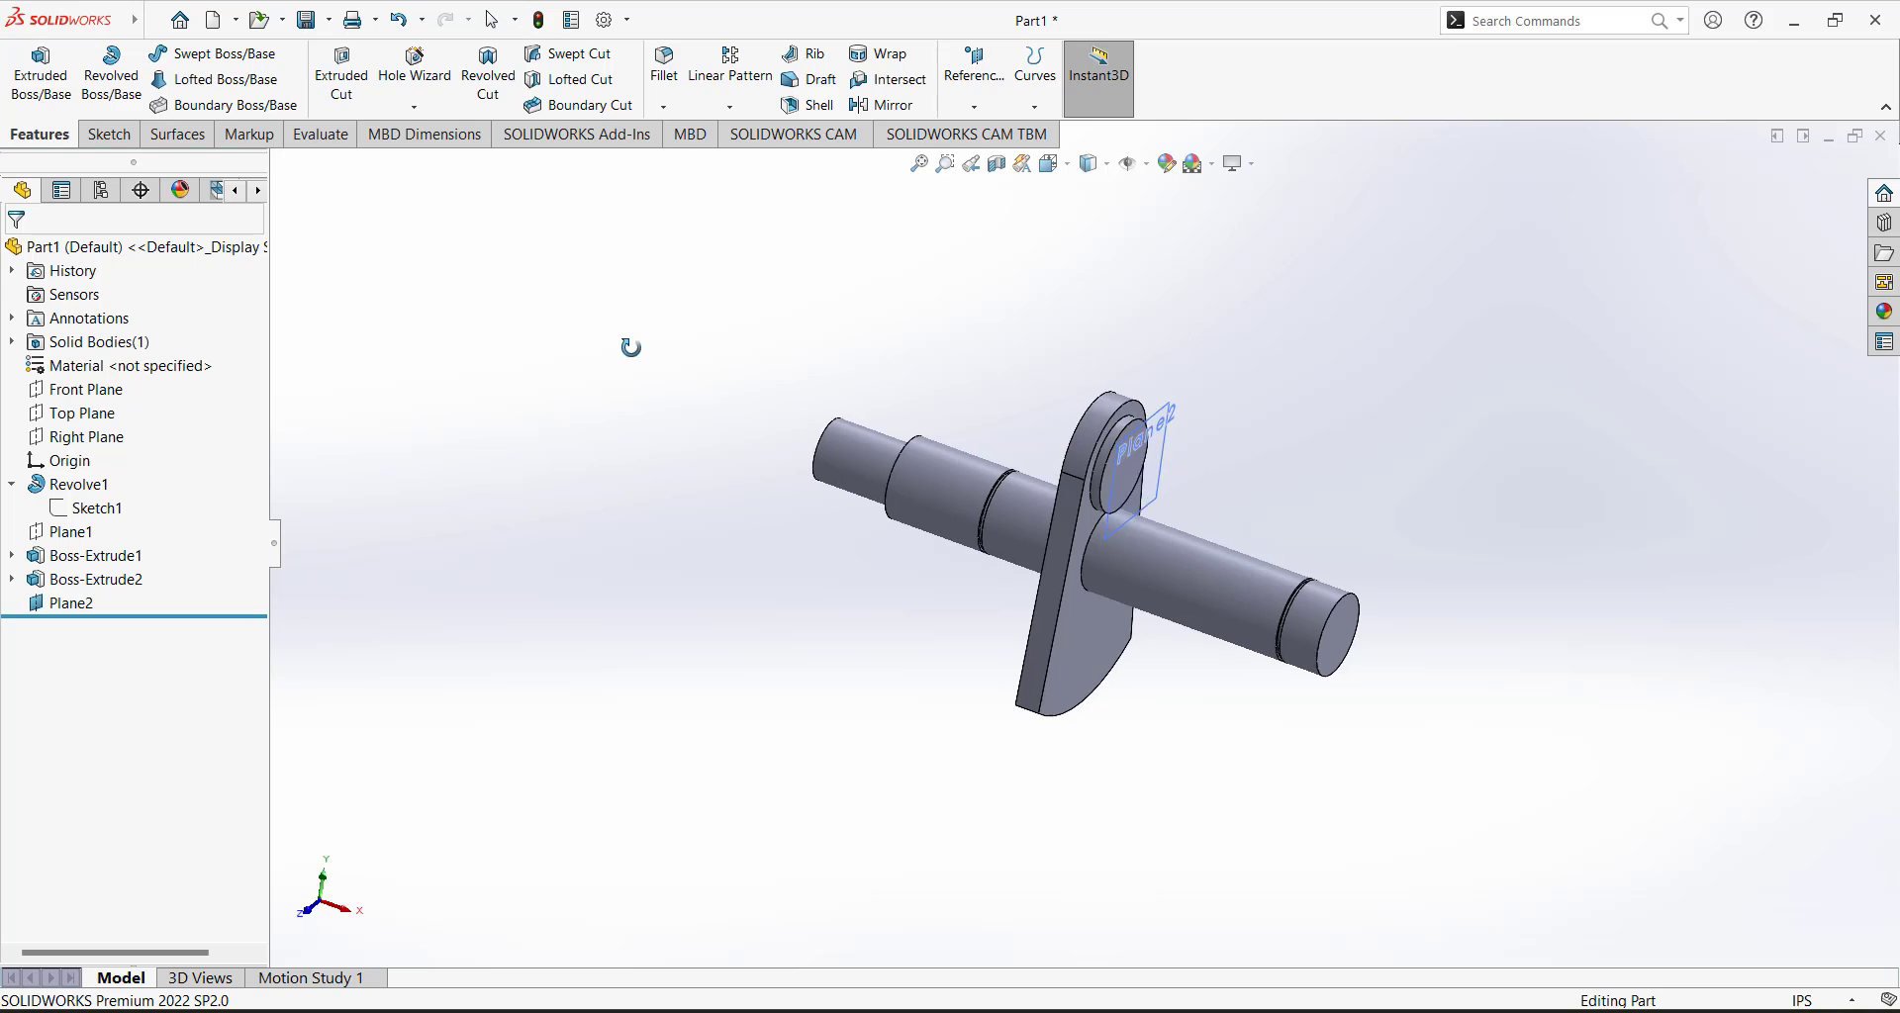
pyautogui.moveTo(631, 348); pyautogui.dragTo(650, 362, button='middle')
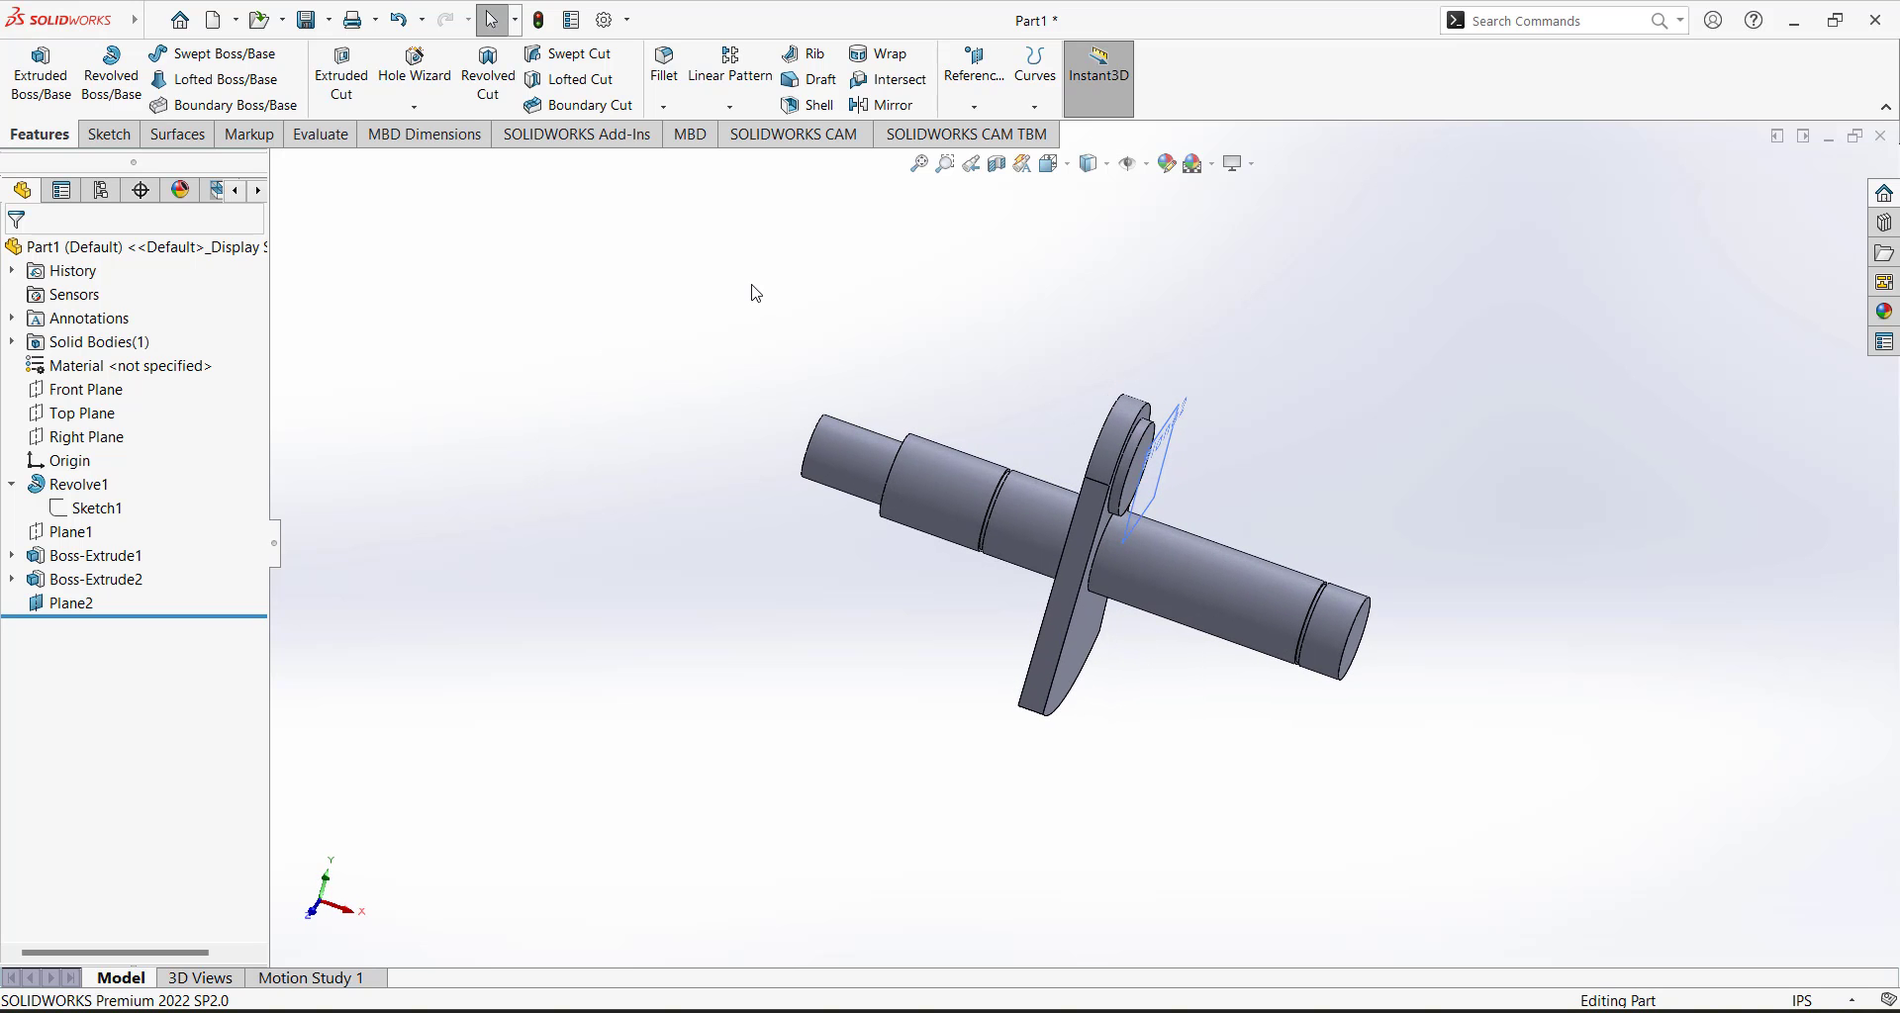
pyautogui.moveTo(880, 694); pyautogui.dragTo(870, 631, button='middle')
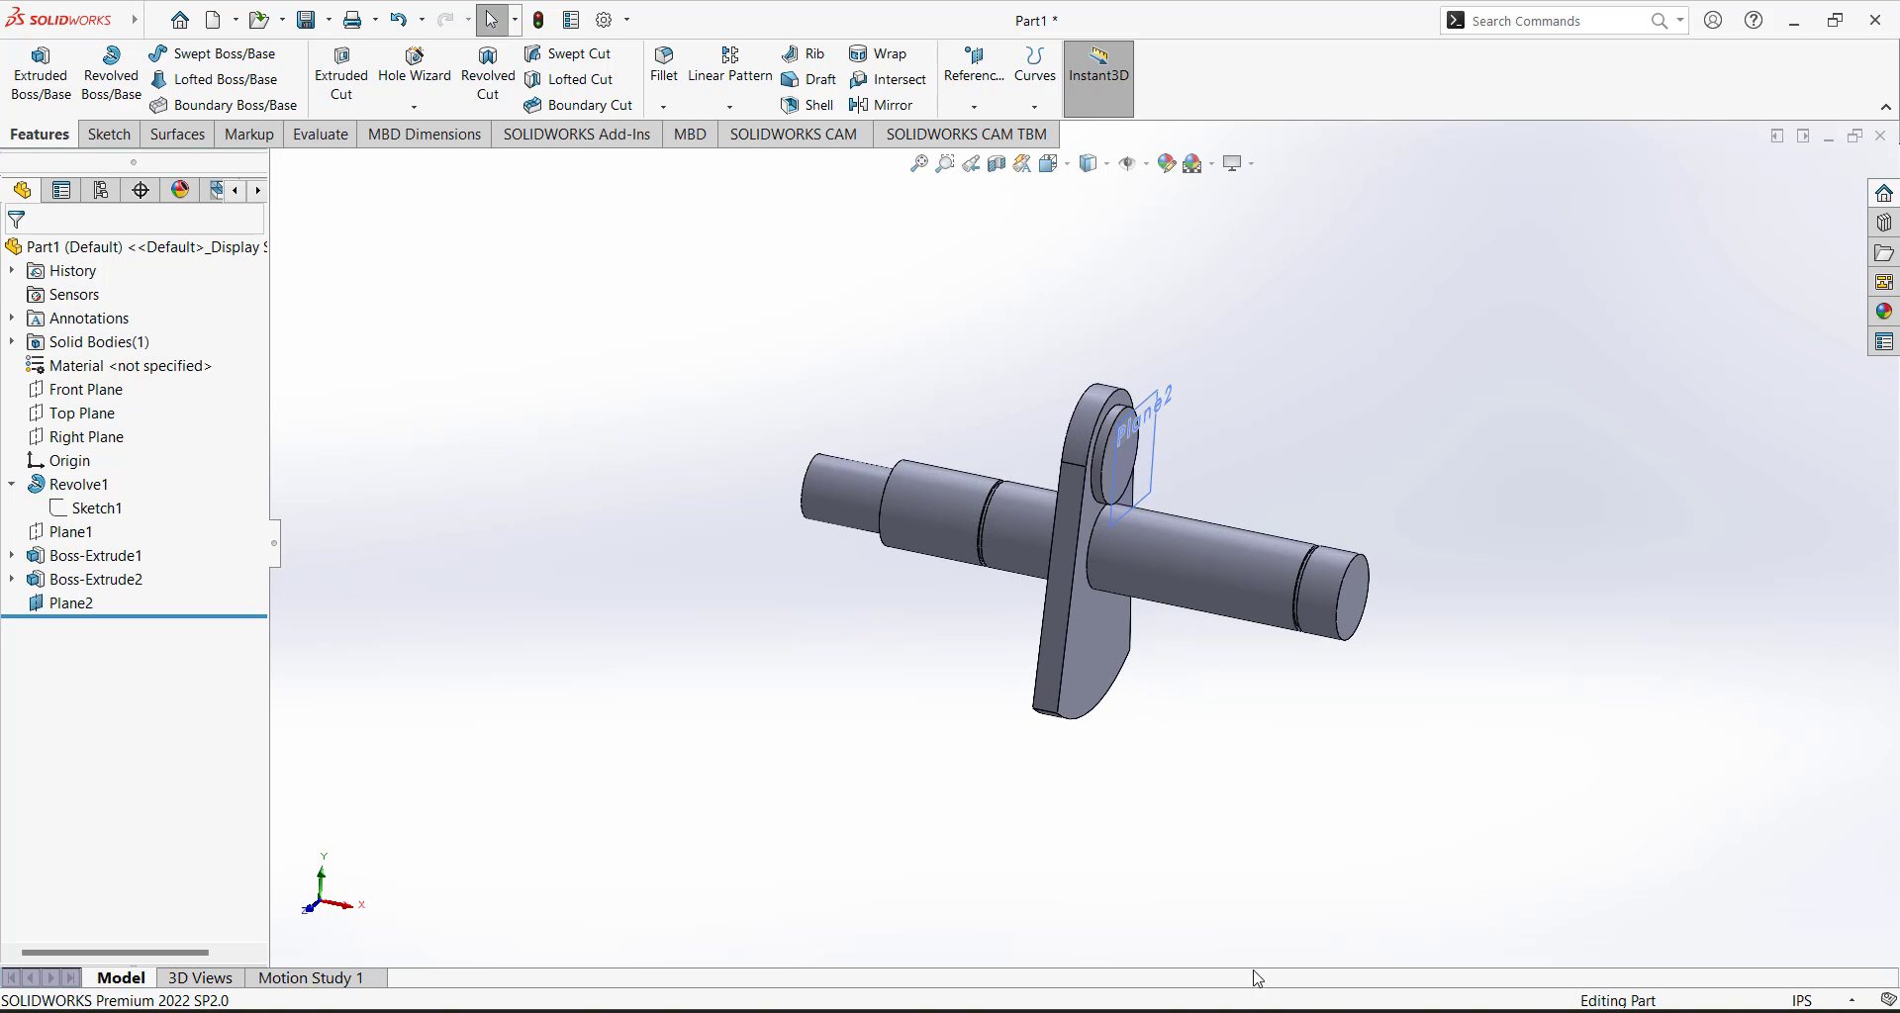
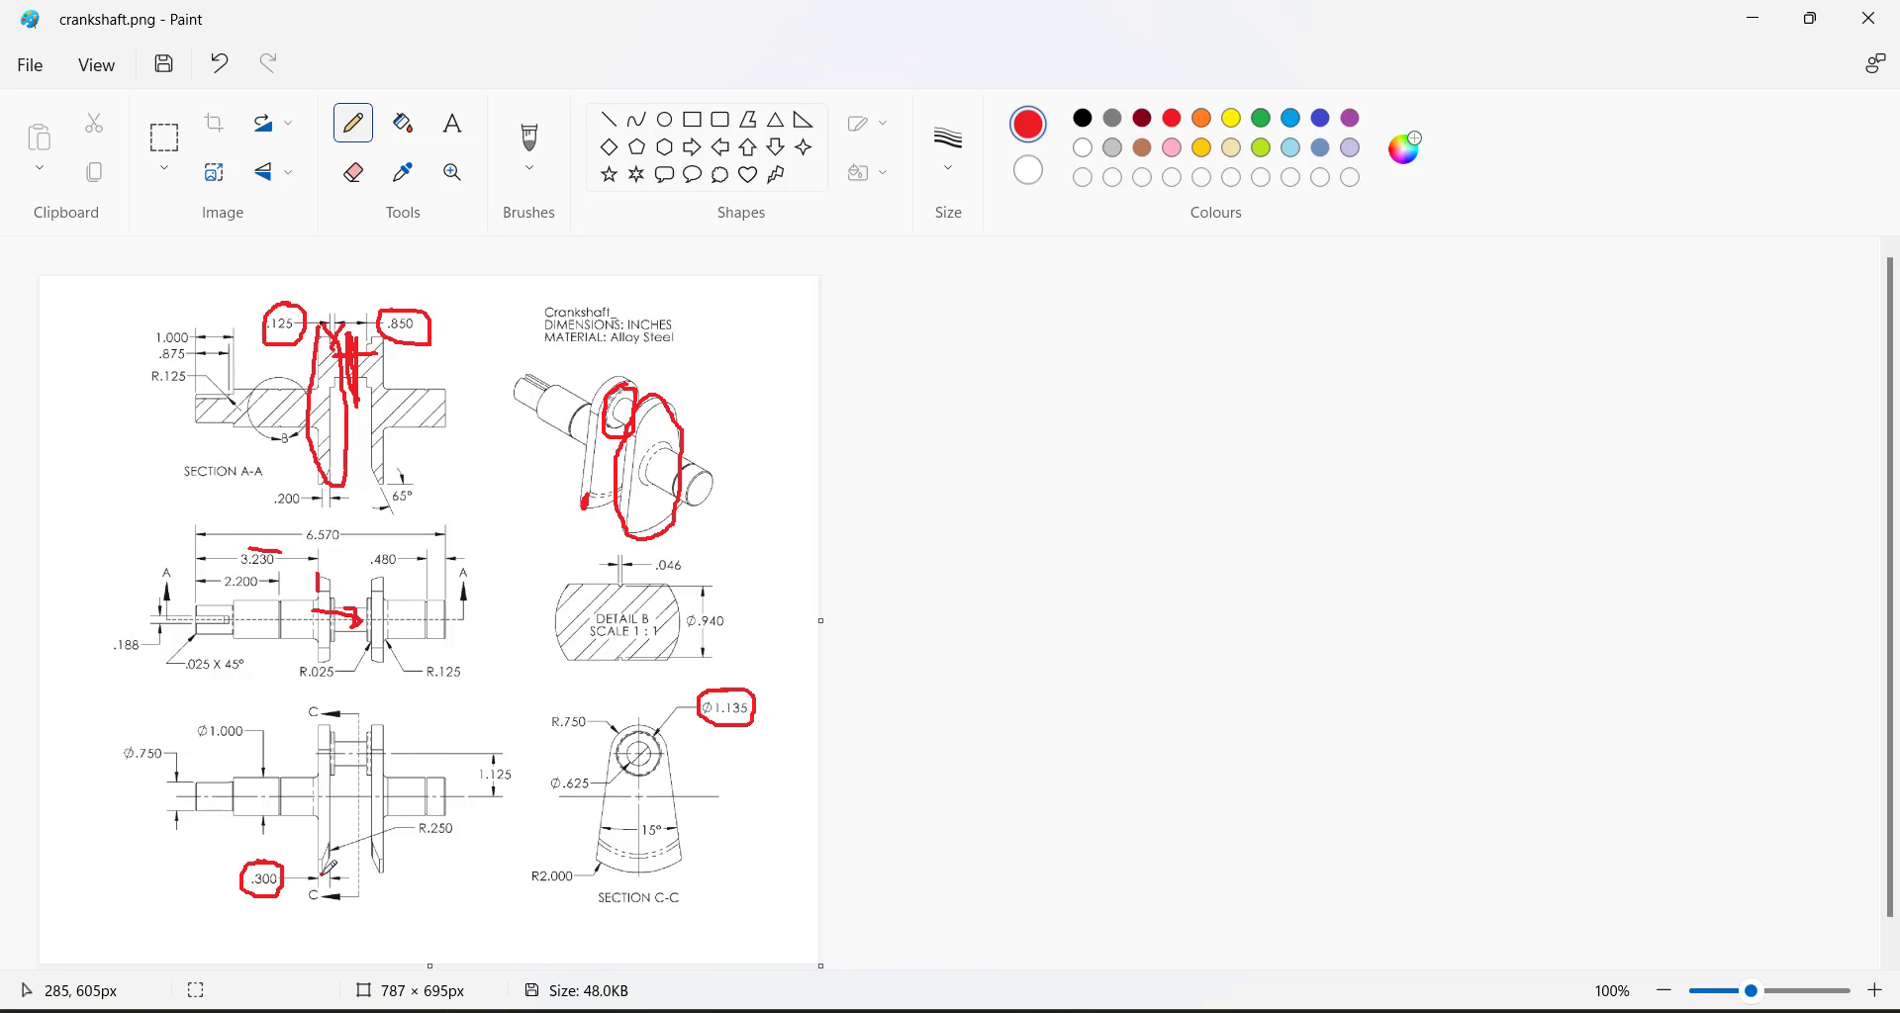
# In the Paint drawing, undo the latest red marks and circle the .200 and 65° dimensions at the webs' lower ends.
pyautogui.click(218, 71)
pyautogui.click(217, 72)
pyautogui.click(218, 71)
pyautogui.click(218, 72)
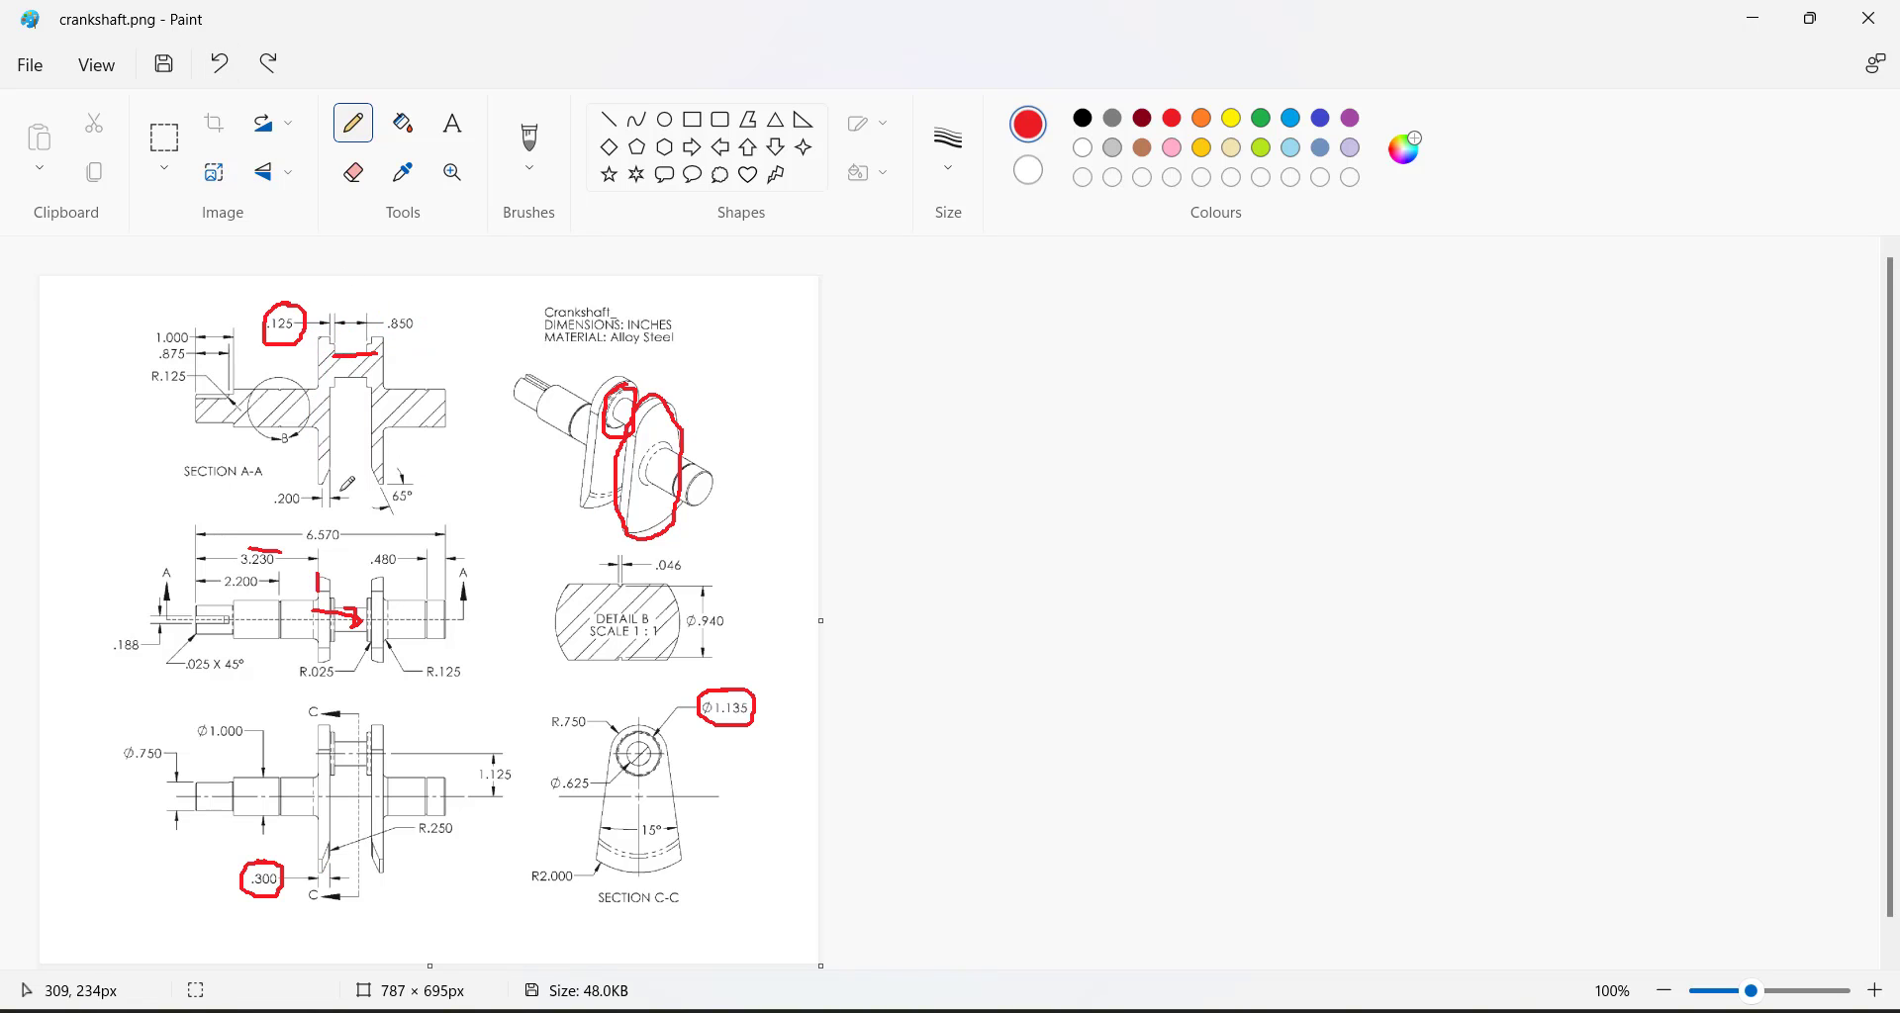
pyautogui.moveTo(331, 474)
pyautogui.mouseDown()
pyautogui.moveTo(271, 496)
pyautogui.moveTo(364, 491)
pyautogui.moveTo(399, 456)
pyautogui.moveTo(363, 512)
pyautogui.moveTo(393, 459)
pyautogui.mouseUp()
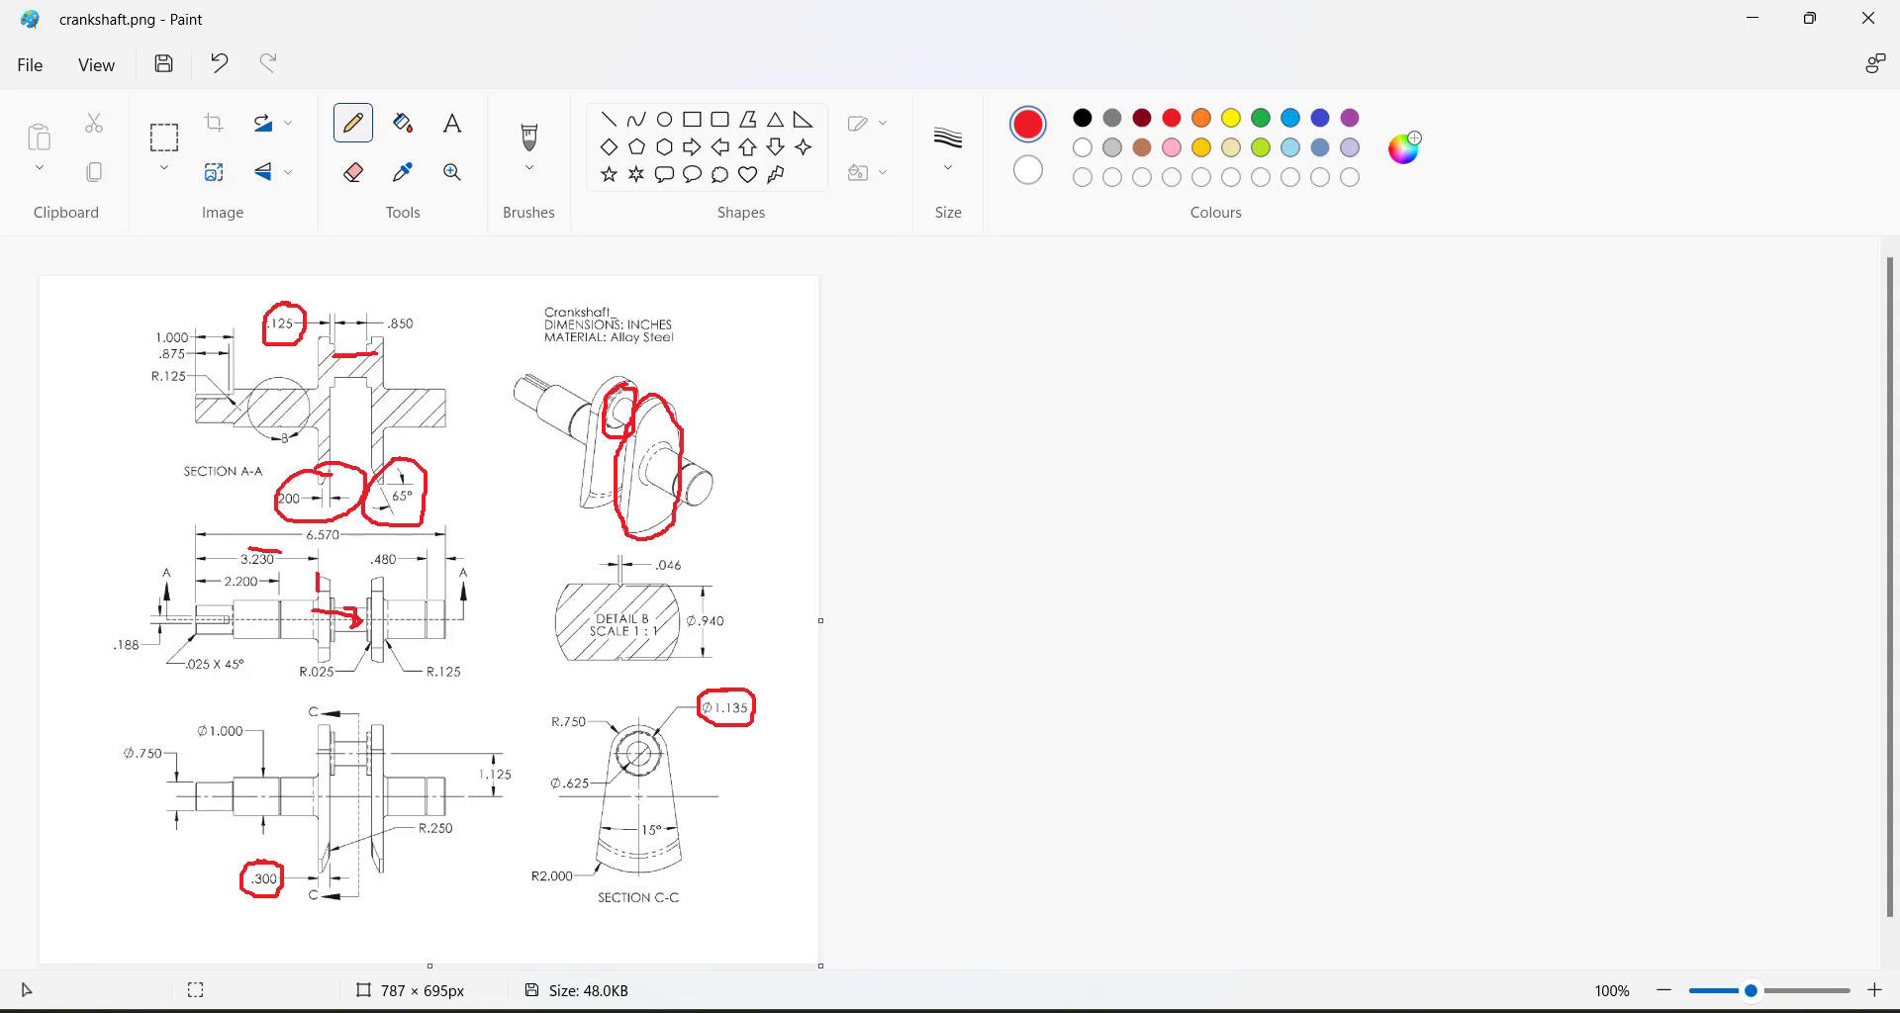
# Return to SOLIDWORKS and start a new sketch on the Front Plane.
pyautogui.hotkey('alt', 'Tab')
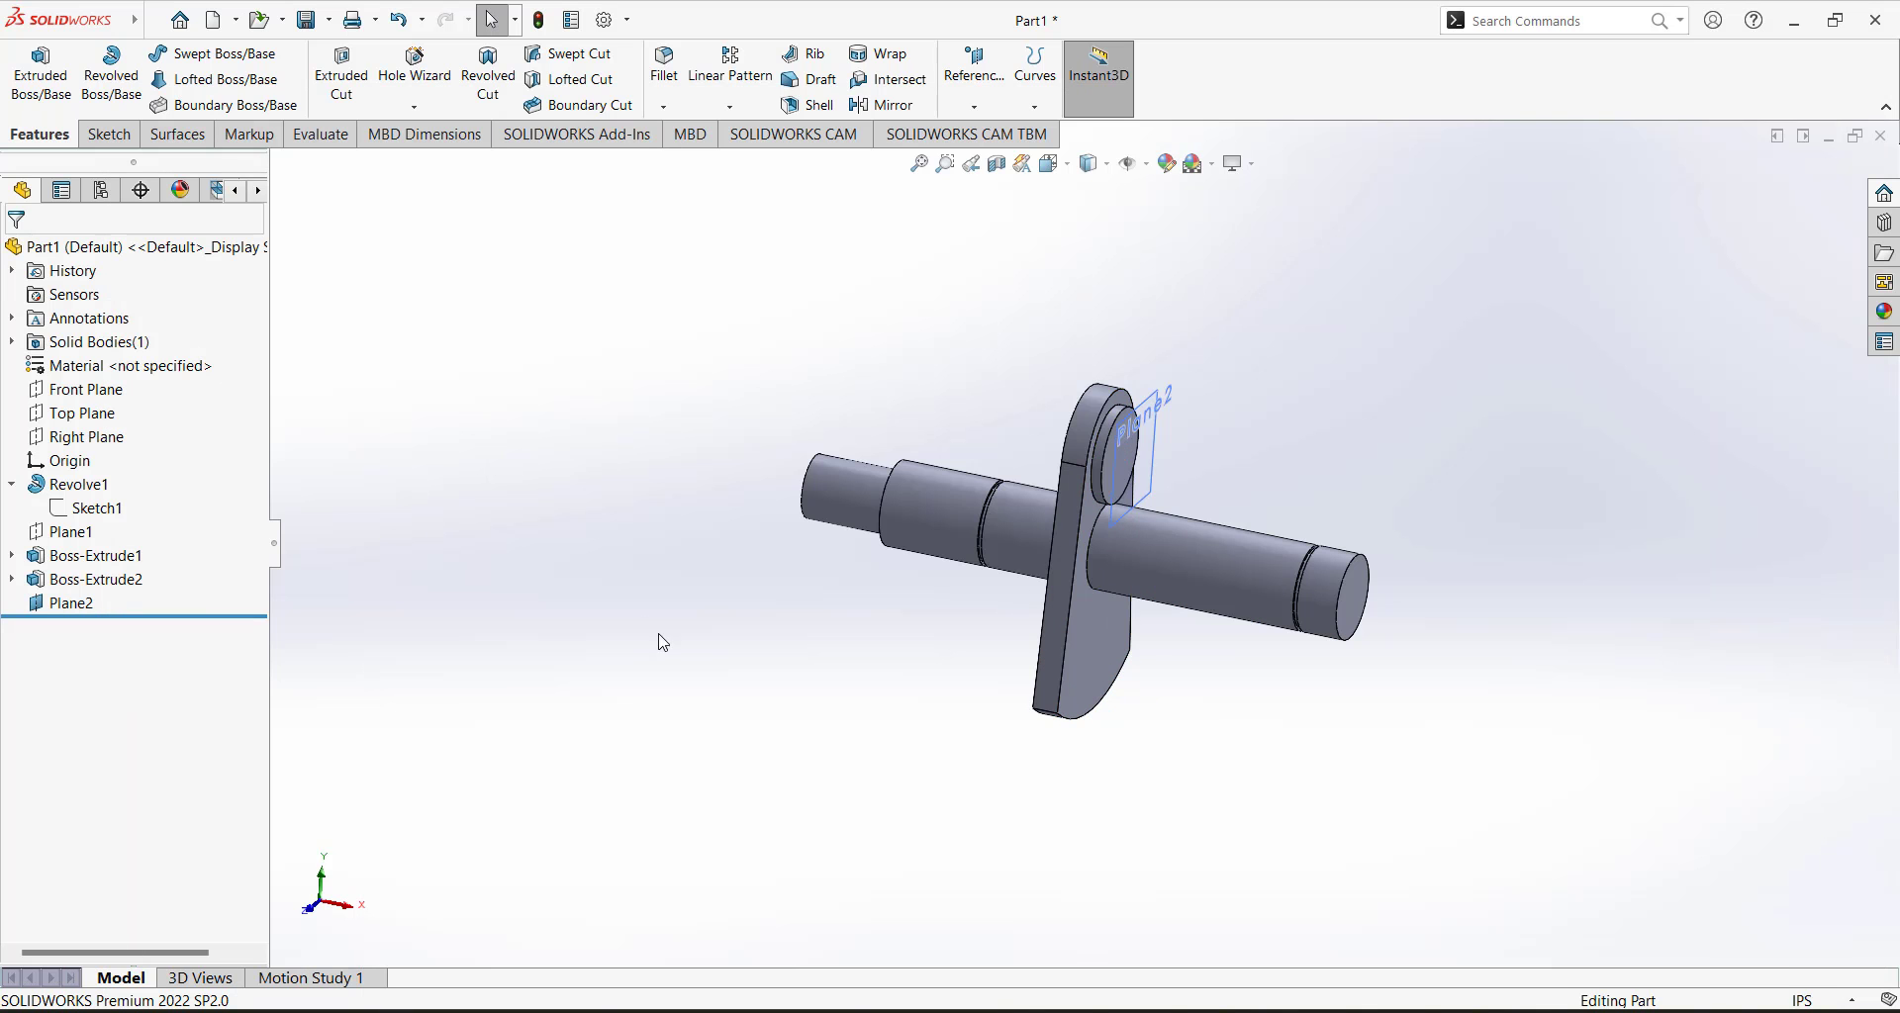
pyautogui.click(107, 134)
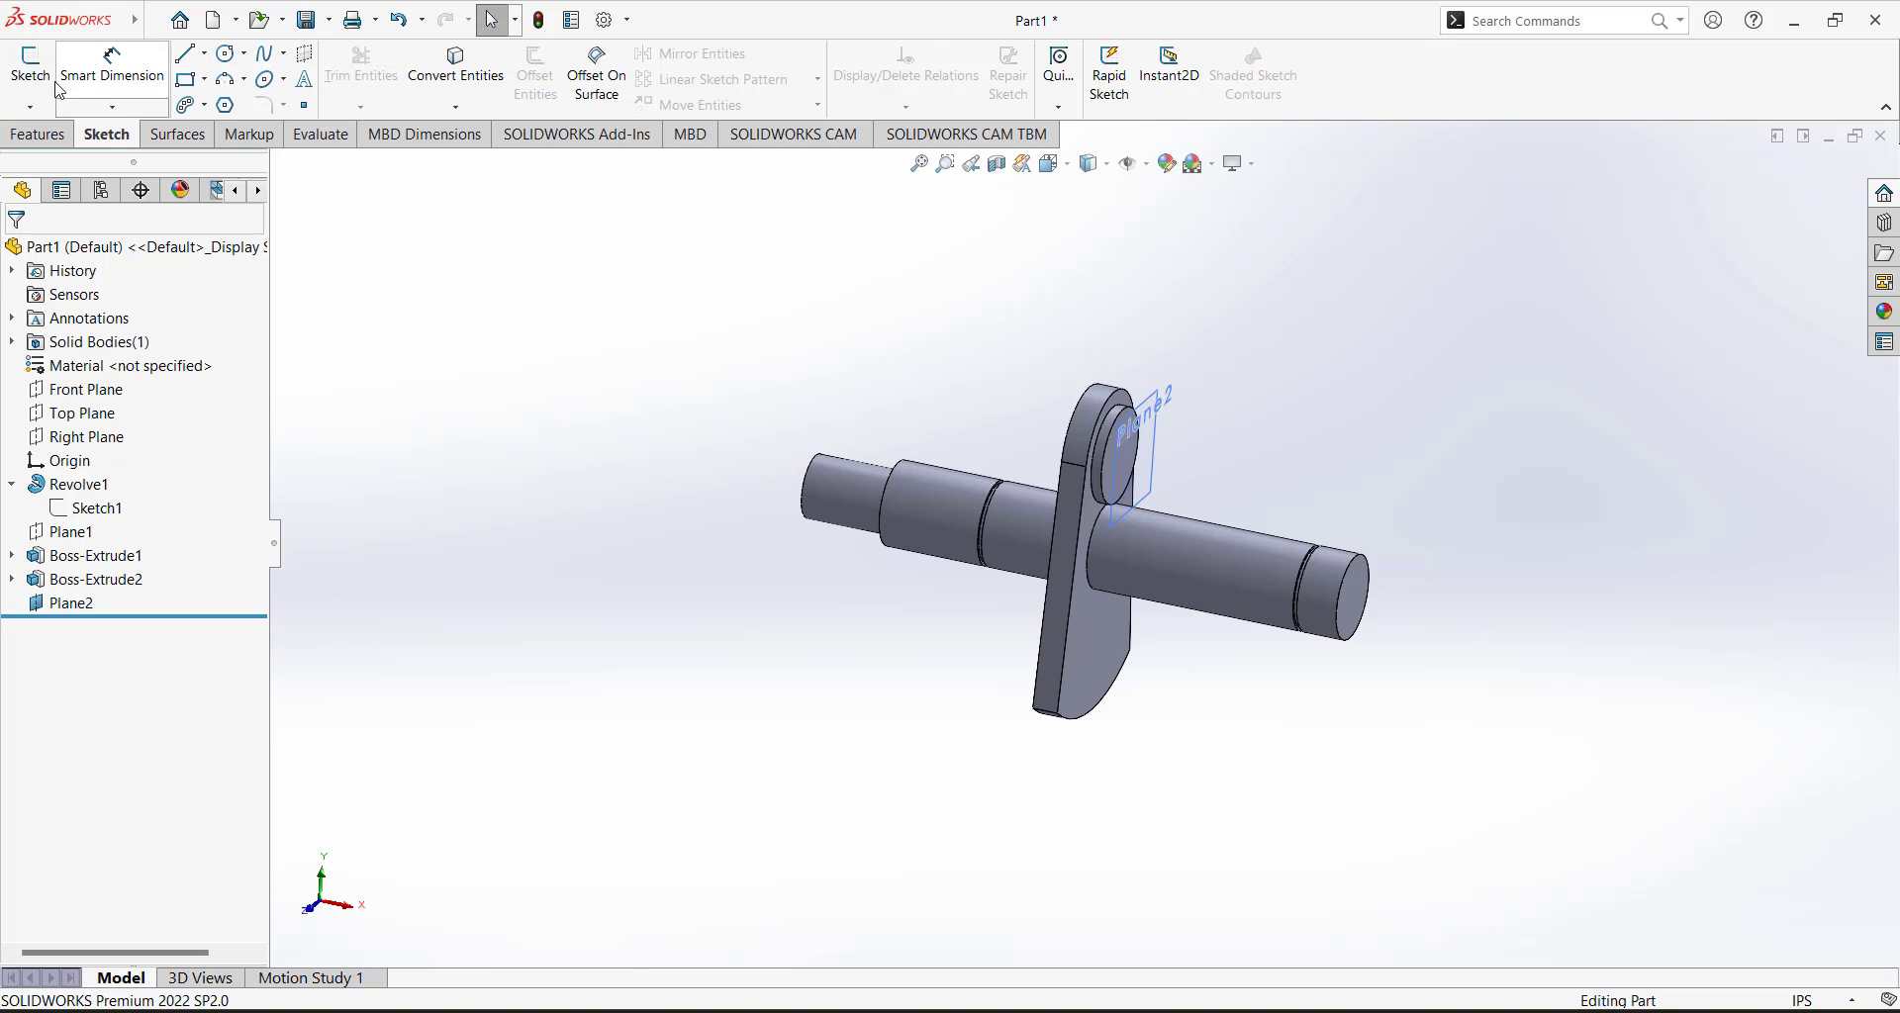
pyautogui.click(30, 68)
pyautogui.click(279, 166)
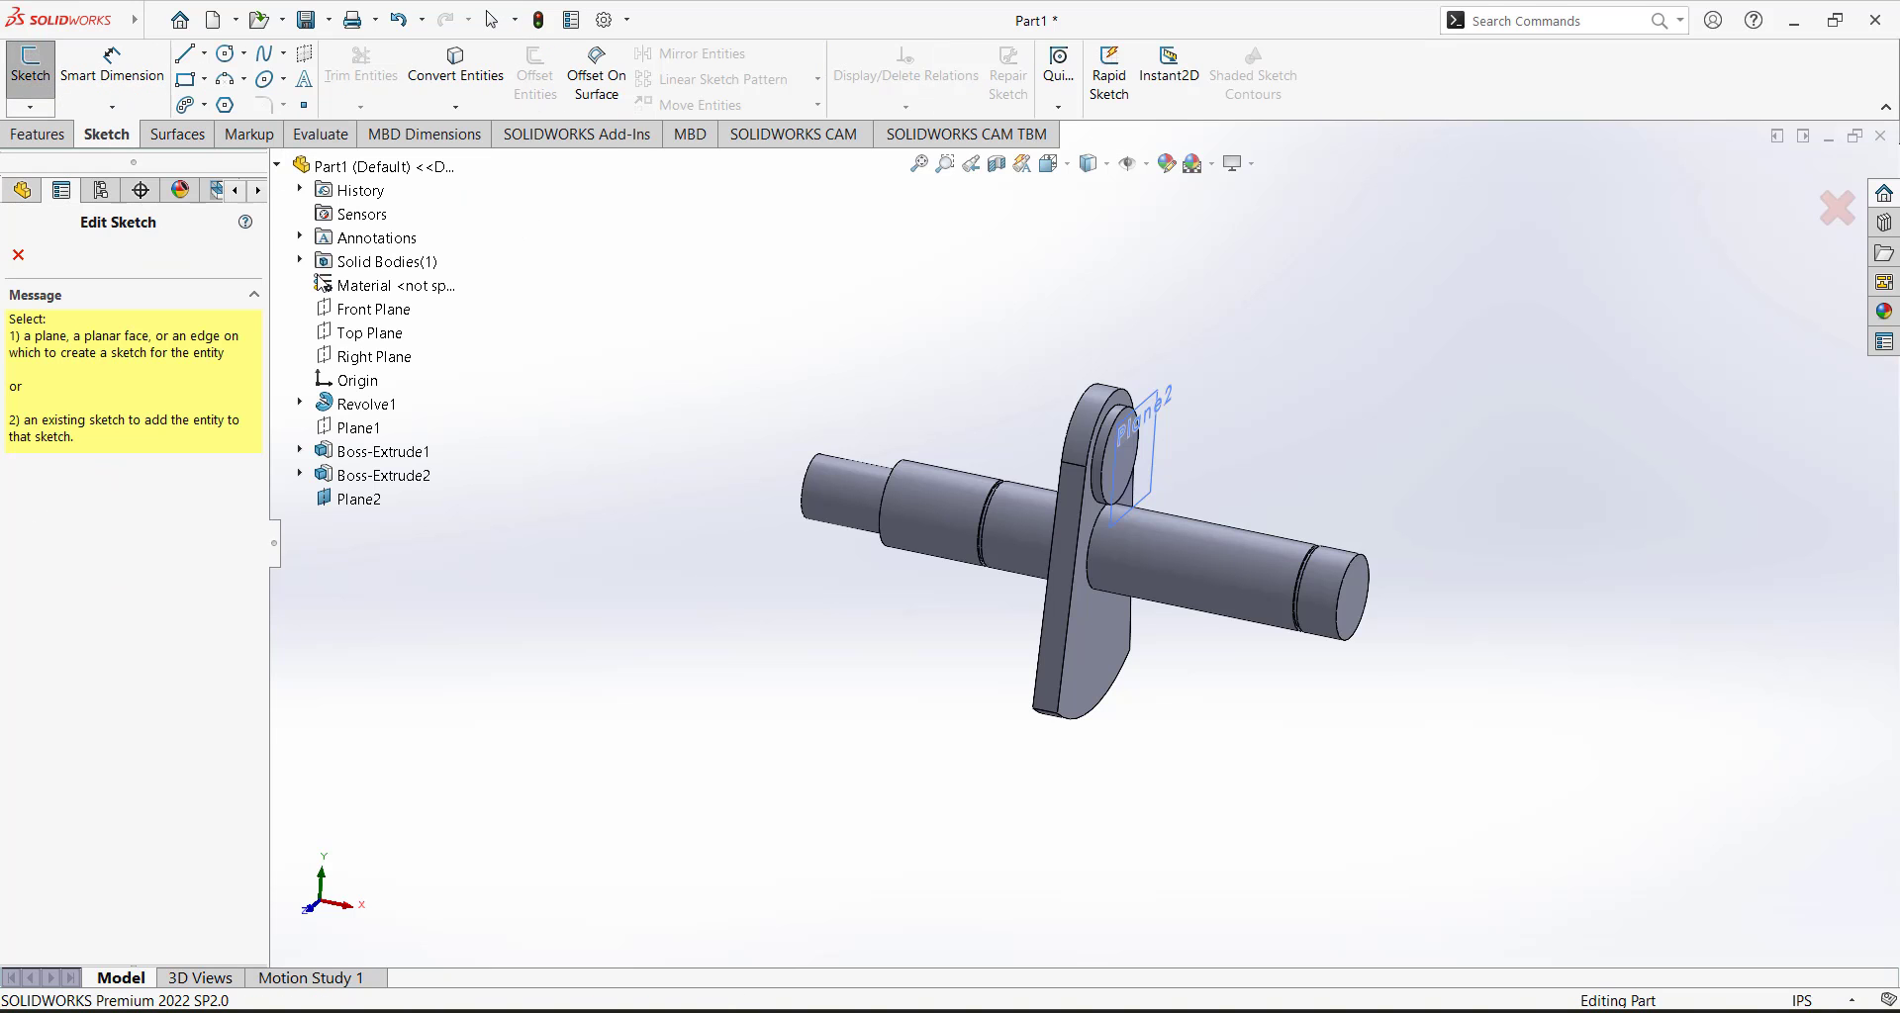
pyautogui.click(363, 310)
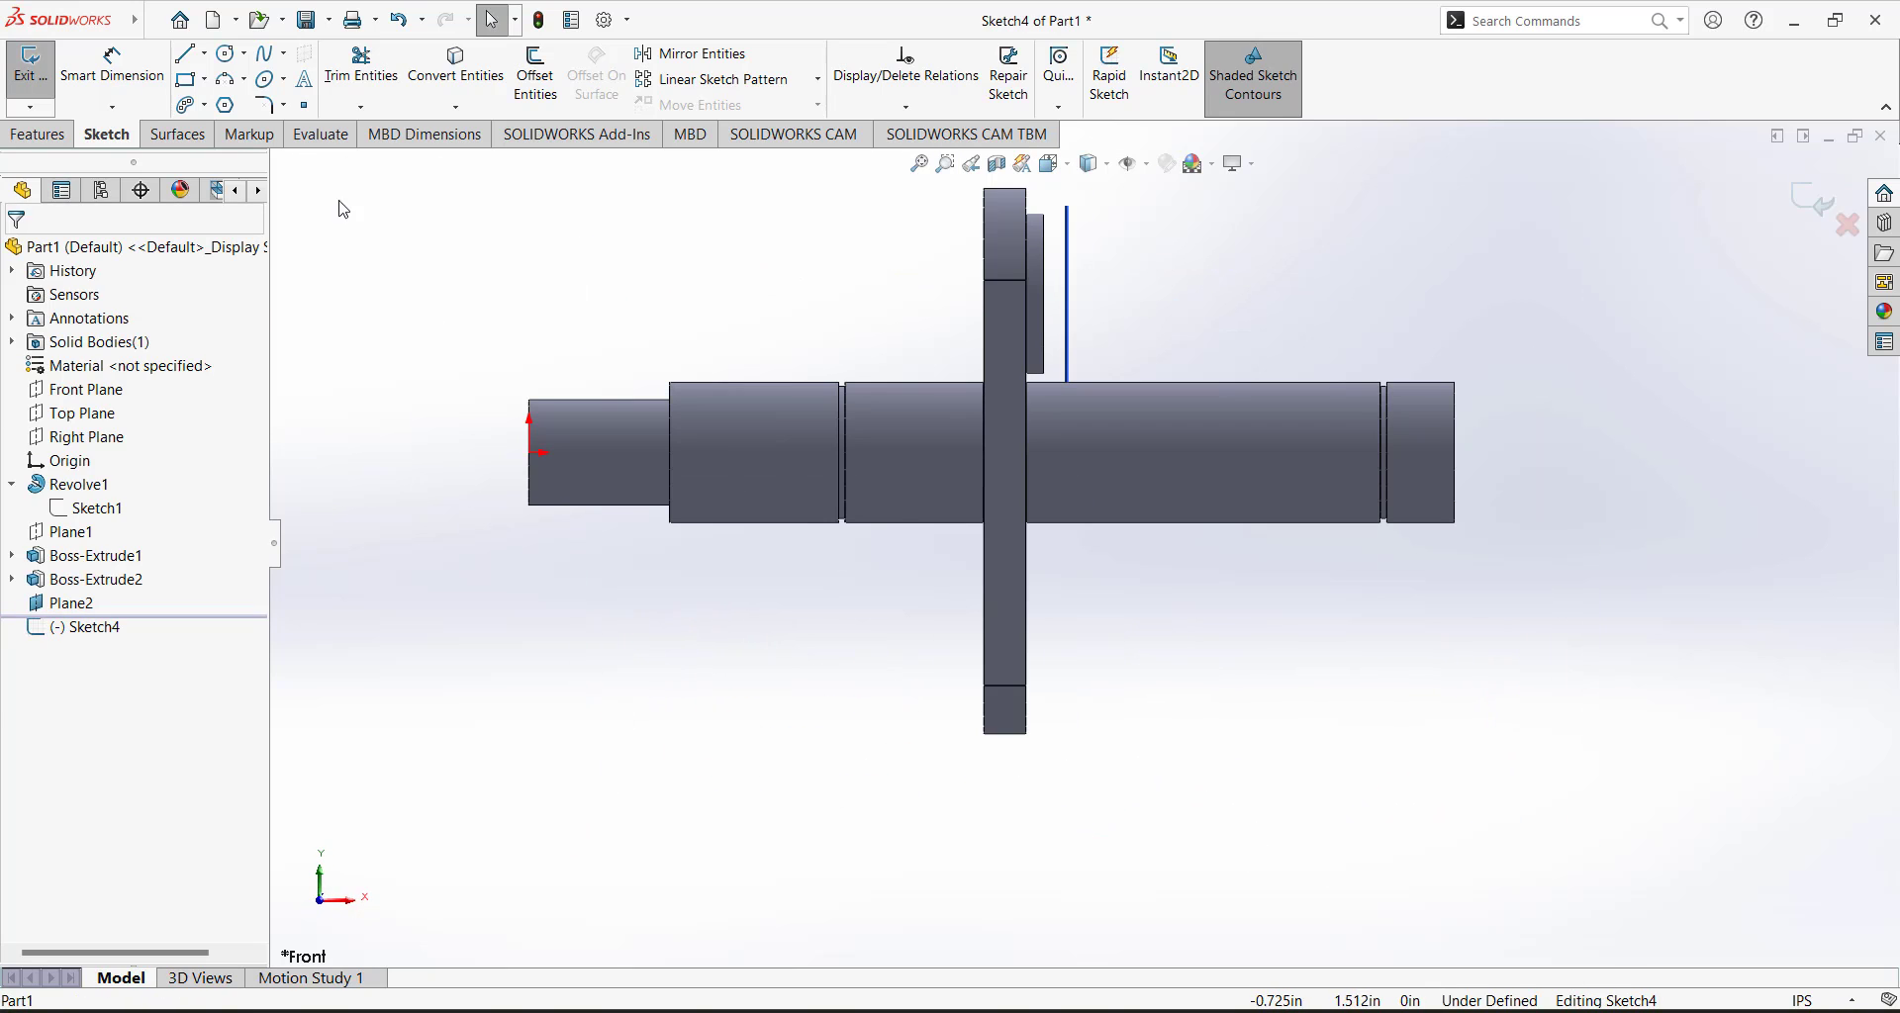
# Sketch a line sloping about 51° across the web's lower corner on the collar side, from its side edge to its bottom edge.
pyautogui.click(184, 52)
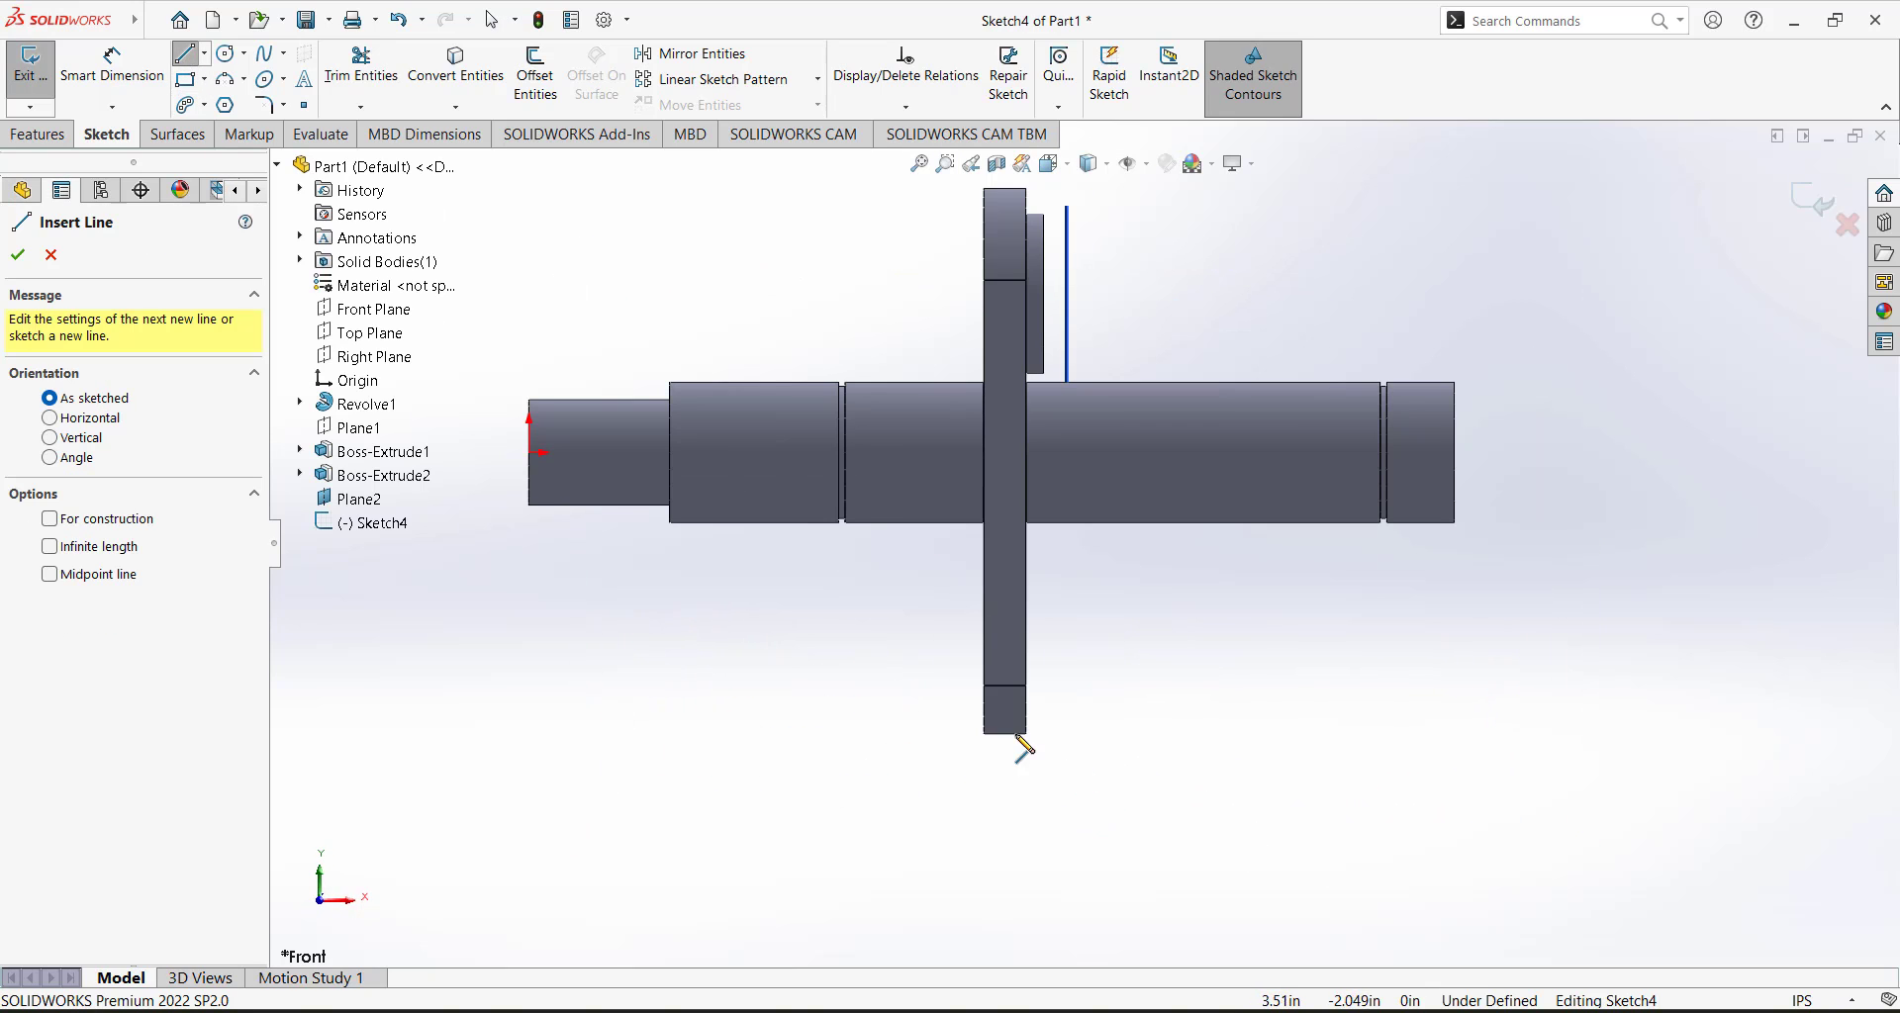
pyautogui.click(1026, 709)
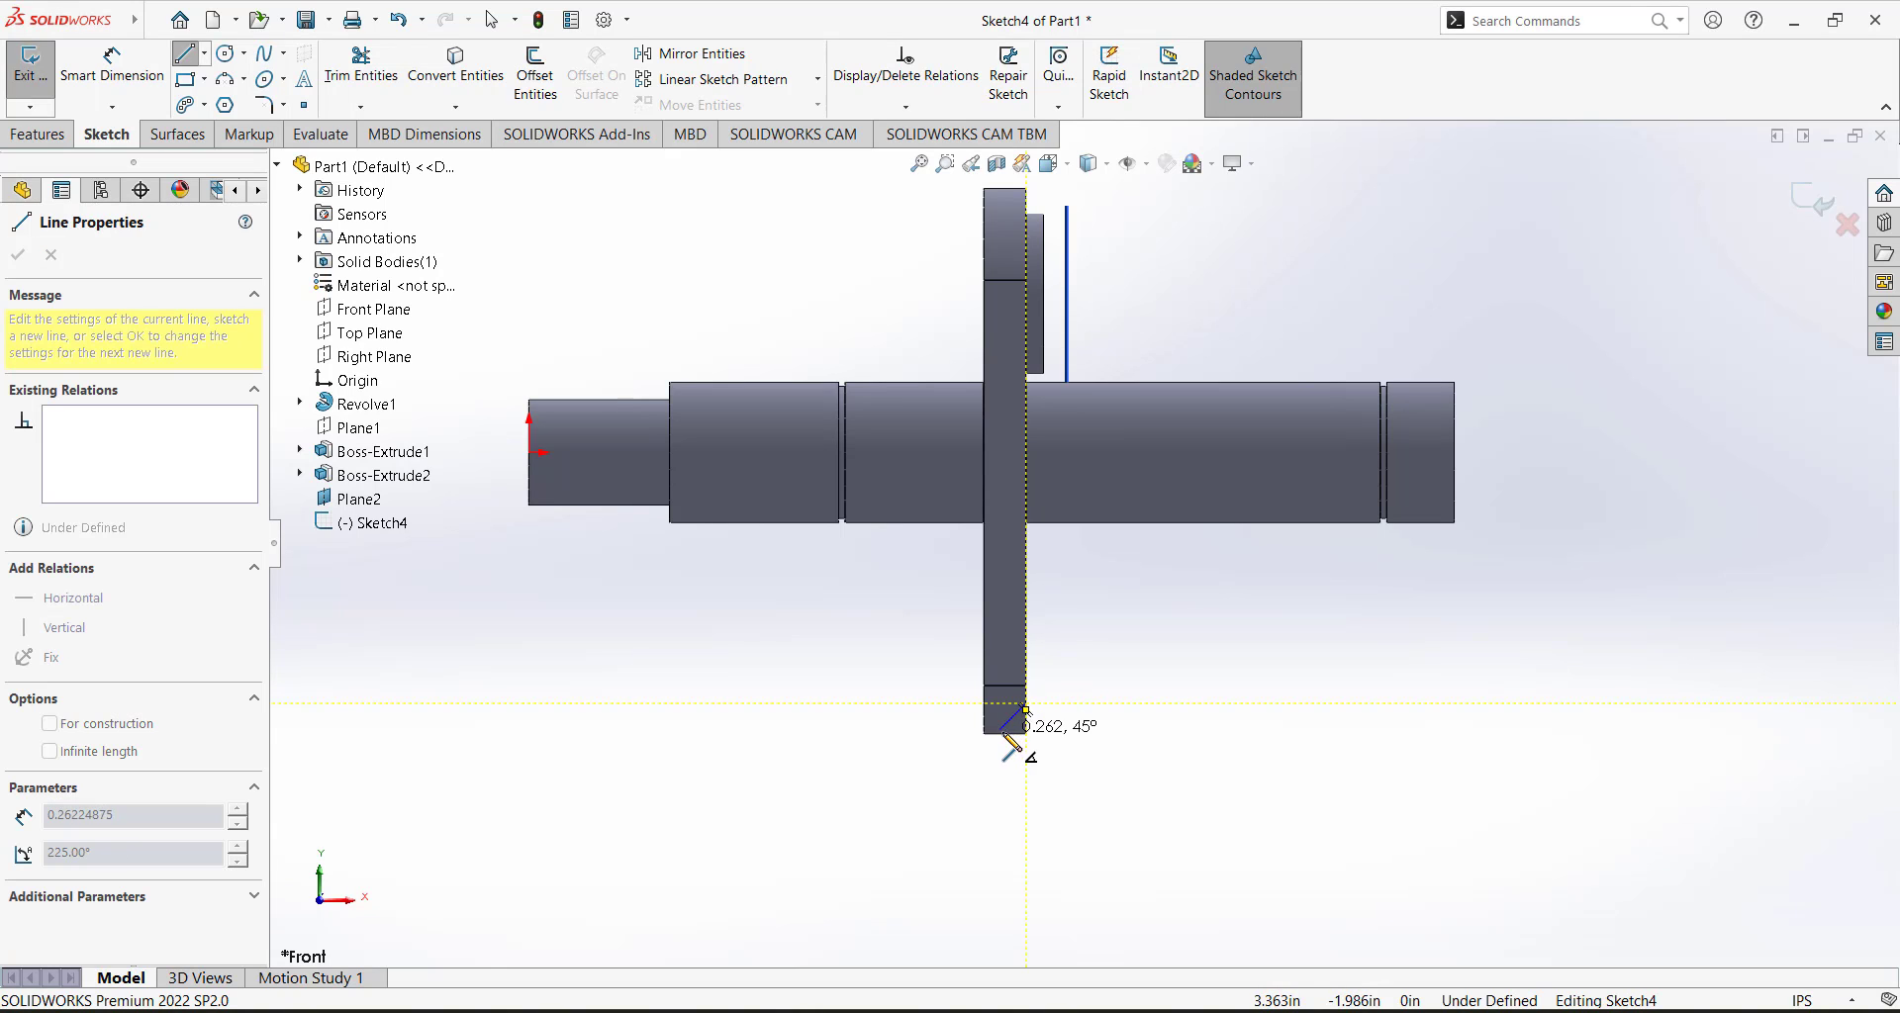
pyautogui.scroll(2, 1020, 720)
pyautogui.scroll(-4, 1020, 720)
pyautogui.scroll(-6, 1156, 408)
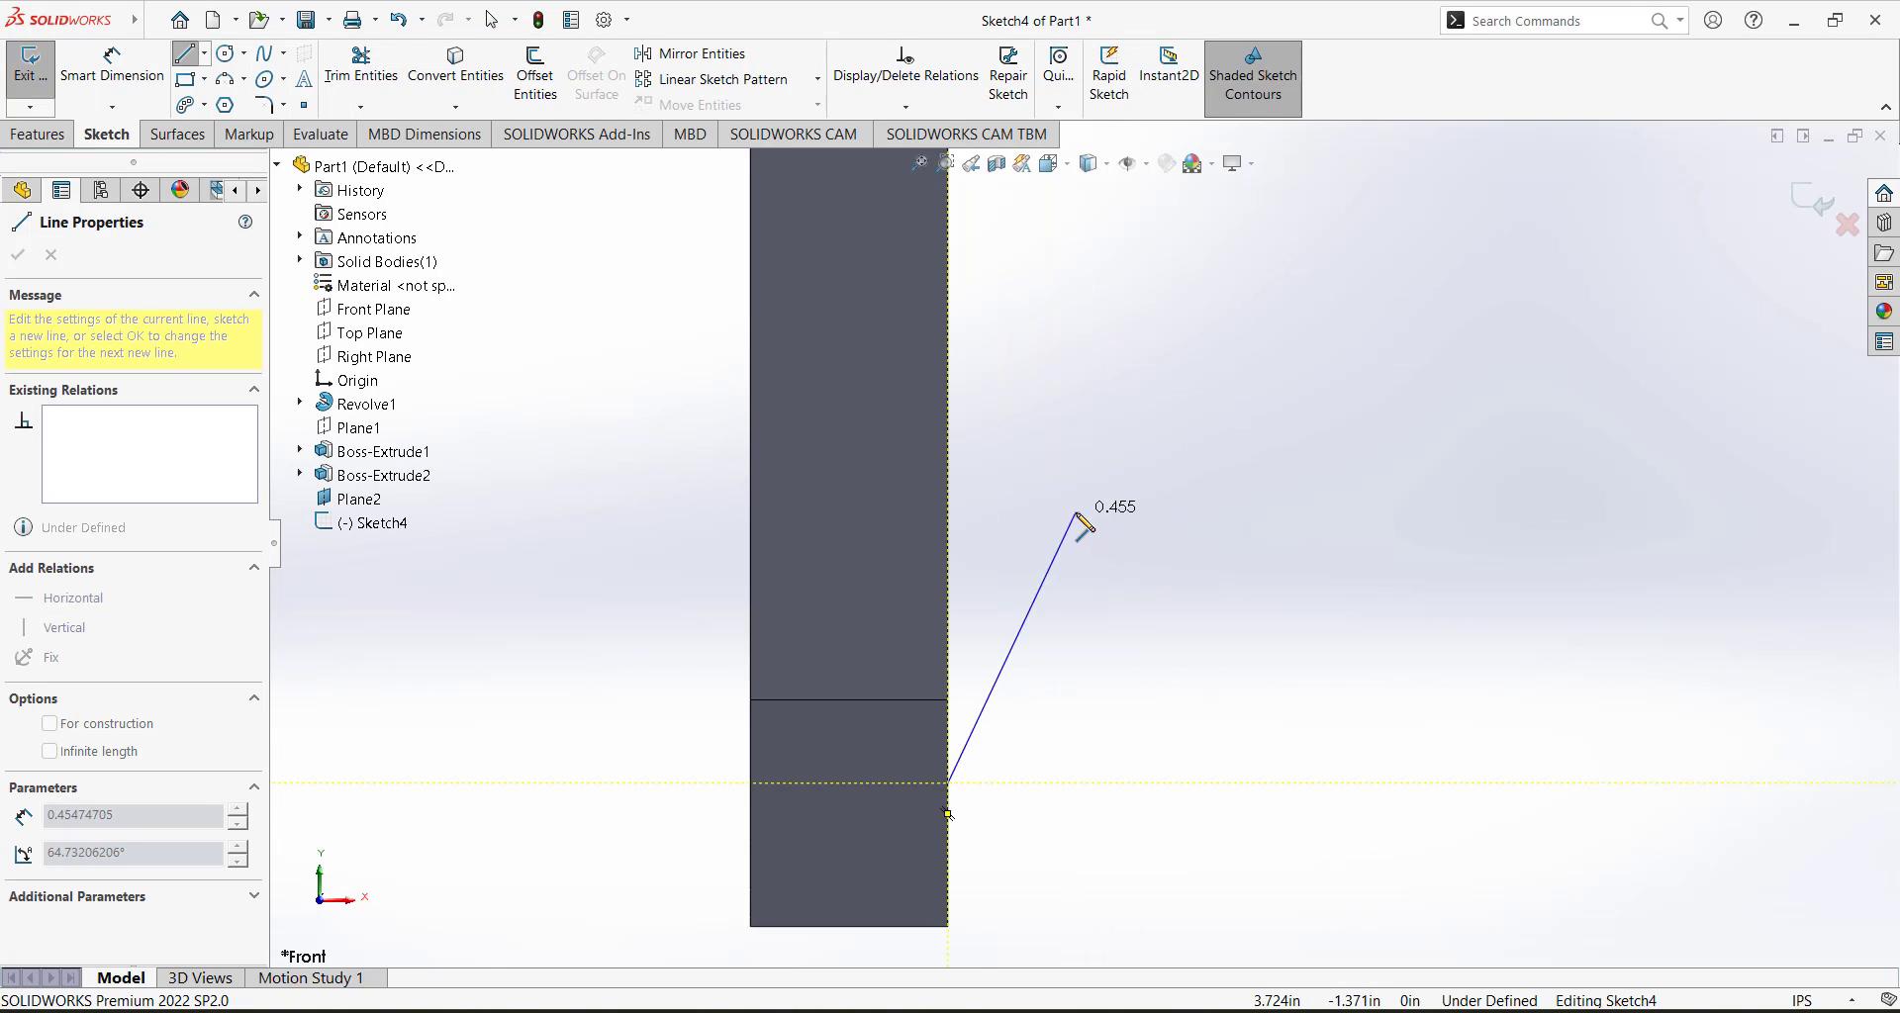
pyautogui.scroll(2, 1093, 520)
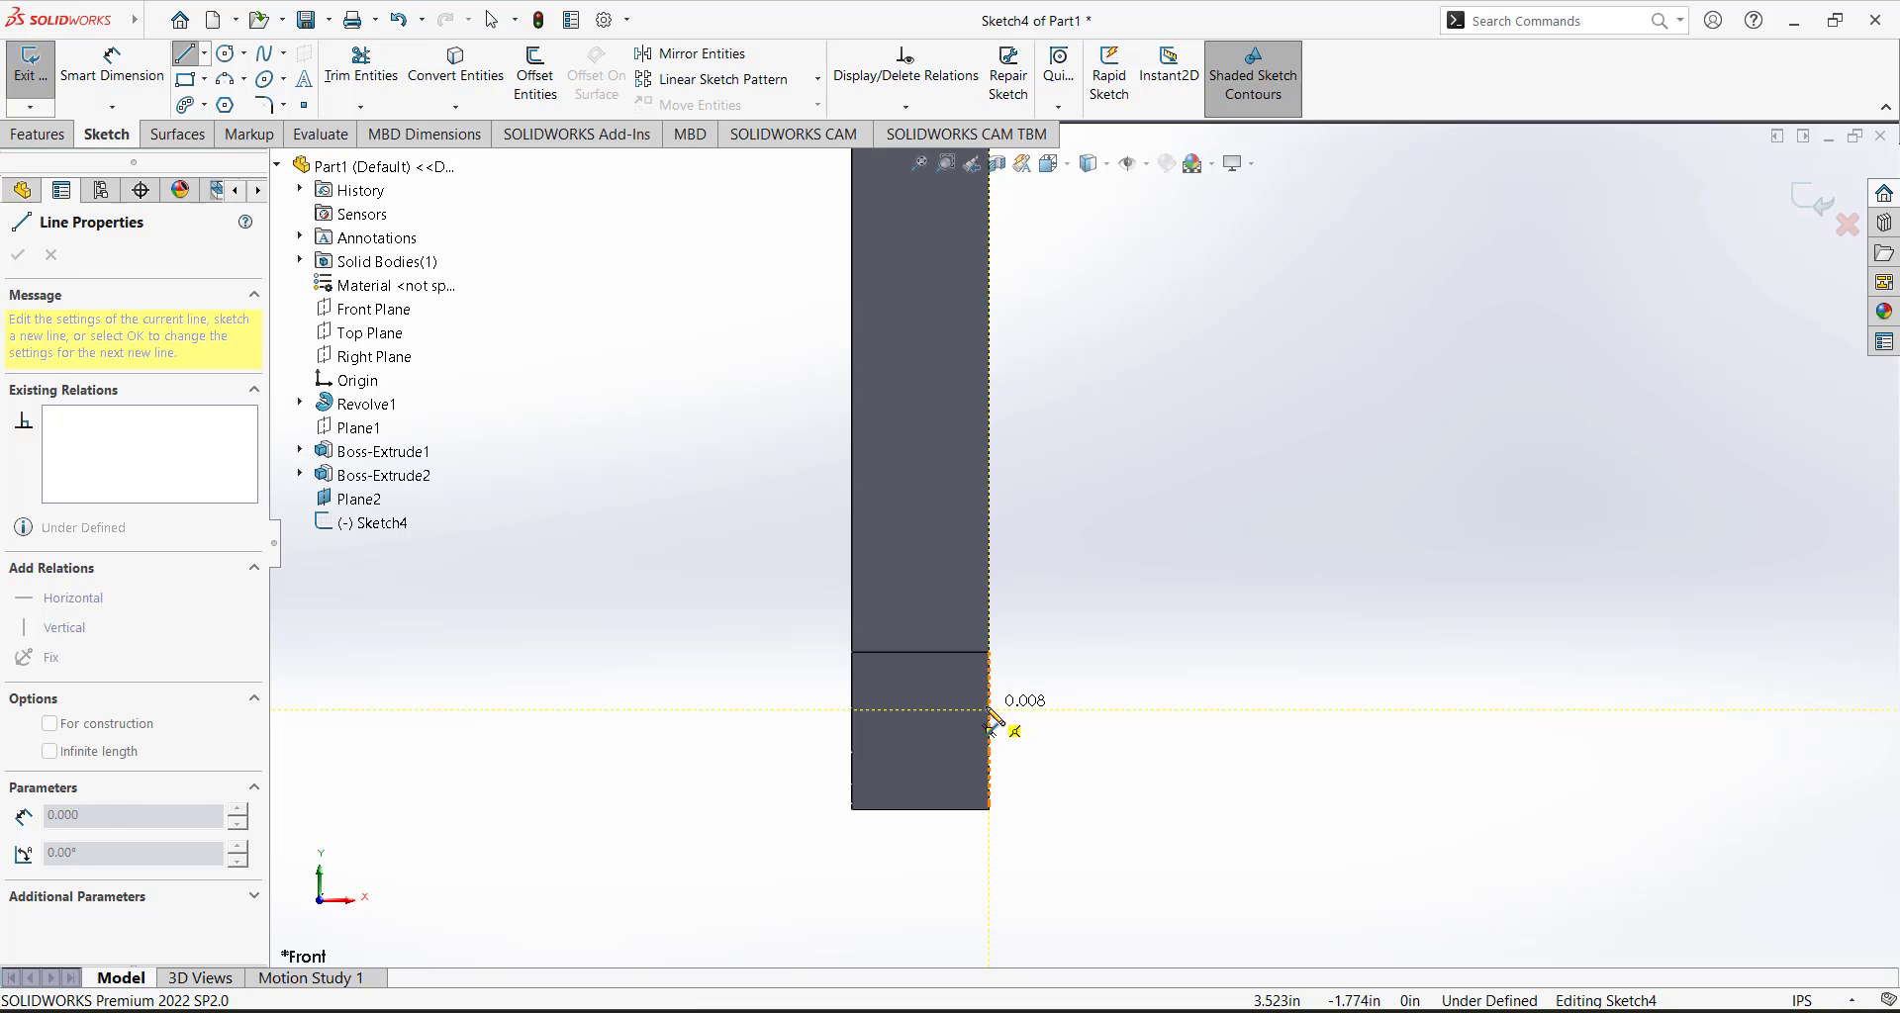
pyautogui.click(909, 810)
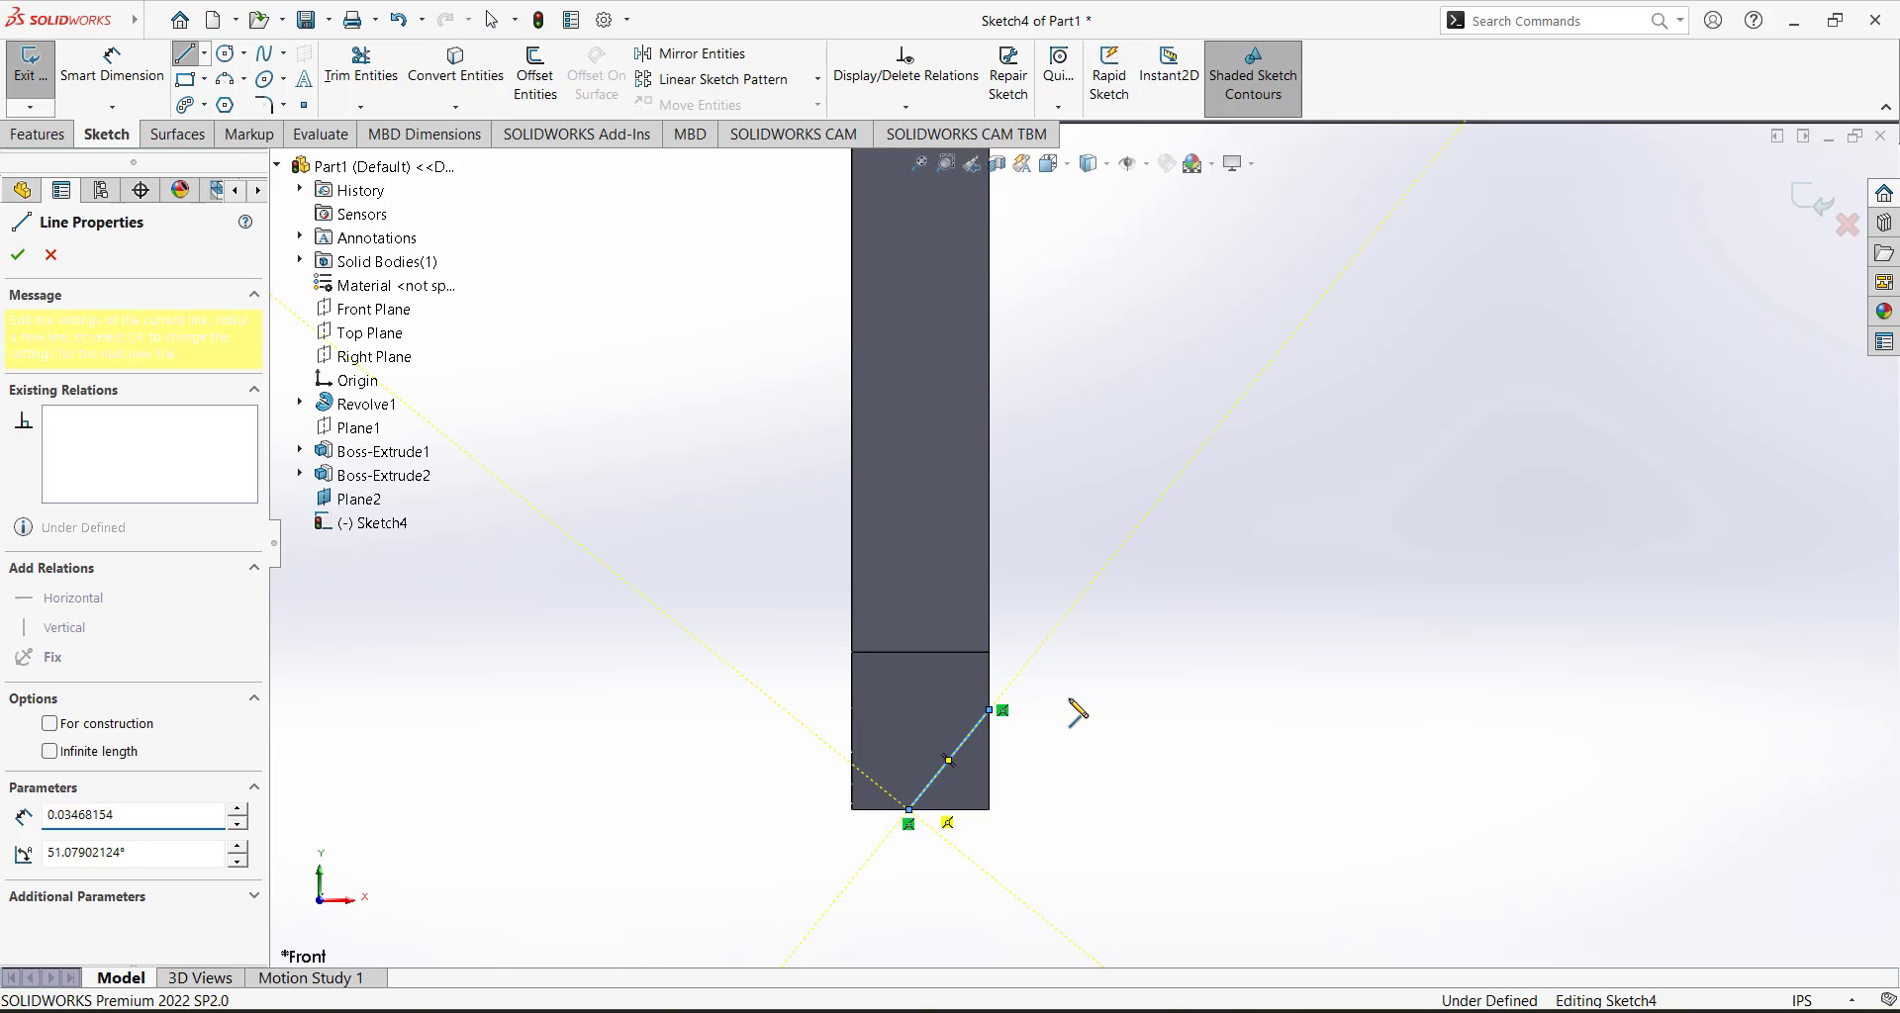
pyautogui.rightClick(1082, 712)
pyautogui.click(1108, 673)
pyautogui.scroll(-2, 1009, 849)
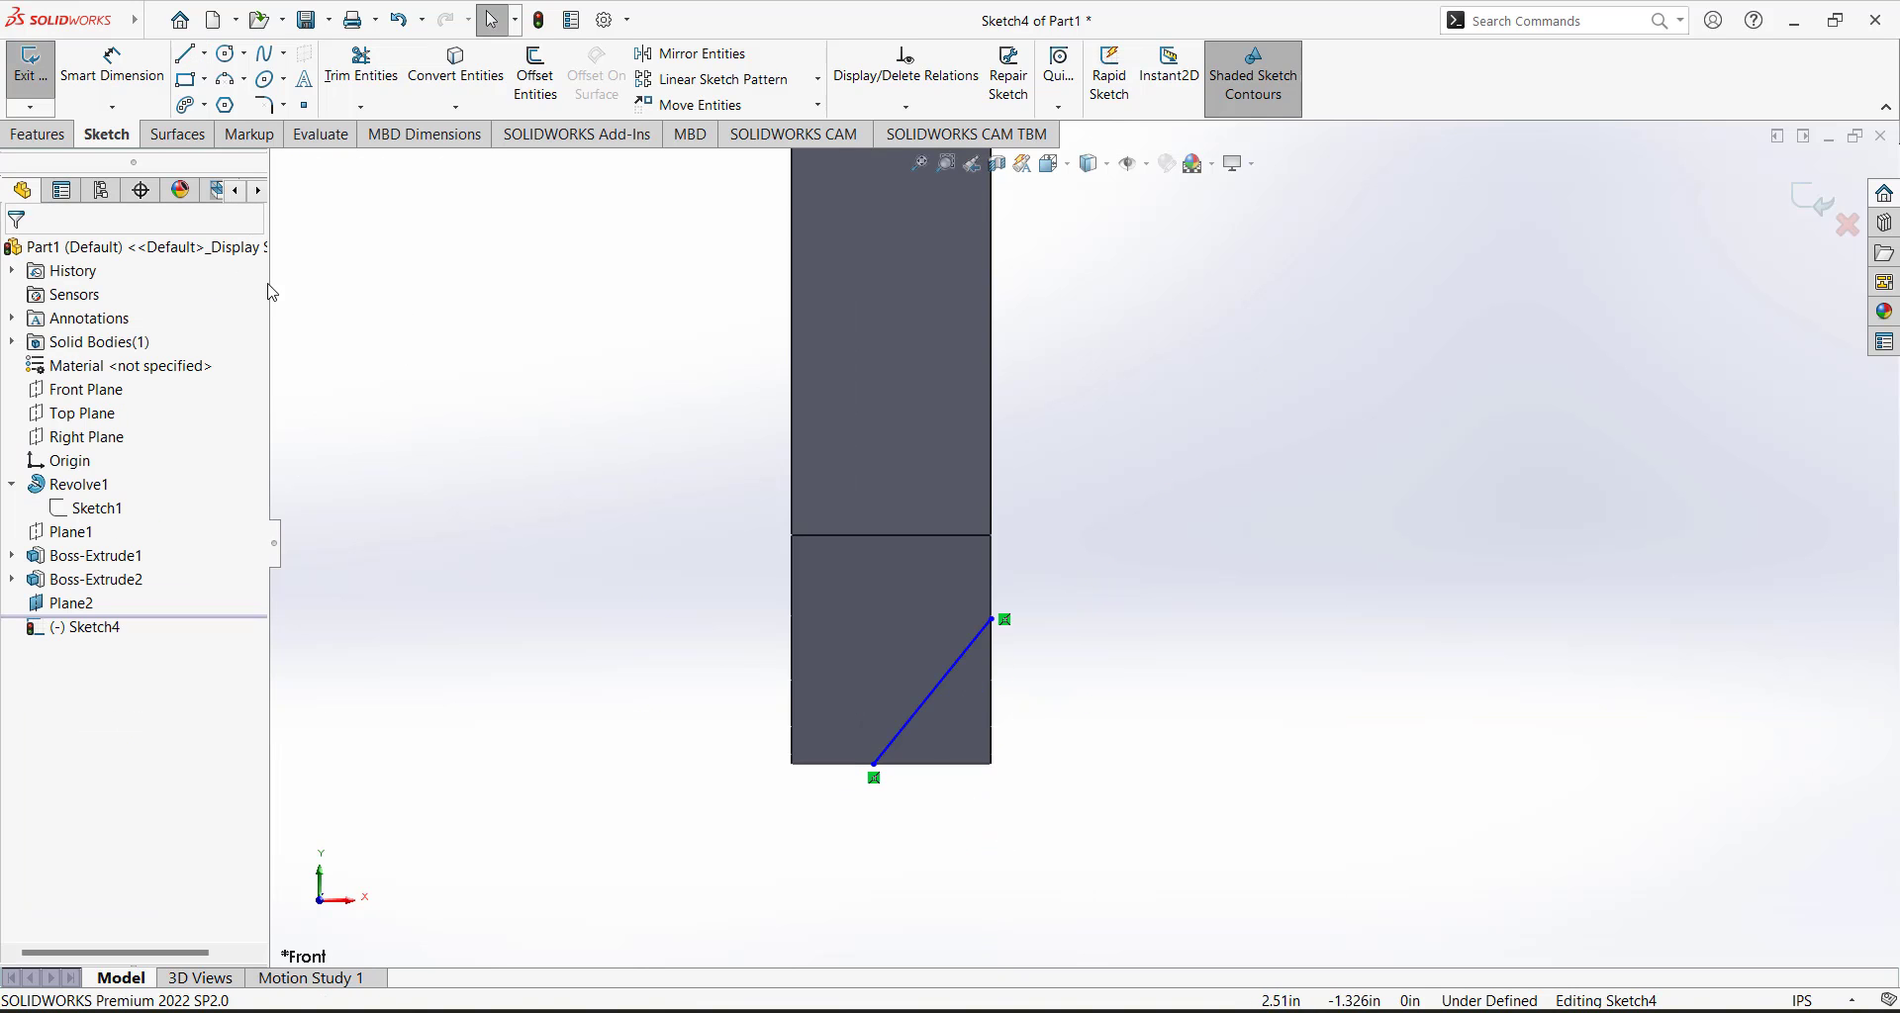
# Dimension the horizontal distance between the sloping line's two endpoints as 0.200 in.
pyautogui.click(112, 61)
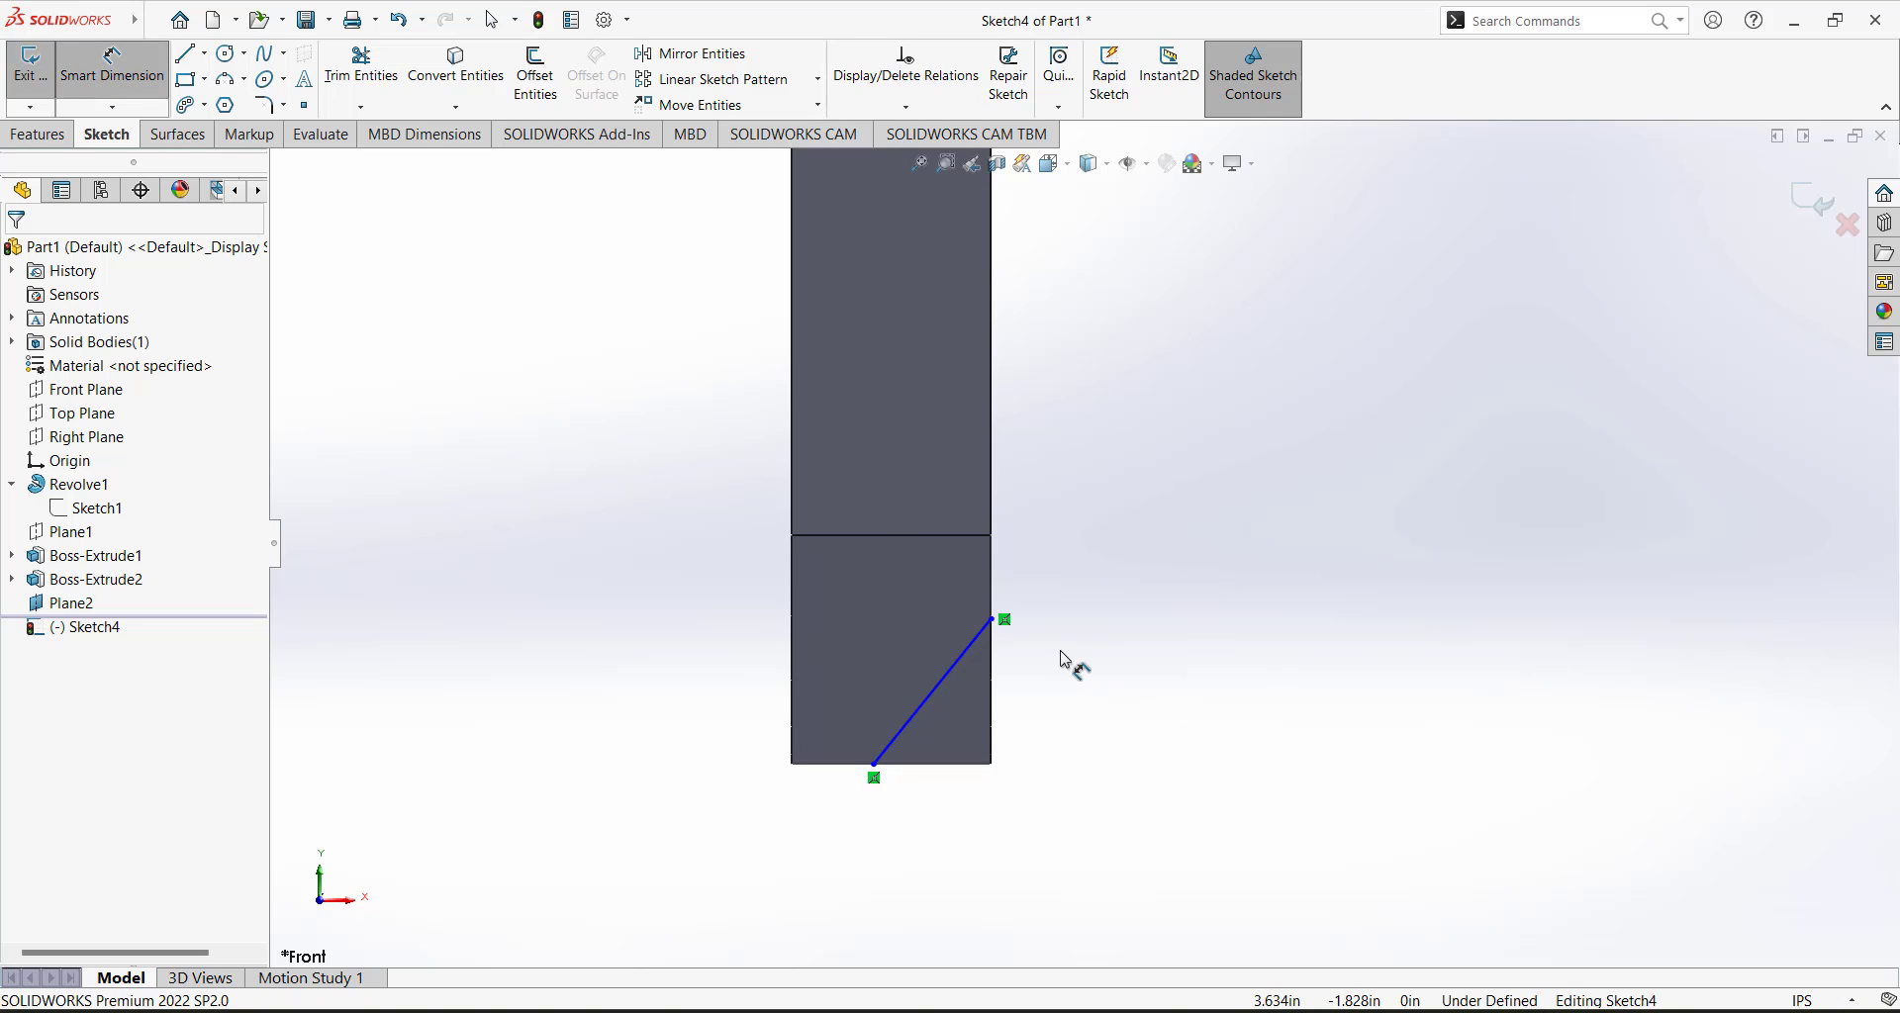
pyautogui.click(993, 620)
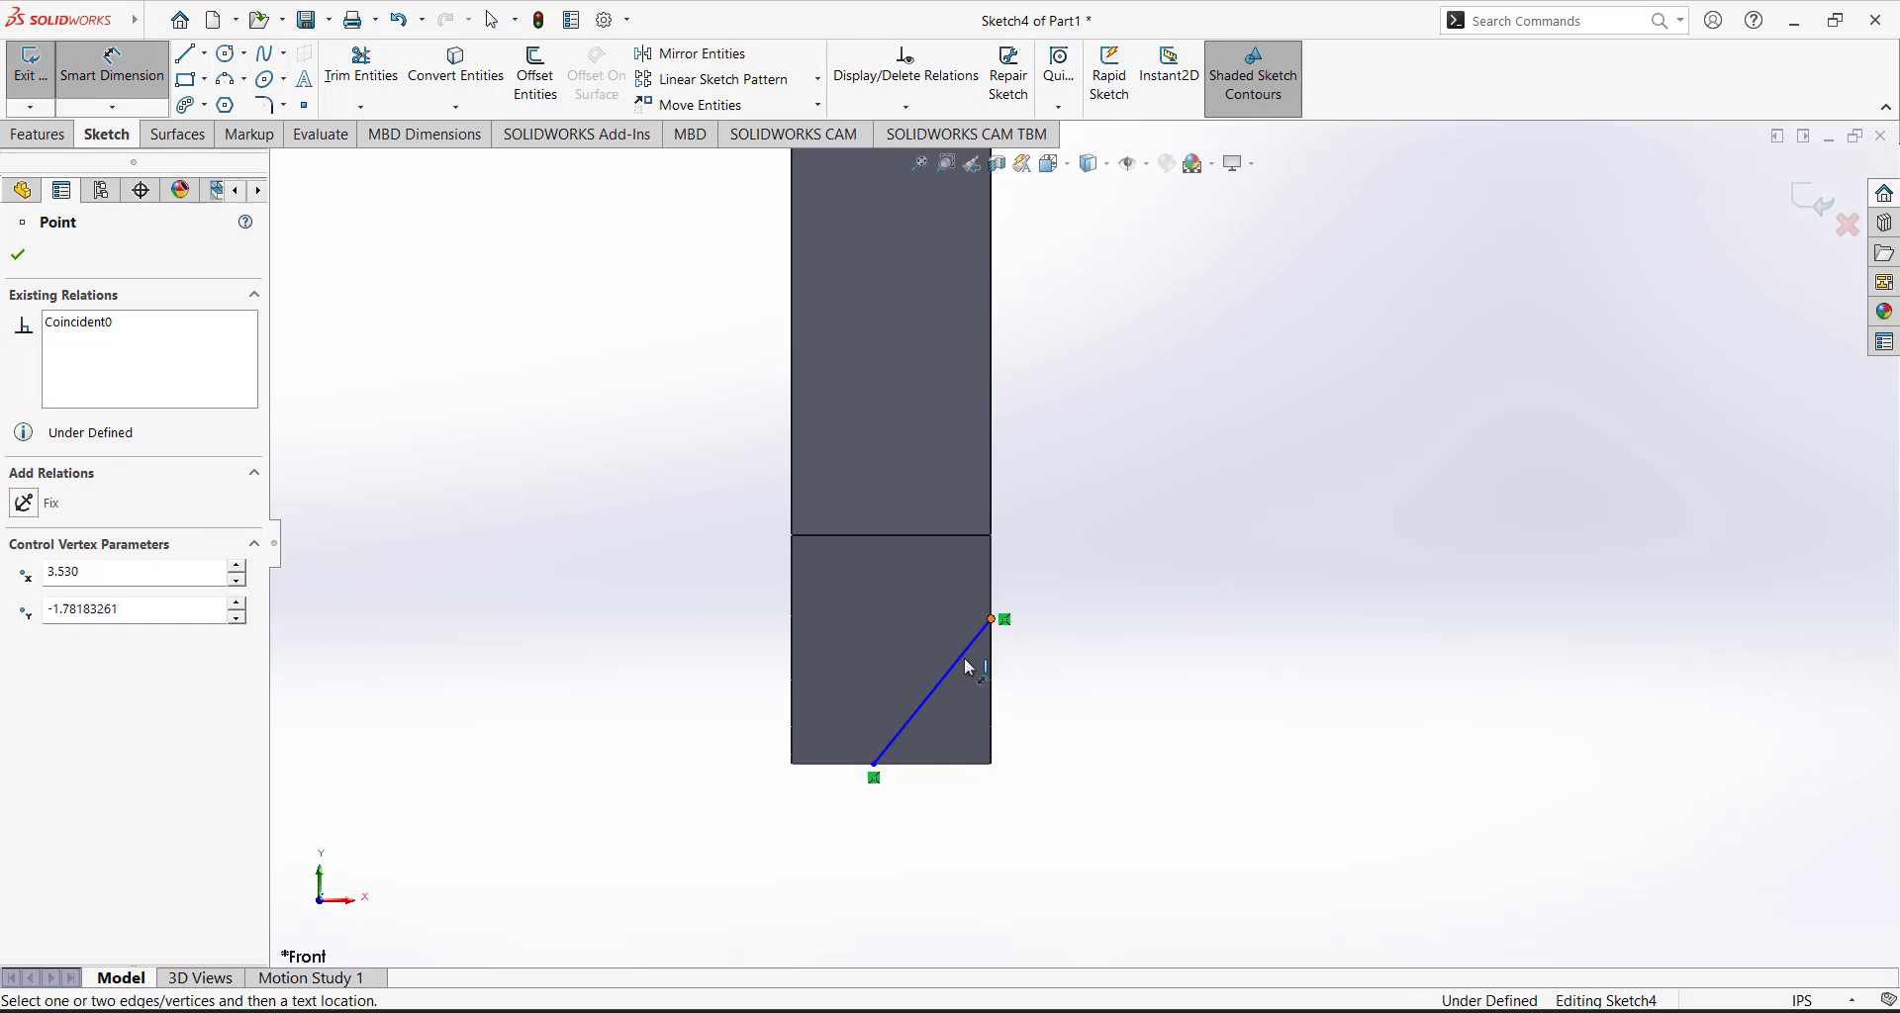
pyautogui.click(942, 861)
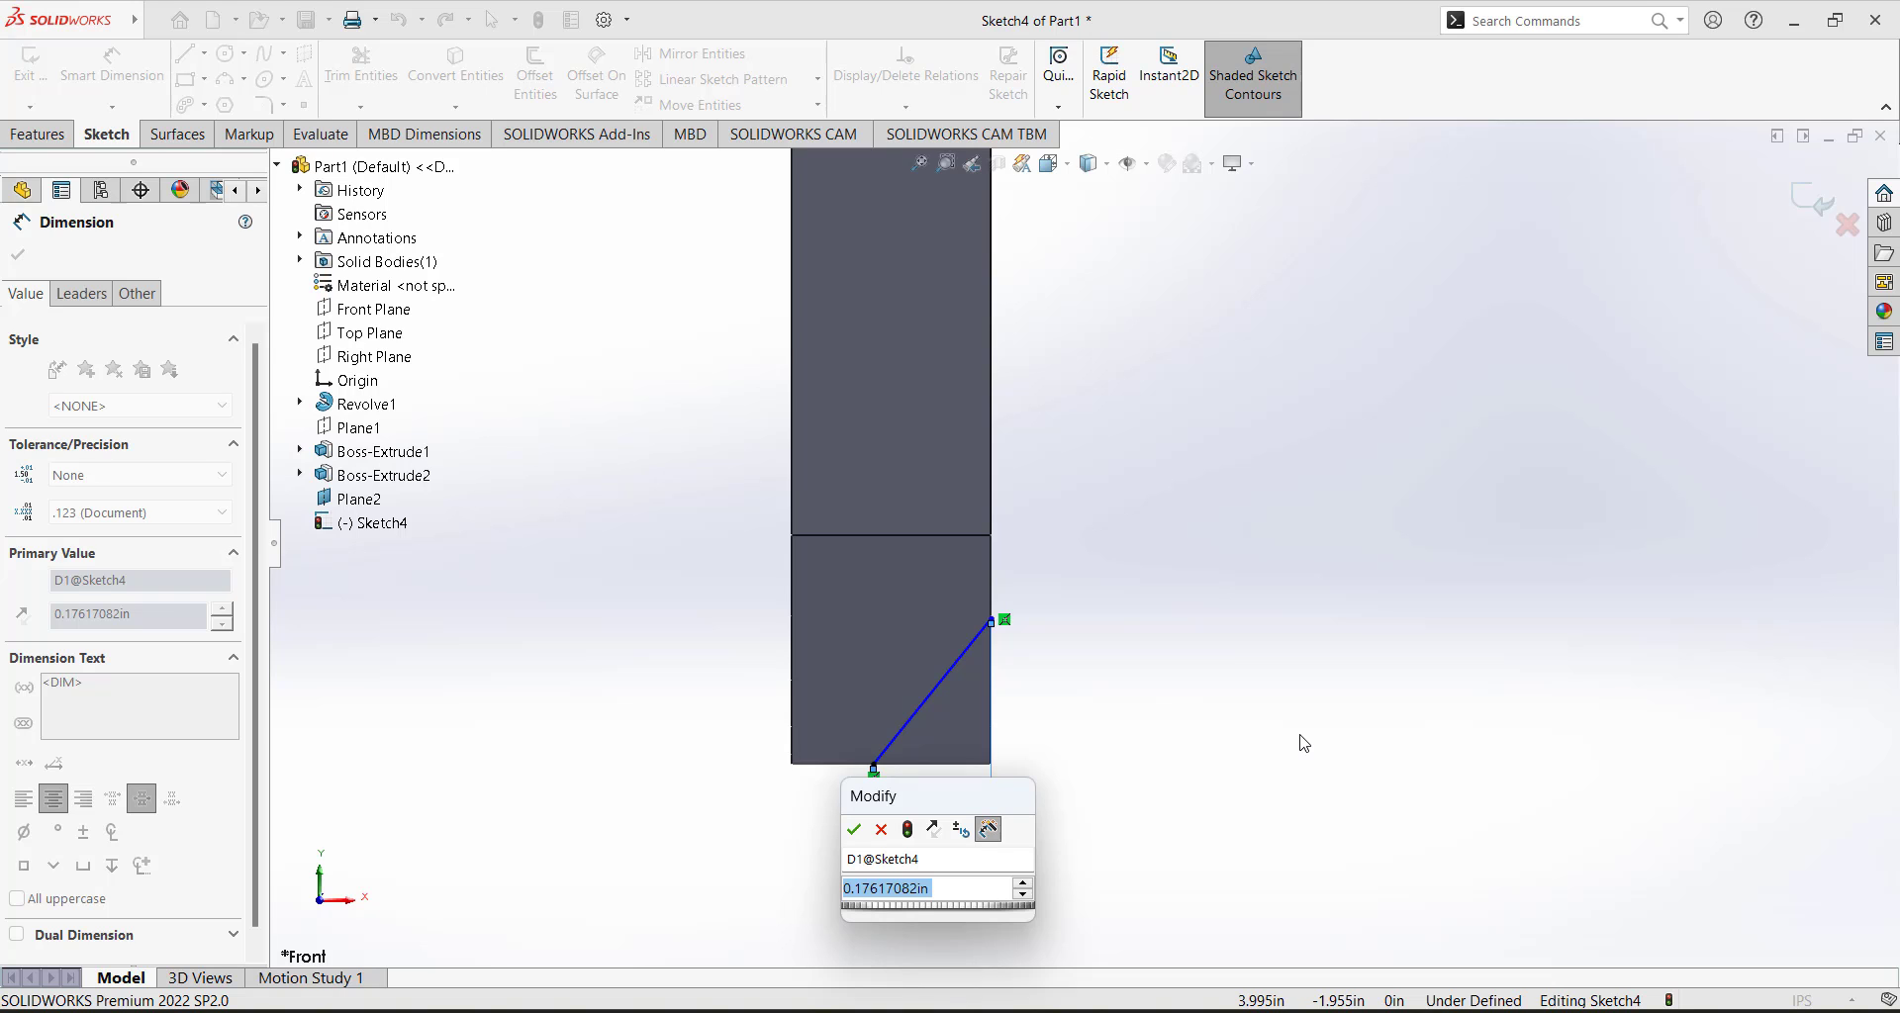
pyautogui.write('.2')
pyautogui.press('Return')
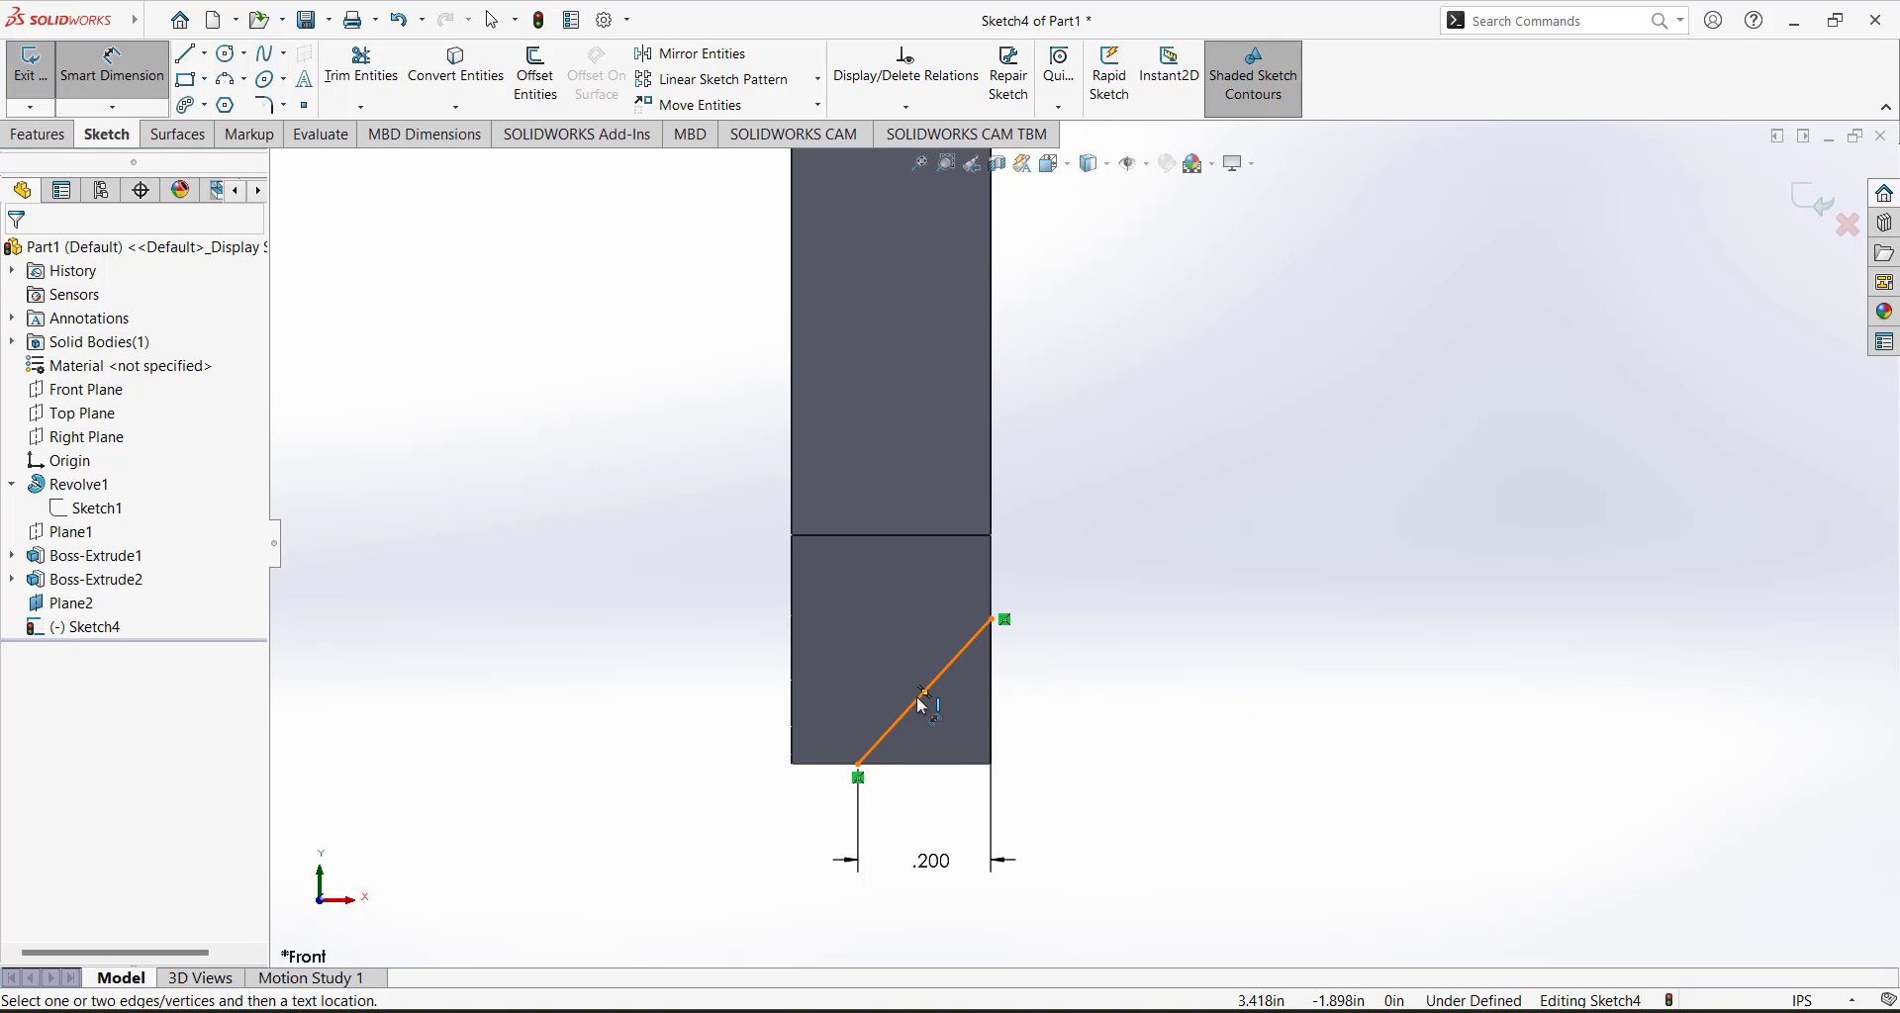
# Set the angle between the sloping line and the web's bottom edge to 65°.
pyautogui.click(890, 728)
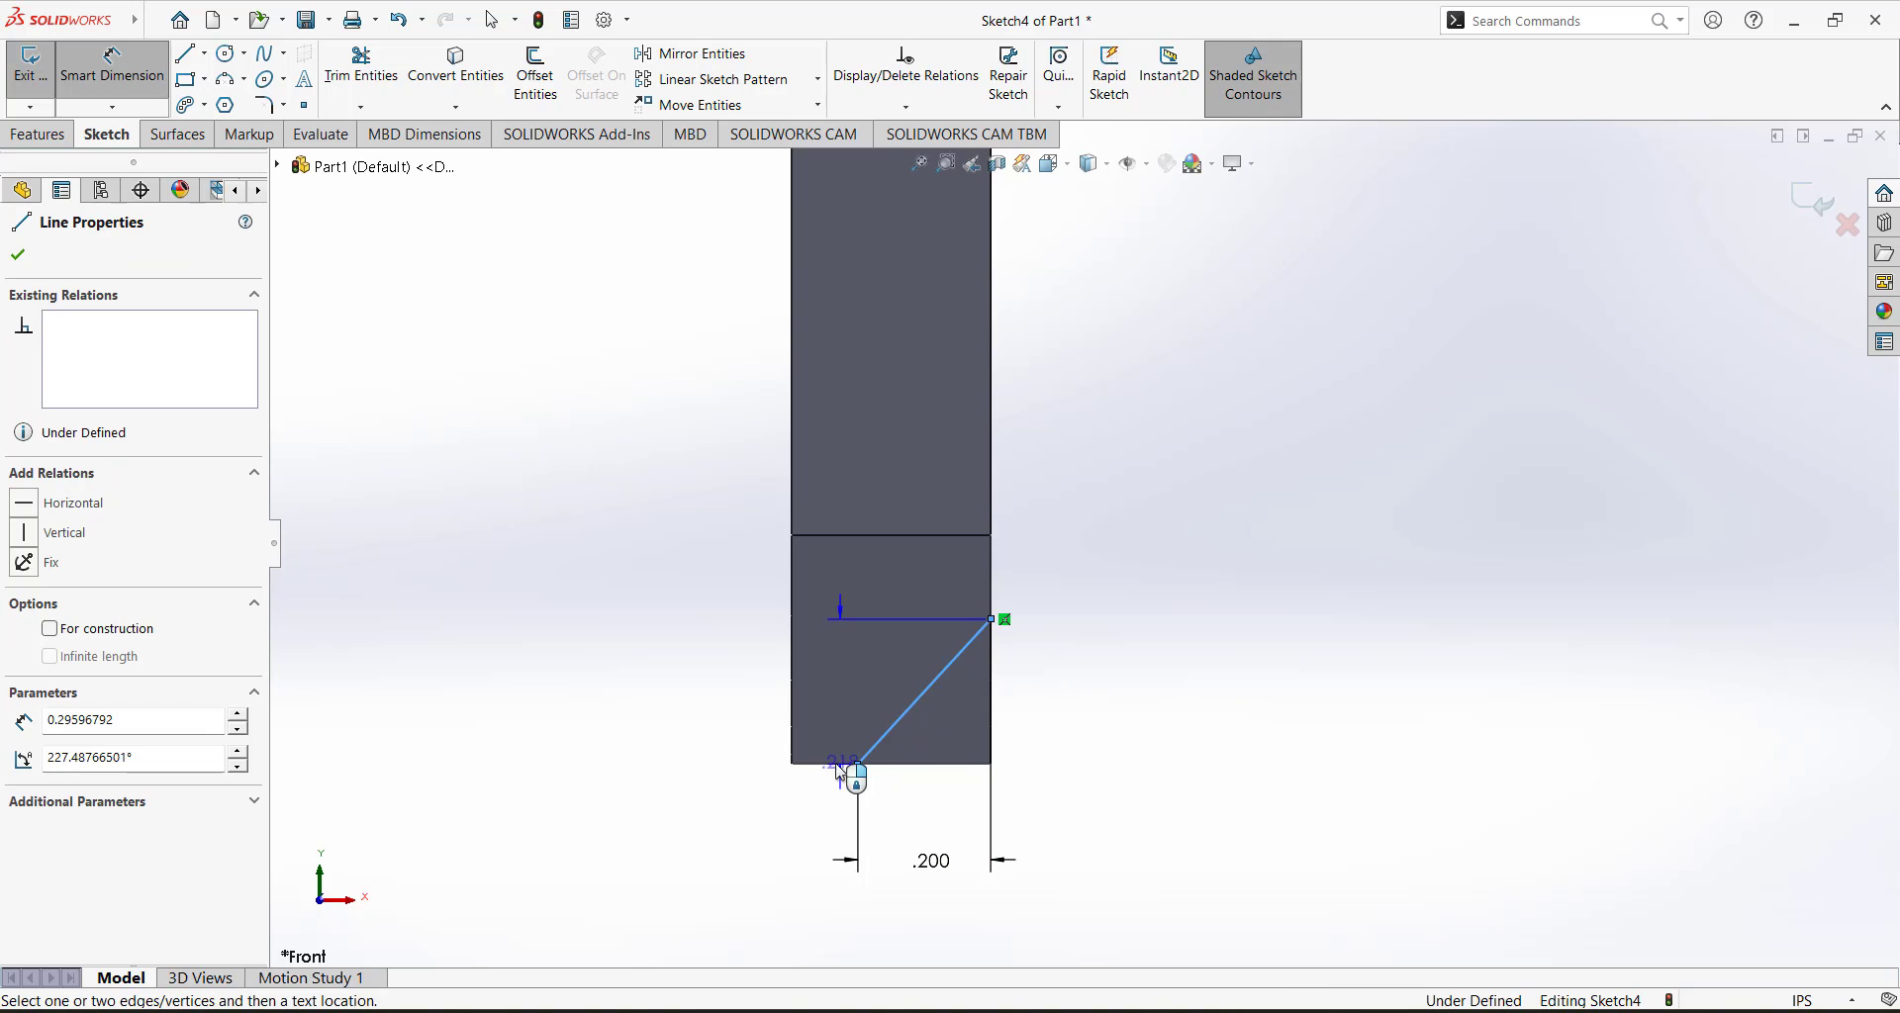
pyautogui.click(829, 764)
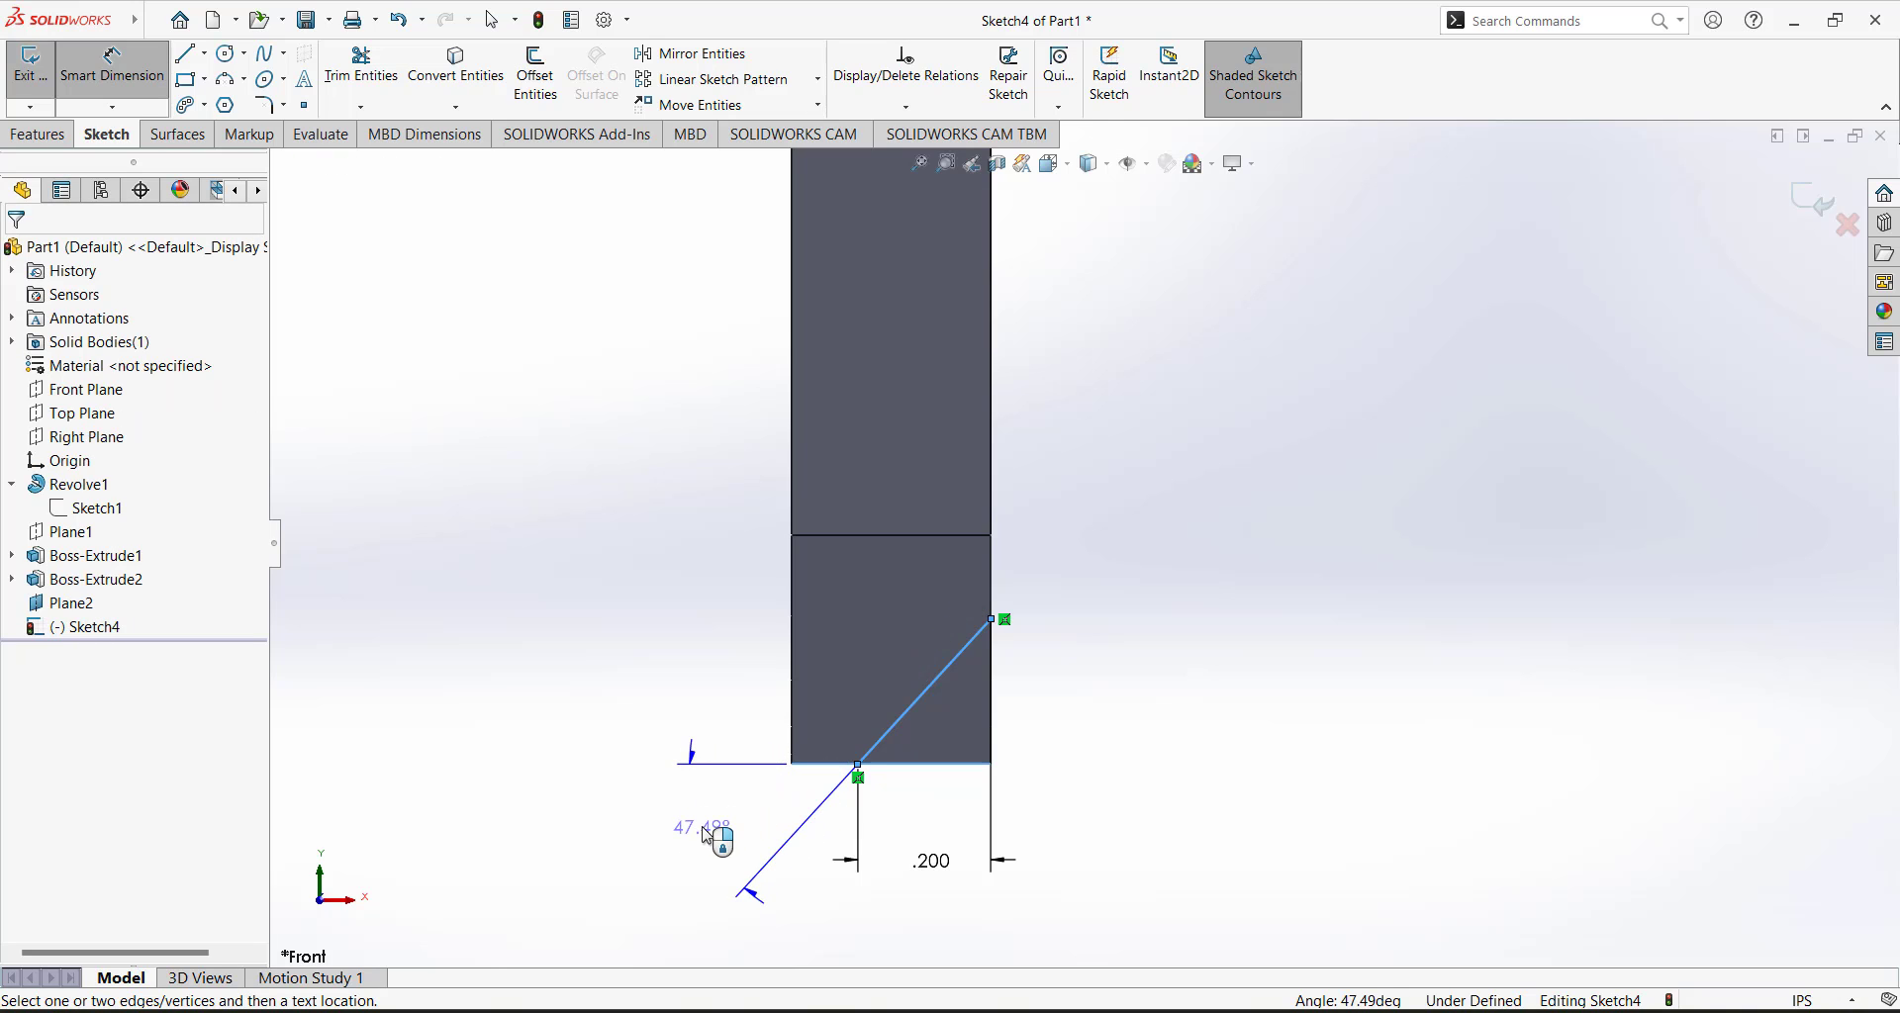
pyautogui.click(707, 836)
pyautogui.write('65')
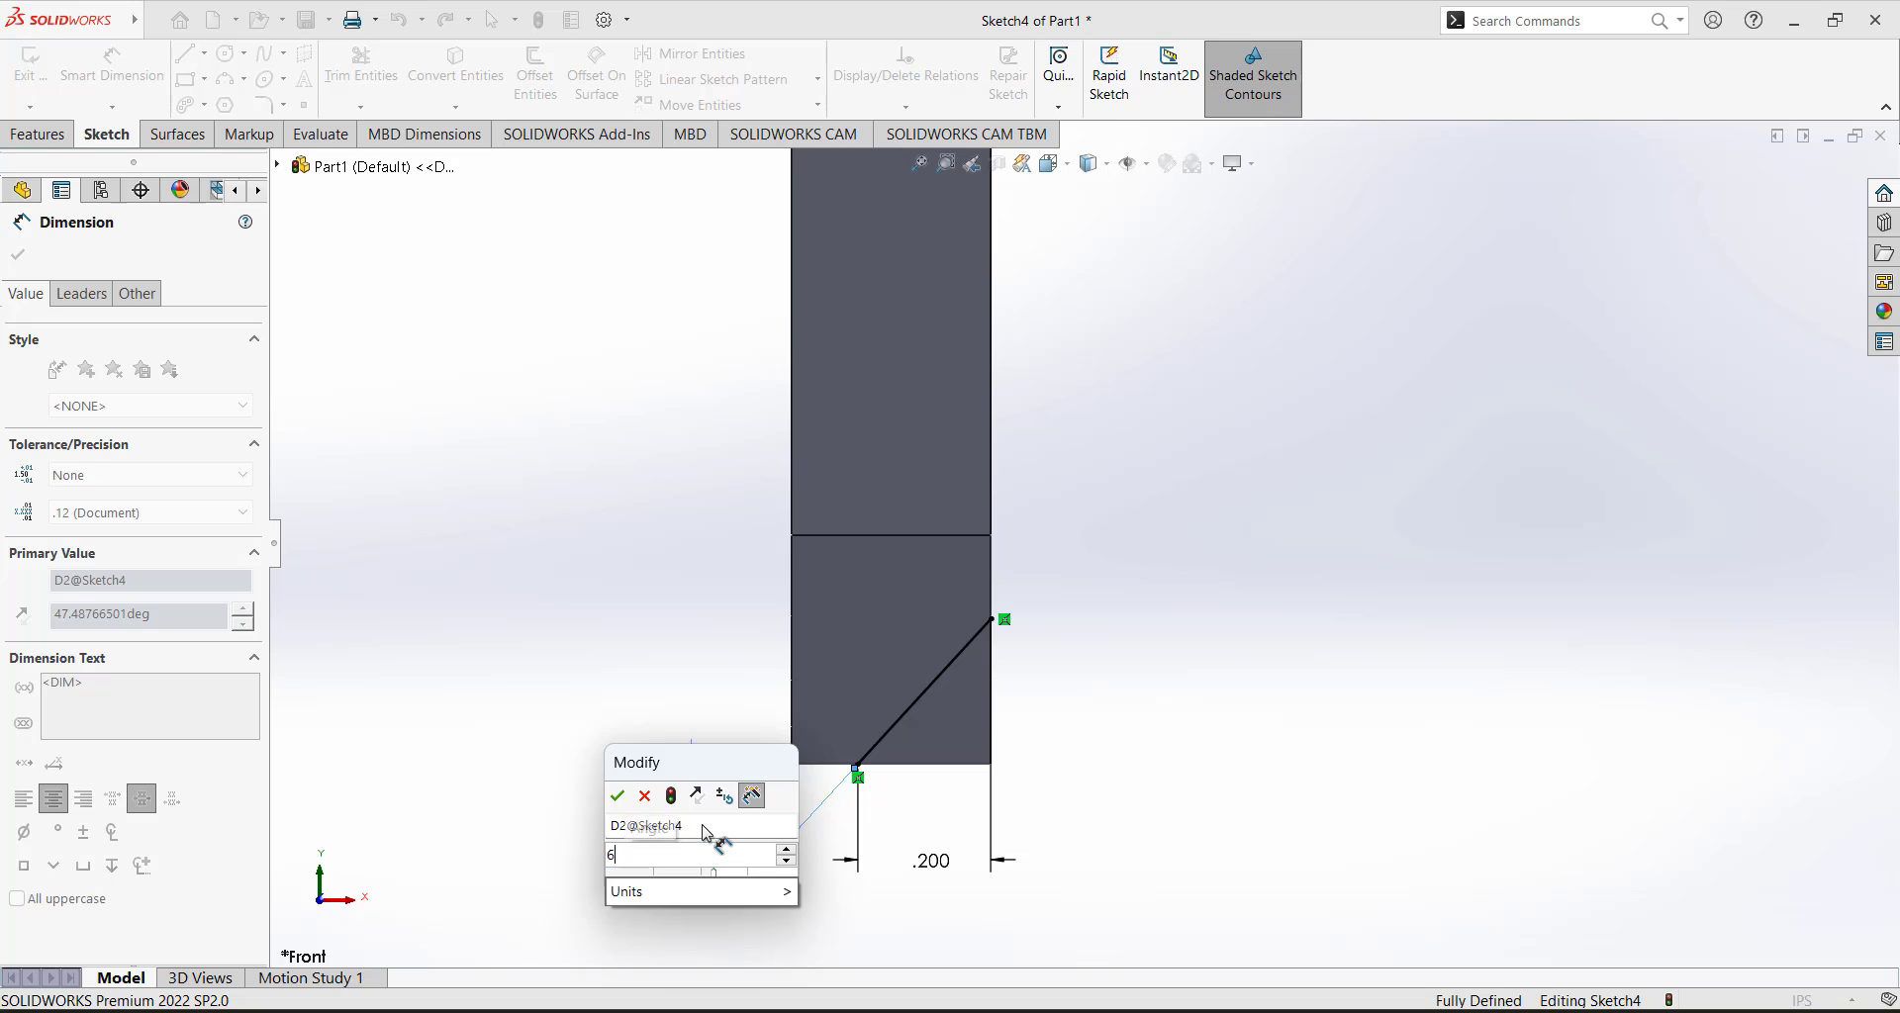
pyautogui.press('Return')
pyautogui.click(1096, 579)
pyautogui.scroll(2, 1099, 583)
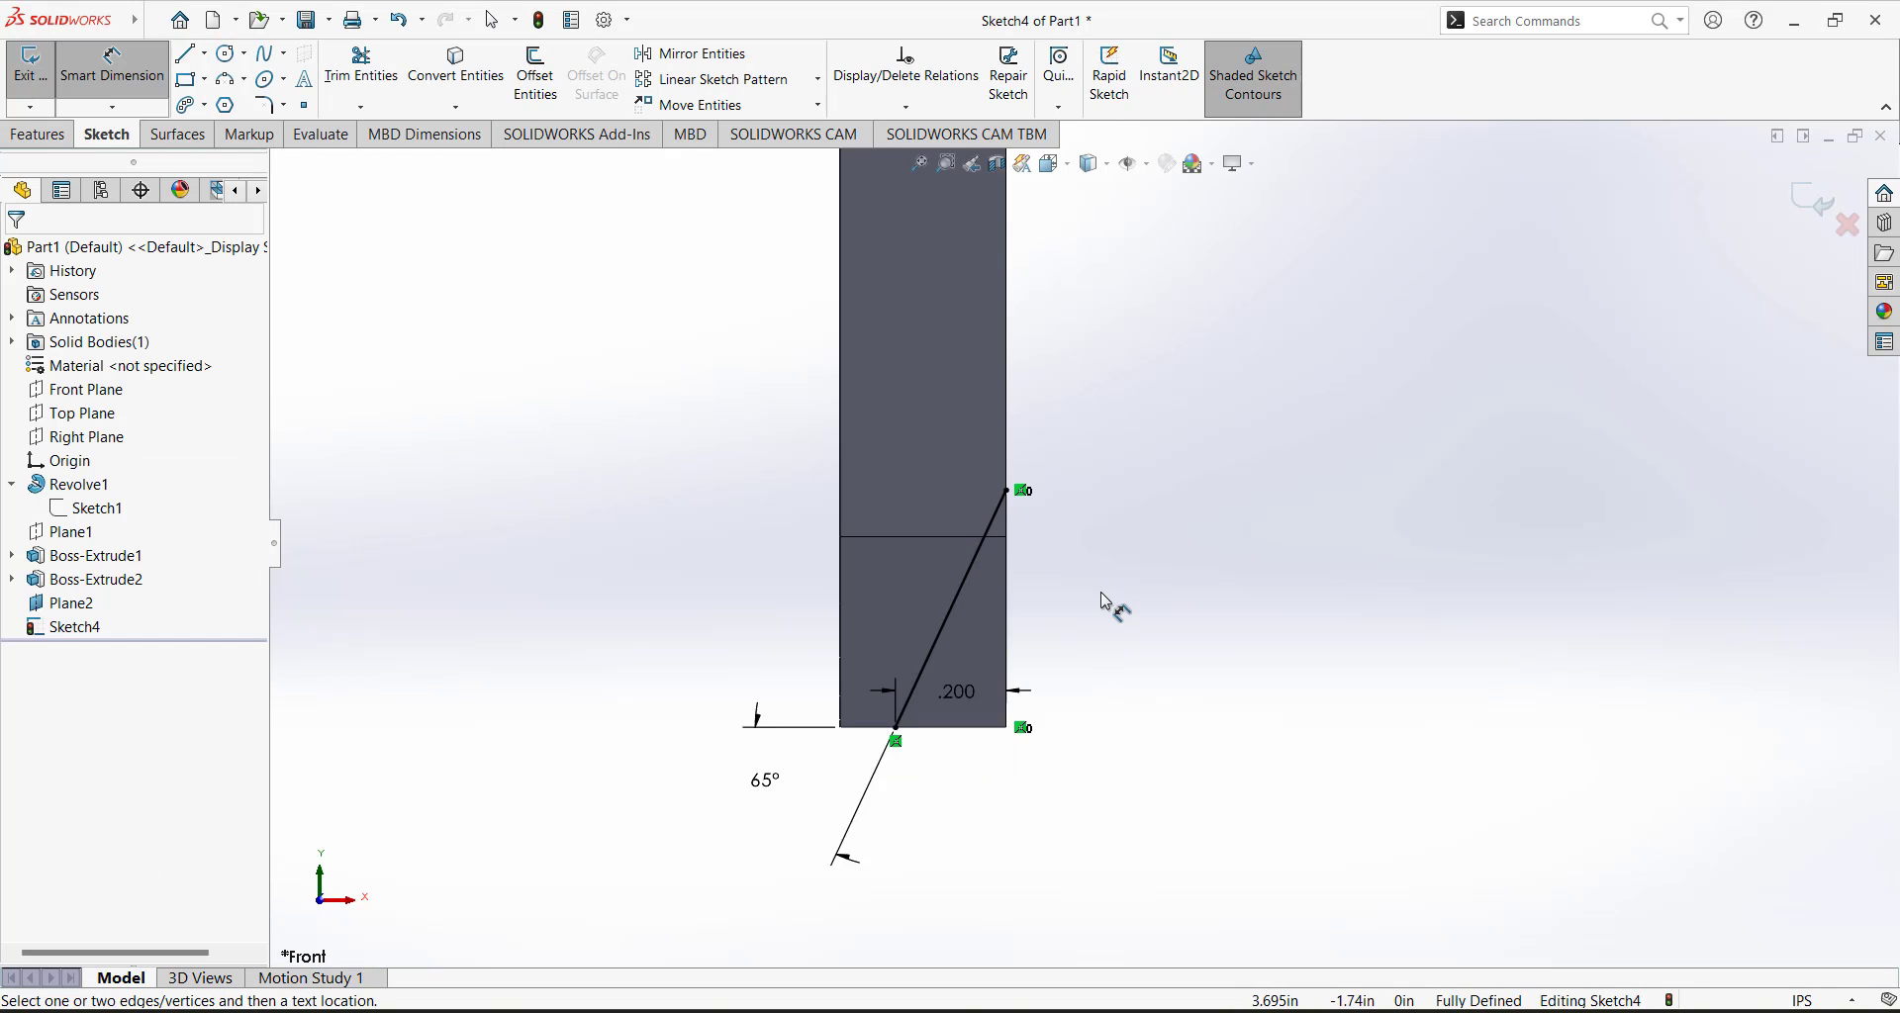
pyautogui.press('Escape')
# Close the corner triangle with lines from the slope's upper end to the web's lower corner and along the bottom edge to its lower end.
pyautogui.click(186, 55)
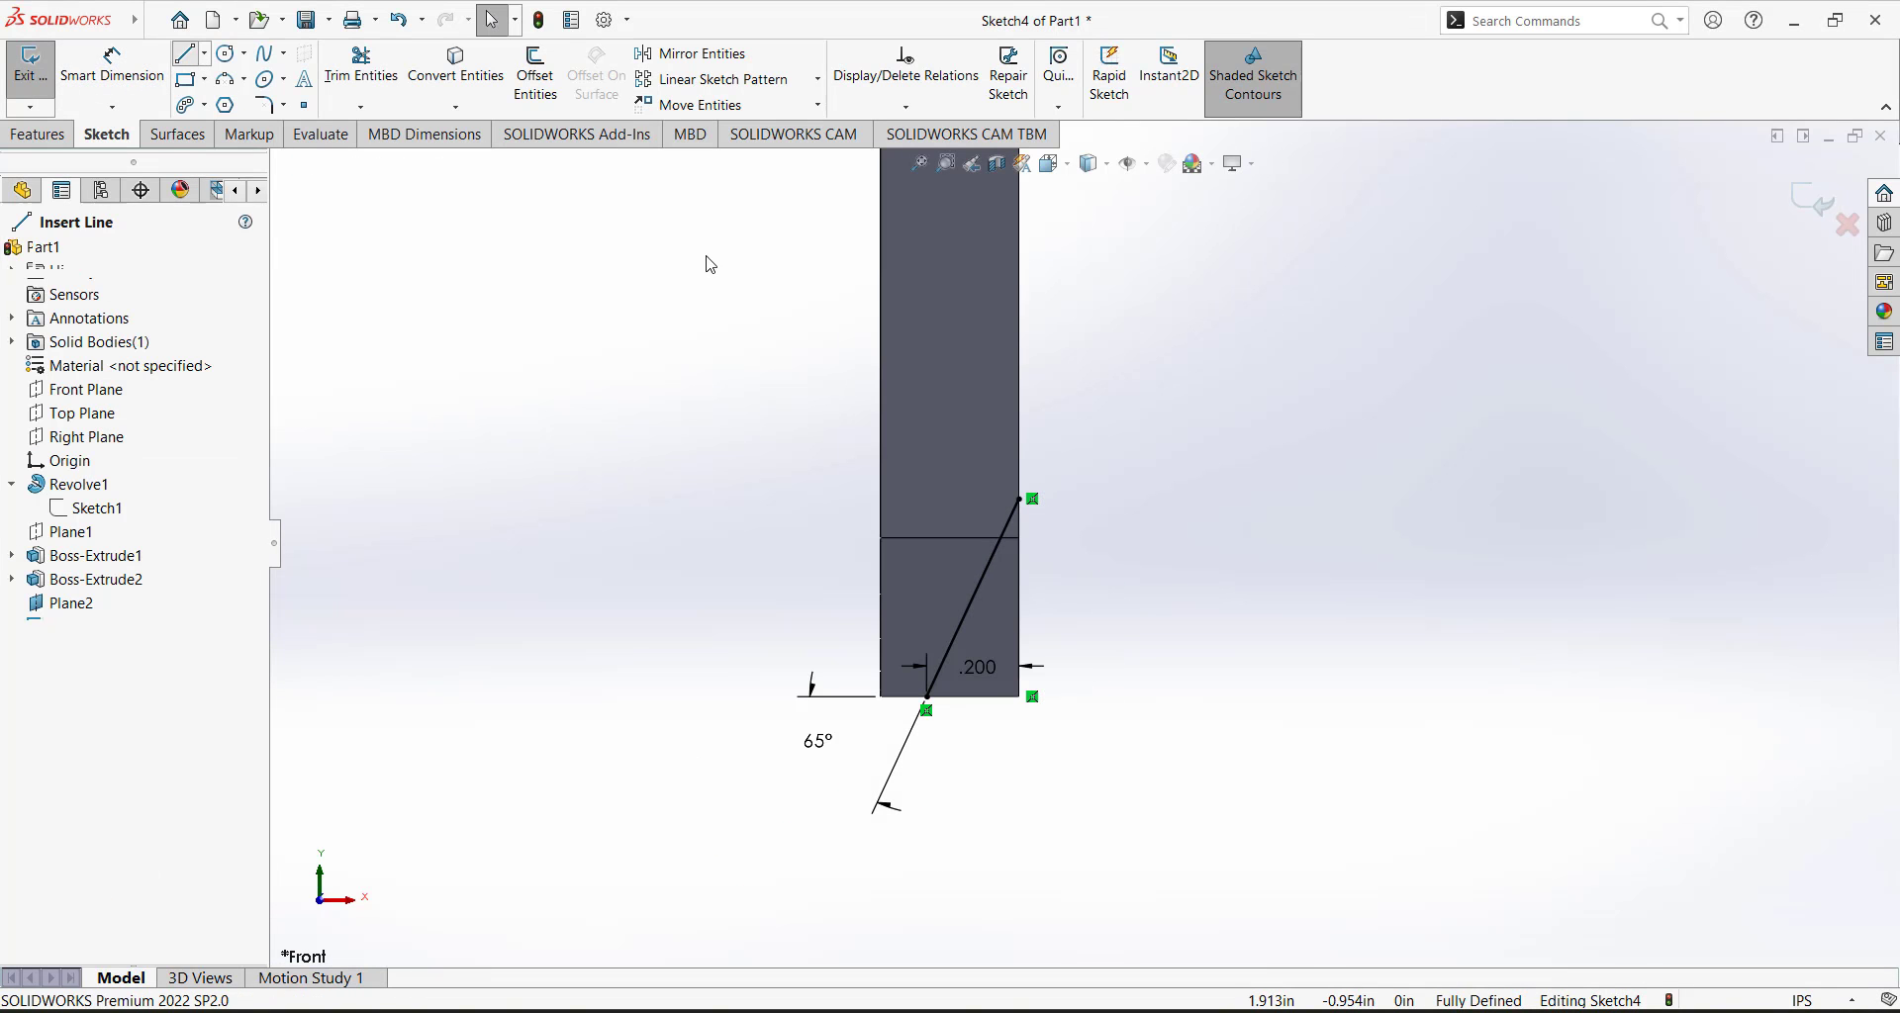
pyautogui.click(1019, 499)
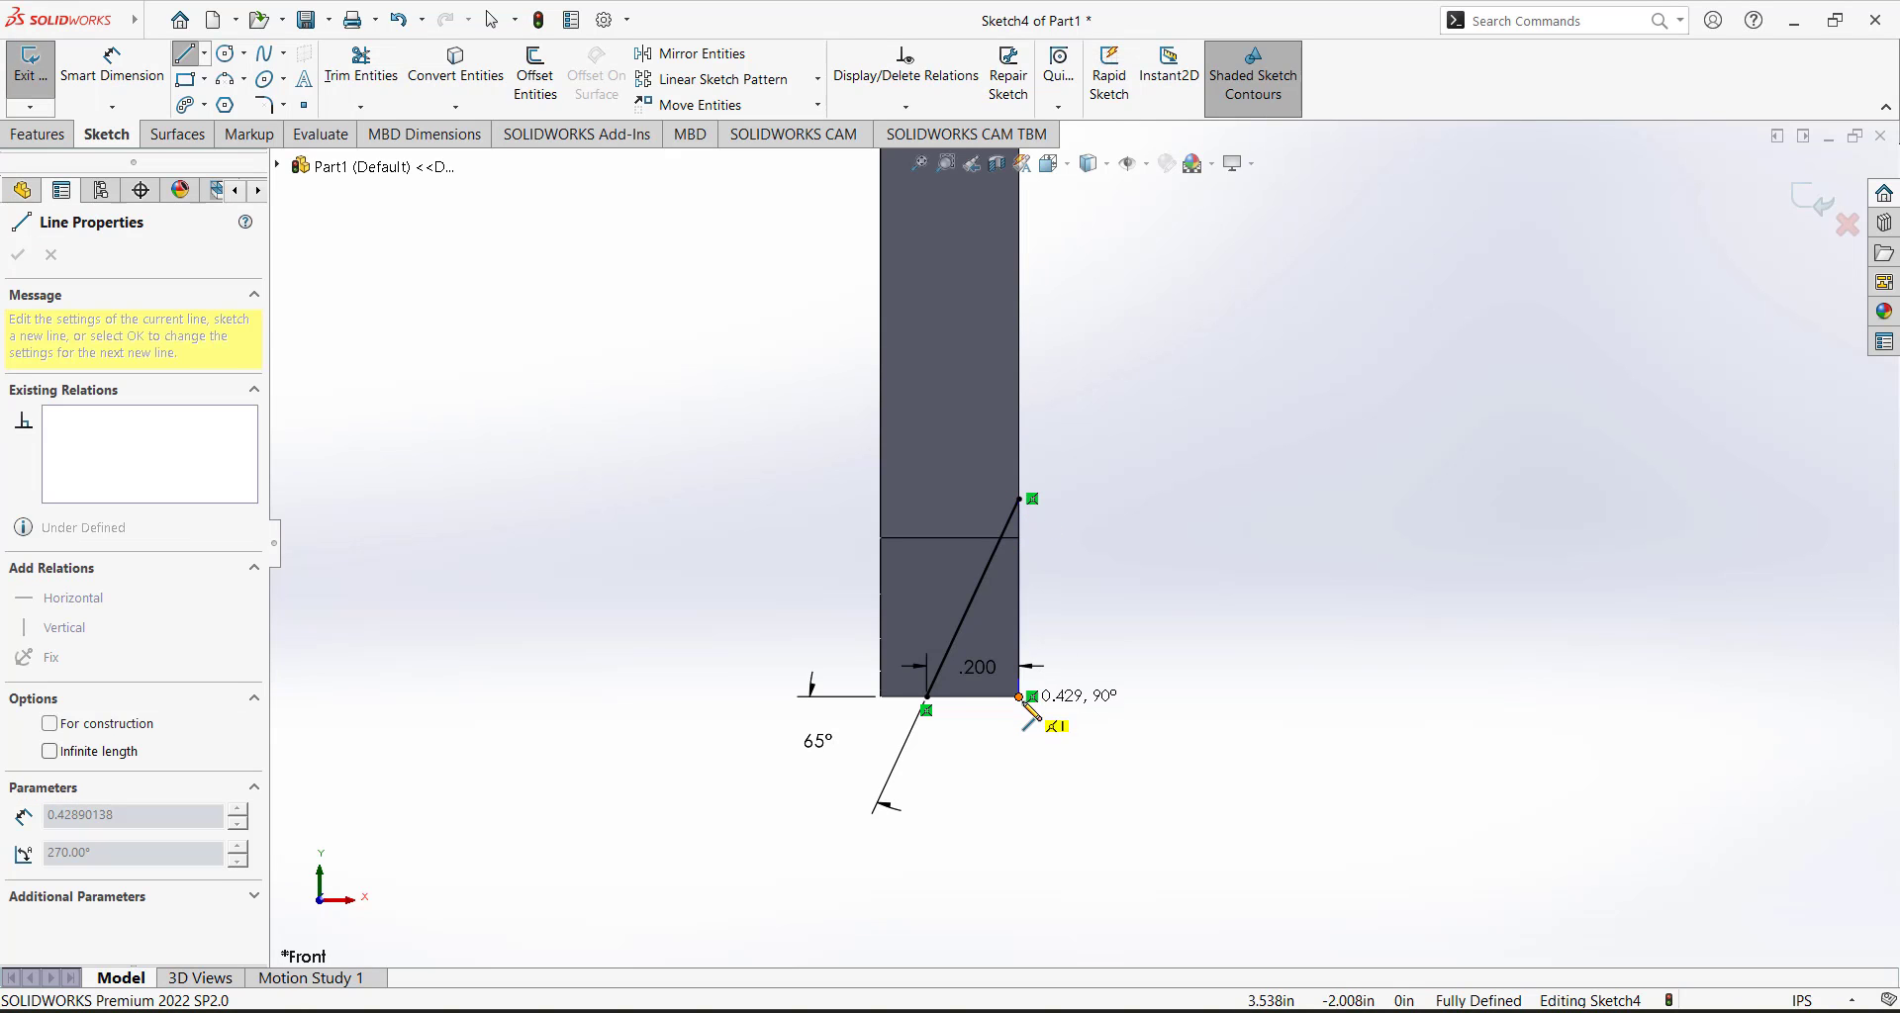
pyautogui.click(1019, 697)
pyautogui.click(926, 696)
pyautogui.rightClick(654, 537)
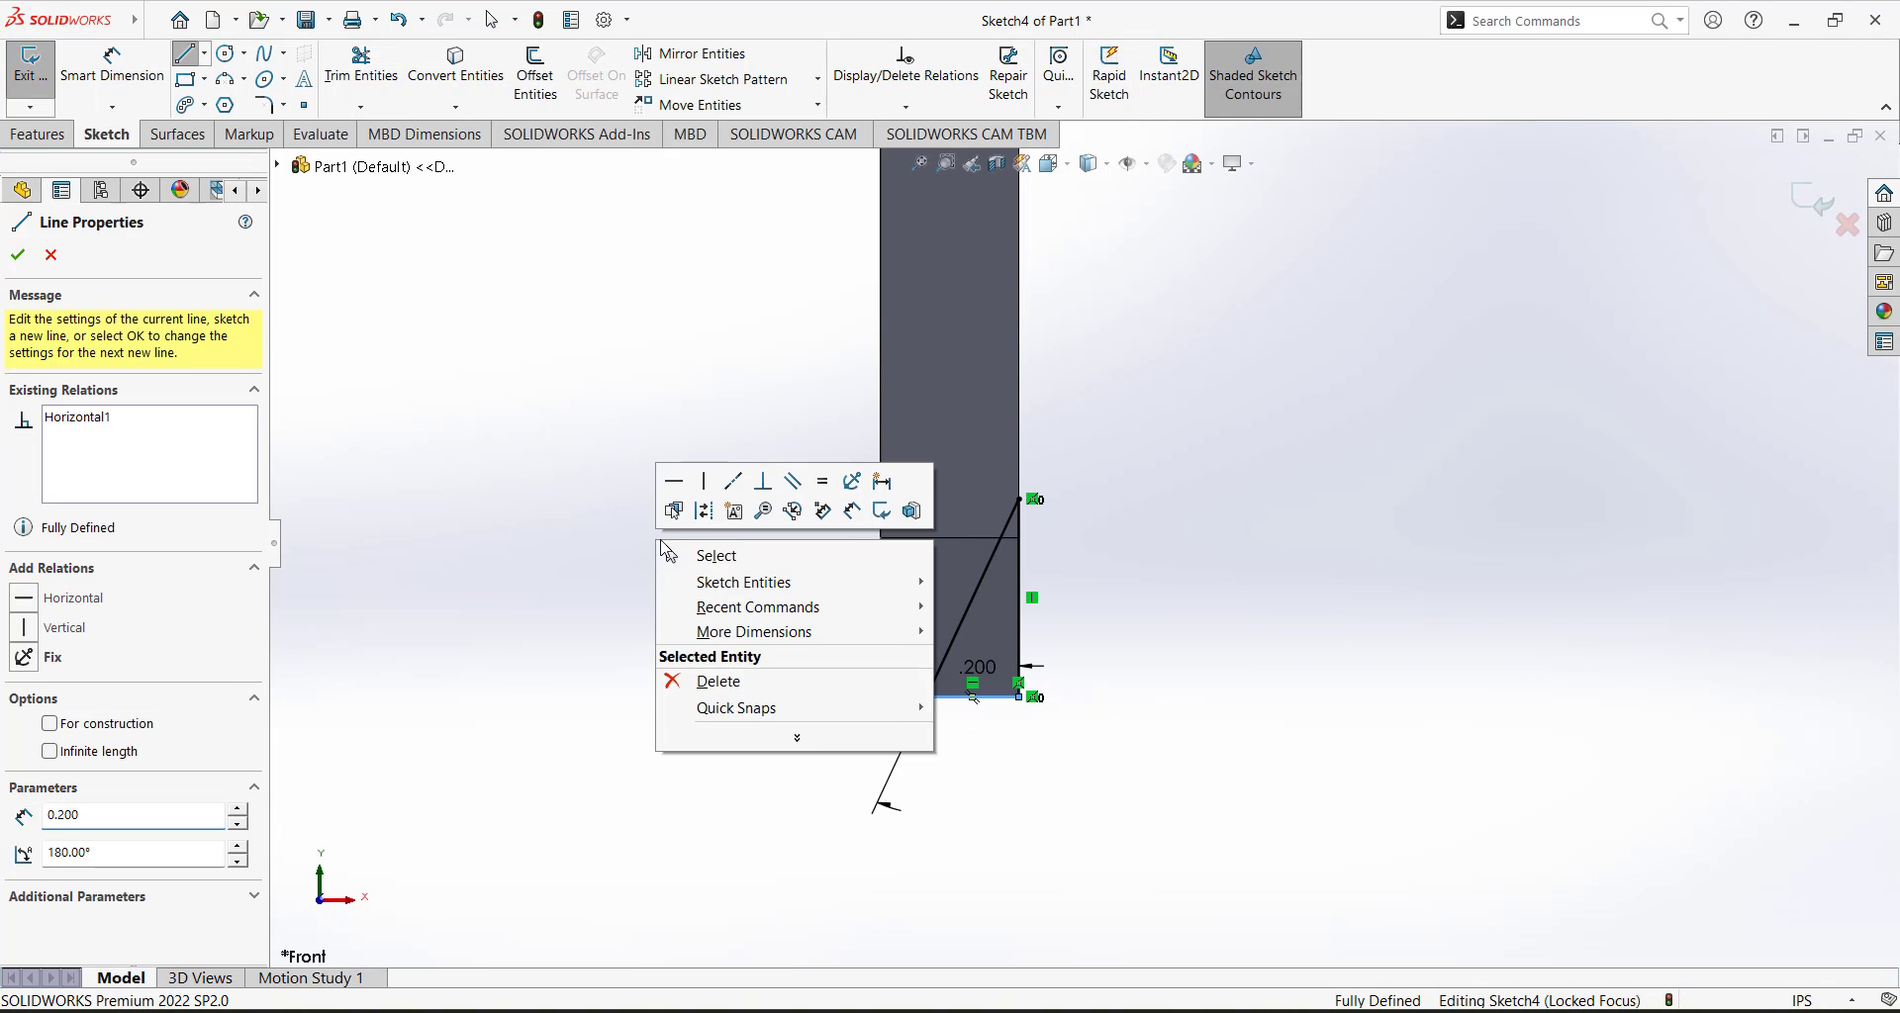
pyautogui.click(742, 560)
# Sketch a horizontal centerline along the shaft axis from the origin to just past the shaft's far end.
pyautogui.scroll(6, 740, 590)
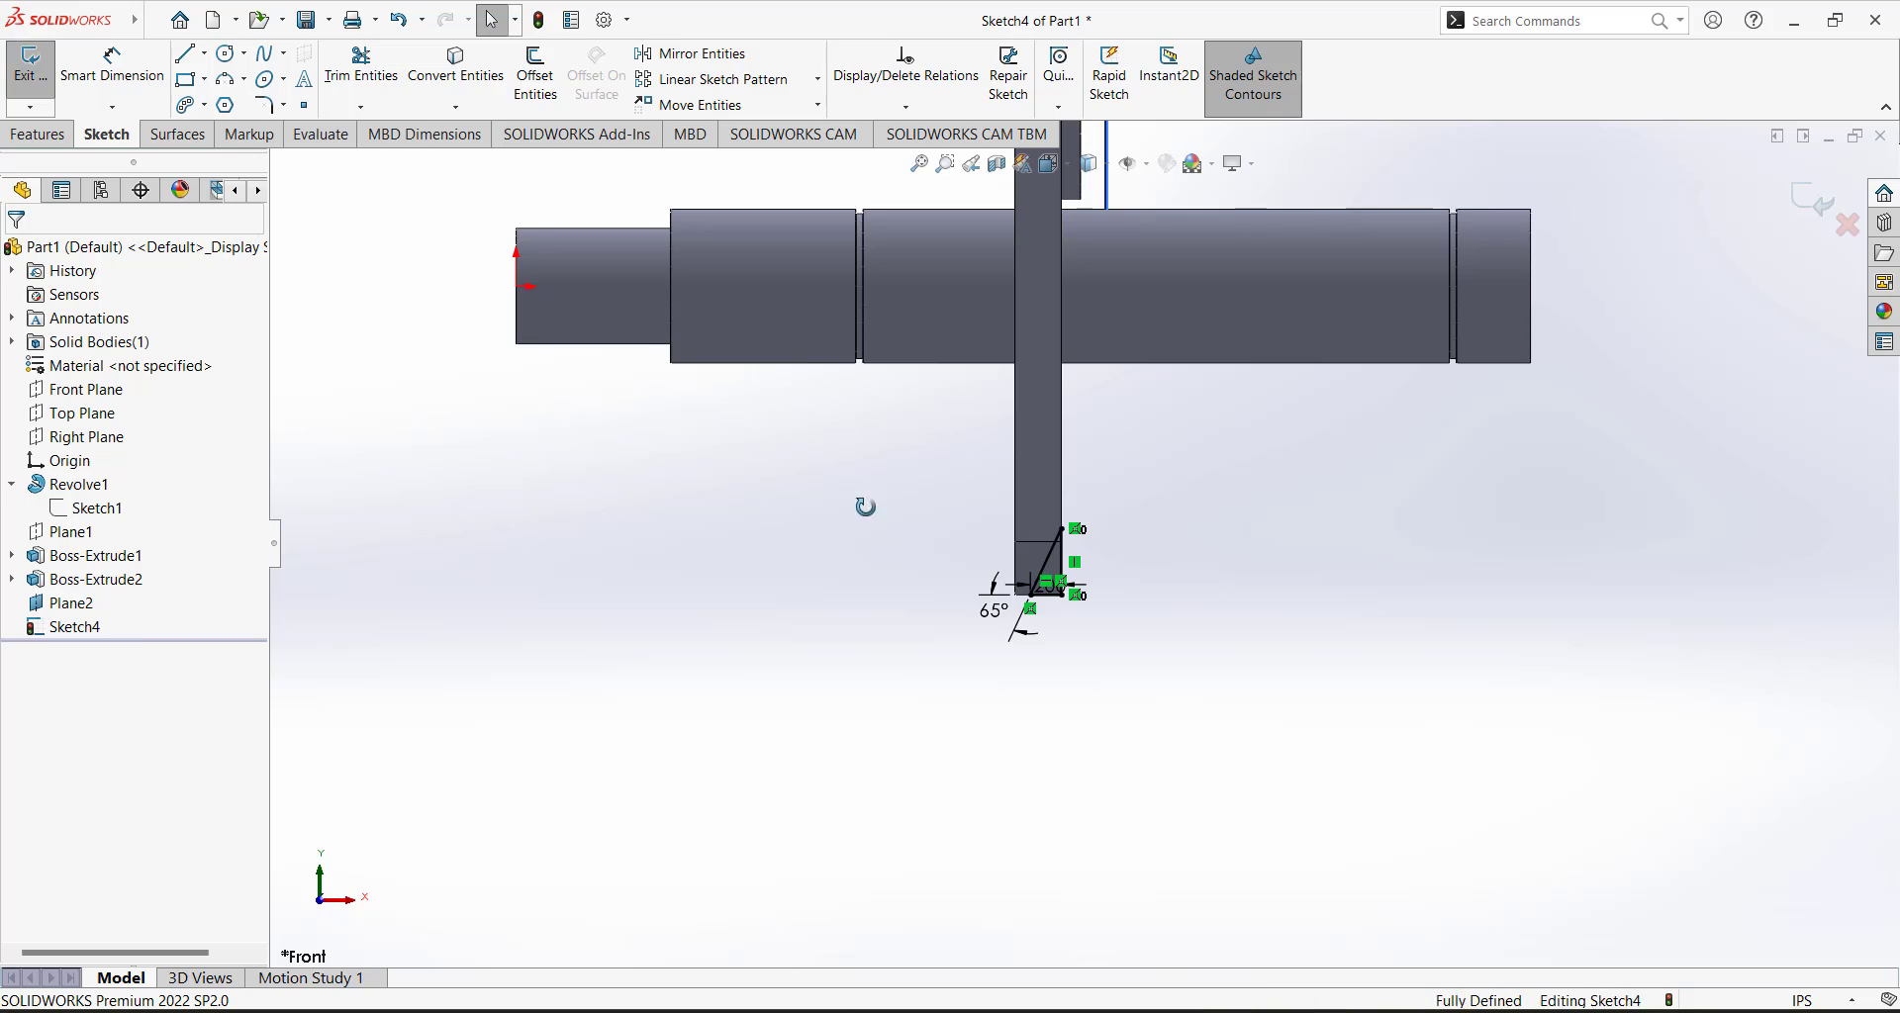
pyautogui.moveTo(865, 504); pyautogui.dragTo(801, 564, button='middle')
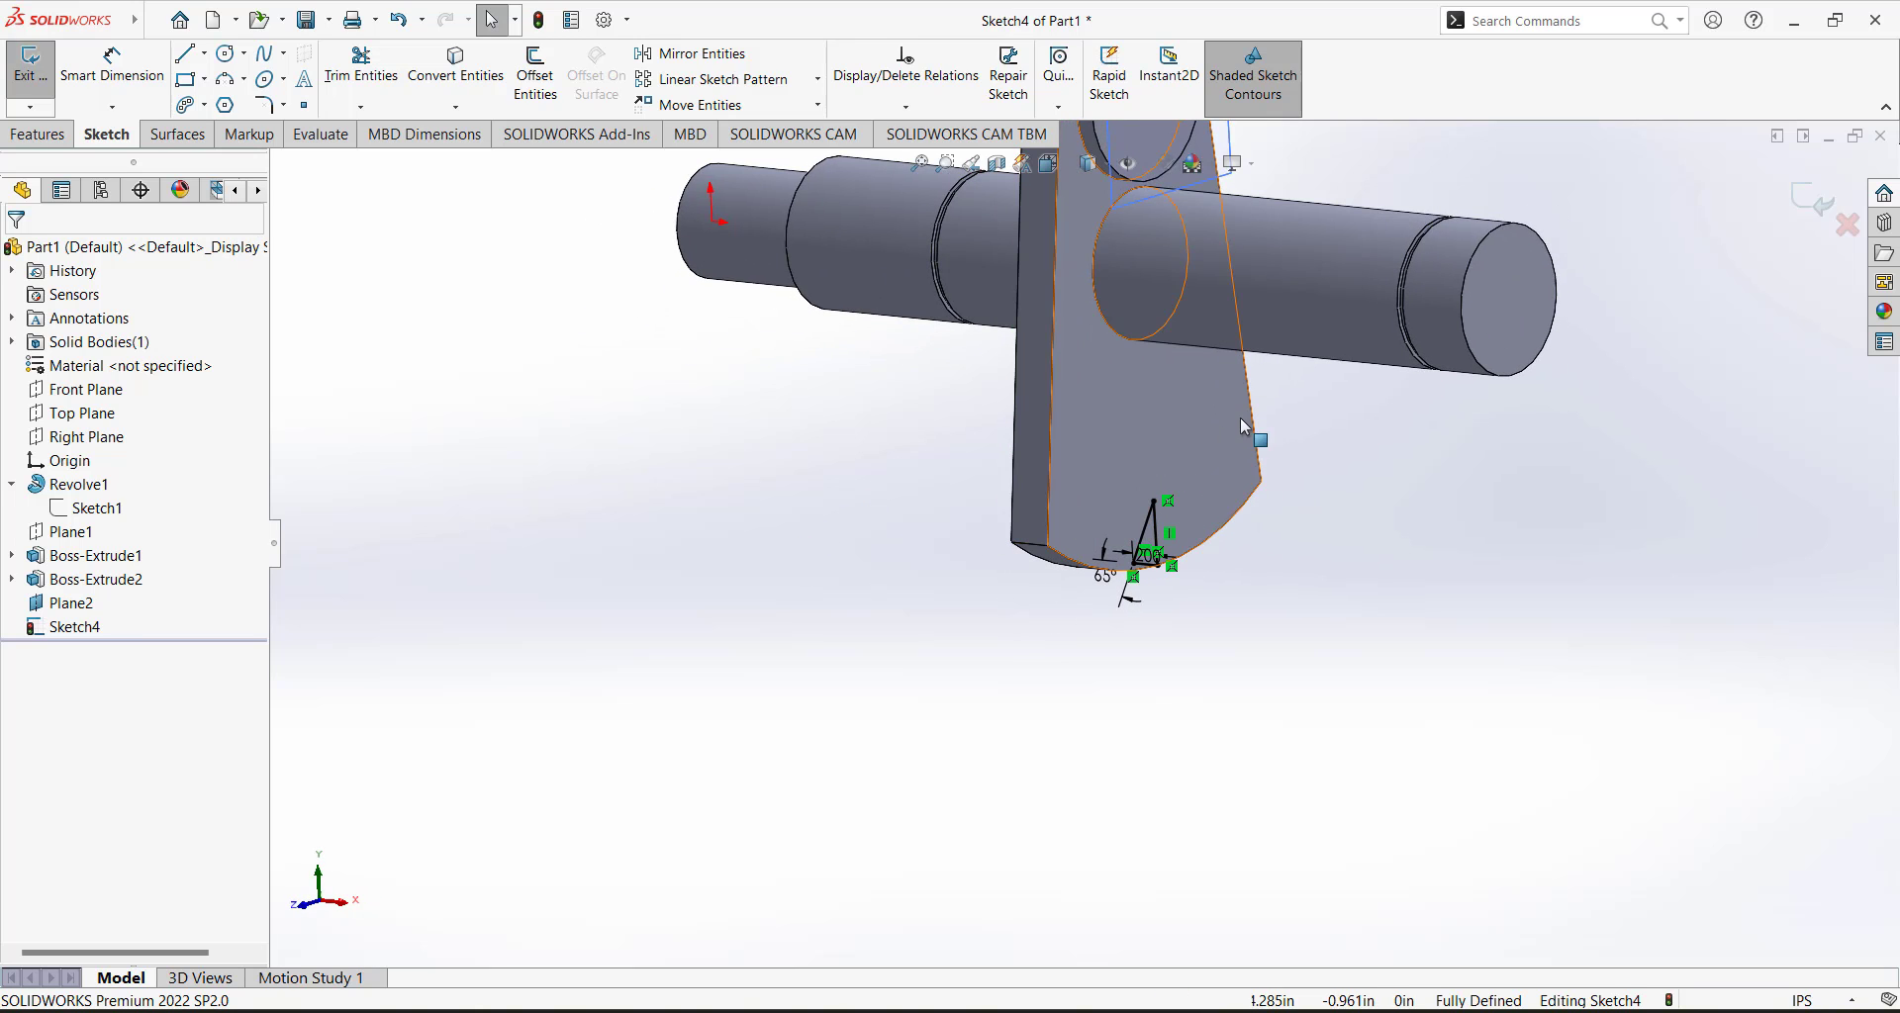
pyautogui.click(1050, 165)
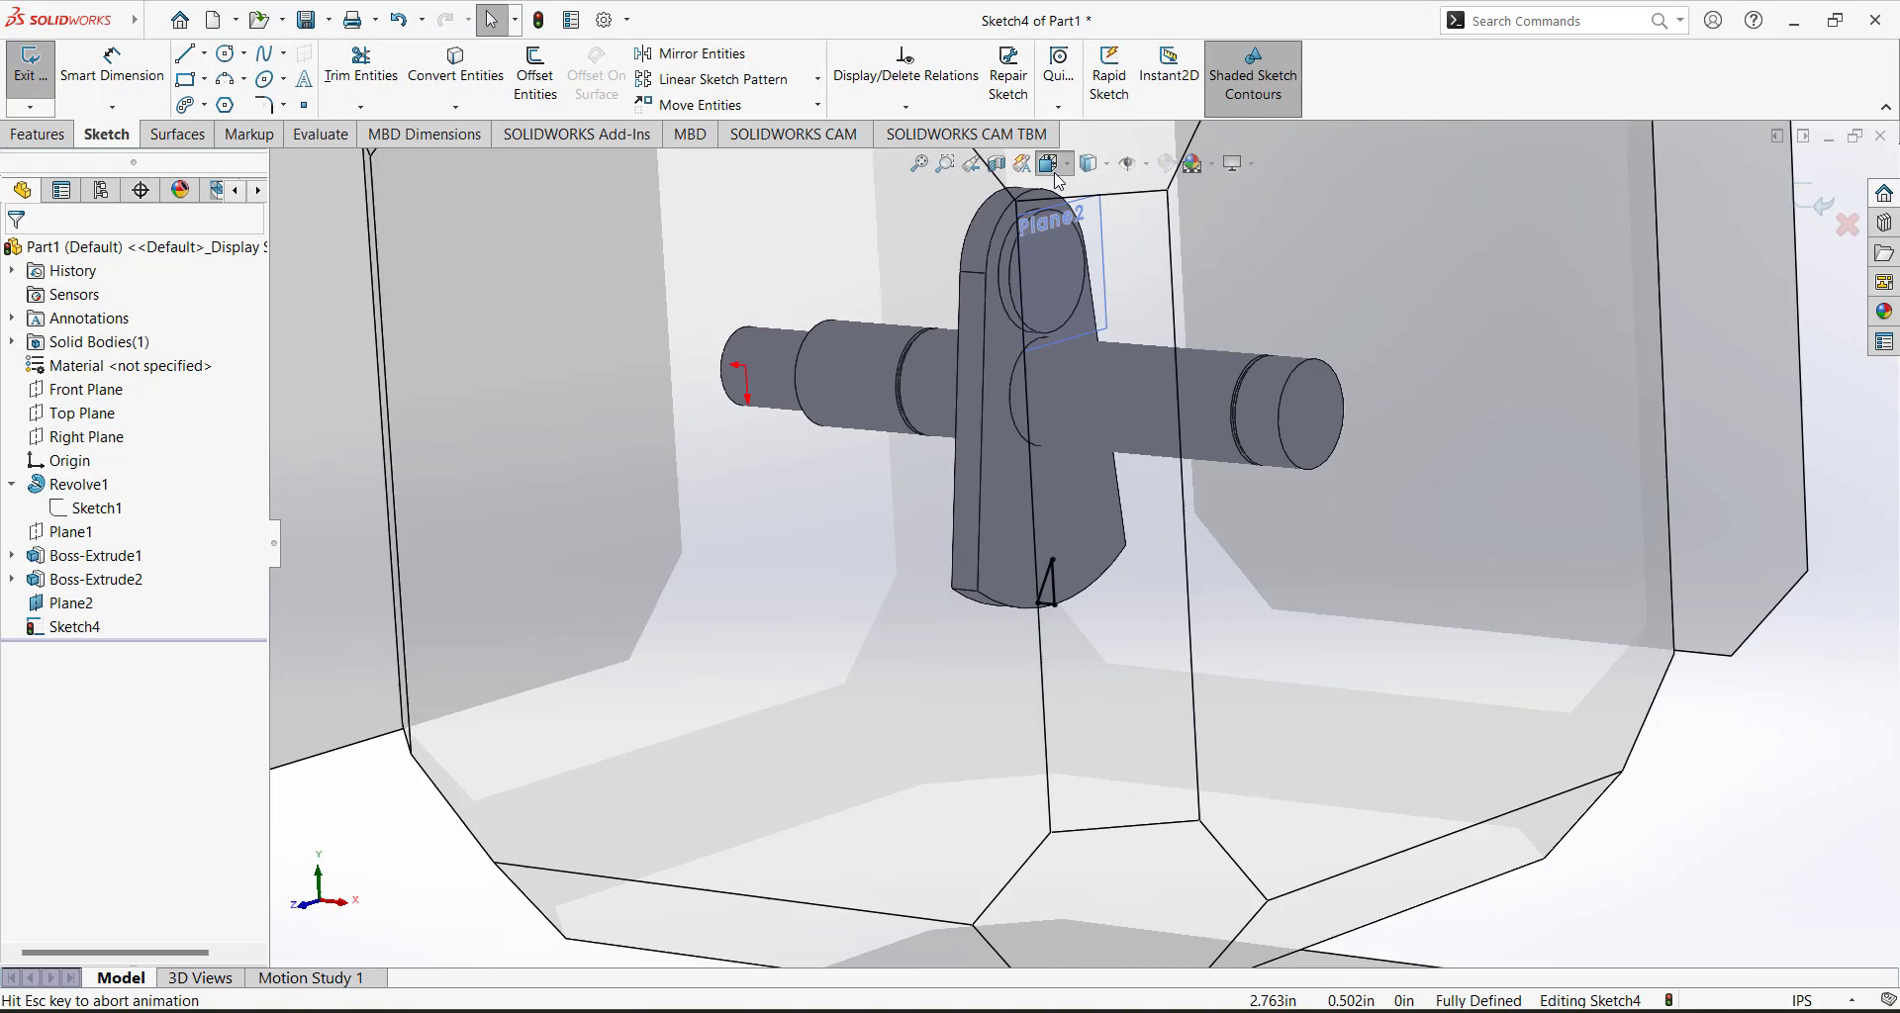
pyautogui.click(1158, 222)
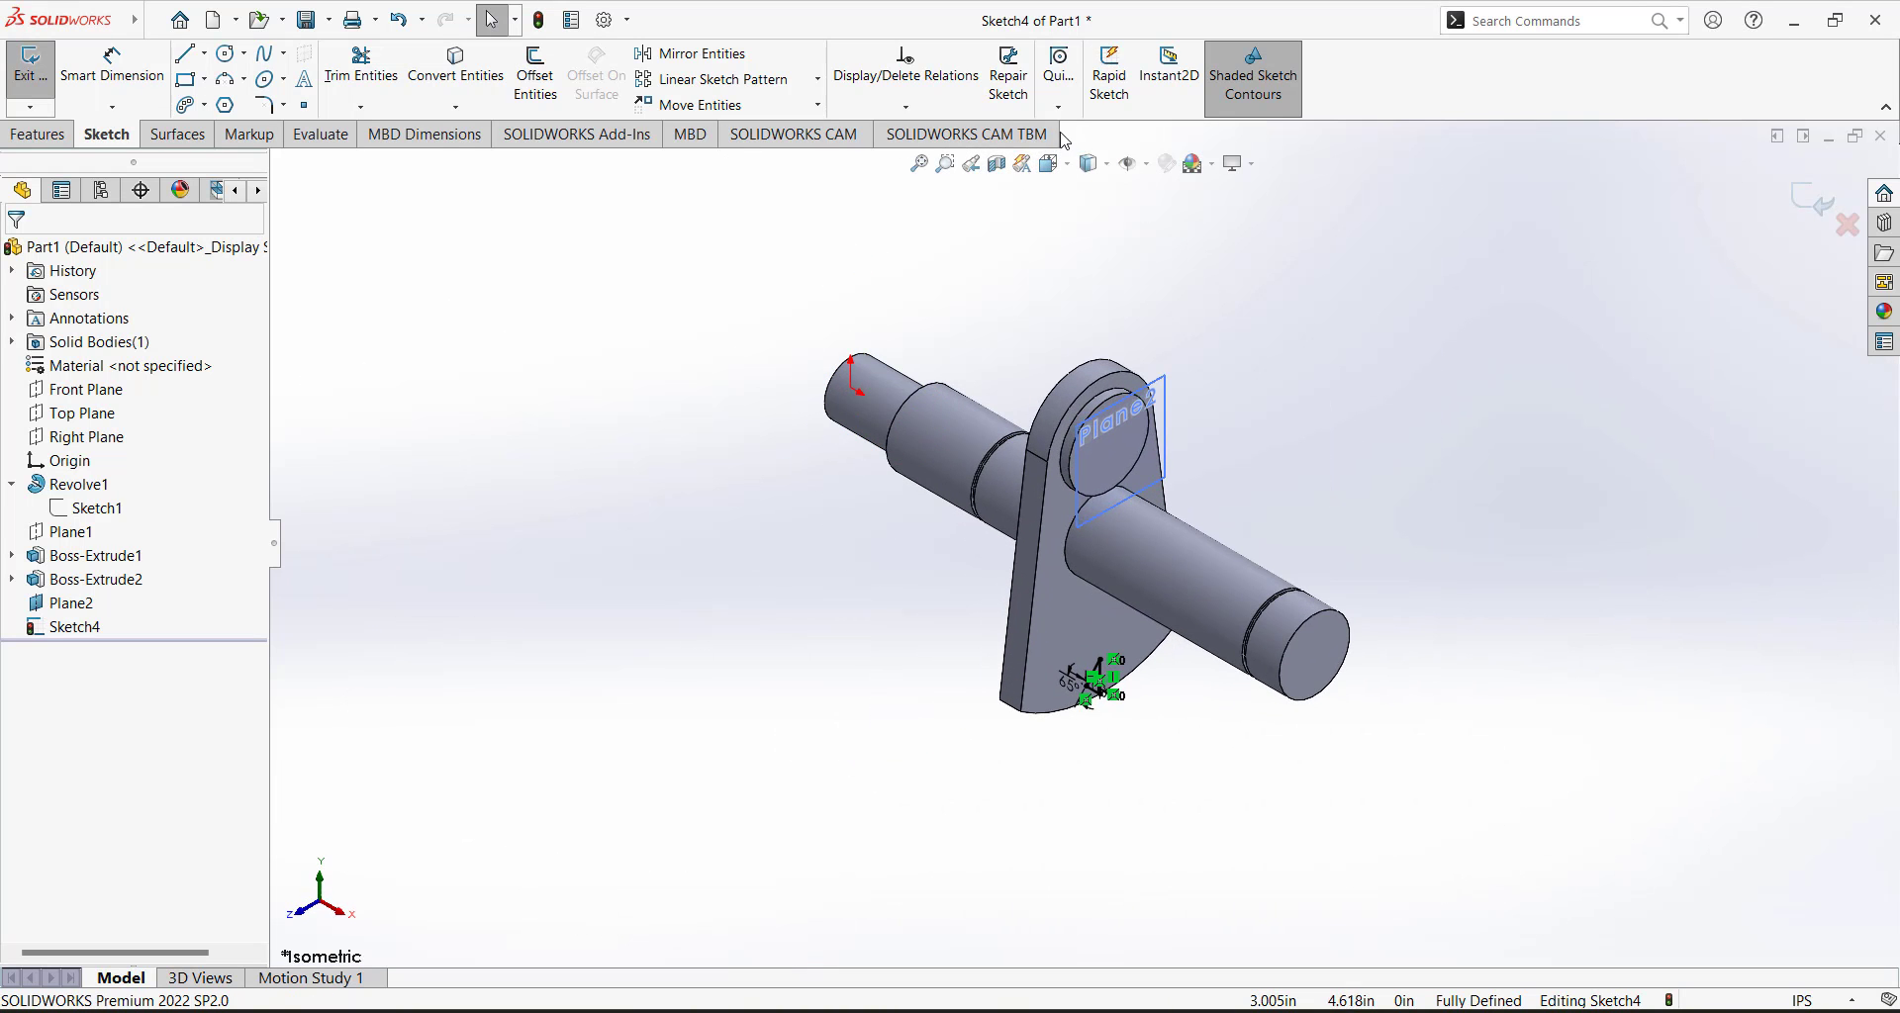
pyautogui.click(1055, 164)
pyautogui.click(1159, 281)
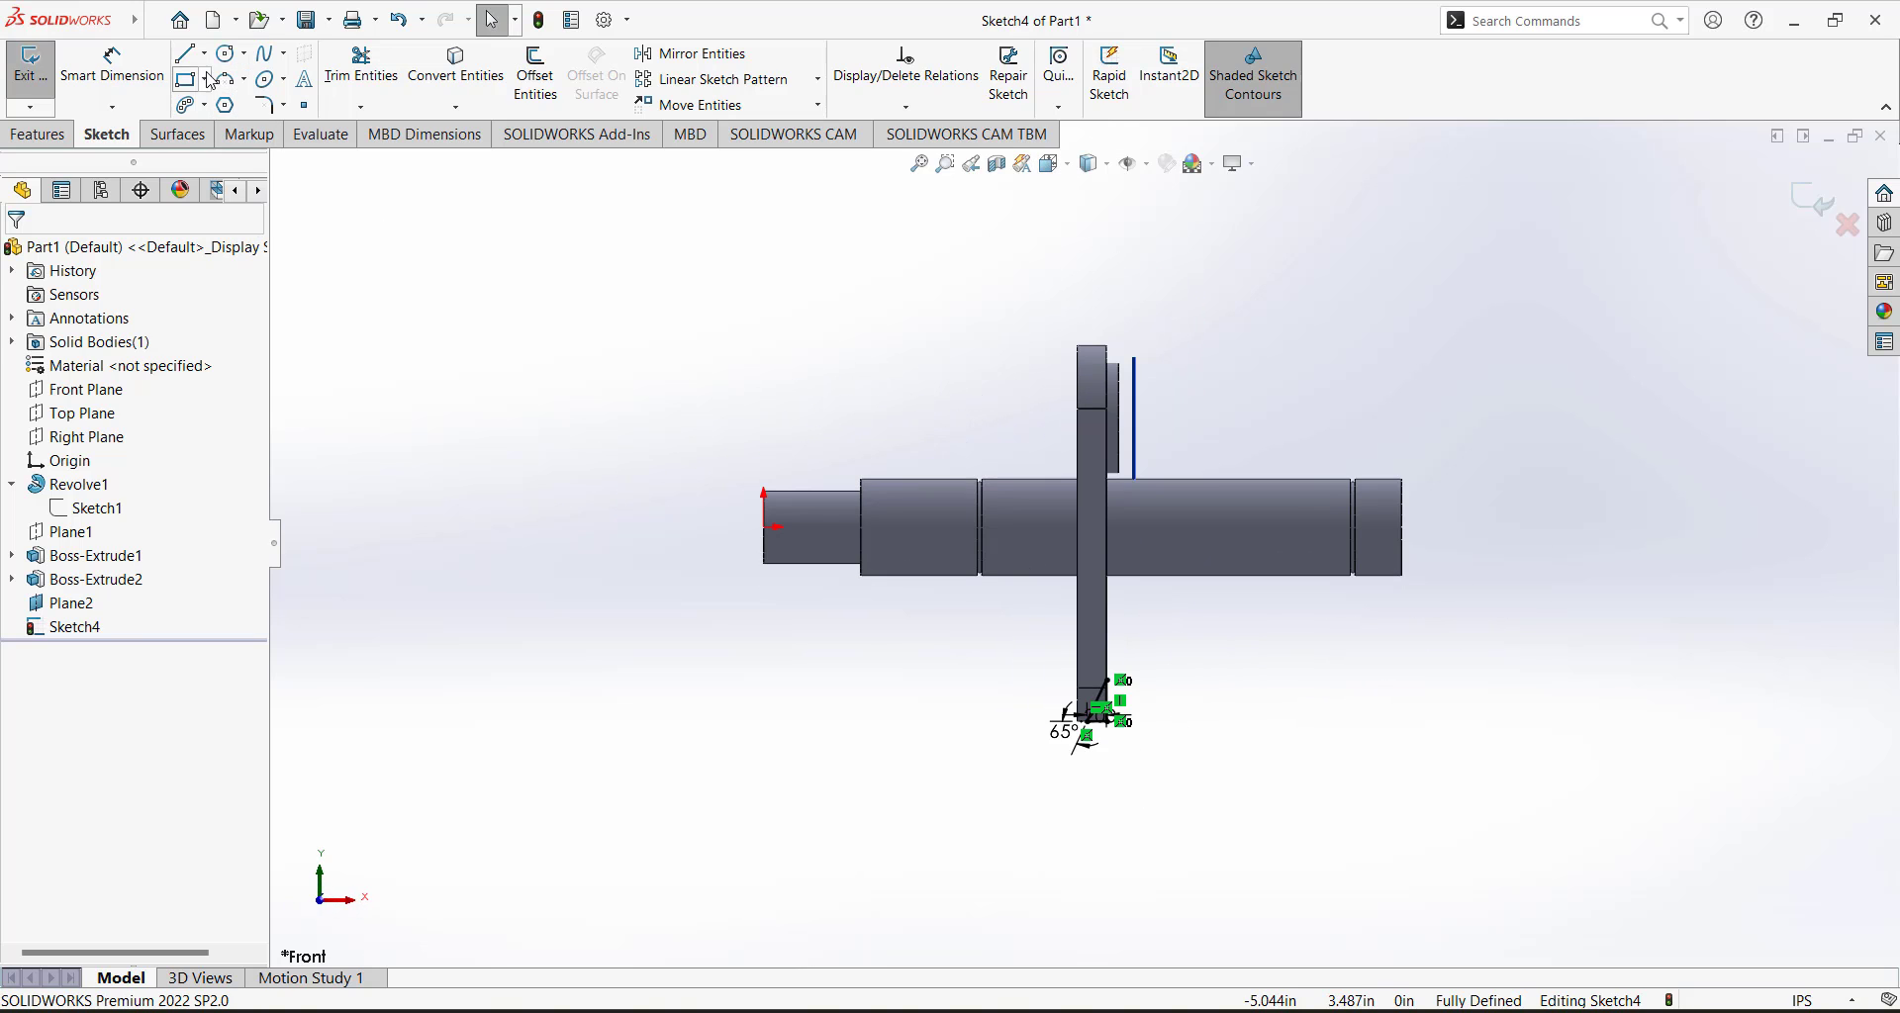
pyautogui.click(205, 52)
pyautogui.click(222, 105)
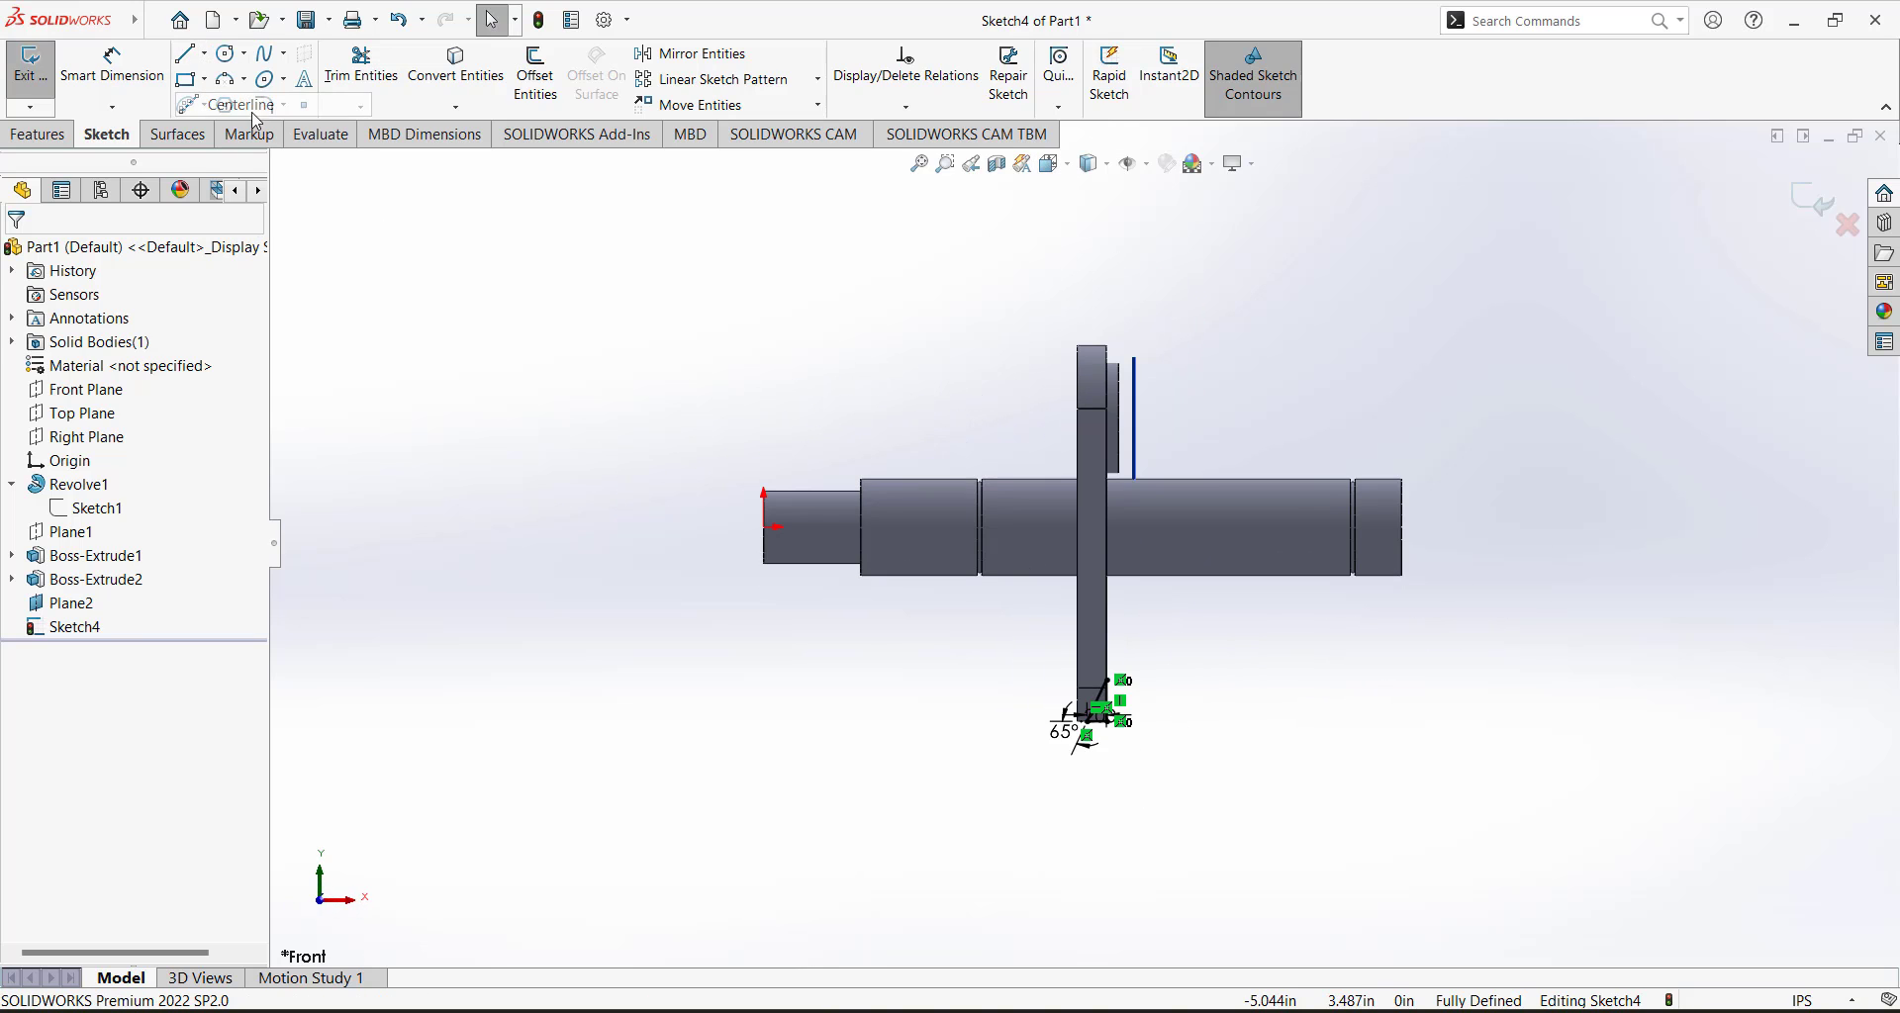
pyautogui.click(764, 527)
pyautogui.click(1432, 526)
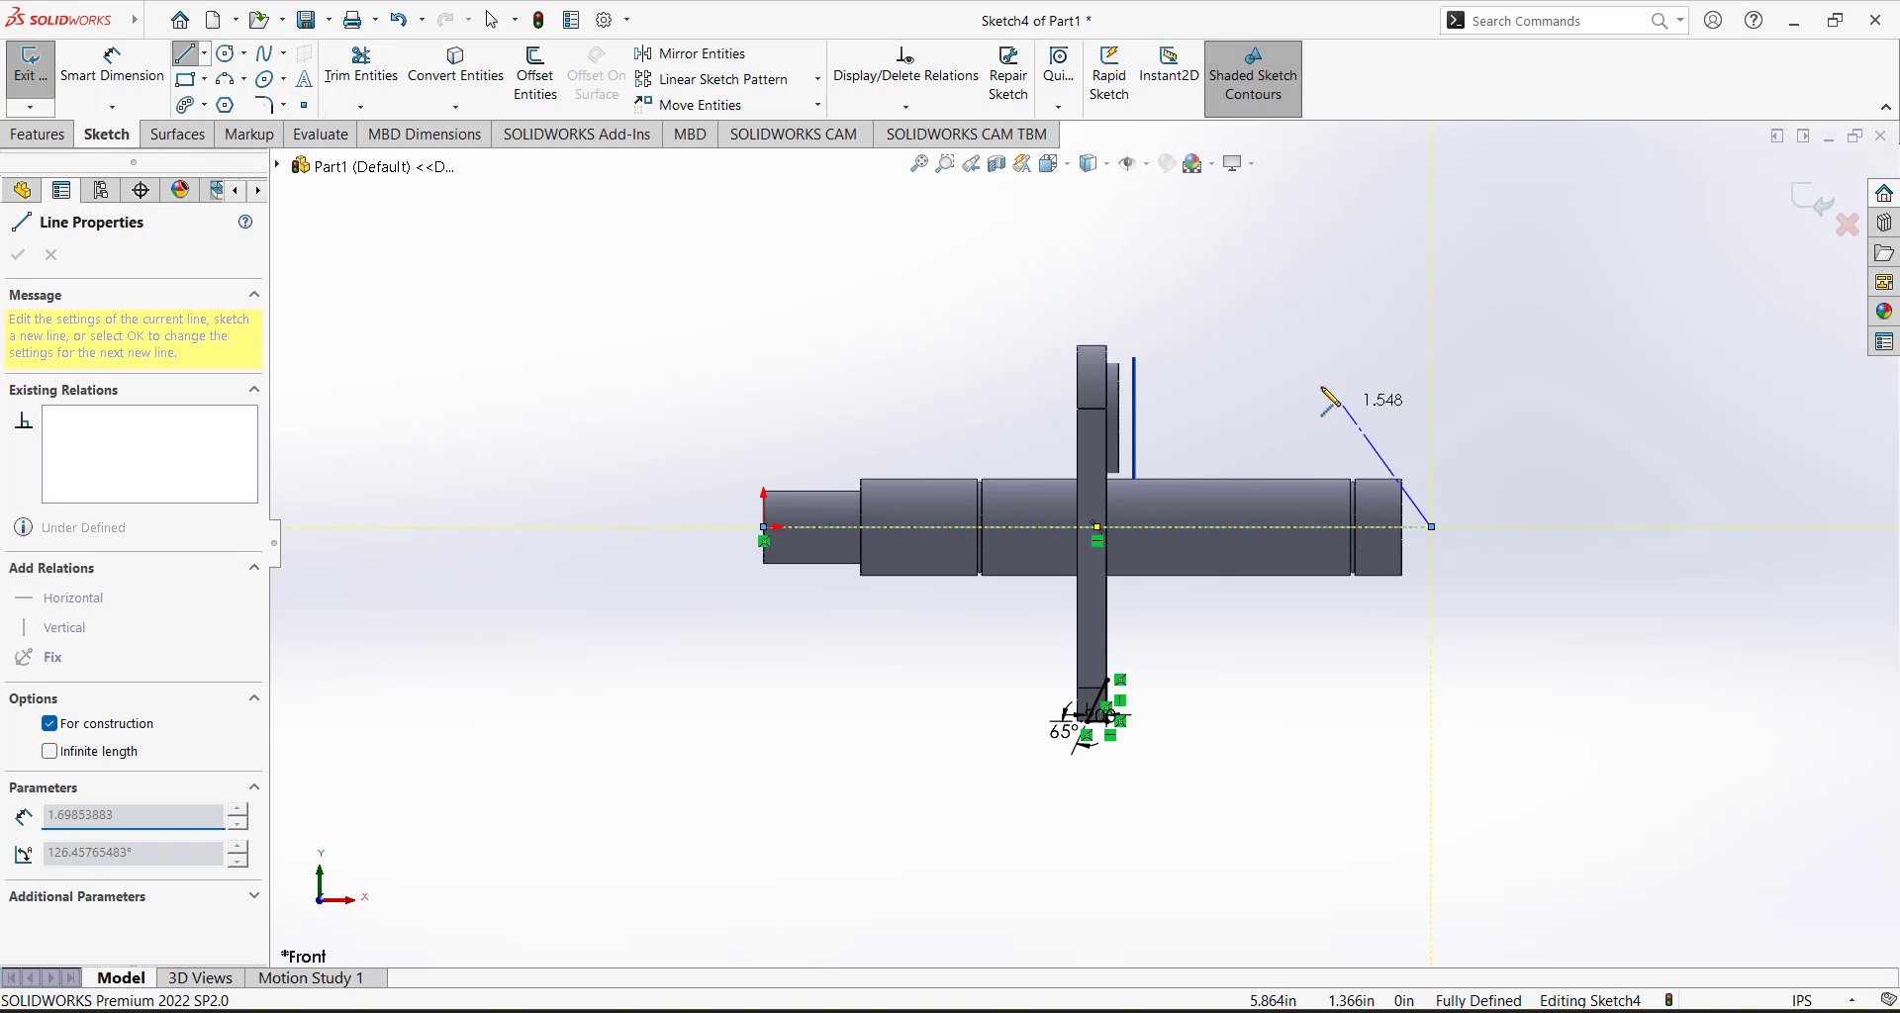
pyautogui.rightClick(1329, 400)
pyautogui.click(1364, 399)
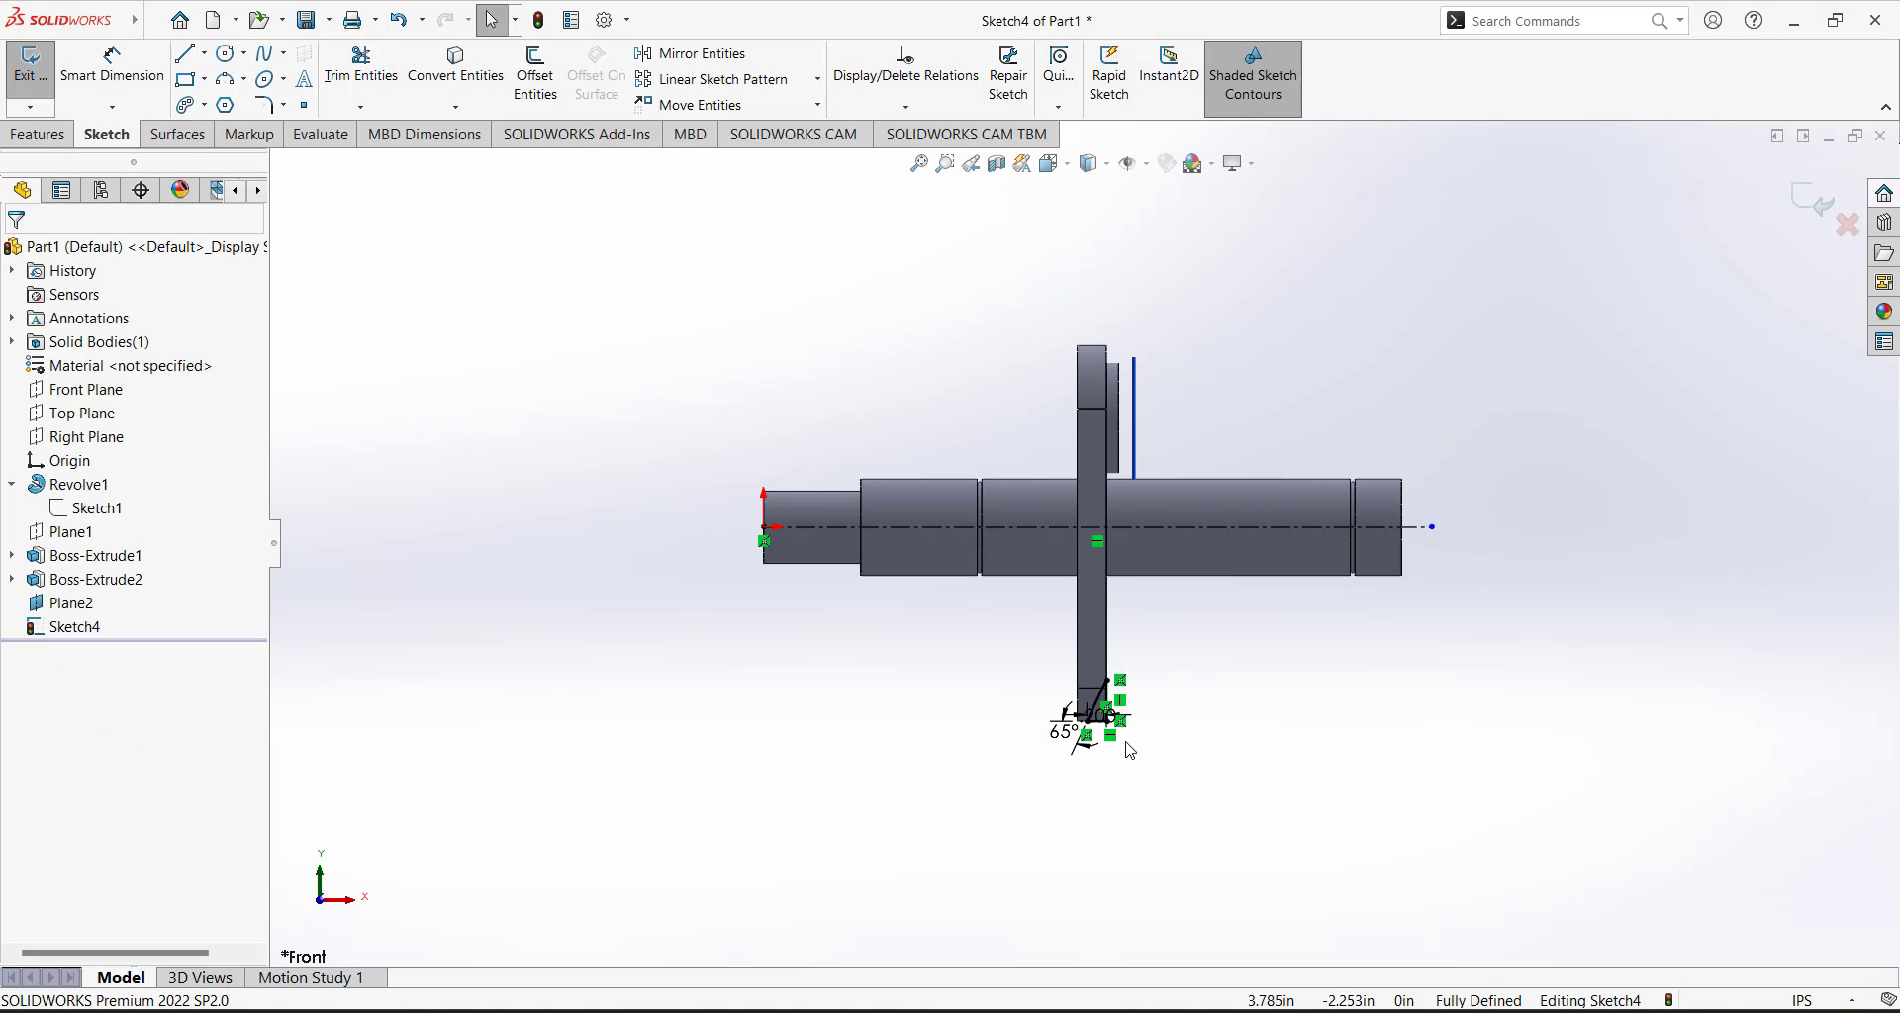
# Exit the sketch and set up a Revolved Cut of the triangle about the shaft centerline with a first-direction angle of 90°.
pyautogui.moveTo(1131, 751); pyautogui.dragTo(1198, 714, button='middle')
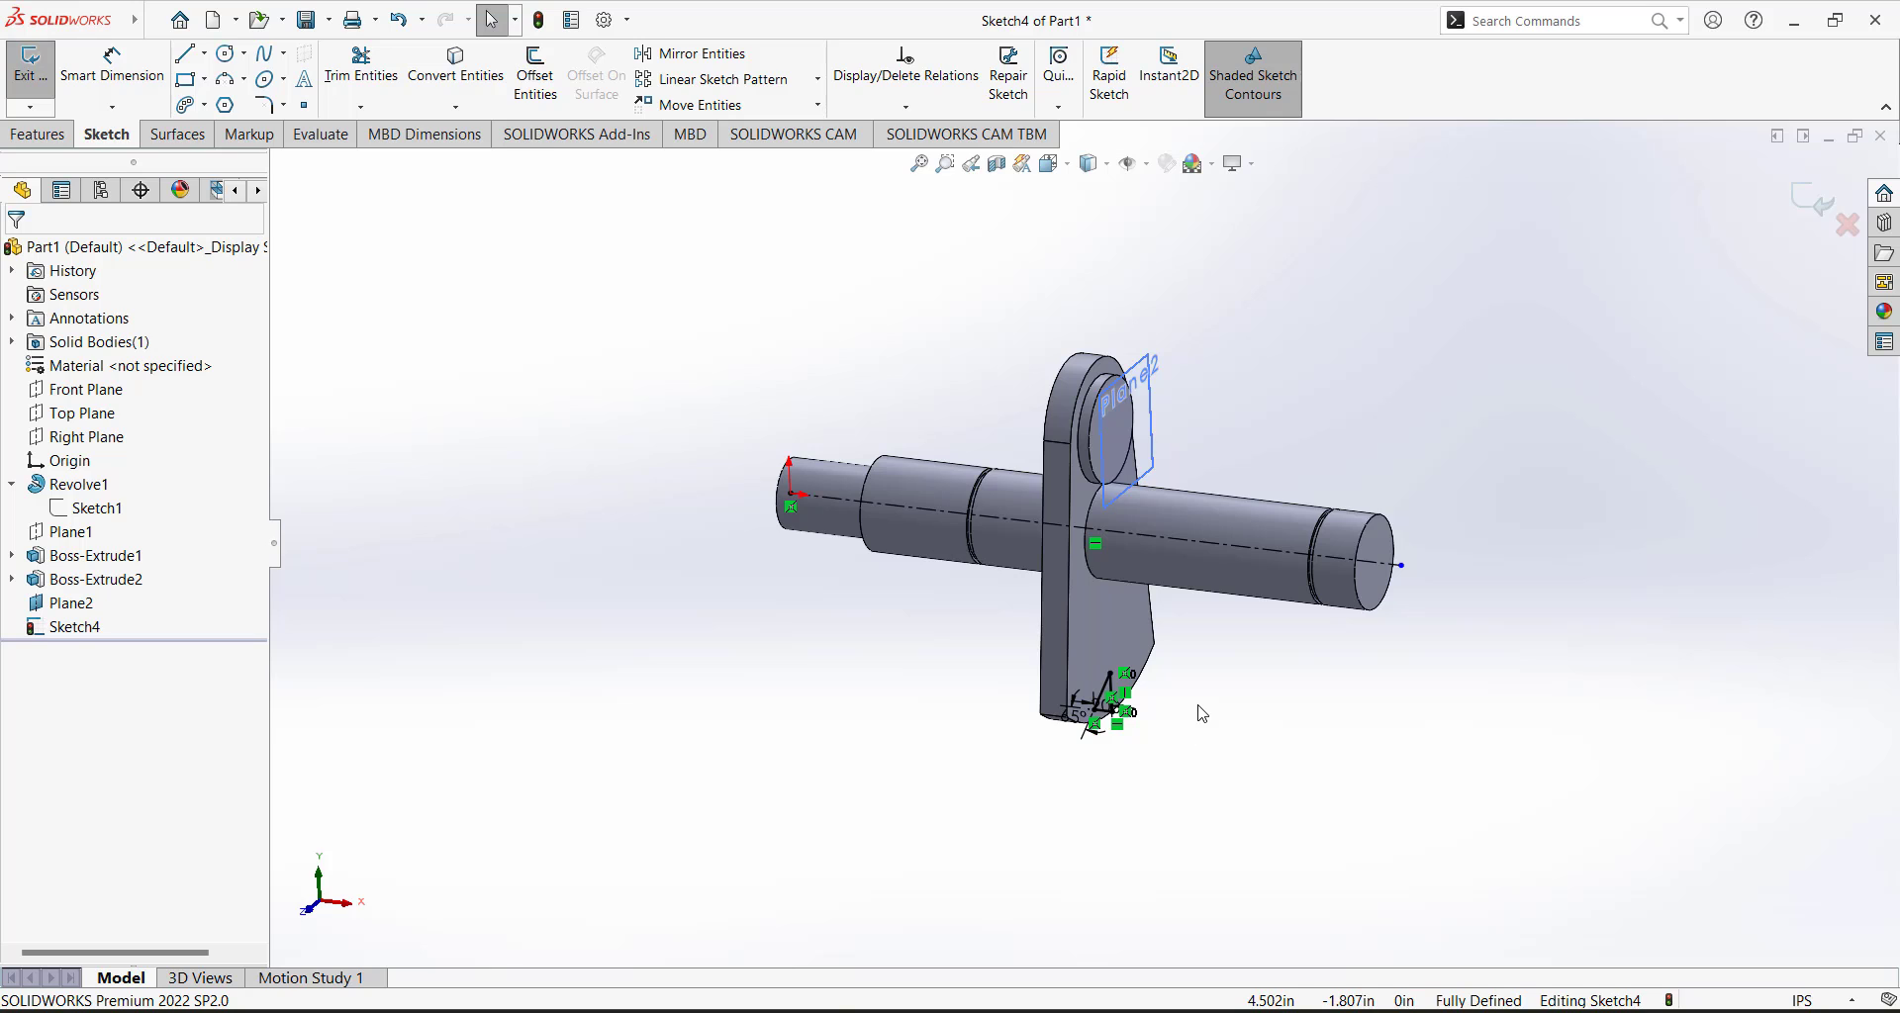
pyautogui.click(29, 67)
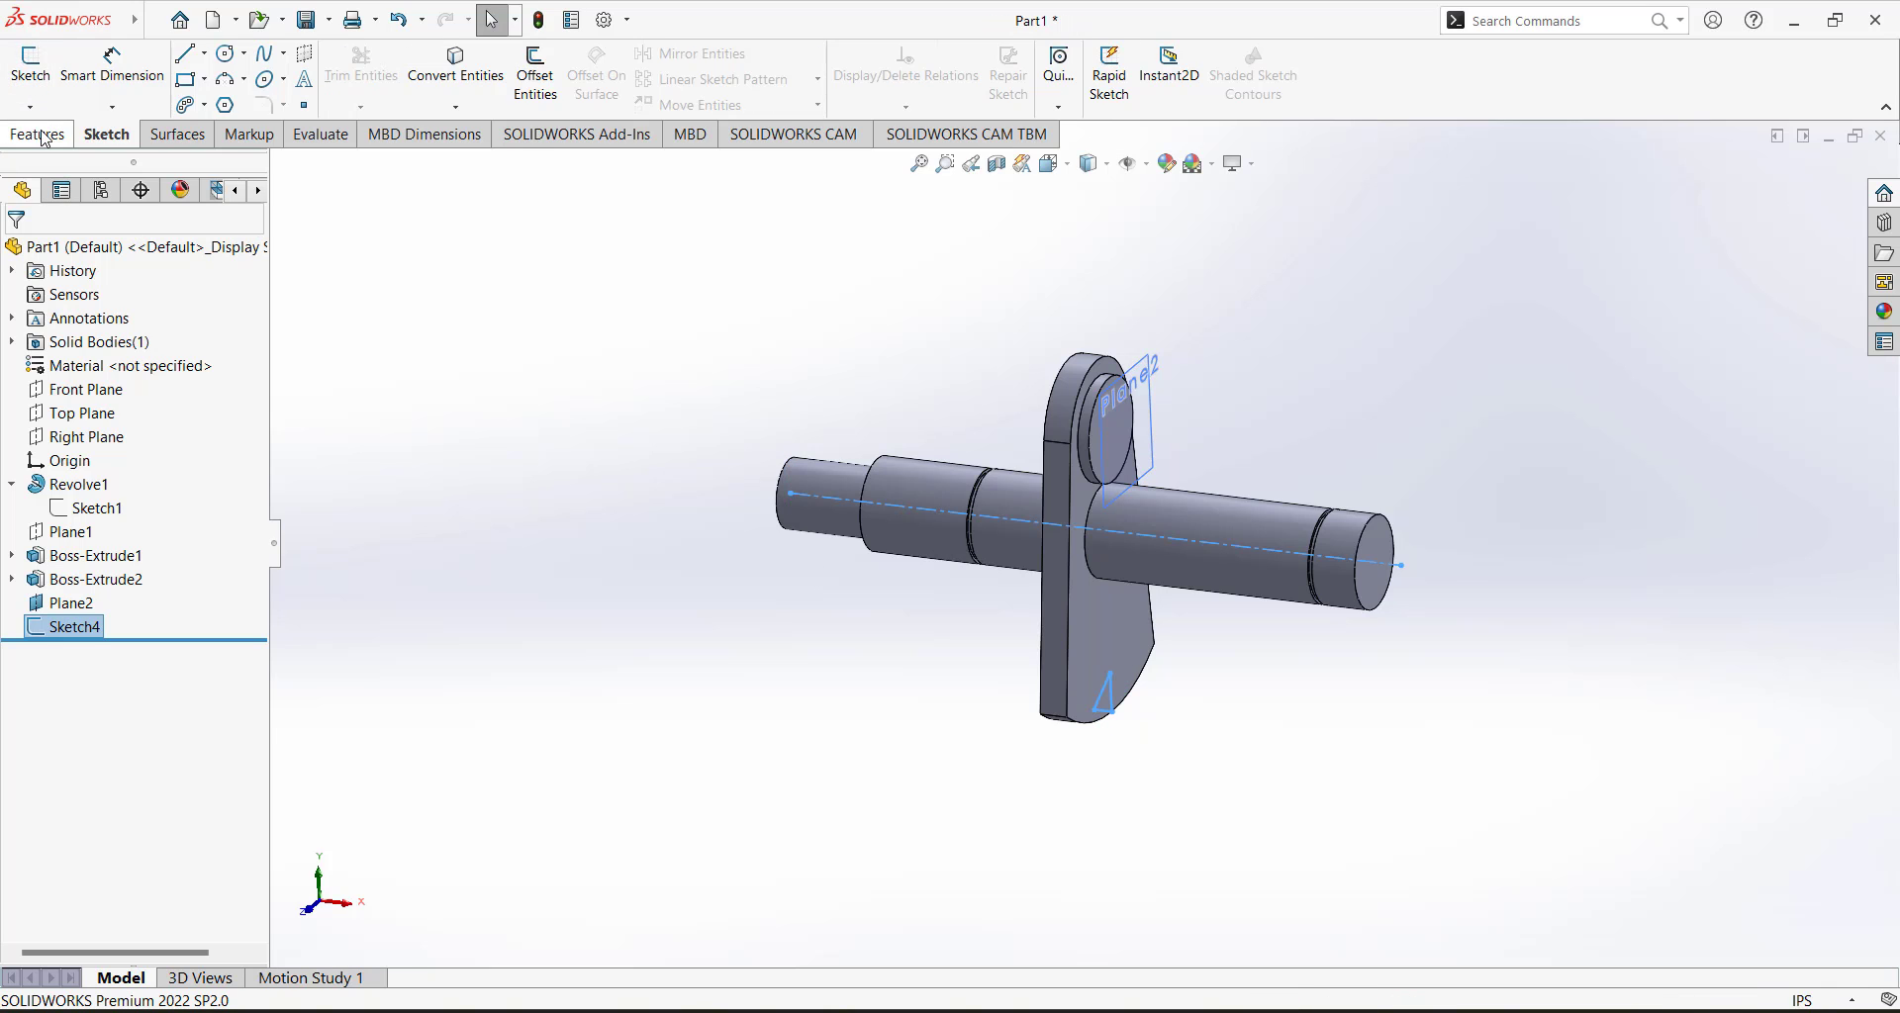
pyautogui.click(44, 136)
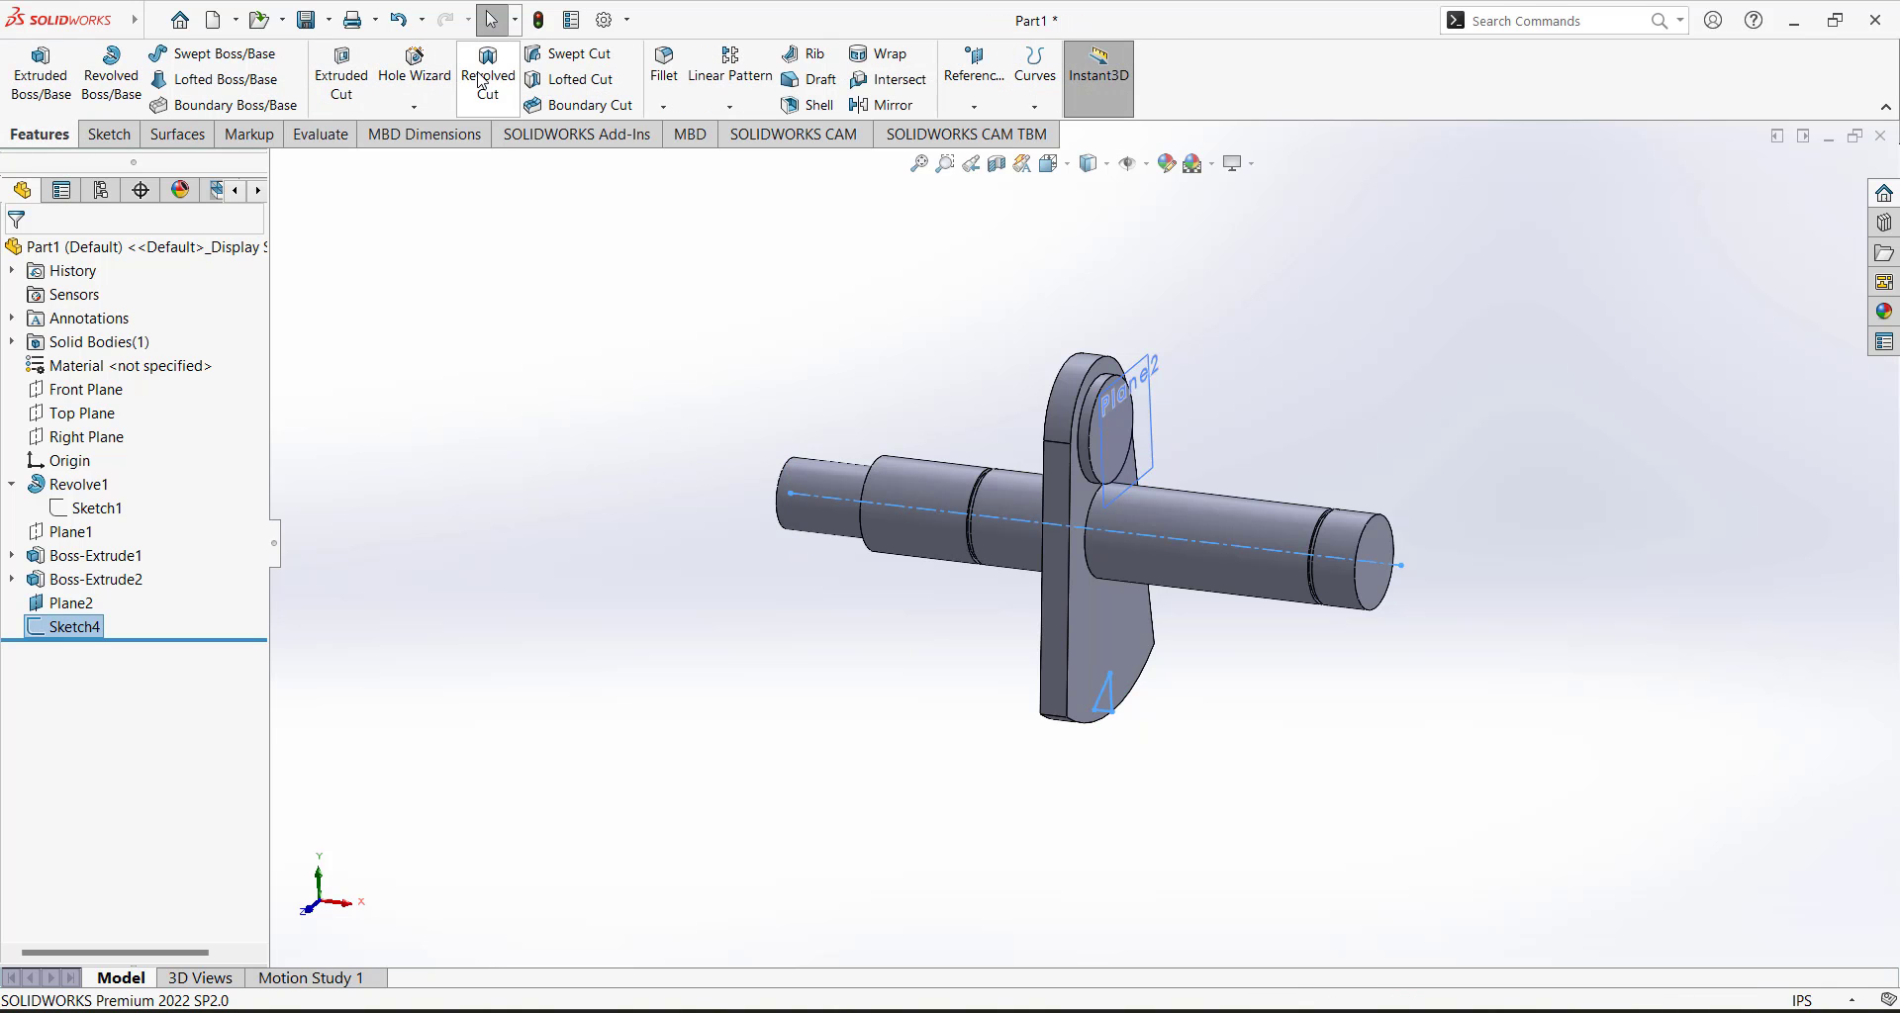
pyautogui.click(481, 81)
pyautogui.moveTo(901, 726); pyautogui.dragTo(852, 714, button='middle')
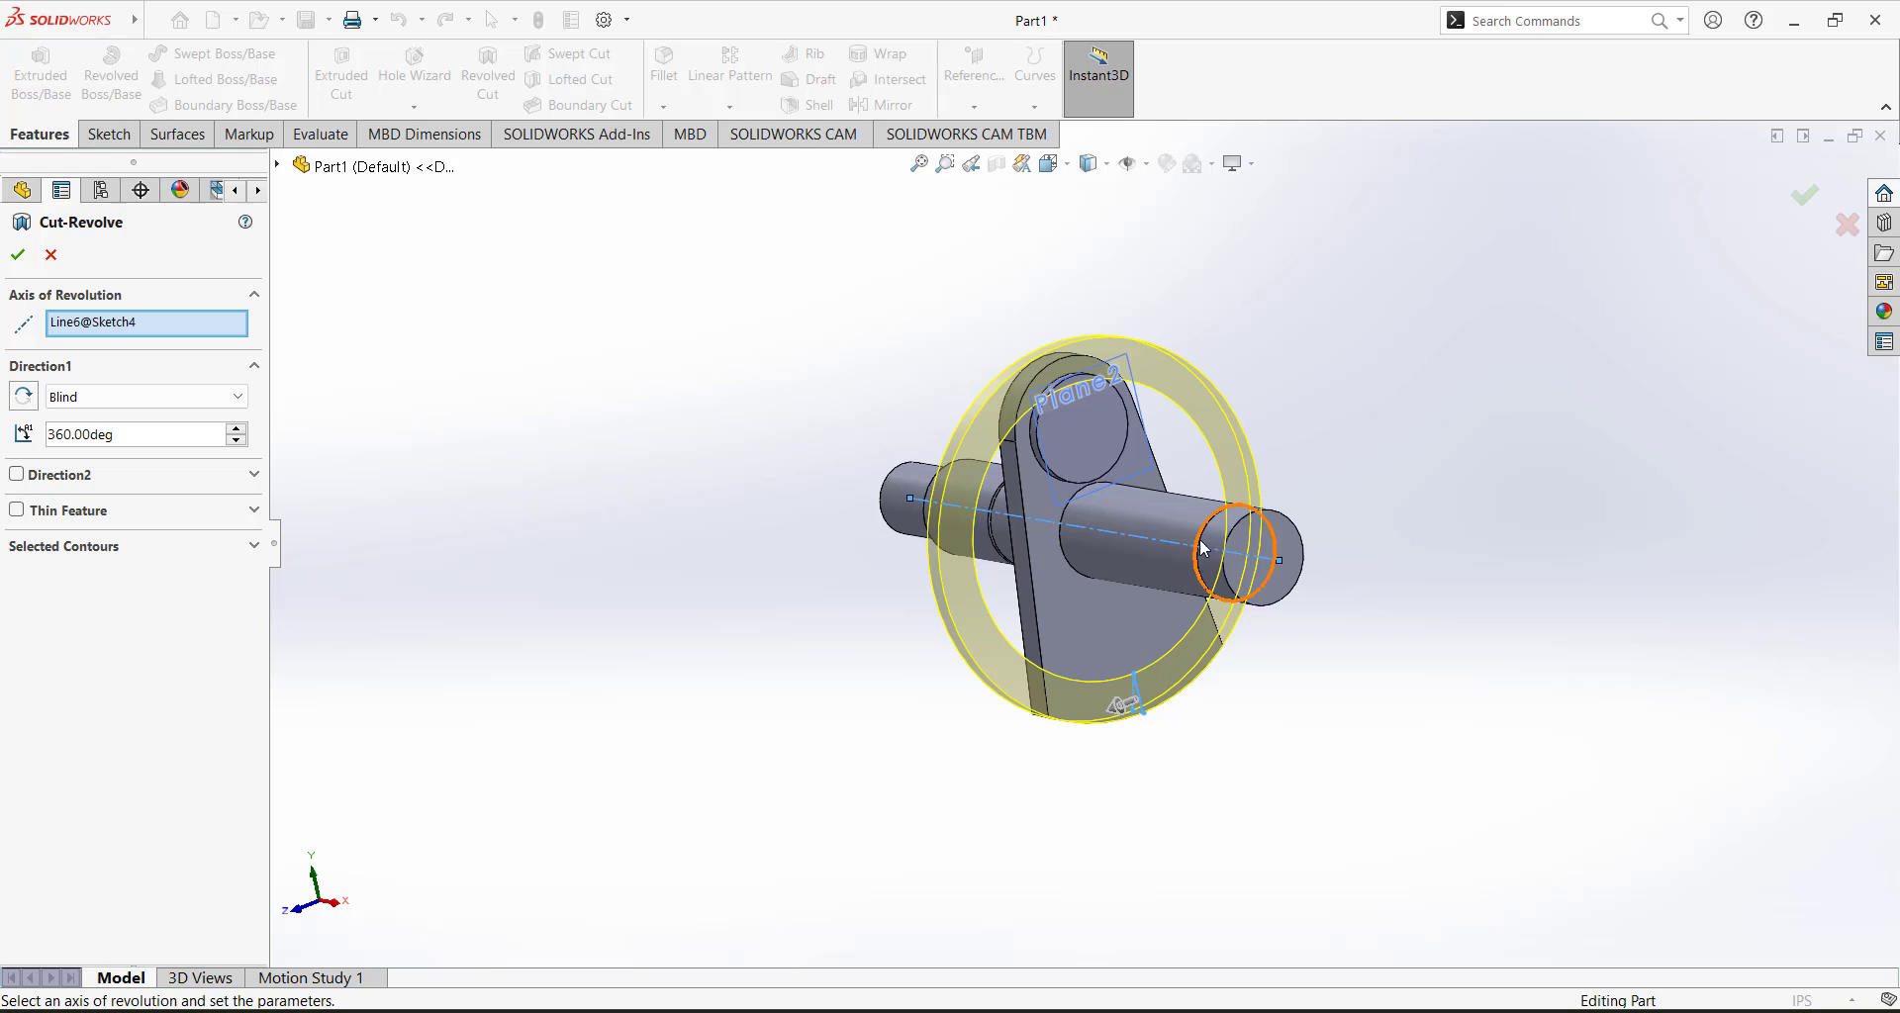
pyautogui.moveTo(947, 374); pyautogui.dragTo(926, 369, button='middle')
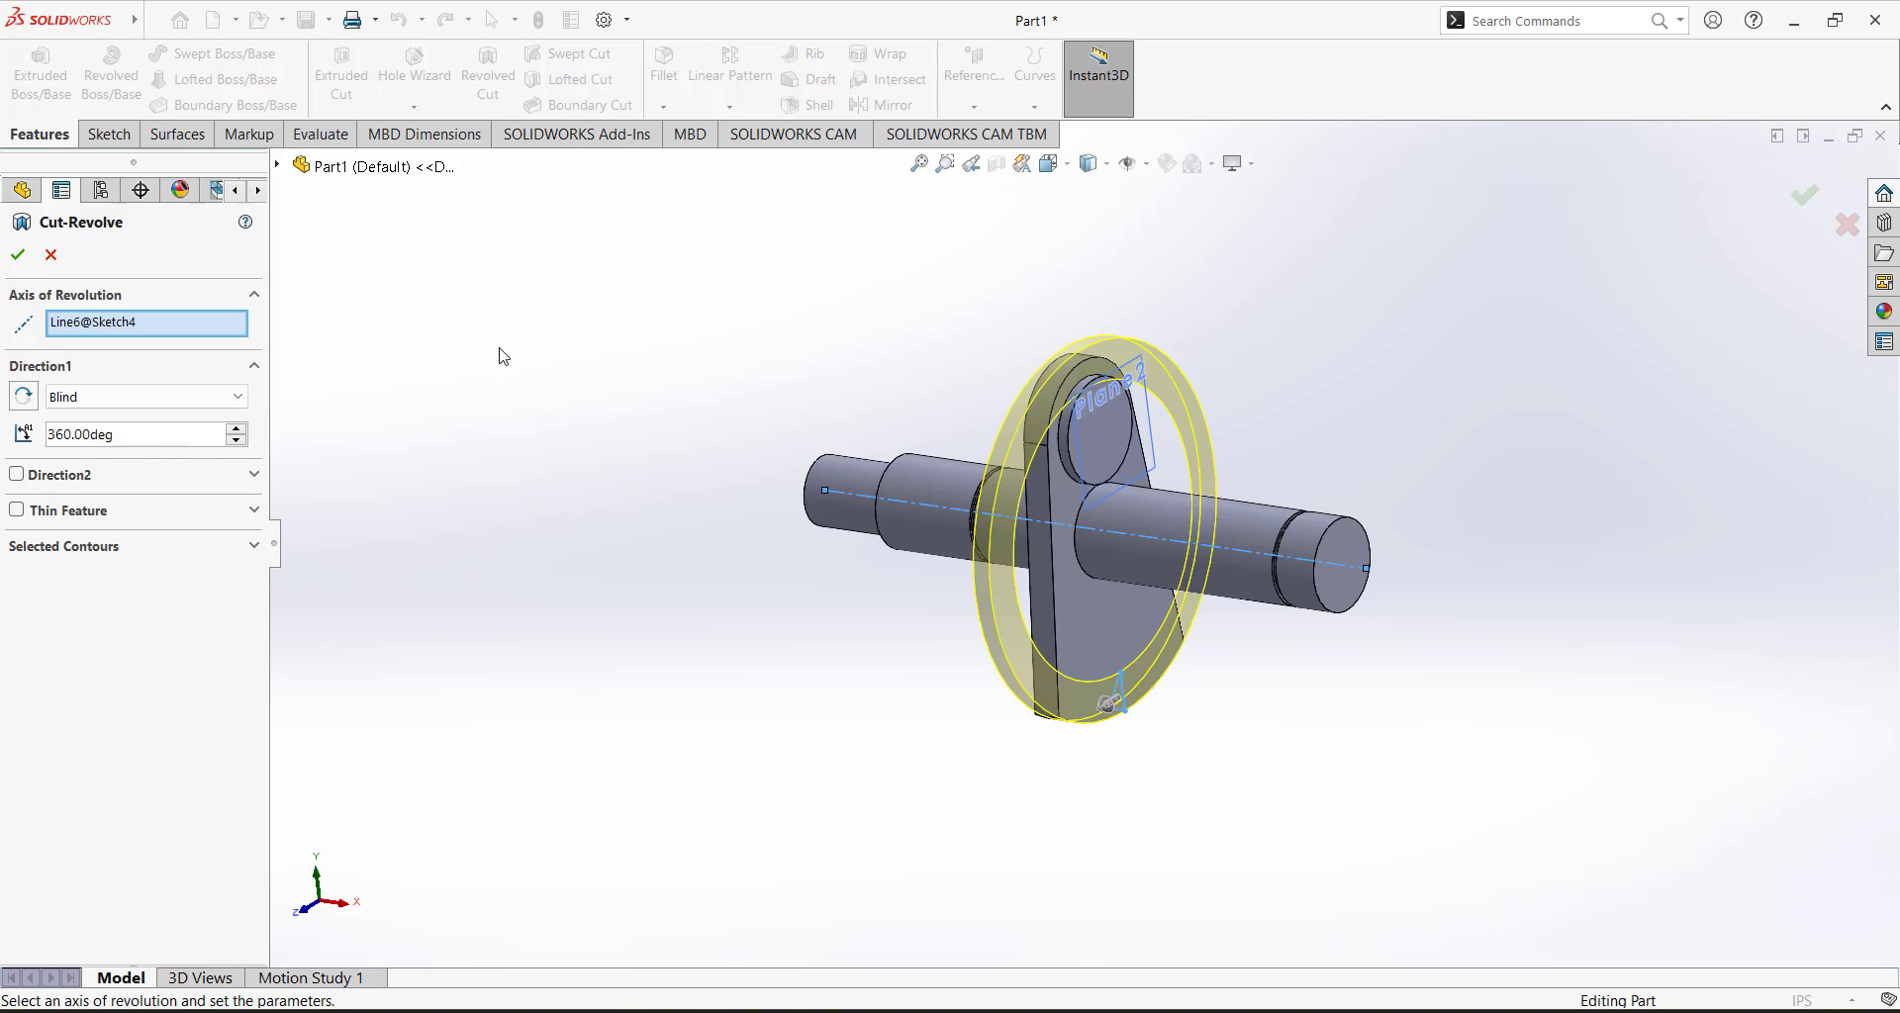
pyautogui.moveTo(630, 450); pyautogui.dragTo(737, 557, button='middle')
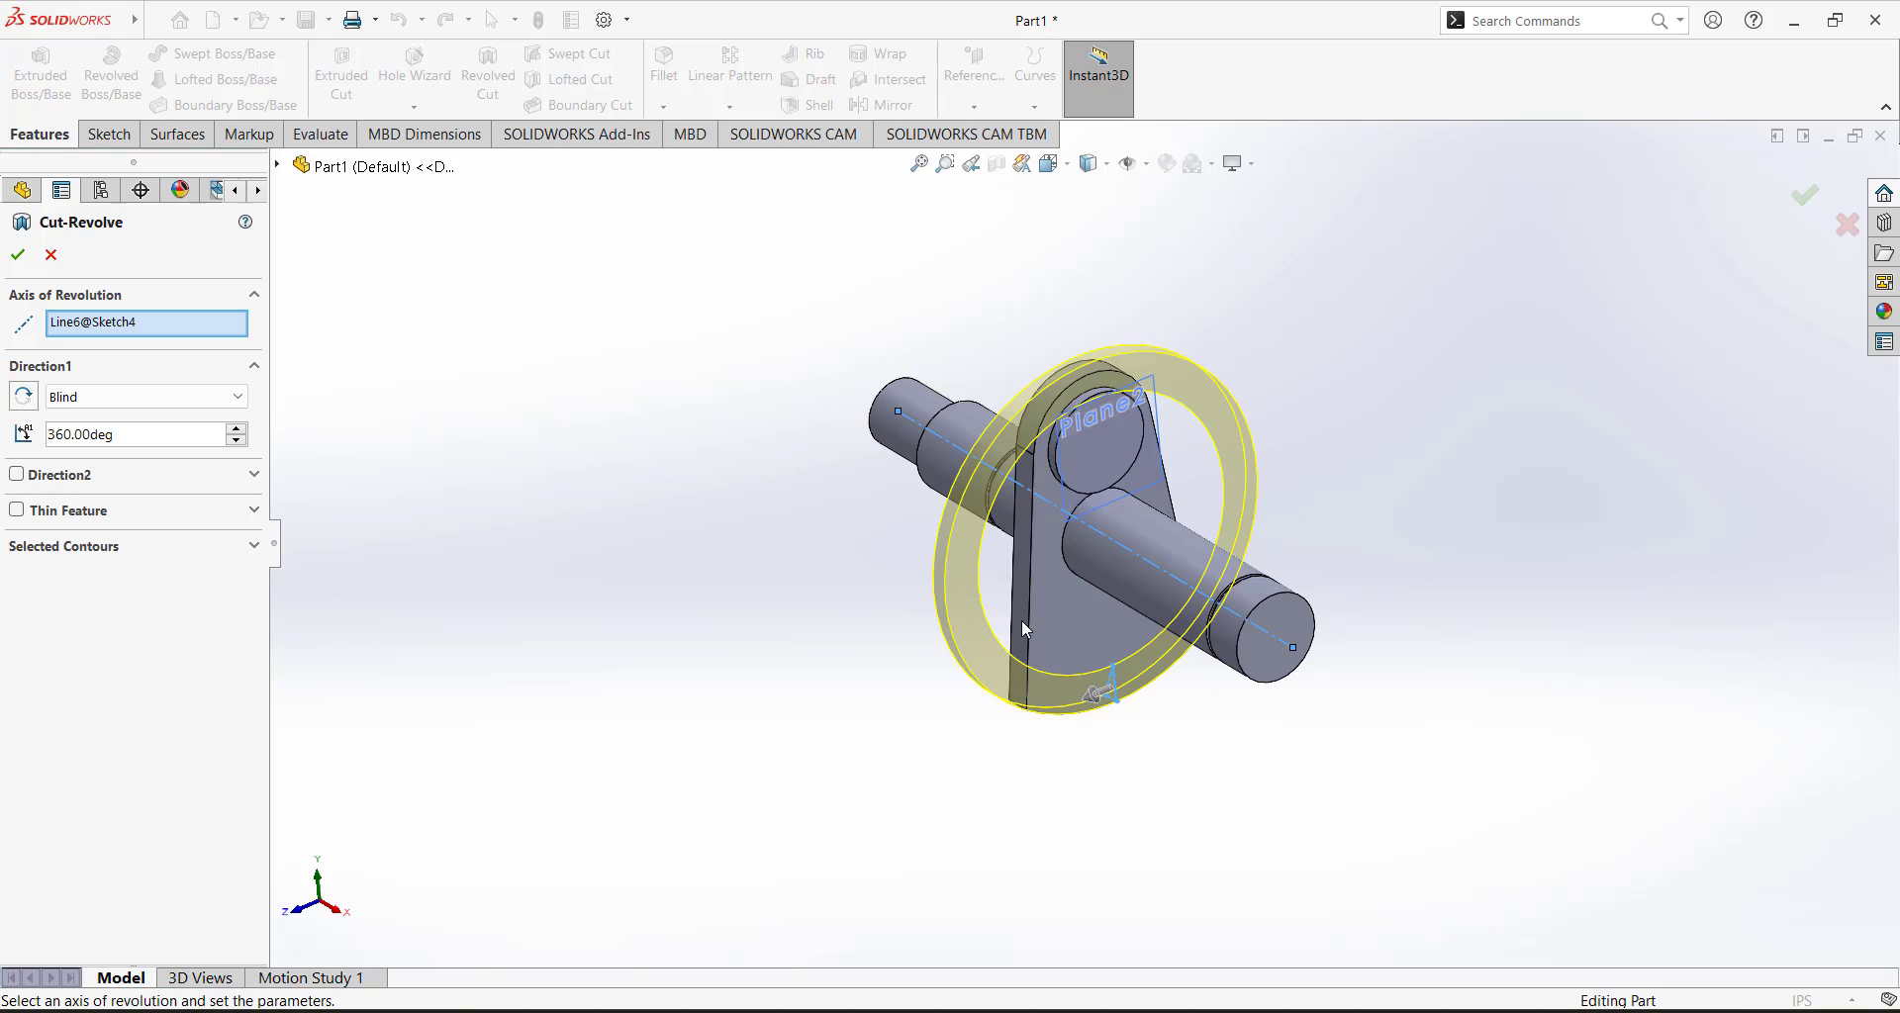
pyautogui.moveTo(1012, 627); pyautogui.dragTo(763, 780, button='middle')
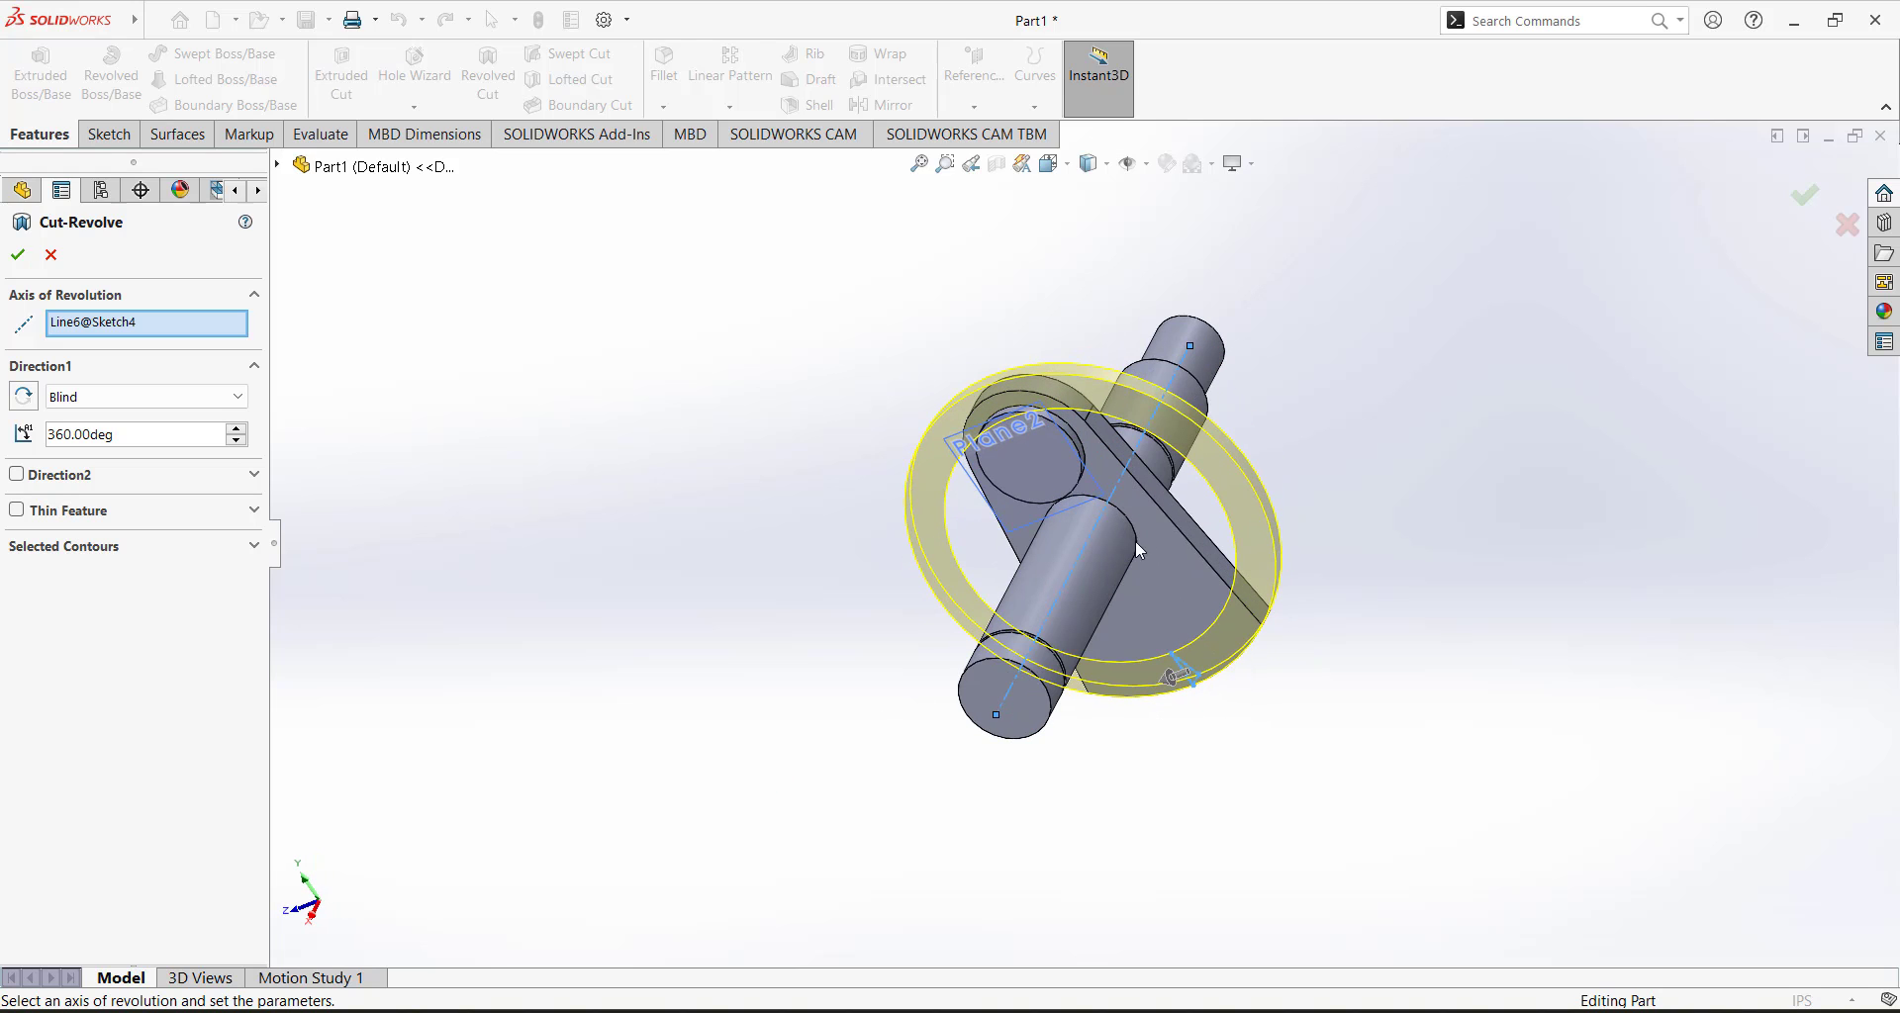
pyautogui.doubleClick(131, 432)
pyautogui.write('90')
pyautogui.press('Return')
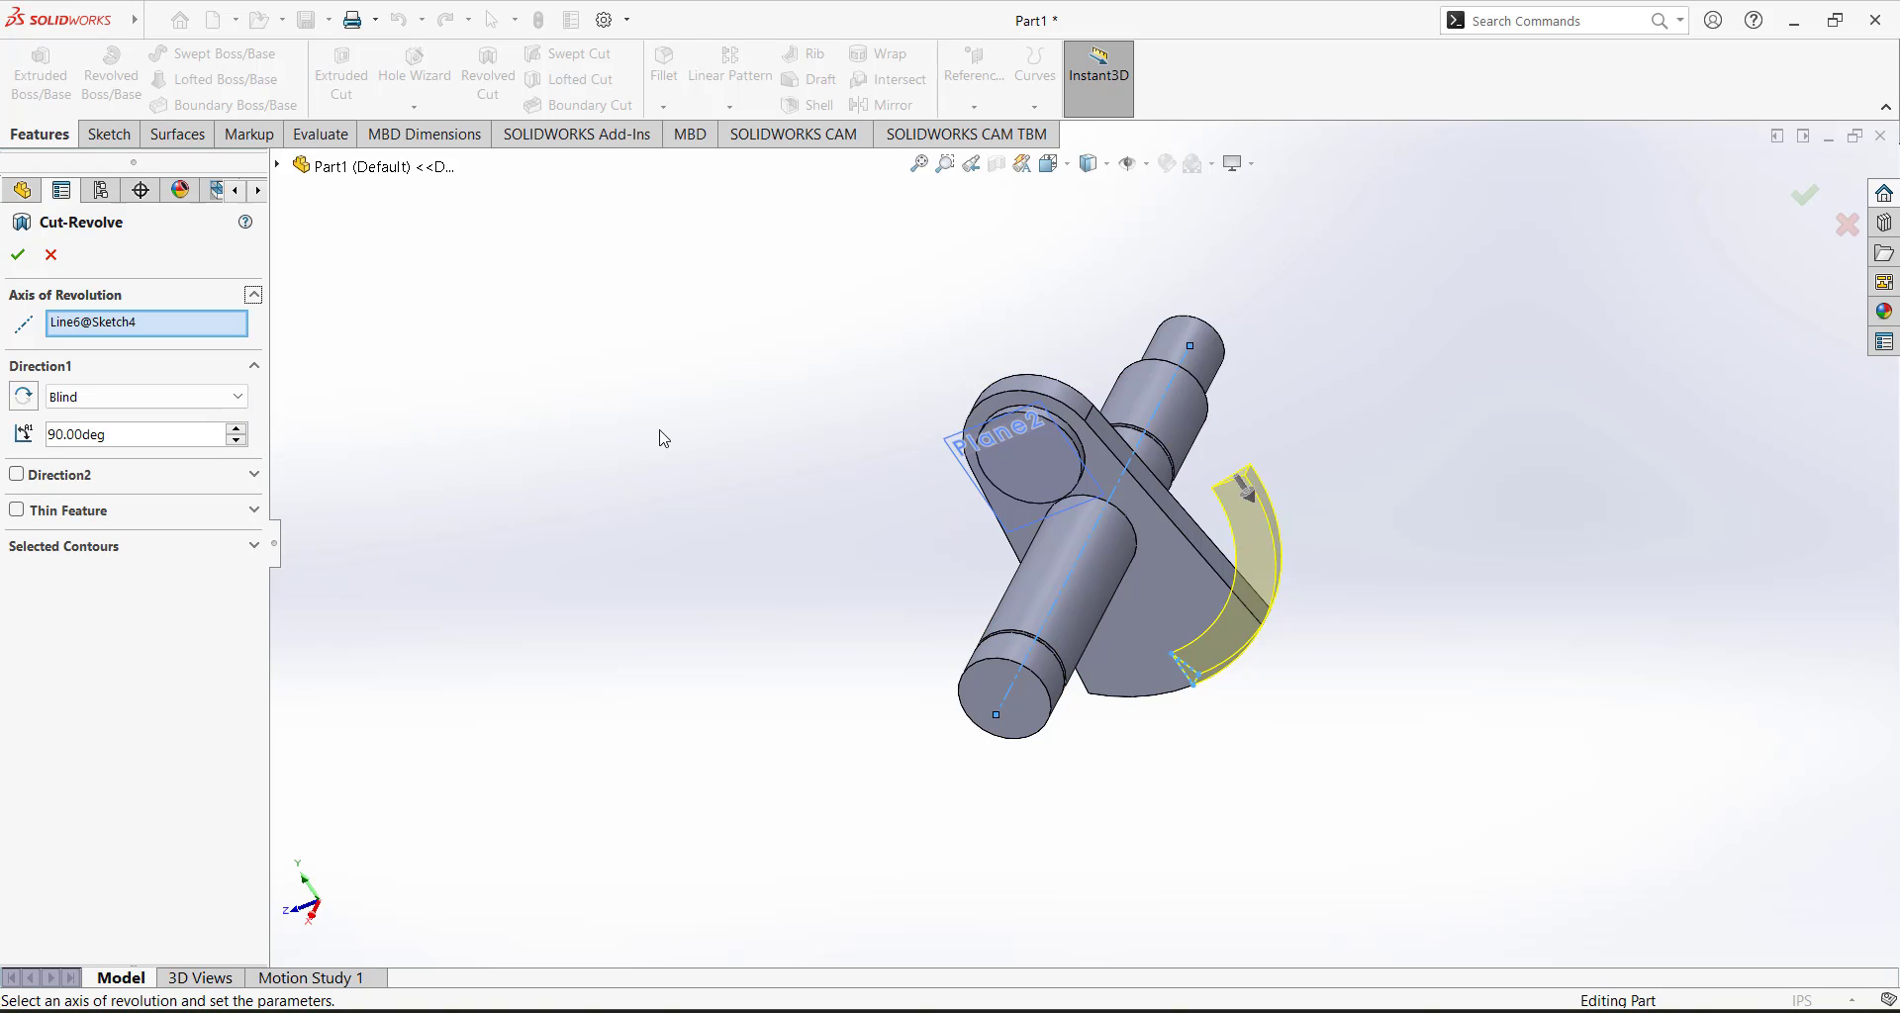
# Add a second direction of 90° to the revolved cut and complete the bevel on the web's lower end.
pyautogui.click(17, 475)
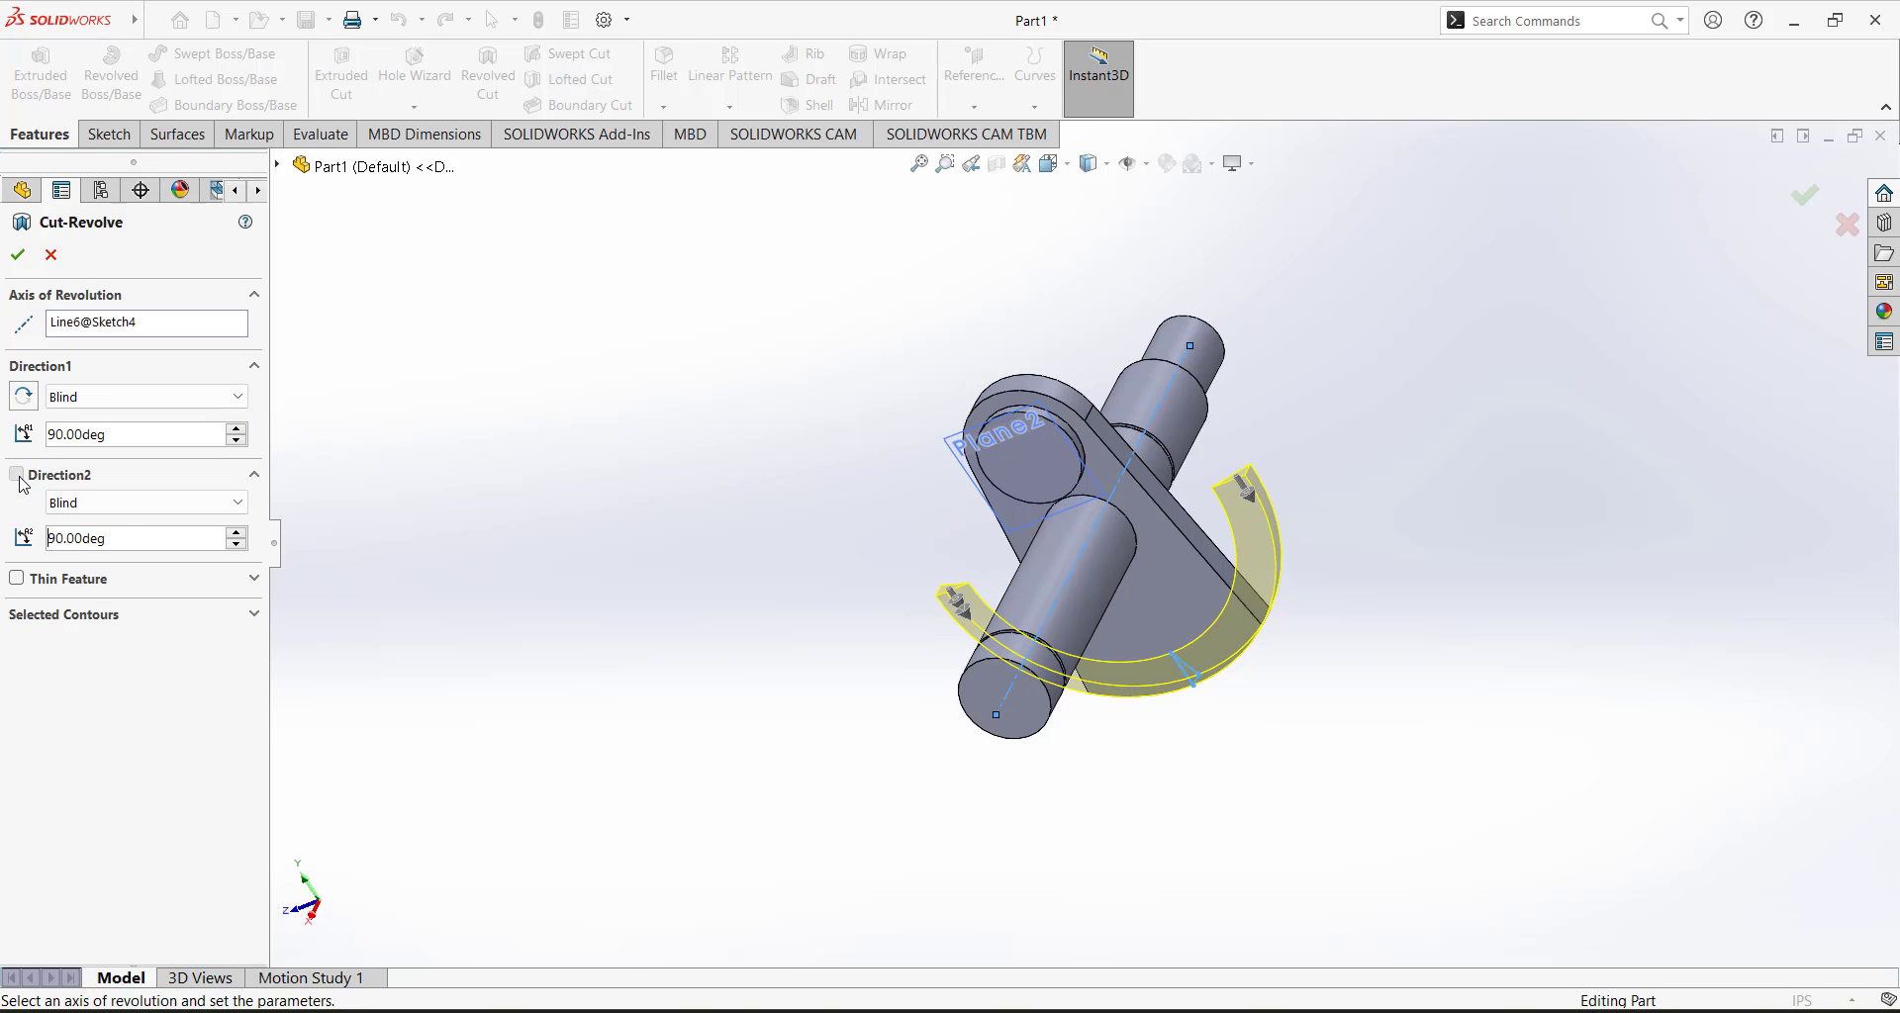
pyautogui.moveTo(478, 440); pyautogui.dragTo(763, 305, button='middle')
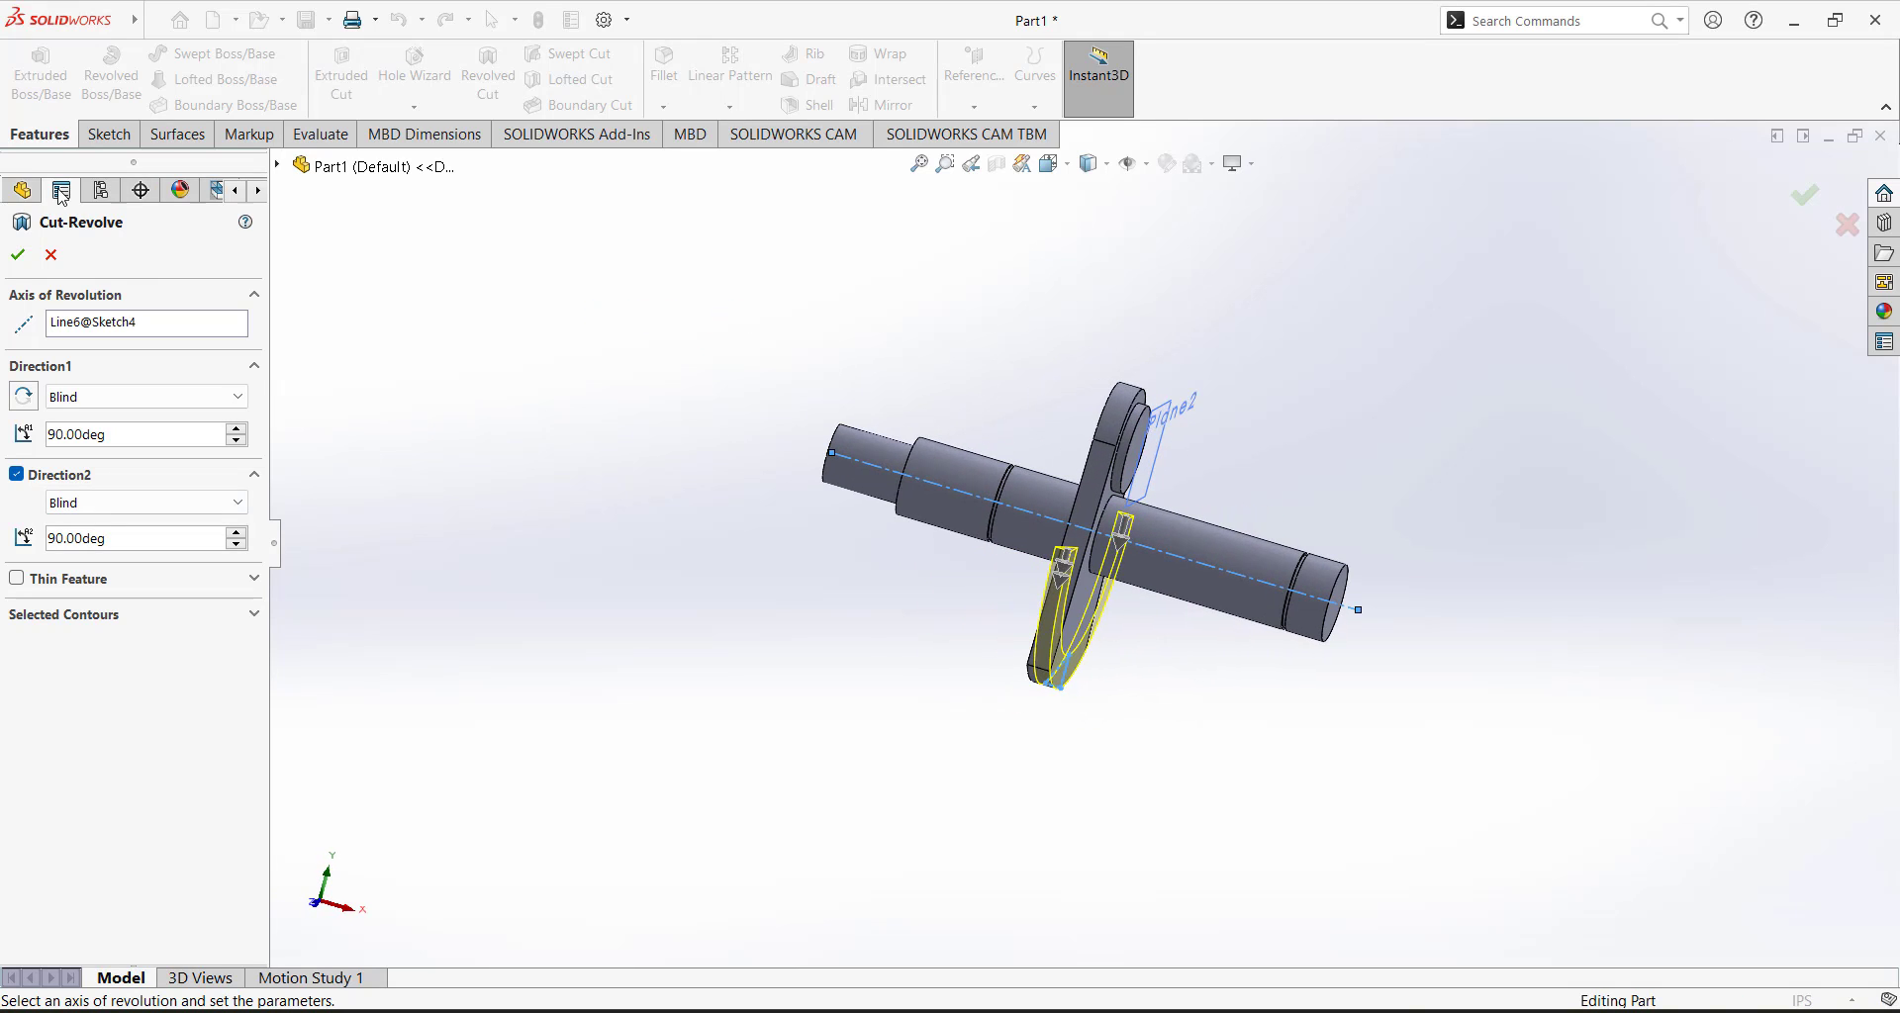
pyautogui.click(18, 255)
pyautogui.moveTo(712, 552); pyautogui.dragTo(696, 643, button='middle')
pyautogui.scroll(-2, 1365, 417)
pyautogui.scroll(2, 1335, 418)
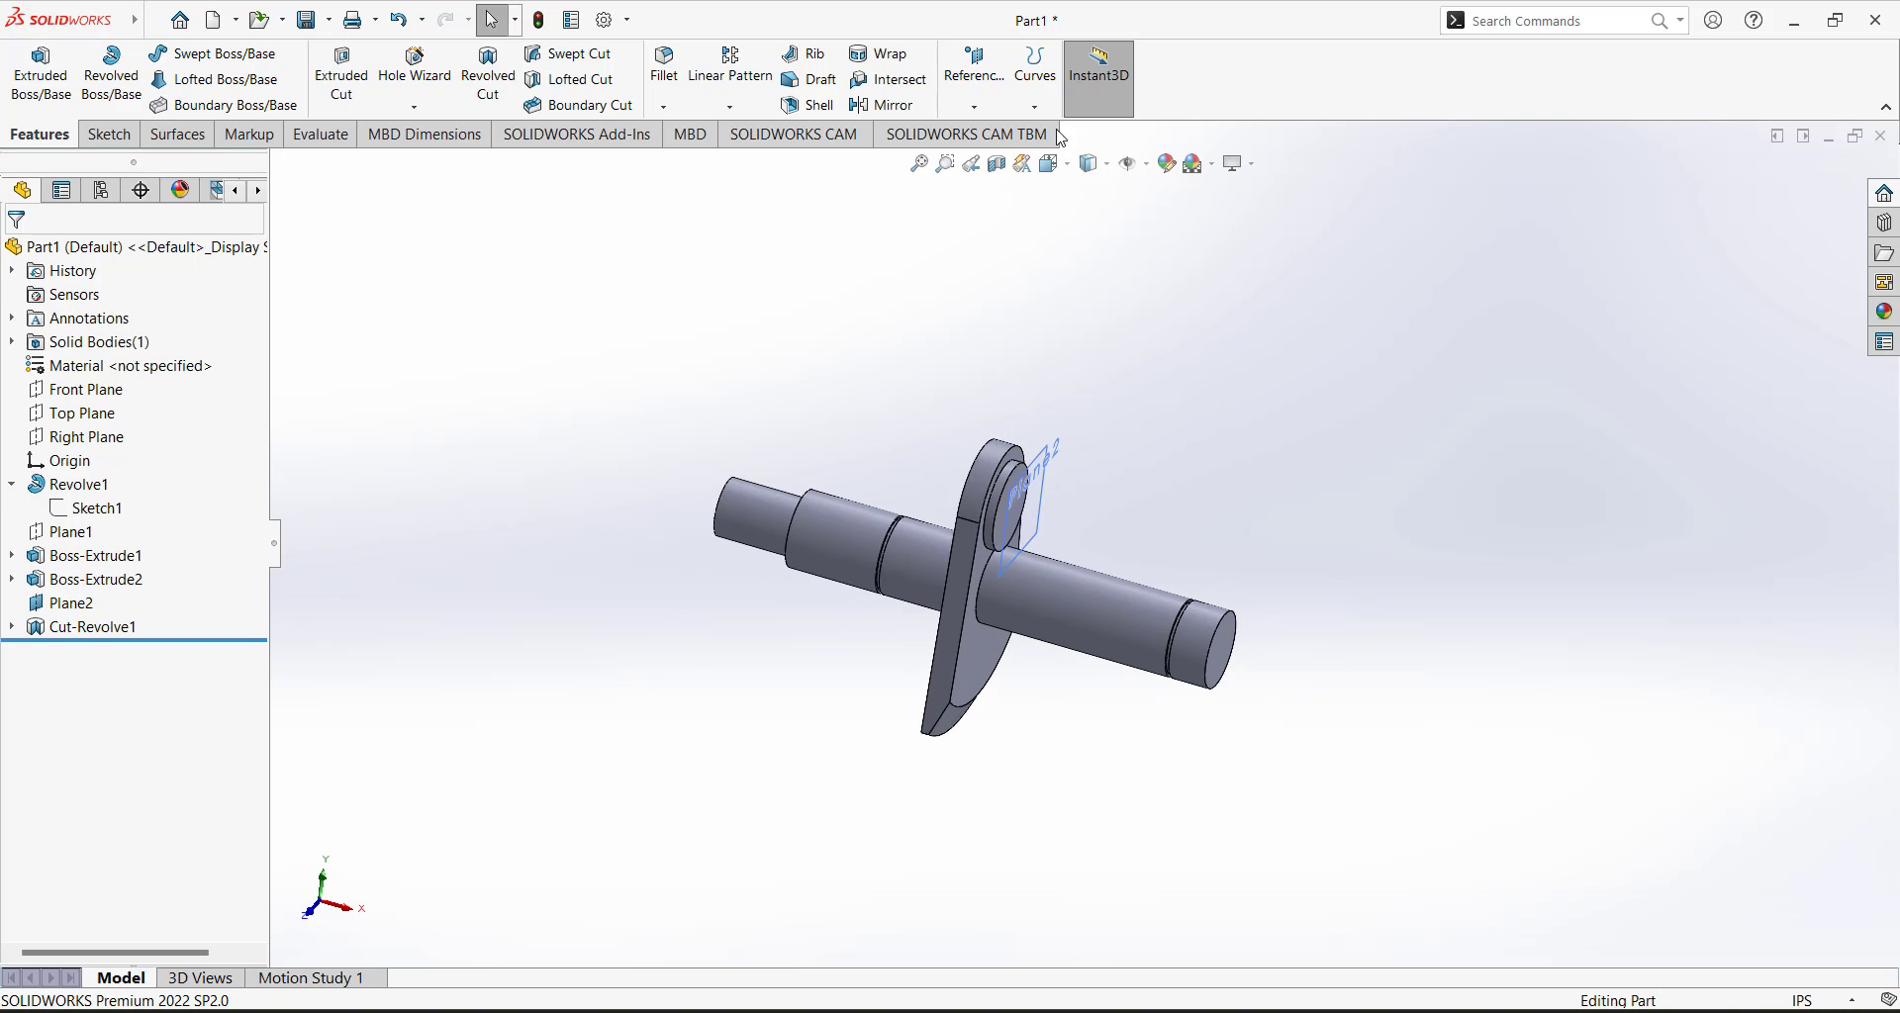
# Mirror the web extrusion, its round boss and the revolved bevel cut about the offset plane Plane2.
pyautogui.click(892, 100)
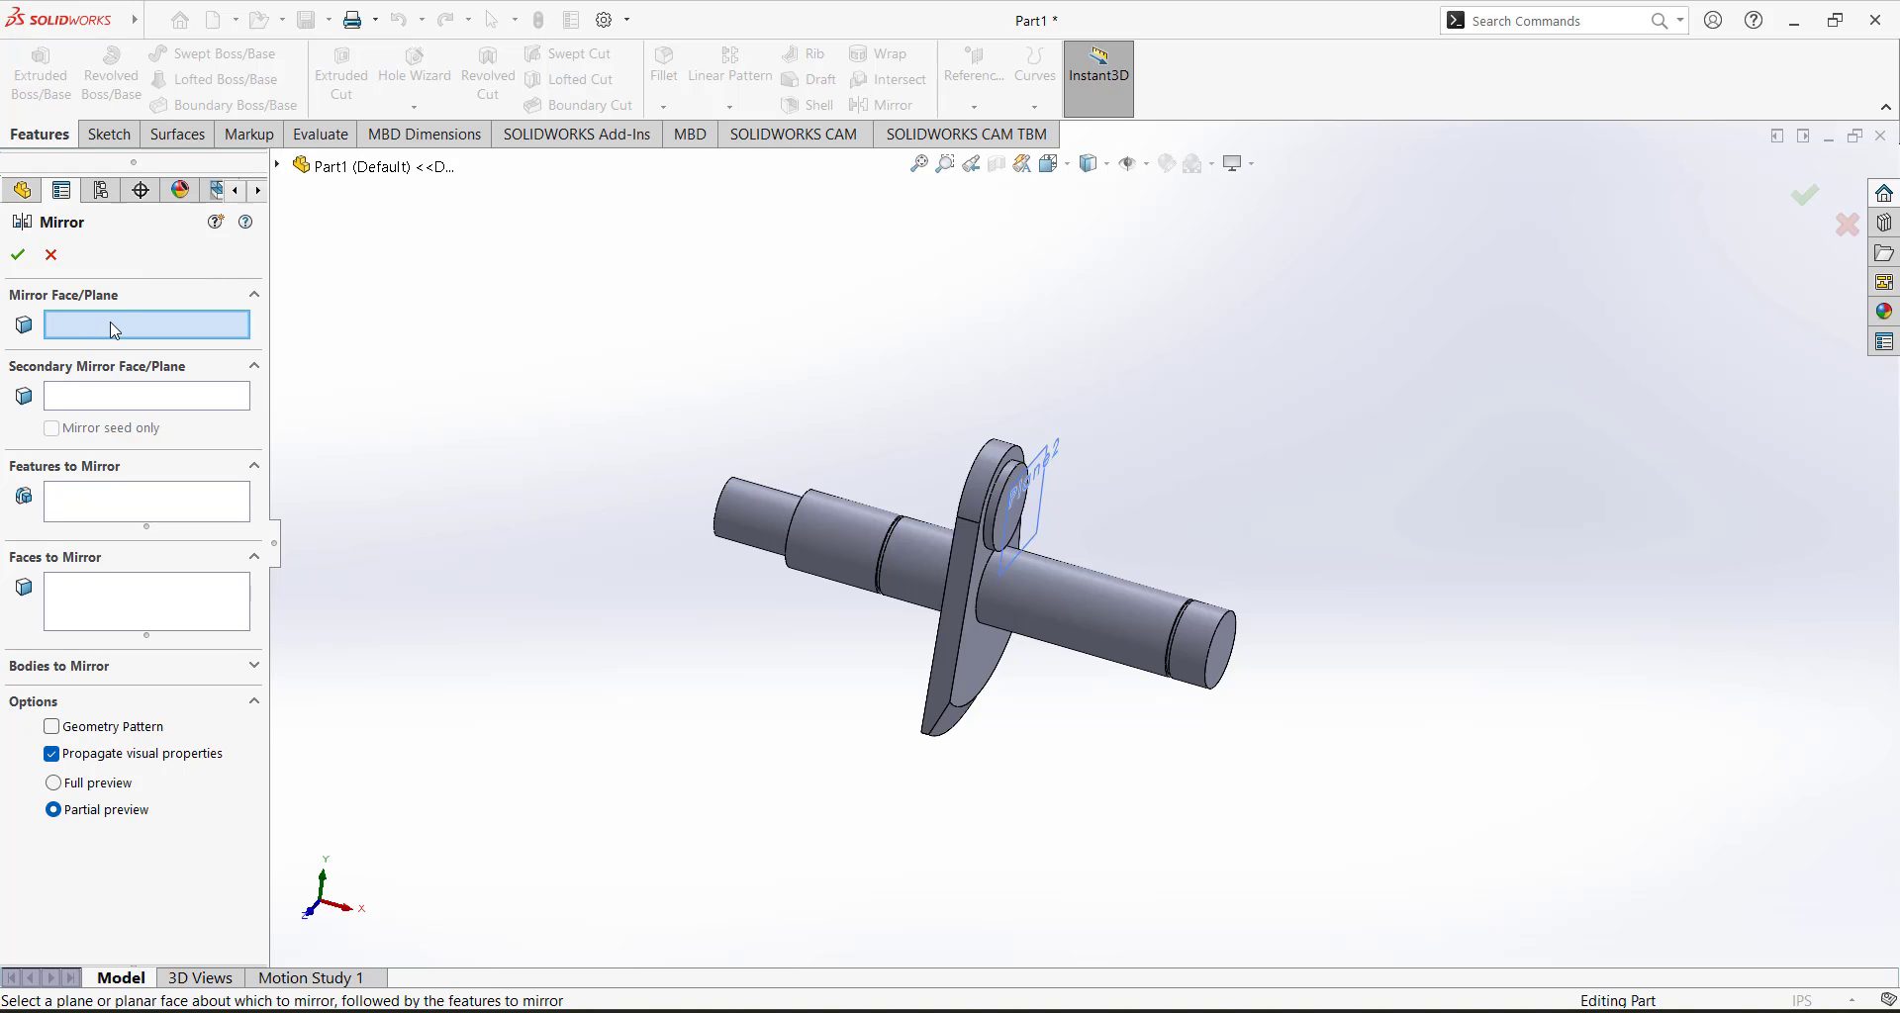
pyautogui.moveTo(1140, 332)
pyautogui.mouseDown(button='middle')
pyautogui.moveTo(1116, 327)
pyautogui.moveTo(1115, 356)
pyautogui.mouseUp(button='middle')
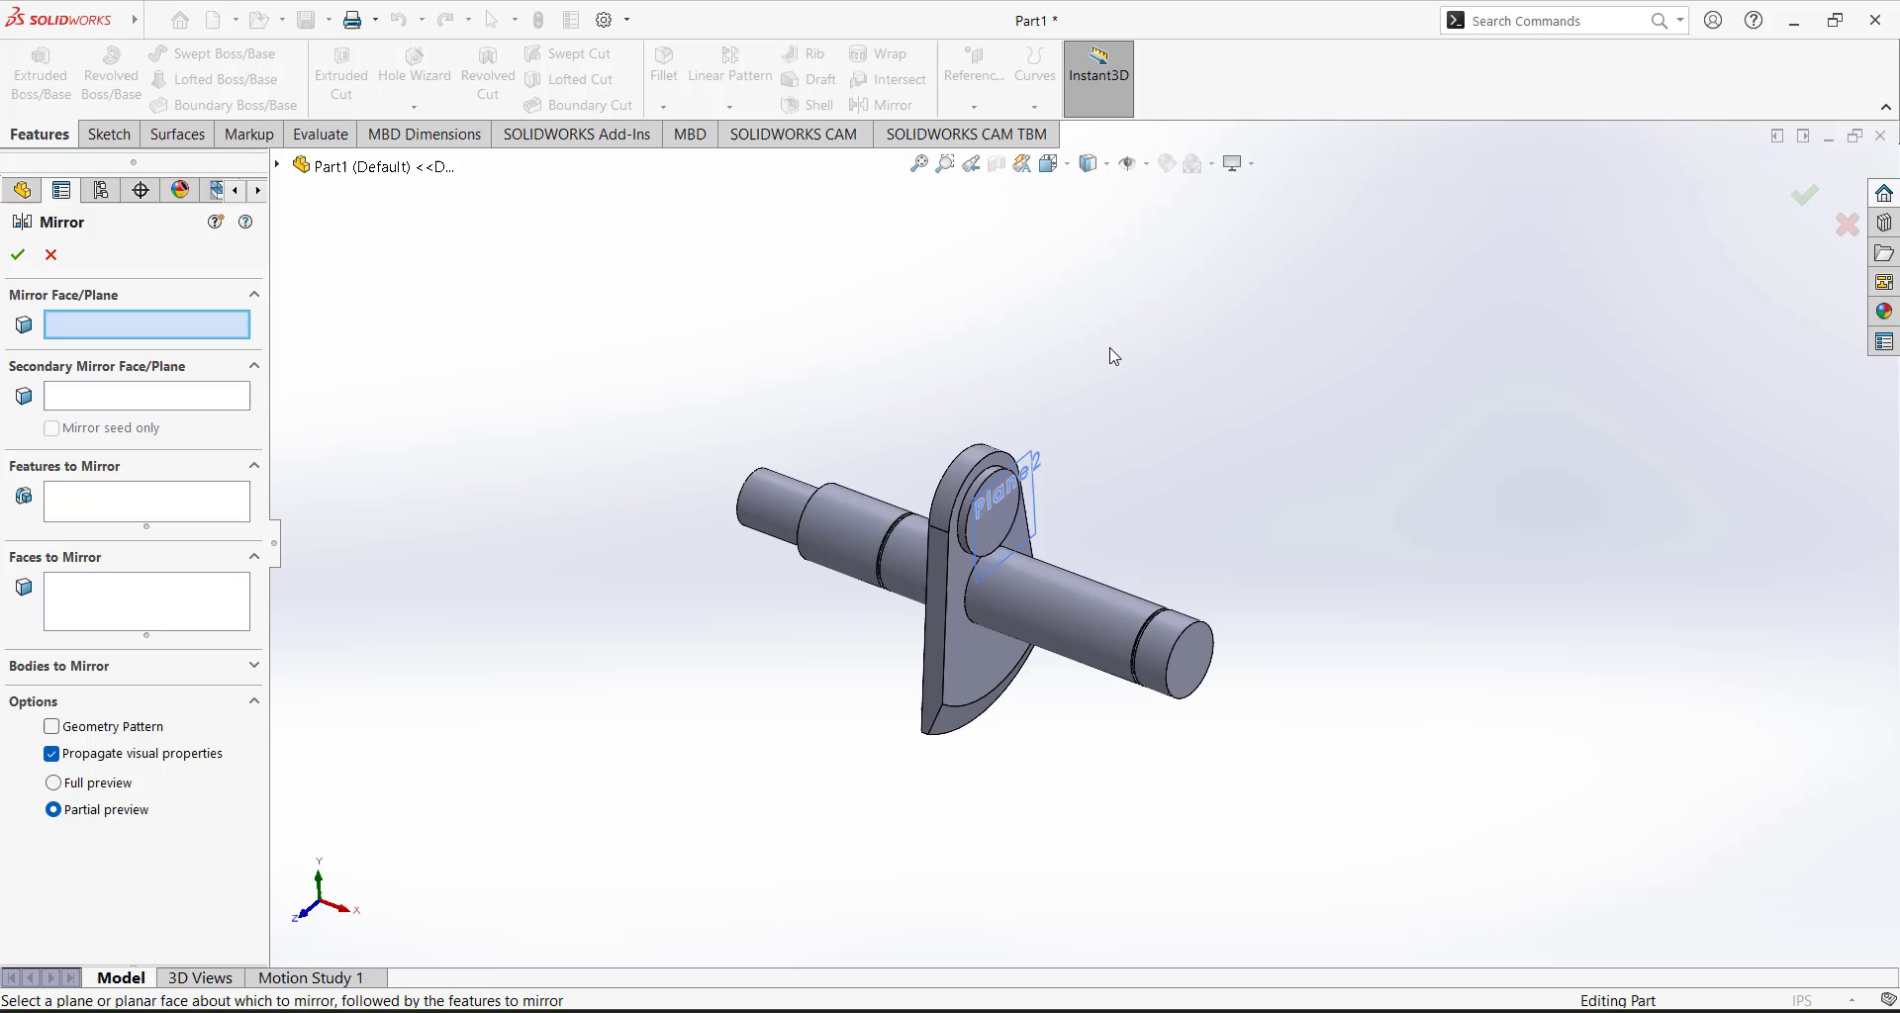
pyautogui.click(1035, 509)
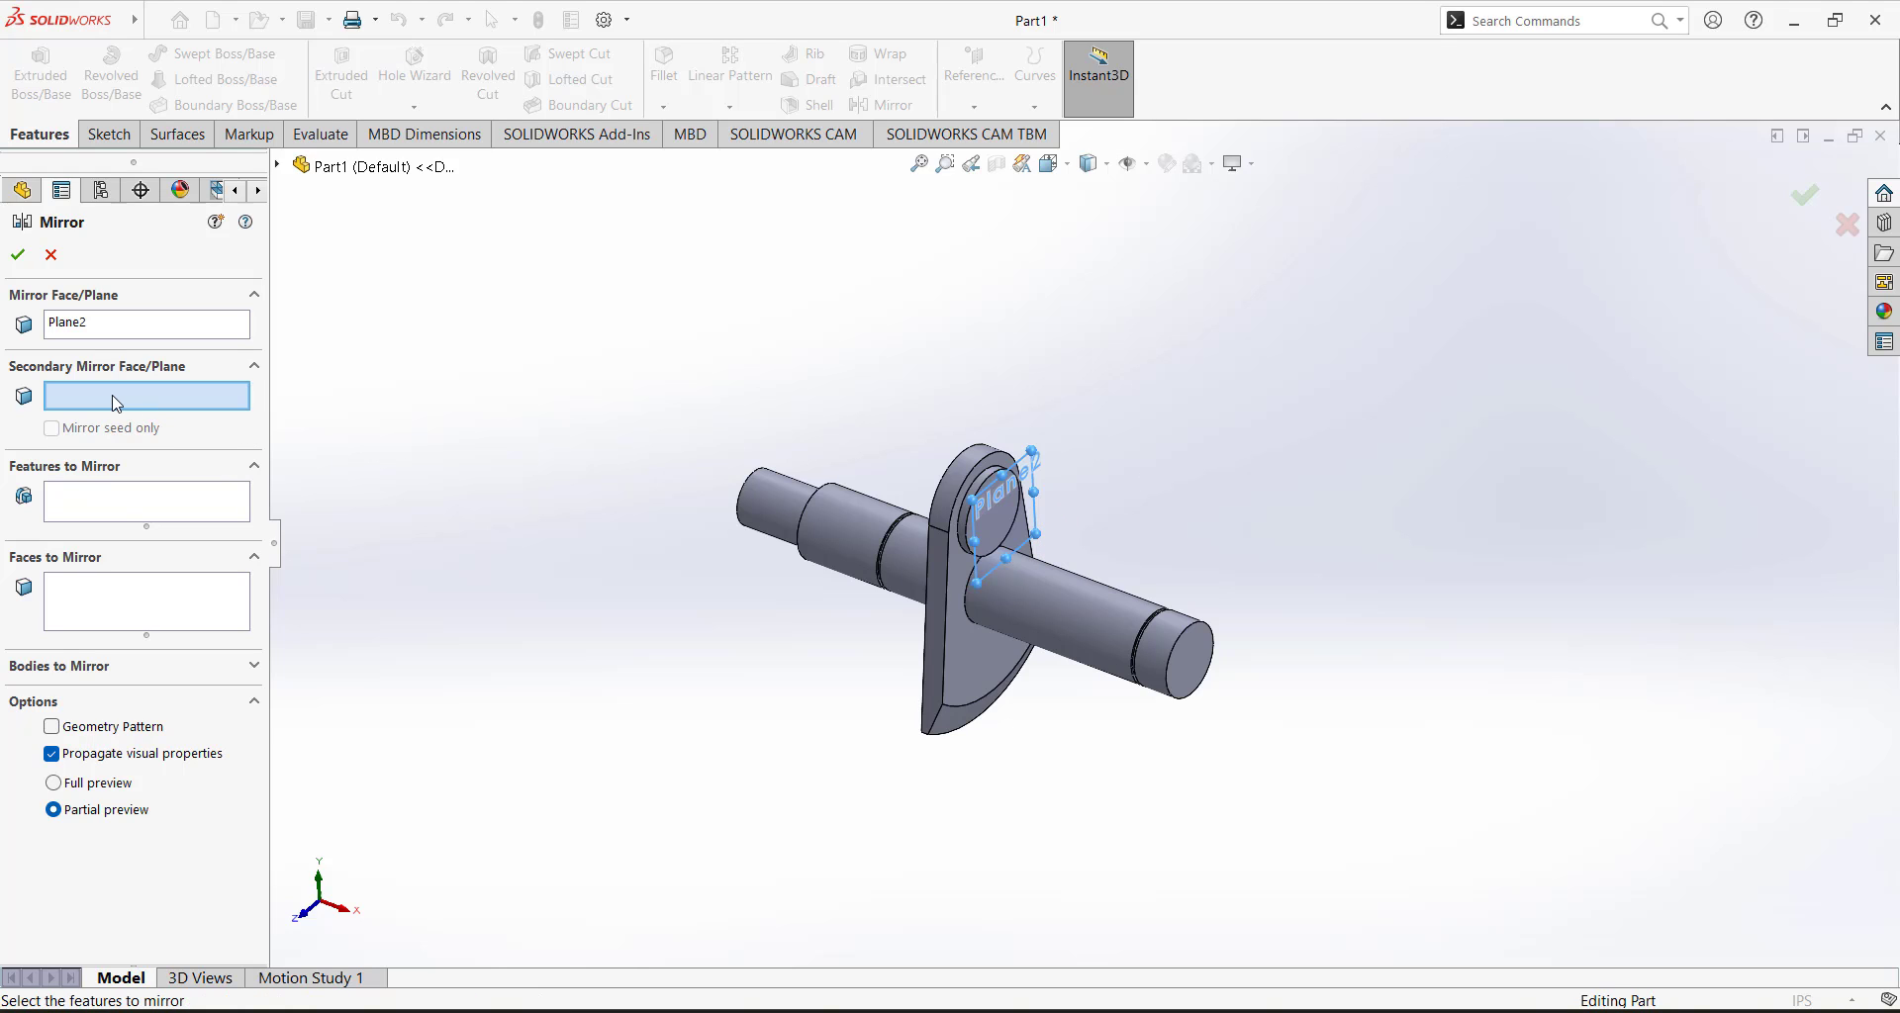
pyautogui.click(110, 505)
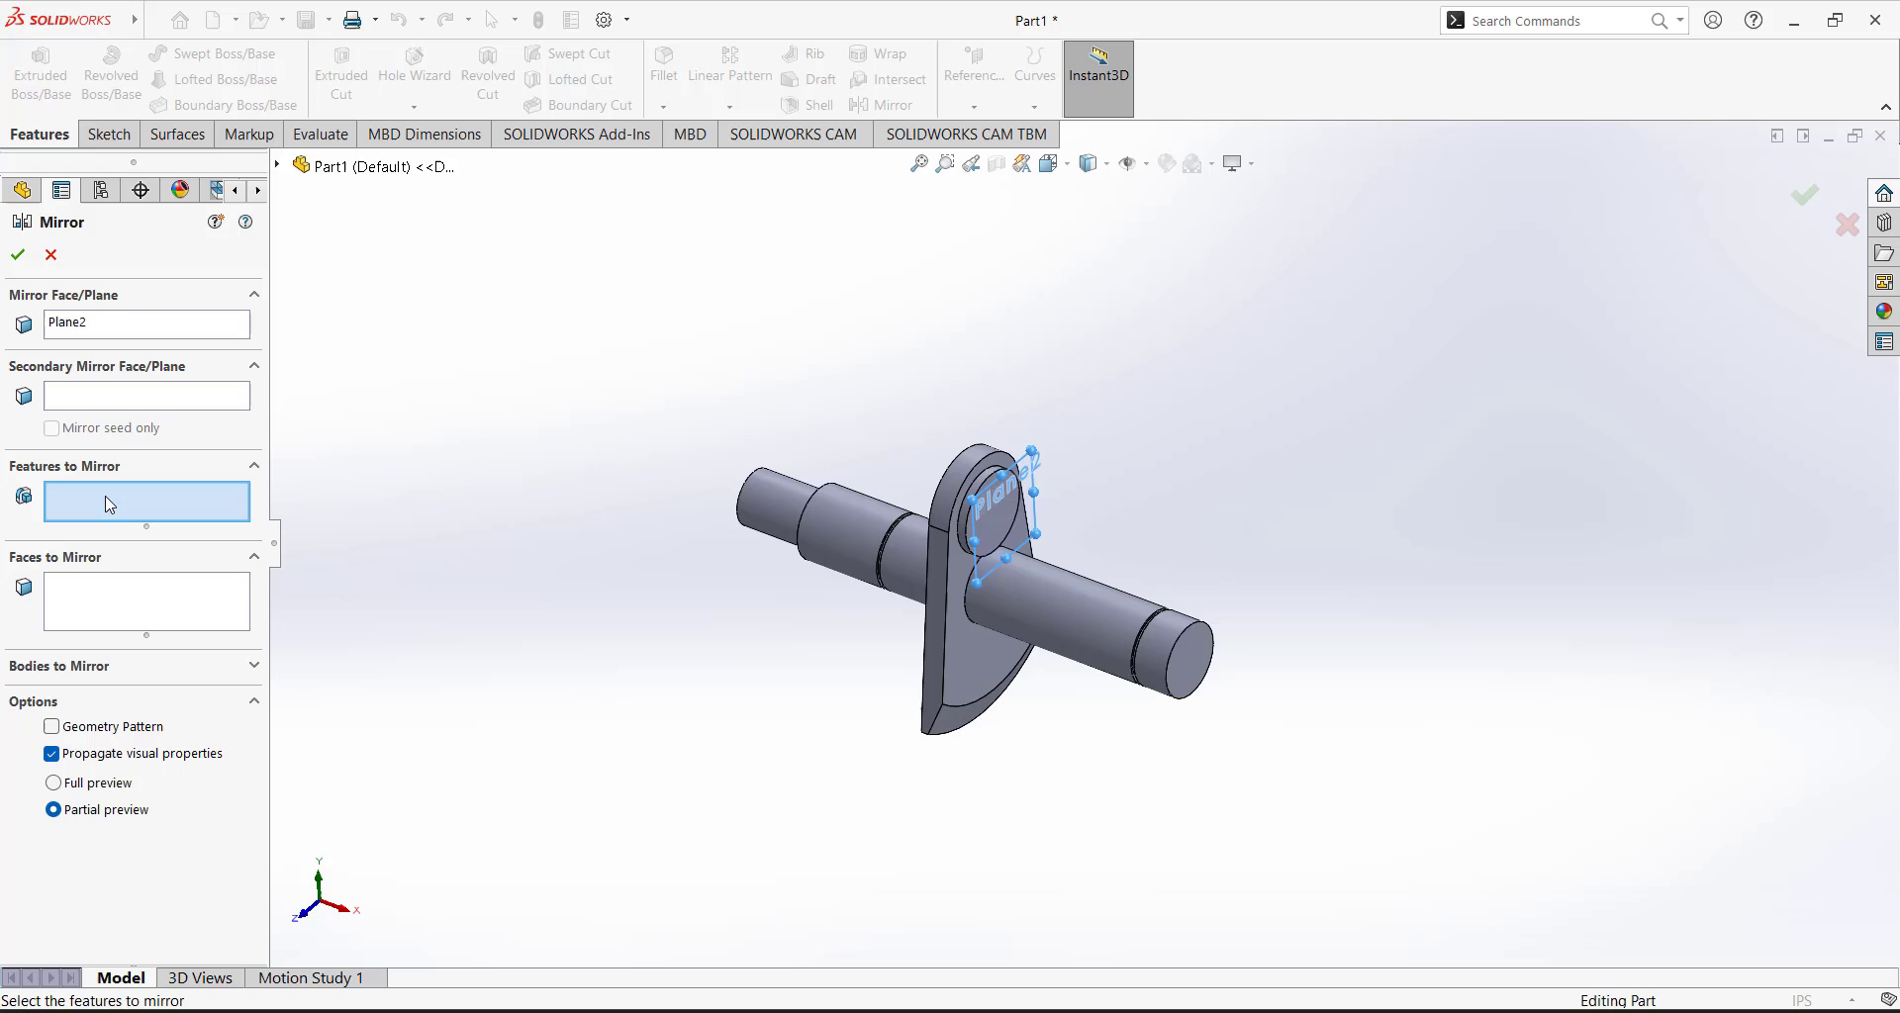
pyautogui.click(281, 166)
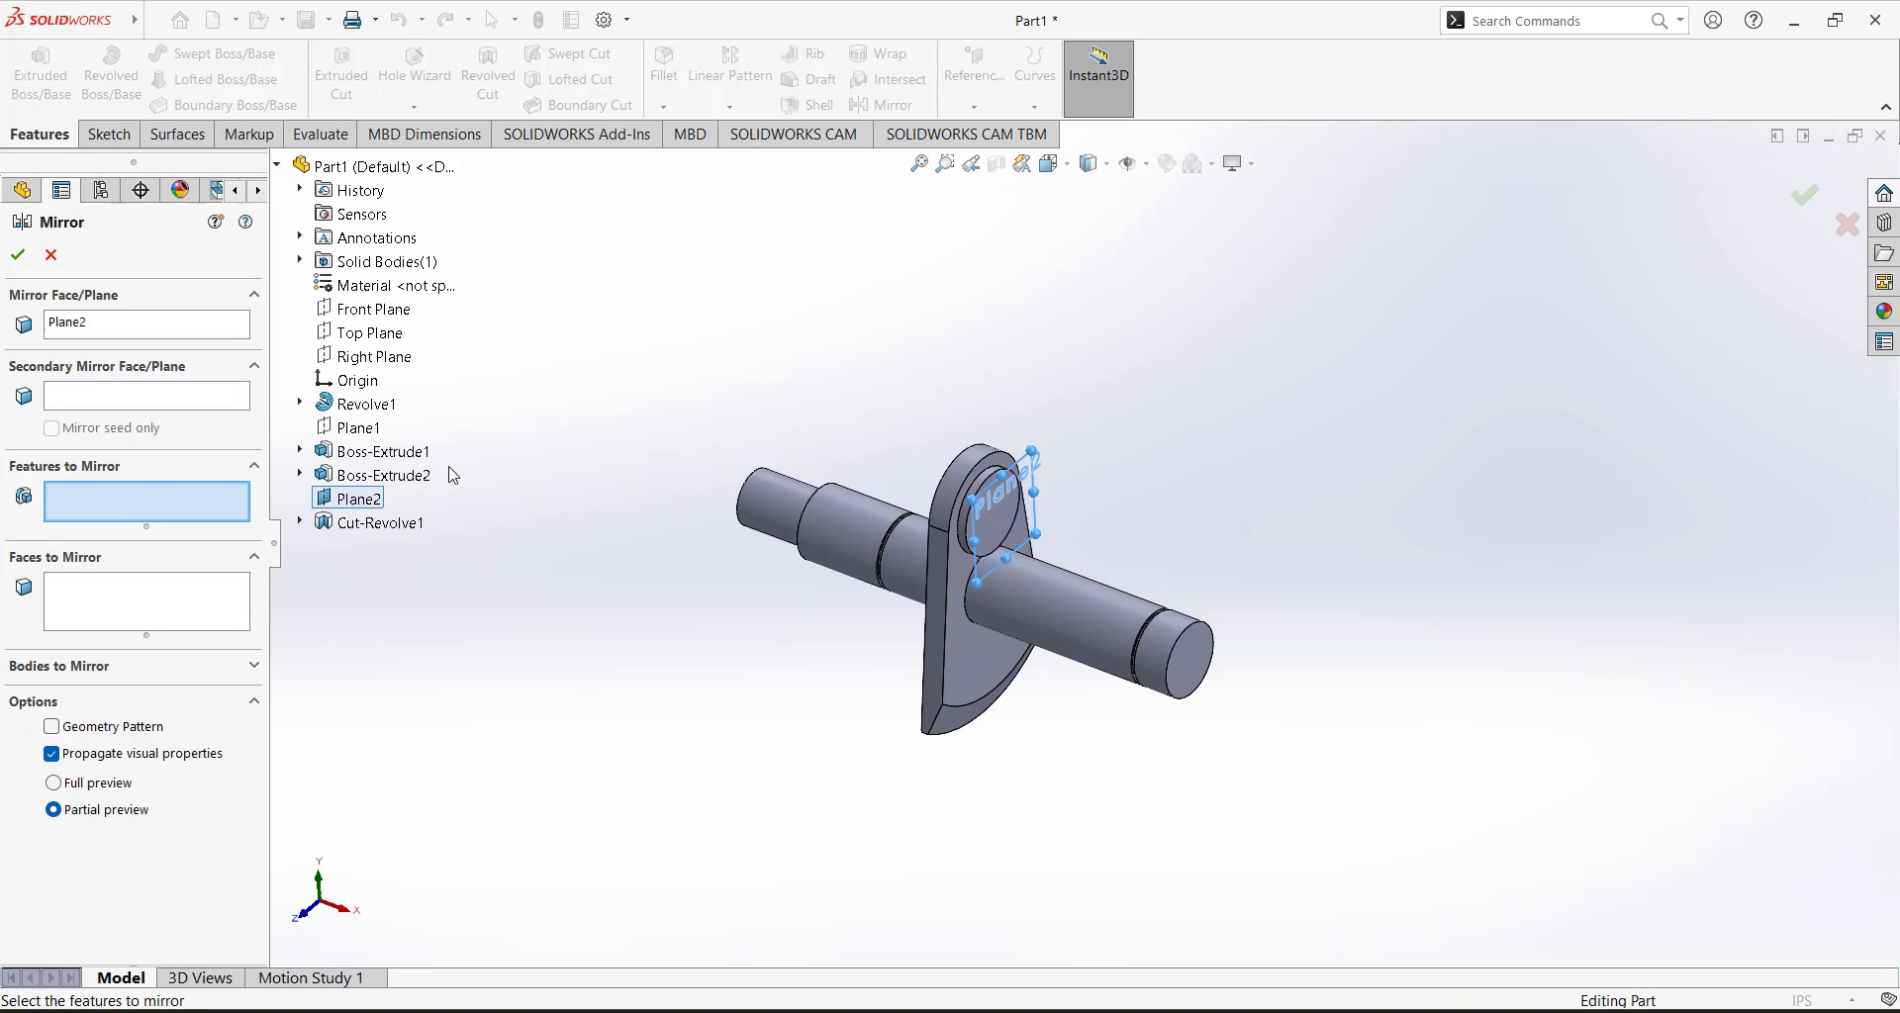
pyautogui.click(424, 465)
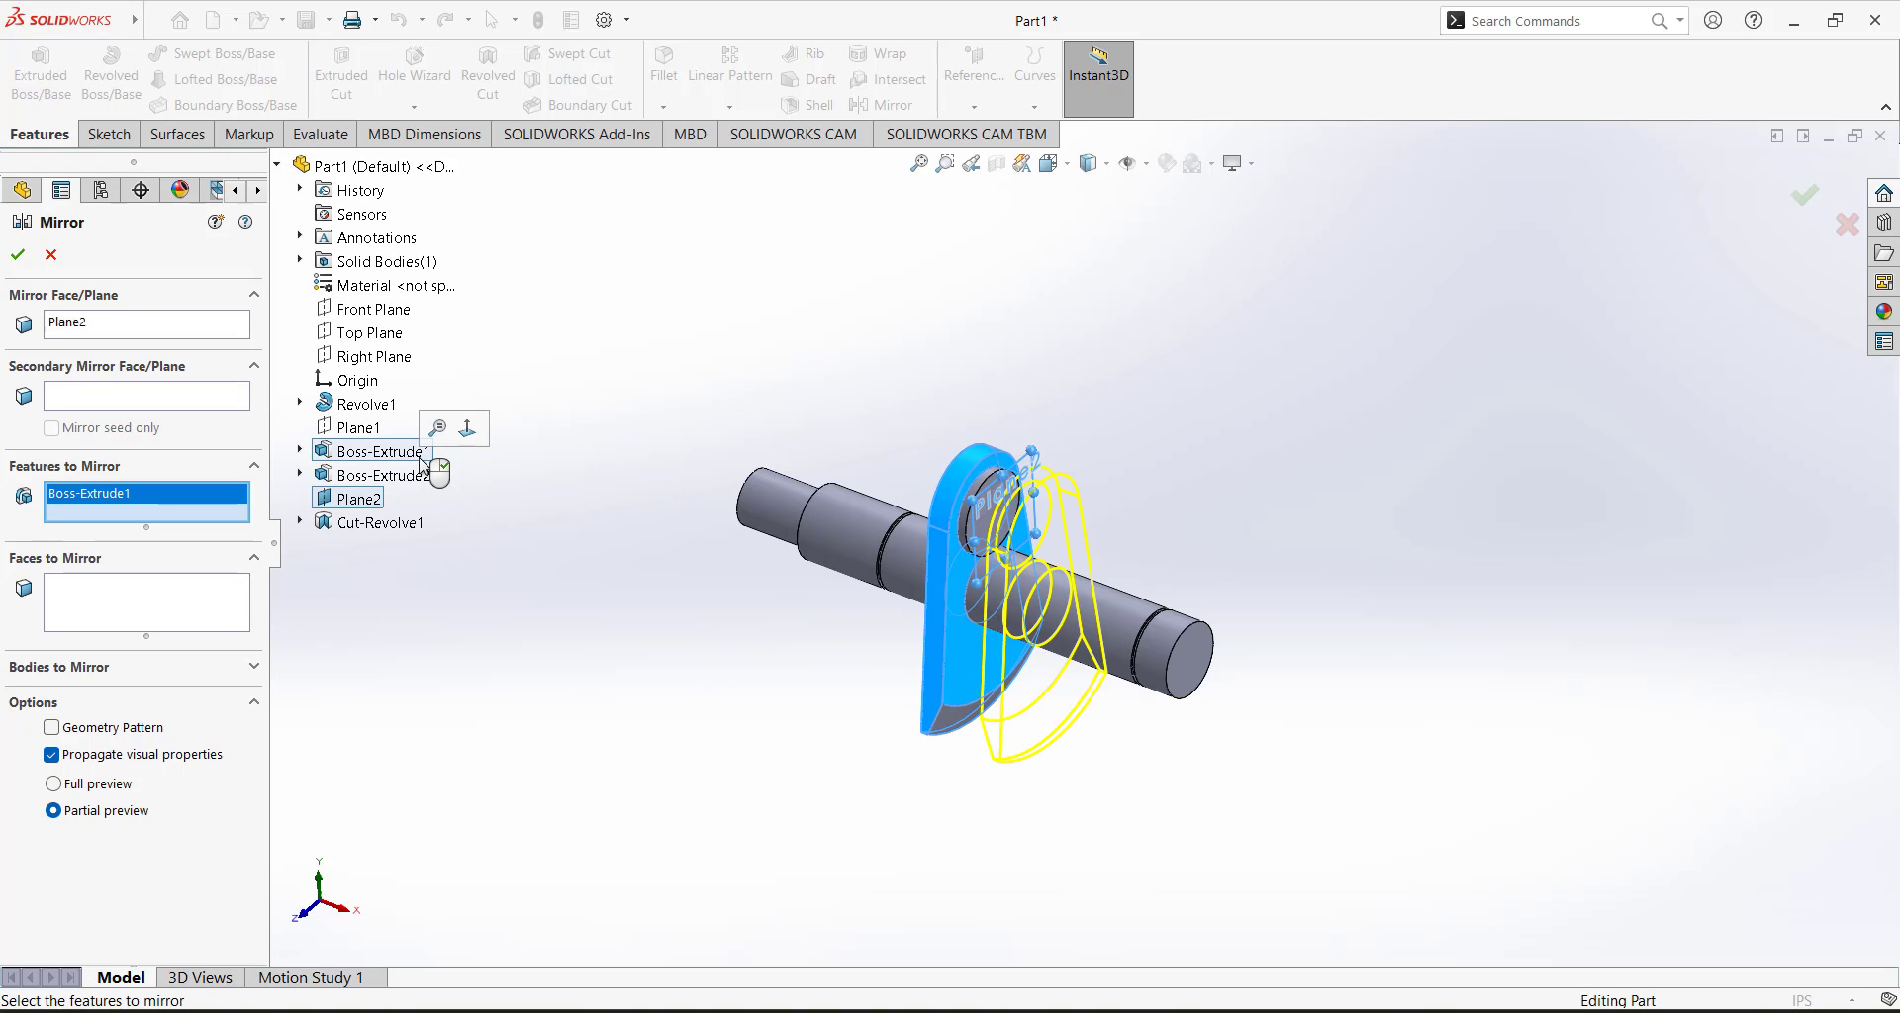
pyautogui.click(421, 479)
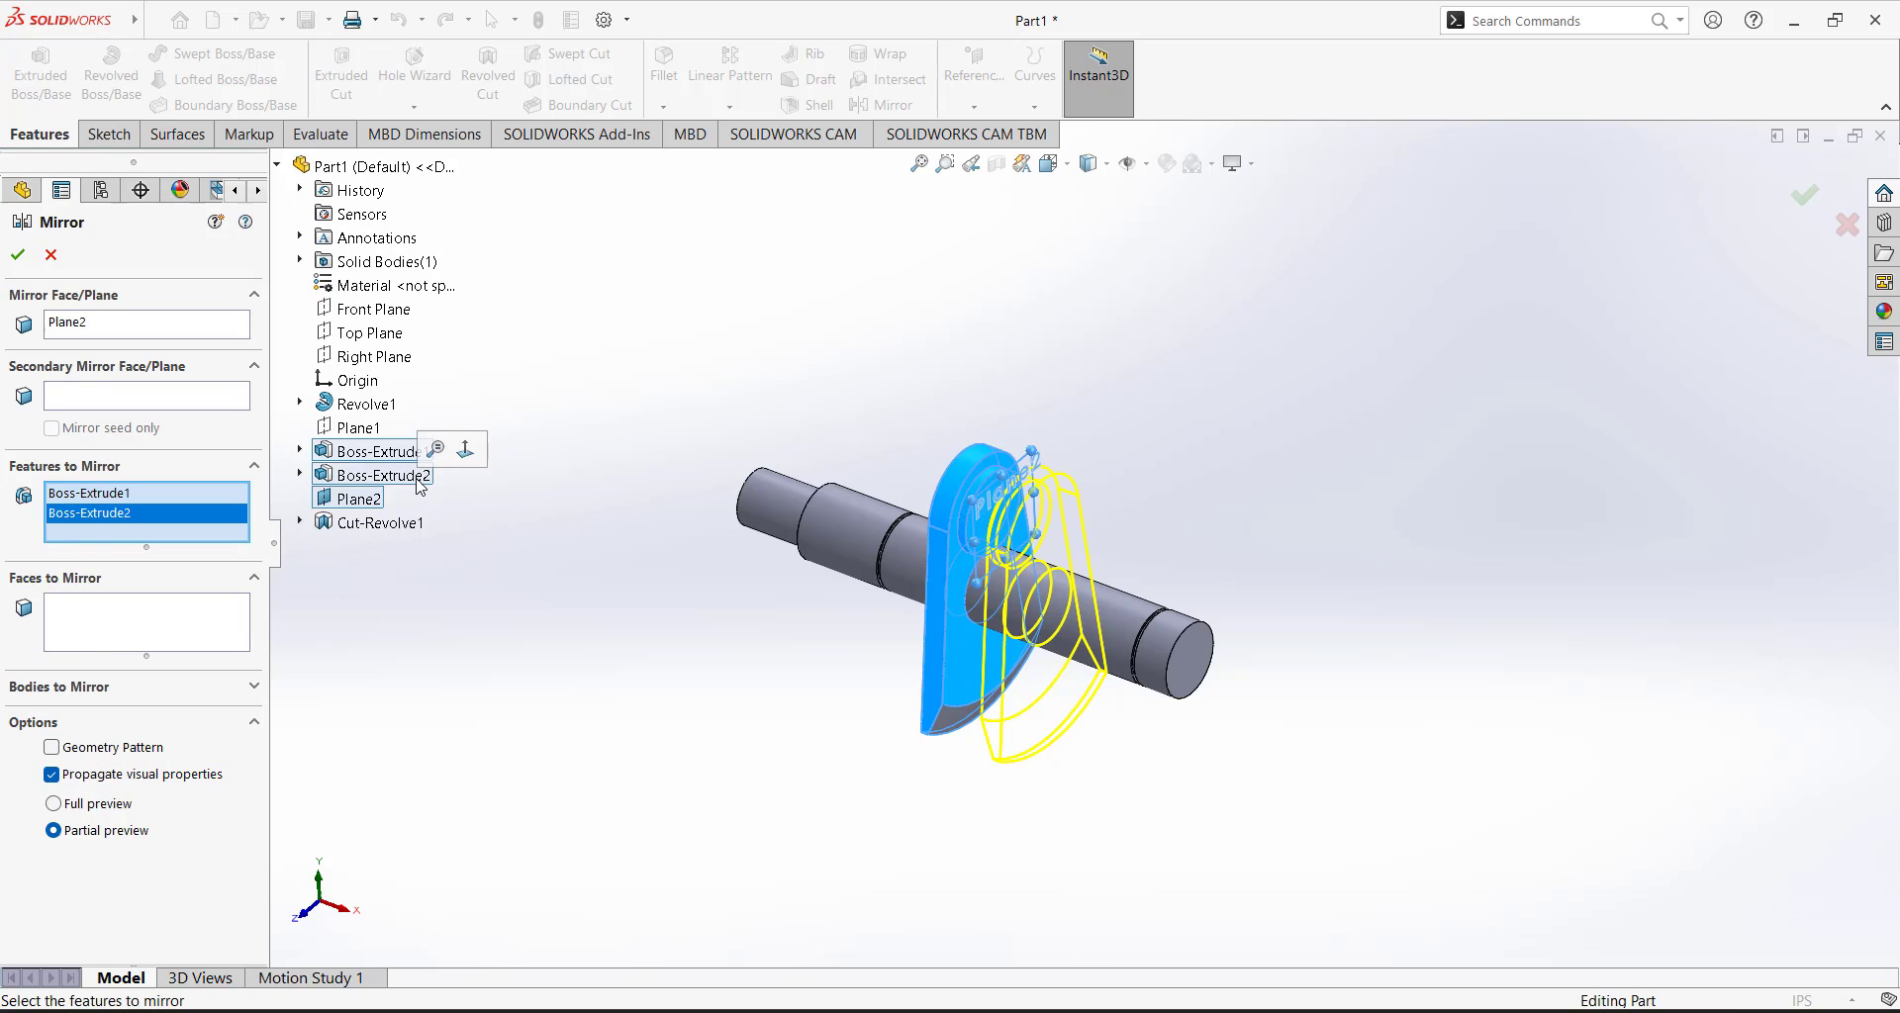
pyautogui.click(401, 527)
pyautogui.click(18, 255)
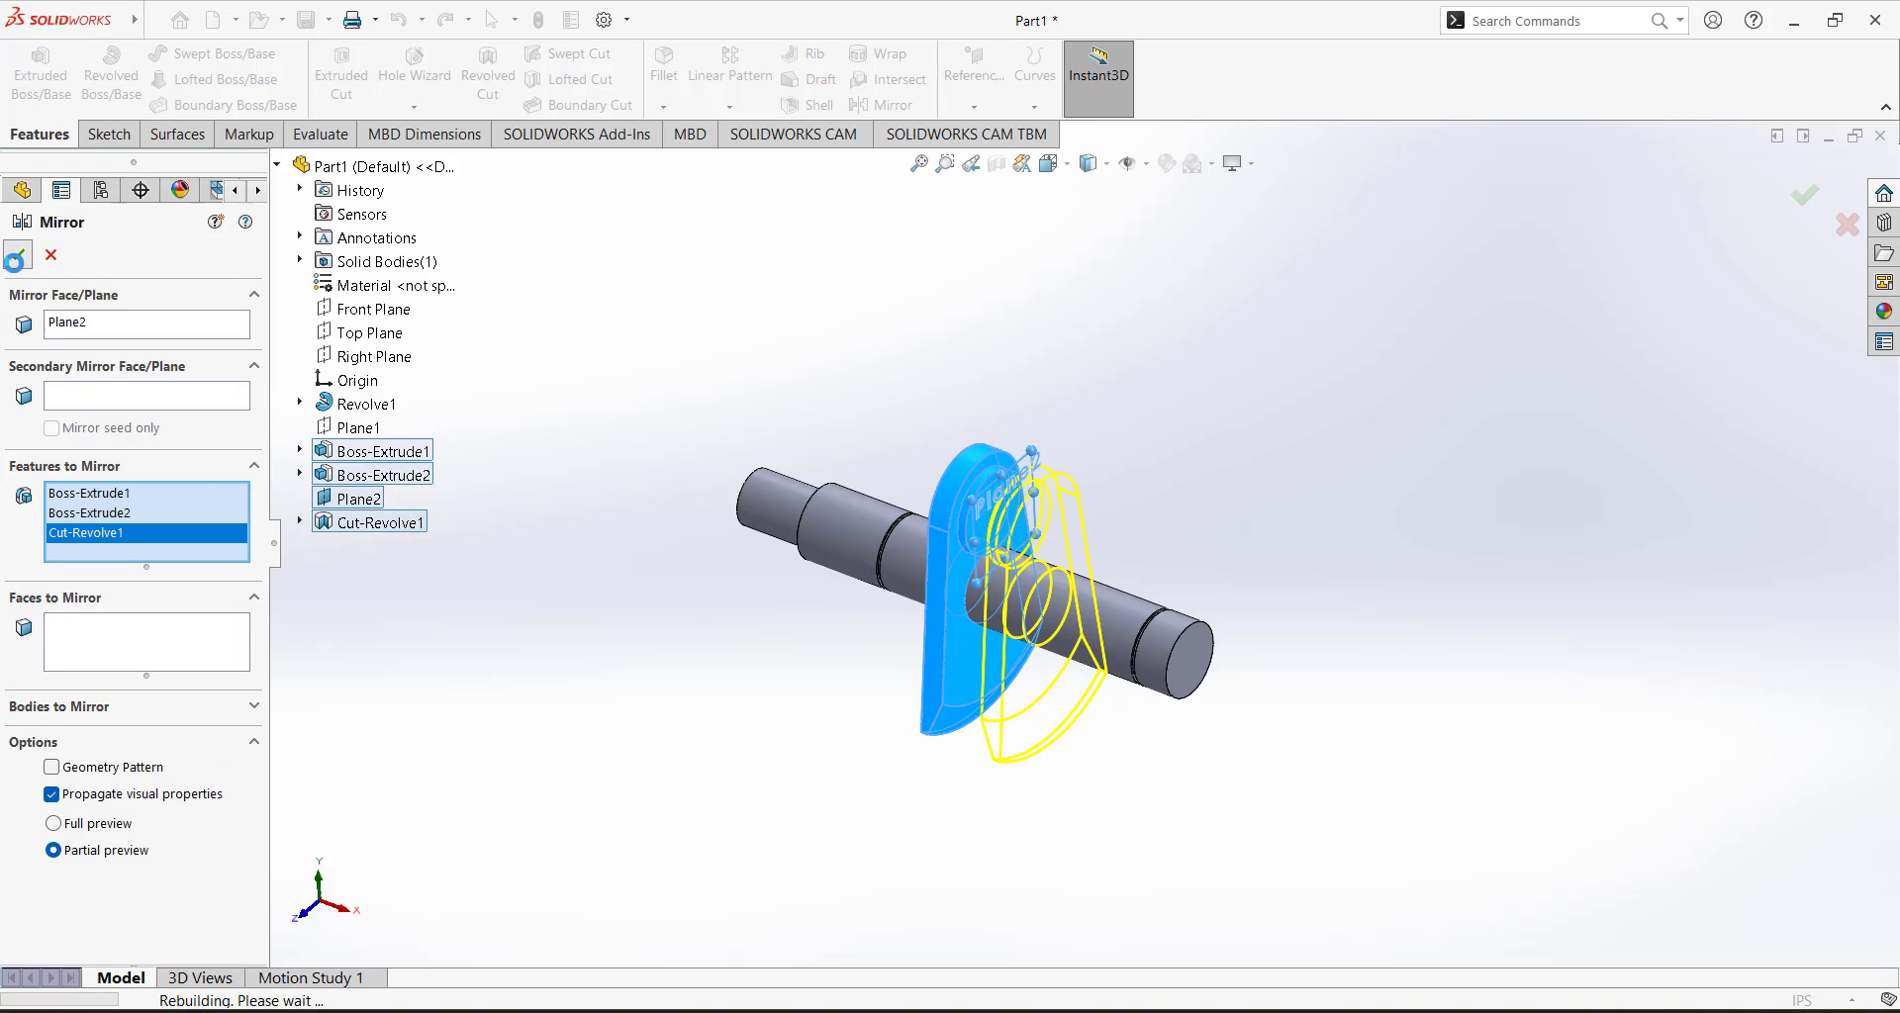
pyautogui.moveTo(582, 535); pyautogui.dragTo(590, 479, button='middle')
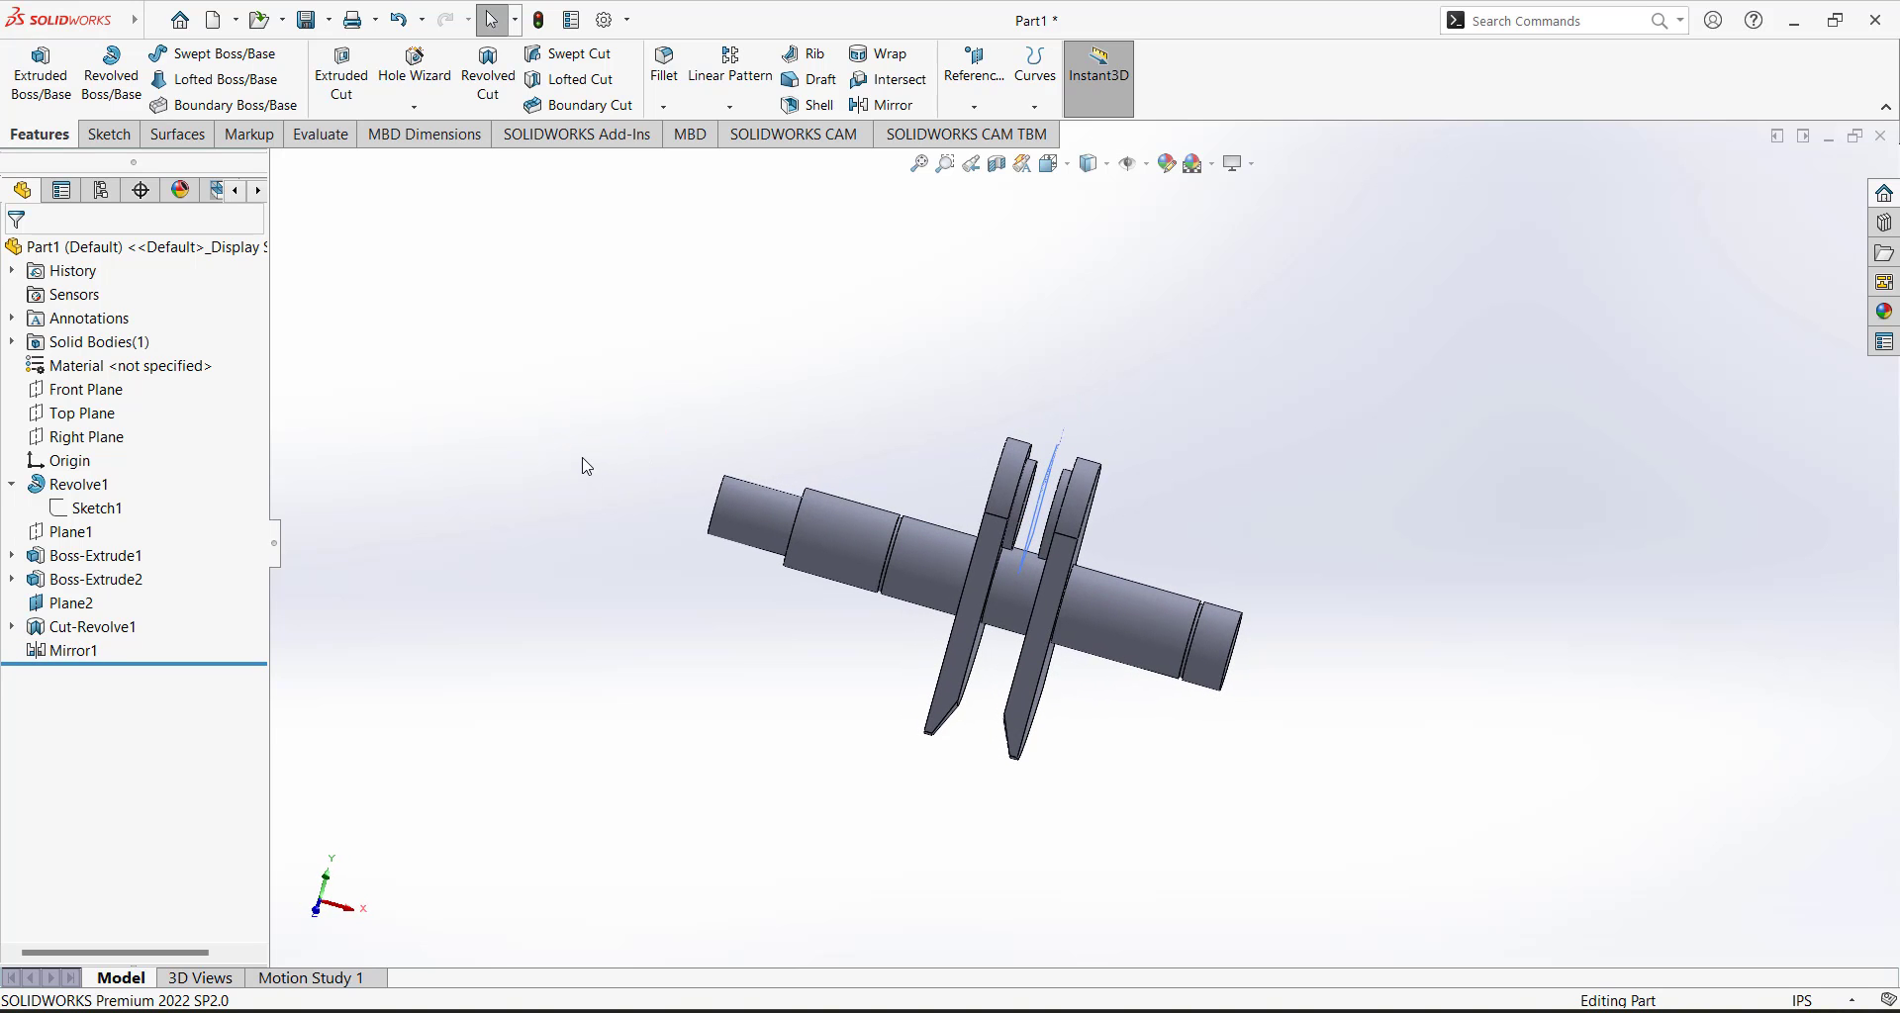
# Edit the offset plane used for the mirror and set its offset distance to 0.425 in.
pyautogui.click(99, 603)
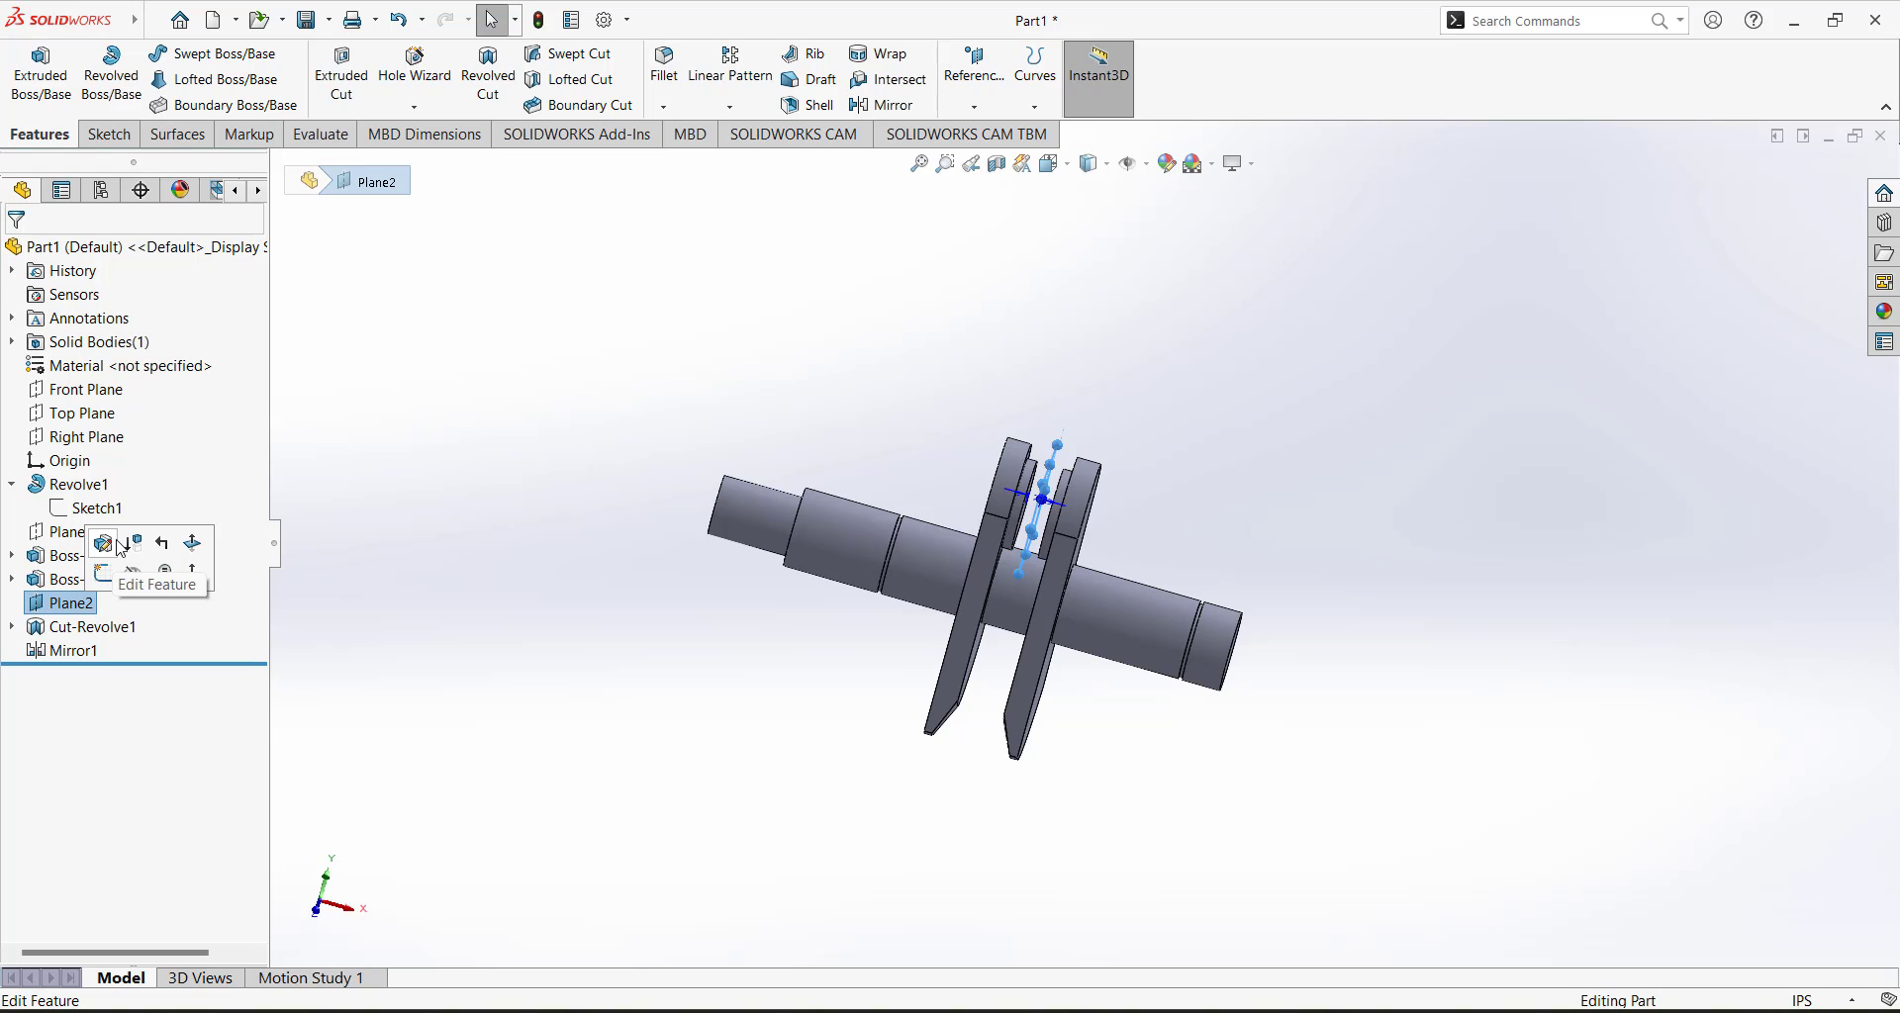
pyautogui.click(115, 541)
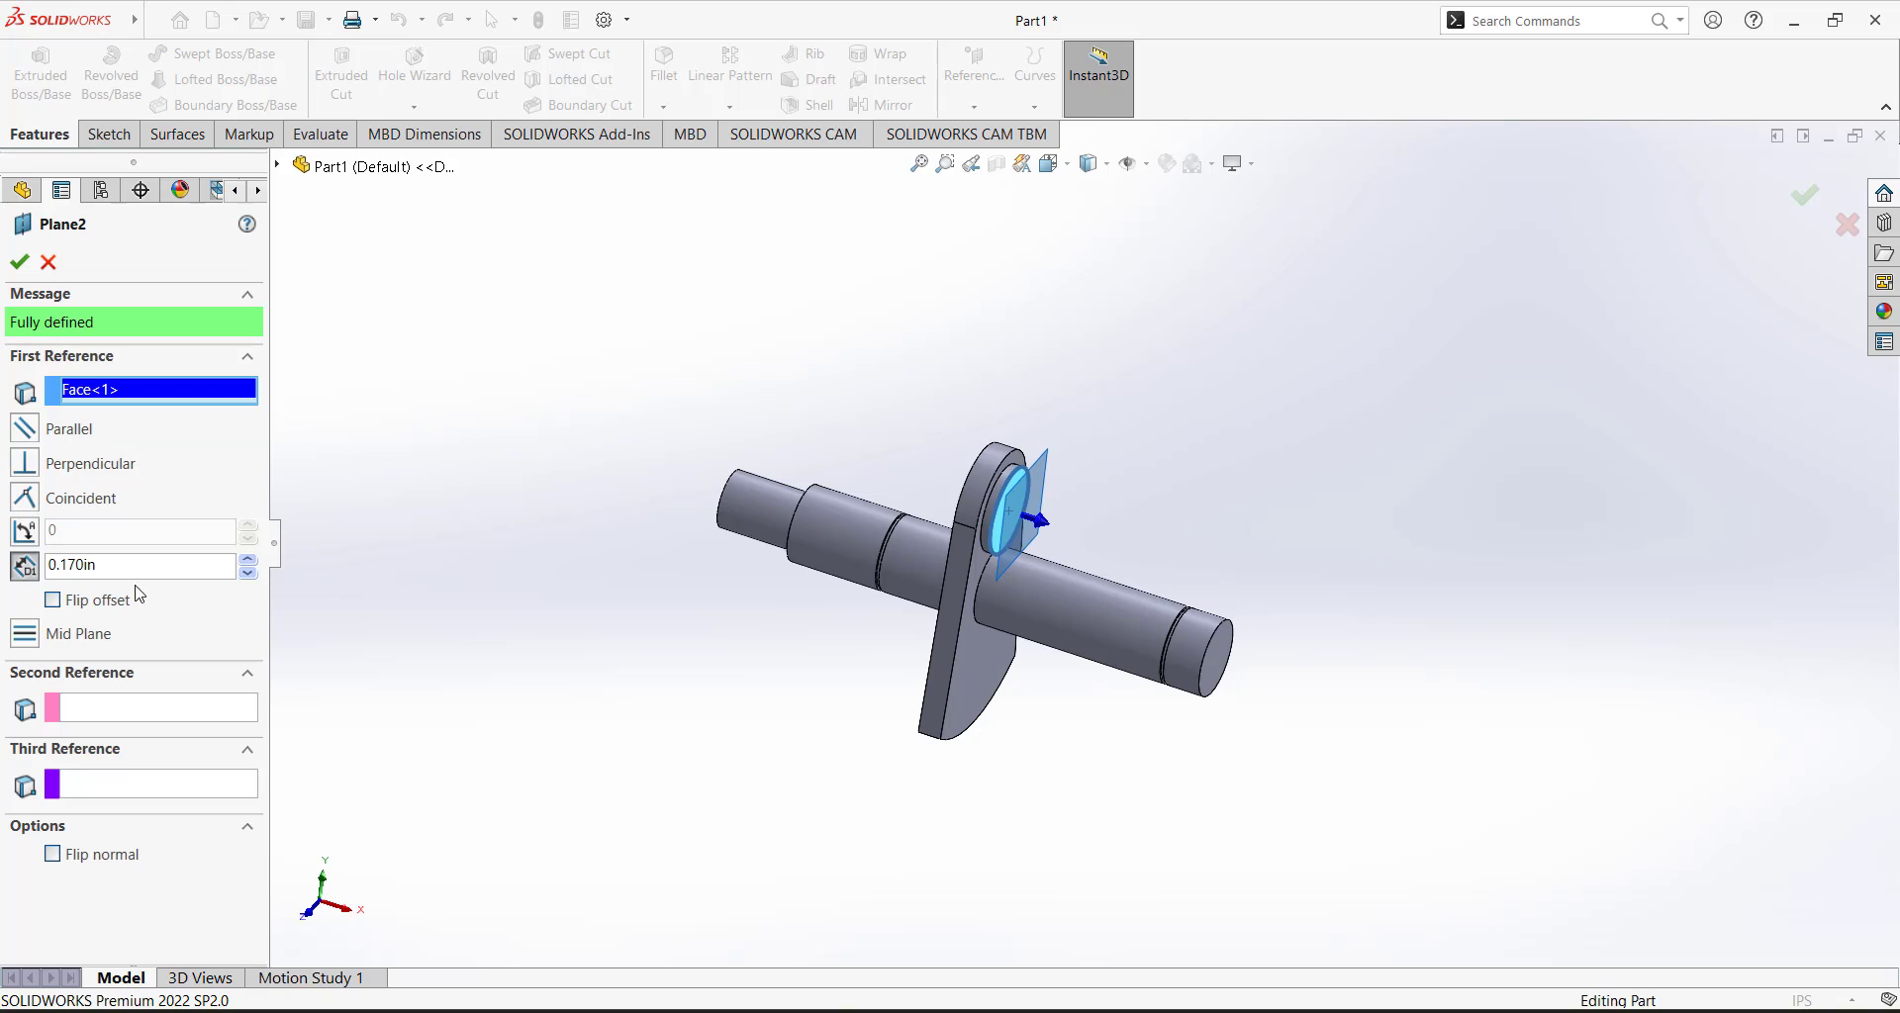
pyautogui.doubleClick(139, 566)
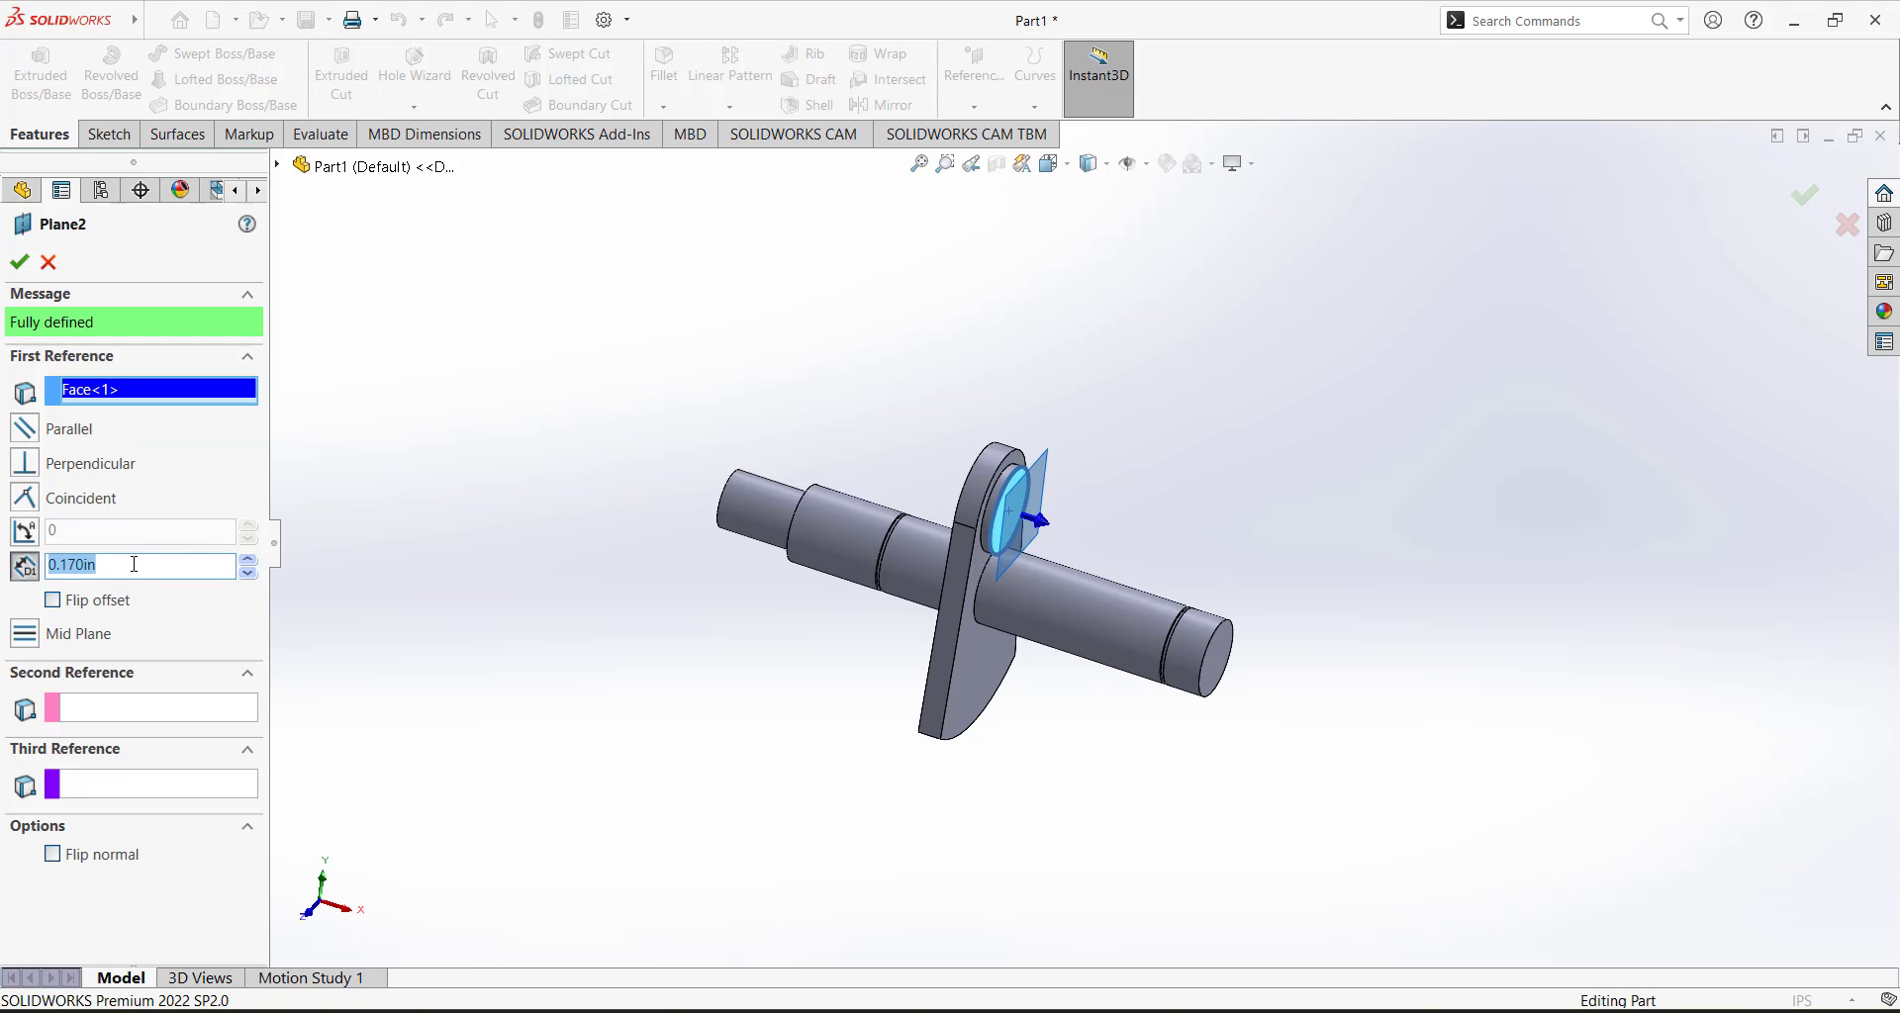
pyautogui.write('0.')
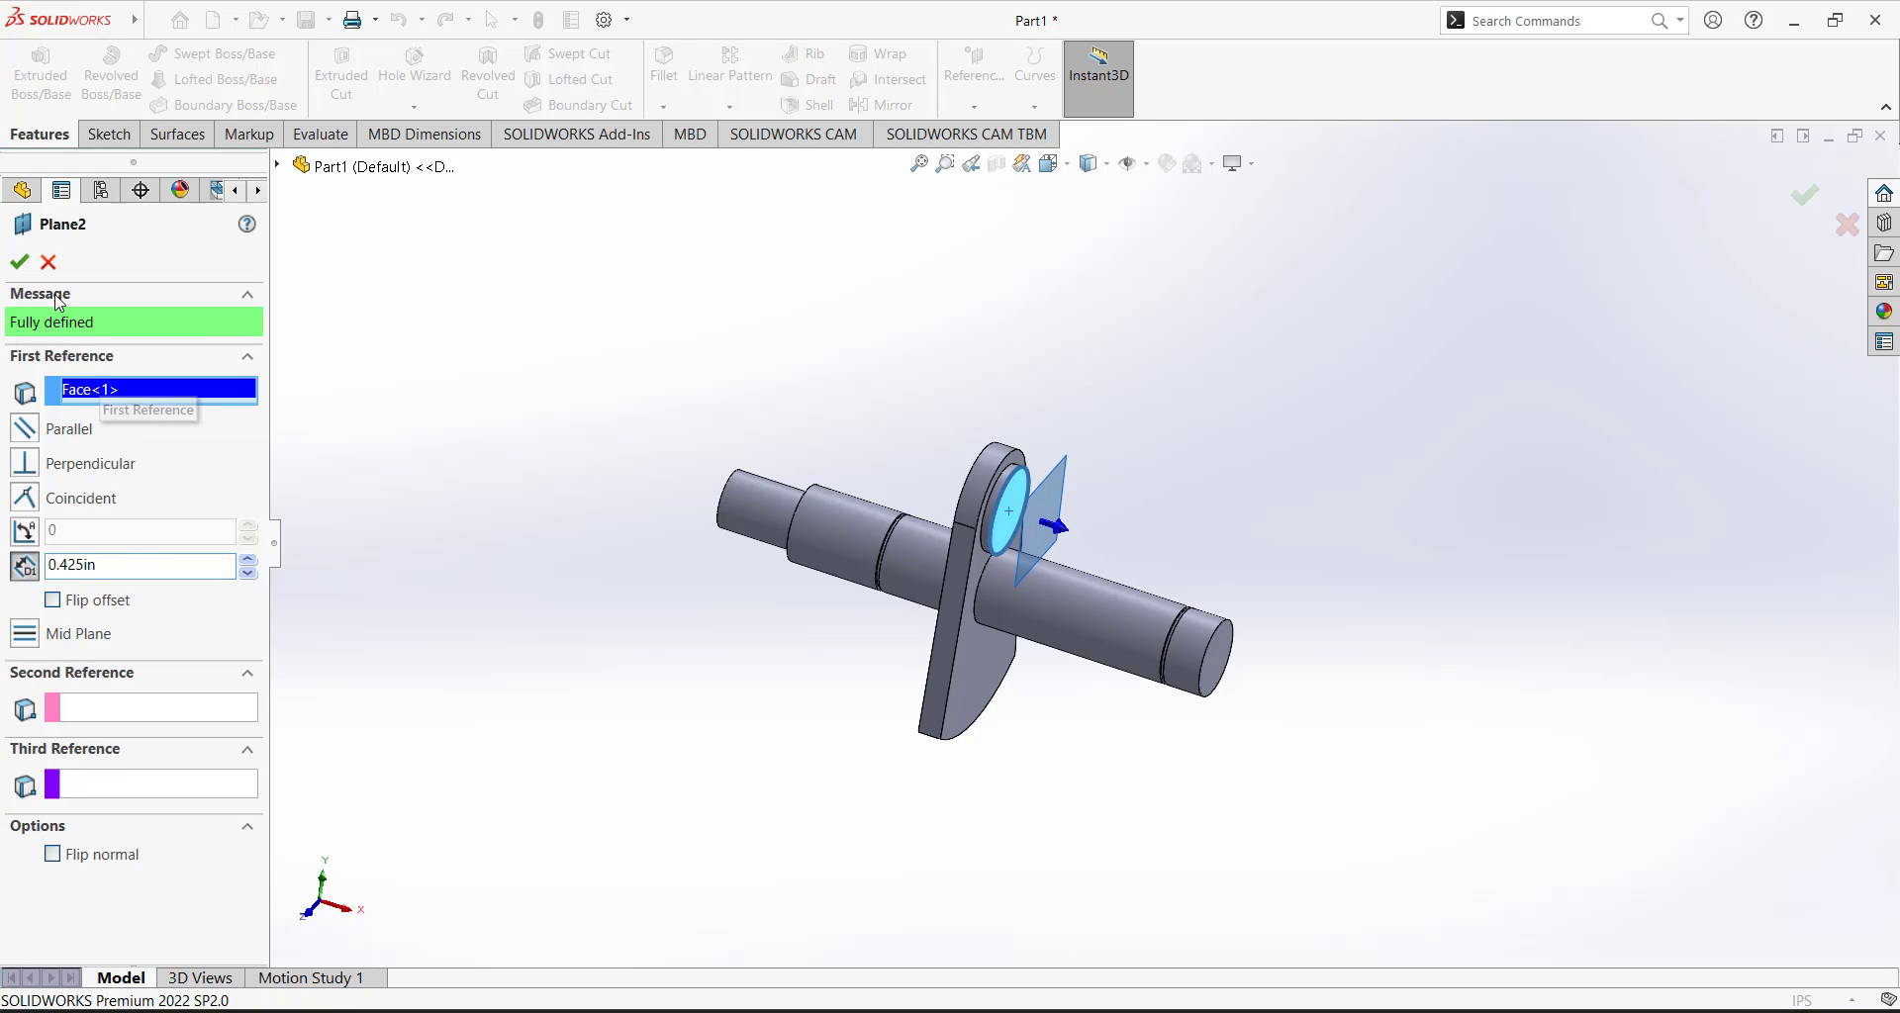
pyautogui.click(19, 261)
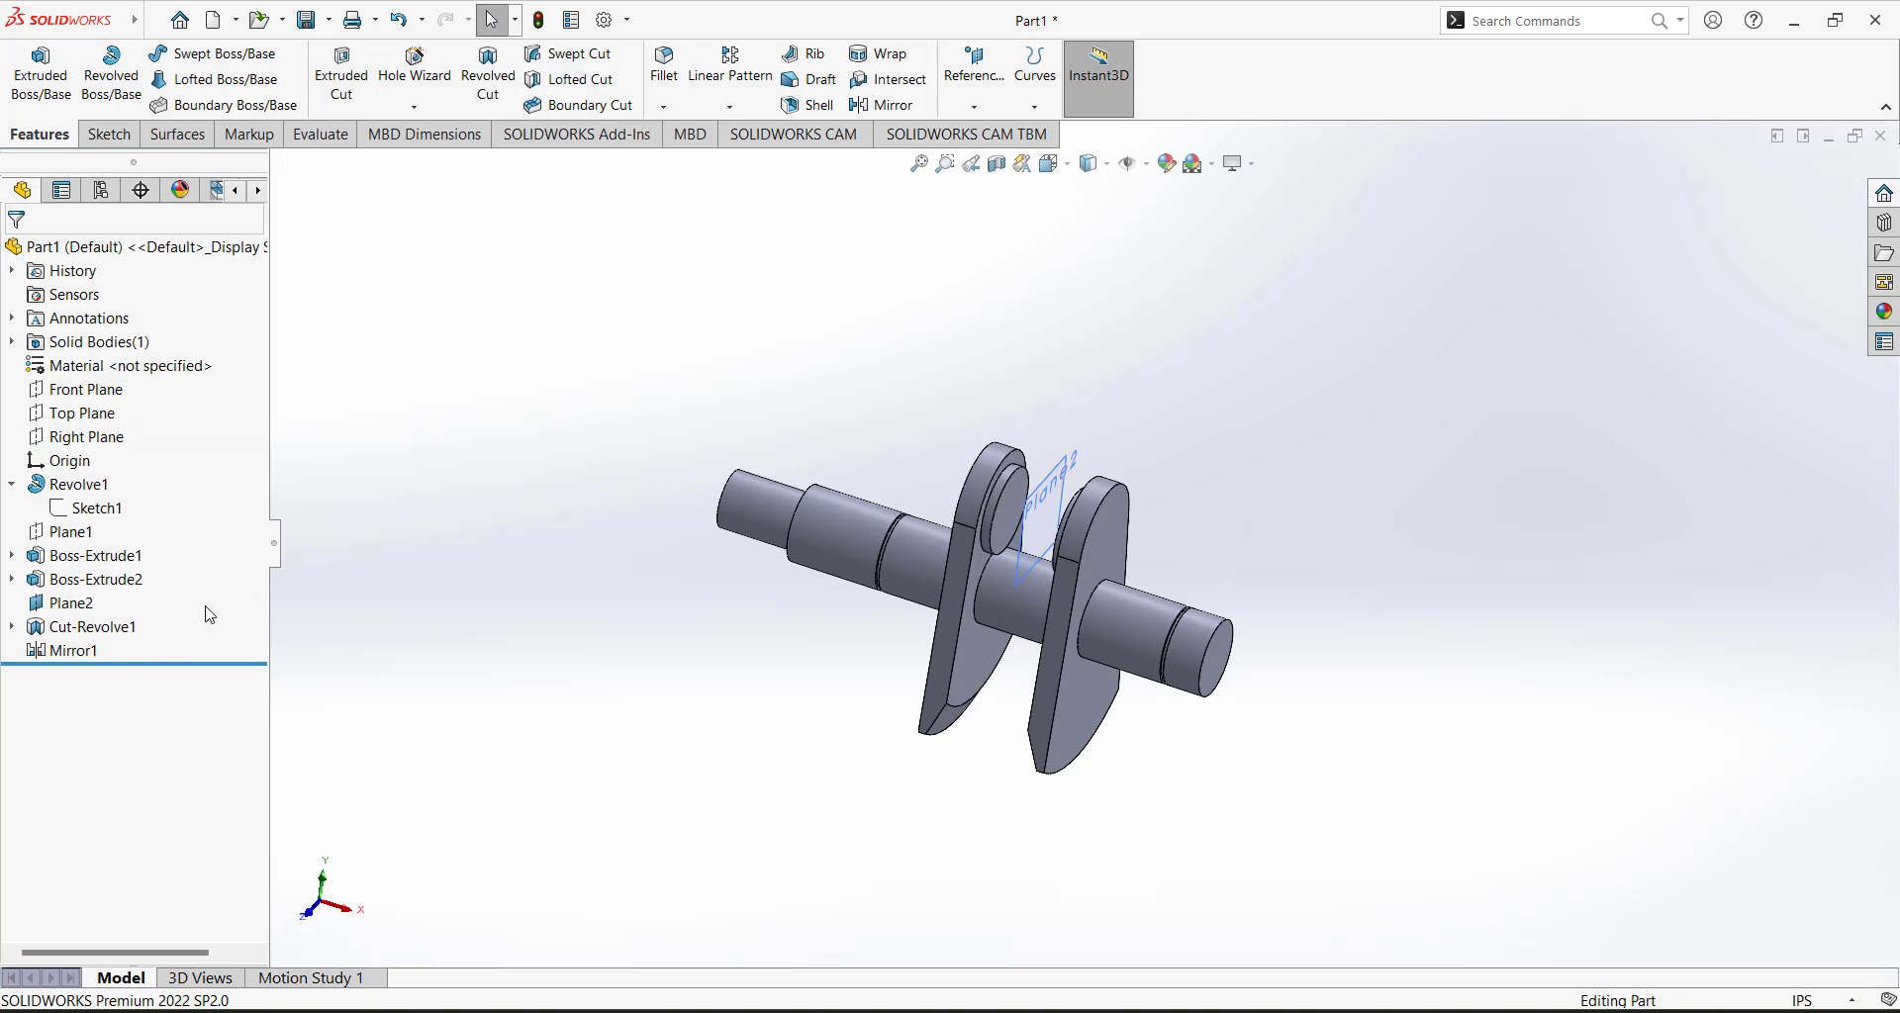
# Hide the offset plane between the two crank webs.
pyautogui.click(77, 653)
pyautogui.click(693, 525)
pyautogui.moveTo(693, 464); pyautogui.dragTo(691, 487, button='middle')
pyautogui.click(67, 604)
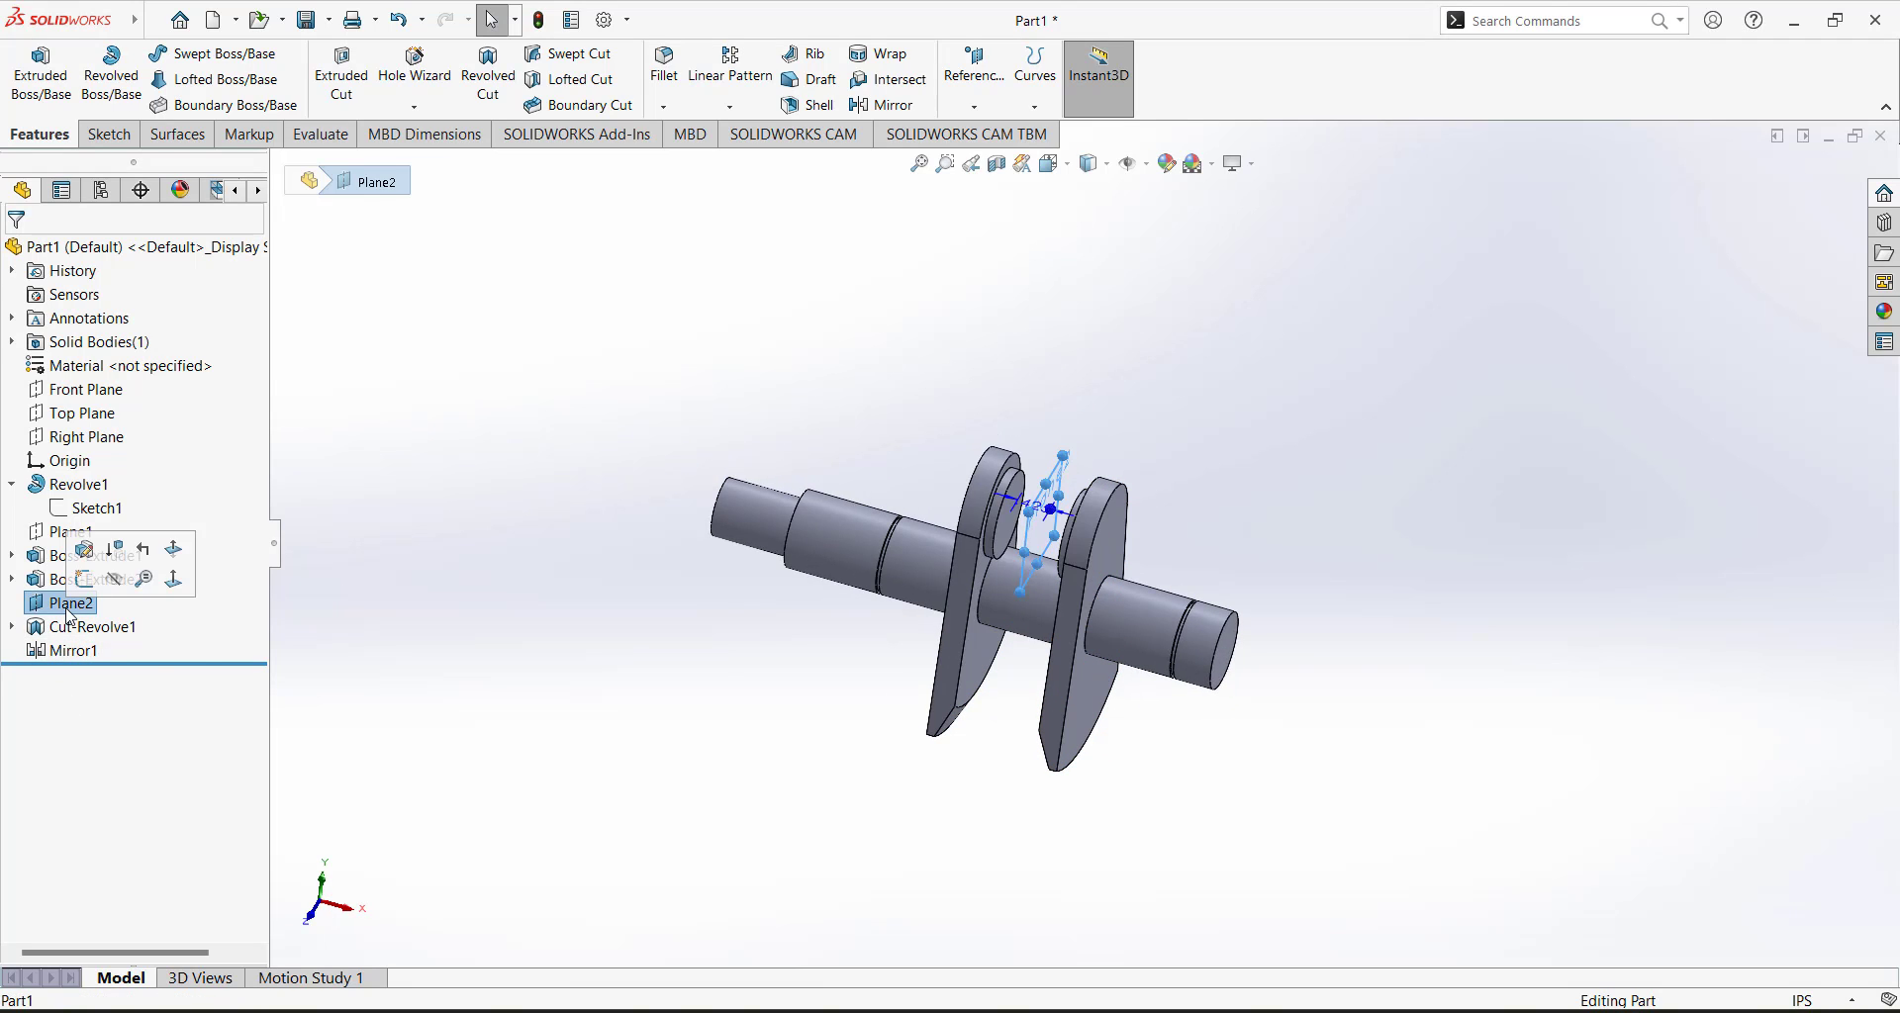
pyautogui.click(742, 687)
pyautogui.moveTo(742, 686); pyautogui.dragTo(721, 686, button='middle')
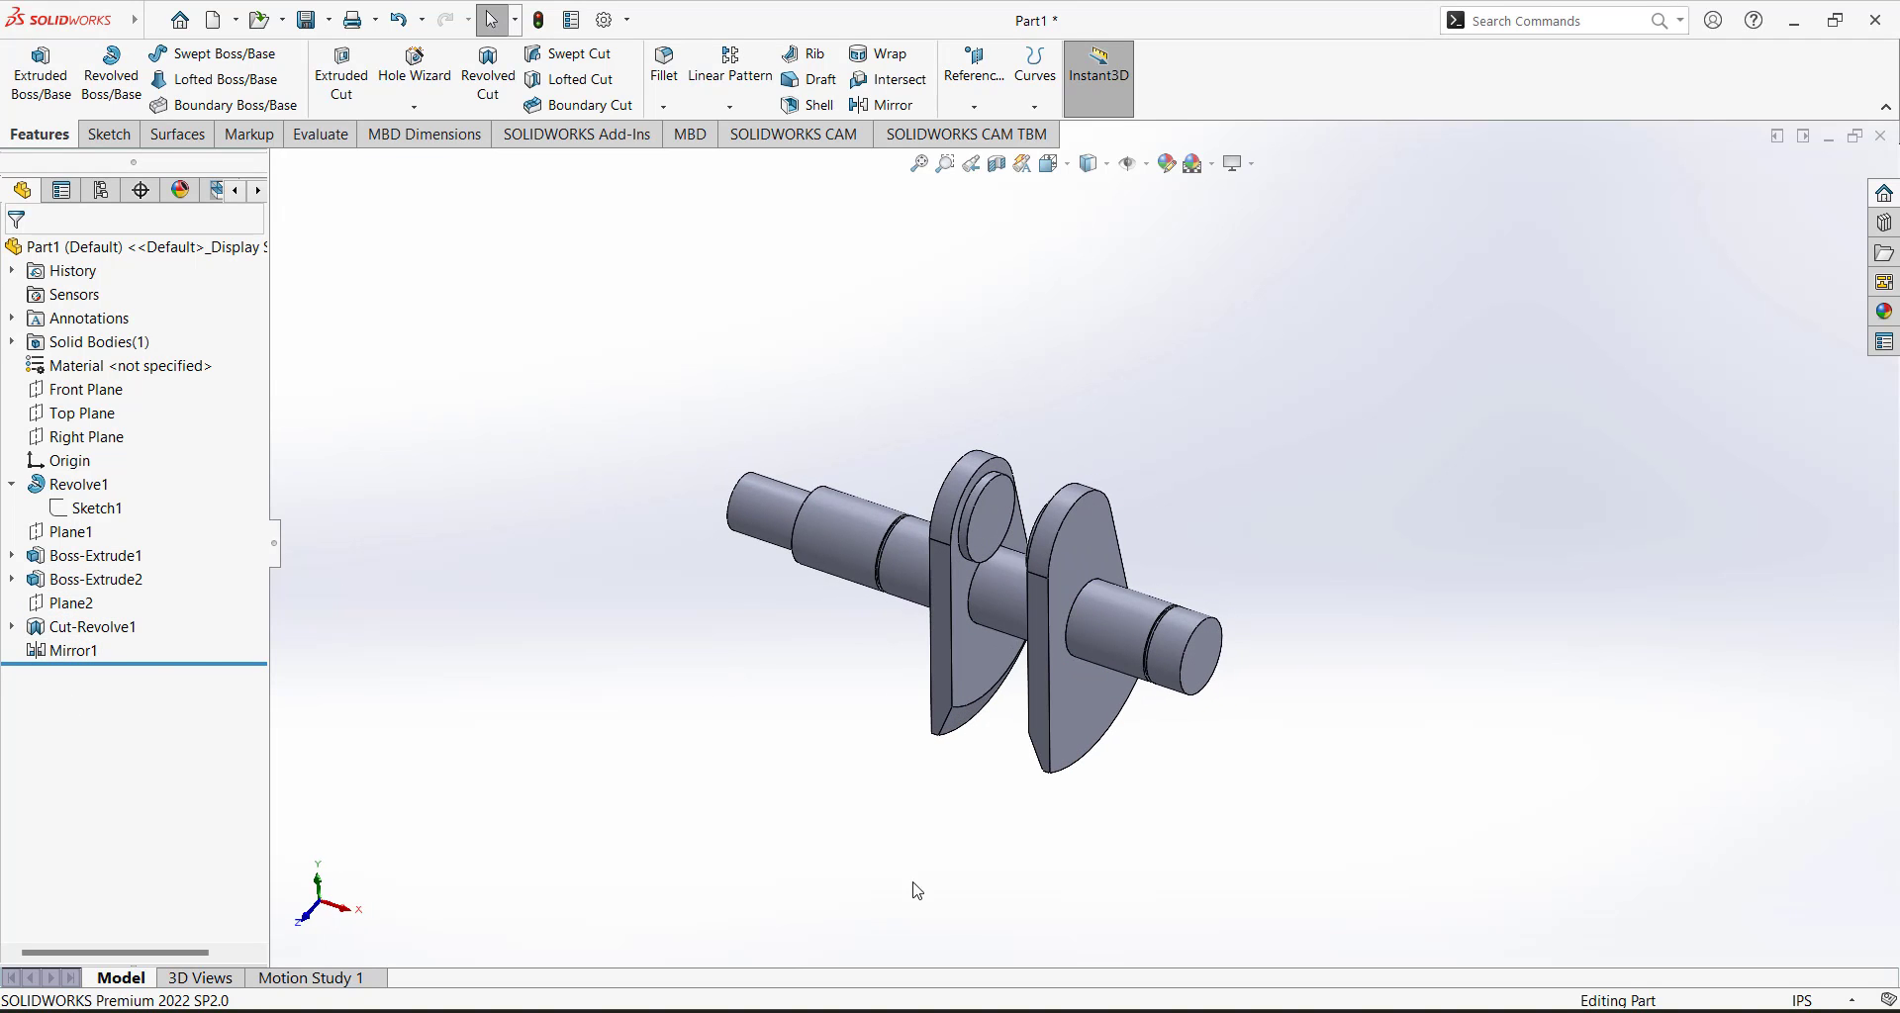
# Switch to the crankshaft drawing in Paint and mark the pin in Section A-A and its Ø.625 dimension in red.
pyautogui.click(1255, 1010)
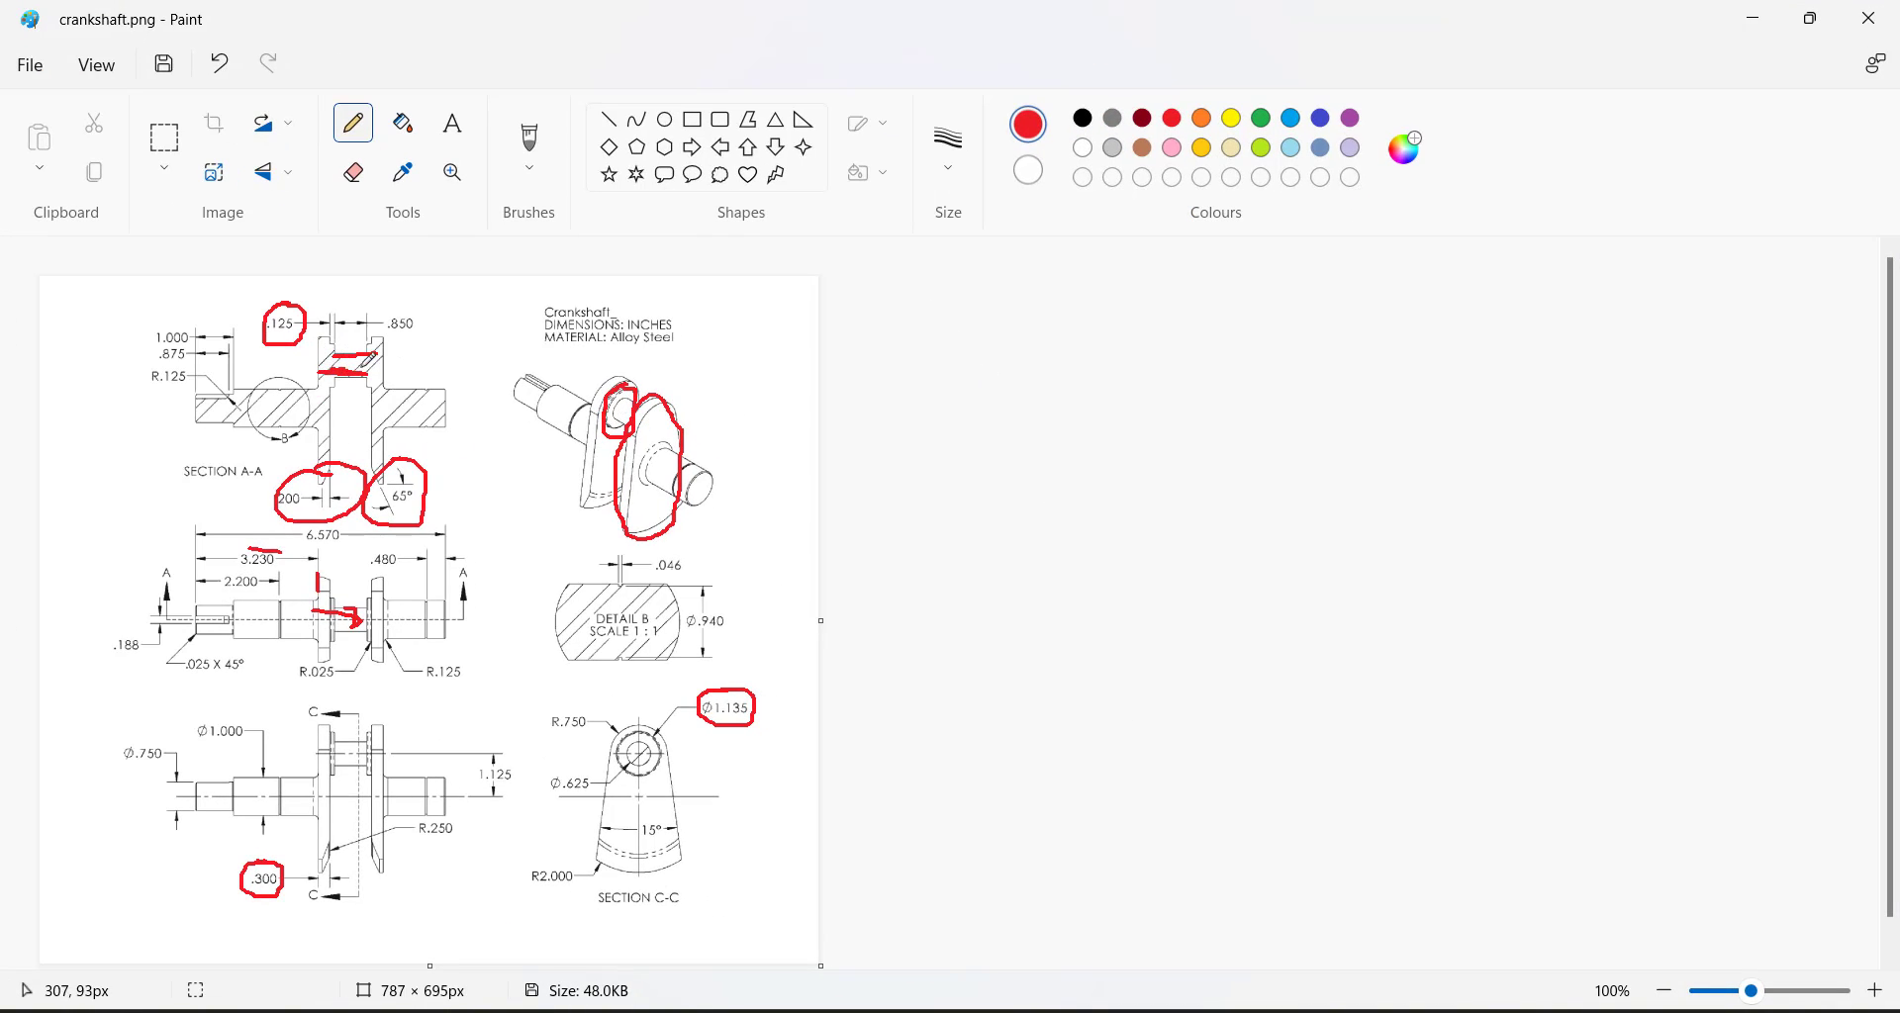
pyautogui.moveTo(344, 369); pyautogui.dragTo(347, 365)
pyautogui.moveTo(570, 773)
pyautogui.mouseDown()
pyautogui.moveTo(599, 797)
pyautogui.moveTo(586, 758)
pyautogui.mouseUp()
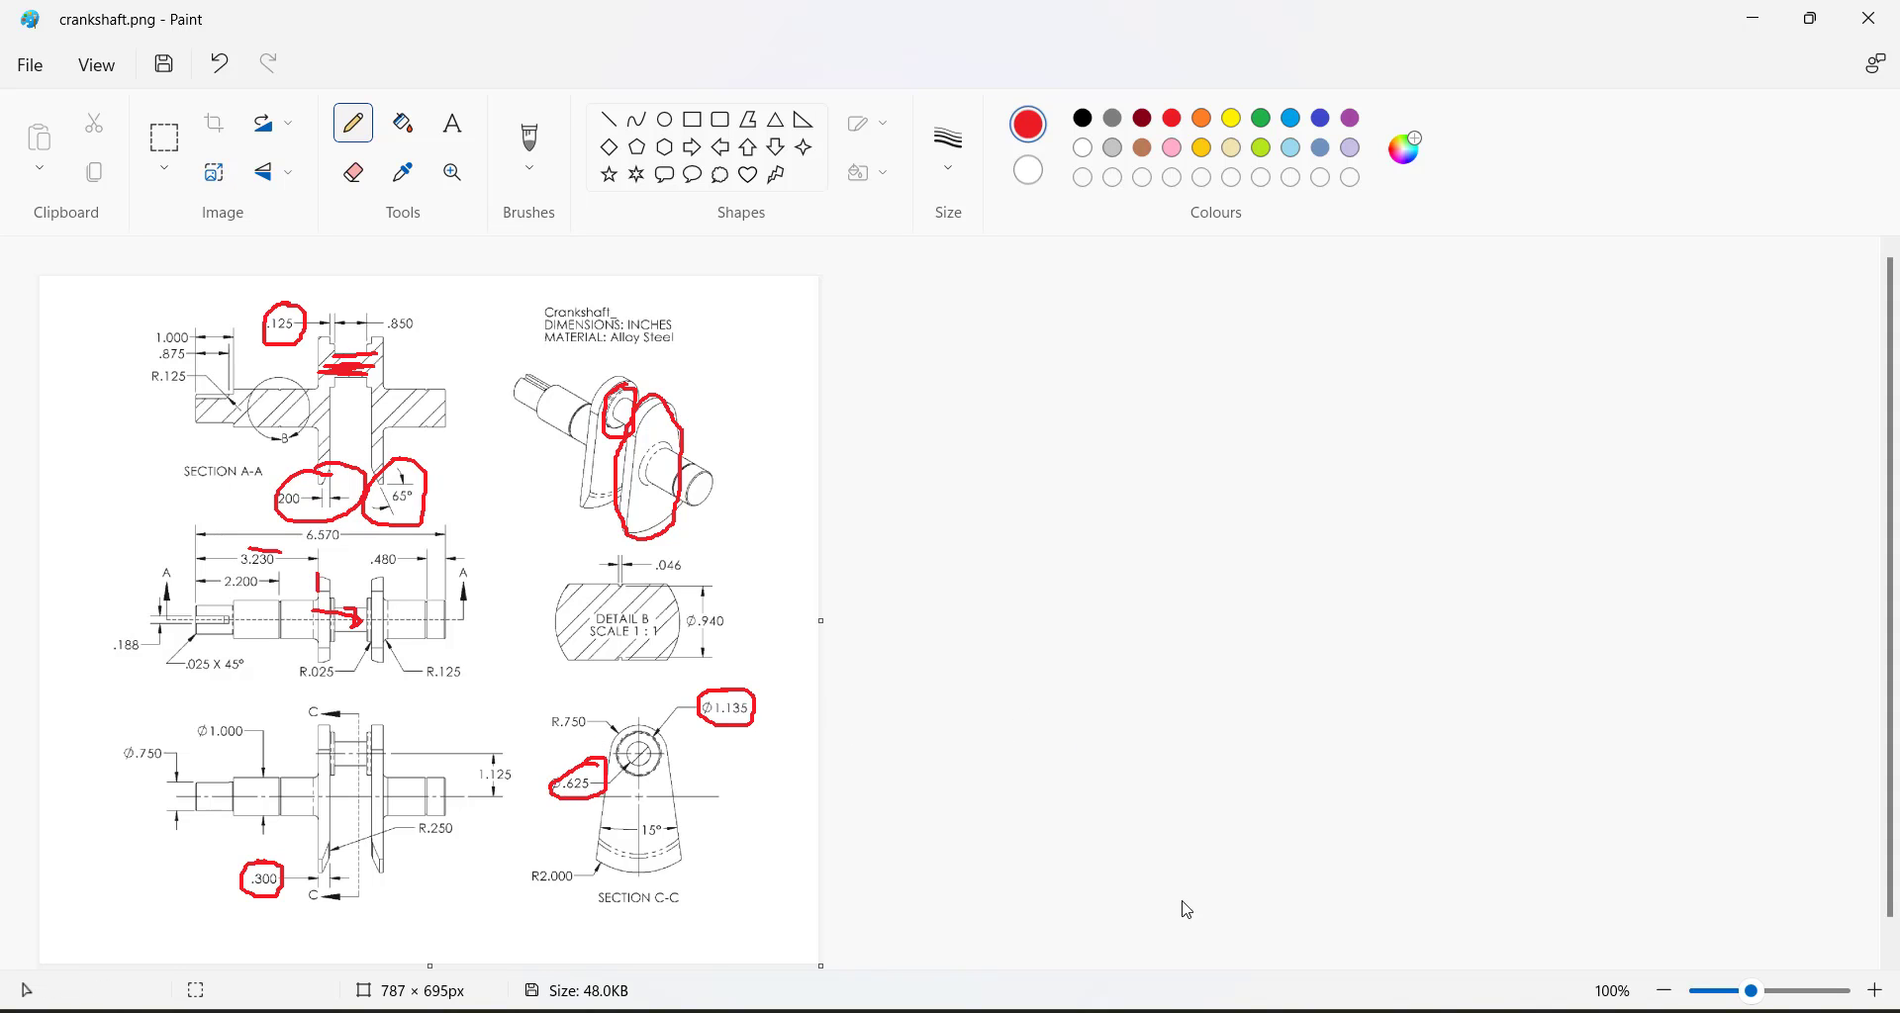
# Back in SOLIDWORKS, sketch a circle about 0.82 in in diameter, centred on the round boss's face of the first web.
pyautogui.click(1215, 1011)
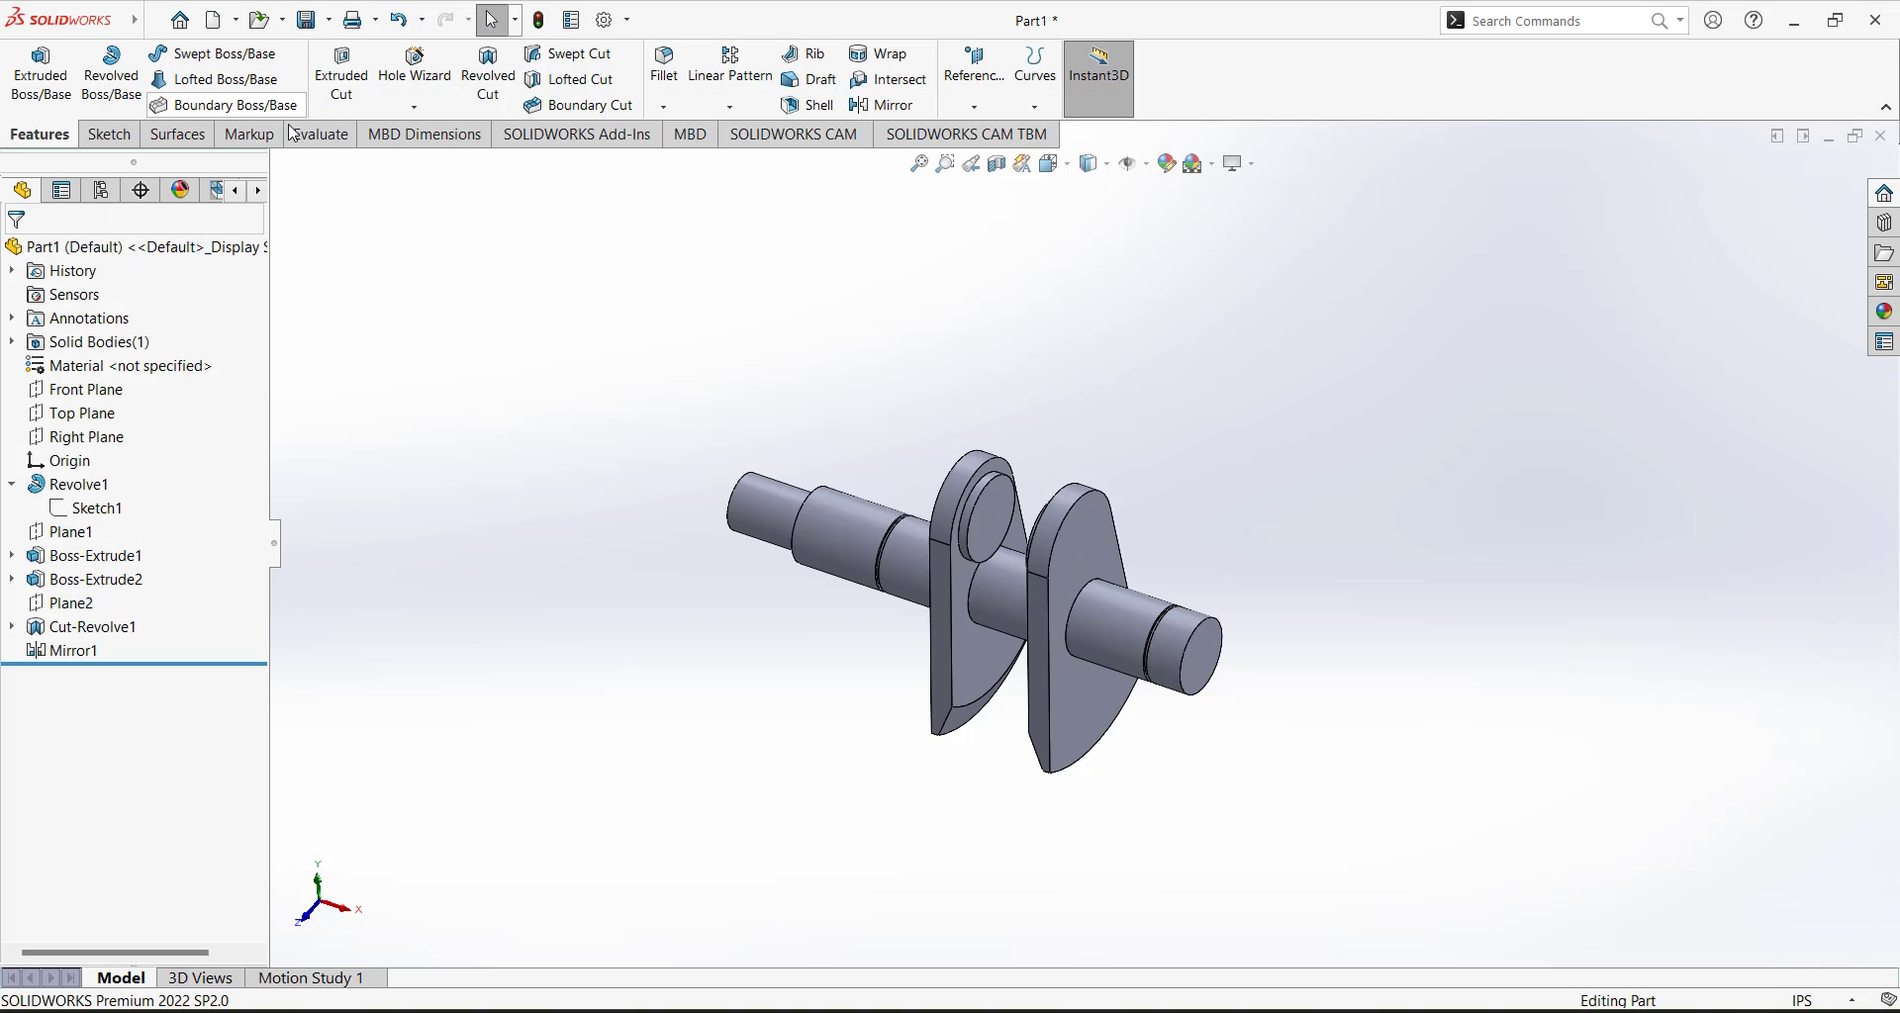
pyautogui.click(108, 133)
pyautogui.click(31, 65)
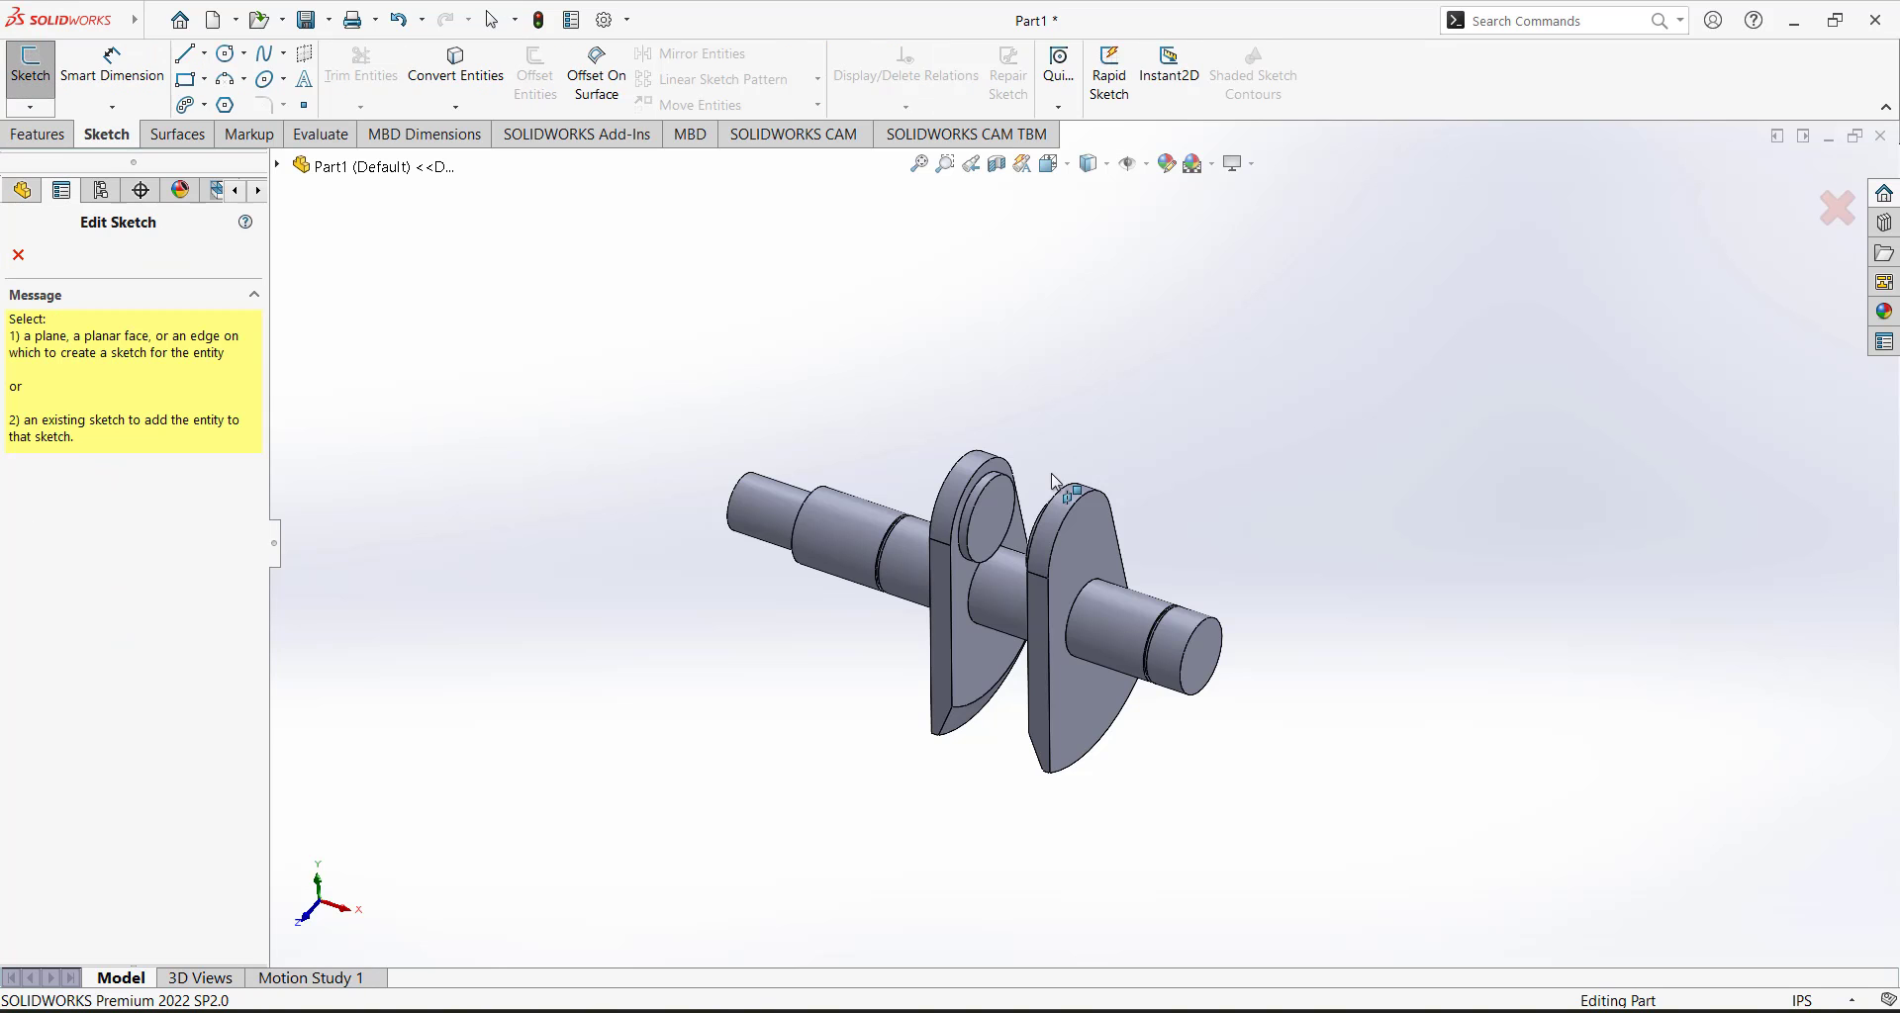
pyautogui.click(991, 529)
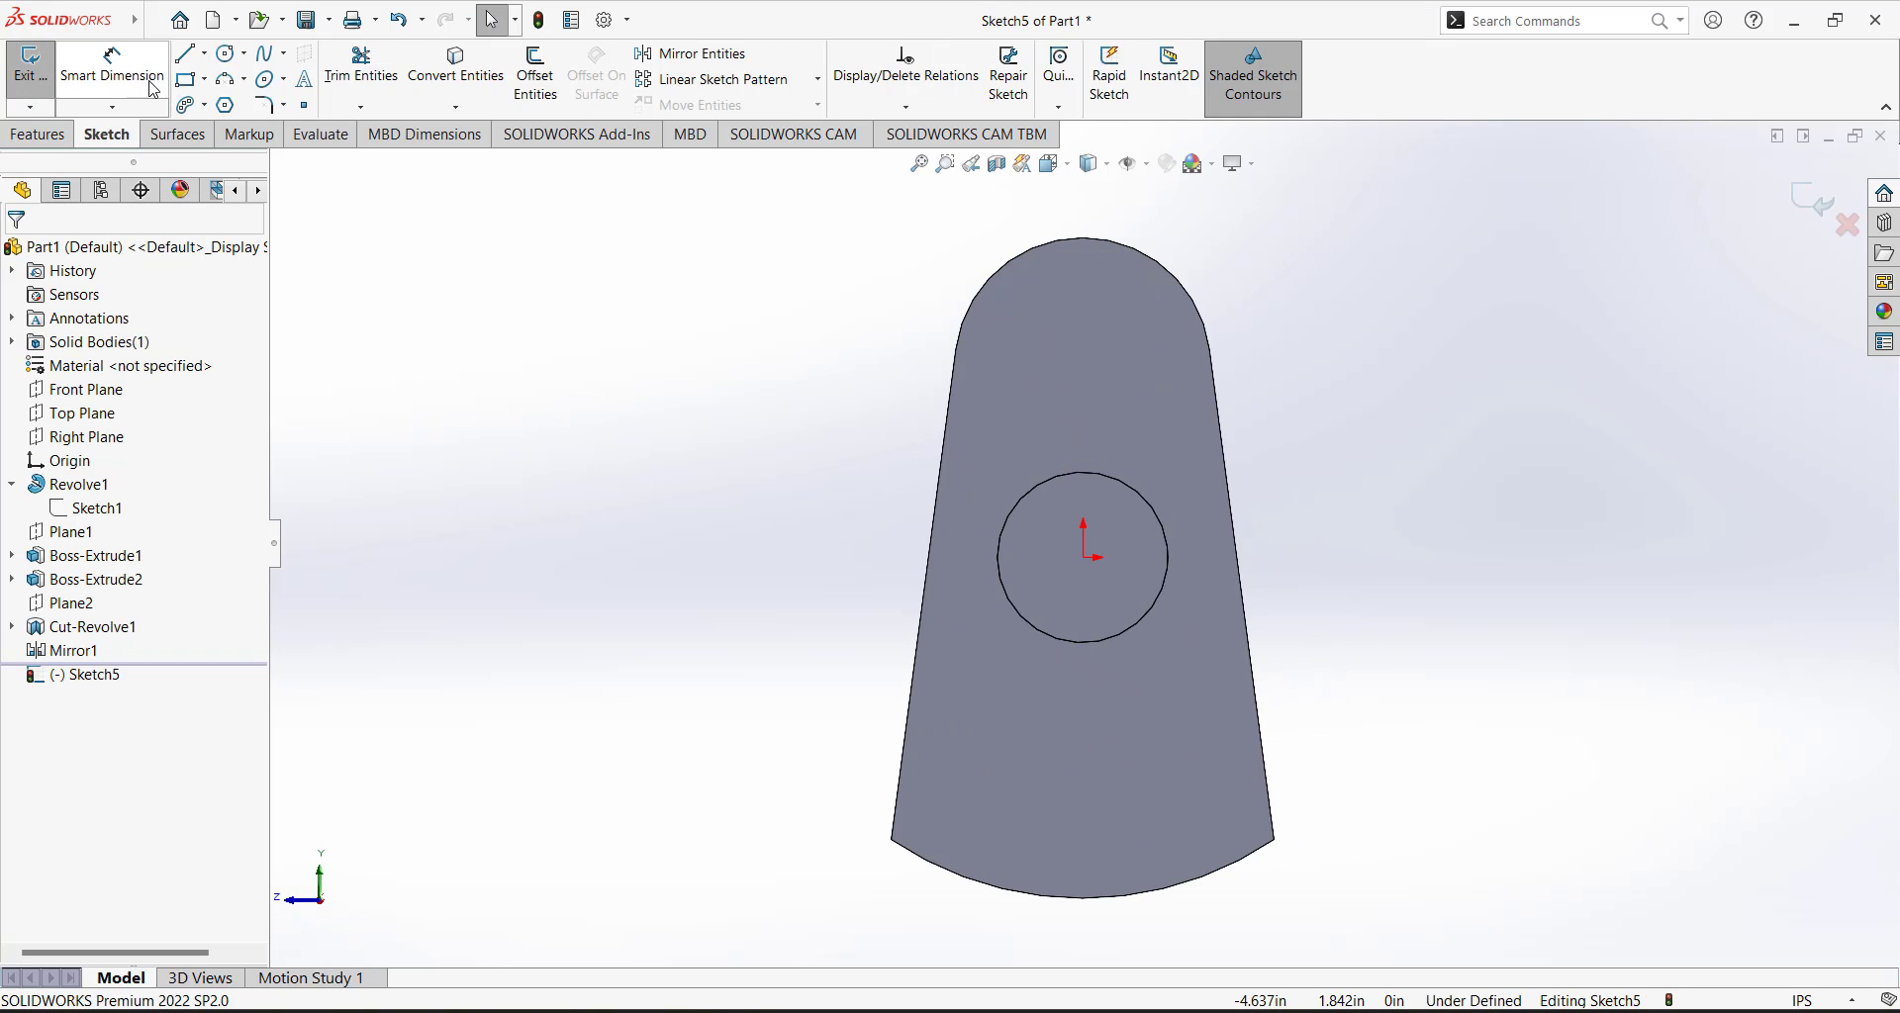
pyautogui.click(226, 56)
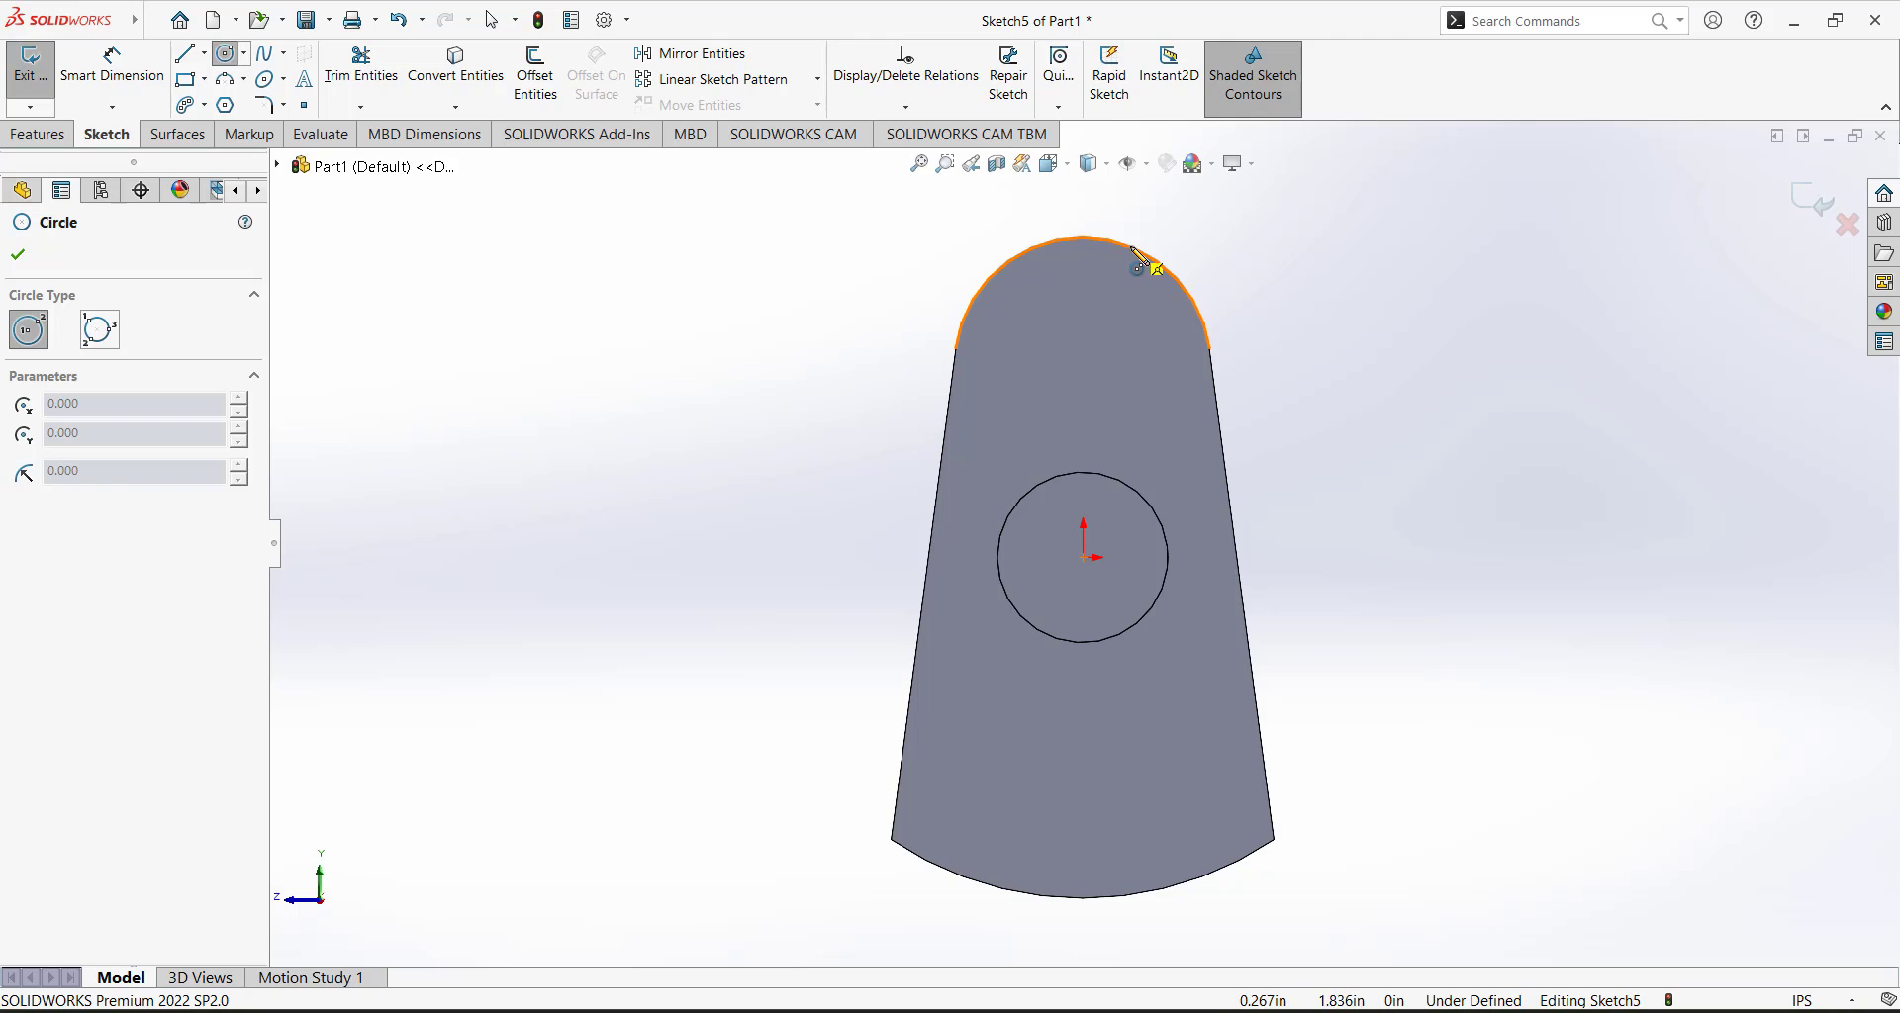
pyautogui.click(1084, 366)
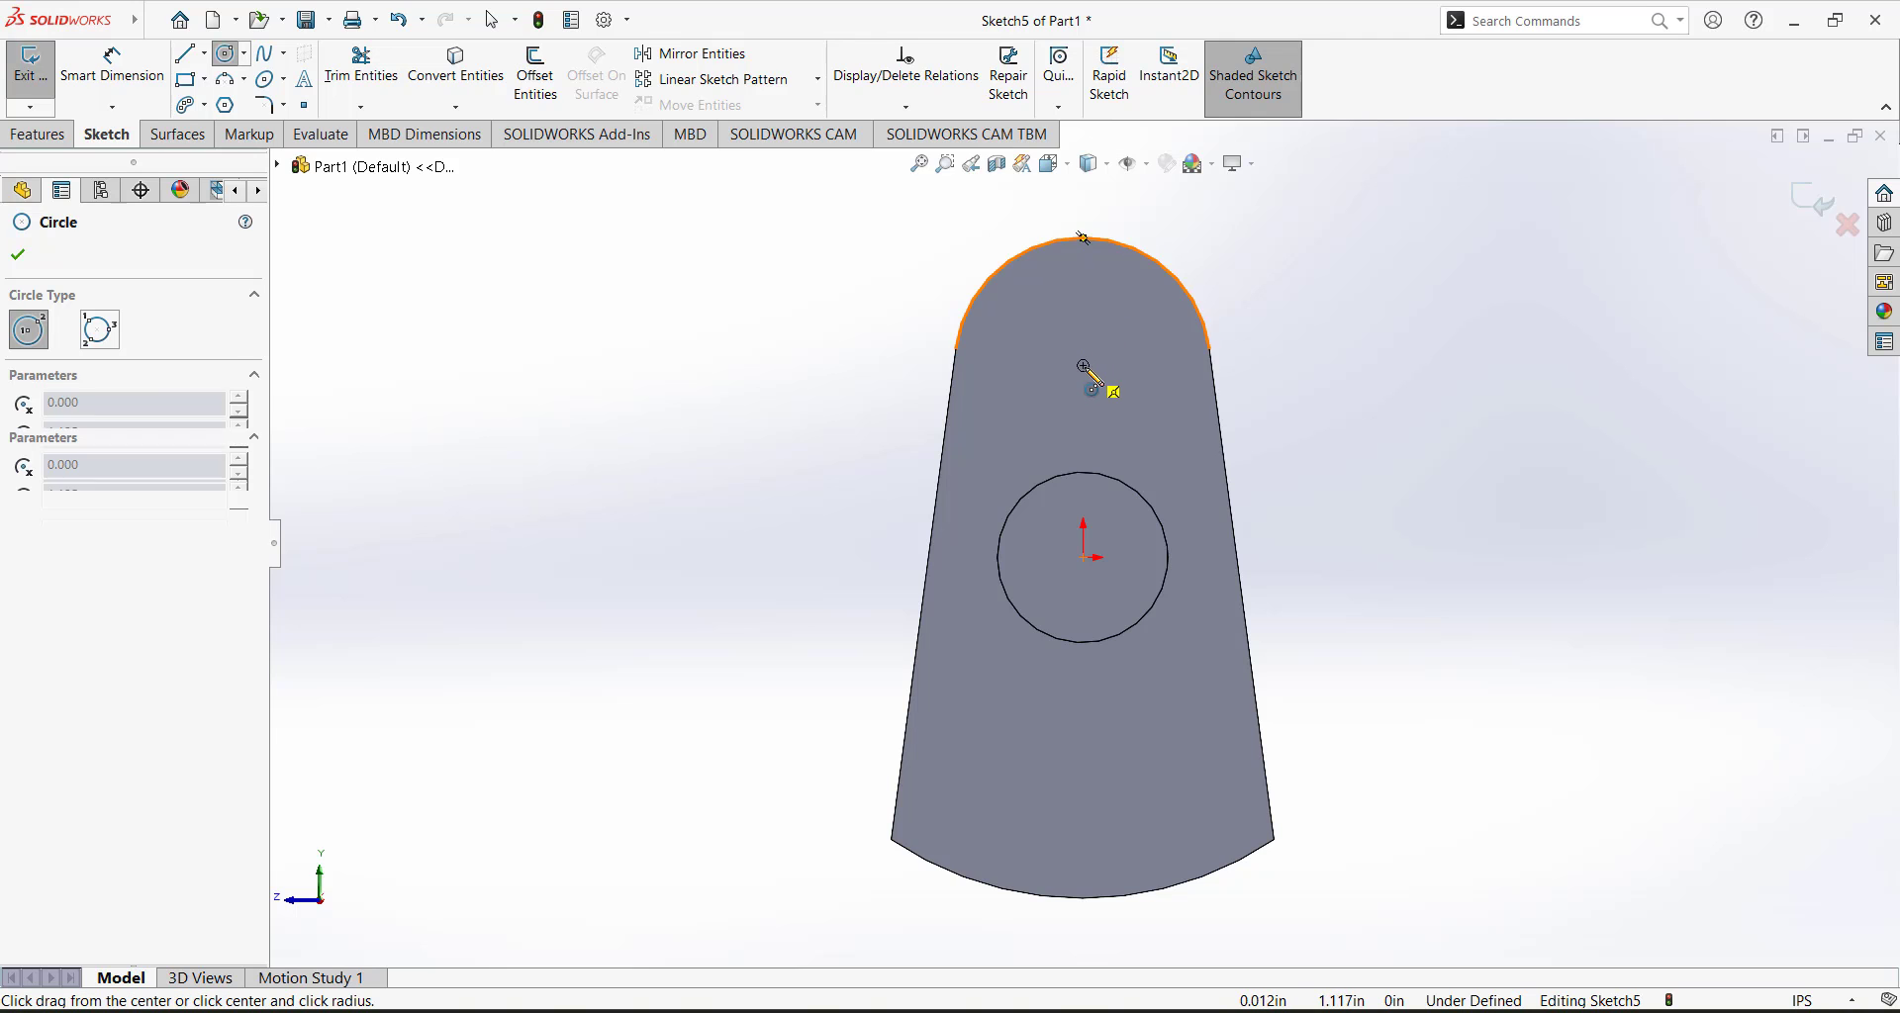
pyautogui.click(1122, 310)
# Dimension the circle's diameter as 0.625 in.
pyautogui.press('d')
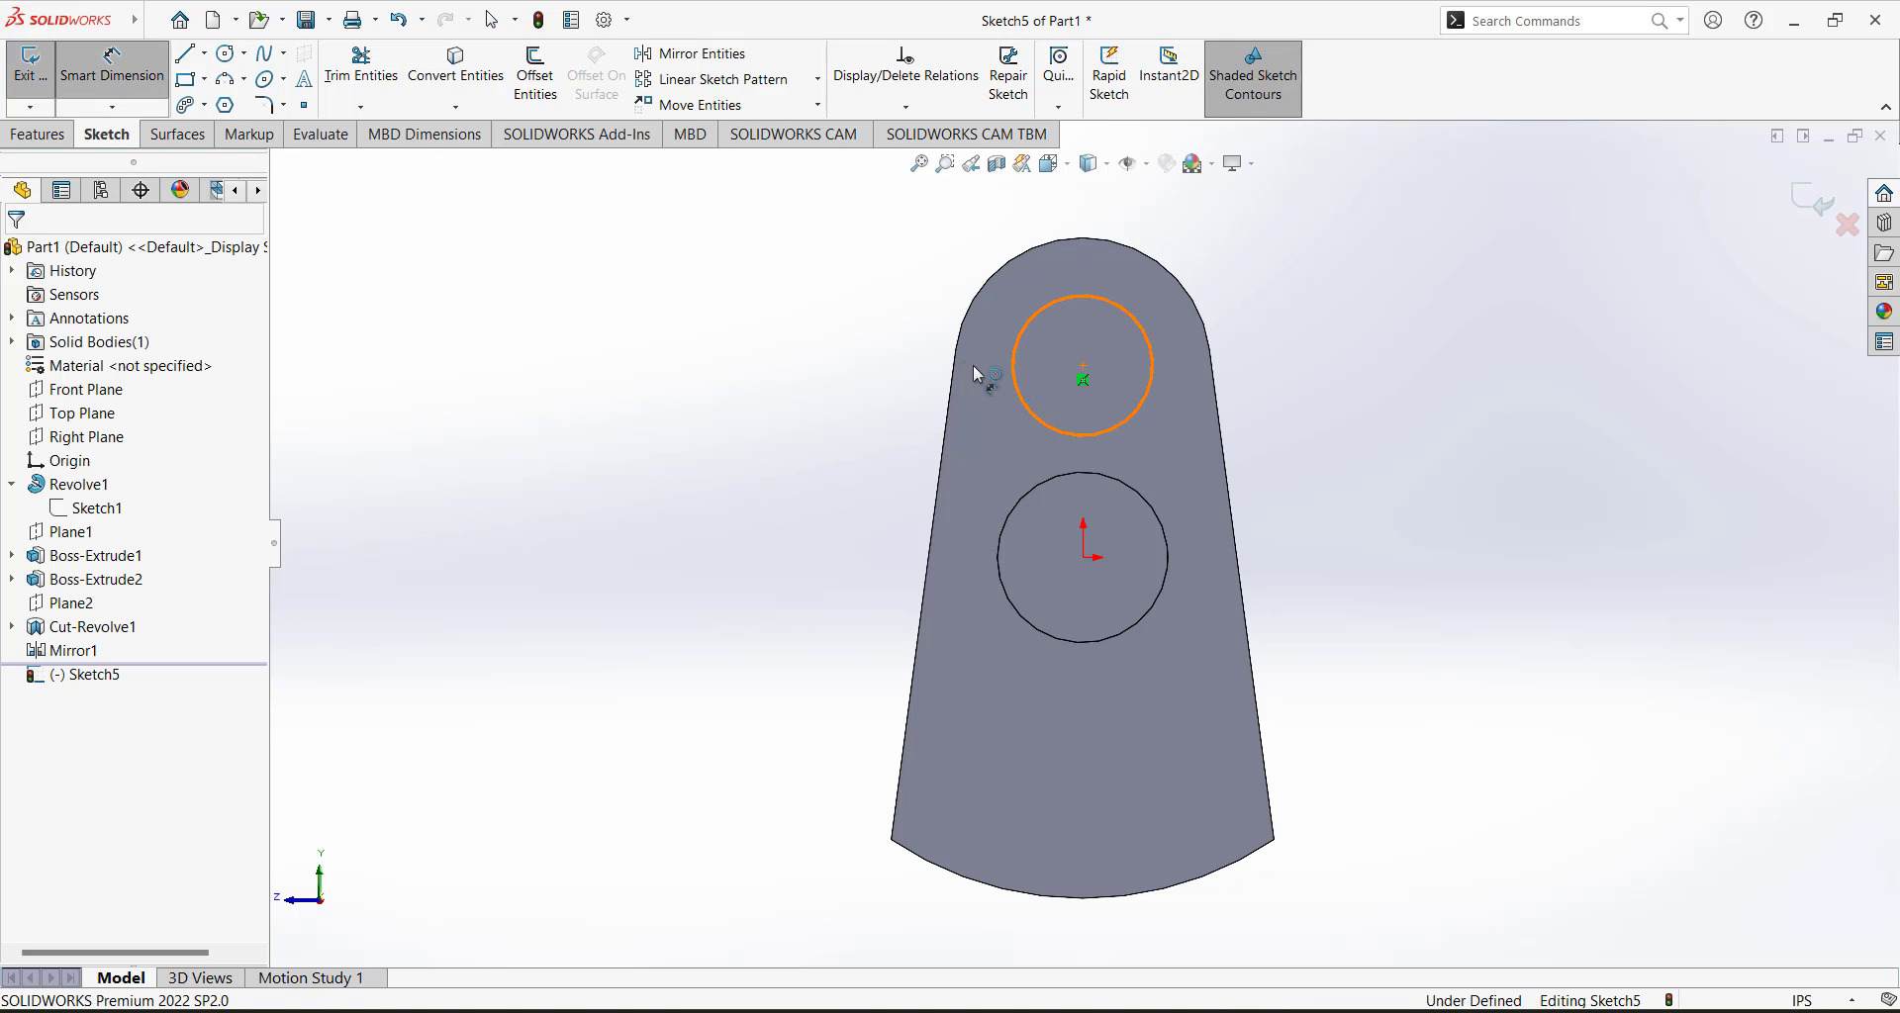
pyautogui.click(1012, 368)
pyautogui.click(748, 568)
pyautogui.write('0.')
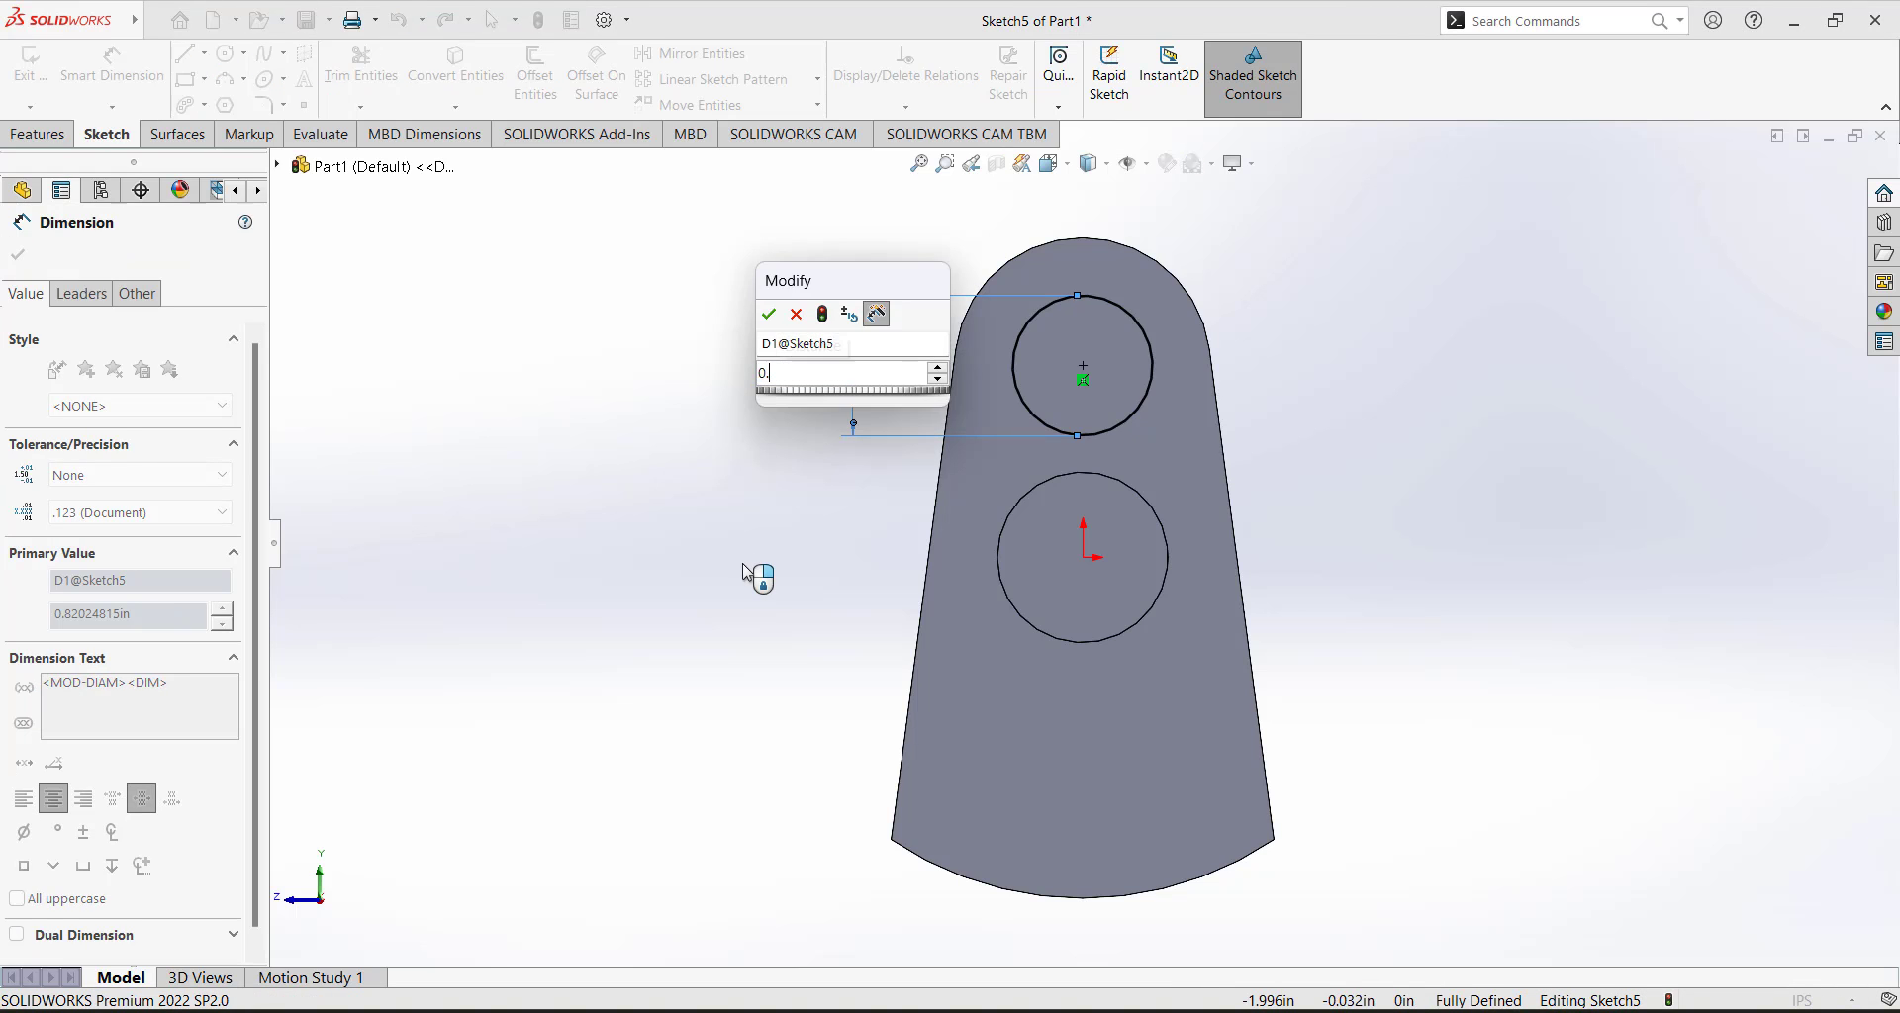
pyautogui.write('625')
pyautogui.press('Return')
# Extrude the circle with Up To Surface to the facing boss on the mirrored web, forming the pin between the webs.
pyautogui.moveTo(714, 473); pyautogui.dragTo(836, 579, button='middle')
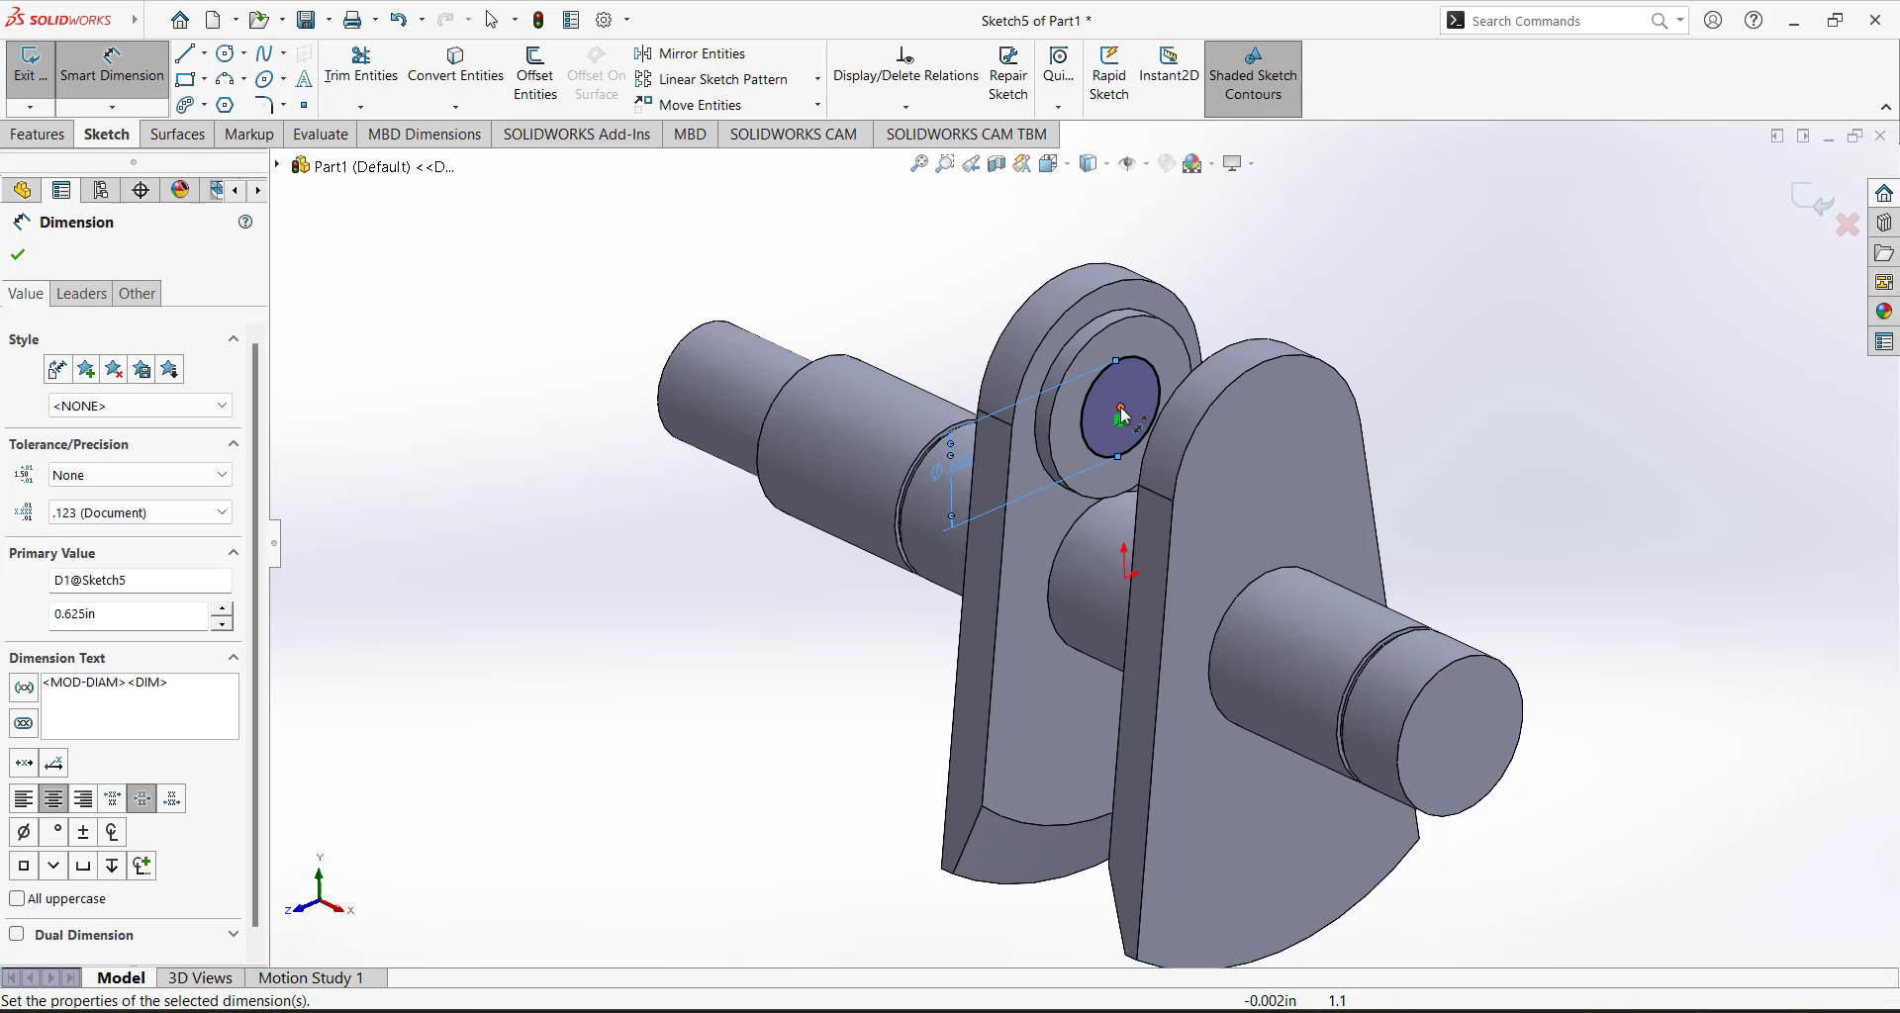
pyautogui.moveTo(1133, 397); pyautogui.dragTo(1118, 464, button='middle')
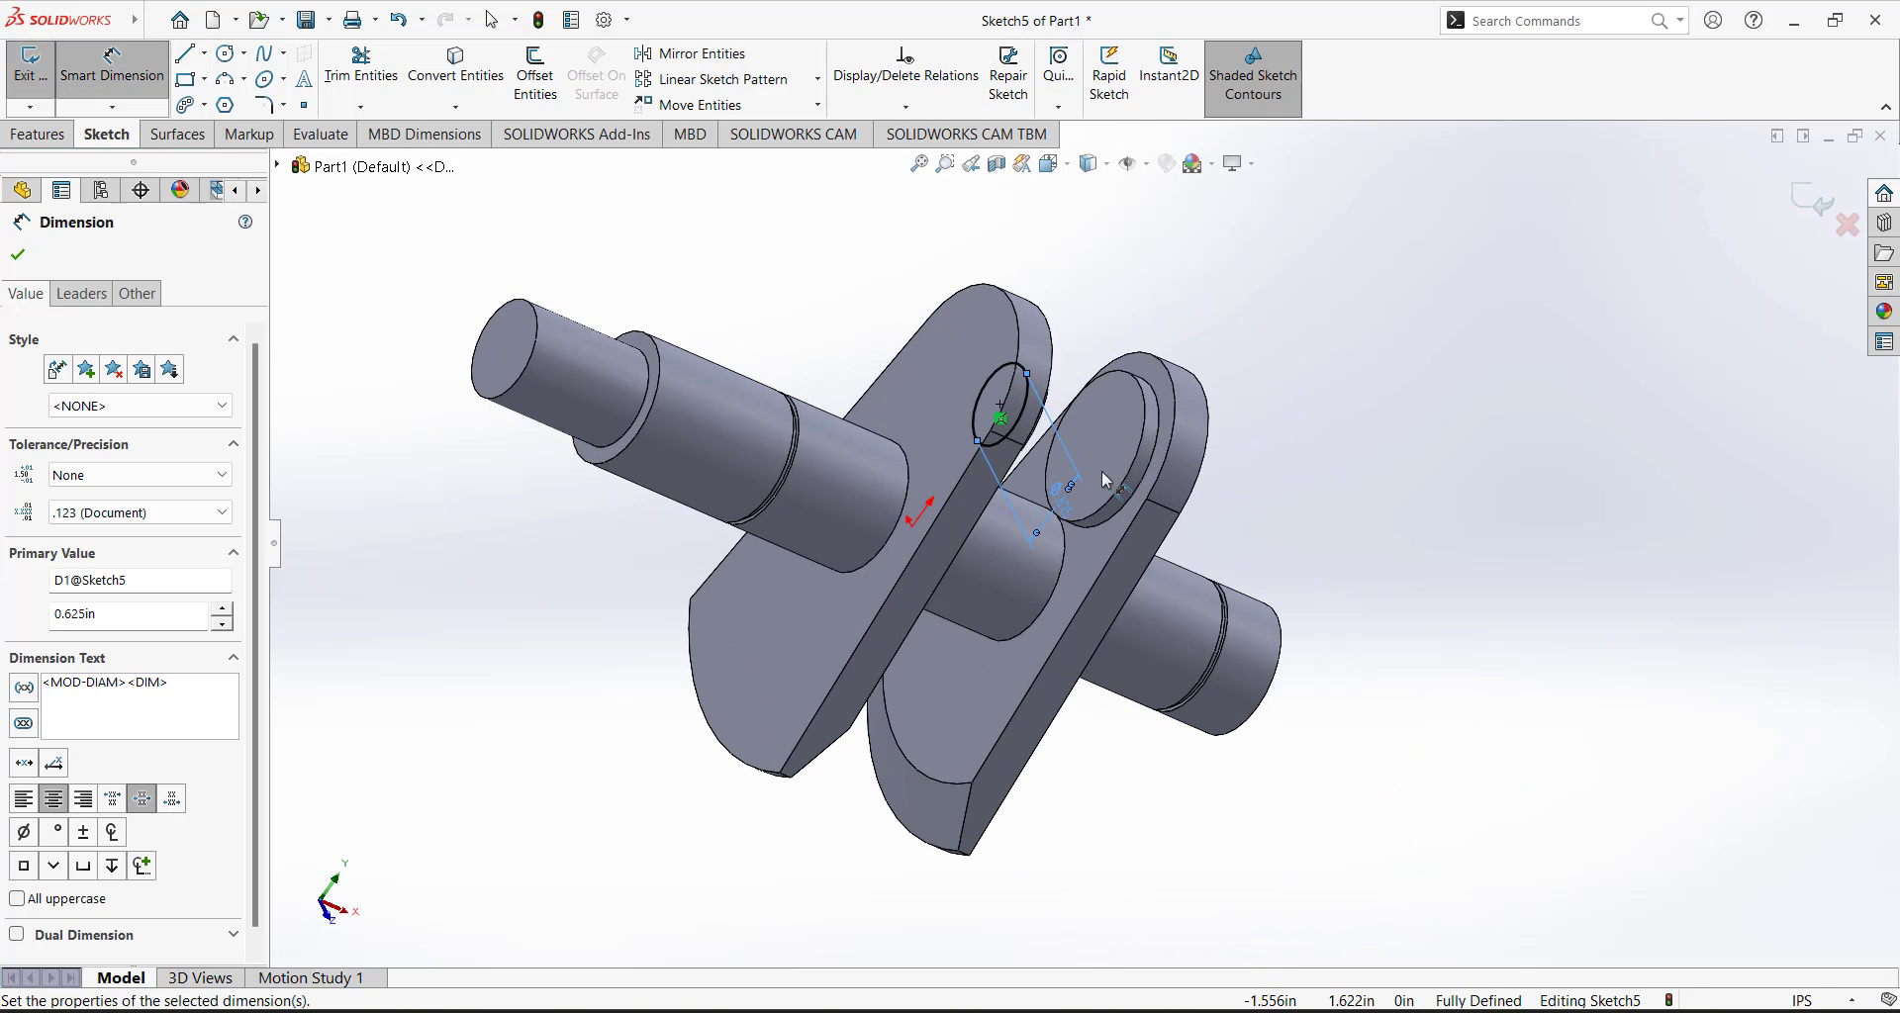
pyautogui.click(36, 138)
pyautogui.click(41, 91)
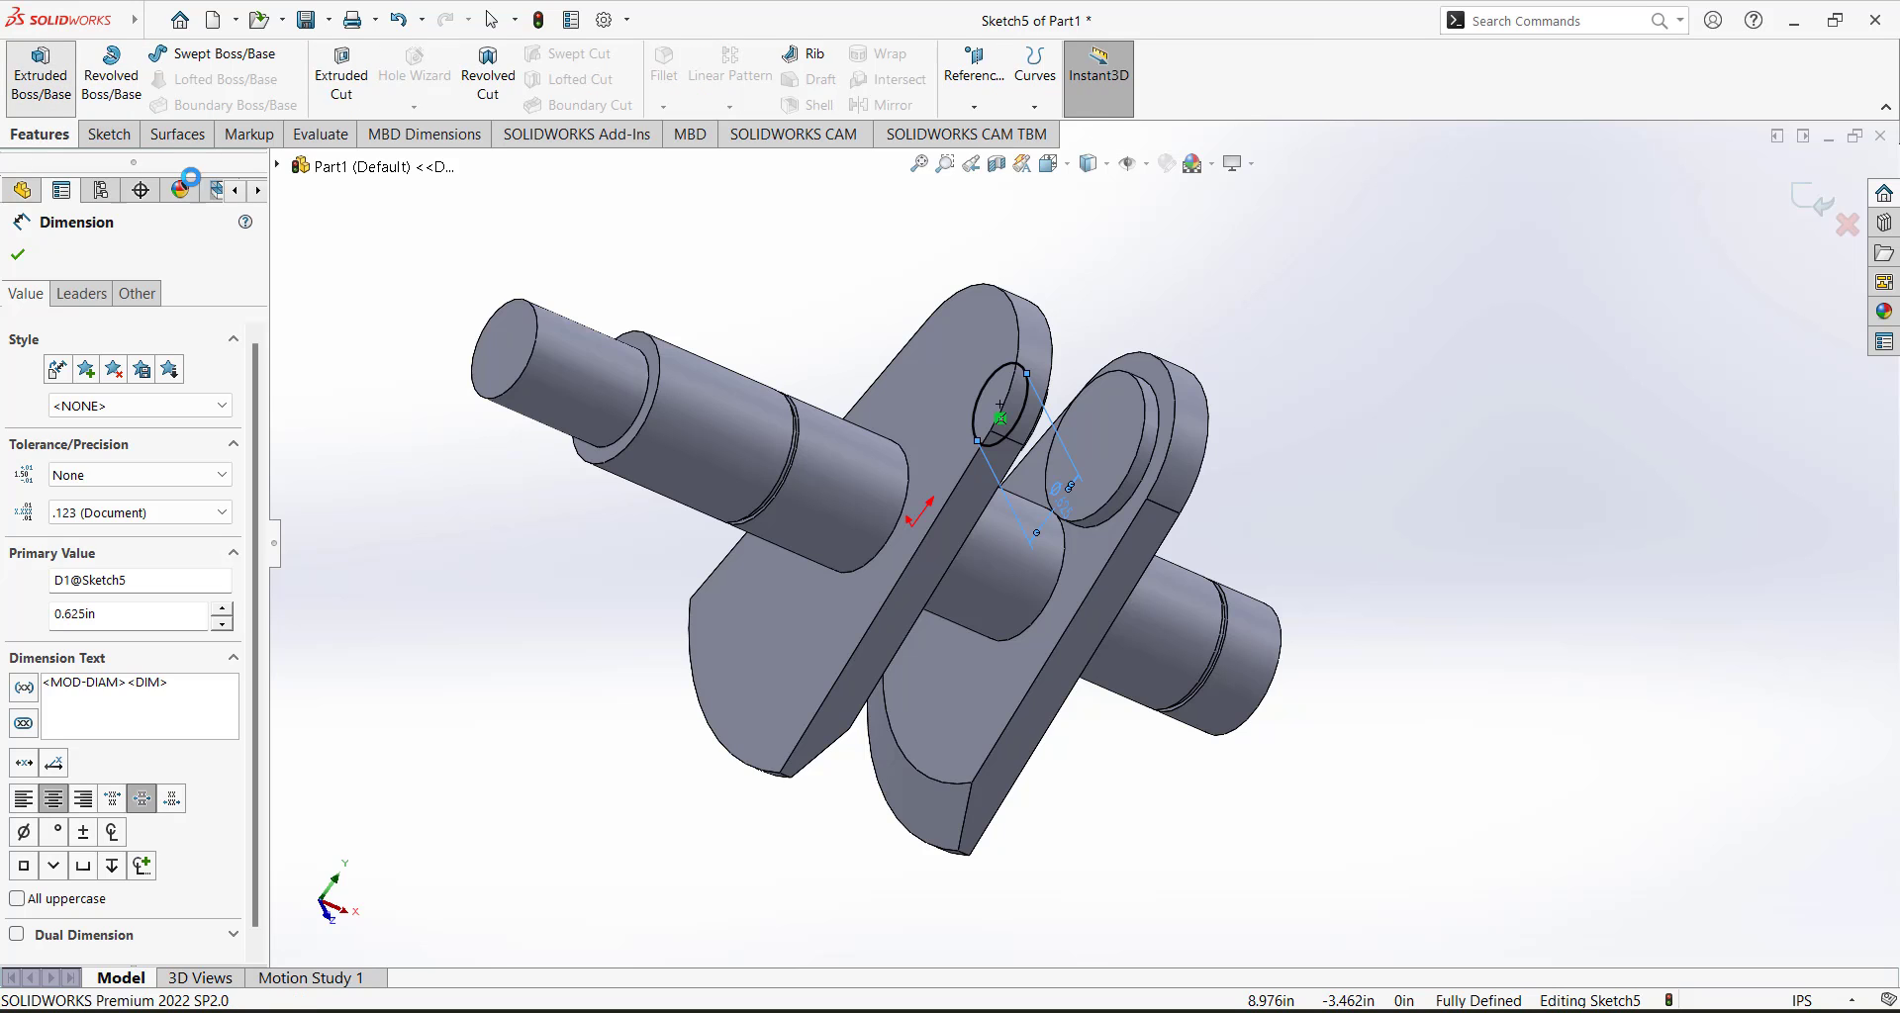
pyautogui.click(133, 392)
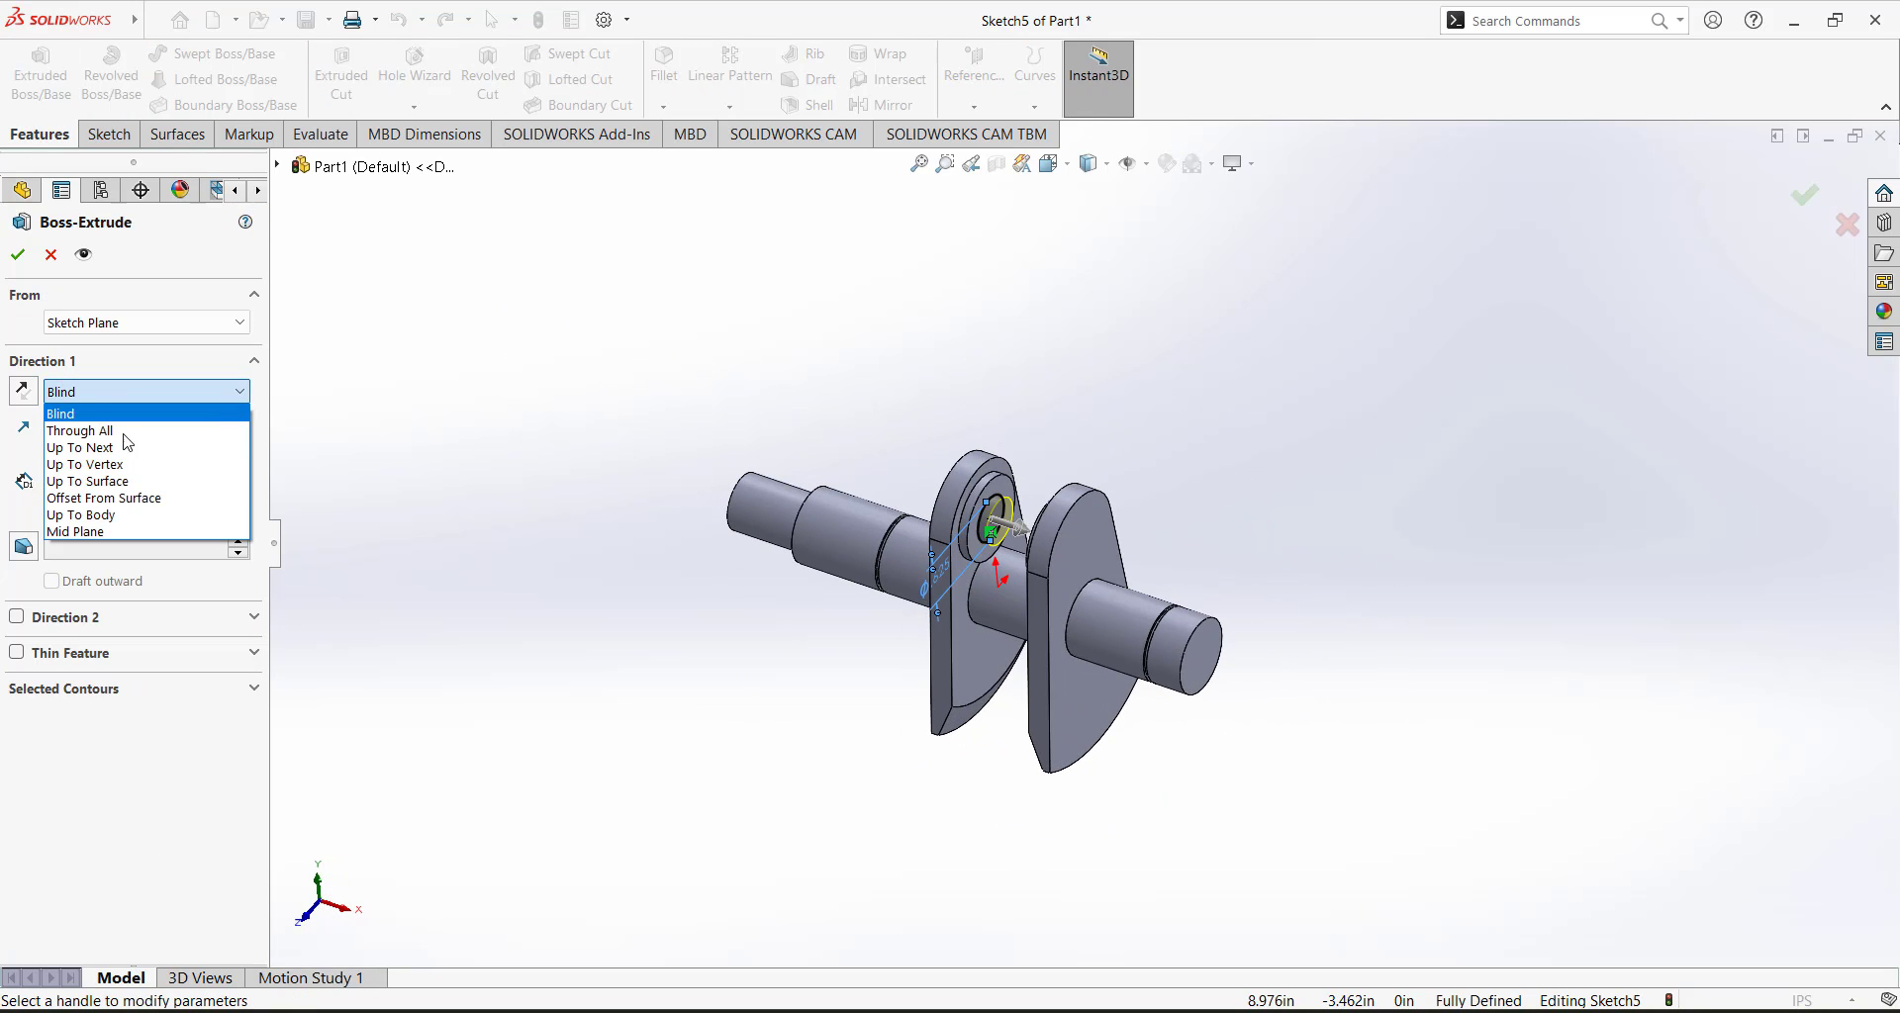
pyautogui.click(132, 481)
pyautogui.moveTo(615, 521); pyautogui.dragTo(712, 543, button='middle')
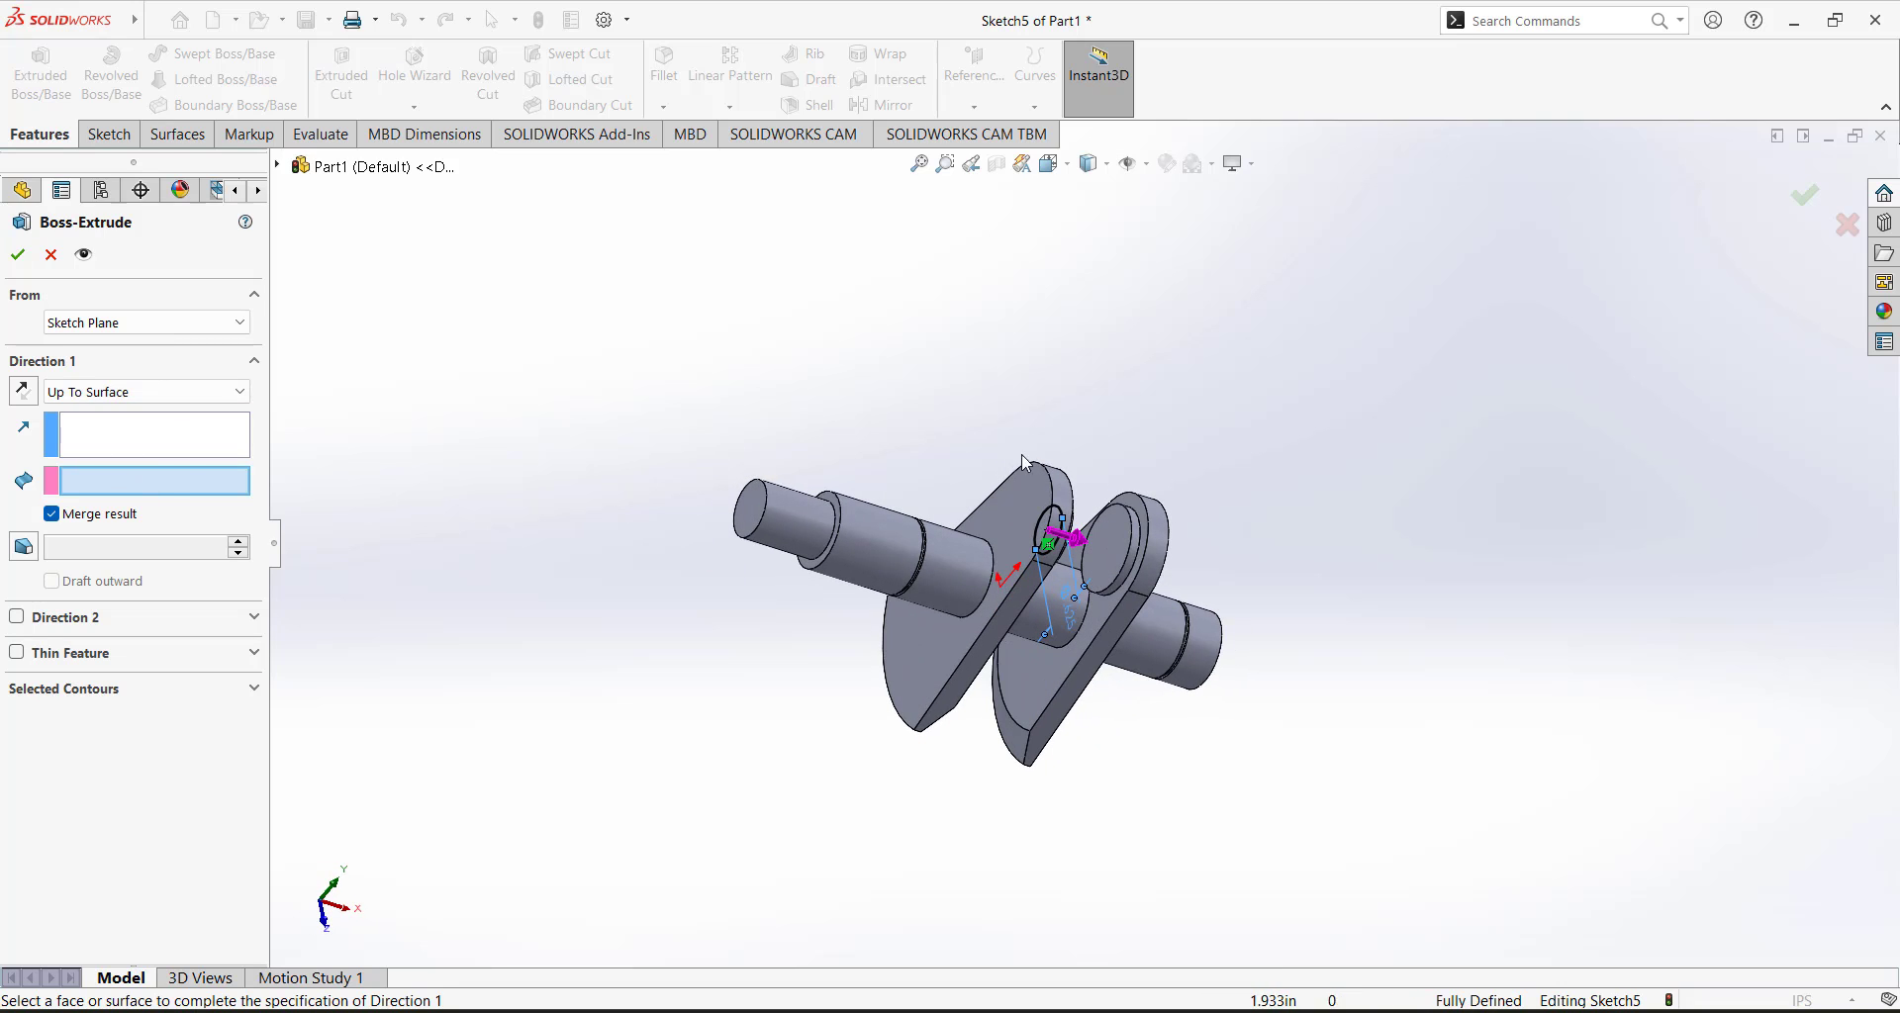
pyautogui.click(1119, 549)
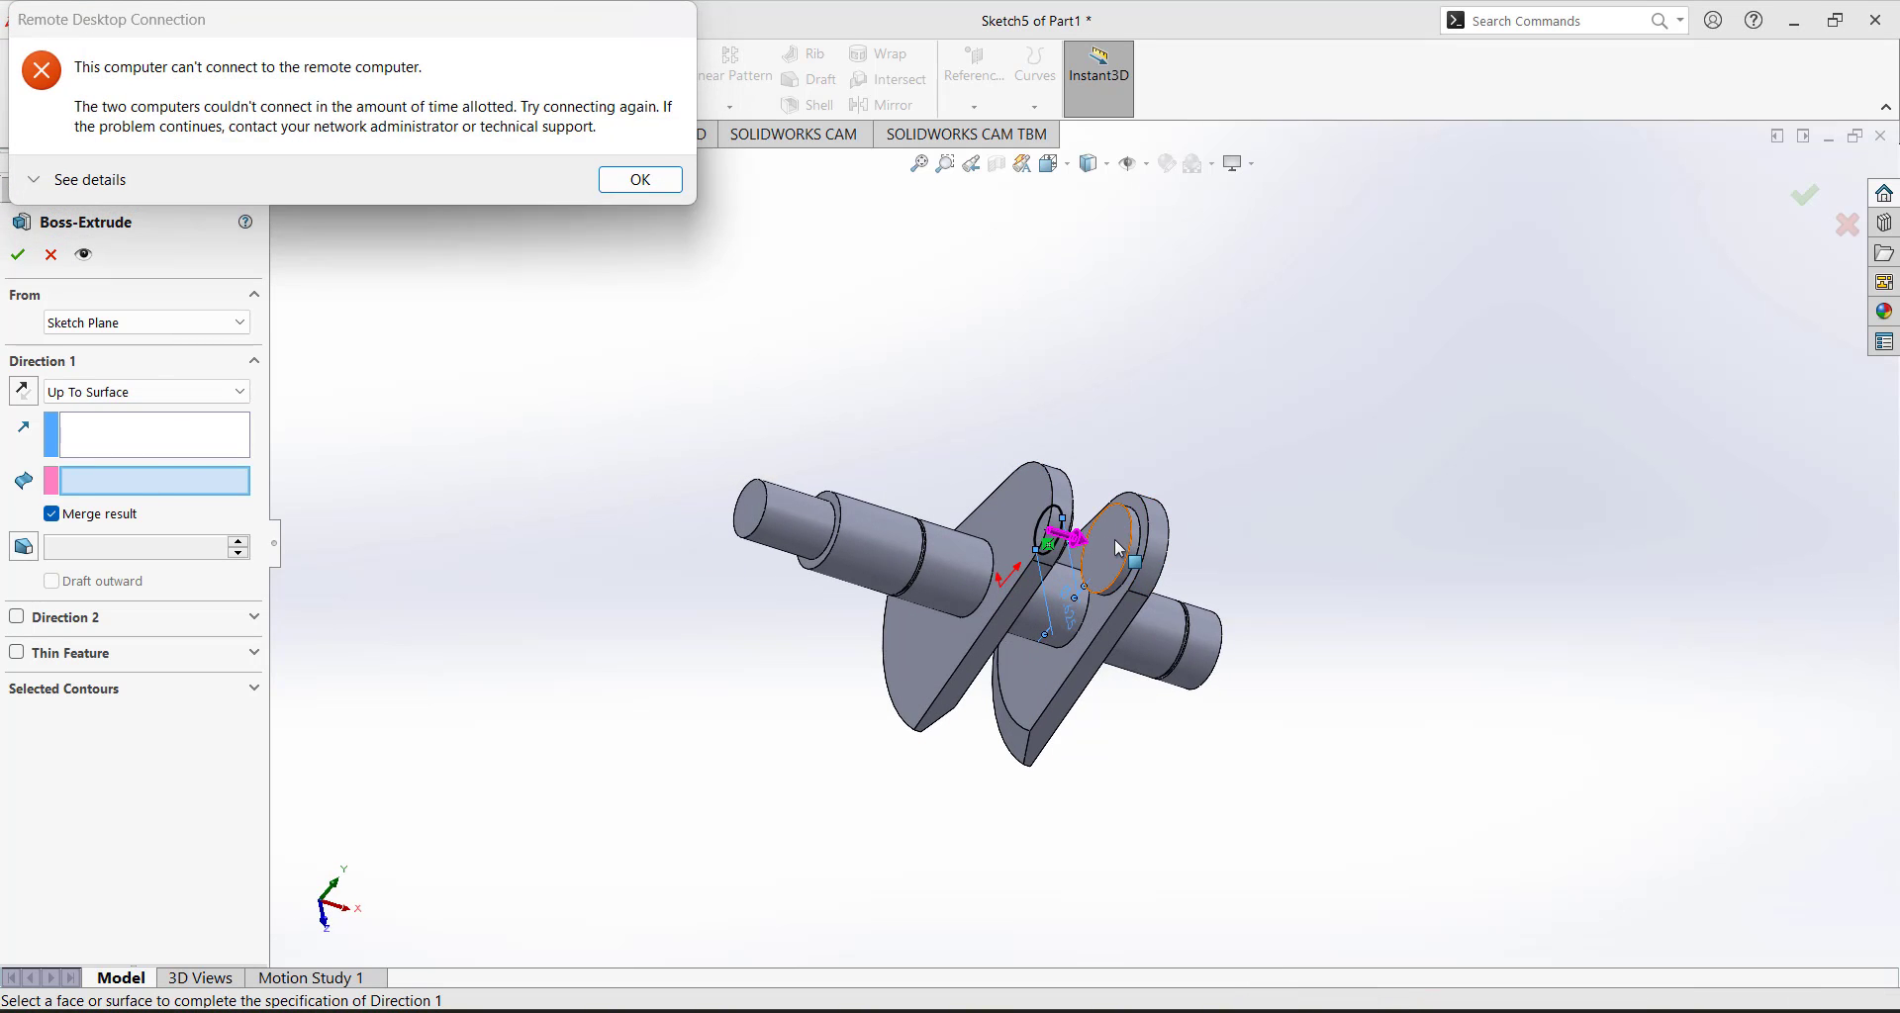
pyautogui.click(640, 180)
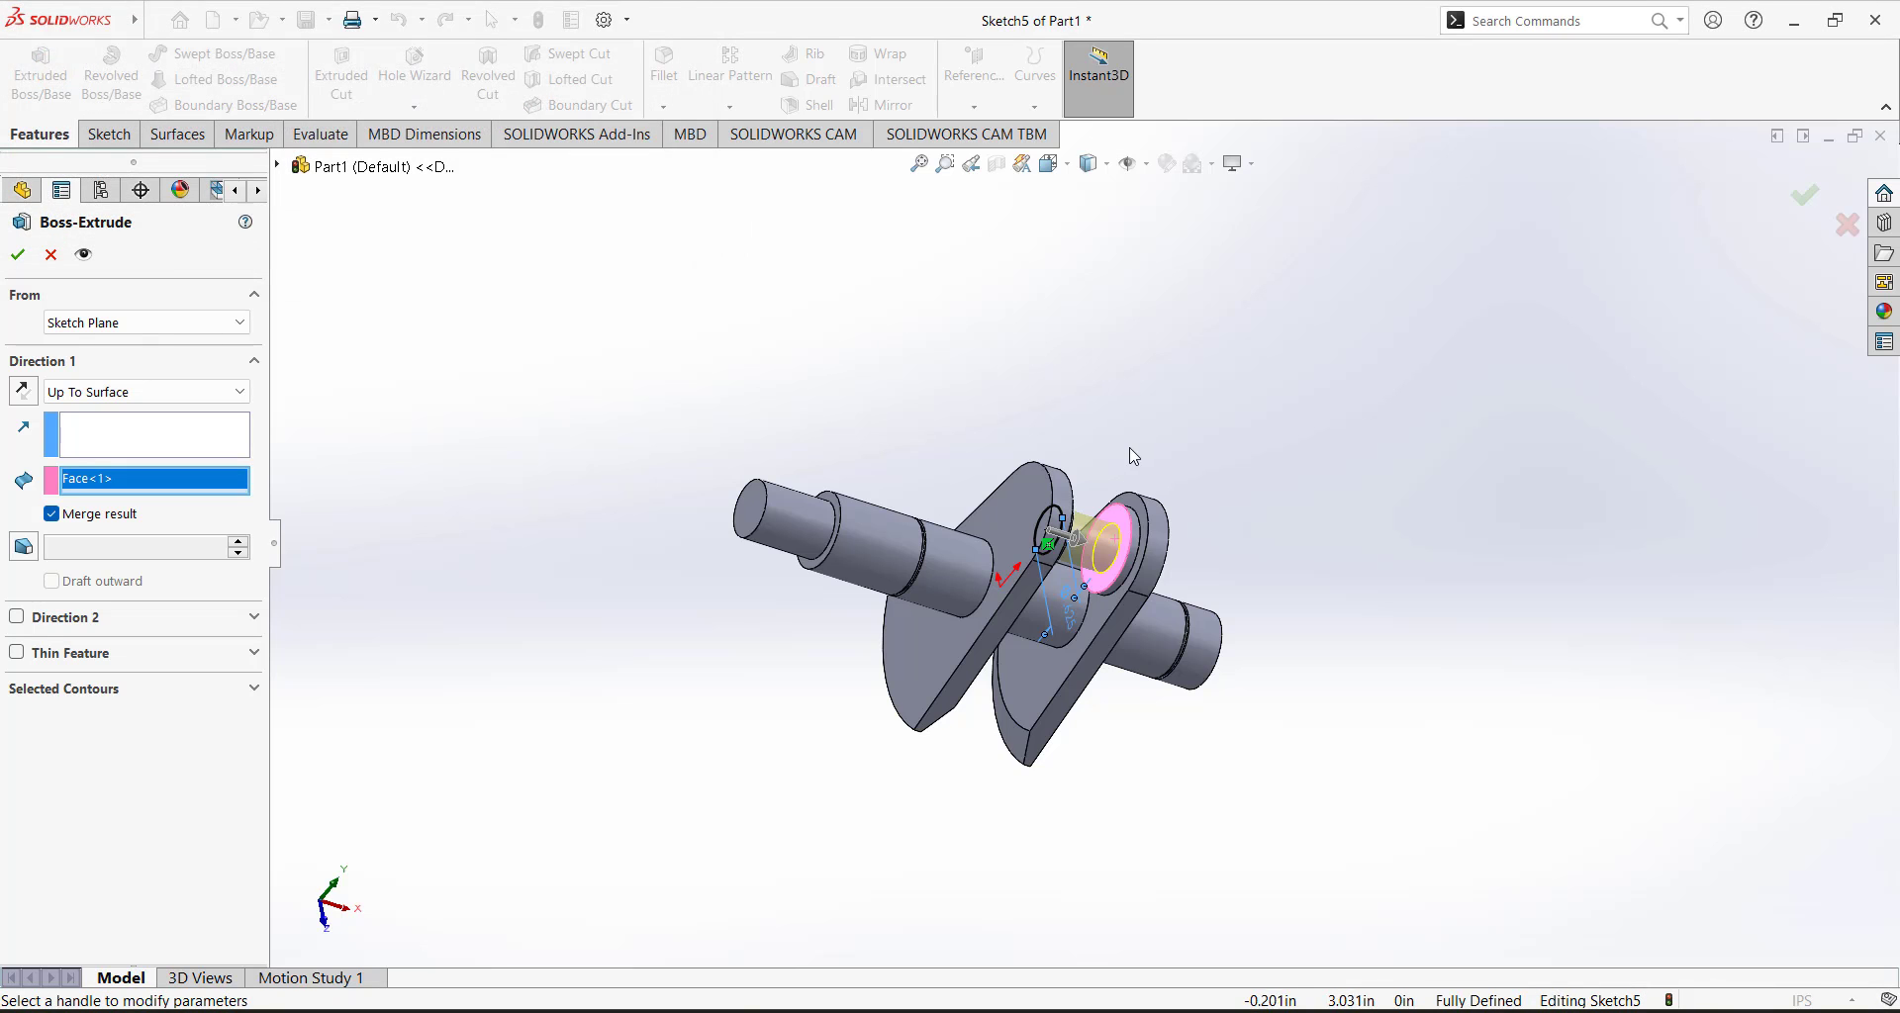
pyautogui.click(18, 255)
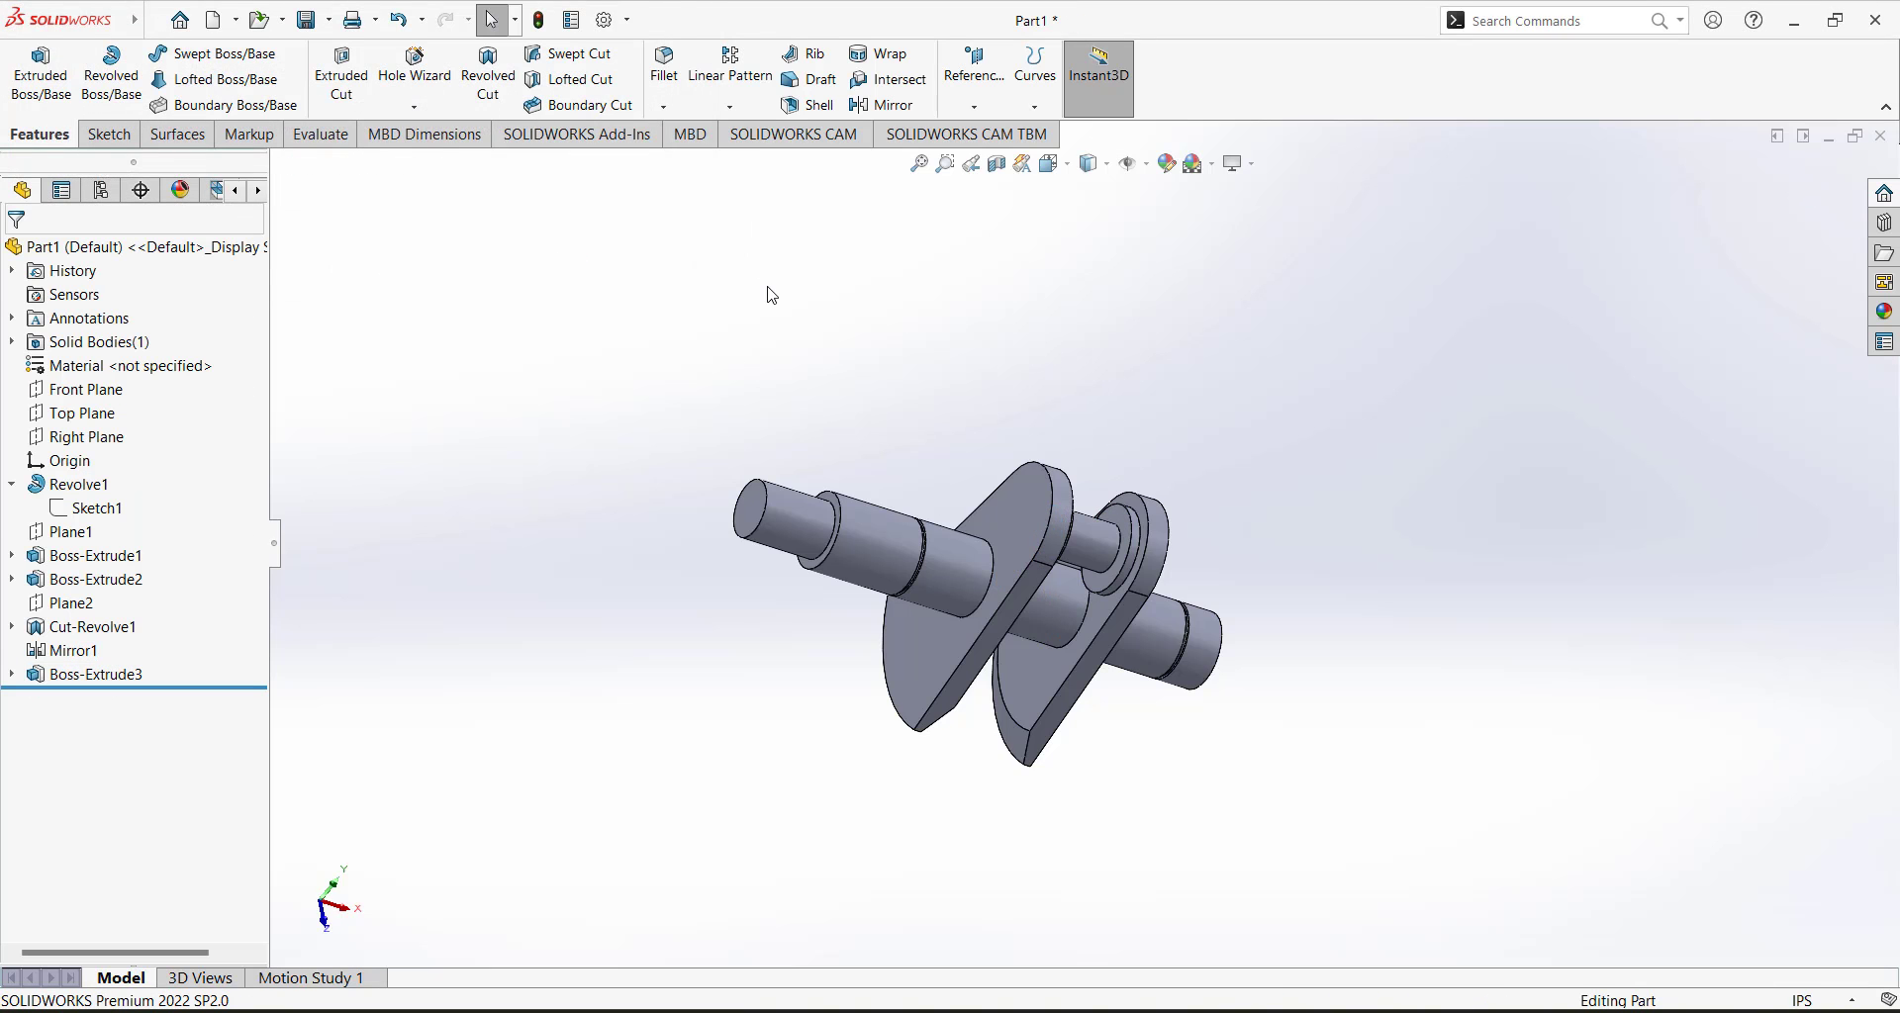
pyautogui.moveTo(772, 295); pyautogui.dragTo(733, 294, button='middle')
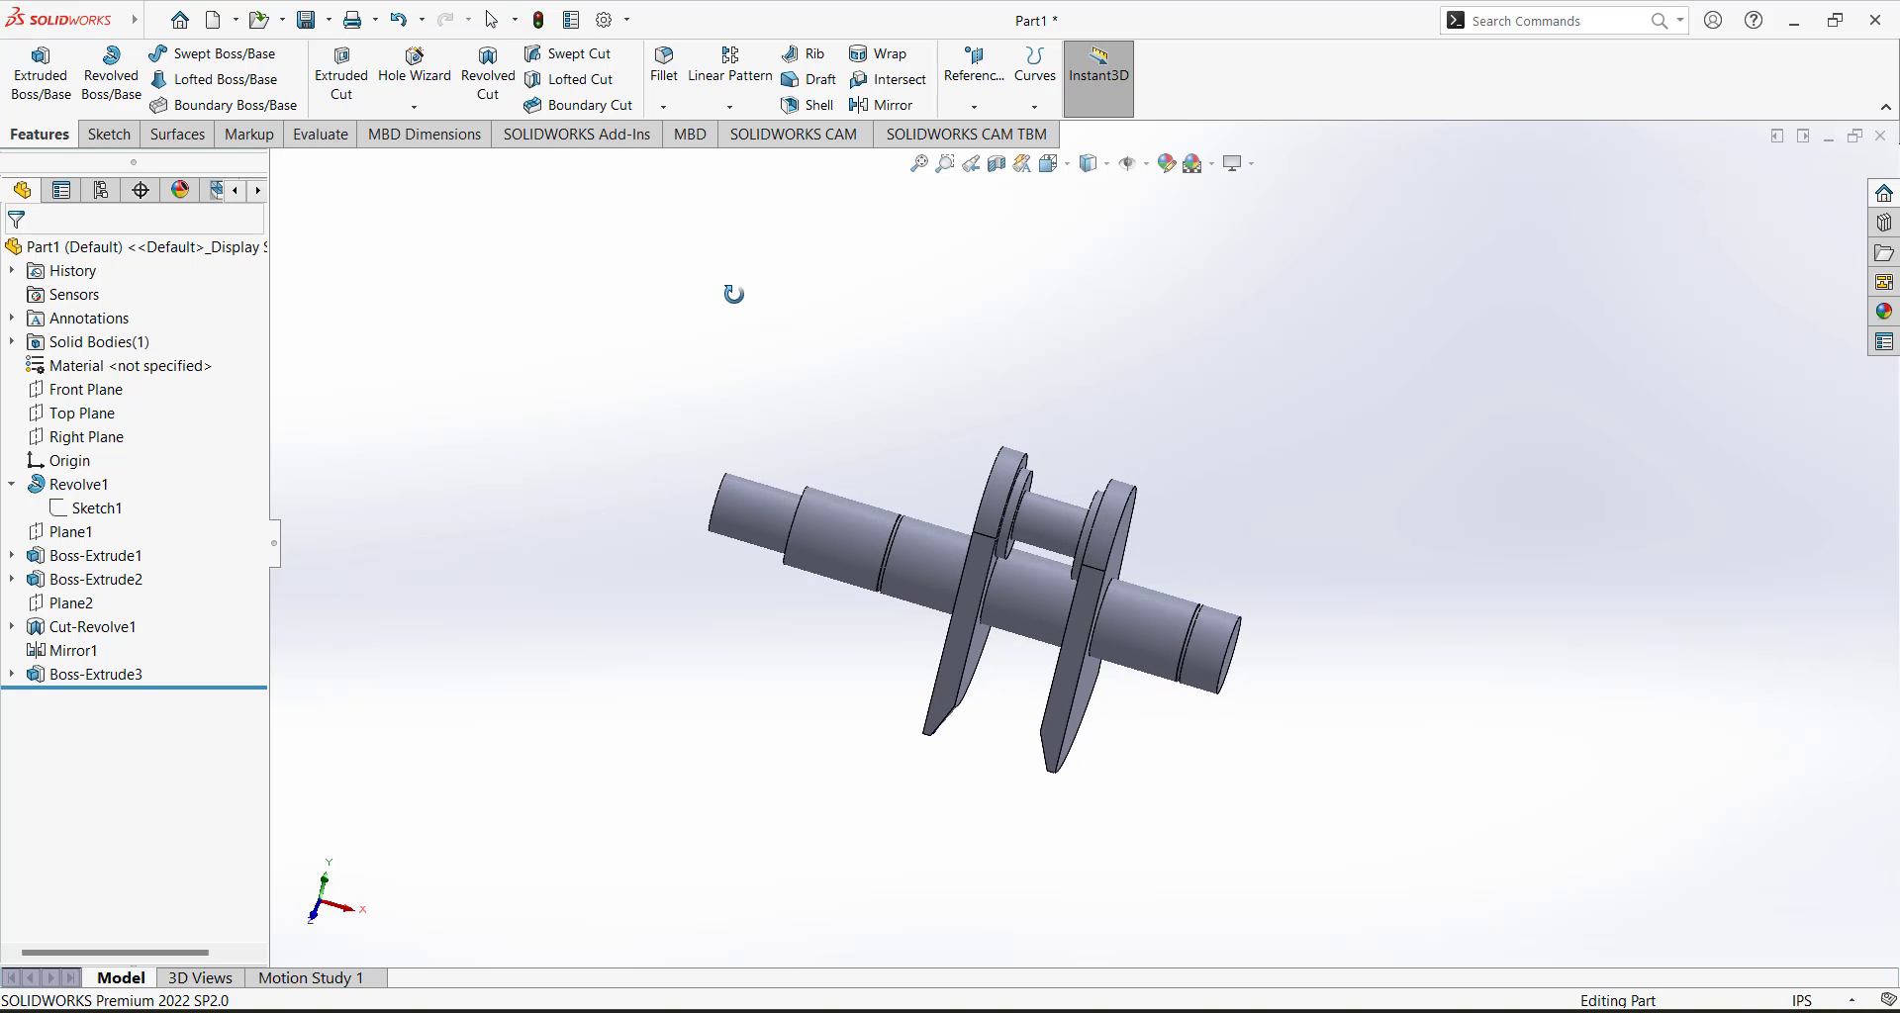
pyautogui.hotkey('alt', 'Tab')
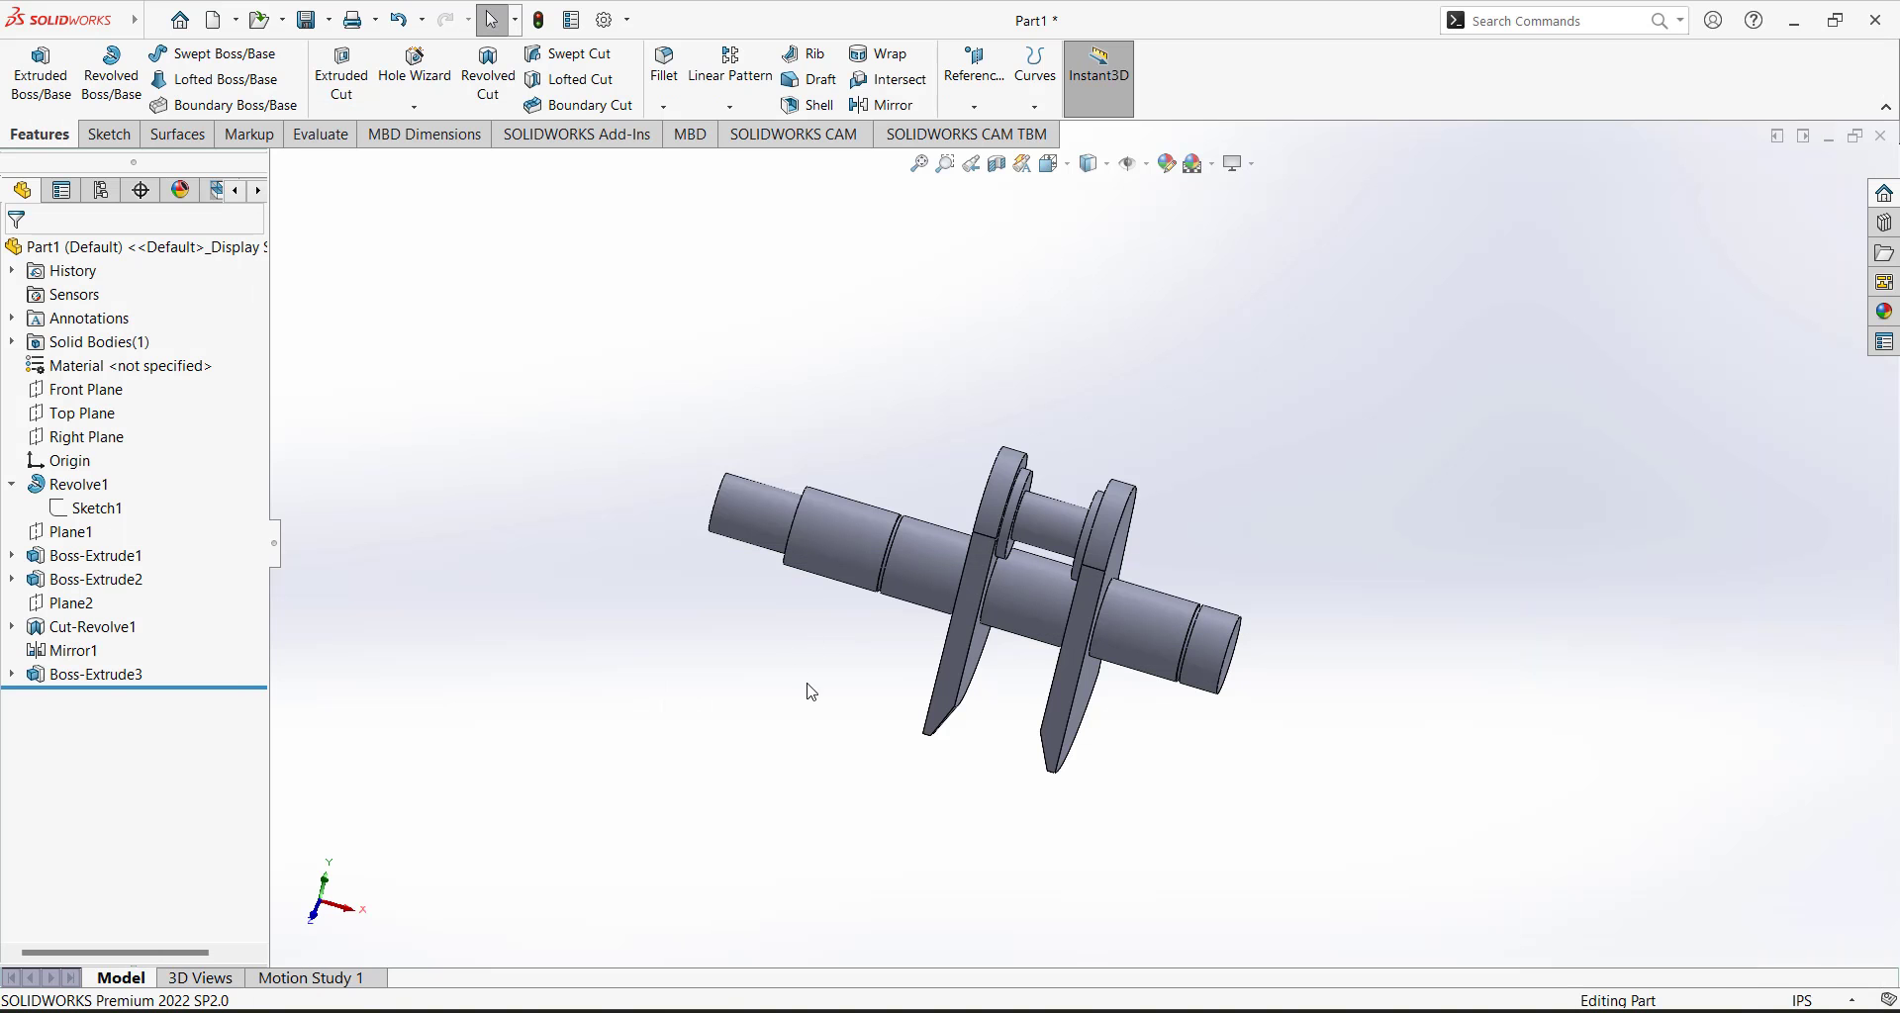
# Sketch on the first web's inner face, converting the circular edge of the shaft's far end face into a circle.
pyautogui.moveTo(812, 692); pyautogui.dragTo(772, 666, button='middle')
pyautogui.click(109, 135)
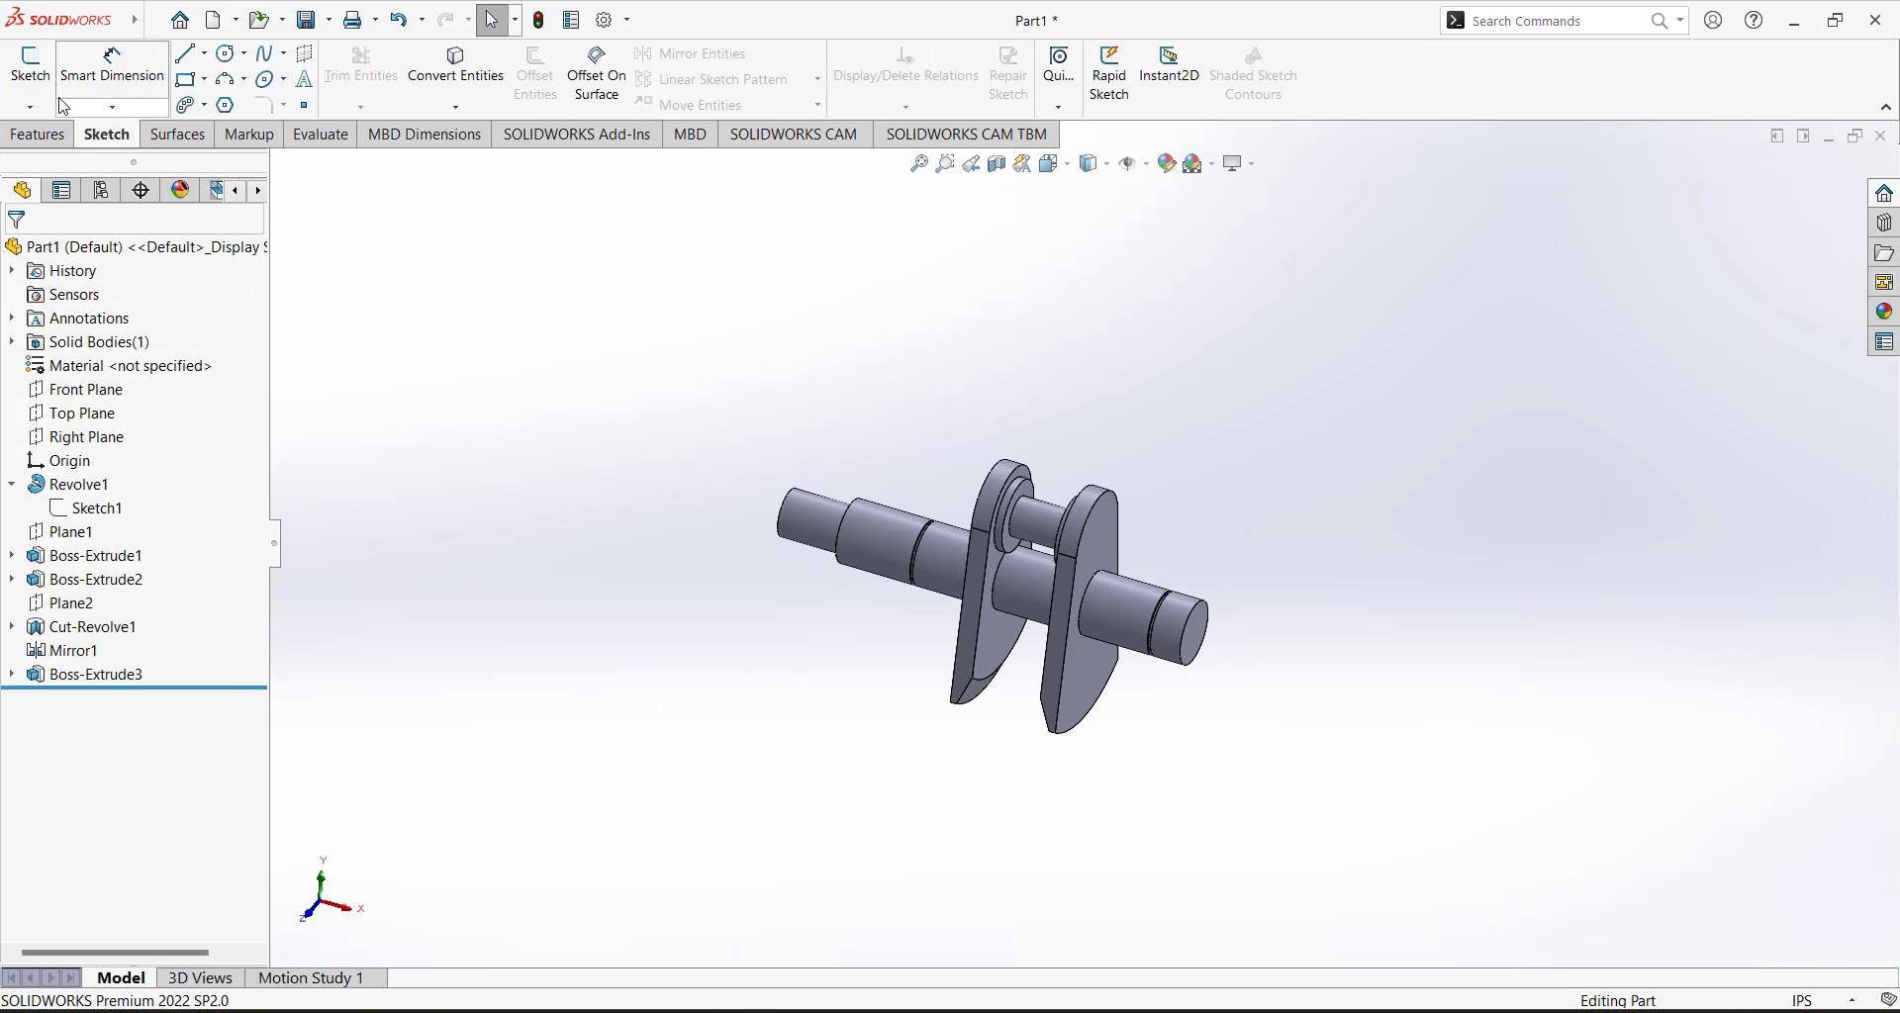
pyautogui.click(29, 64)
pyautogui.click(1001, 657)
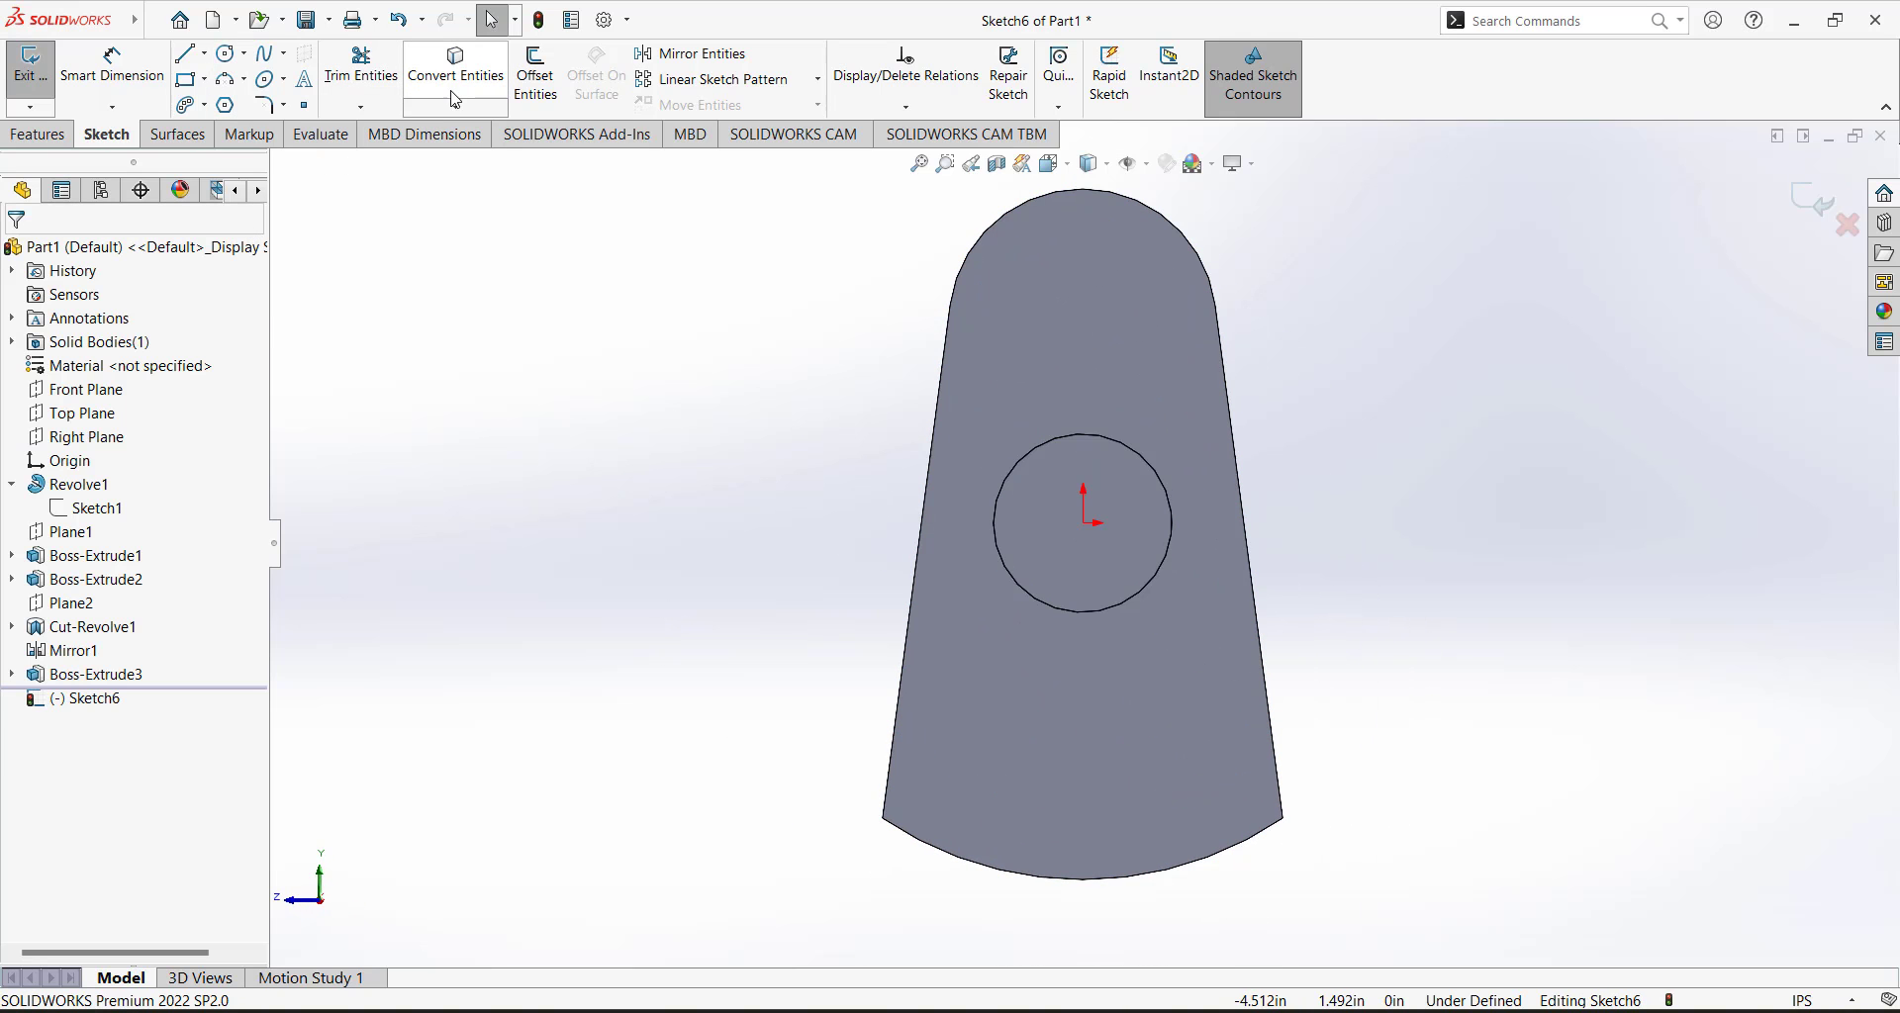
pyautogui.click(453, 69)
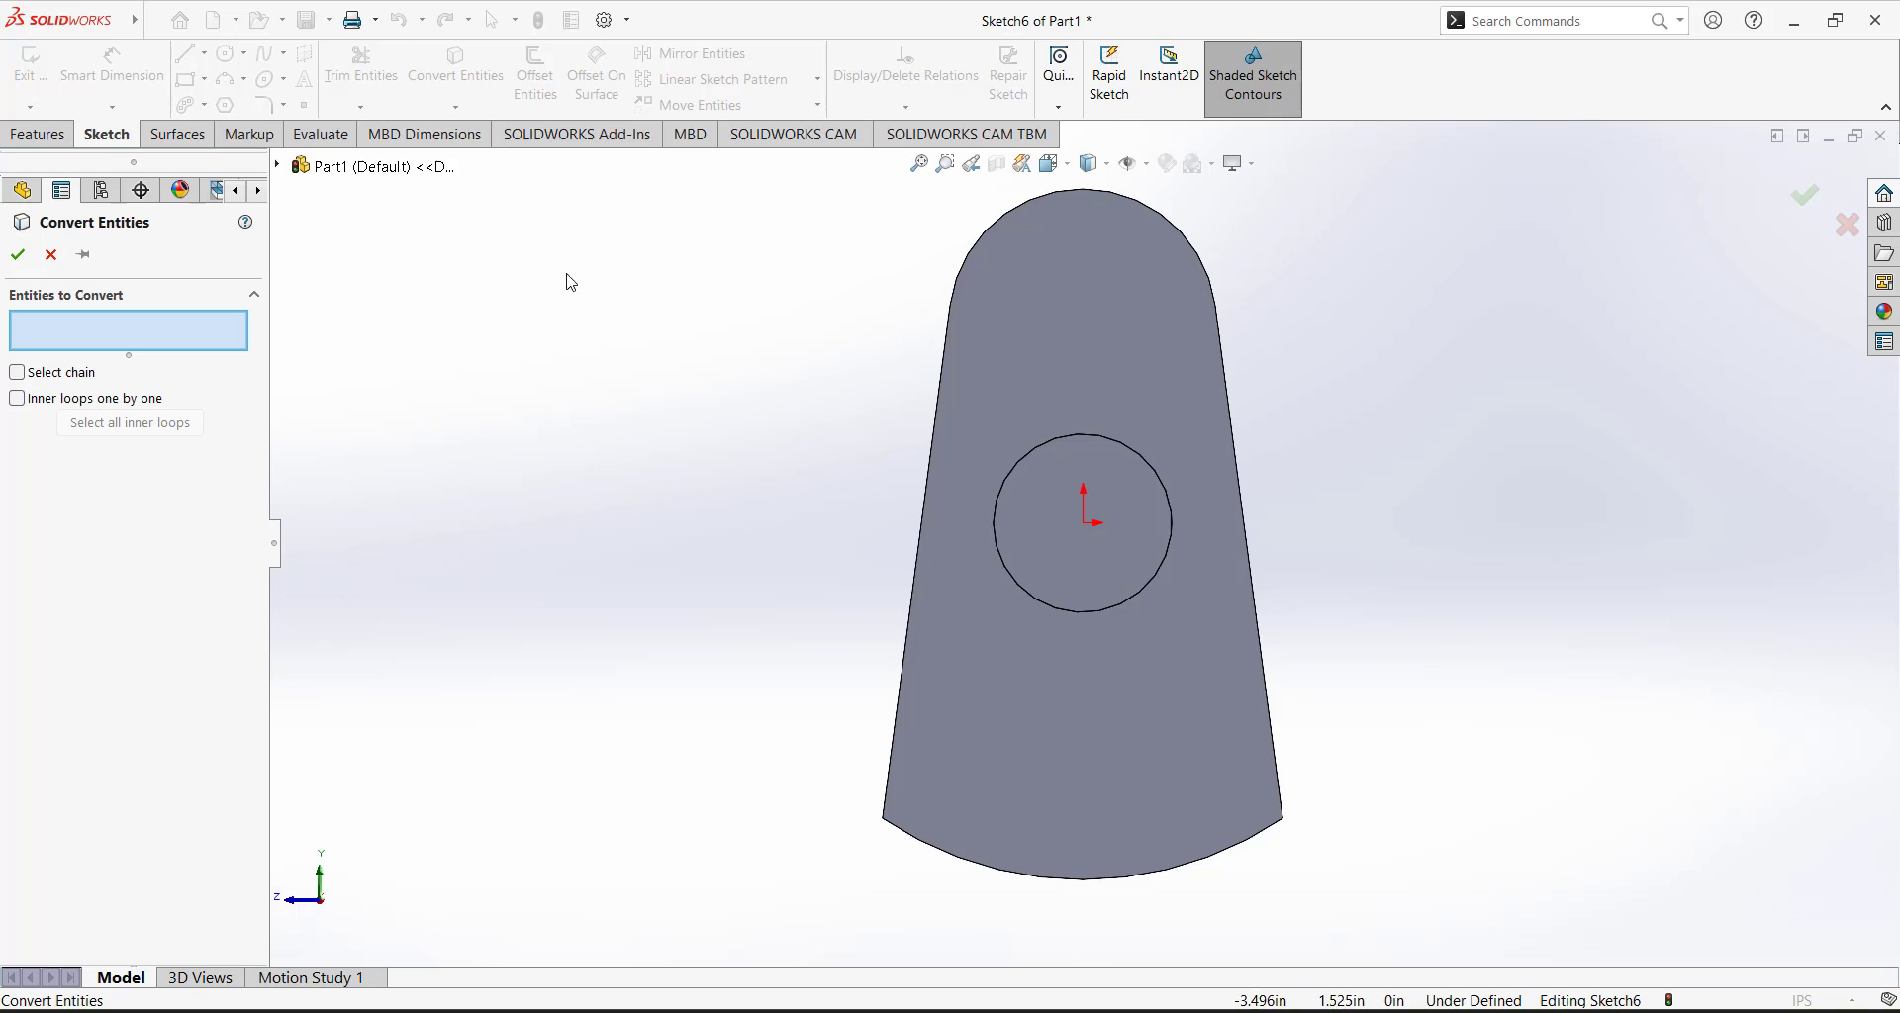
pyautogui.moveTo(853, 326)
pyautogui.mouseDown(button='middle')
pyautogui.moveTo(818, 411)
pyautogui.moveTo(704, 466)
pyautogui.mouseUp(button='middle')
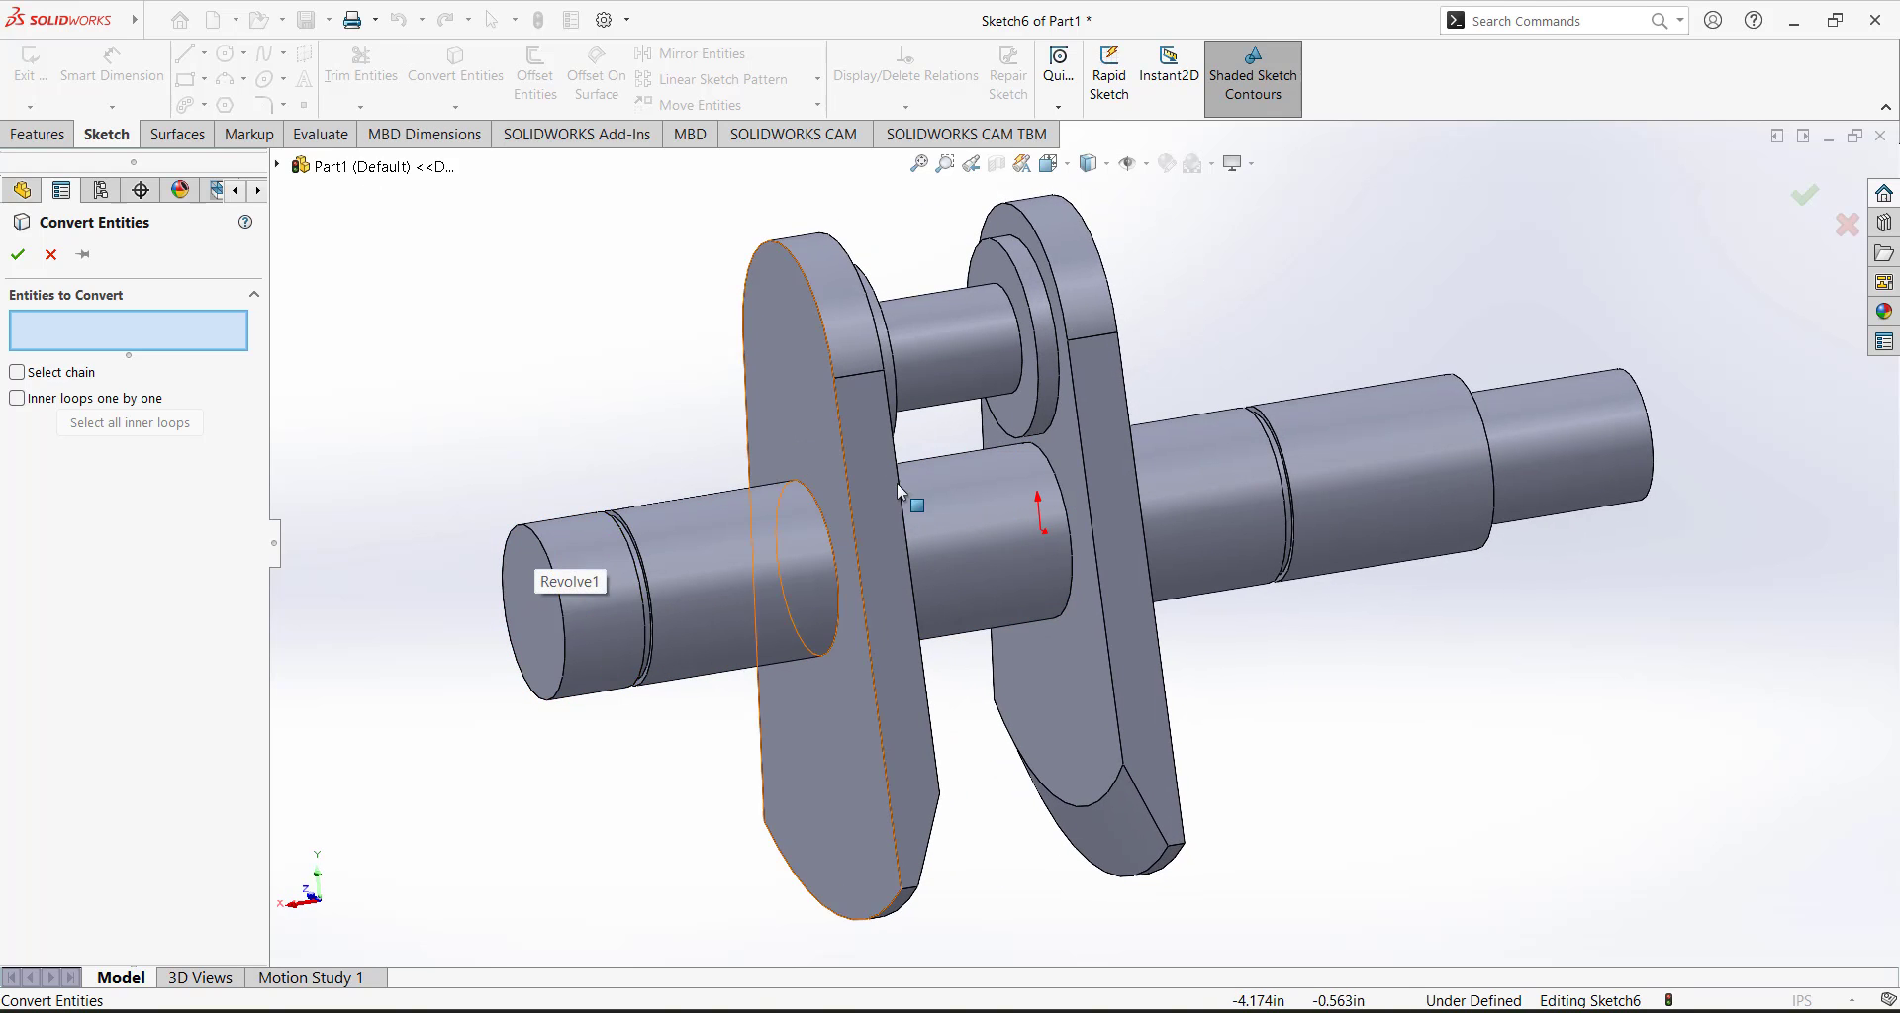
pyautogui.click(545, 554)
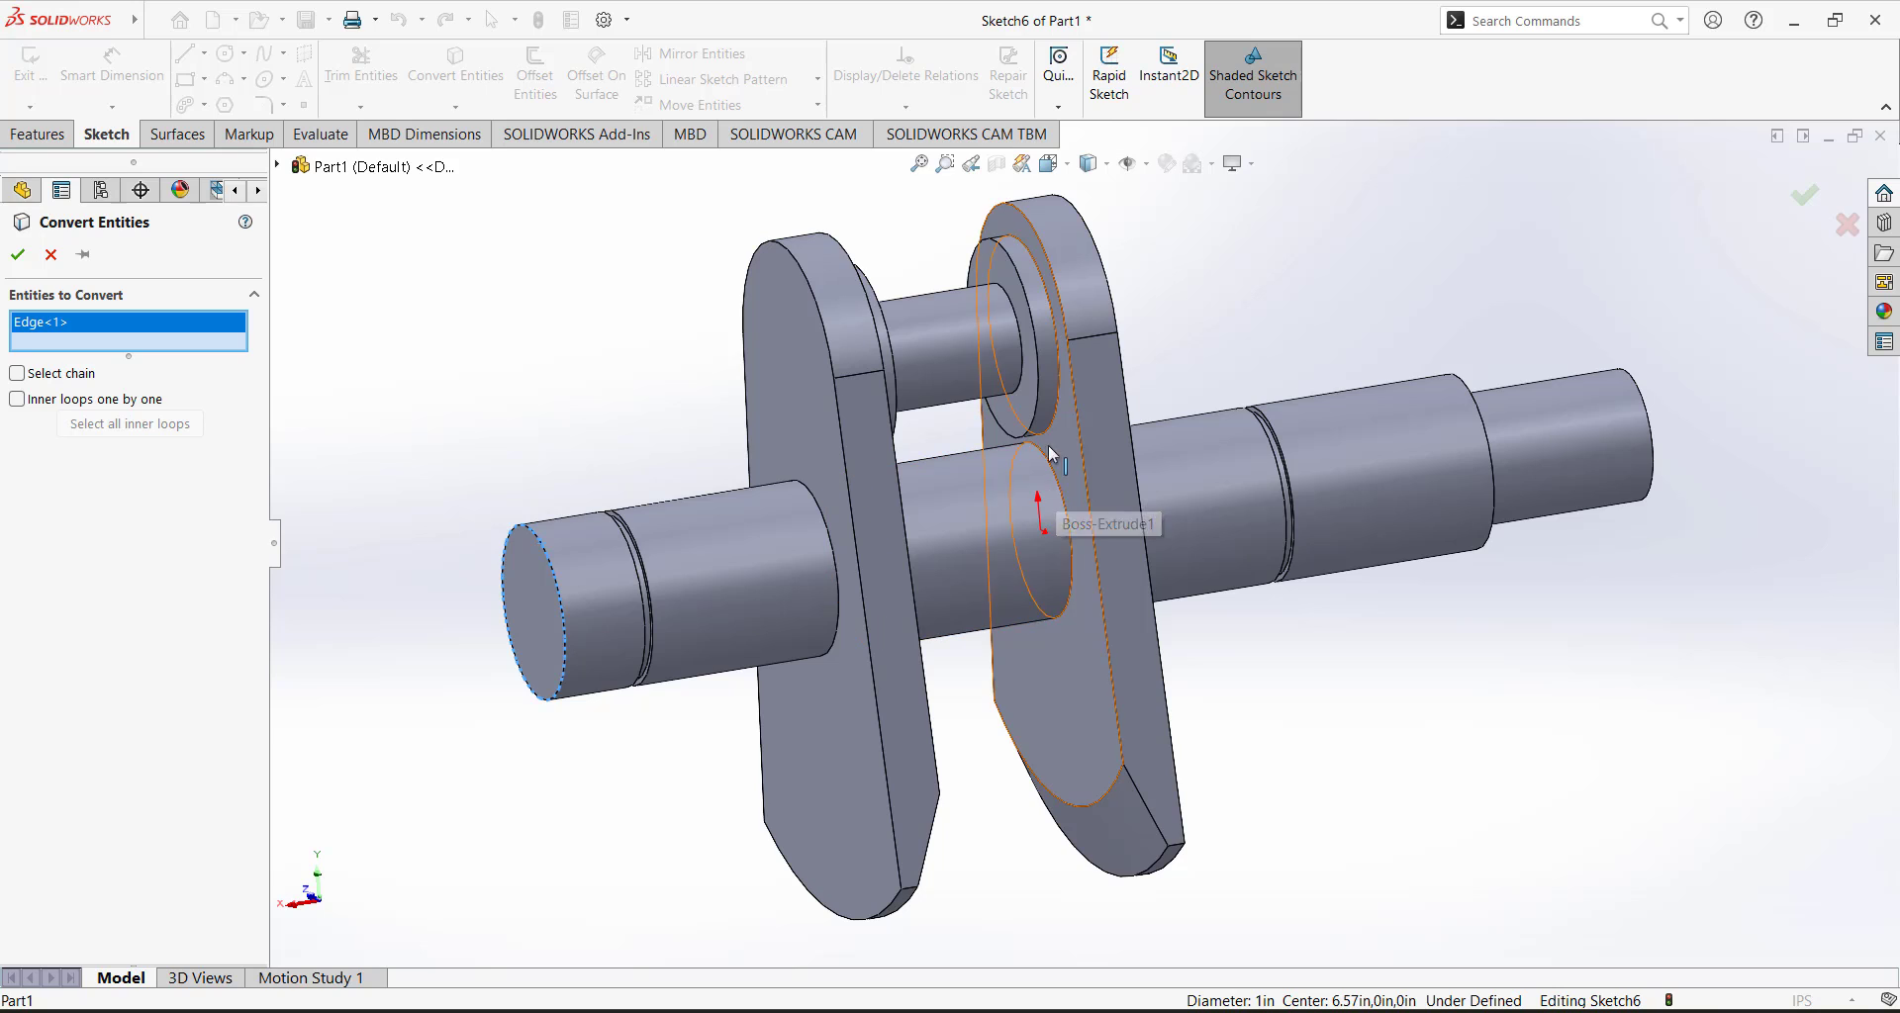
pyautogui.click(18, 255)
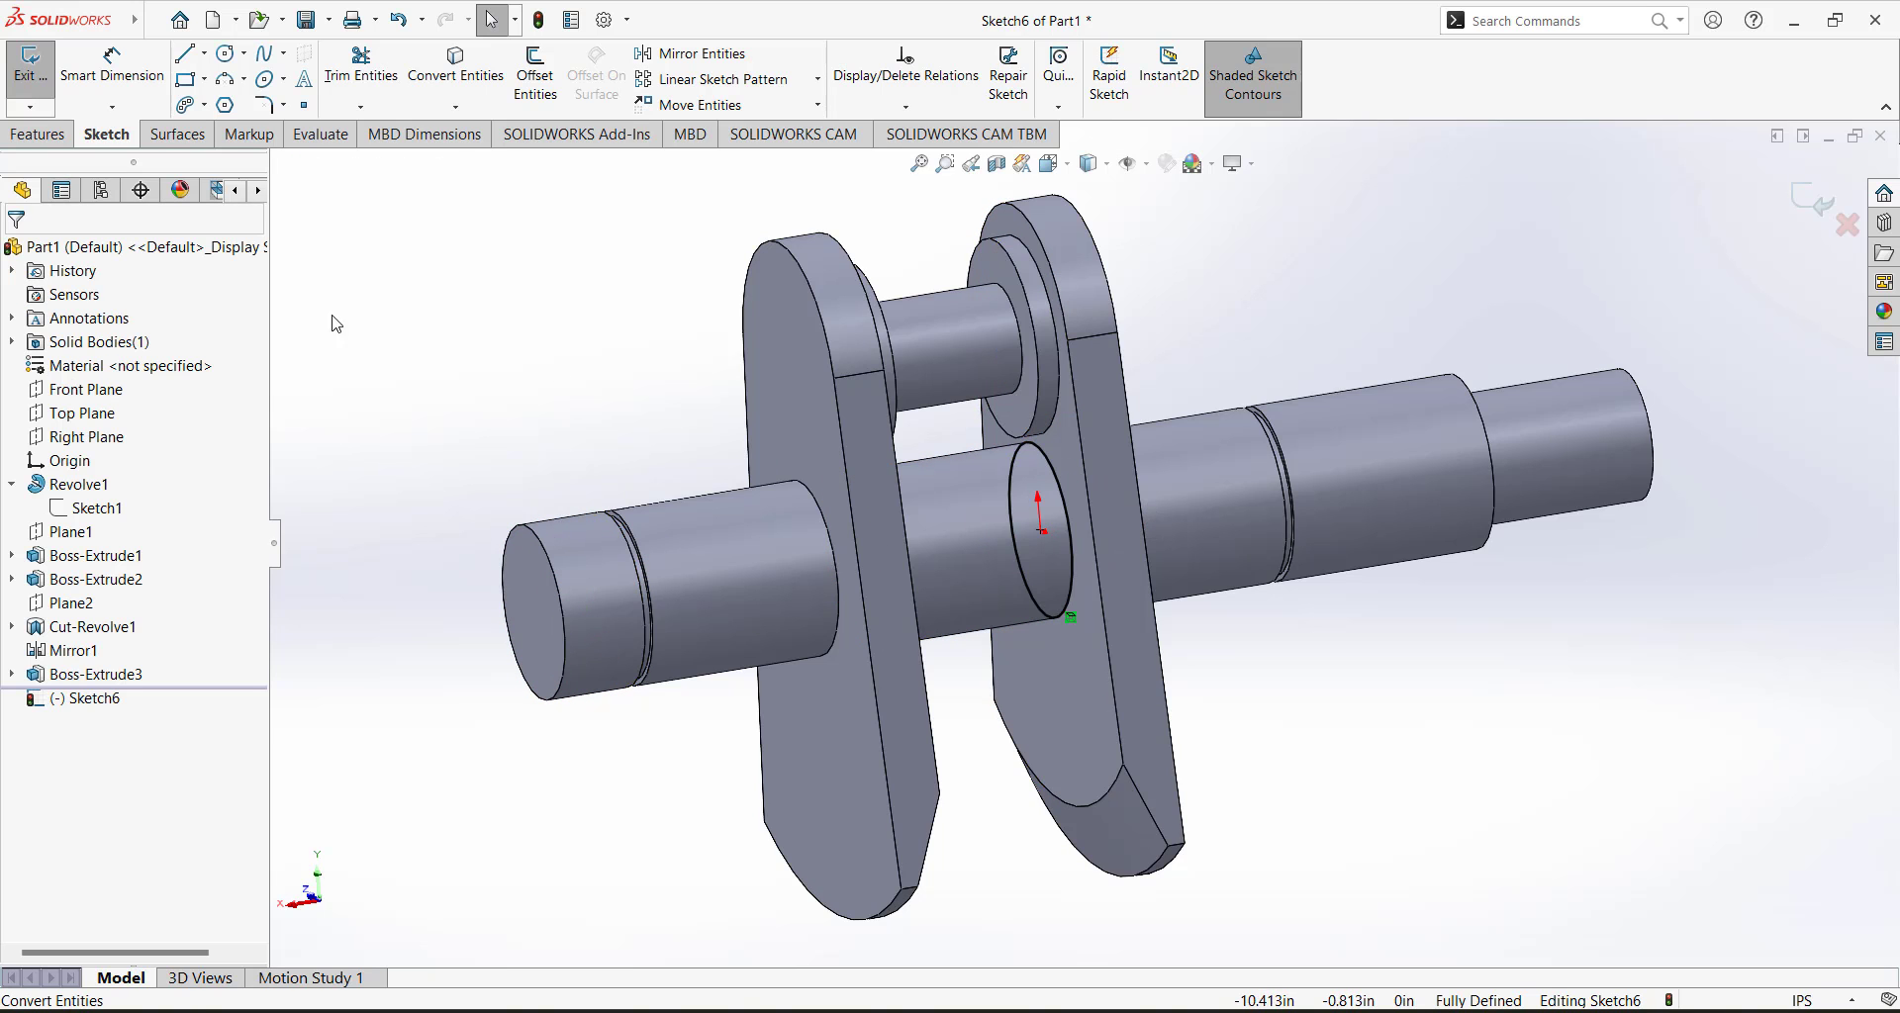
pyautogui.click(30, 69)
# Cut-extrude the converted circle Up To Surface to the mirrored web's inner face, removing the shaft section between the webs.
pyautogui.click(54, 135)
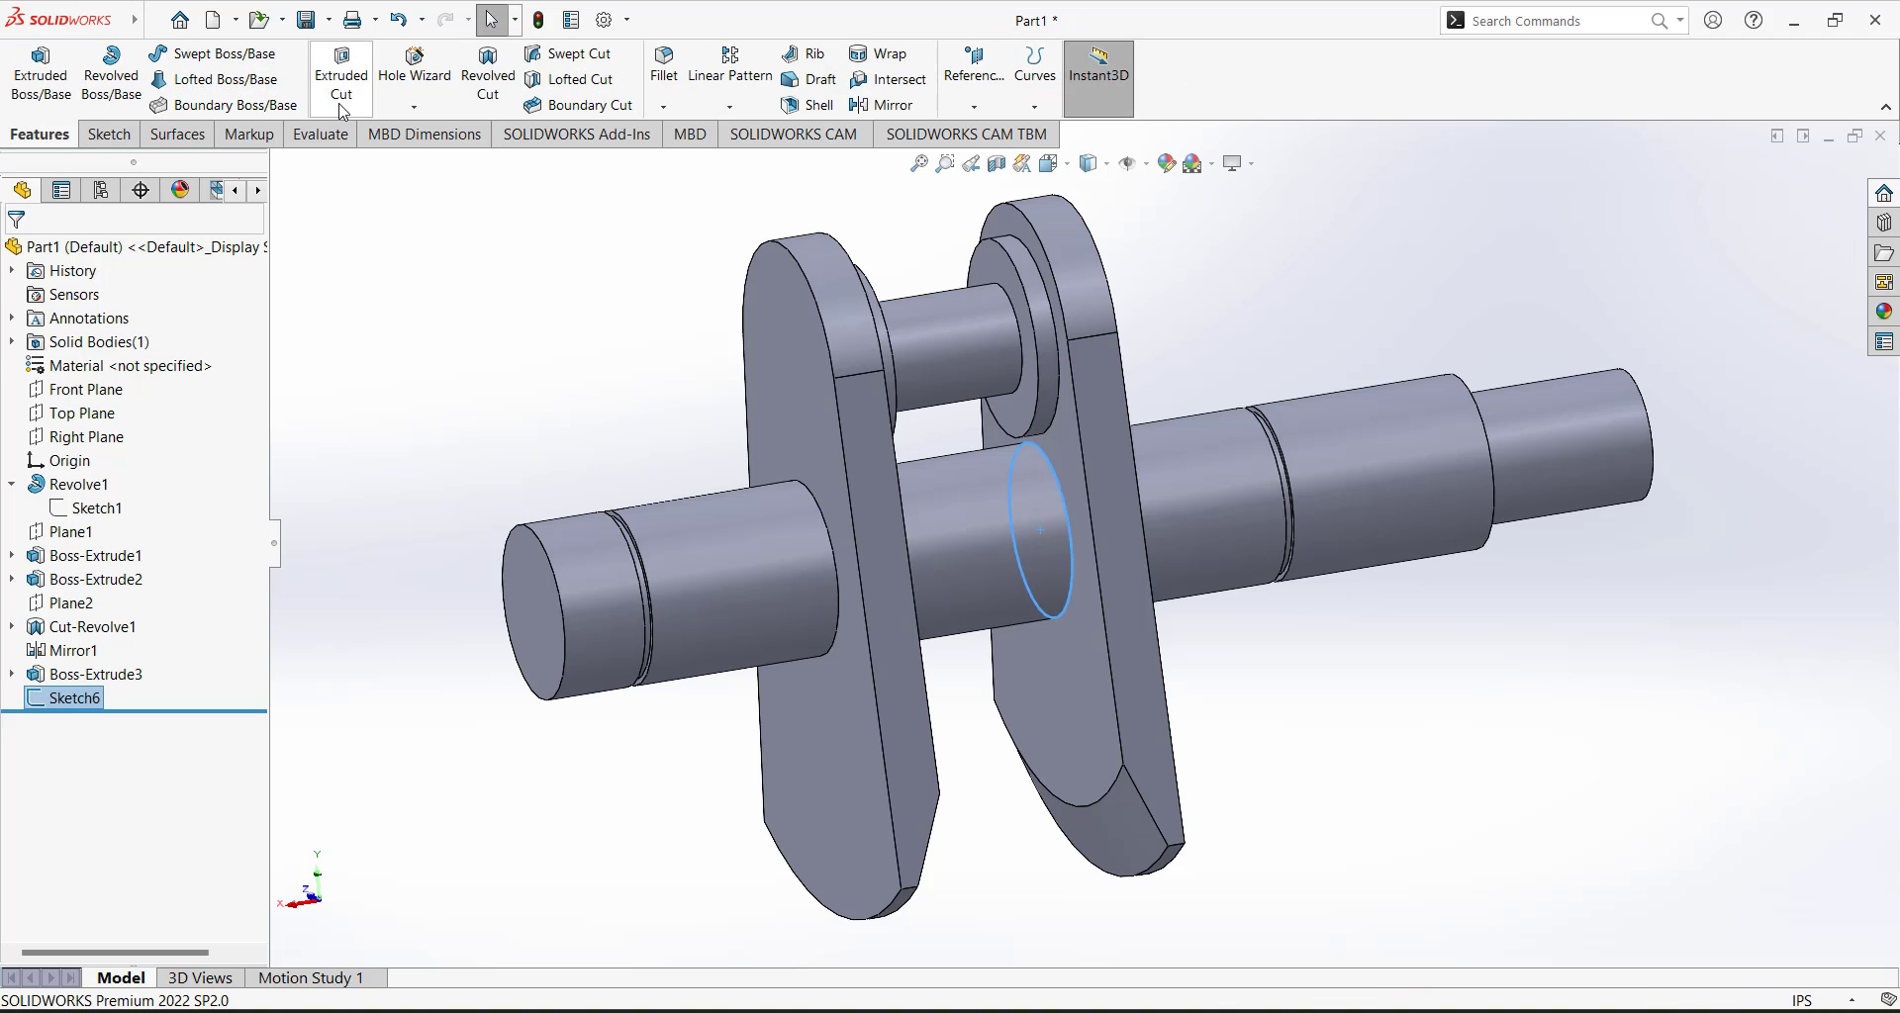
pyautogui.click(341, 74)
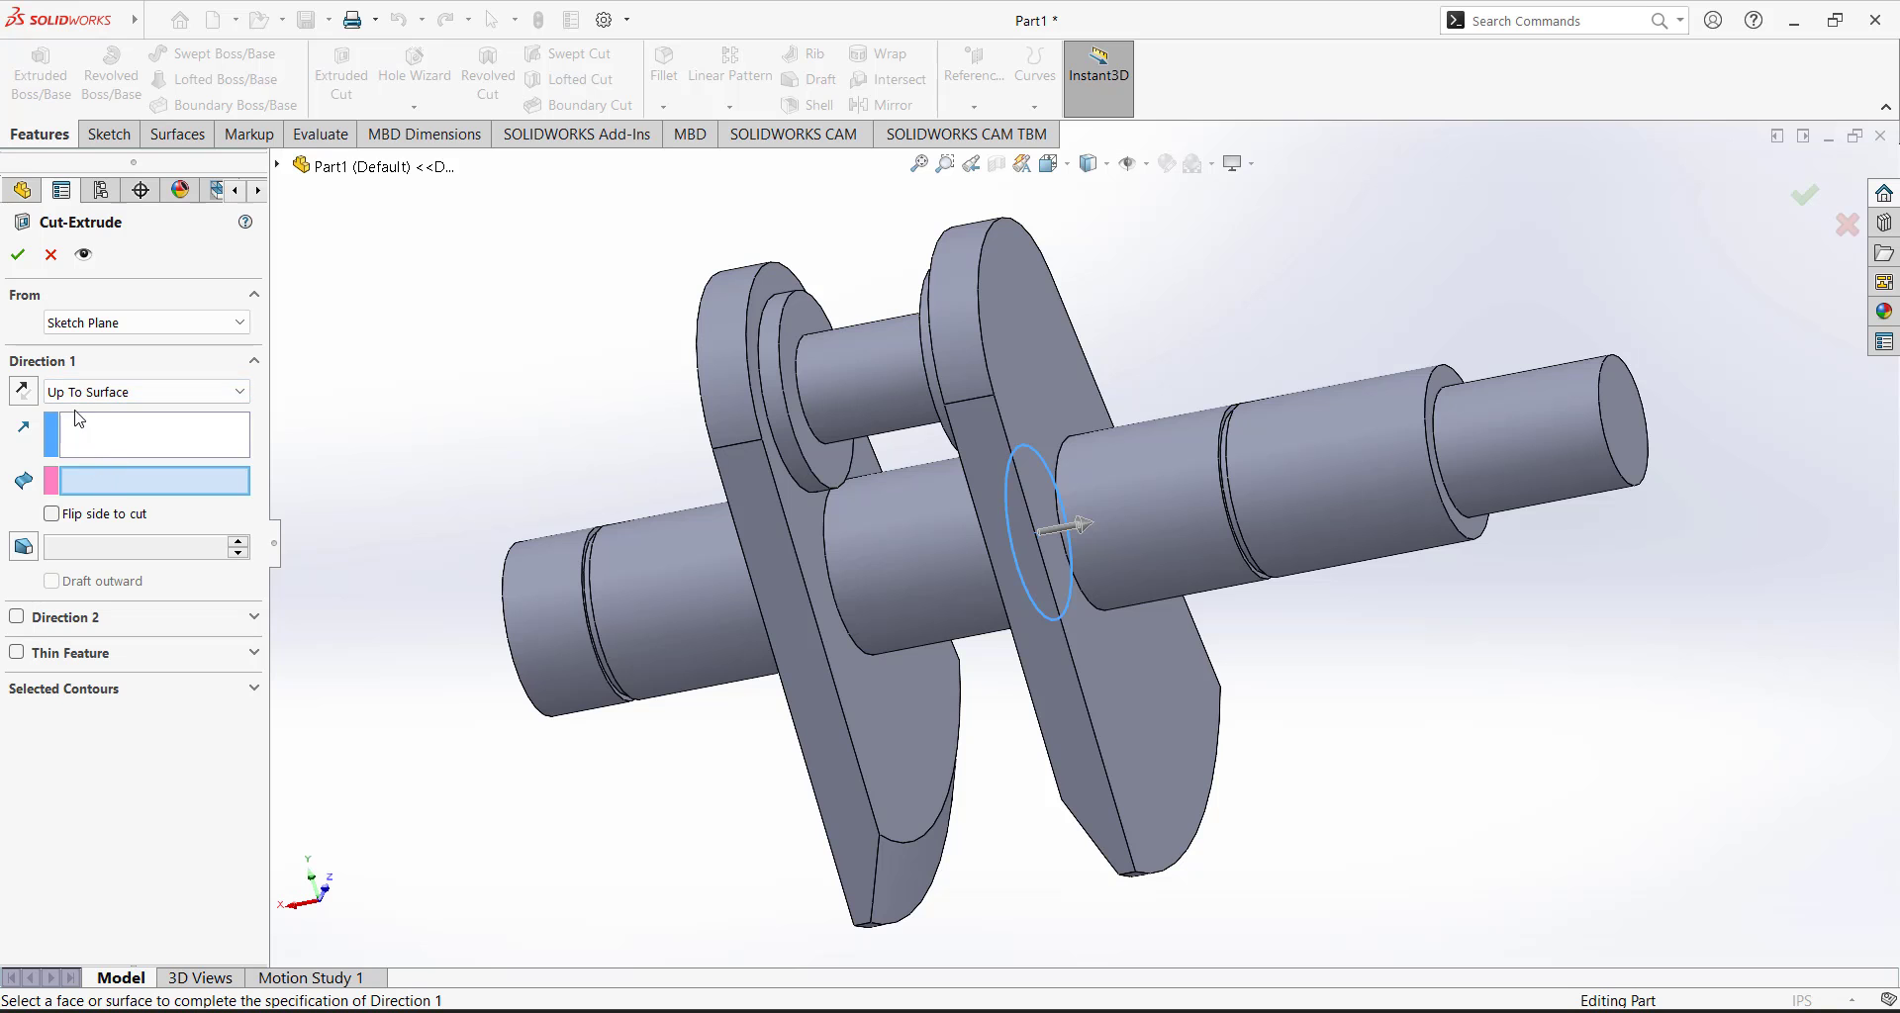
pyautogui.click(918, 716)
pyautogui.moveTo(648, 744)
pyautogui.mouseDown(button='middle')
pyautogui.moveTo(607, 729)
pyautogui.moveTo(675, 749)
pyautogui.mouseUp(button='middle')
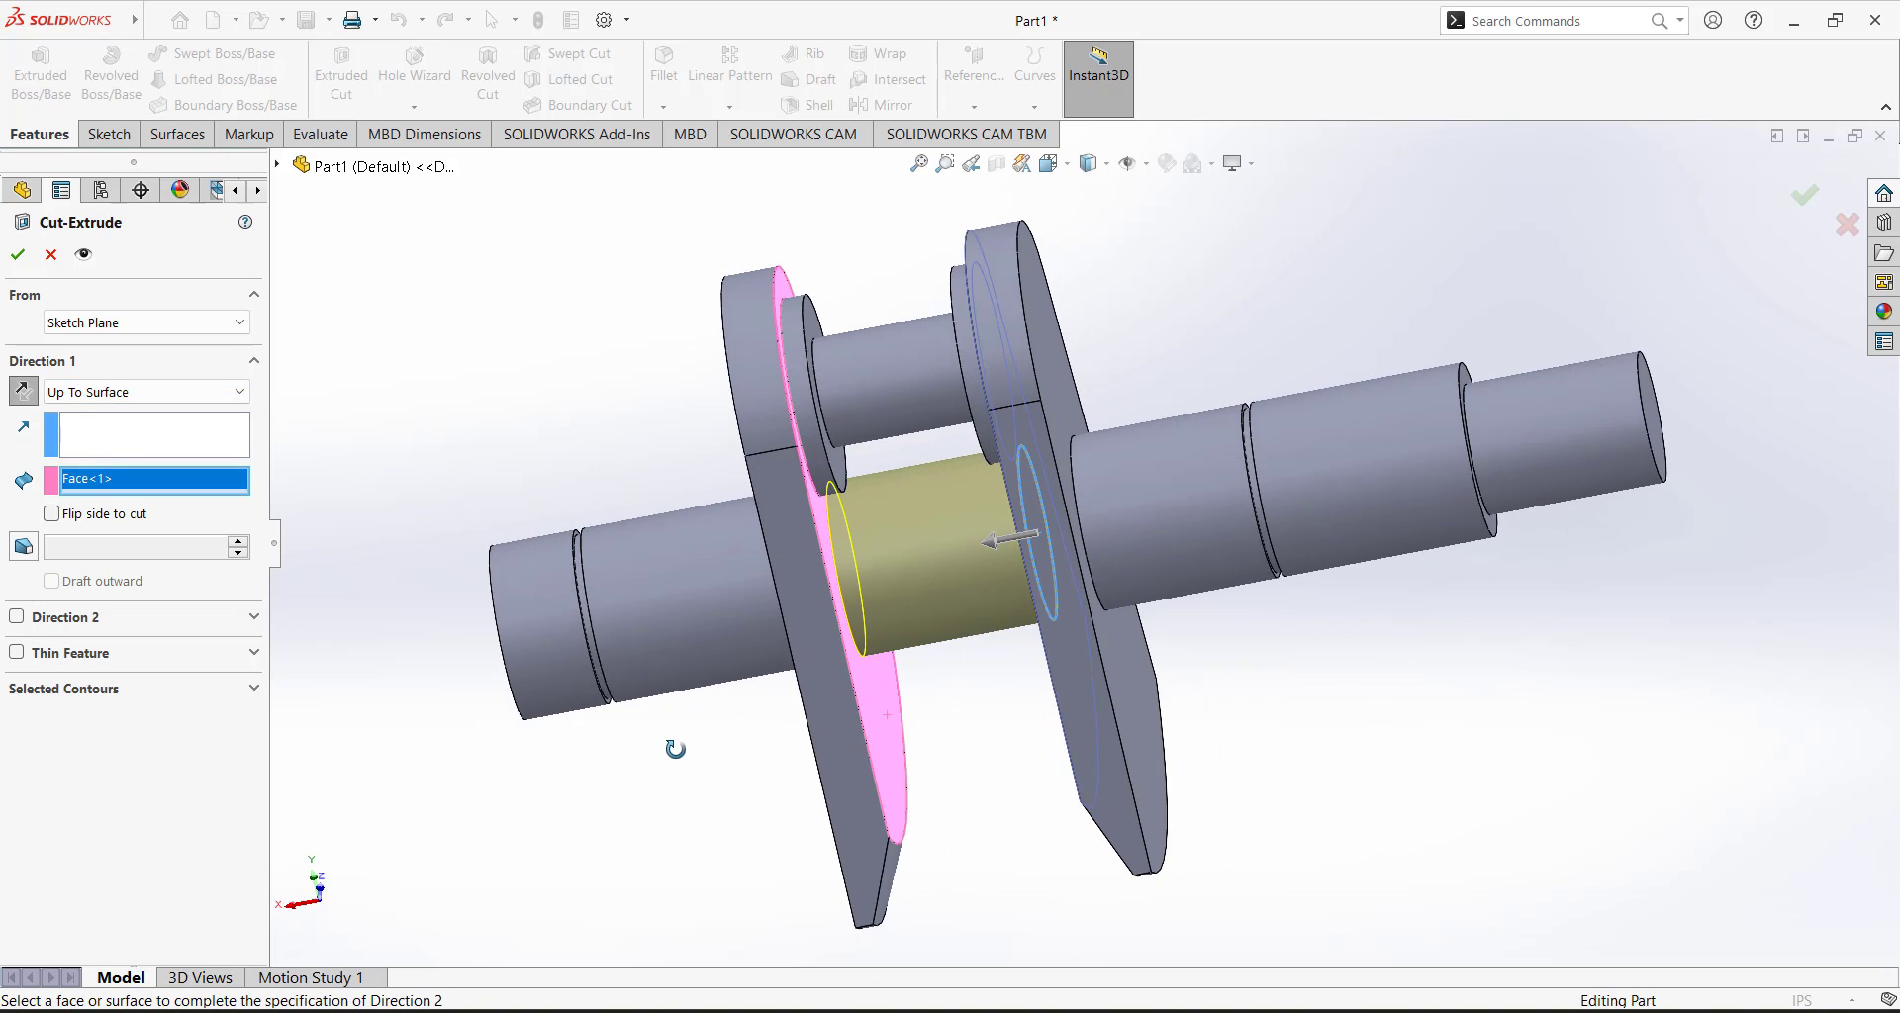
pyautogui.press('Return')
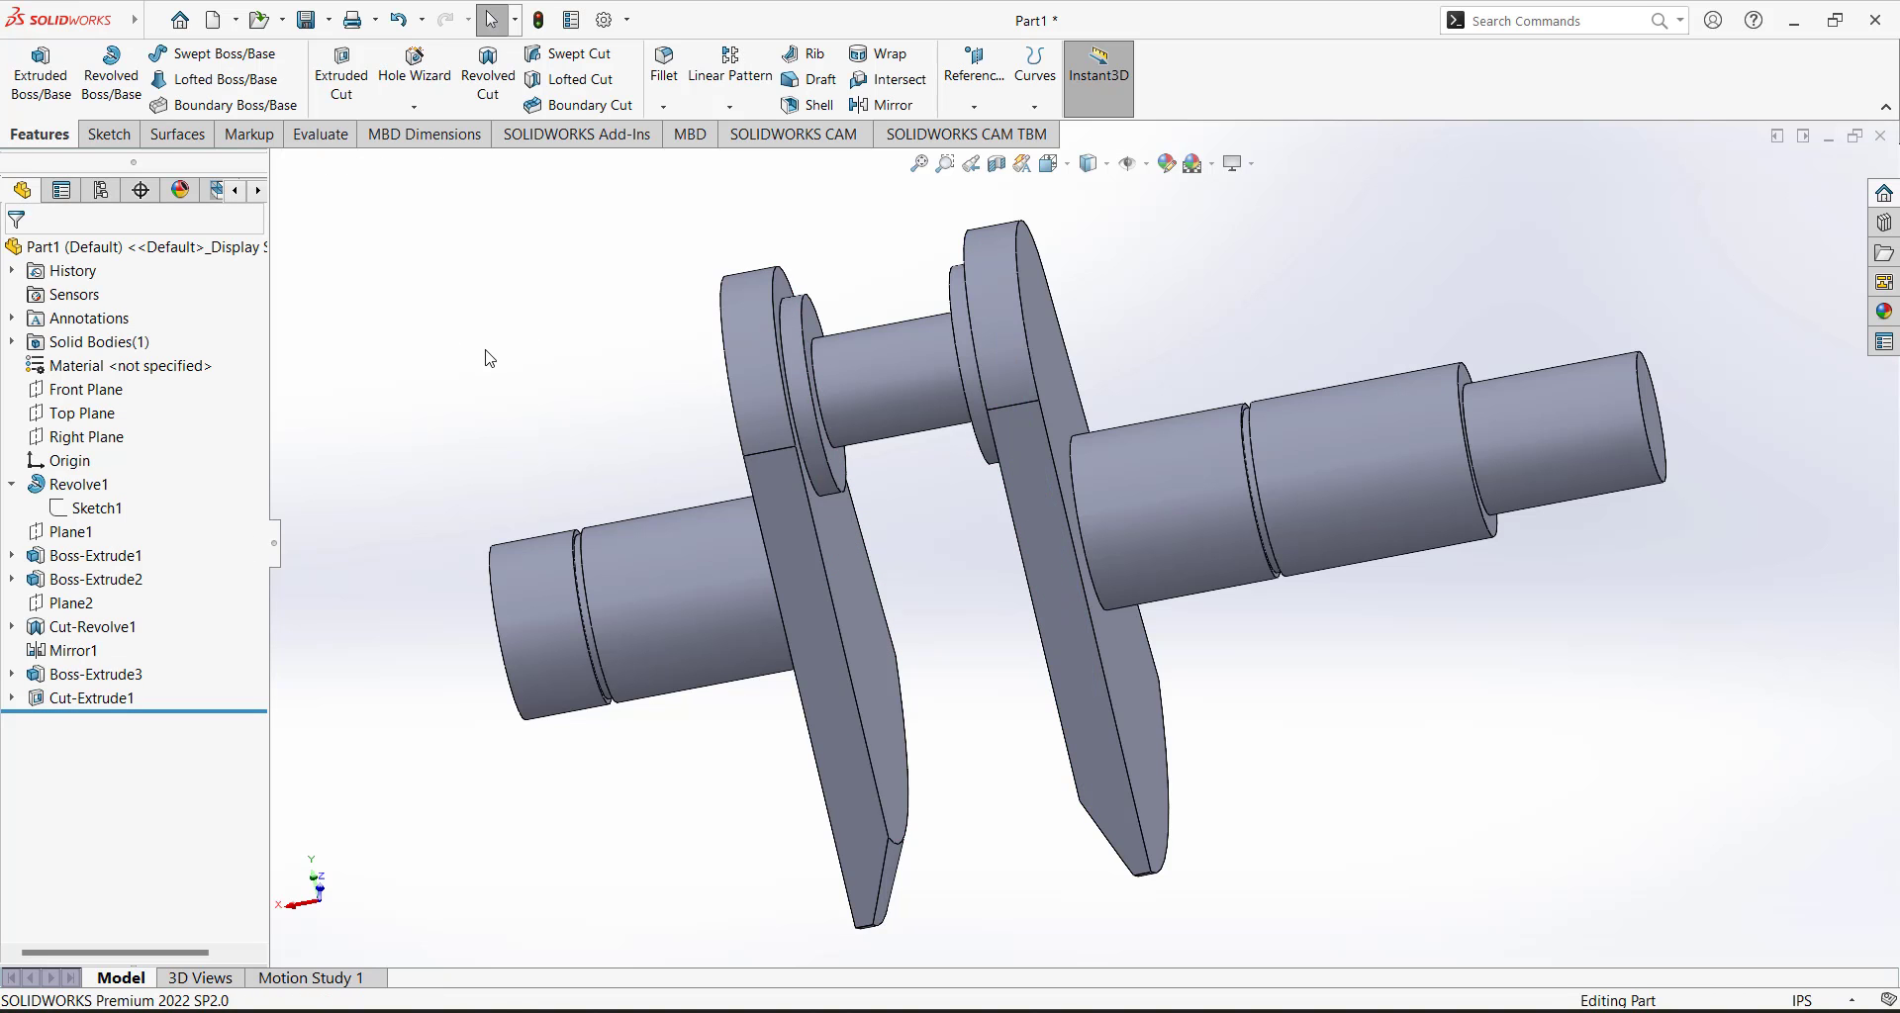
# Start a new sketch on the Front Plane and check the keyway details on the crankshaft drawing in Paint.
pyautogui.click(1051, 163)
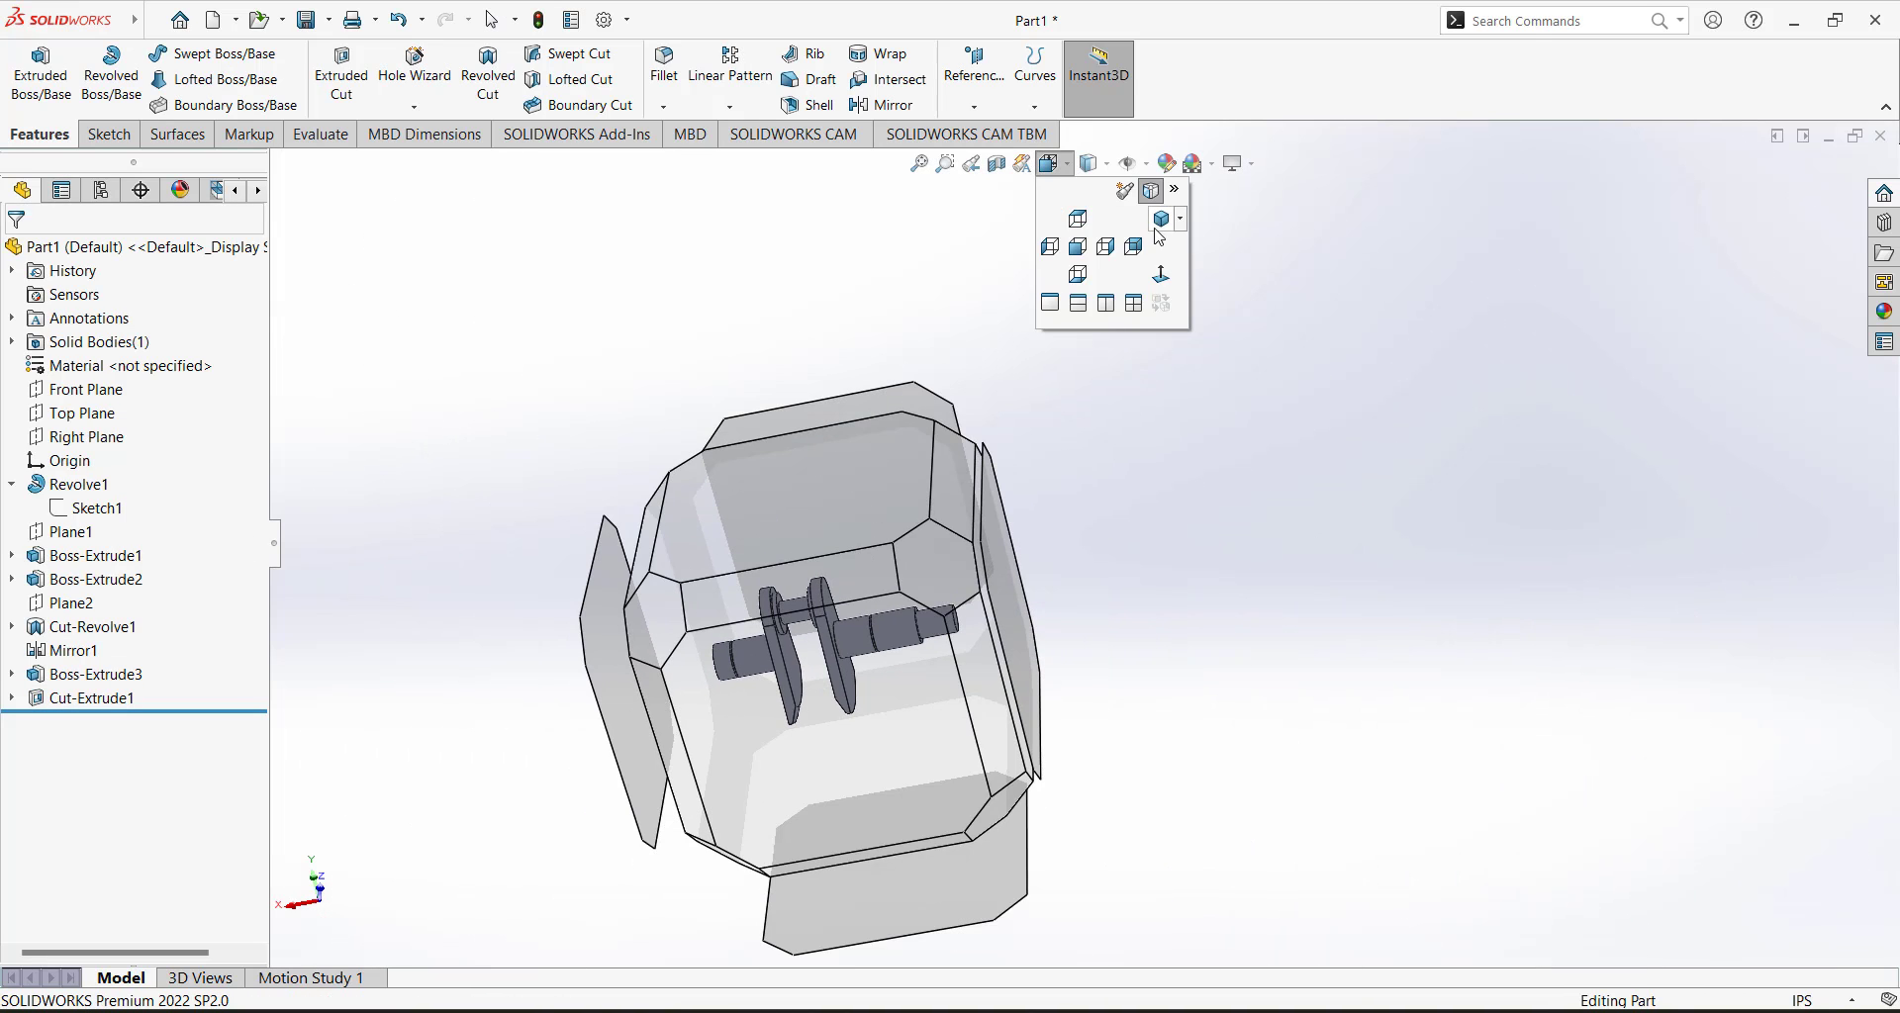
pyautogui.click(1160, 225)
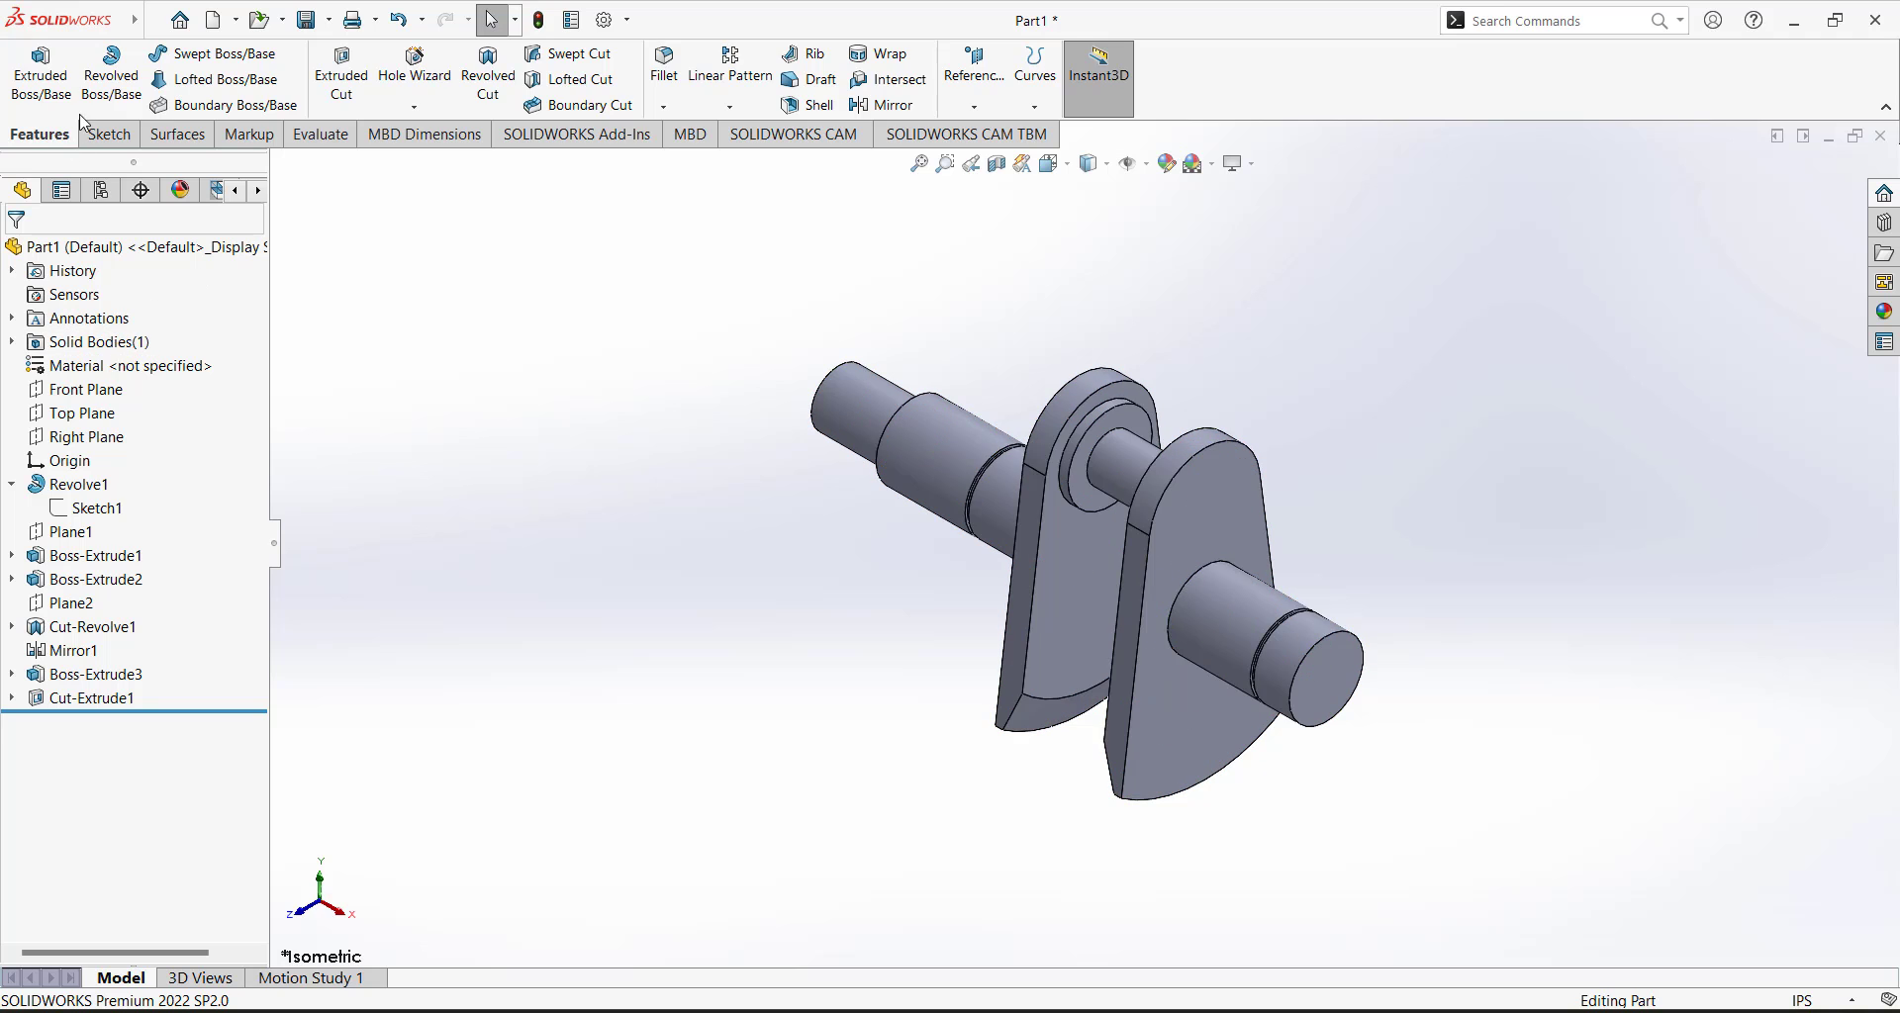
pyautogui.click(107, 133)
pyautogui.click(29, 64)
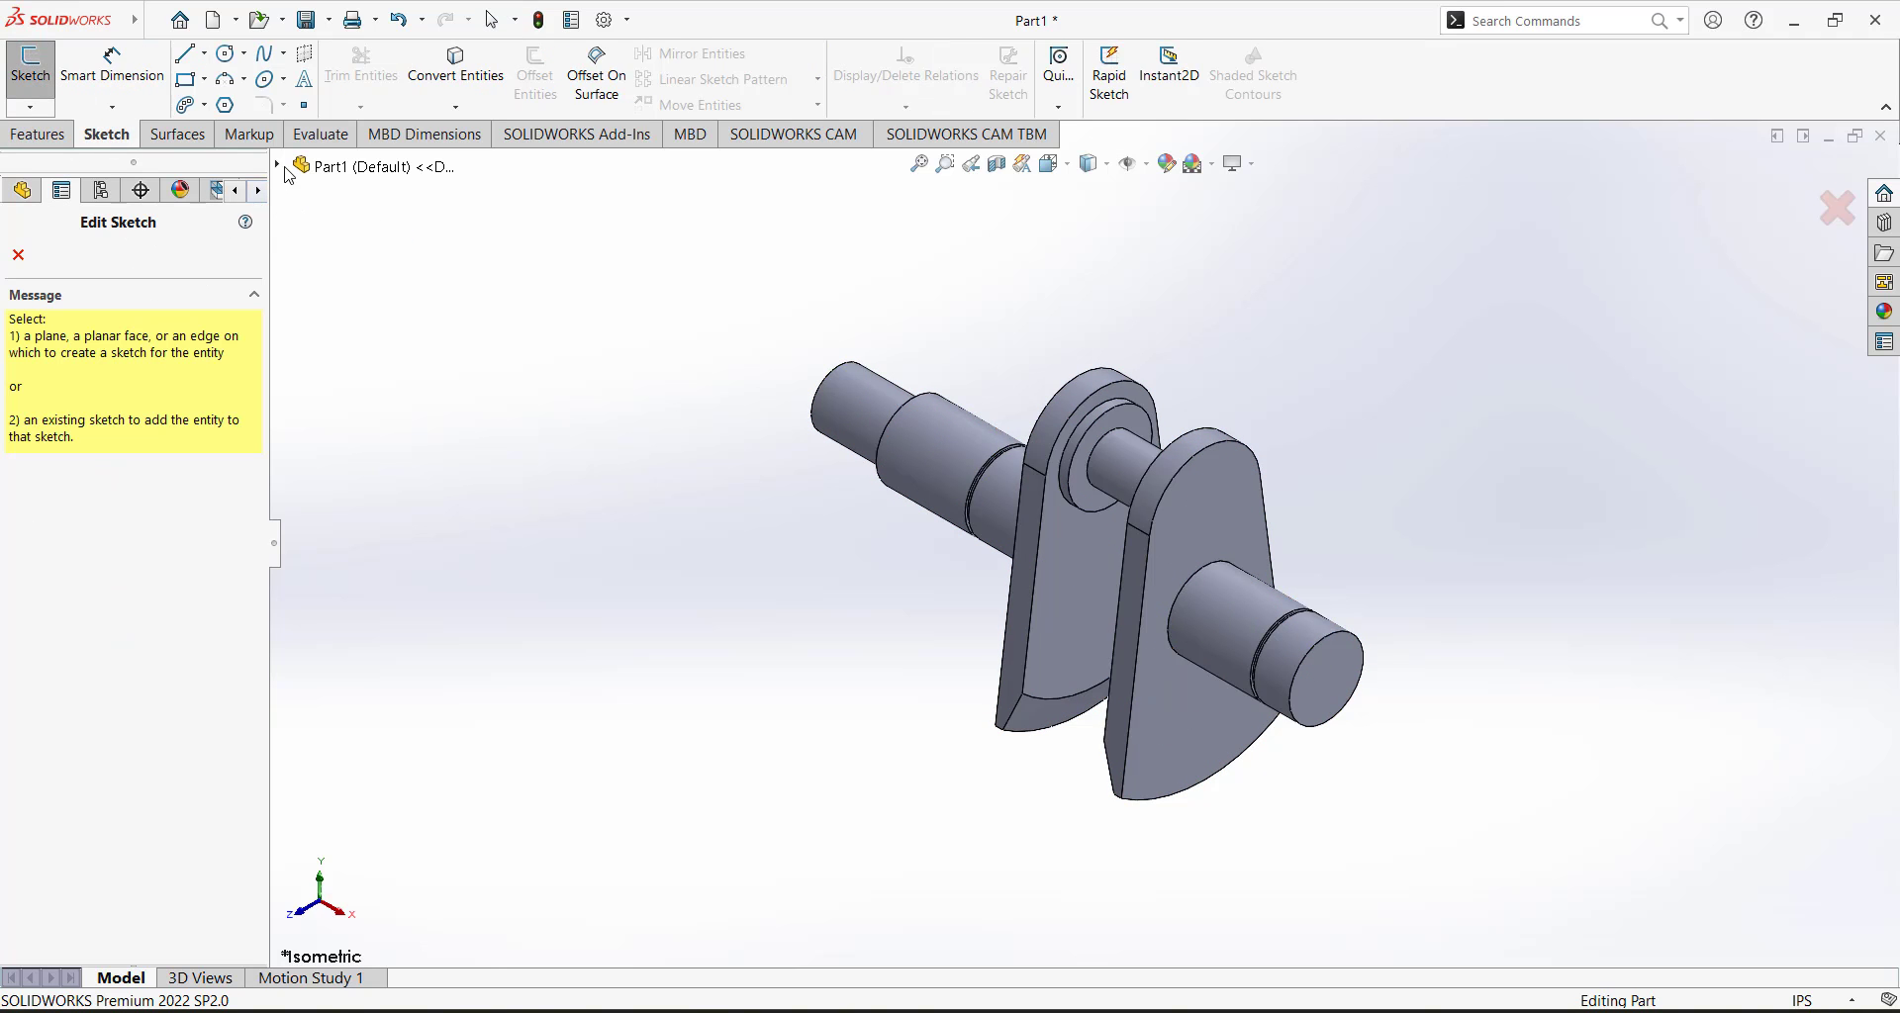
pyautogui.click(281, 166)
pyautogui.click(380, 310)
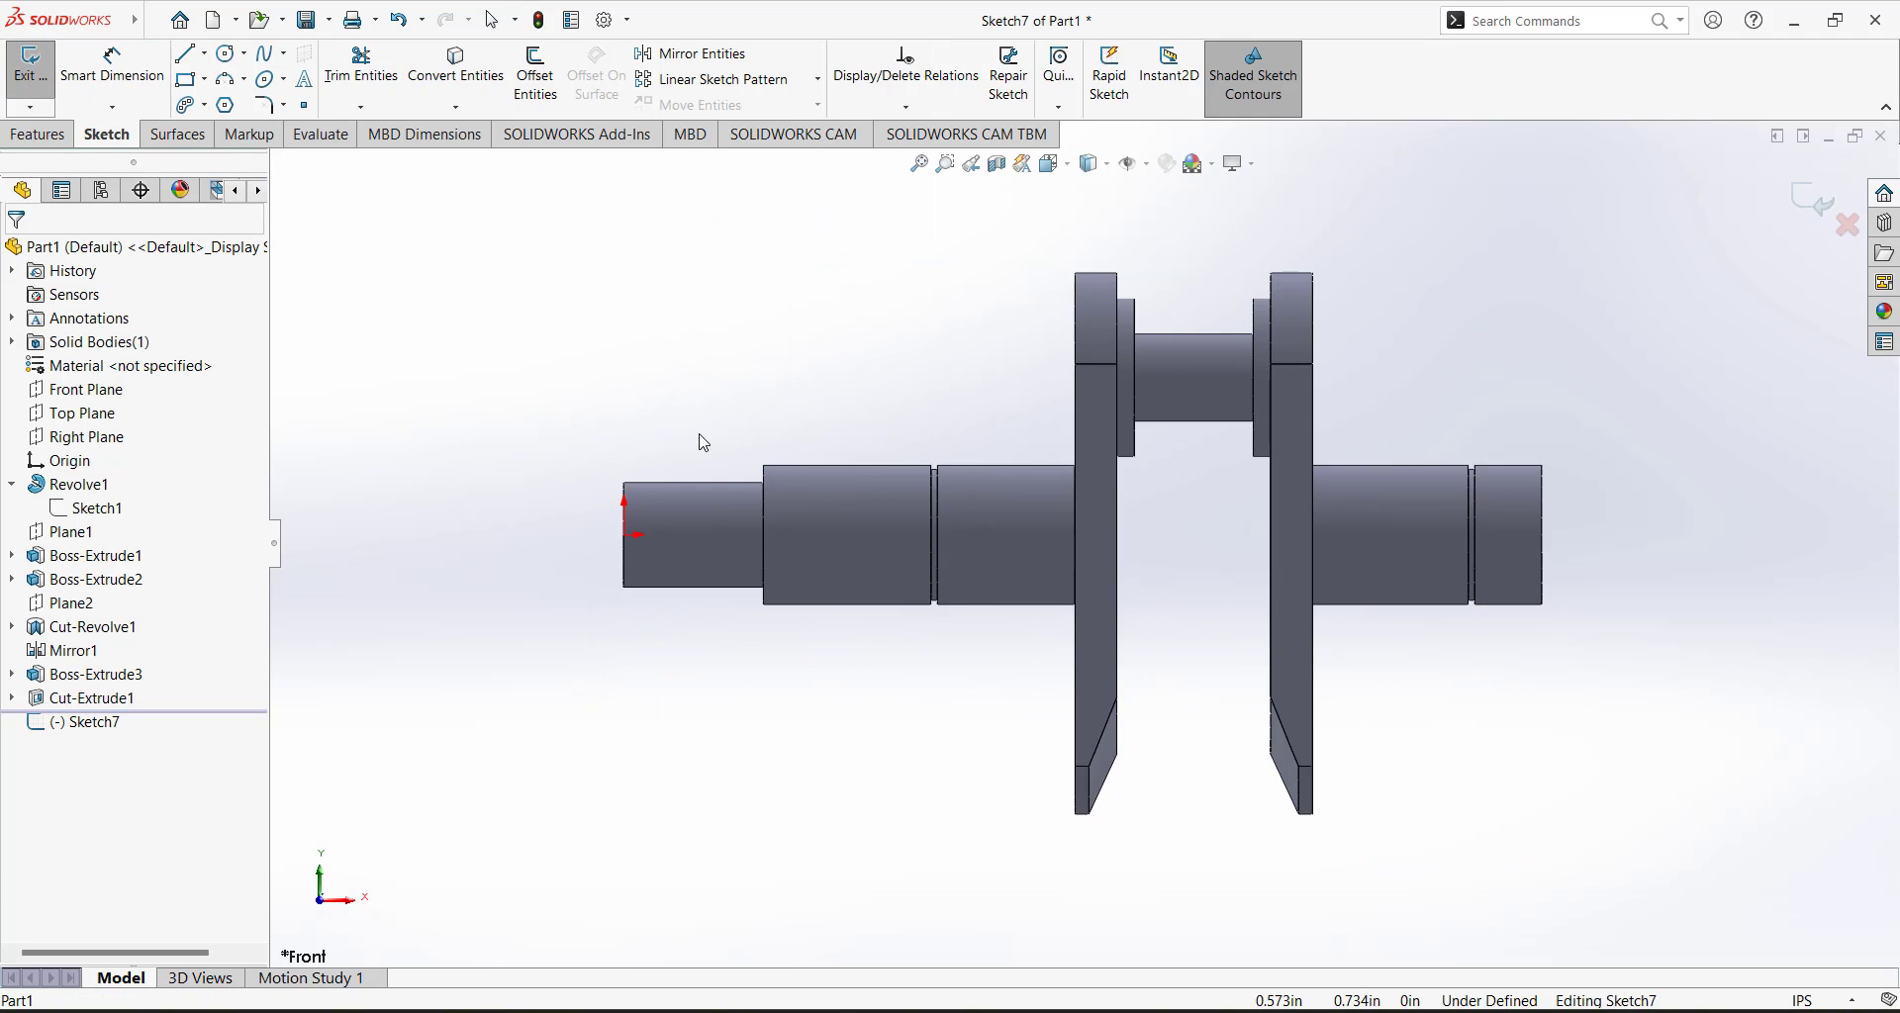
pyautogui.scroll(-6, 712, 455)
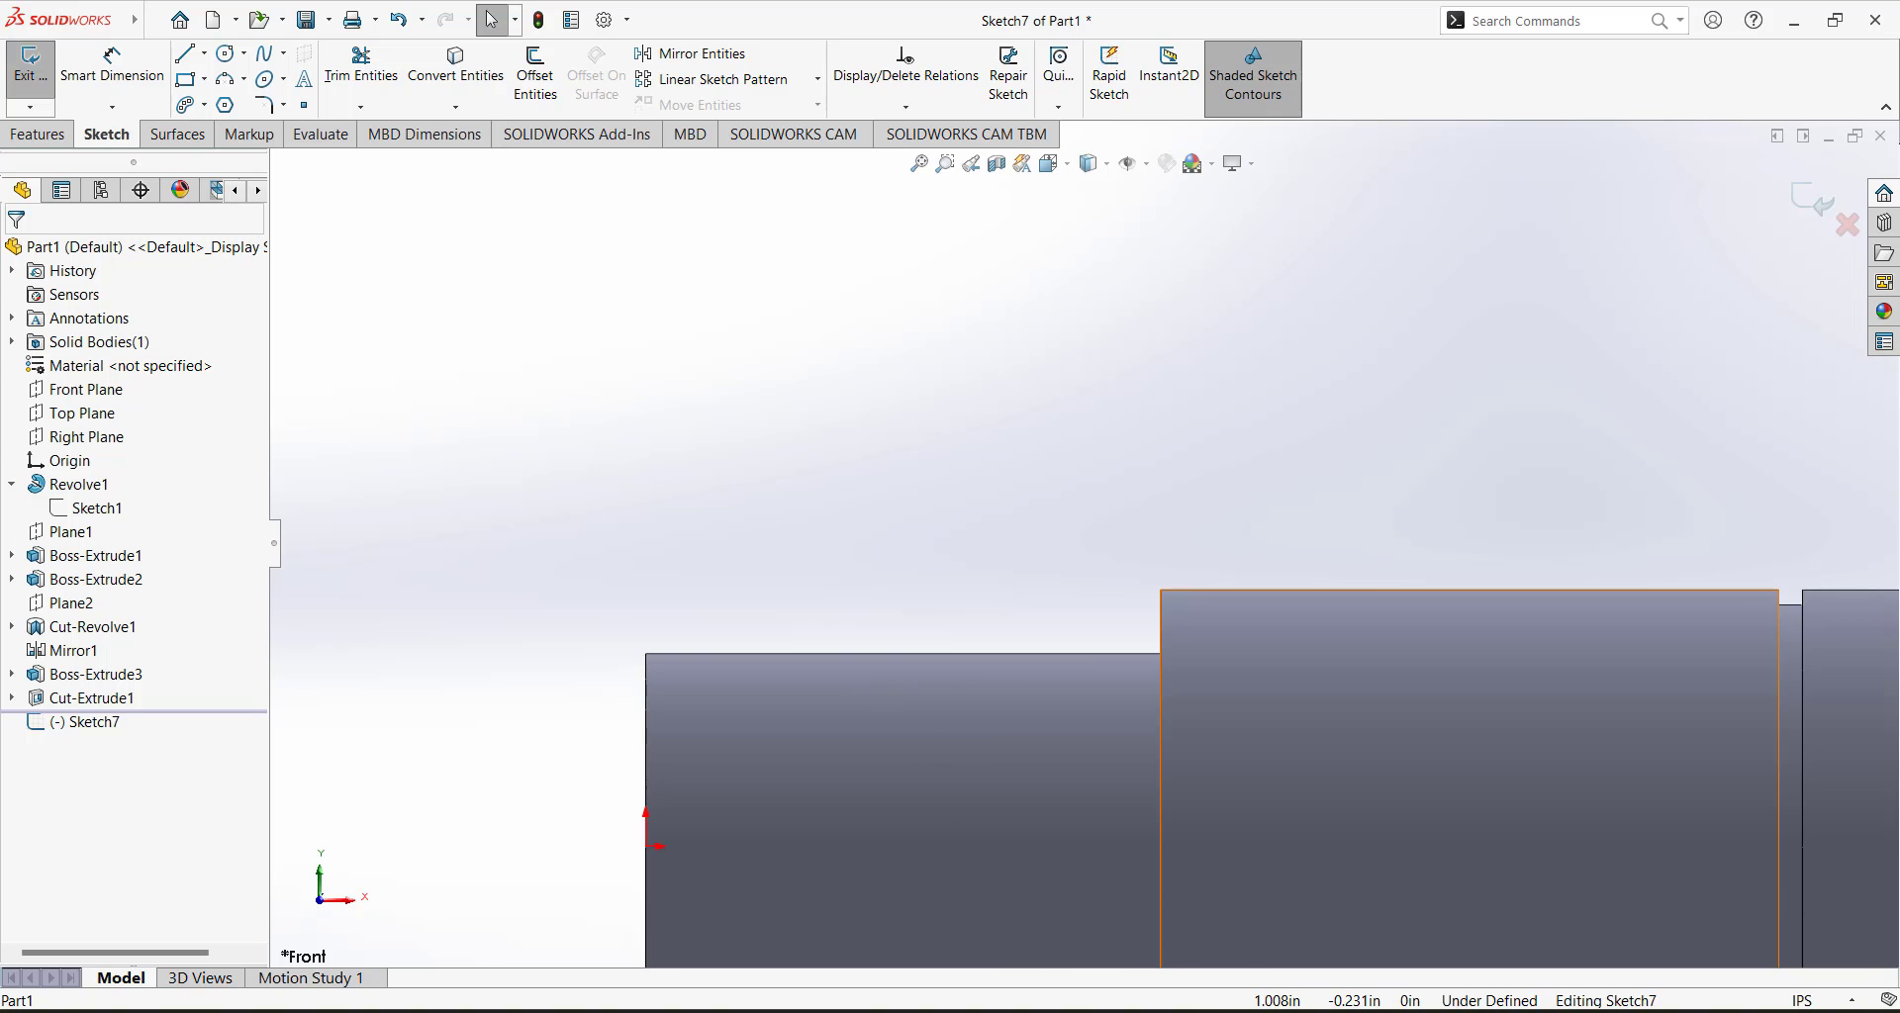
pyautogui.hotkey('alt', 'Tab')
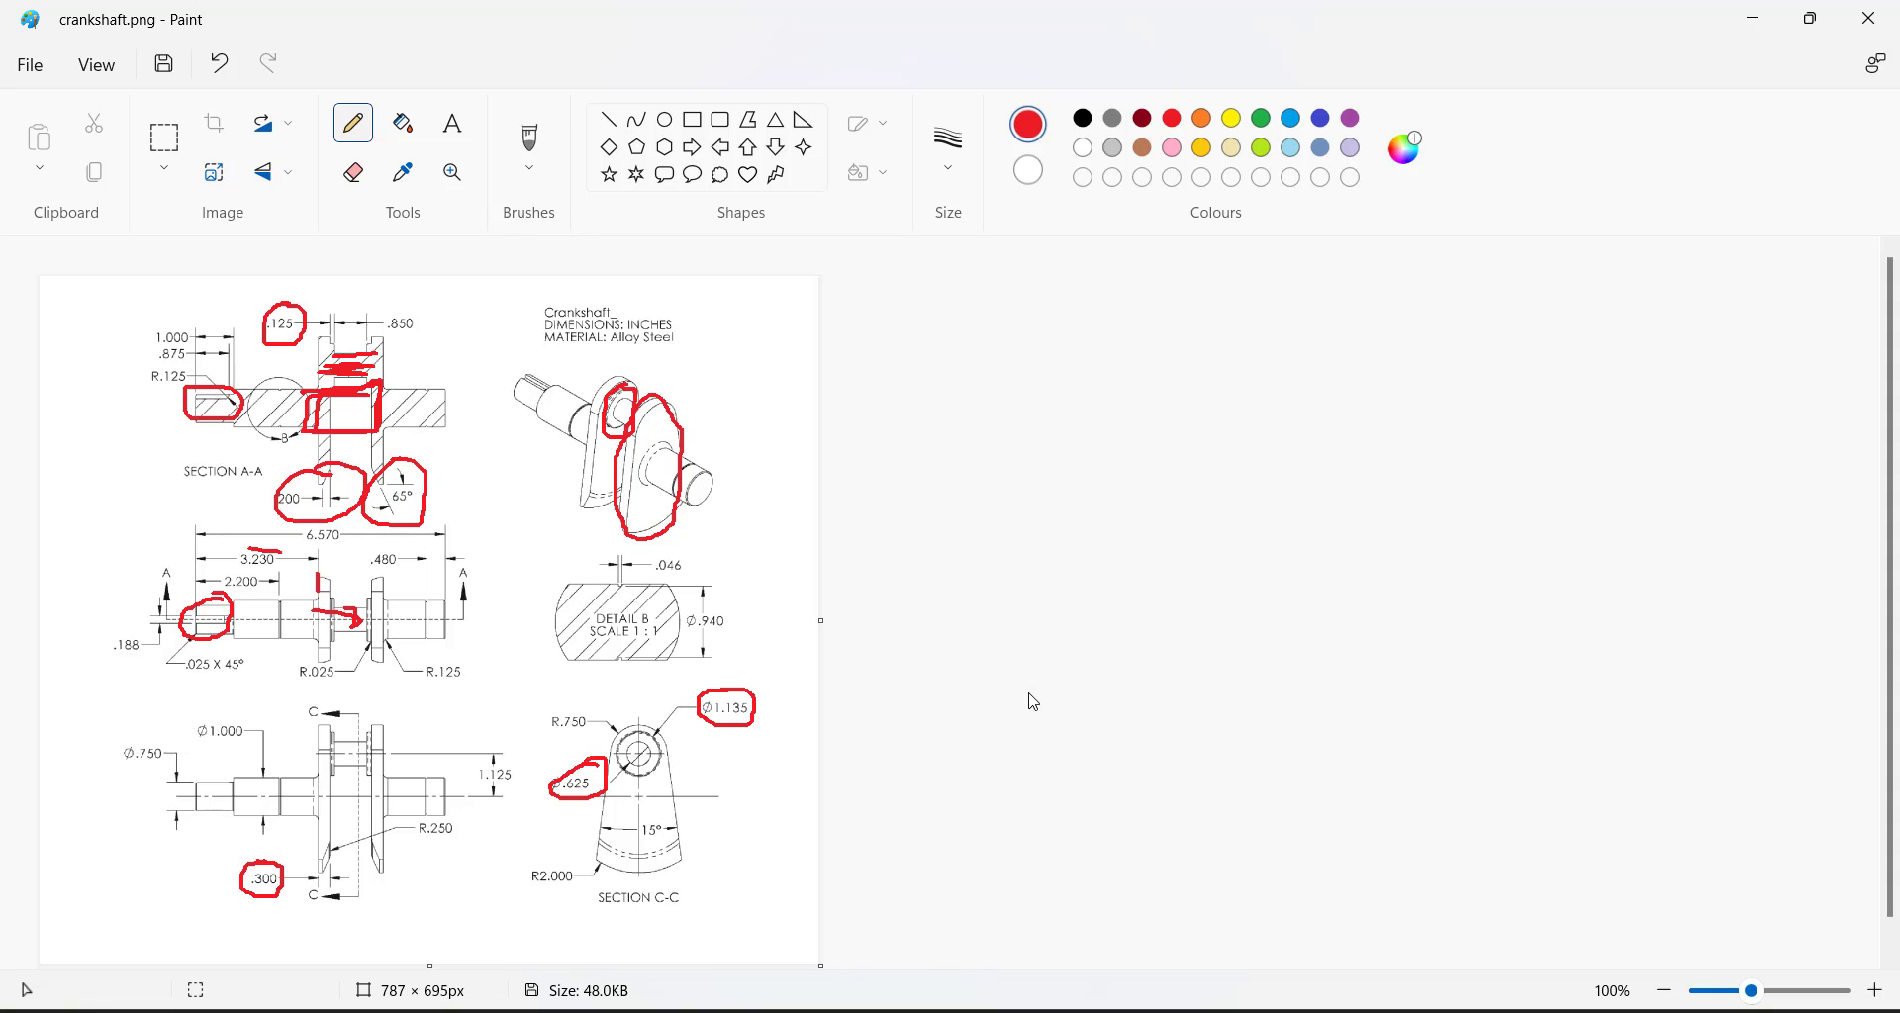
pyautogui.hotkey('alt', 'Tab')
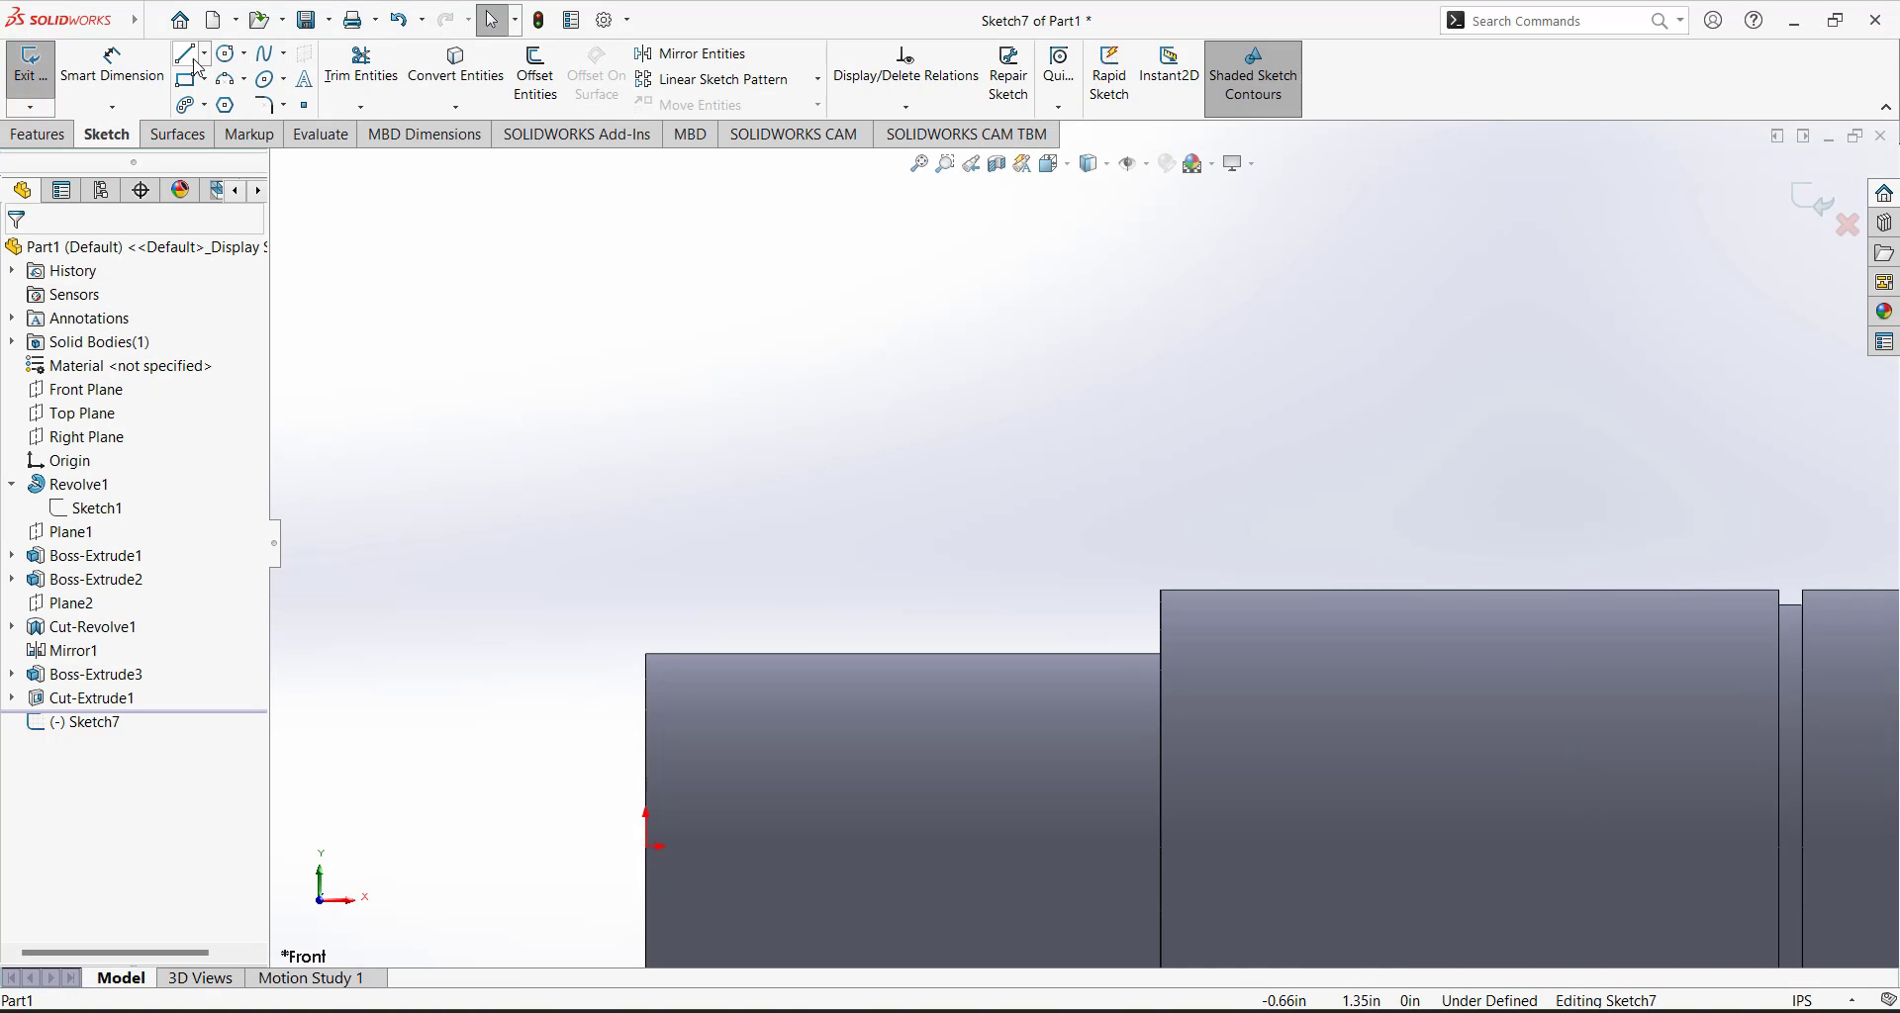
# Sketch a closed keyway profile about 0.63 in long on the reduced shaft end's upper edge, with a tangent arc about 0.19 in in radius.
pyautogui.click(188, 54)
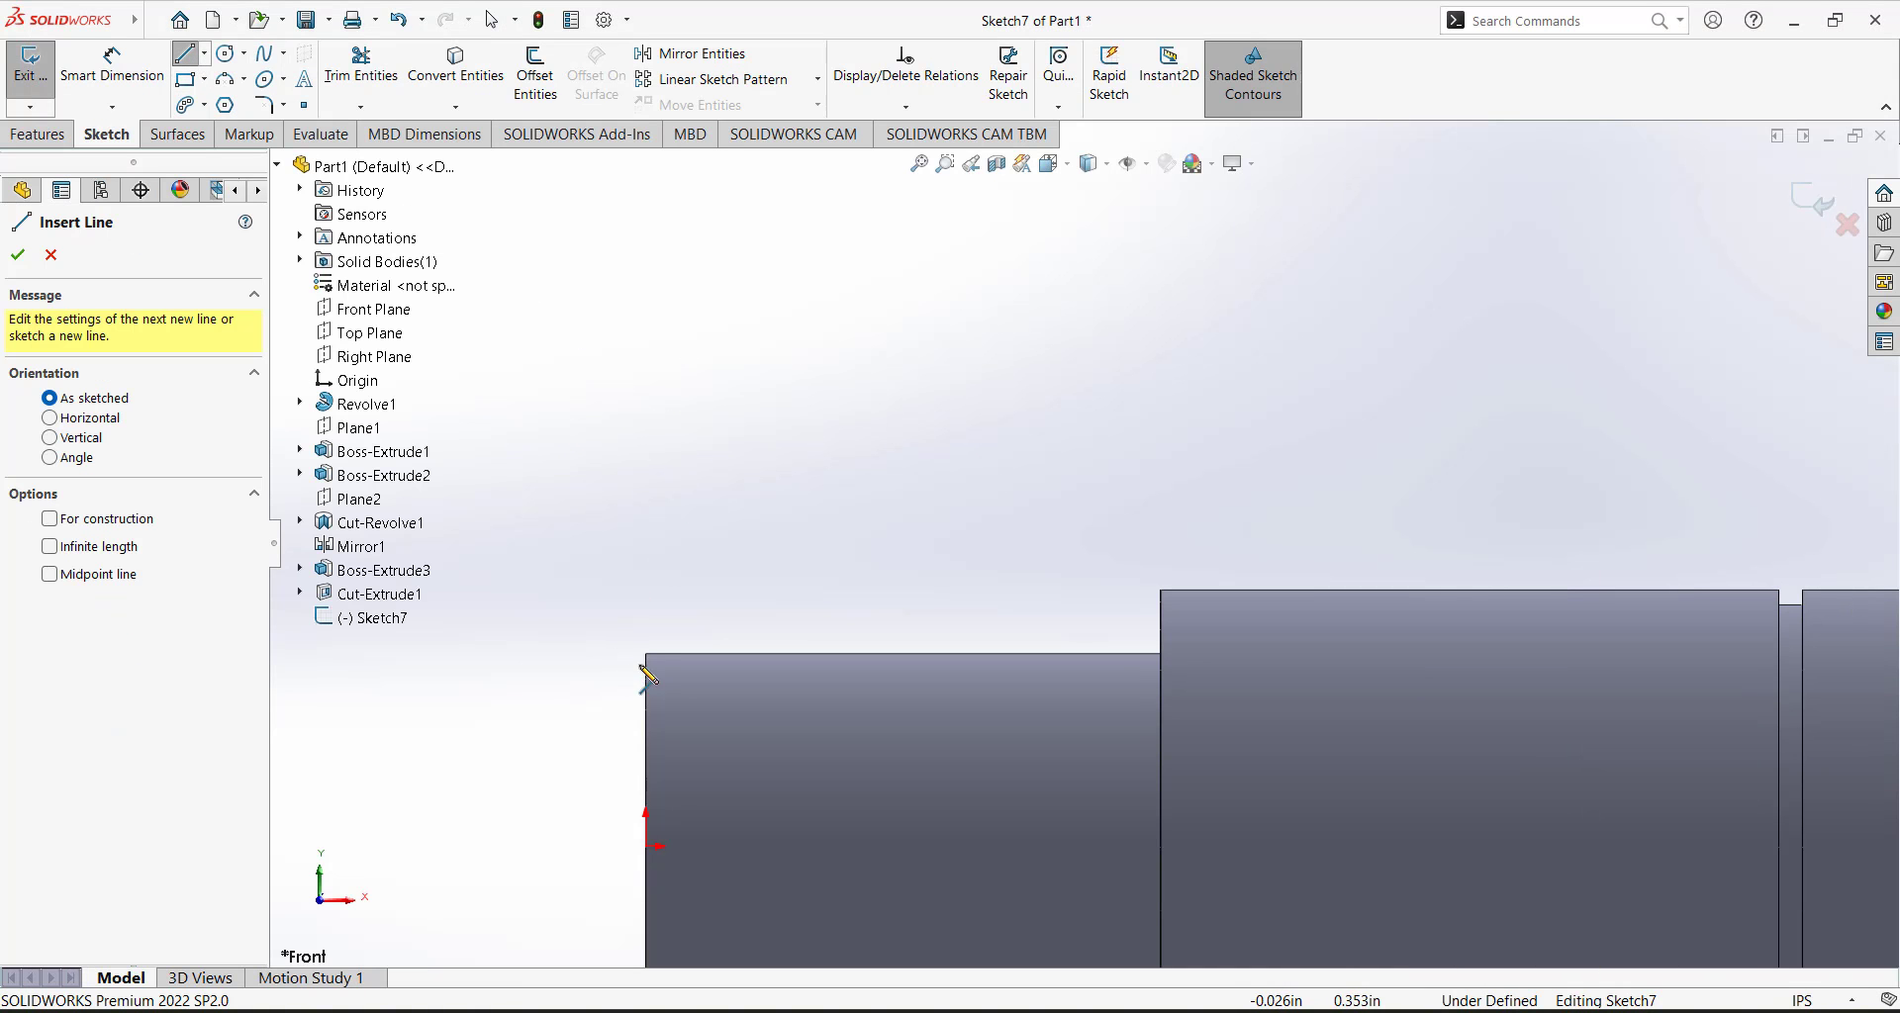
pyautogui.click(645, 654)
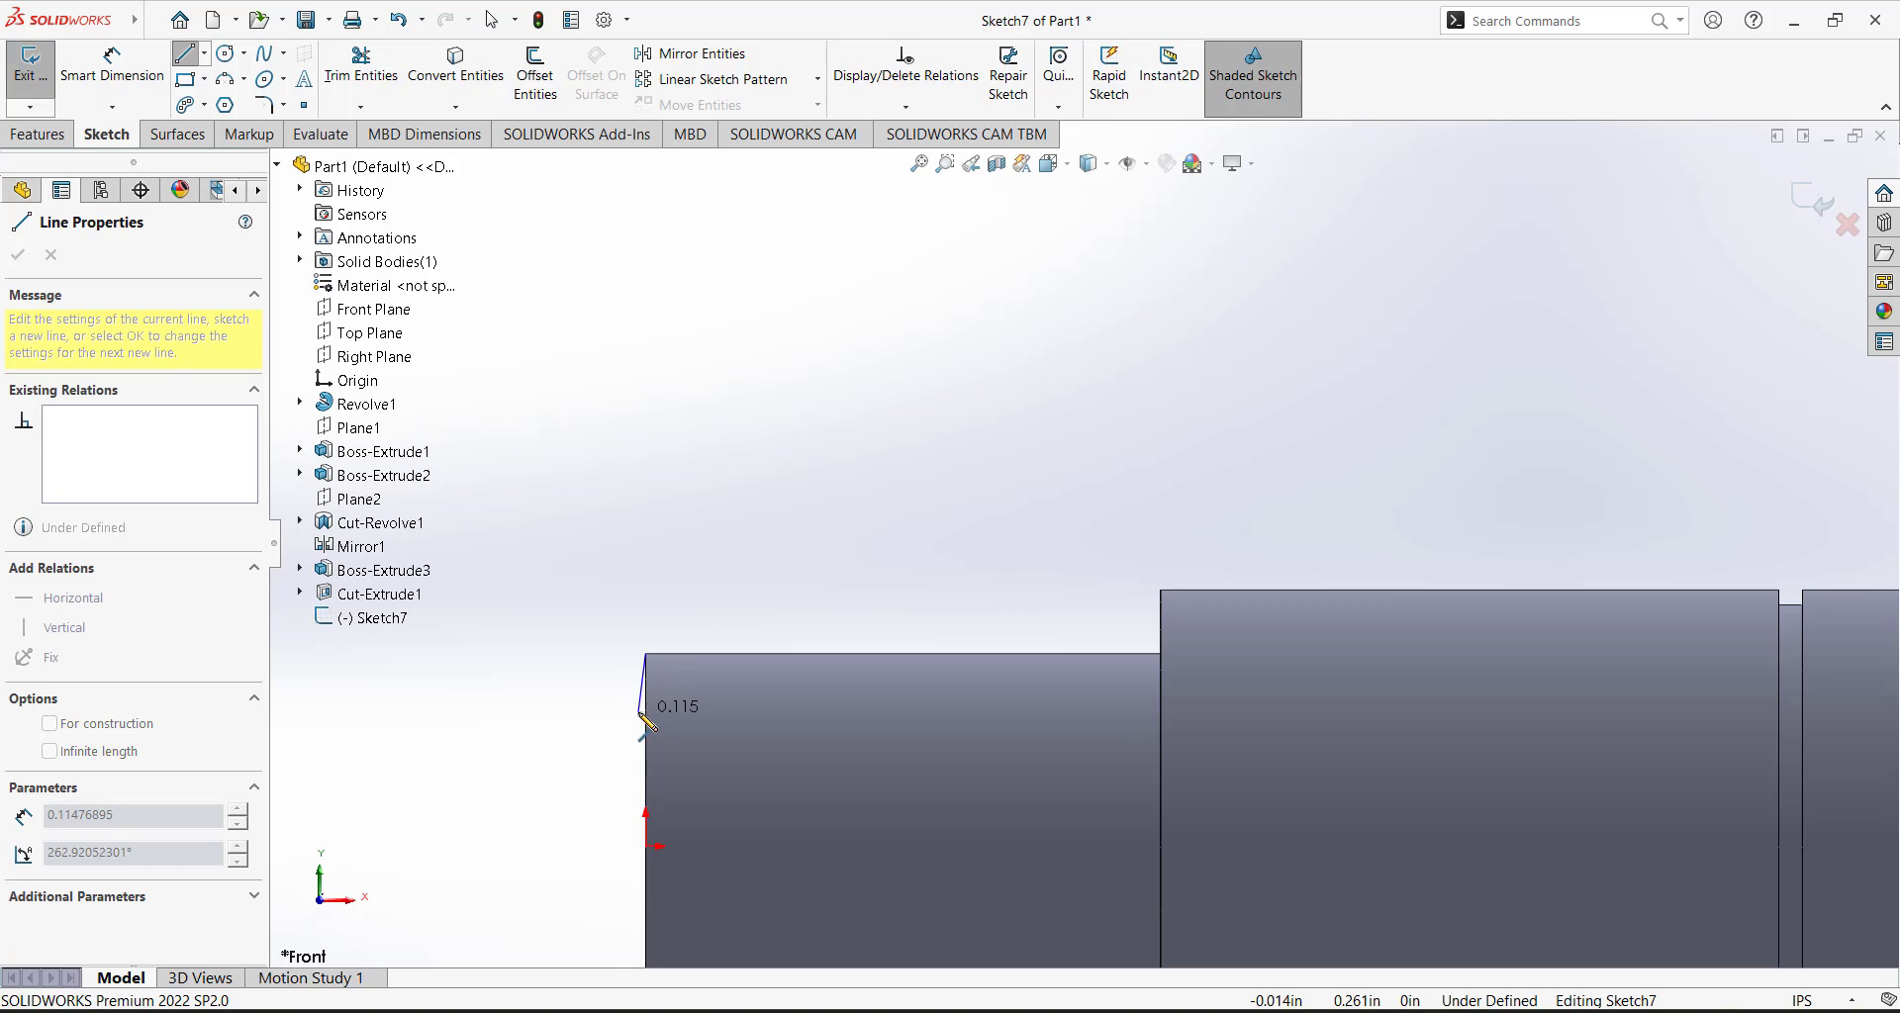
pyautogui.click(645, 712)
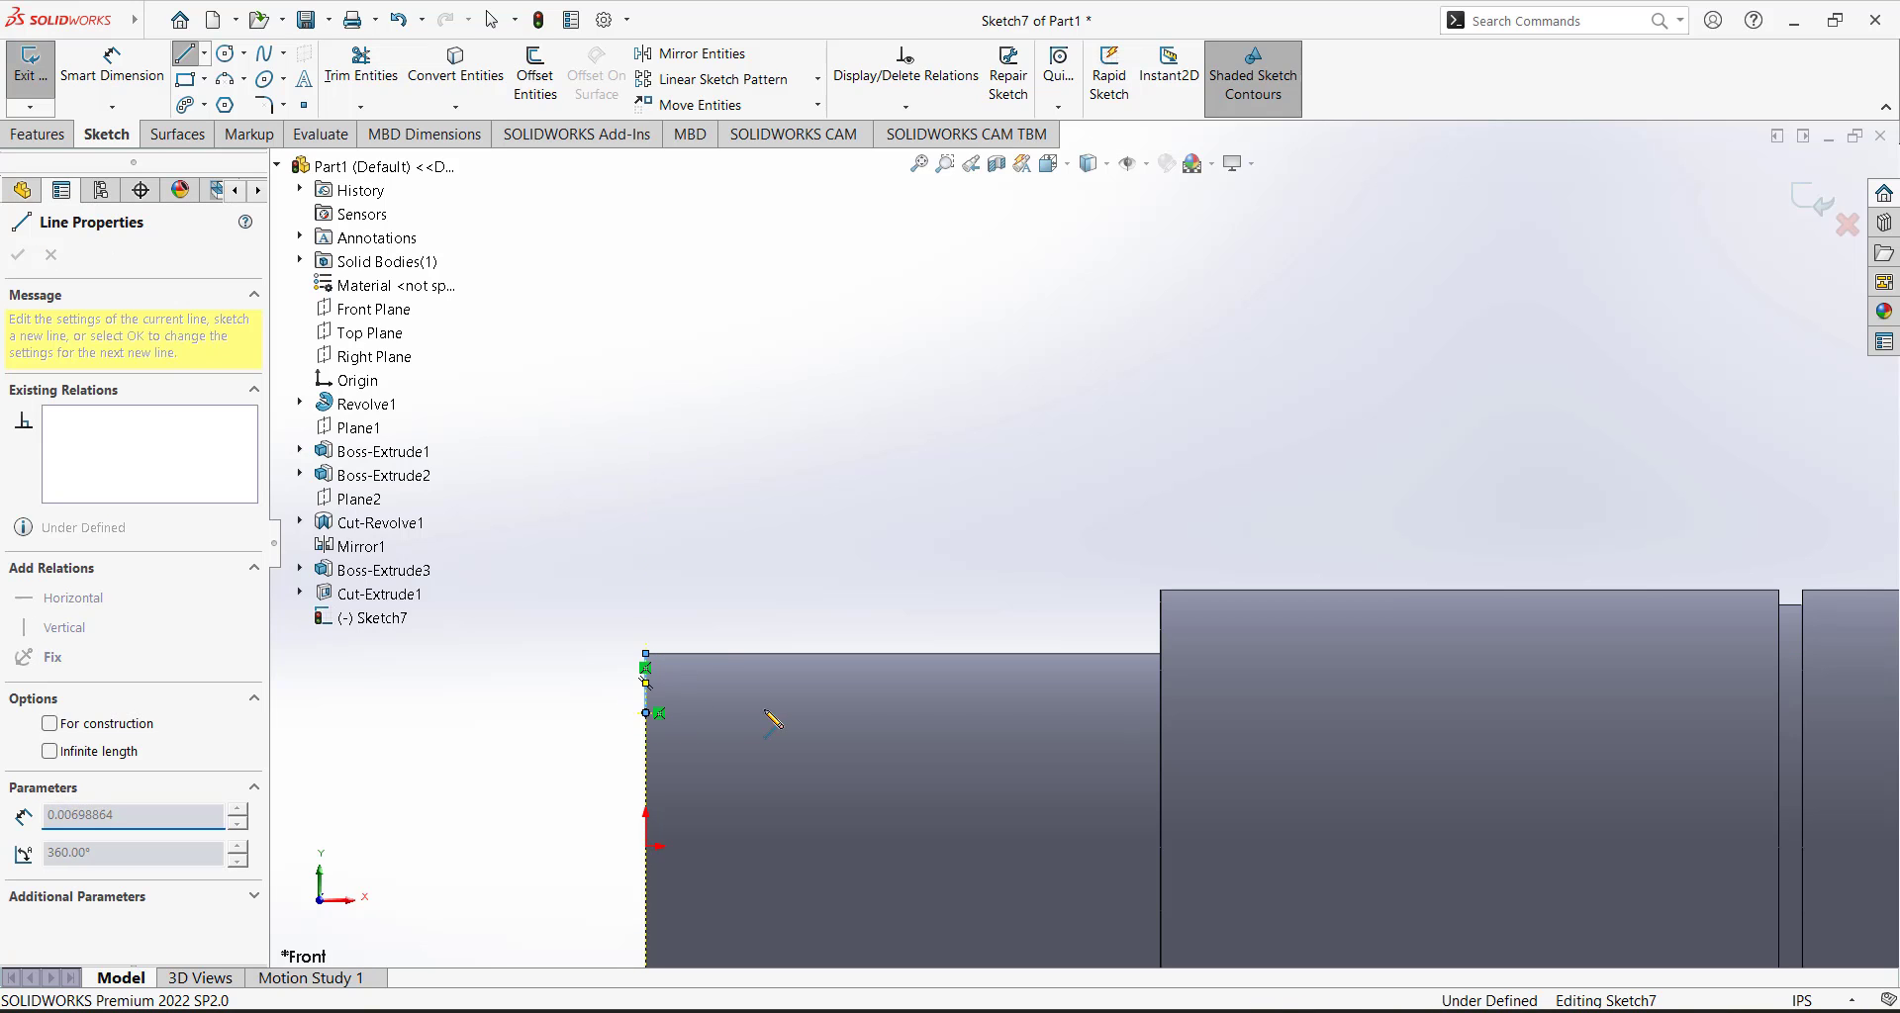
pyautogui.click(879, 713)
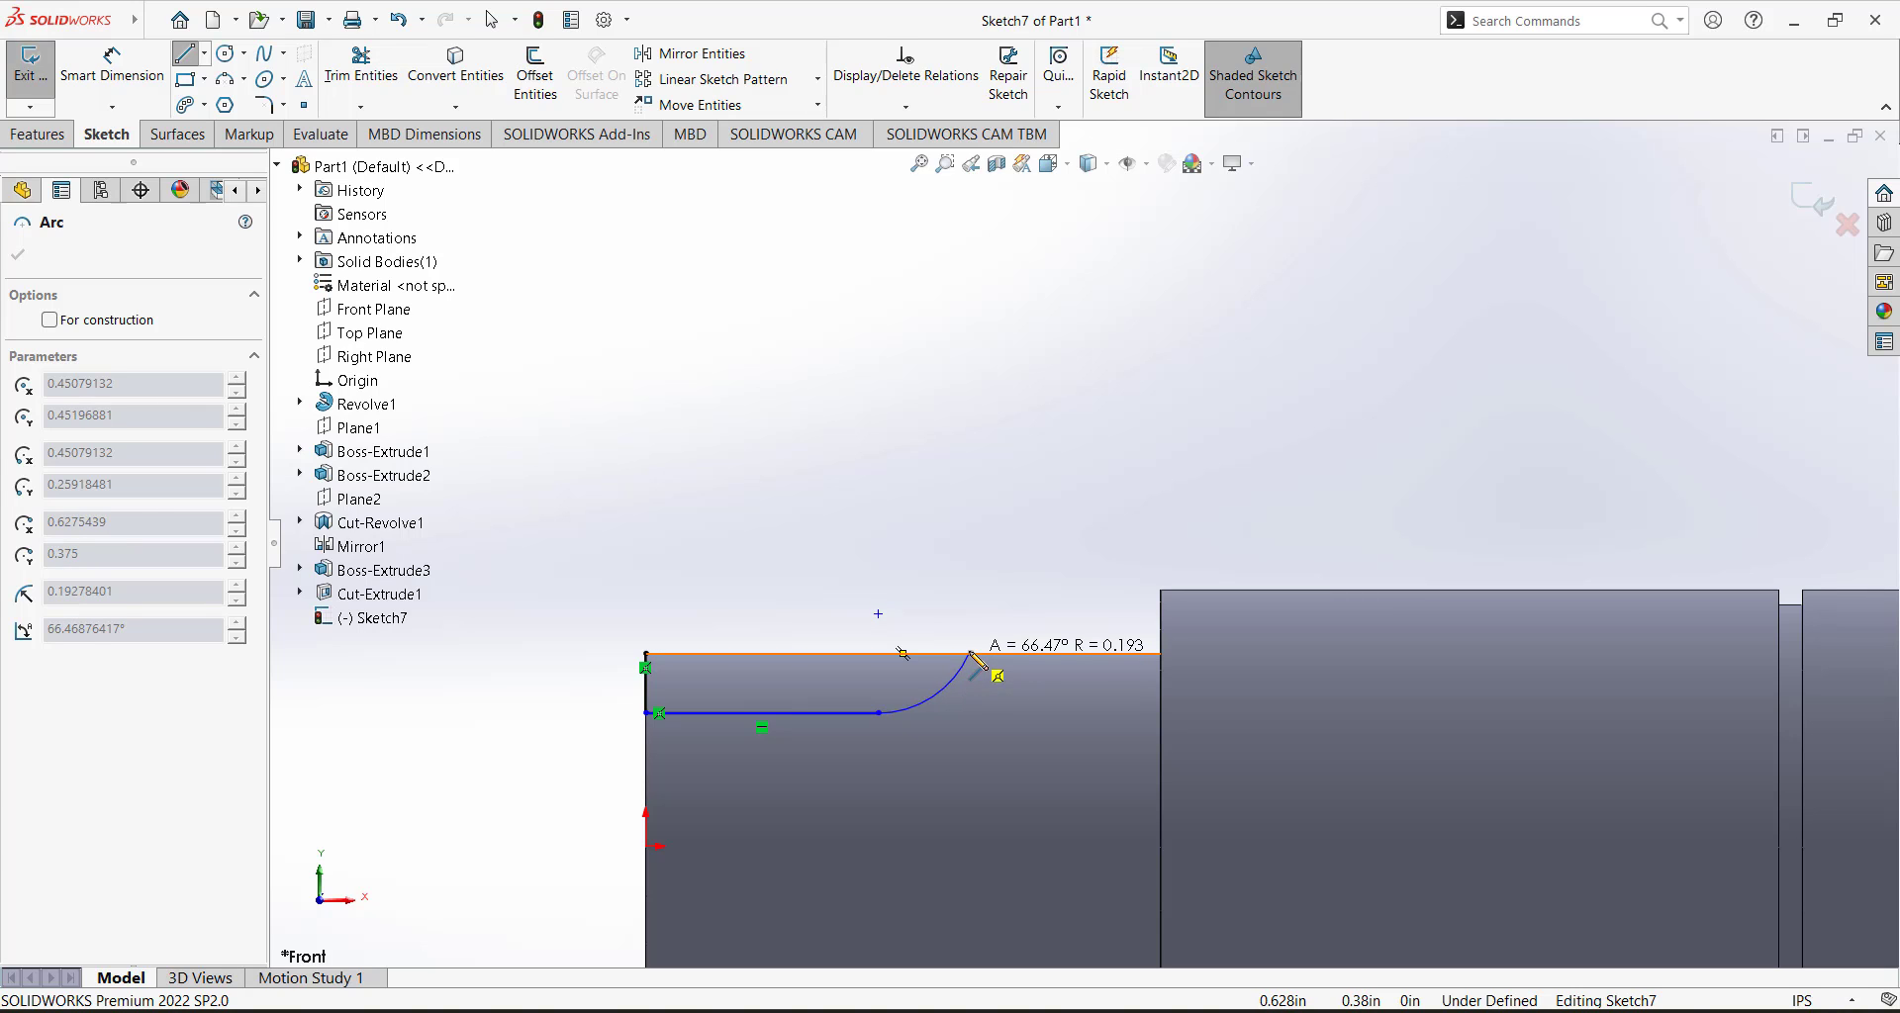
pyautogui.click(970, 653)
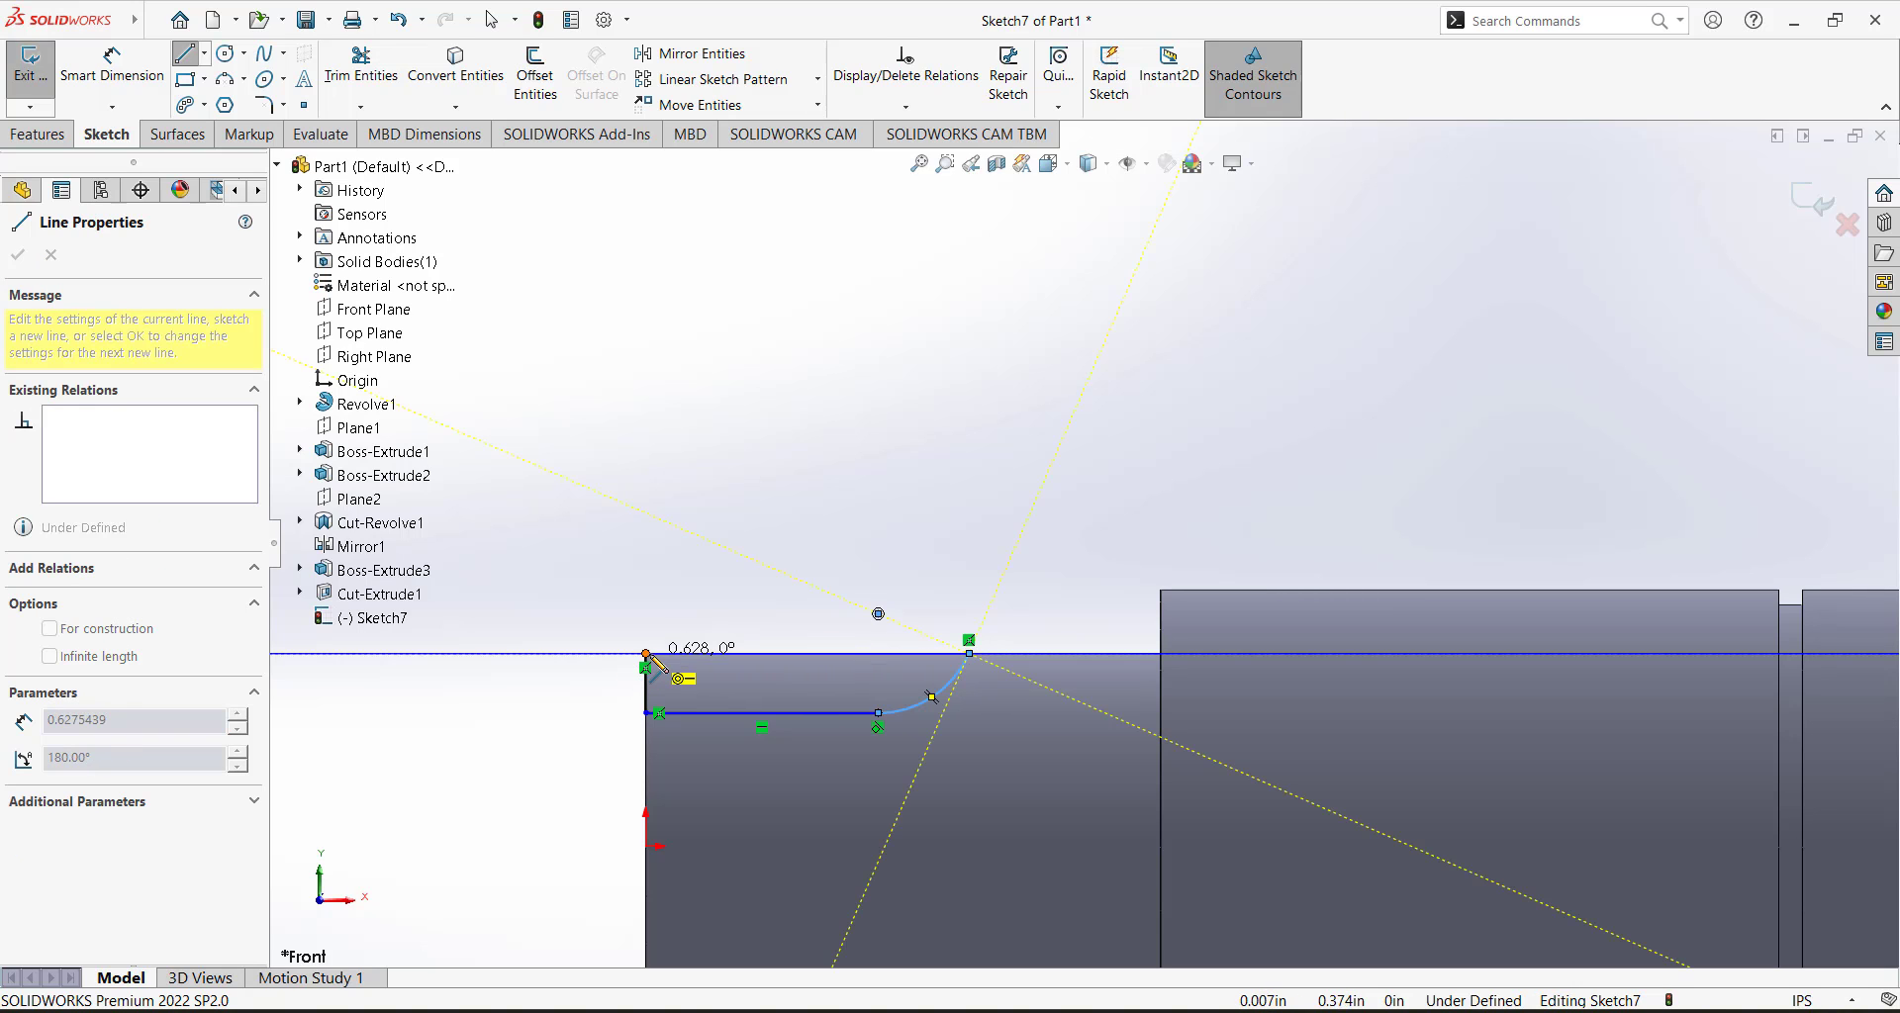
pyautogui.click(646, 653)
pyautogui.rightClick(782, 498)
pyautogui.click(782, 494)
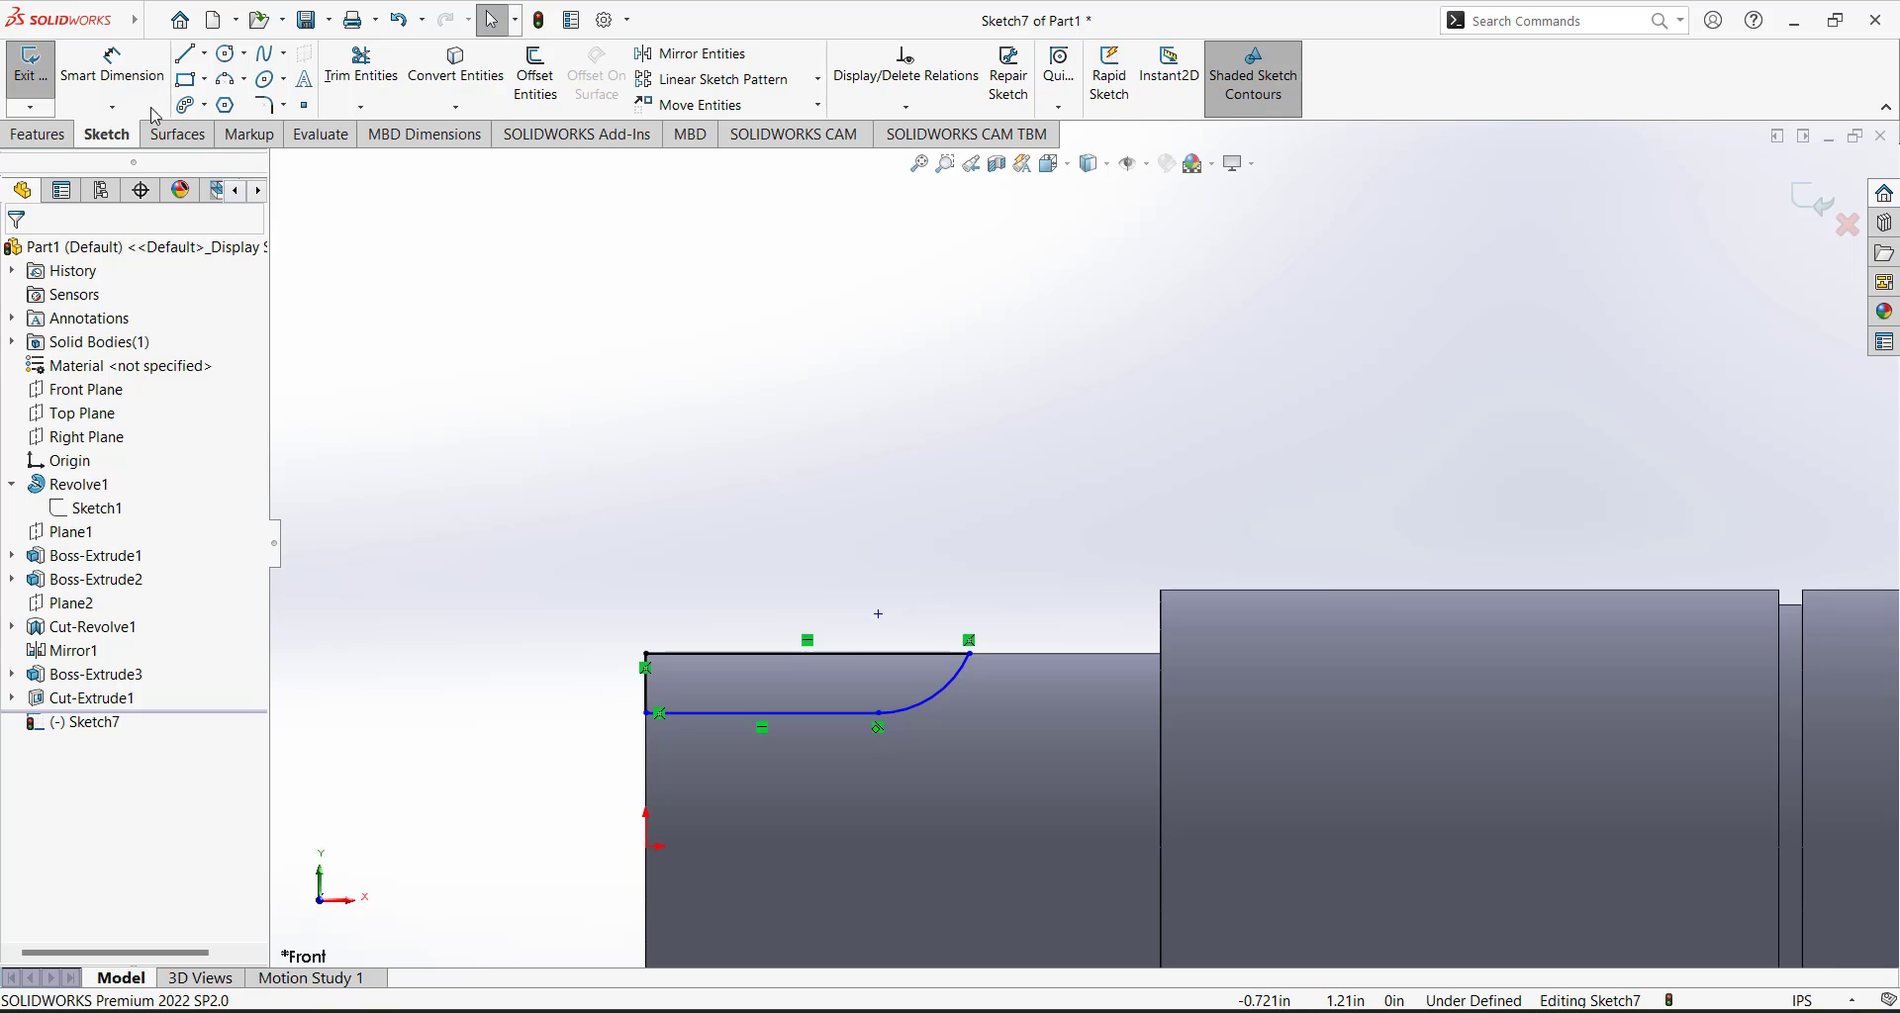
# Dimension the keyway profile's upper line as 0.875 in.
pyautogui.click(117, 71)
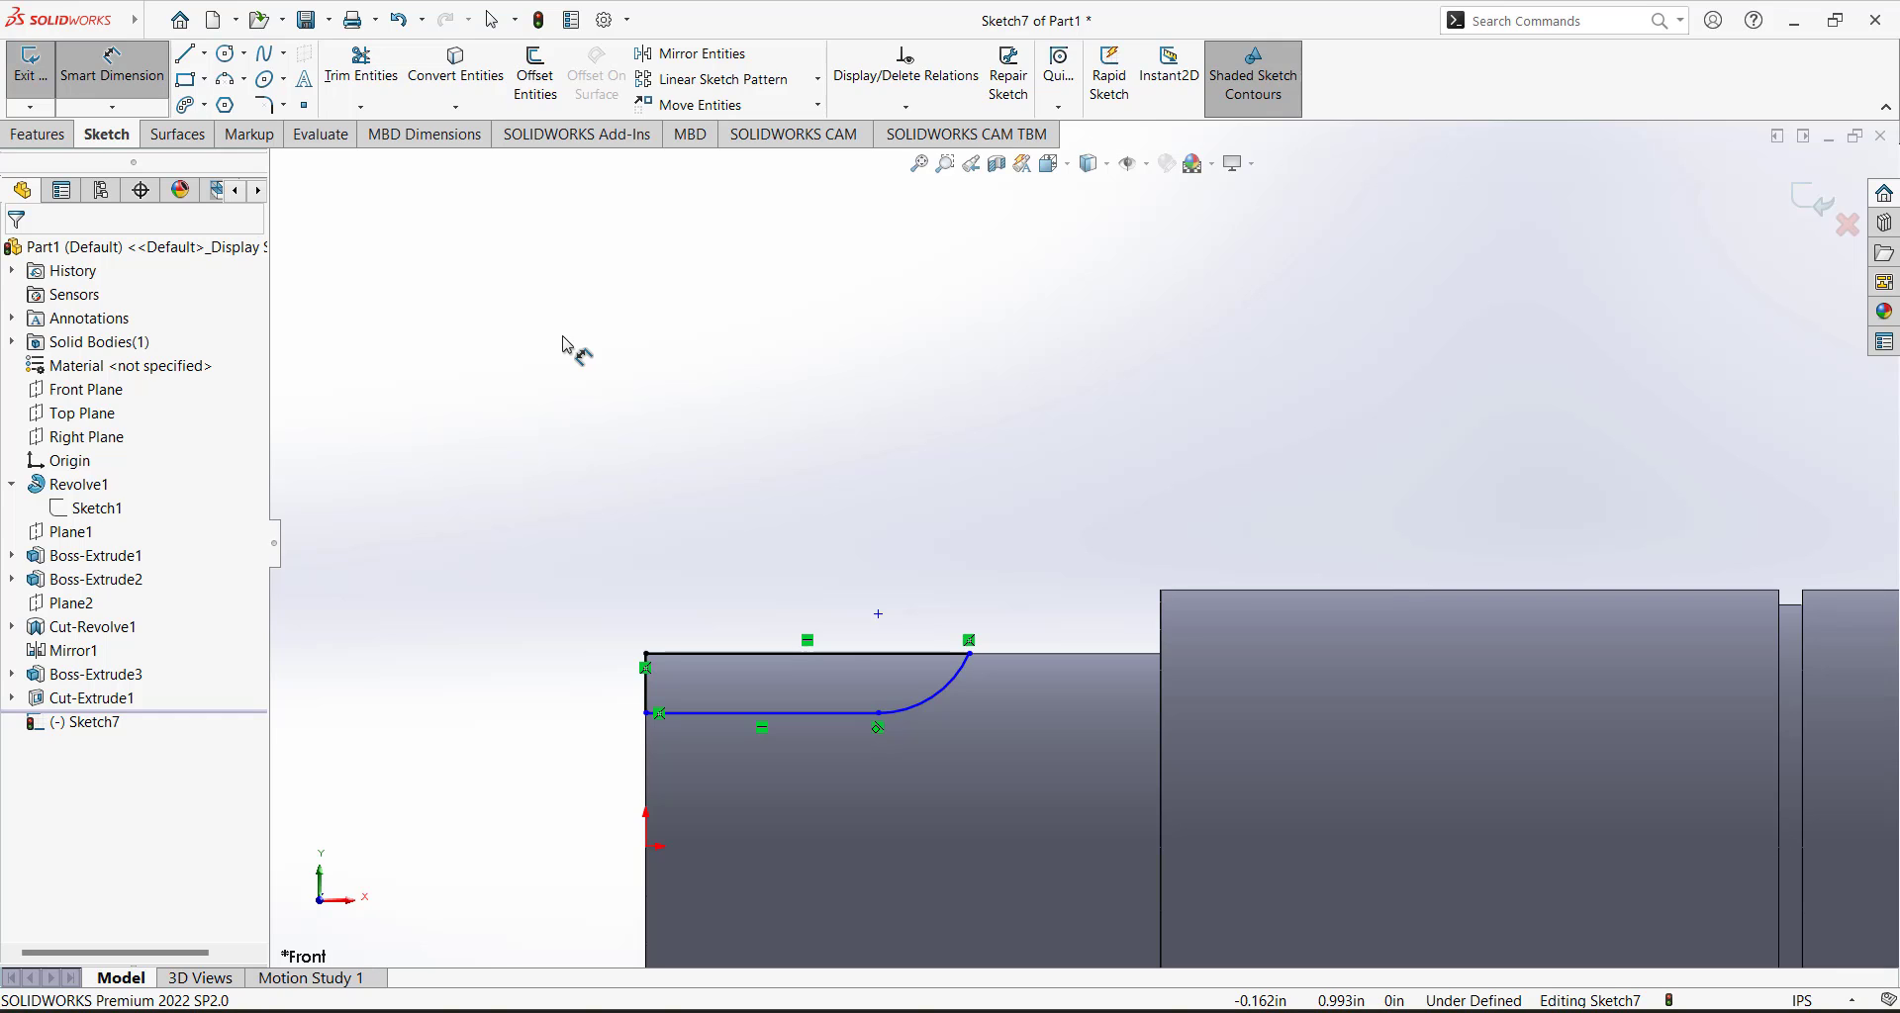
pyautogui.click(938, 653)
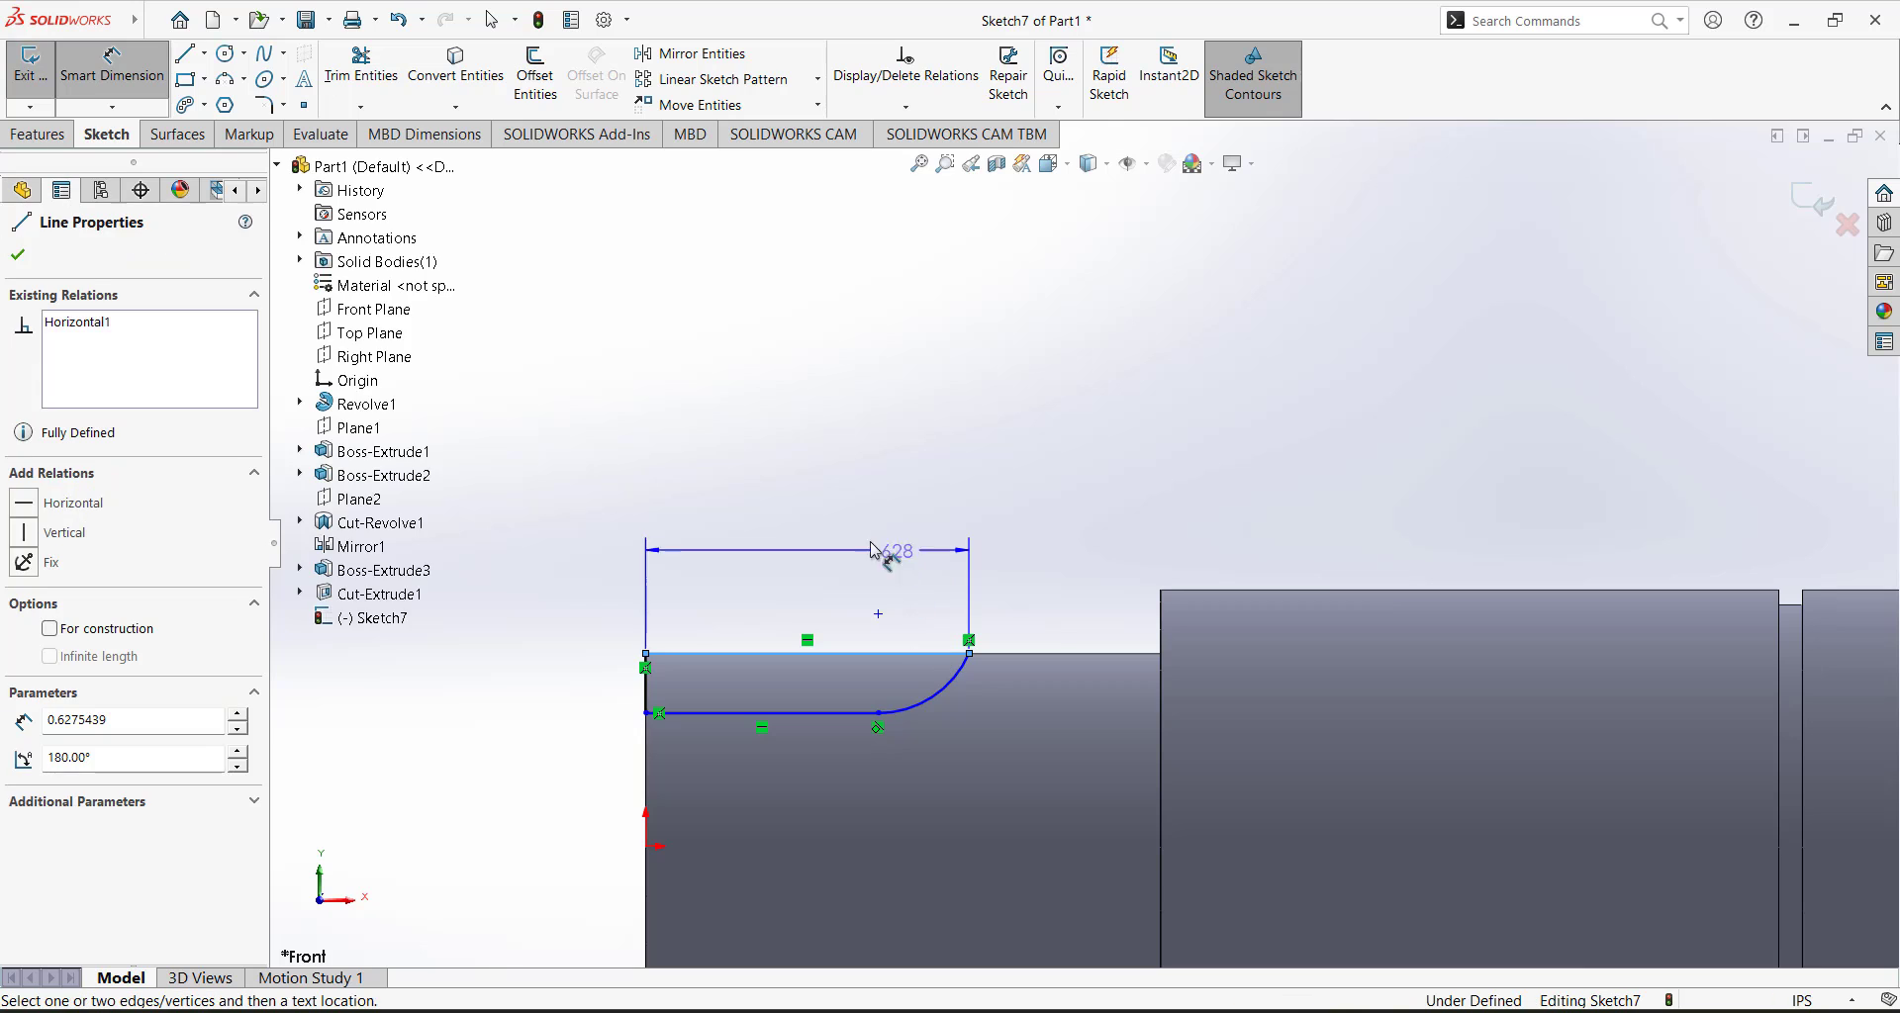
pyautogui.click(871, 536)
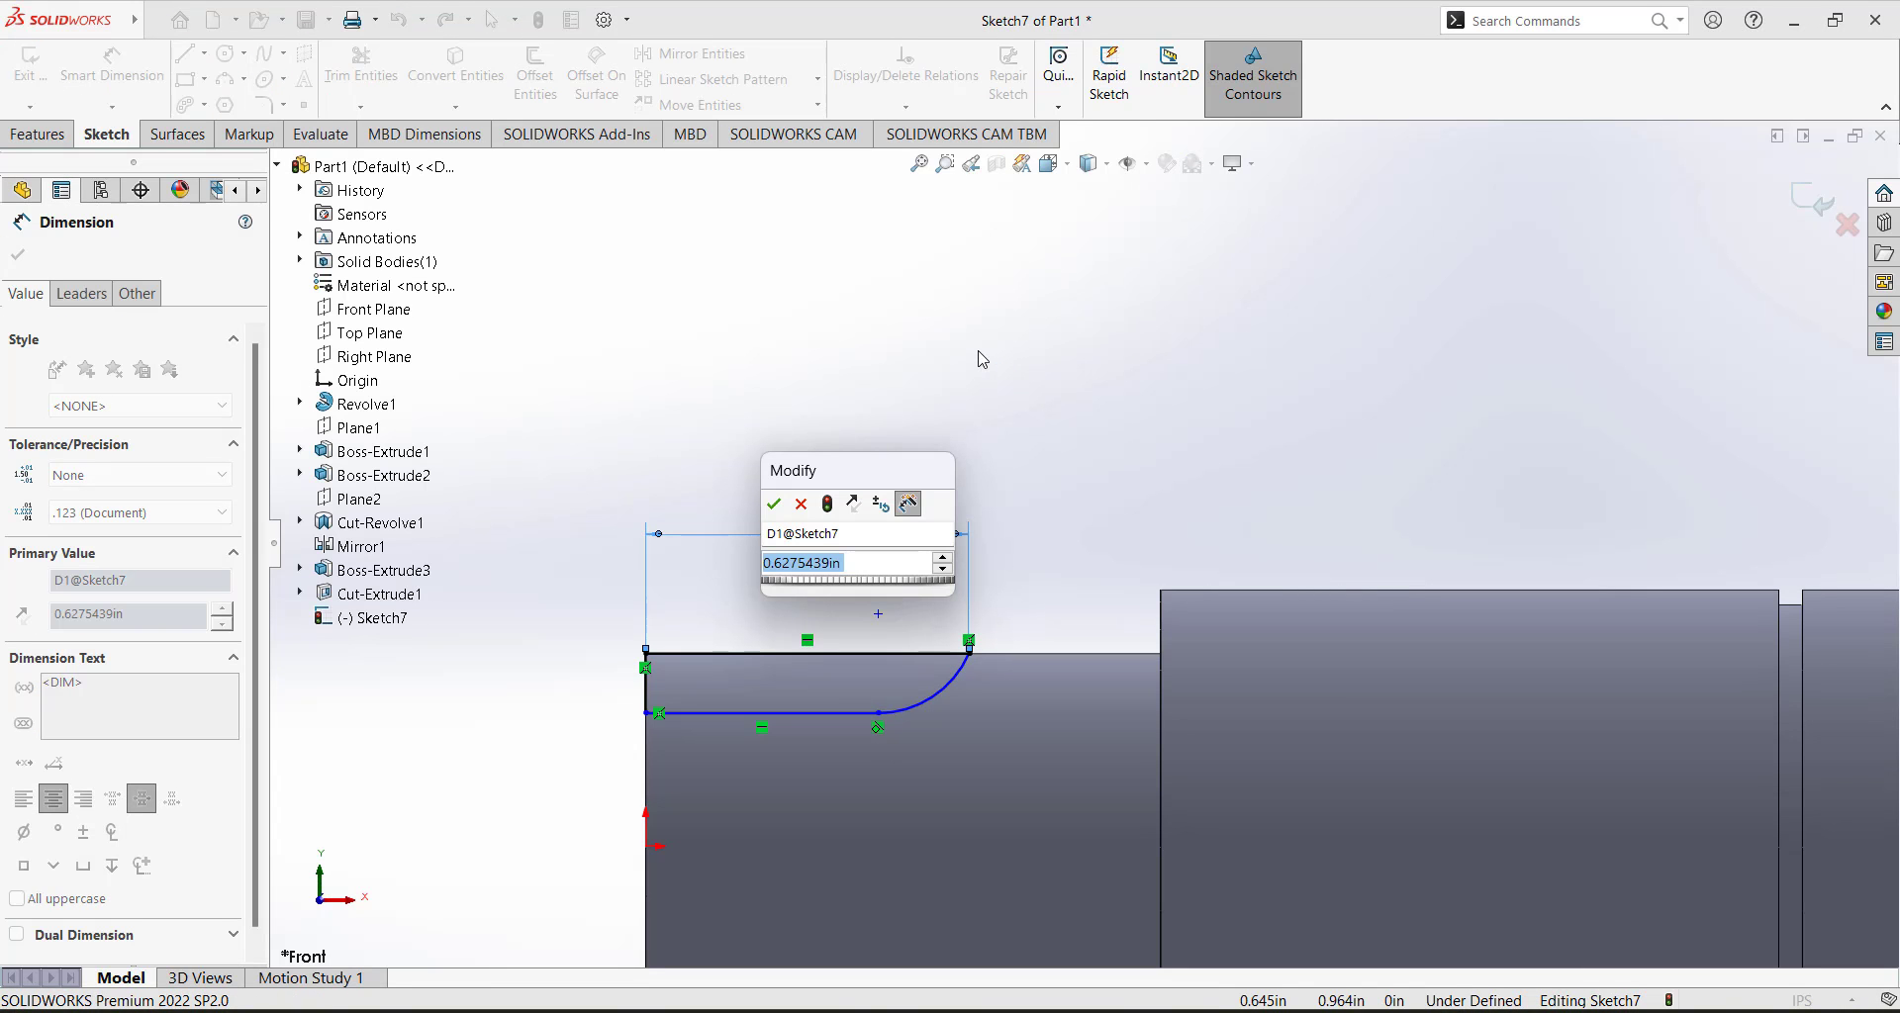
pyautogui.write('0.875')
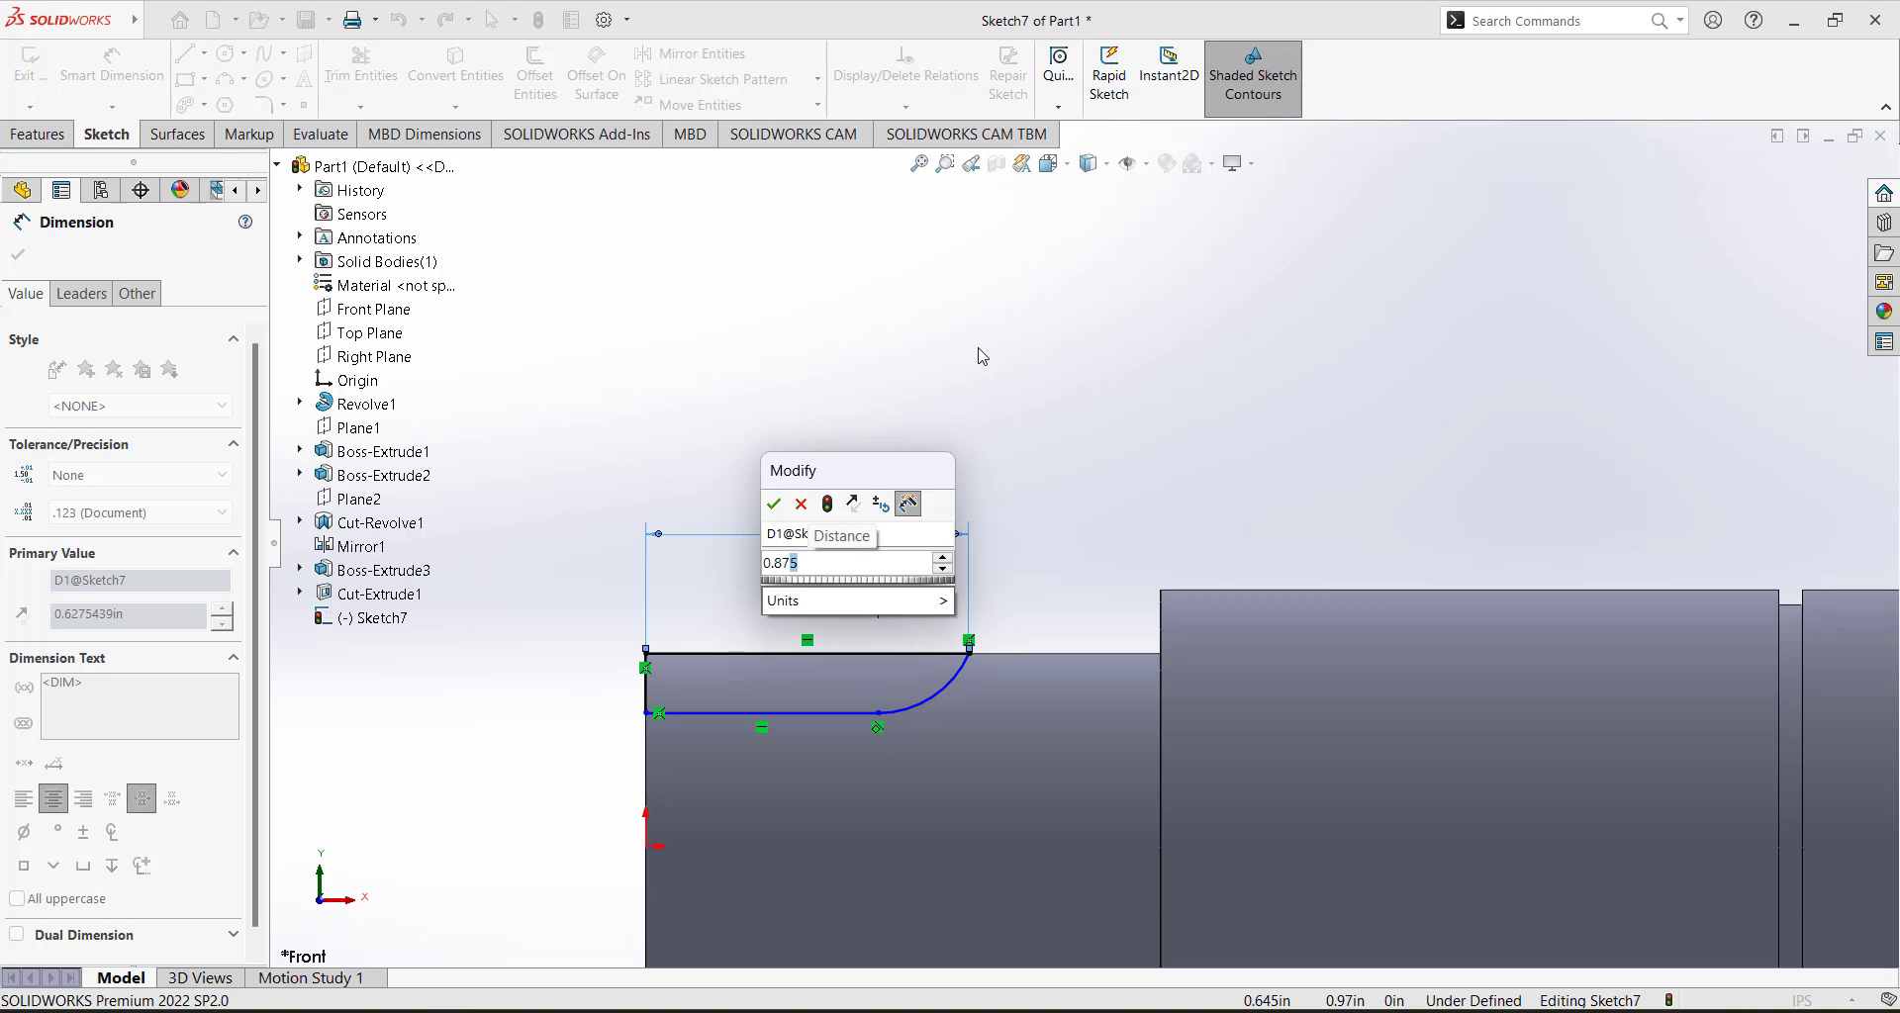
pyautogui.press('Return')
# Dimension the radius of the keyway profile's arc as 0.125 in.
pyautogui.click(1057, 696)
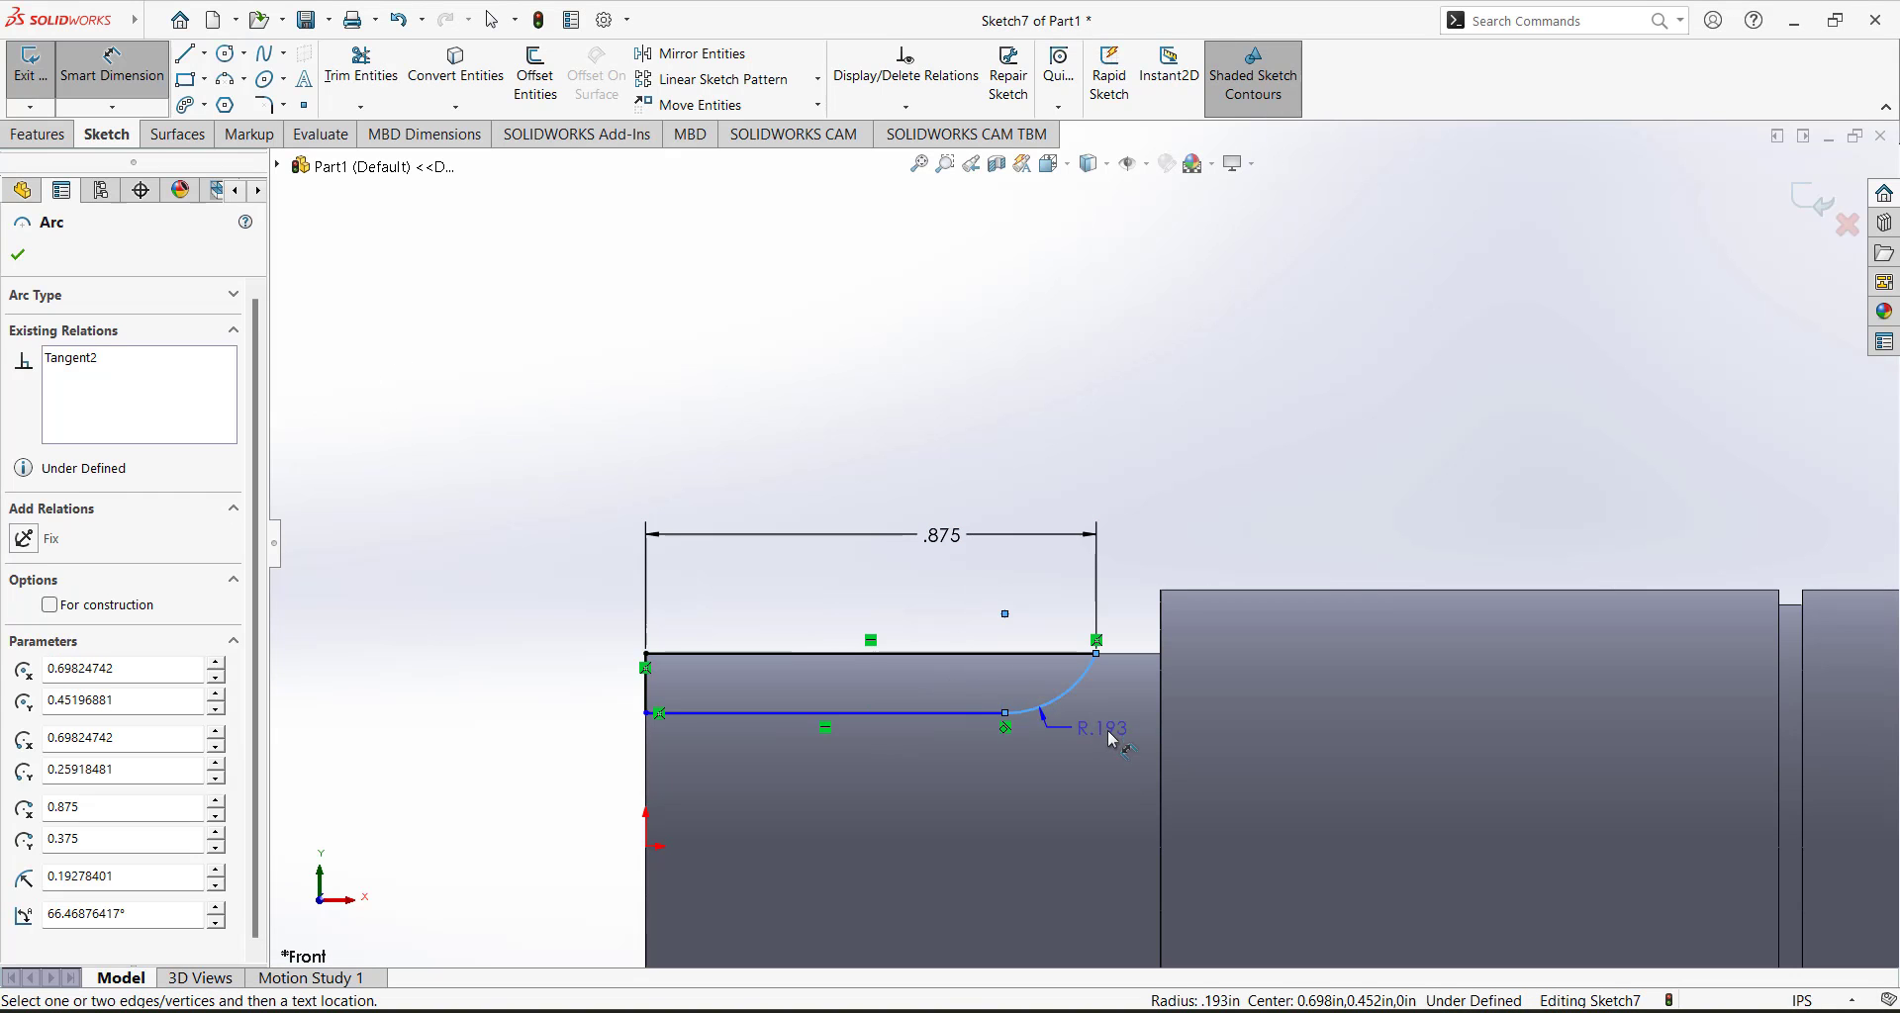
pyautogui.click(1113, 739)
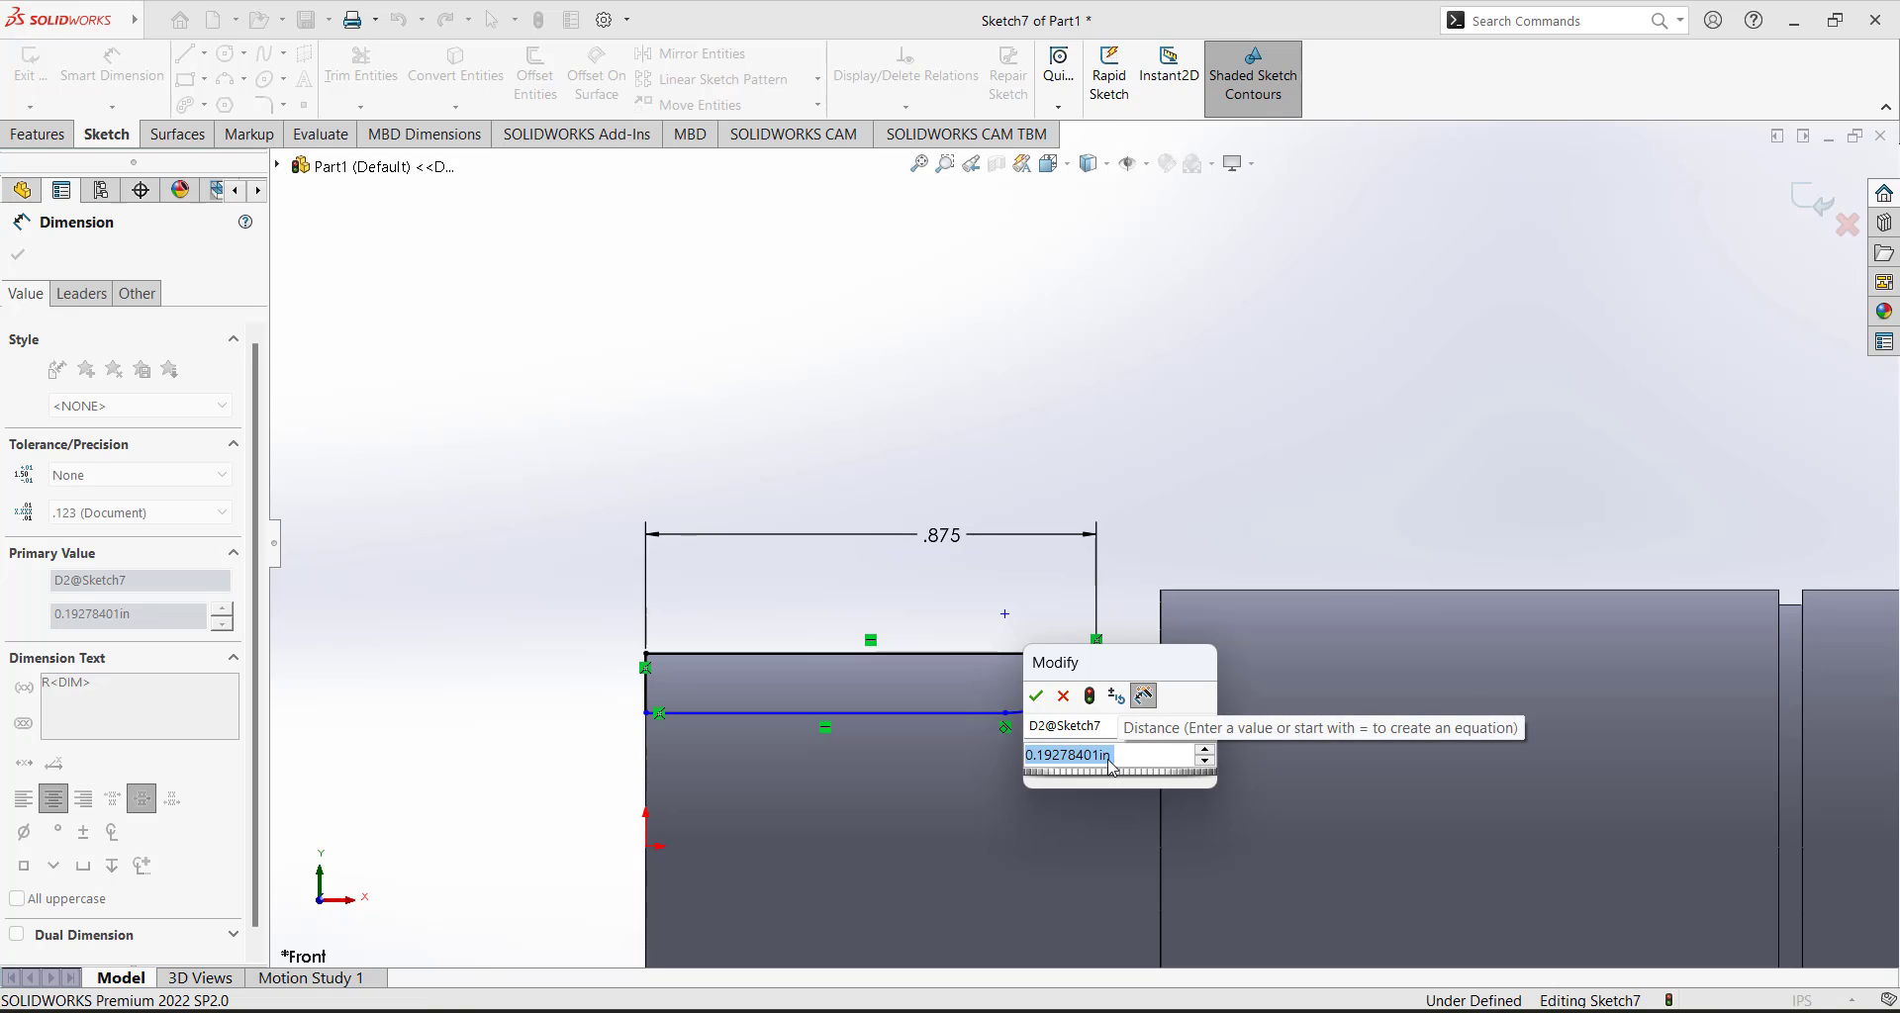
pyautogui.write('.125')
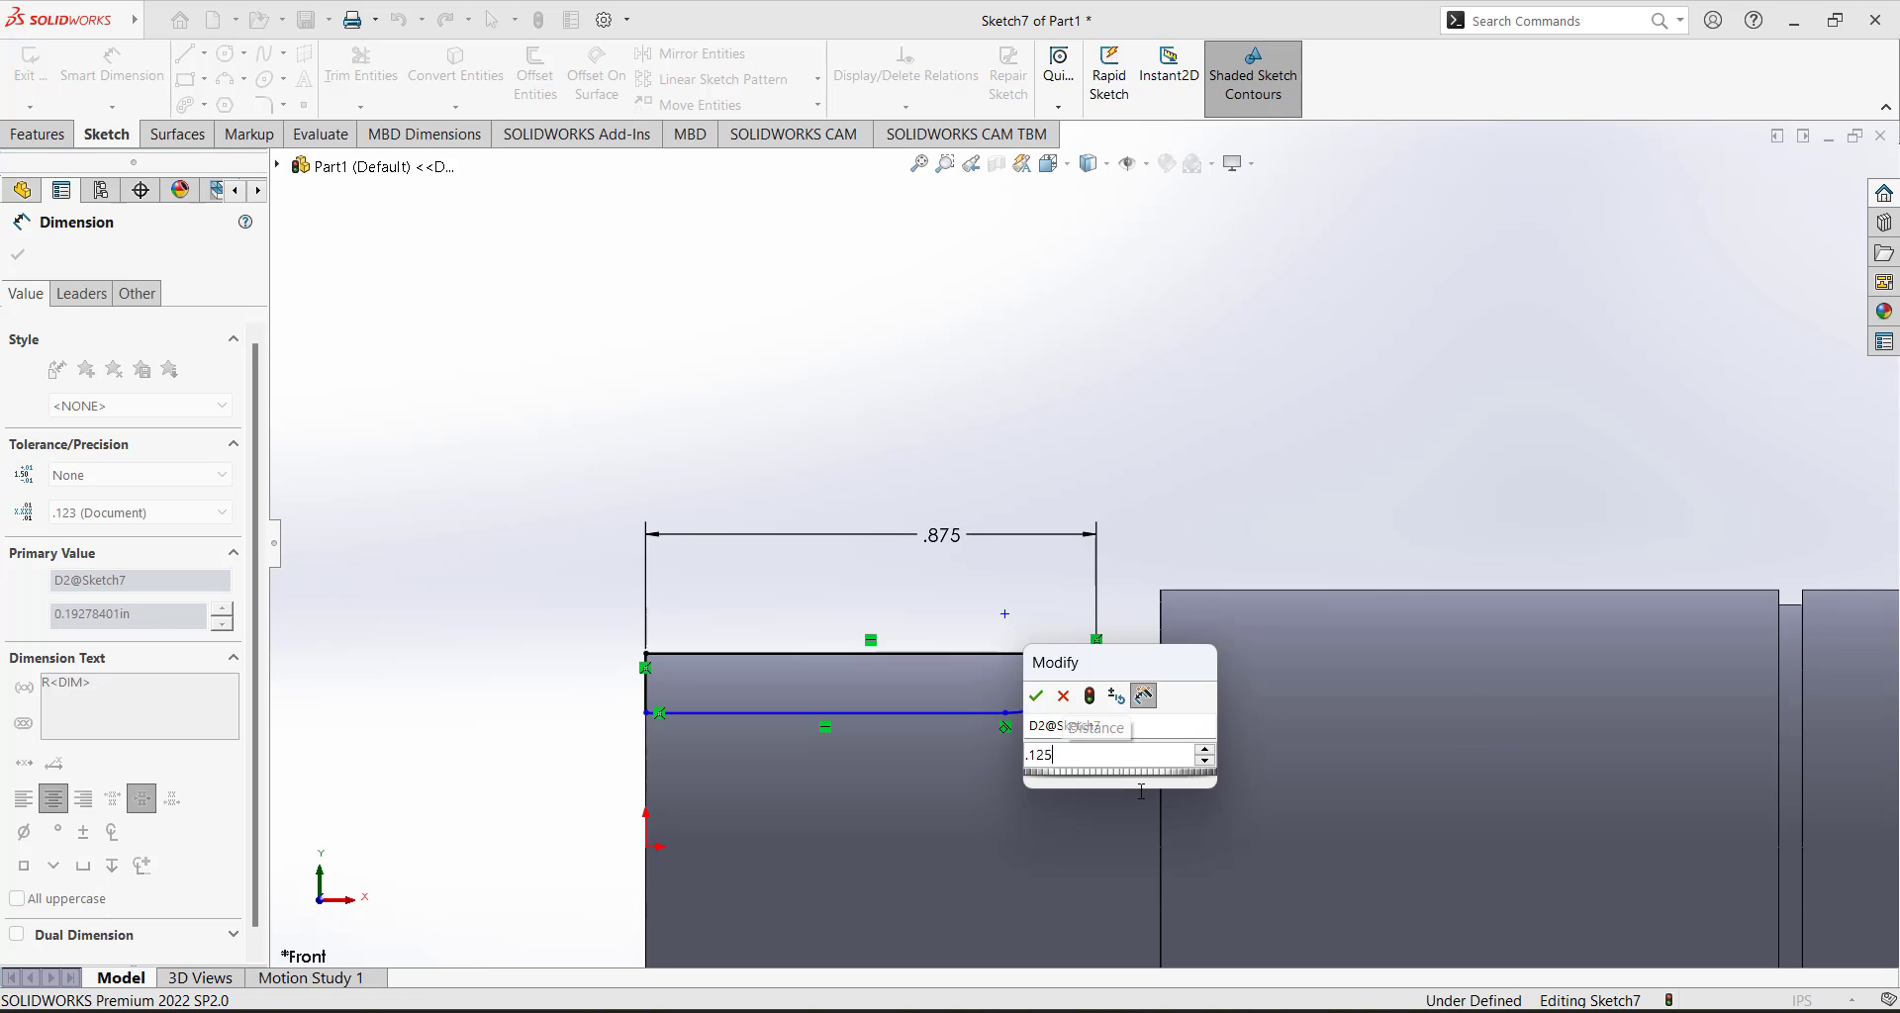
pyautogui.press('Return')
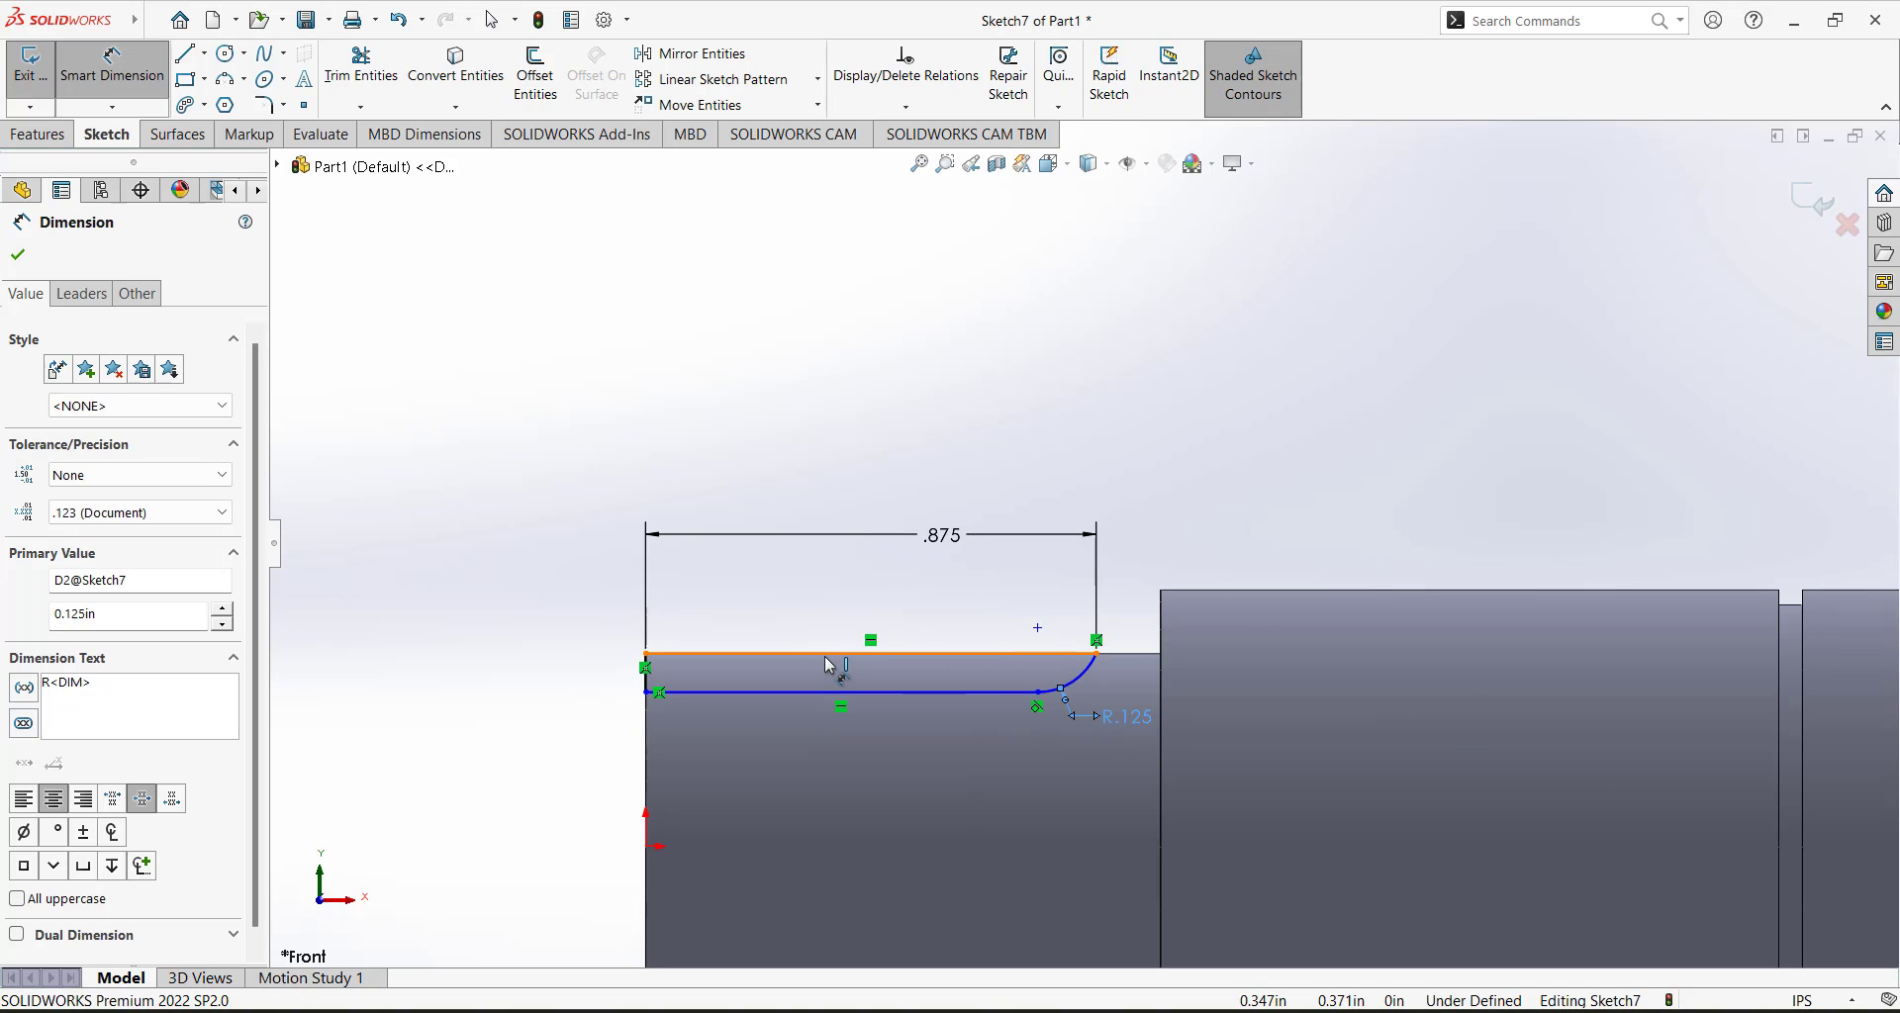
# Dimension the keyway's depth between its two horizontal lines as 0.125 in and exit the sketch.
pyautogui.click(827, 655)
pyautogui.click(788, 692)
pyautogui.click(495, 673)
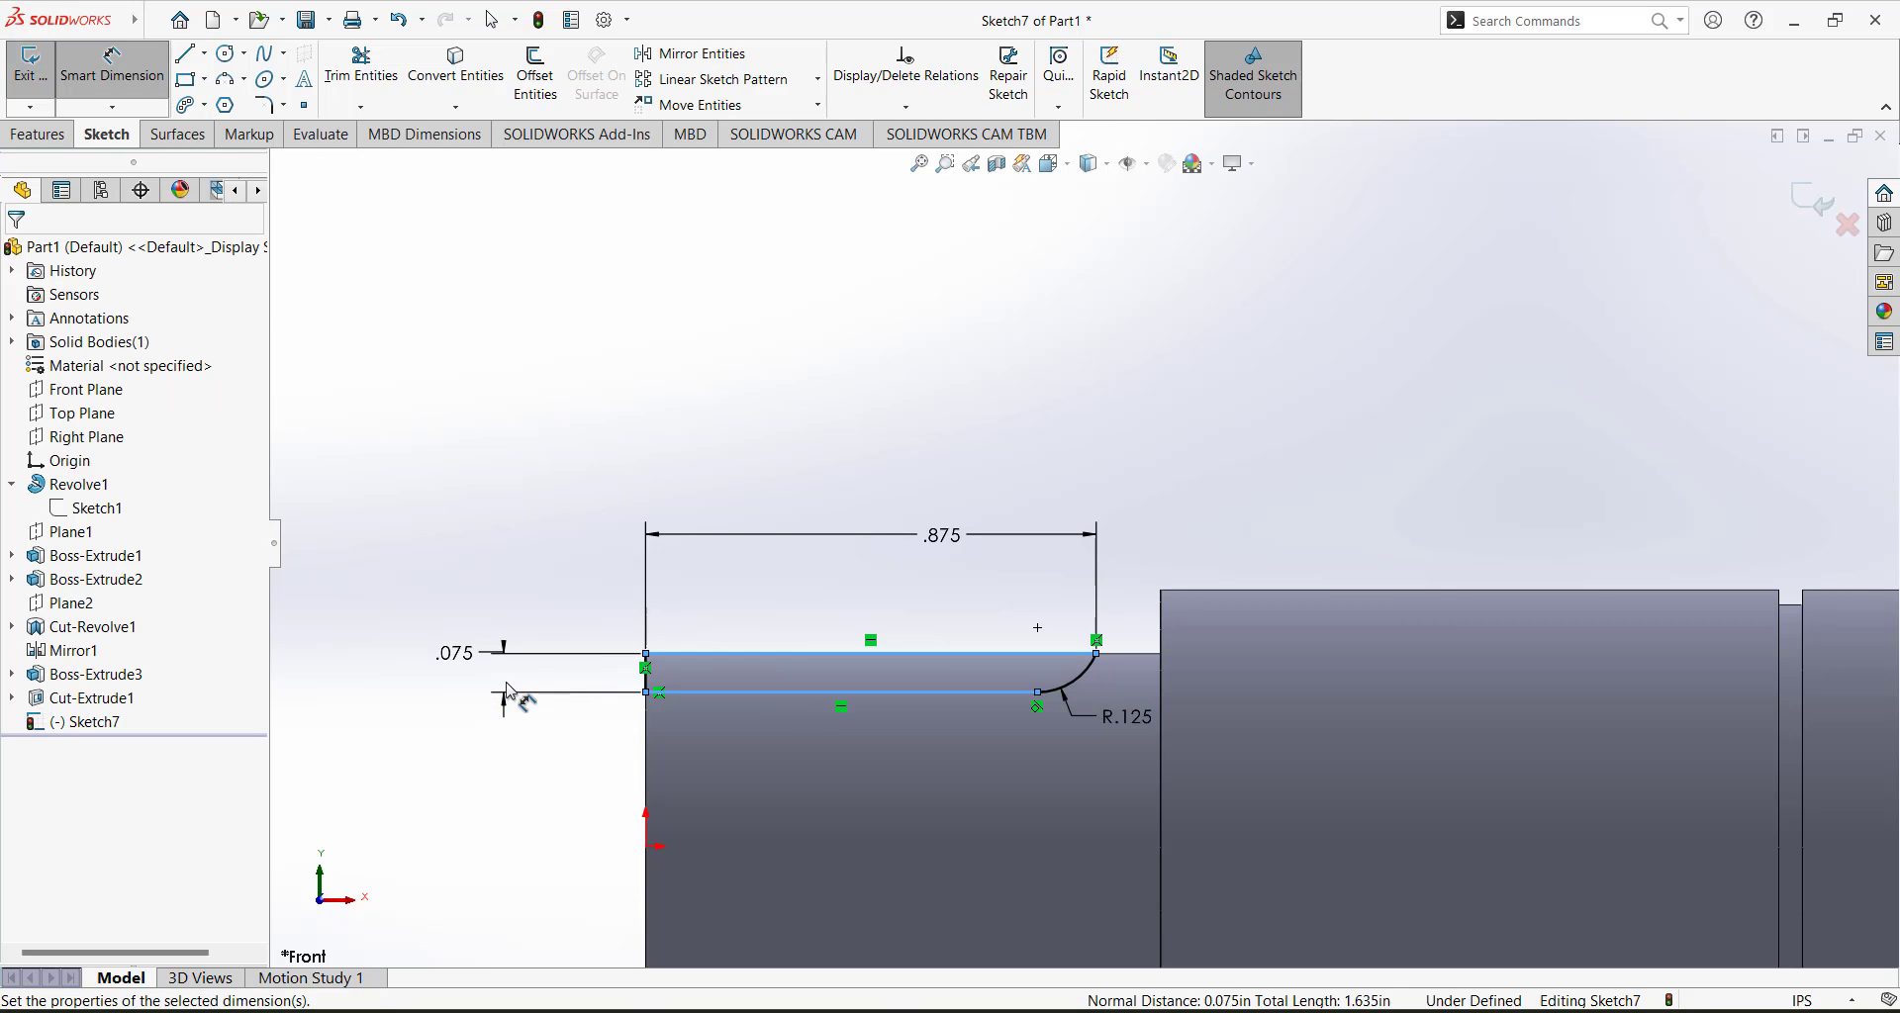
pyautogui.write('.125')
pyautogui.press('Return')
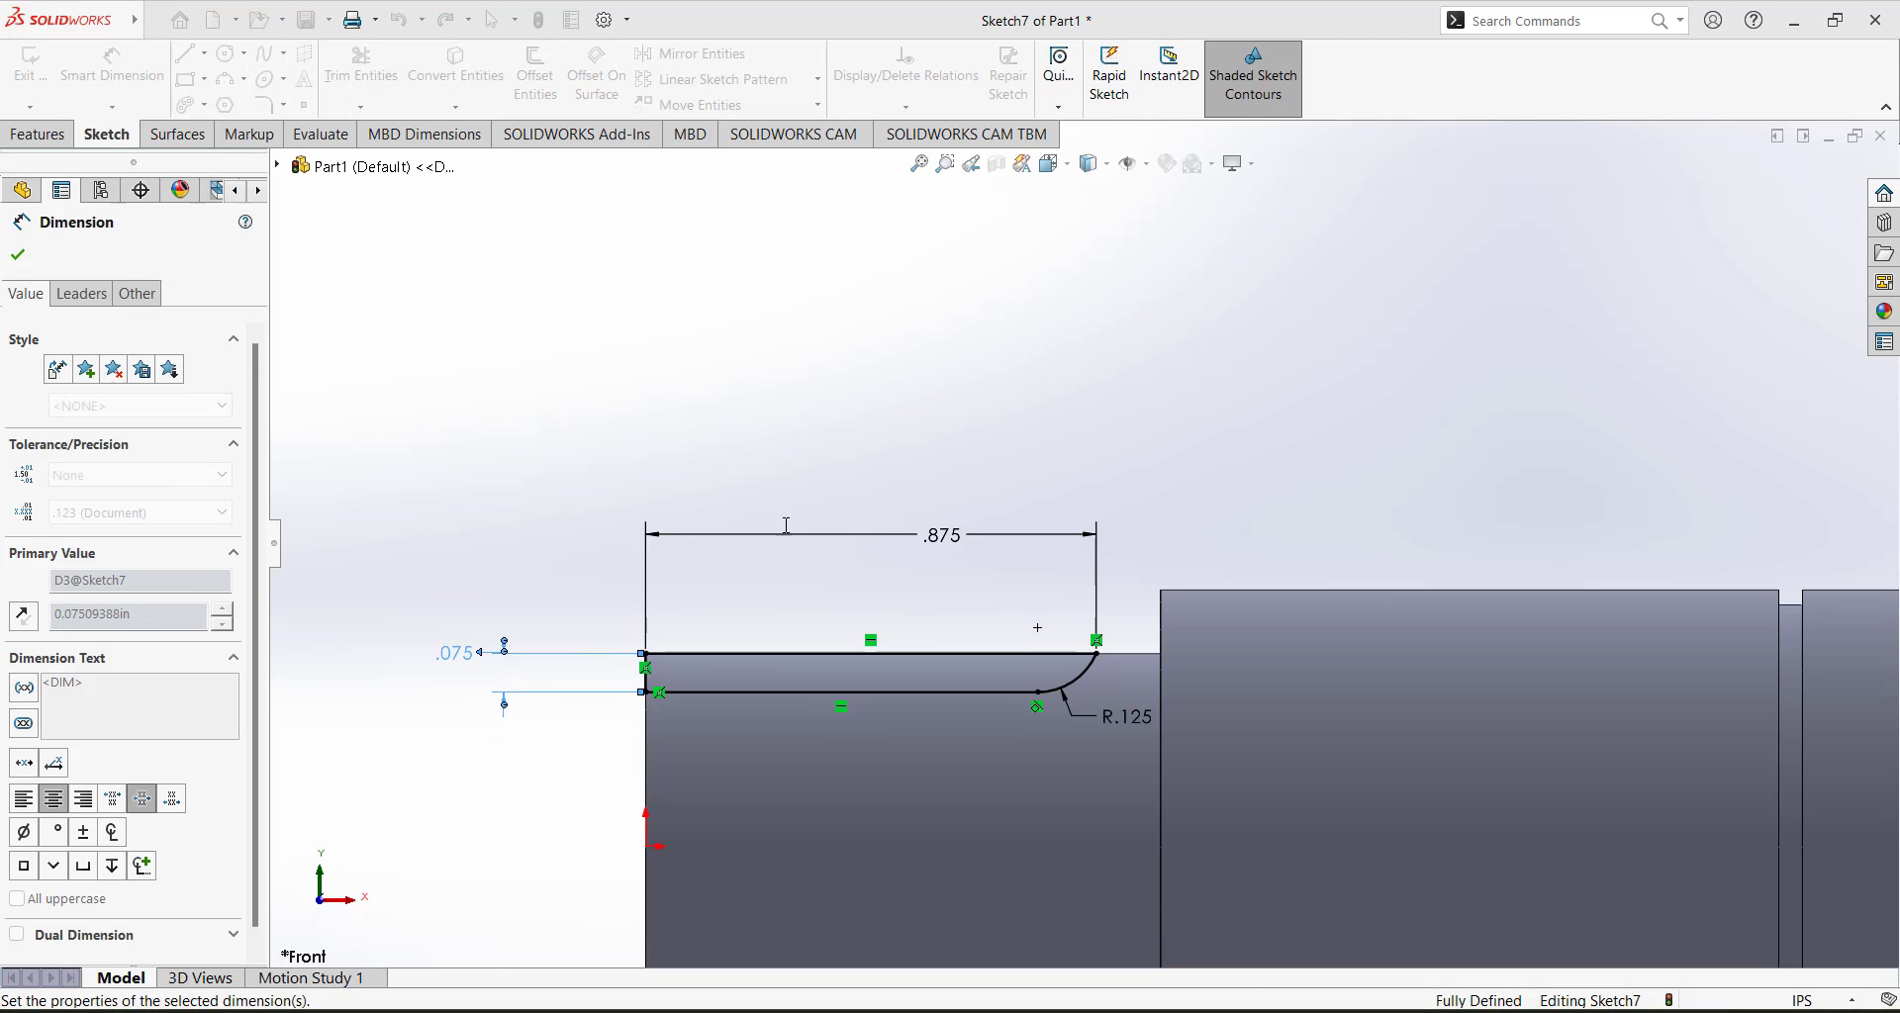
pyautogui.click(930, 349)
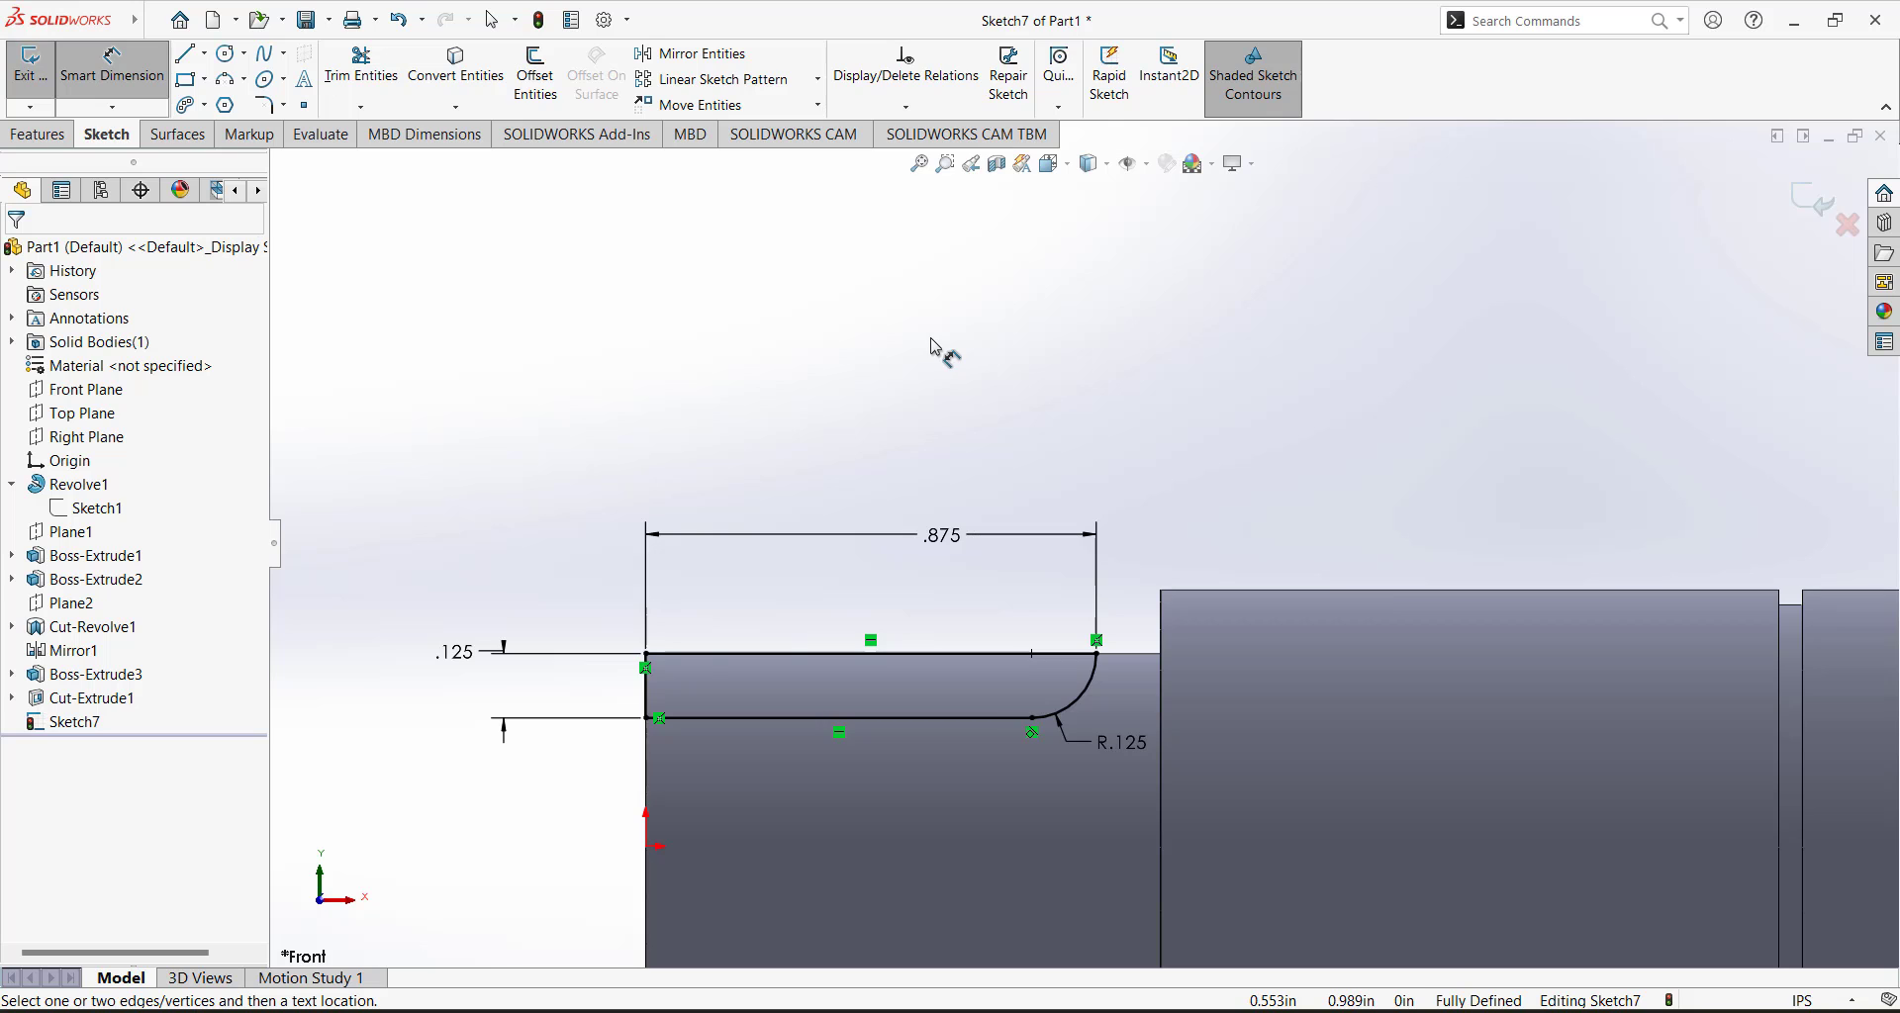
pyautogui.scroll(3, 930, 348)
pyautogui.click(27, 77)
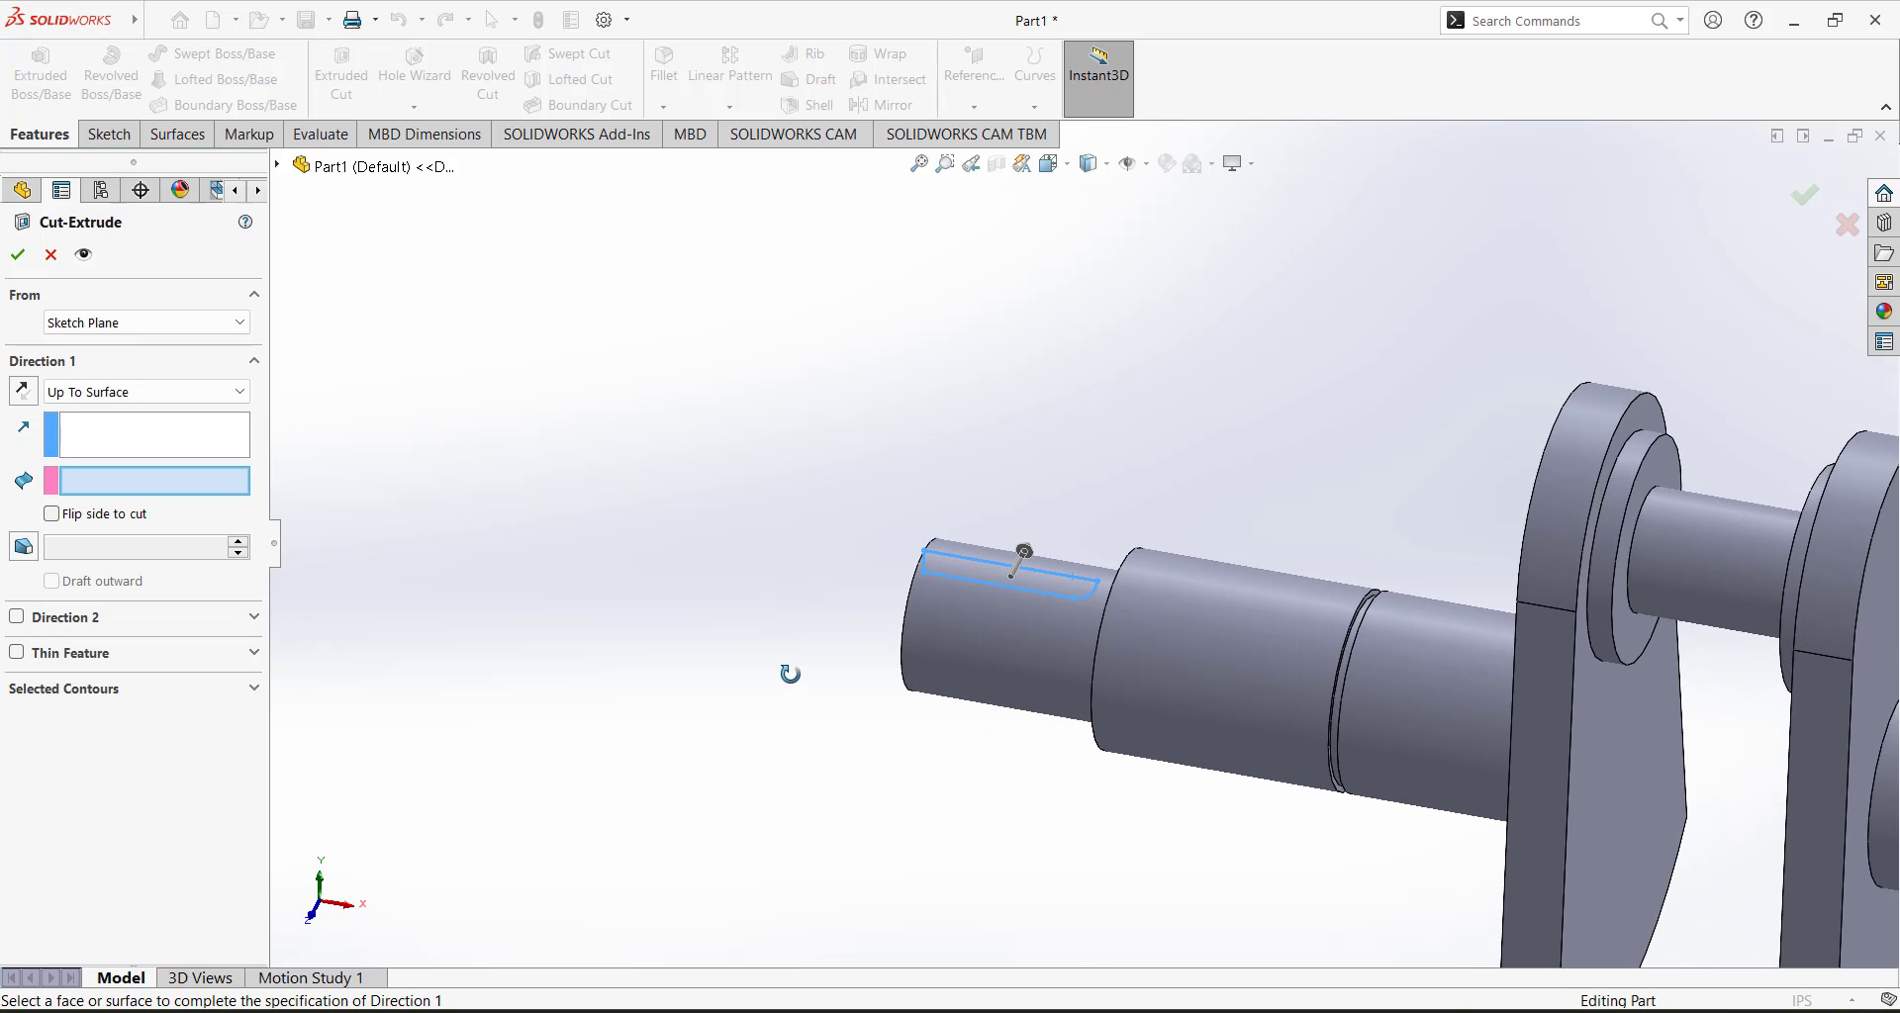
# Cut the keyway profile into the reduced shaft end with a Mid Plane extruded cut 0.188 in wide.
pyautogui.scroll(-3, 1020, 500)
pyautogui.scroll(-2, 988, 590)
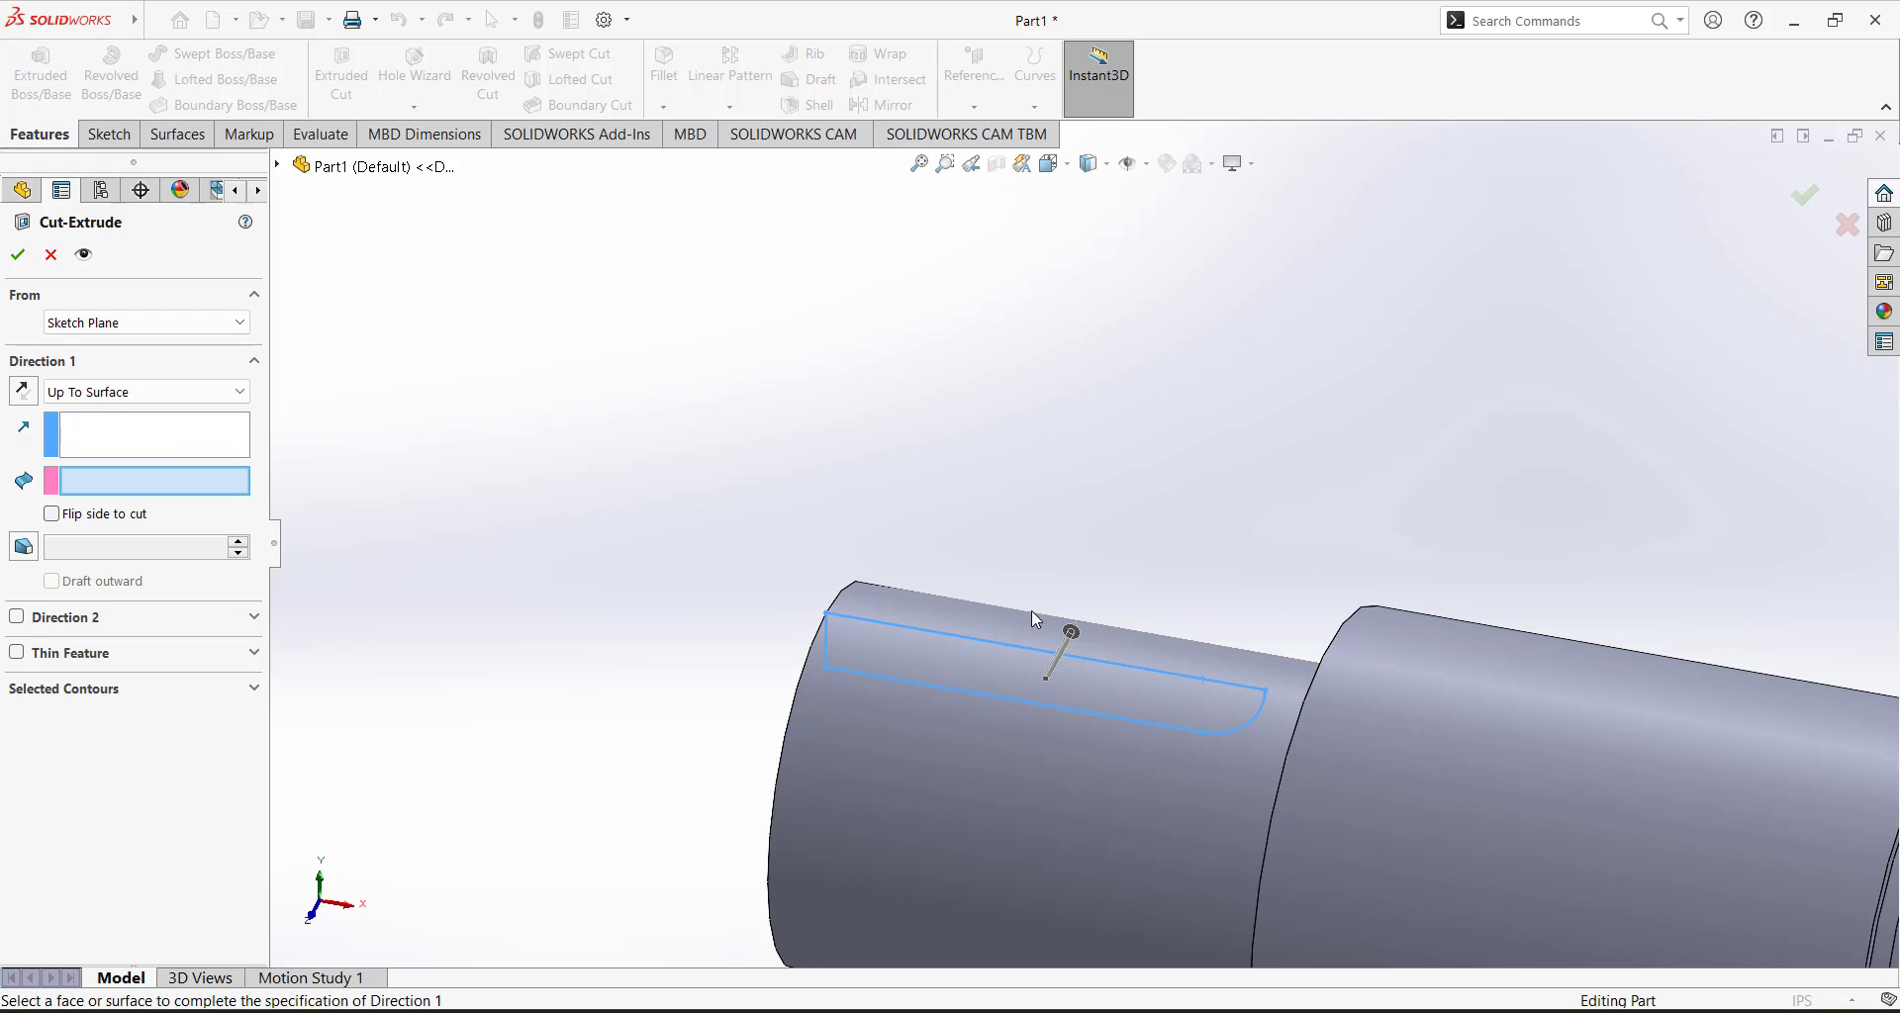
pyautogui.click(72, 391)
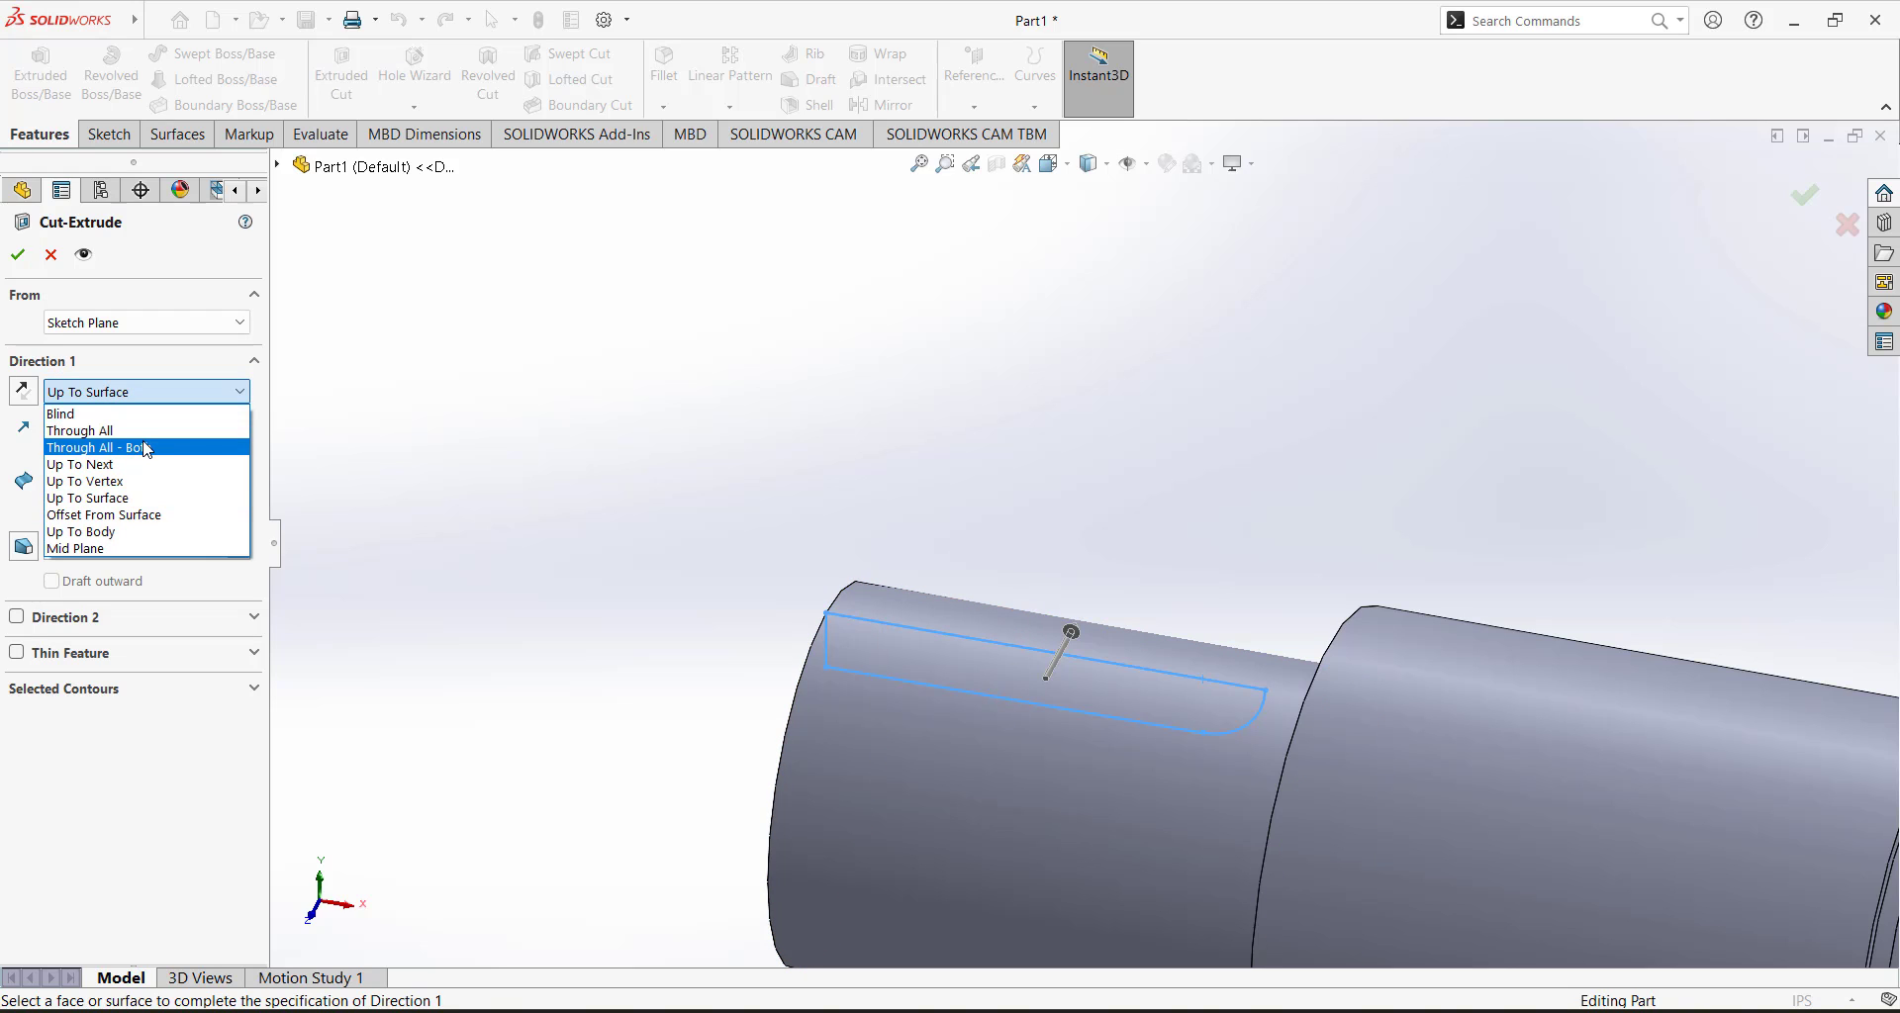
pyautogui.click(88, 550)
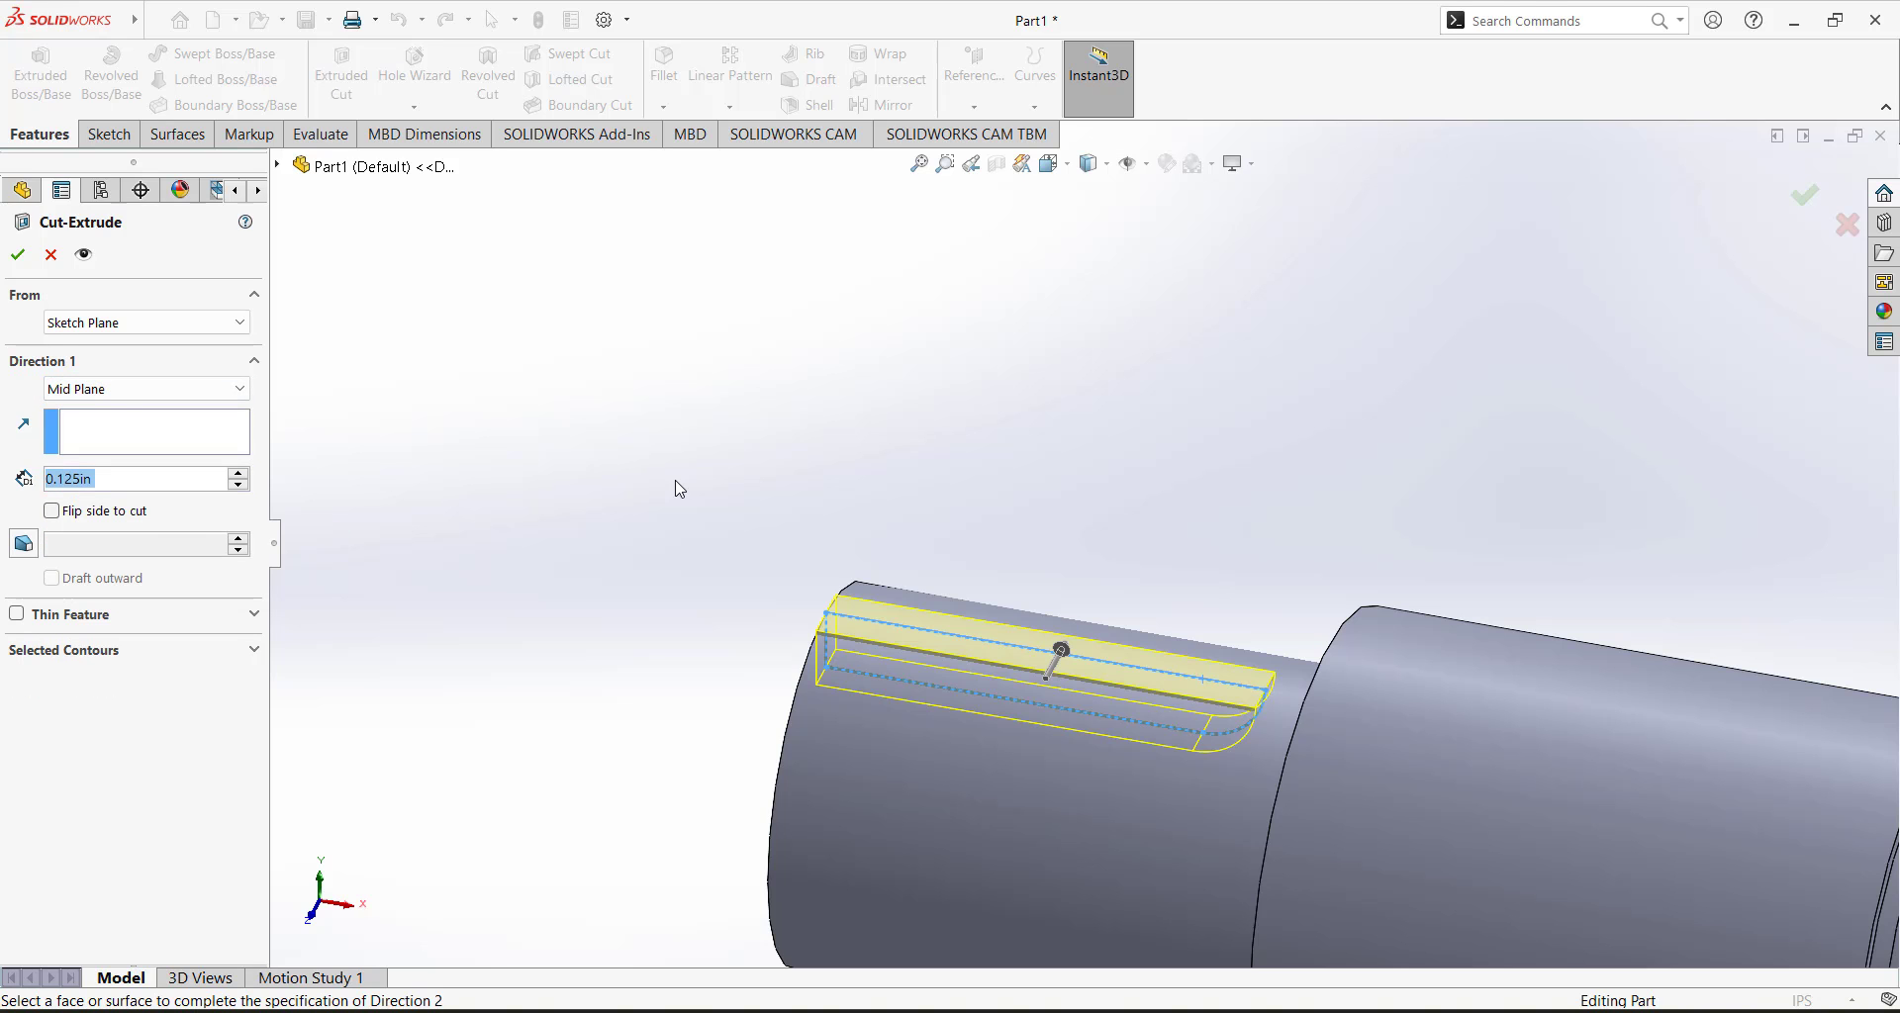
pyautogui.moveTo(675, 488); pyautogui.dragTo(762, 543, button='middle')
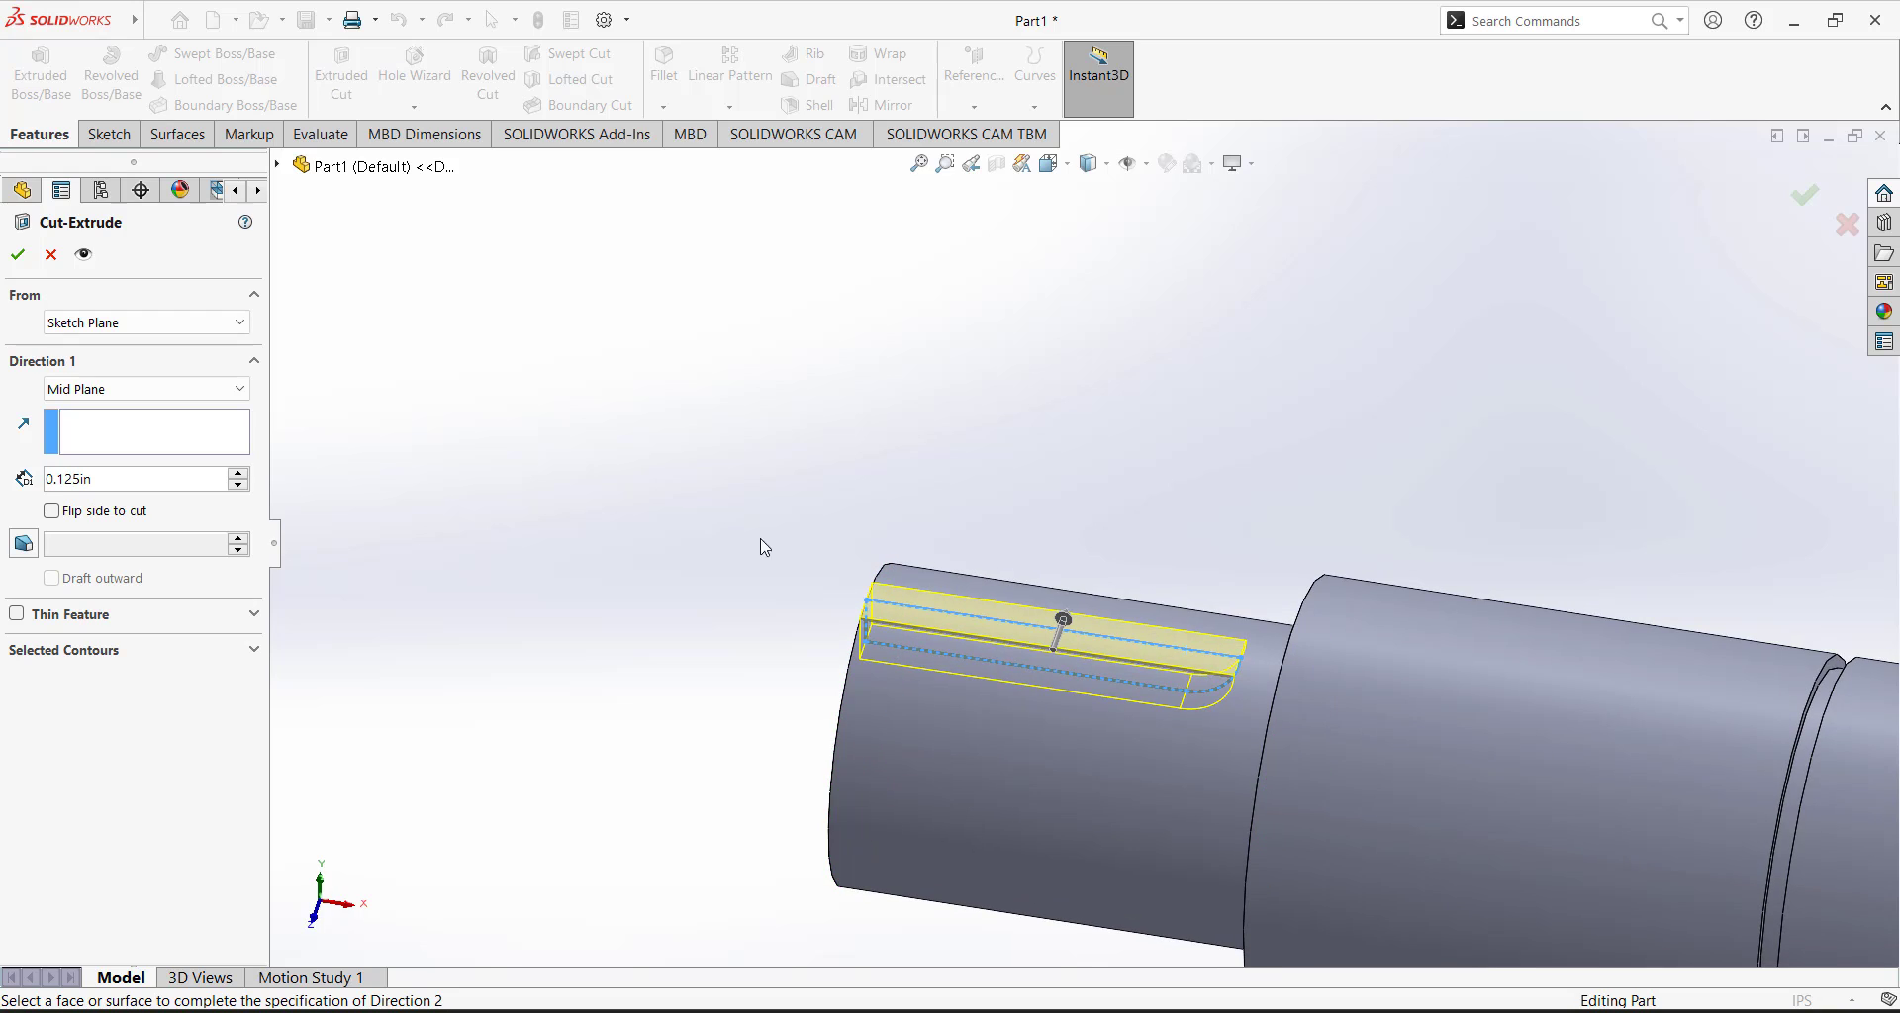
pyautogui.click(125, 480)
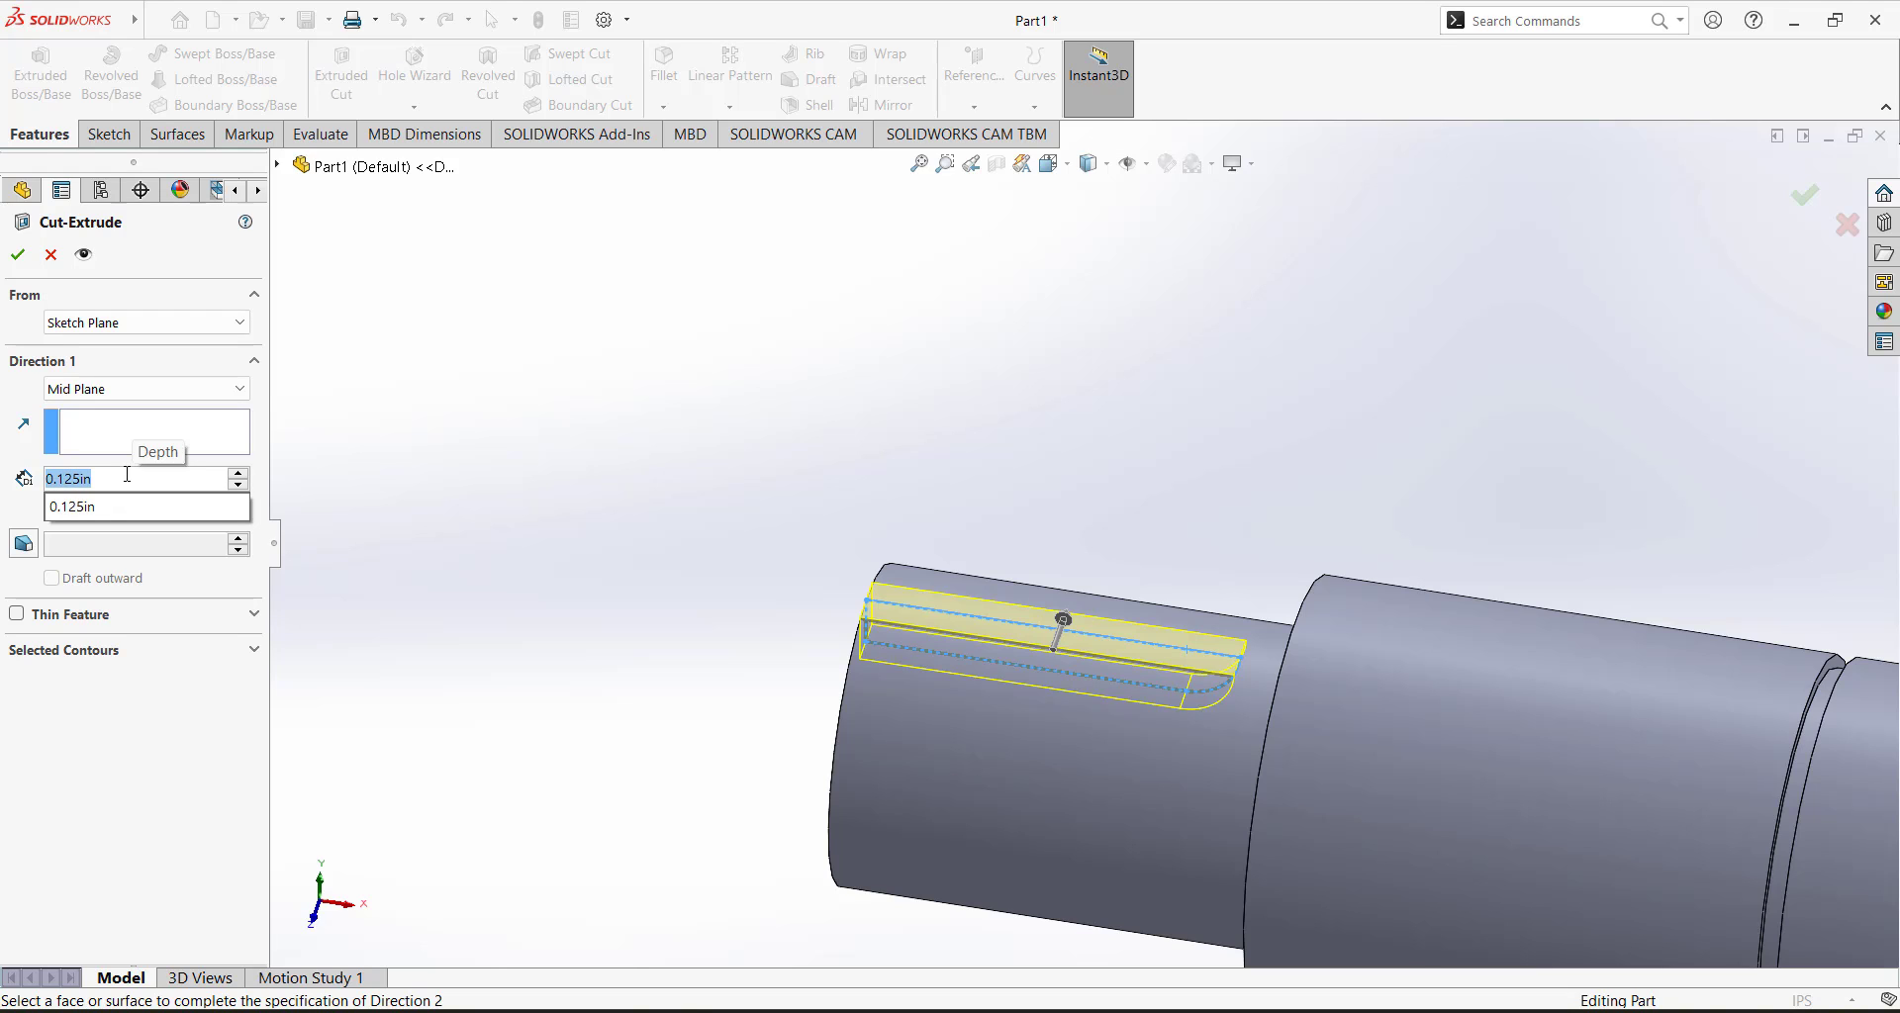
pyautogui.write('3/16')
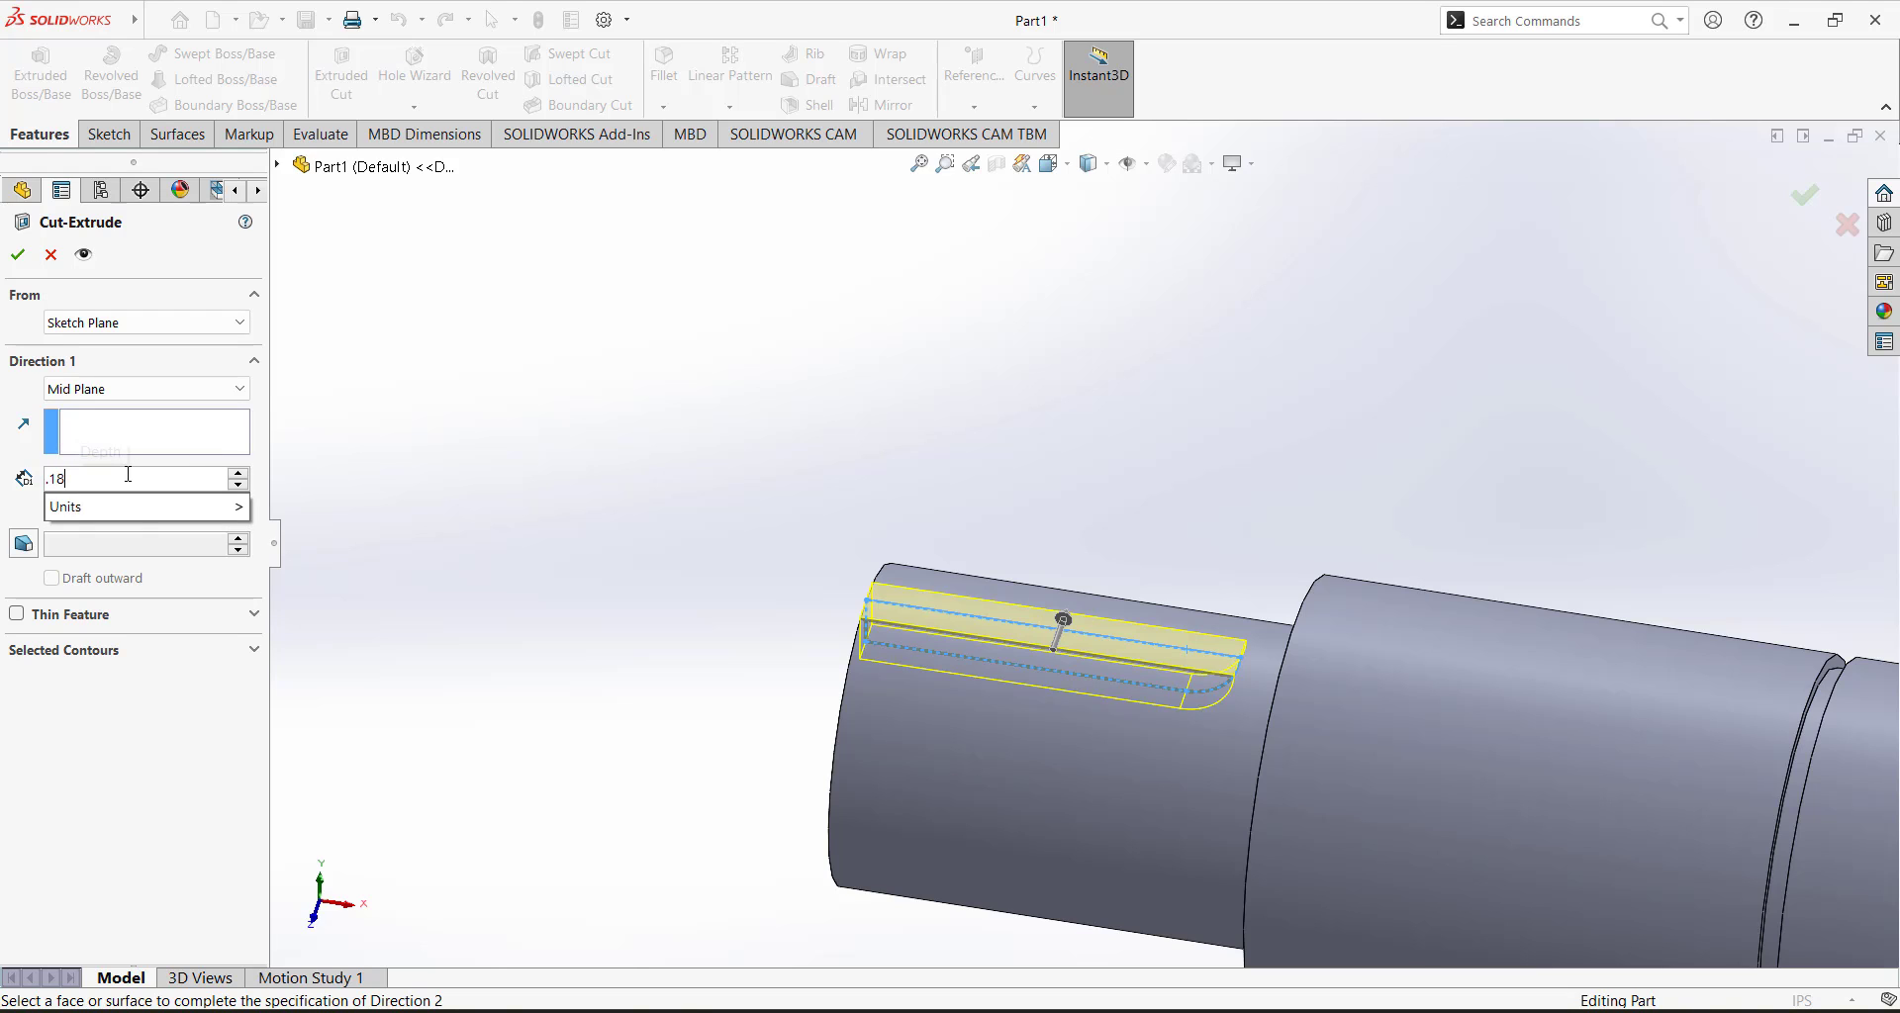
pyautogui.press('Return')
pyautogui.moveTo(631, 418); pyautogui.dragTo(666, 484, button='middle')
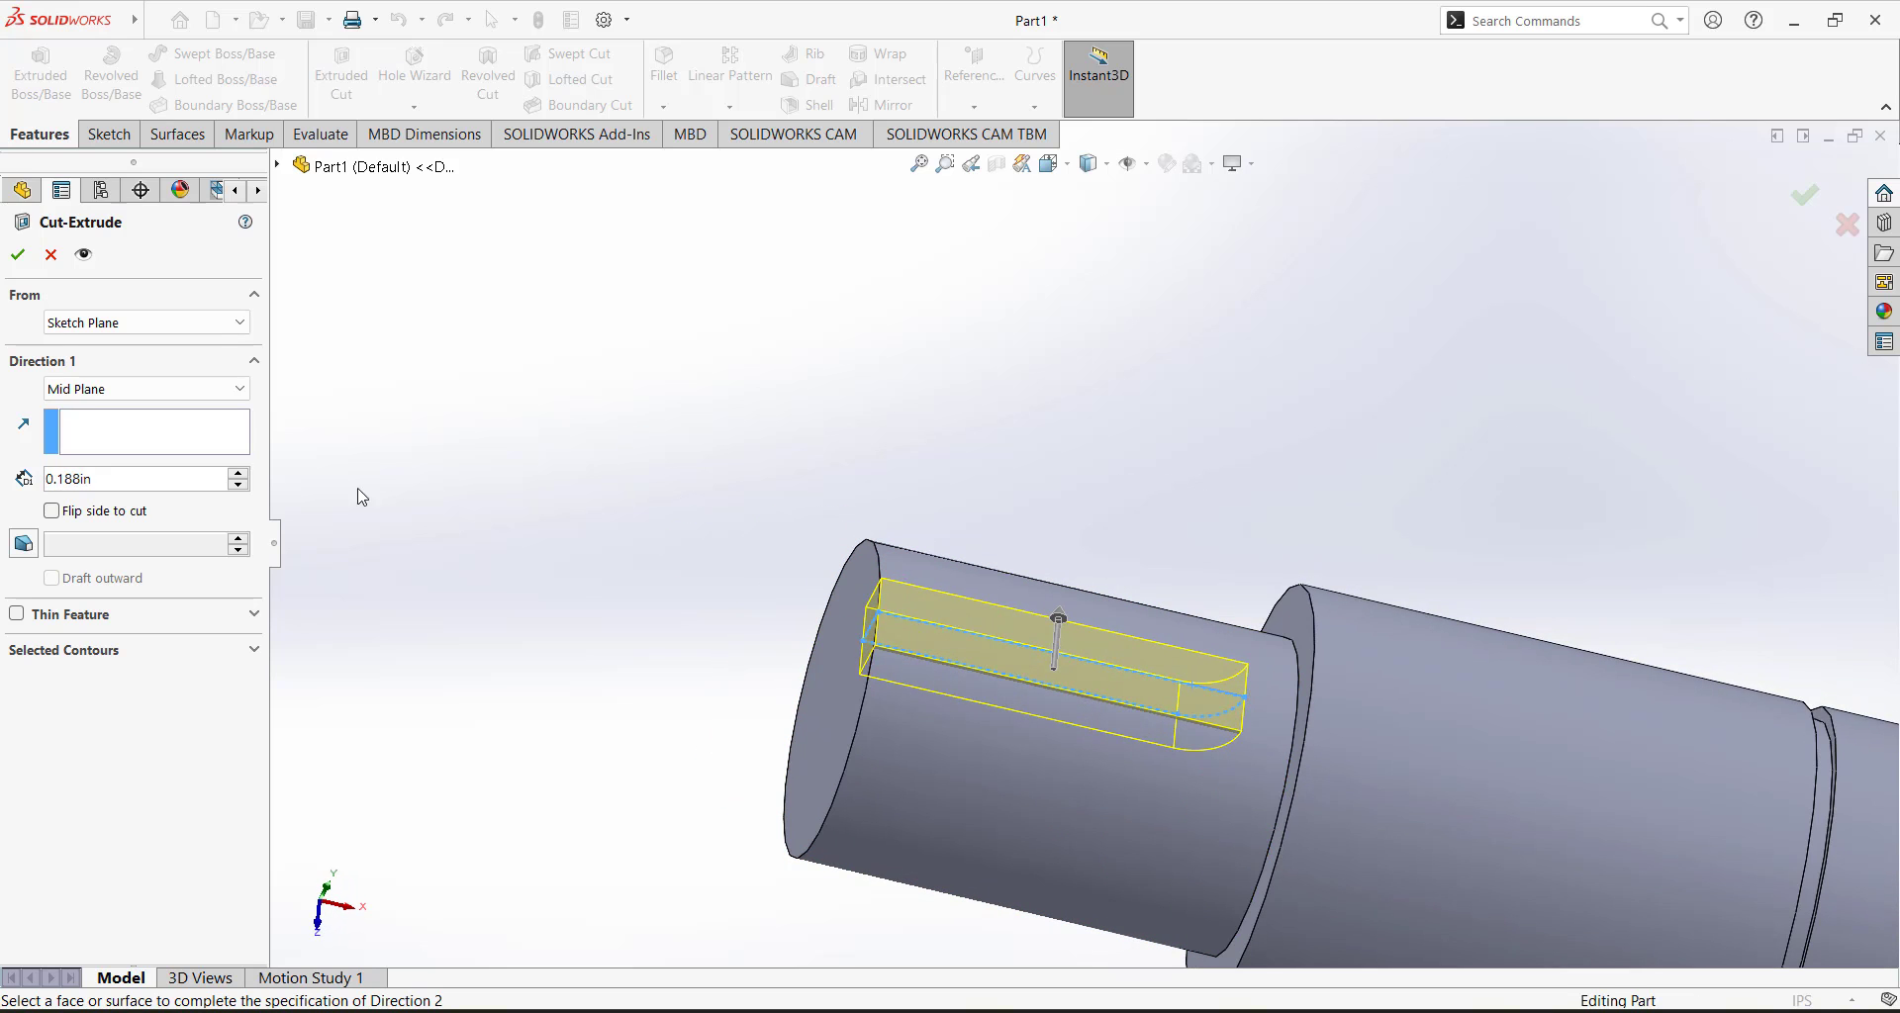
pyautogui.press('Return')
pyautogui.scroll(5, 604, 523)
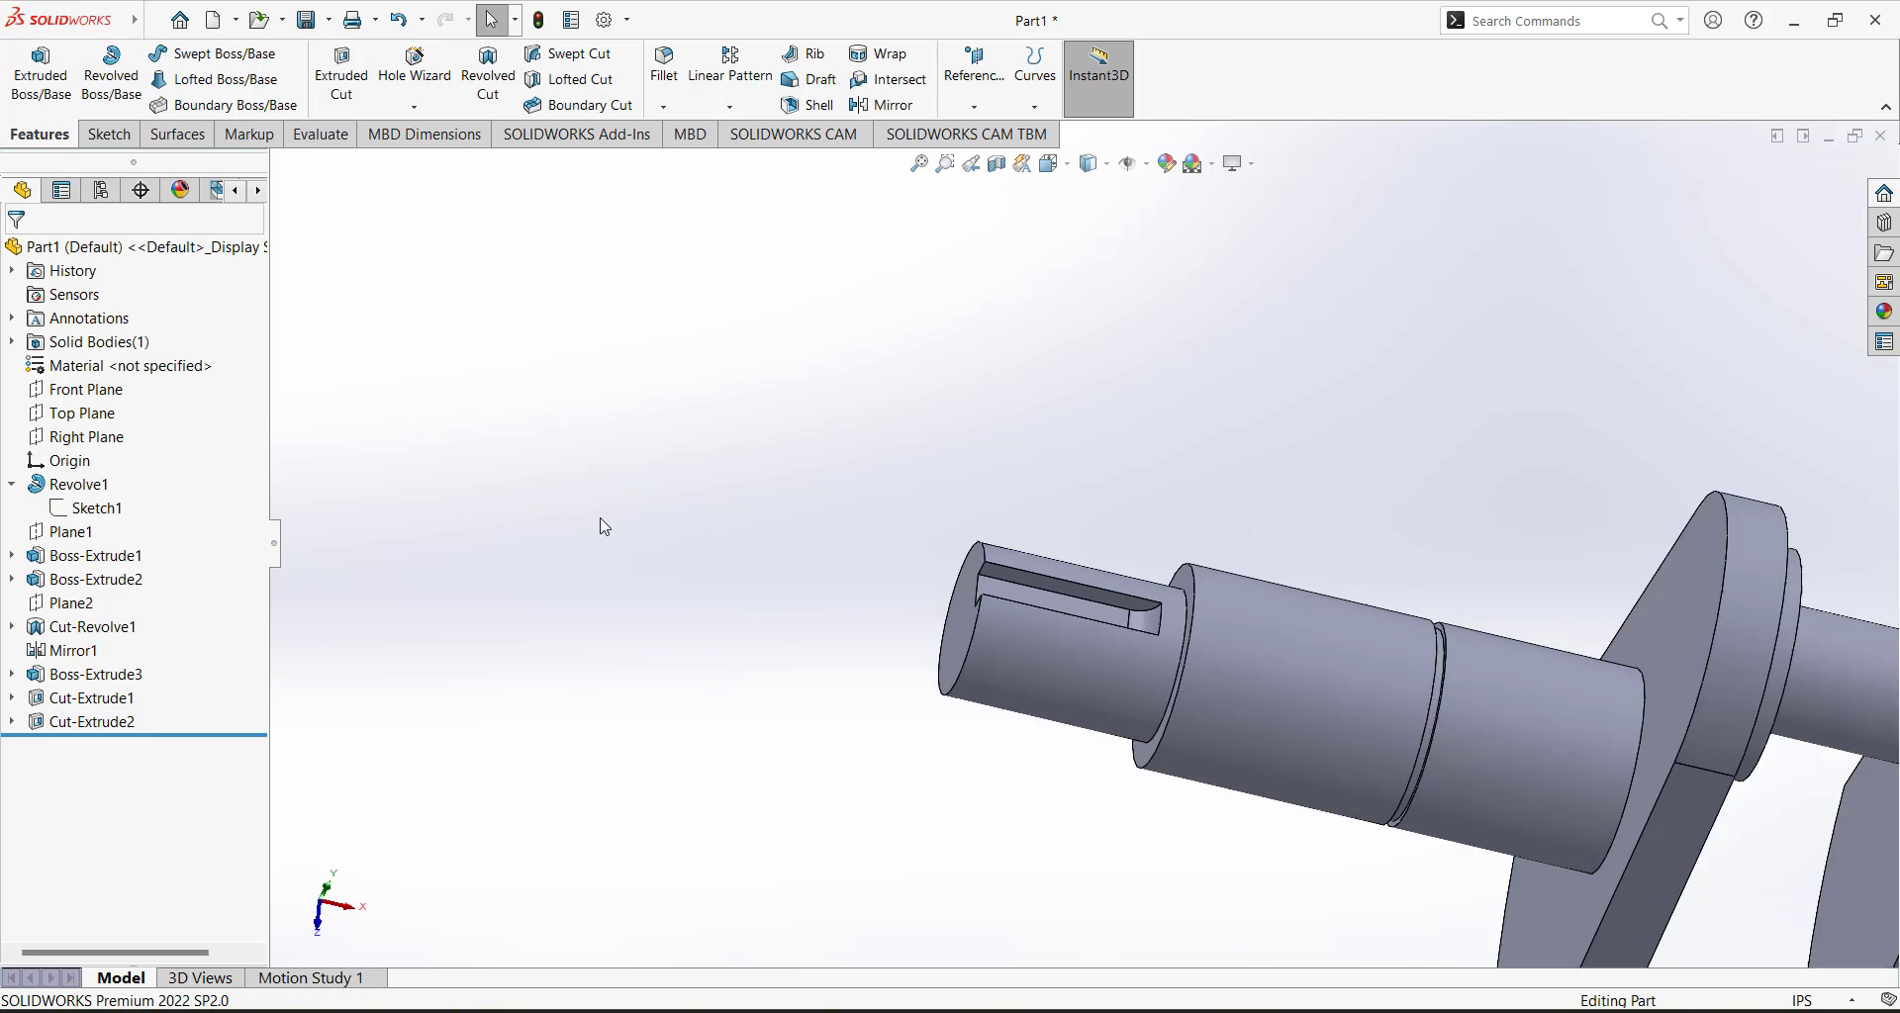
# Fillet the two edges where the shaft sections meet the outer web faces with a 0.125 in radius.
pyautogui.click(1052, 163)
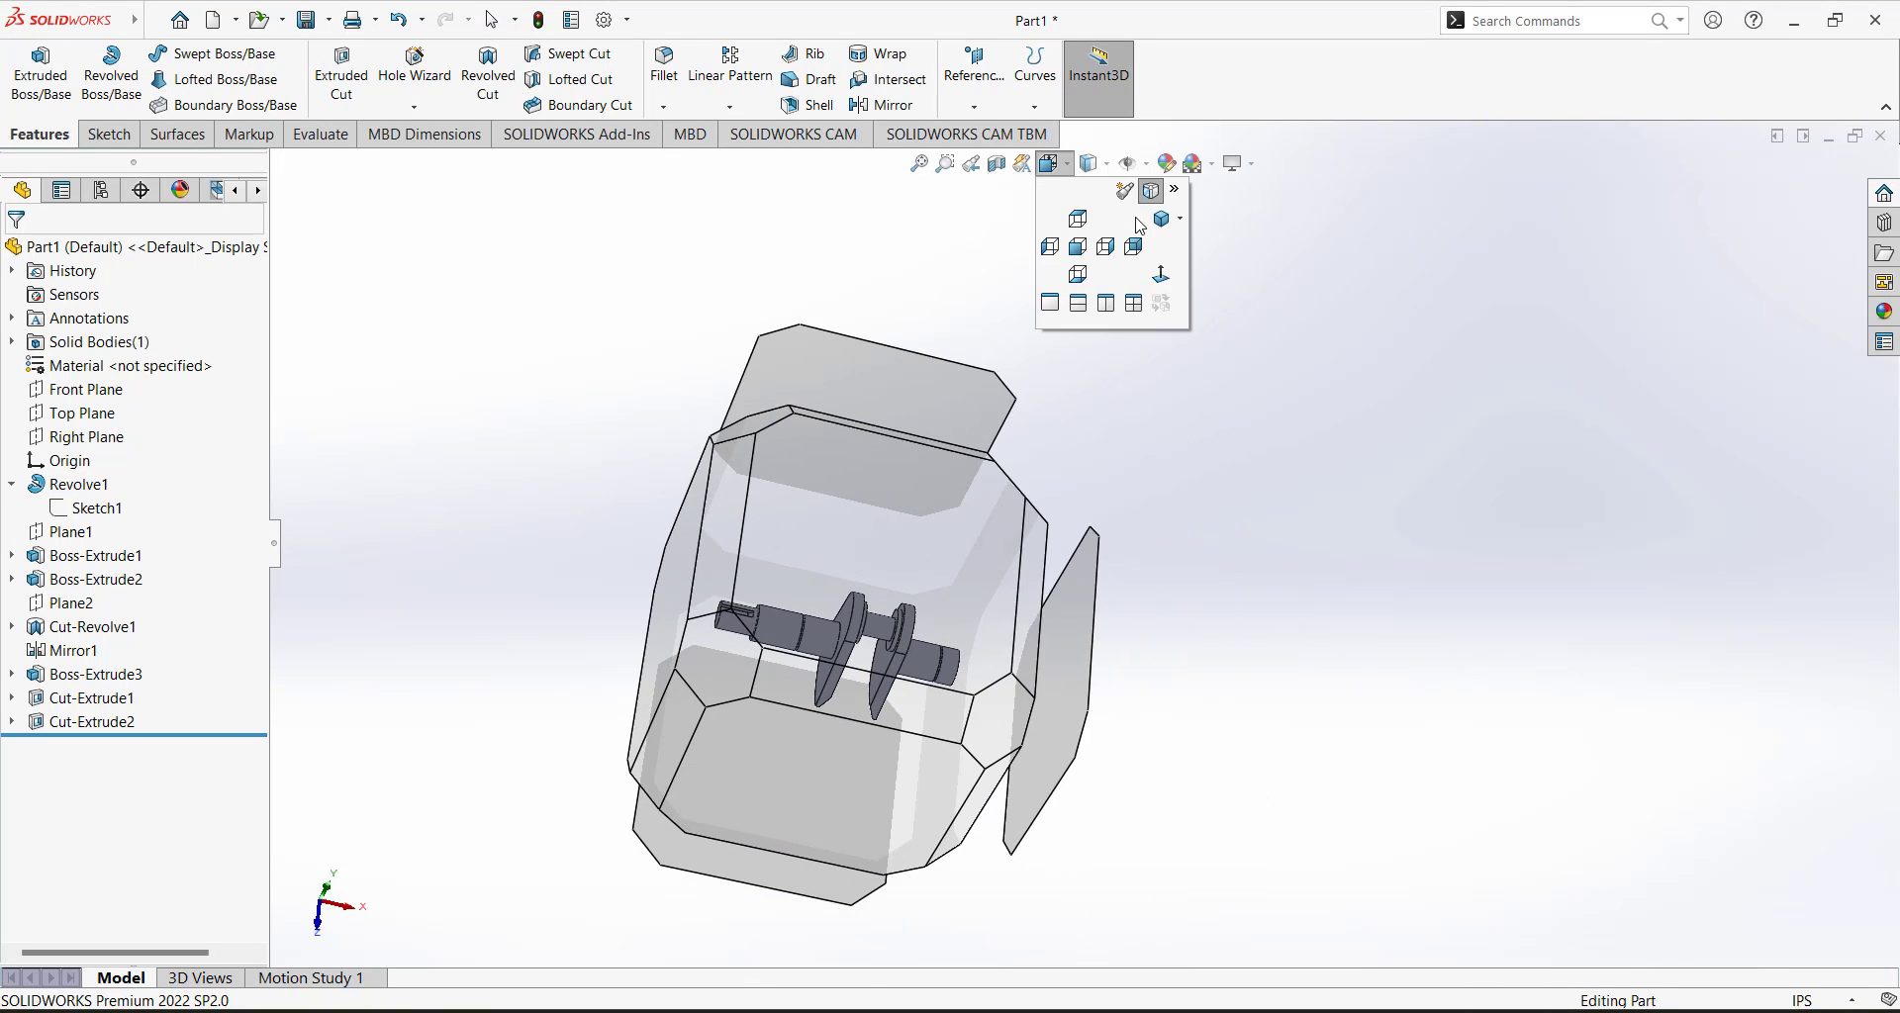
pyautogui.click(1150, 217)
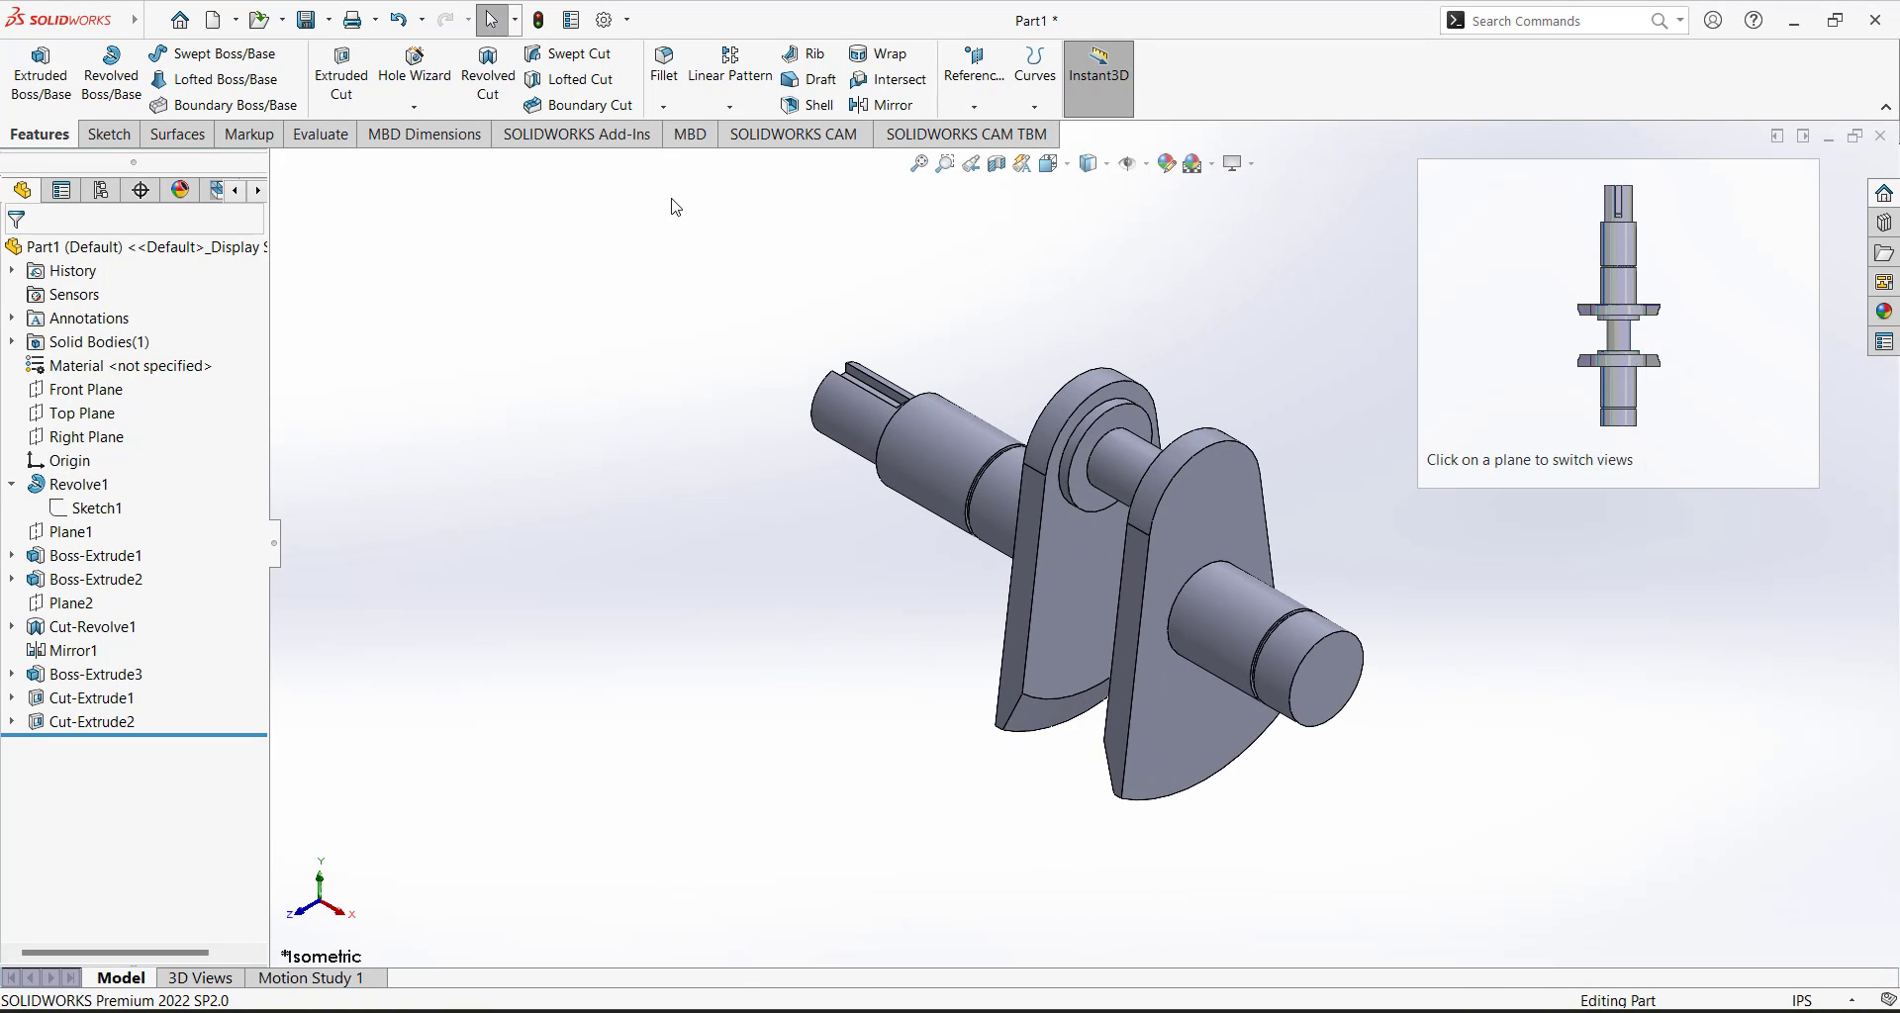
pyautogui.click(664, 64)
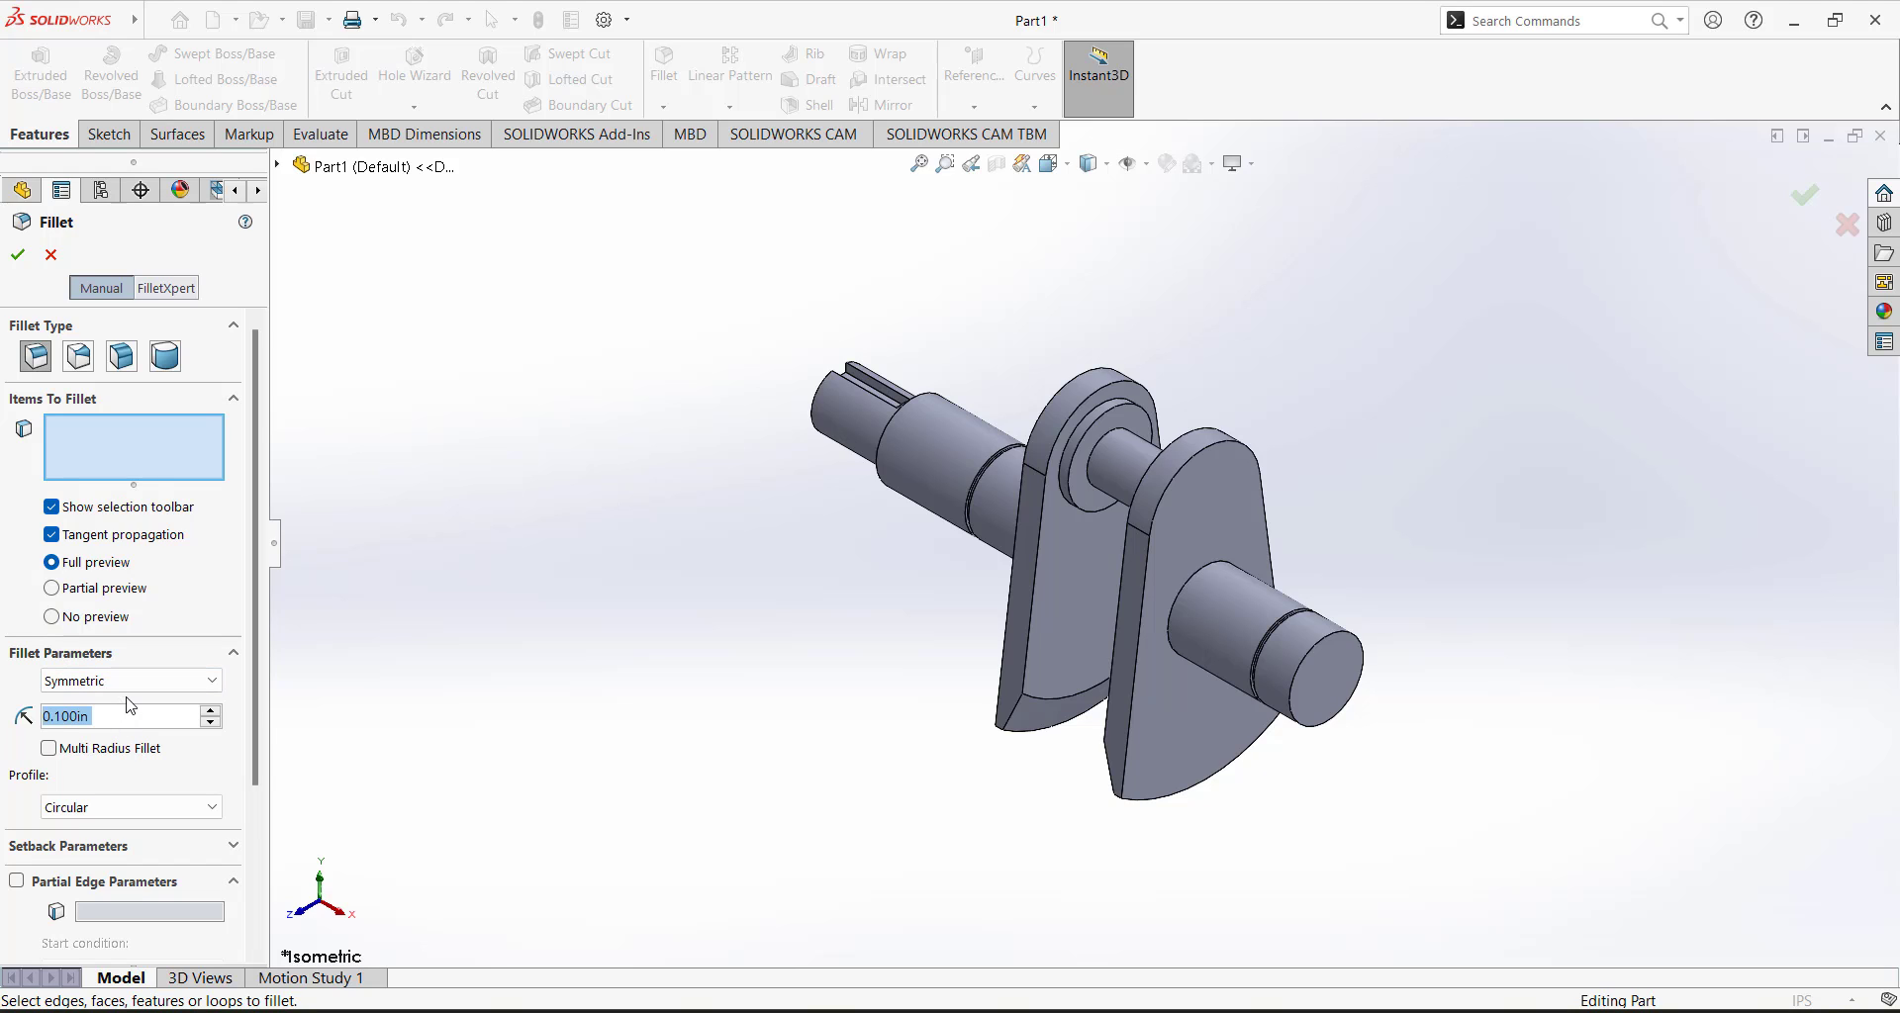
pyautogui.write('0.125')
pyautogui.press('Return')
pyautogui.click(1175, 633)
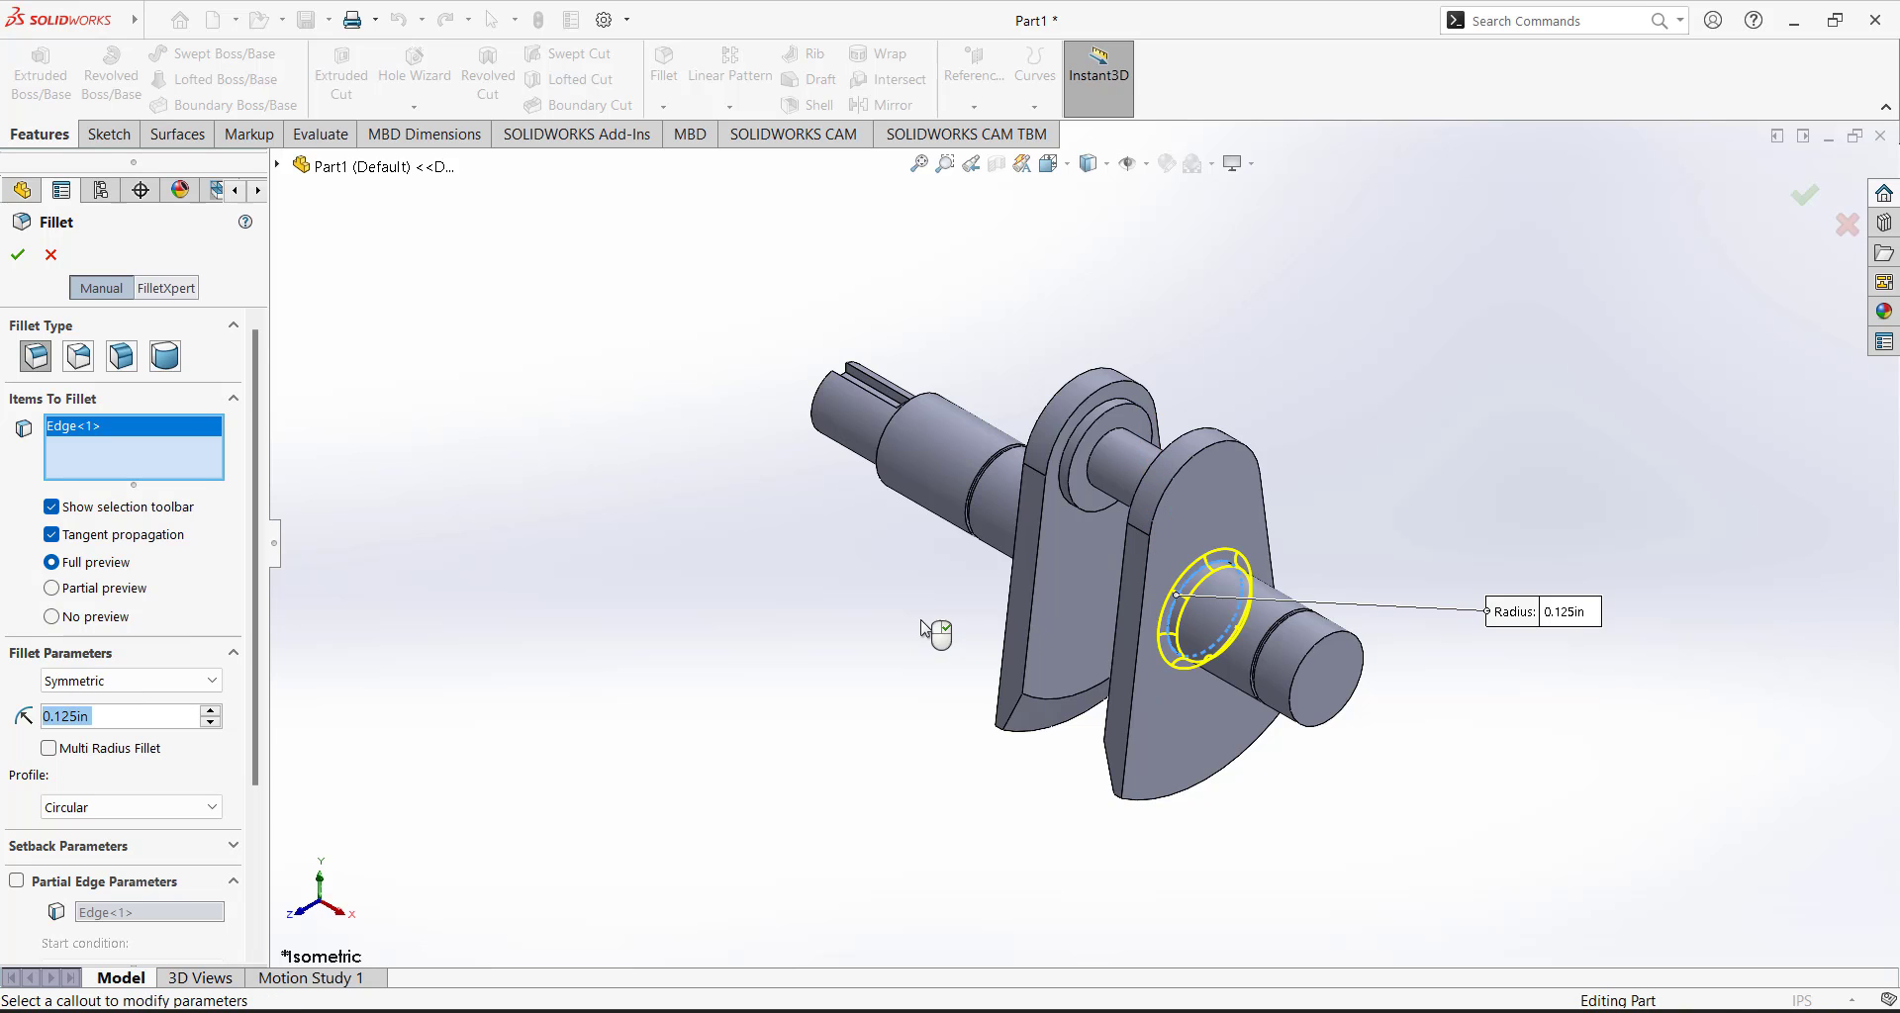
pyautogui.moveTo(948, 629); pyautogui.dragTo(1066, 657, button='middle')
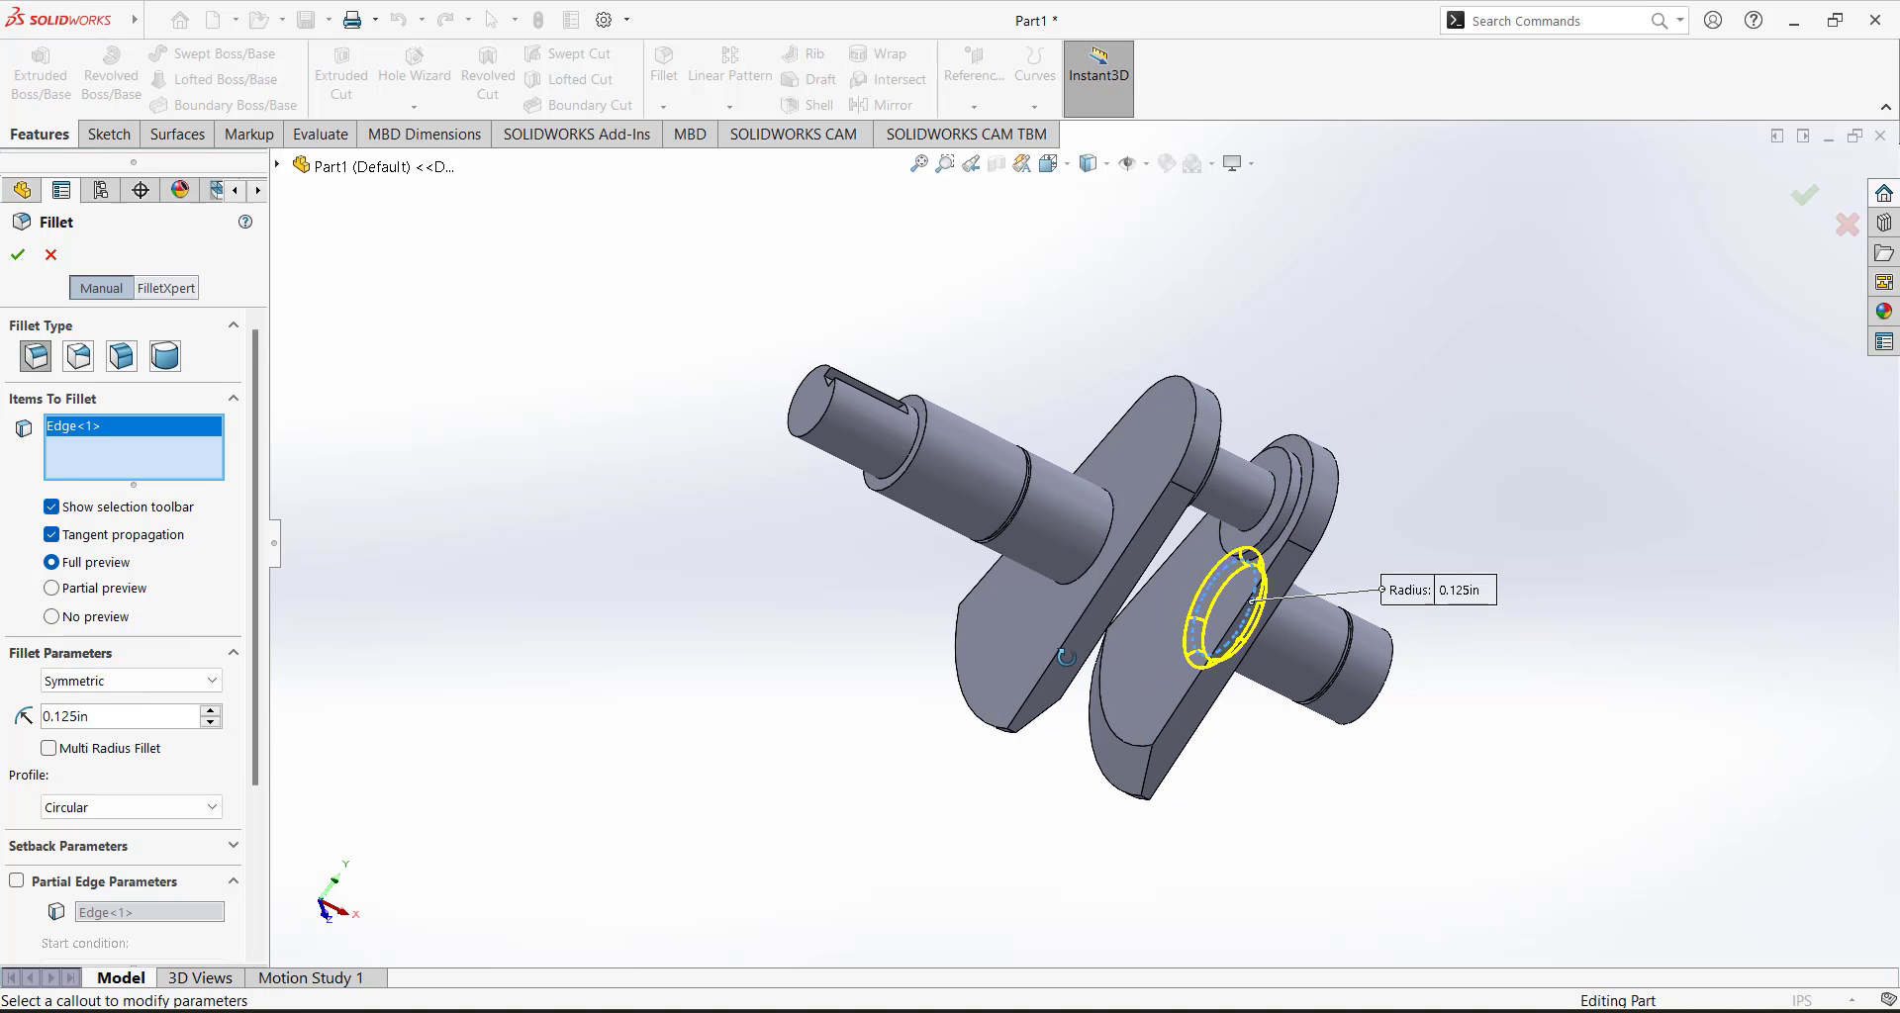
pyautogui.click(1085, 572)
pyautogui.moveTo(907, 648); pyautogui.dragTo(495, 448, button='middle')
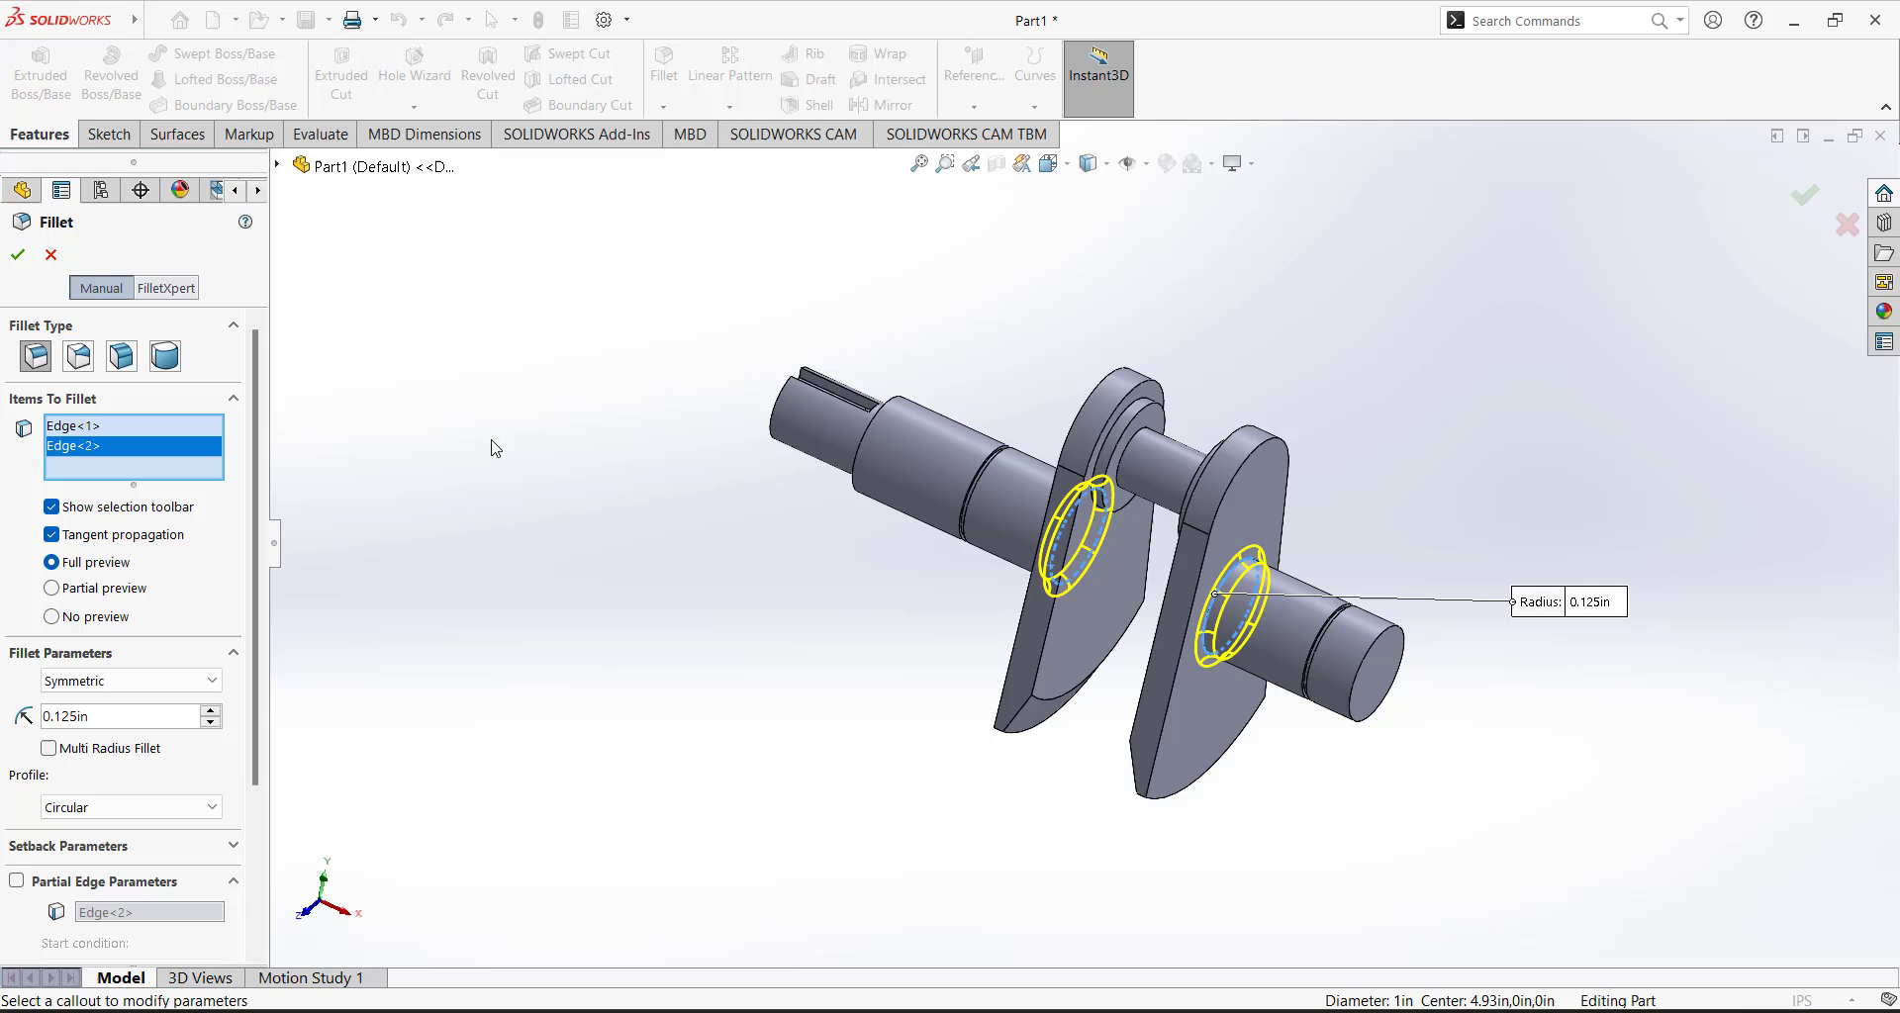
pyautogui.click(18, 254)
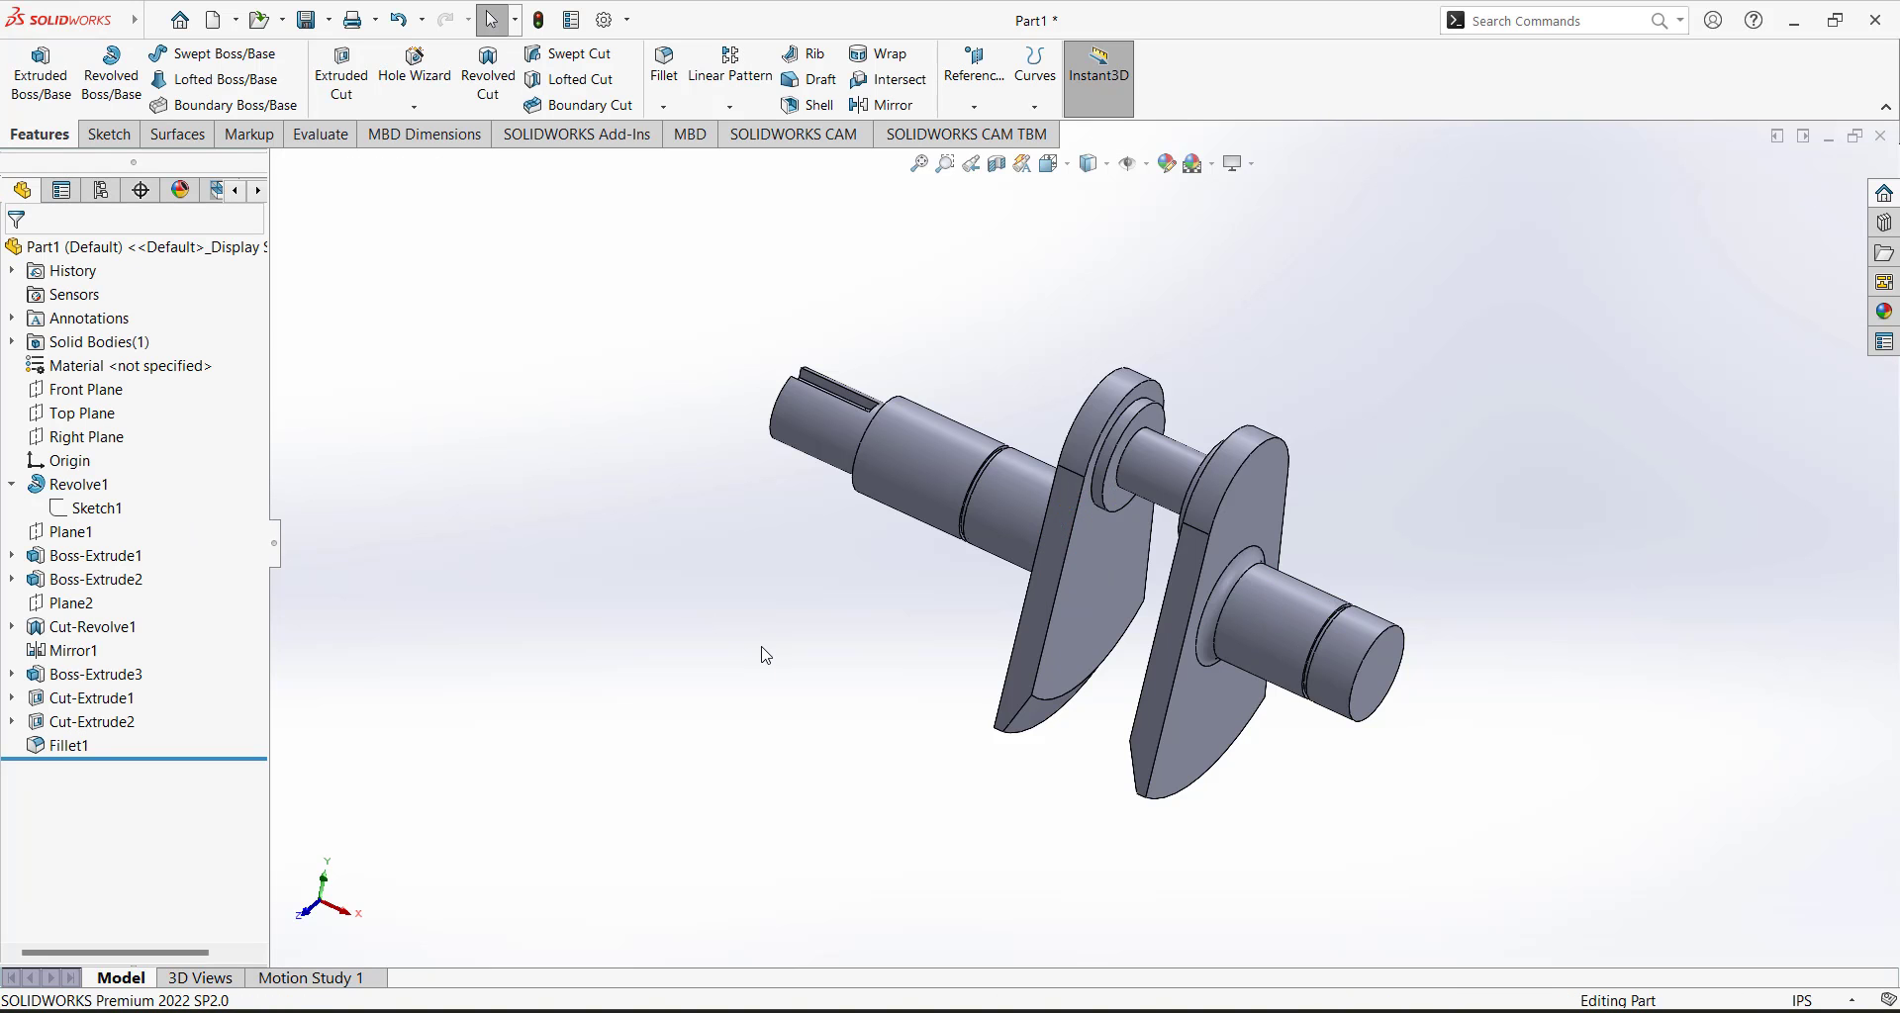
# Chamfer the outer circular edges at both ends of the shaft by 0.025 in at 45 degrees.
pyautogui.click(663, 106)
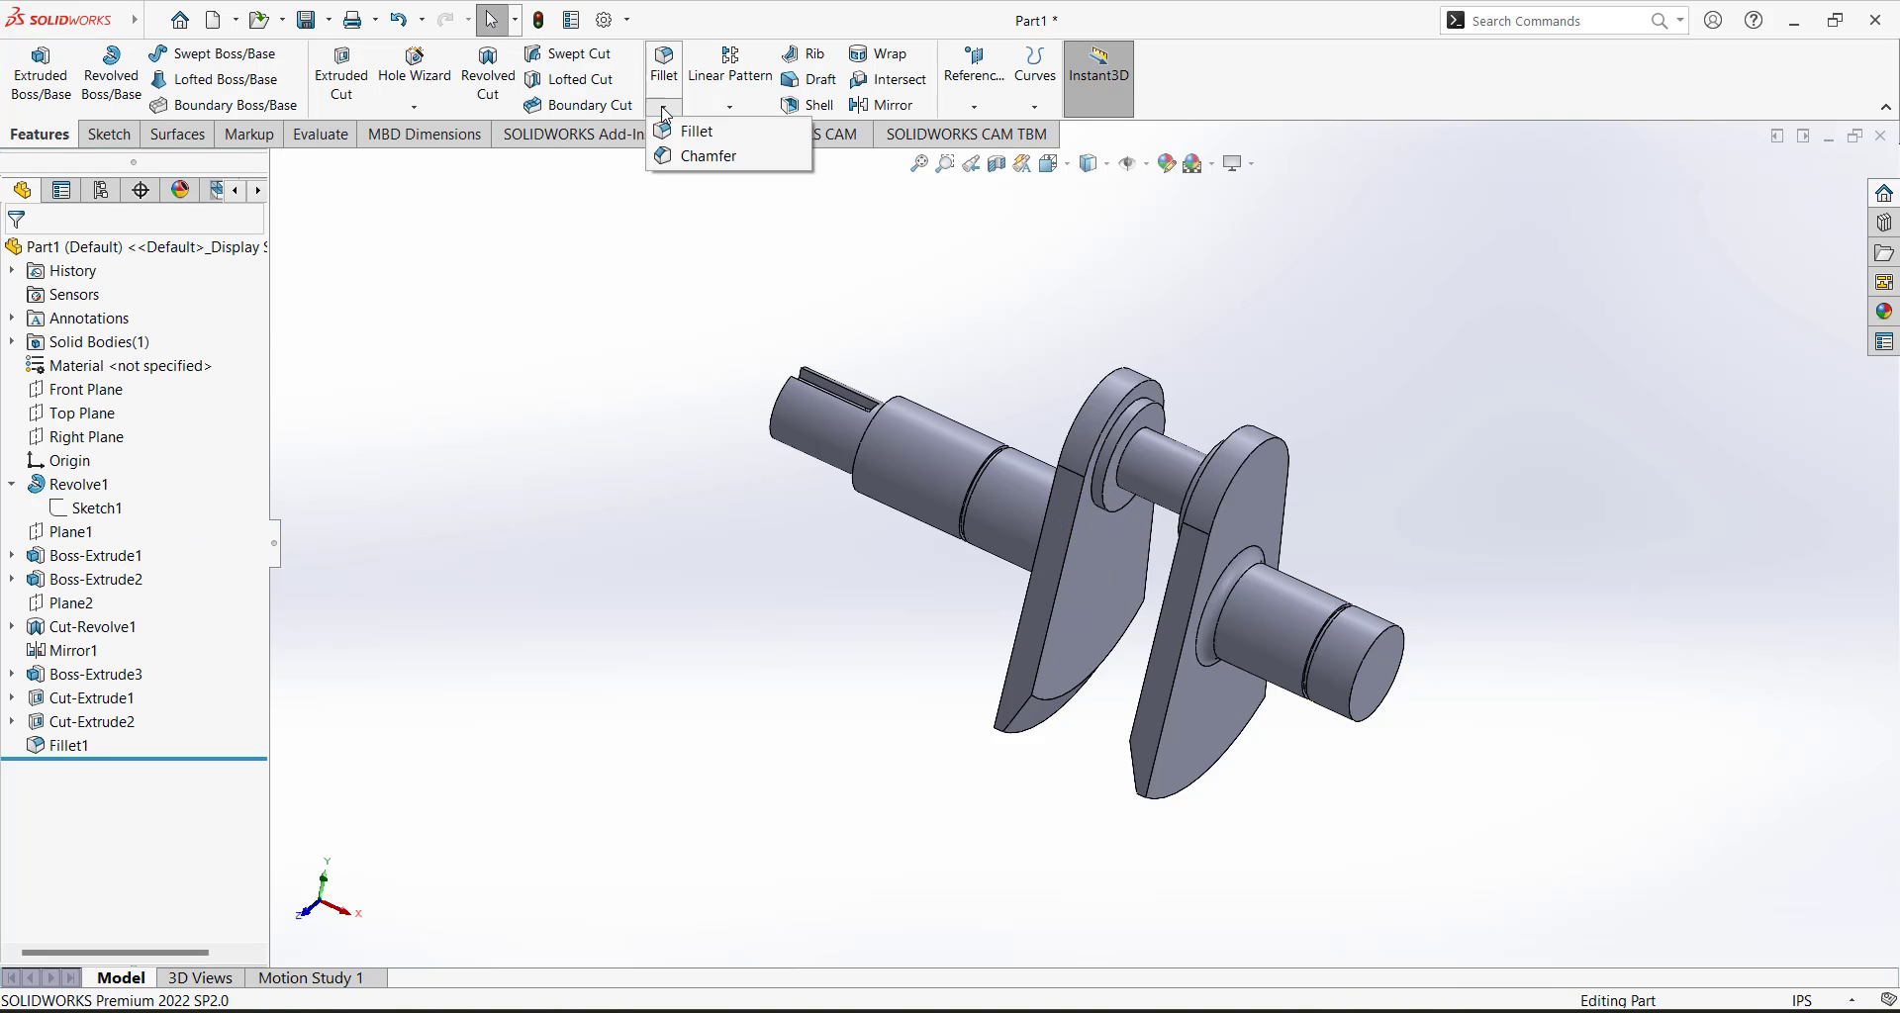
pyautogui.click(696, 156)
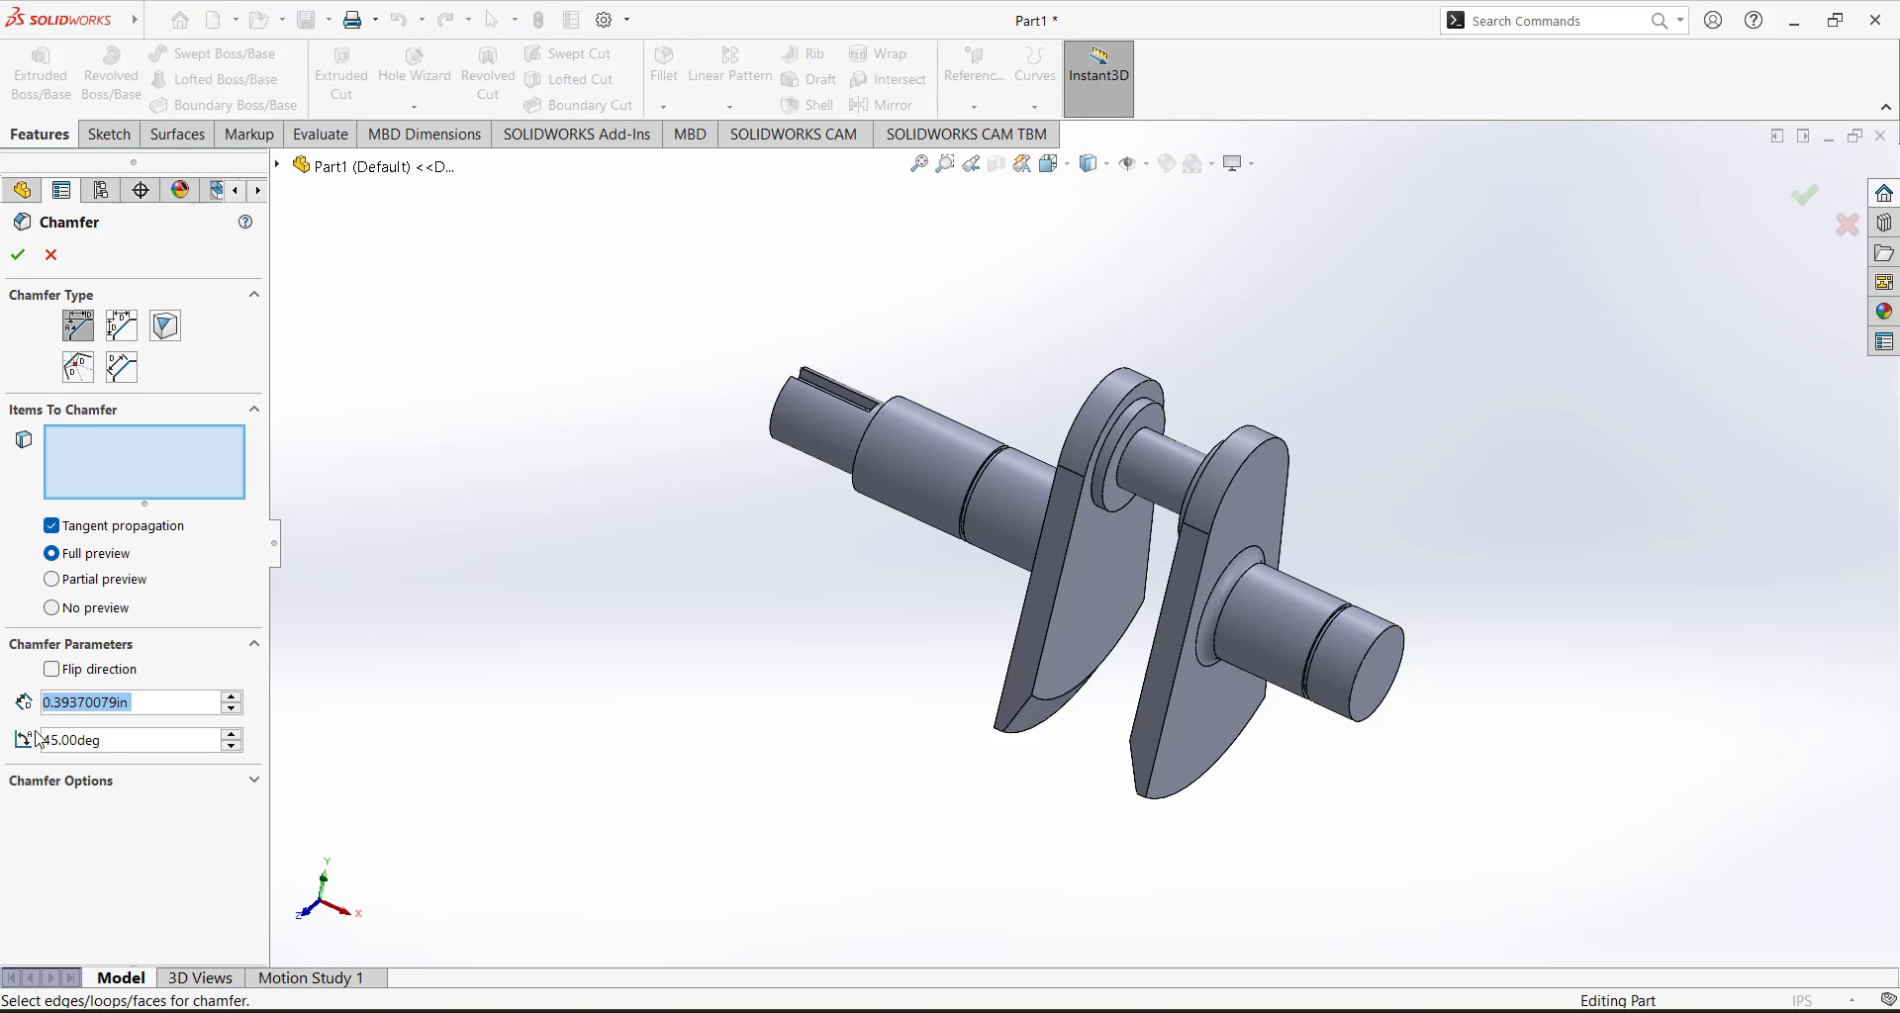
pyautogui.click(153, 701)
pyautogui.doubleClick(153, 699)
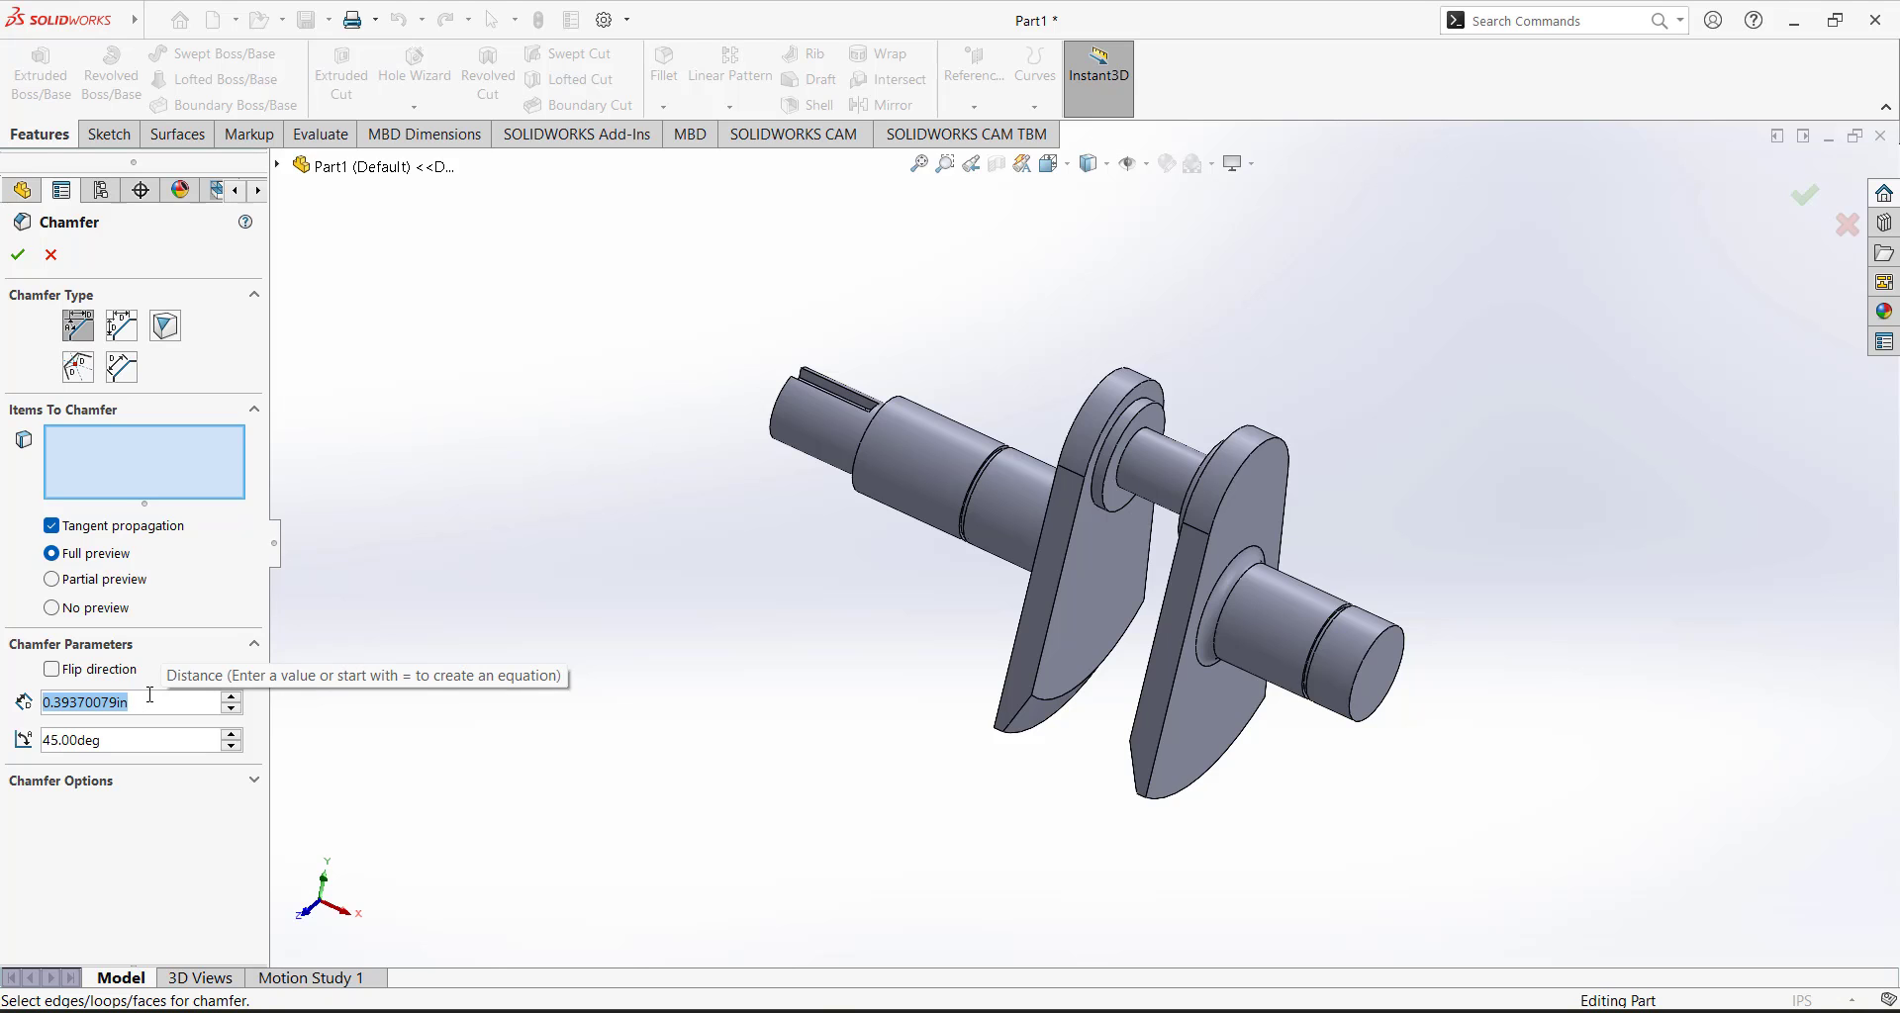
pyautogui.press('BackSpace')
pyautogui.write('0.025')
pyautogui.press('Return')
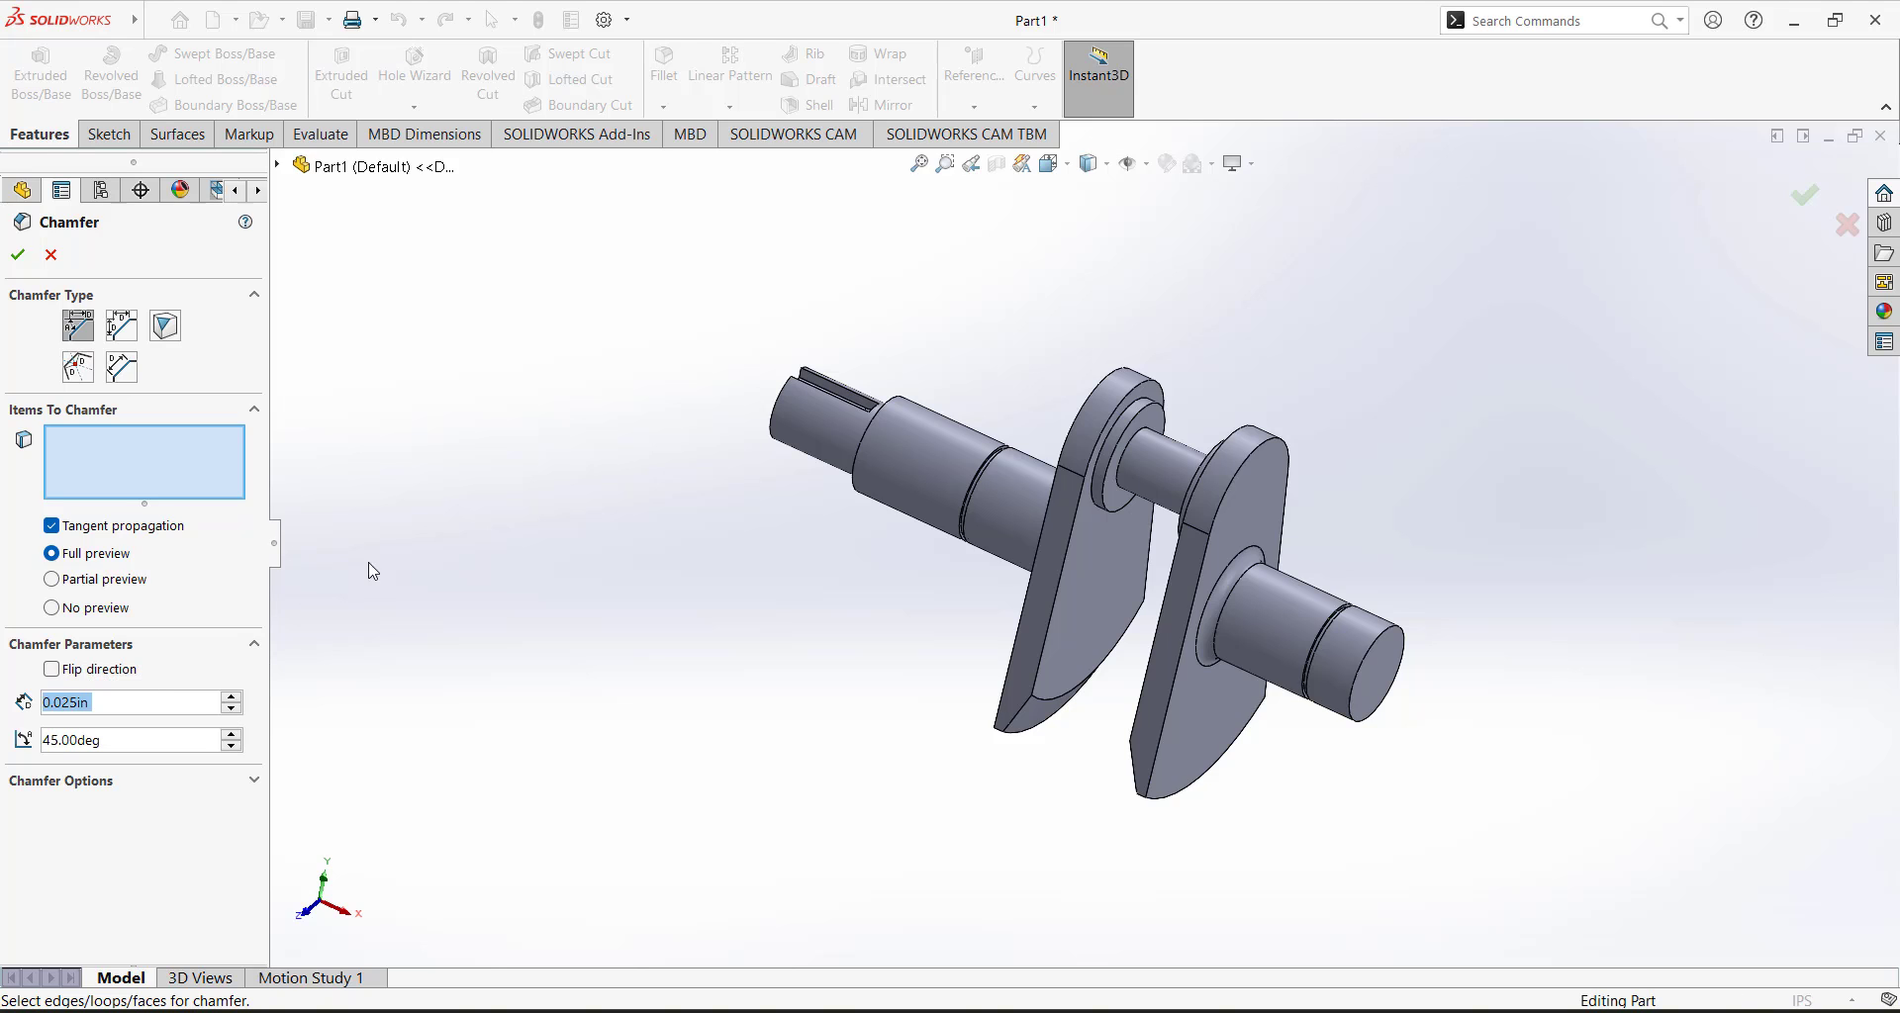
pyautogui.moveTo(565, 514); pyautogui.dragTo(1463, 687, button='middle')
pyautogui.click(849, 484)
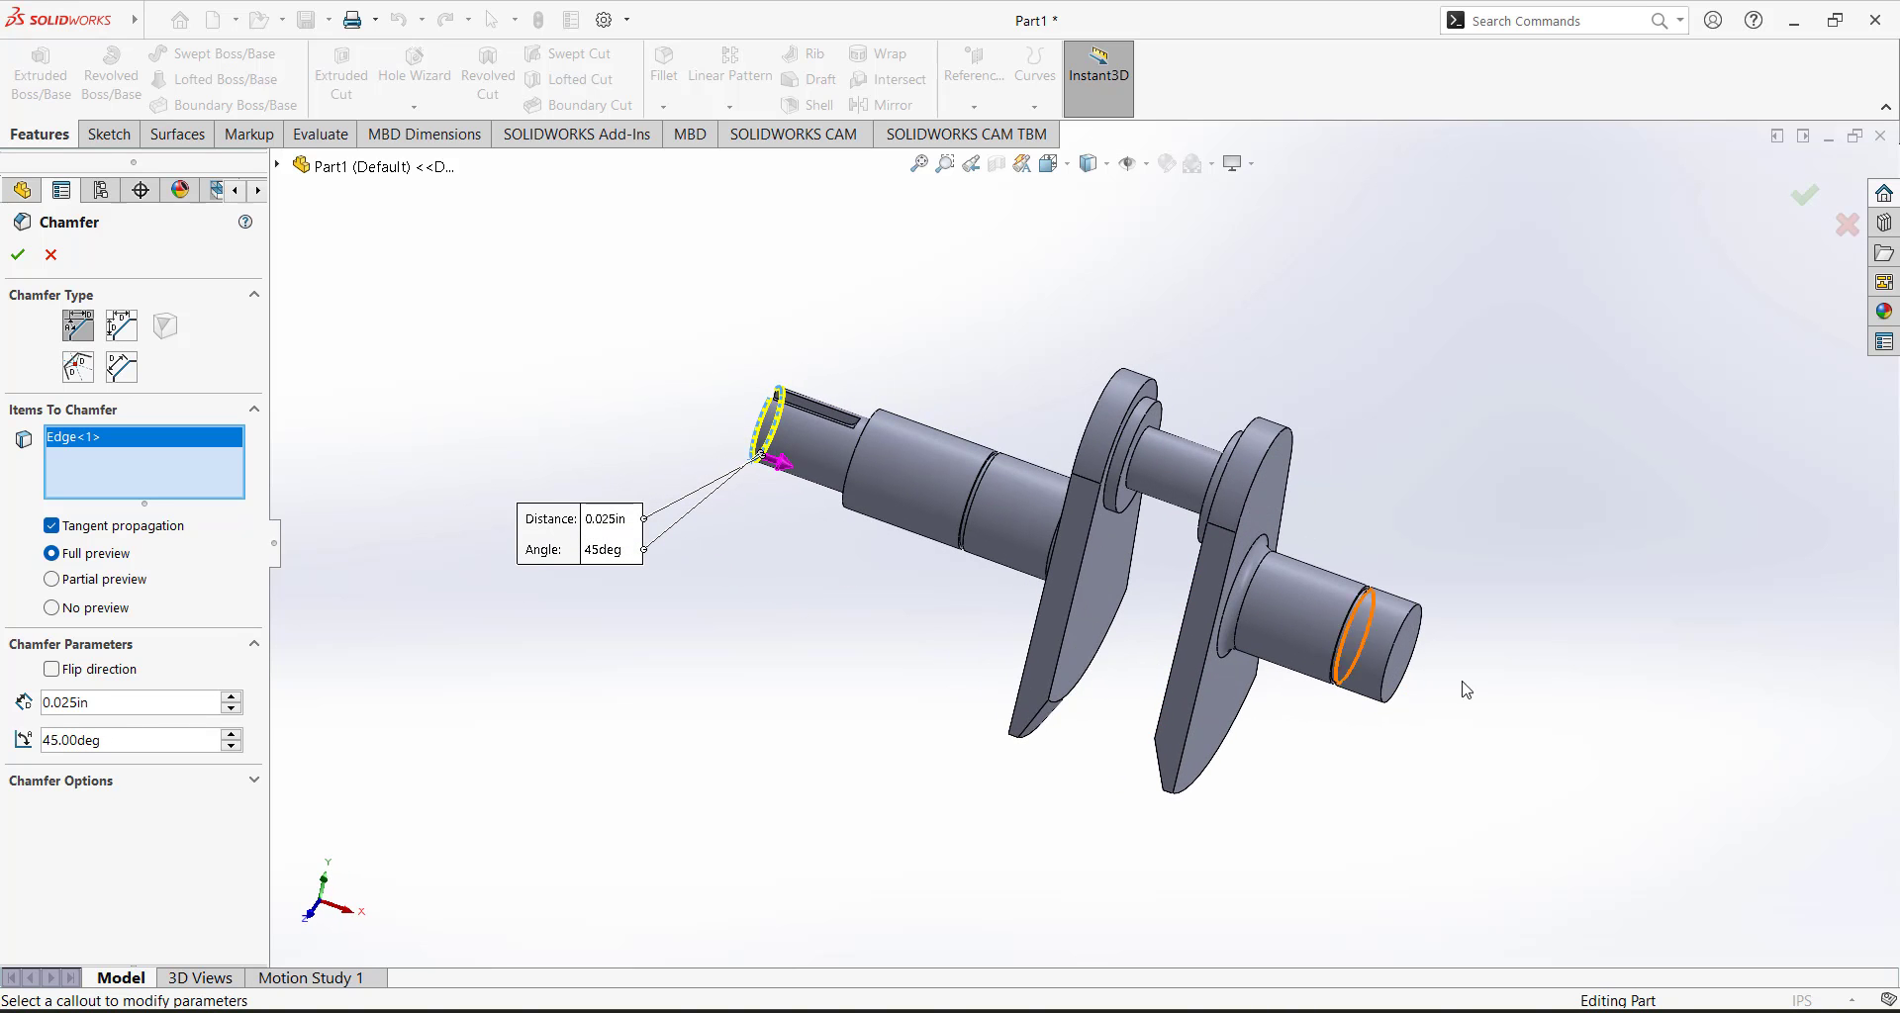
pyautogui.click(1417, 618)
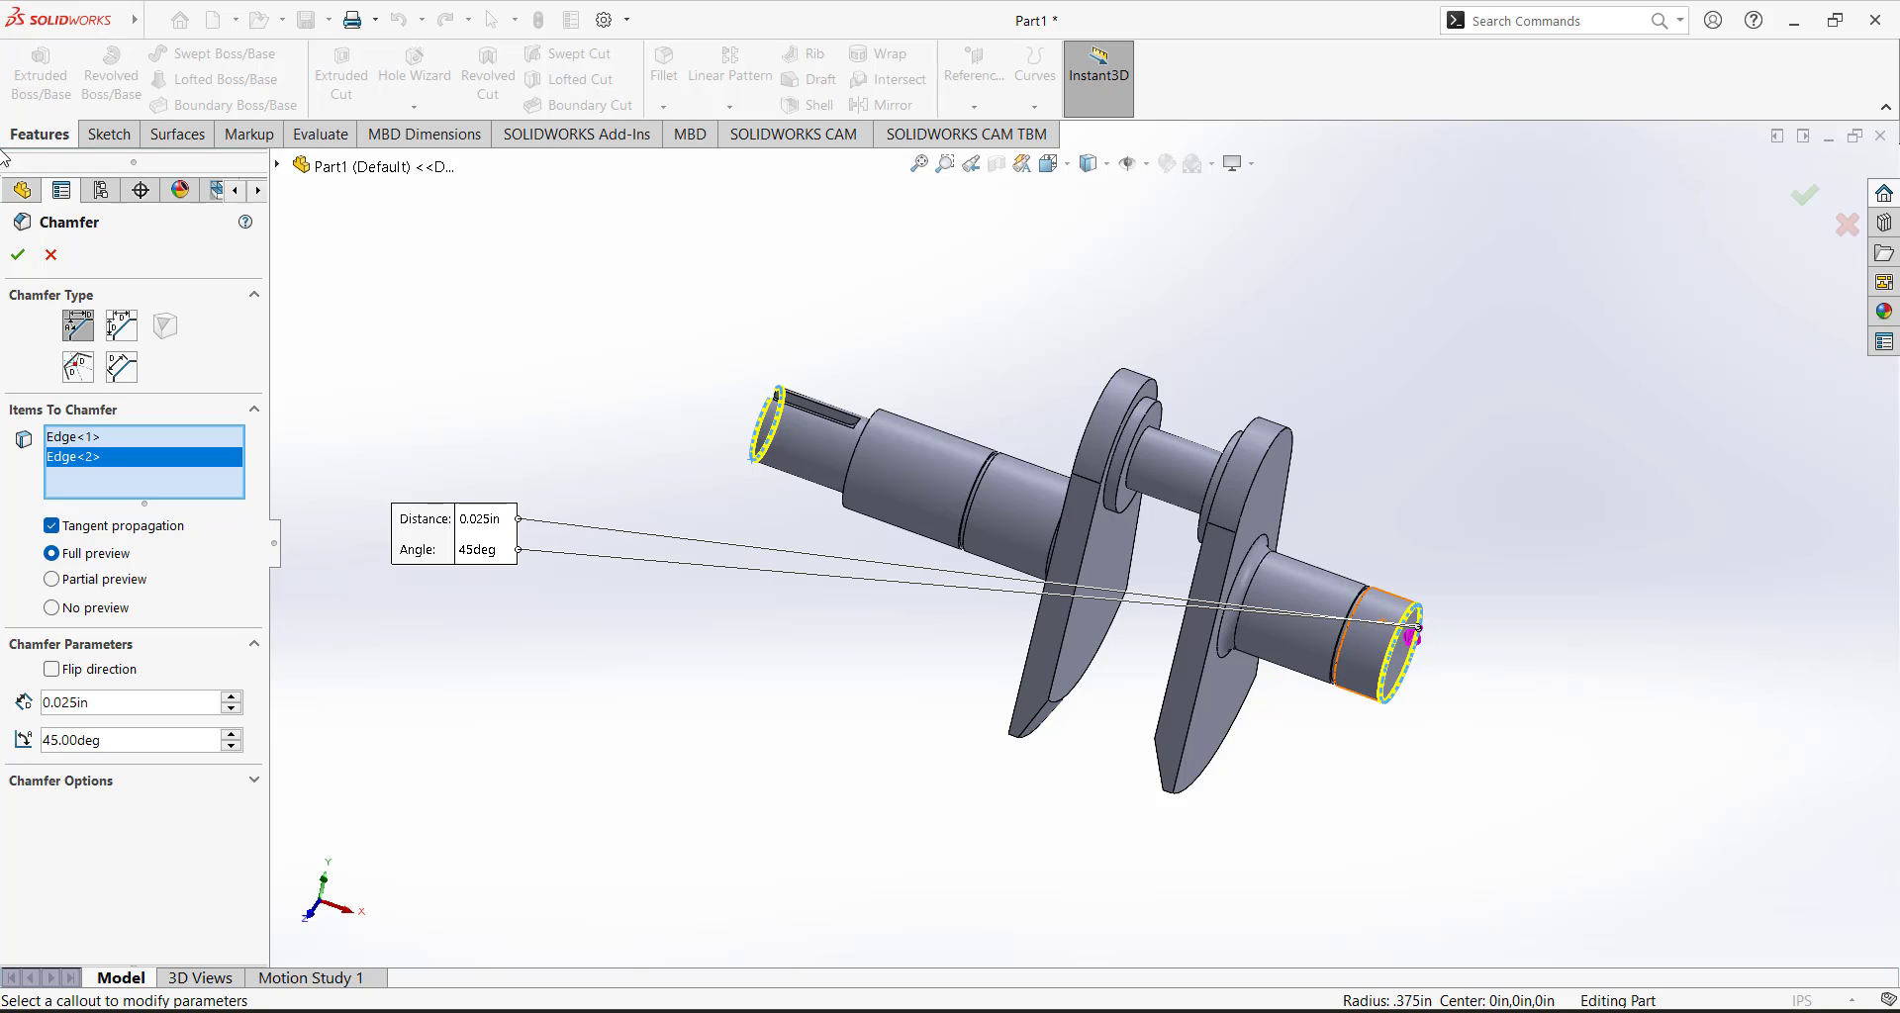
pyautogui.click(17, 259)
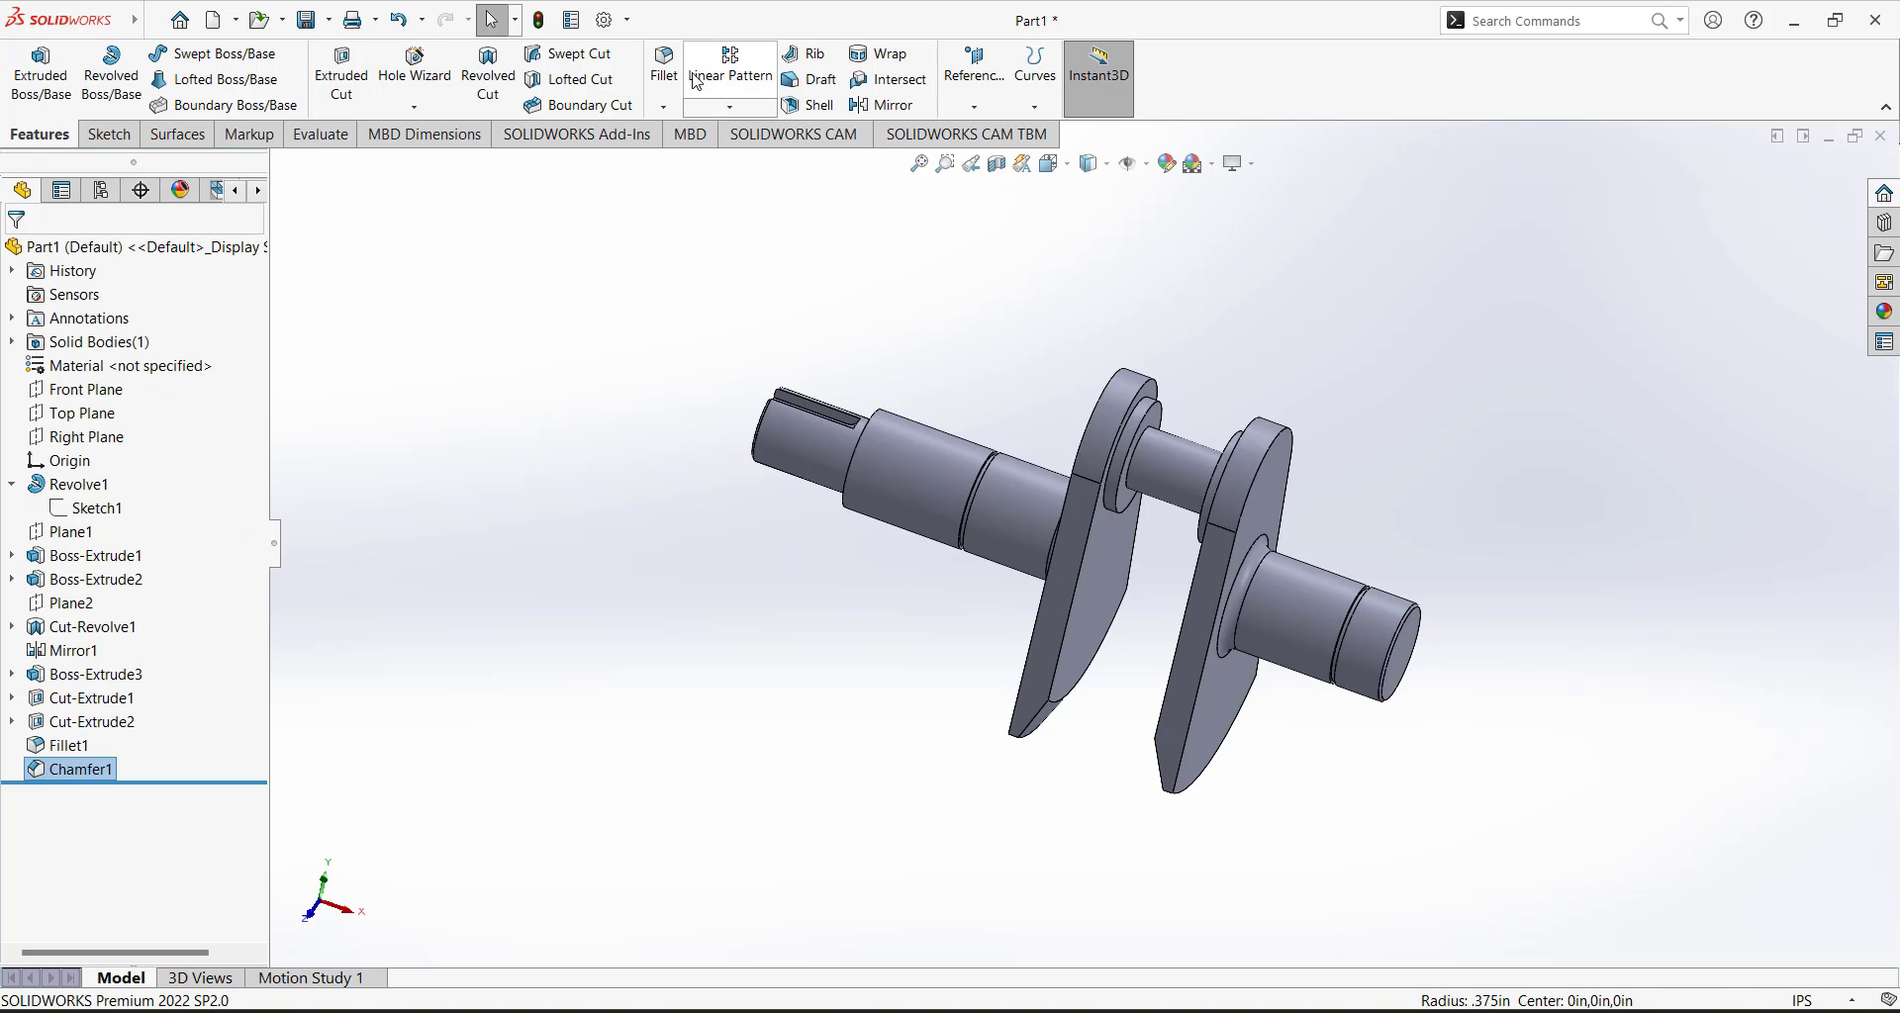
# Fillet the curved edge near the lower end of each web's inner face with a 0.25 in radius.
pyautogui.click(660, 69)
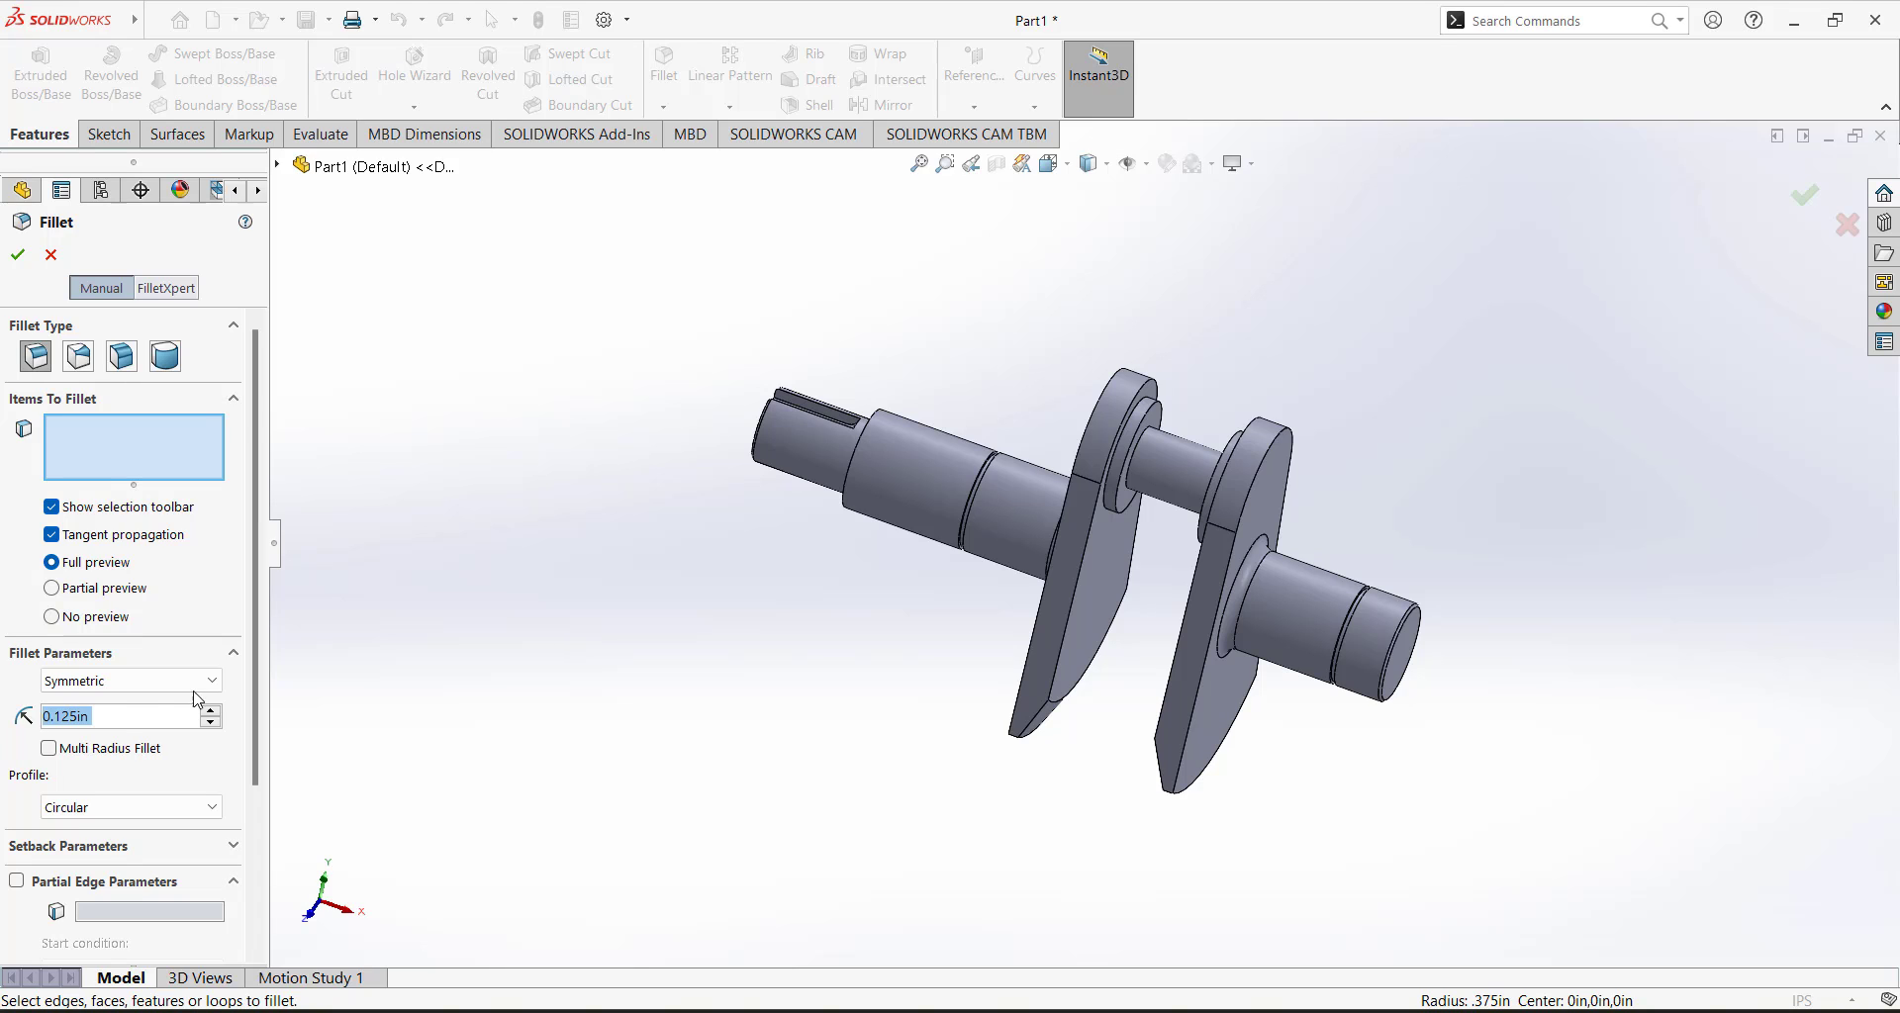
pyautogui.write('0.25')
pyautogui.press('Return')
pyautogui.moveTo(863, 712); pyautogui.dragTo(1027, 666, button='middle')
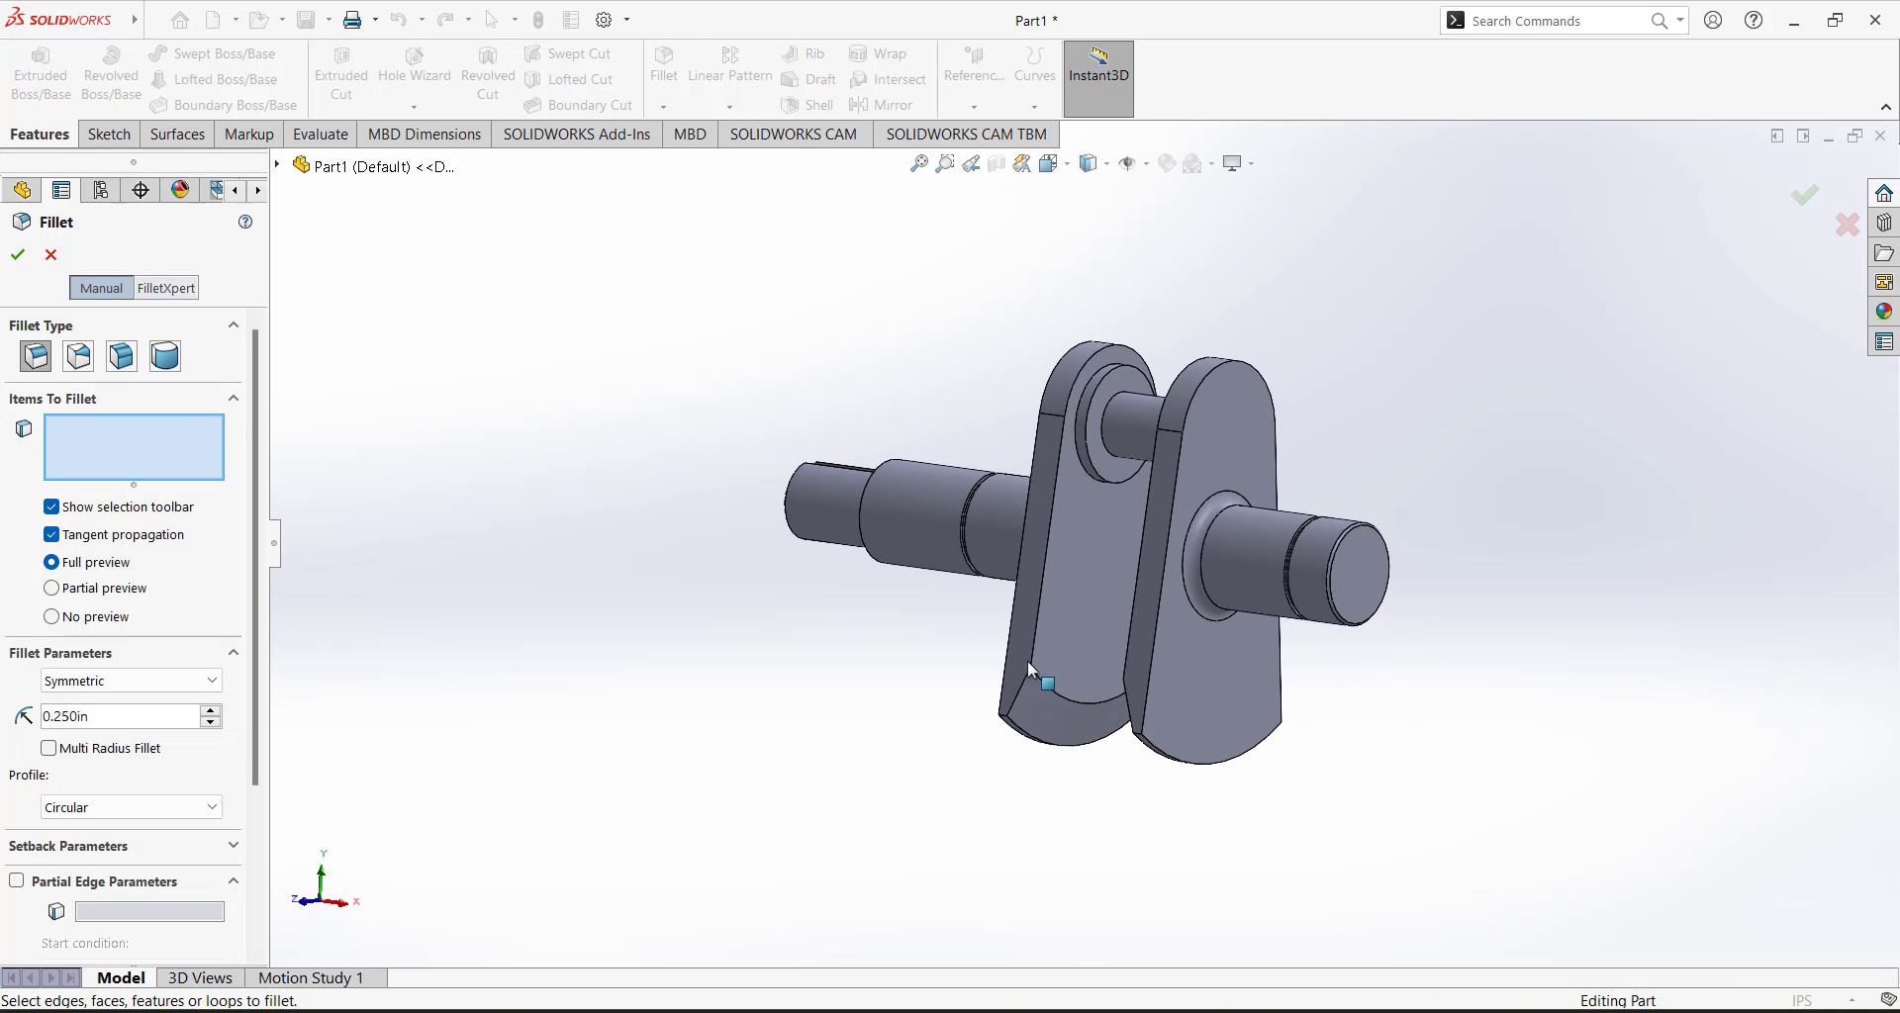
pyautogui.click(1060, 693)
pyautogui.moveTo(877, 738); pyautogui.dragTo(1179, 798, button='middle')
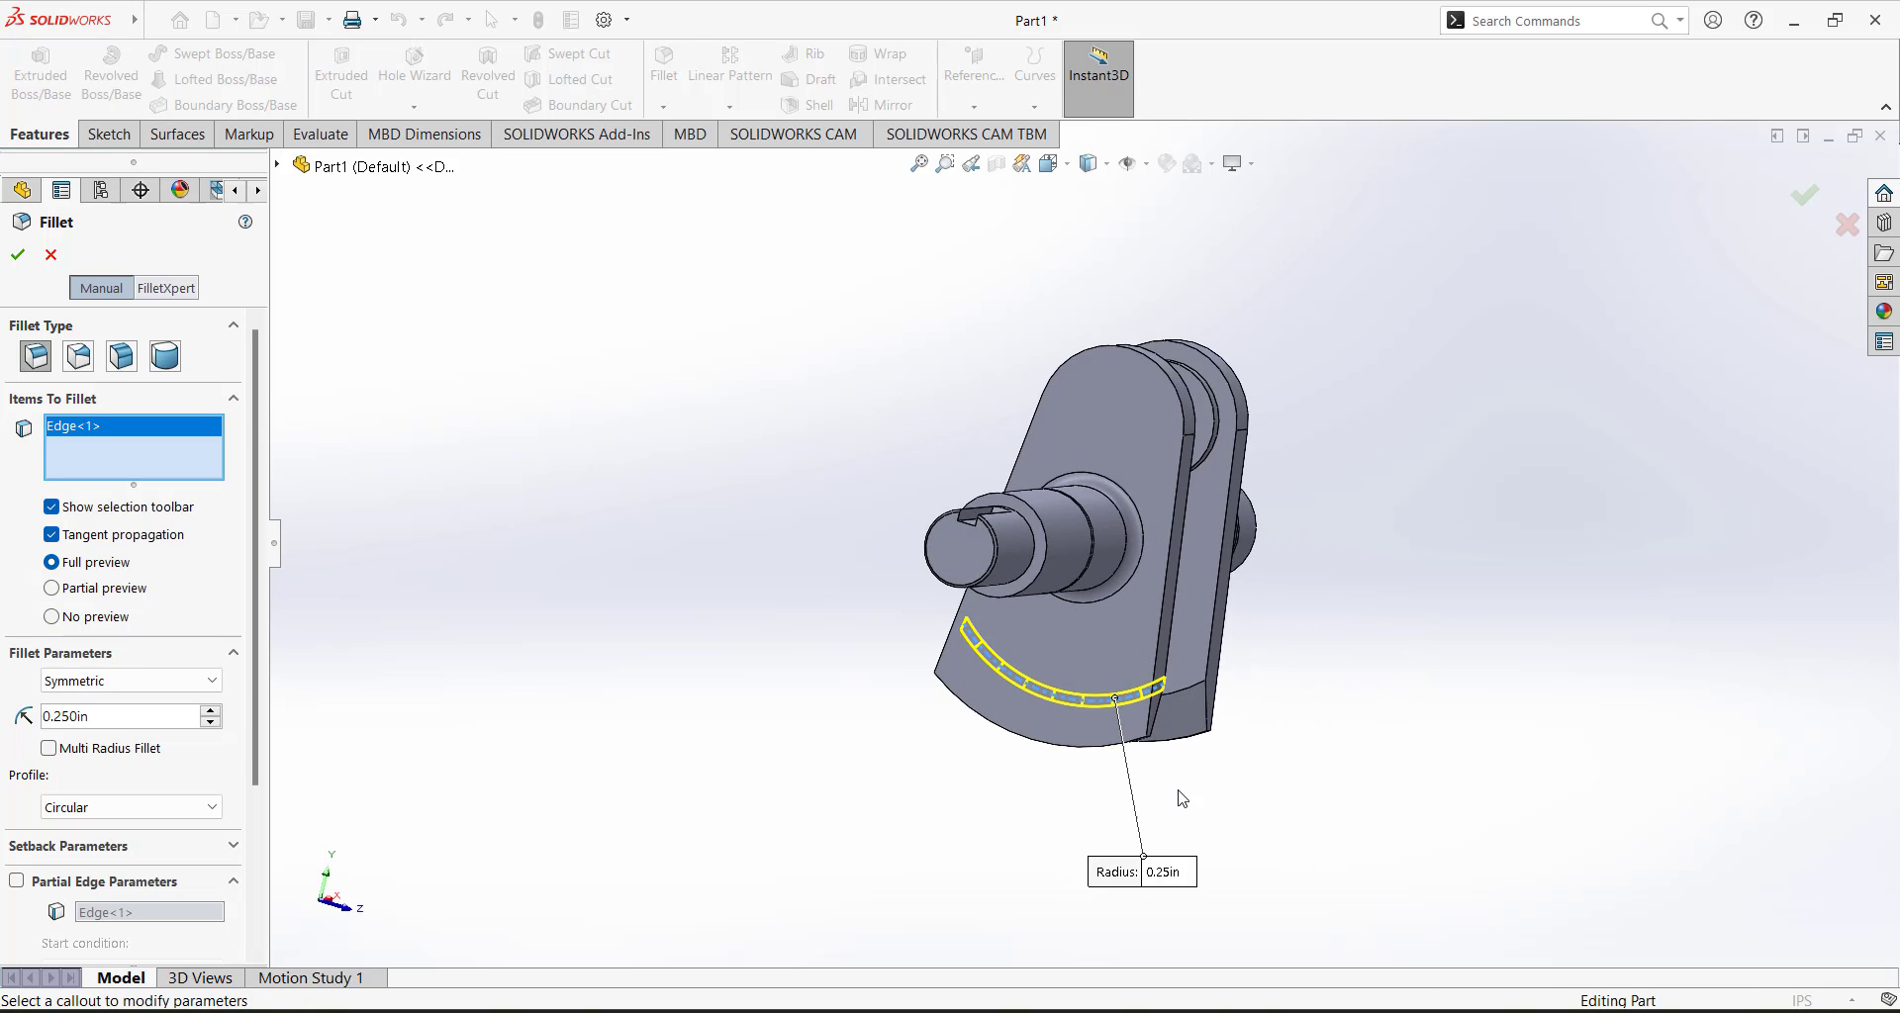
pyautogui.click(1195, 690)
pyautogui.moveTo(784, 816); pyautogui.dragTo(713, 810, button='middle')
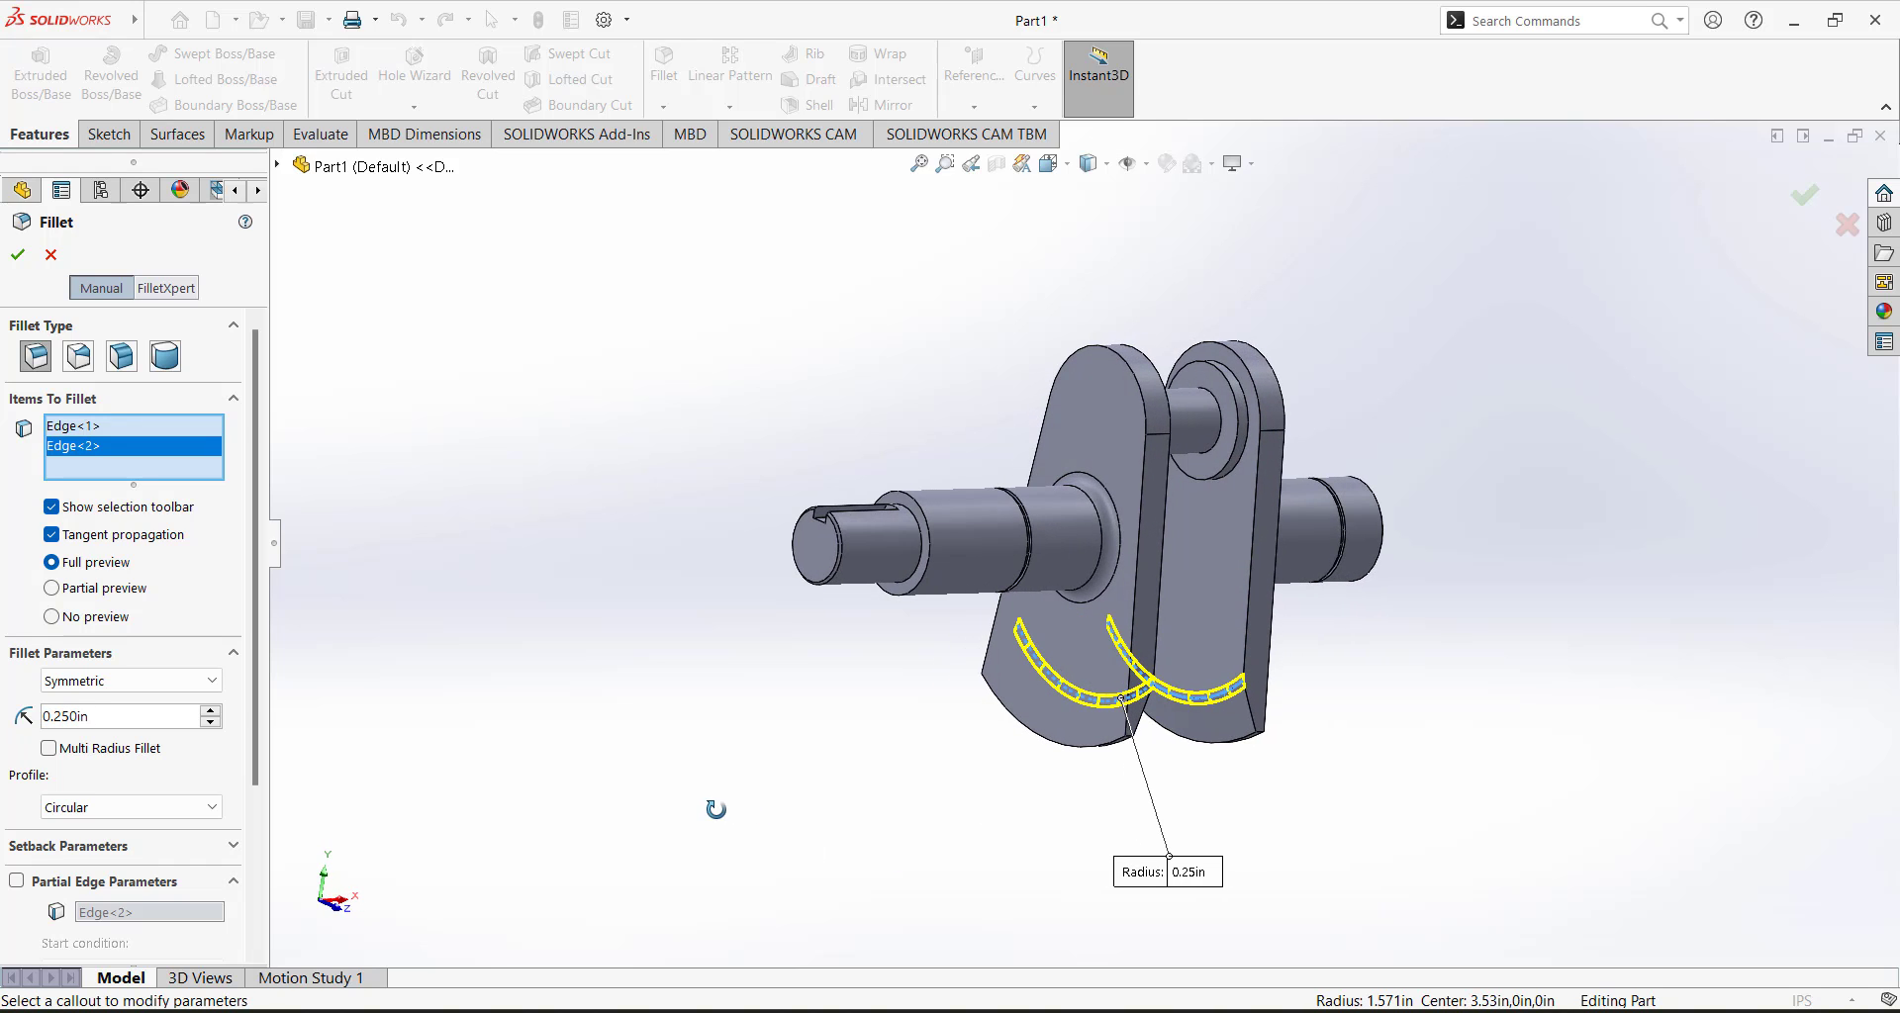
pyautogui.click(18, 255)
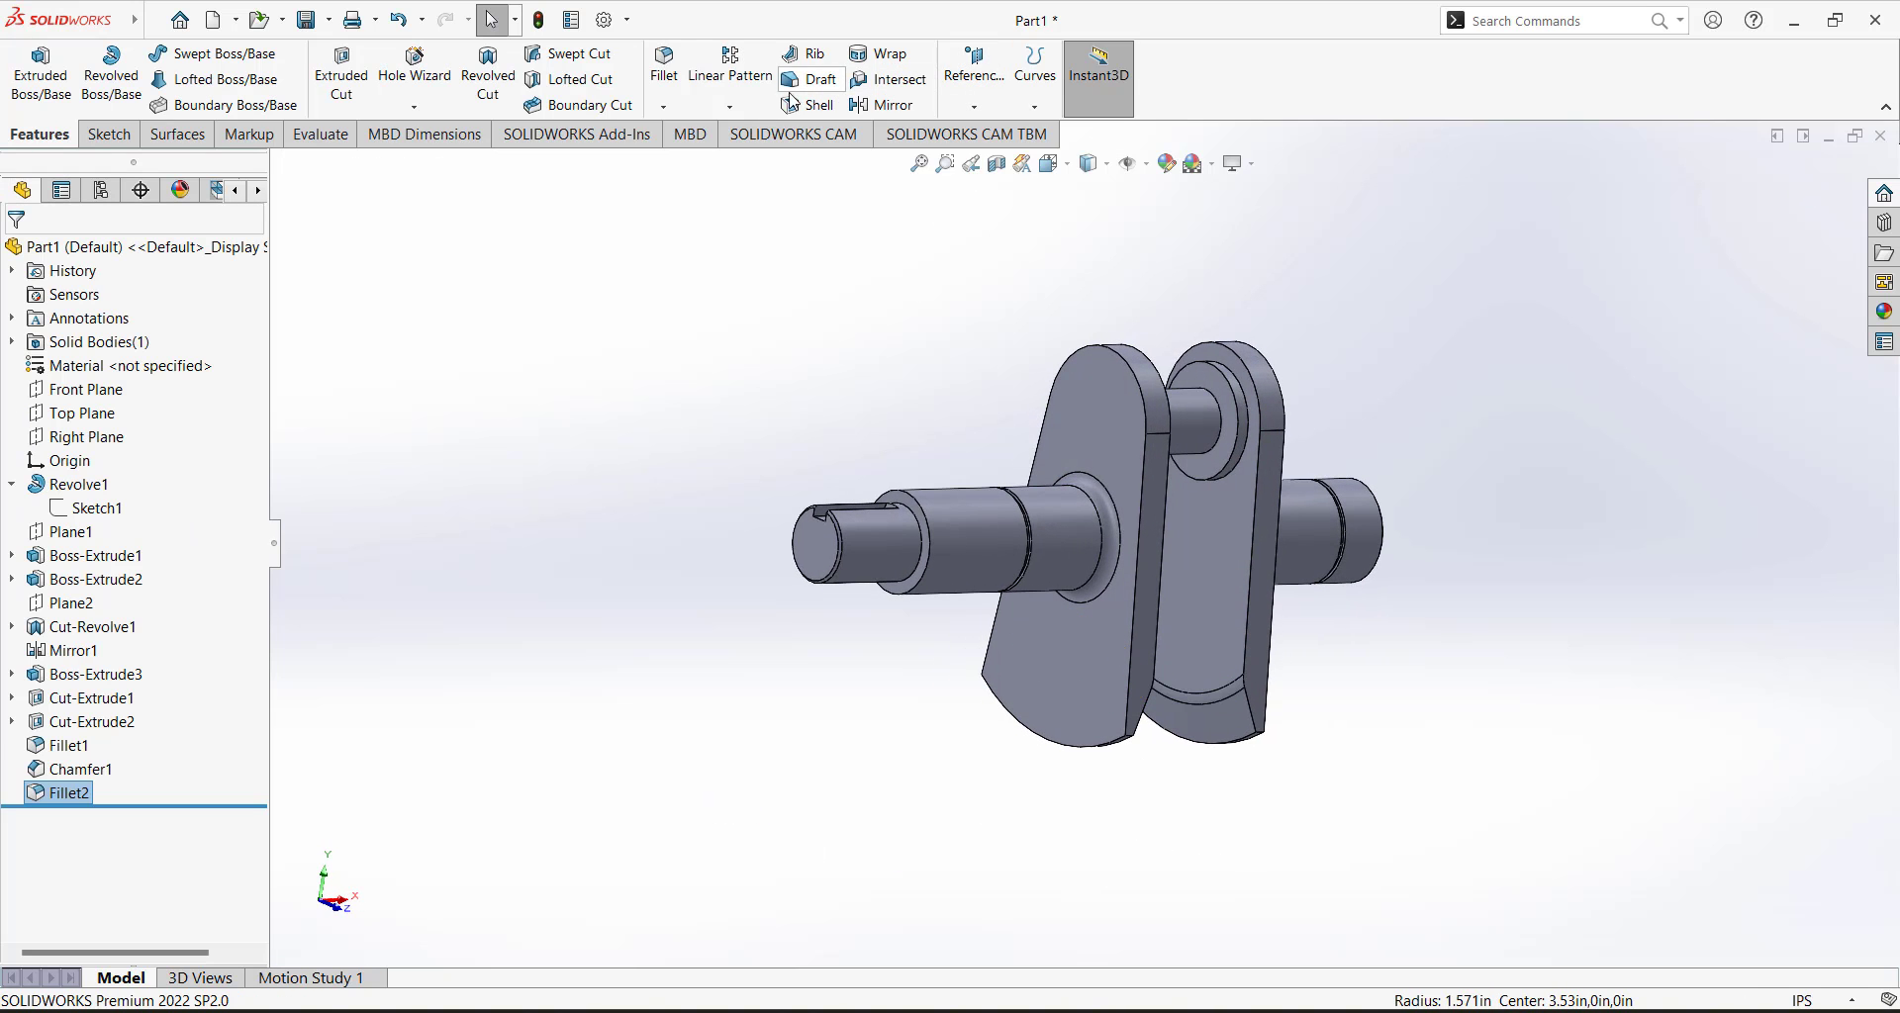
# Fillet the four circular edges where the crankpin meets its collars and the collars meet the webs with a 0.025 in radius.
pyautogui.click(664, 67)
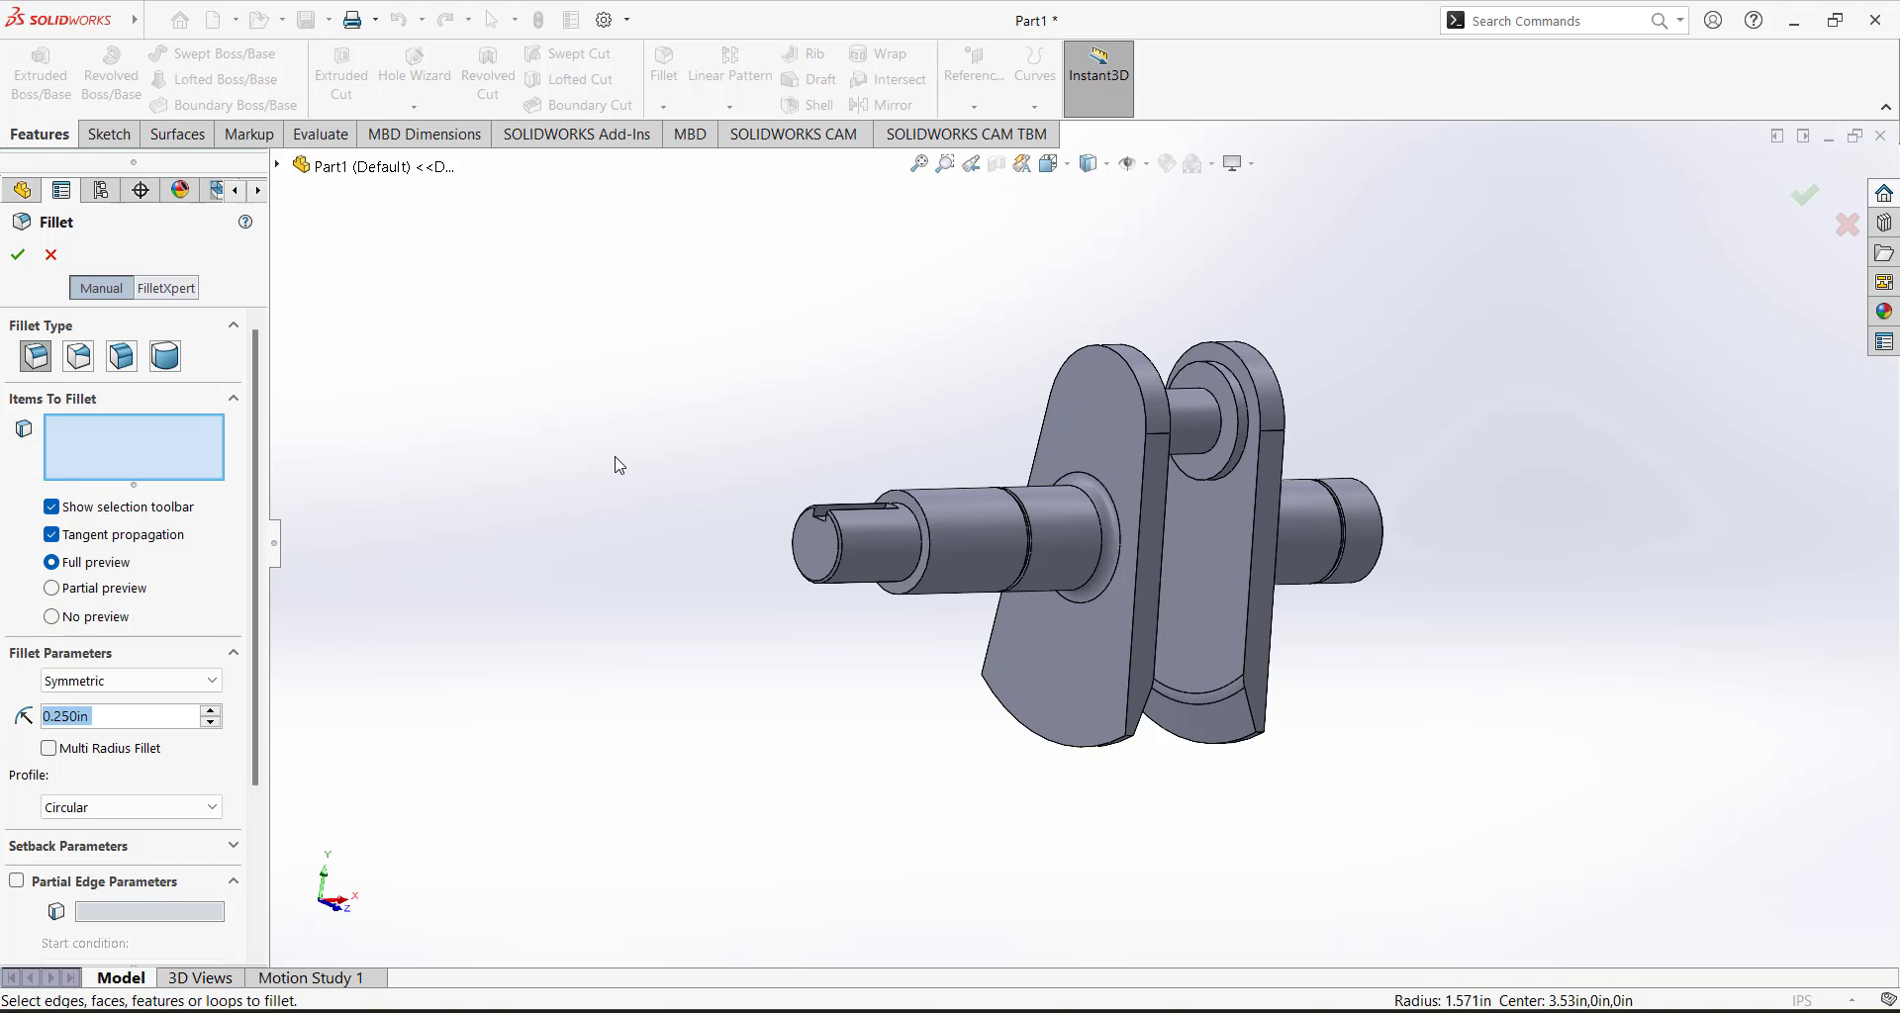
pyautogui.write('.025')
pyautogui.press('Return')
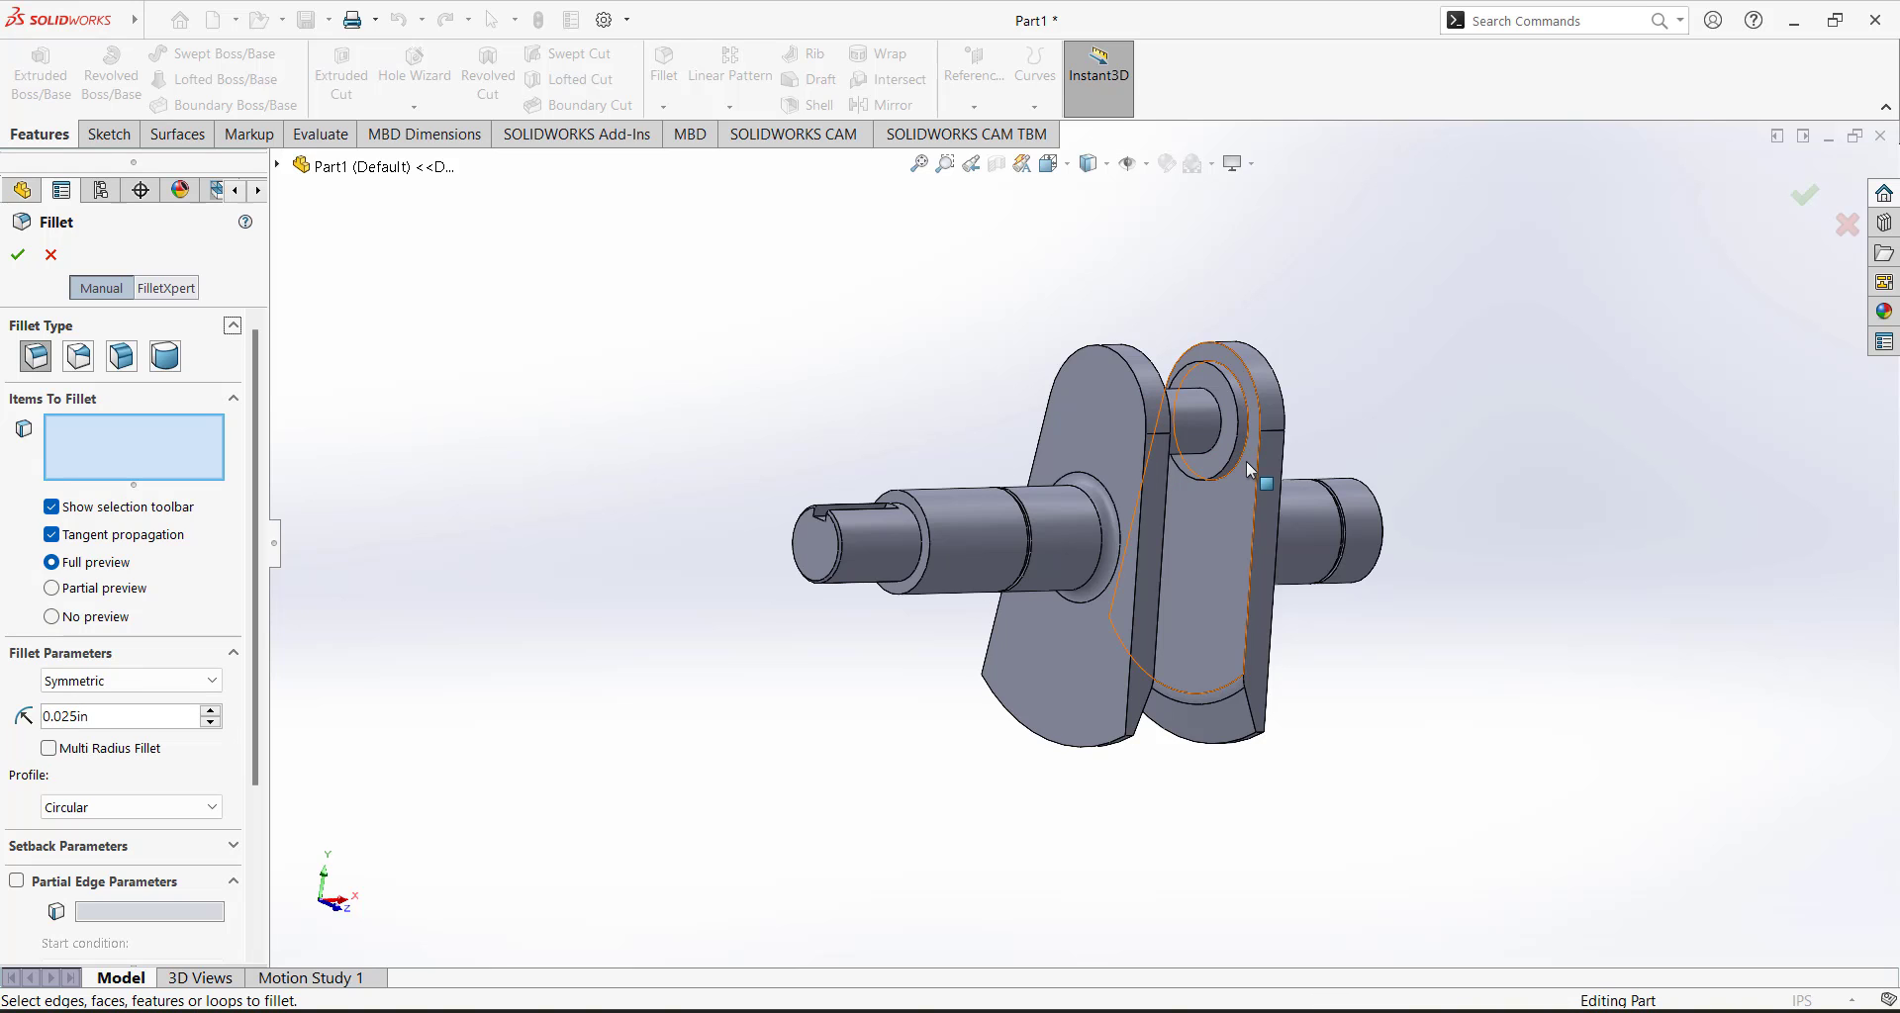
pyautogui.click(1249, 471)
pyautogui.moveTo(1218, 755); pyautogui.dragTo(1074, 473, button='middle')
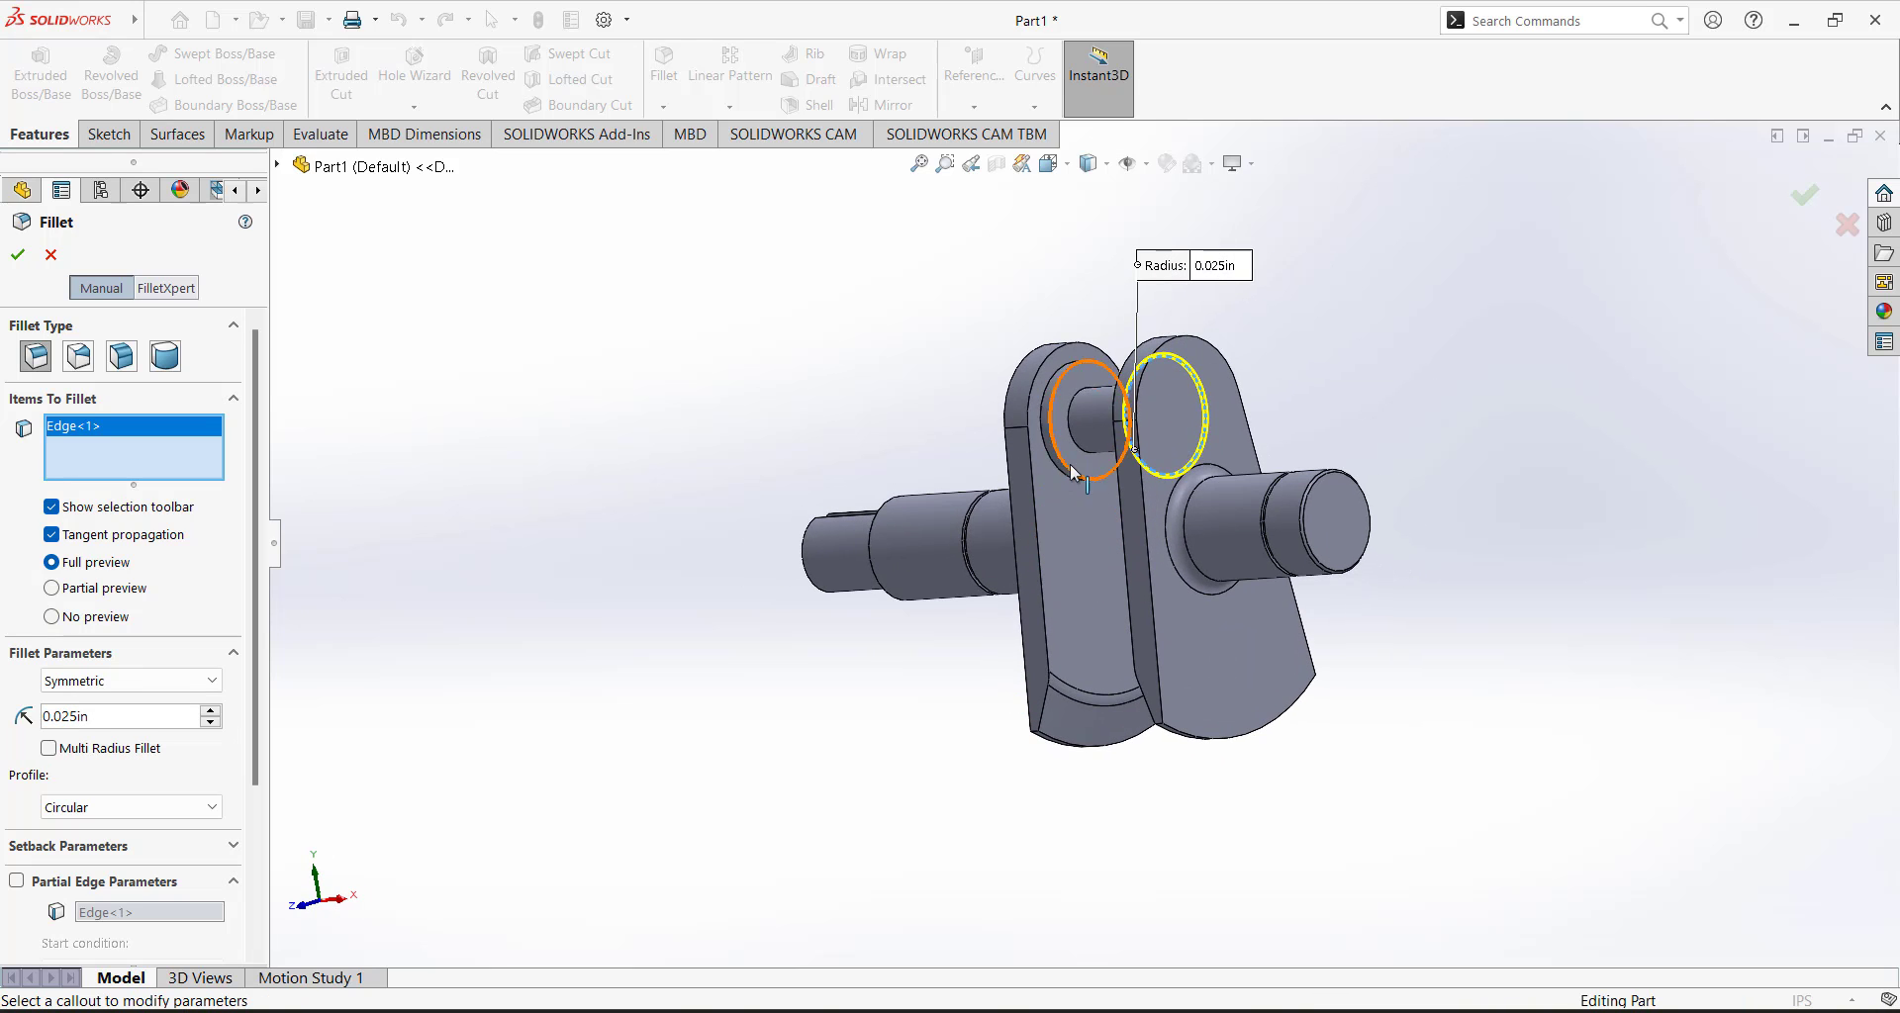
pyautogui.click(1054, 466)
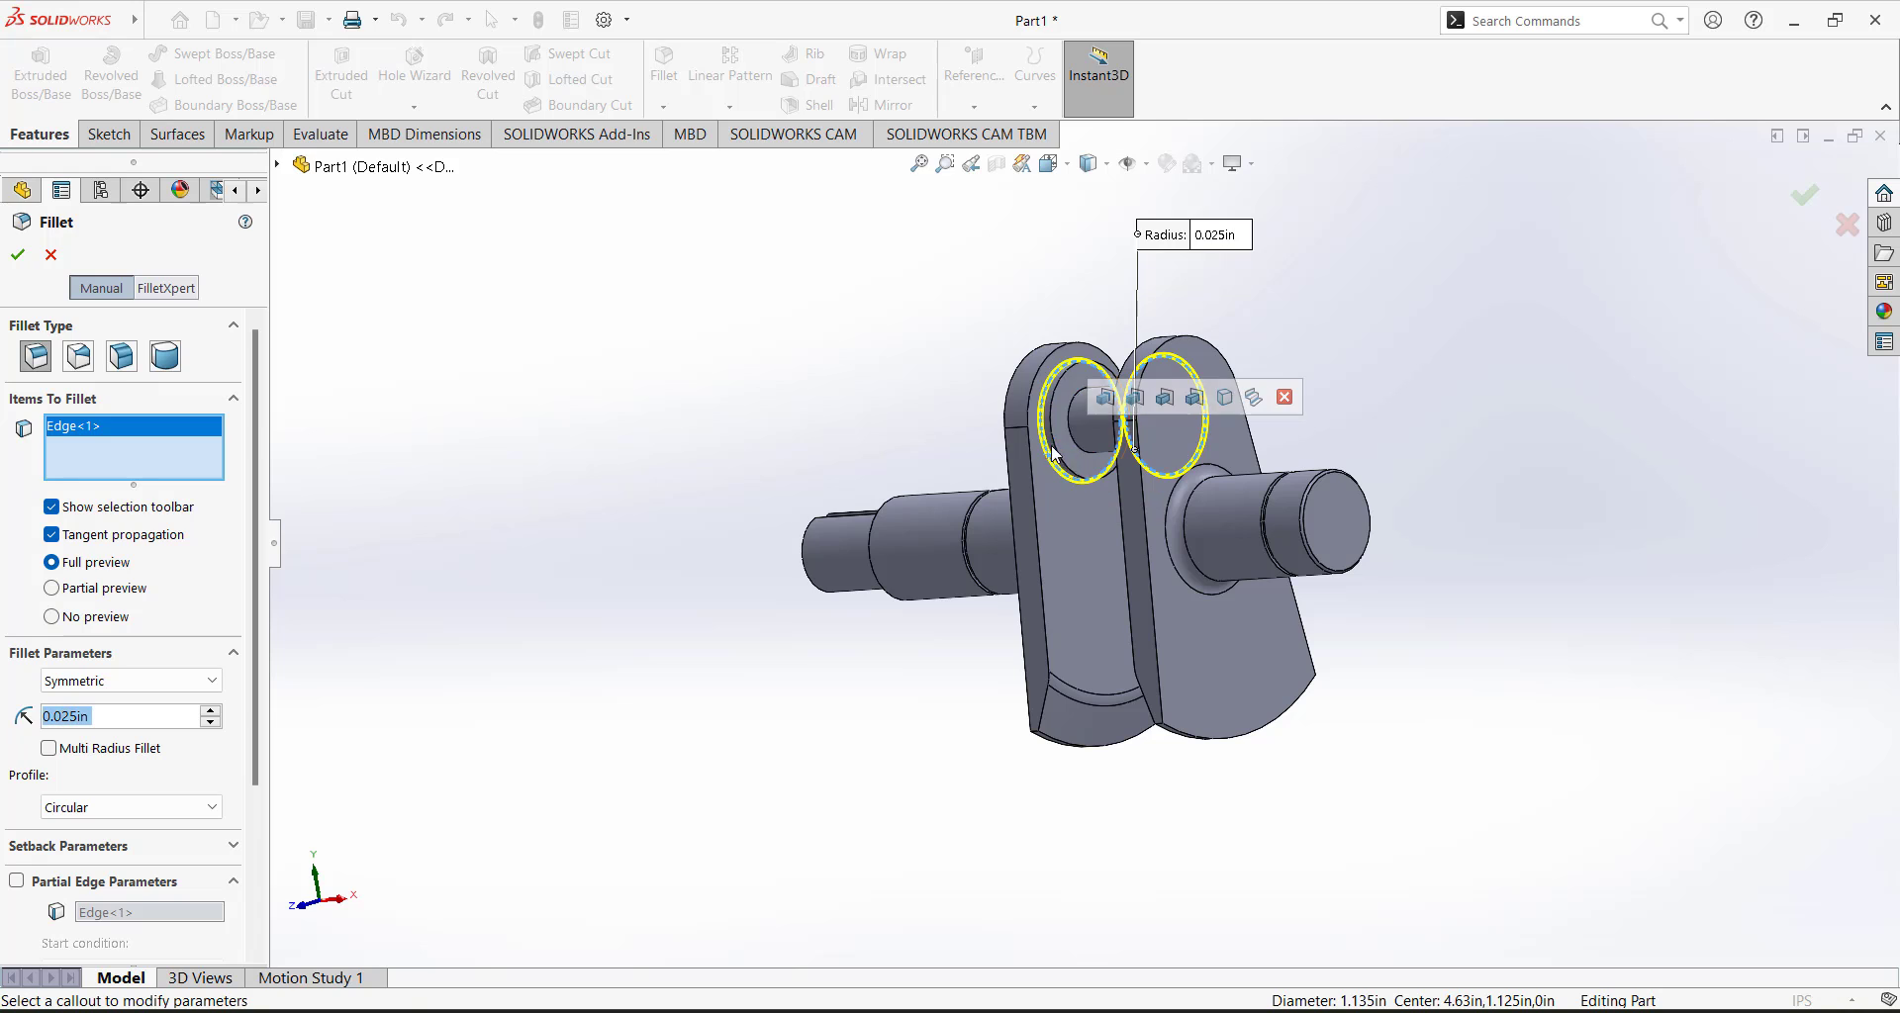
pyautogui.moveTo(927, 529); pyautogui.dragTo(1097, 602, button='middle')
pyautogui.click(1234, 436)
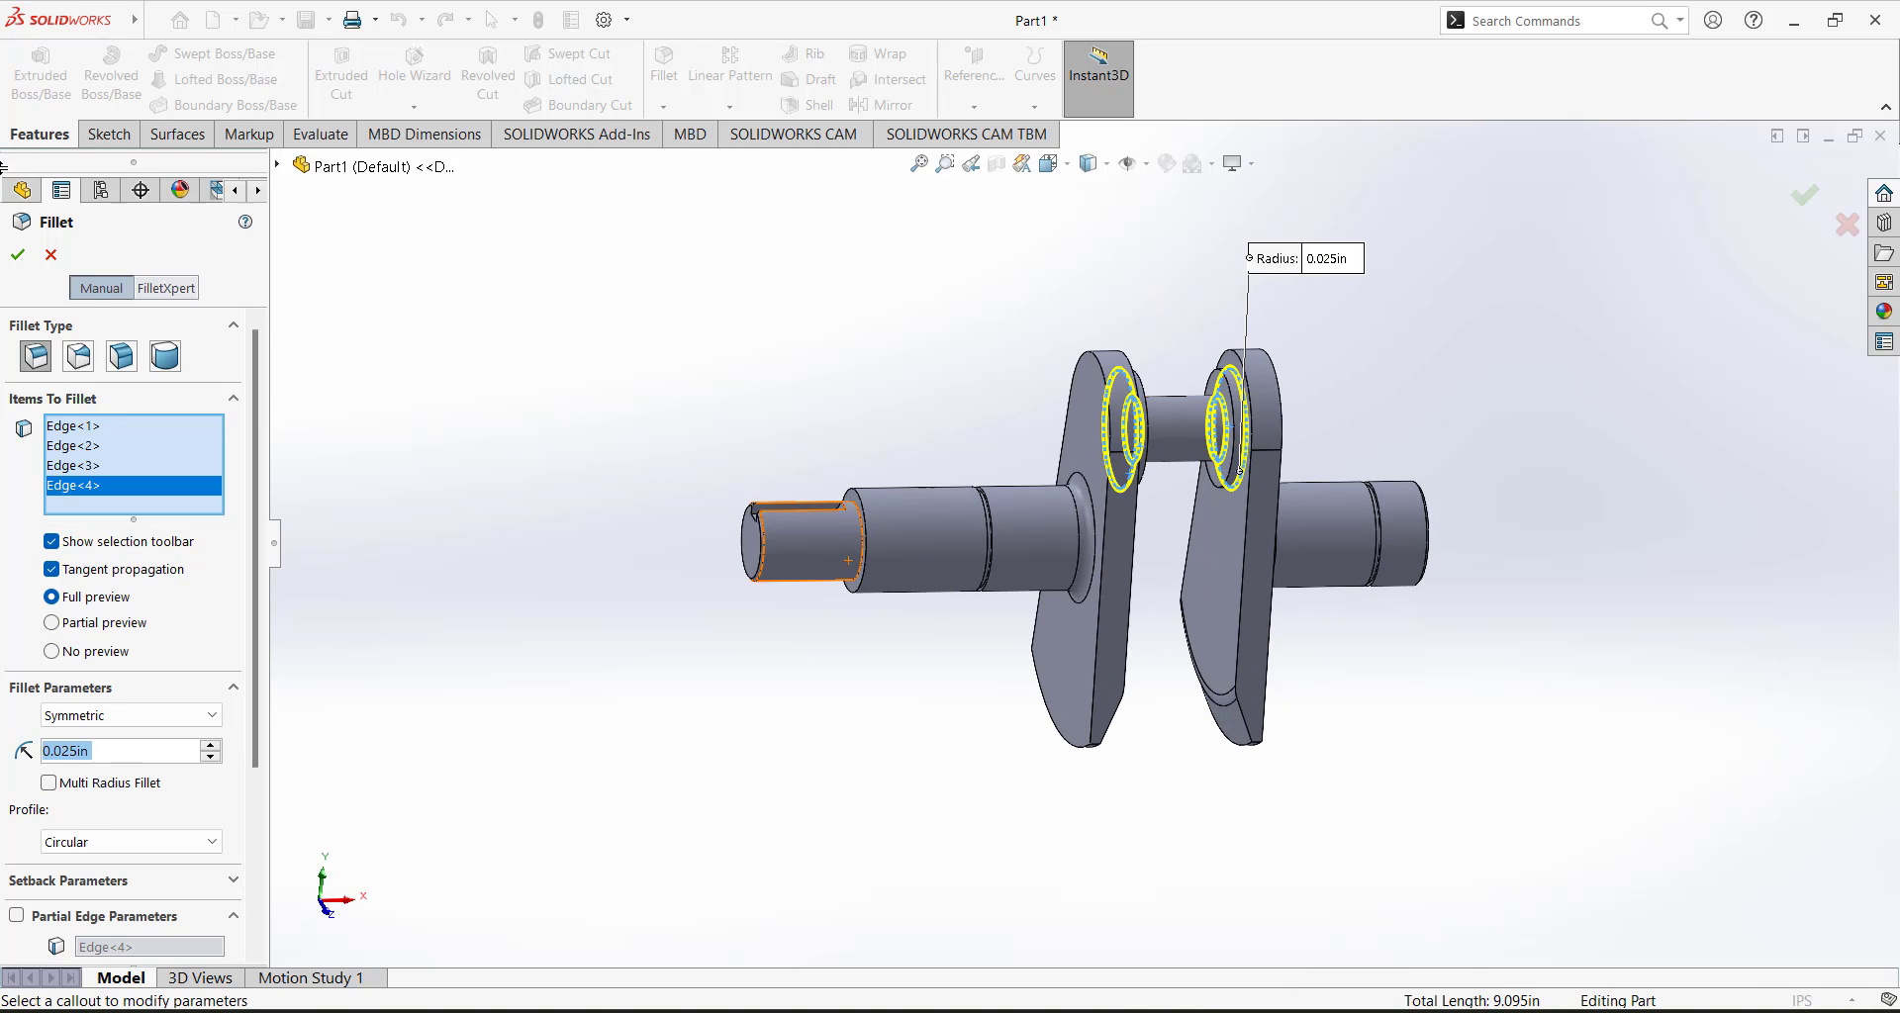
pyautogui.press('Return')
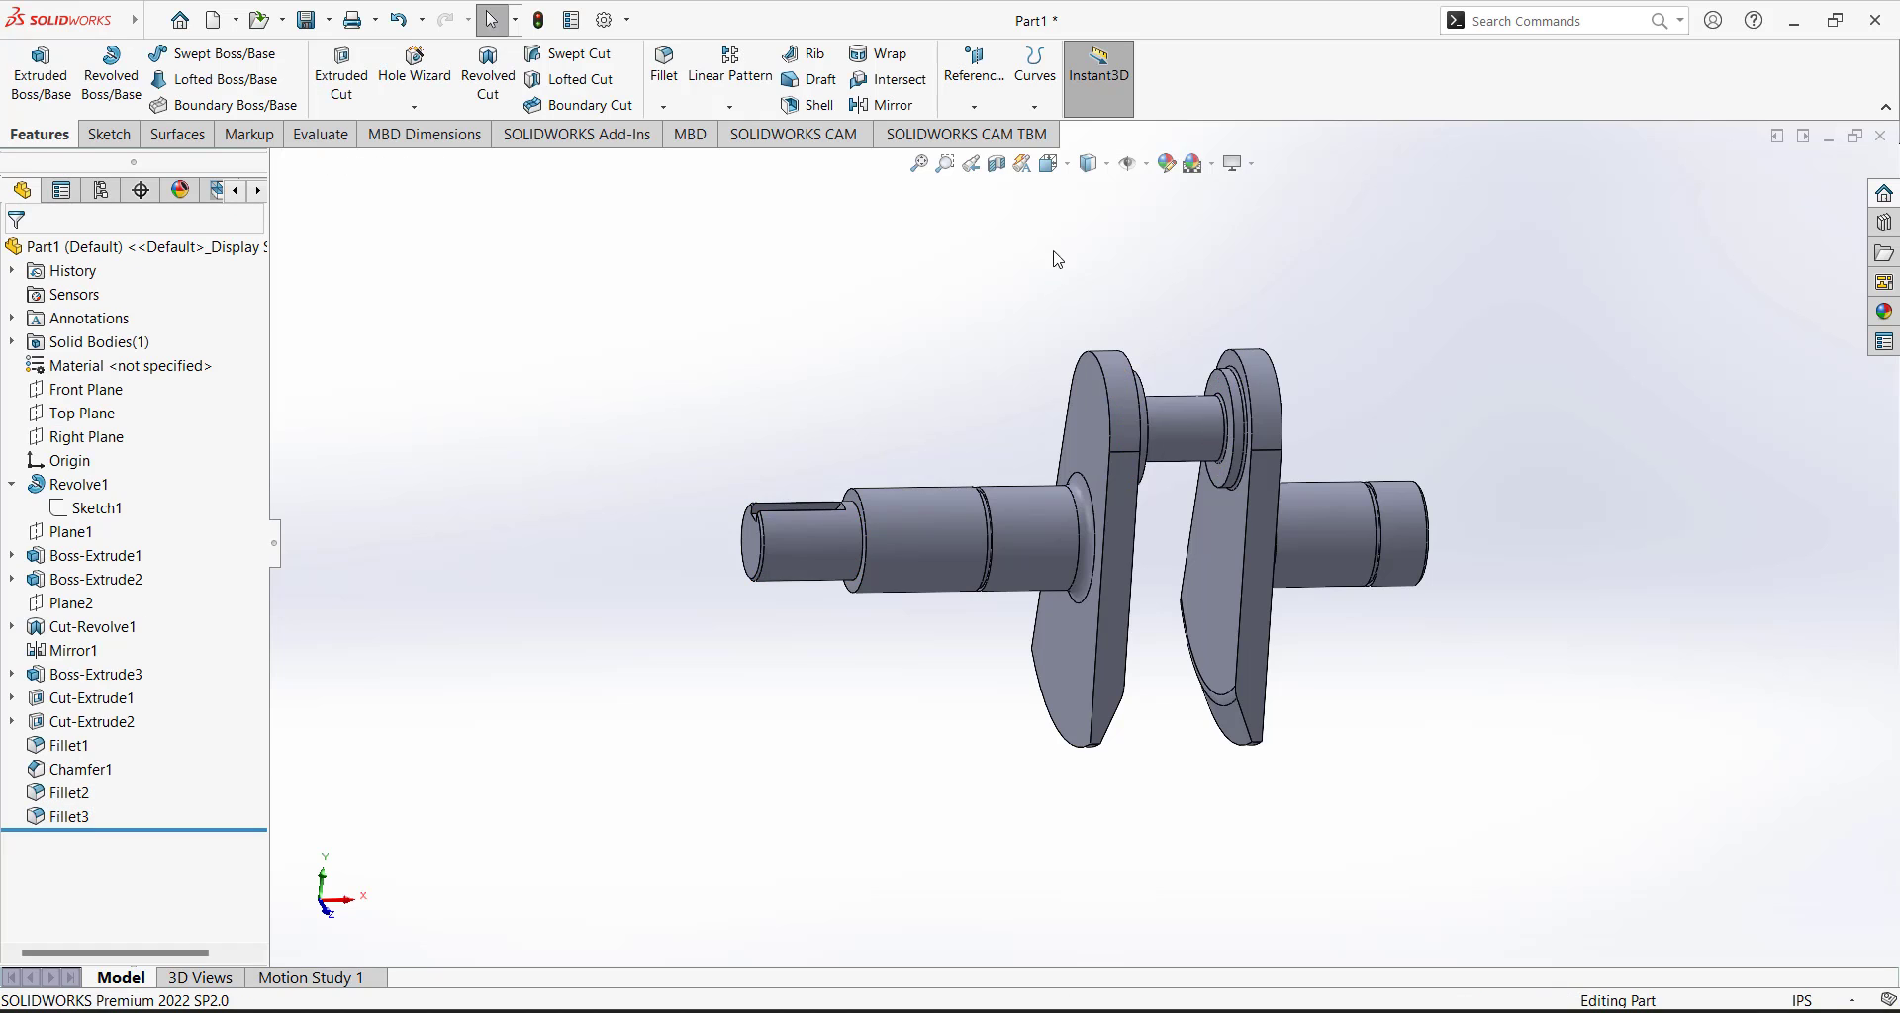
# Show the crankshaft in isometric view and assign Alloy Steel as its material.
pyautogui.click(1055, 164)
pyautogui.click(1159, 225)
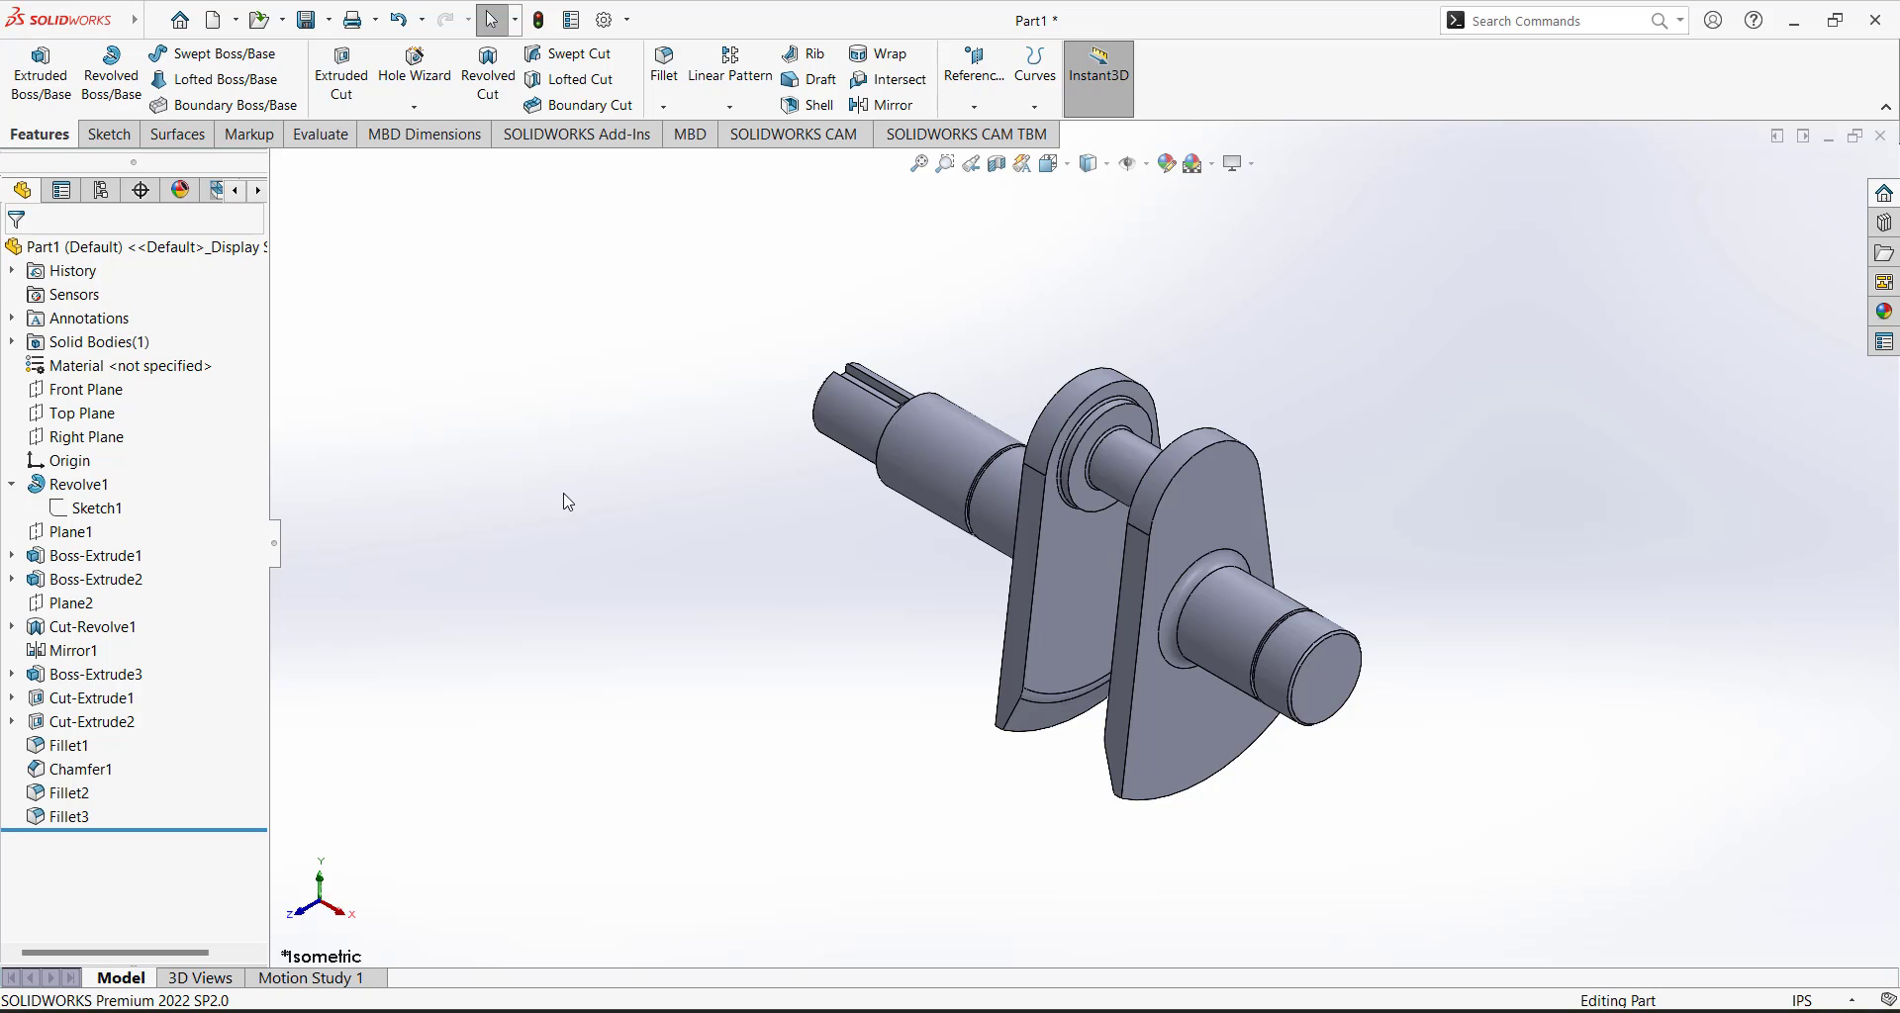
pyautogui.rightClick(188, 366)
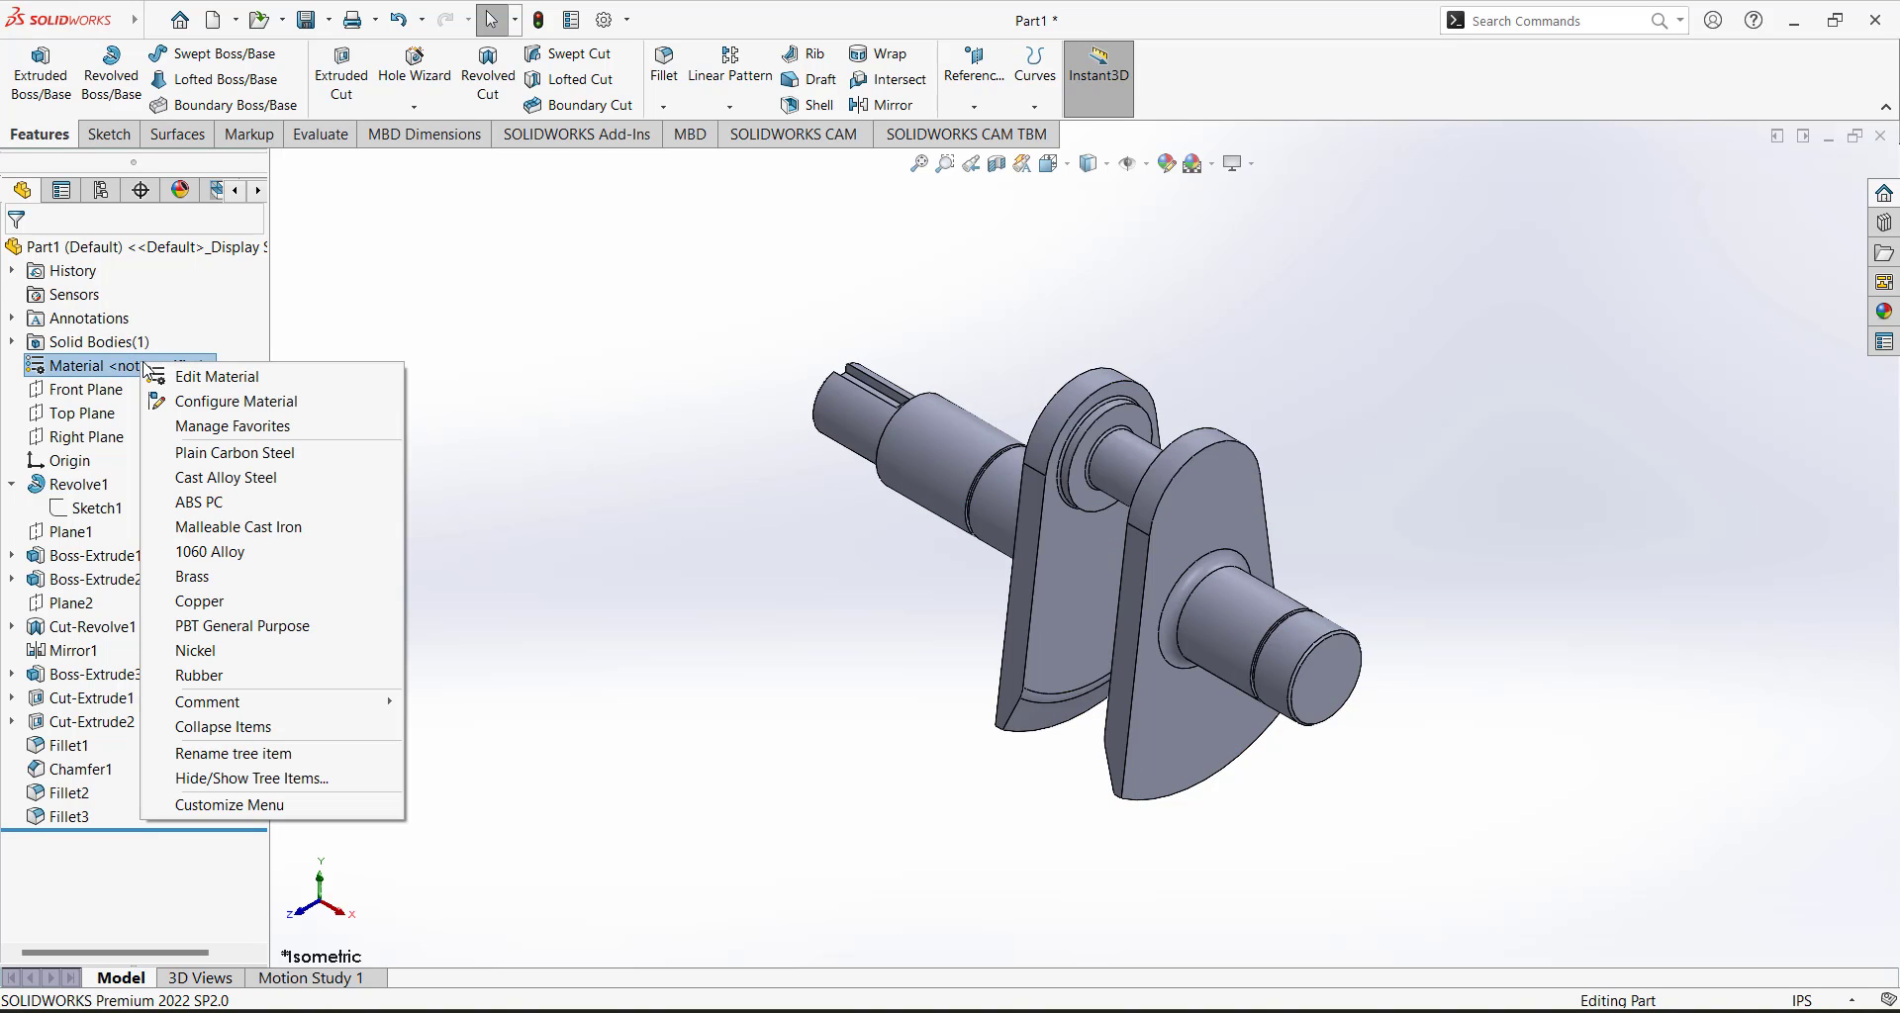
pyautogui.press('Escape')
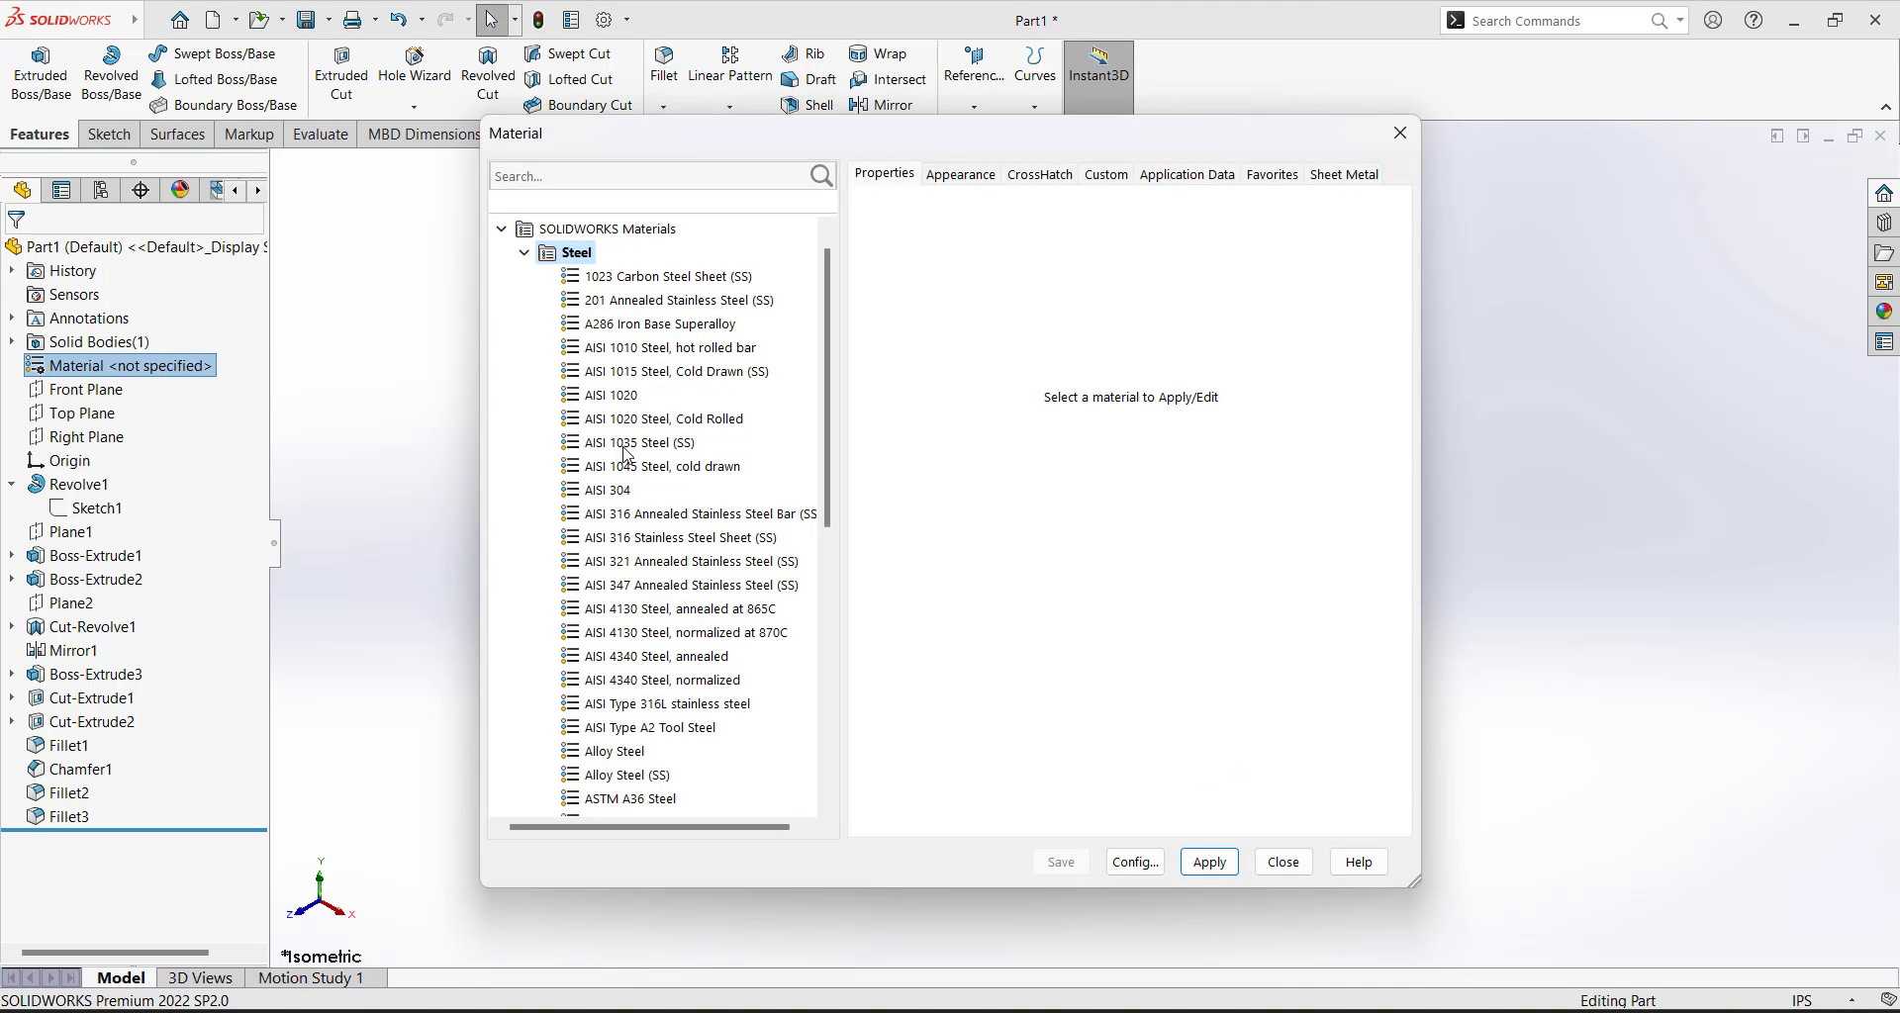
pyautogui.scroll(-3, 633, 500)
pyautogui.click(615, 537)
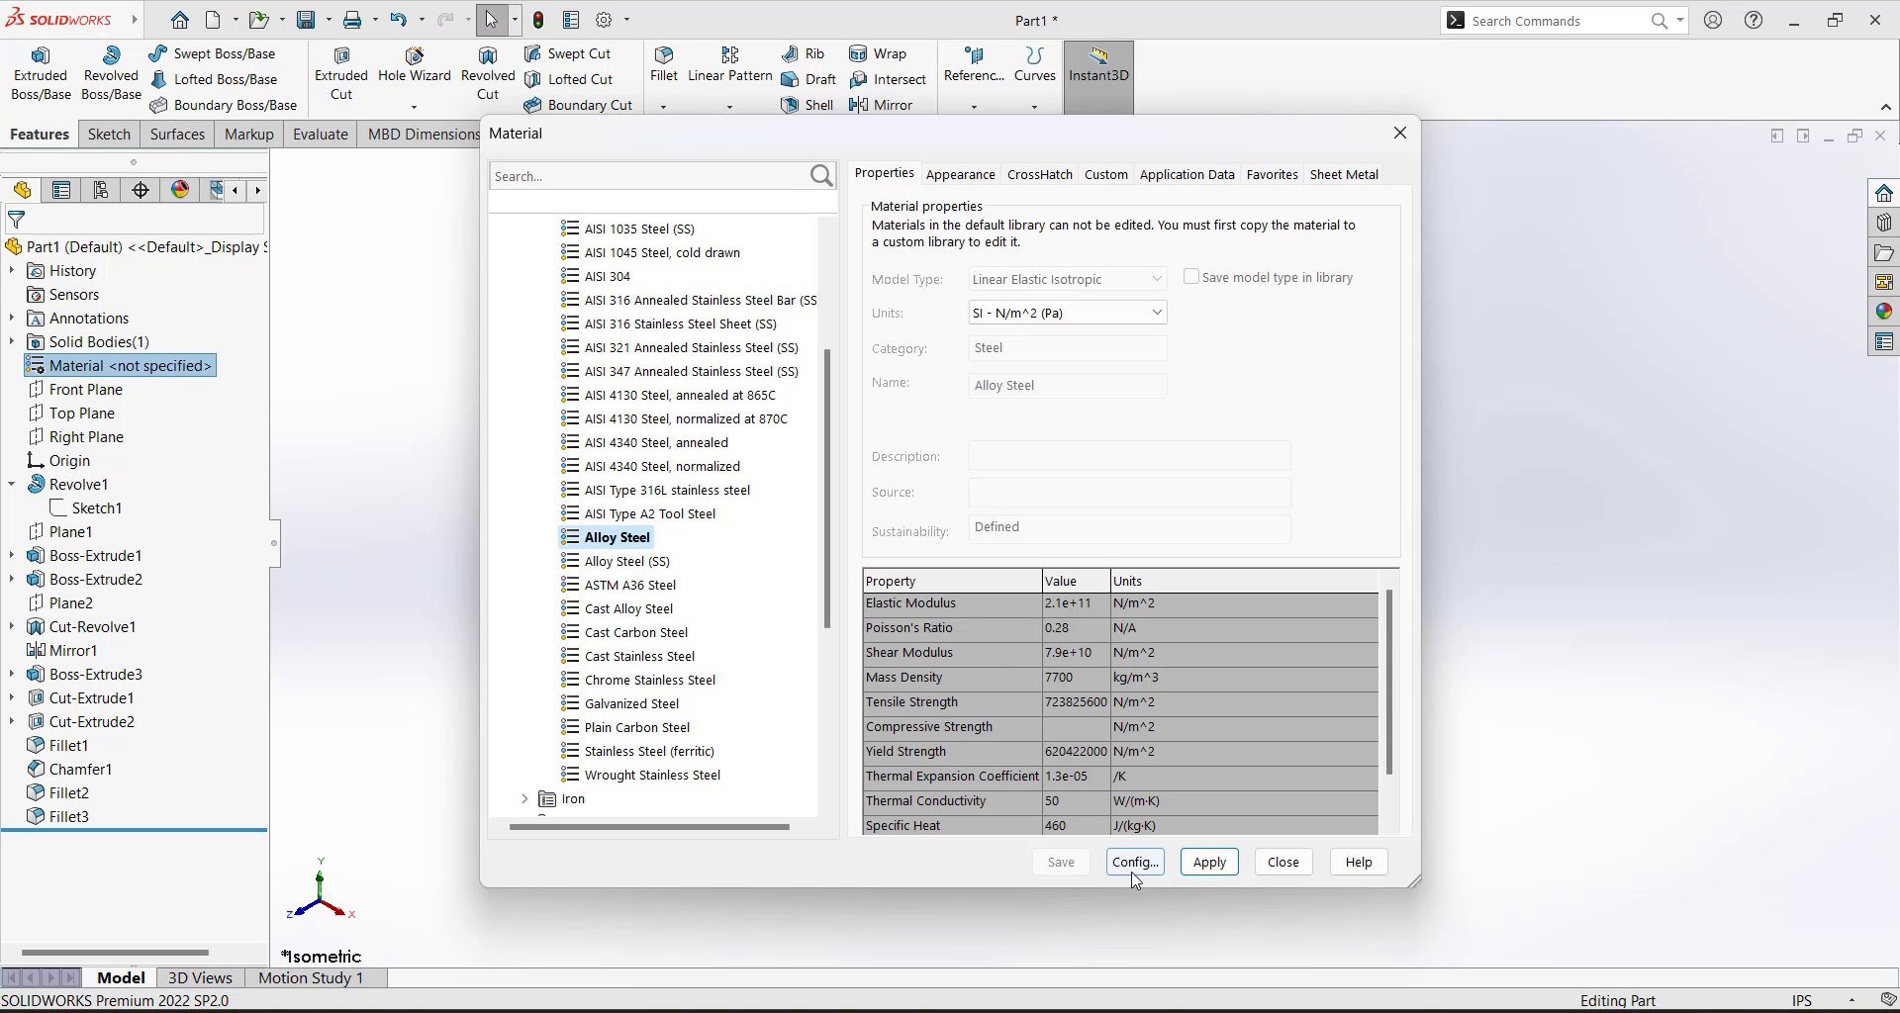
pyautogui.click(1207, 864)
pyautogui.click(1284, 862)
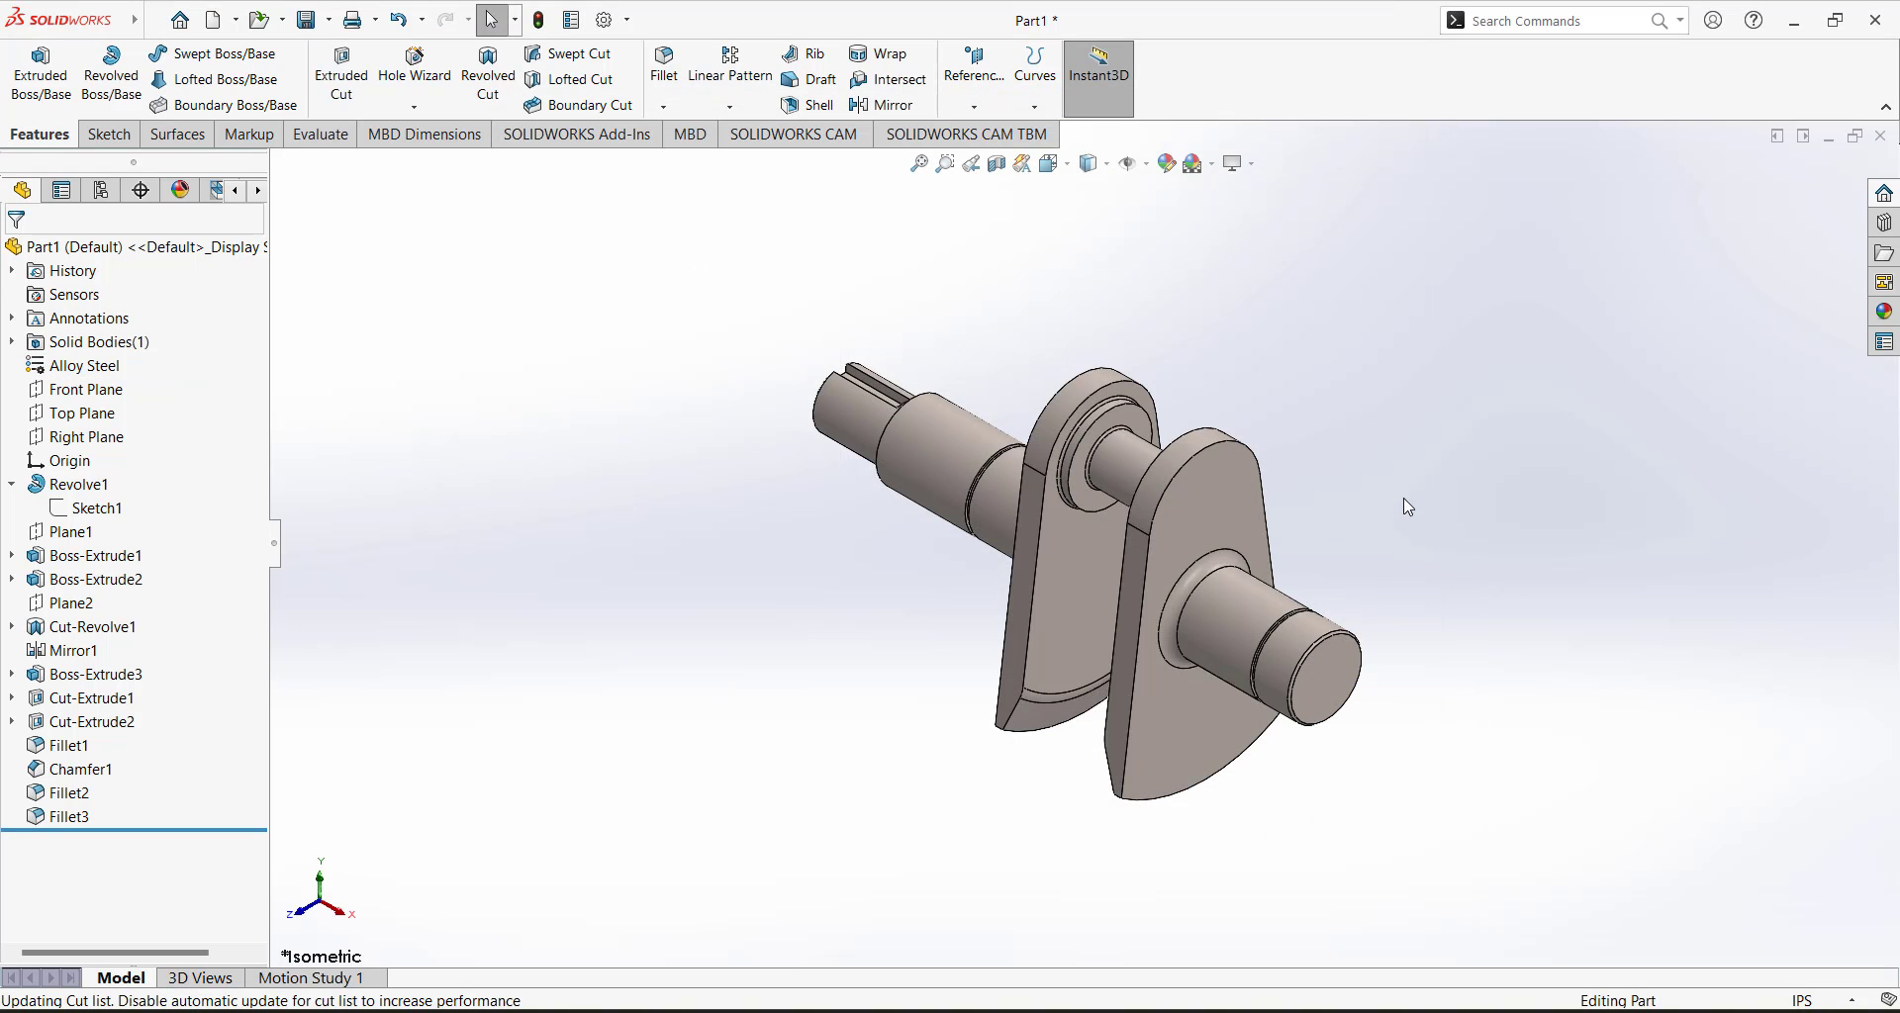